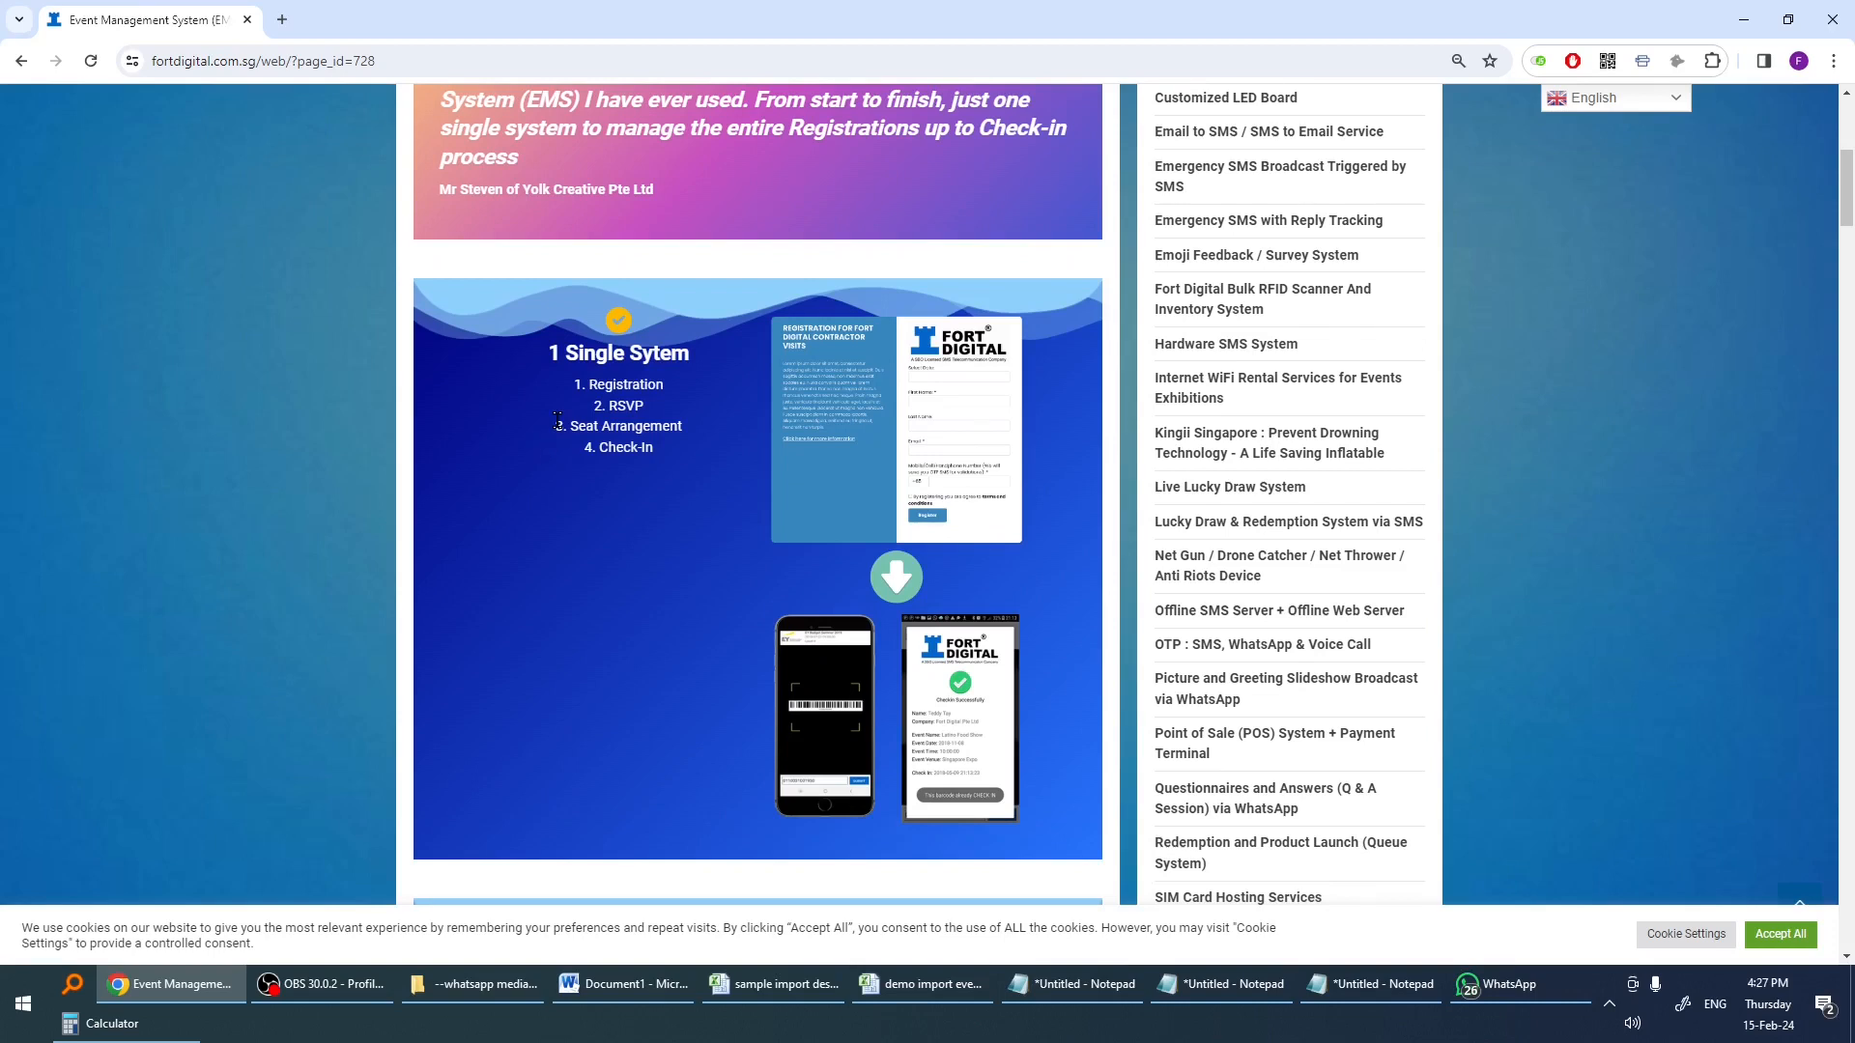
Highlight the Registration, Seat Arrangement and Check-In lines in the EMS feature list.
left_click_drag(575, 384, 637, 382)
left_click(592, 415)
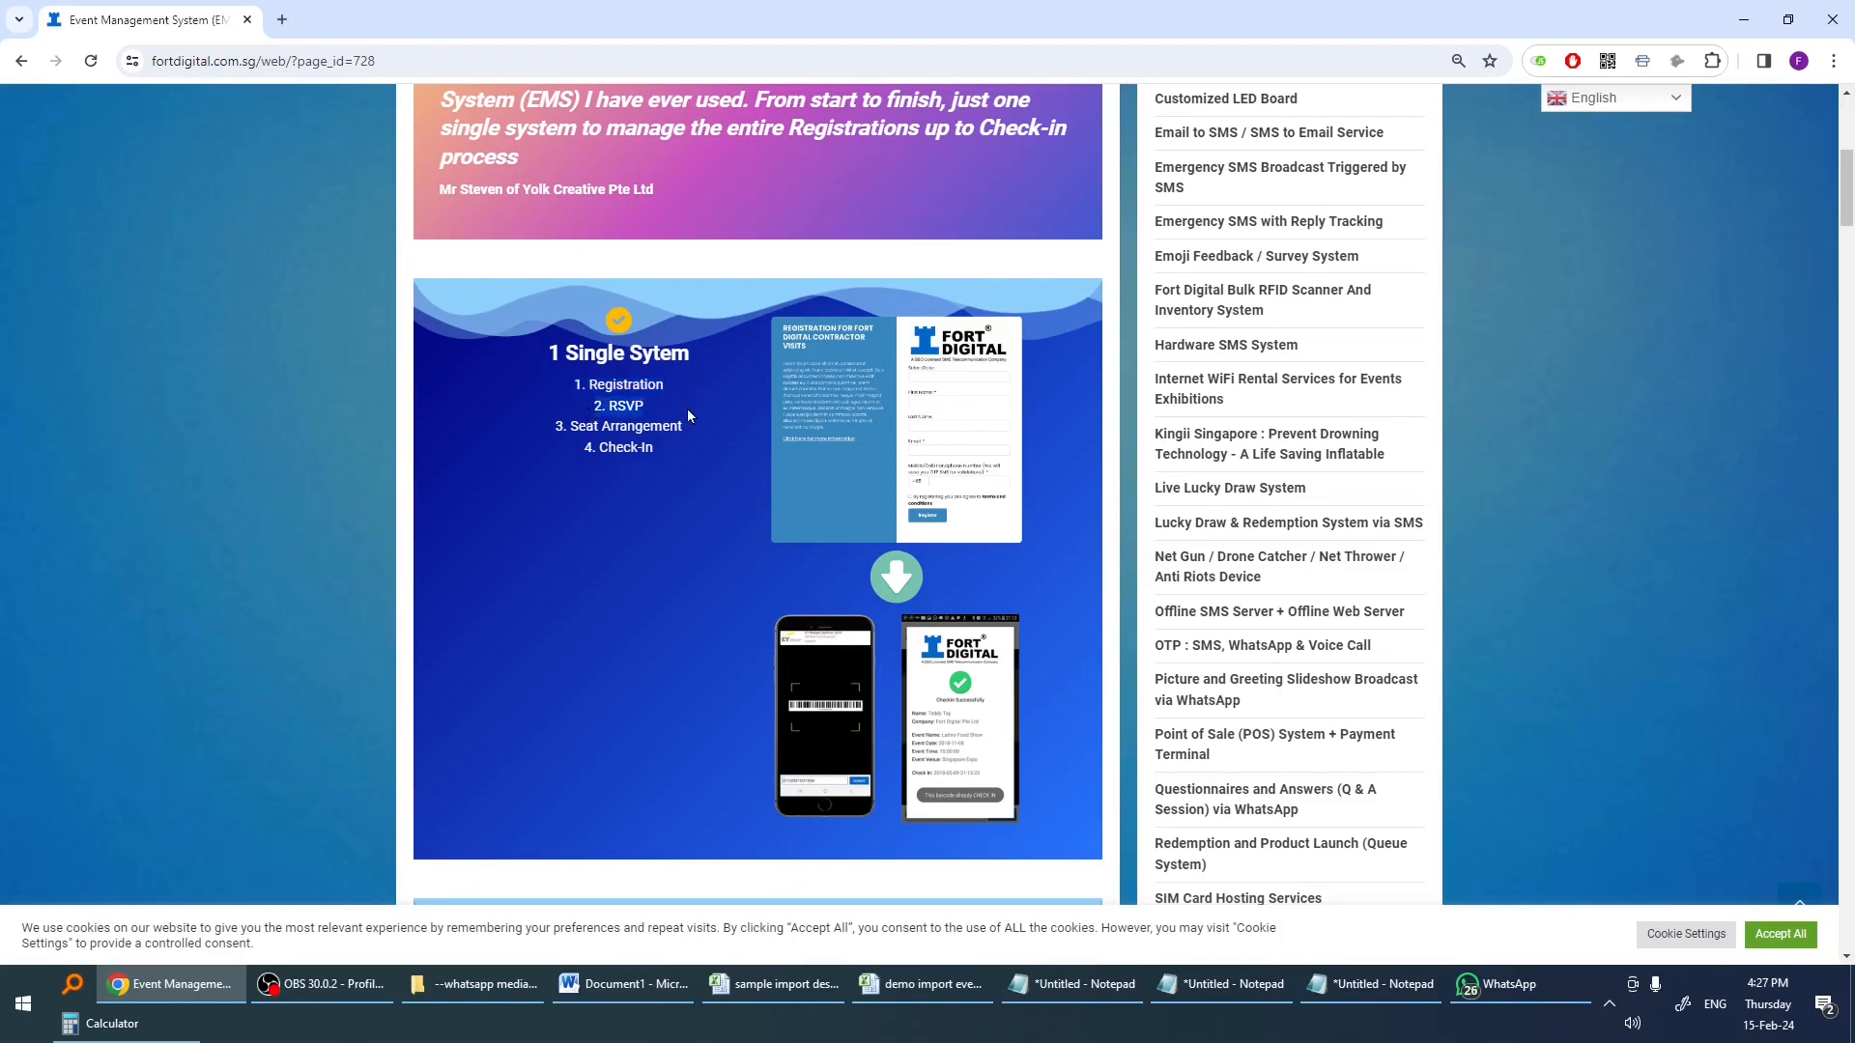
triple_click(614, 426)
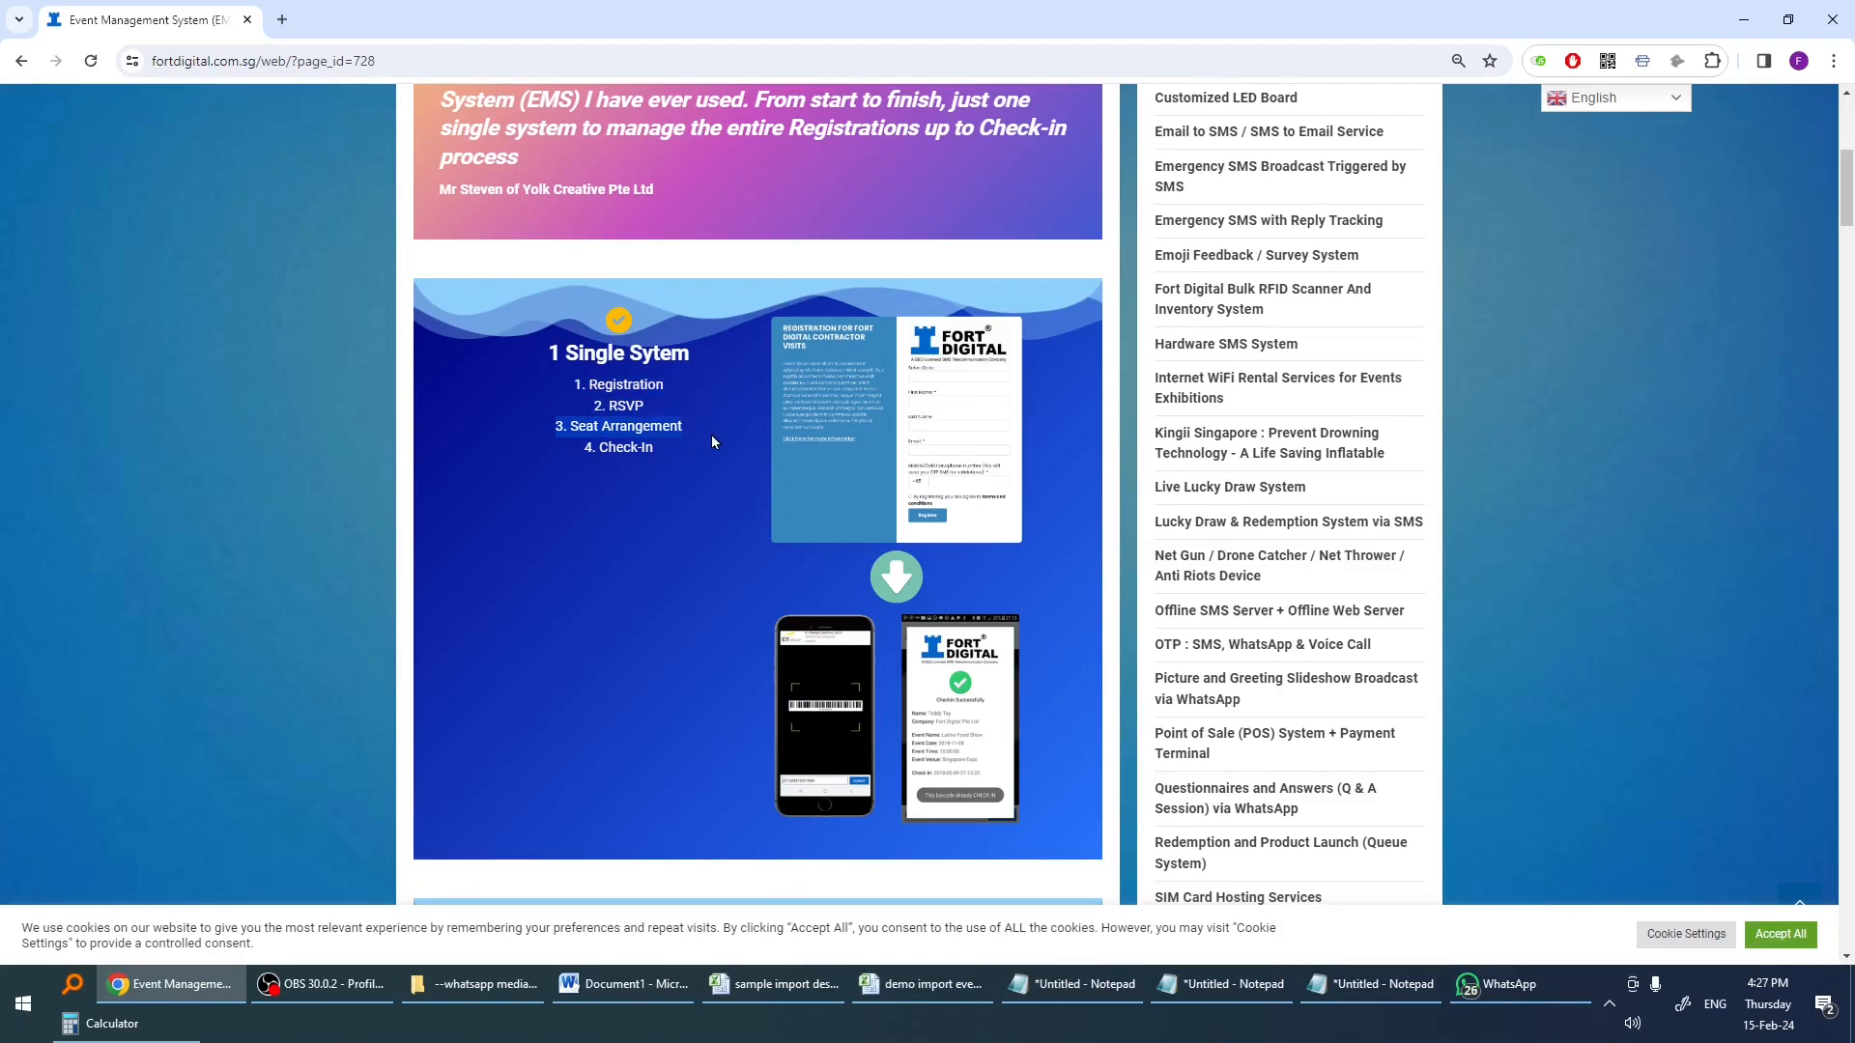
left_click(586, 446)
left_click(654, 458)
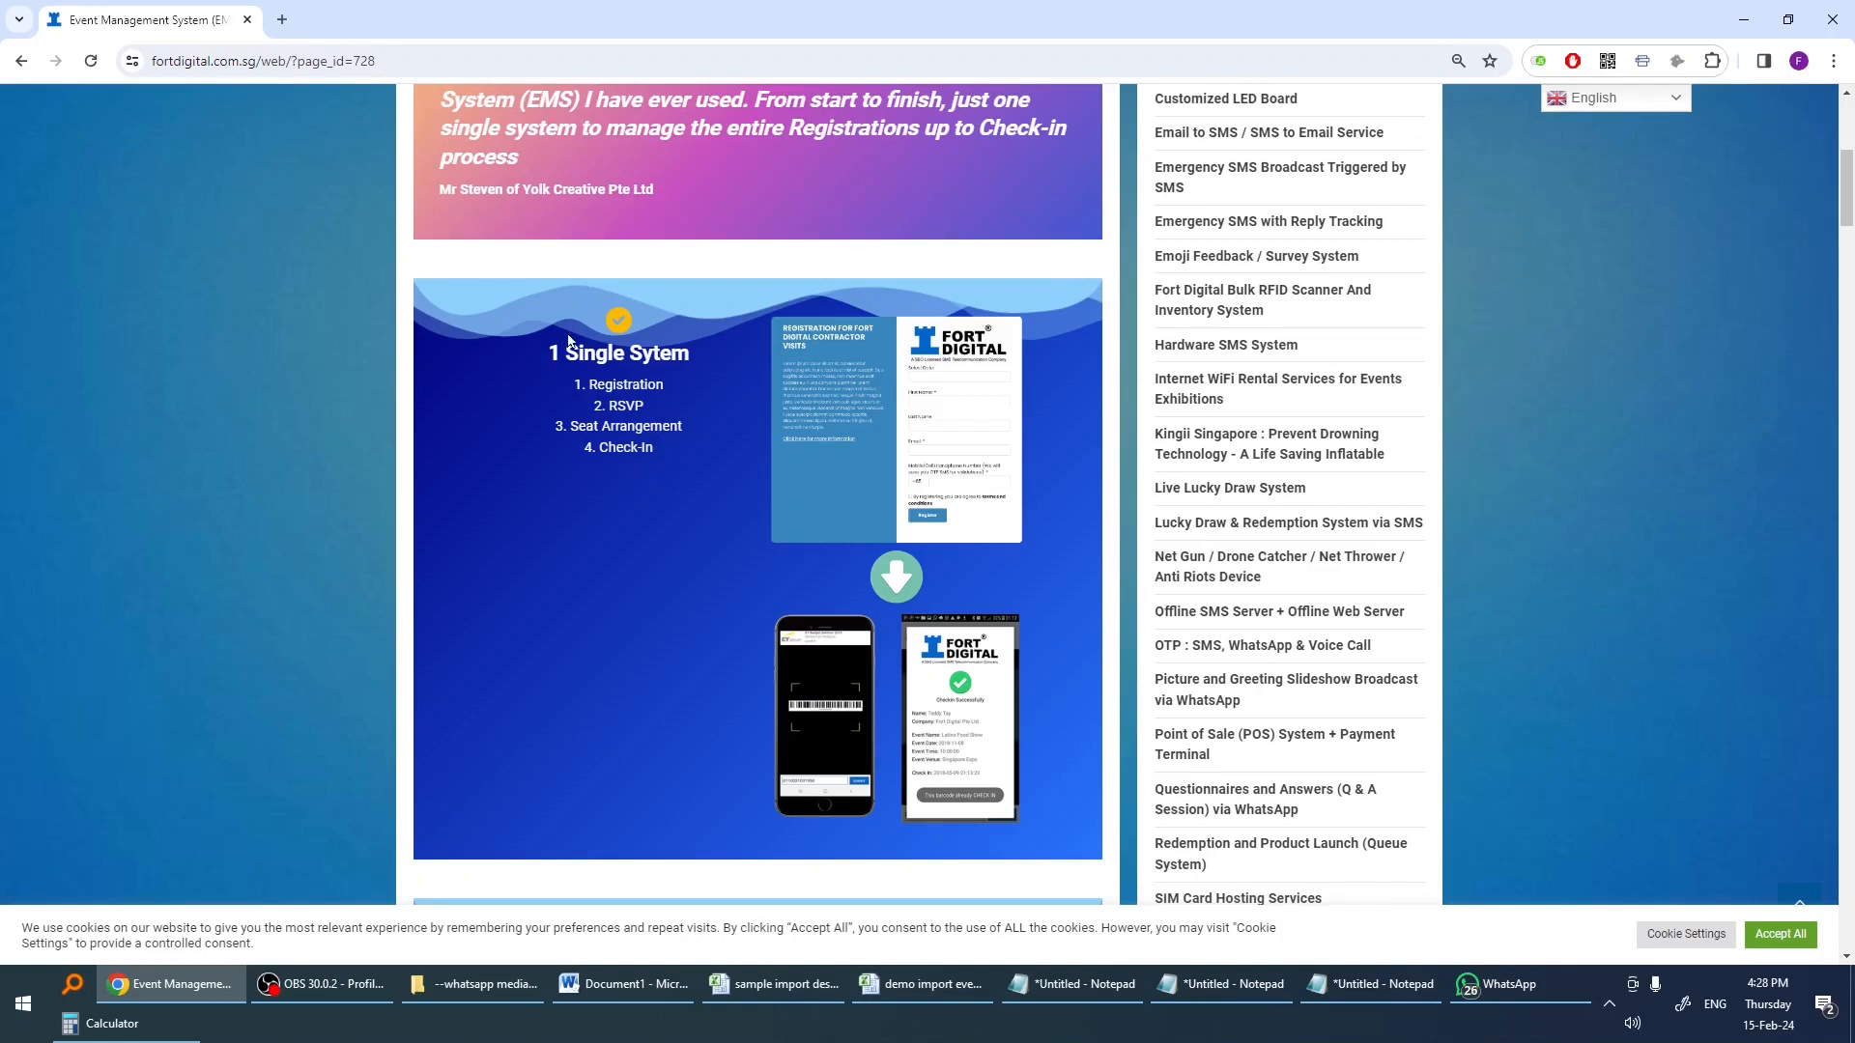
Scroll to the page top and open the EMS login portal from Login & Instant Sign Up.
scroll(548, 436, "up", 6)
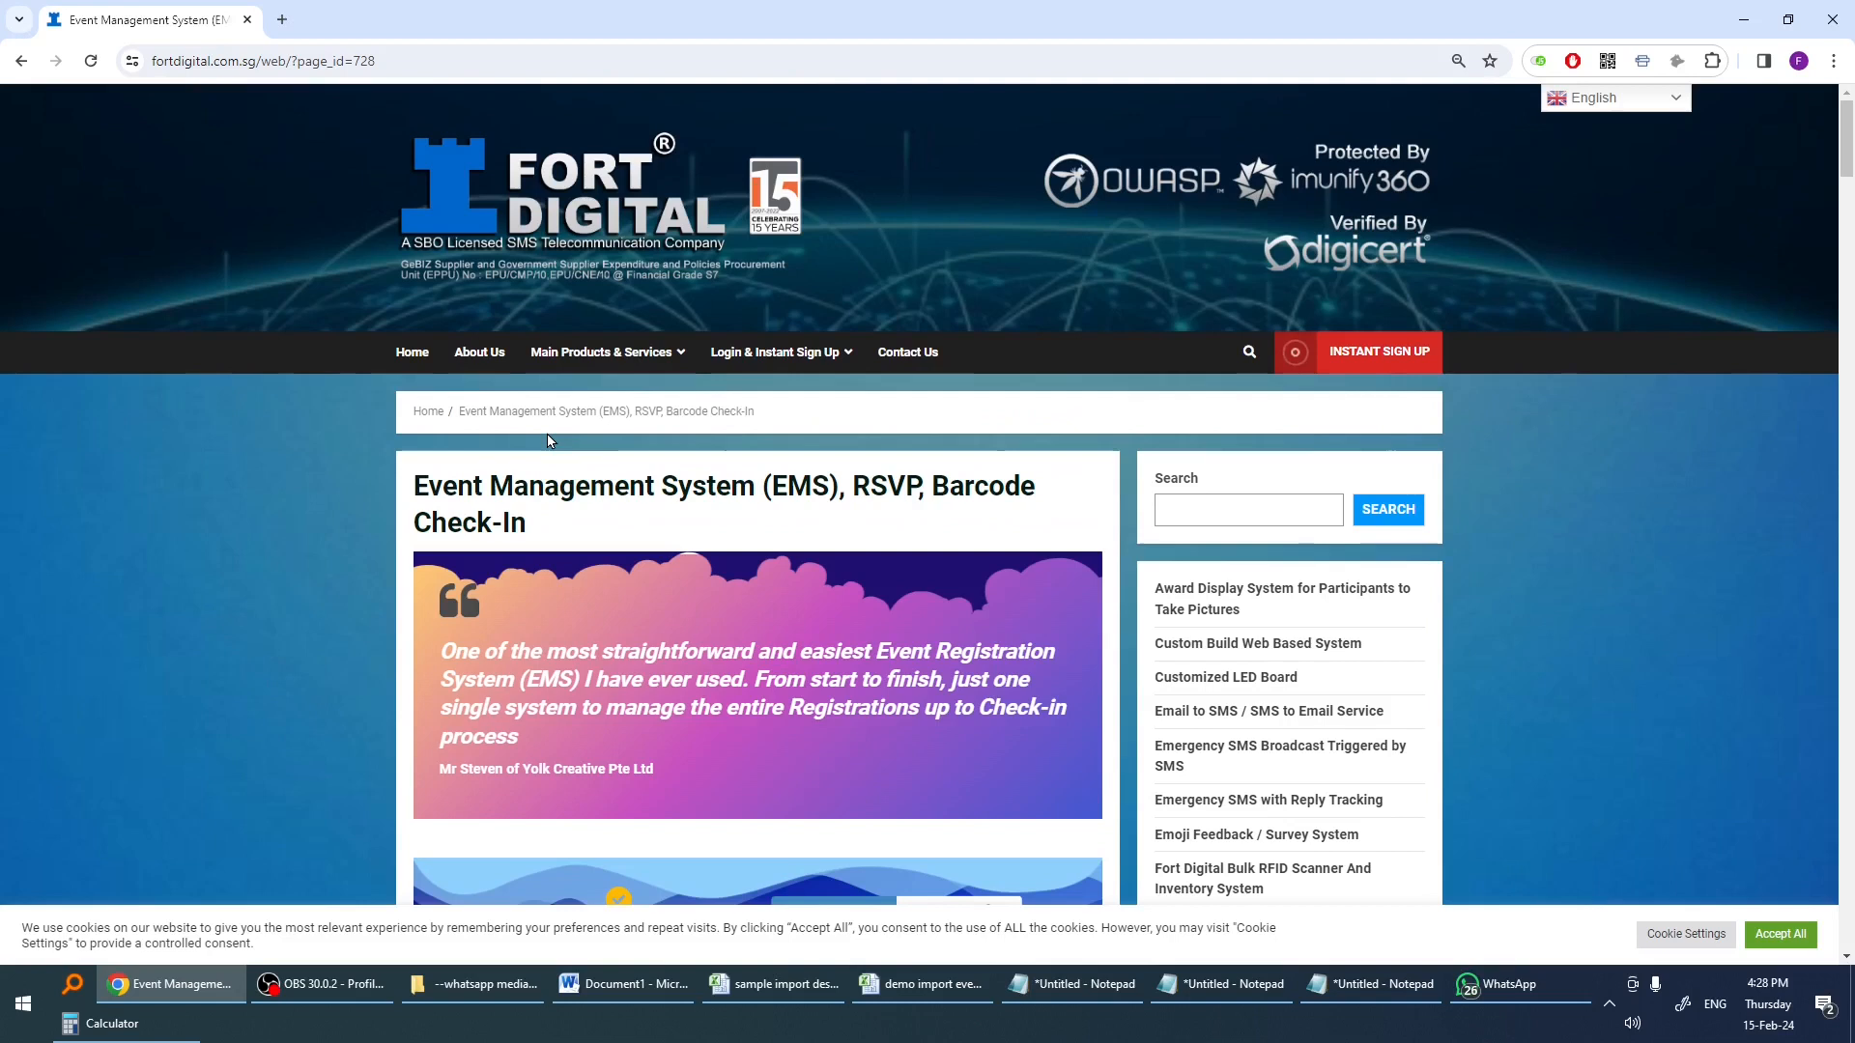
mouse_move(745, 363)
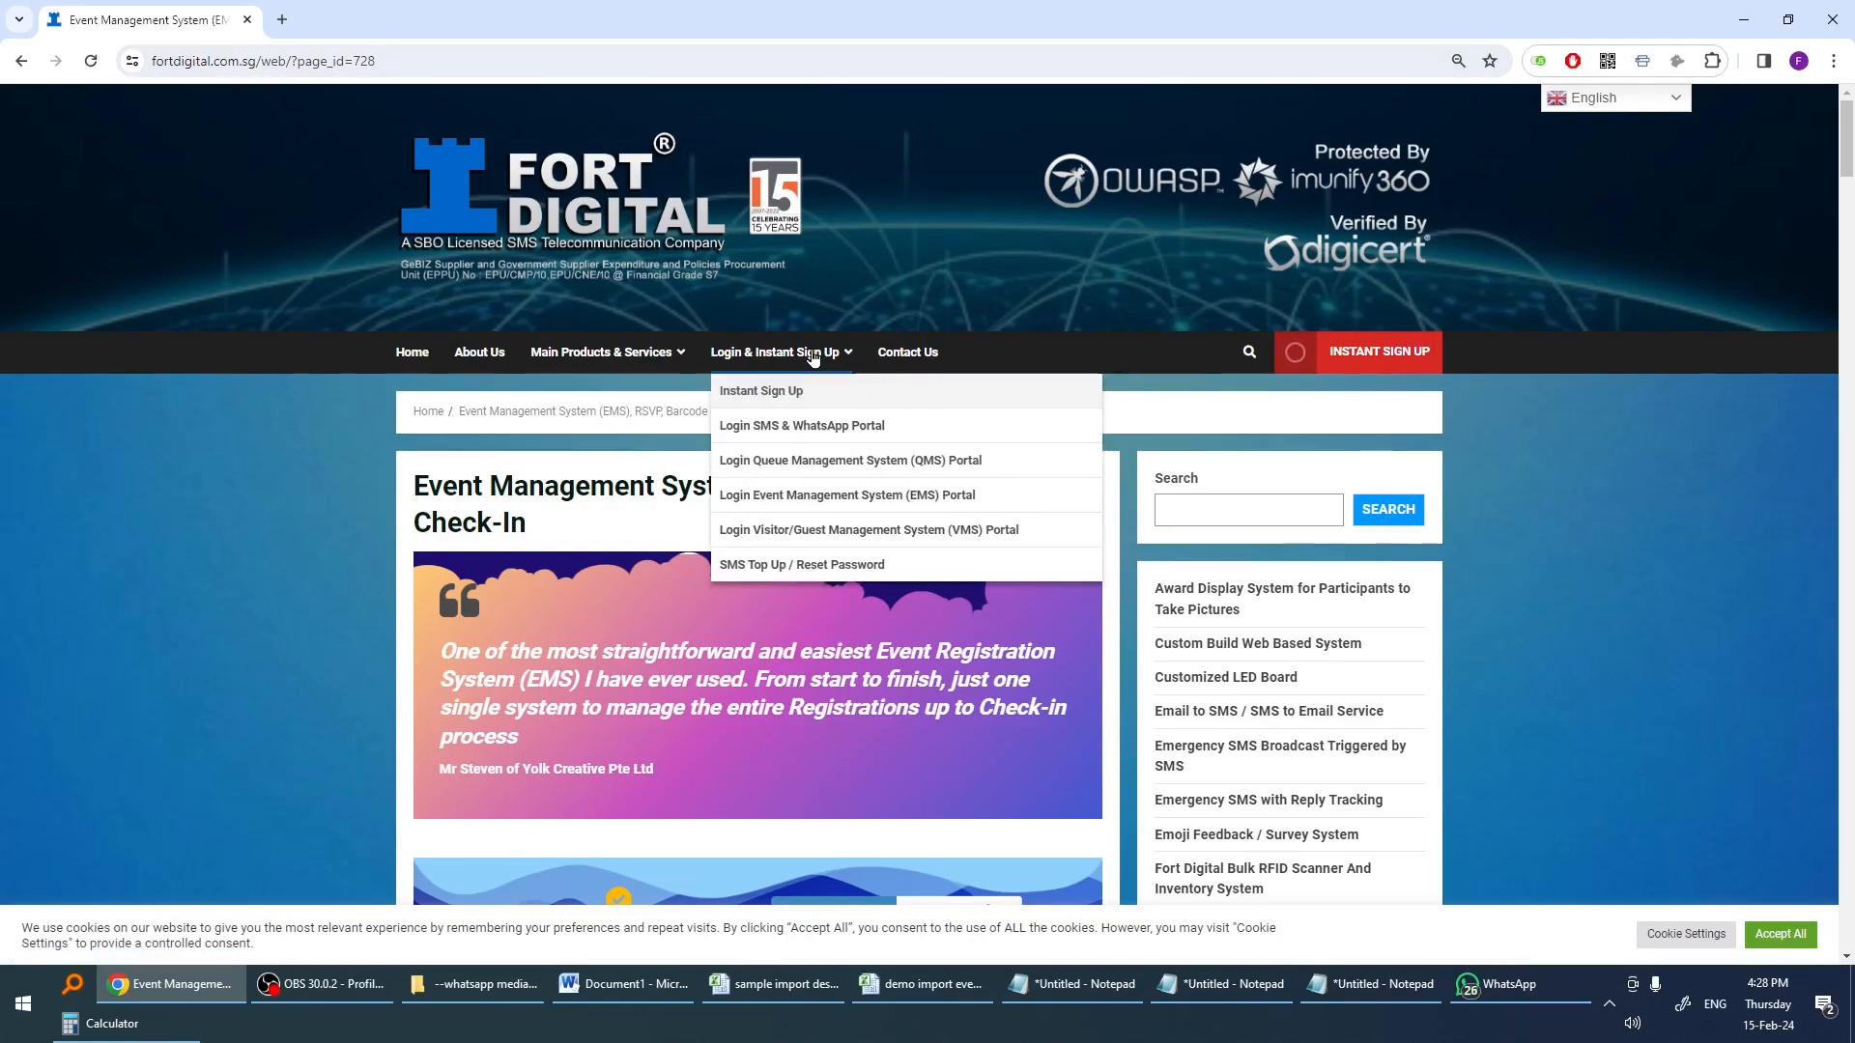
left_click(822, 498)
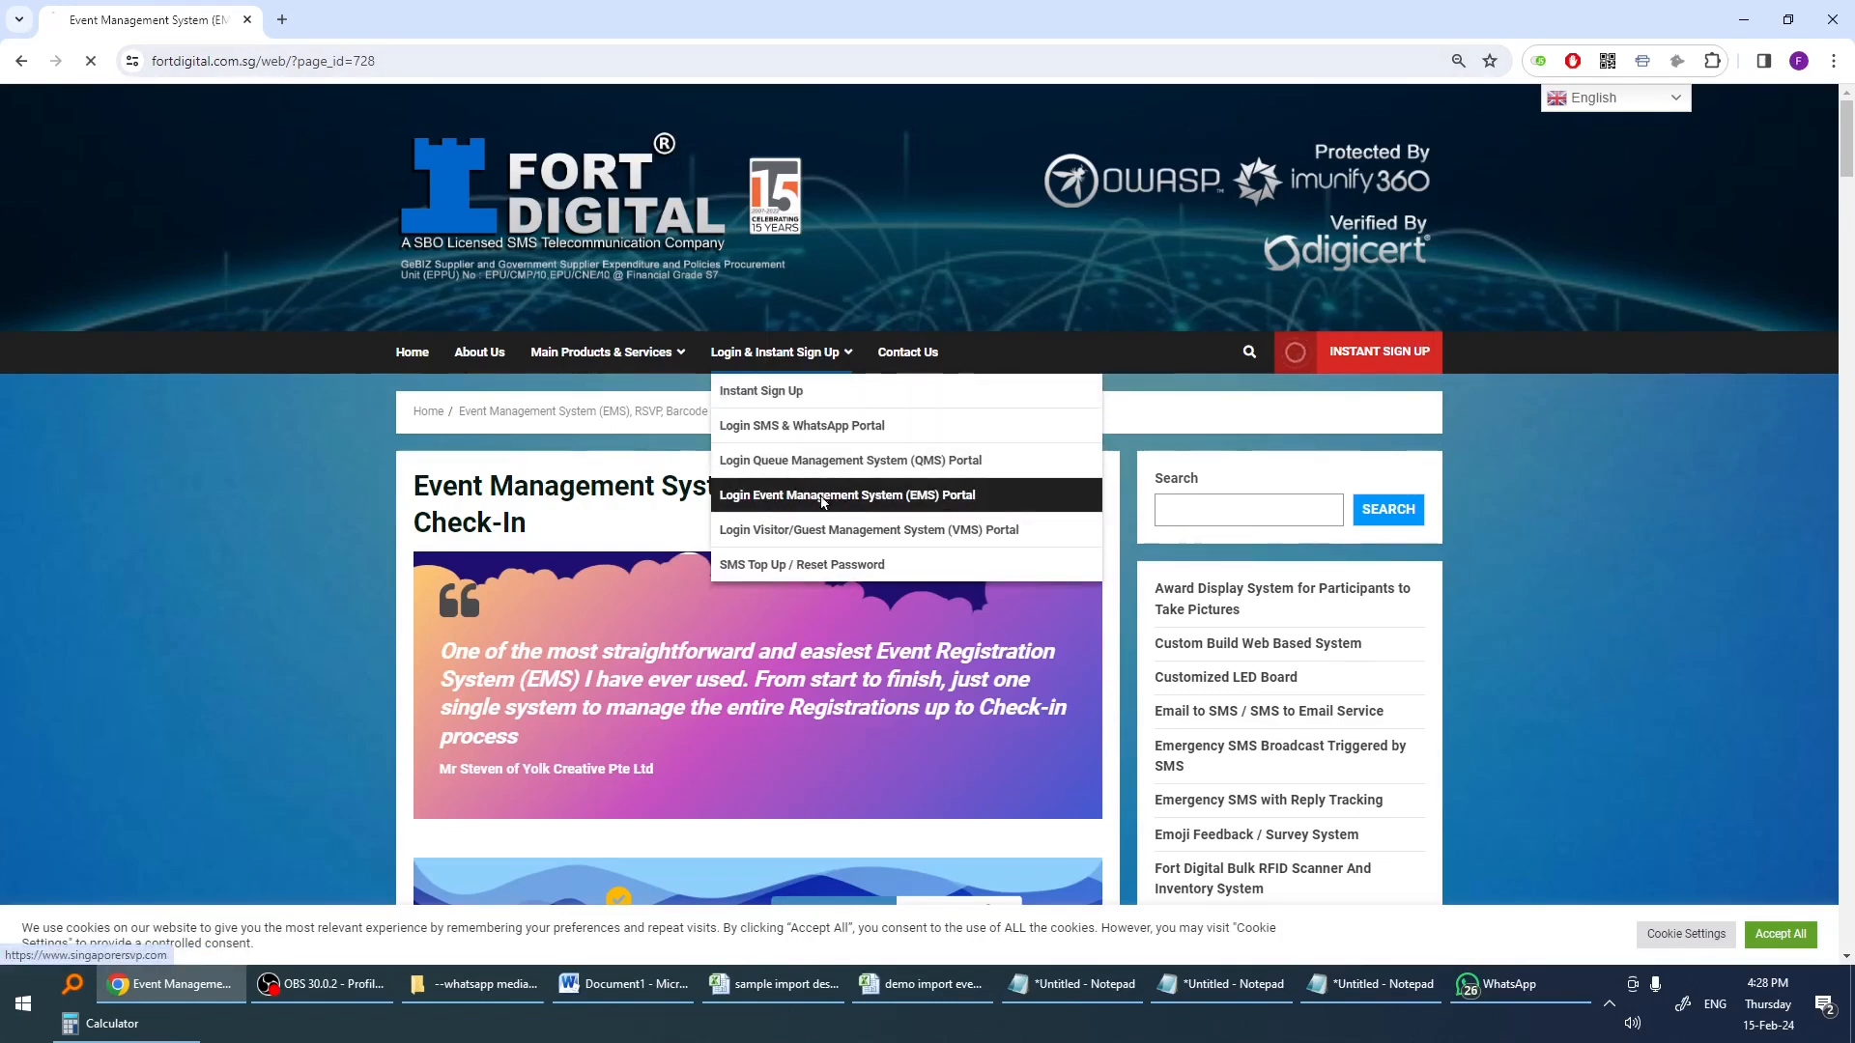
Sign in to Fort Digital EMS with the account username and password.
left_click(763, 548)
type("test60")
left_click(746, 612)
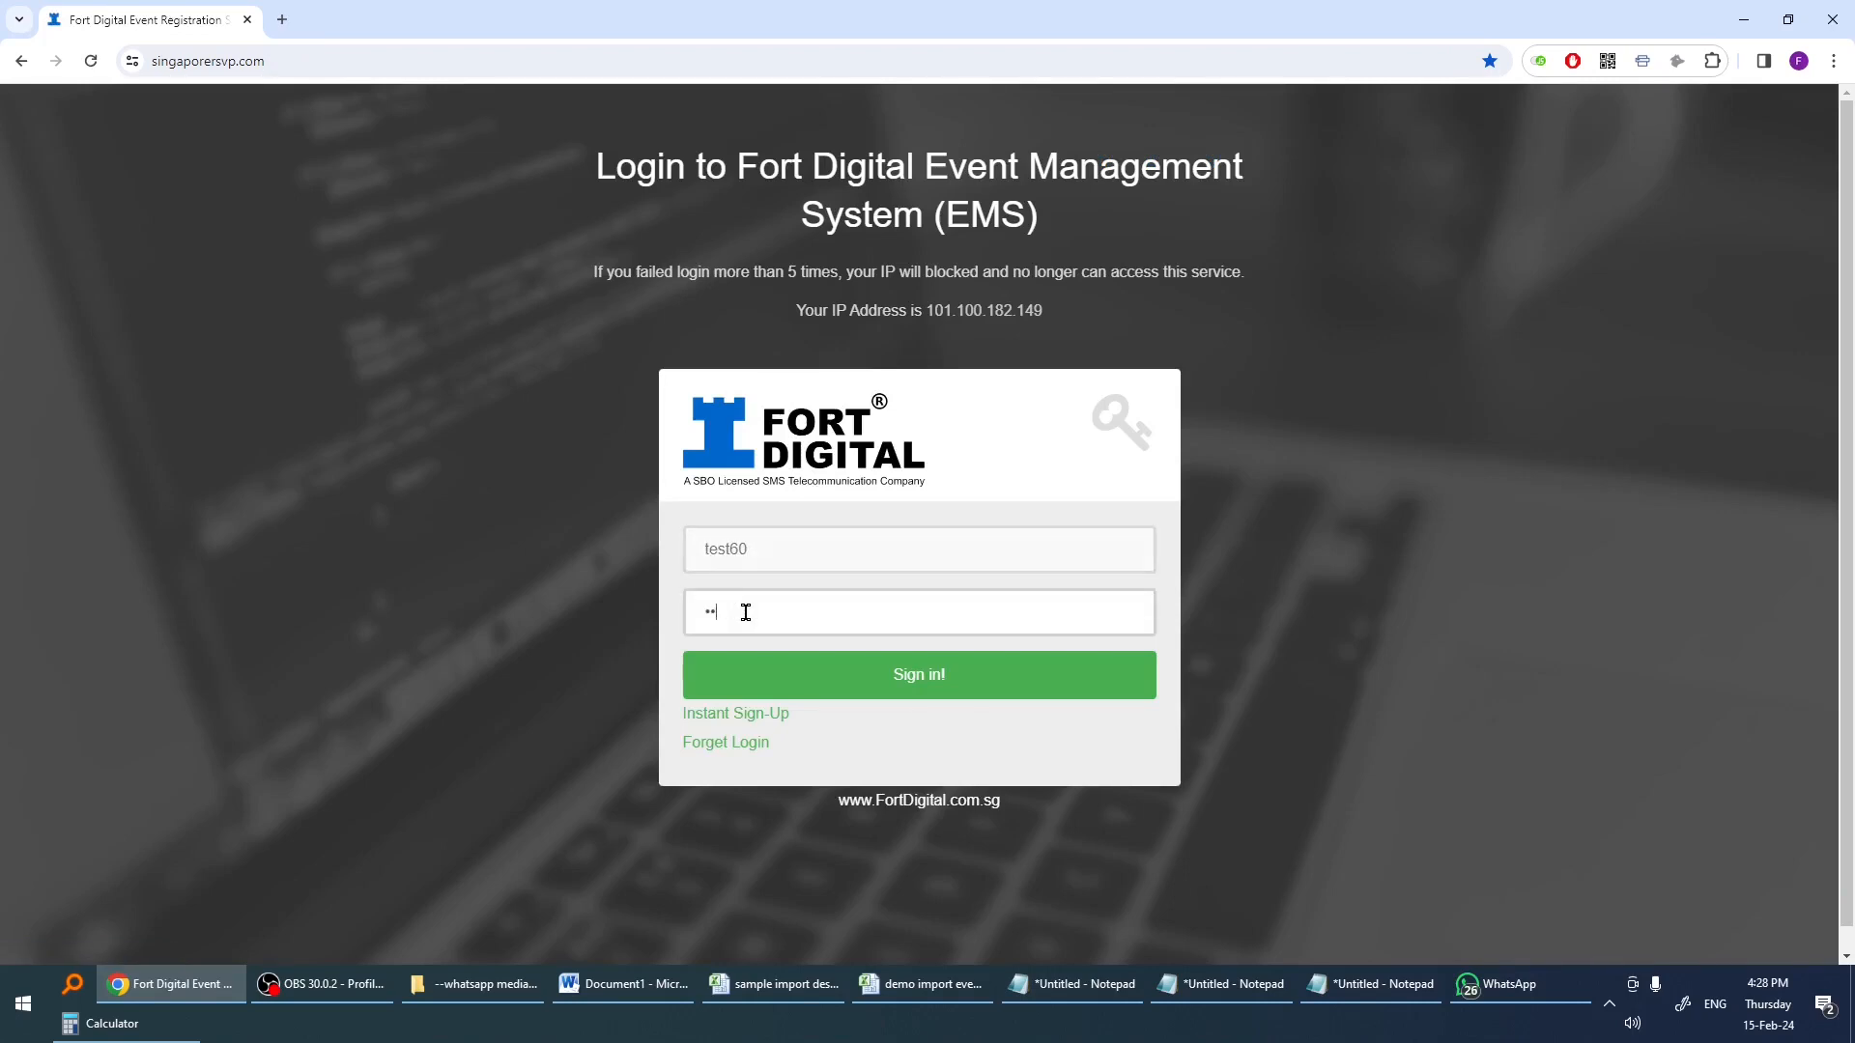
left_click(783, 673)
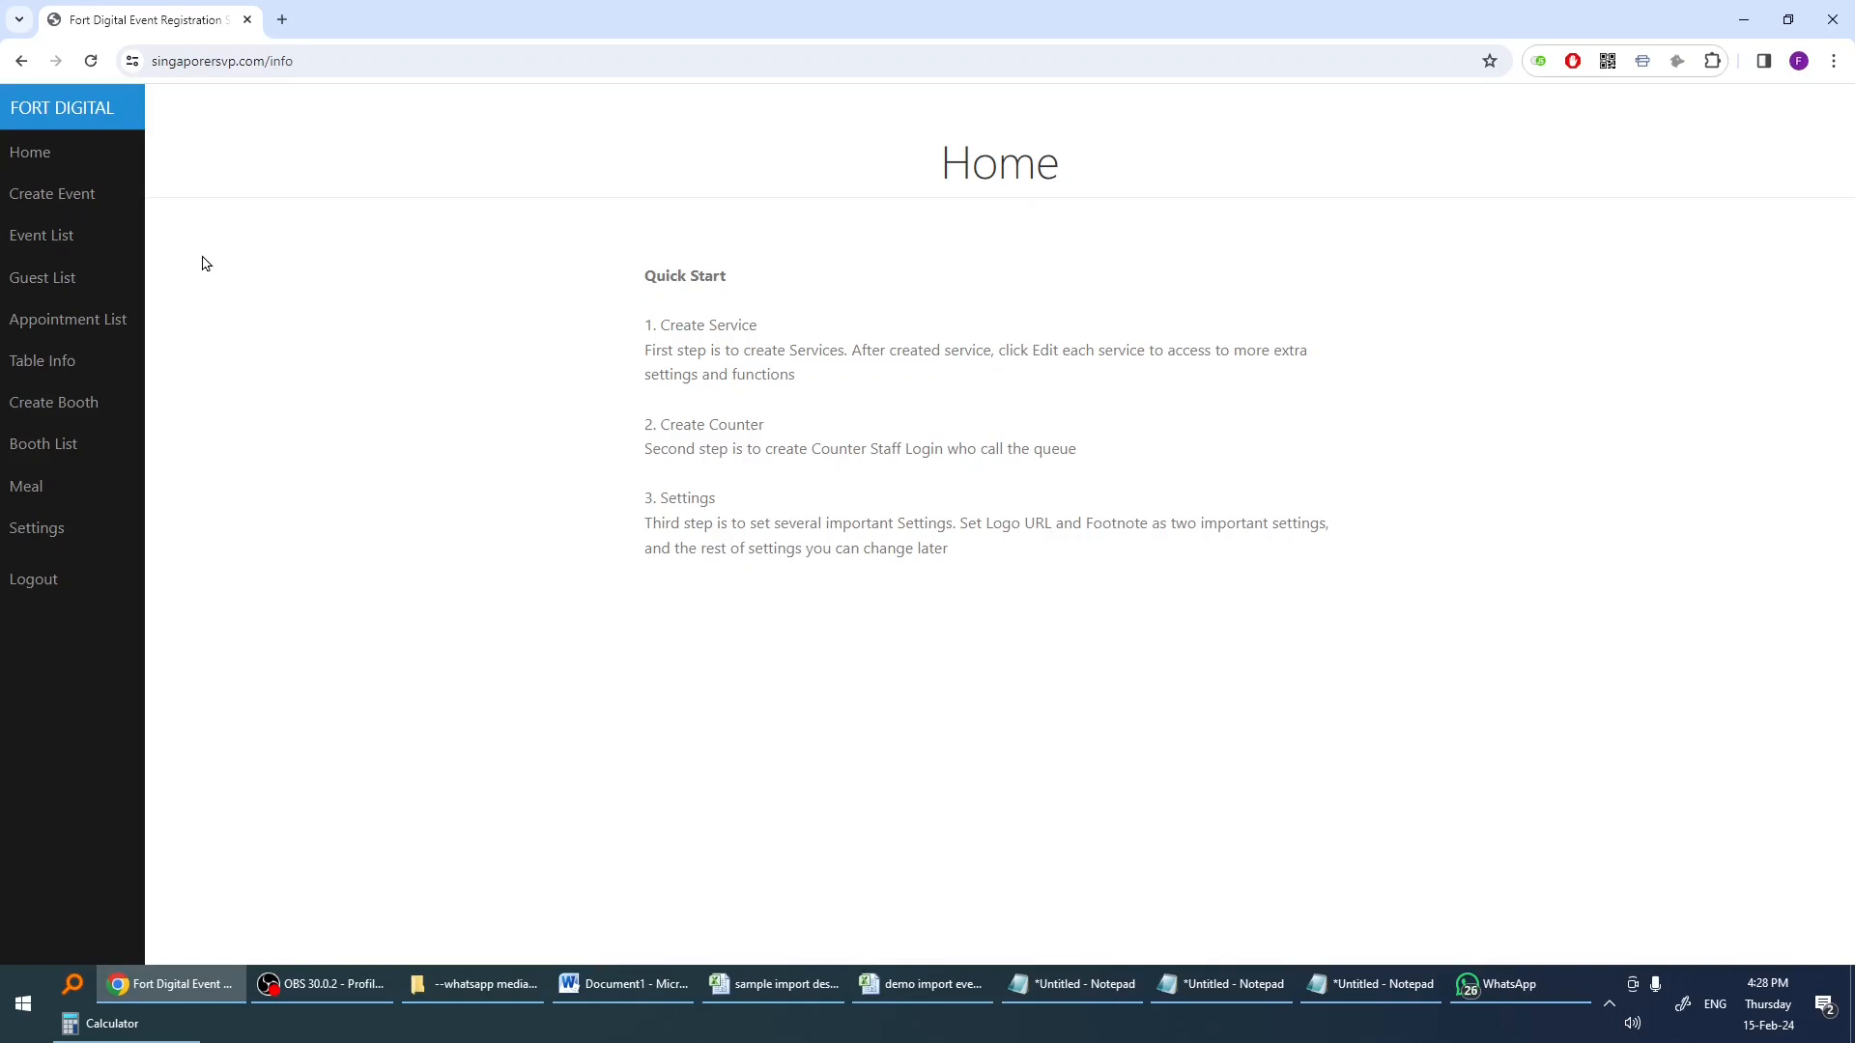
Create the event 'Fort Digital Dinner and Dance' and acknowledge the creation confirmation.
left_click(50, 201)
left_click(676, 295)
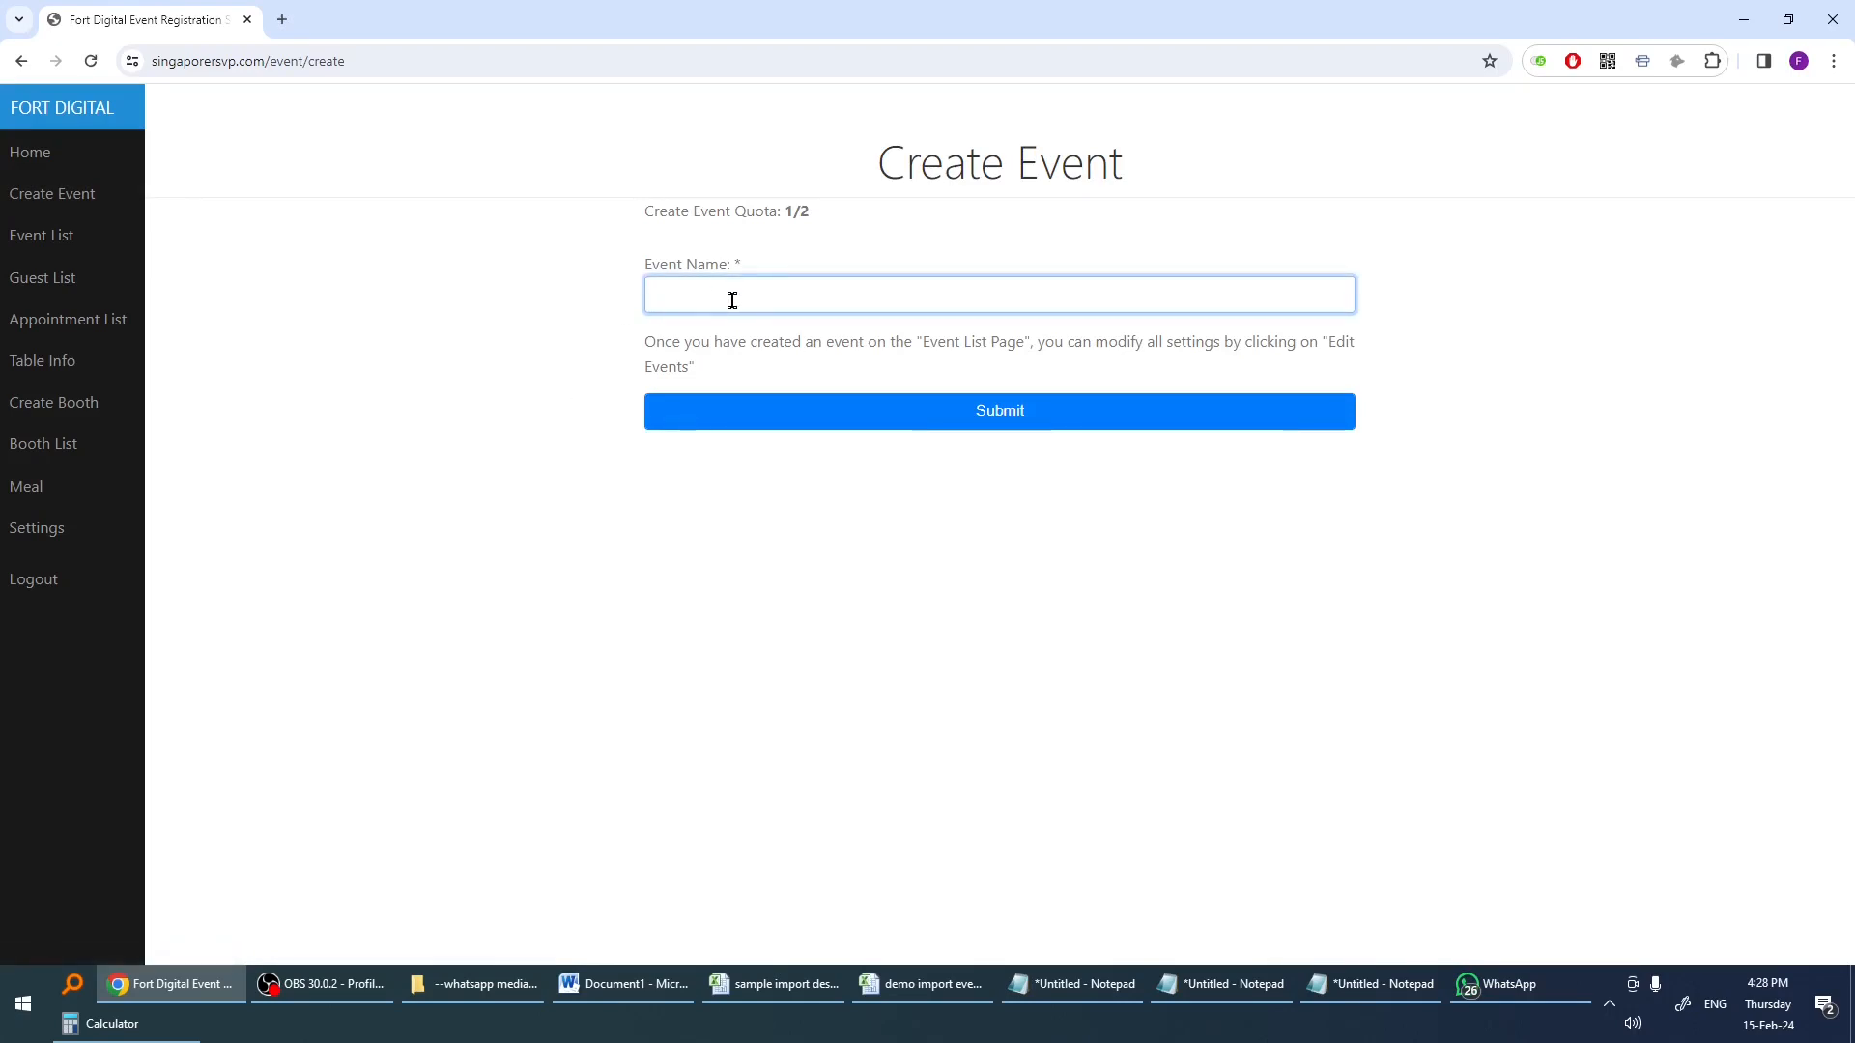
type("Fort Digital Dinner and Dance")
left_click(898, 410)
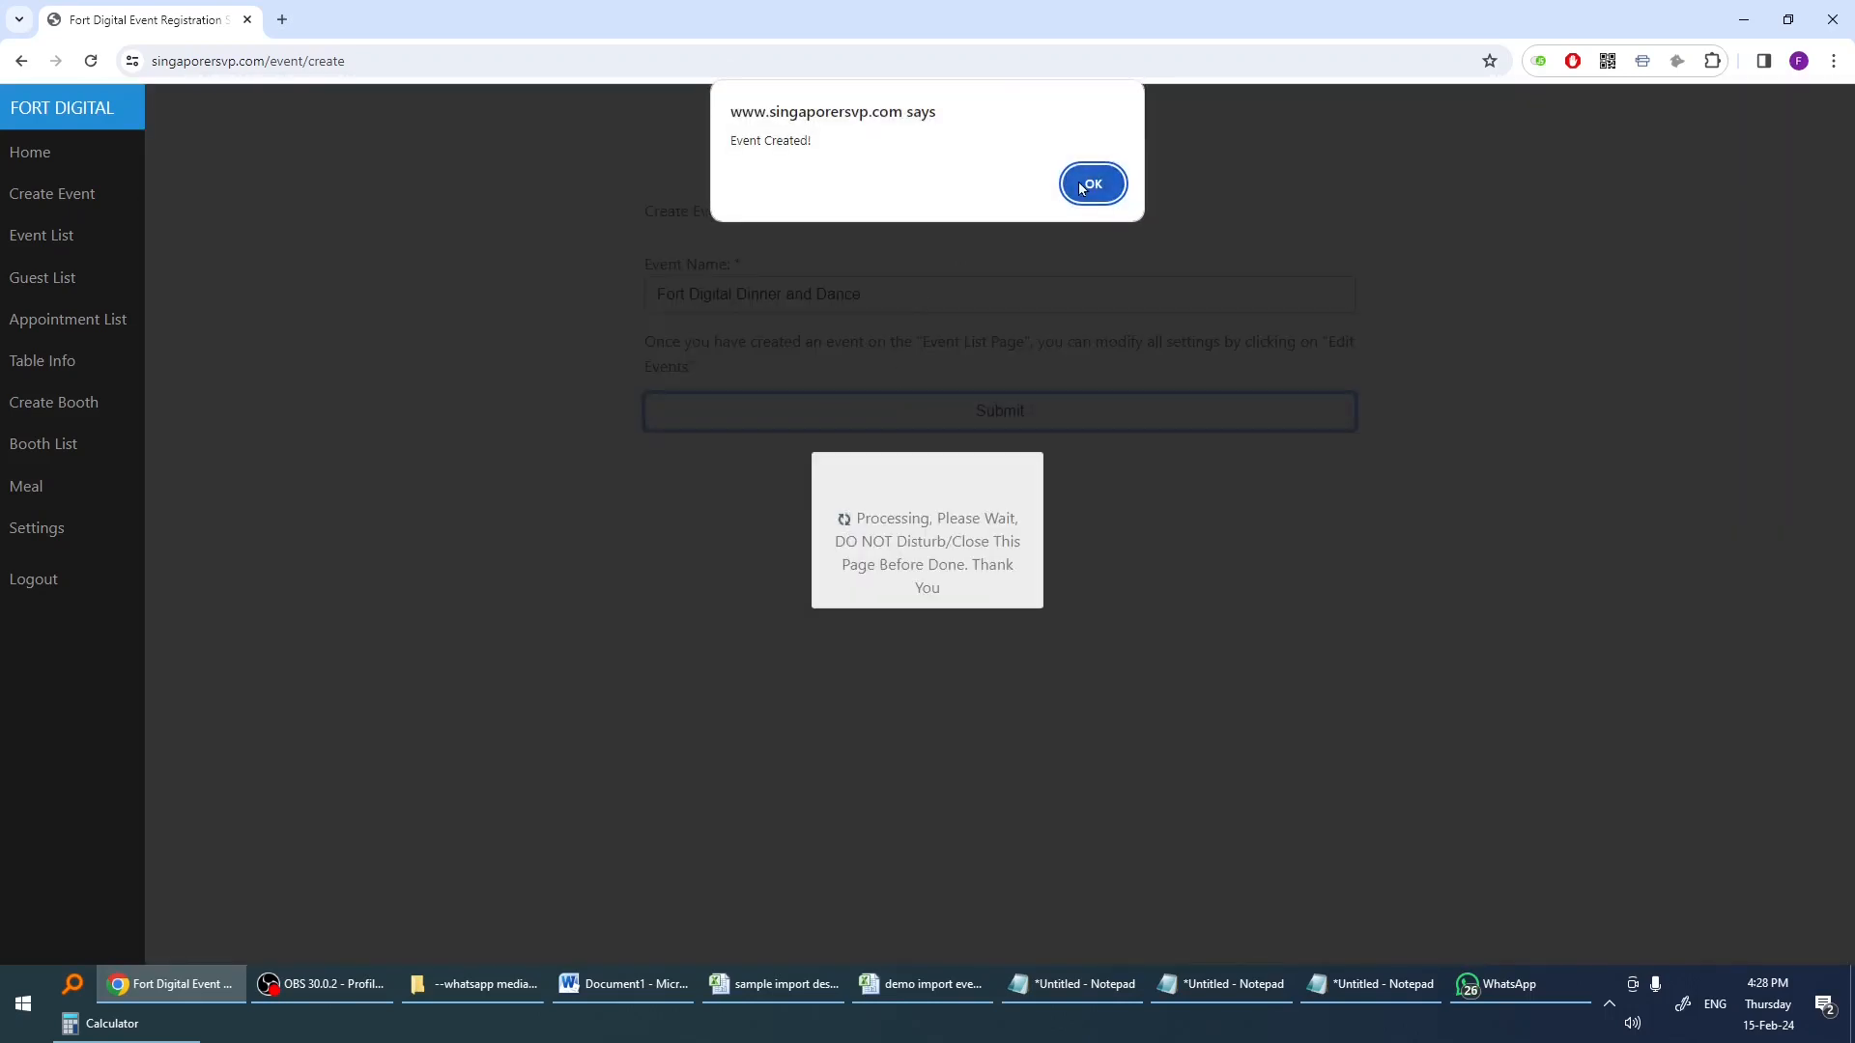
left_click(1084, 184)
left_click_drag(237, 383, 348, 454)
left_click(328, 462)
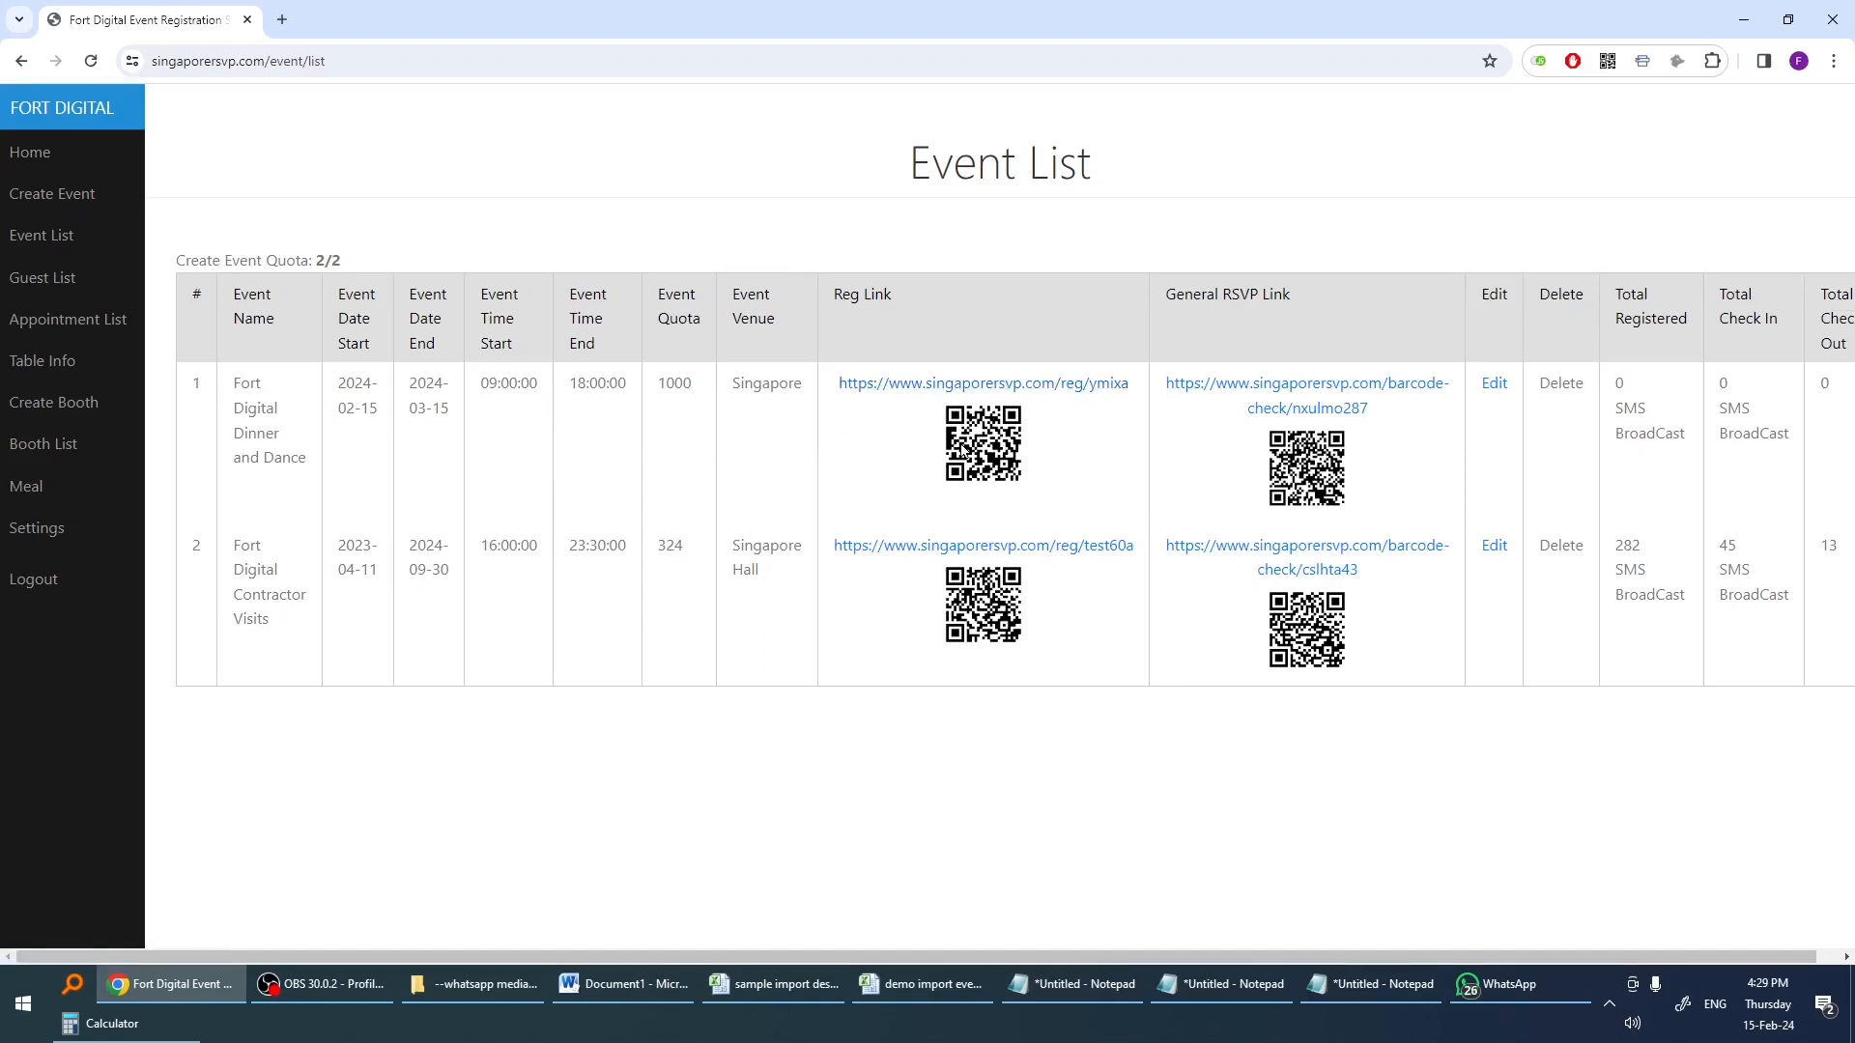
Open the Dinner and Dance Reg Link in a new tab, then reload the Event List and edit the event.
left_click(996, 386)
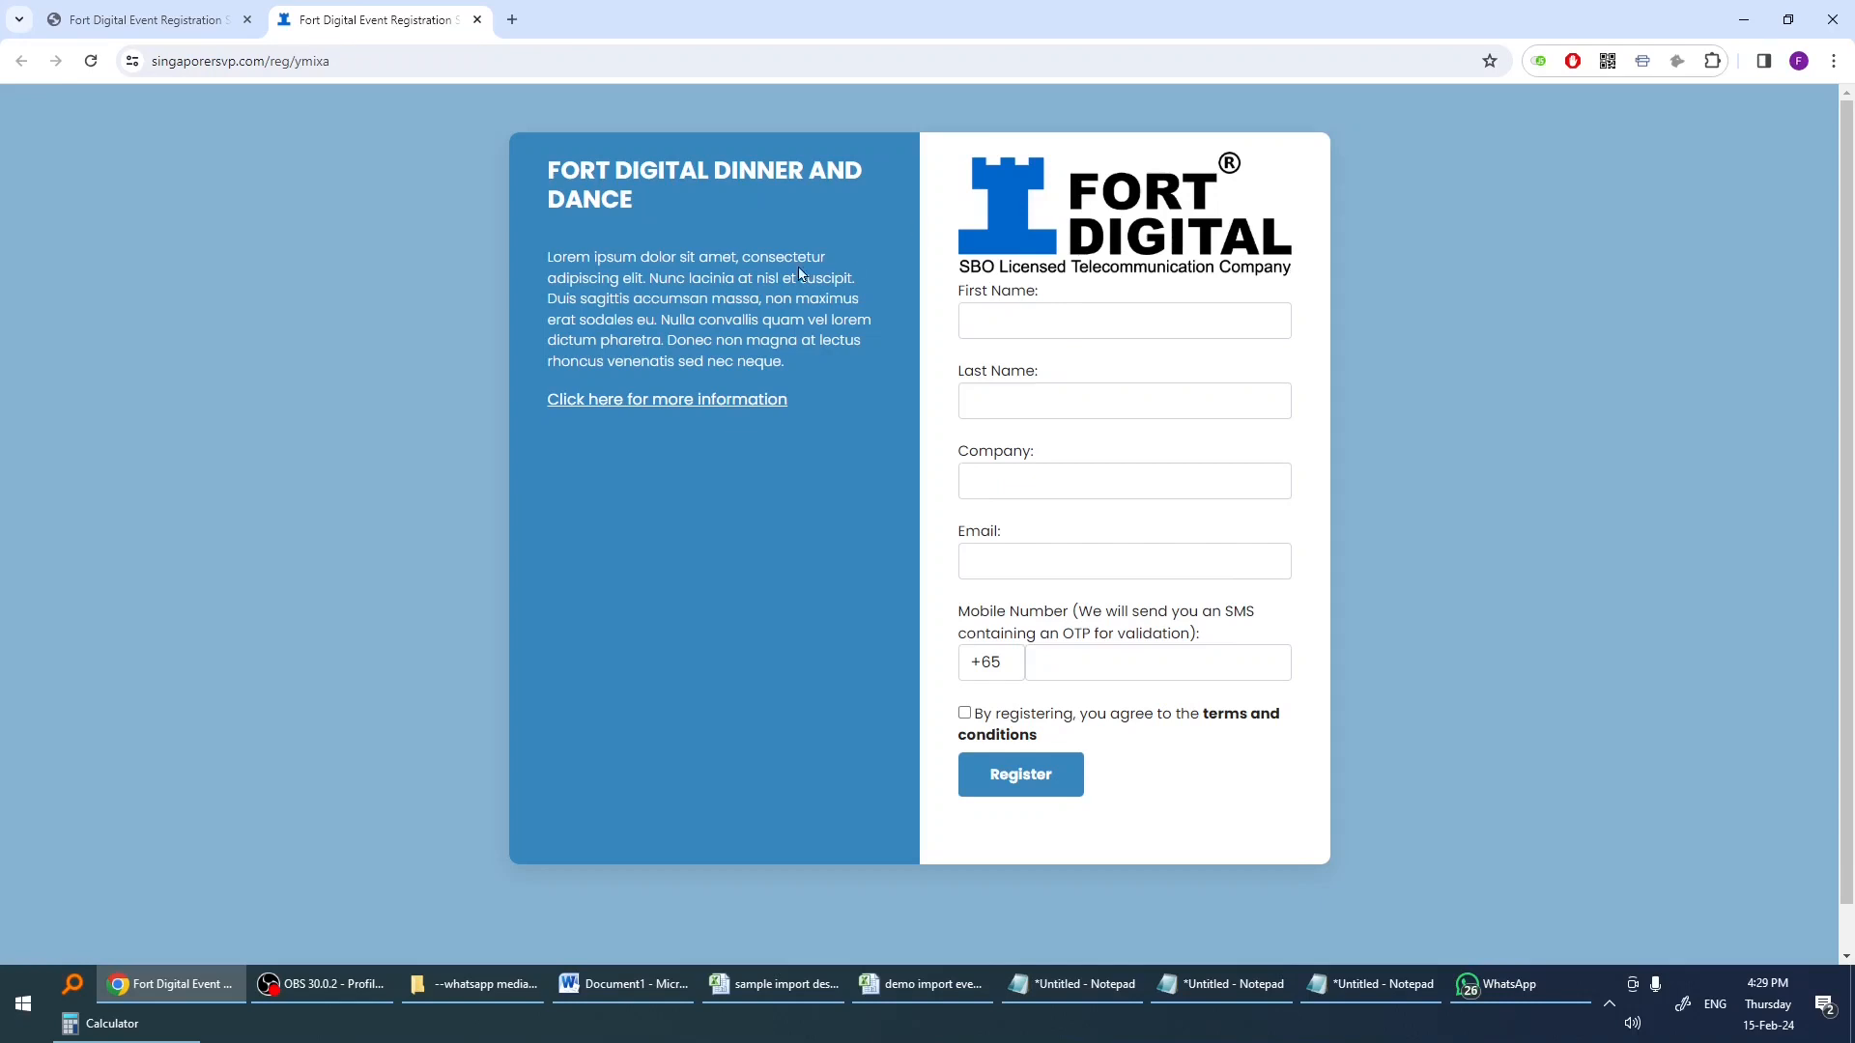
left_click(131, 14)
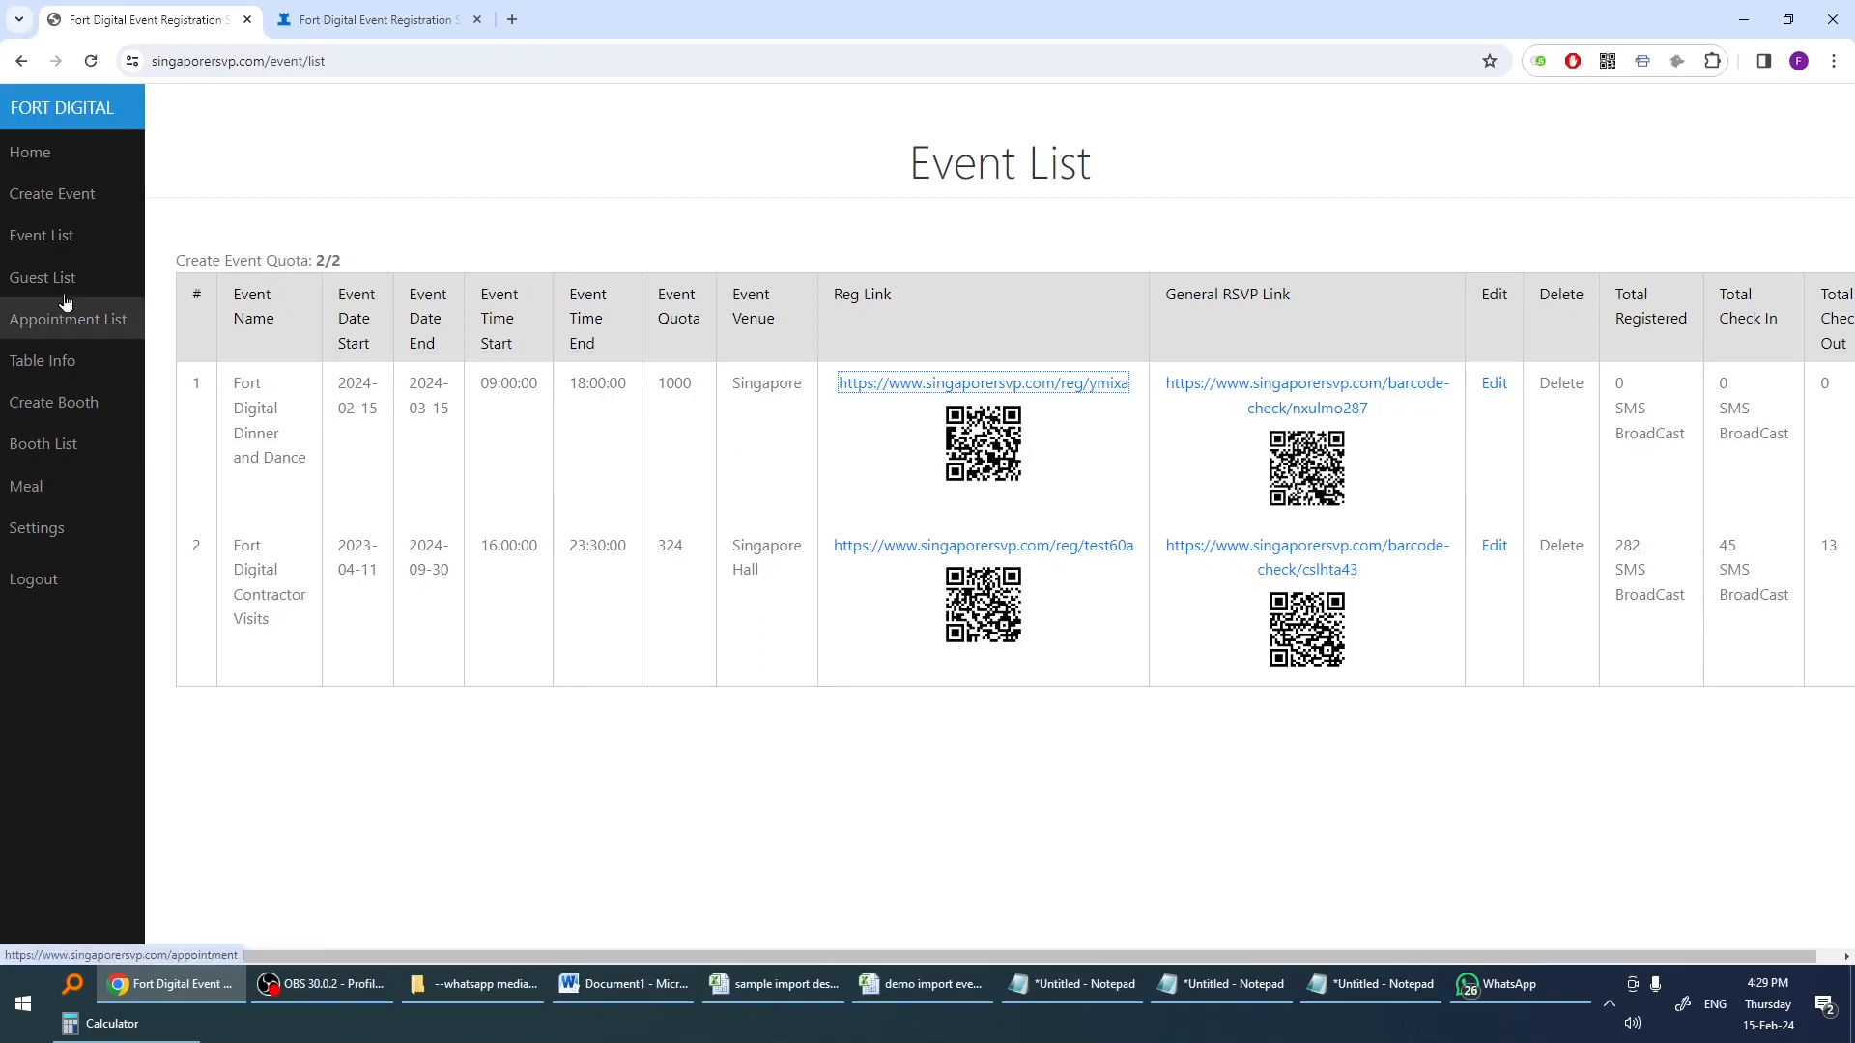
left_click(83, 240)
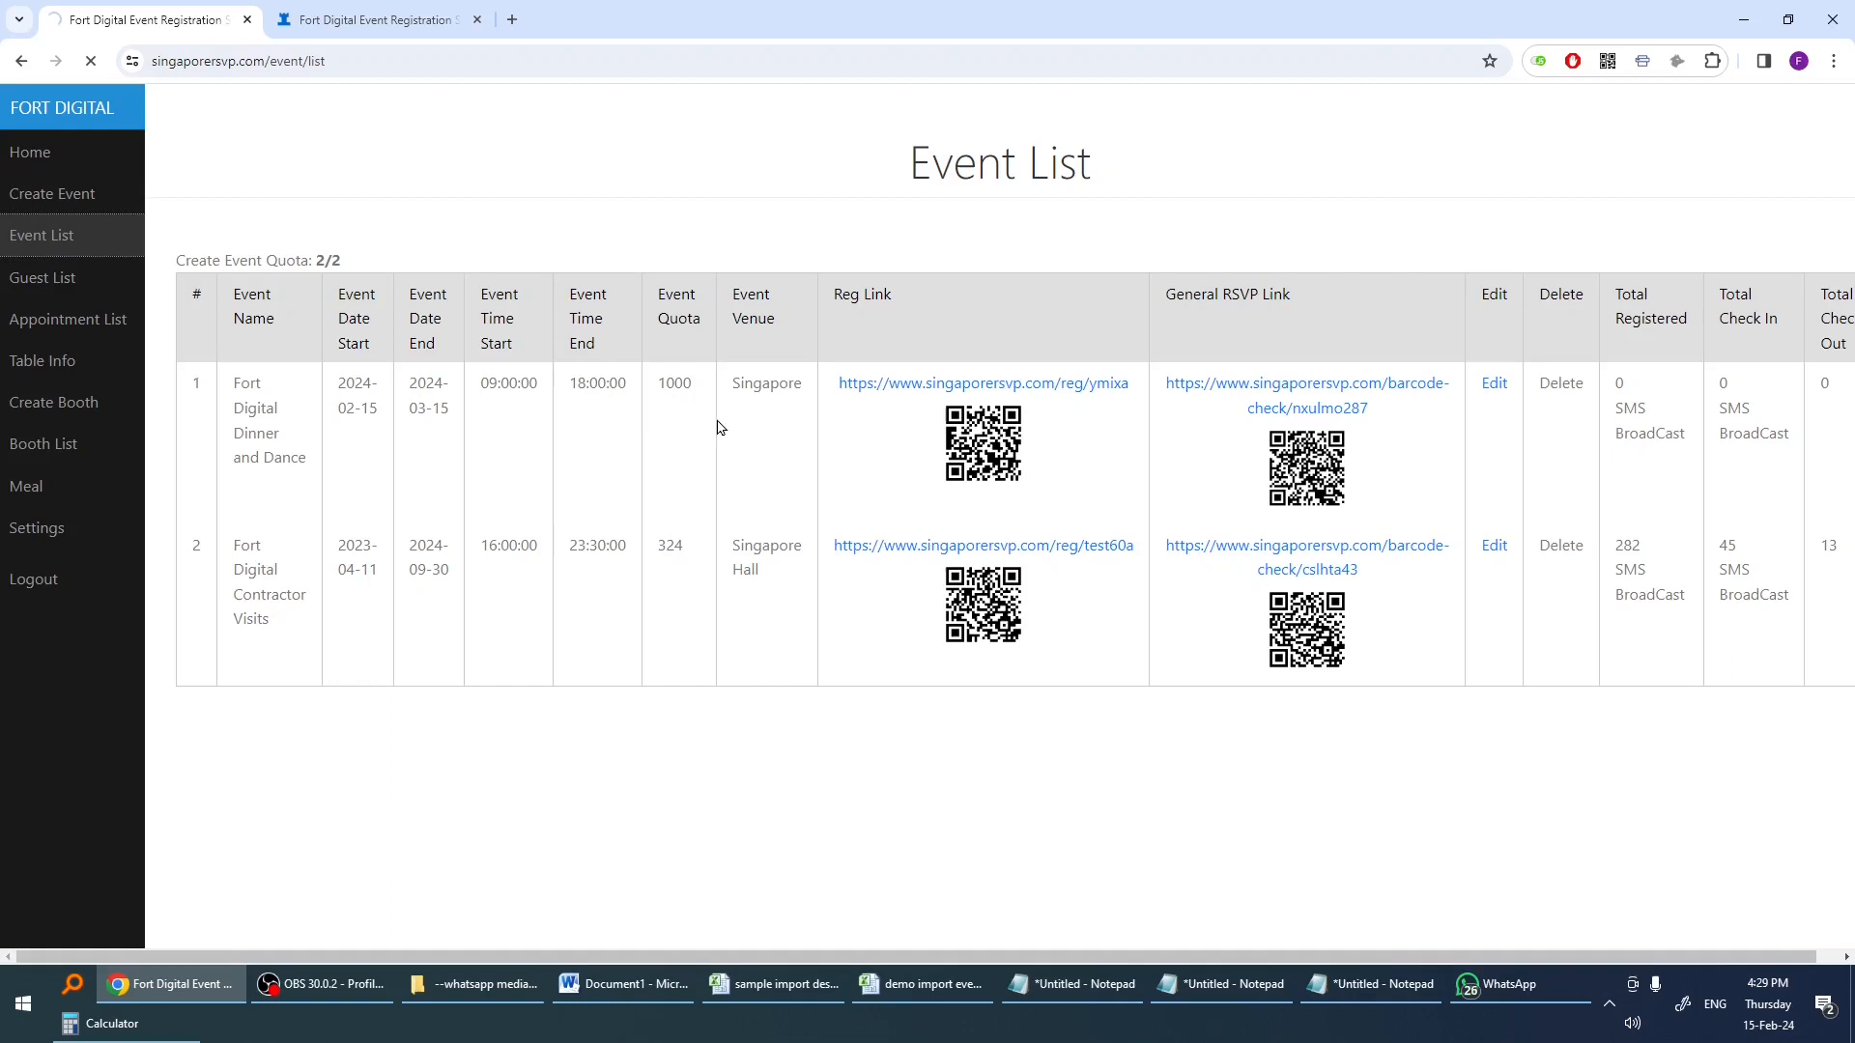
left_click(1491, 385)
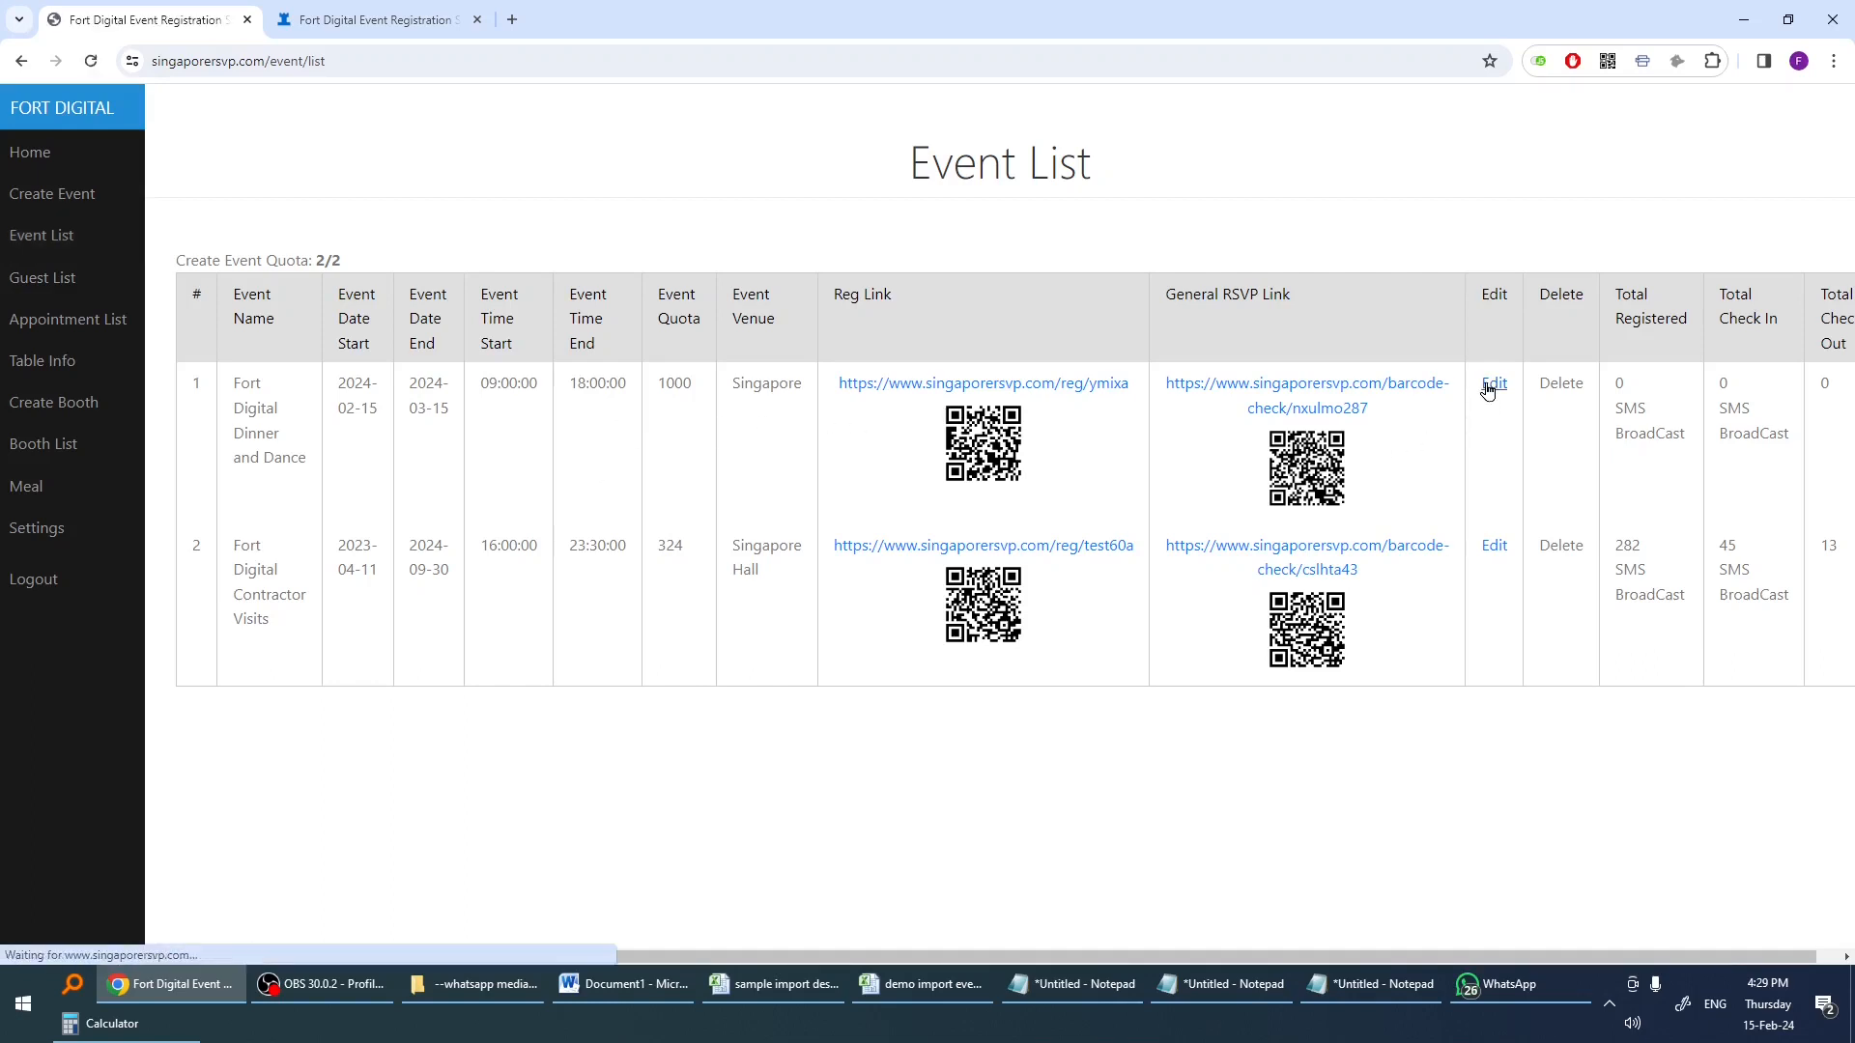
Check the event title on the registration tab, then return to the edit form.
mouse_move(1847, 203)
left_mouse_down()
mouse_move(1844, 885)
mouse_move(1835, 183)
left_mouse_up()
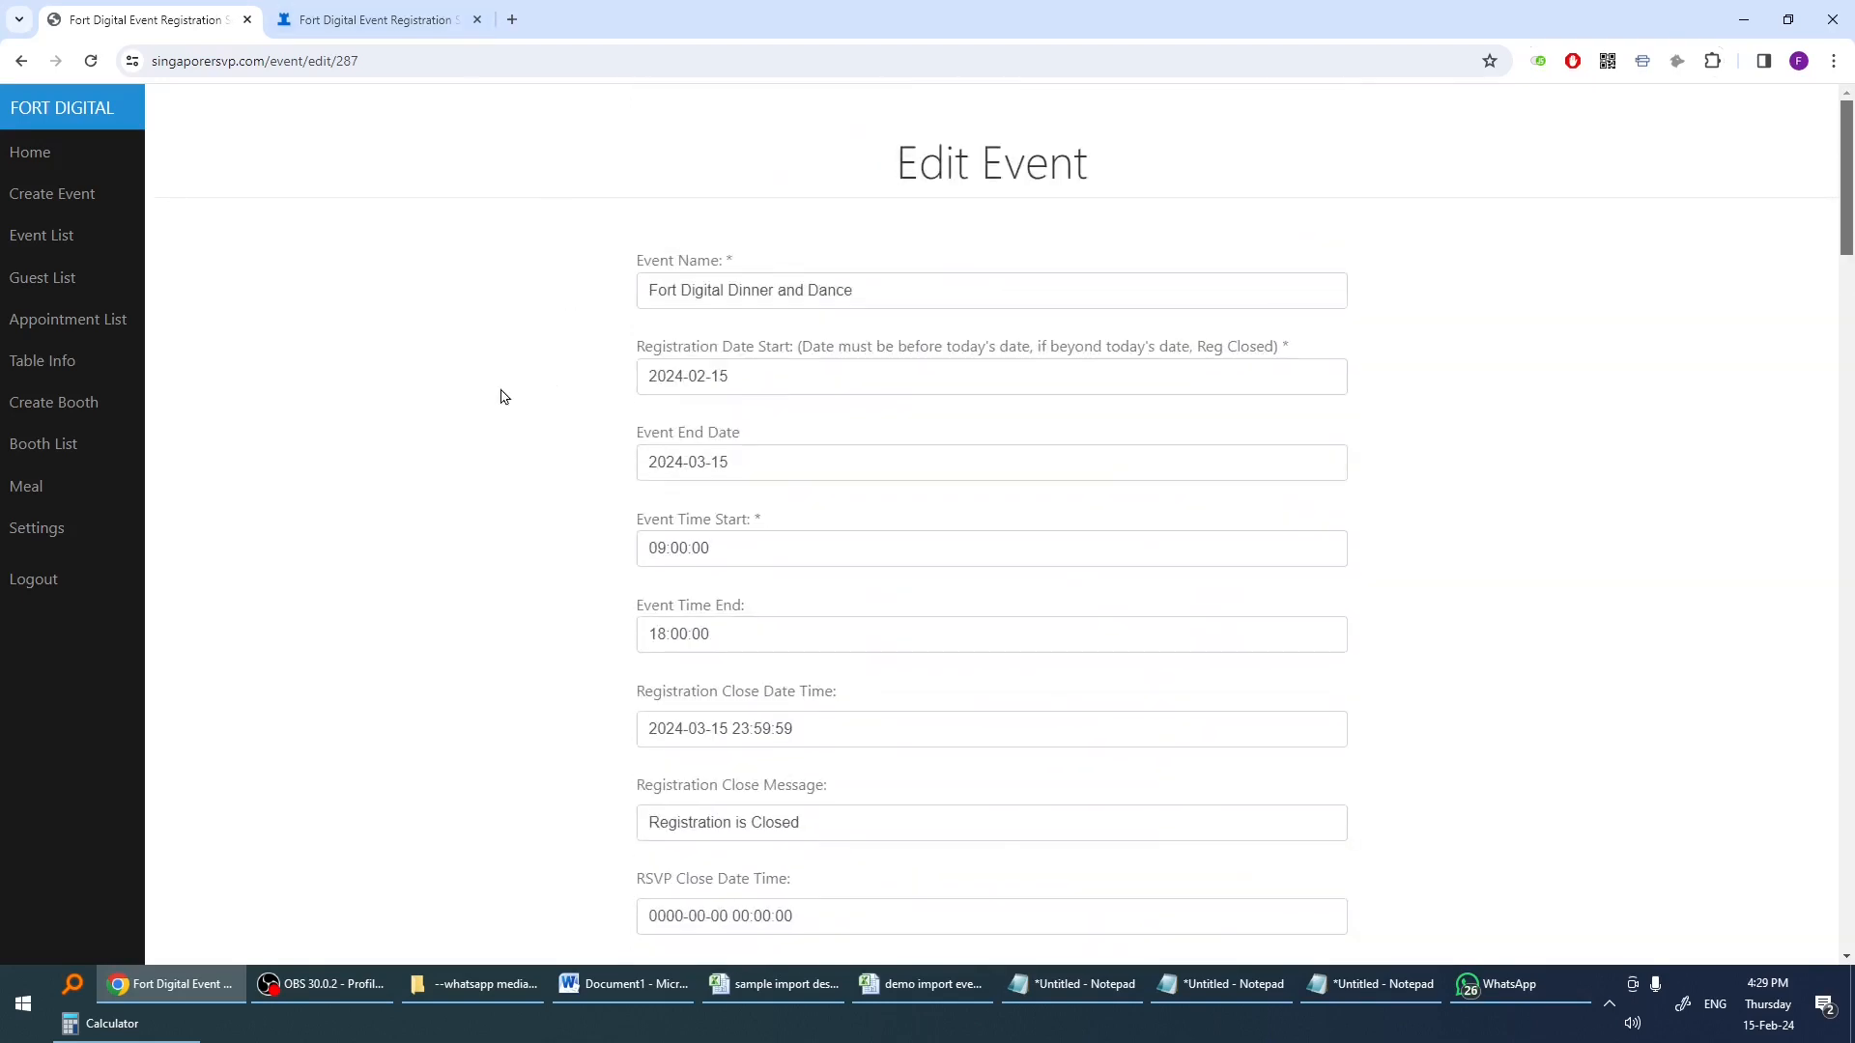
left_click(361, 8)
left_click_drag(556, 172, 647, 191)
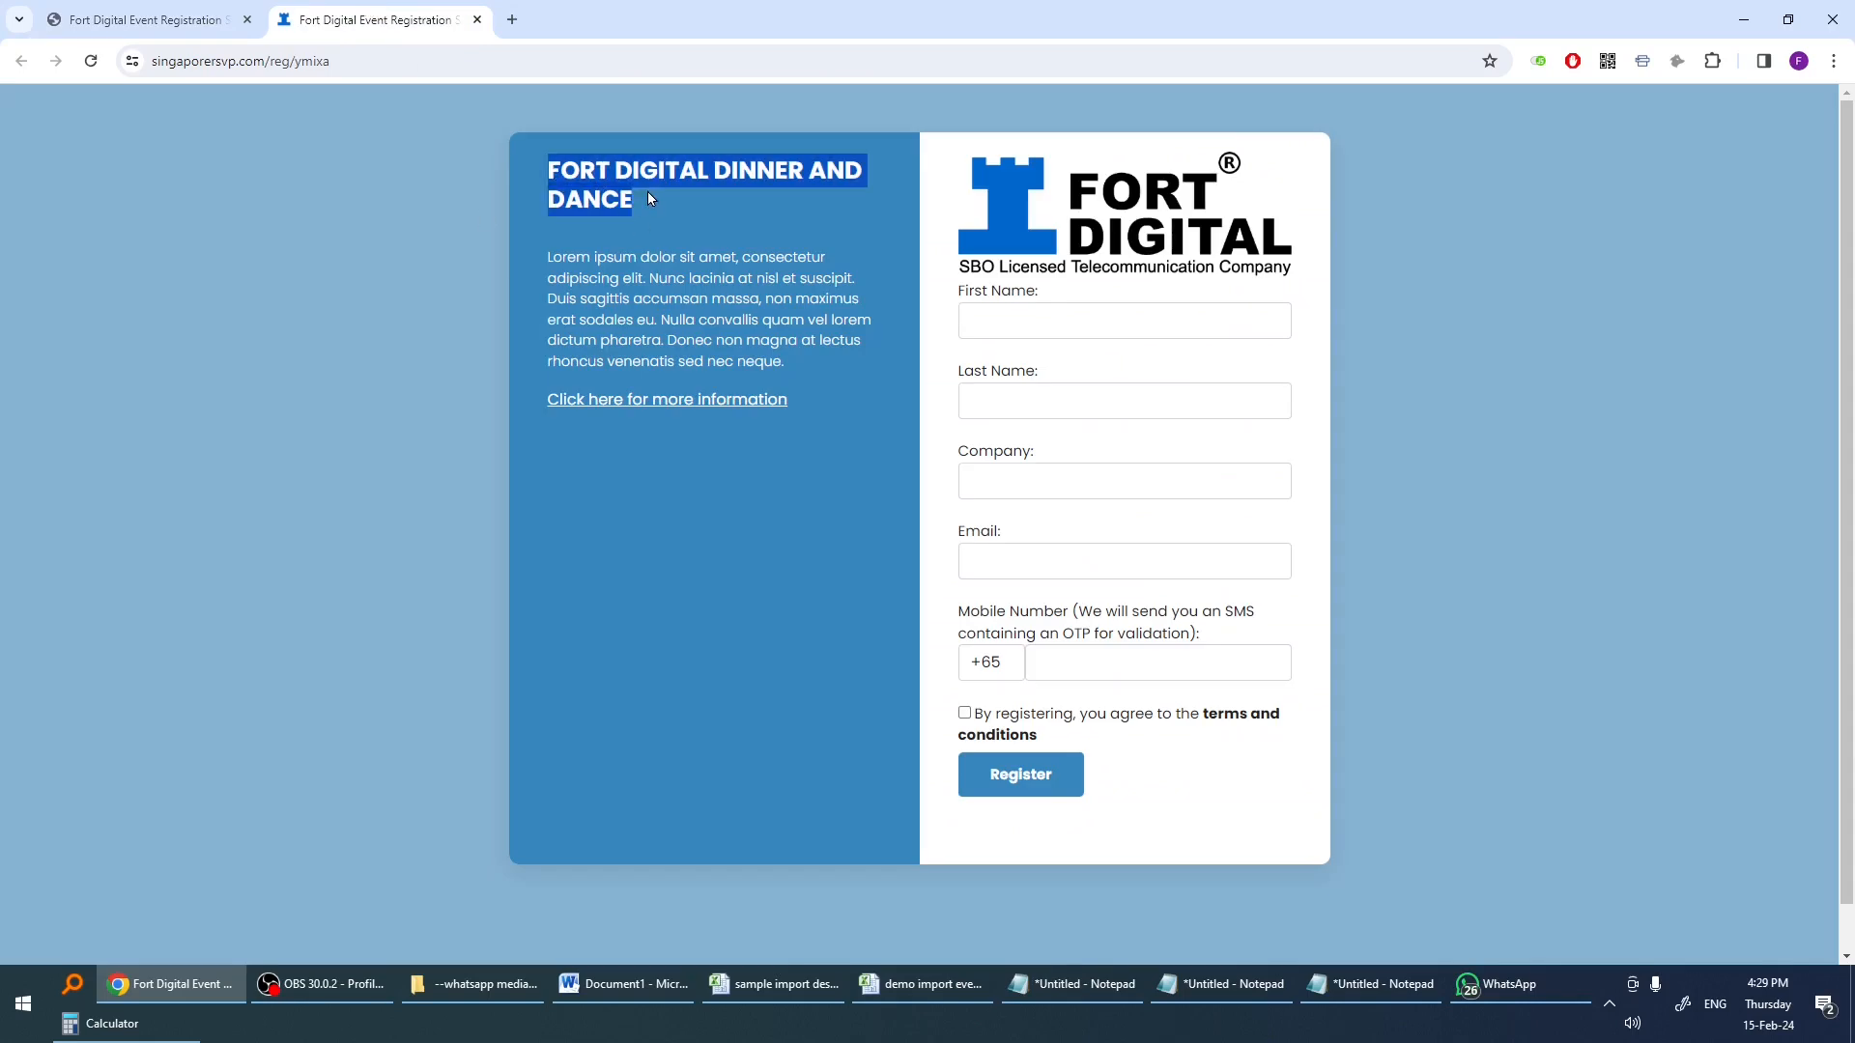
left_click(136, 18)
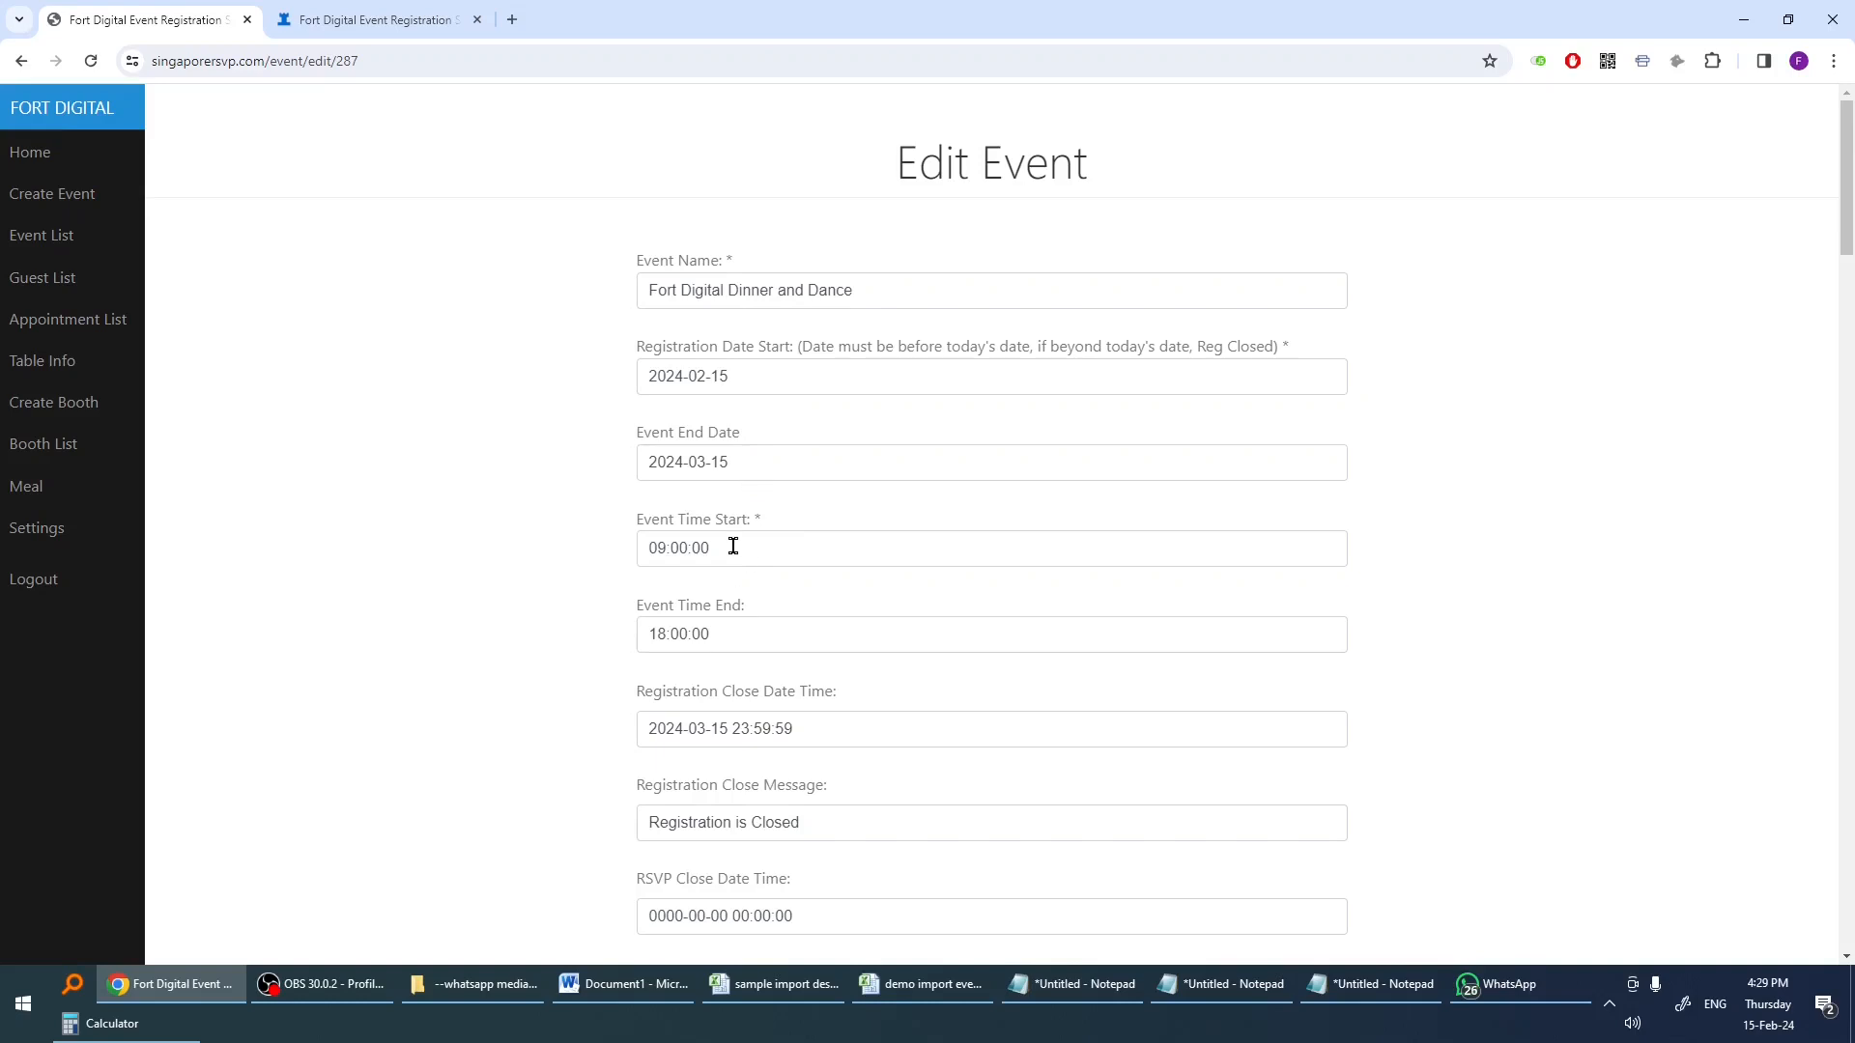
Set the RSVP close date to 29 February 2024 in the date picker.
scroll(734, 502, "down", 1)
scroll(741, 462, "down", 1)
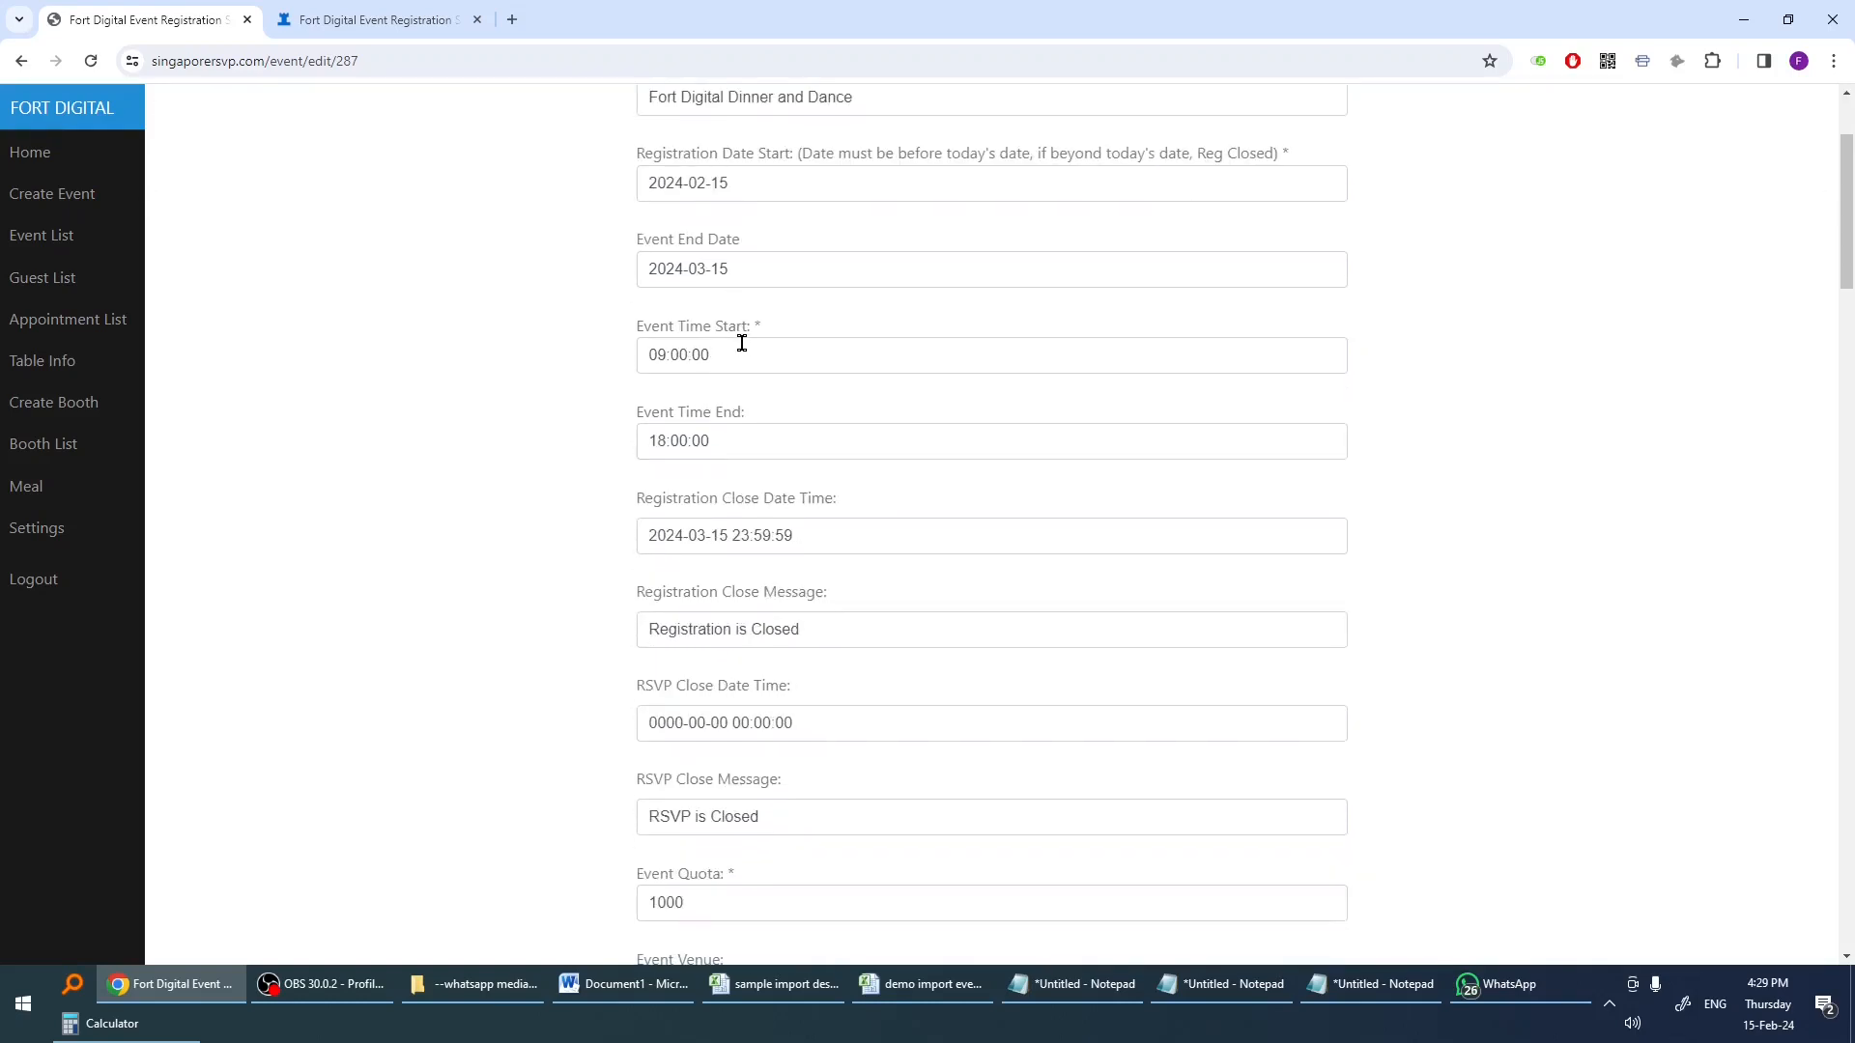
scroll(745, 444, "down", 1)
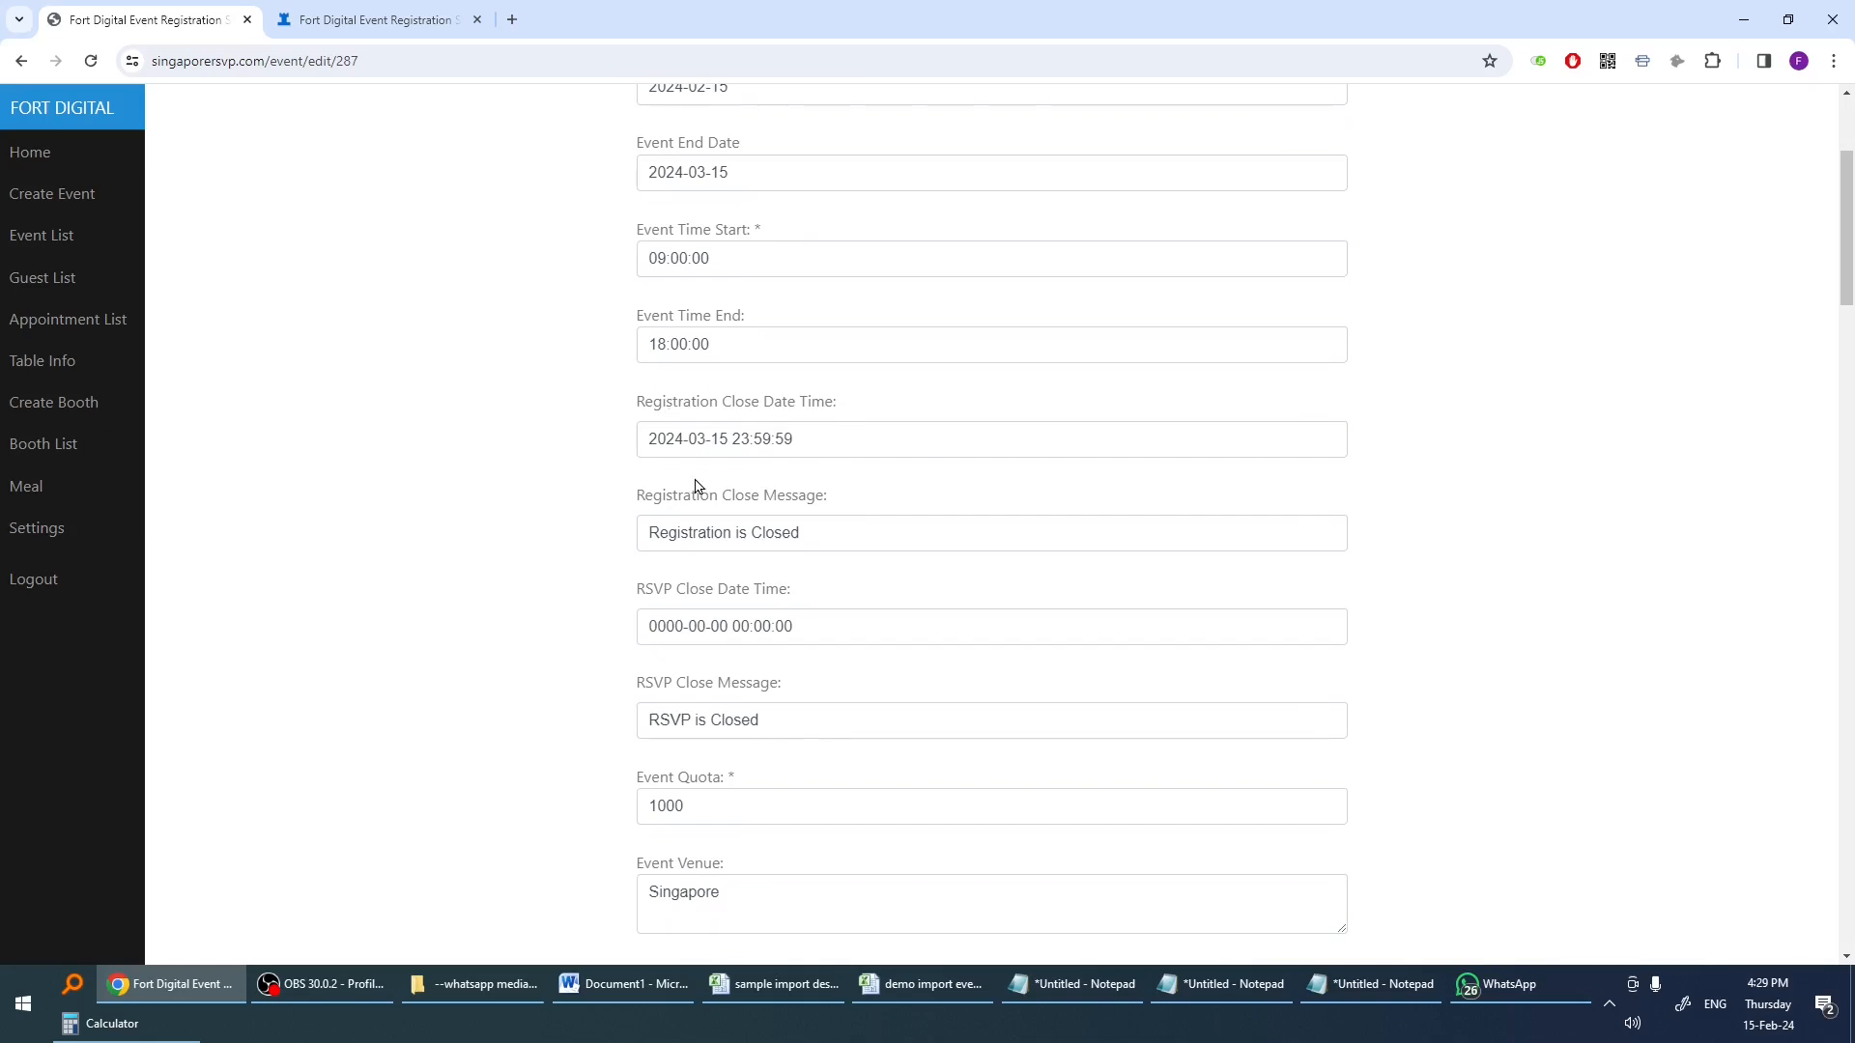
scroll(696, 486, "down", 1)
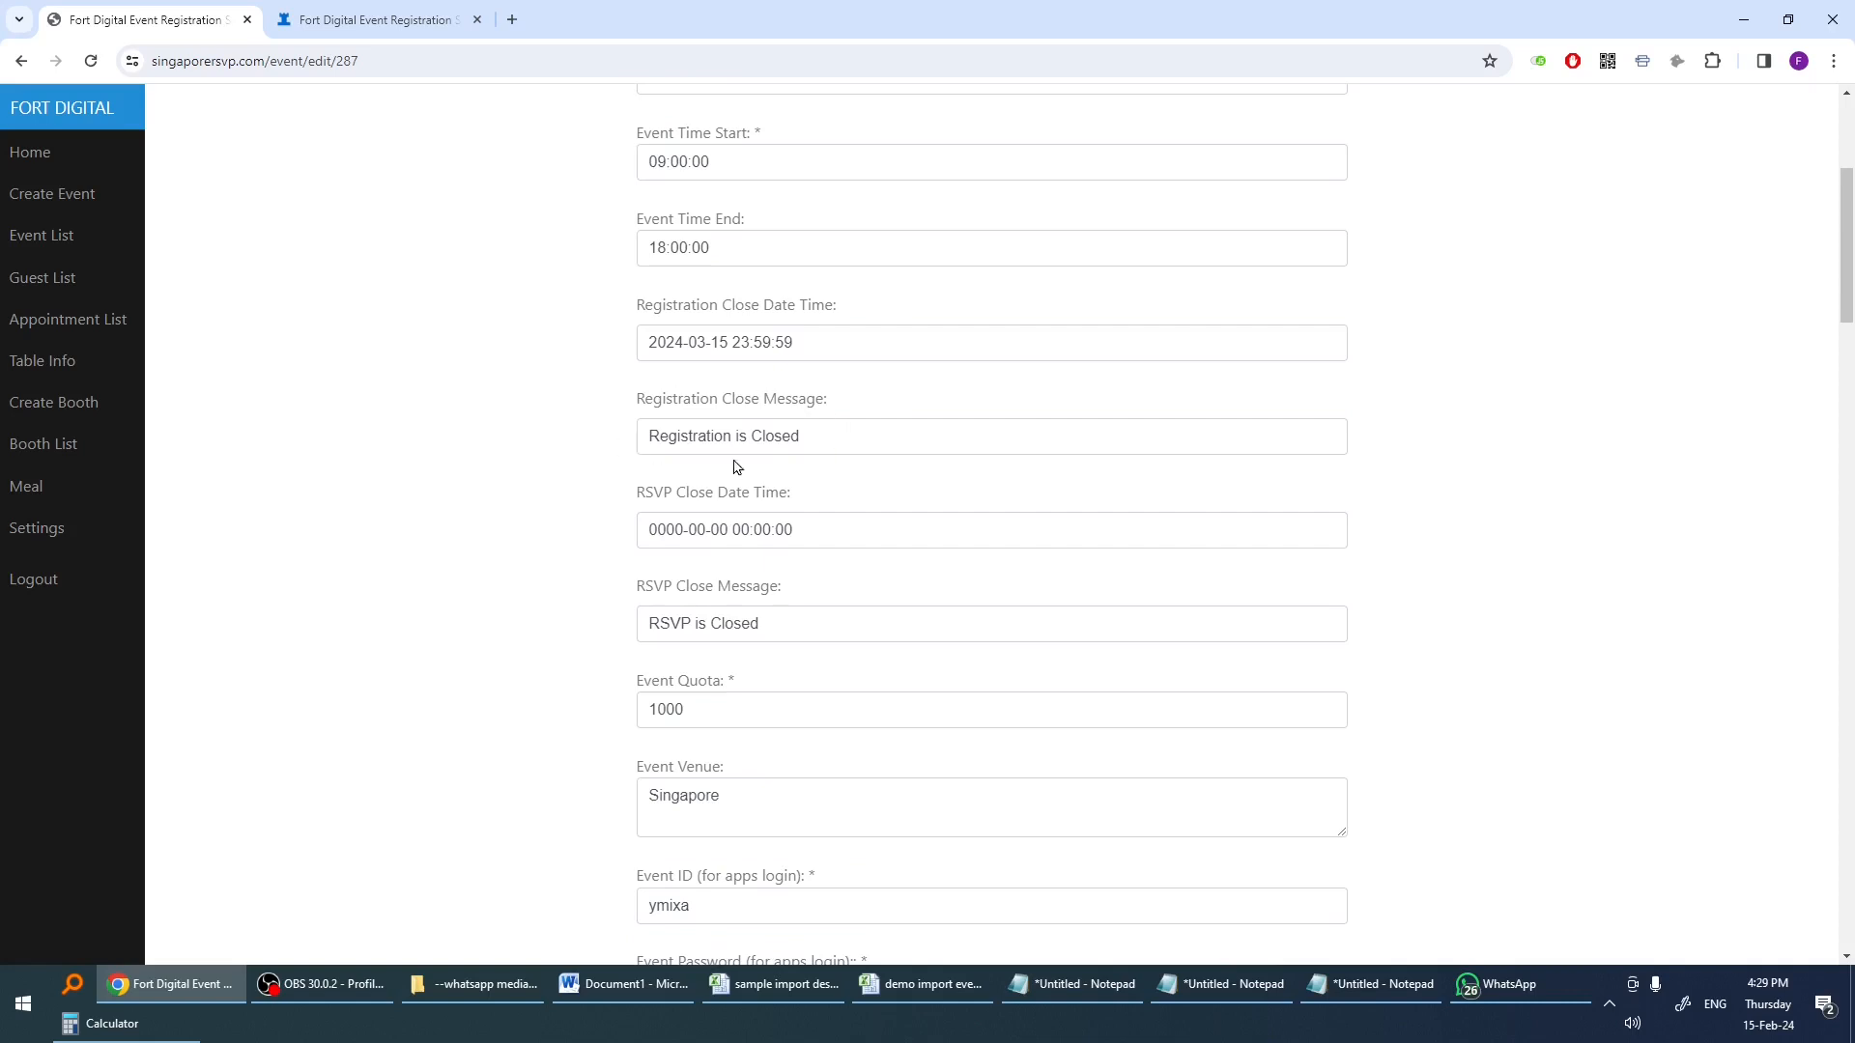
left_click(773, 528)
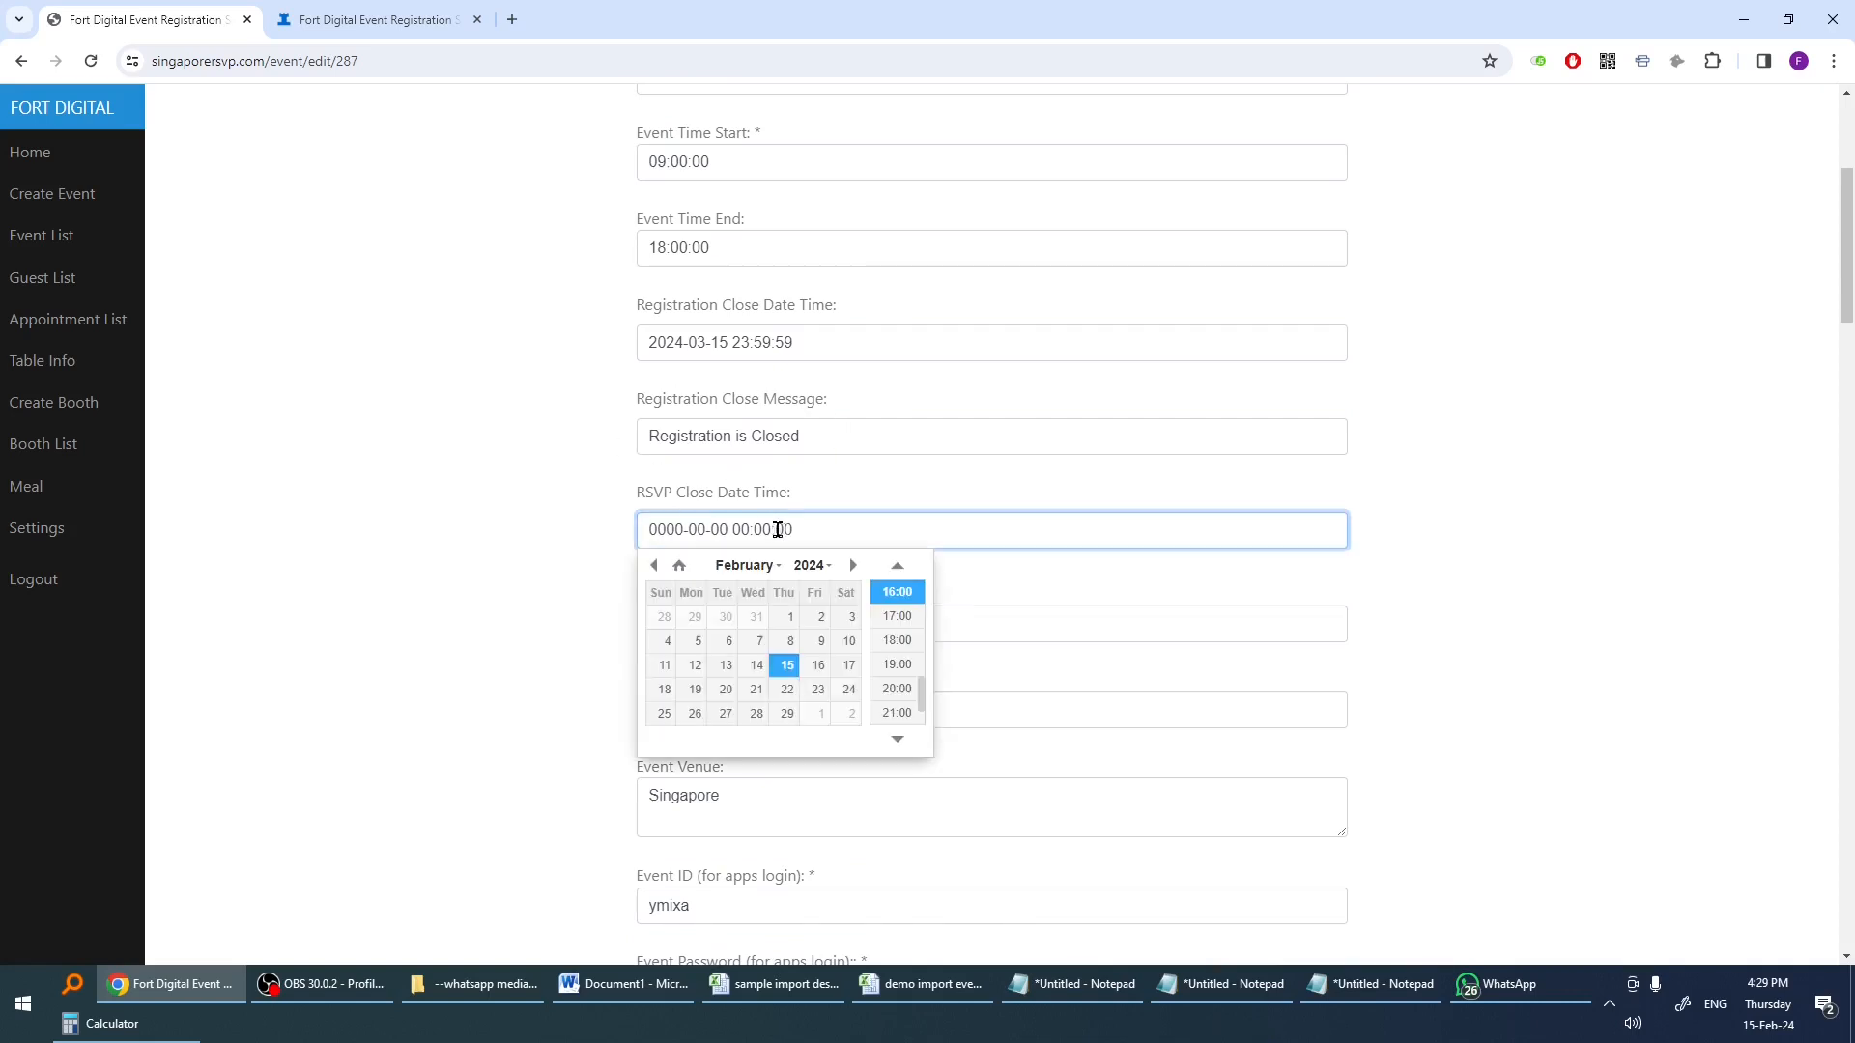
left_click(785, 715)
left_click(576, 587)
scroll(584, 584, "down", 2)
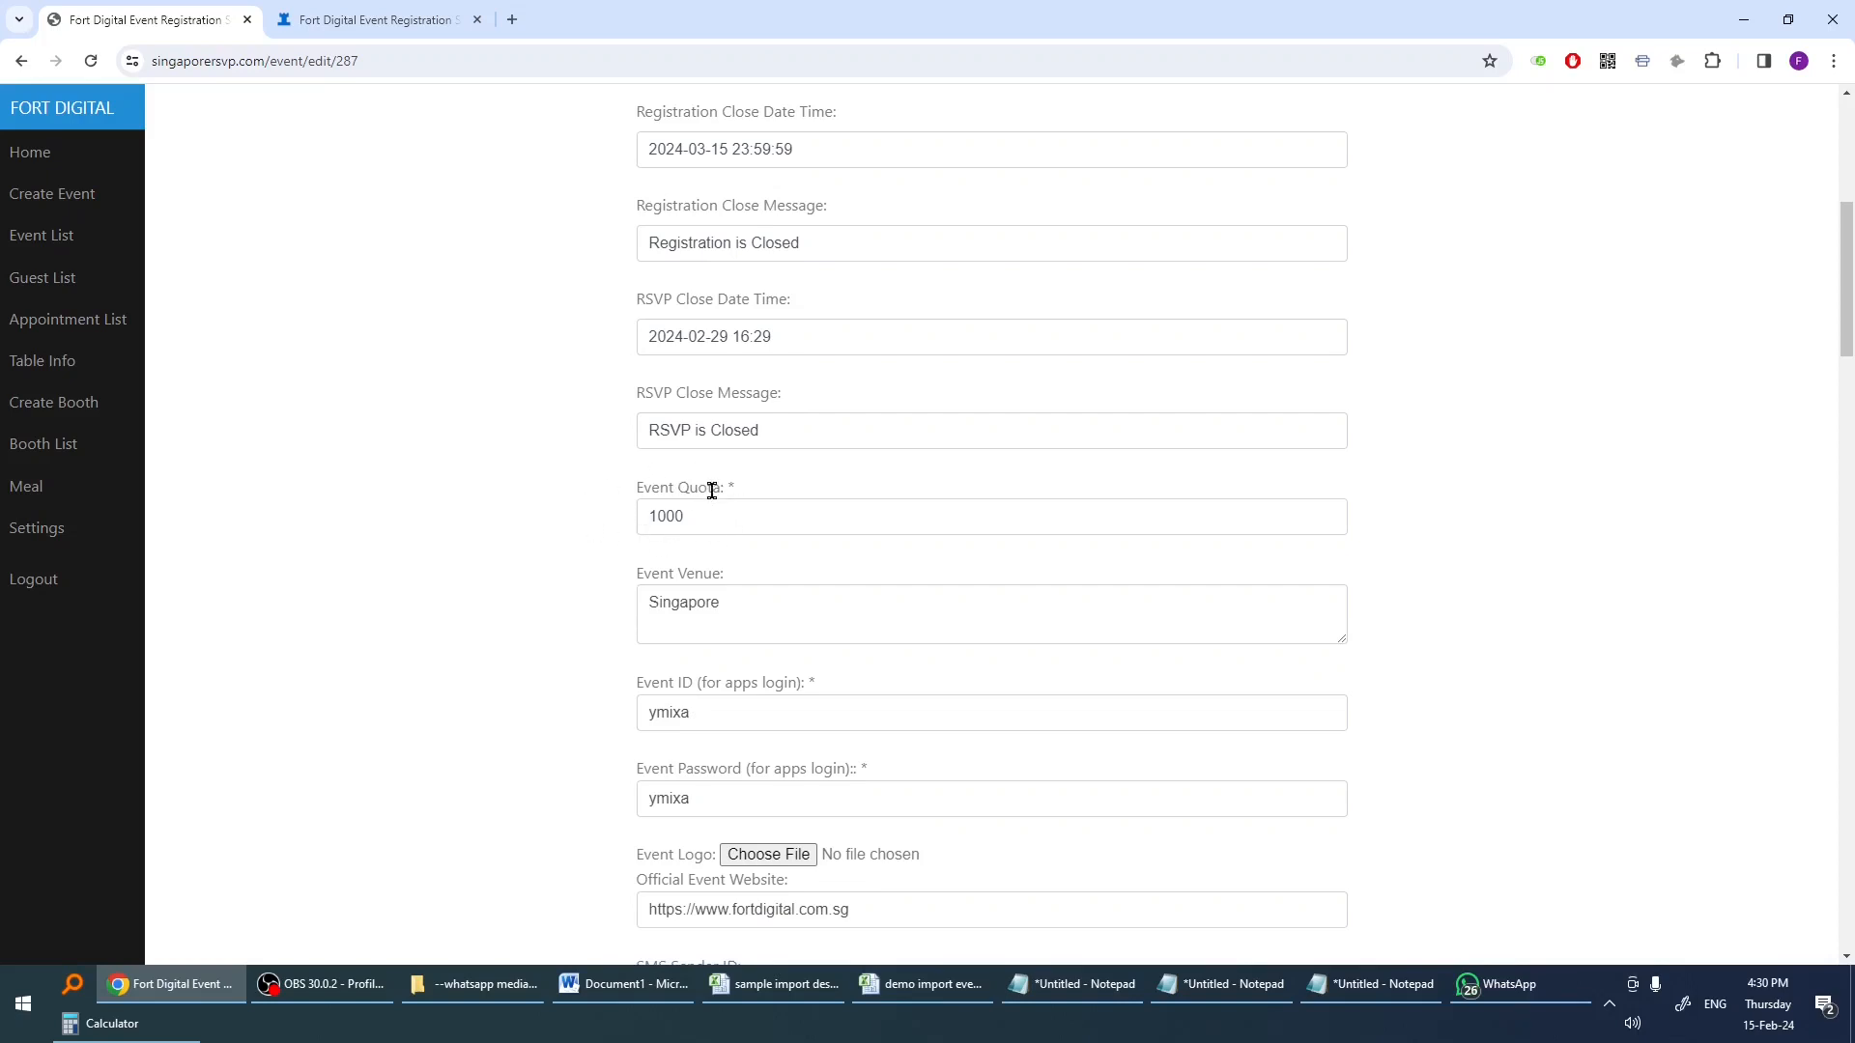
scroll(575, 502, "down", 2)
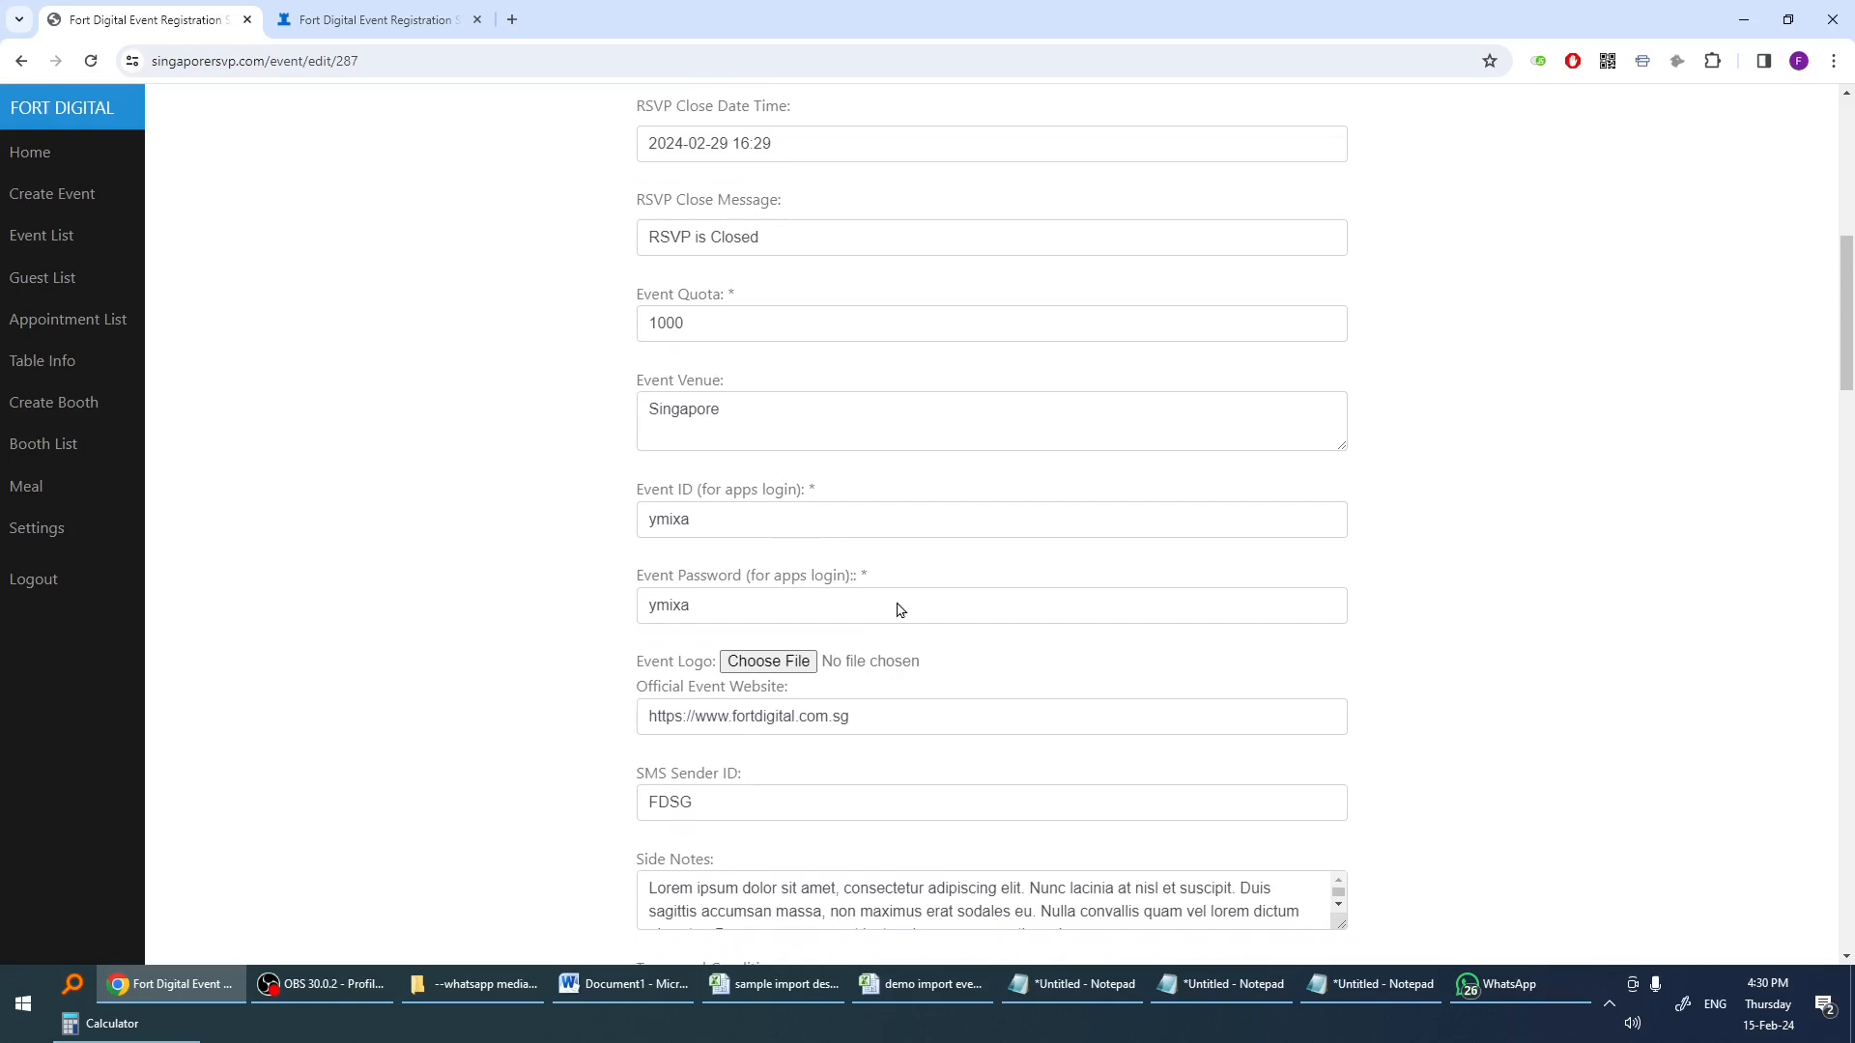
left_click(357, 21)
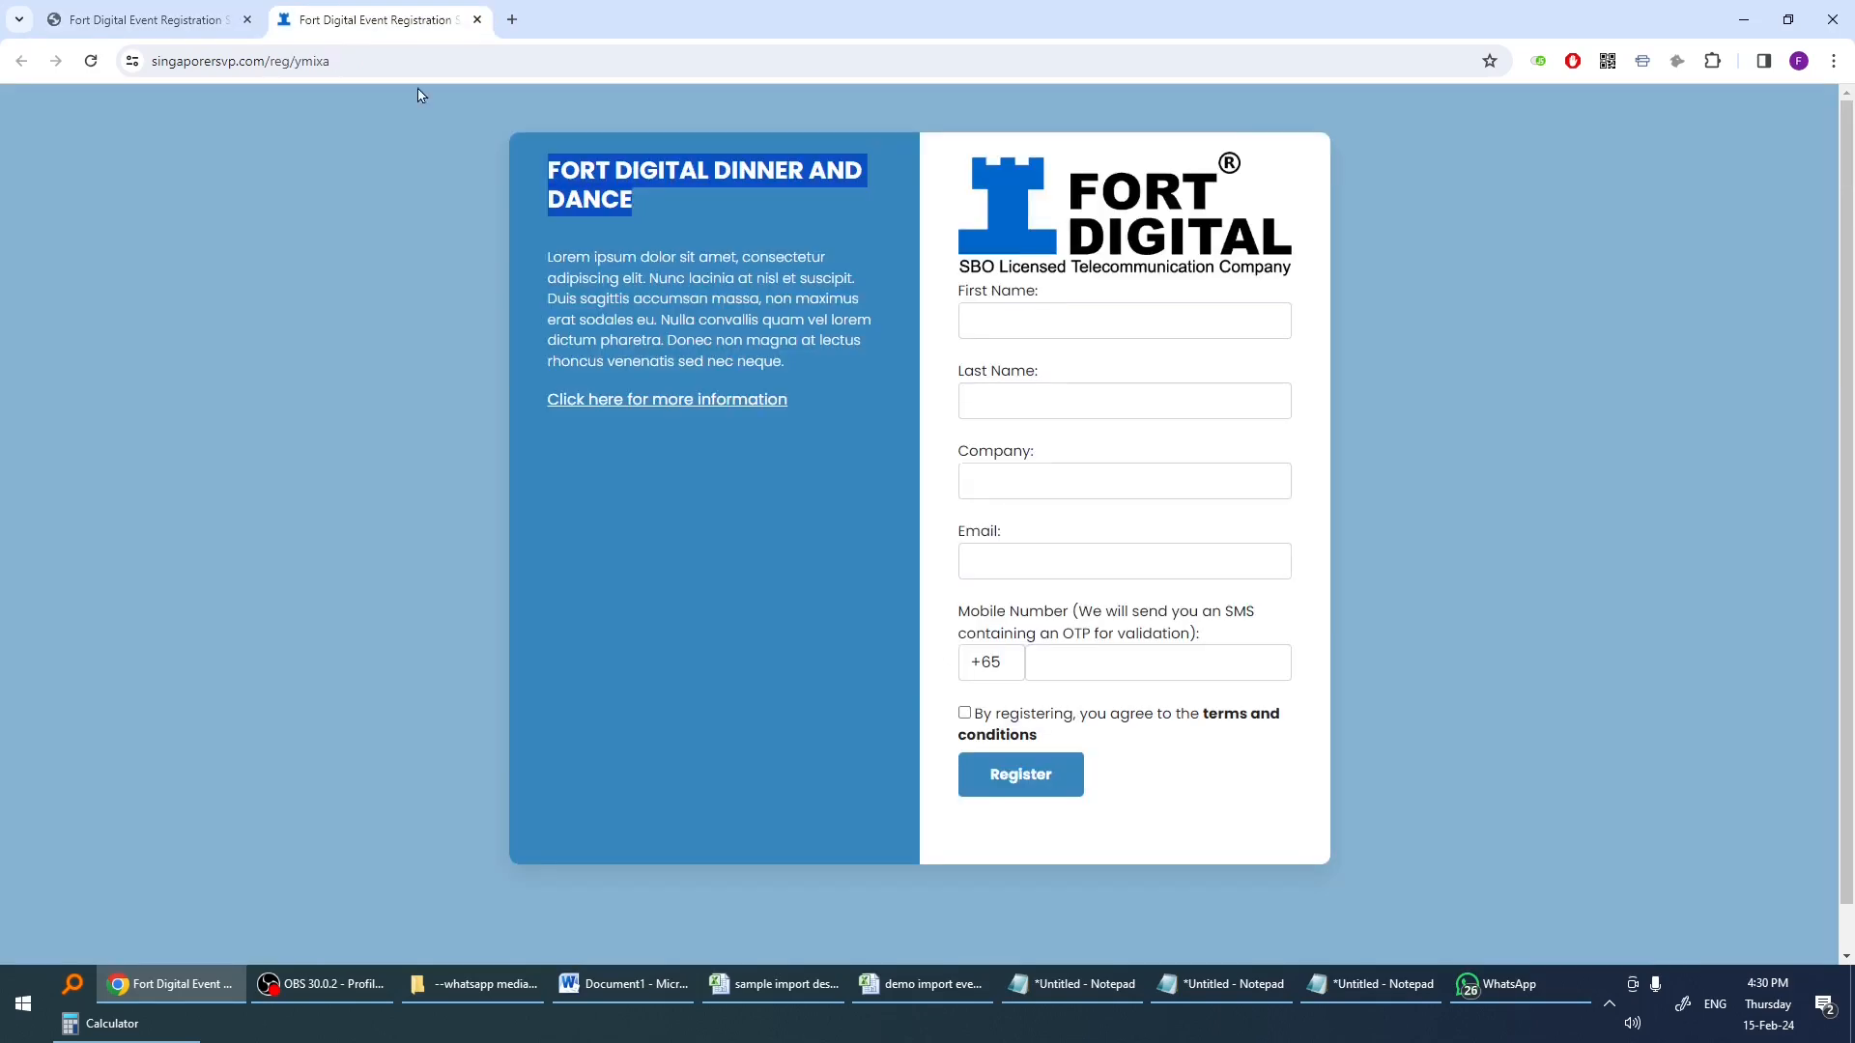
Compare the registration form's description with the edit page's side notes, enlarging the notes box.
triple_click(606, 290)
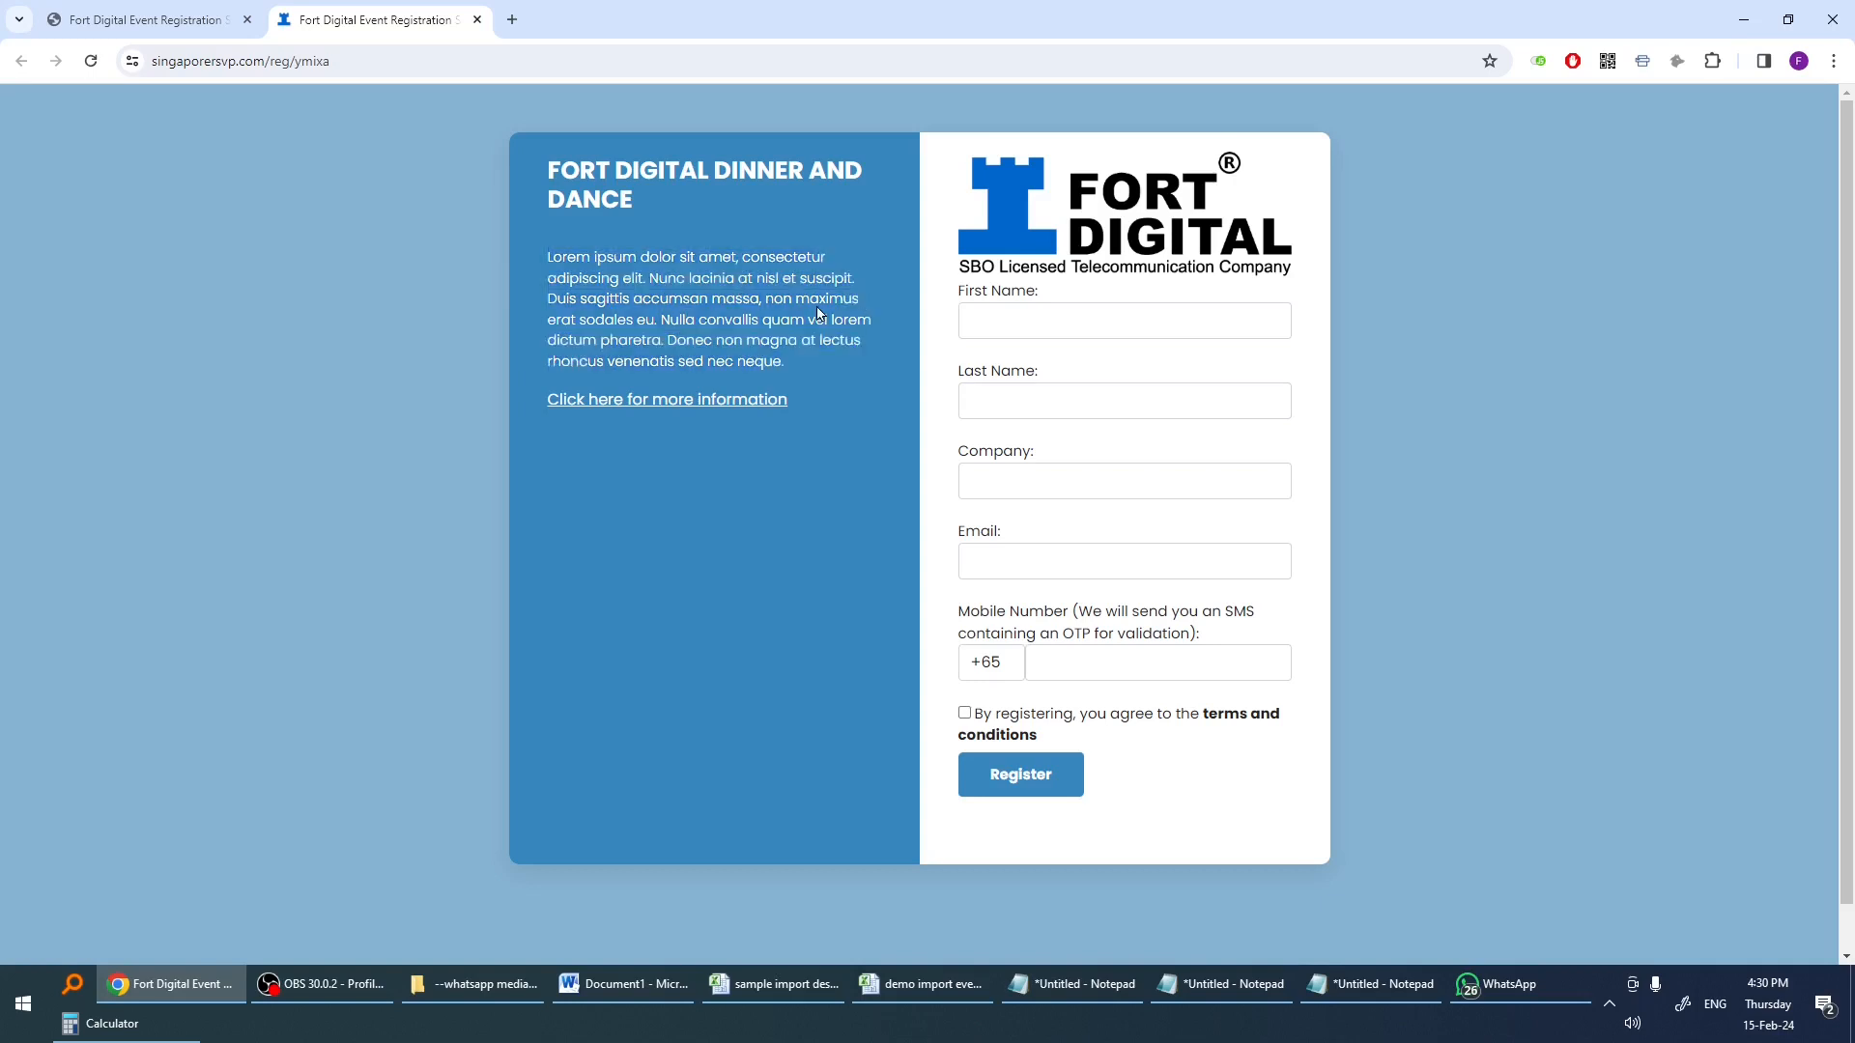
key("ctrl+Tab")
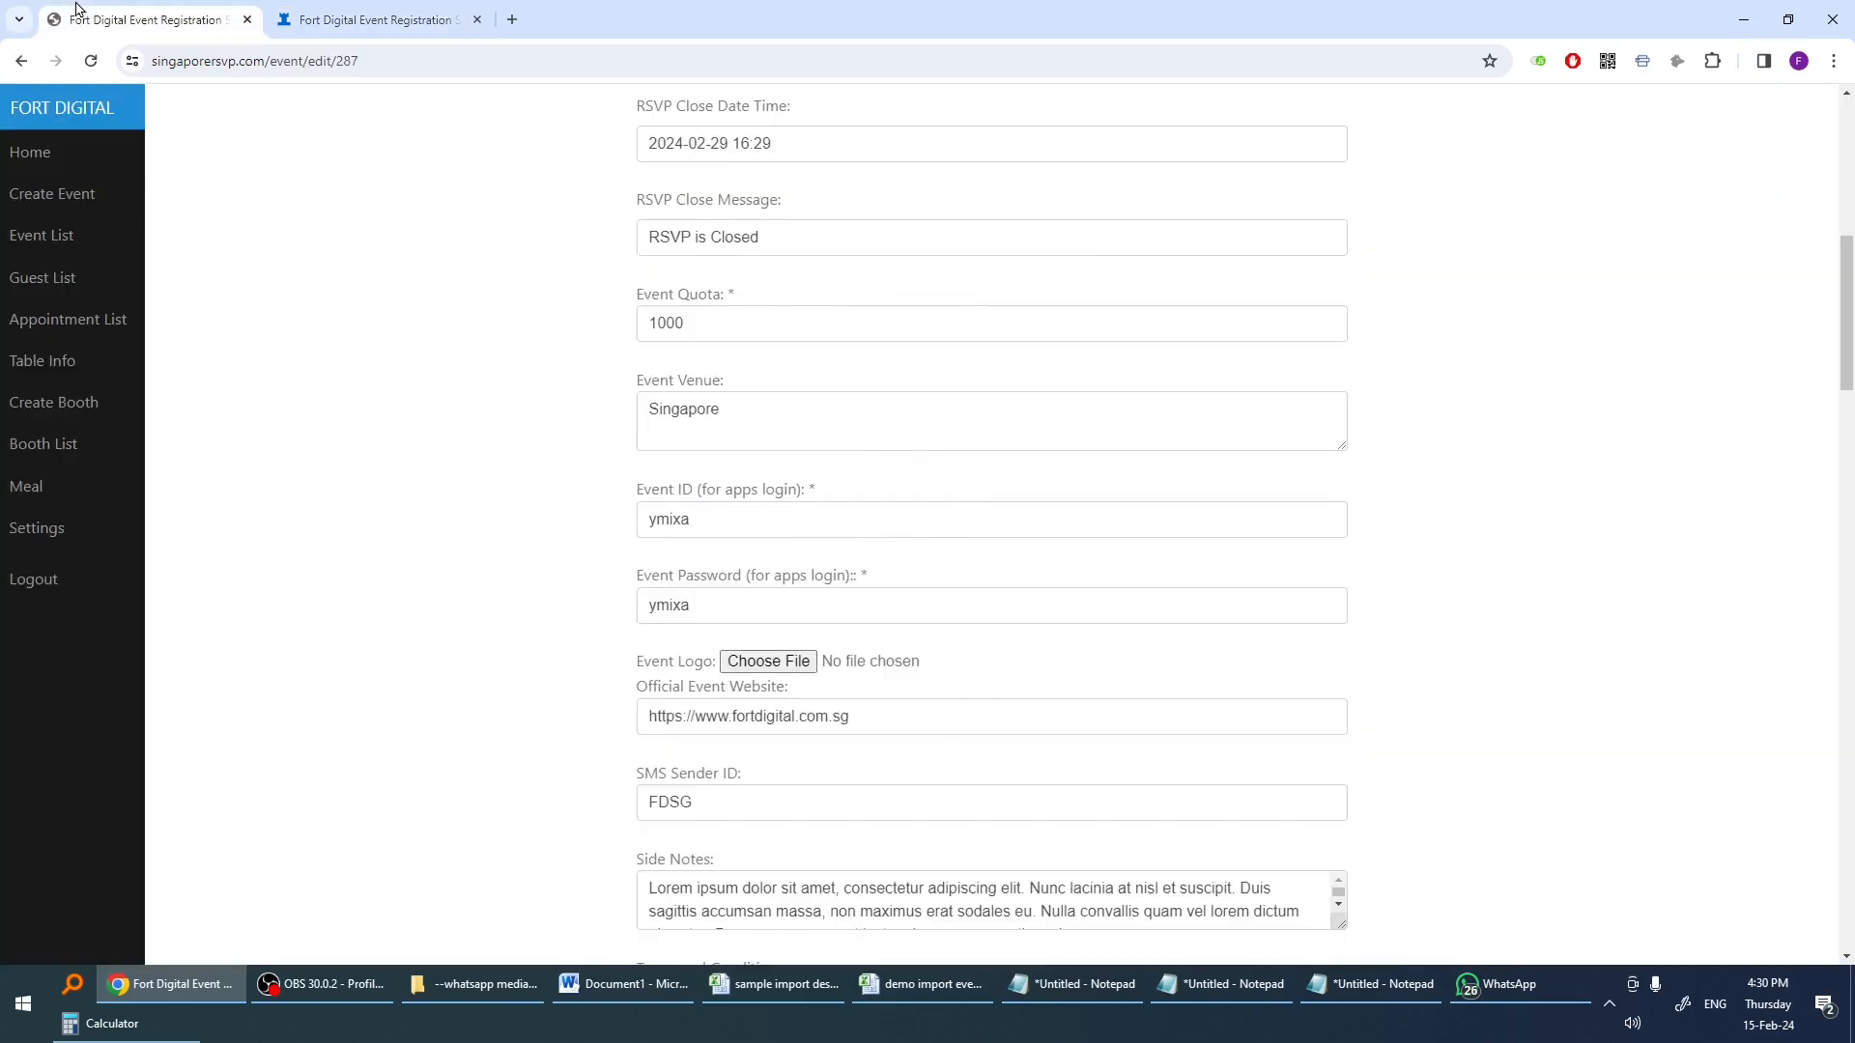
scroll(643, 594, "down", 2)
left_click(703, 613)
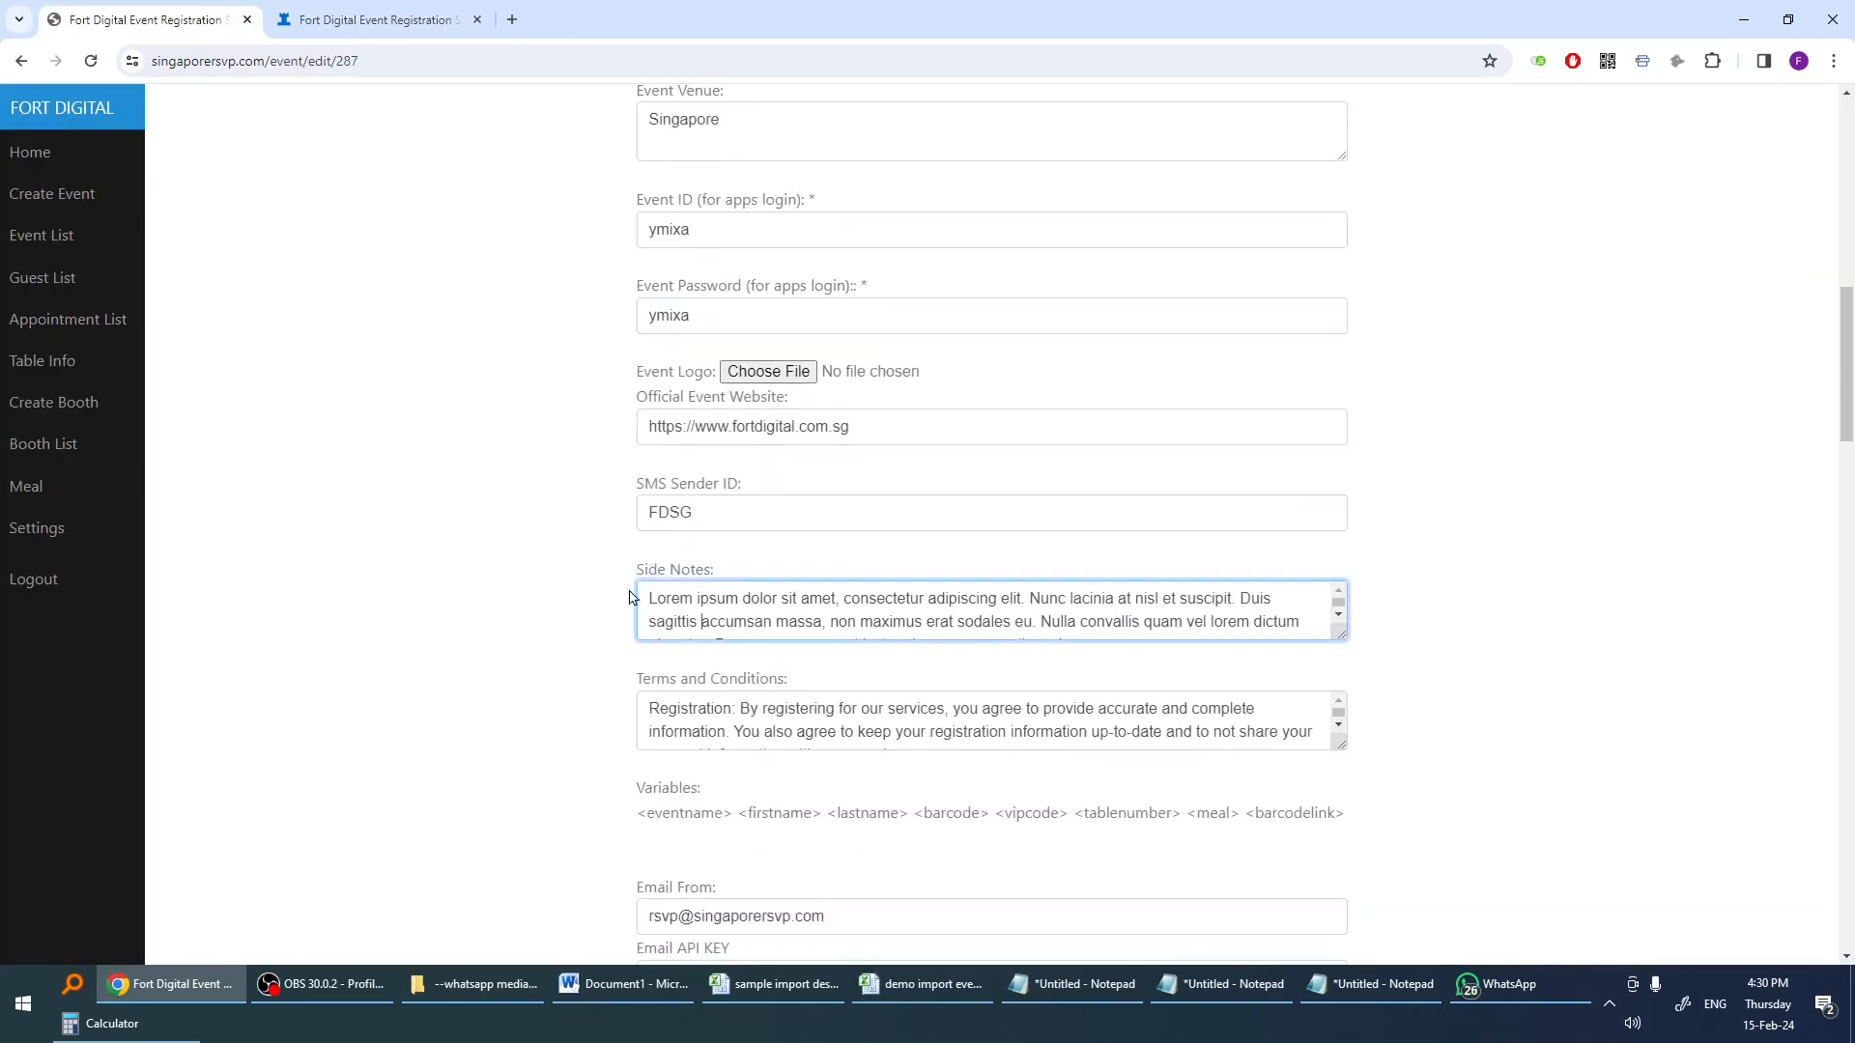
left_click_drag(1342, 634, 1343, 732)
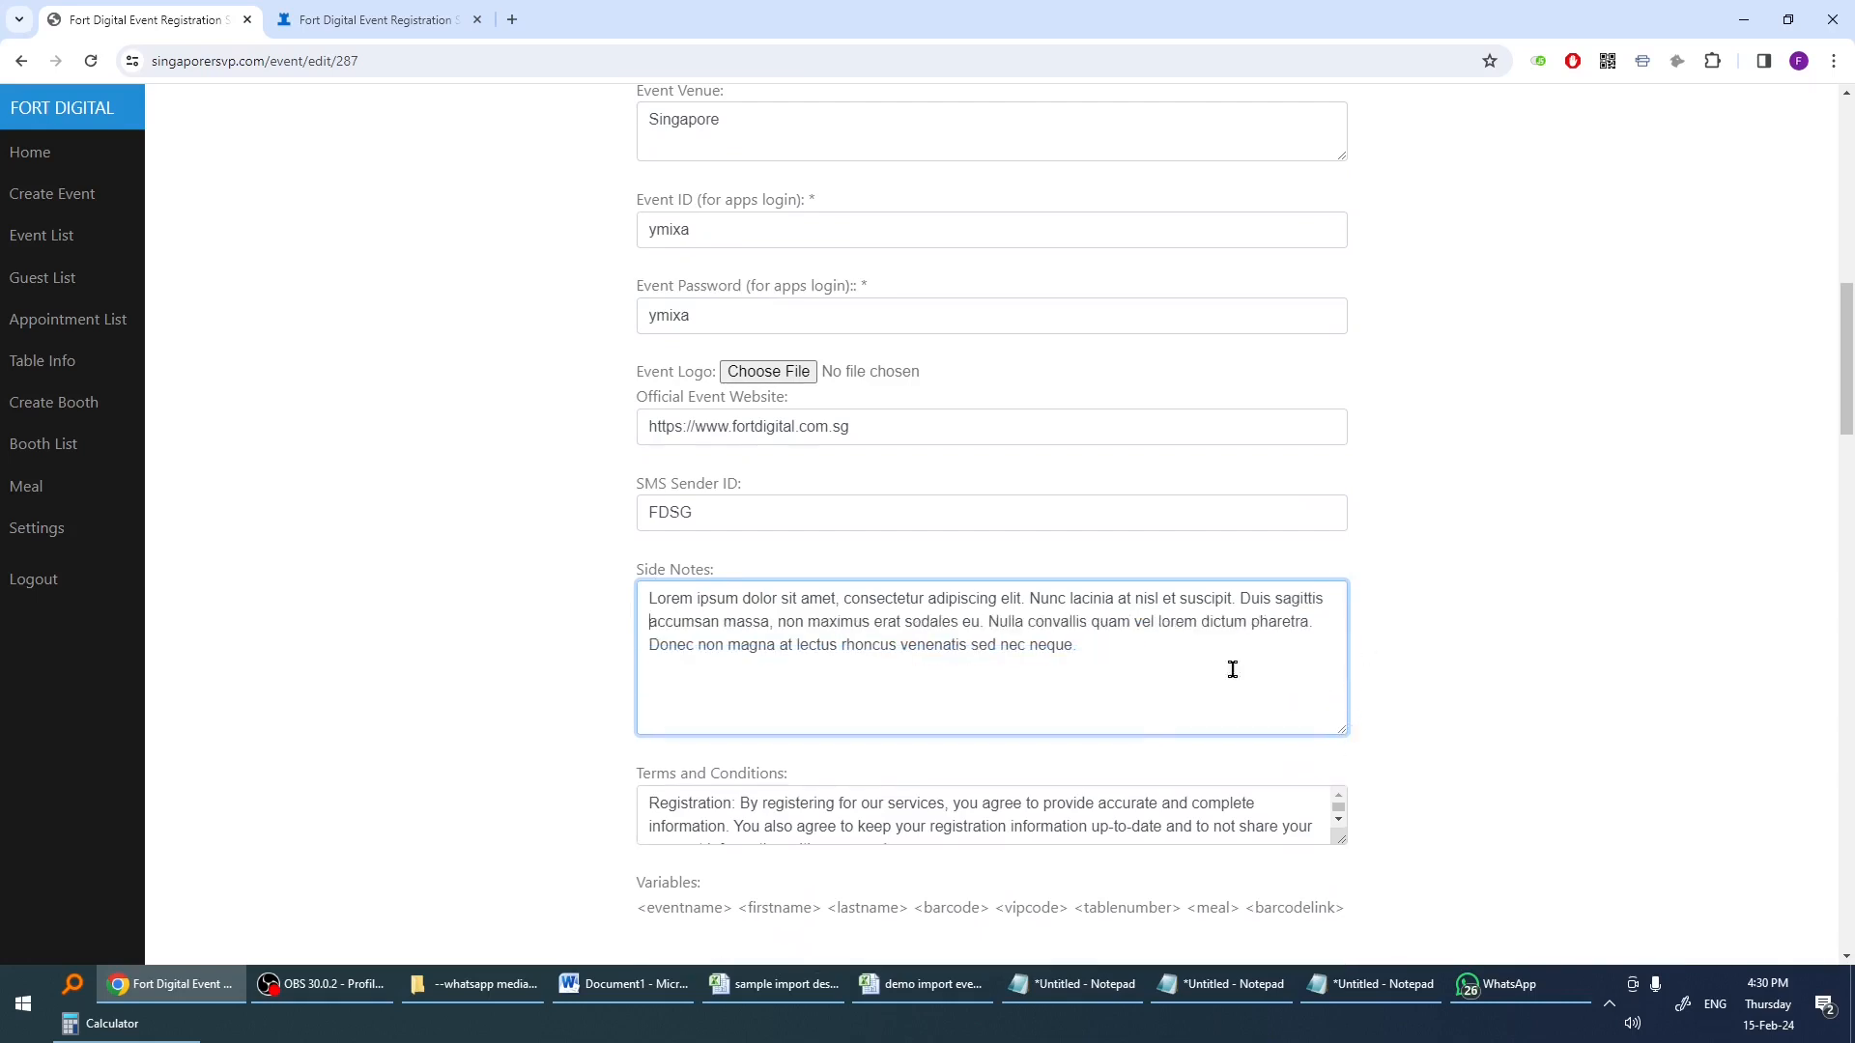
left_click(368, 17)
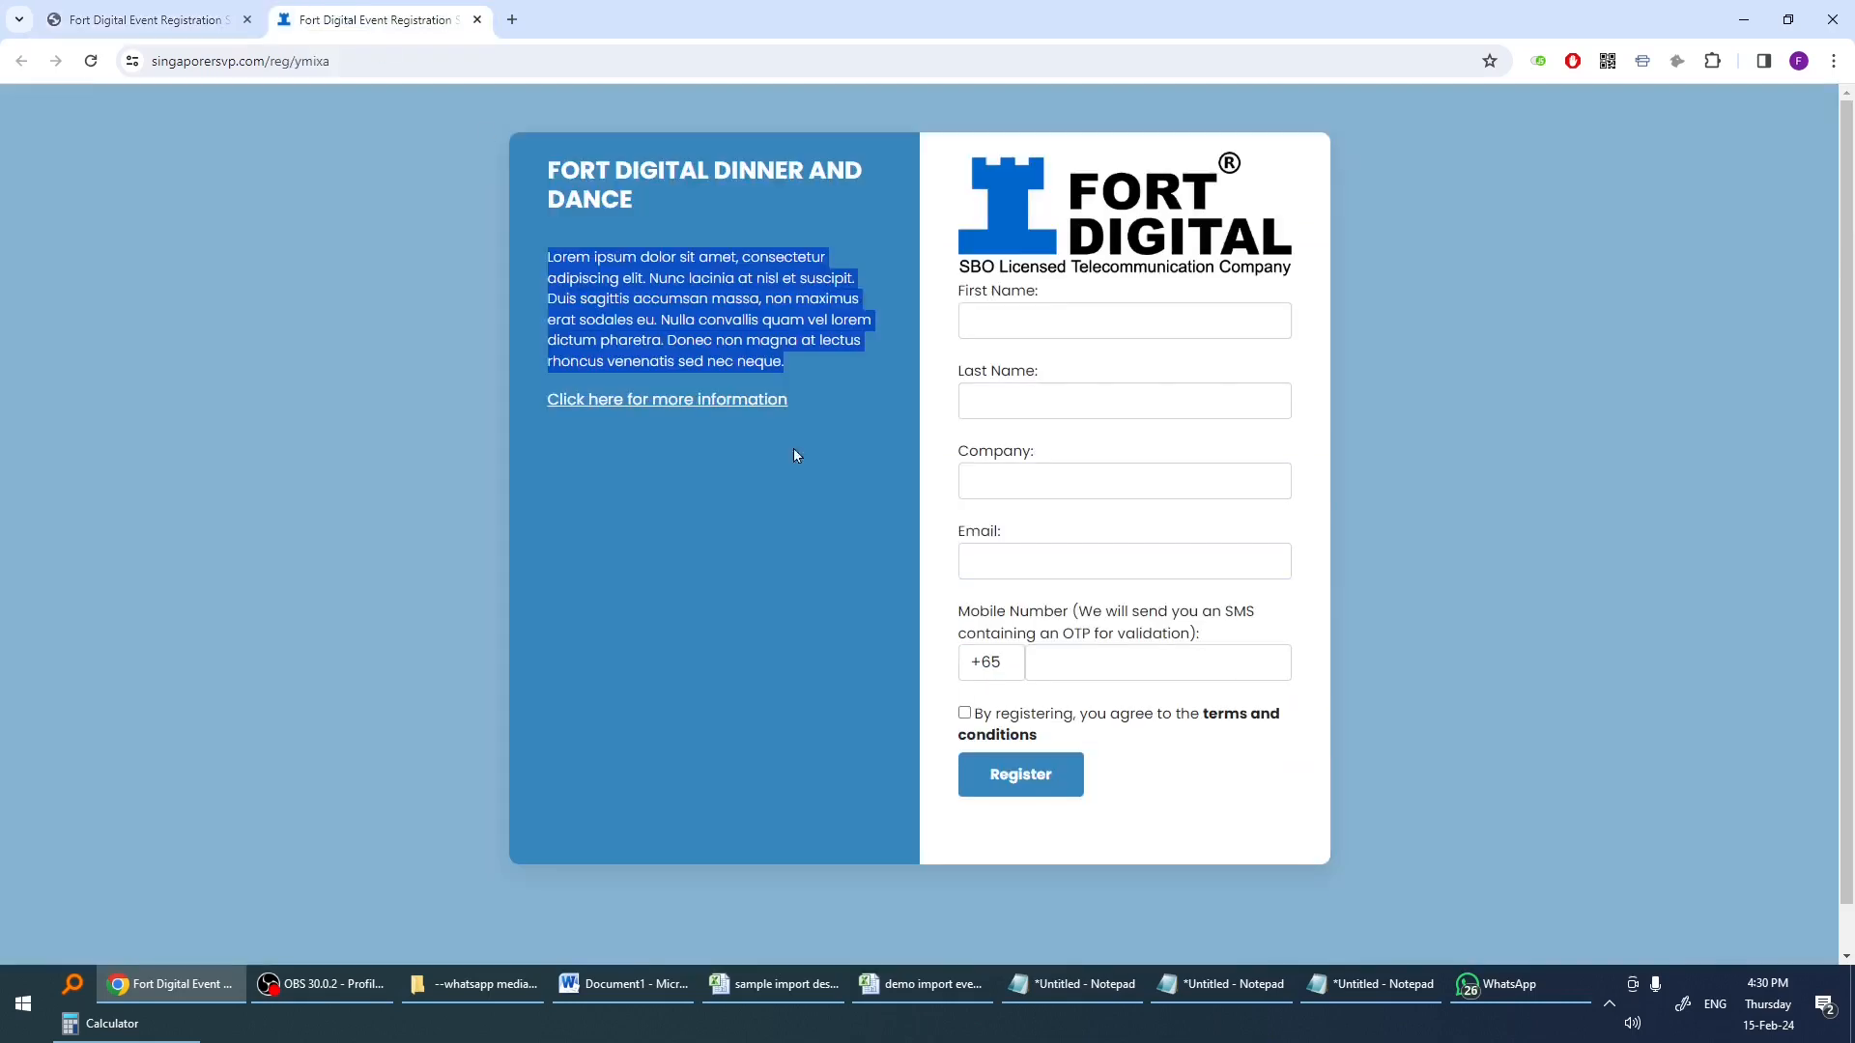
Check the form's more-information link against the official event website address on the edit page.
left_click(720, 403)
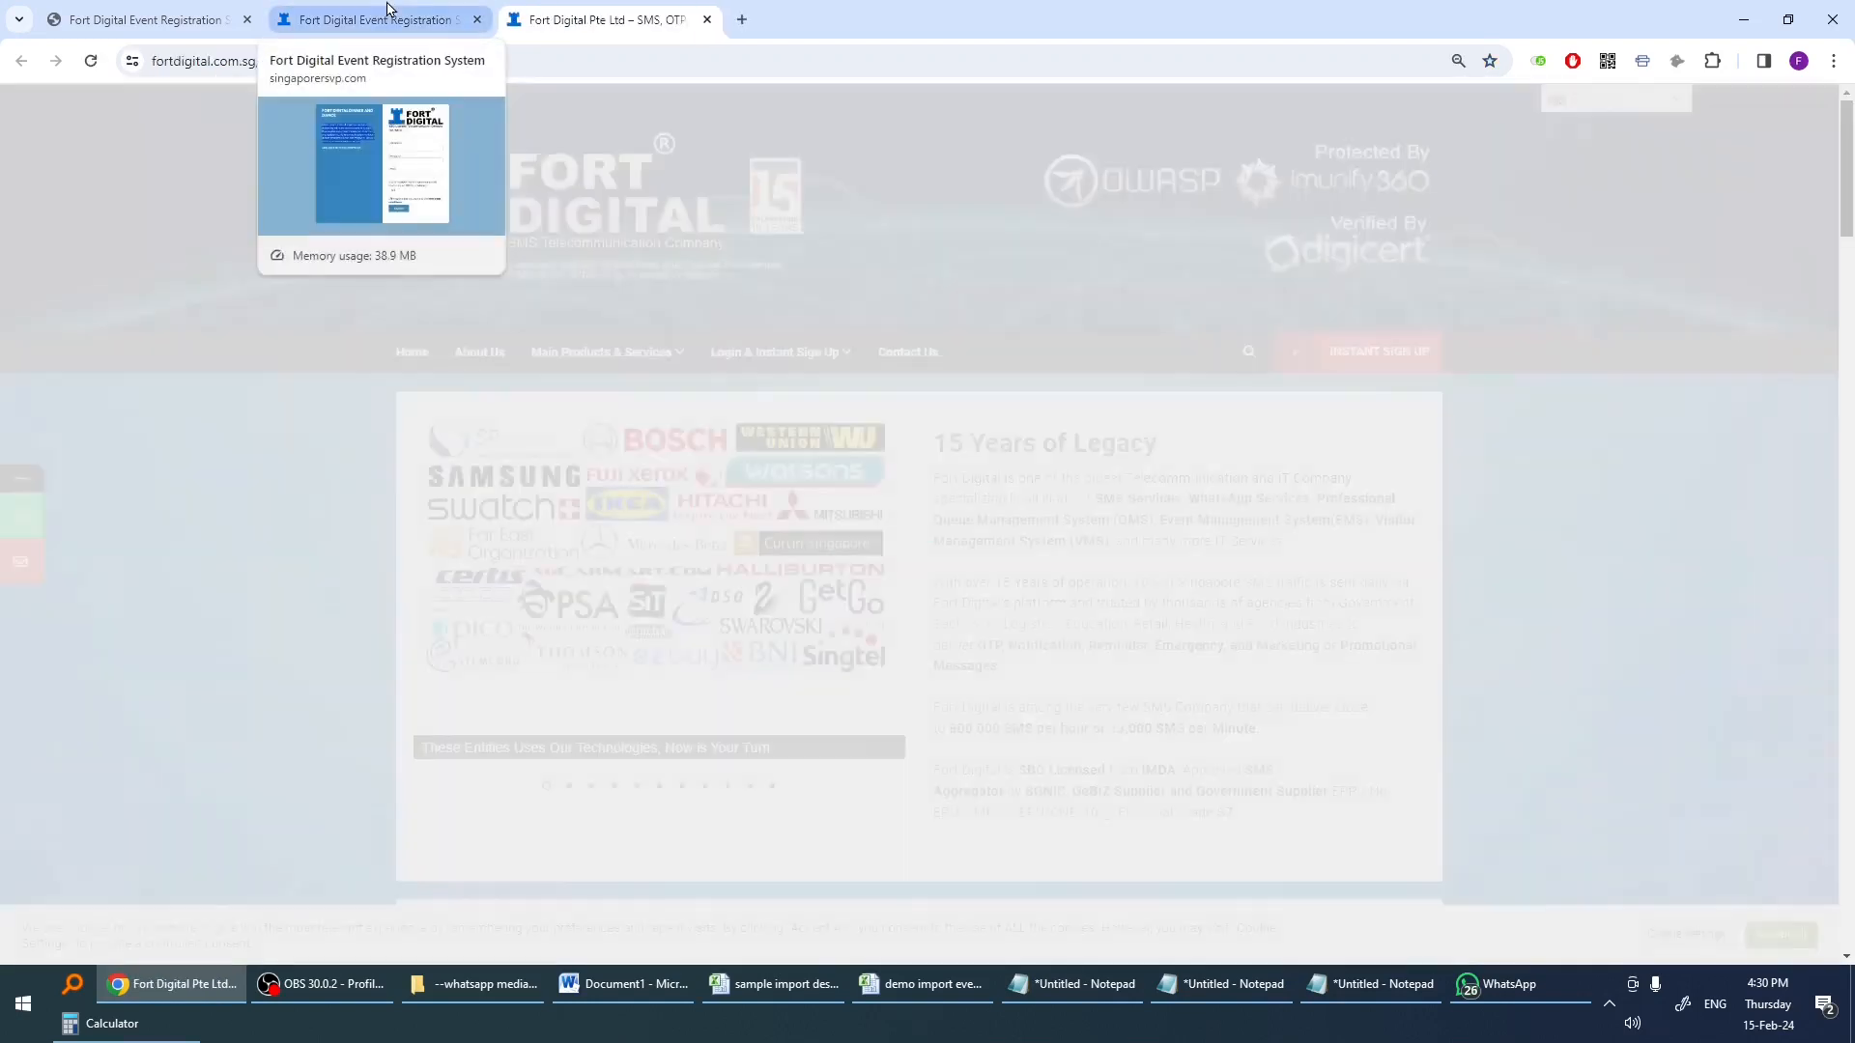
left_click(385, 14)
left_click(207, 14)
left_click_drag(855, 433, 613, 435)
key("ctrl+Tab")
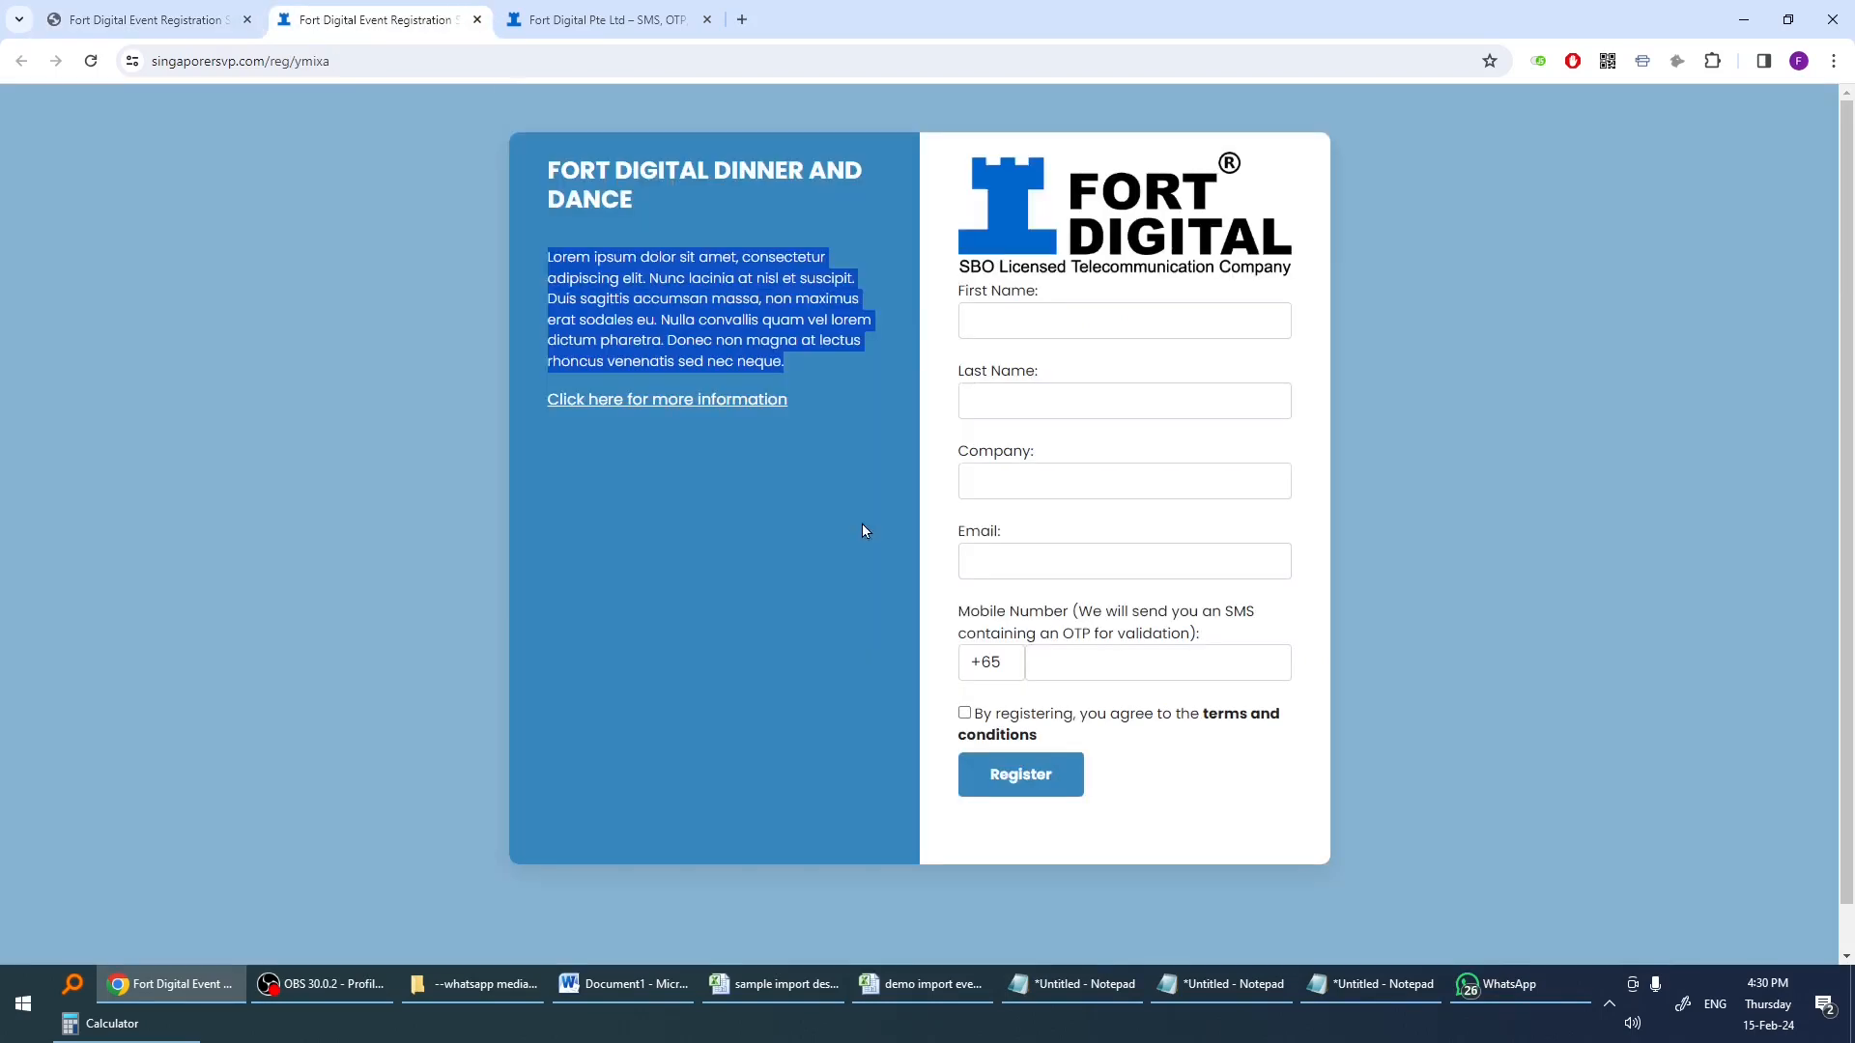
left_click(863, 447)
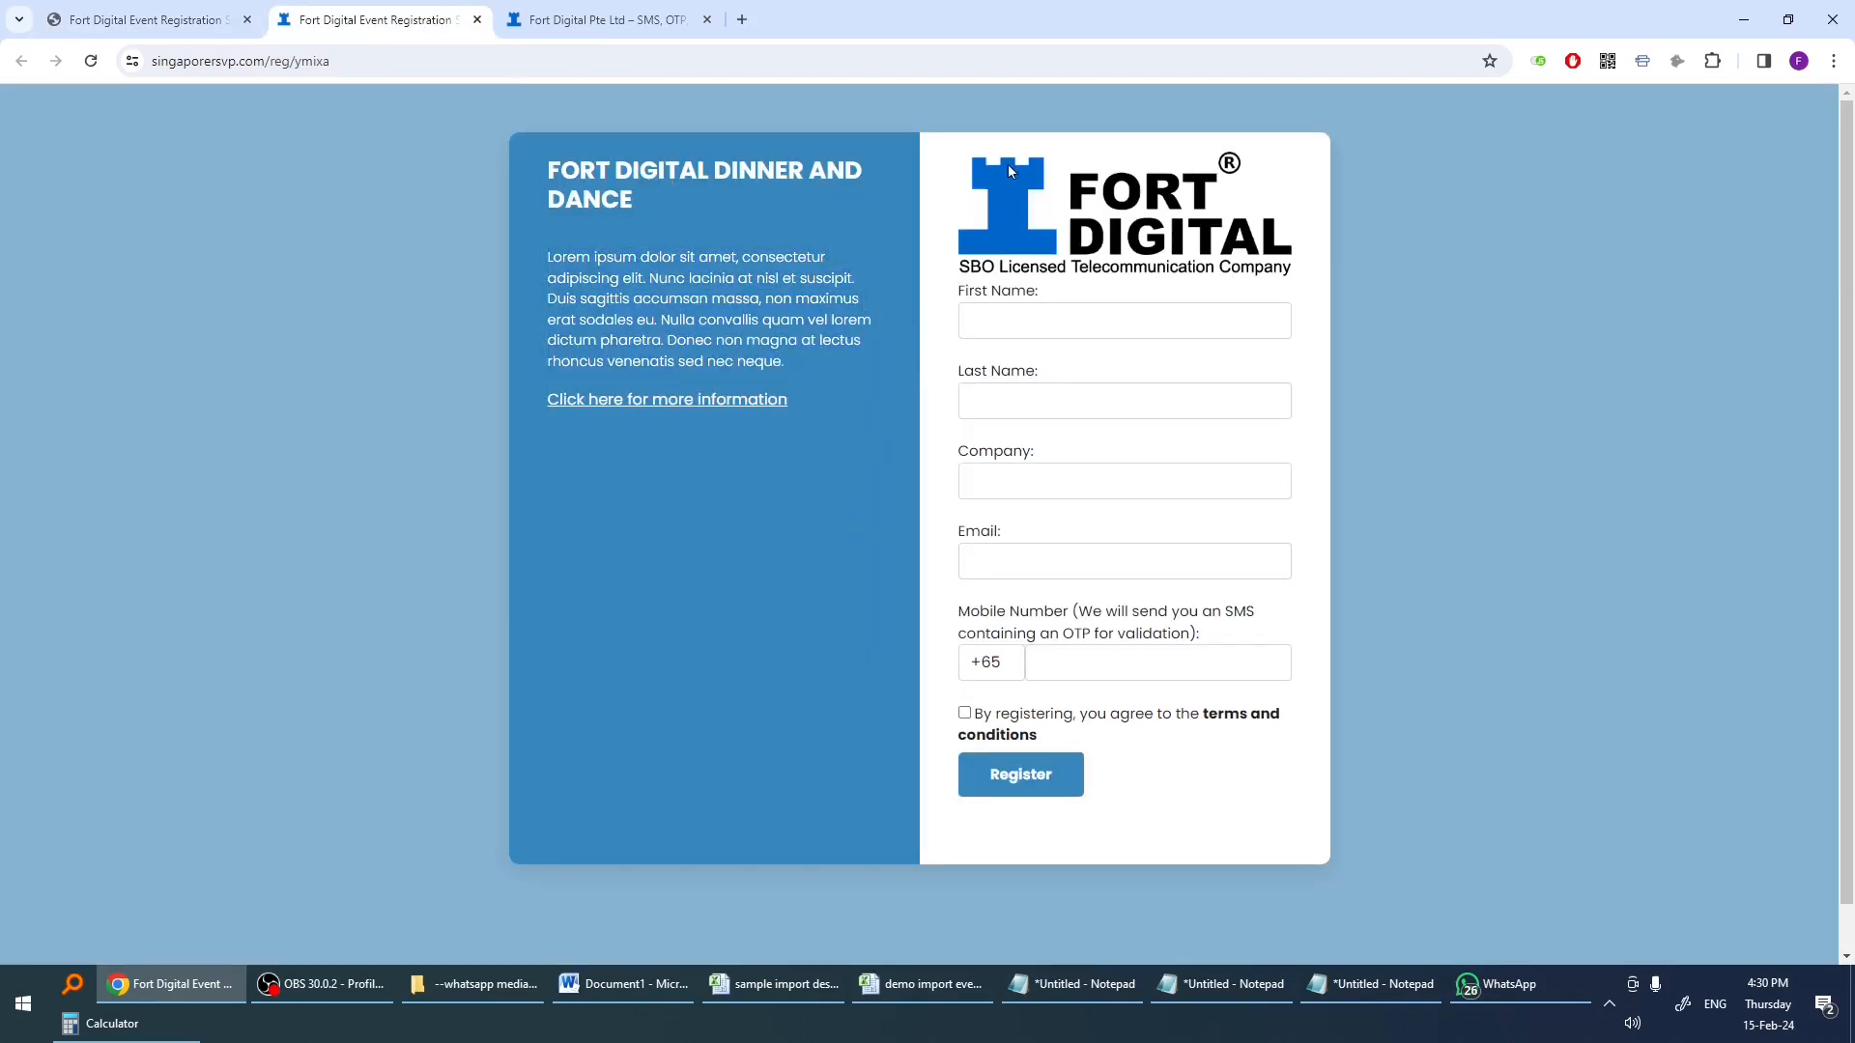
left_click(145, 19)
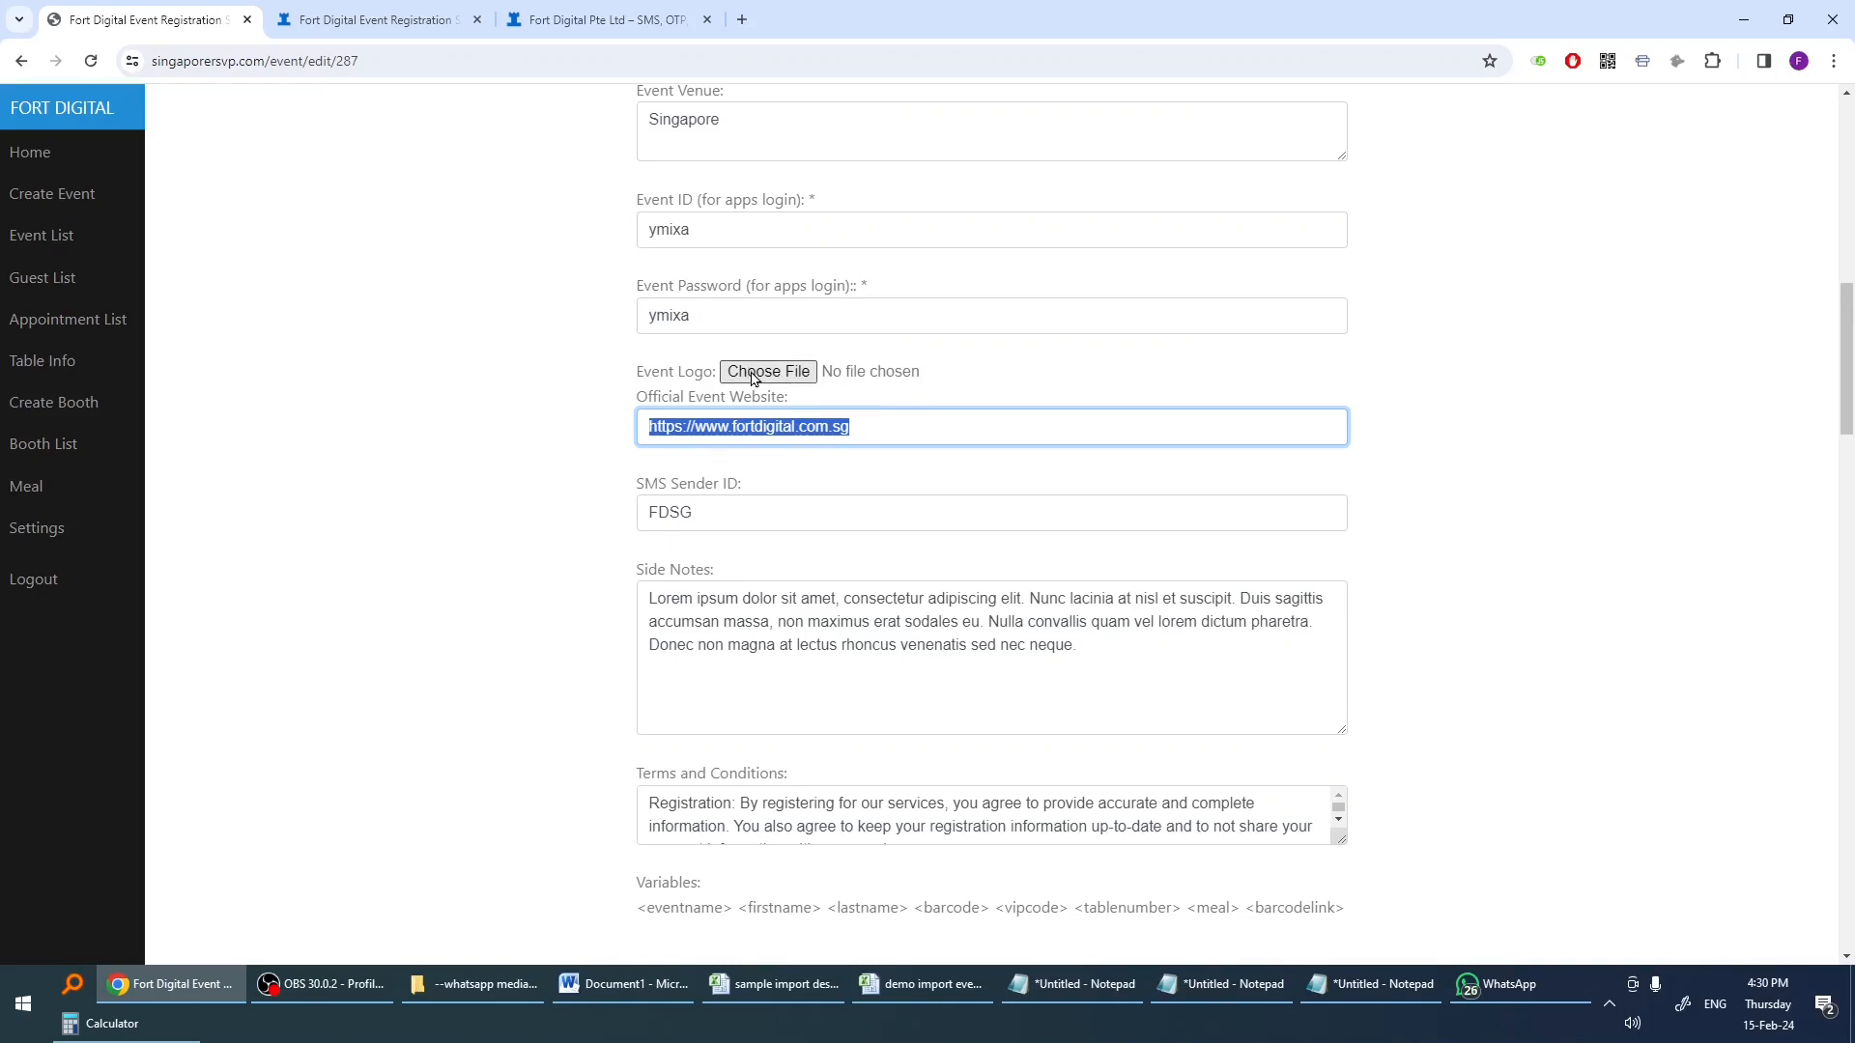
left_click(377, 19)
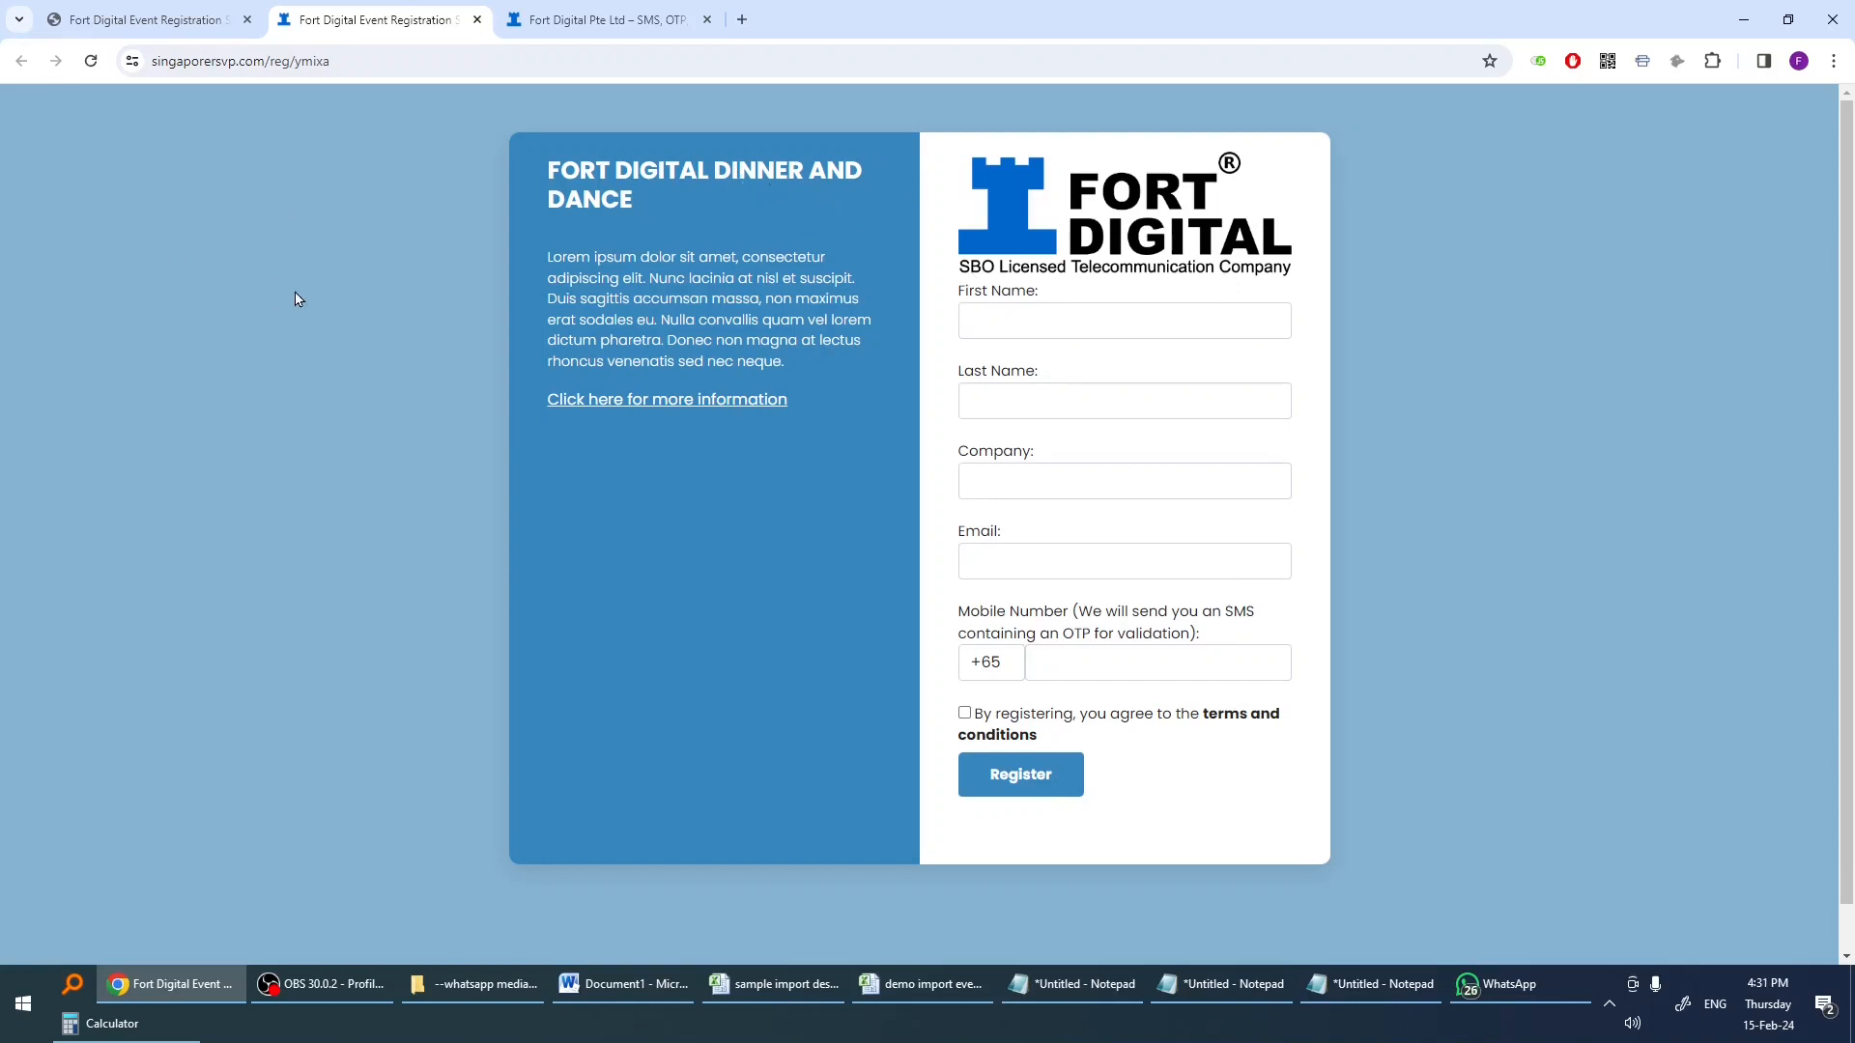
key("ctrl+shift+Tab")
scroll(919, 464, "up", 10)
scroll(918, 473, "down", 20)
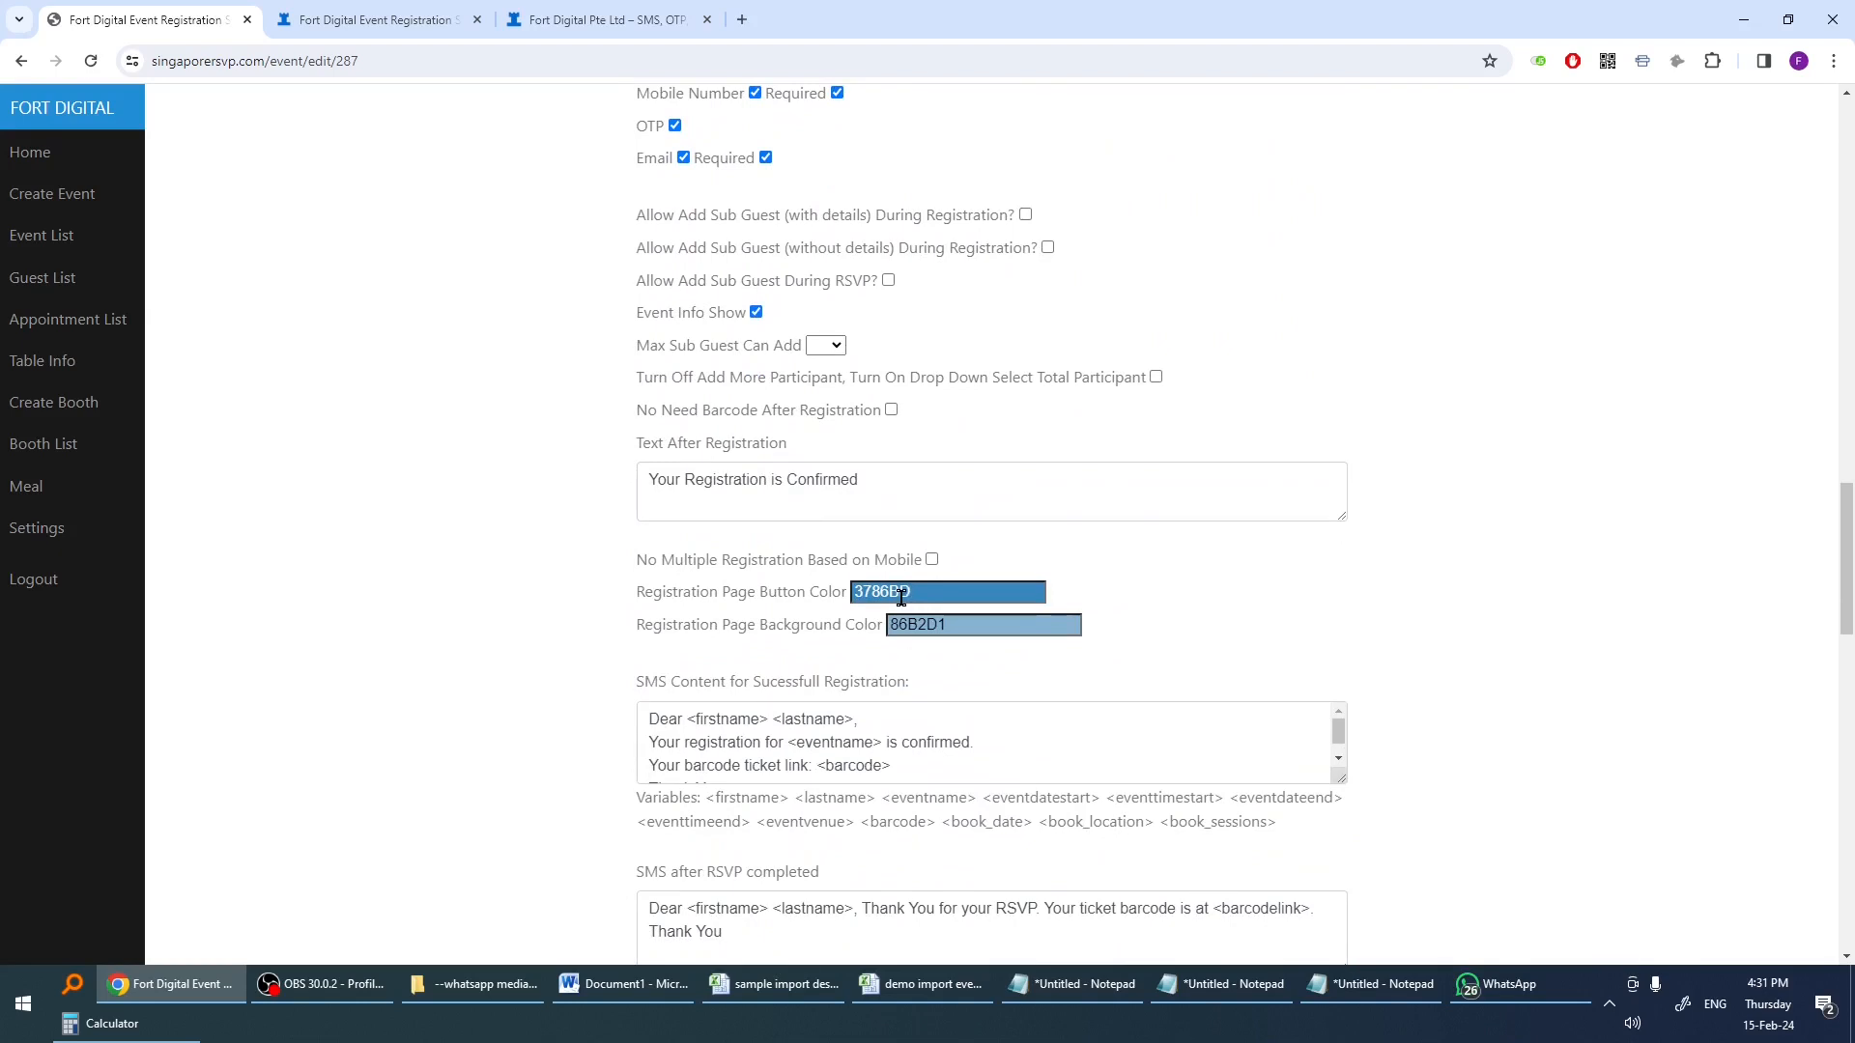
scroll(900, 589, "down", 1)
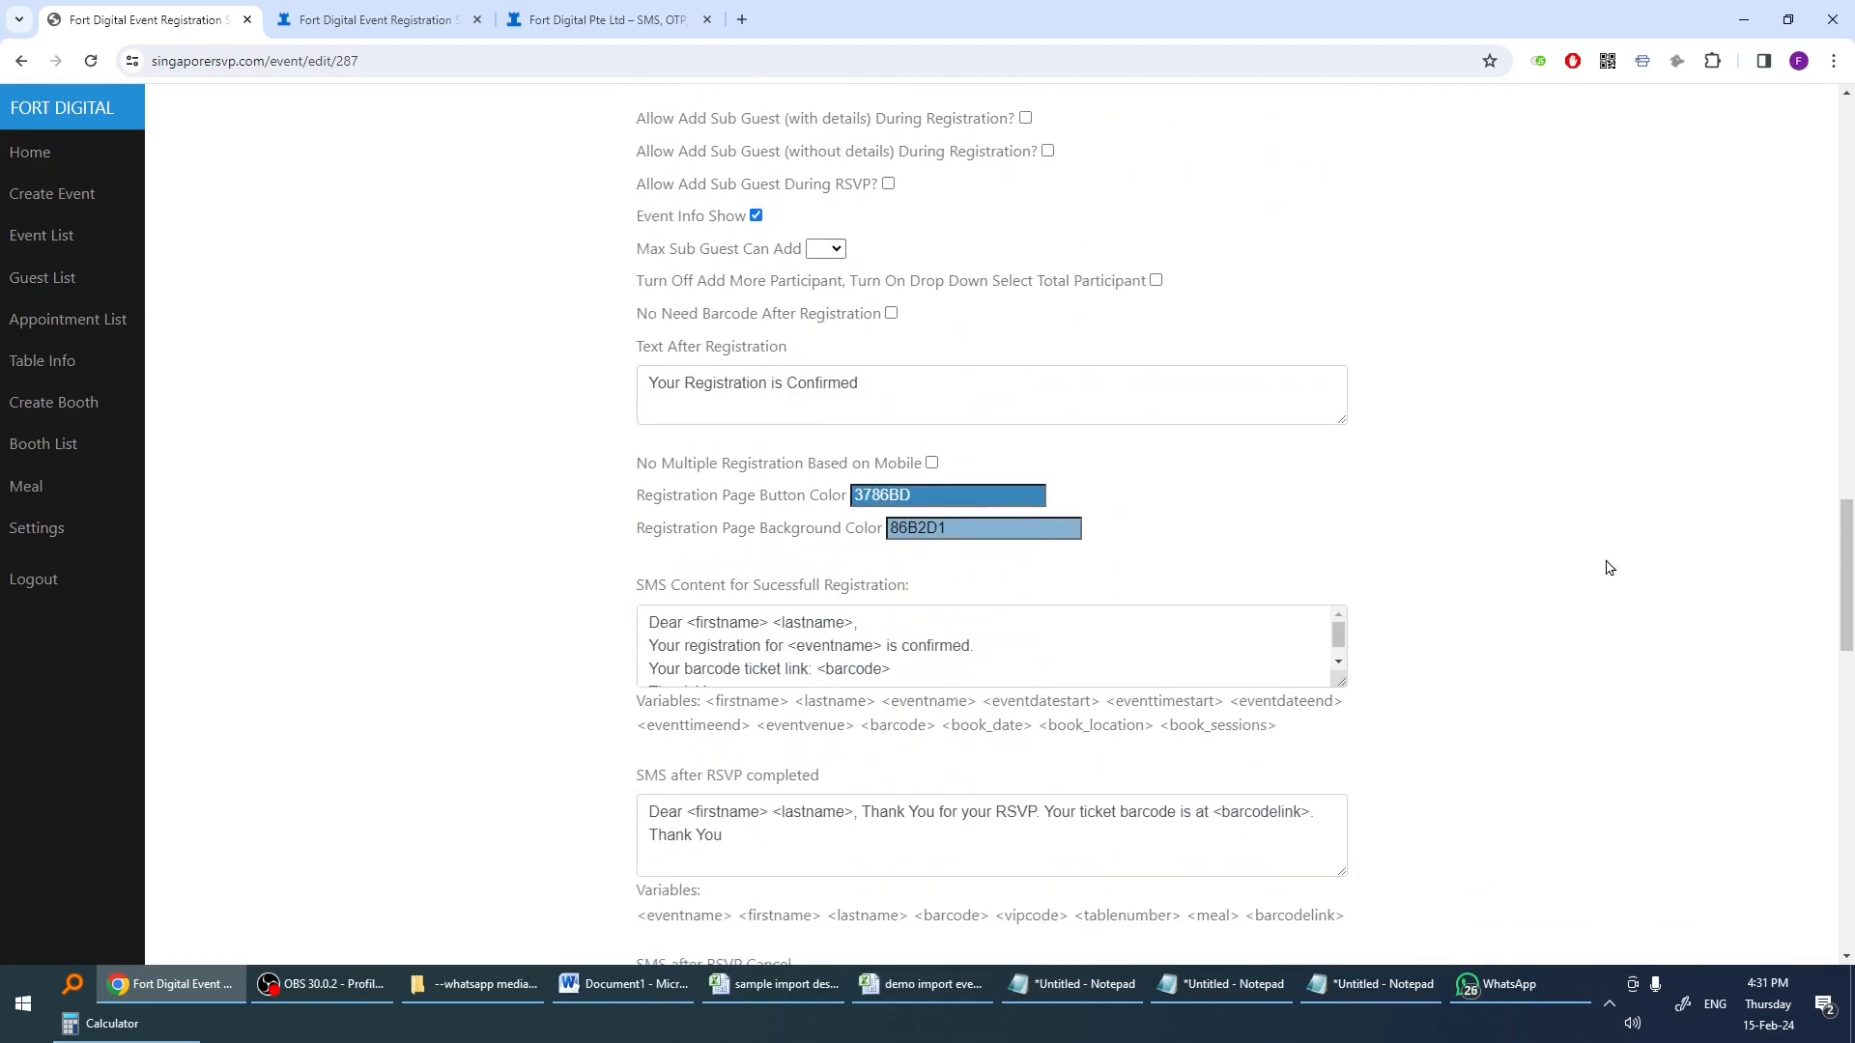
scroll(1606, 599, "down", 10)
scroll(1602, 646, "down", 7)
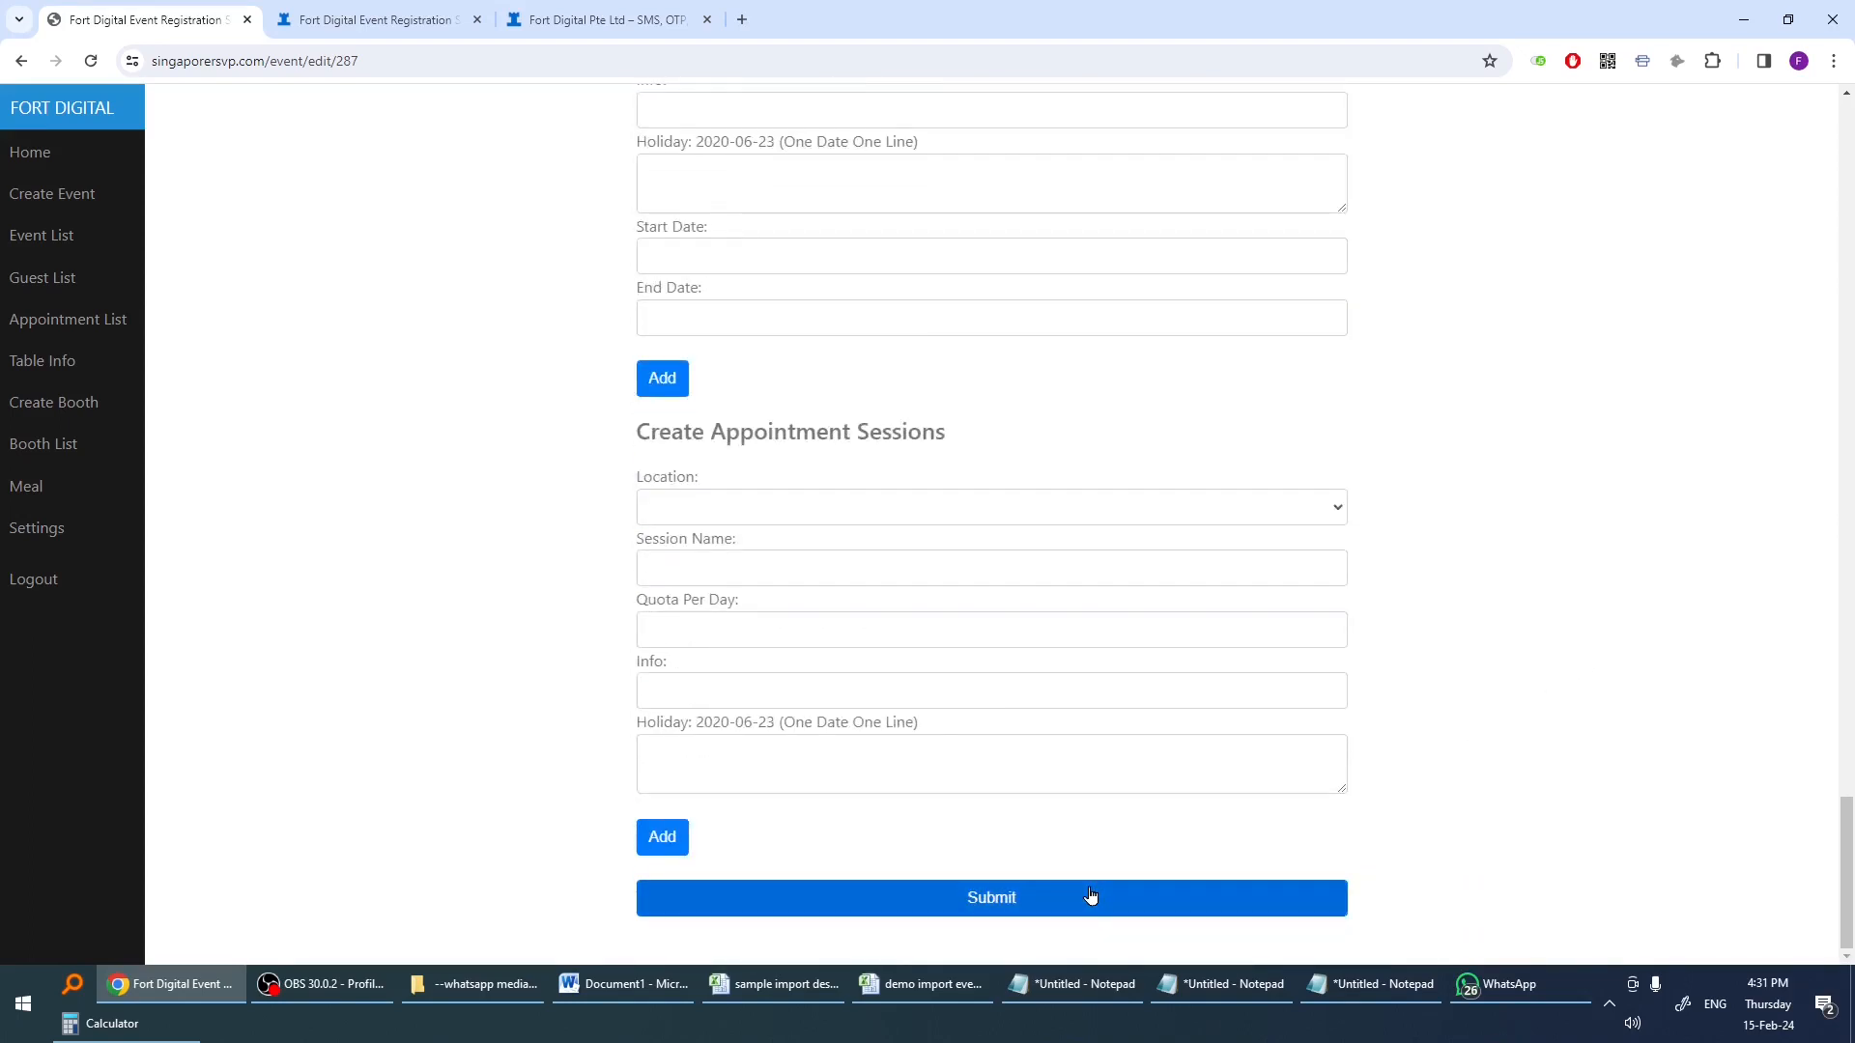
left_click(333, 16)
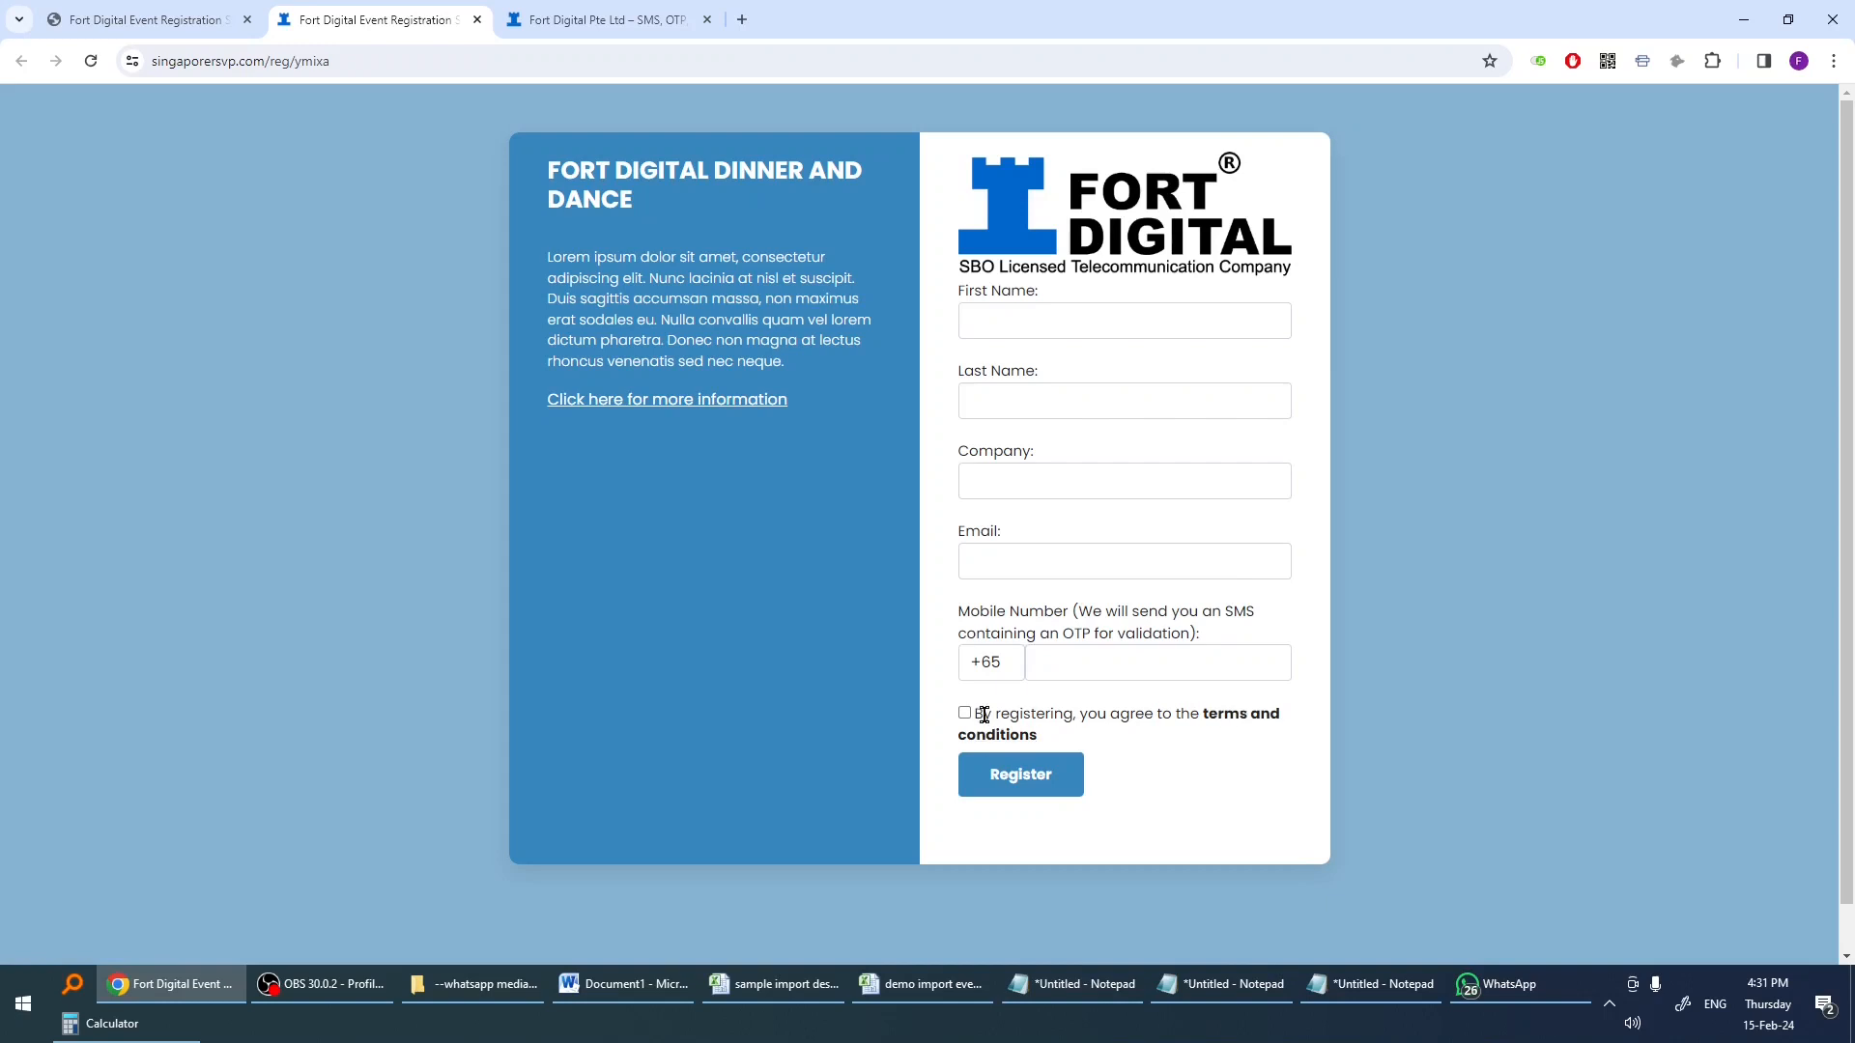
left_click(1242, 717)
scroll(1091, 359, "down", 5)
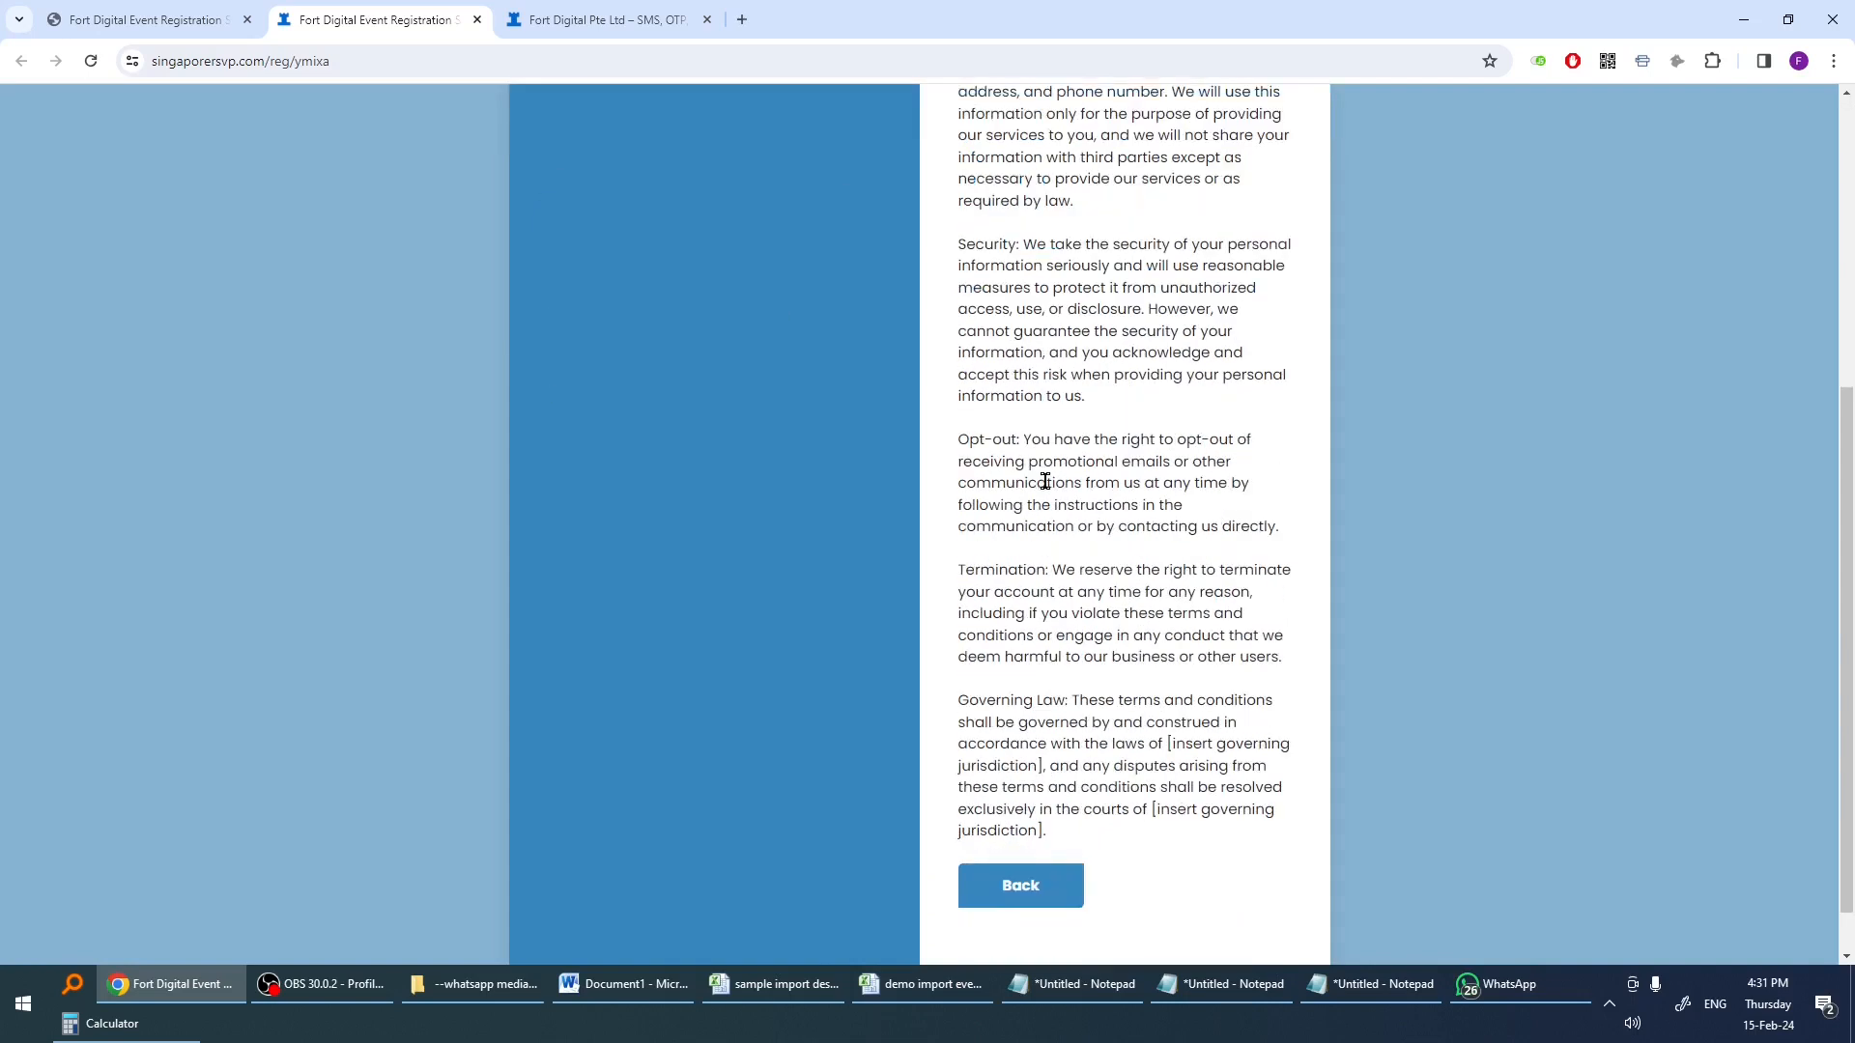
left_click(1079, 821)
left_click(230, 11)
scroll(863, 579, "up", 15)
scroll(890, 512, "up", 12)
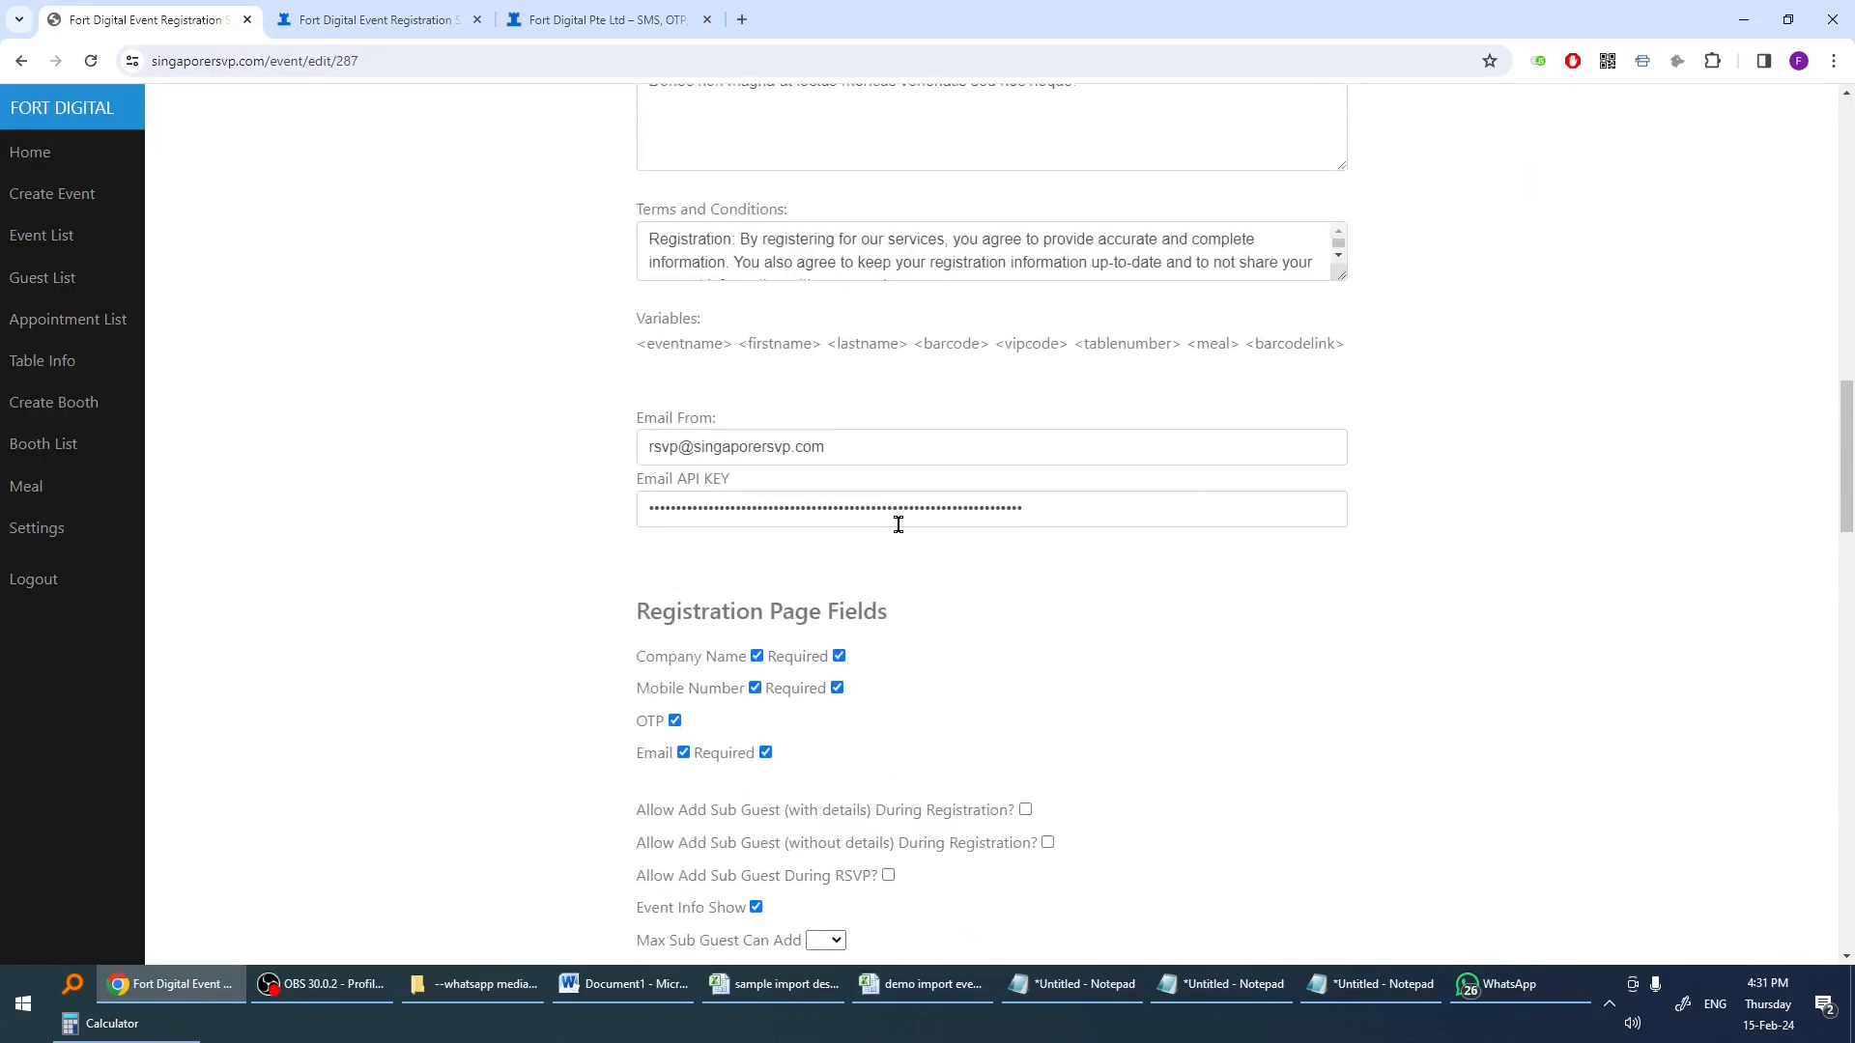
scroll(862, 706, "down", 1)
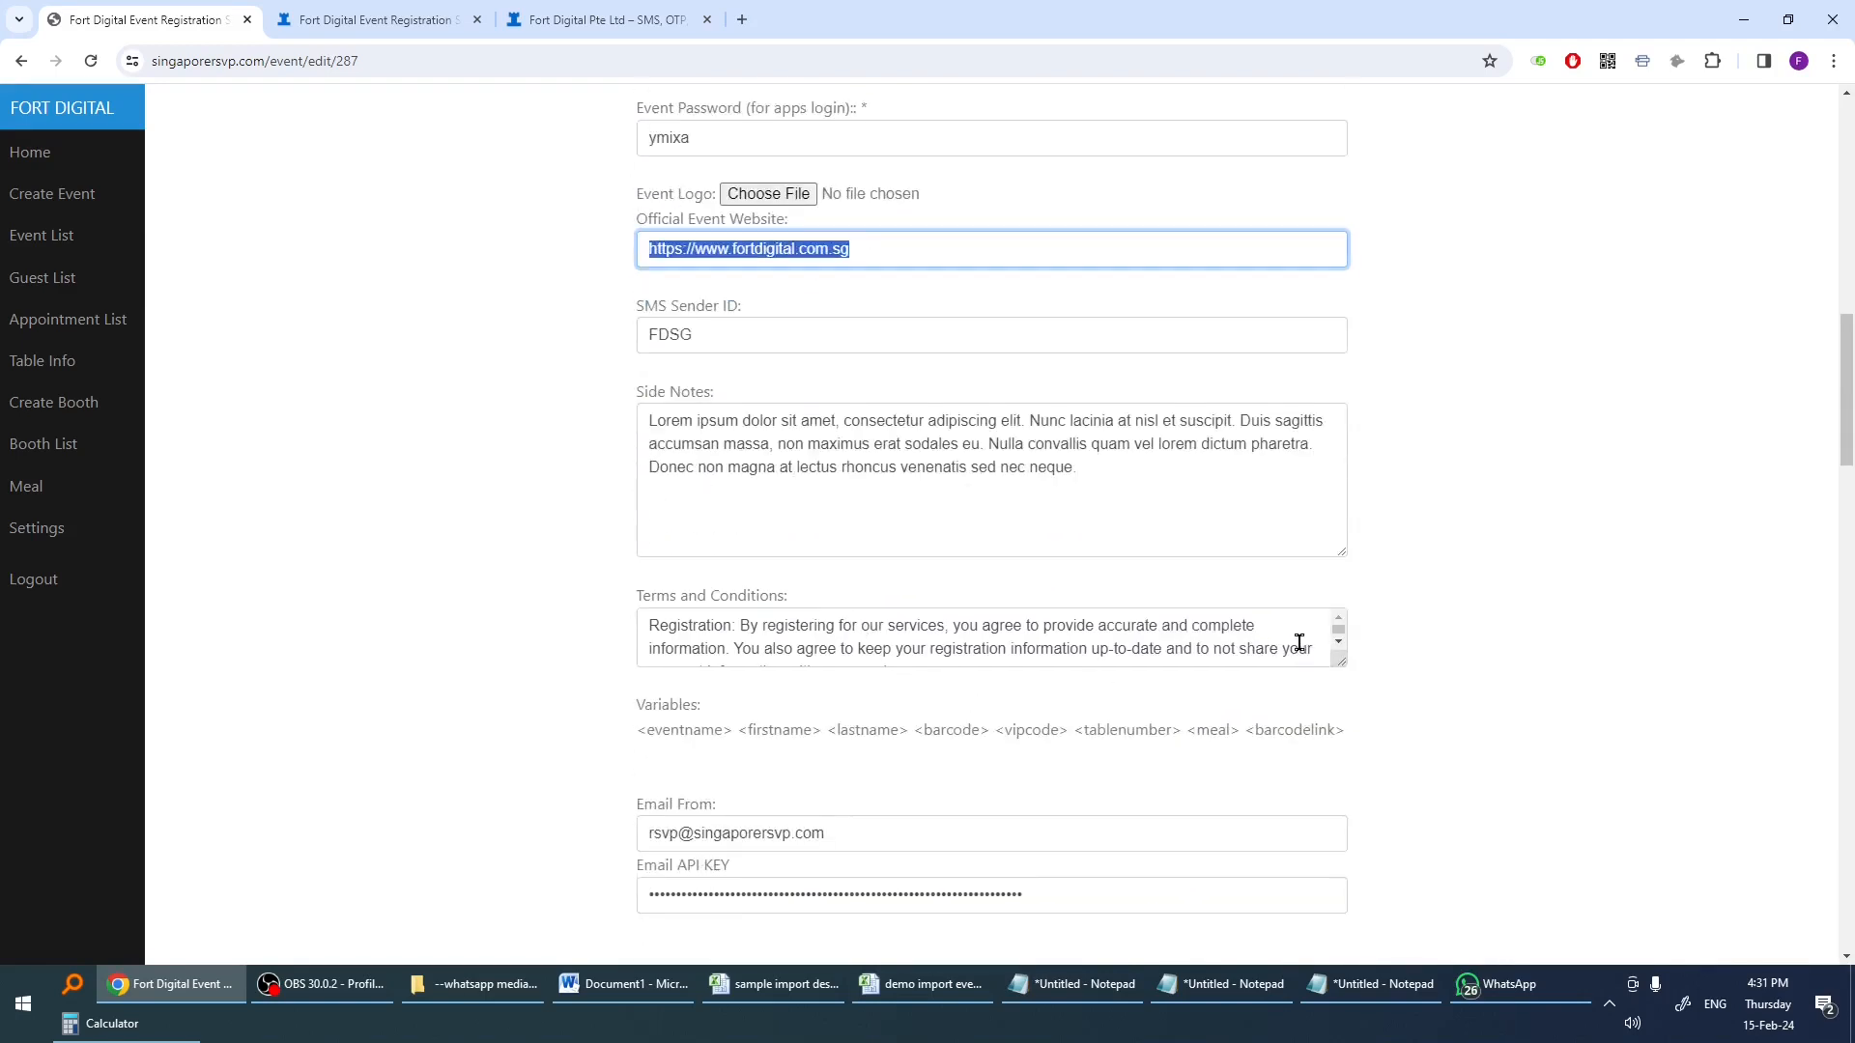
left_click_drag(1341, 667, 1340, 868)
scroll(1129, 709, "down", 5)
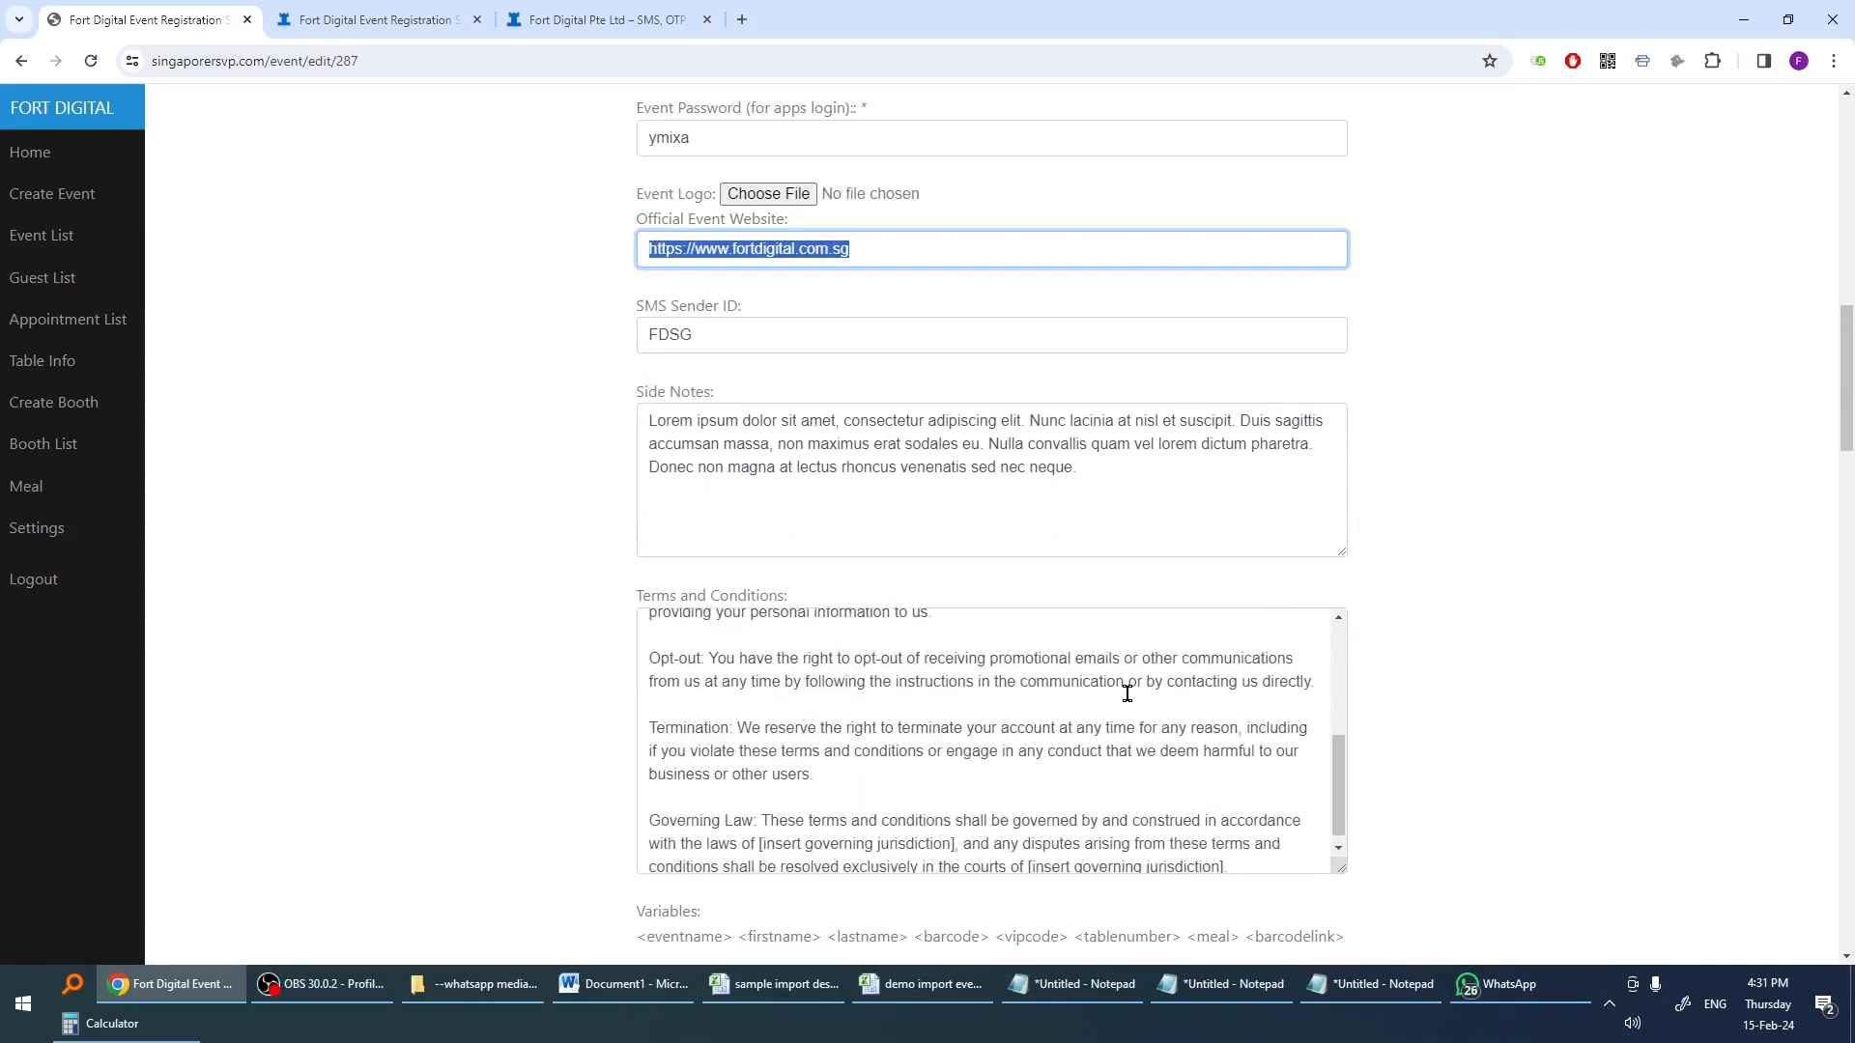
scroll(1079, 523, "down", 3)
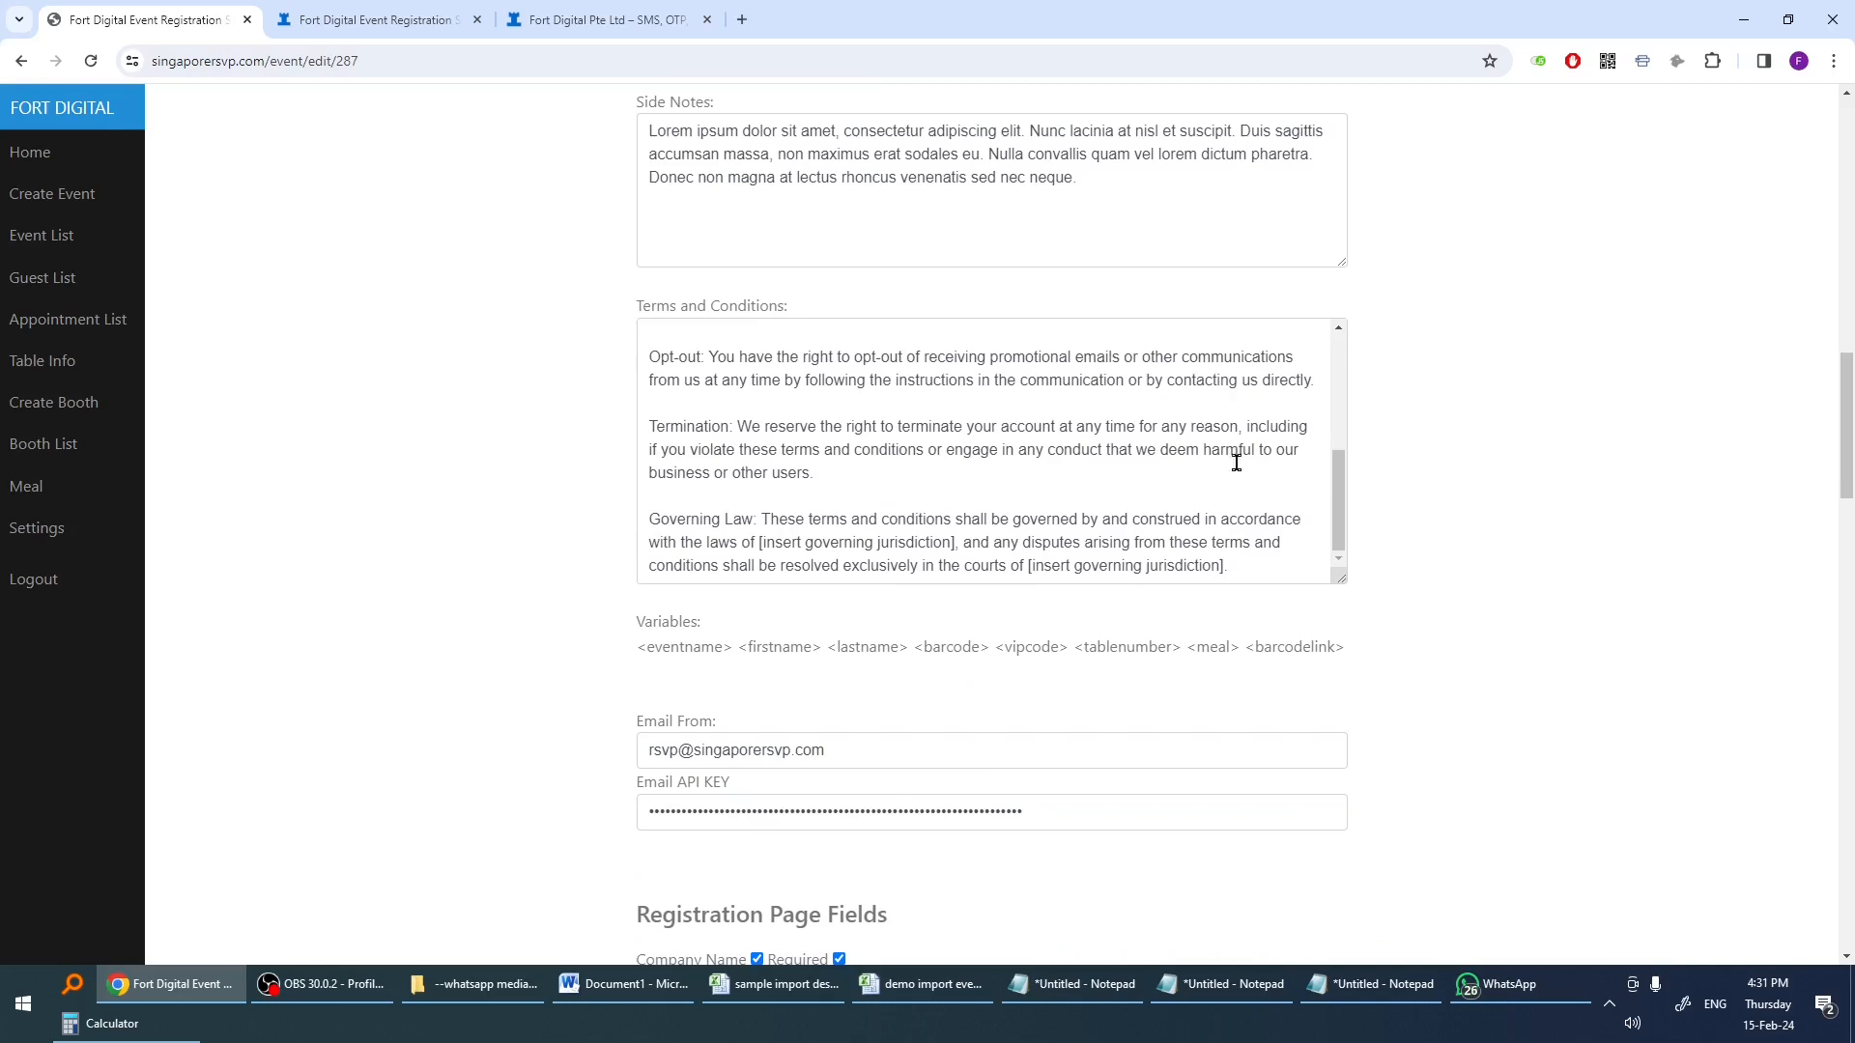
left_click(371, 16)
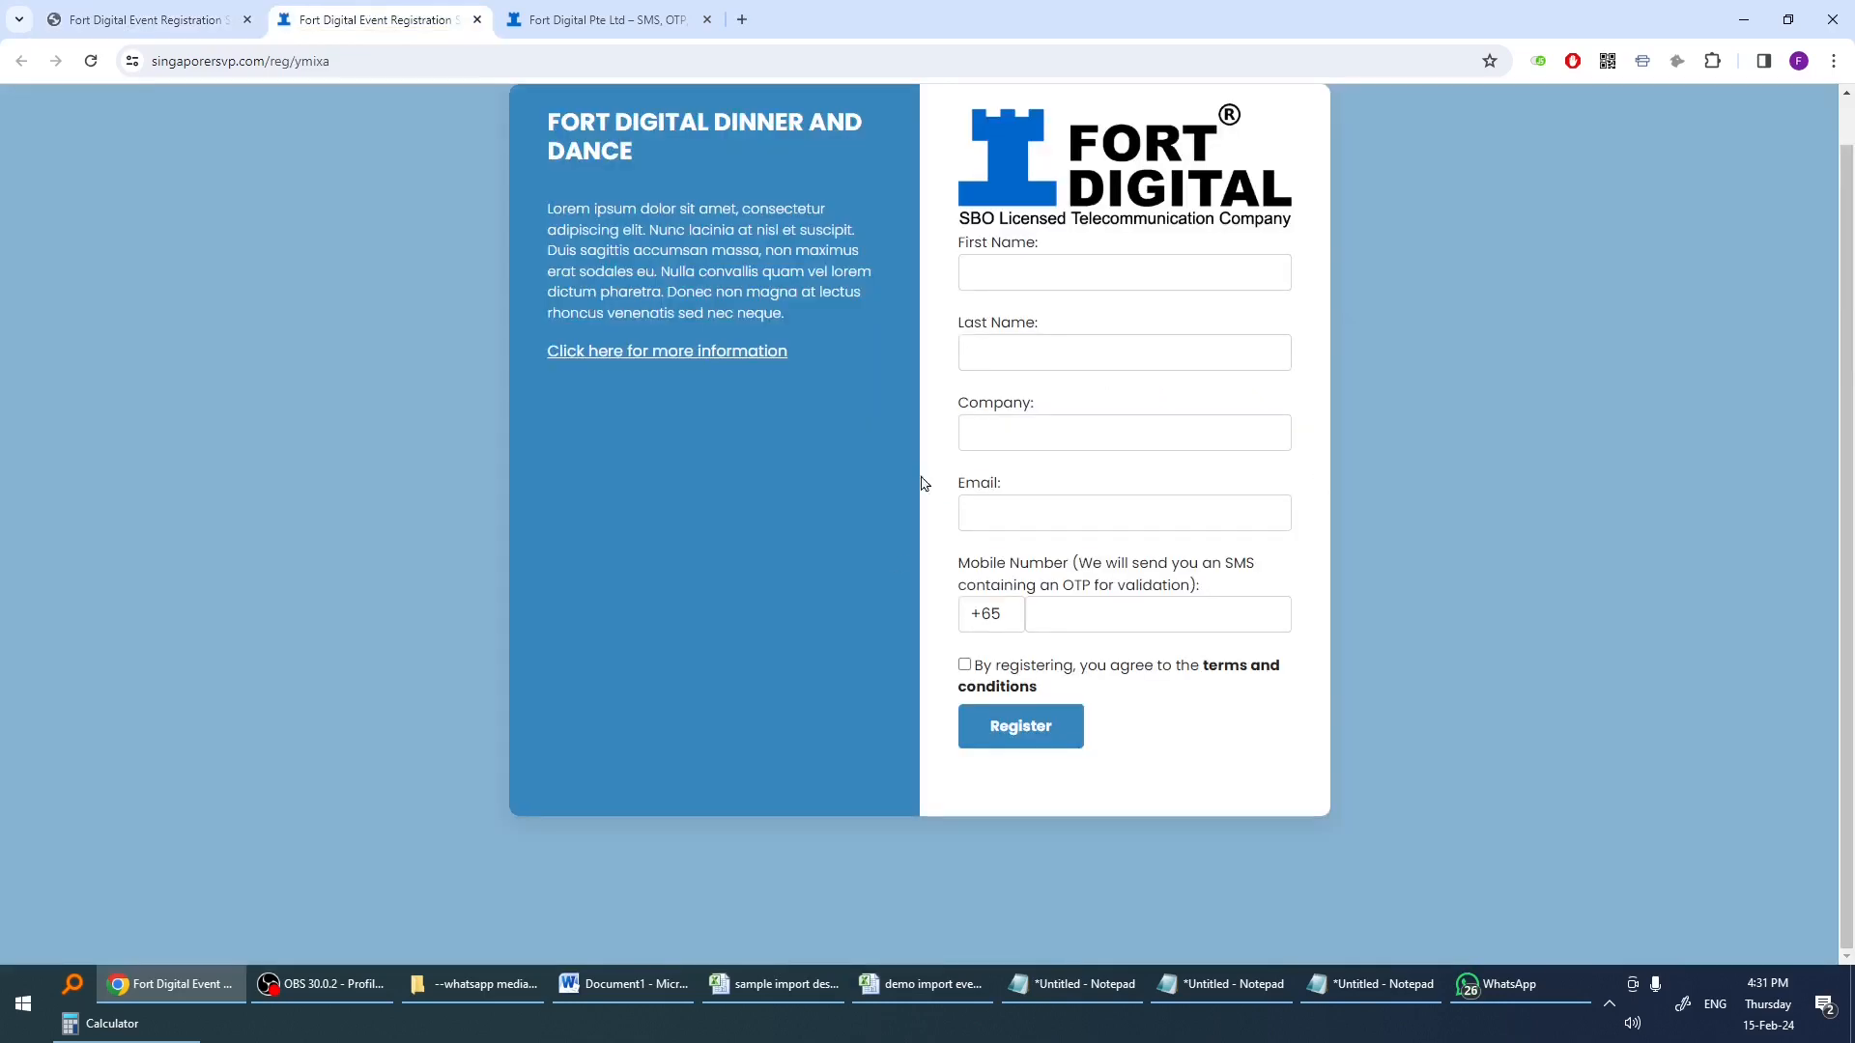
left_click(145, 20)
Try a test mobile number on the registration form, clear it, and go back to the edit page.
scroll(1040, 604, "up", 10)
scroll(1039, 612, "down", 15)
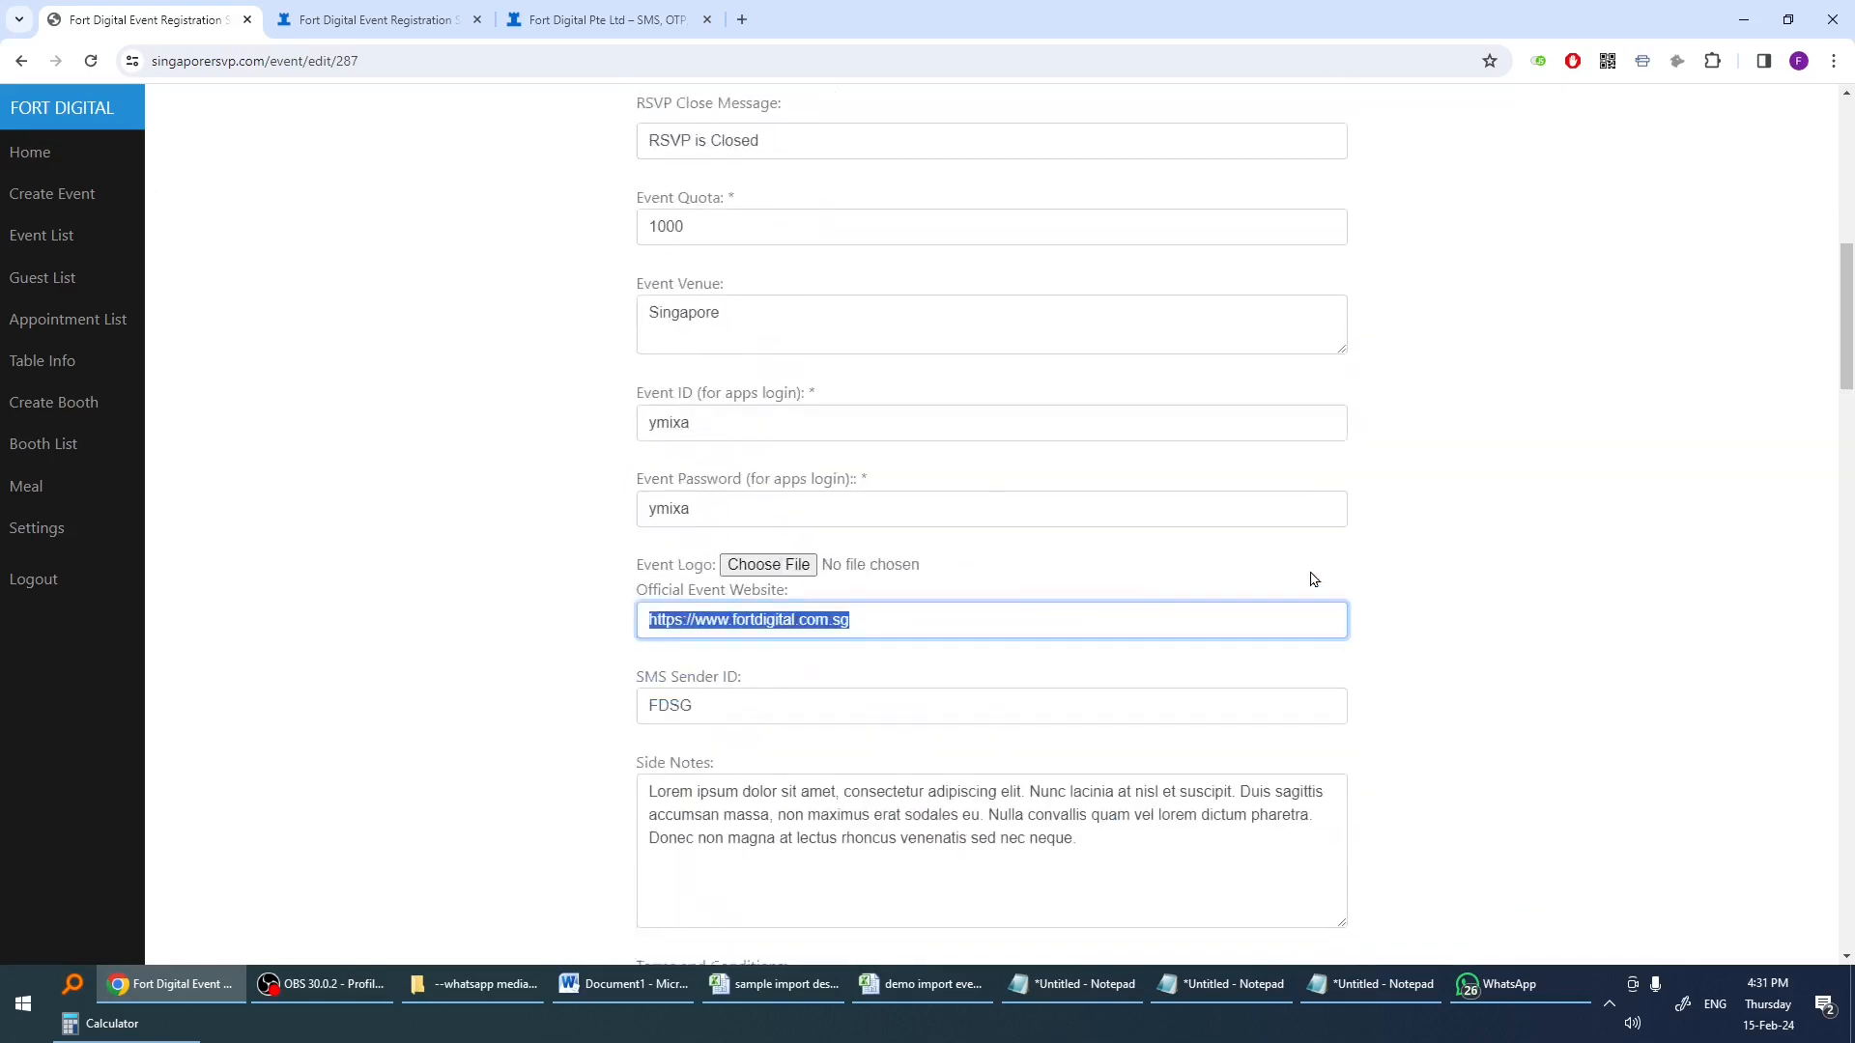
scroll(1350, 590, "down", 3)
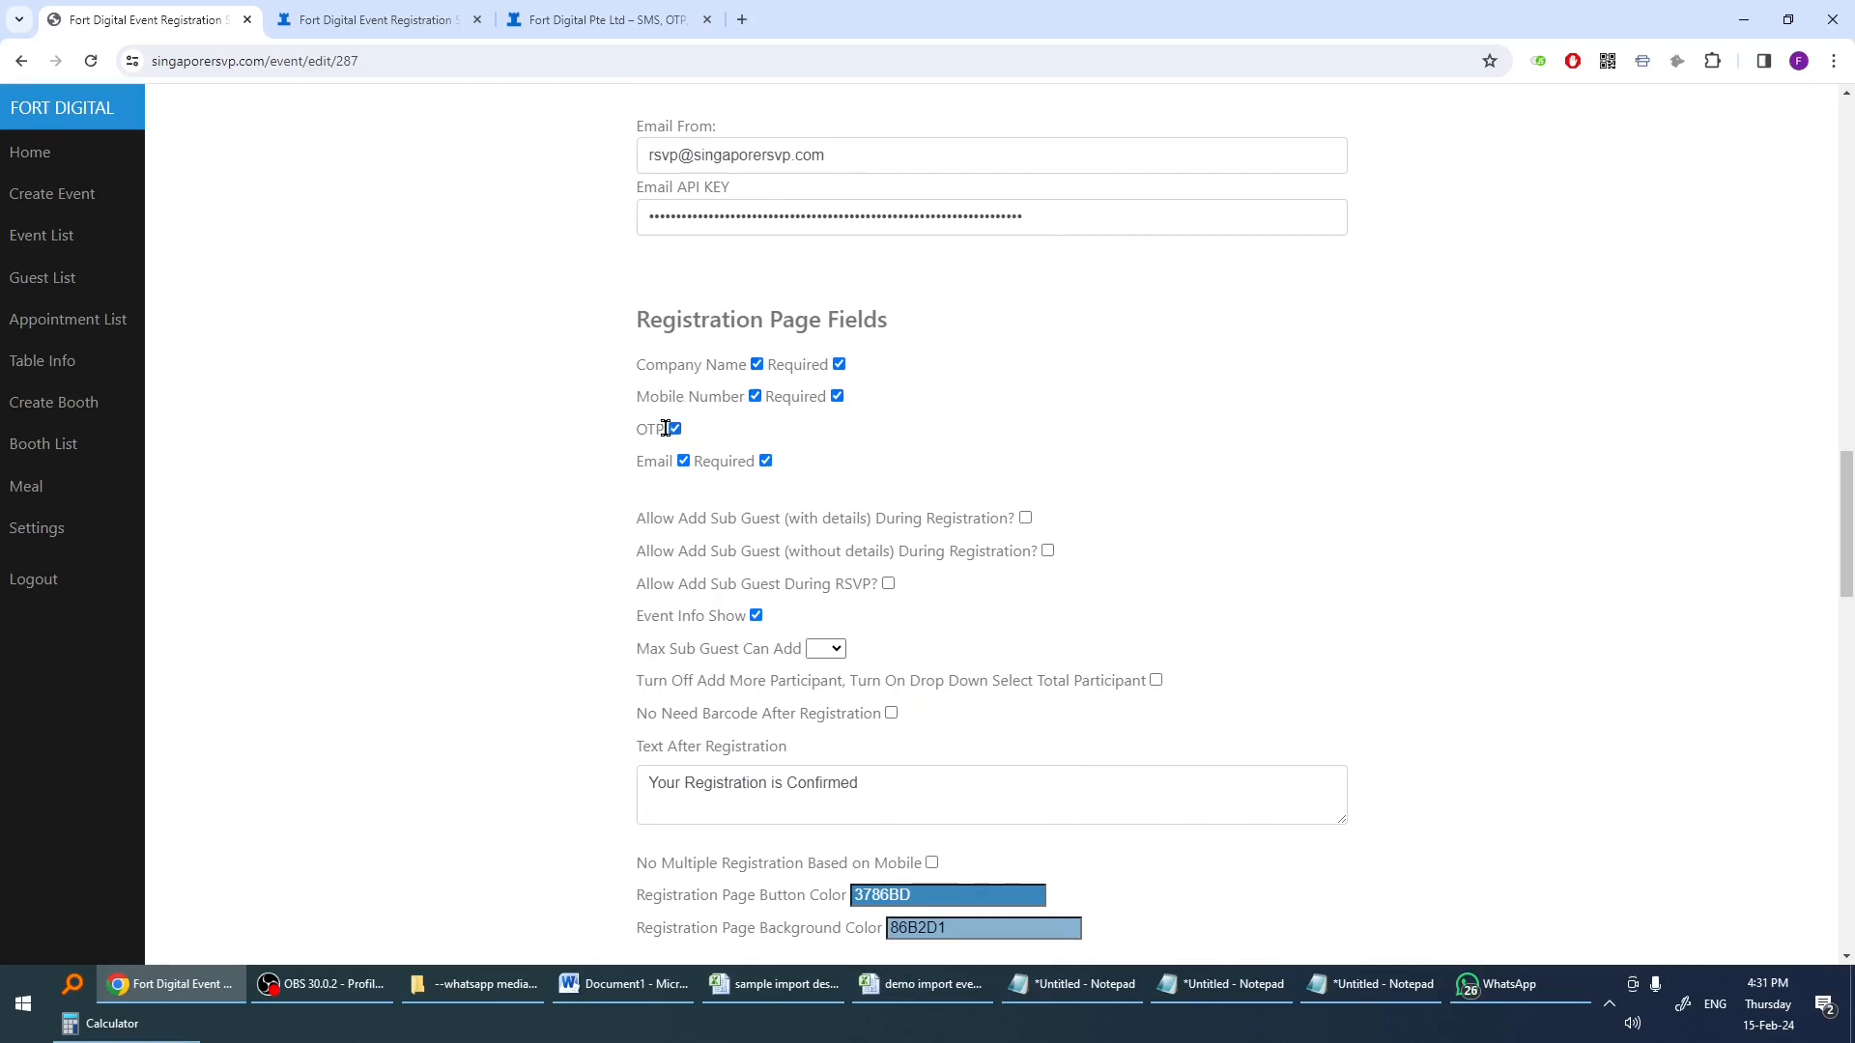
left_click(387, 10)
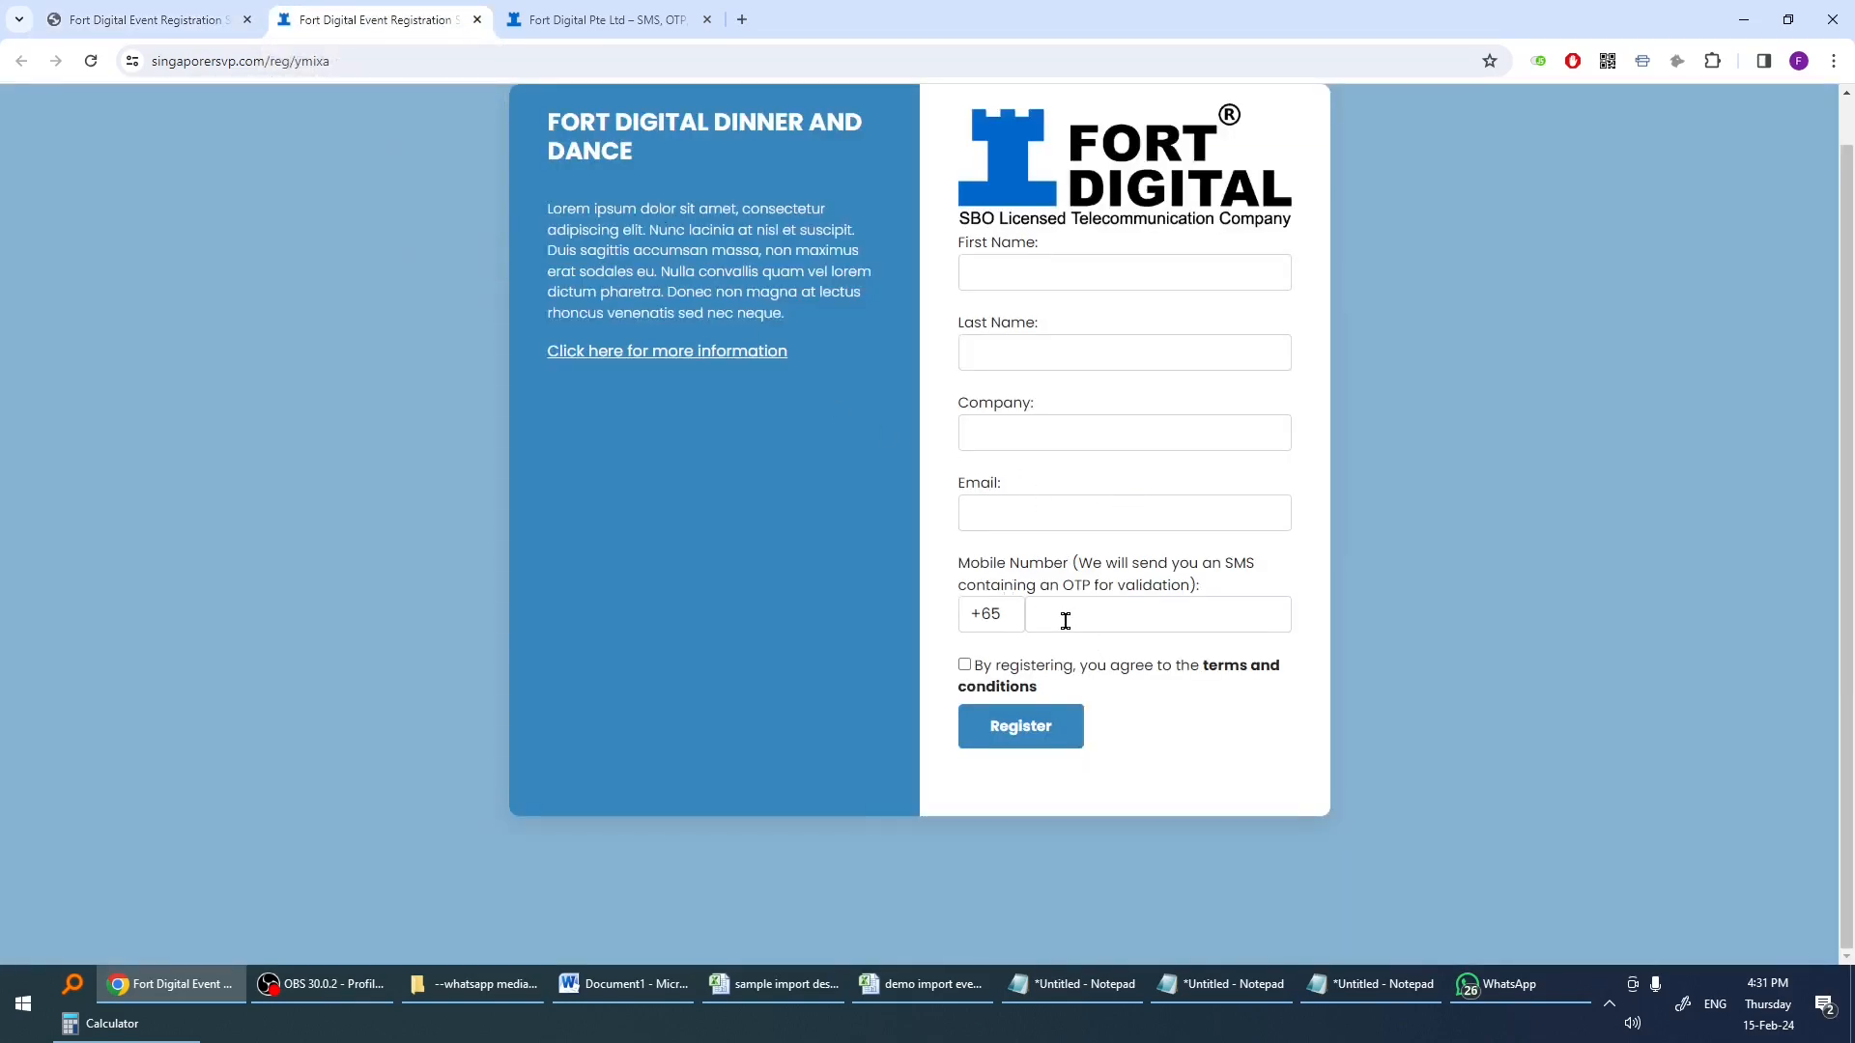
scroll(1065, 620, "up", 1)
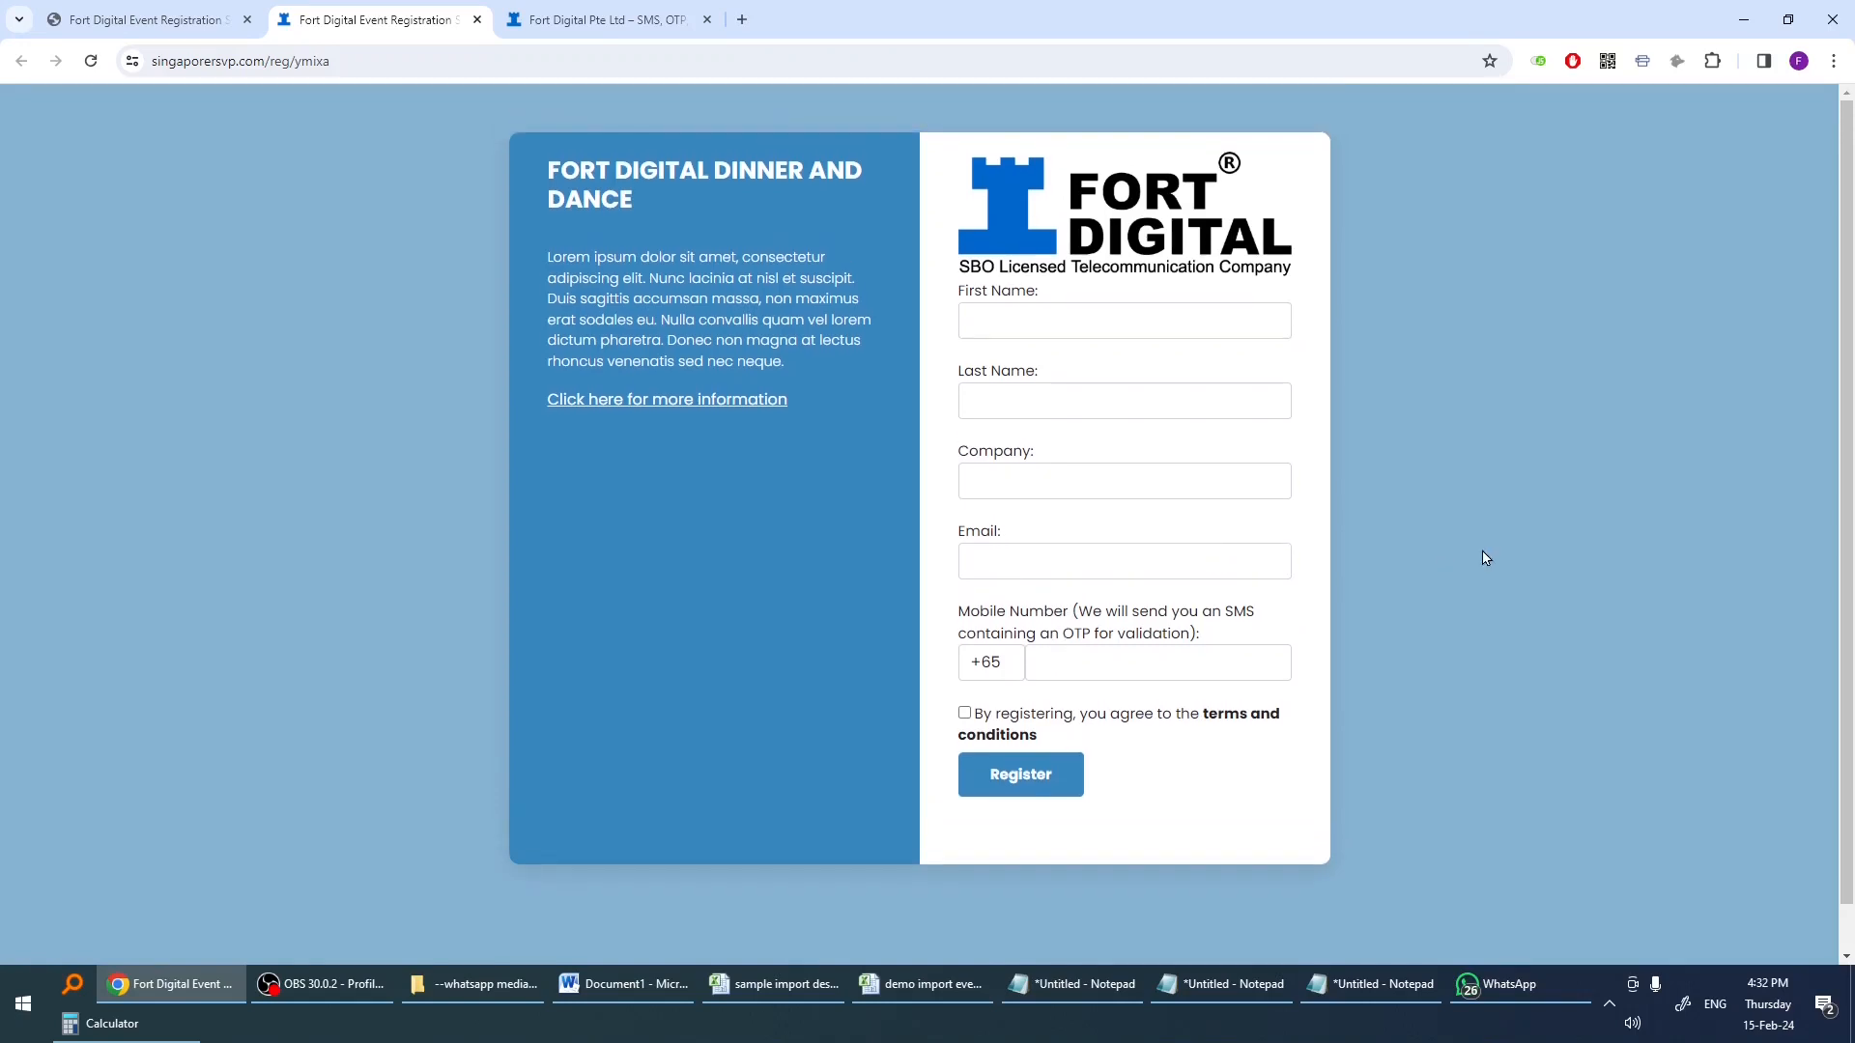
left_click(1066, 673)
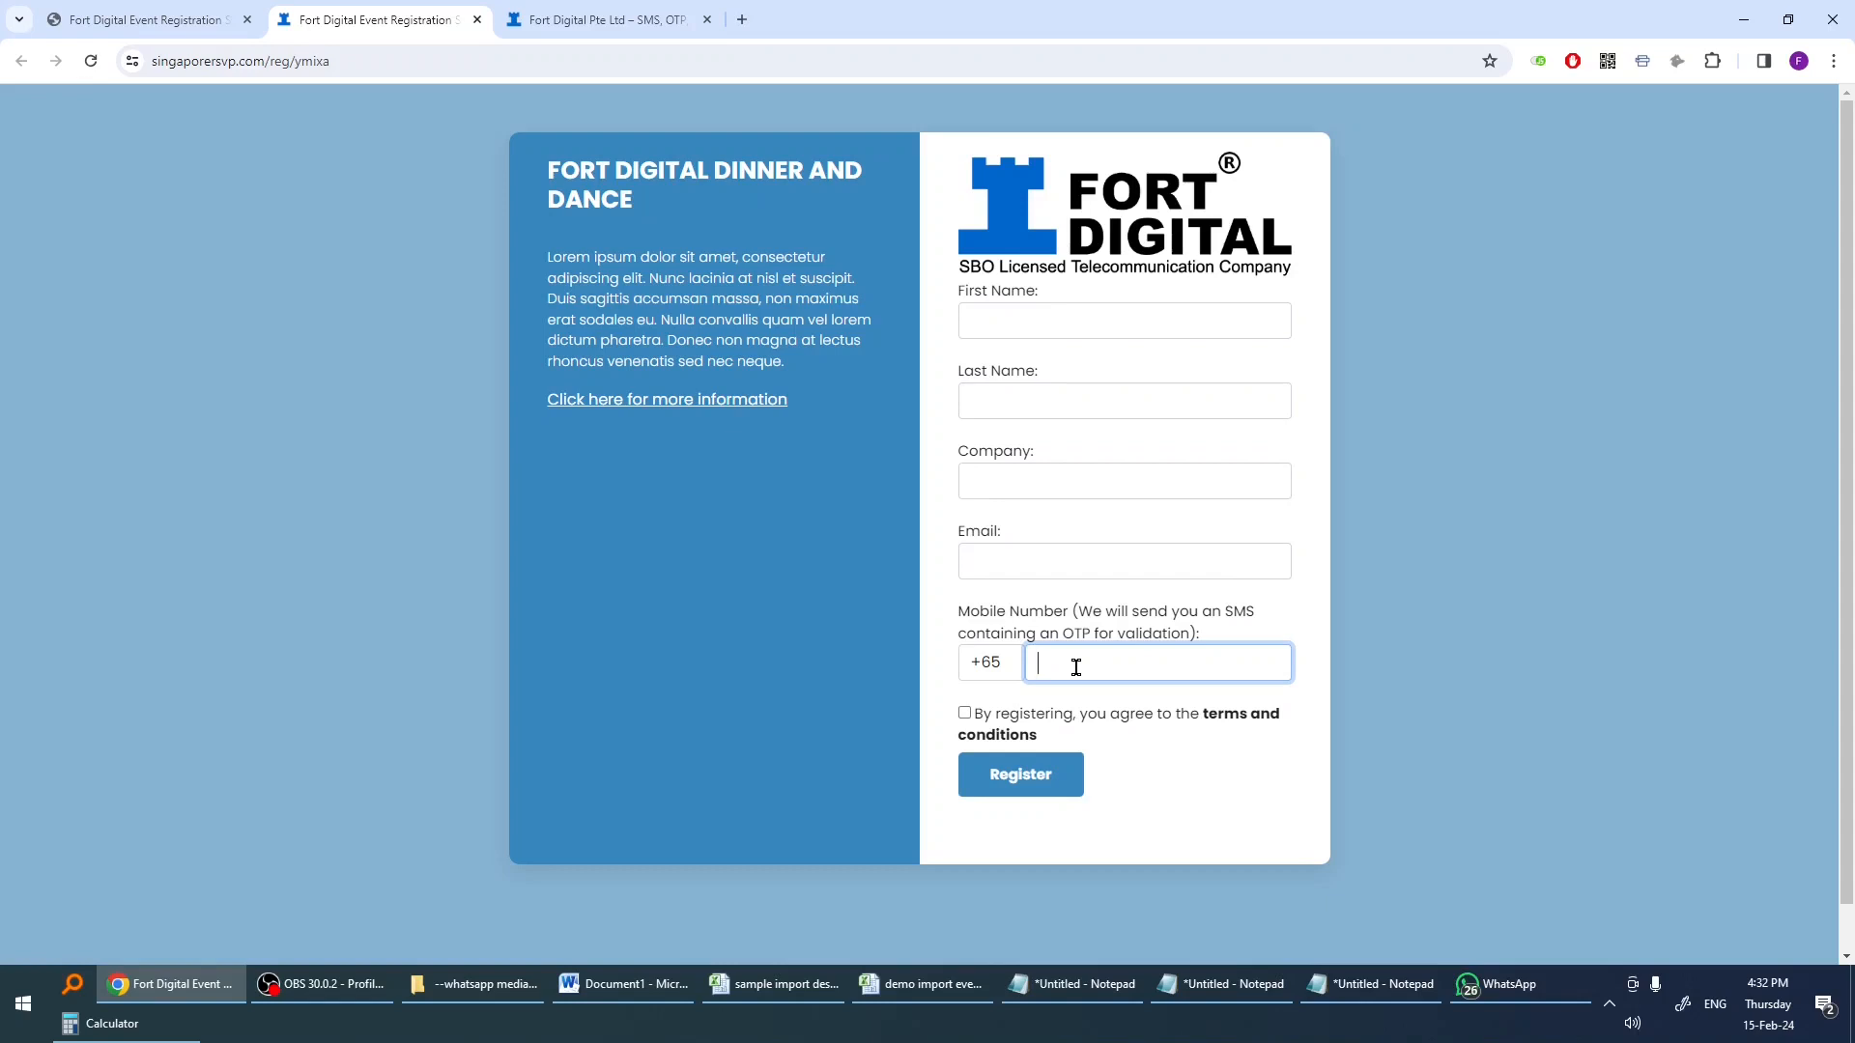
type("99999999")
key("ctrl+a")
key("BackSpace")
left_click(140, 19)
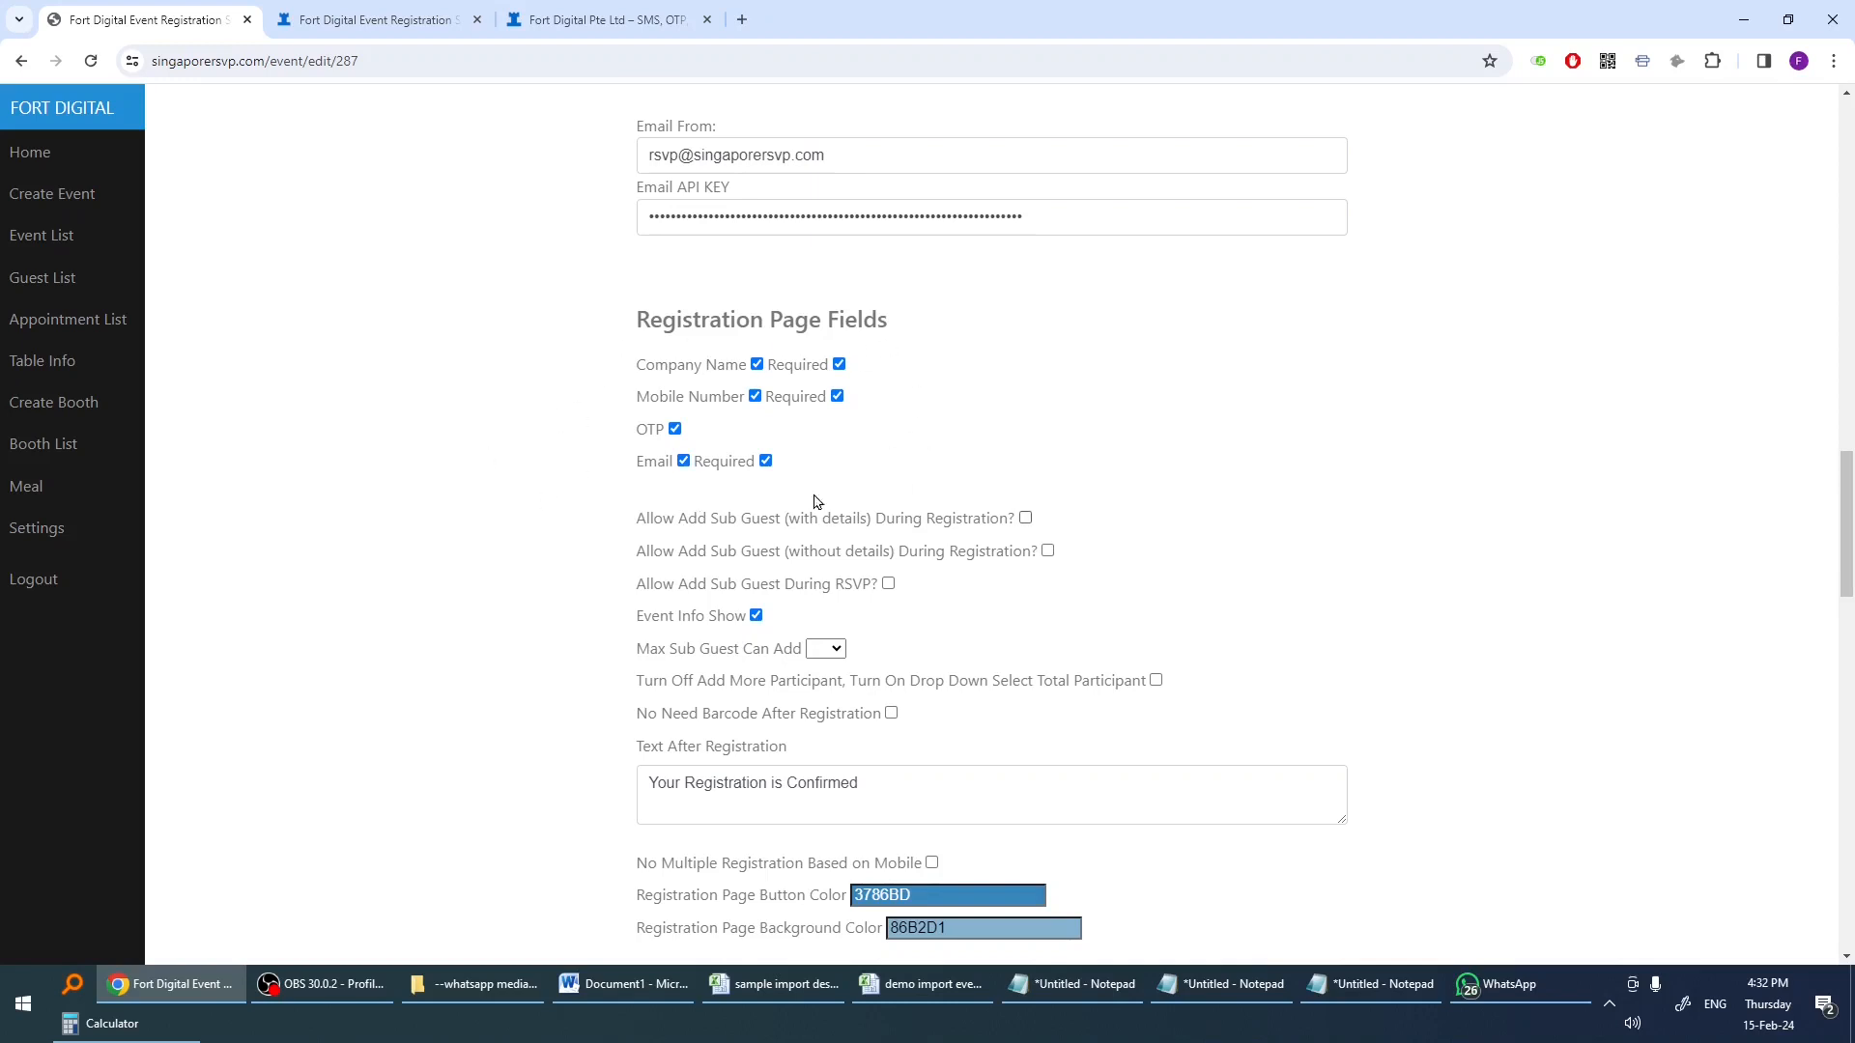
Add a free-text registration field named Department, replacing the old Fav Colour name.
scroll(599, 432, "down", 2)
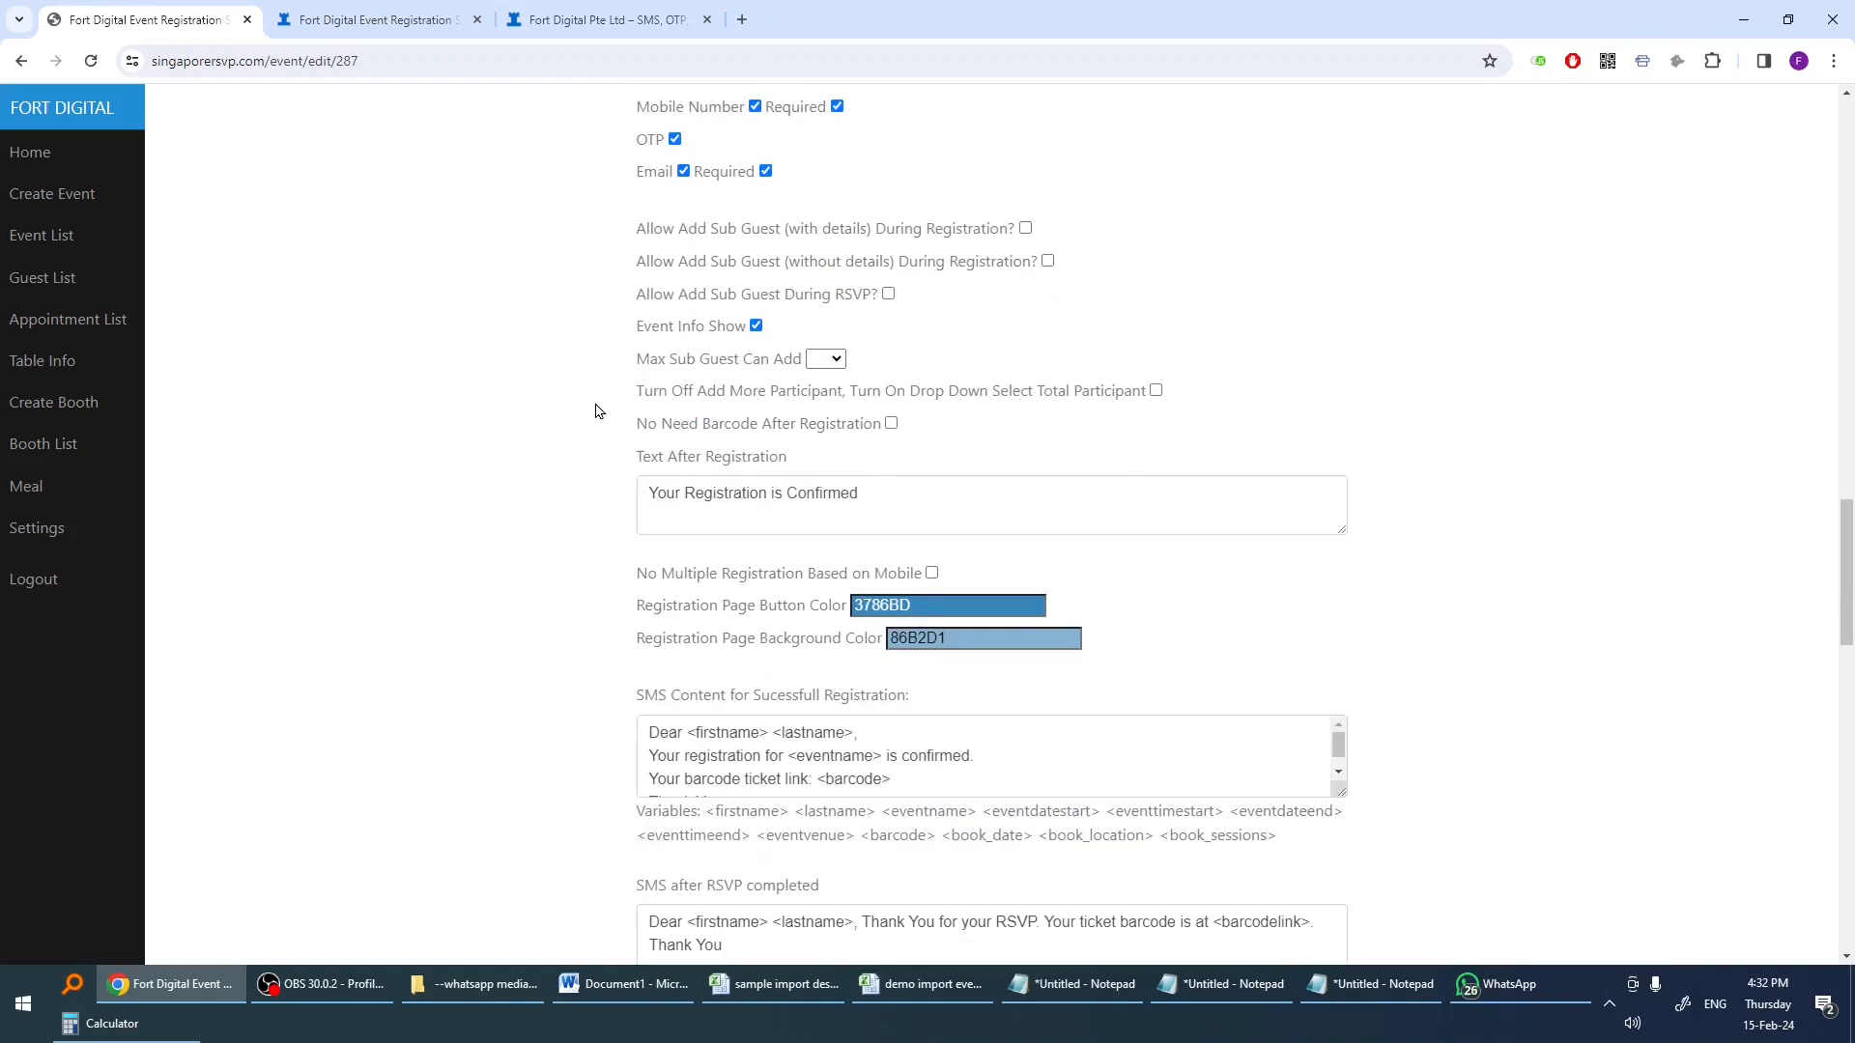
scroll(597, 420, "down", 4)
scroll(599, 415, "down", 6)
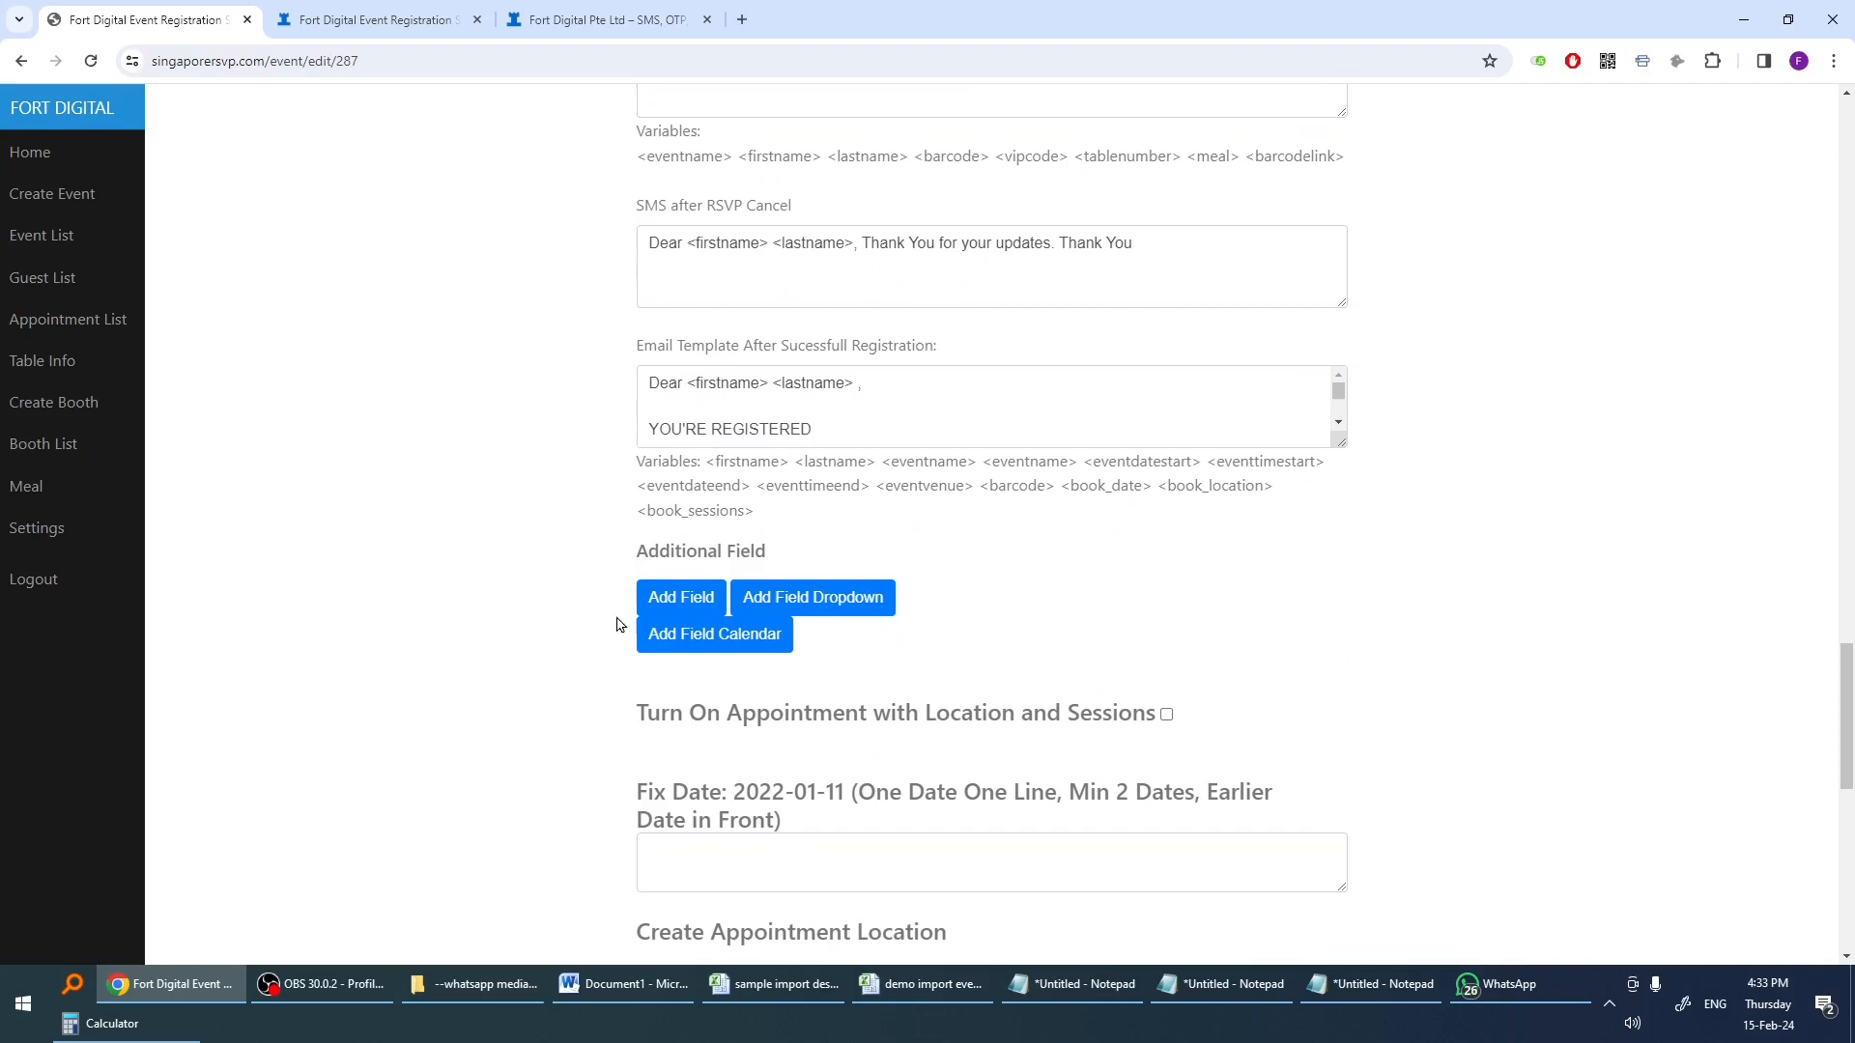
scroll(672, 600, "down", 1)
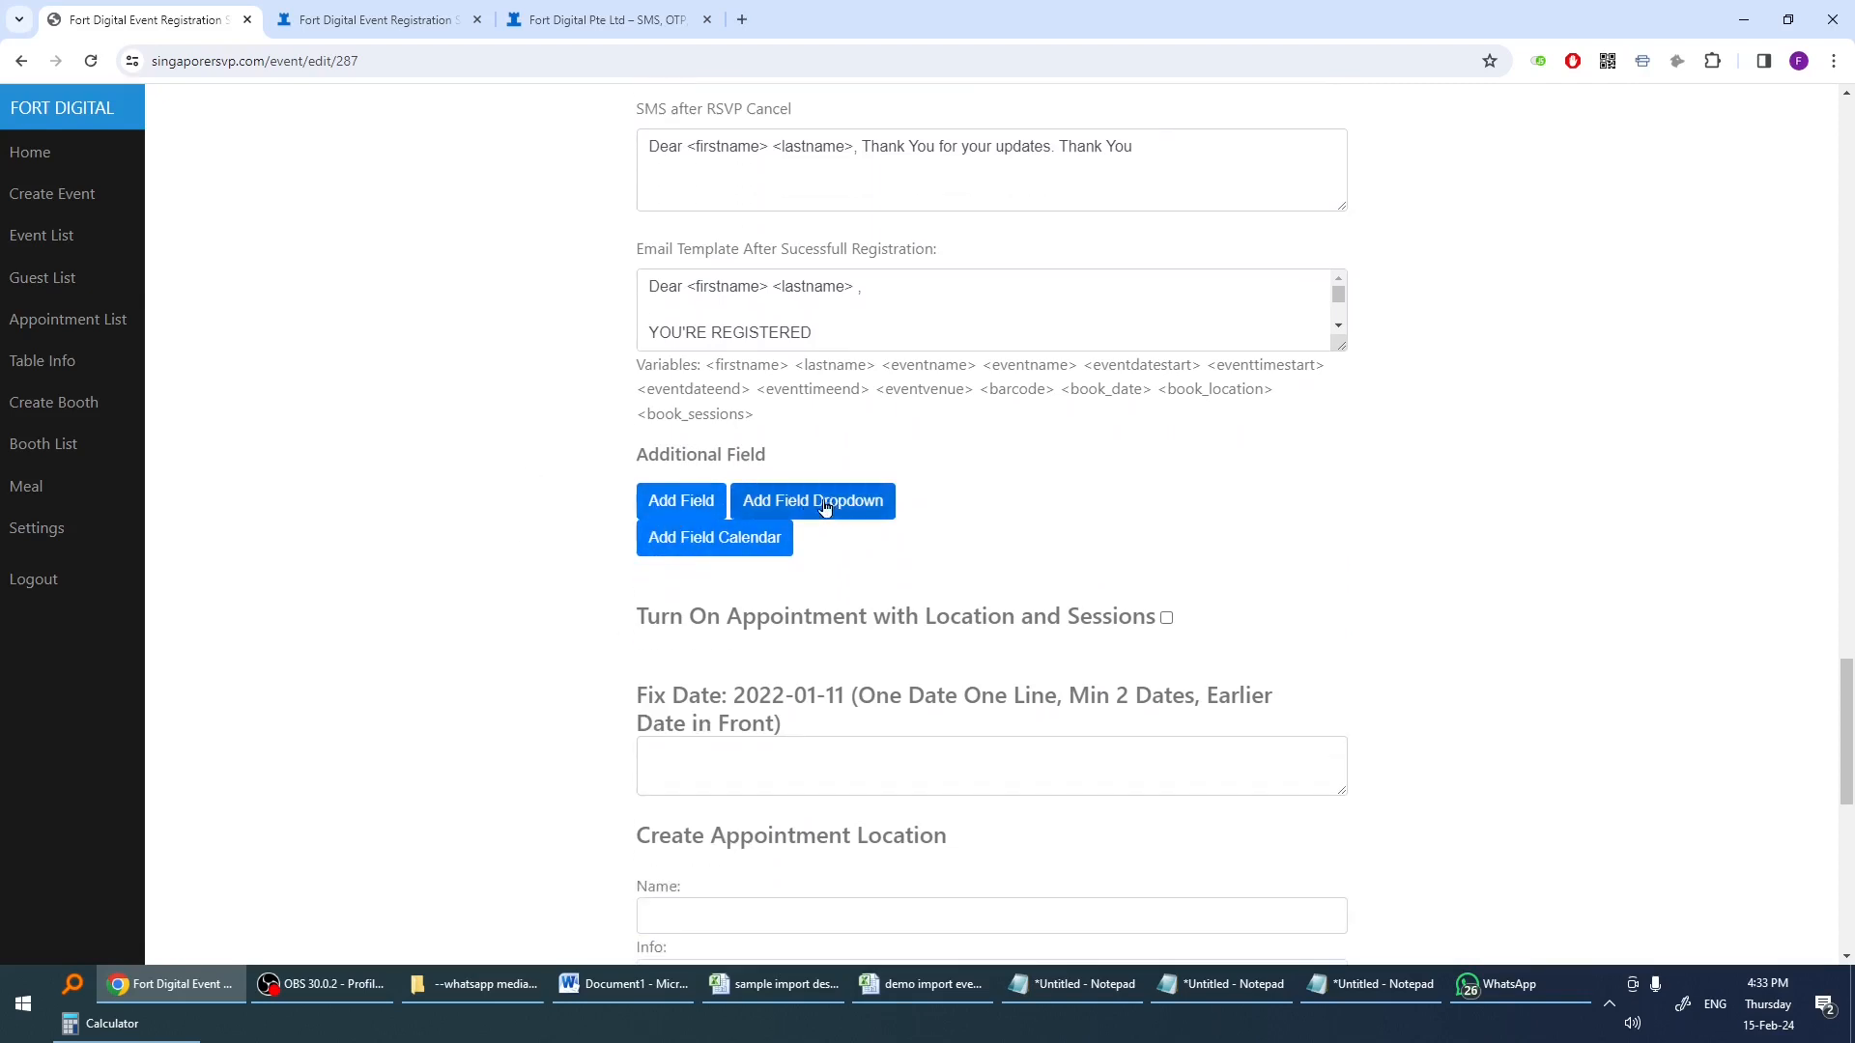
left_click(703, 506)
left_click(711, 500)
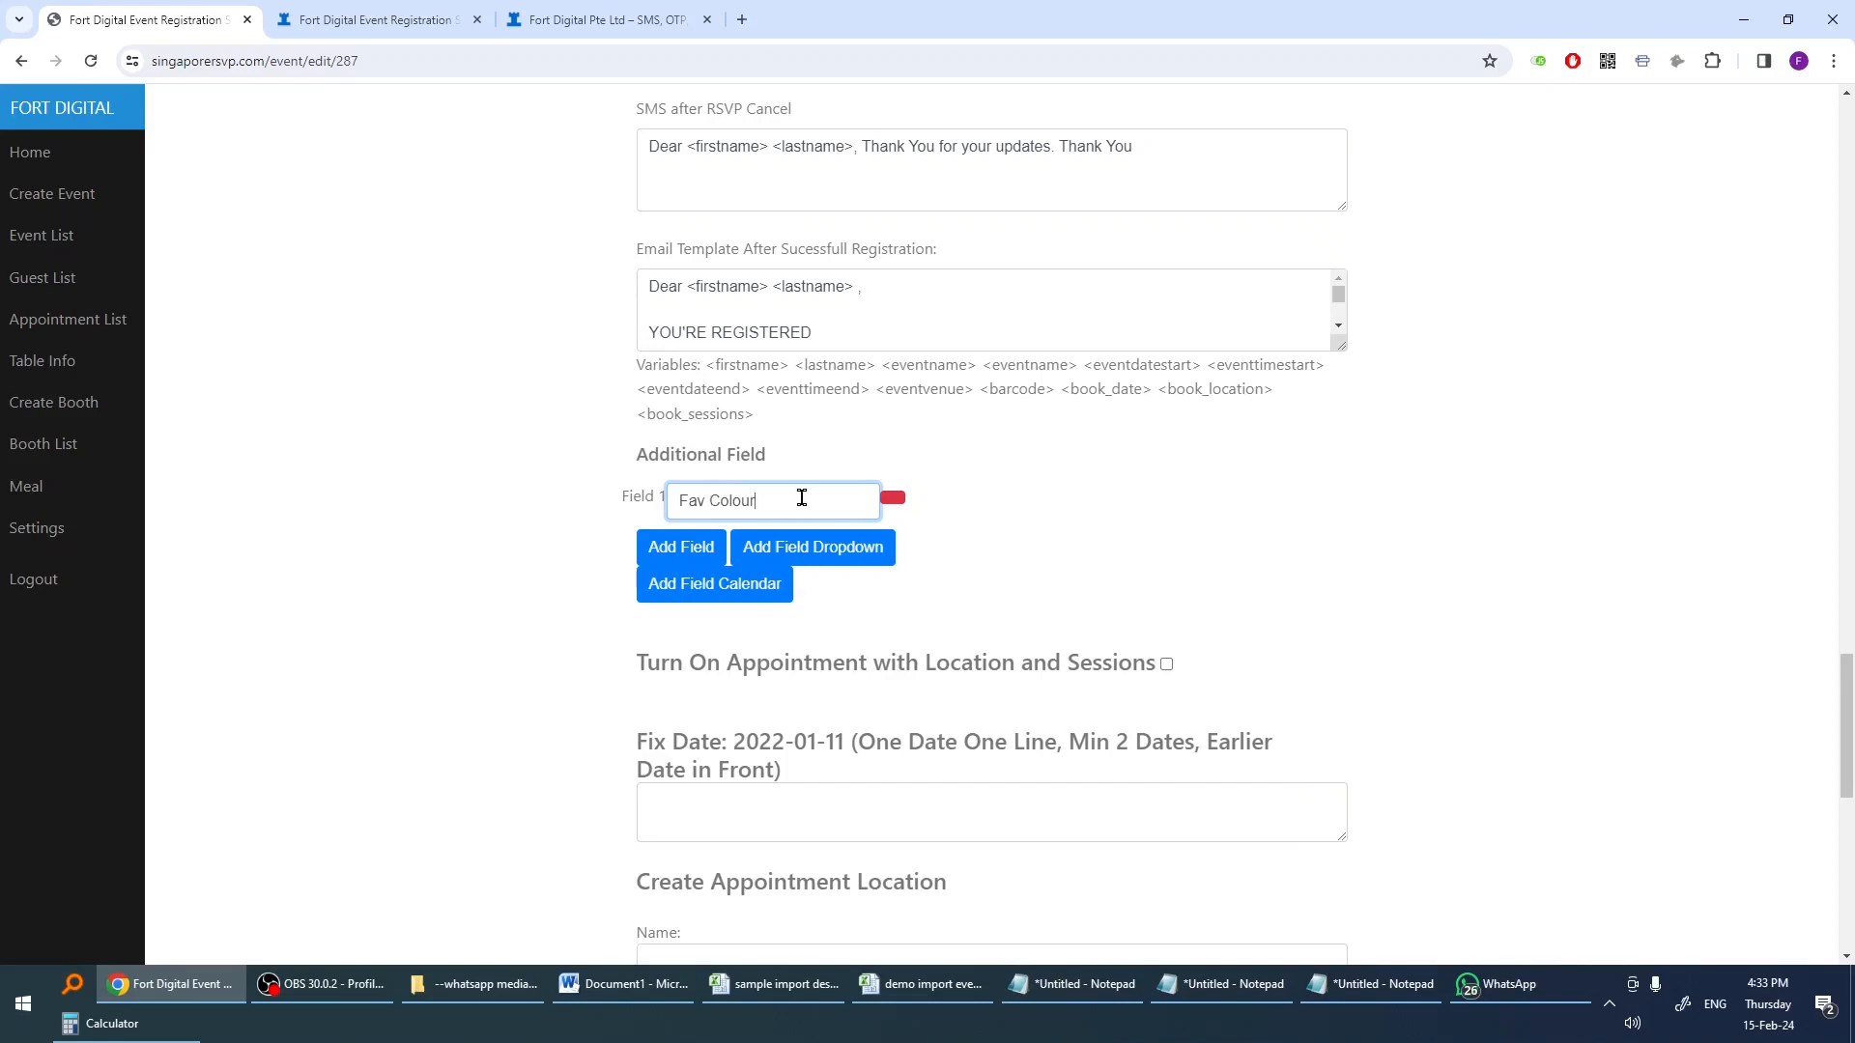
left_click_drag(802, 498, 519, 512)
type("Department")
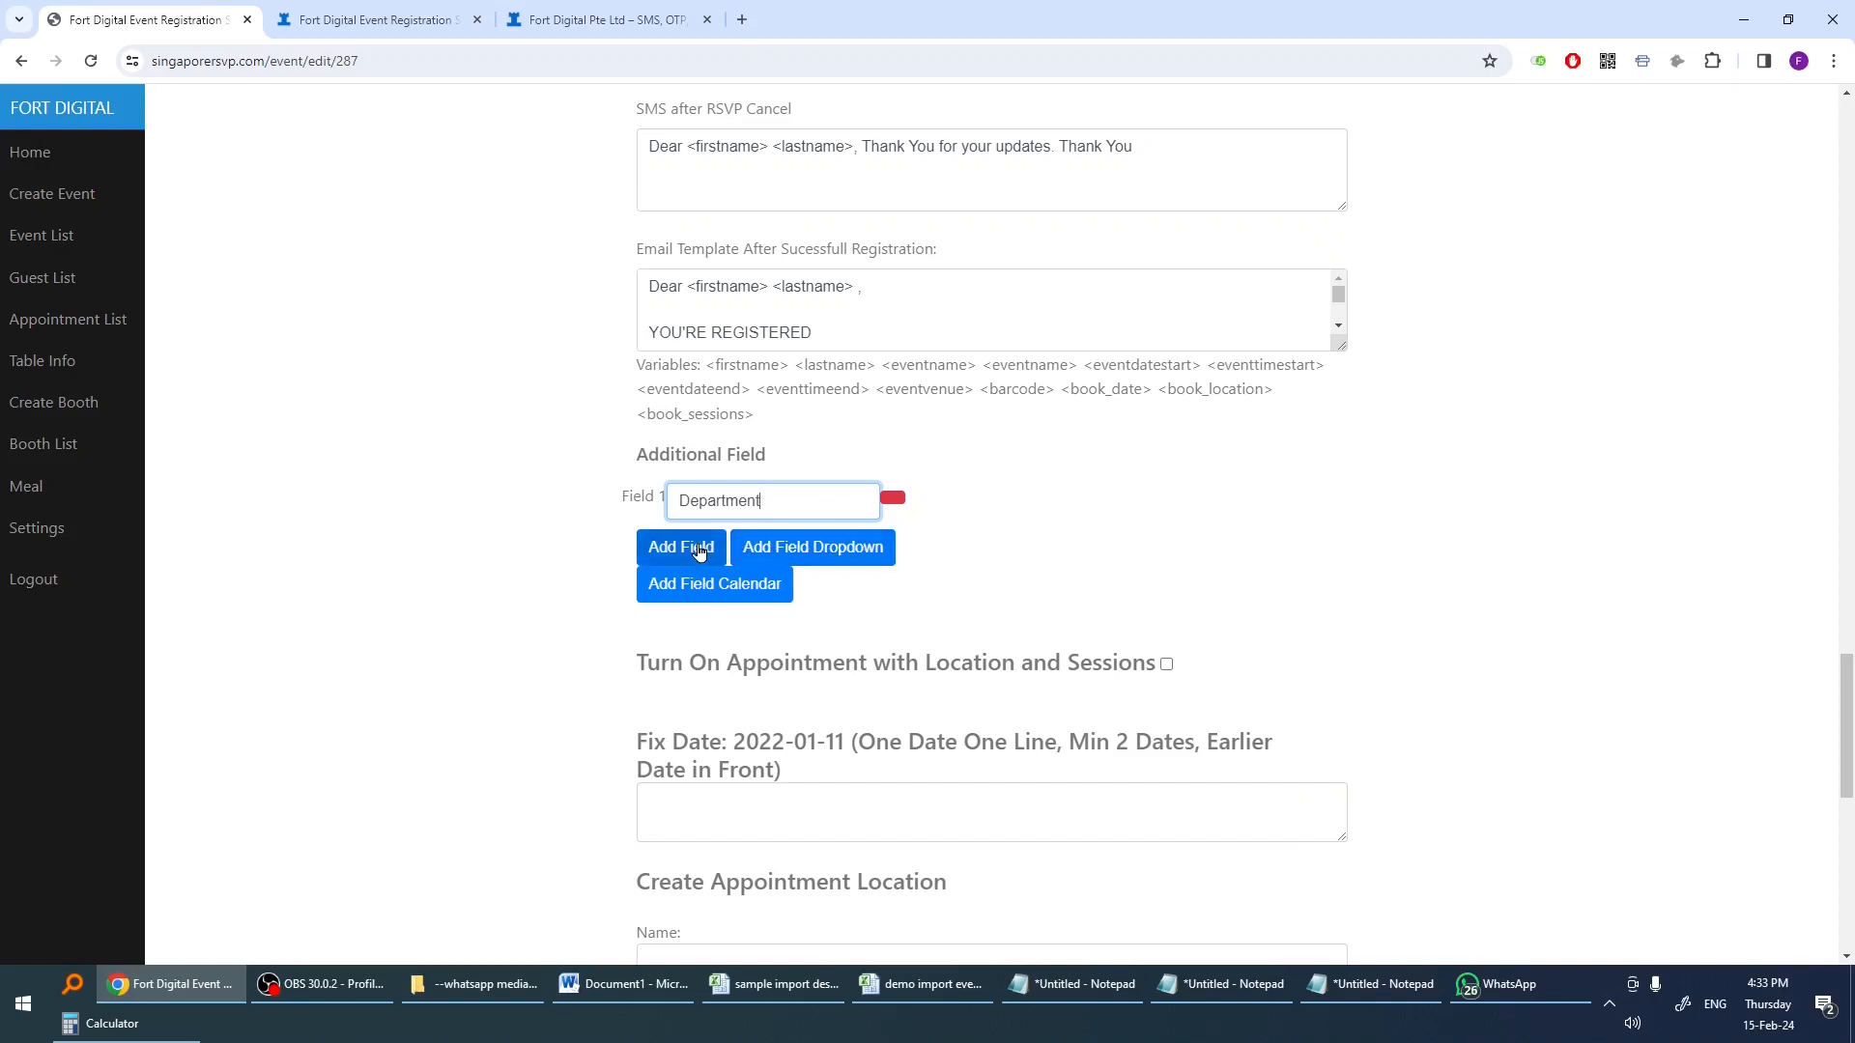
Add a Book Colour dropdown field with options Blue and Red.
left_click(814, 548)
left_click(783, 551)
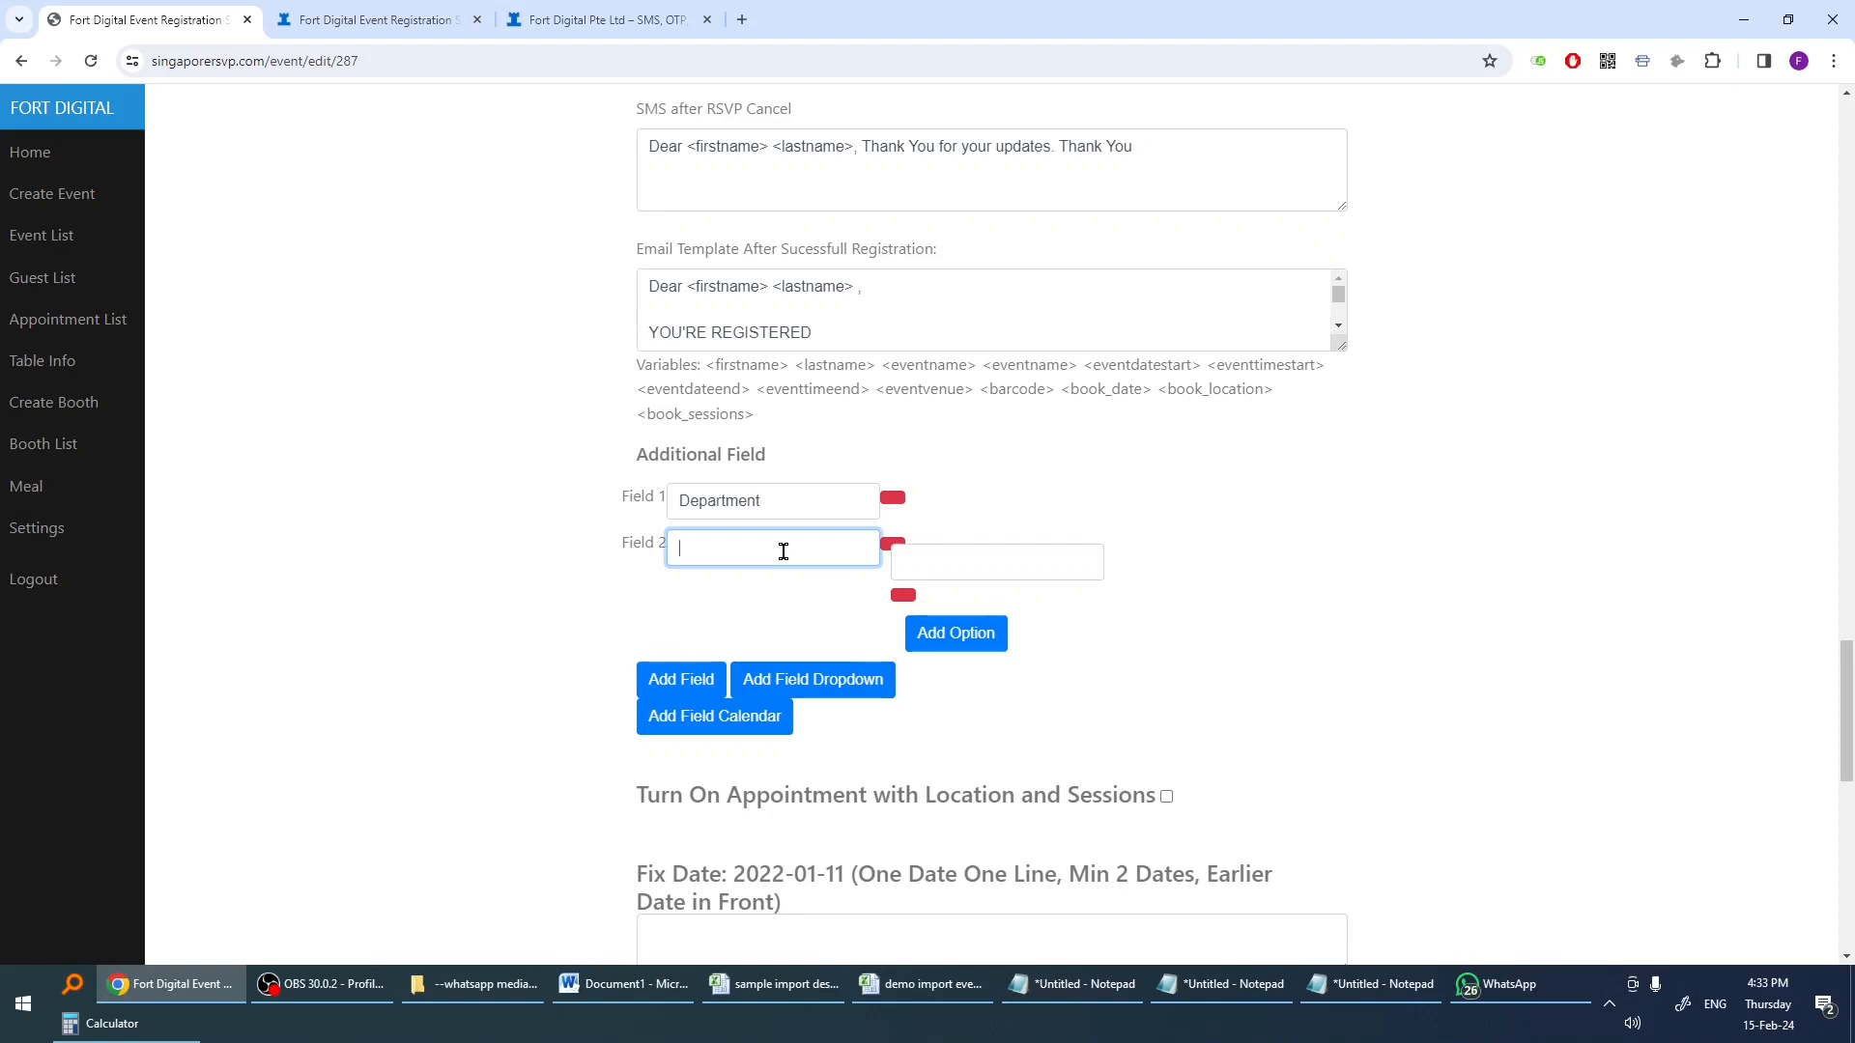
type("Book Co")
left_click(989, 561)
key("BackSpace")
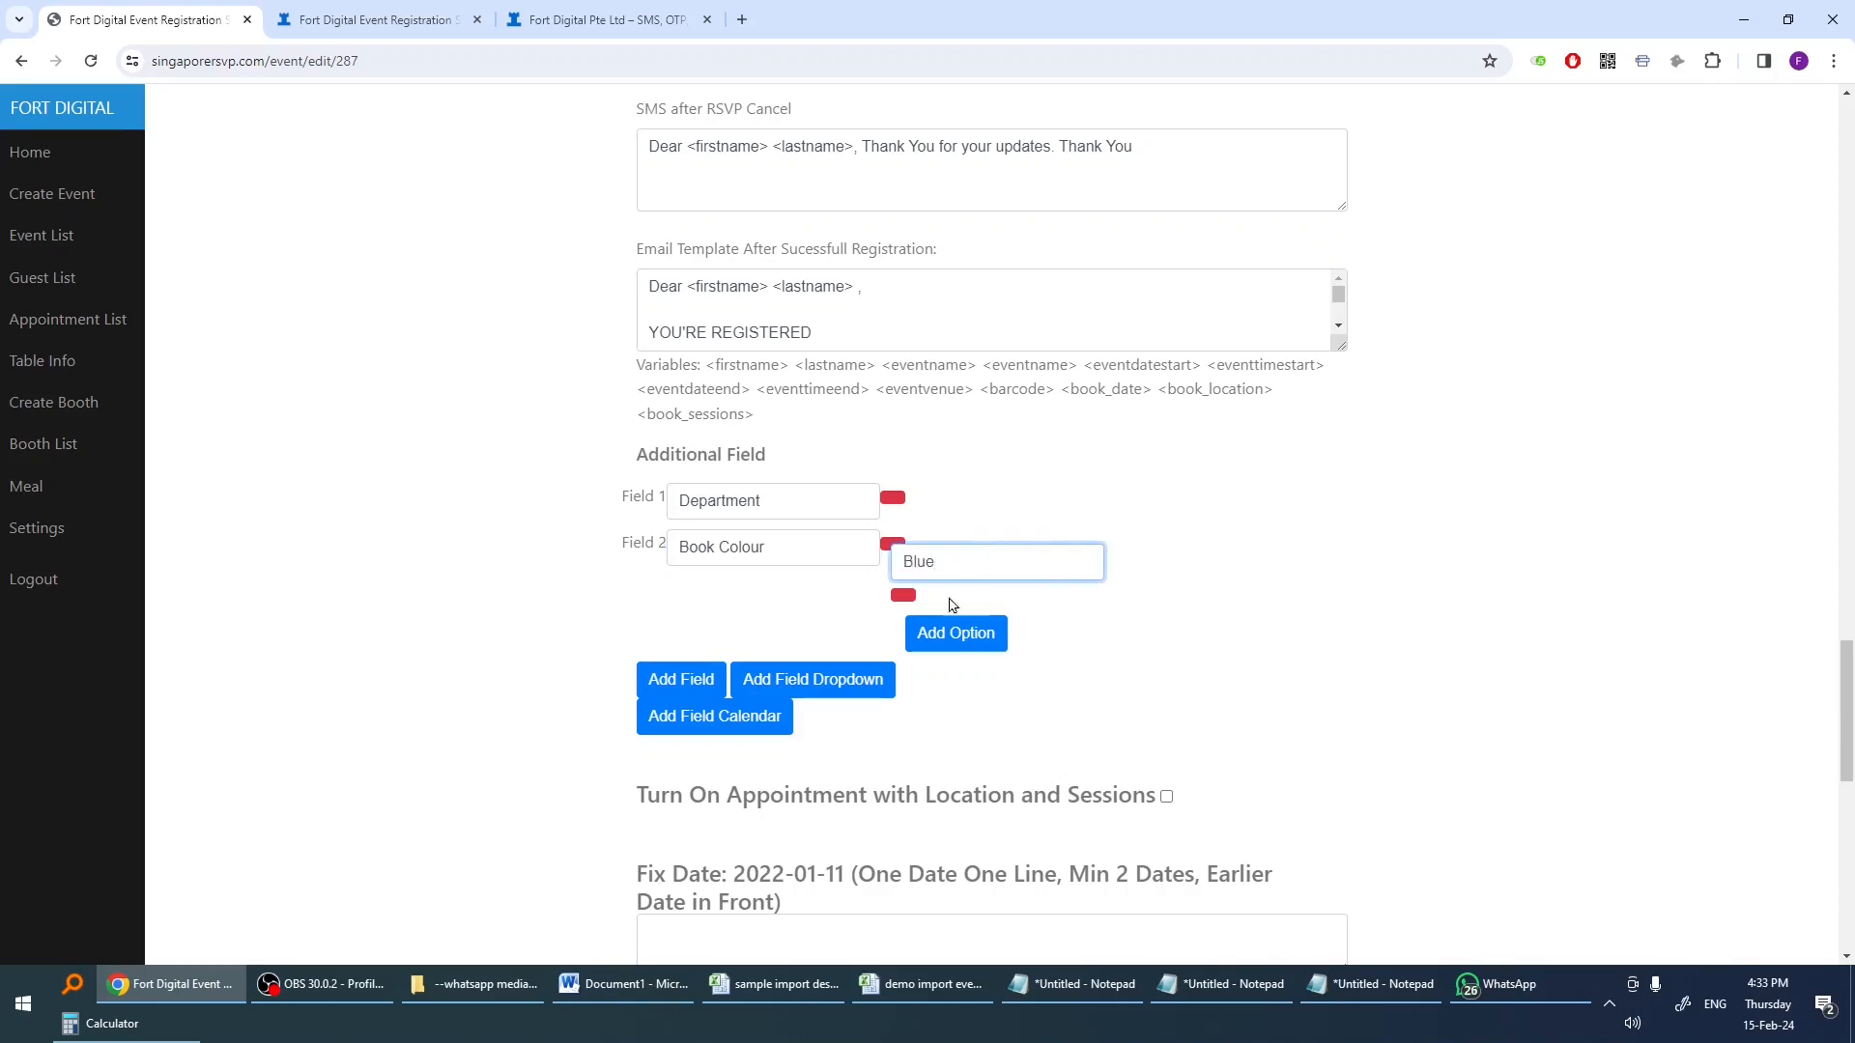
left_click(955, 633)
left_click(942, 629)
type("Red")
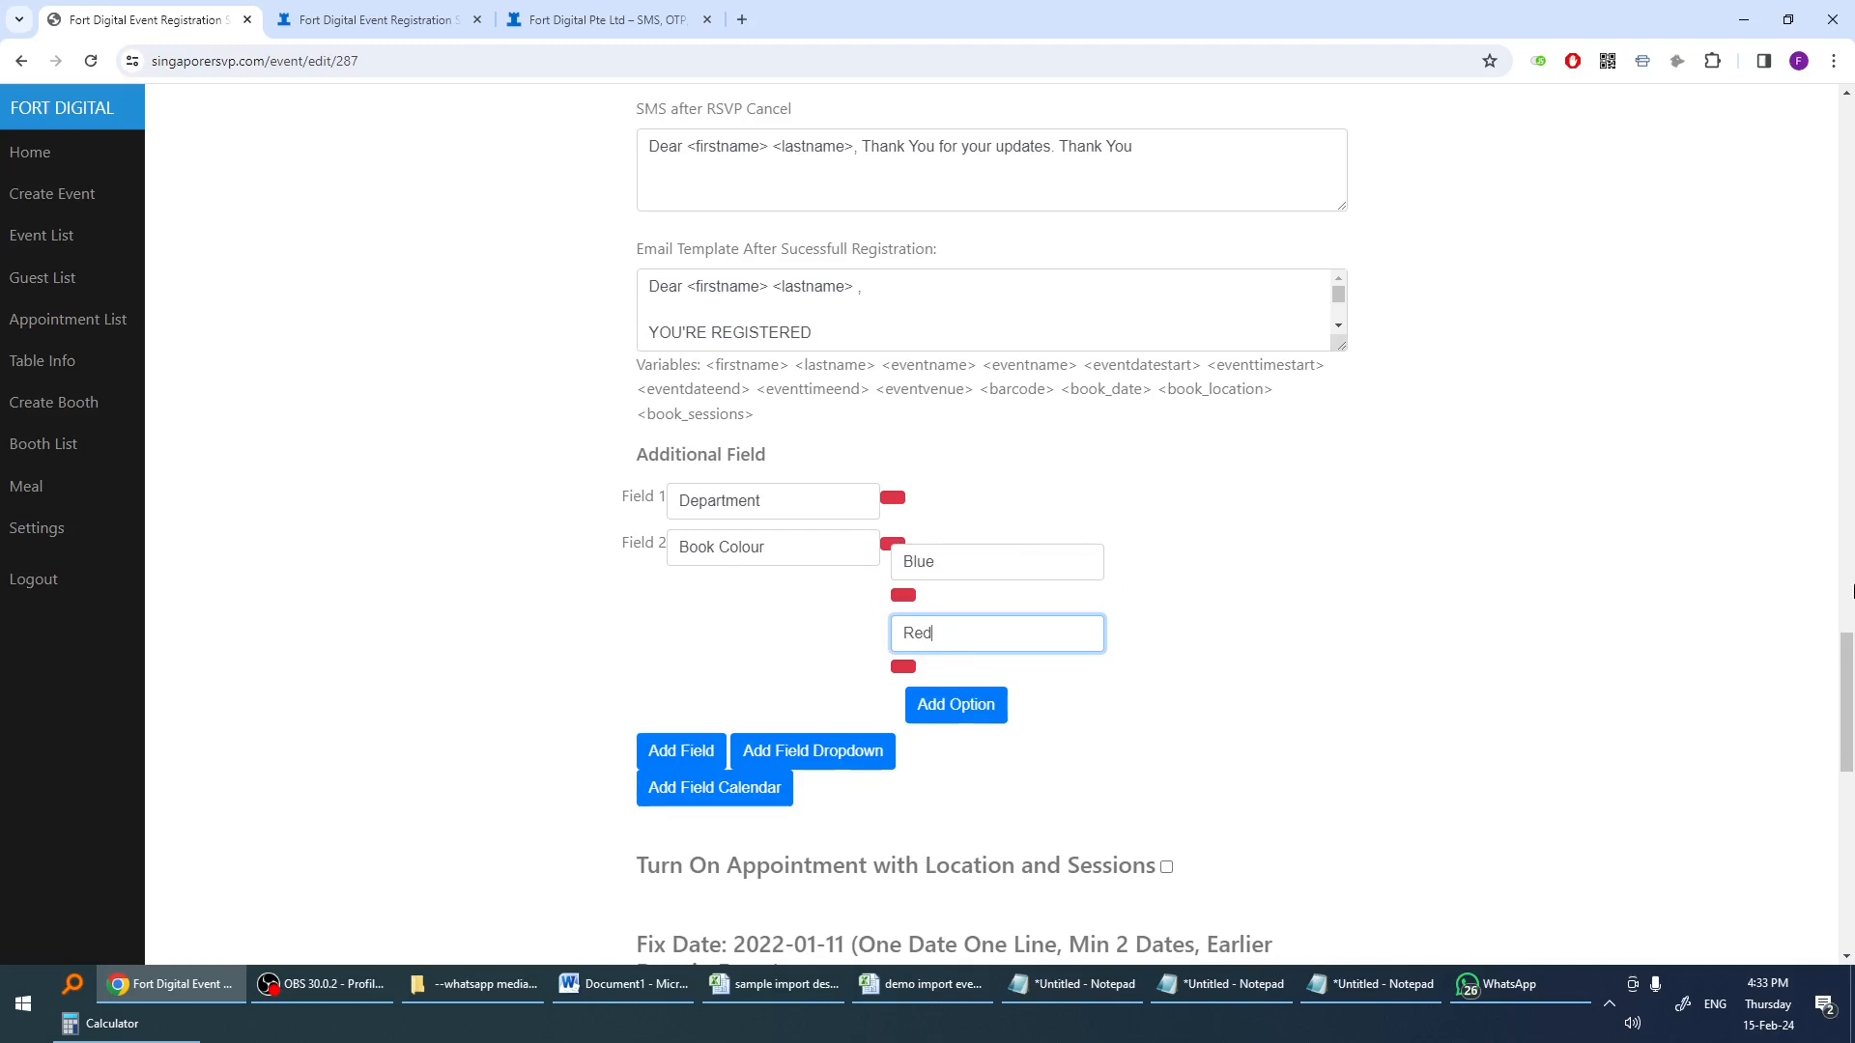
Submit the updated event settings and dismiss the Event Updated alert.
scroll(1852, 592, "down", 15)
left_click(1314, 911)
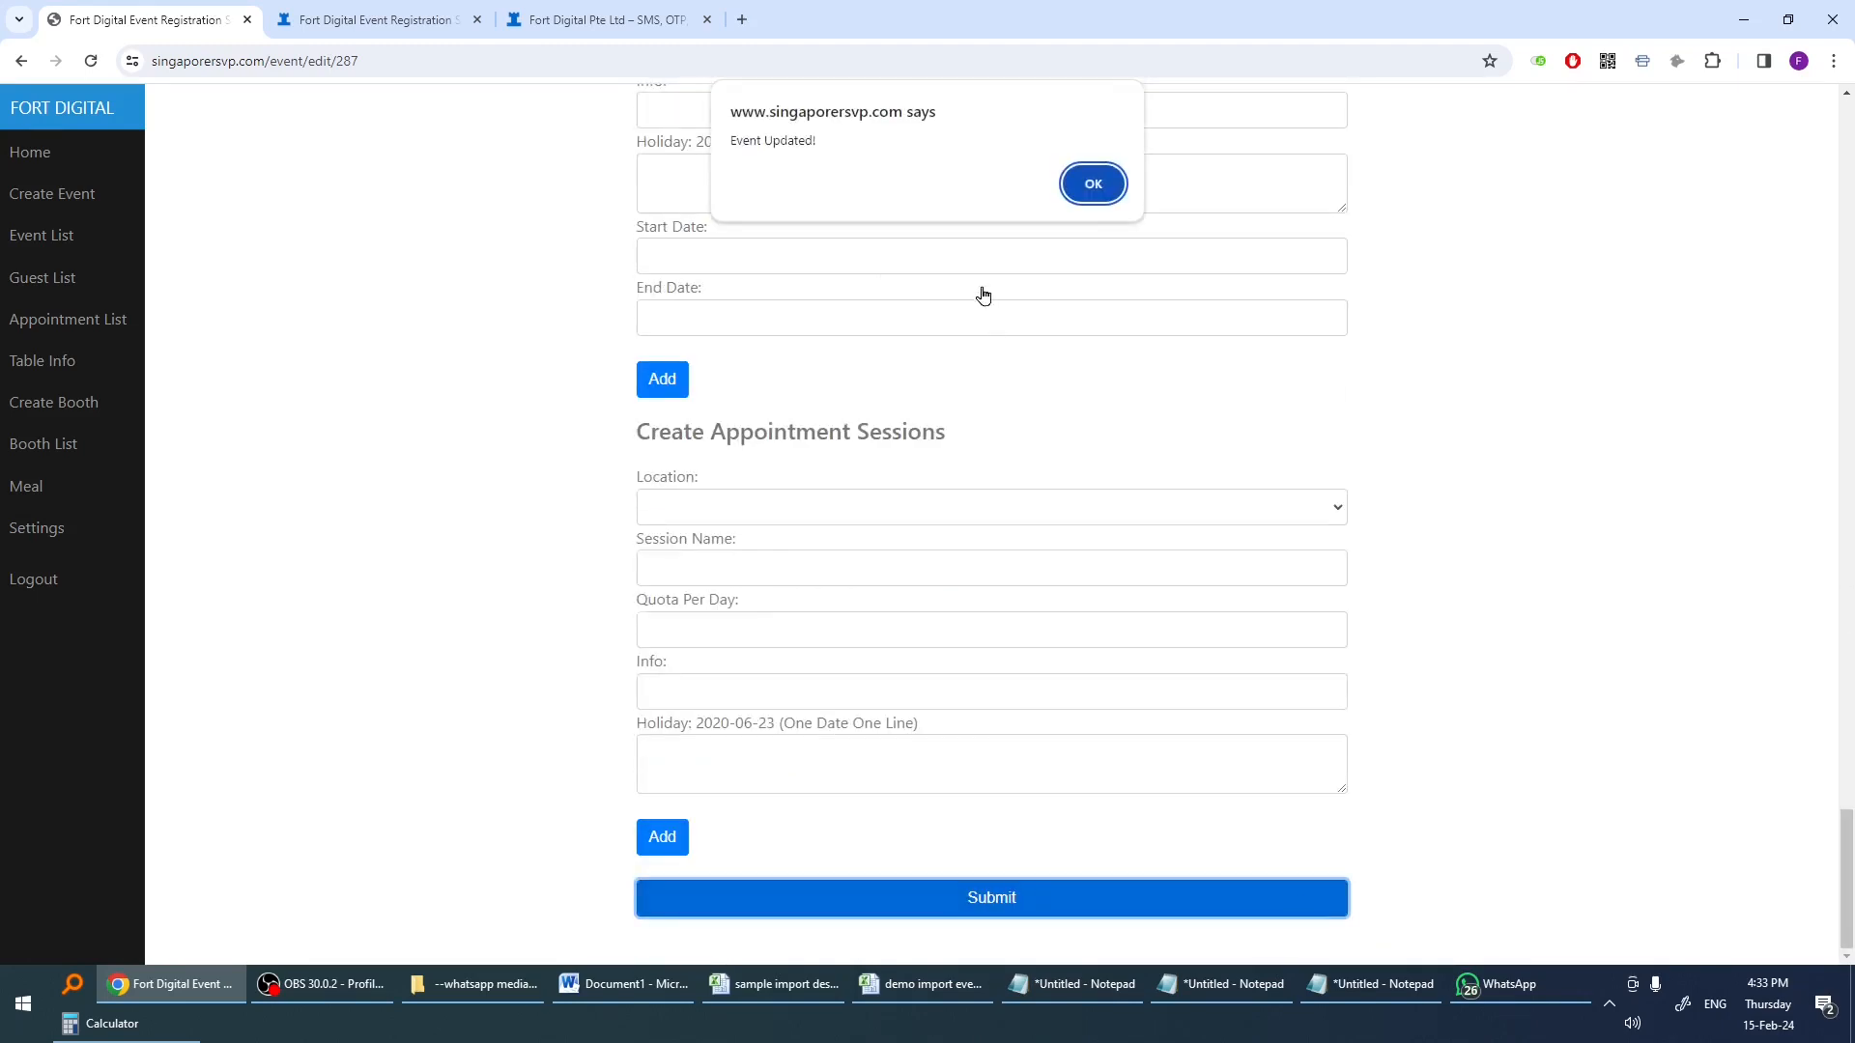
left_click(1088, 191)
Reload the registration form and check the new Department field and Book Colour dropdown.
left_click(334, 15)
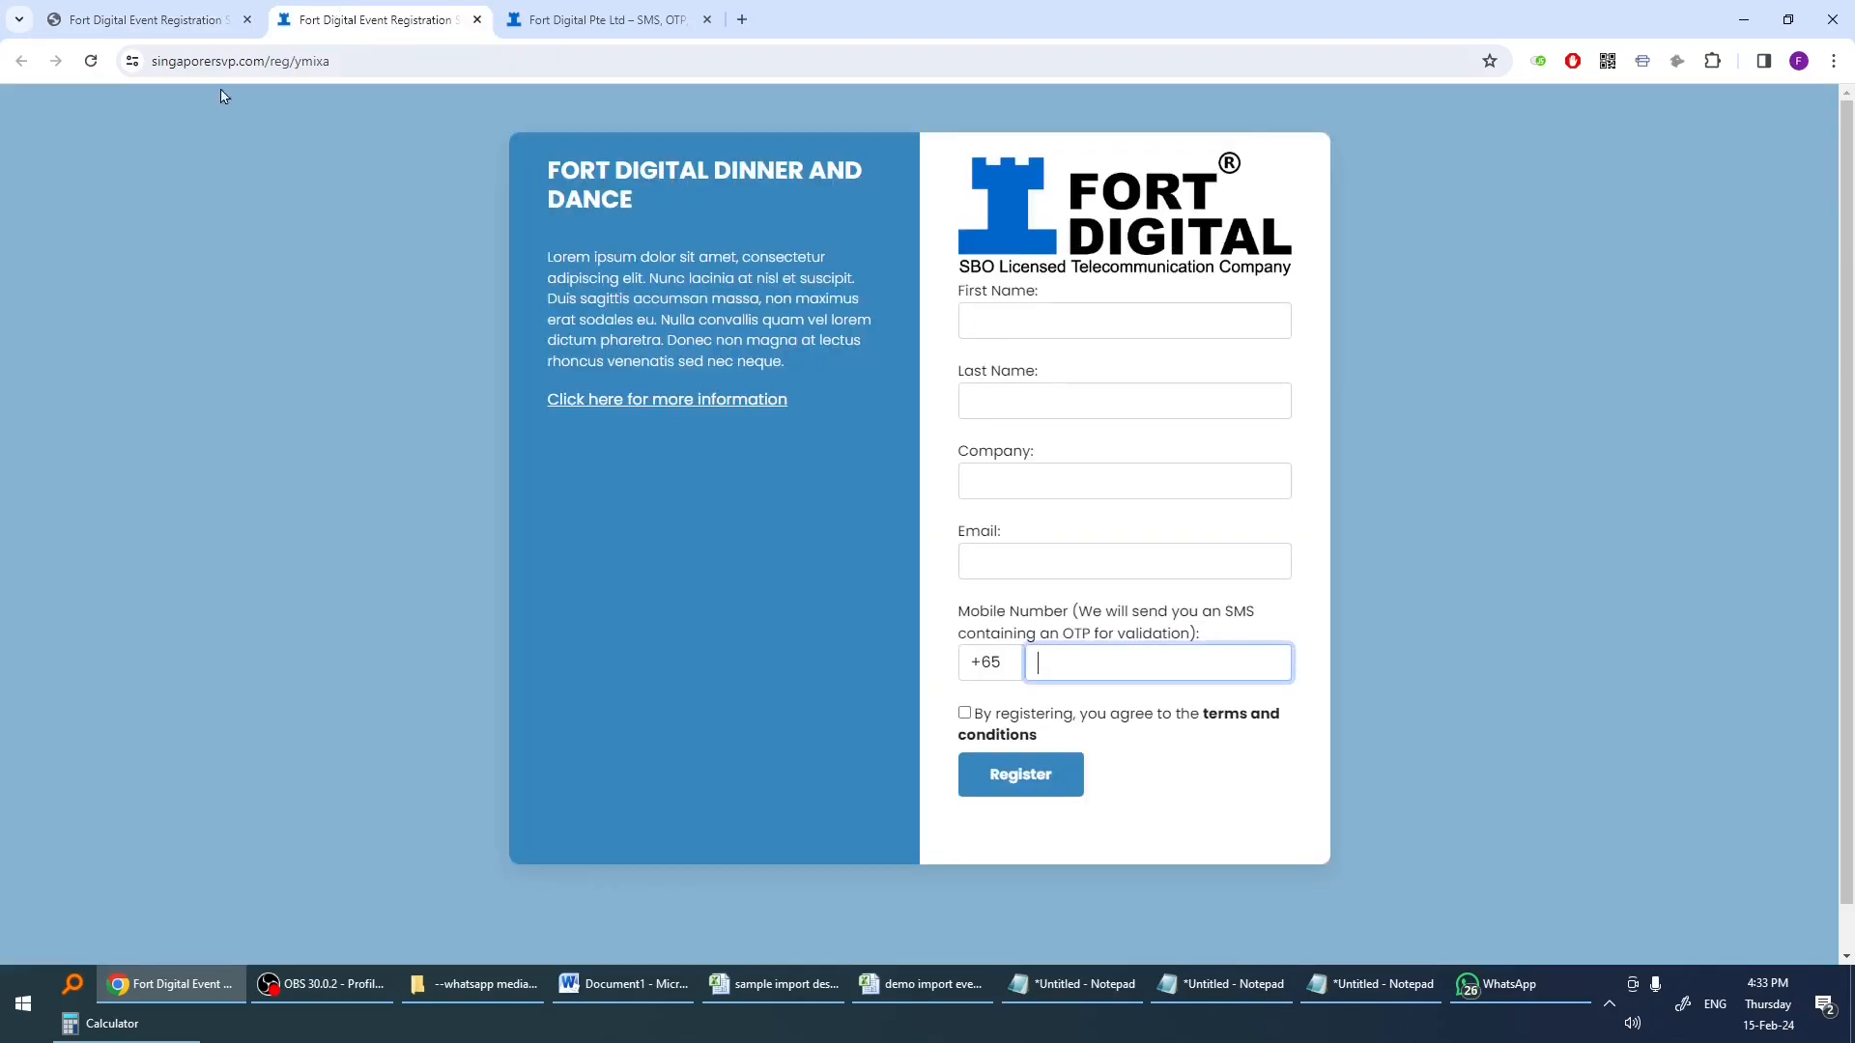
left_click(90, 60)
scroll(858, 512, "down", 2)
left_click(1015, 626)
left_click(1005, 715)
left_click(812, 665)
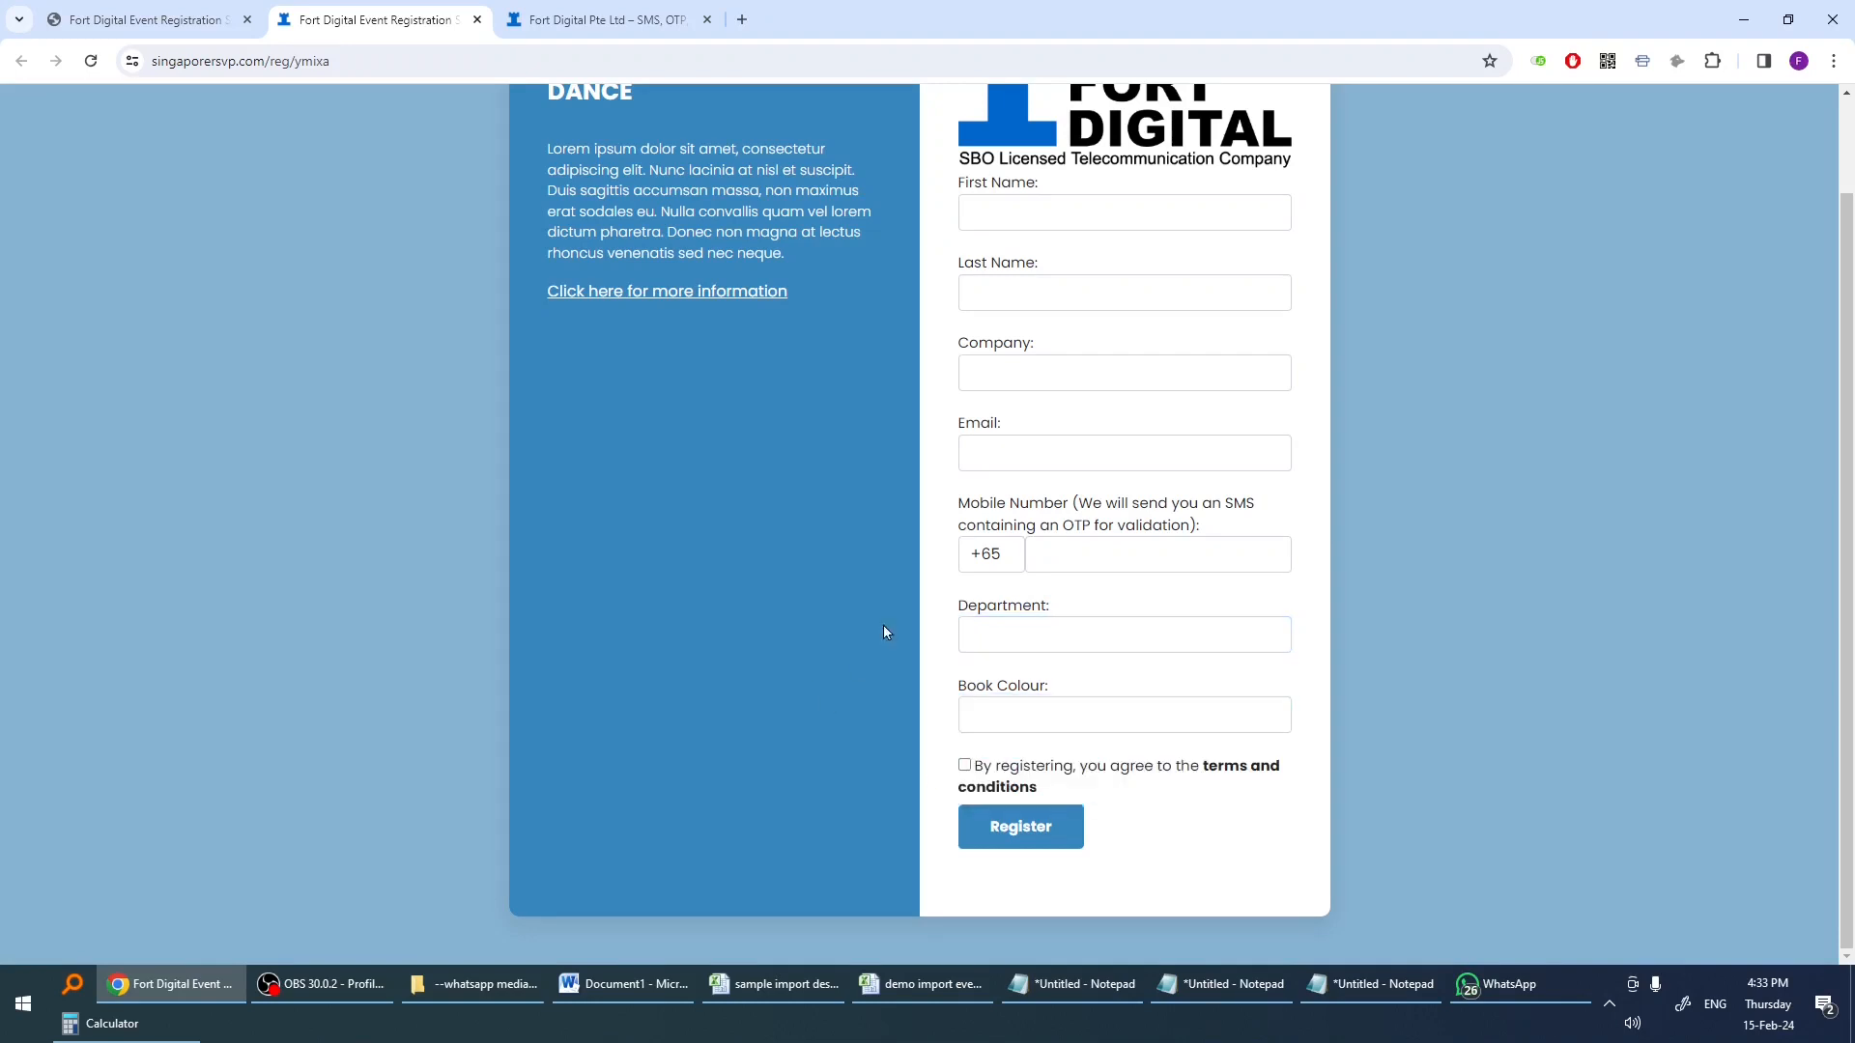
scroll(884, 633, "up", 2)
Compare the event settings tab with the registration form, then start at the First Name field.
left_click(198, 18)
left_click(419, 10)
scroll(1192, 362, "down", 2)
left_click(210, 17)
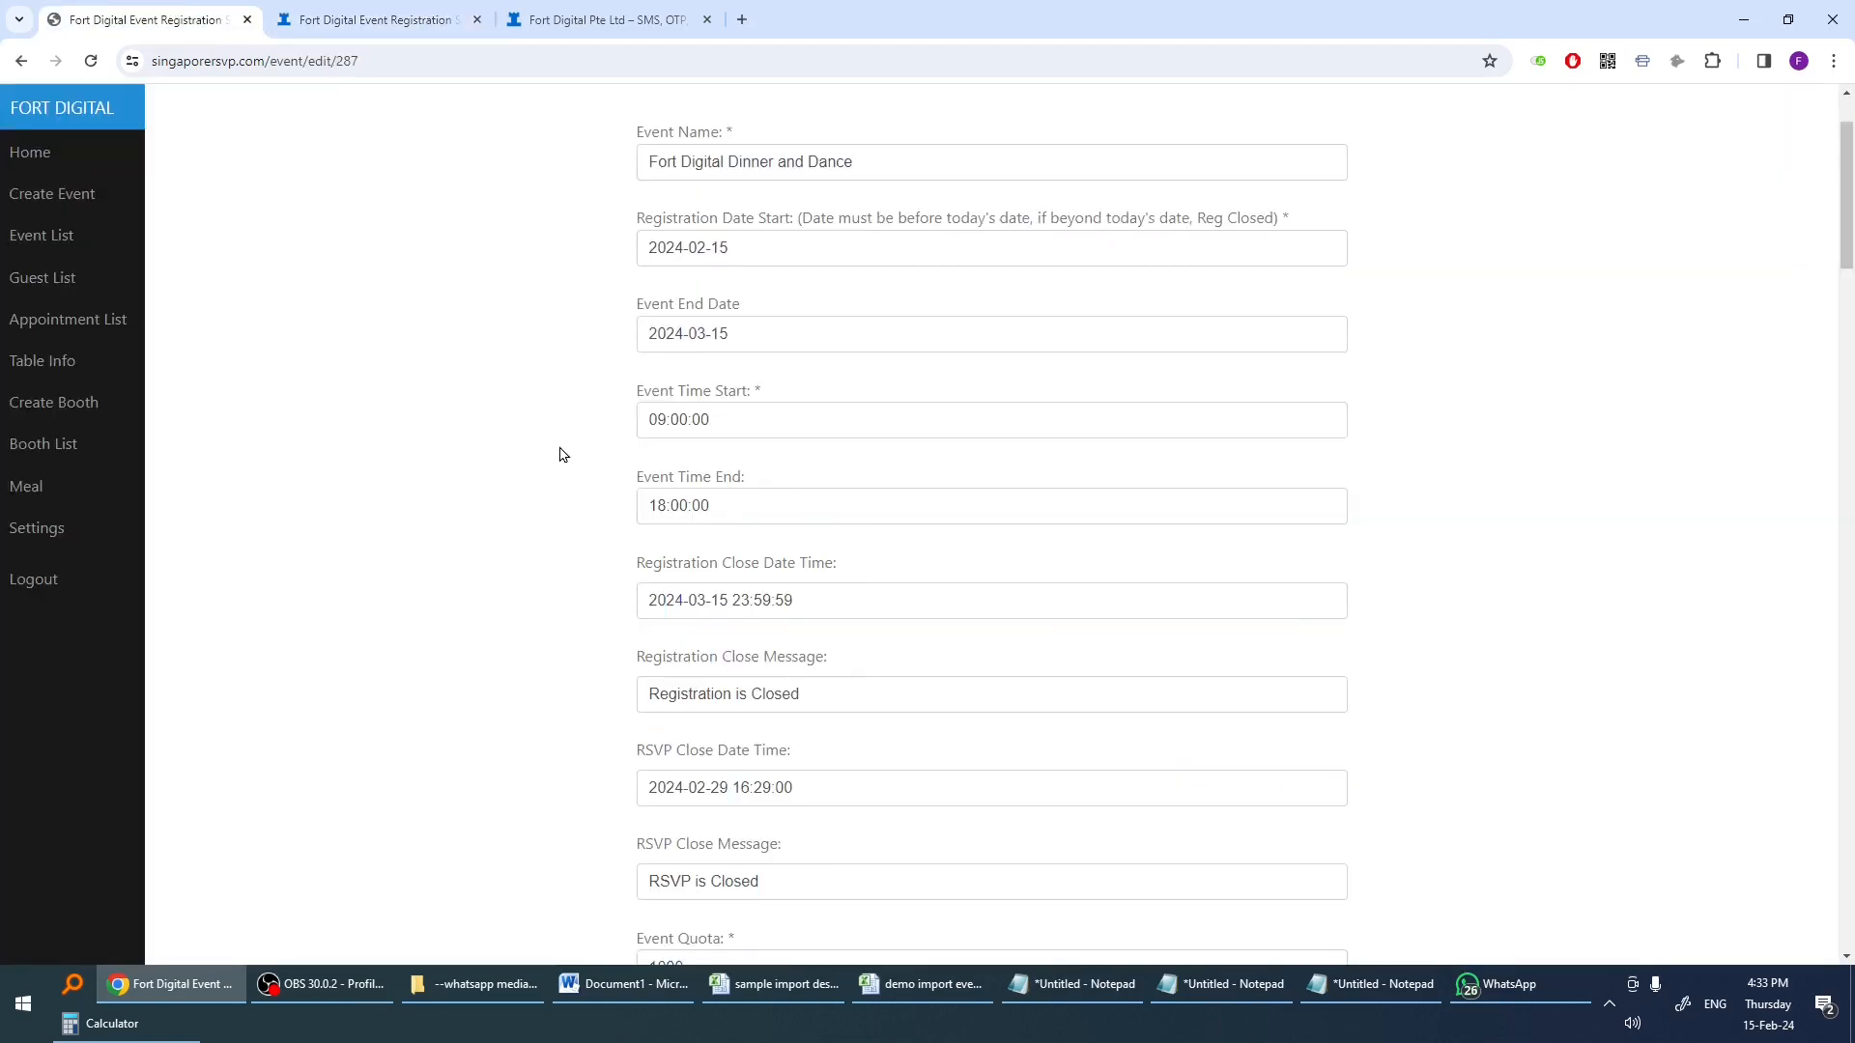
scroll(584, 451, "down", 10)
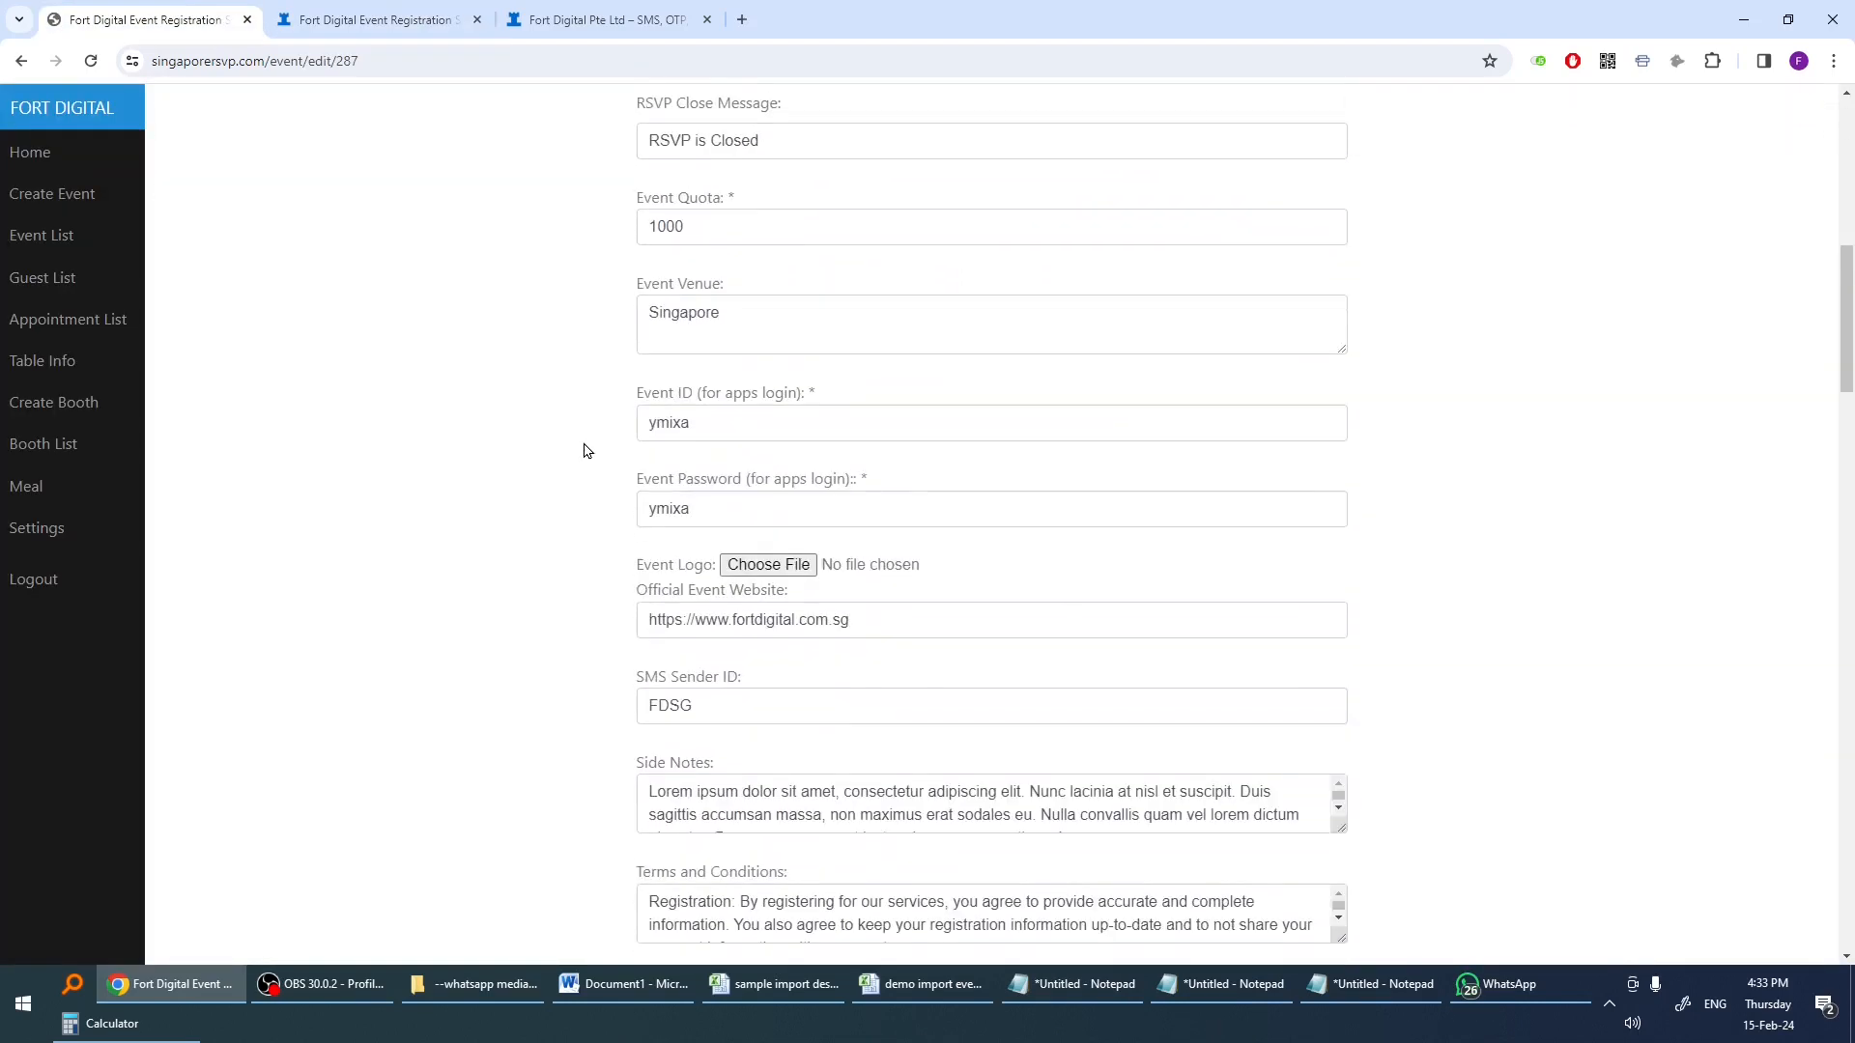
left_click(307, 11)
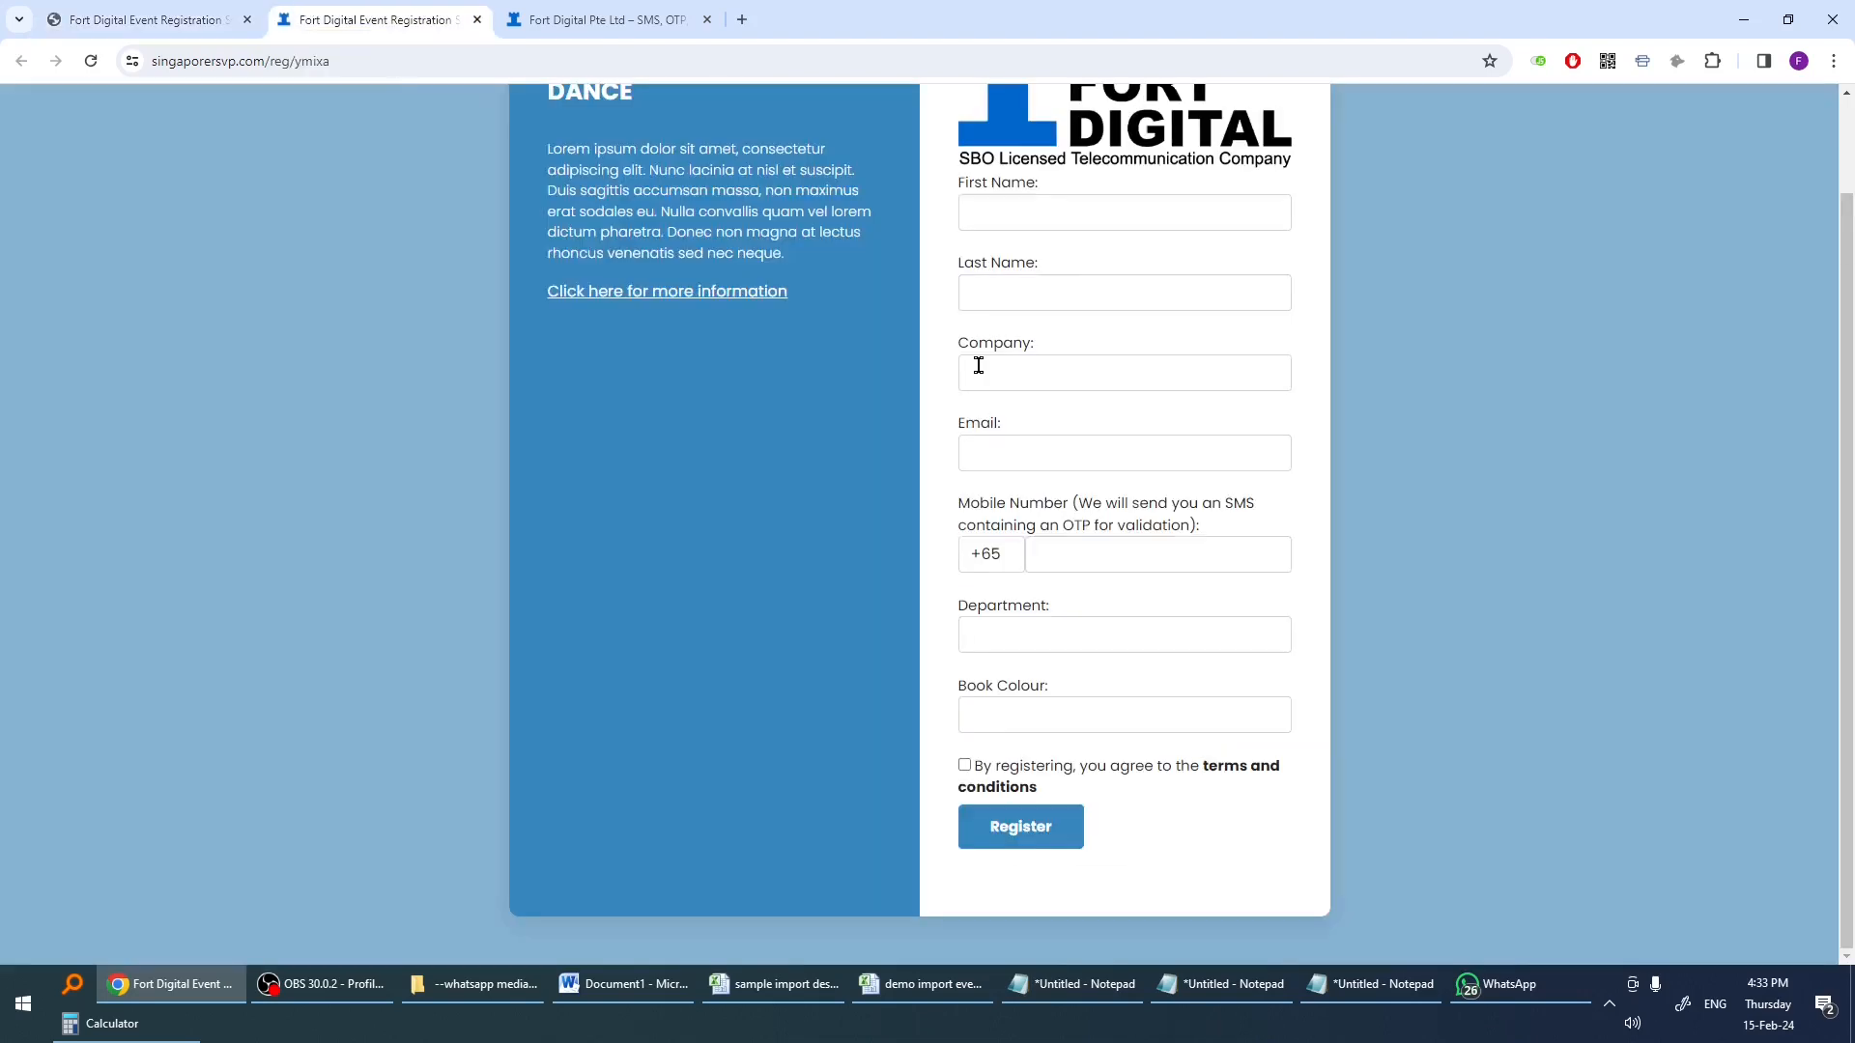
scroll(979, 365, "up", 1)
left_click(1033, 326)
Enter the guest's name, company Fort Digital, e-mail address and mobile number.
type("Mike")
key("Tab")
key("Tab")
type("Fort Digital")
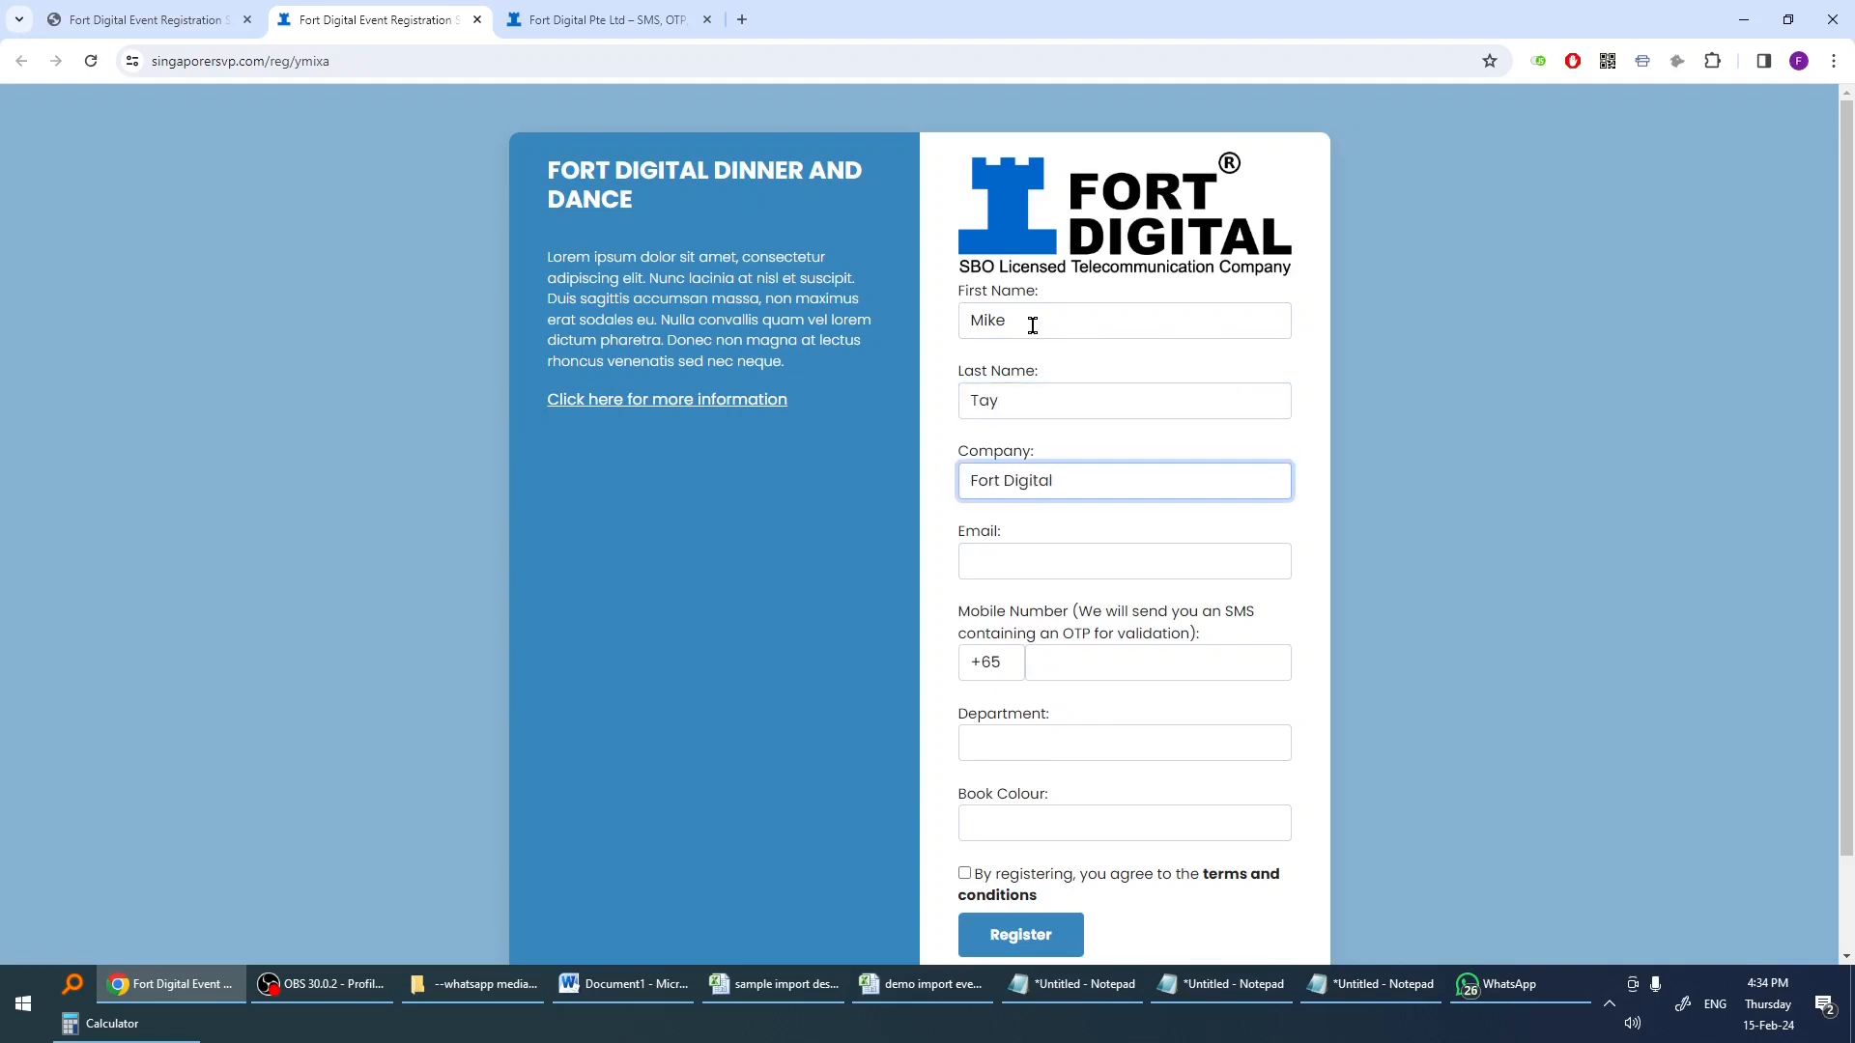
key("Tab")
type("teddy")
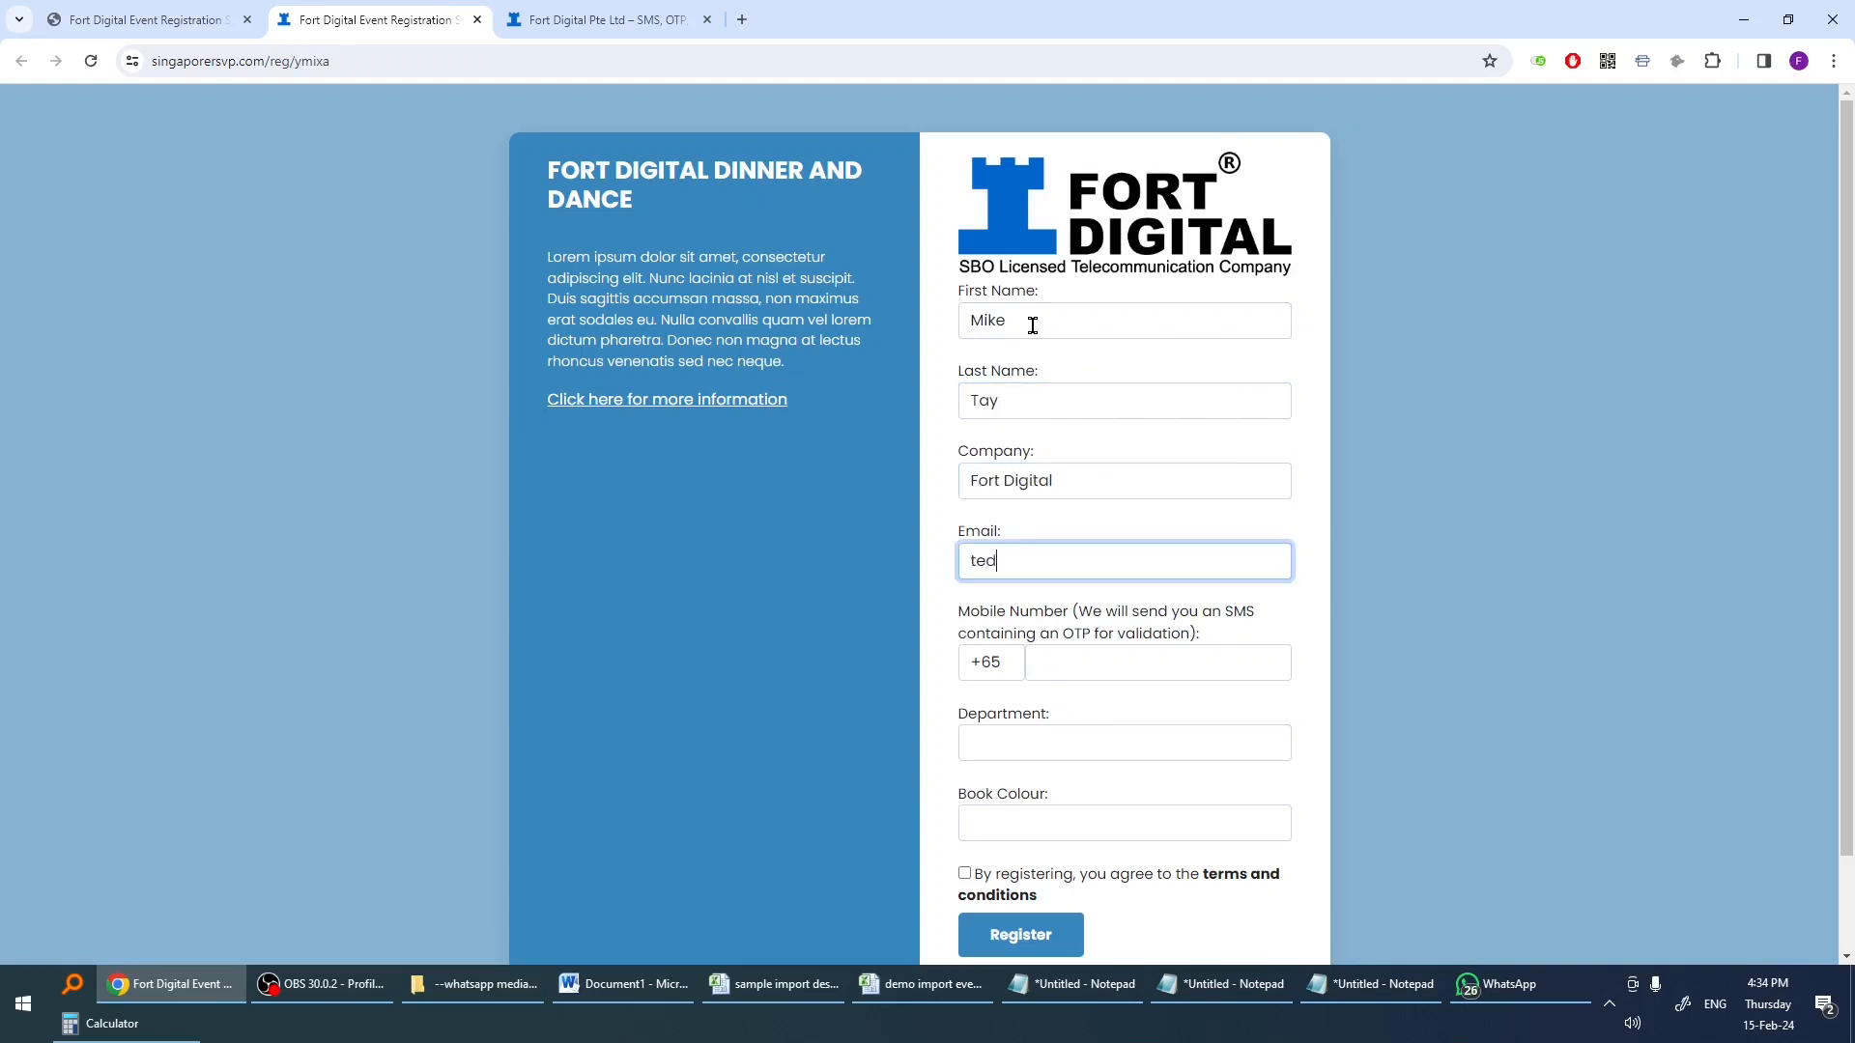
key("BackSpace")
key("BackSpace")
key("BackSpace")
left_click(1156, 661)
scroll(1113, 637, "down", 1)
type("93365")
Choose Blue as Book Colour, review and accept the terms, and submit the registration.
left_click(1100, 641)
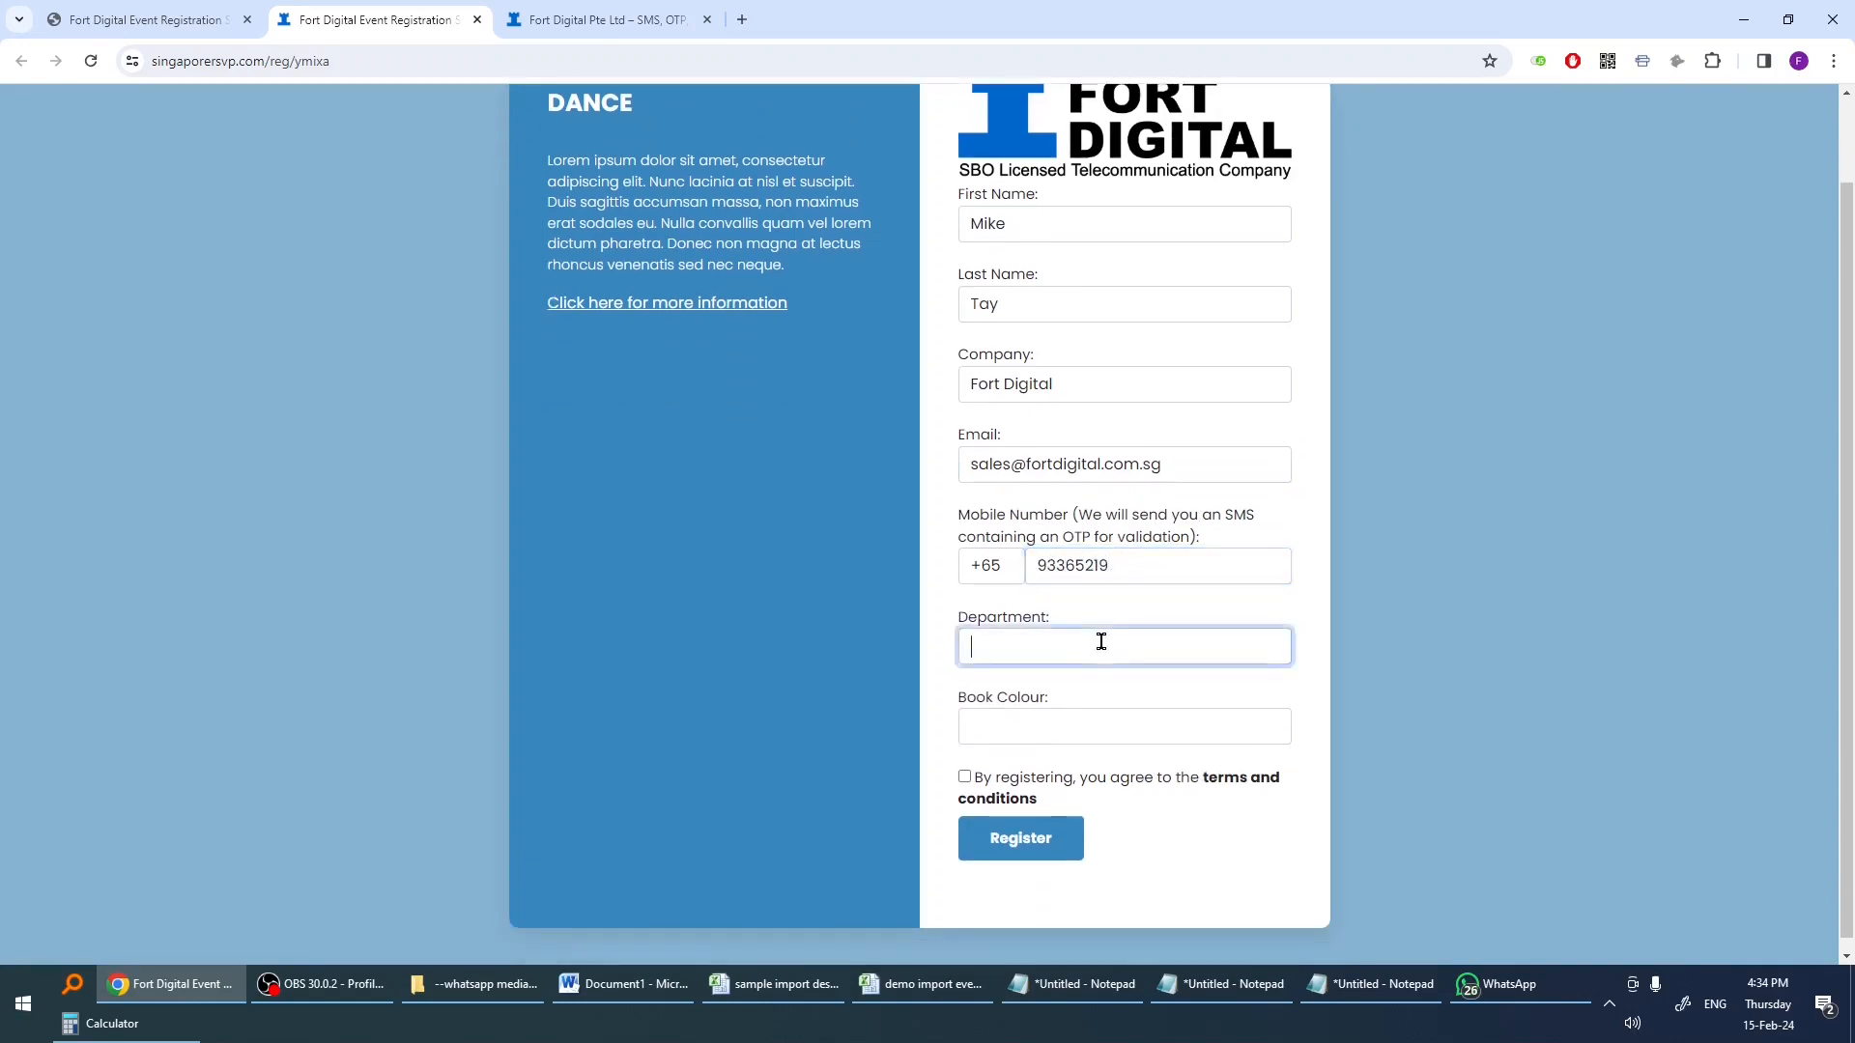
left_click(1061, 728)
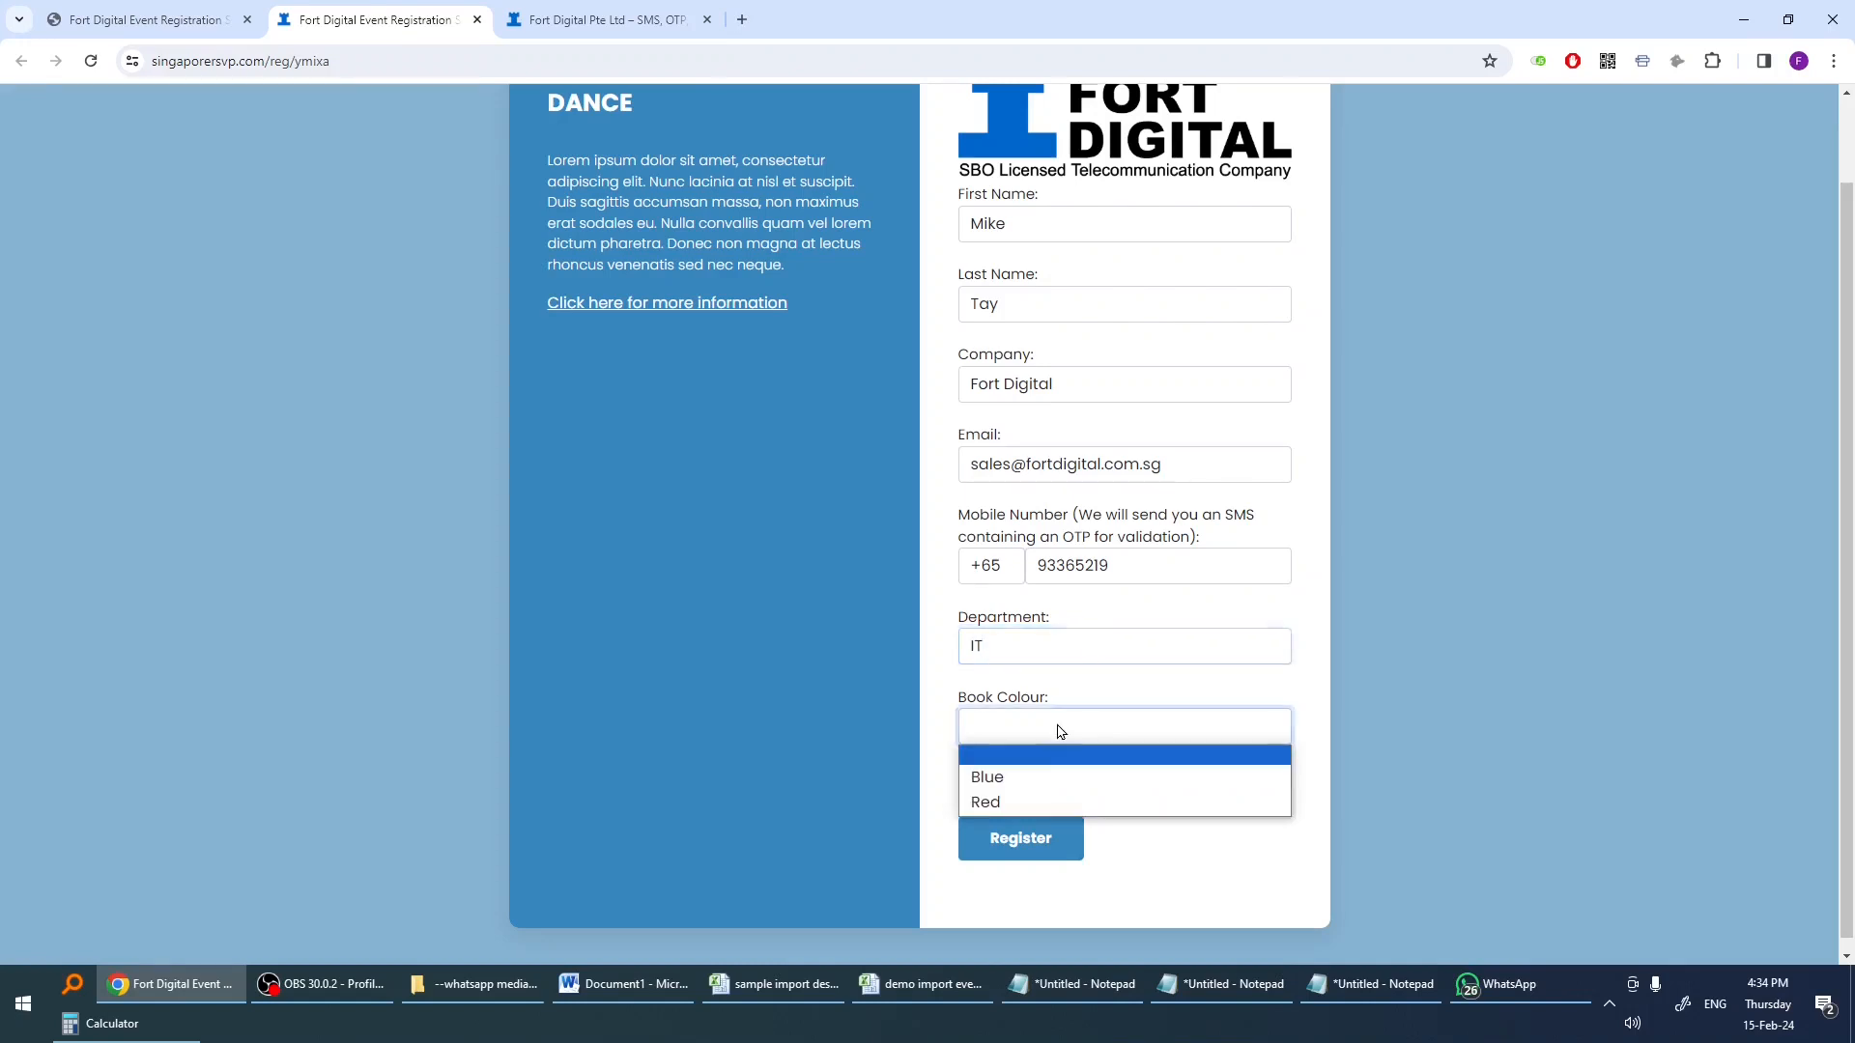
left_click(1036, 773)
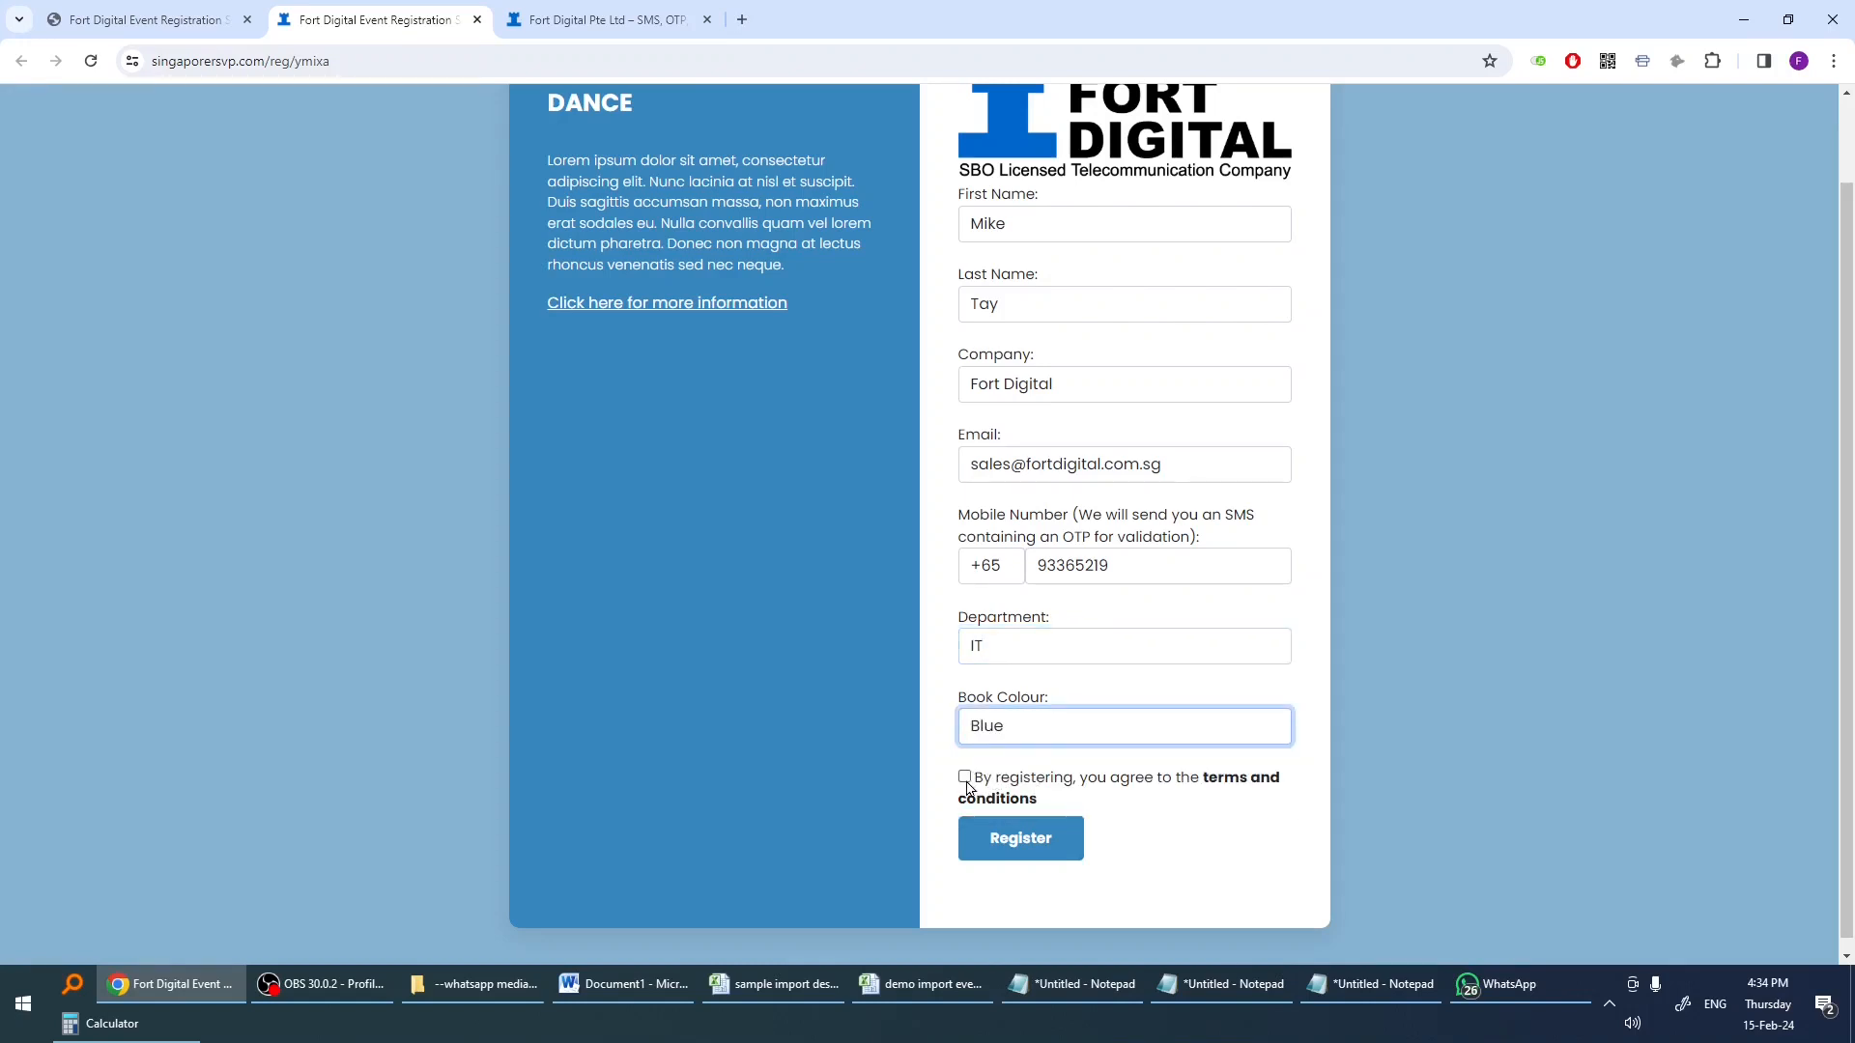
left_click(1214, 783)
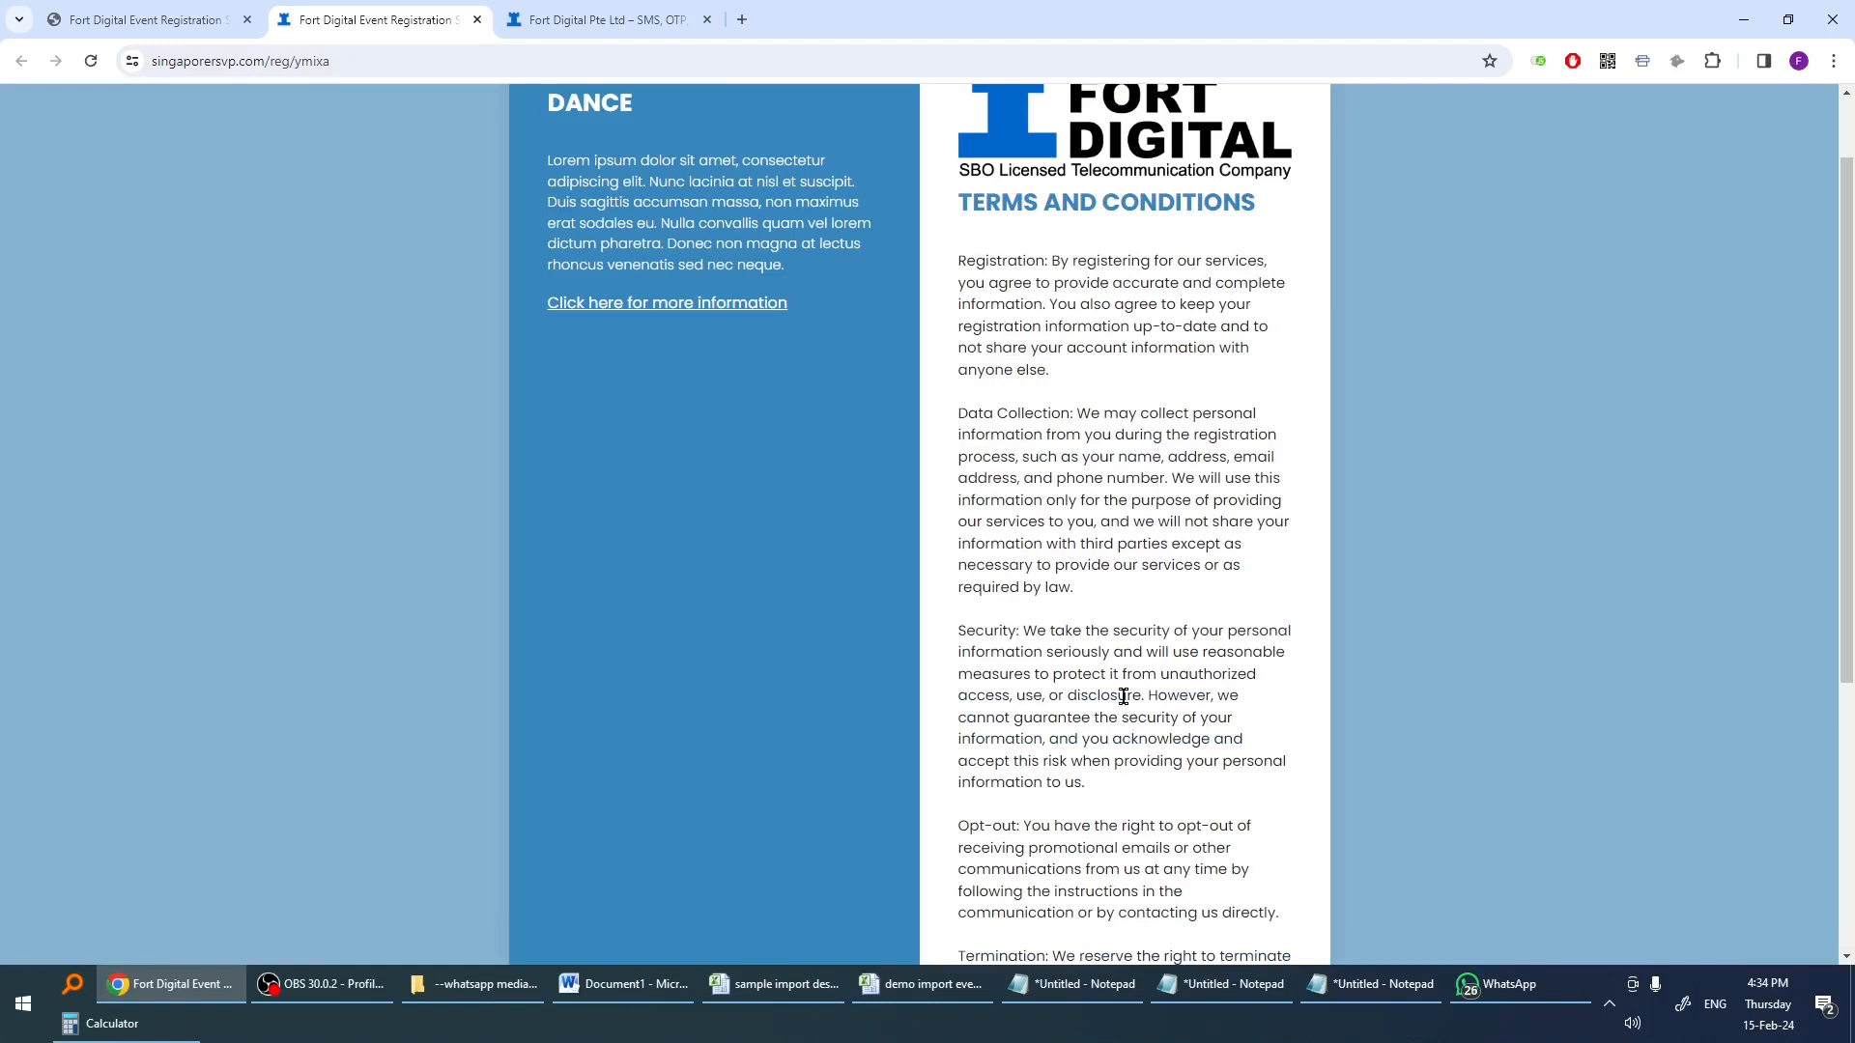
scroll(1089, 633, "down", 5)
scroll(1134, 292, "up", 5)
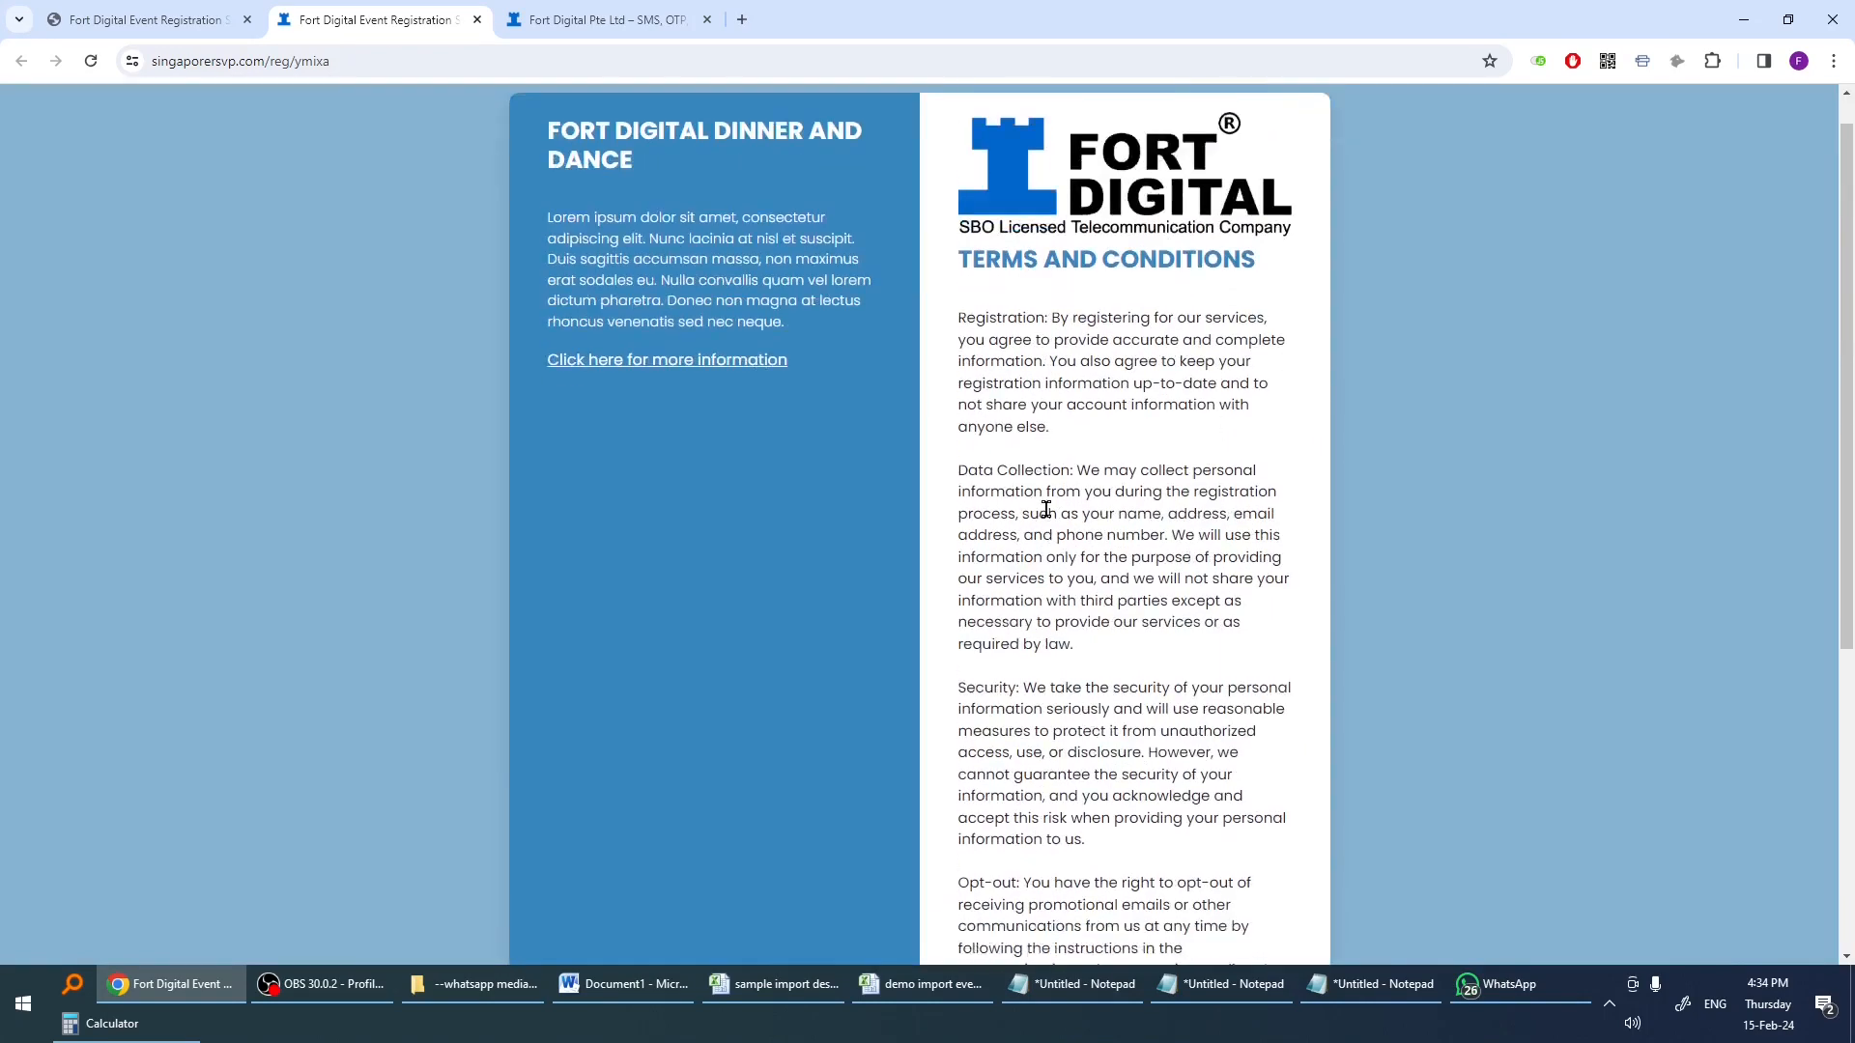
scroll(1034, 393, "down", 5)
left_click(1038, 827)
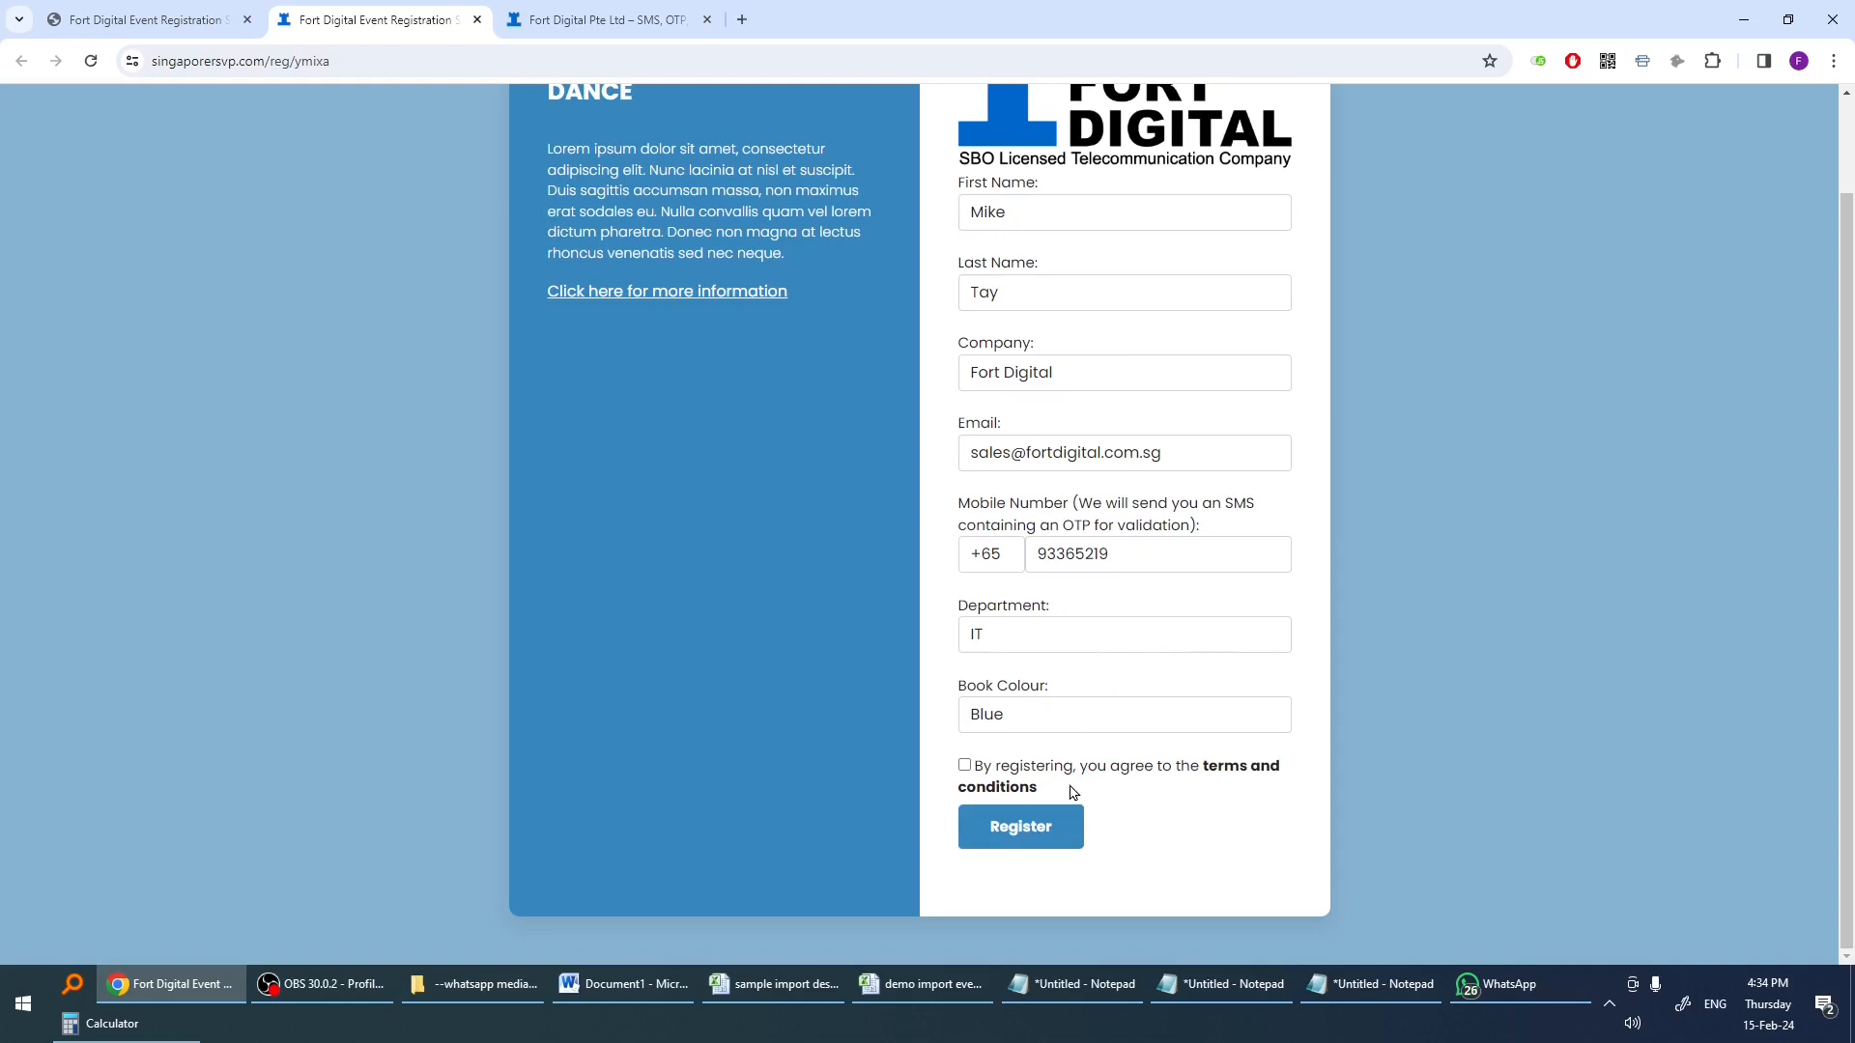
left_click(964, 767)
left_click(1002, 849)
left_click(1005, 233)
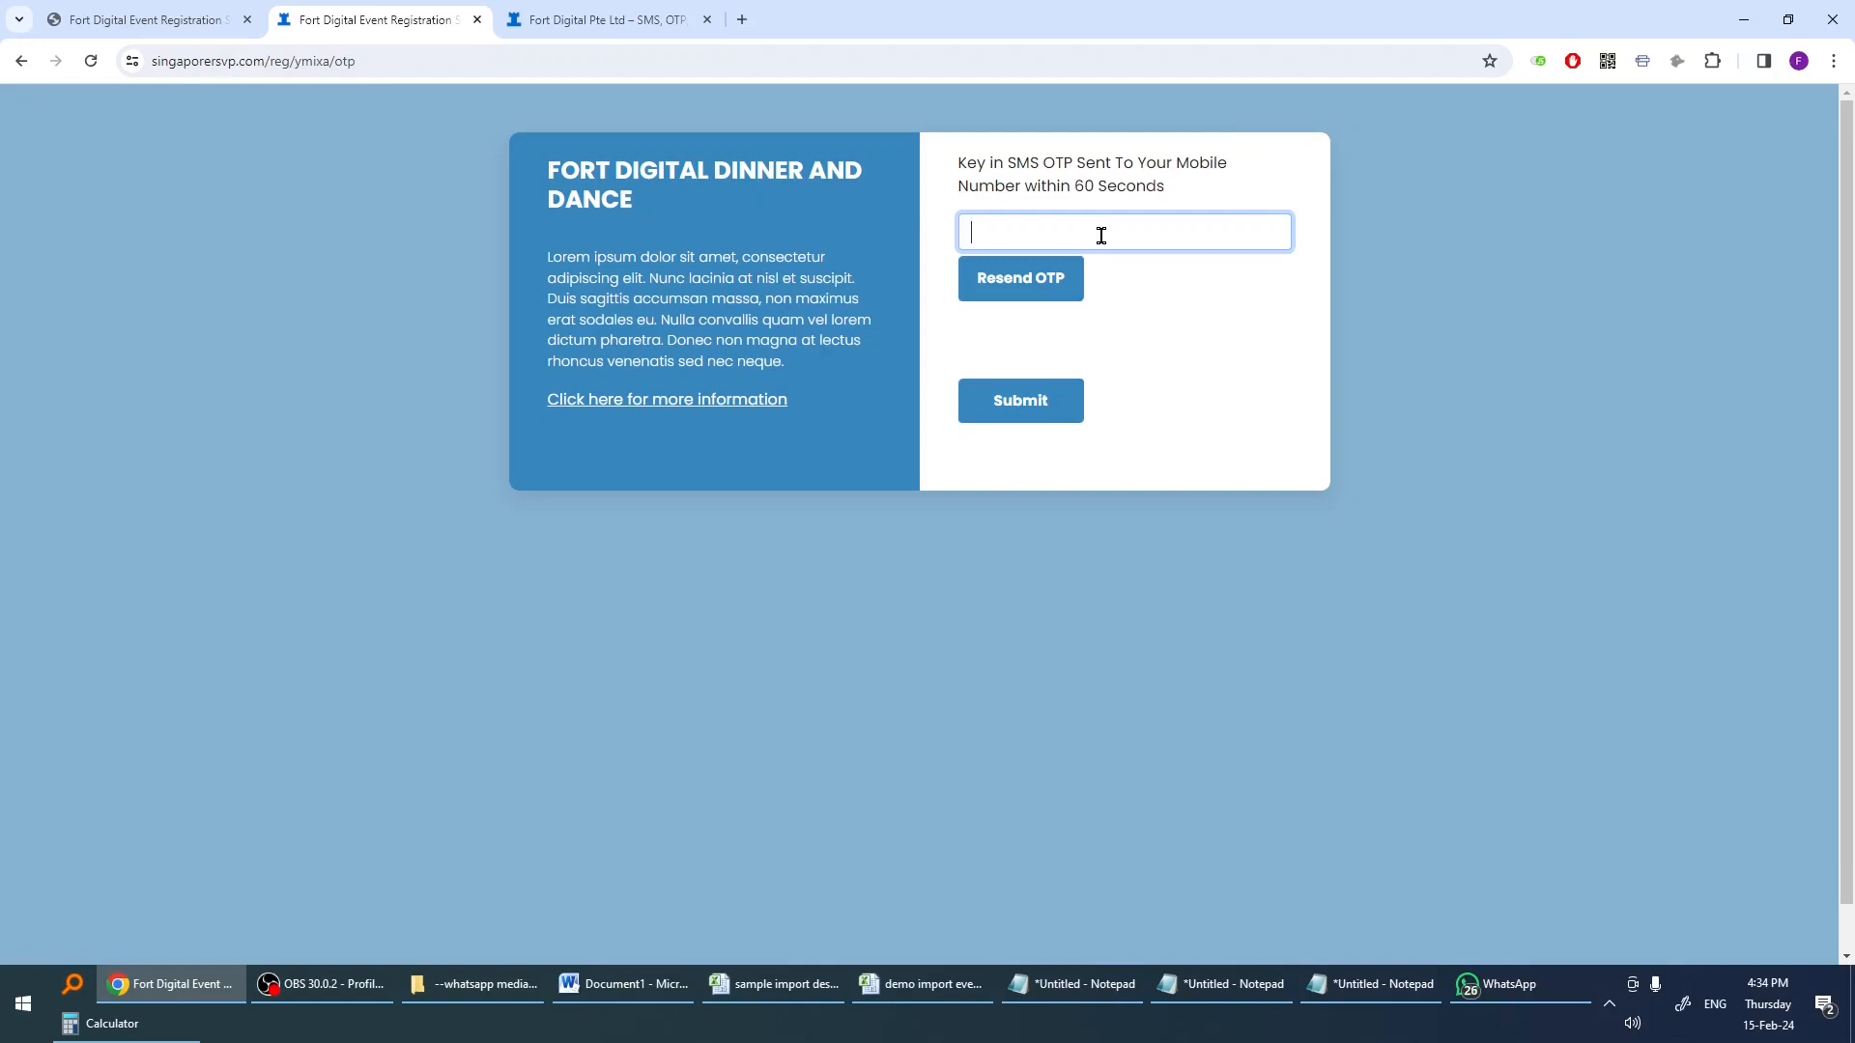
Enter the SMS verification code and submit it to reach the barcode confirmation page.
left_click(1012, 412)
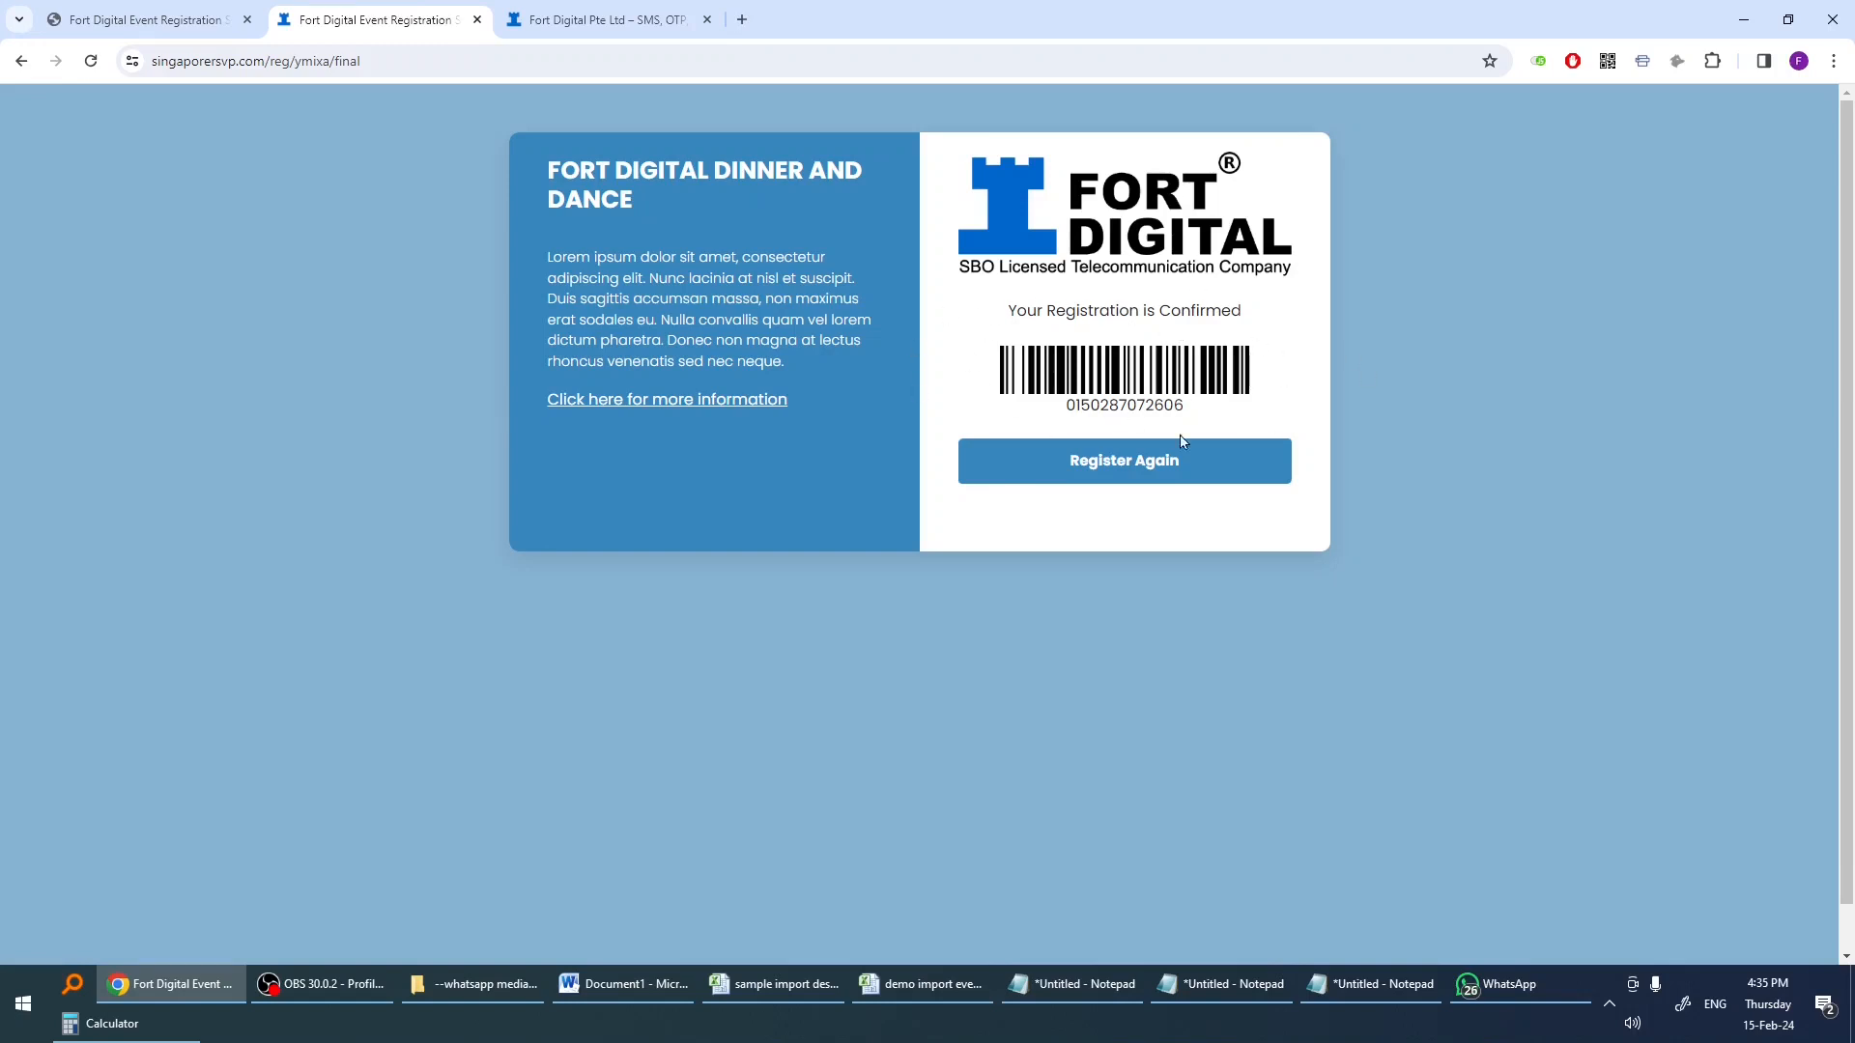
left_click(135, 20)
scroll(1188, 563, "down", 10)
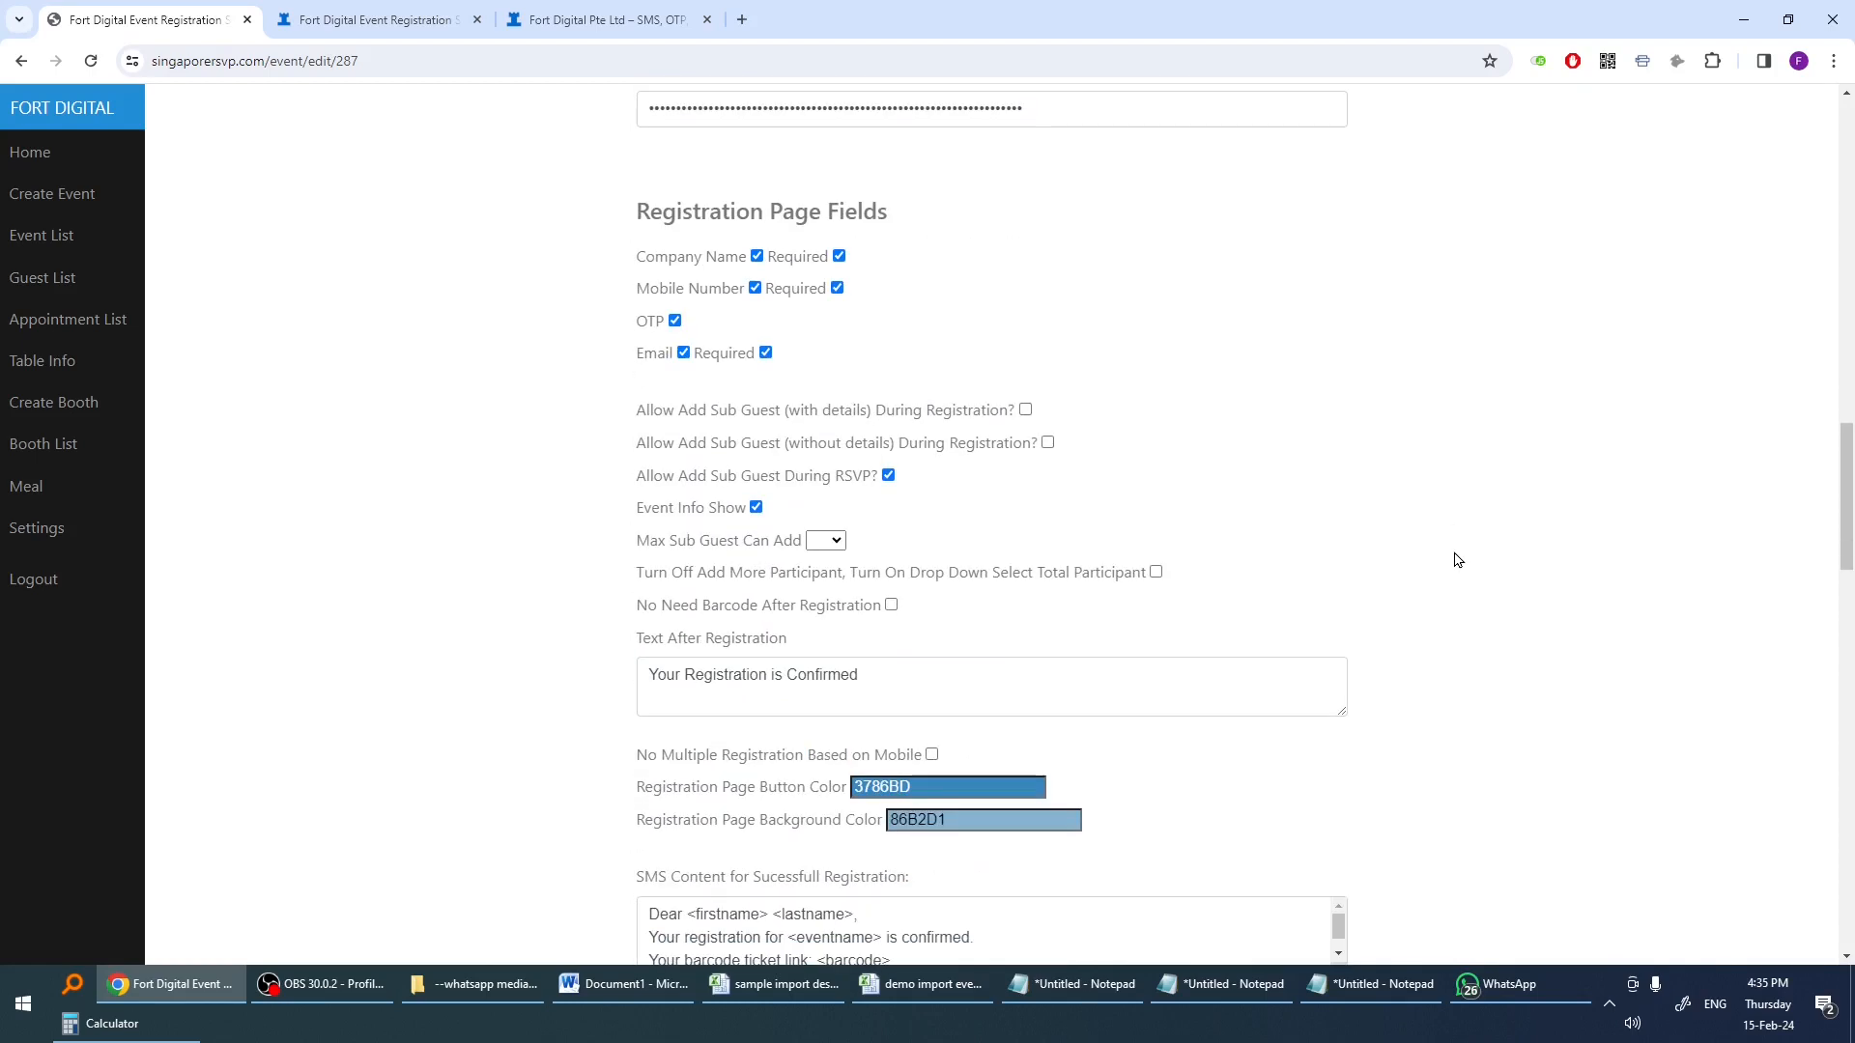
scroll(1454, 559, "down", 6)
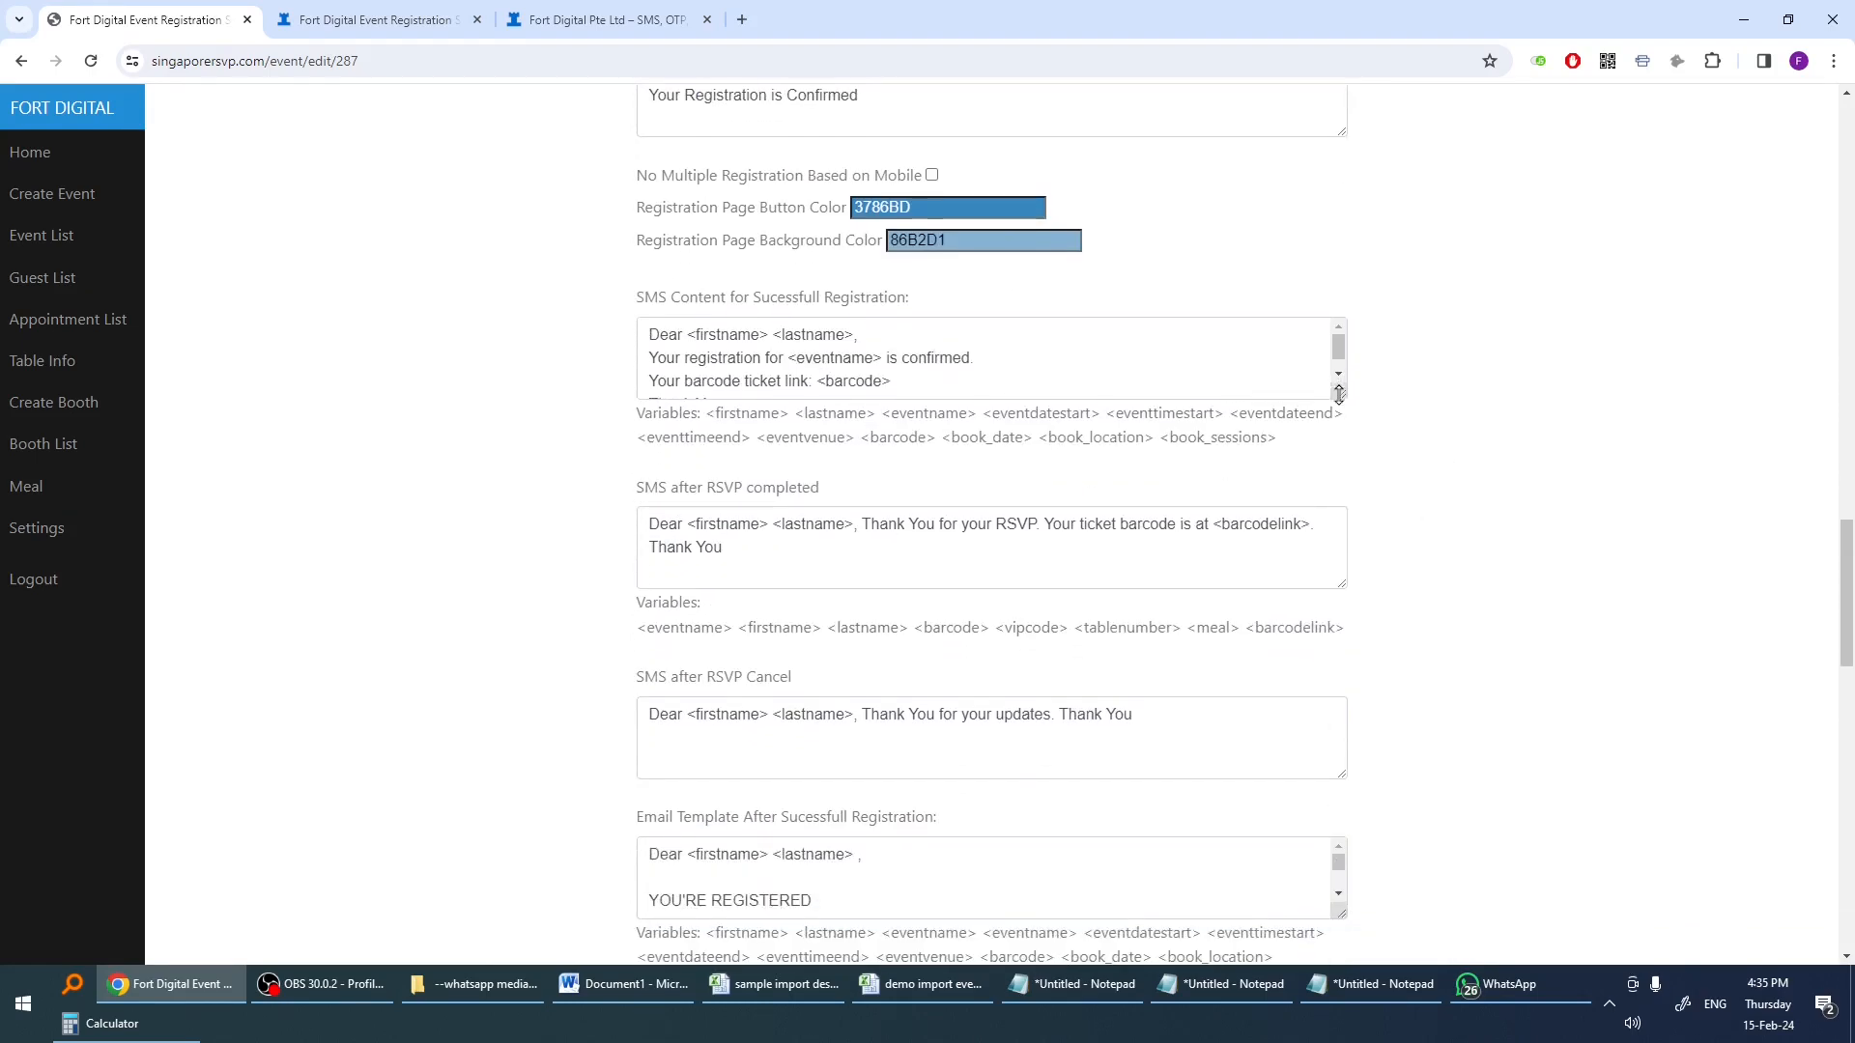
left_click_drag(1339, 393, 1343, 539)
left_click(771, 409)
key("ctrl+a")
left_click(769, 381)
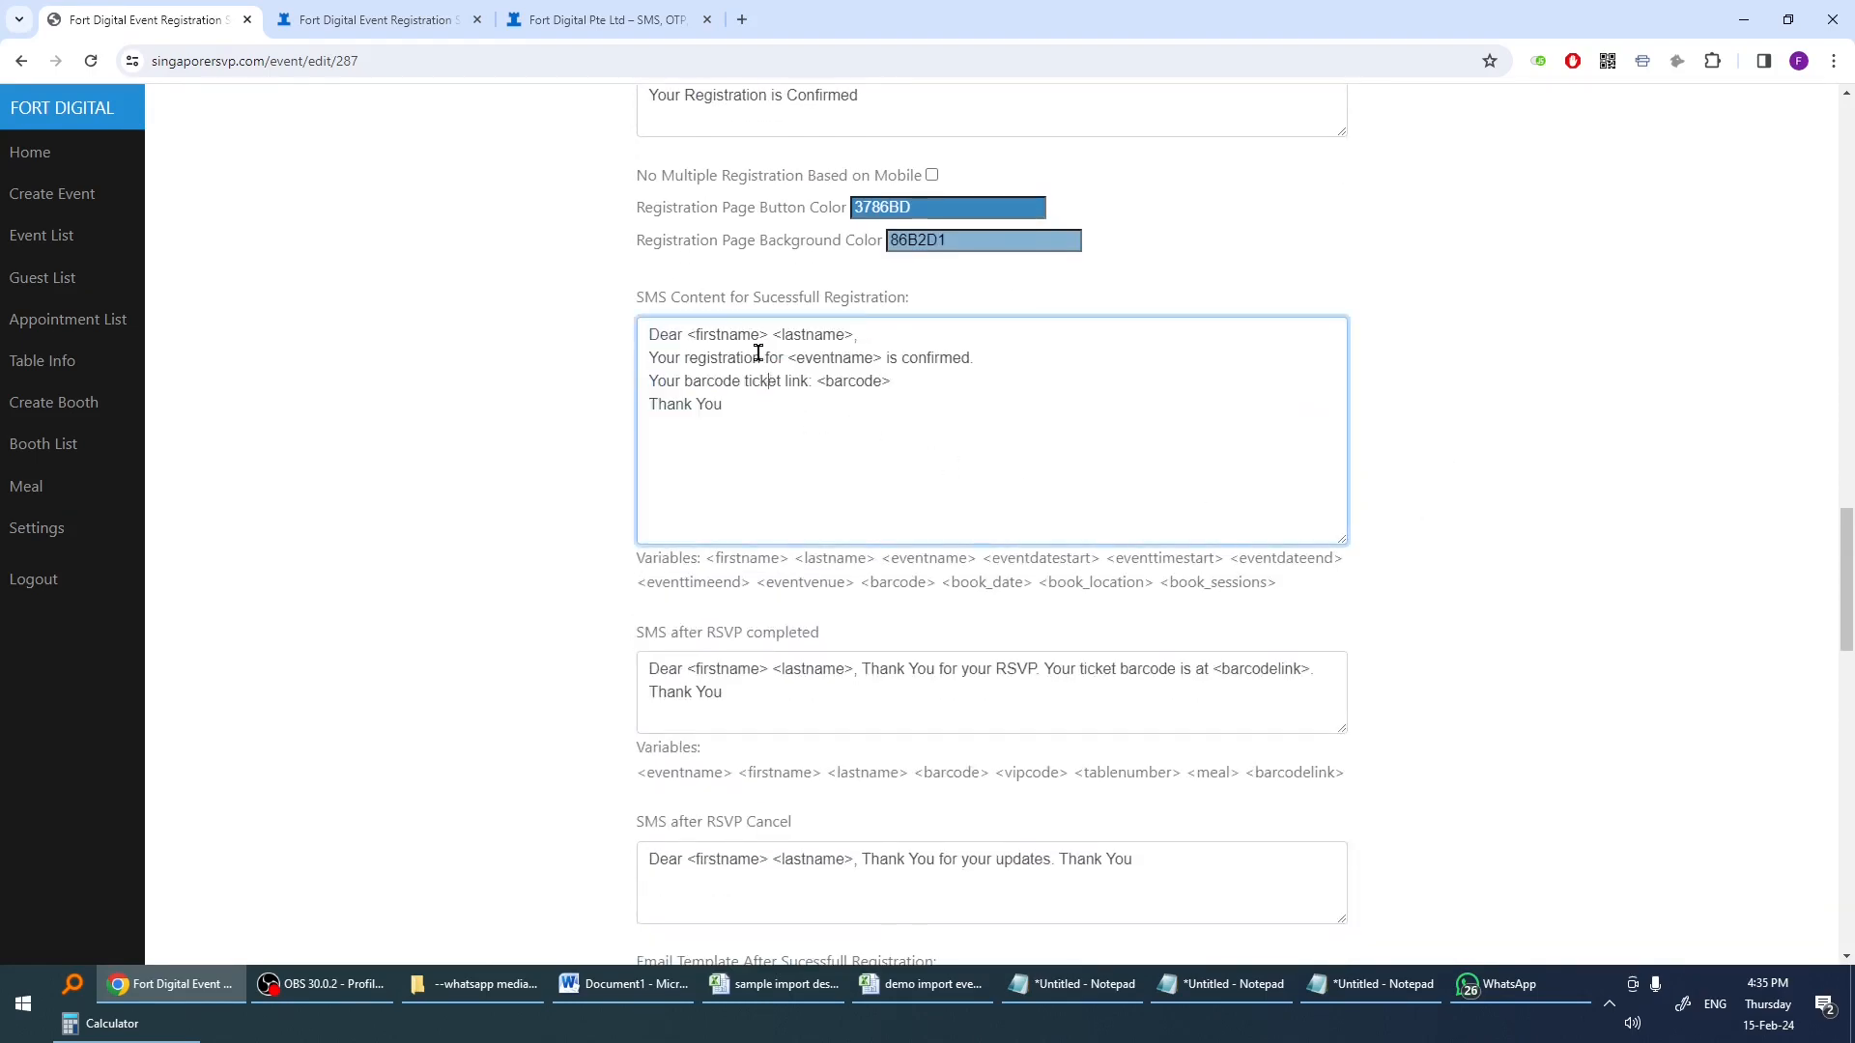
left_click_drag(817, 381, 902, 381)
left_click(818, 399)
scroll(848, 364, "down", 2)
scroll(840, 257, "down", 2)
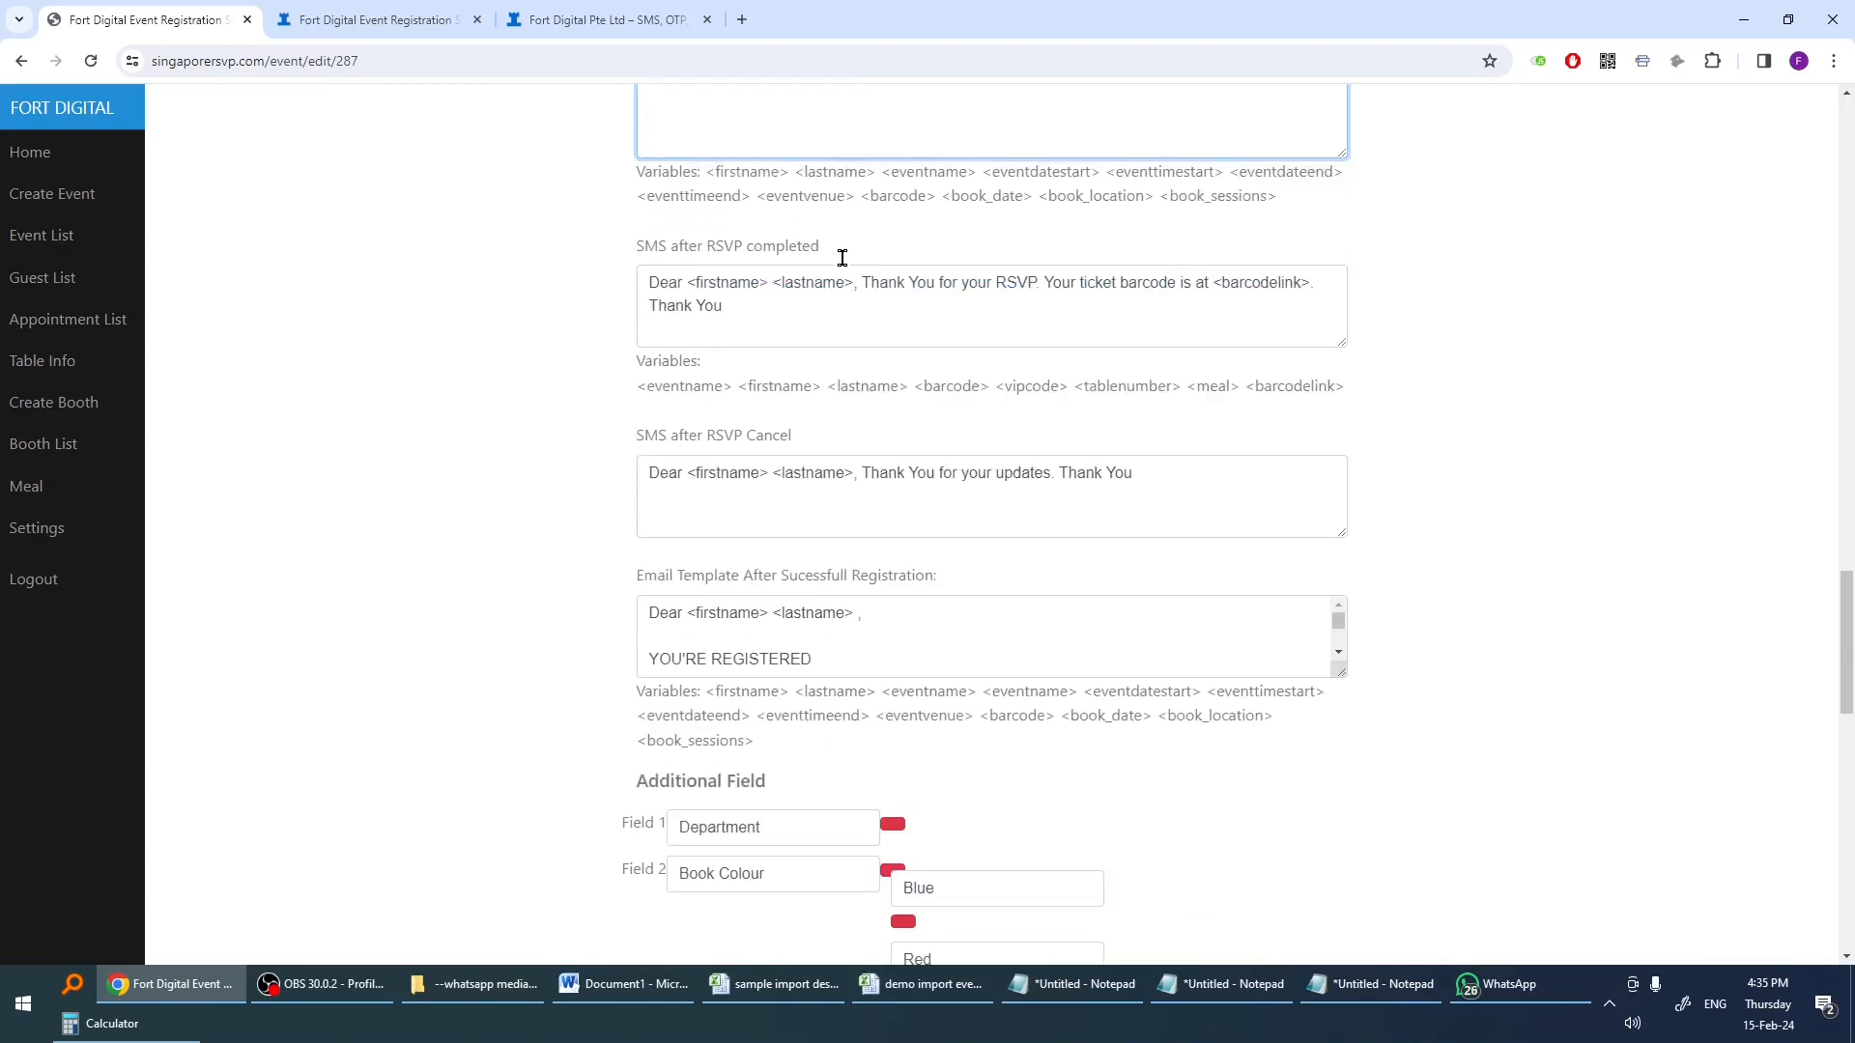
scroll(841, 257, "down", 1)
left_click_drag(1343, 575, 1354, 816)
scroll(851, 619, "down", 1)
scroll(770, 590, "up", 1)
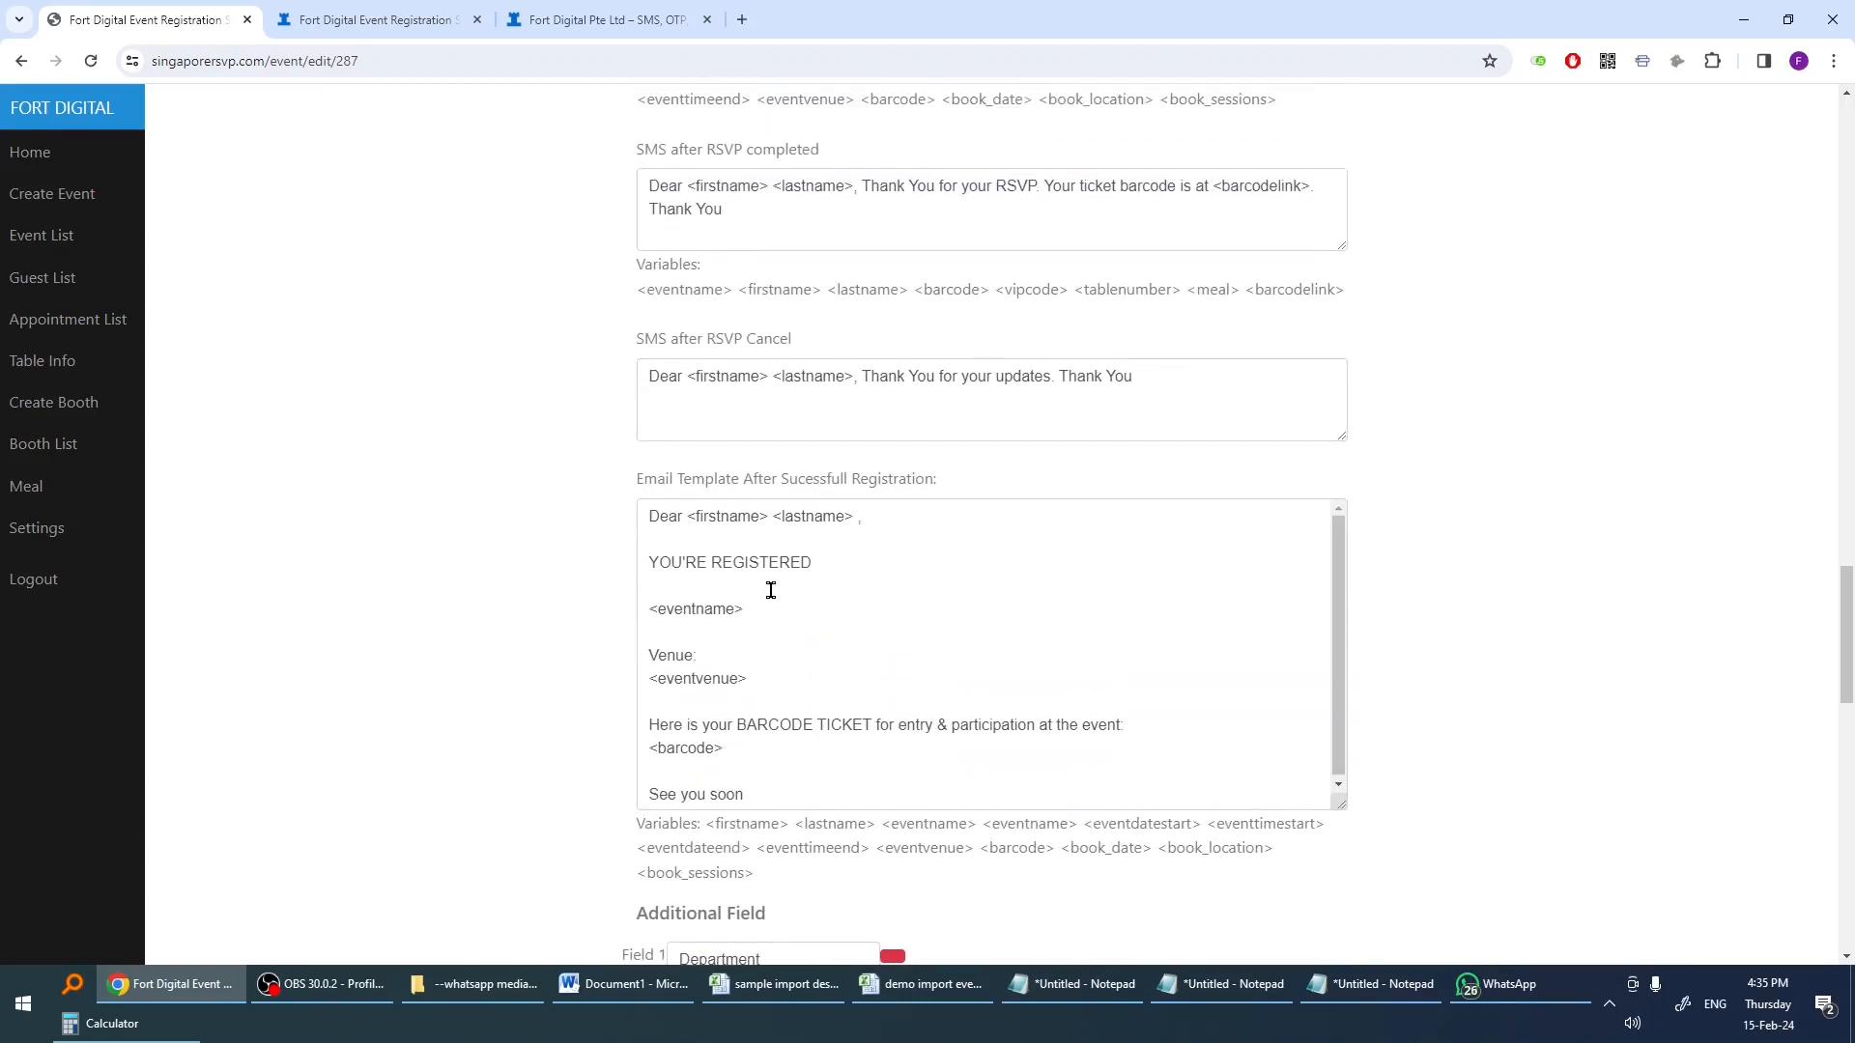
scroll(788, 580, "down", 2)
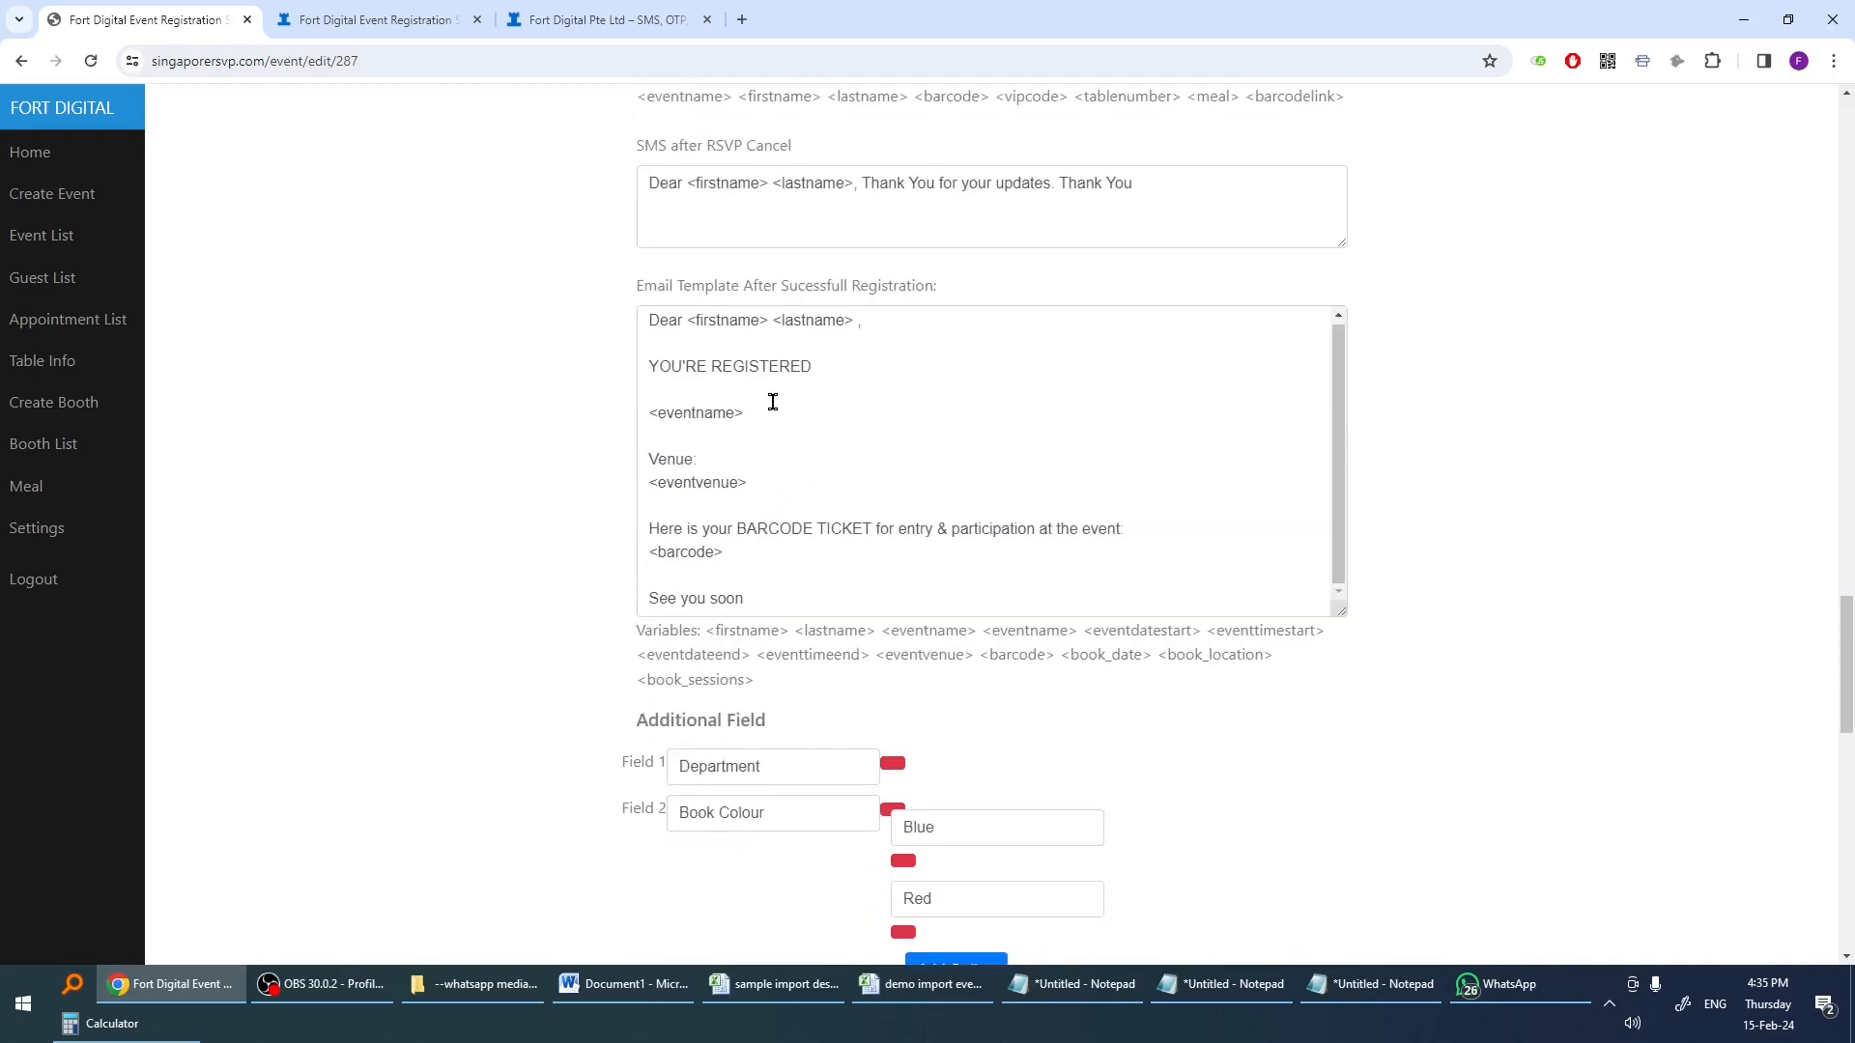
triple_click(737, 552)
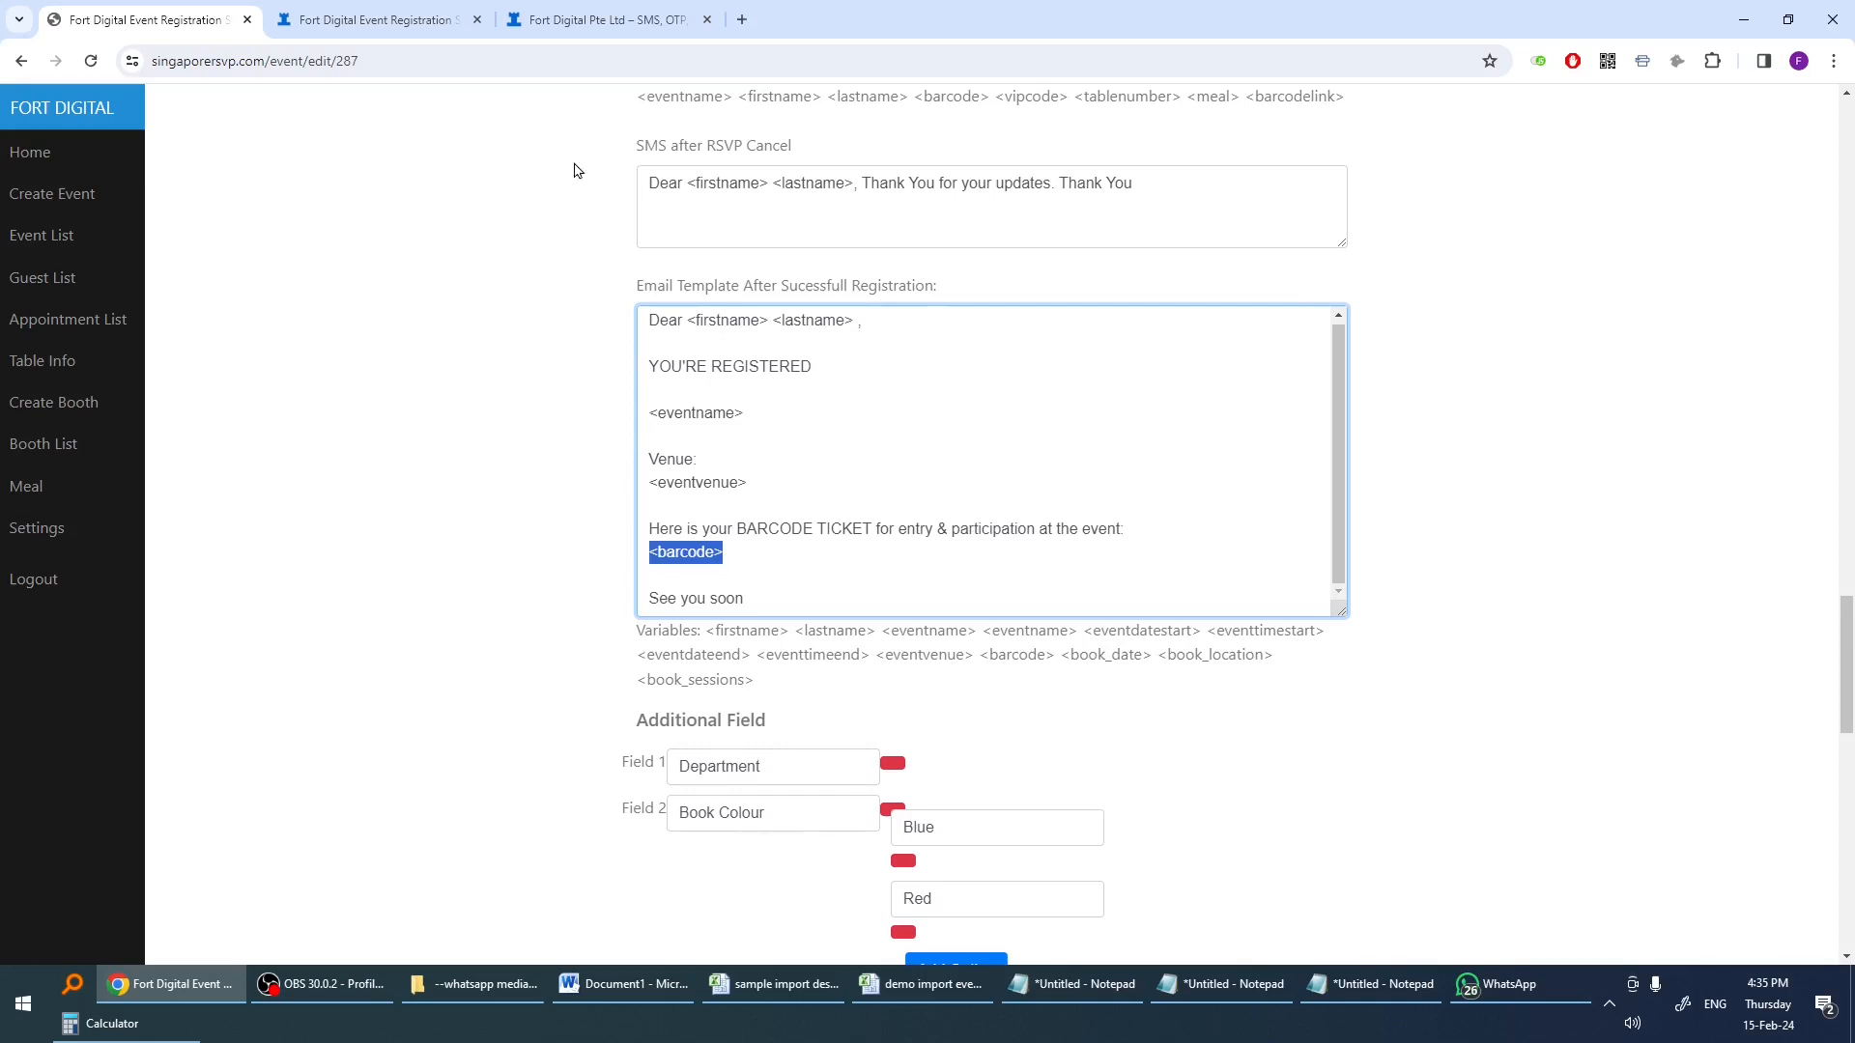
left_click(599, 20)
left_click(283, 10)
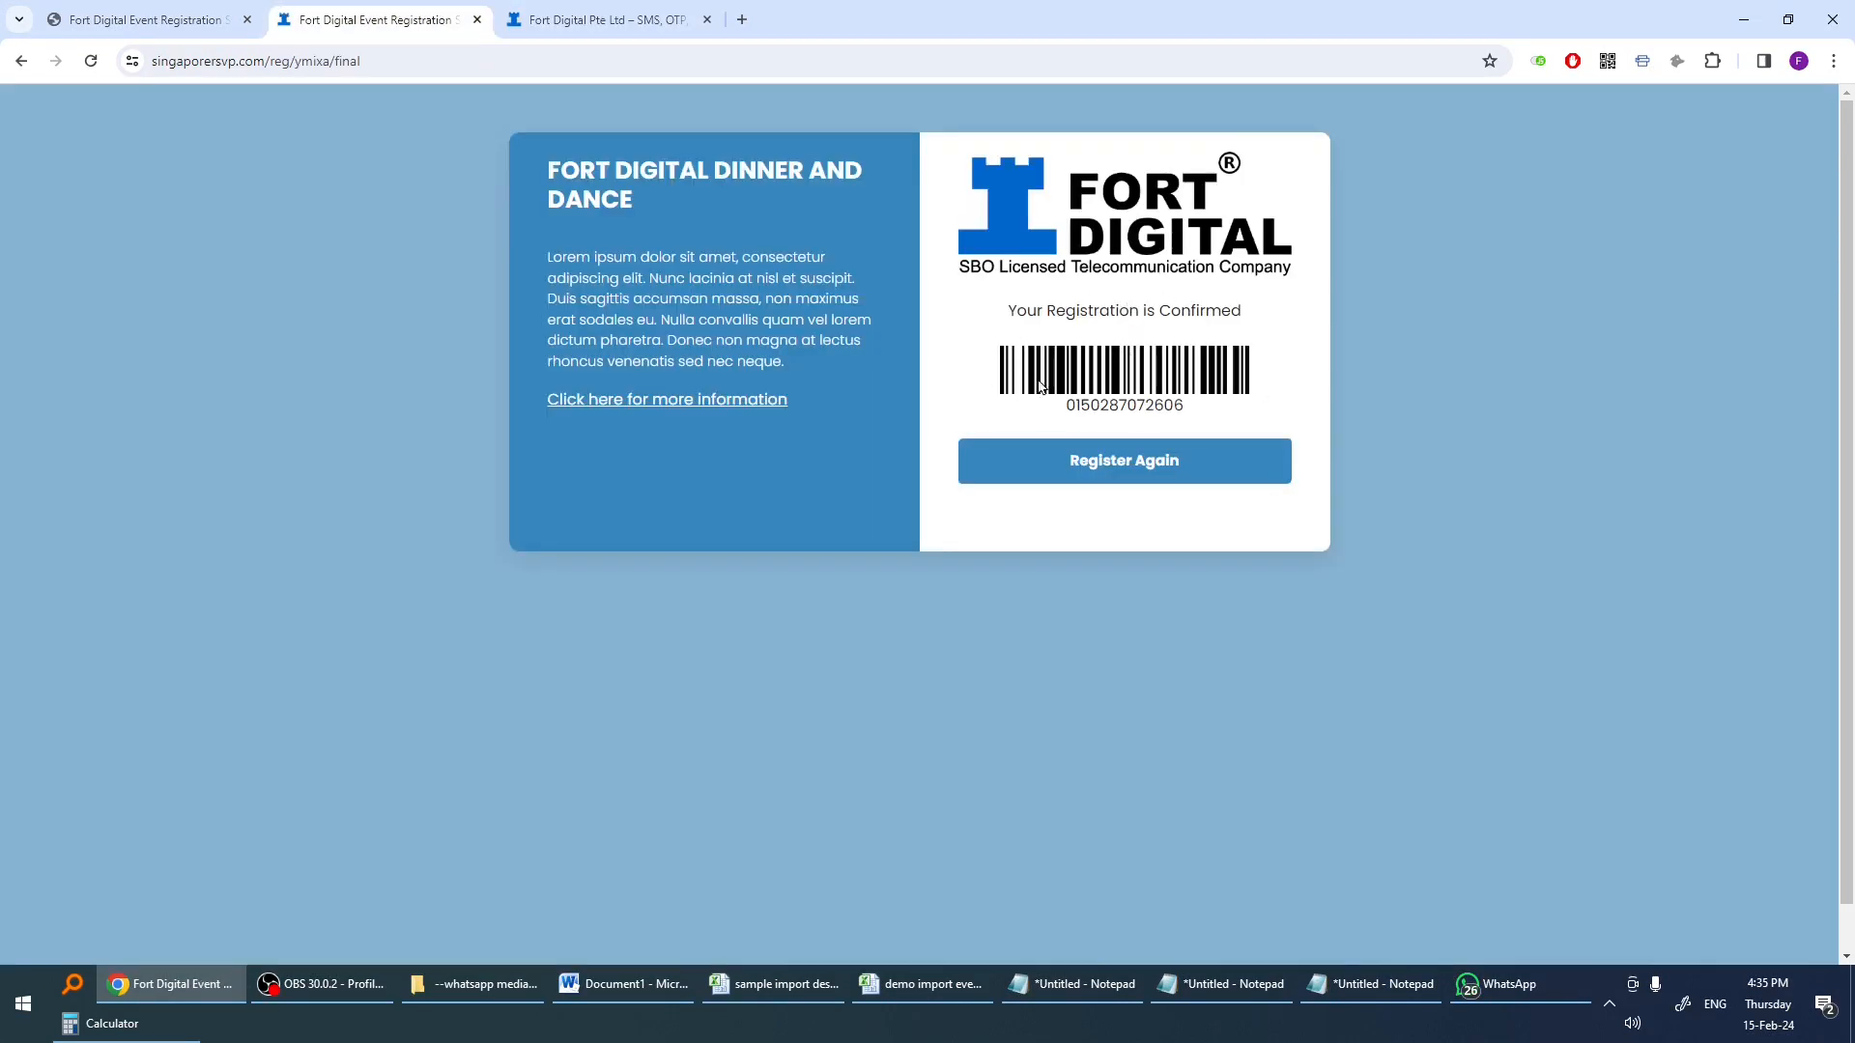
Return to the admin tab and open the Event List showing 1 registered guest.
left_click(178, 18)
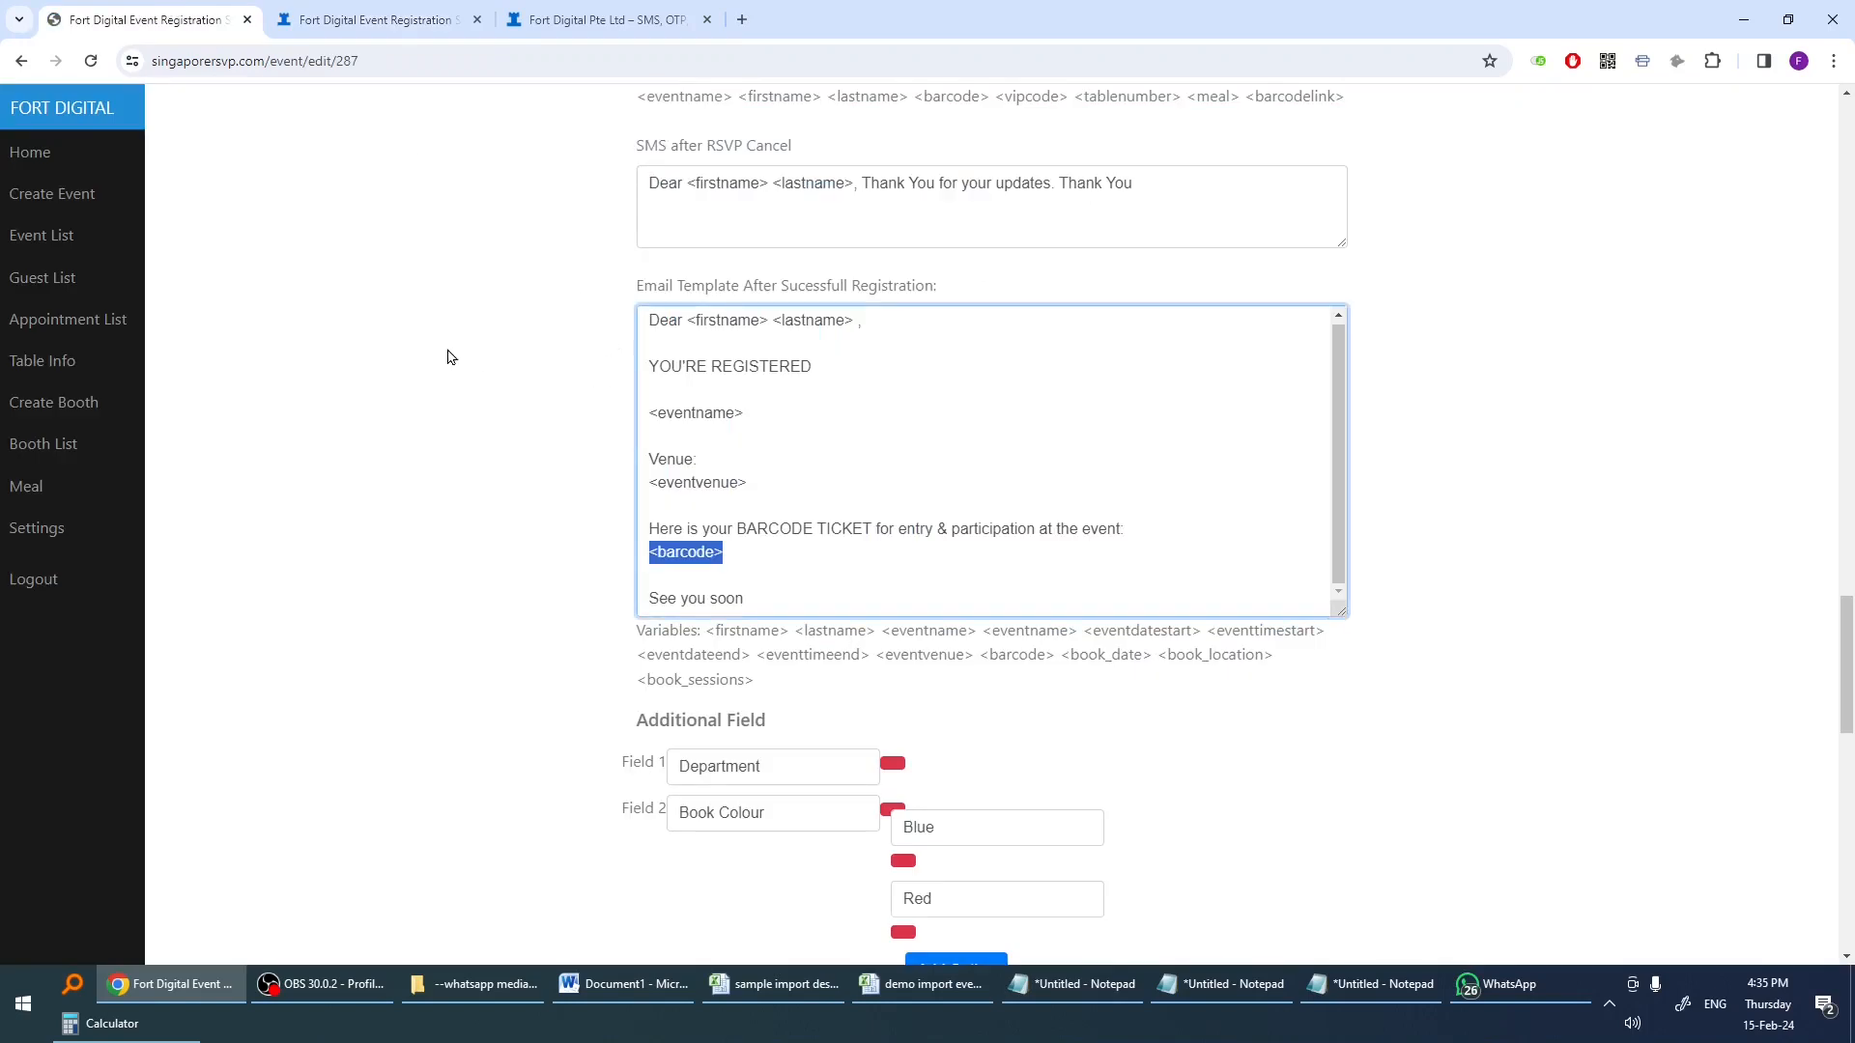
left_click(103, 233)
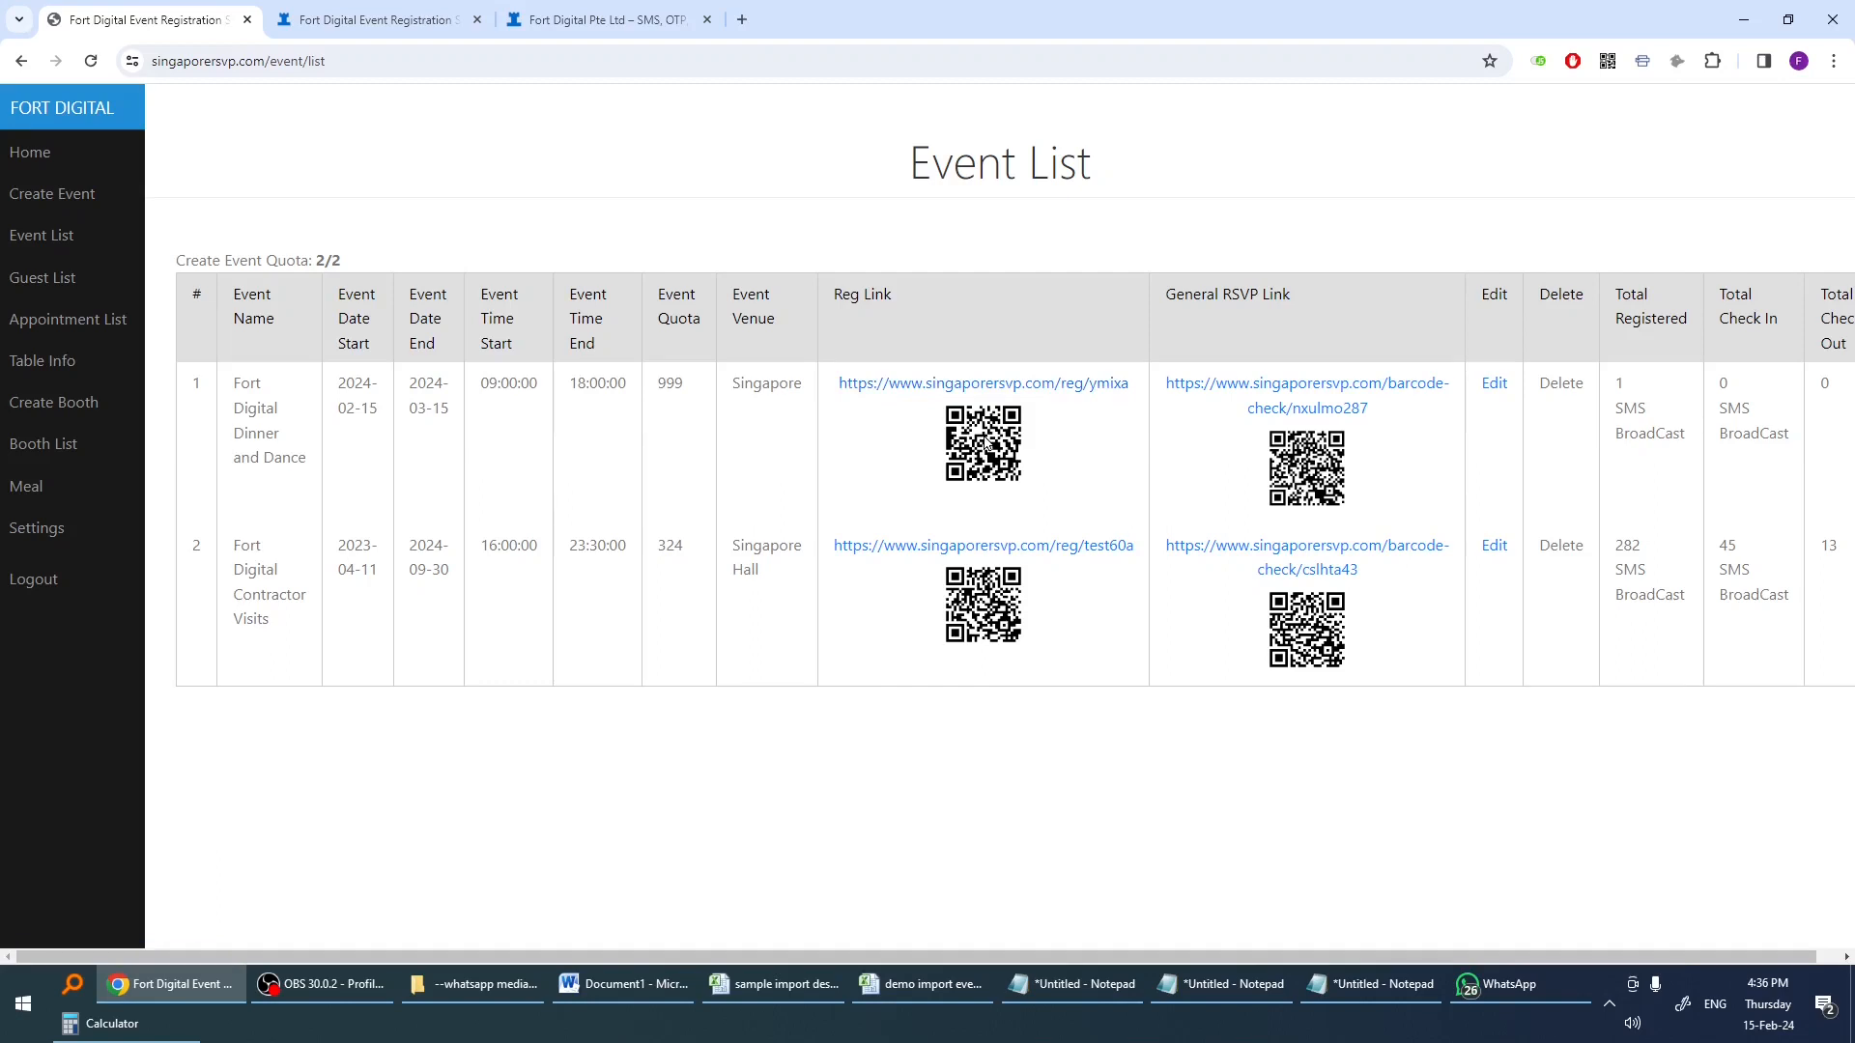
Open the event's Guest page and check the Total Guest and Main Guest counts.
left_click(65, 280)
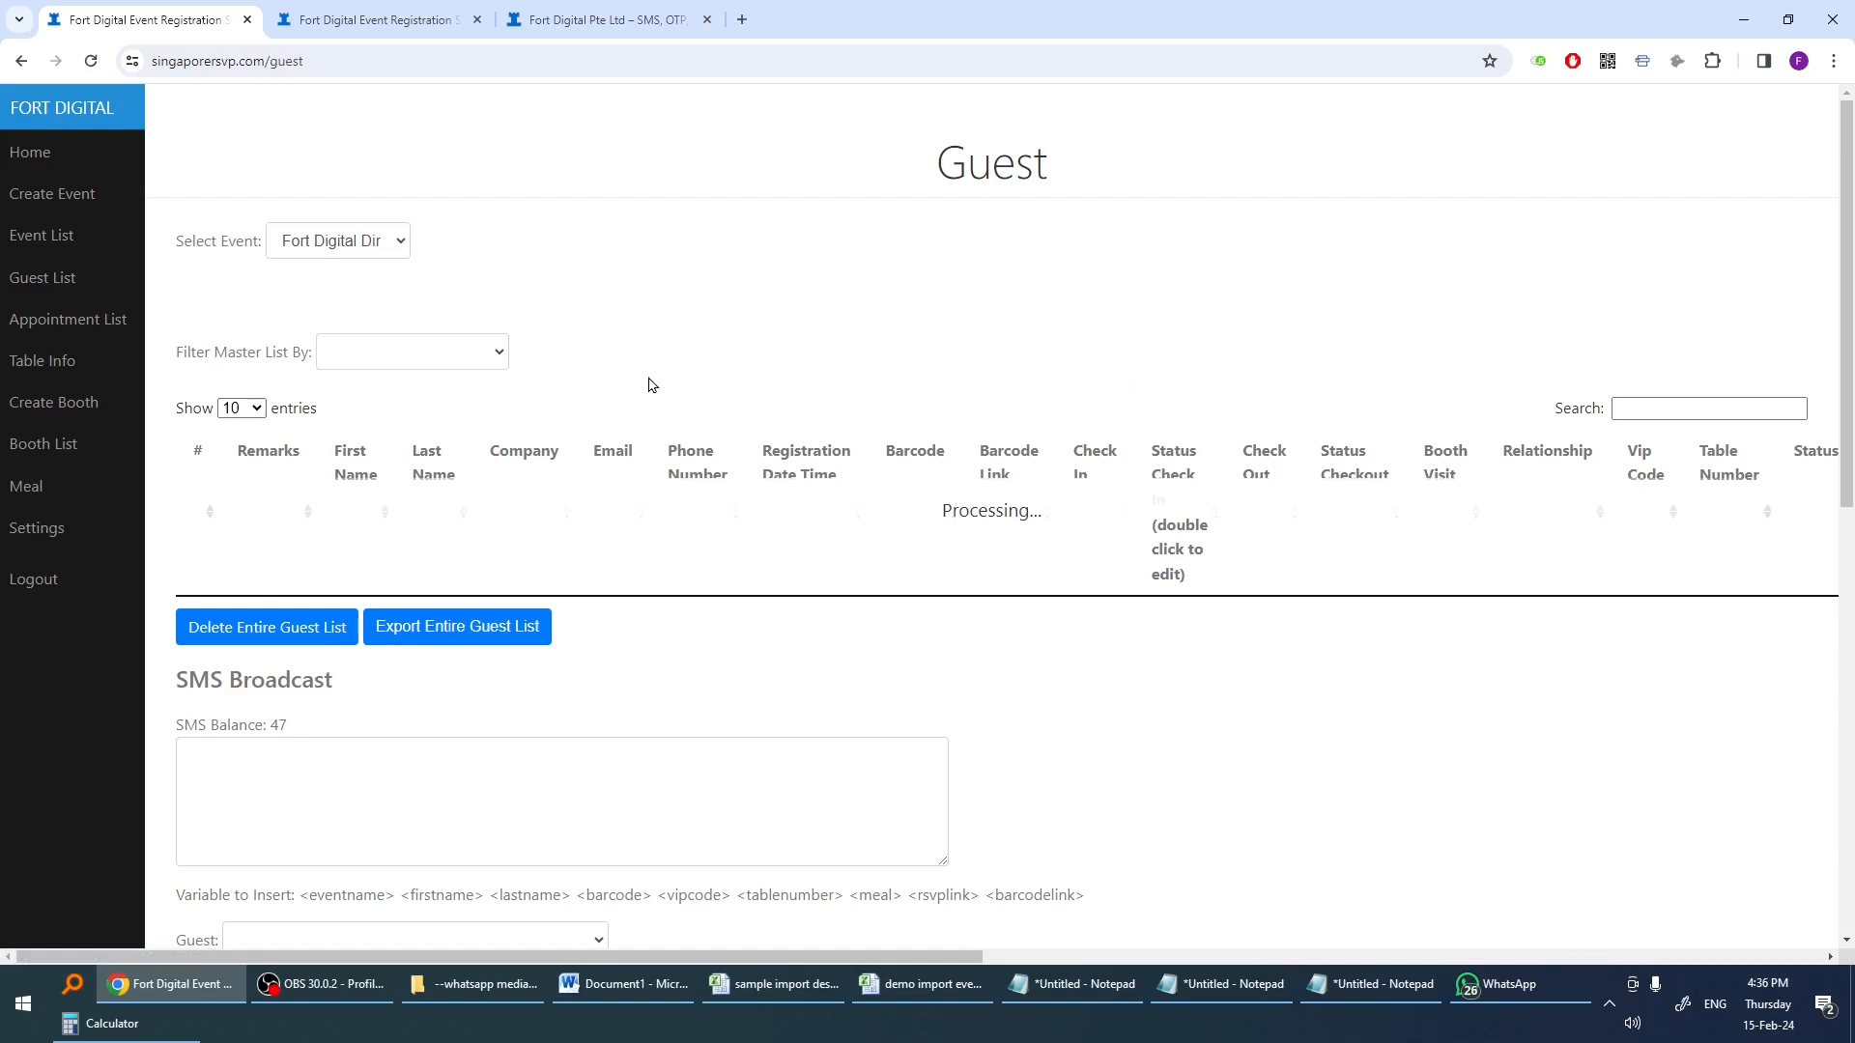
scroll(455, 666, "down", 3)
scroll(742, 662, "down", 1)
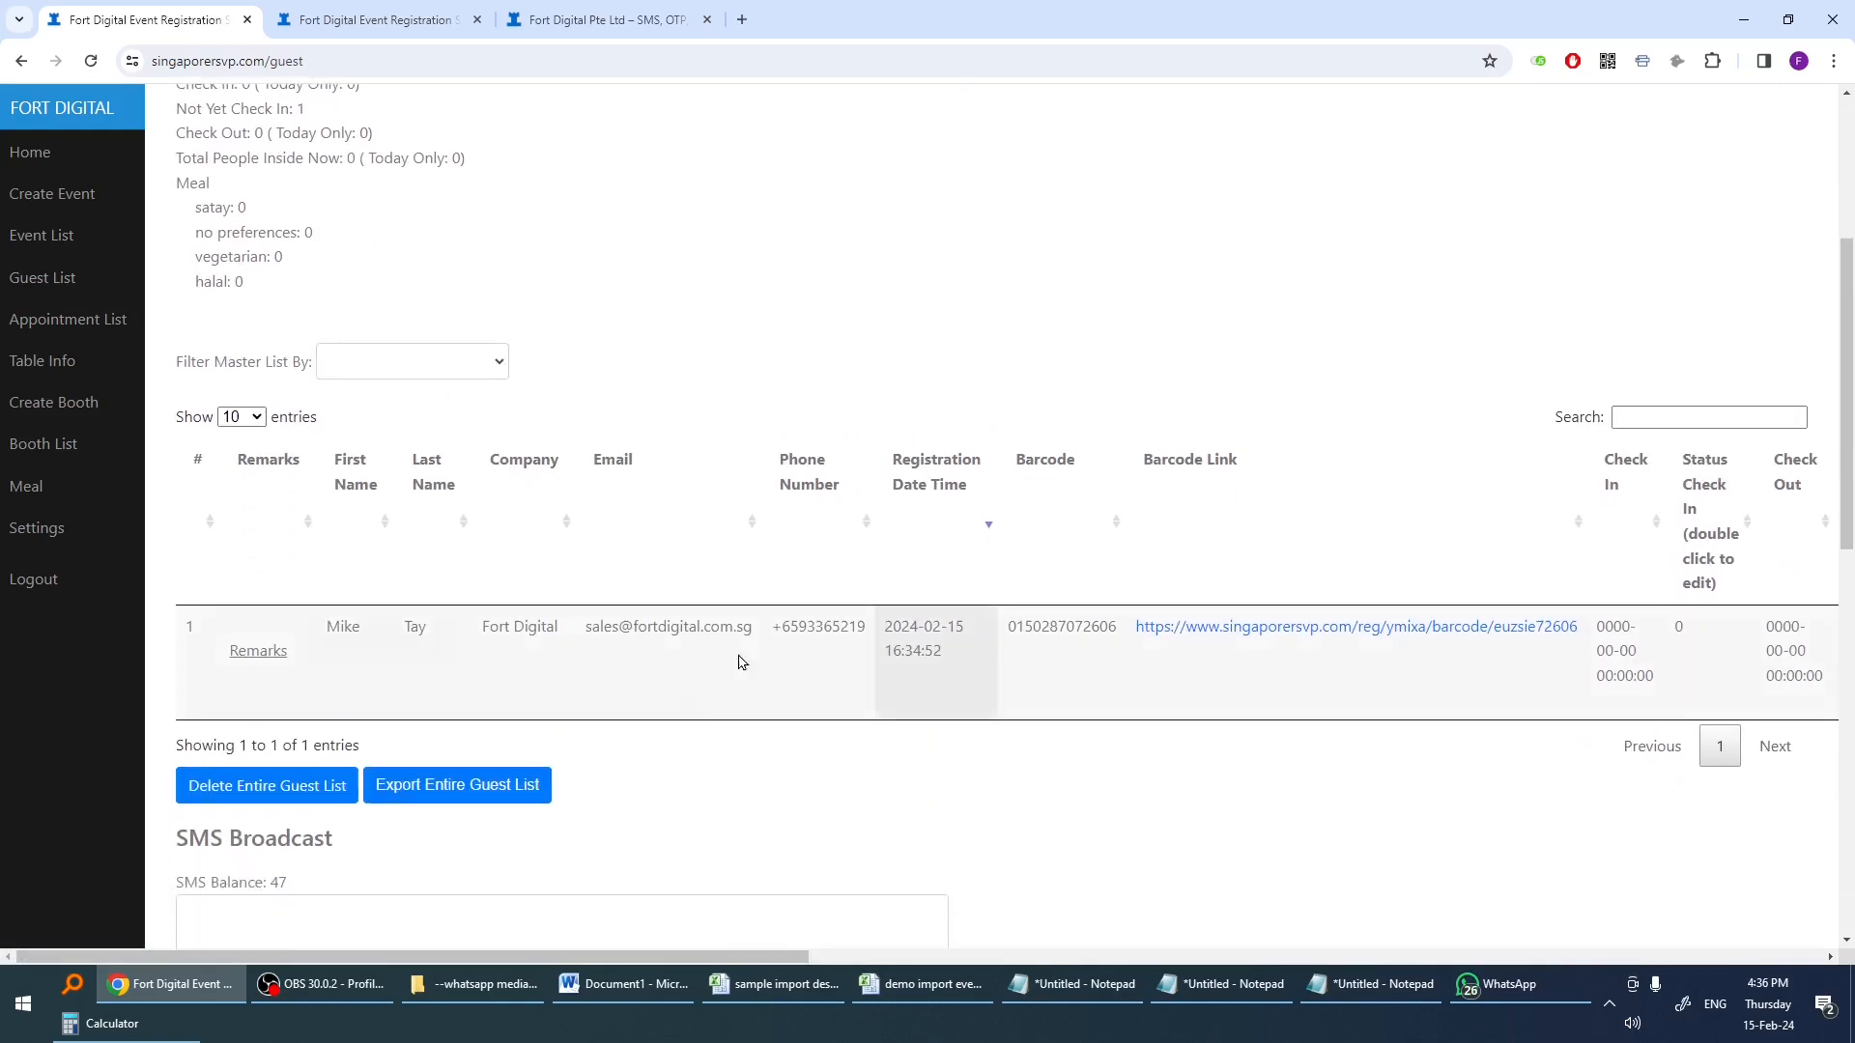
scroll(416, 628, "up", 4)
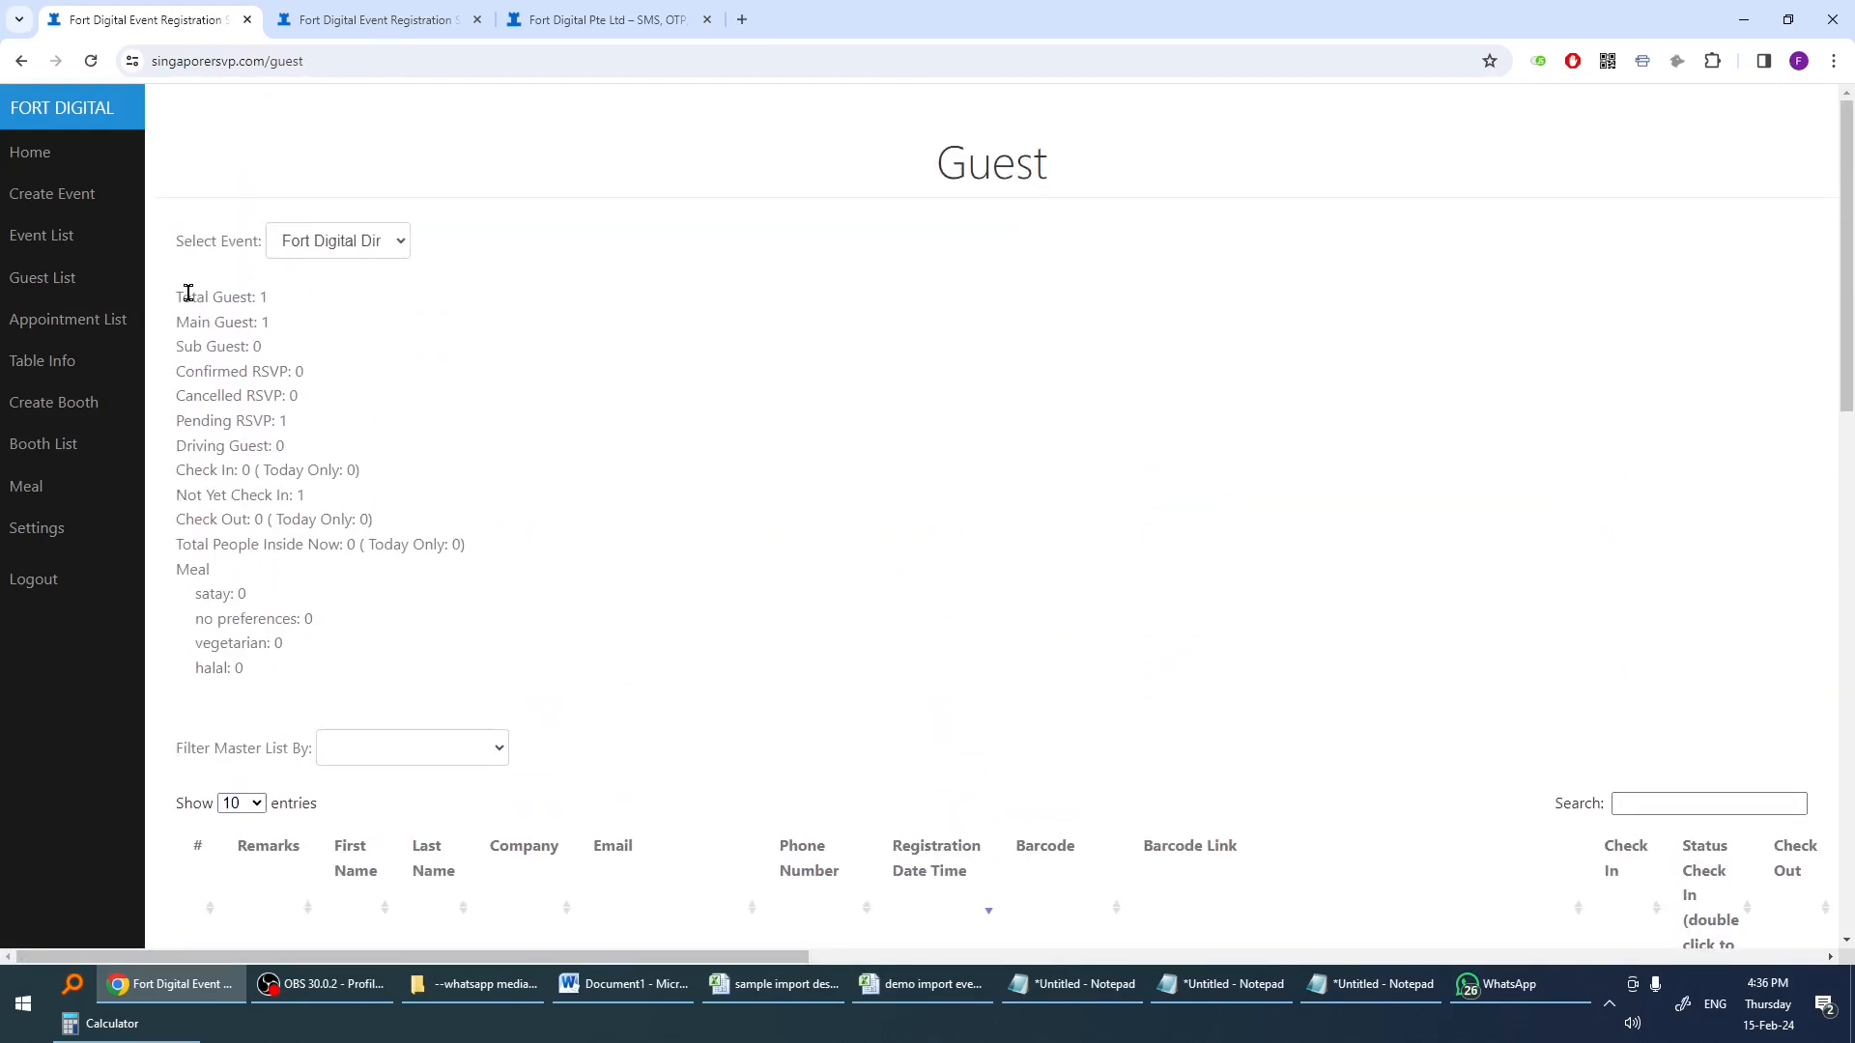
left_click_drag(182, 295, 295, 301)
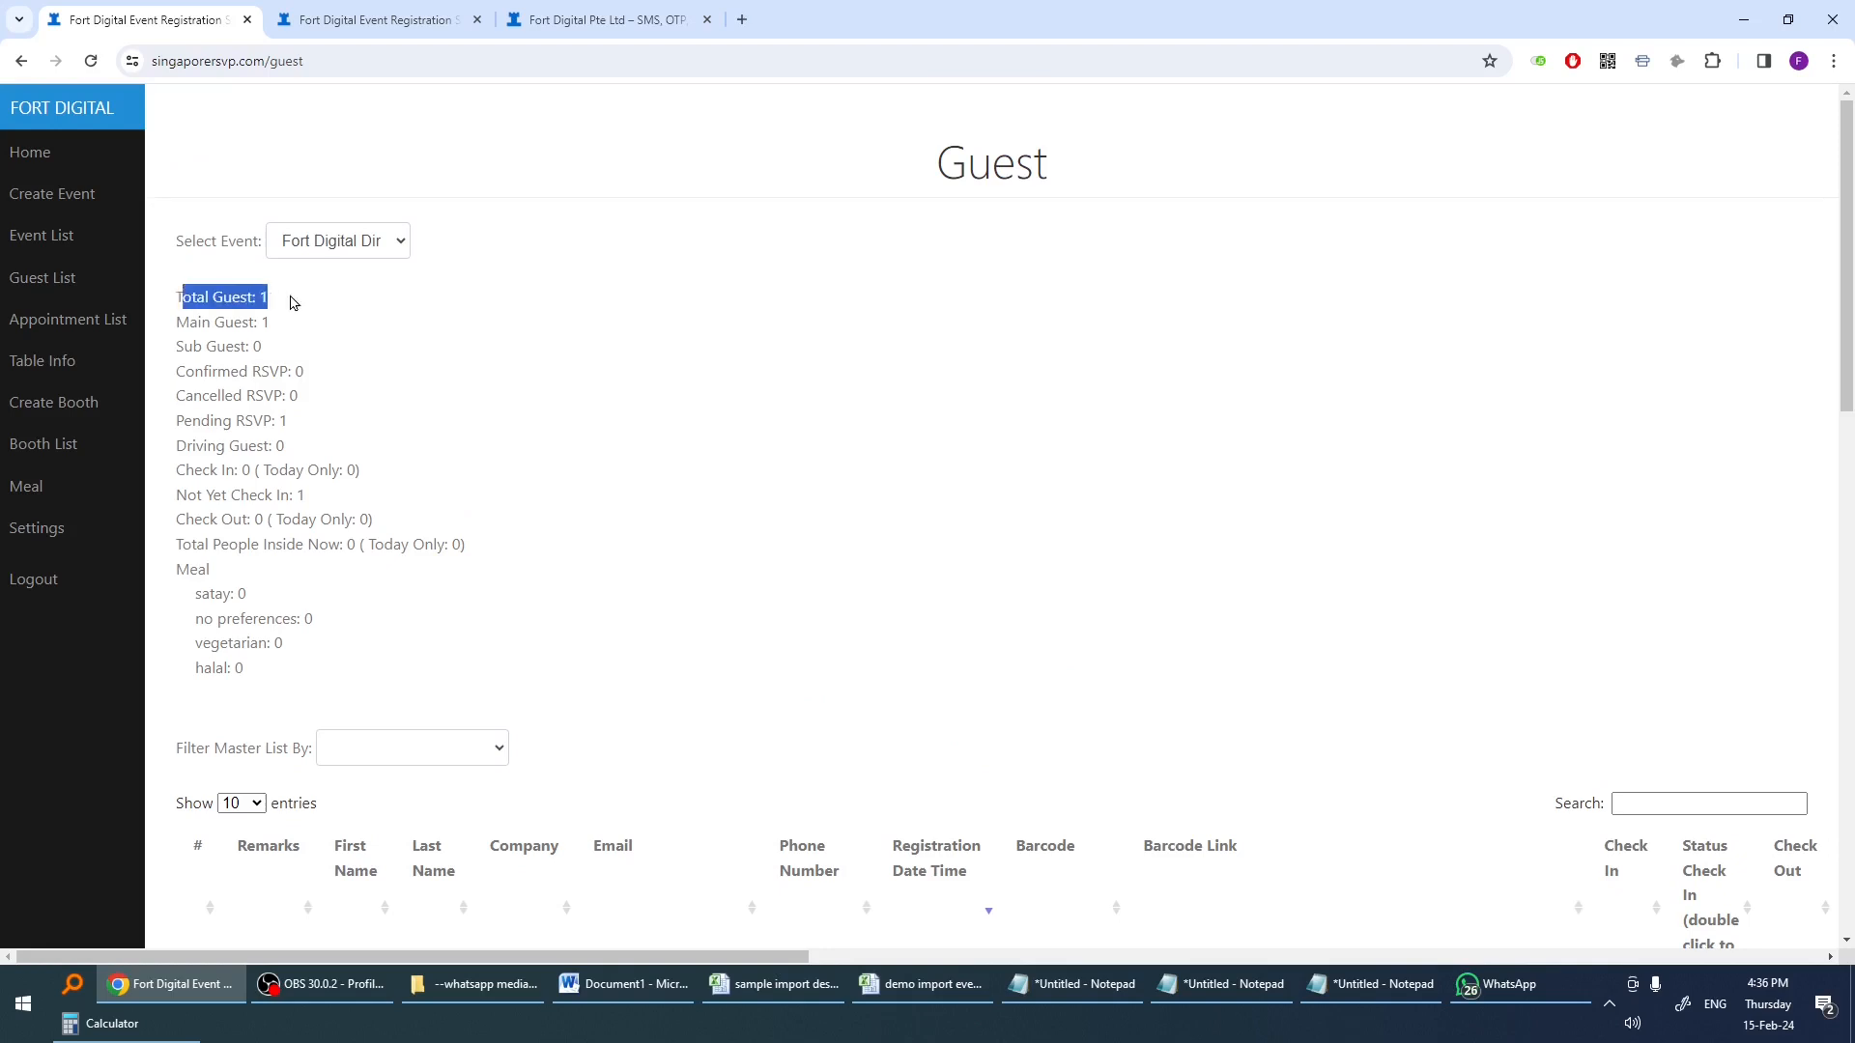
left_click_drag(190, 328, 294, 326)
Confirm the Sub Guest count is 0, then return to the registration-confirmed barcode page.
left_click(193, 351)
left_click_drag(179, 350, 292, 358)
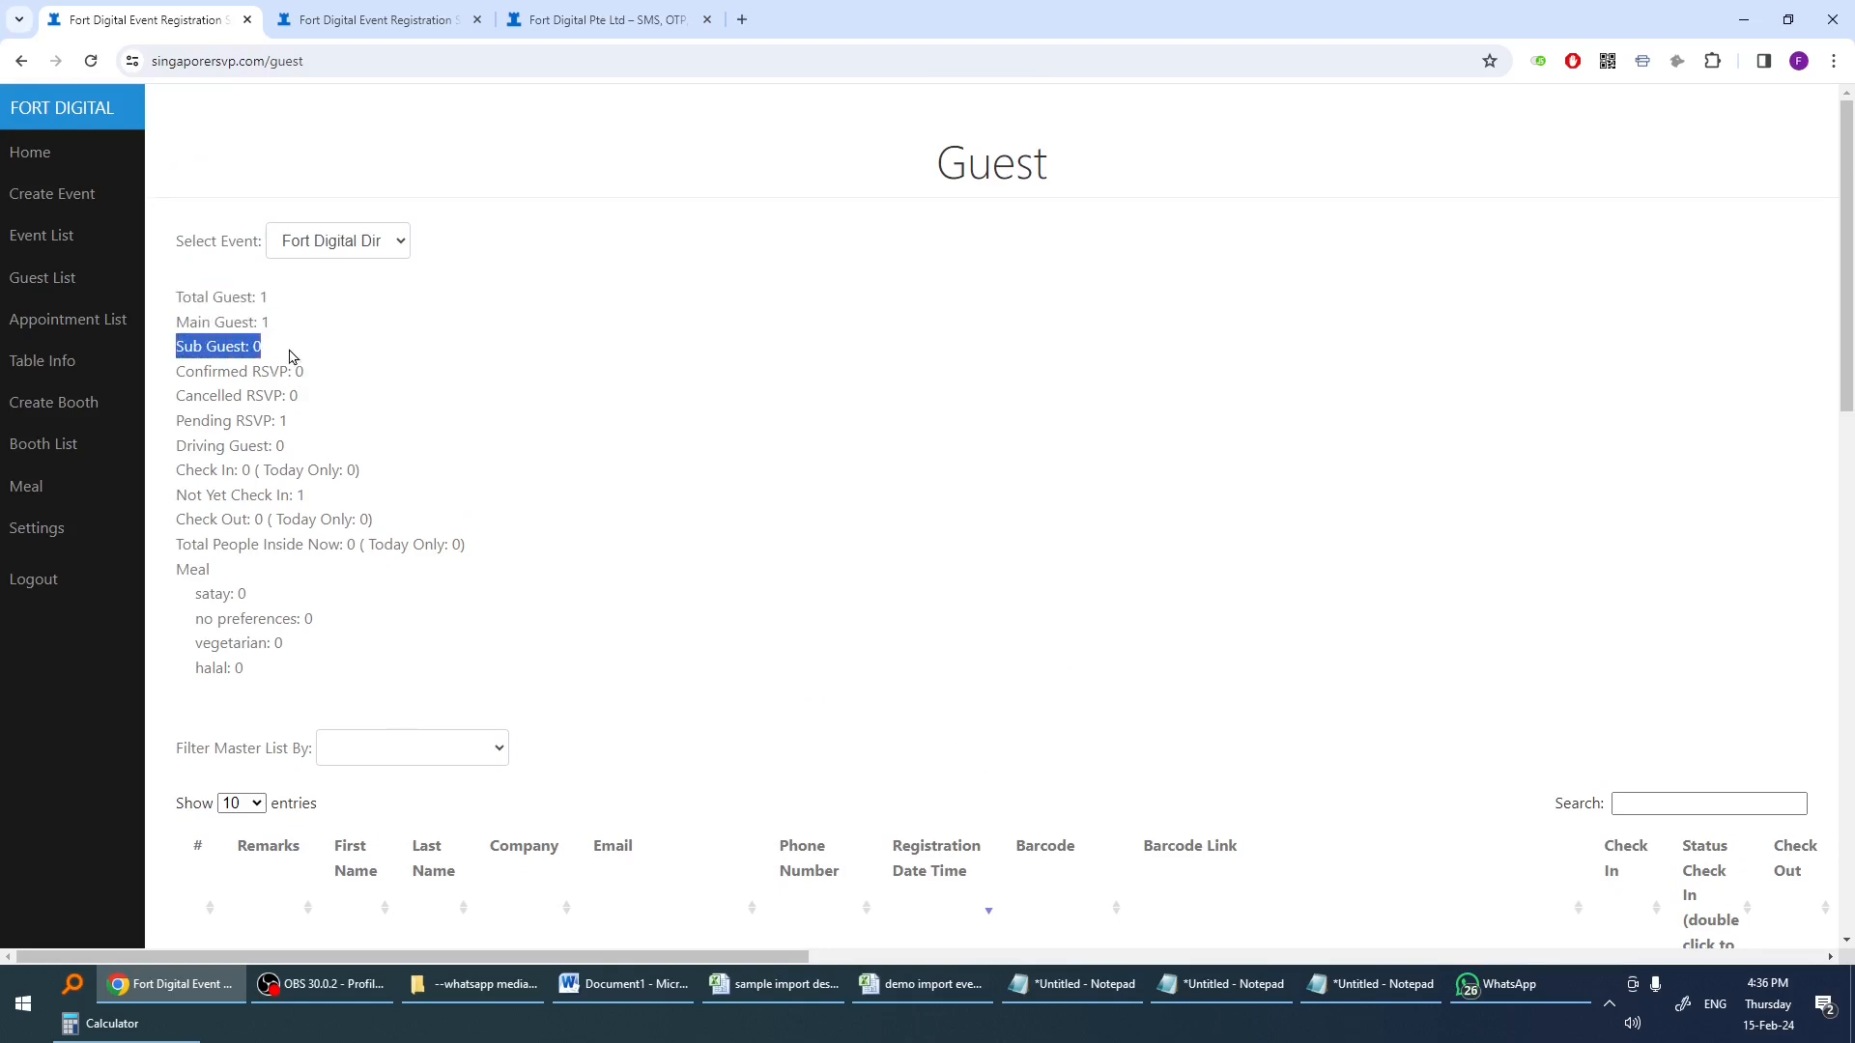
left_click(240, 353)
triple_click(239, 351)
double_click(239, 350)
double_click(238, 350)
triple_click(239, 351)
triple_click(238, 351)
triple_click(203, 297)
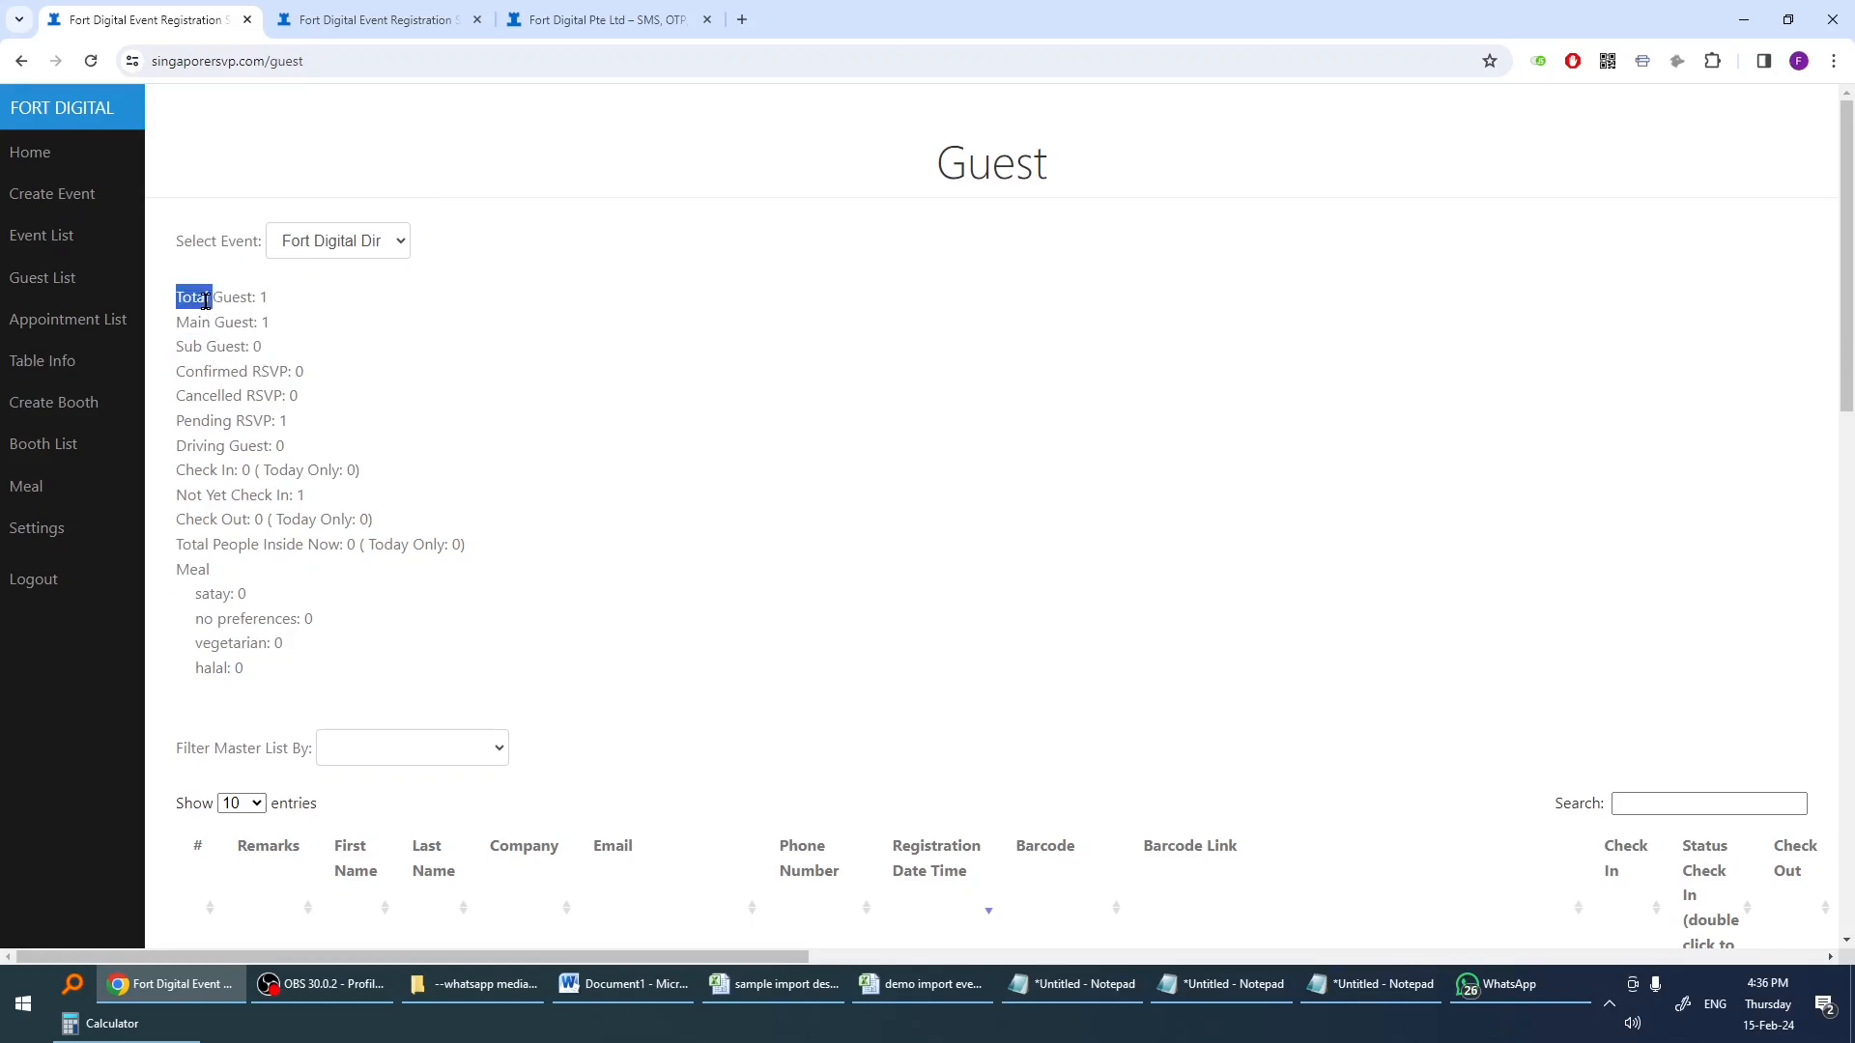
left_click(356, 8)
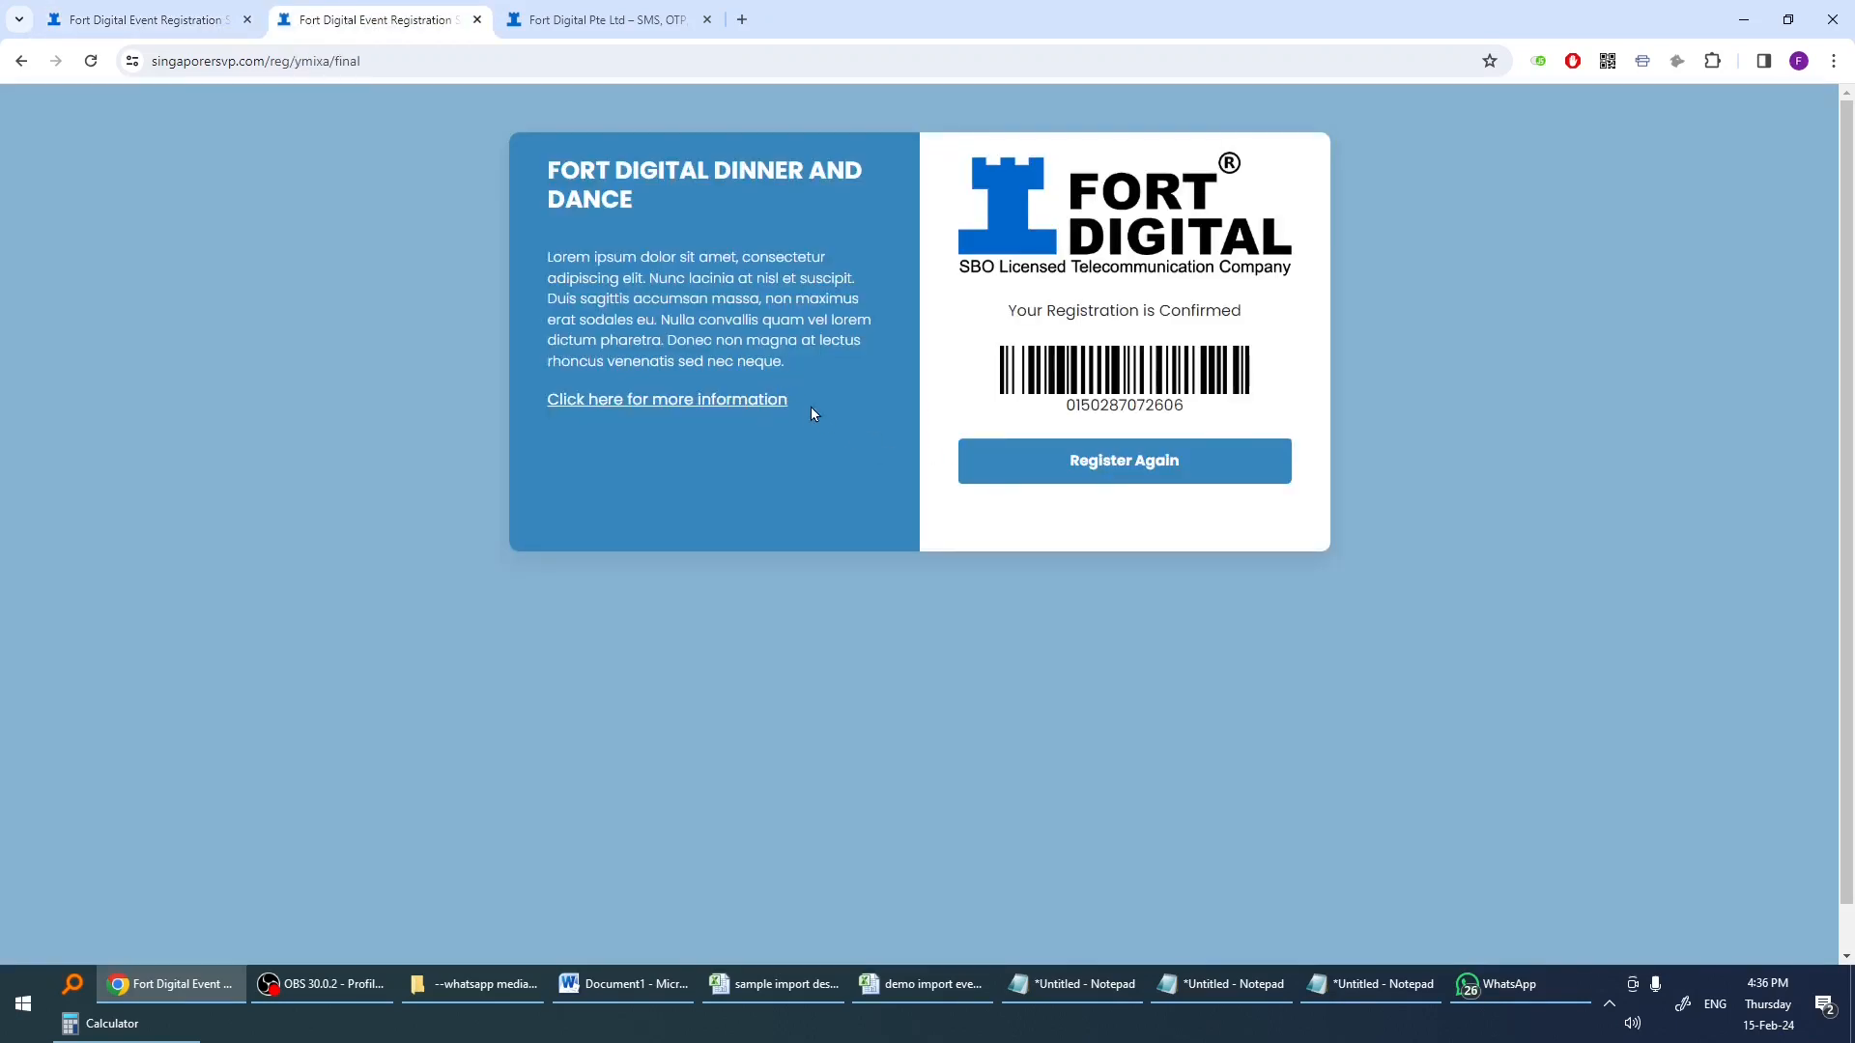
Start a new registration with the guest's first name, company Fort Digital, e-mail and mobile number.
left_click(1099, 483)
left_click(1035, 386)
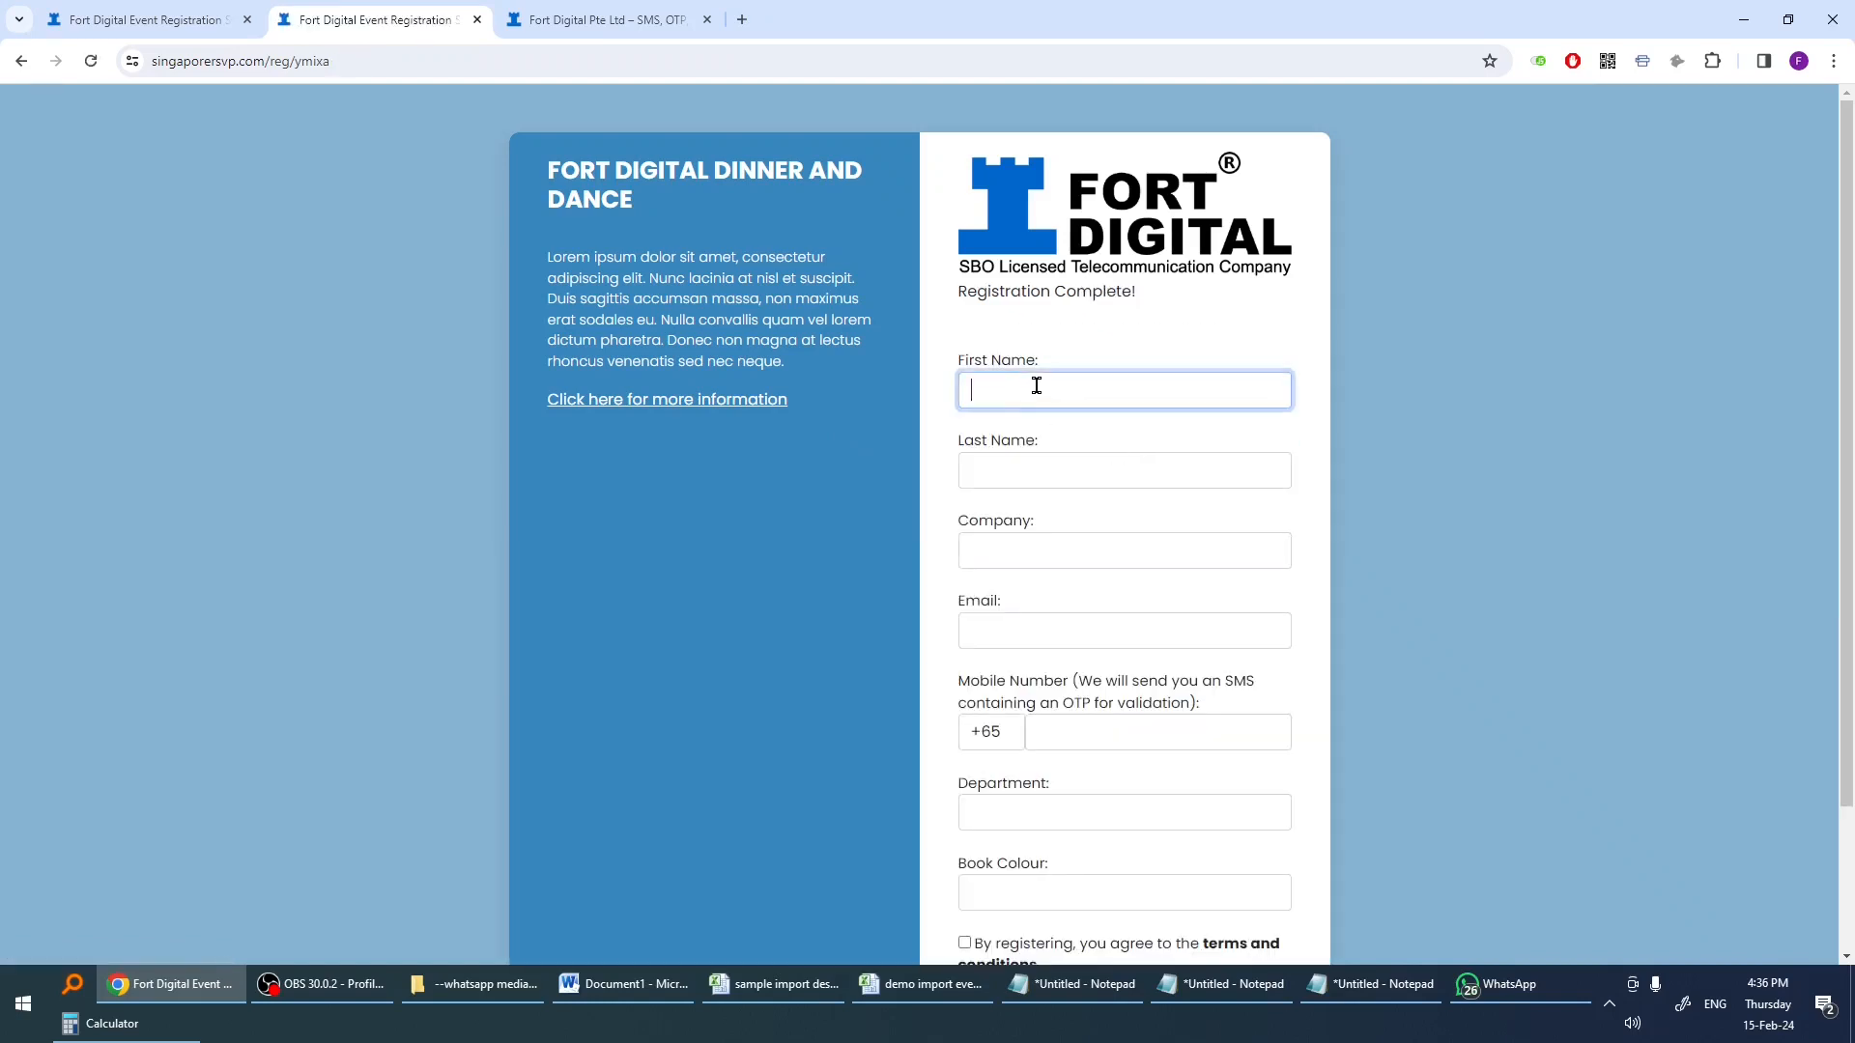
type("Jimmy")
key("Tab")
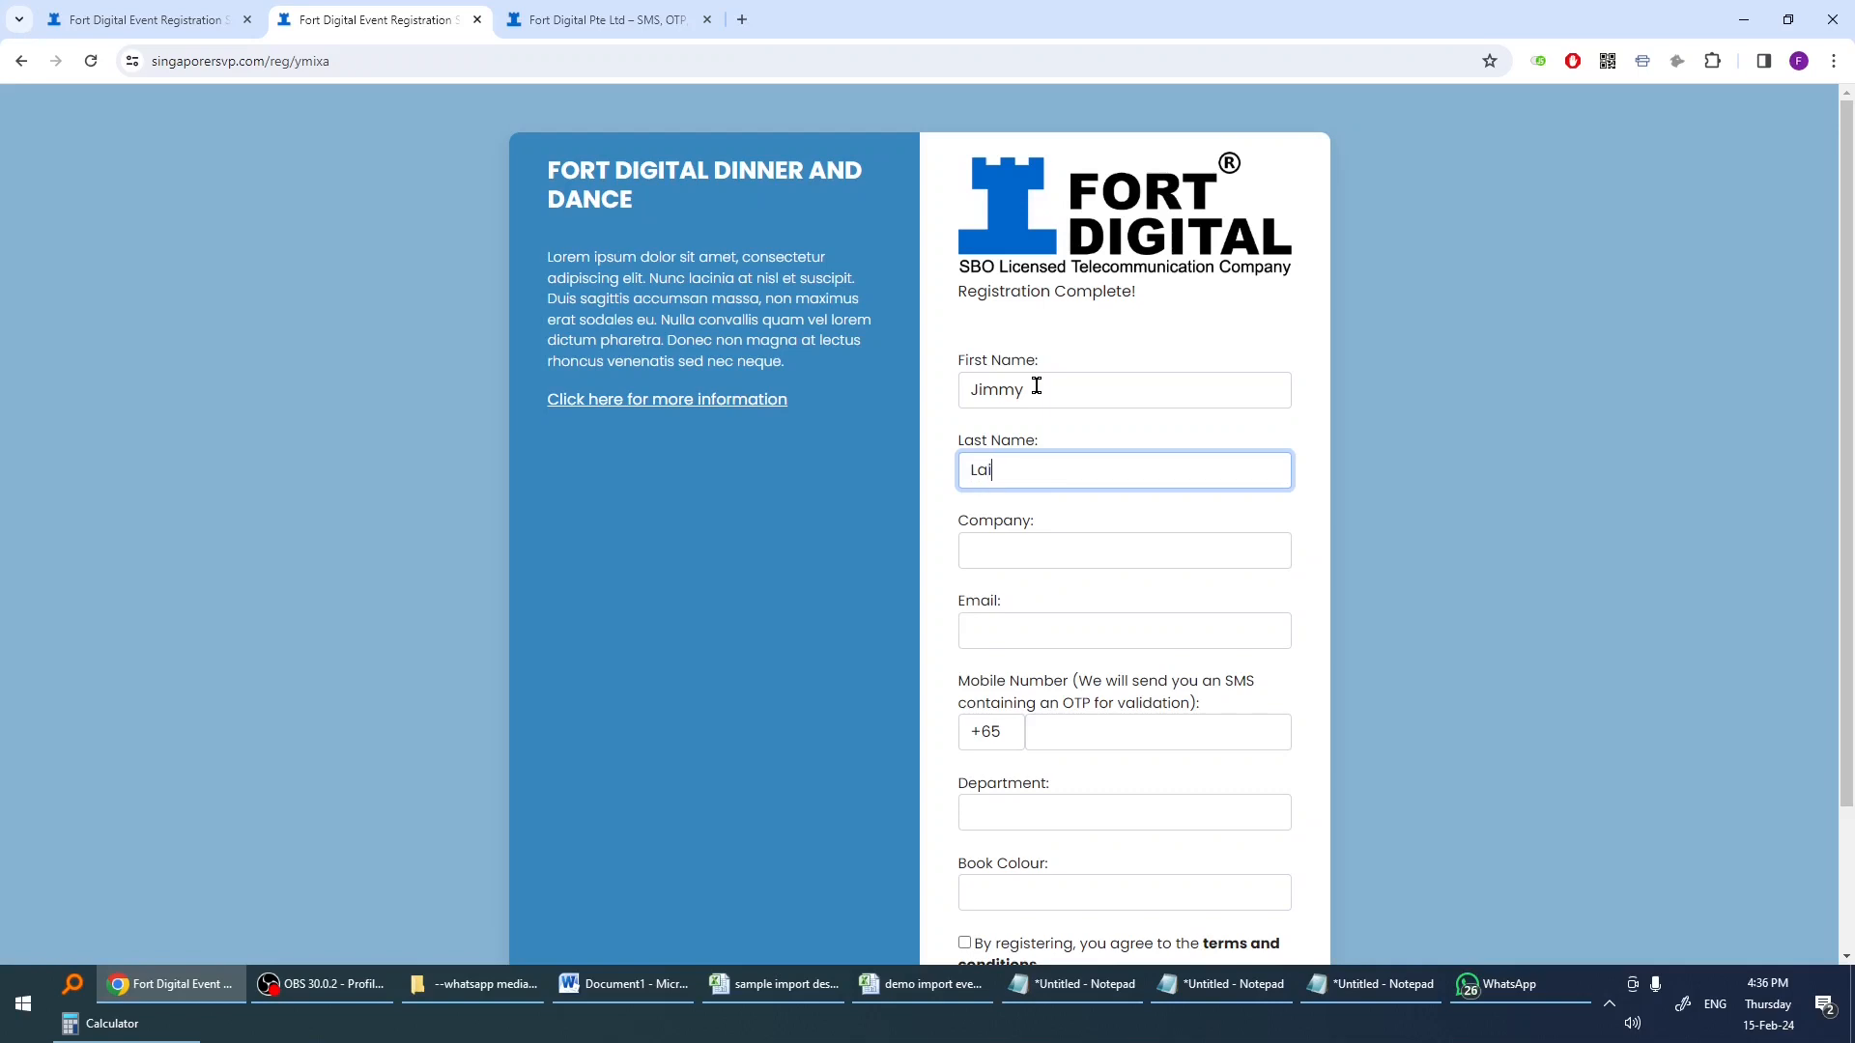
left_click(1061, 541)
type("Fort Digital")
left_click(1034, 619)
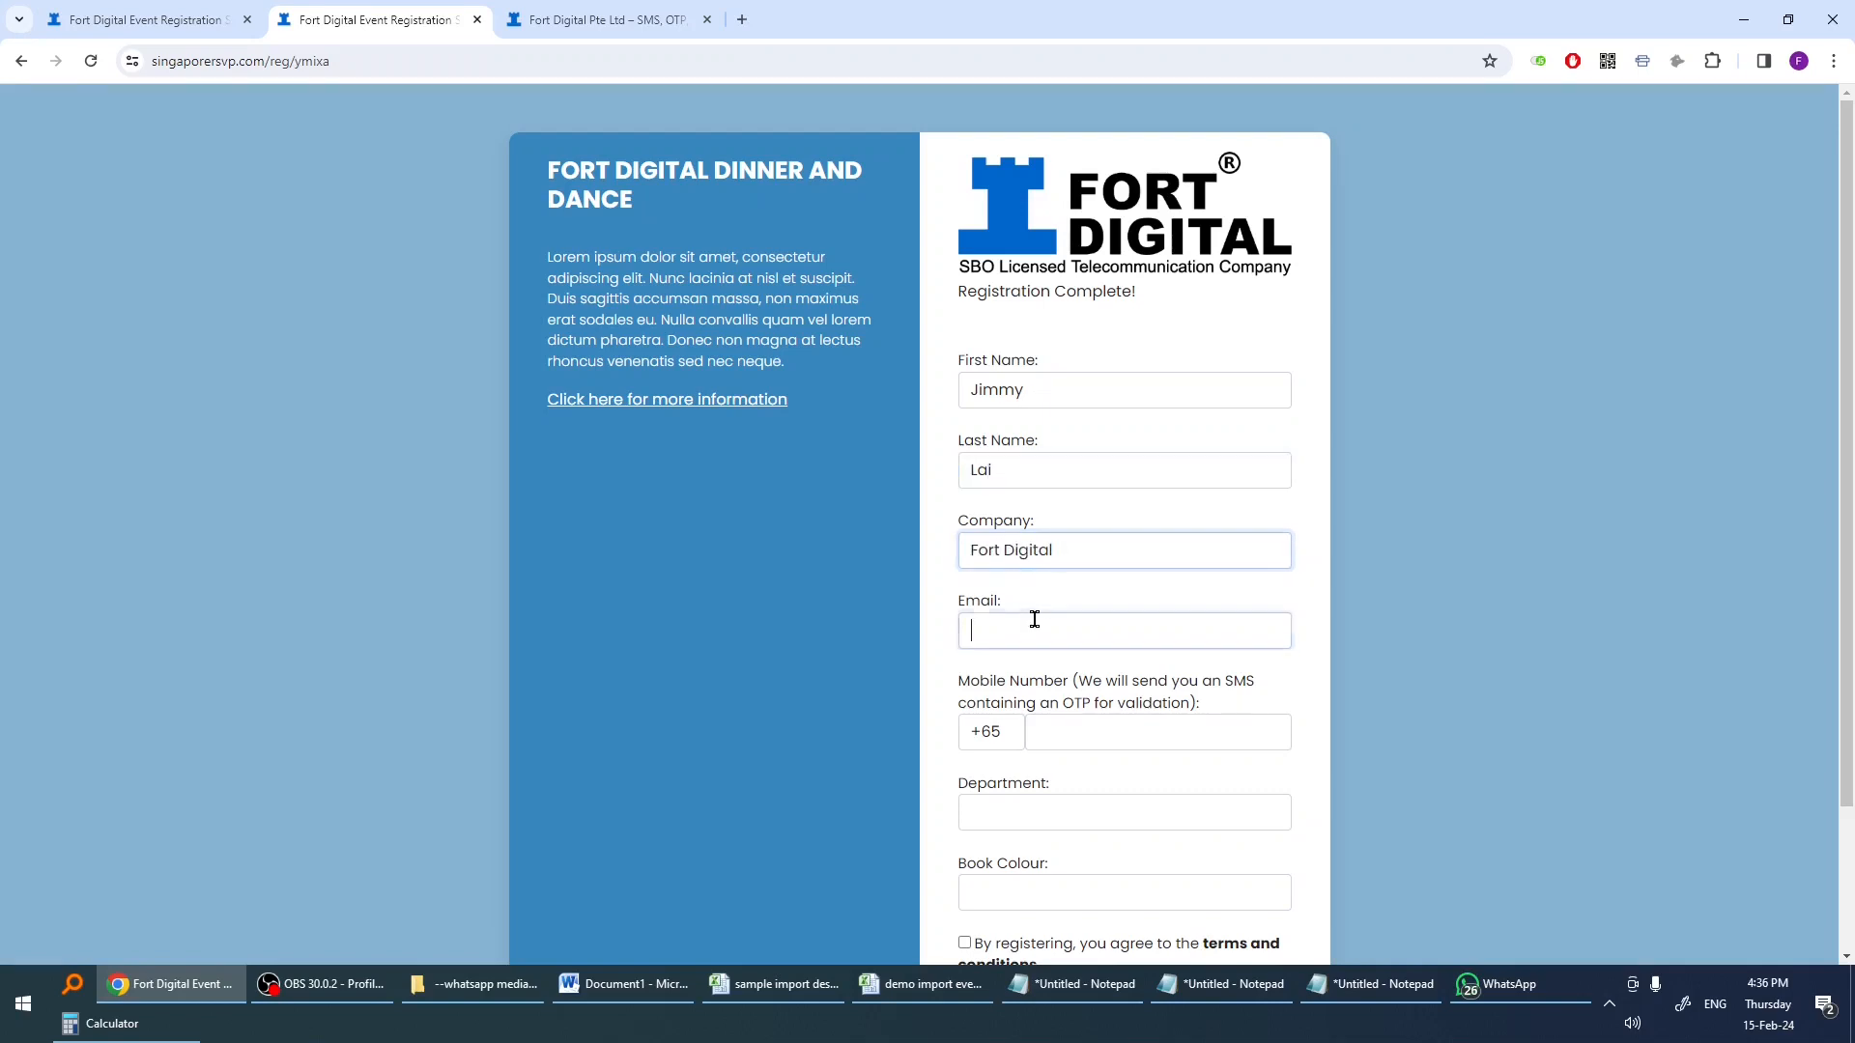
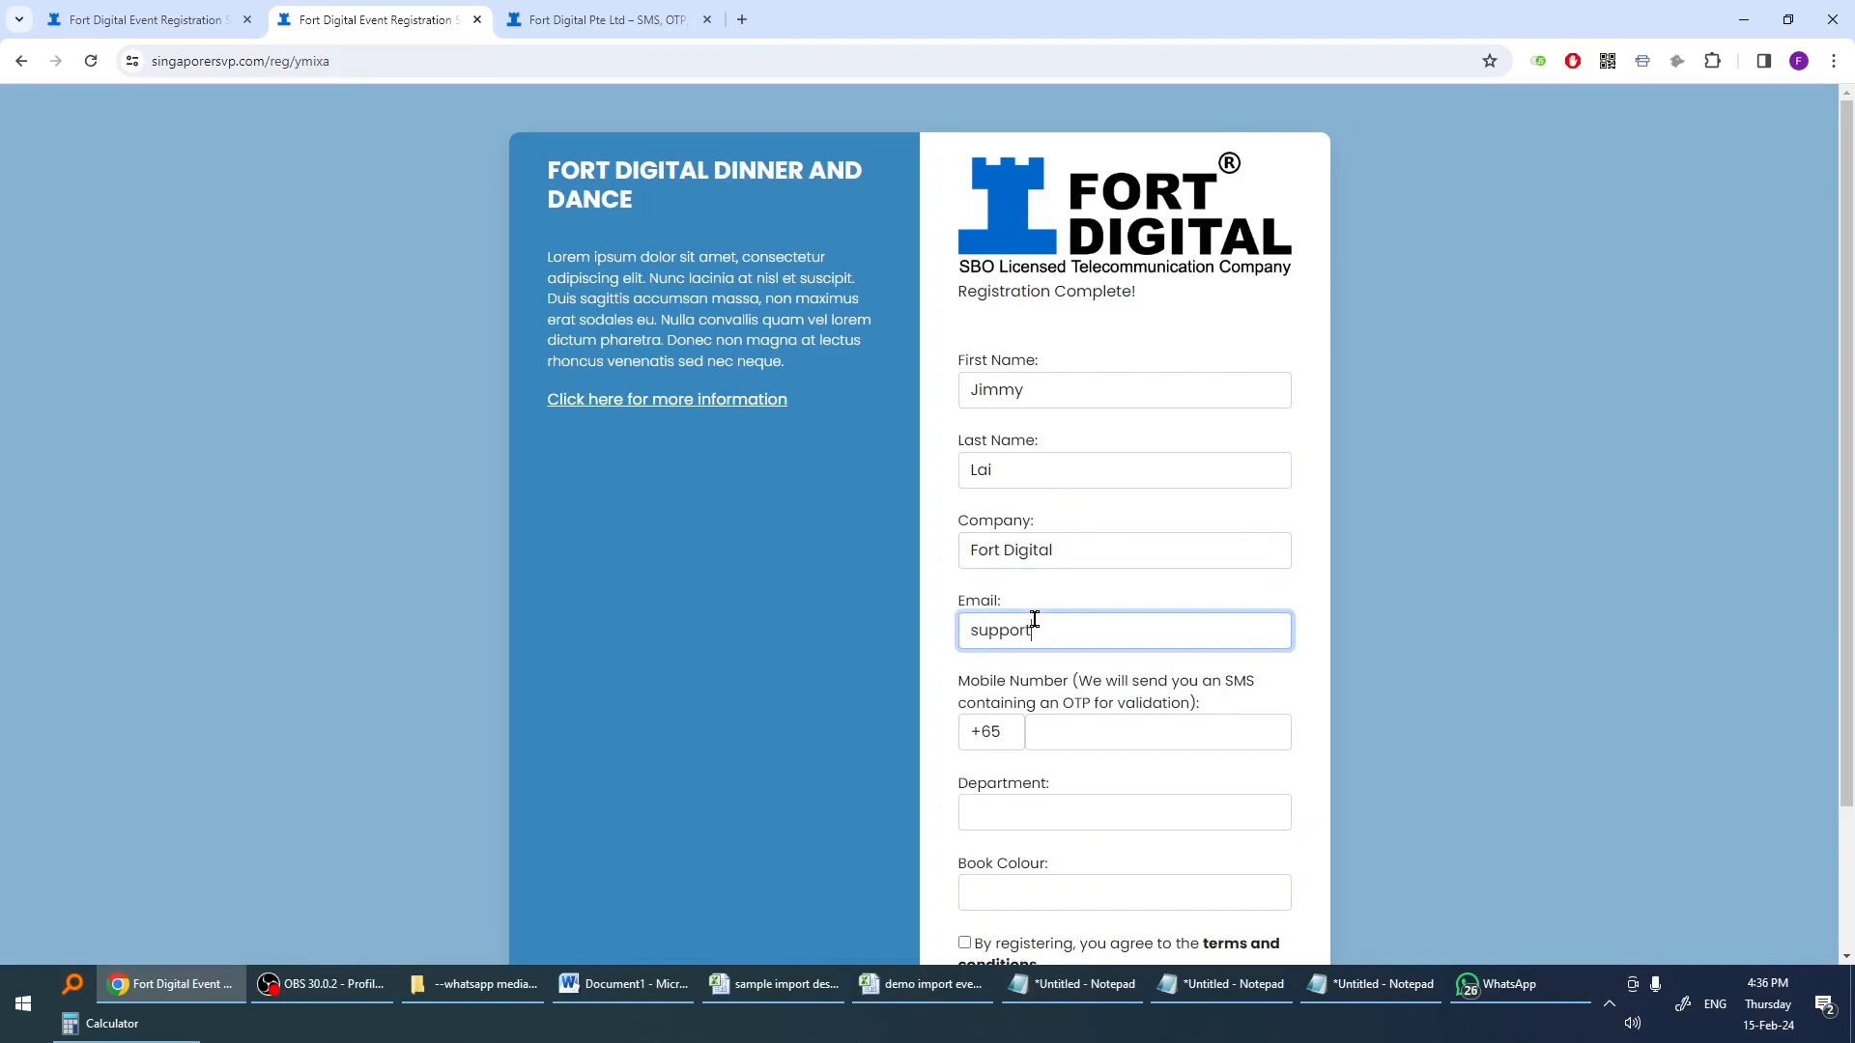
key("Tab")
key("Tab")
type("90222831")
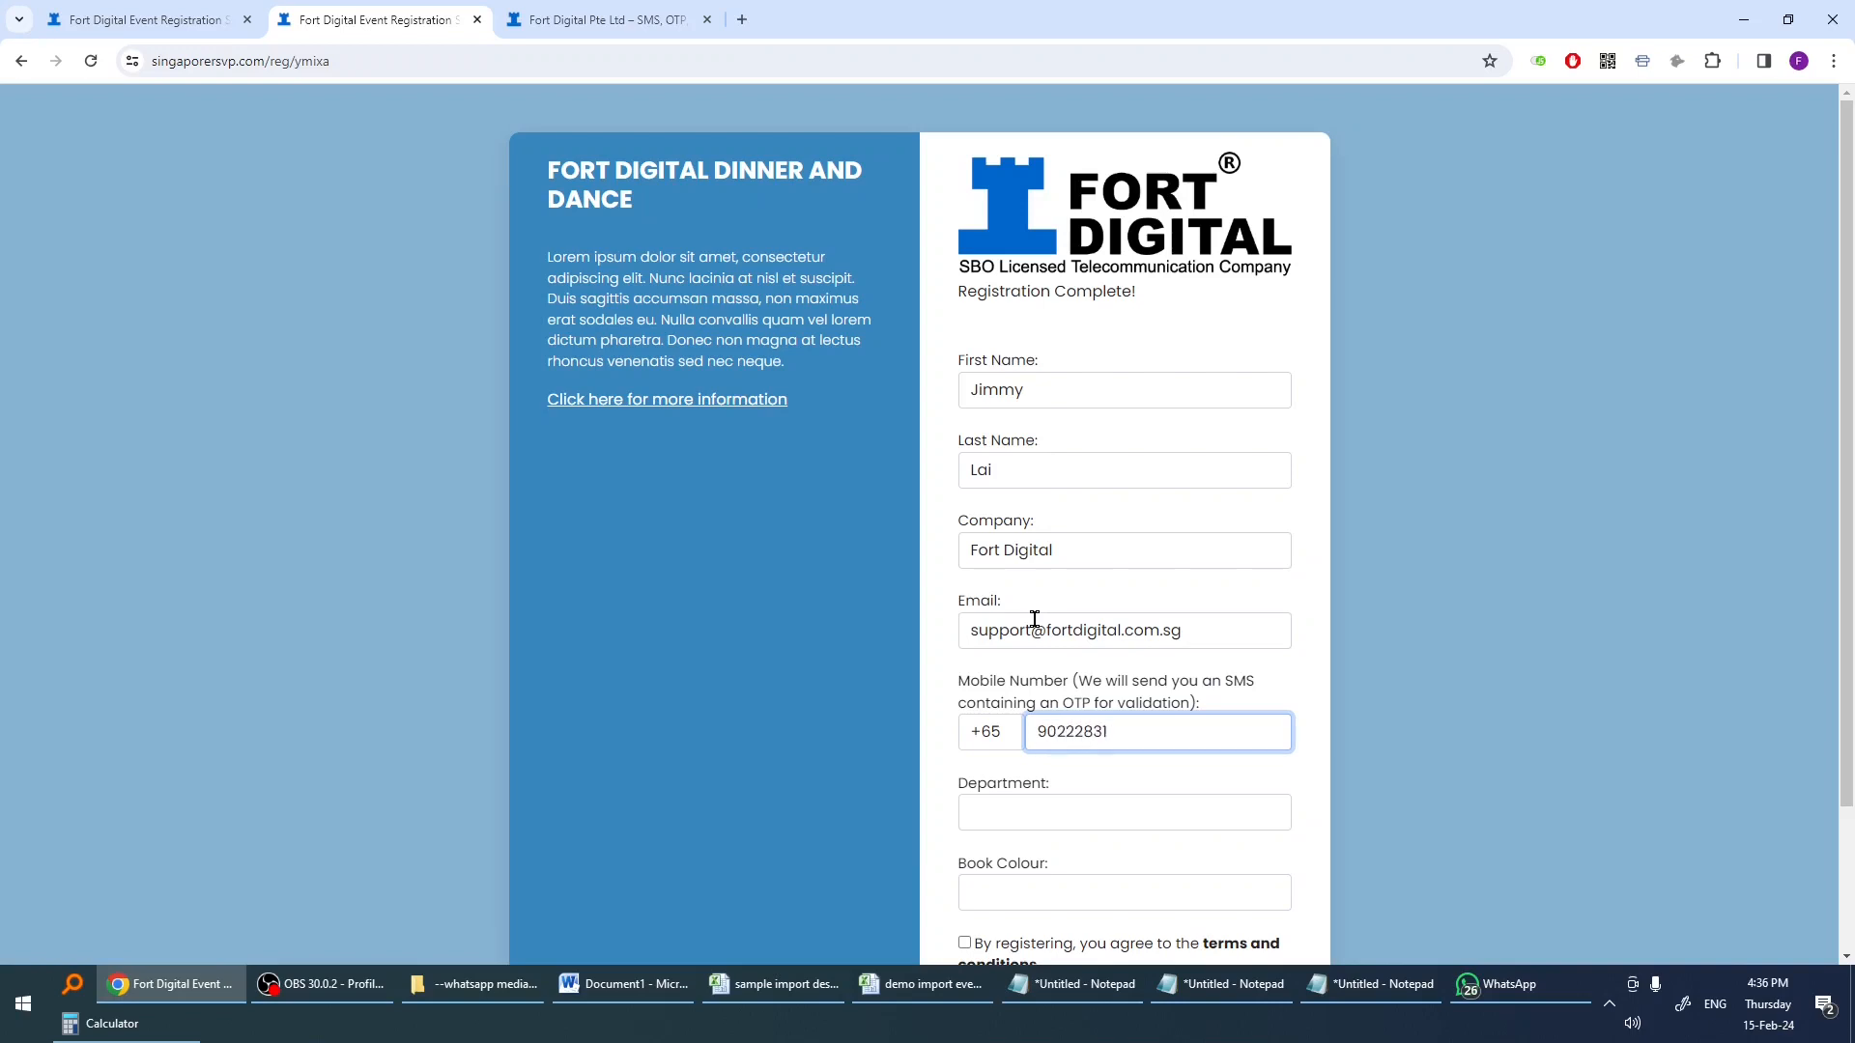
Set department HR and book colour Red, accept the terms, and submit the registration.
scroll(1034, 620, "down", 2)
left_click(1032, 639)
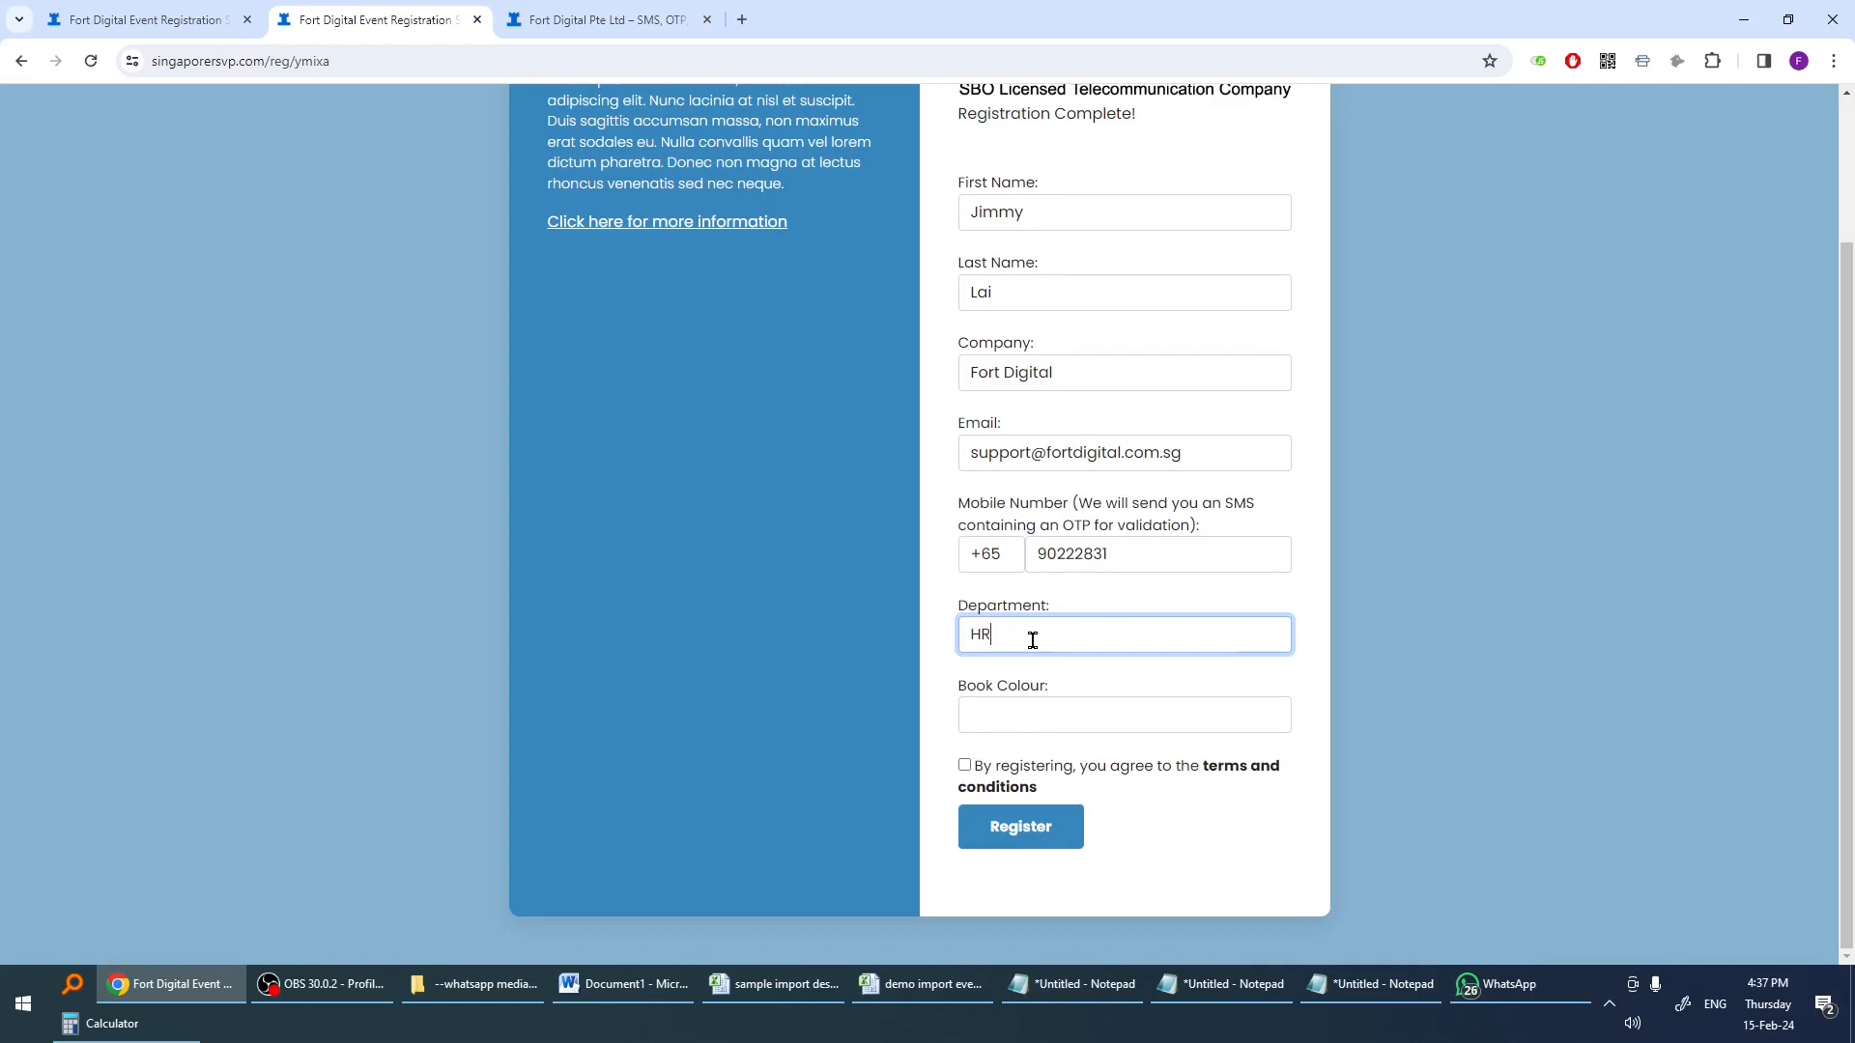
left_click(1041, 720)
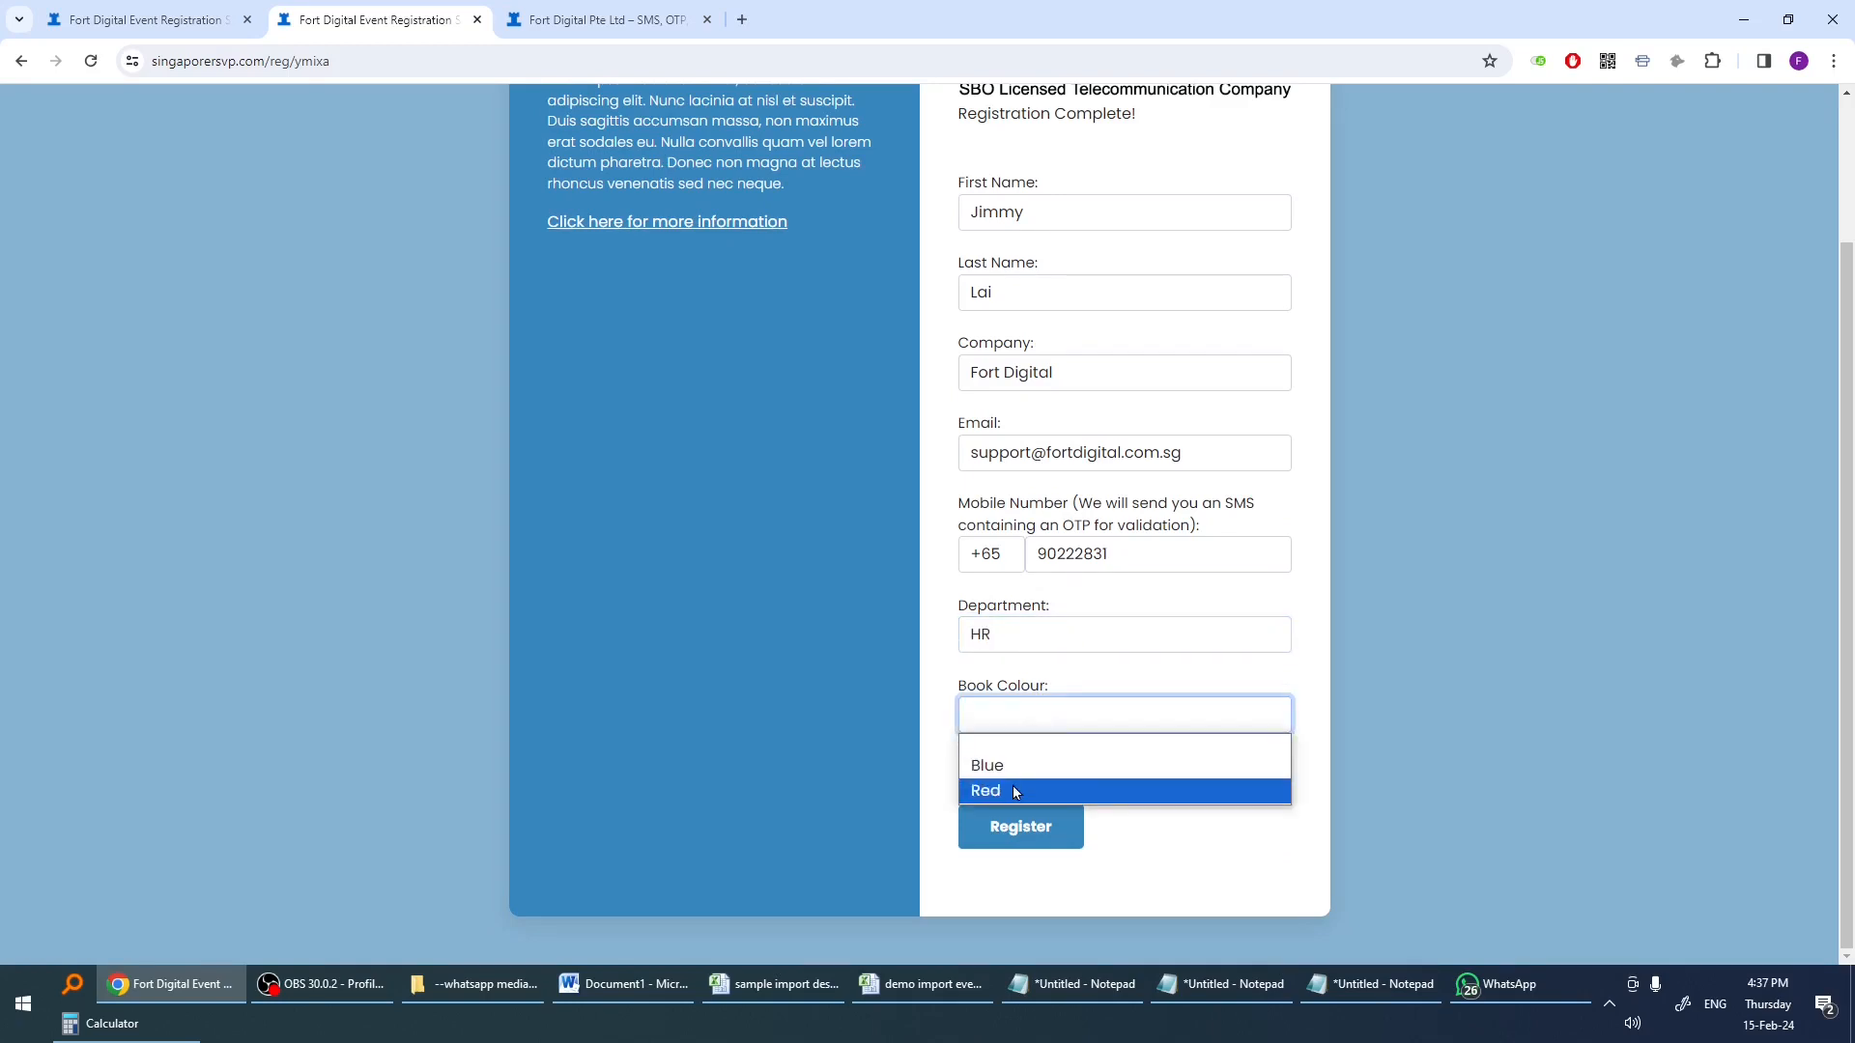
left_click(1013, 790)
left_click(962, 766)
left_click(995, 824)
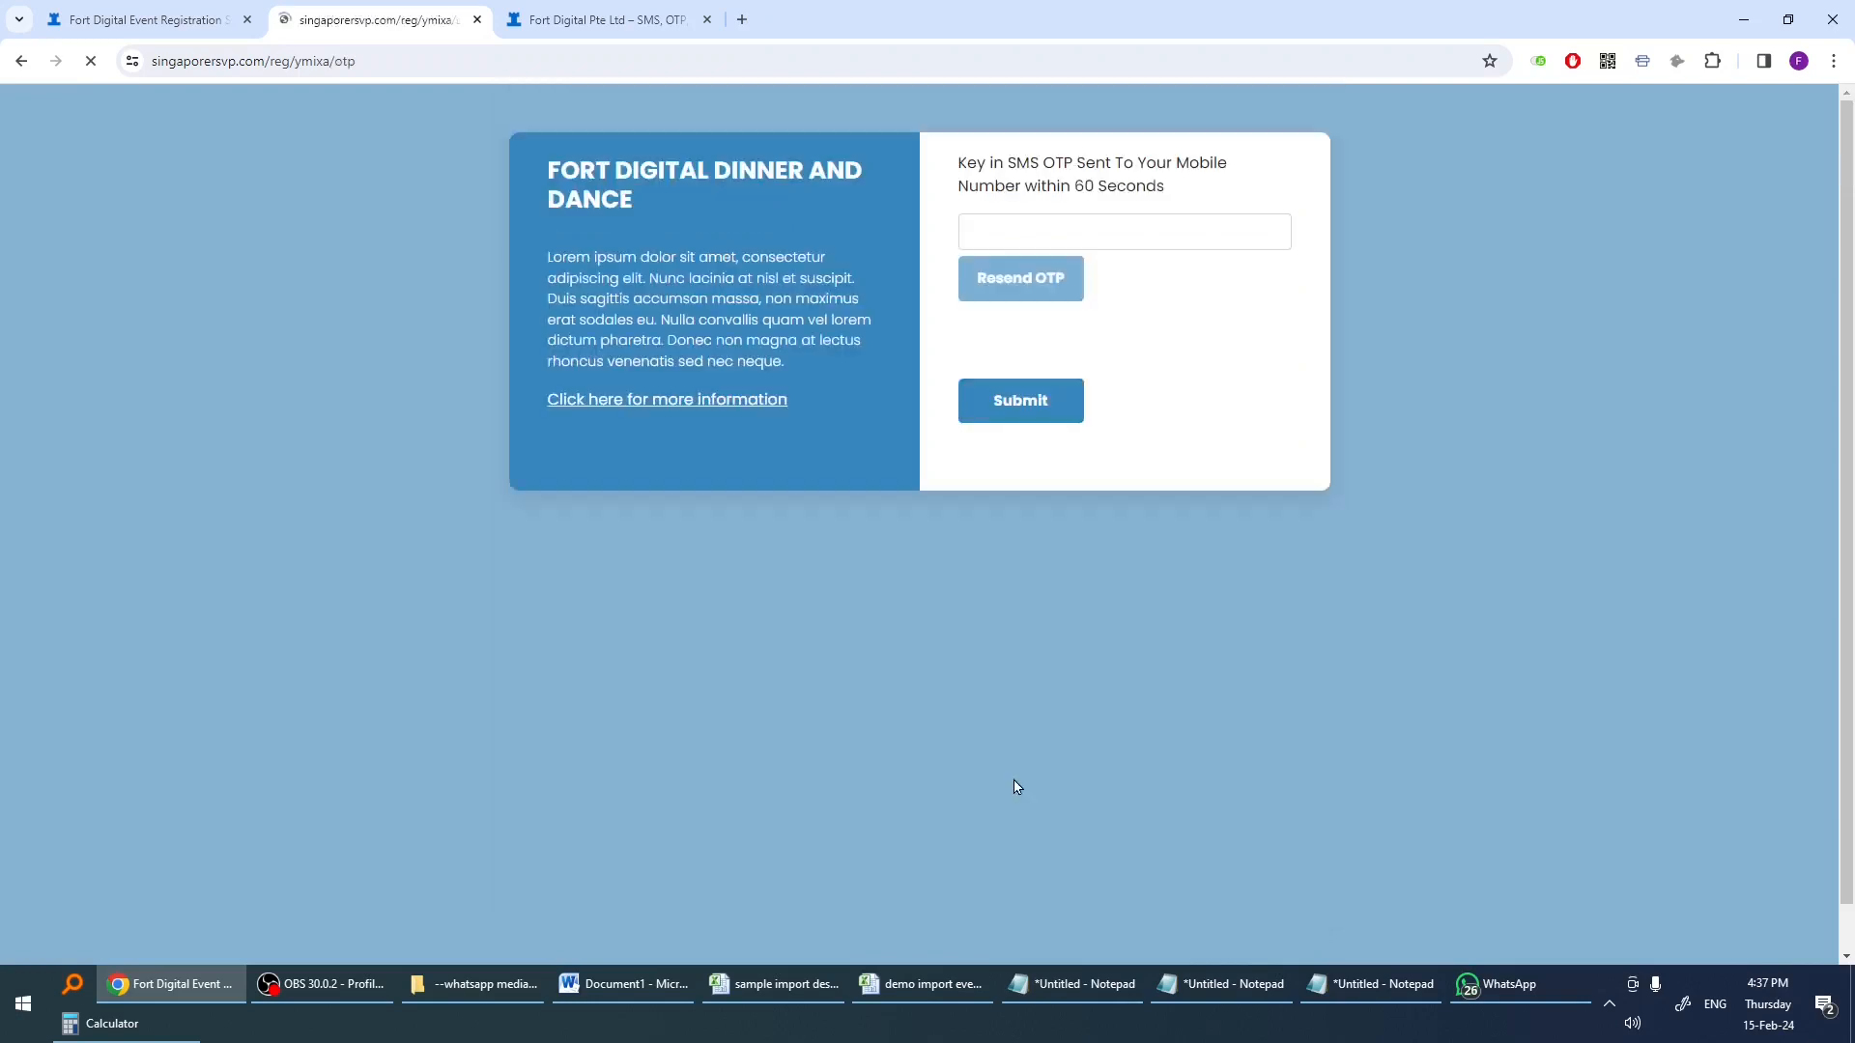
Select the OTP field, then review the admin guest list for the second registration.
left_click(1021, 236)
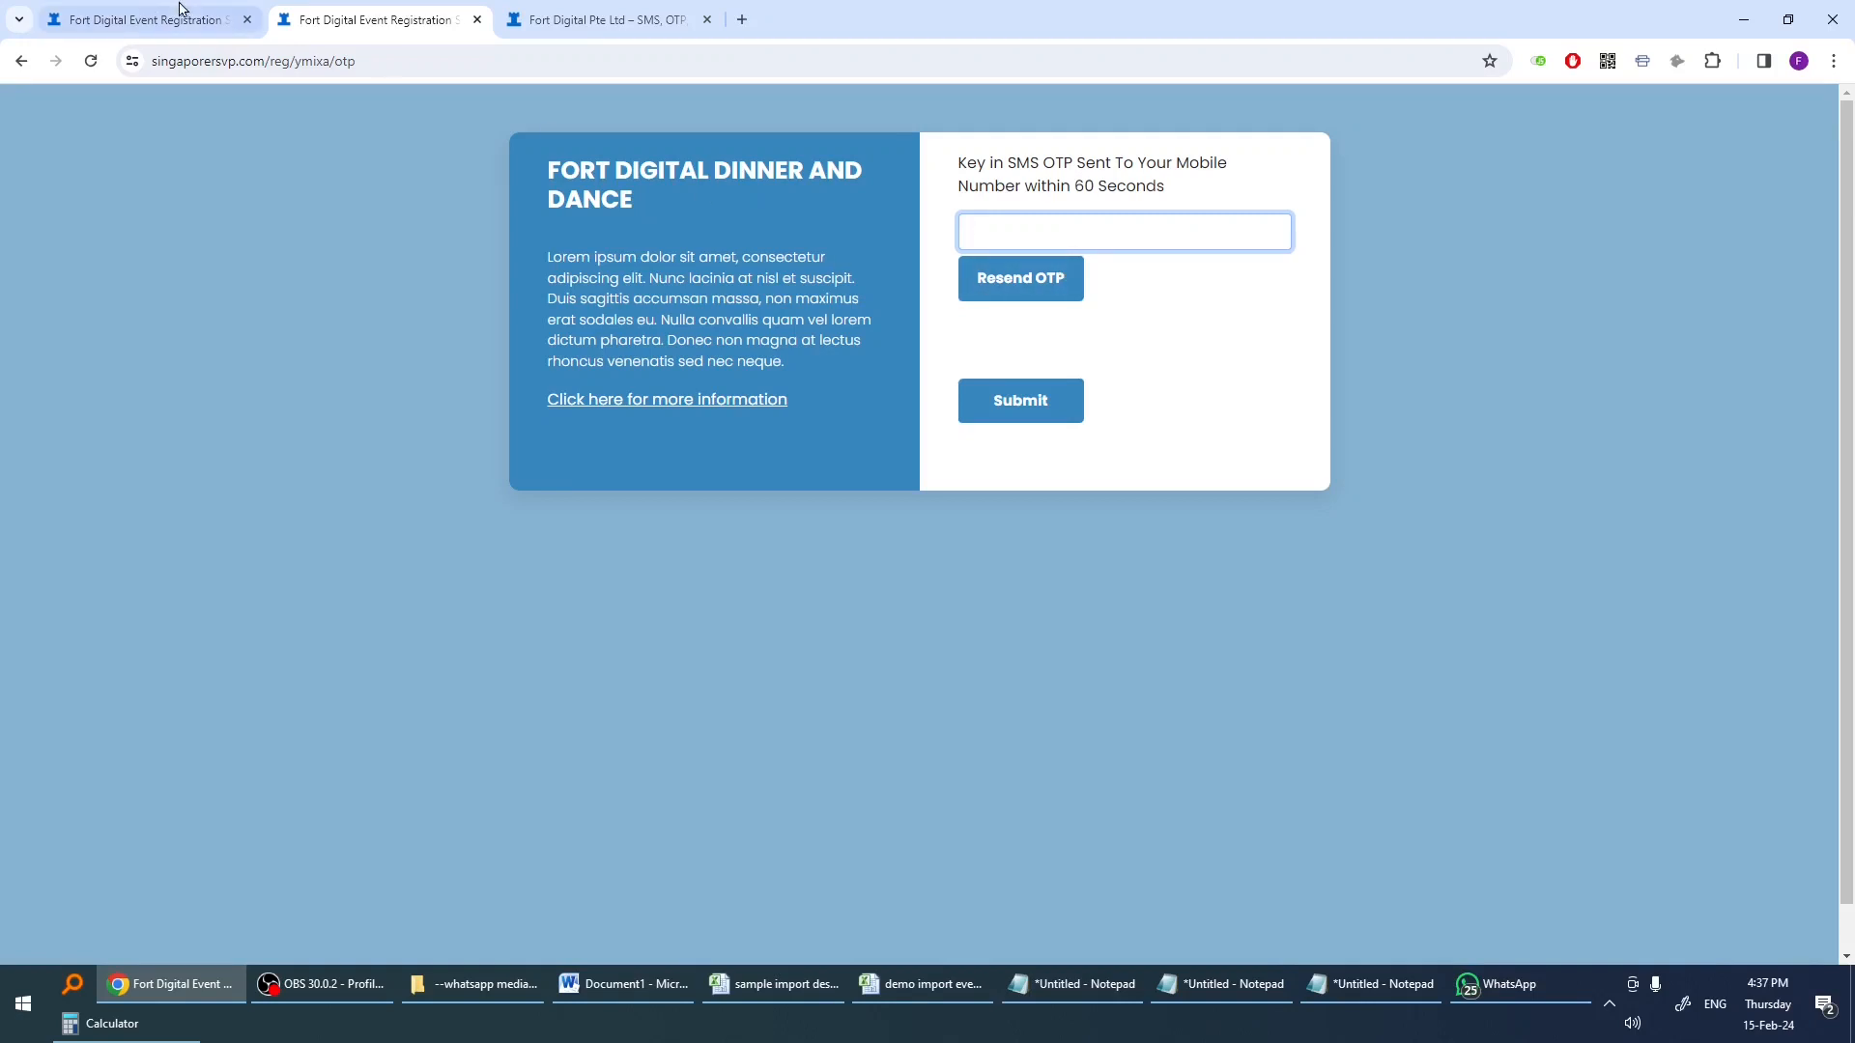
left_click(142, 11)
scroll(666, 505, "down", 5)
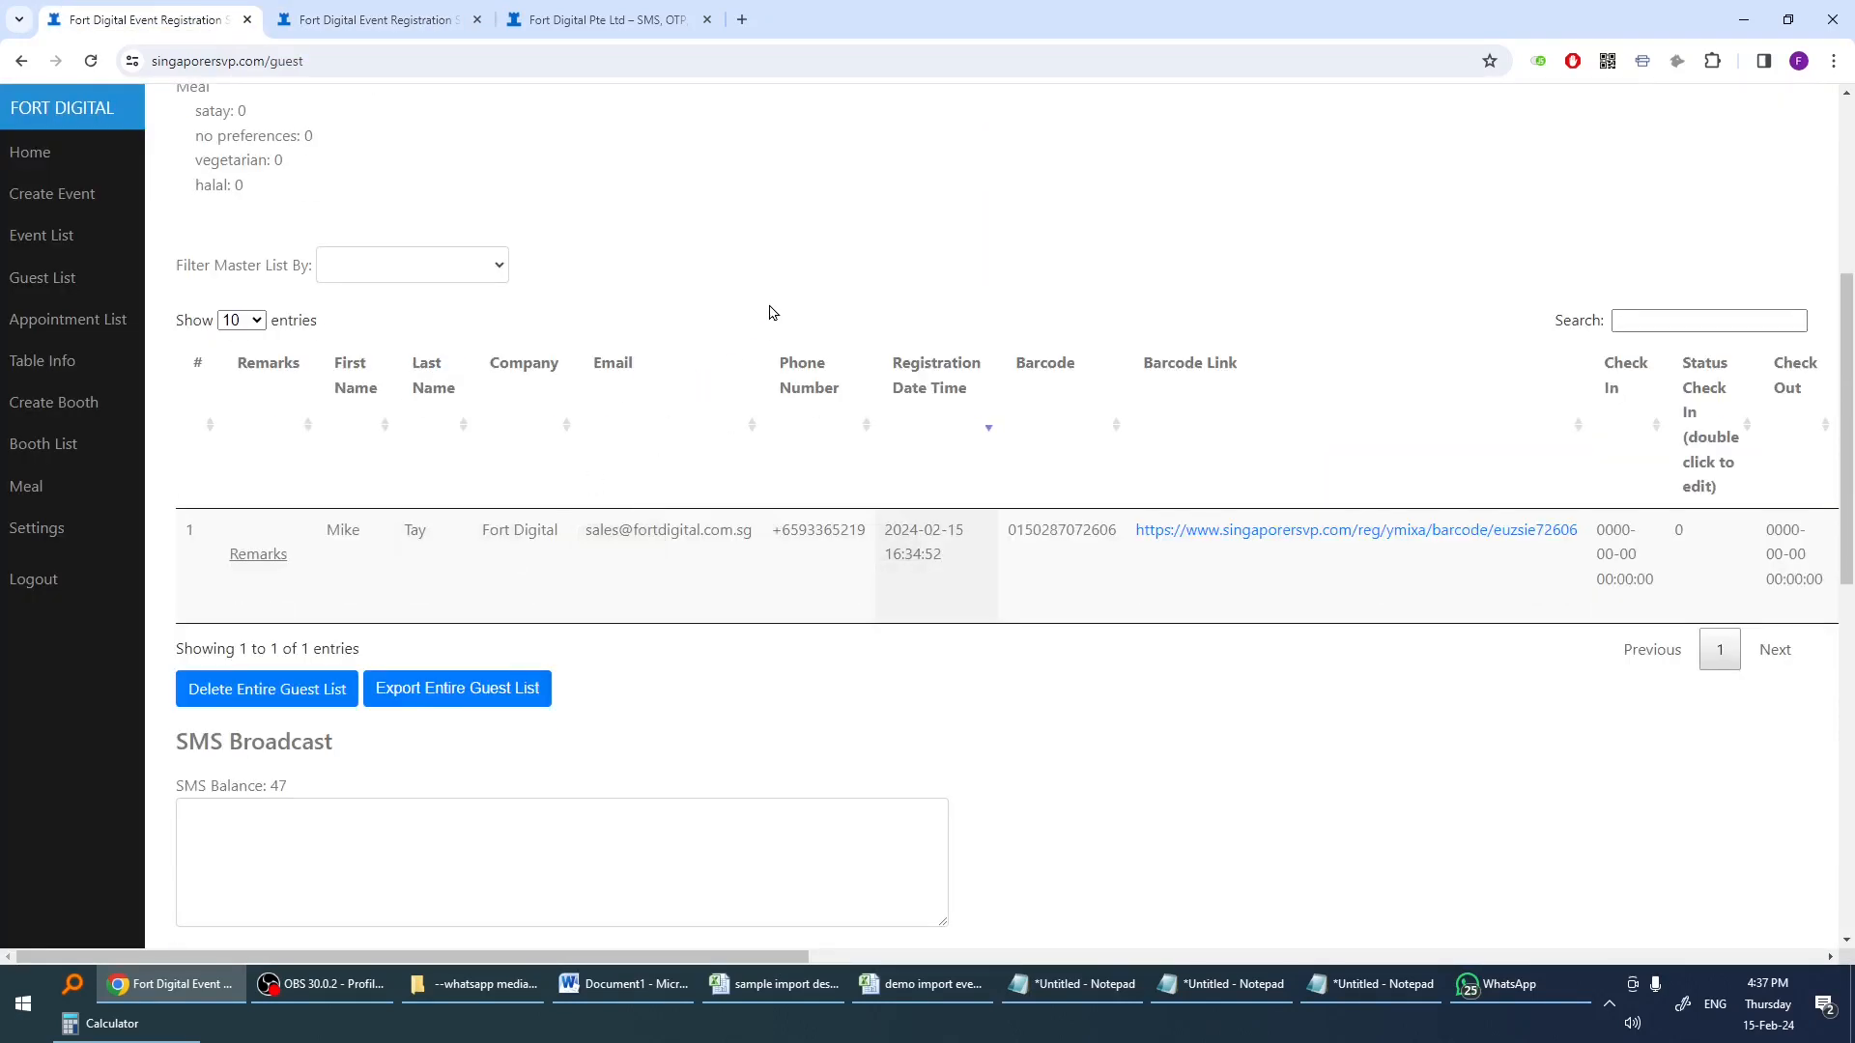
scroll(770, 311, "down", 5)
scroll(770, 311, "down", 4)
scroll(763, 363, "up", 3)
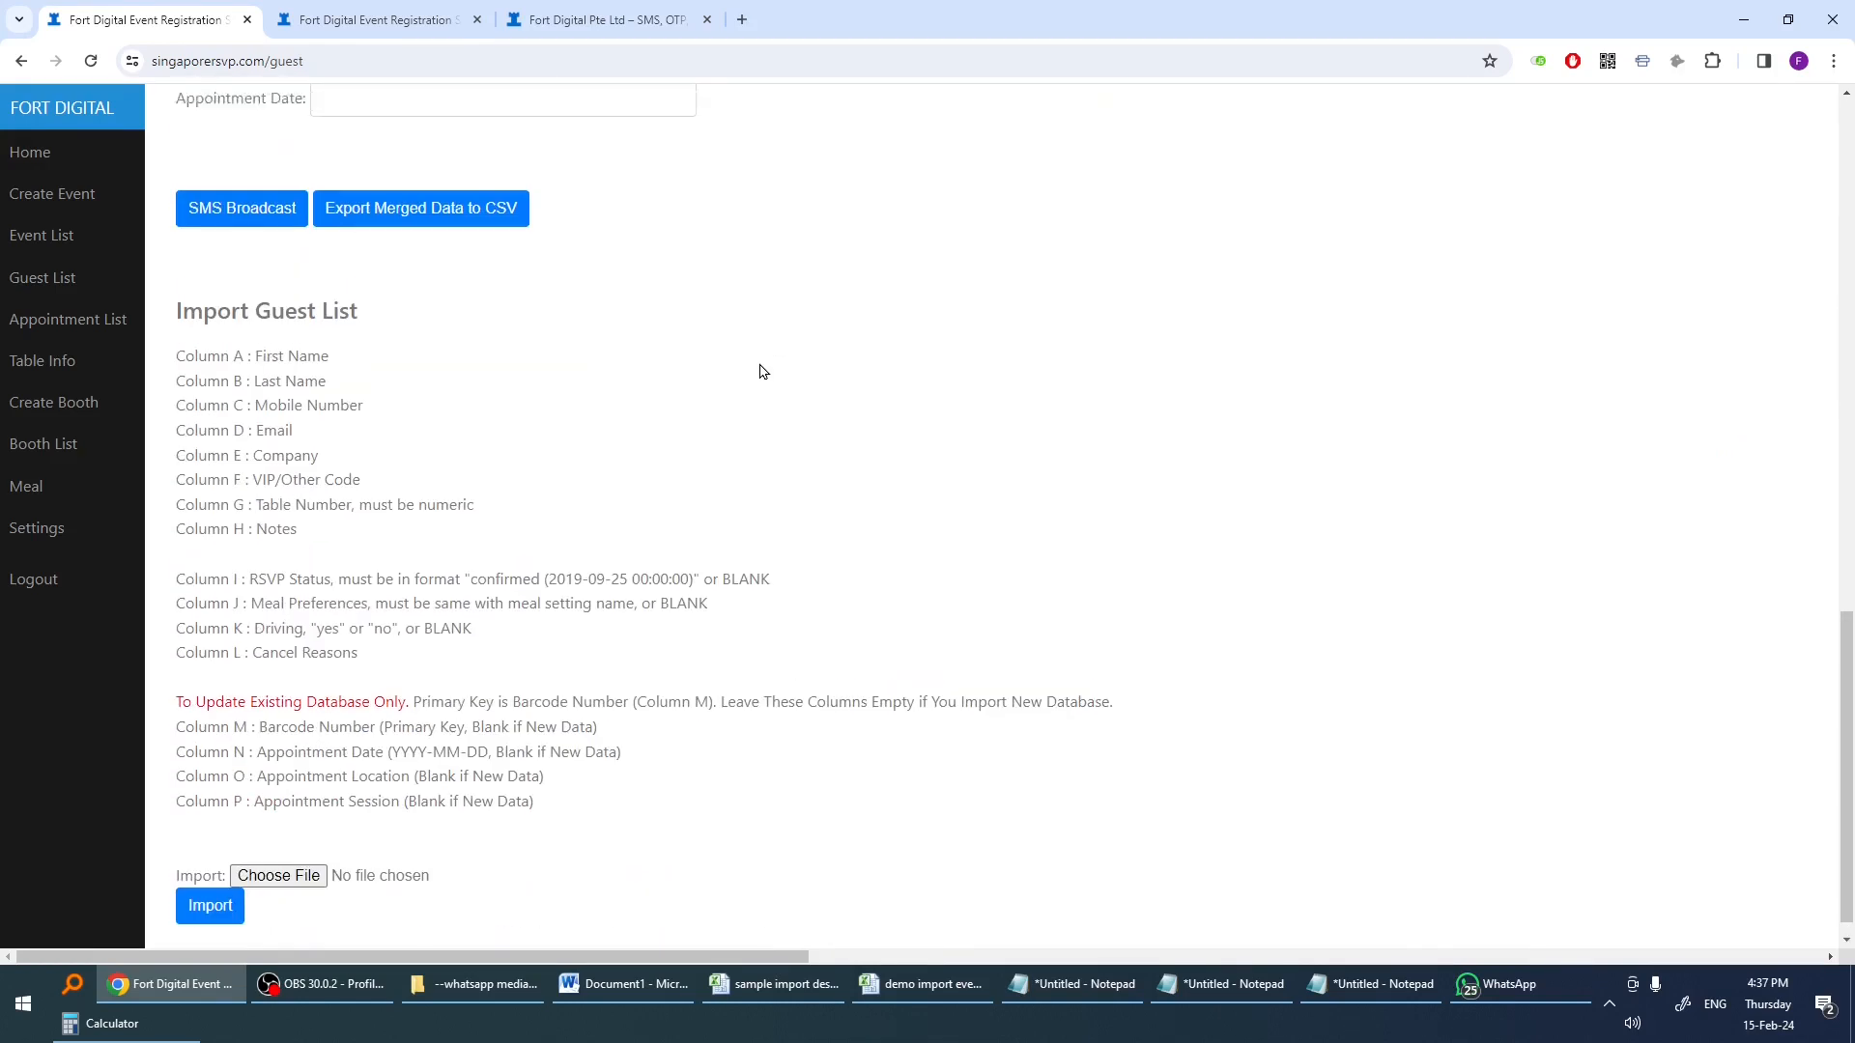
Enter the OTP from the SMS site, submit it, and return to the admin guest page.
left_click(568, 16)
left_click(425, 15)
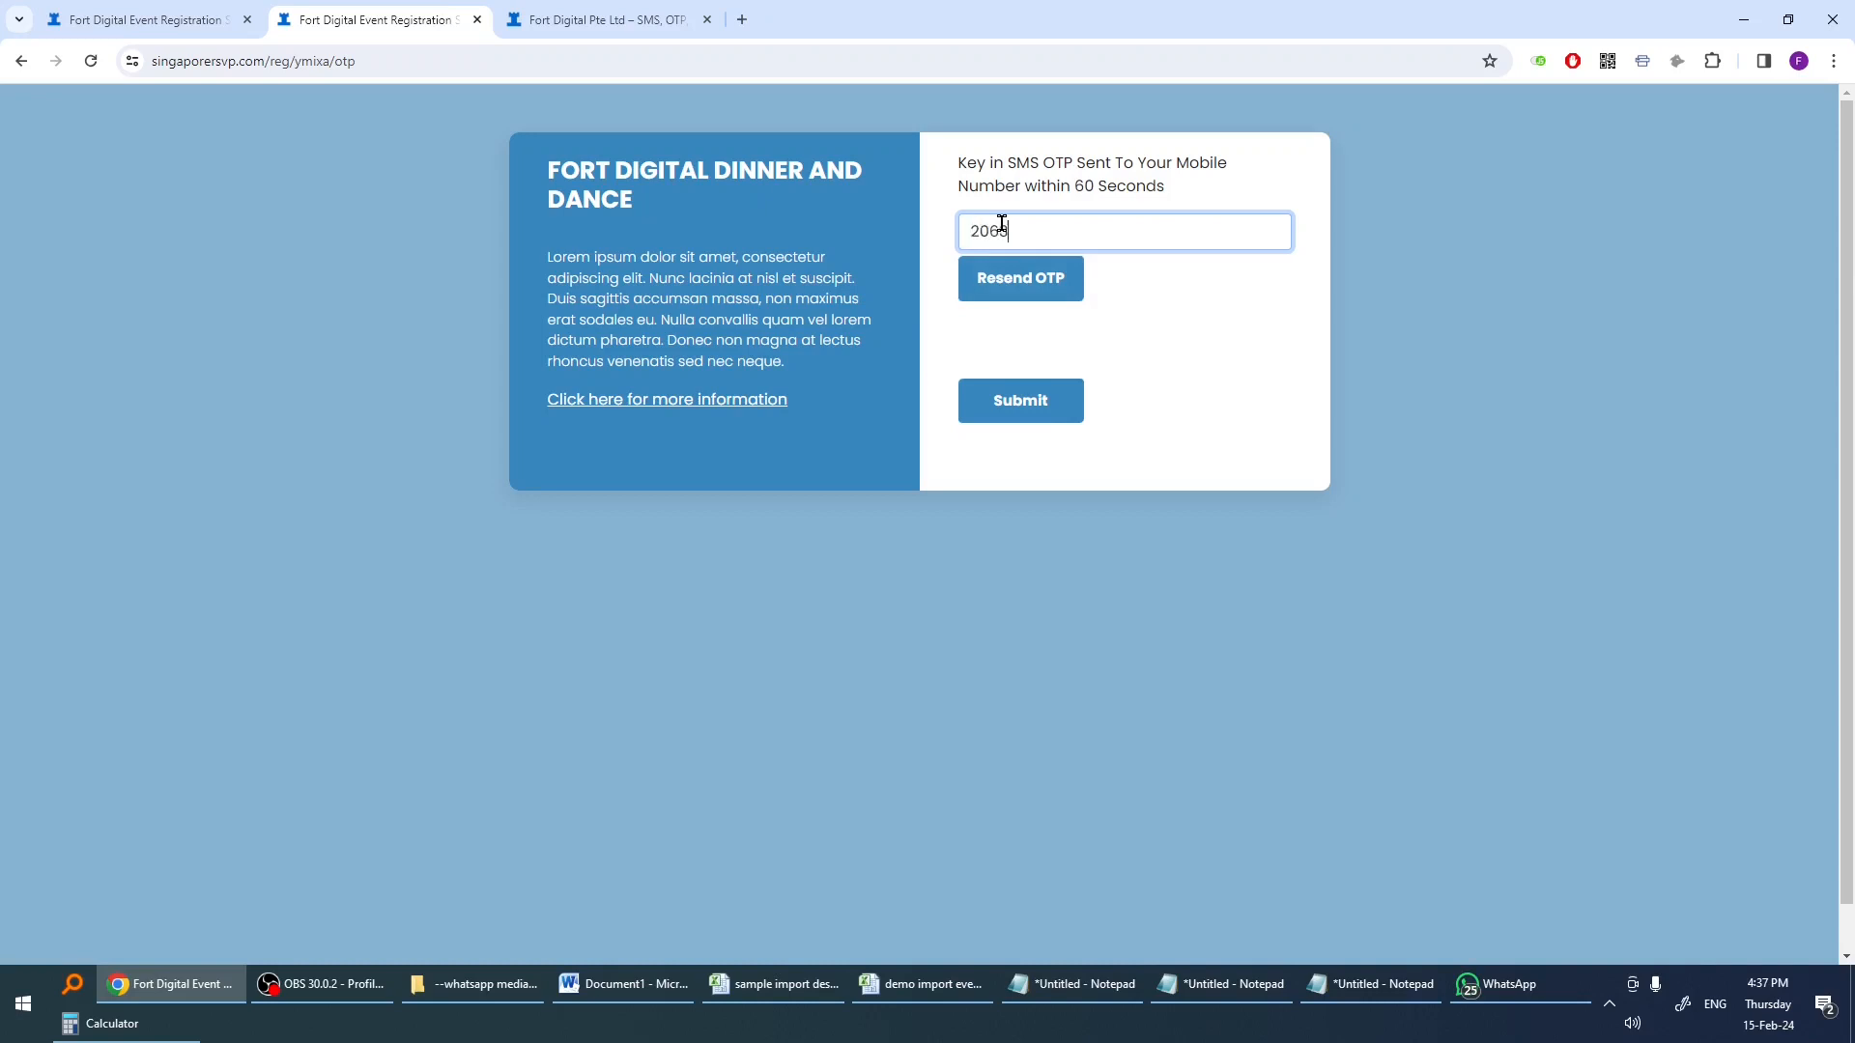
type("0")
left_click(1054, 391)
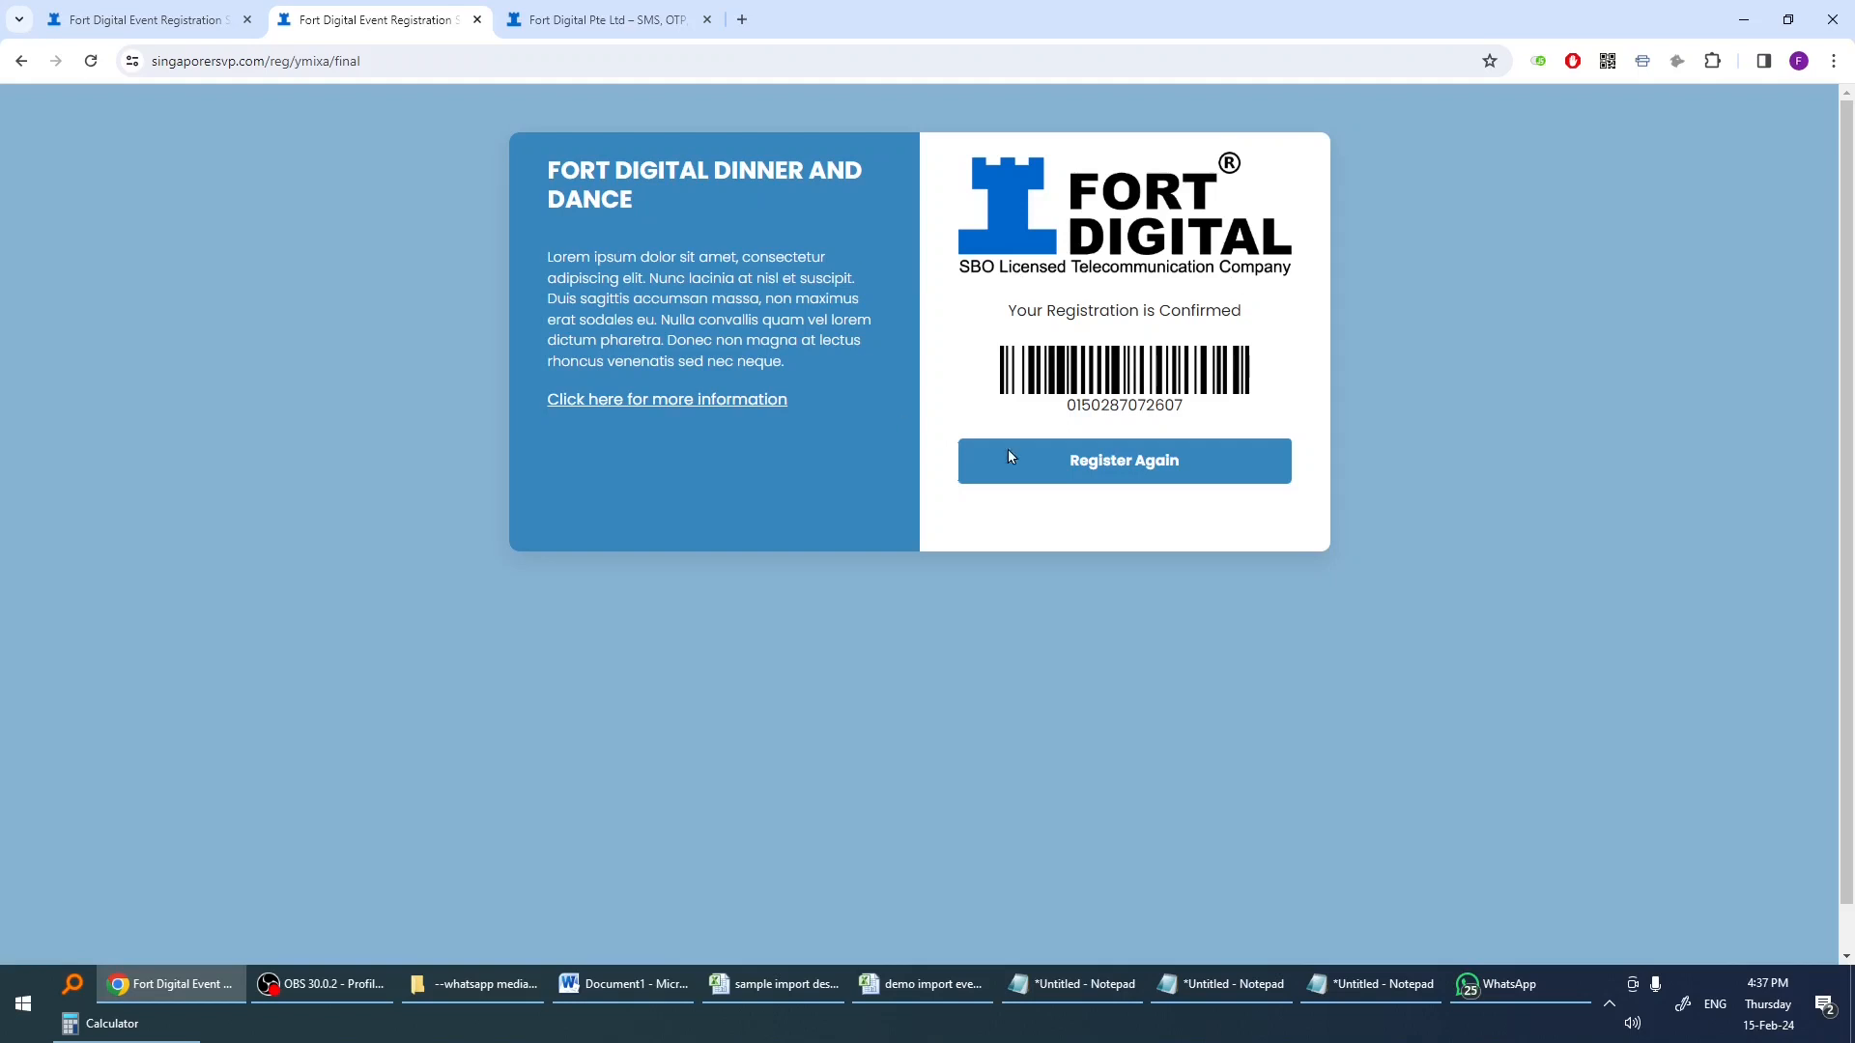
left_click(58, 19)
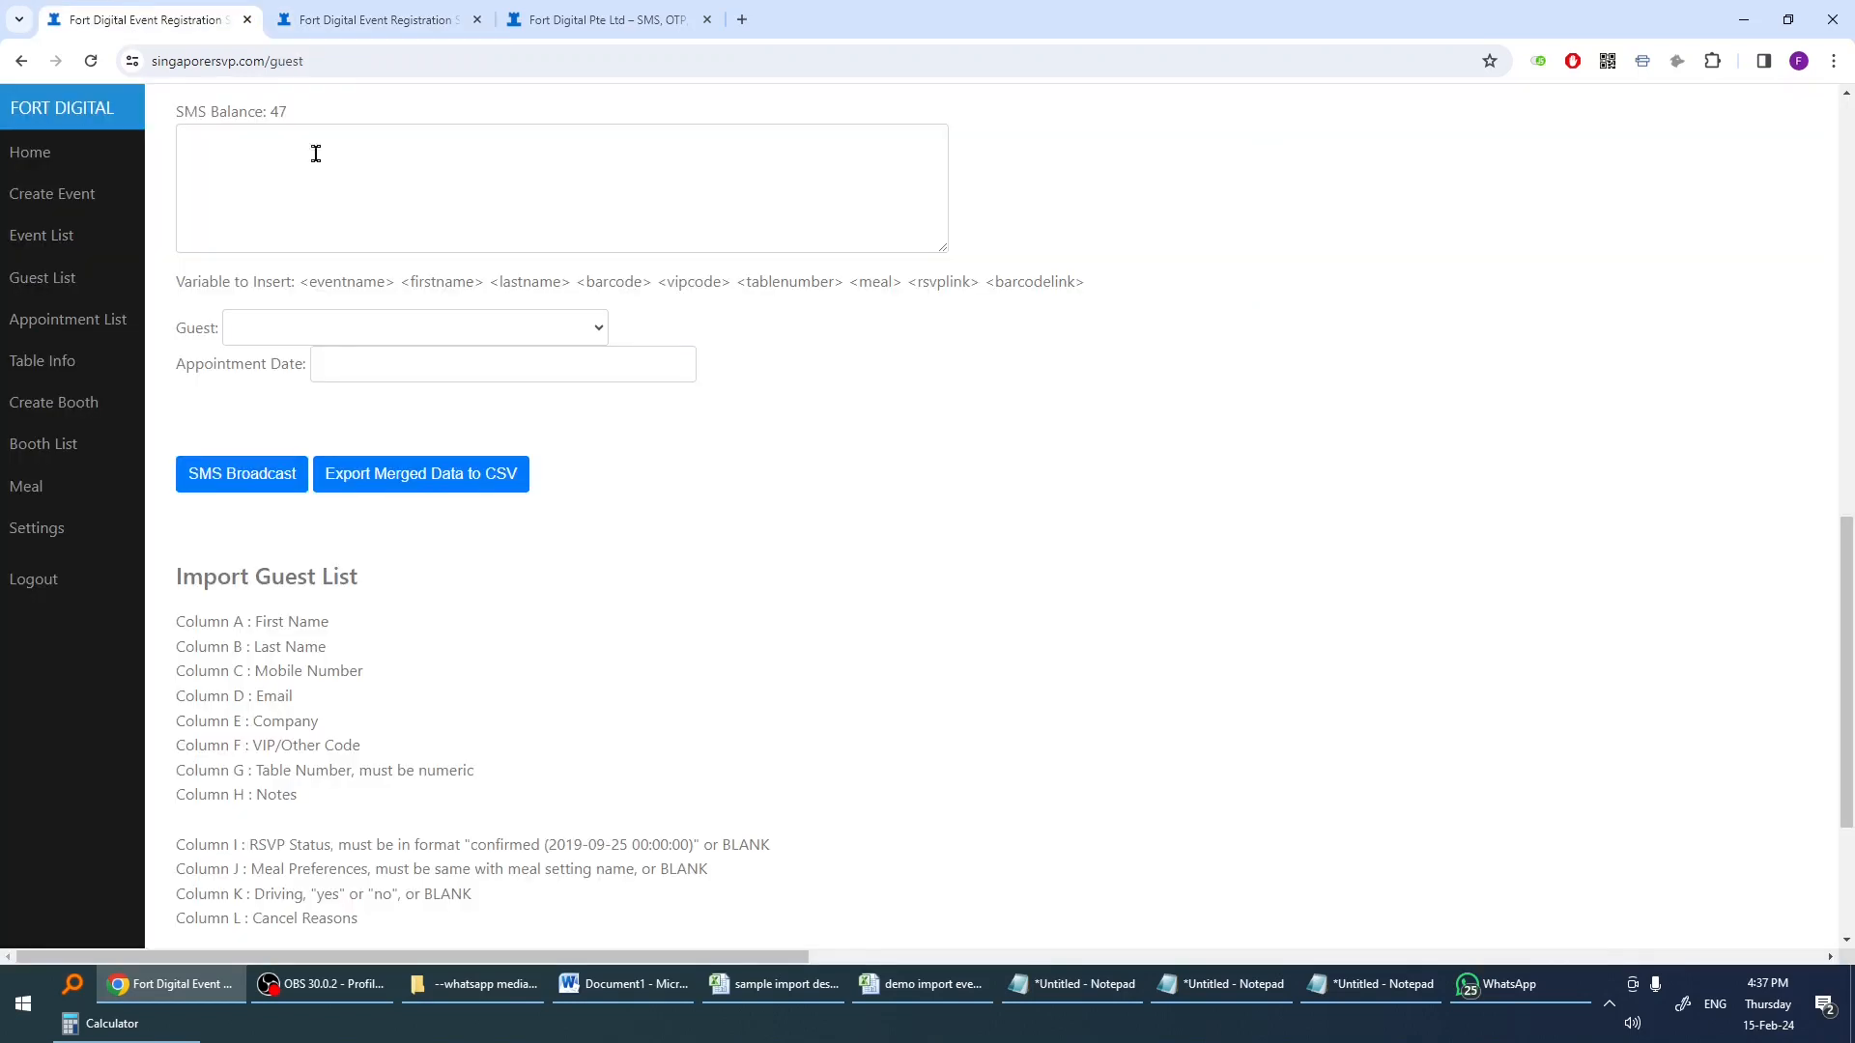
Reload the guest list, scan both guests' department and book colour, and export the entire list.
left_click(79, 278)
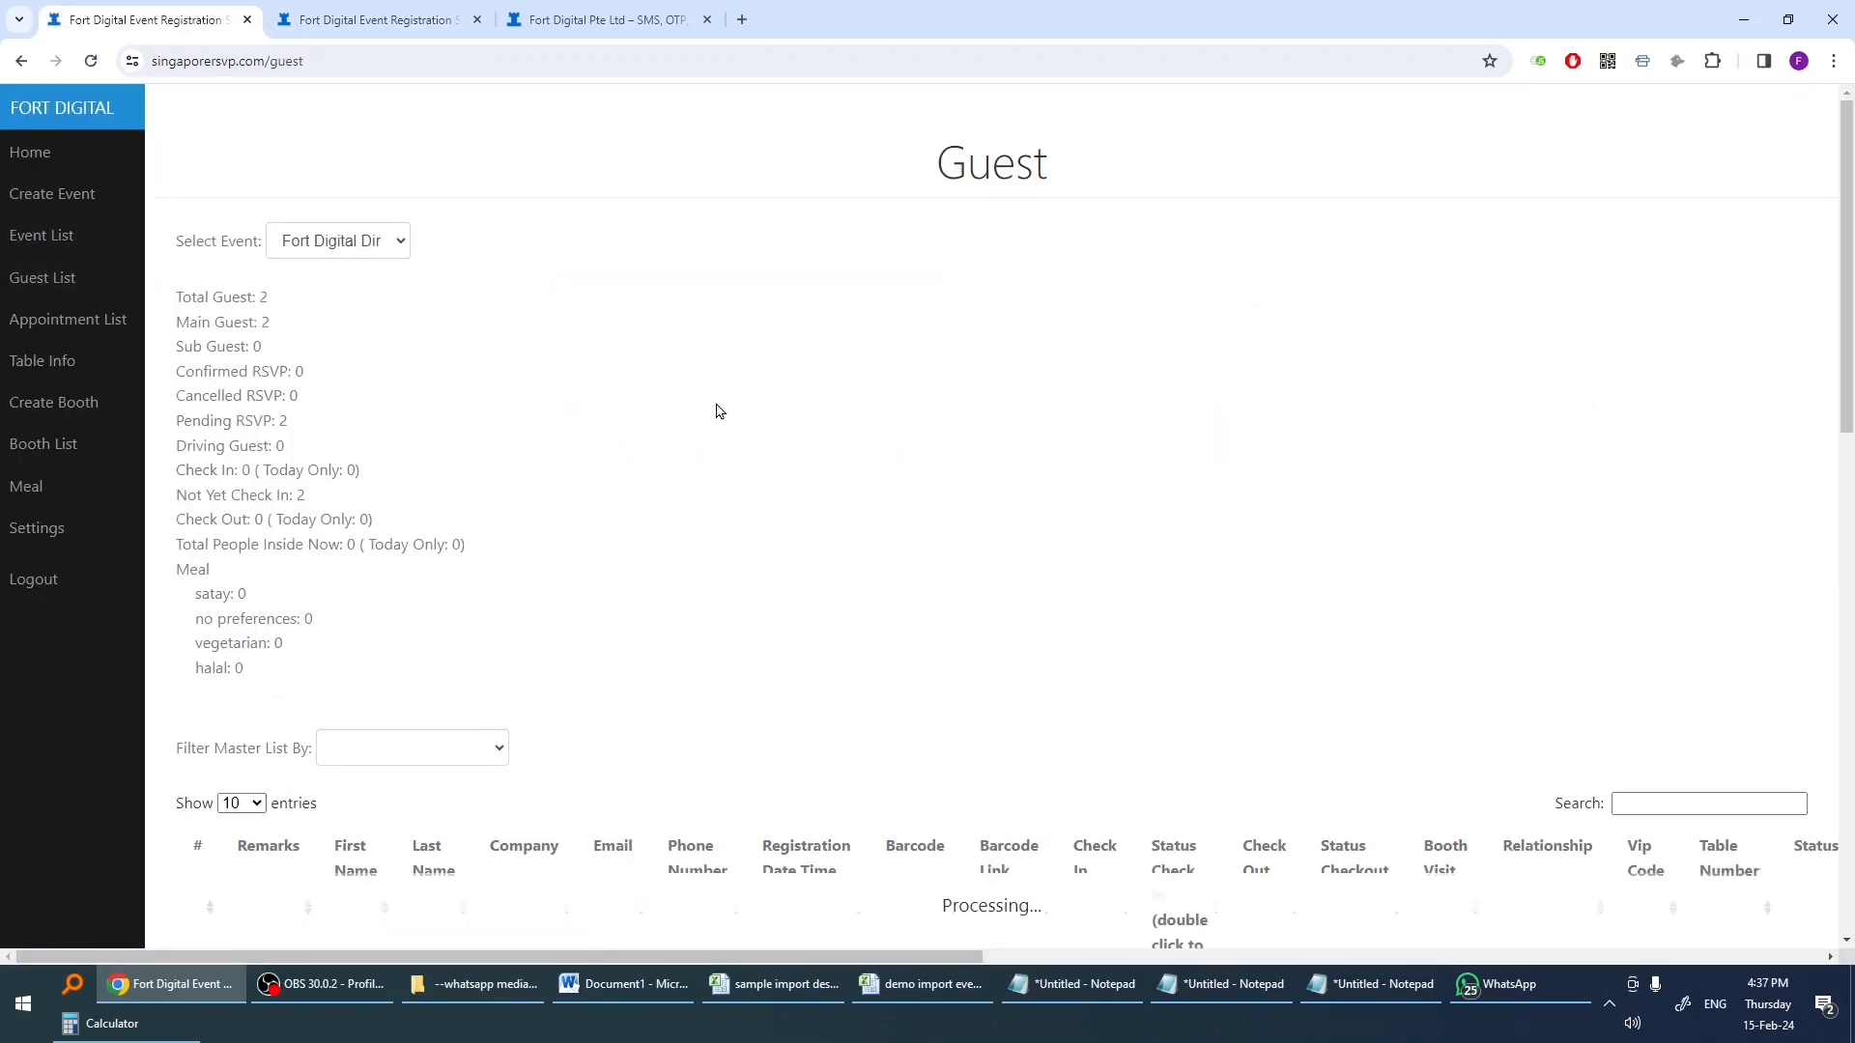
scroll(716, 411, "down", 4)
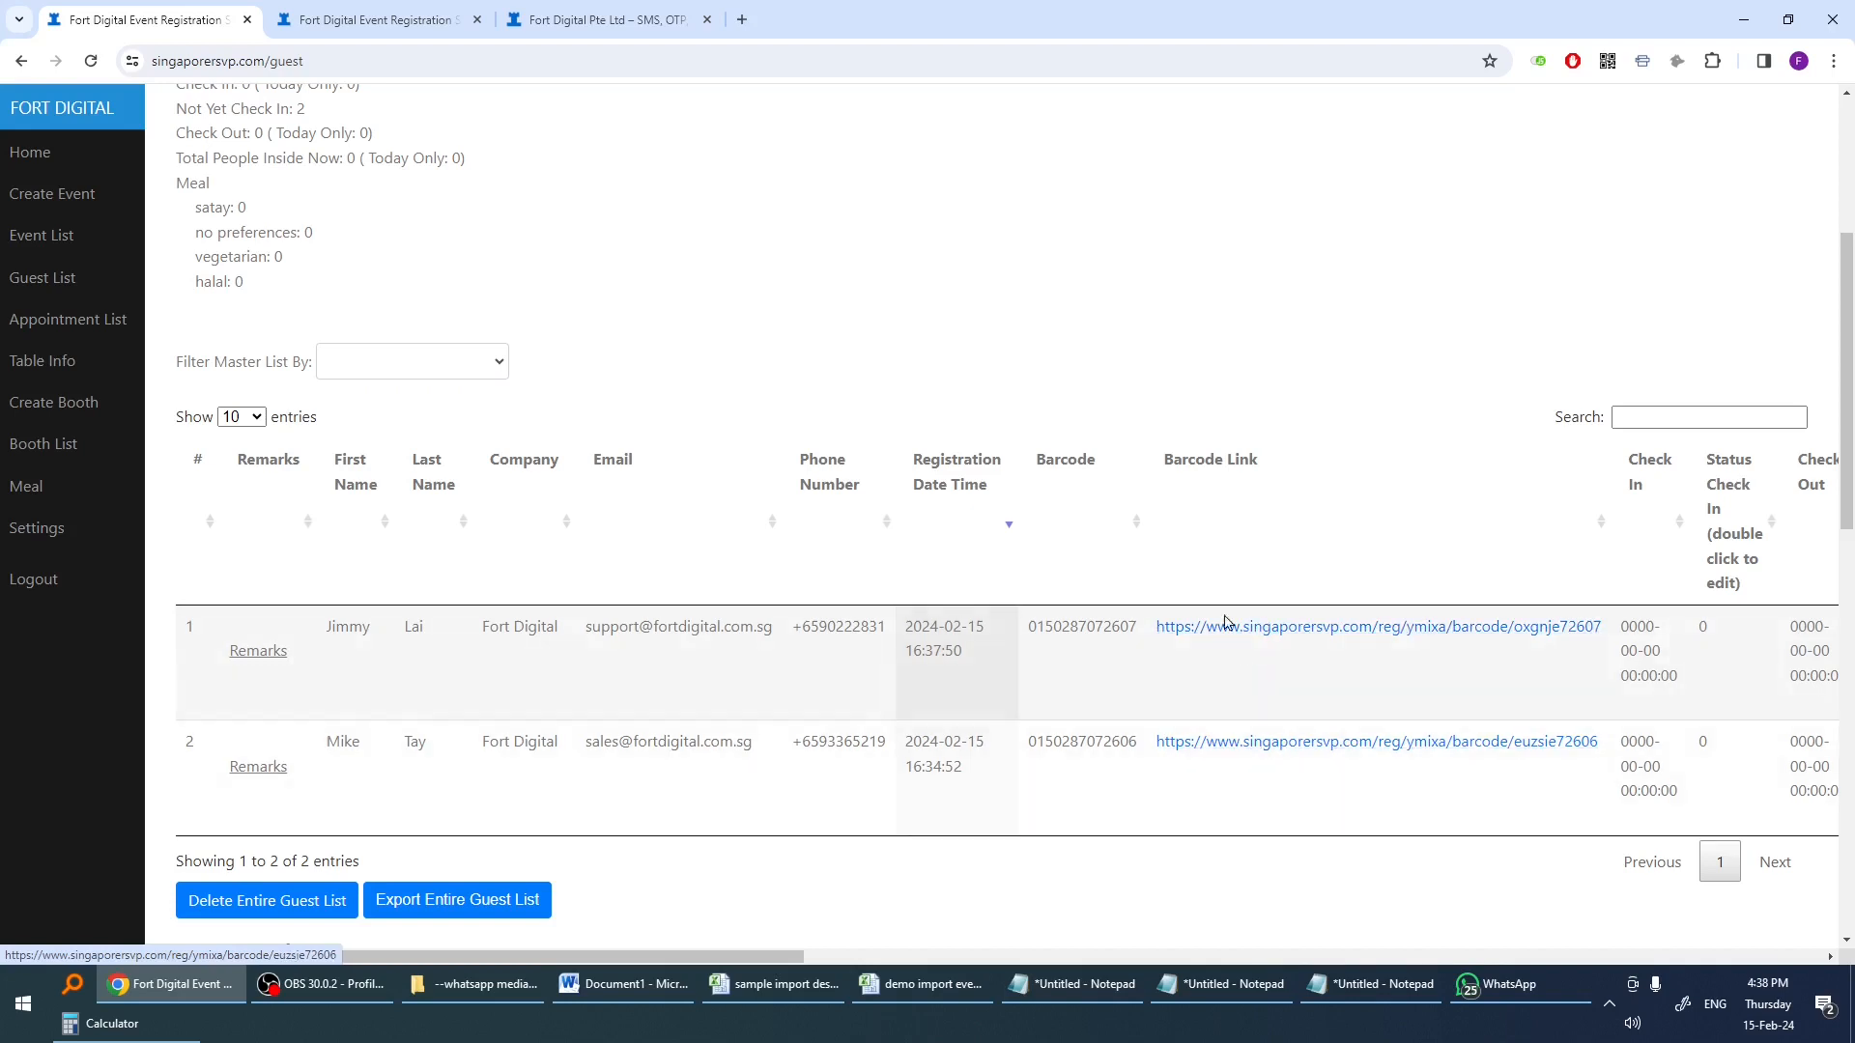
scroll(747, 543, "up", 3)
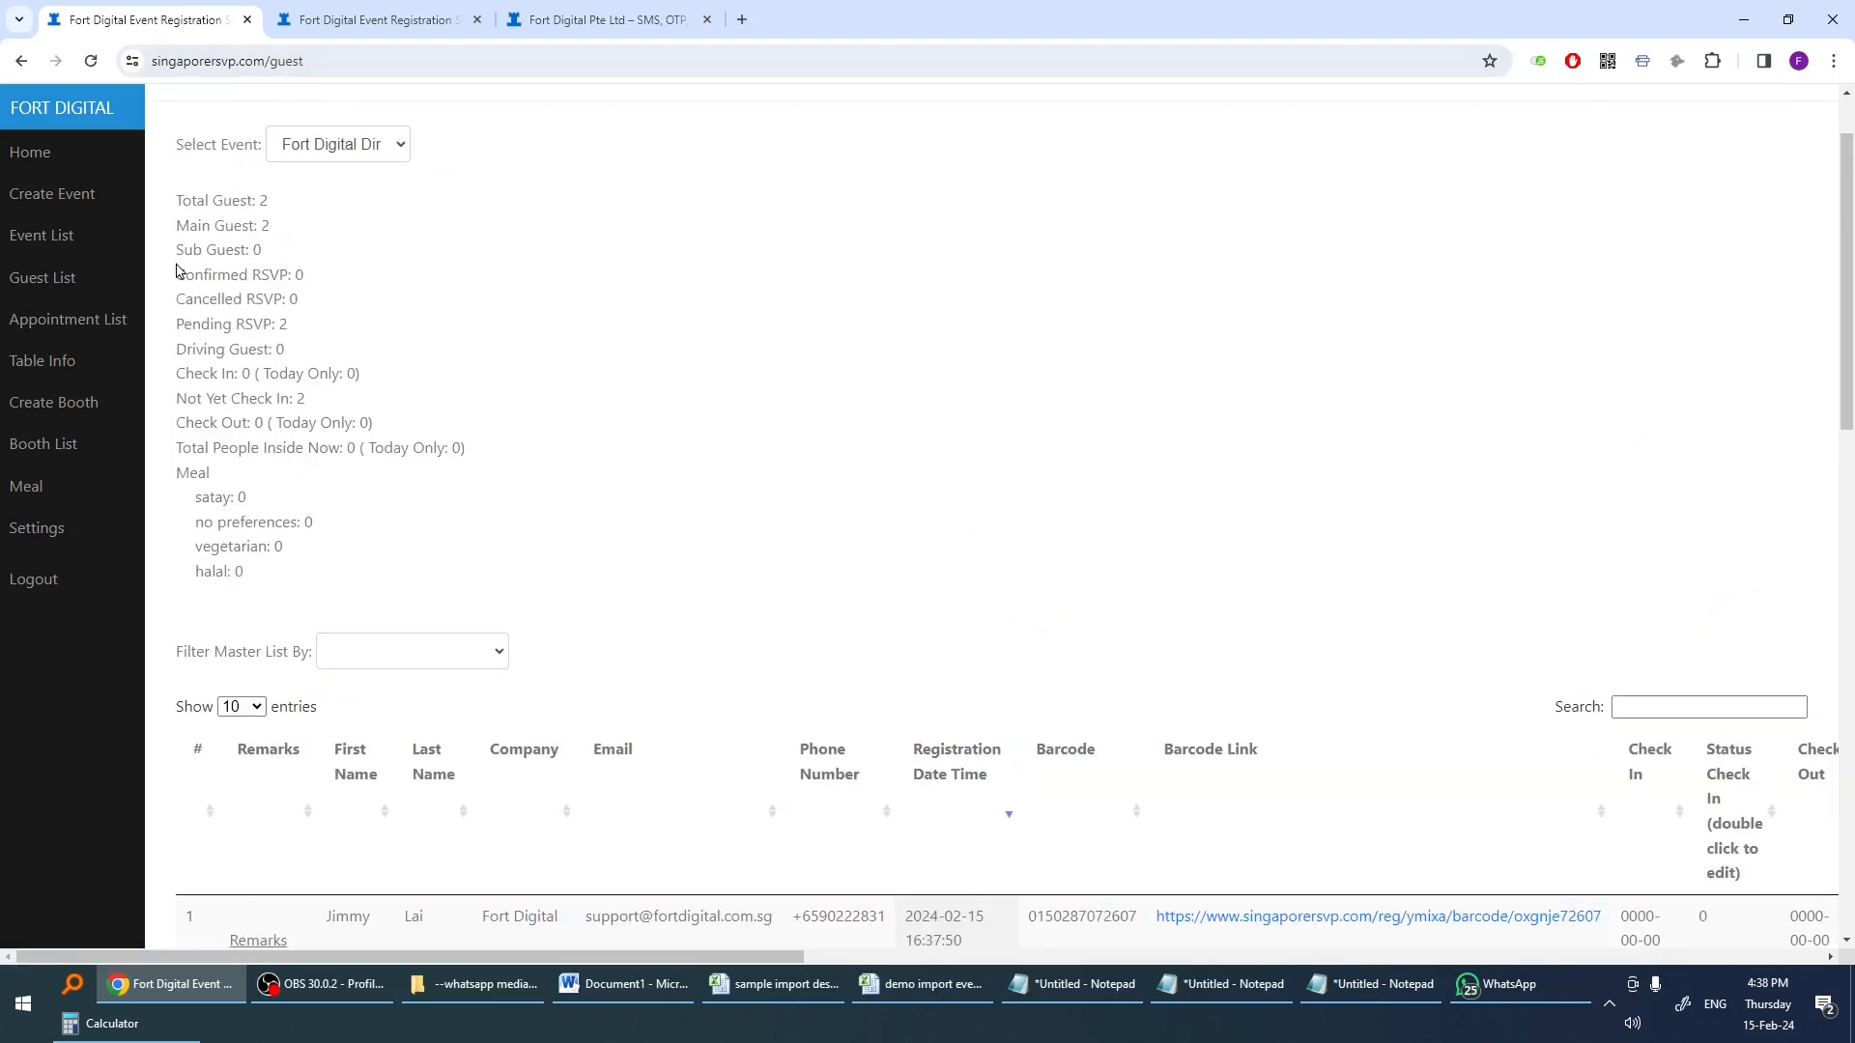
scroll(257, 397, "up", 1)
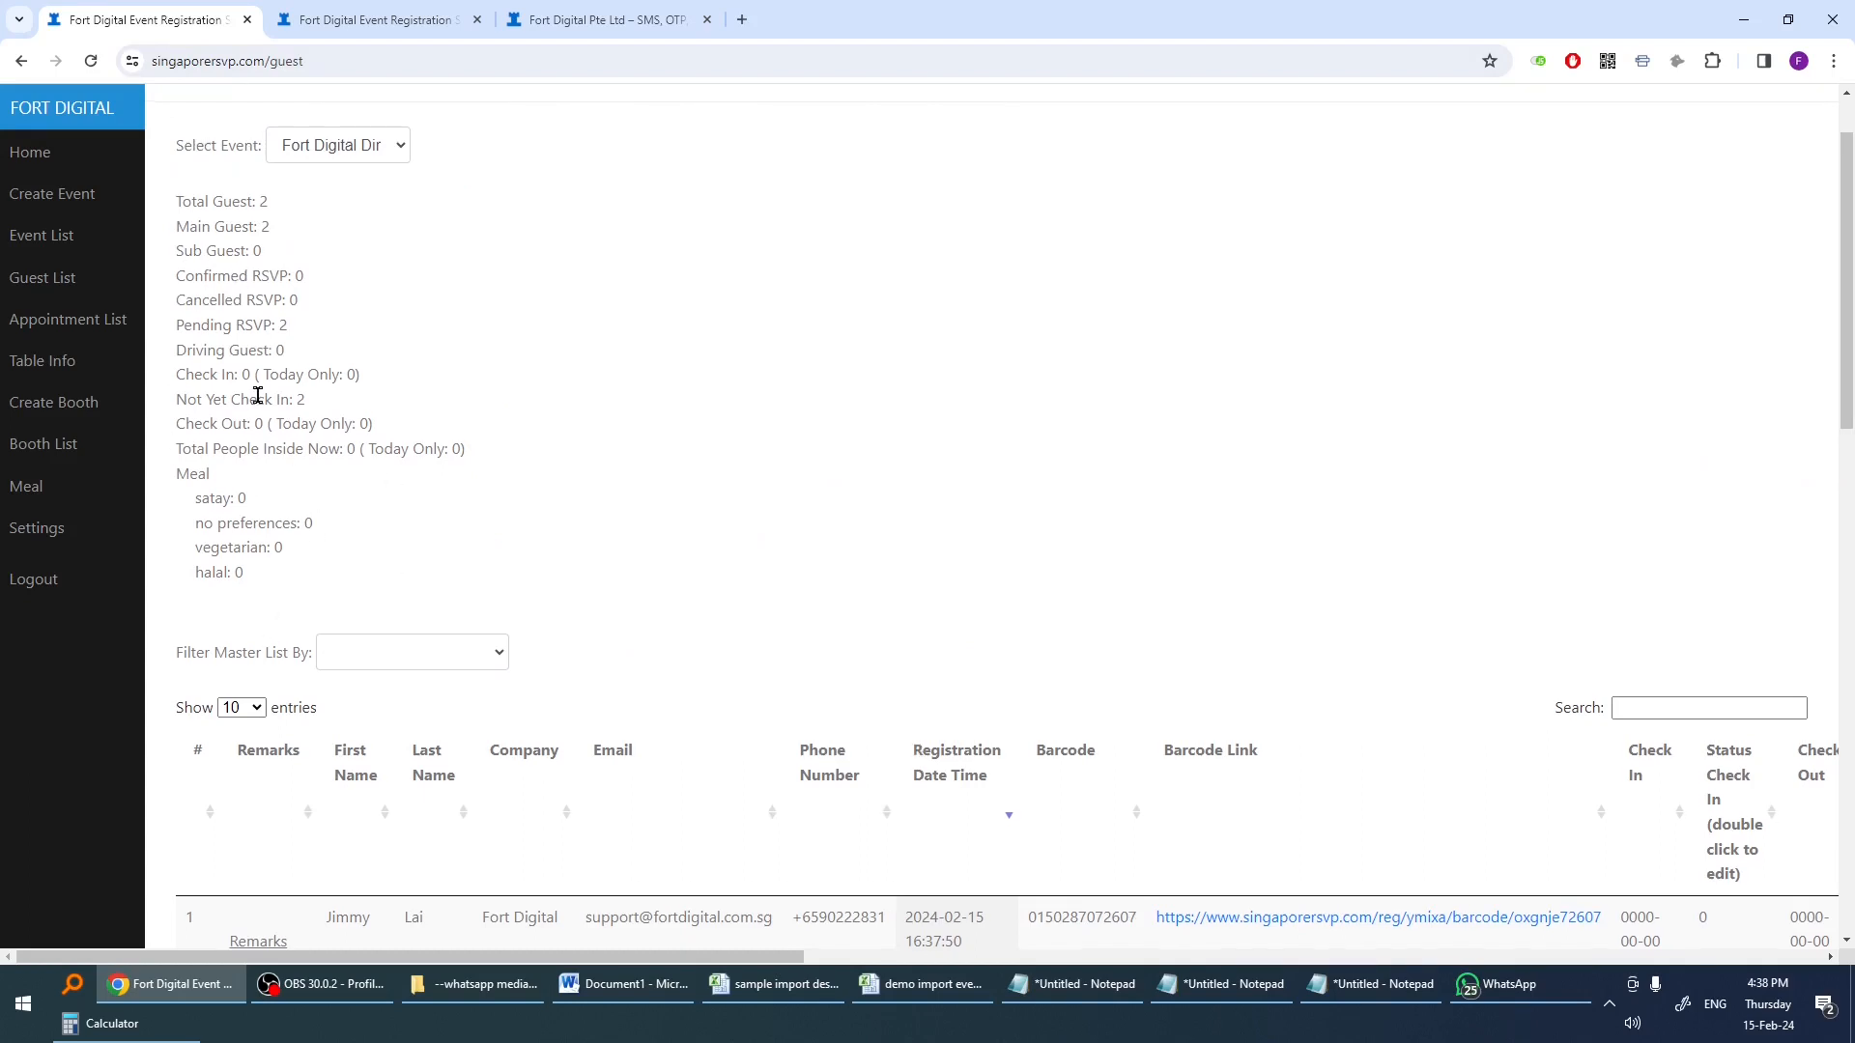
scroll(705, 377, "down", 2)
scroll(704, 377, "down", 2)
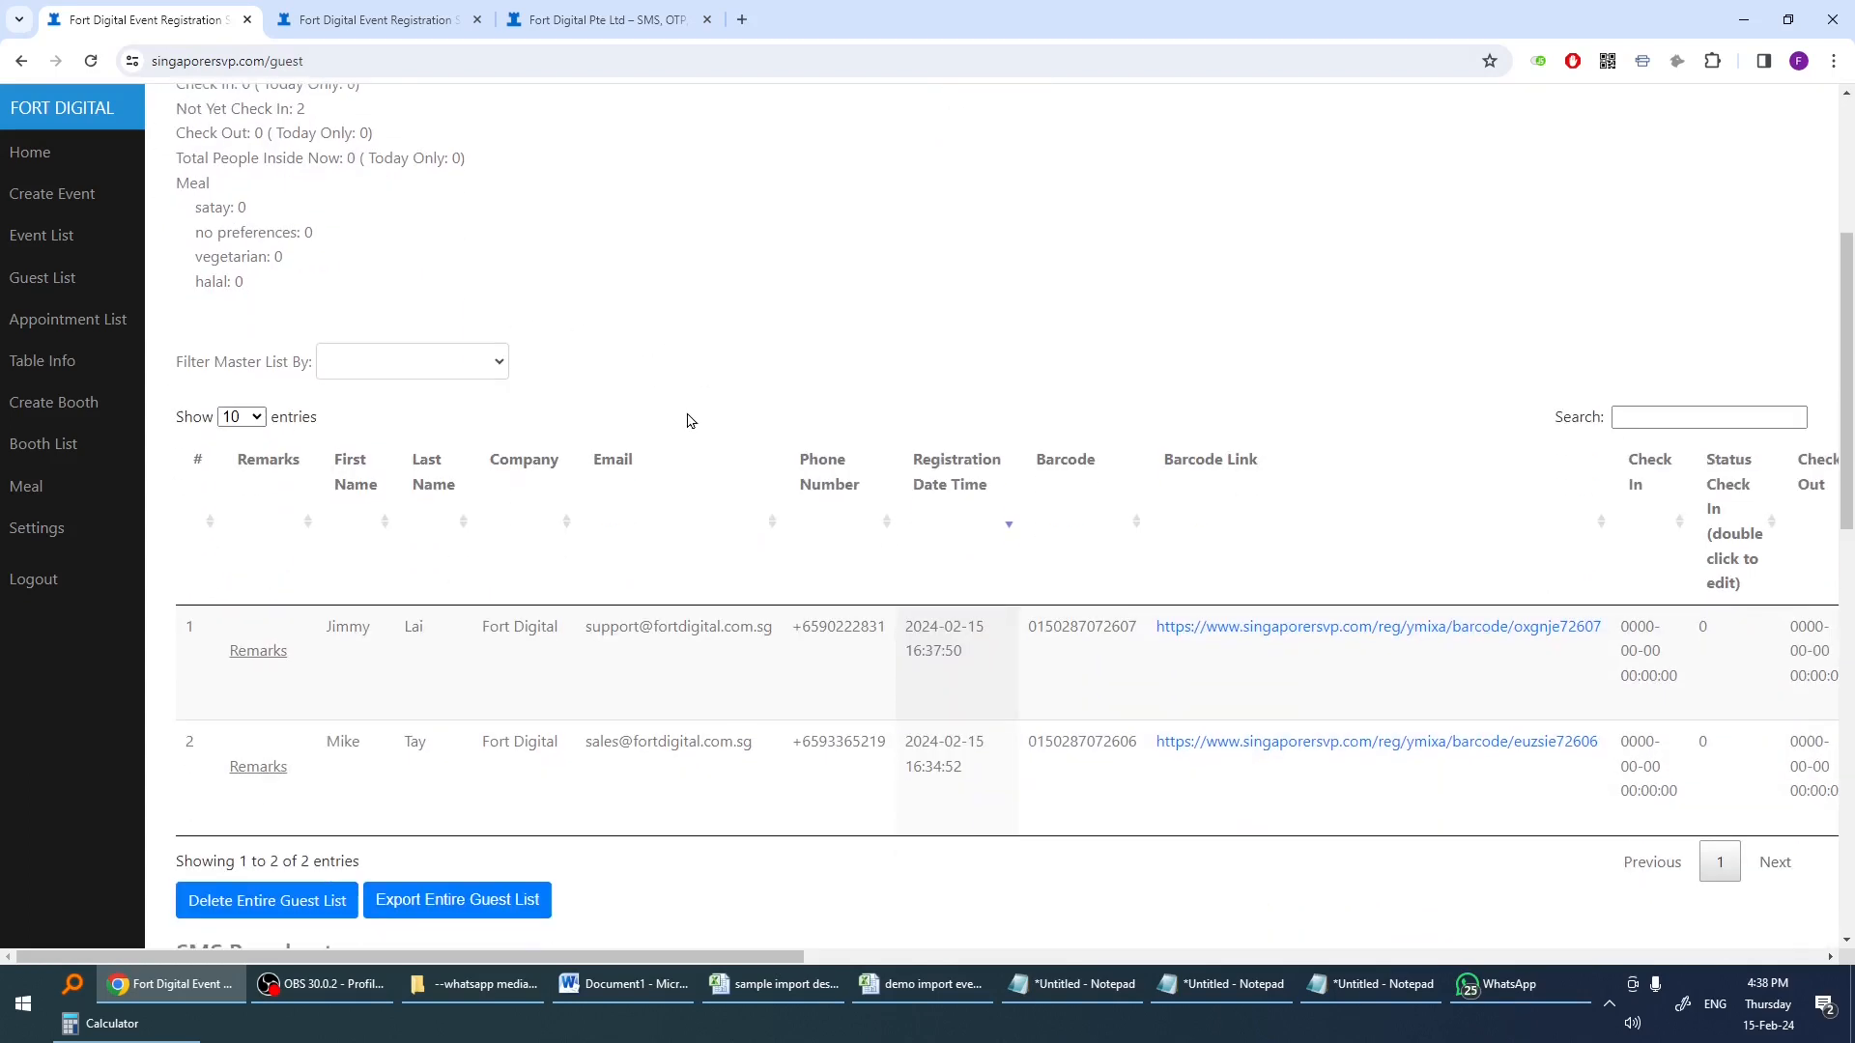
left_click_drag(454, 956, 1599, 978)
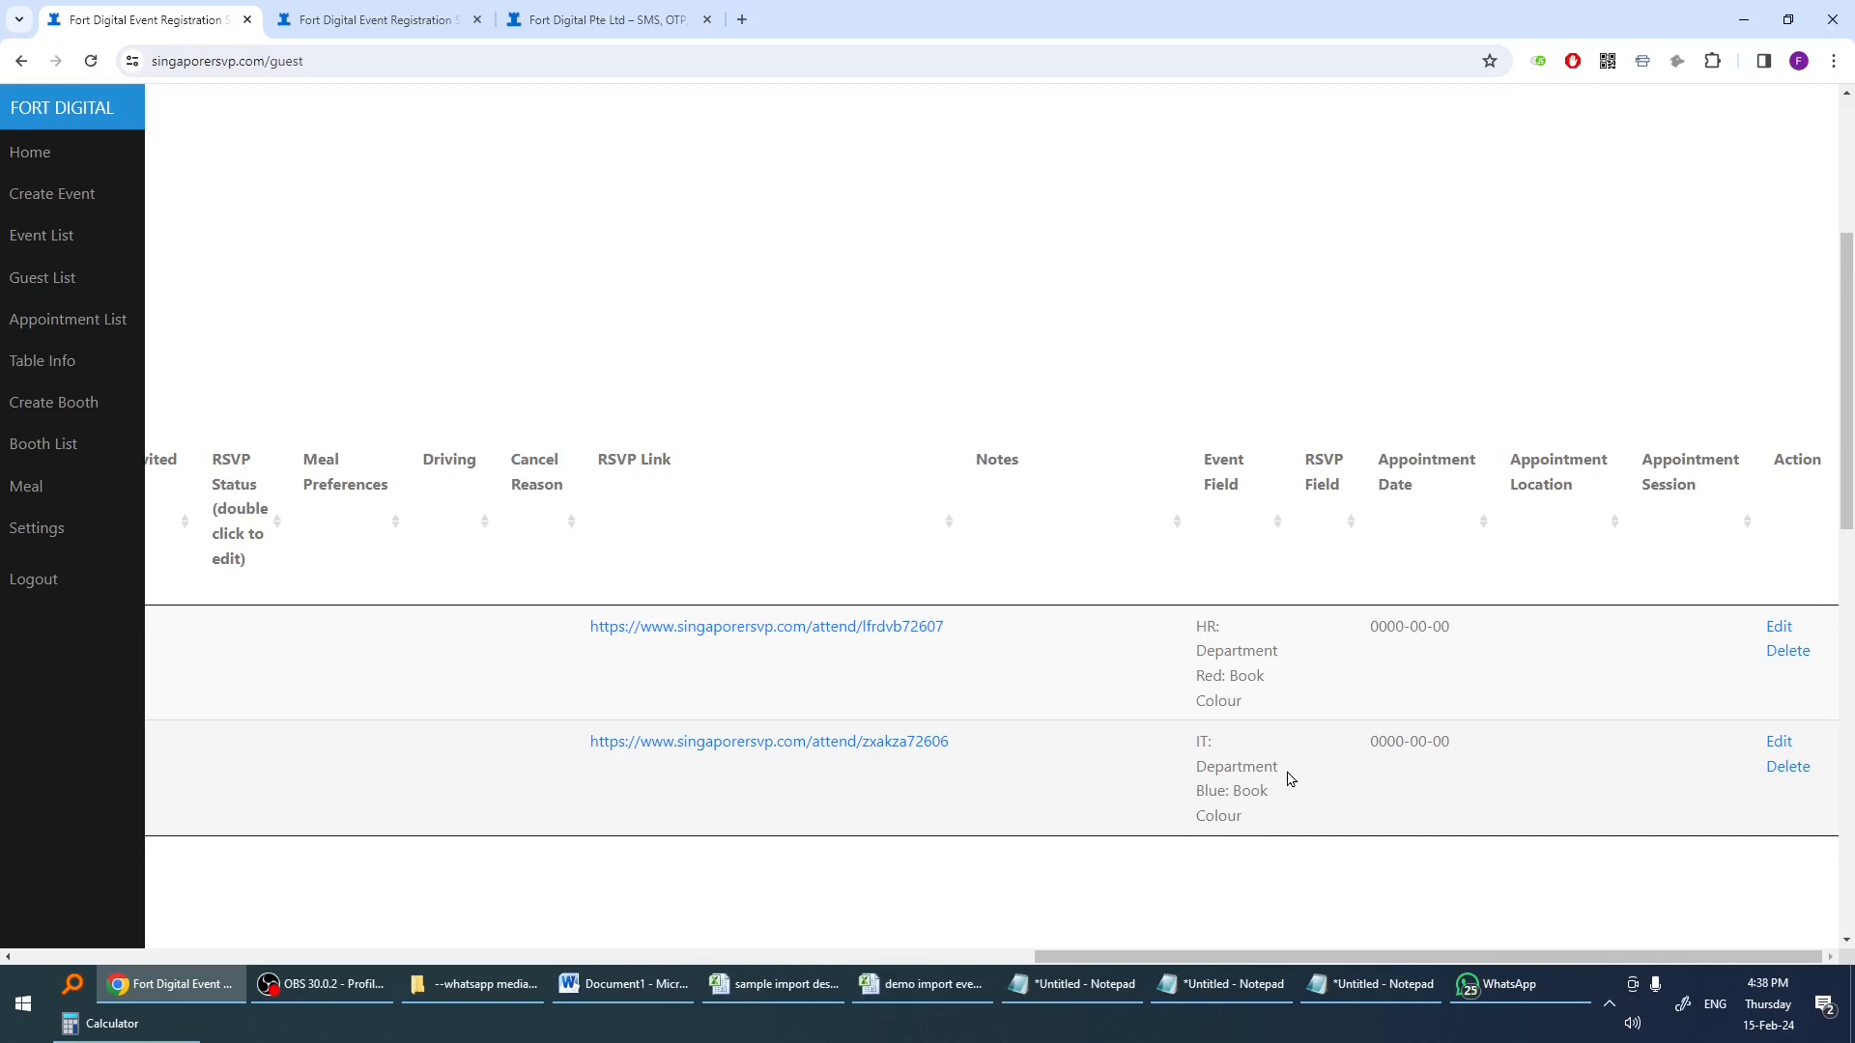
left_click_drag(1592, 959, 418, 936)
scroll(522, 734, "down", 1)
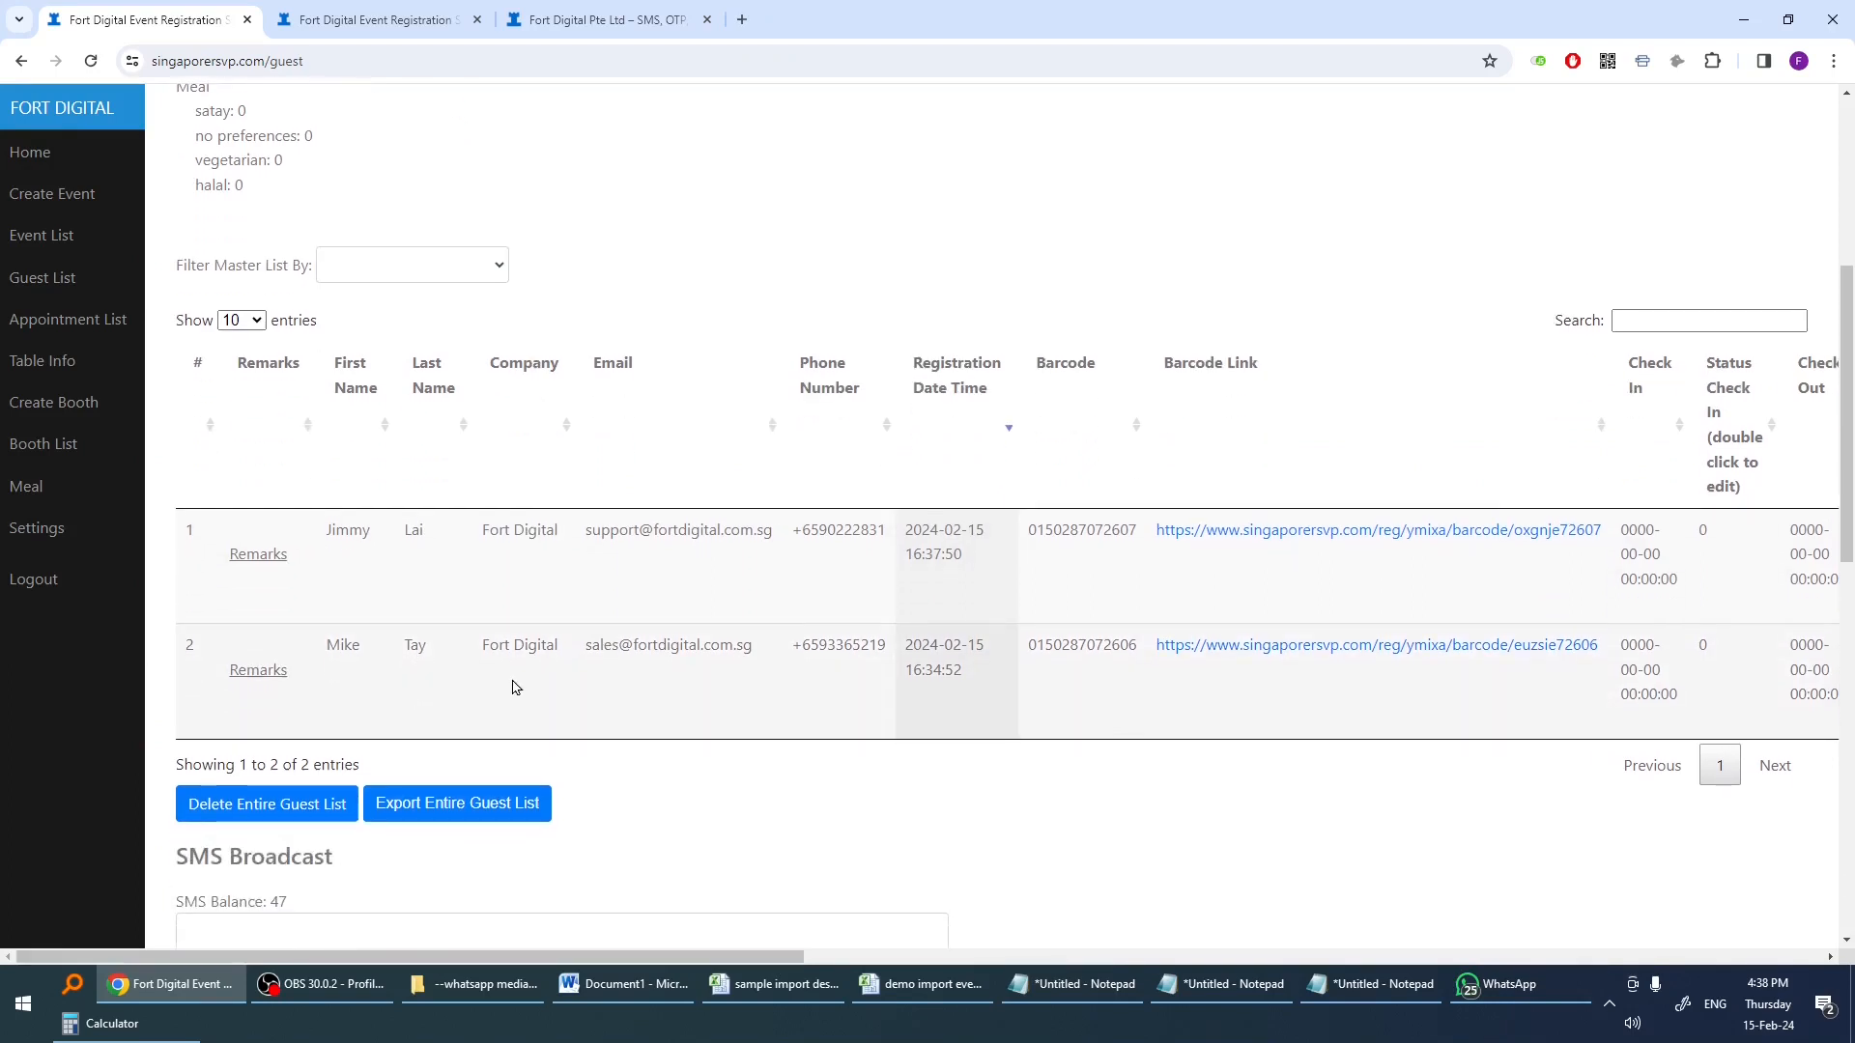
left_click(428, 807)
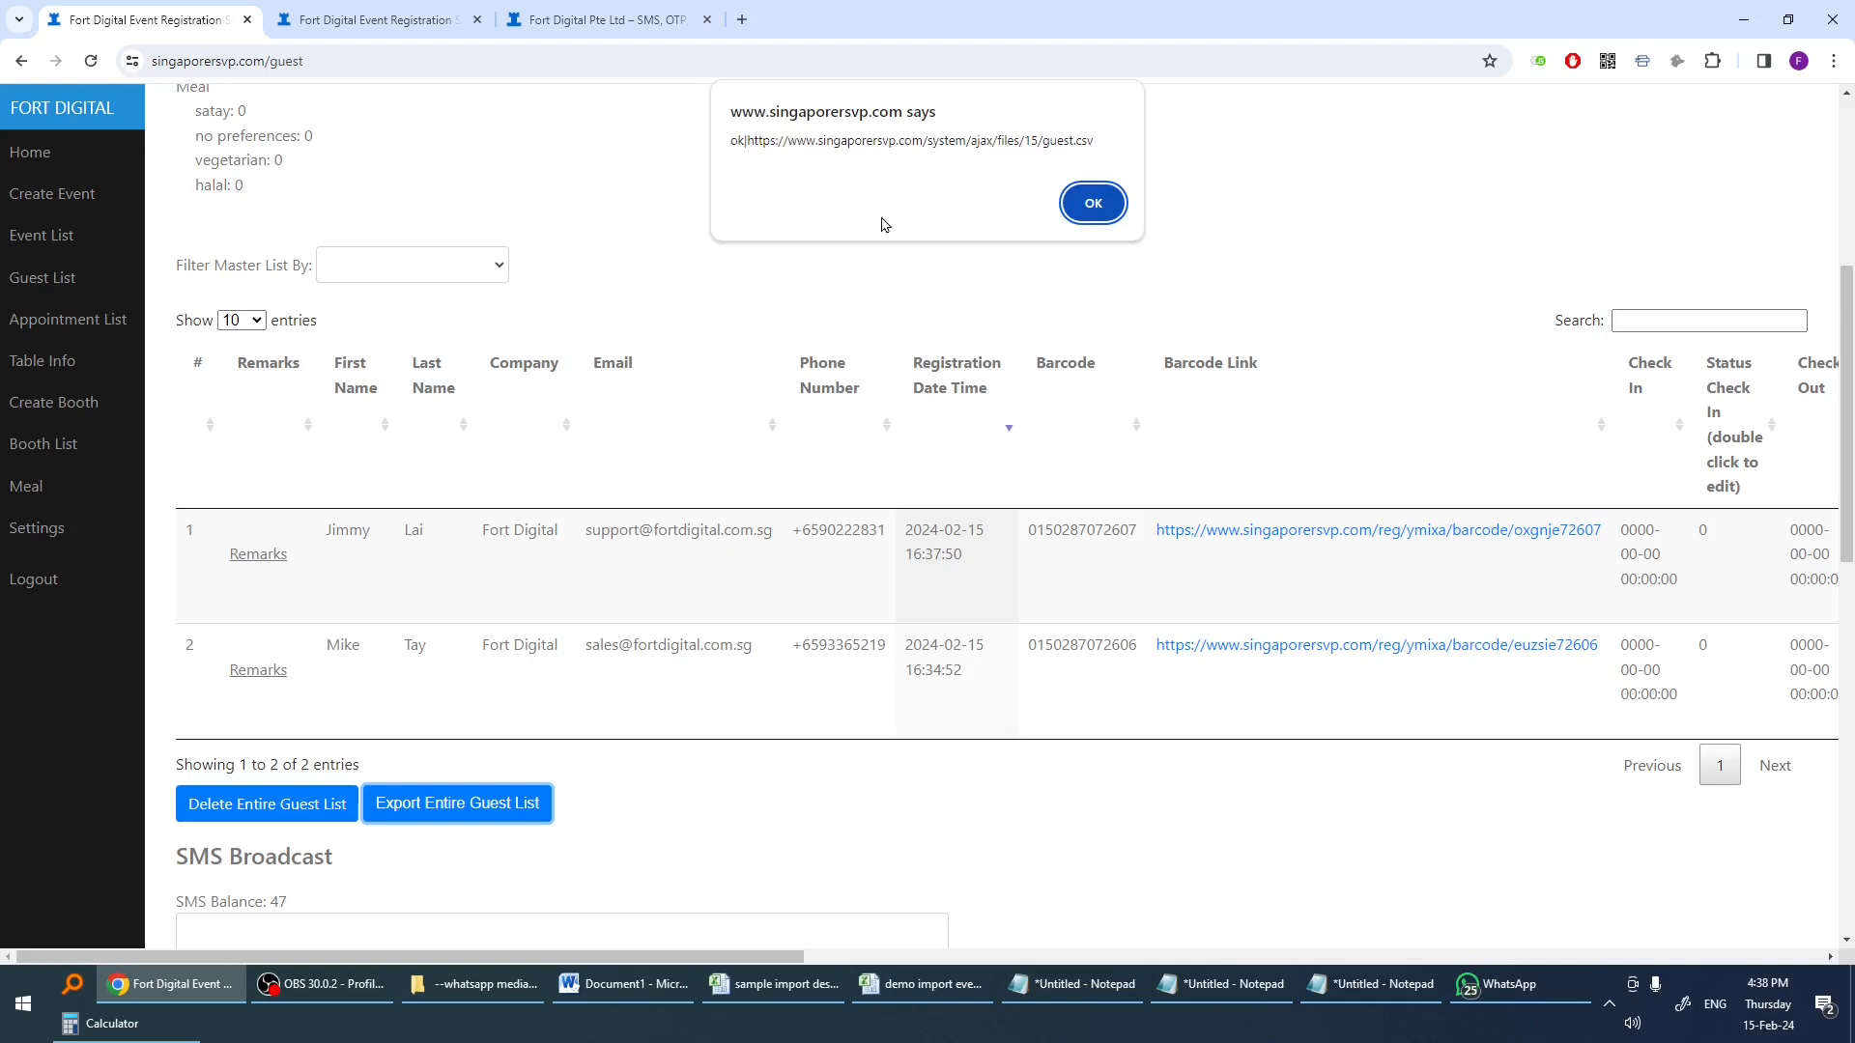
Save the export as guest.csv and bring up a fresh blank registration form.
left_click(1097, 195)
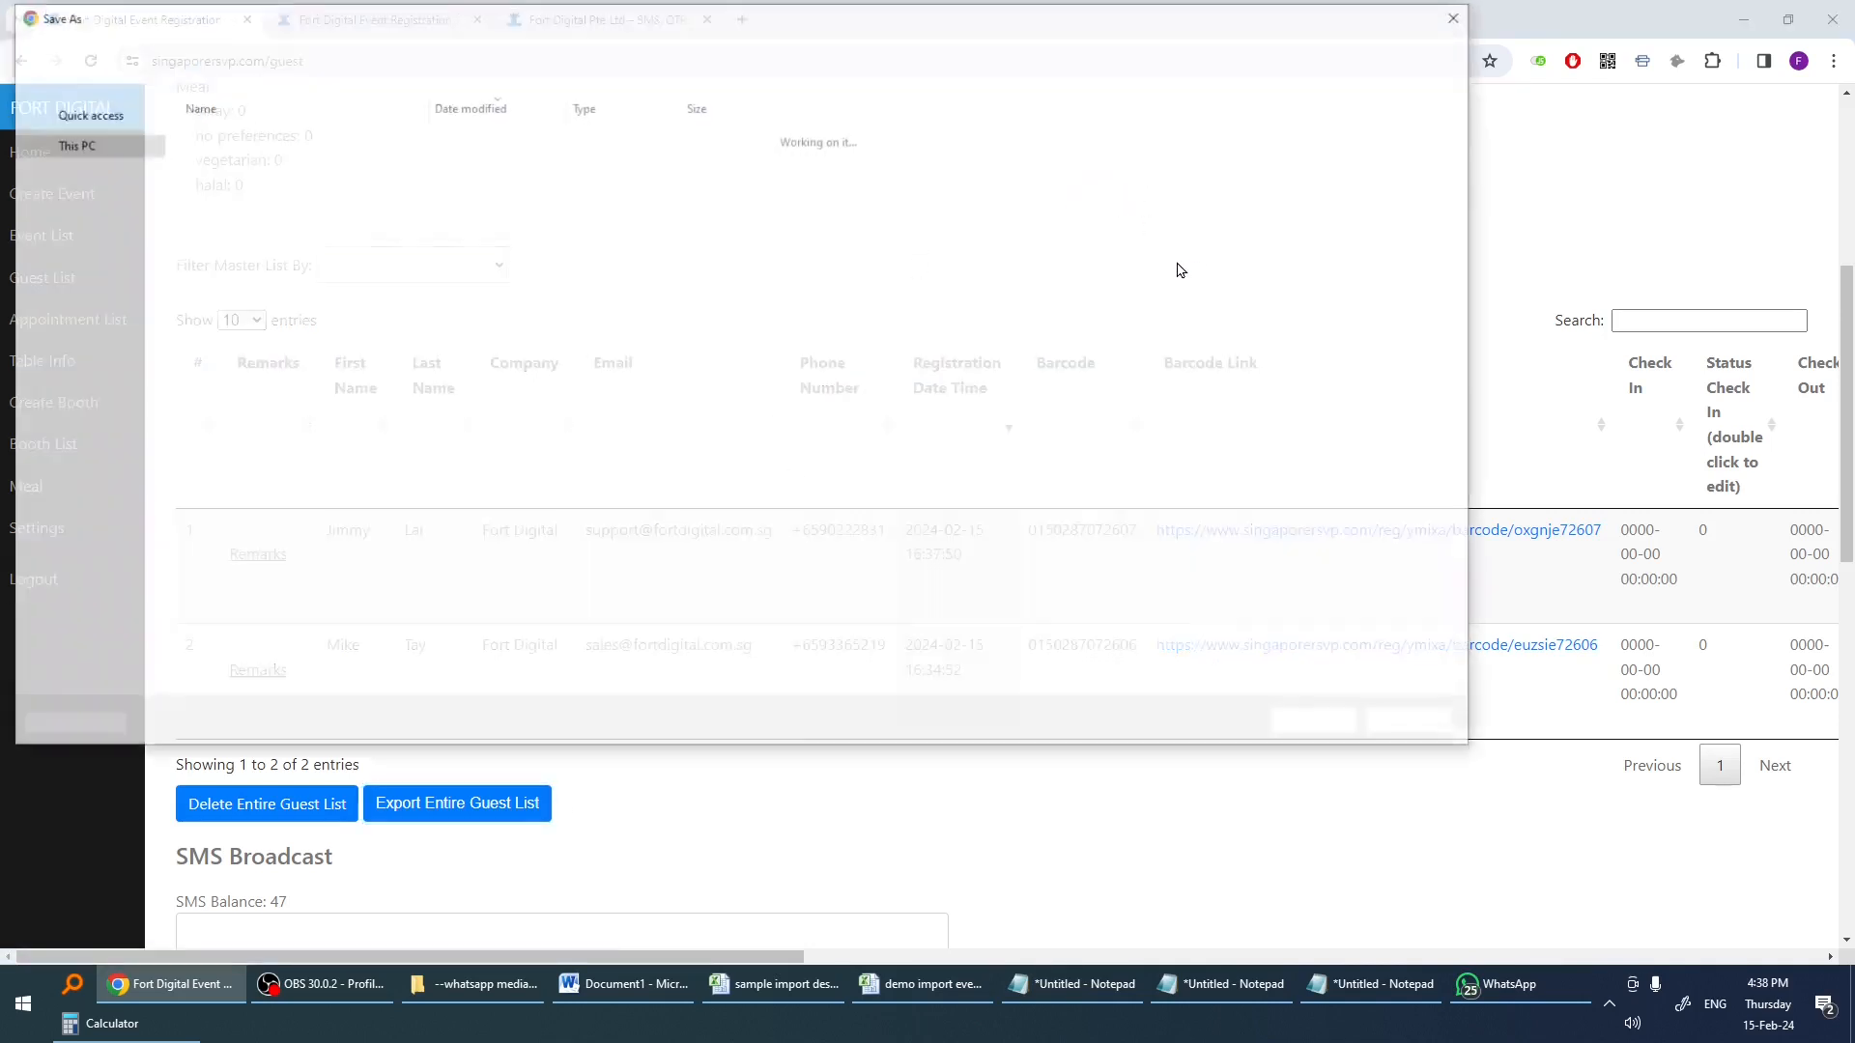
left_click(1321, 725)
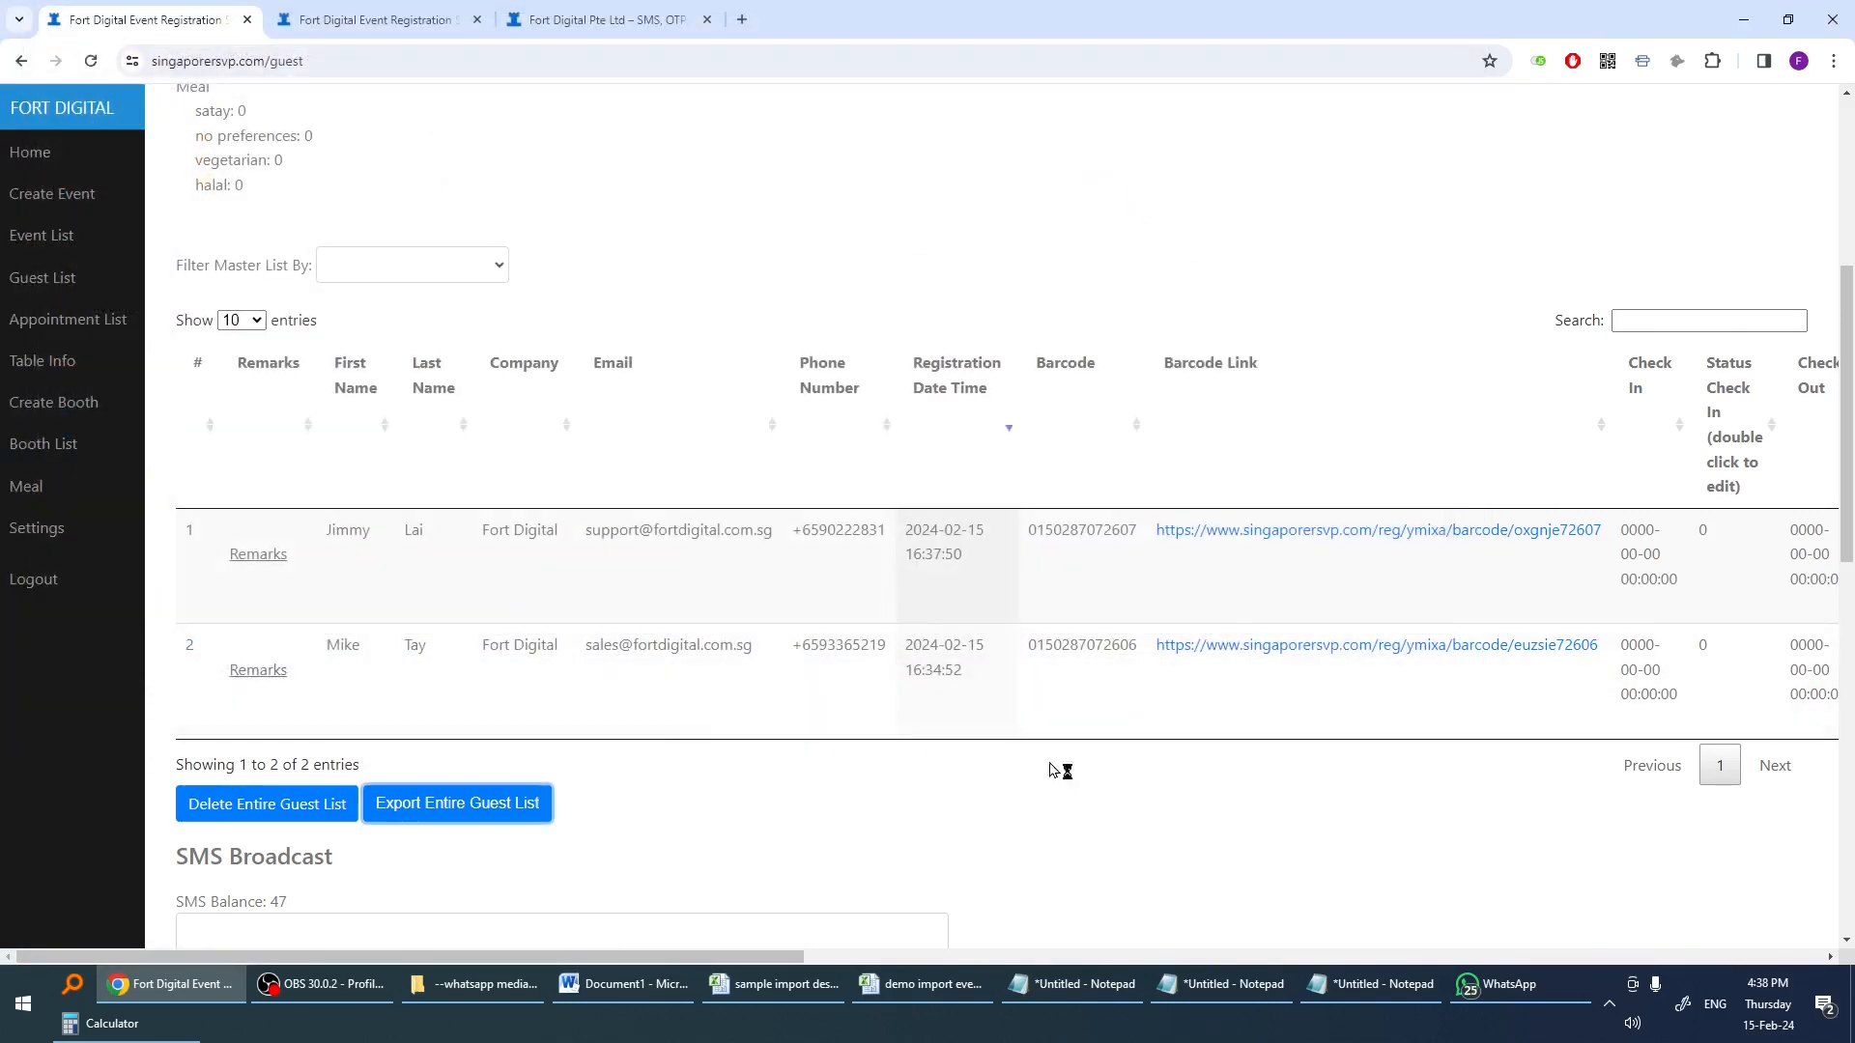
scroll(893, 583, "up", 5)
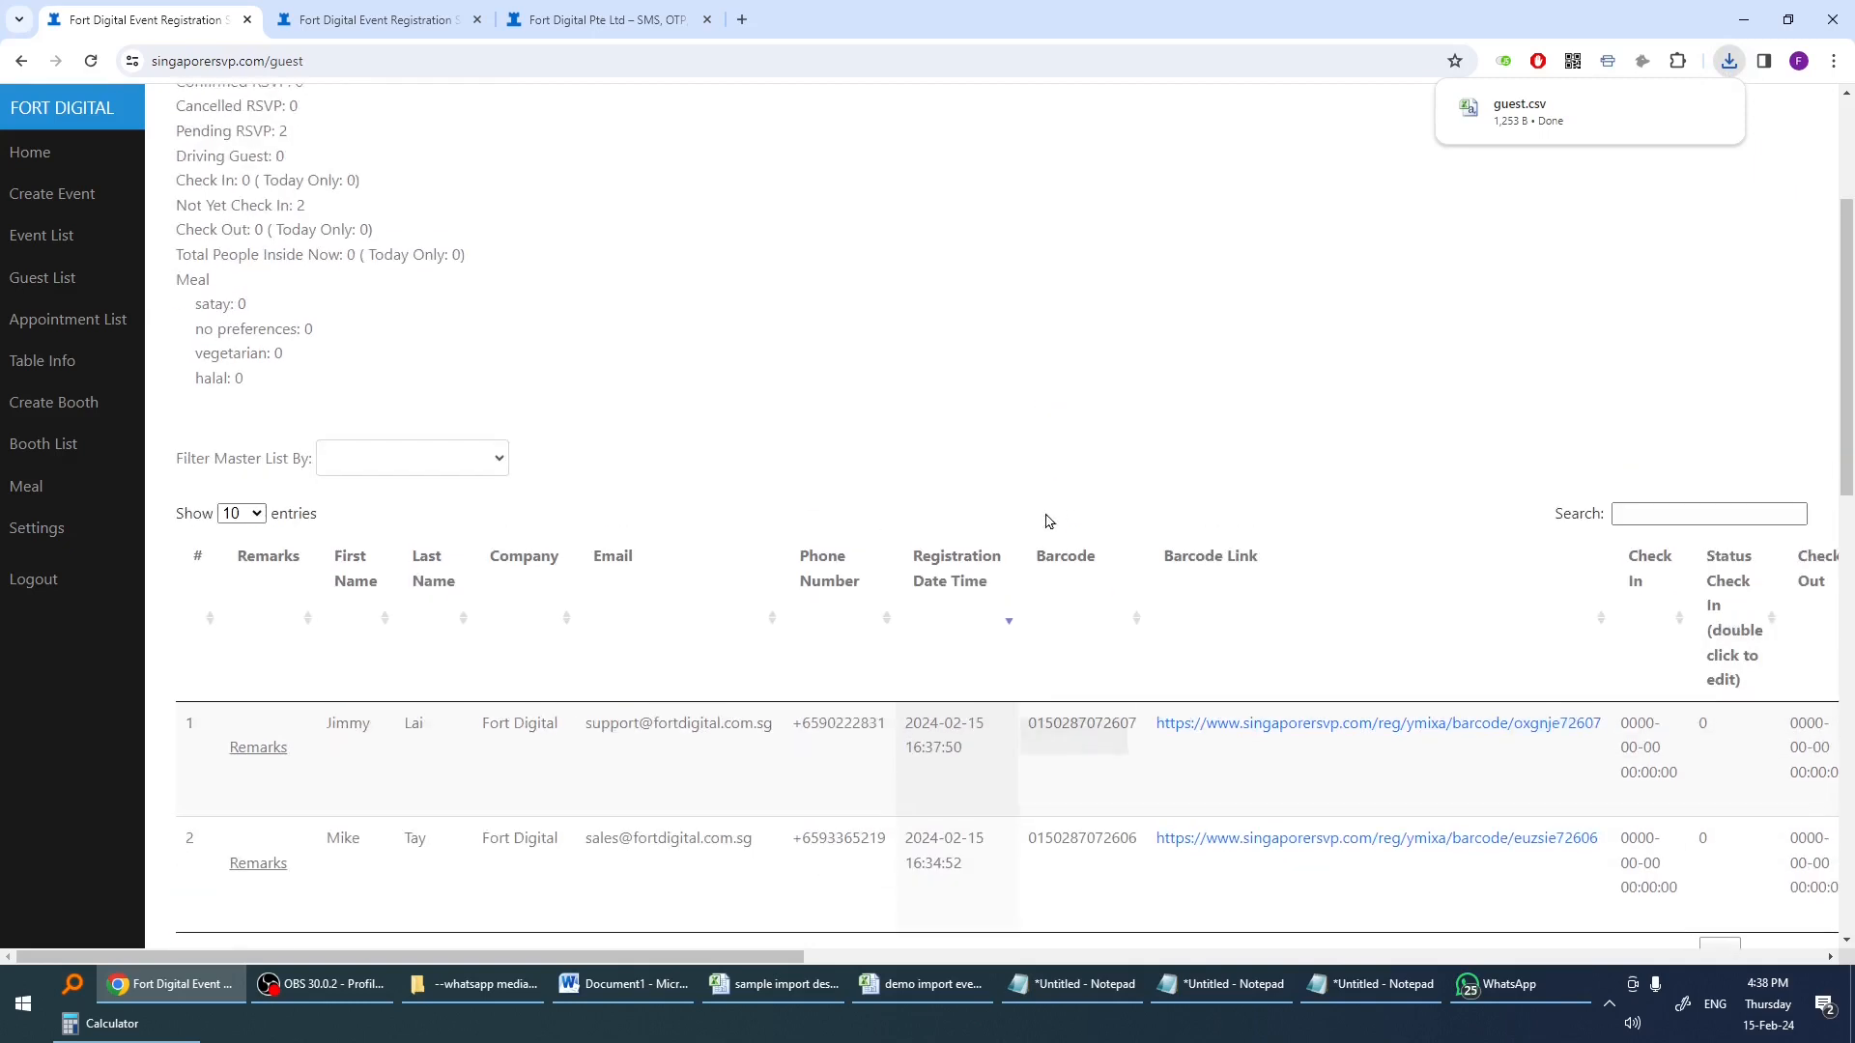
left_click(371, 20)
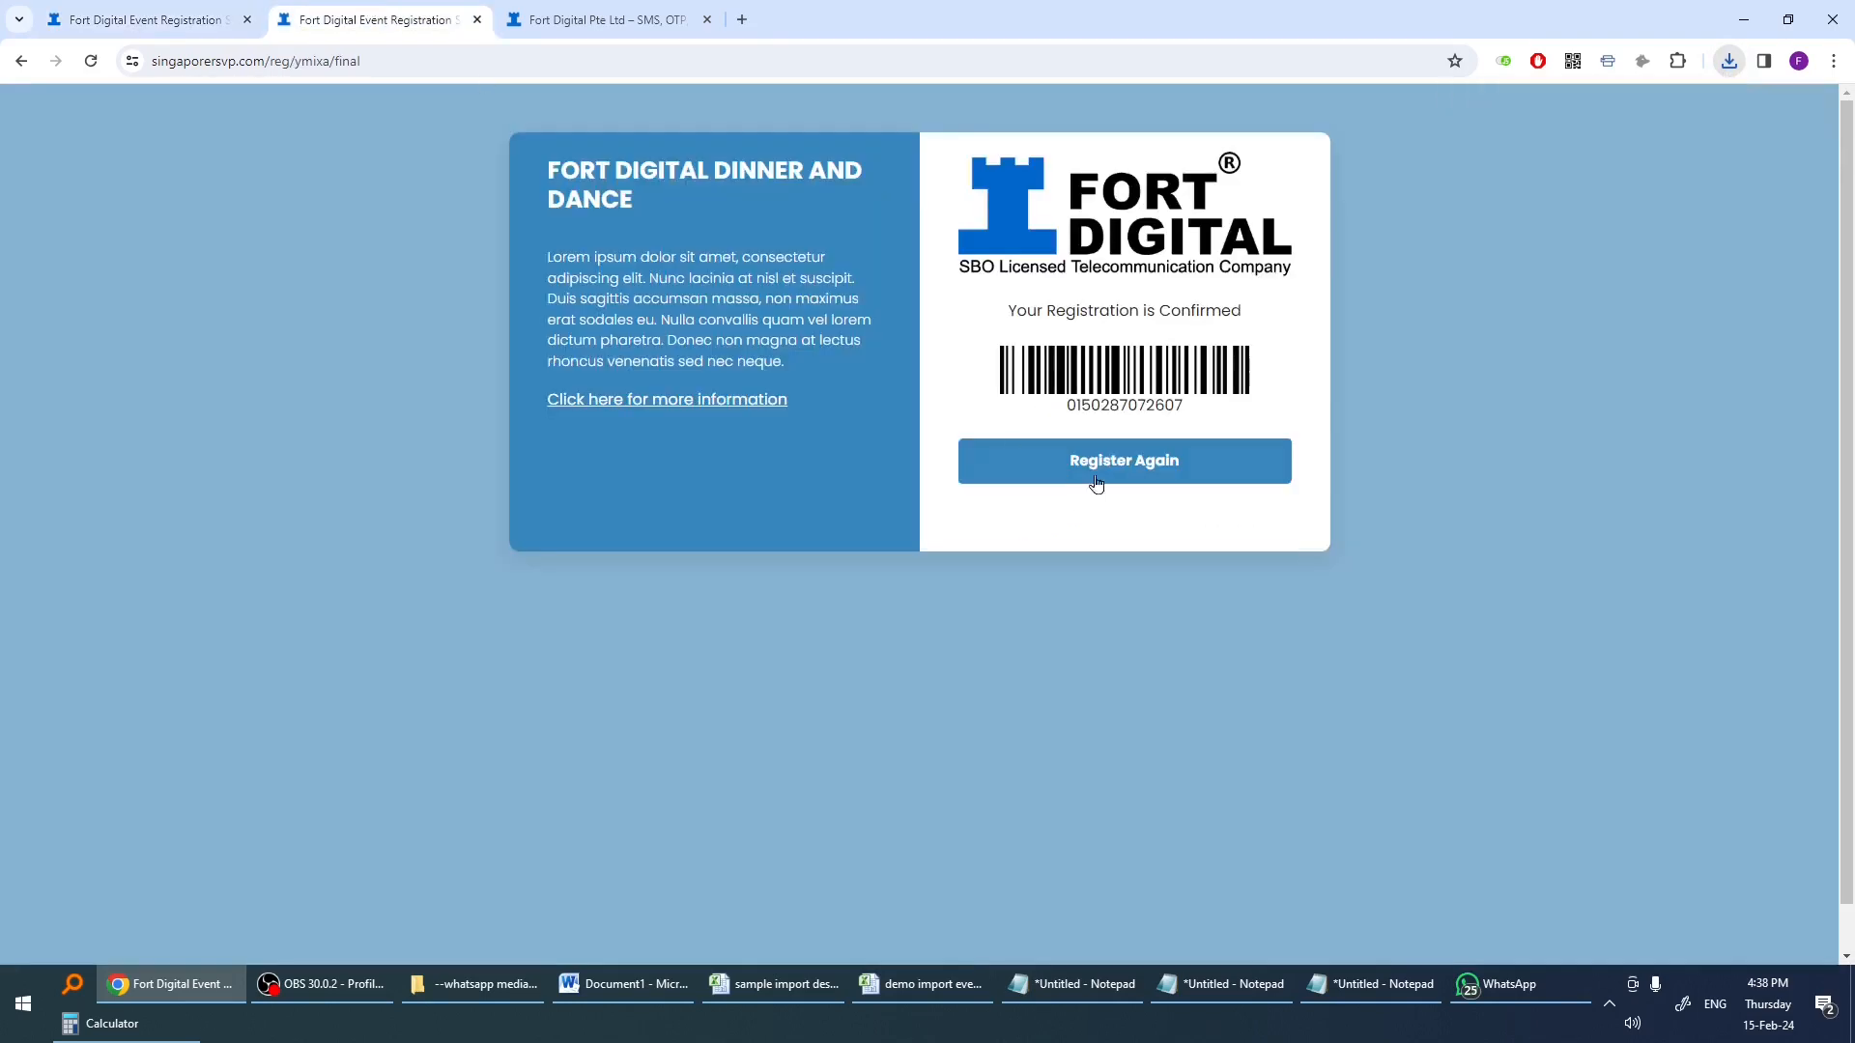
left_click(1087, 468)
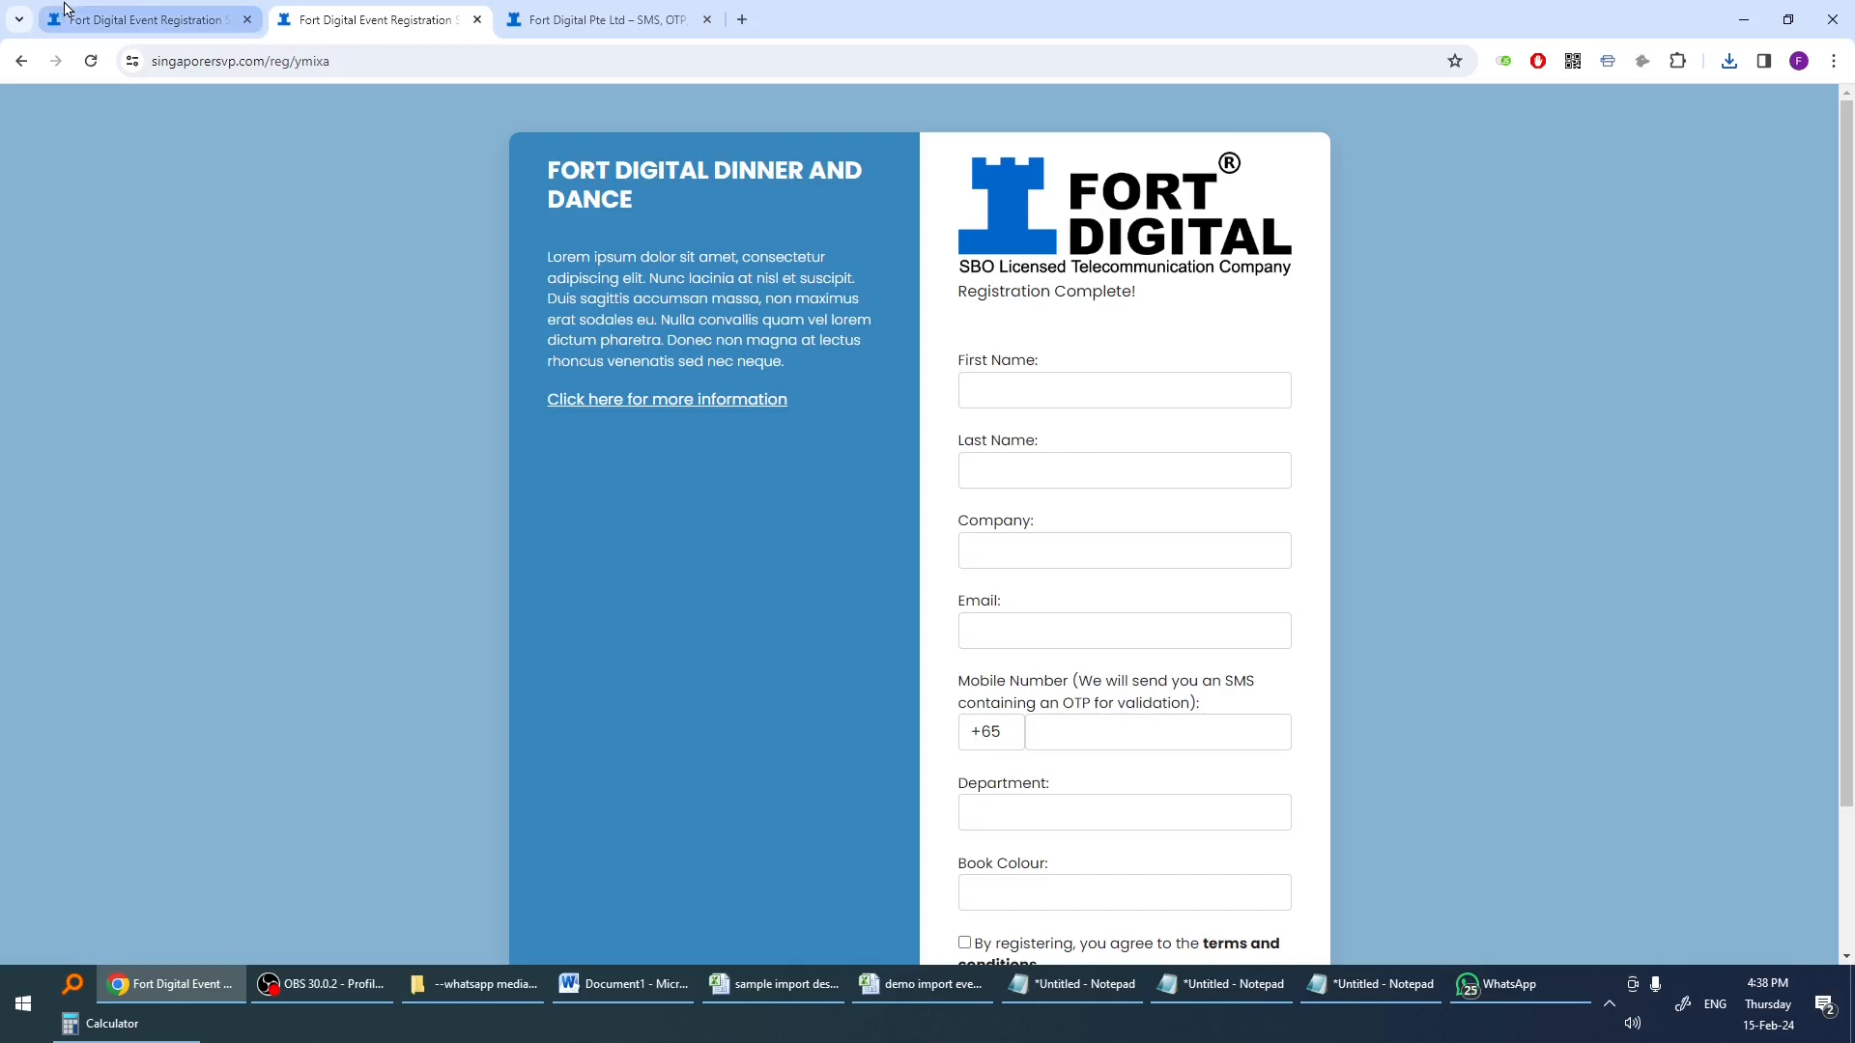
Go back to the admin Guest page showing the Import Guest List section.
left_click(140, 13)
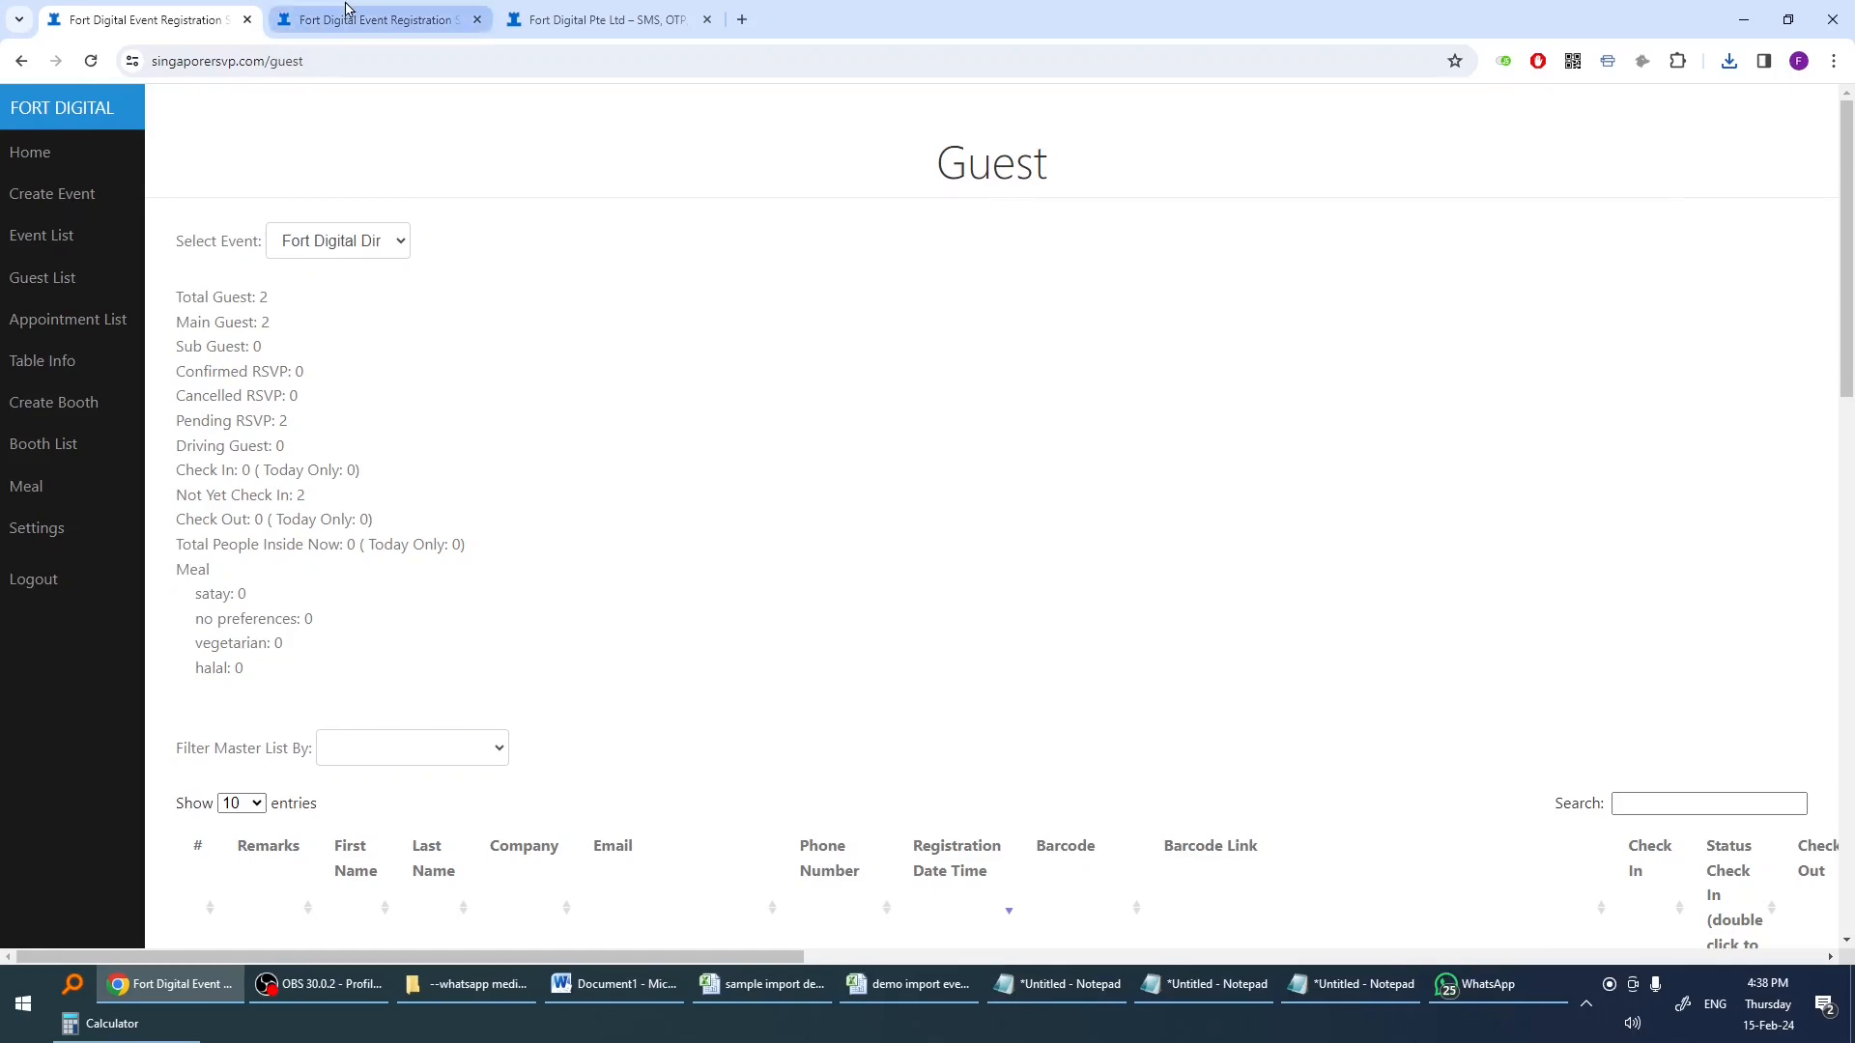
left_click(377, 19)
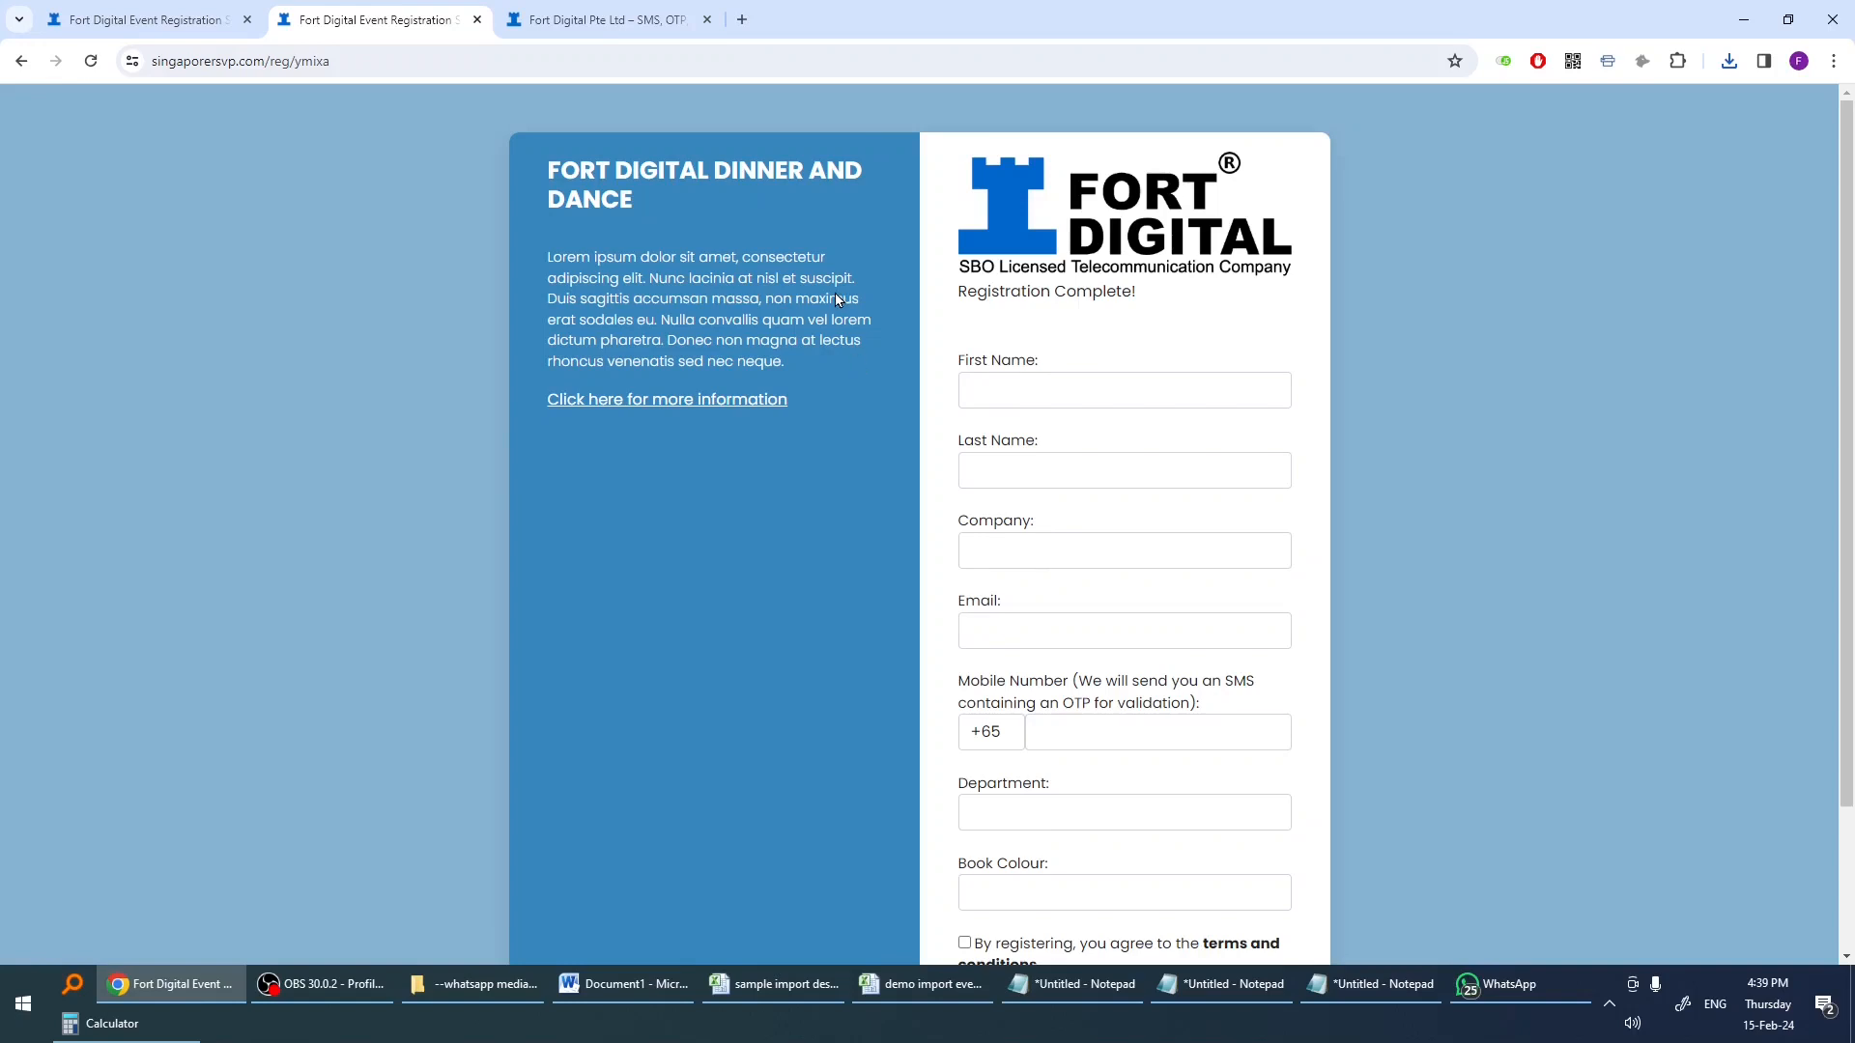
left_click(126, 17)
scroll(622, 431, "down", 4)
Review the Import Guest List requirements for columns A to H, then bring up the demo import spreadsheet.
scroll(621, 451, "down", 10)
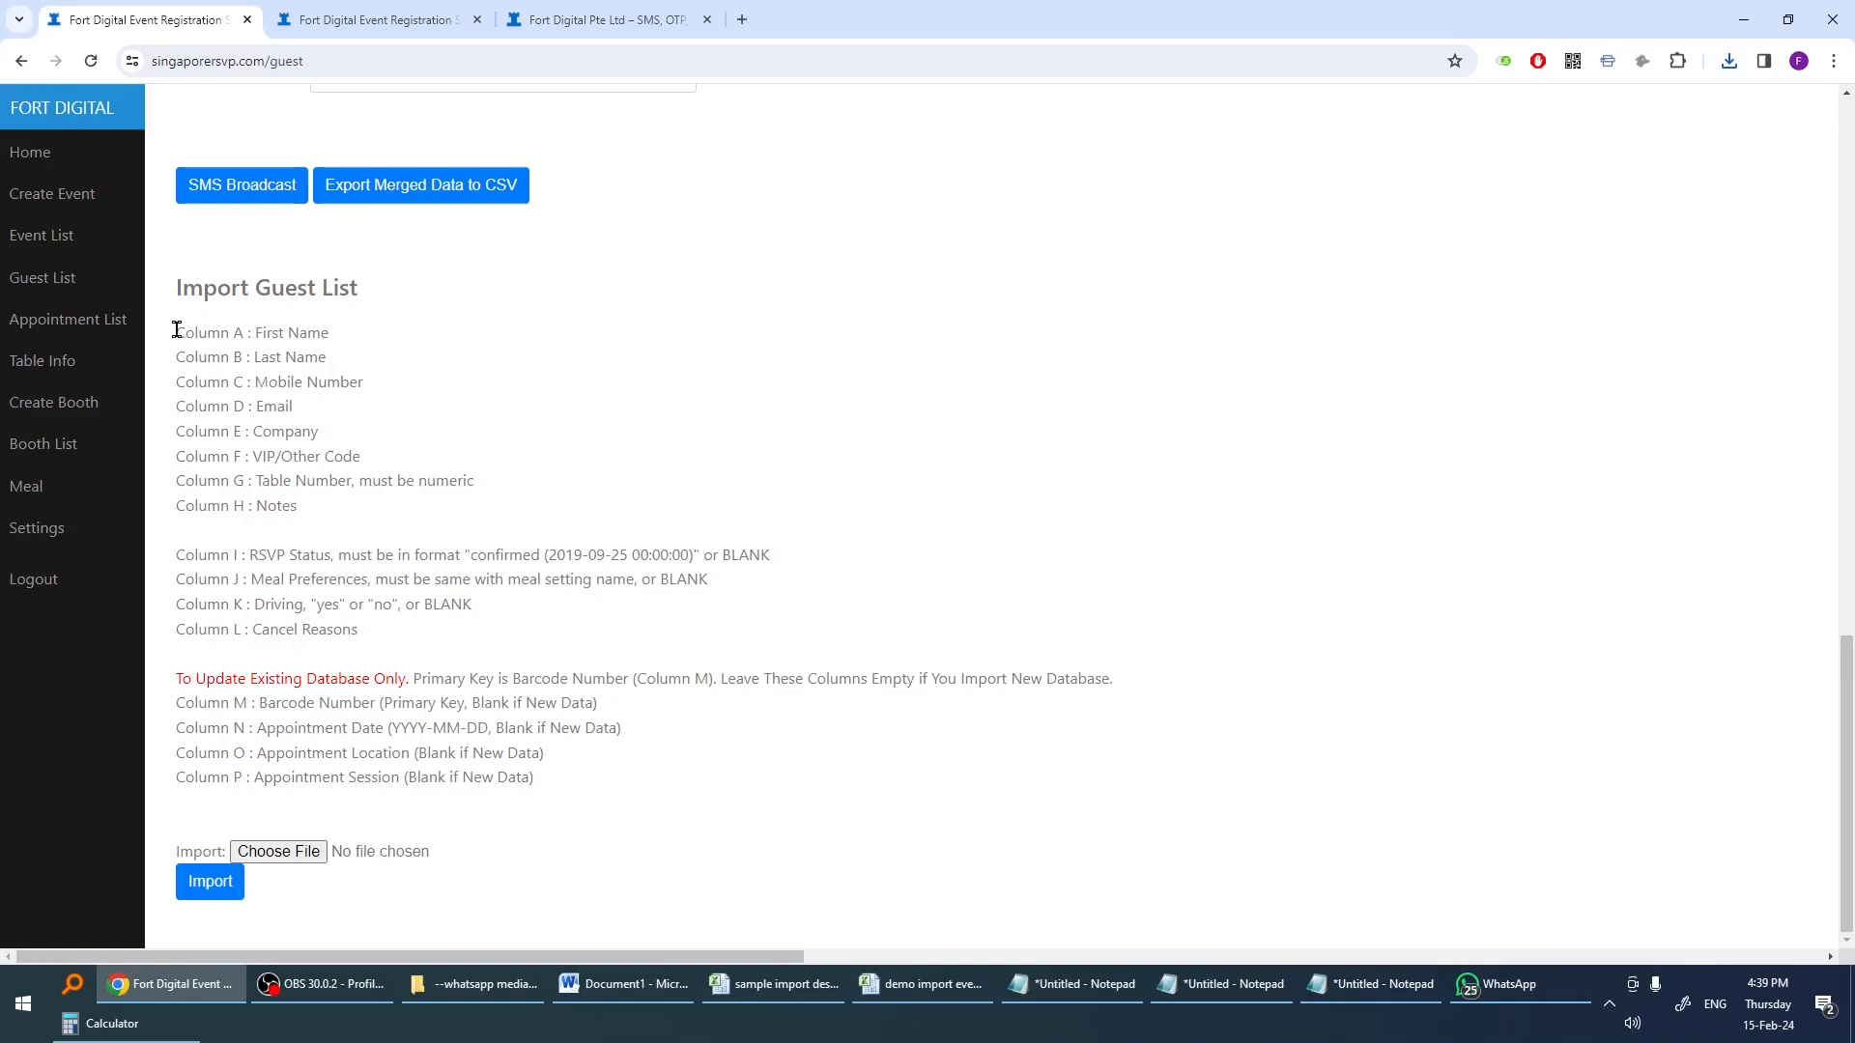
left_click_drag(180, 328, 349, 363)
left_click_drag(180, 328, 354, 348)
left_click_drag(198, 358, 329, 359)
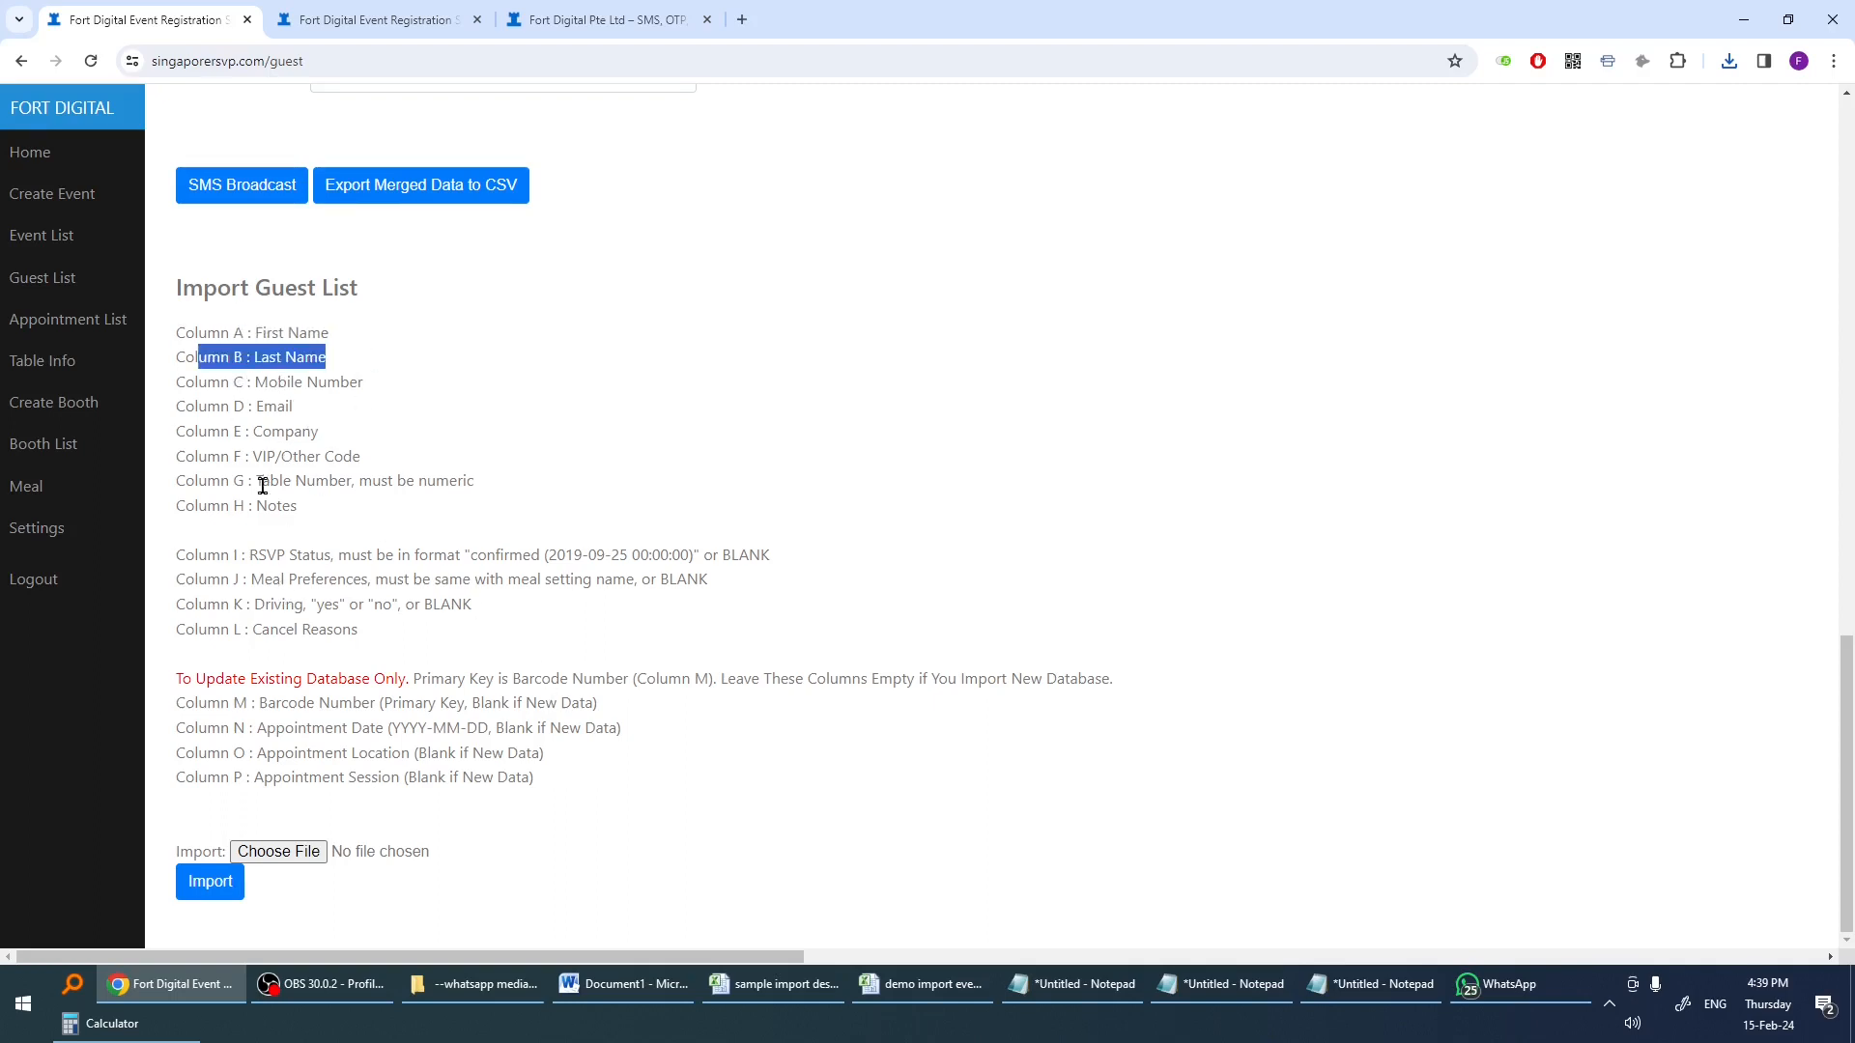
left_click(295, 415)
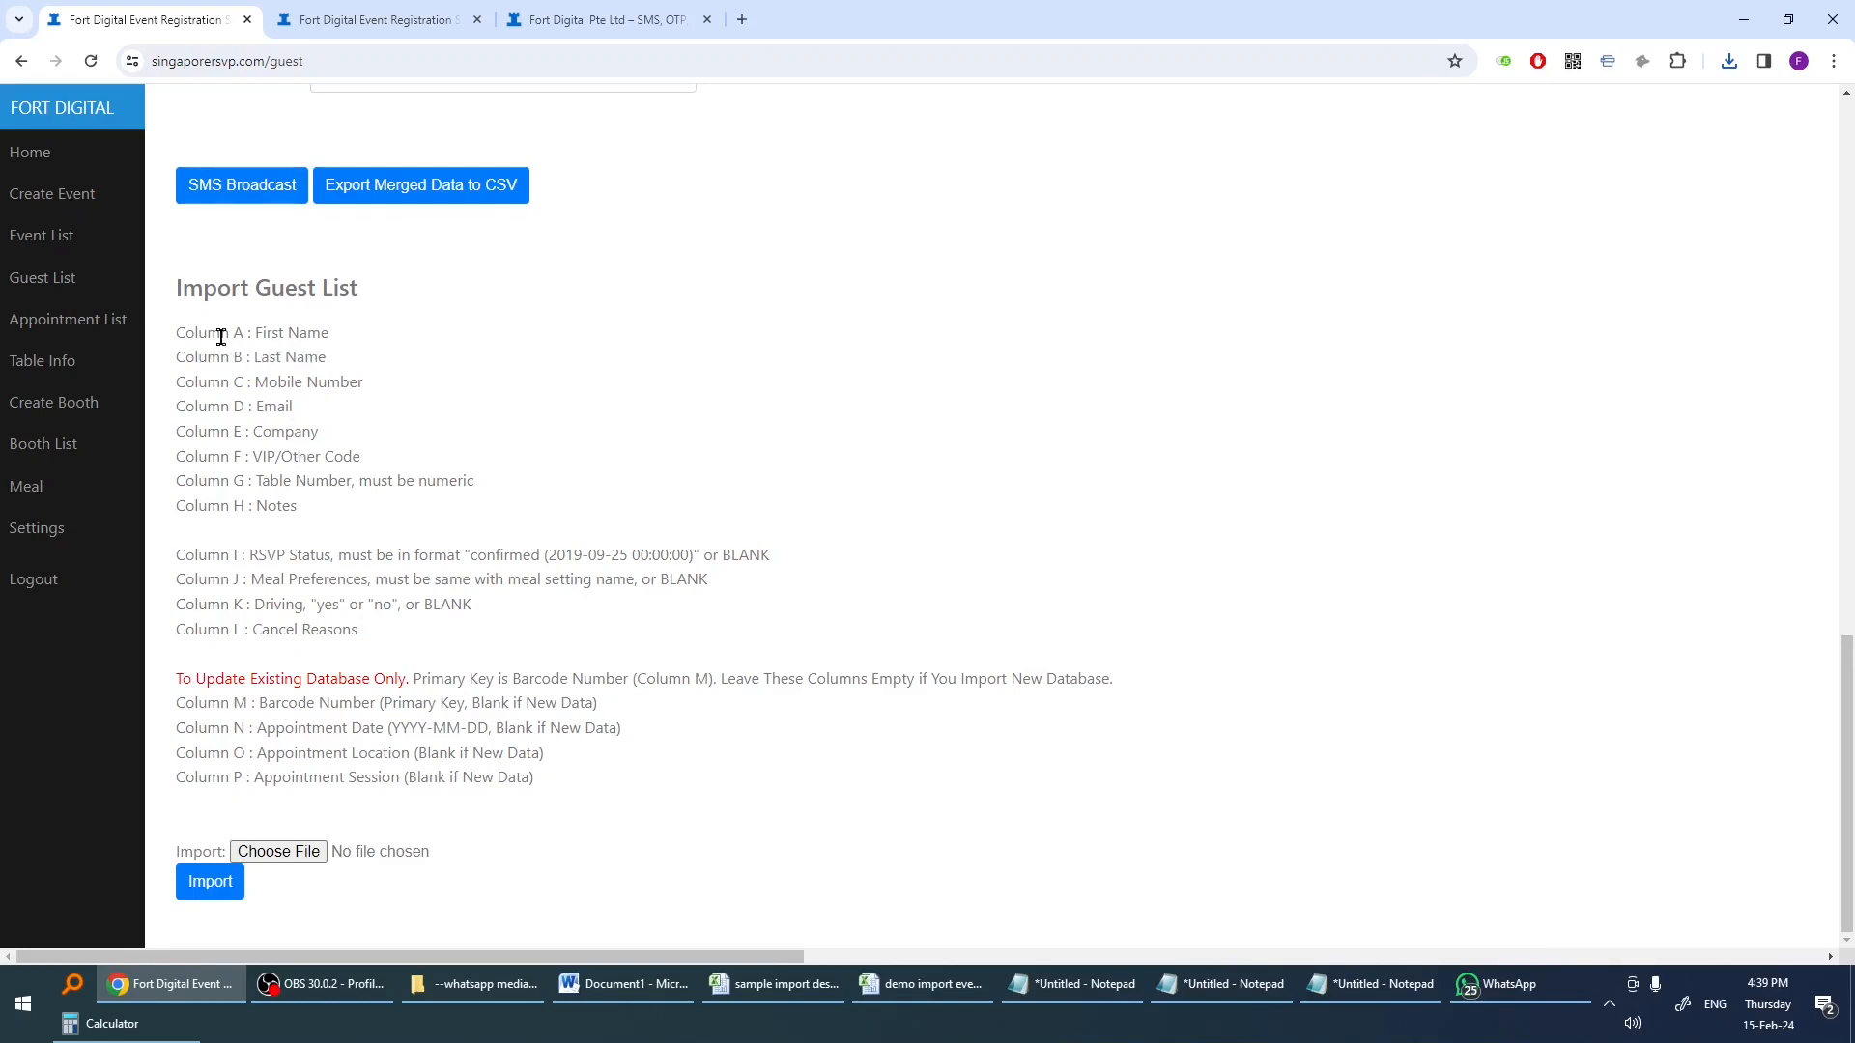
left_click_drag(175, 326, 369, 385)
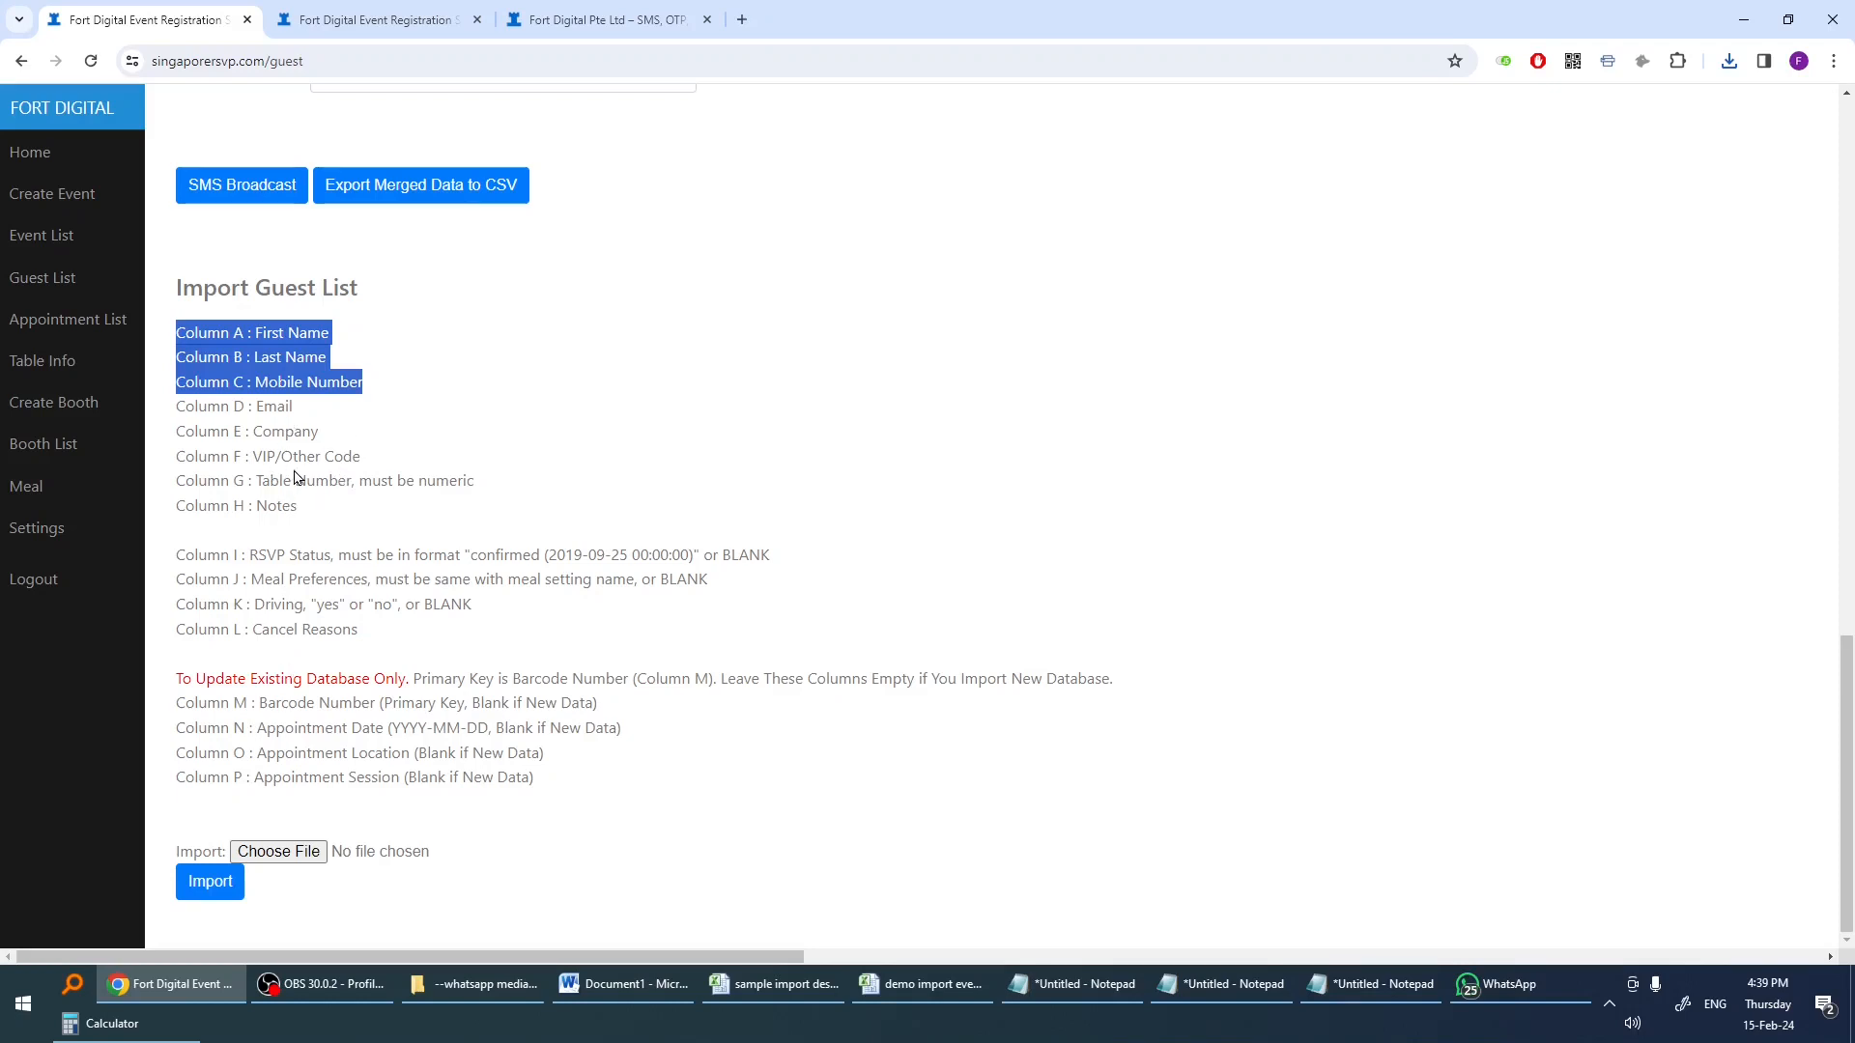
left_click(234, 387)
left_click_drag(175, 329, 378, 510)
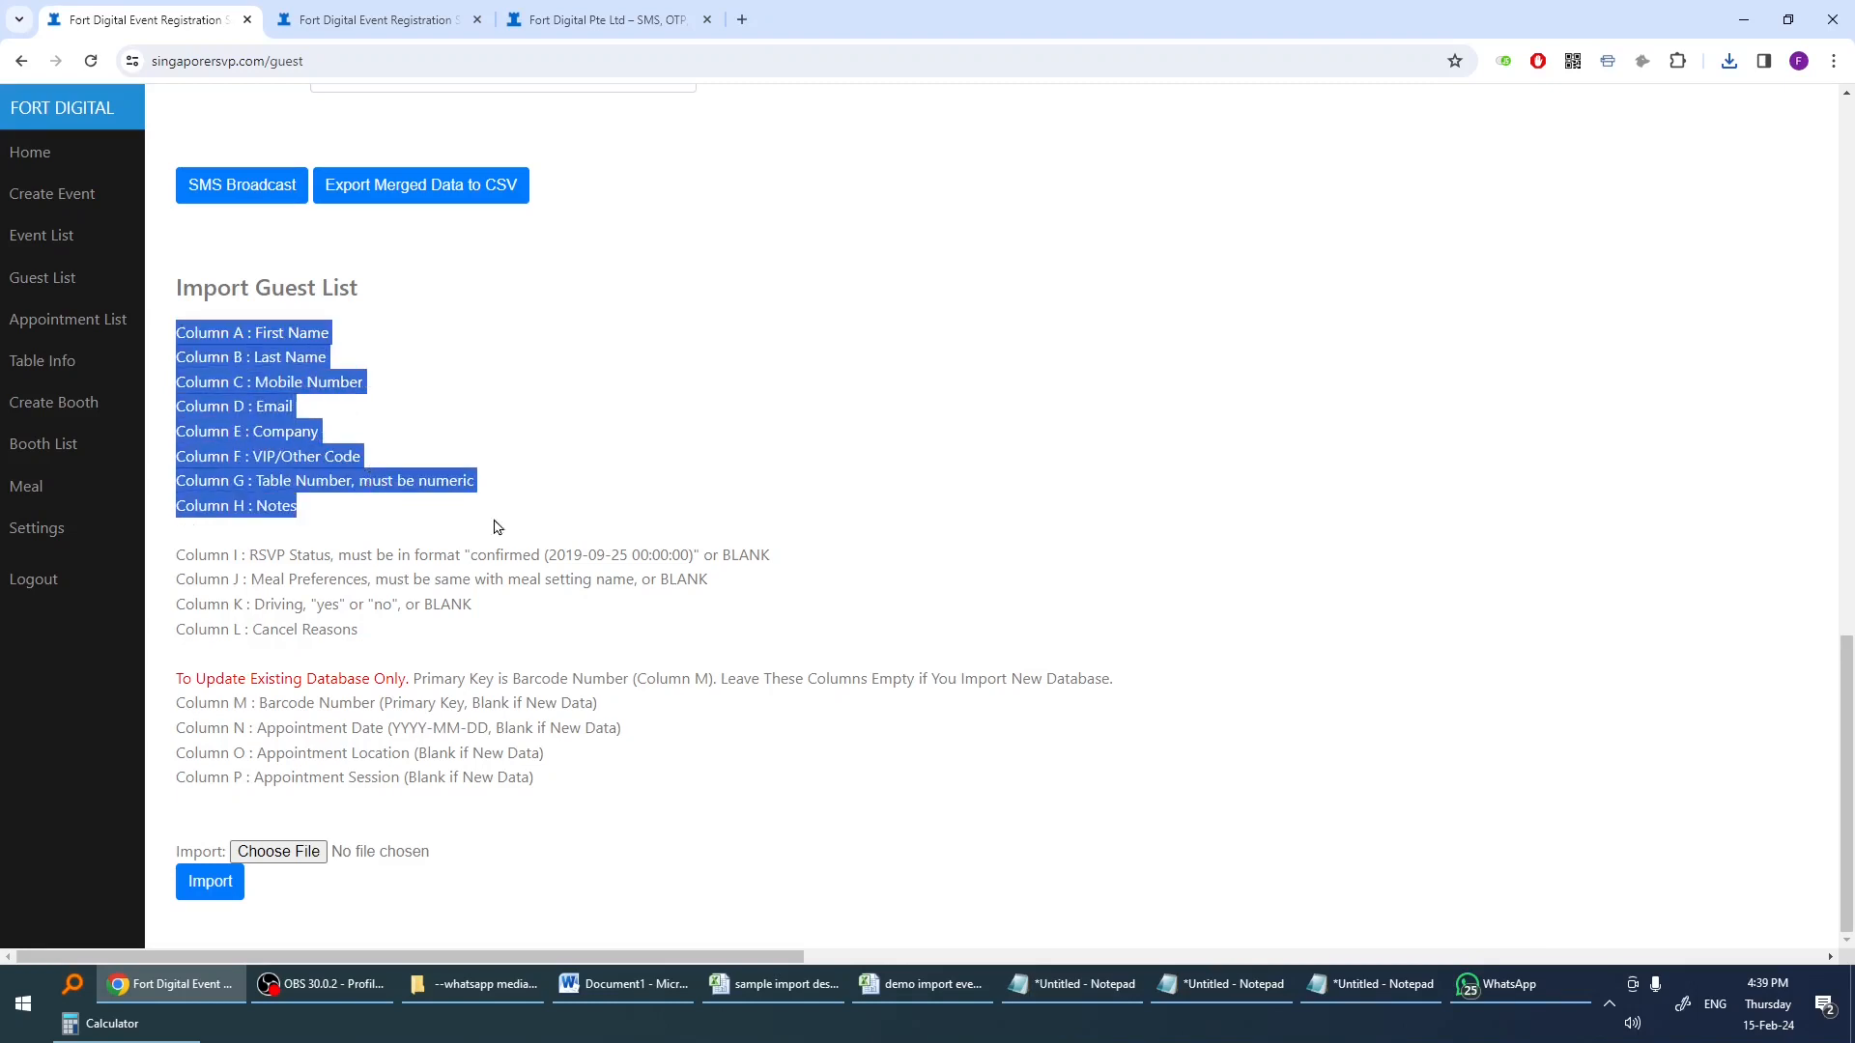
left_click(951, 983)
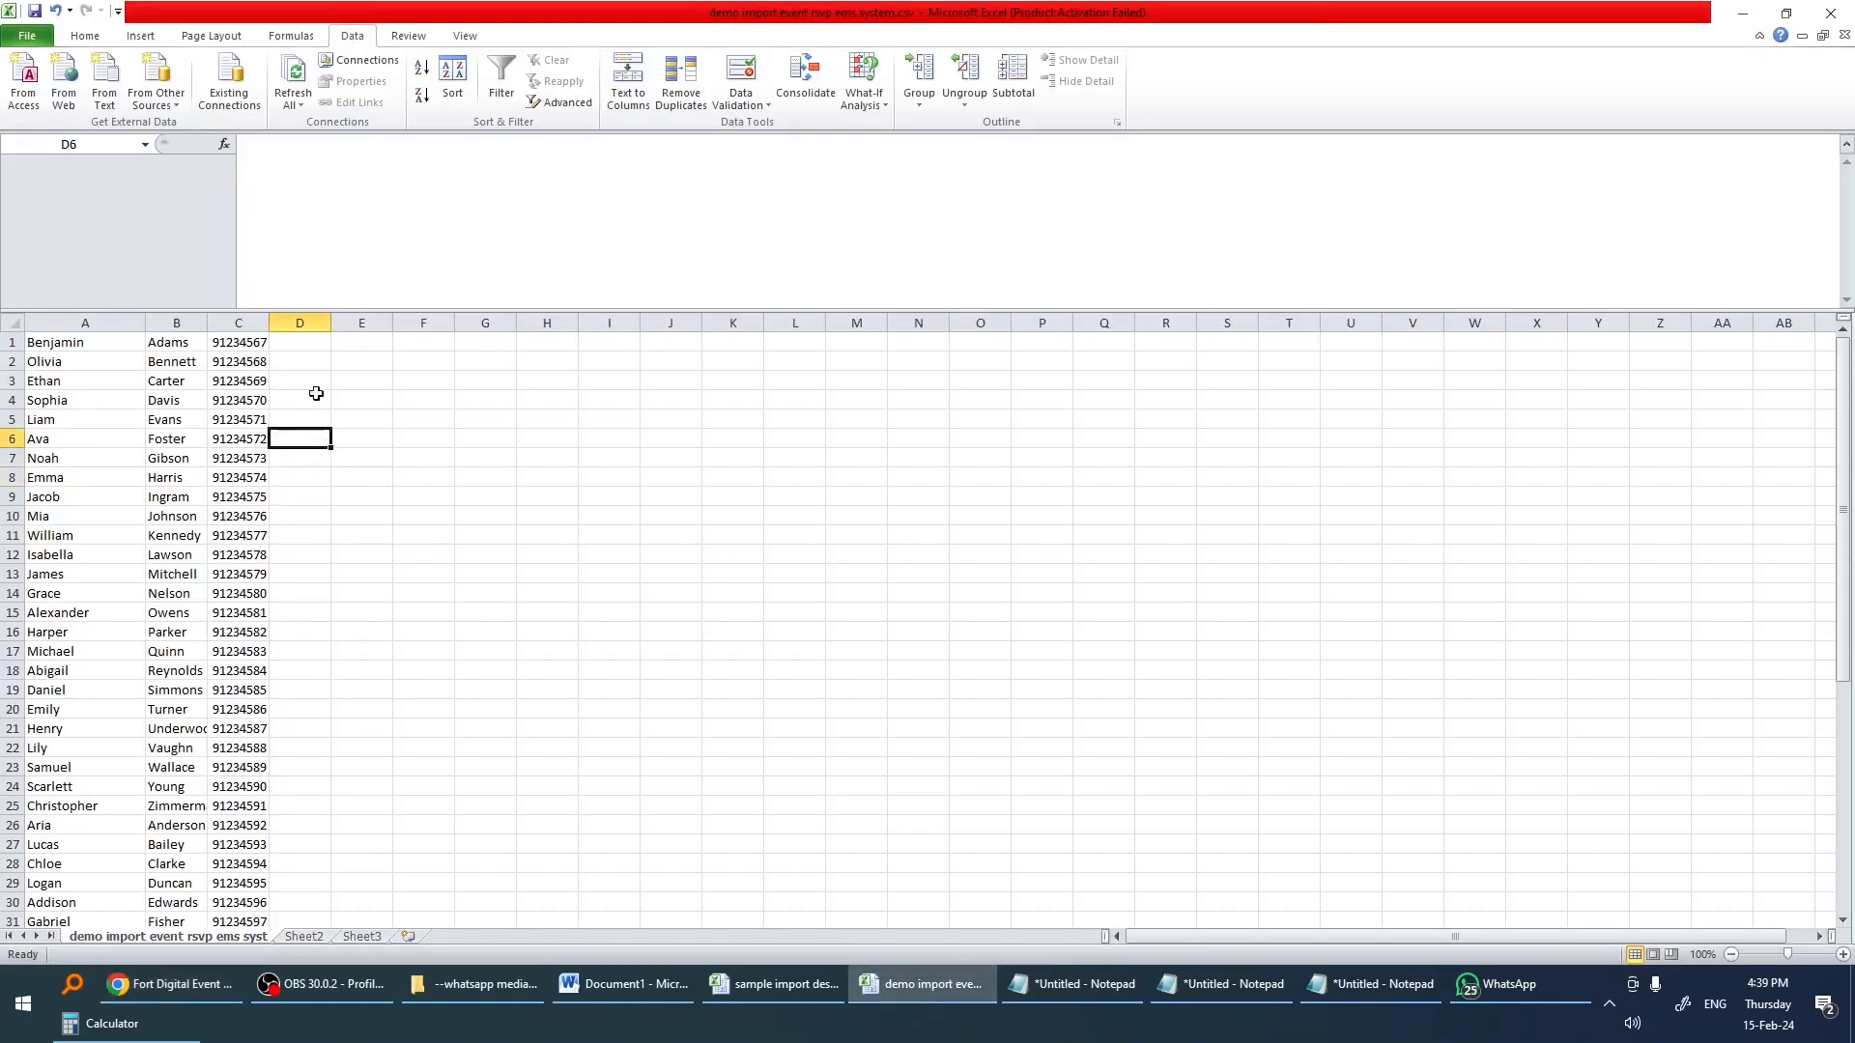
Inspect columns A, B and C (first name, last name, mobile), then minimize Excel.
left_click(101, 322)
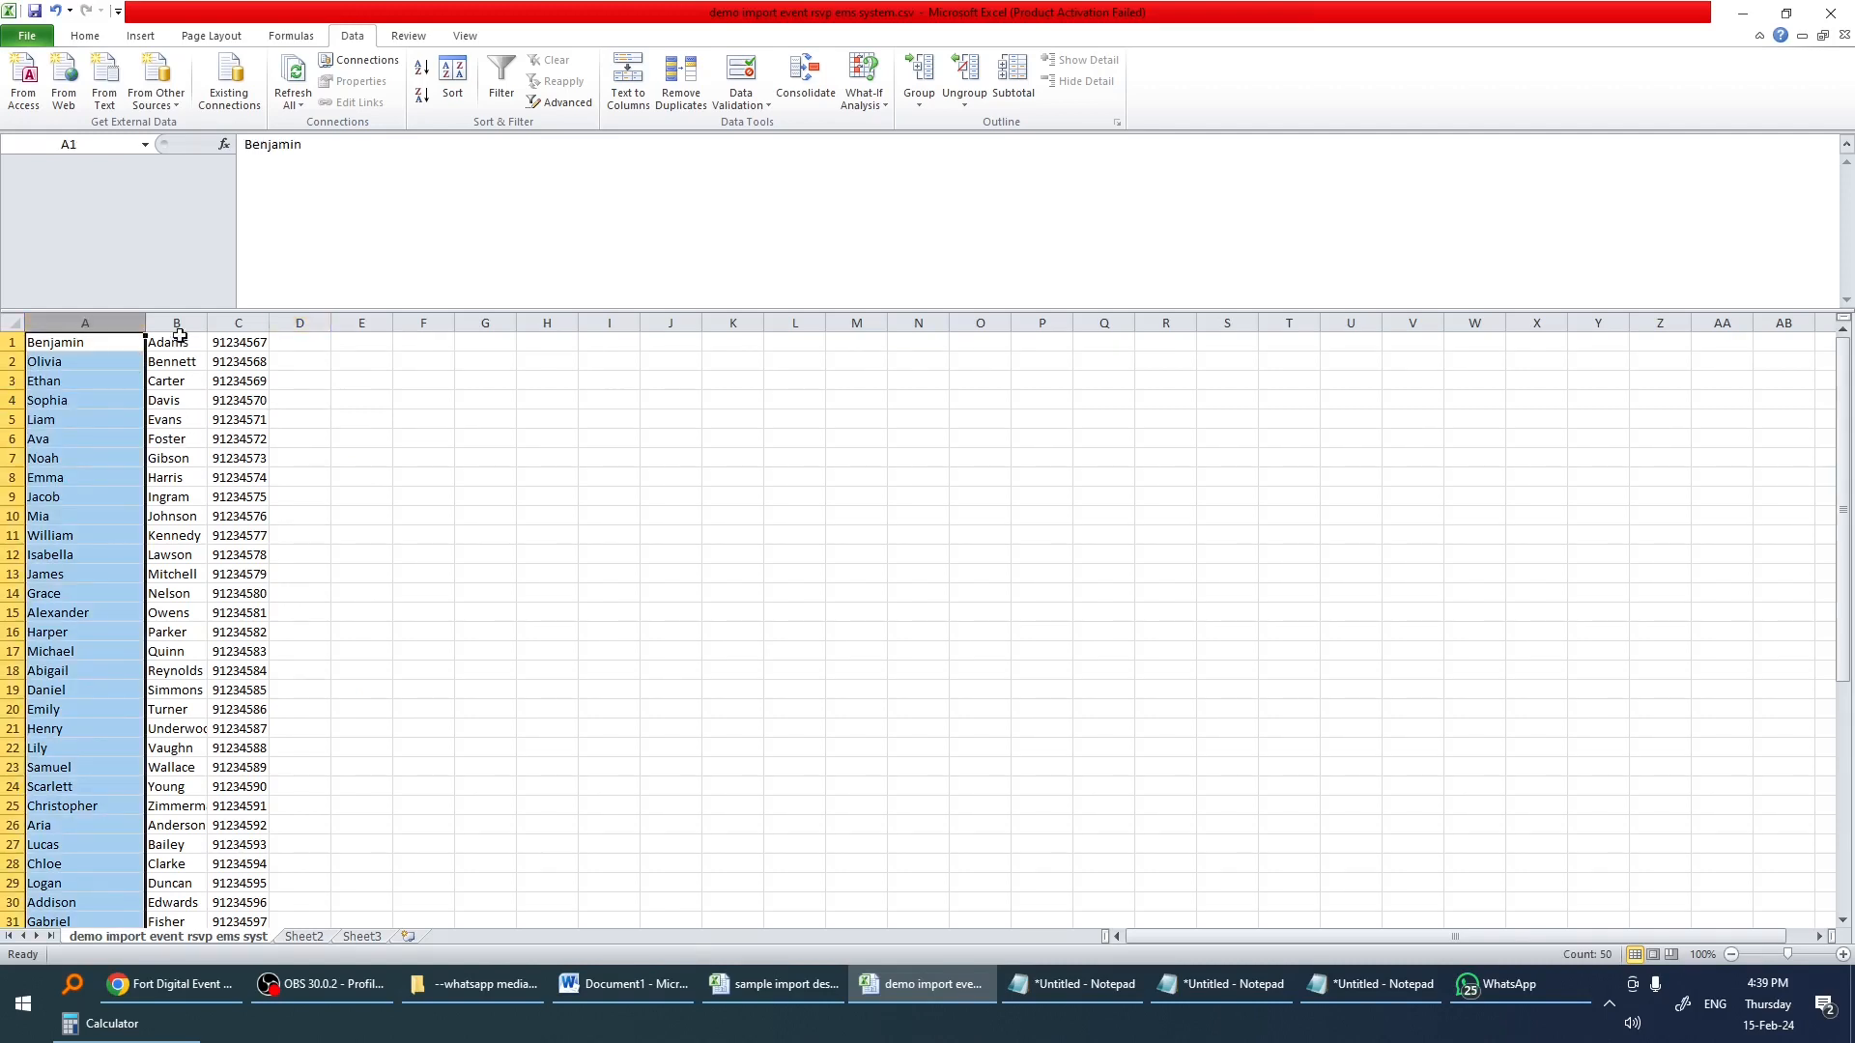
left_click(164, 323)
left_click(237, 323)
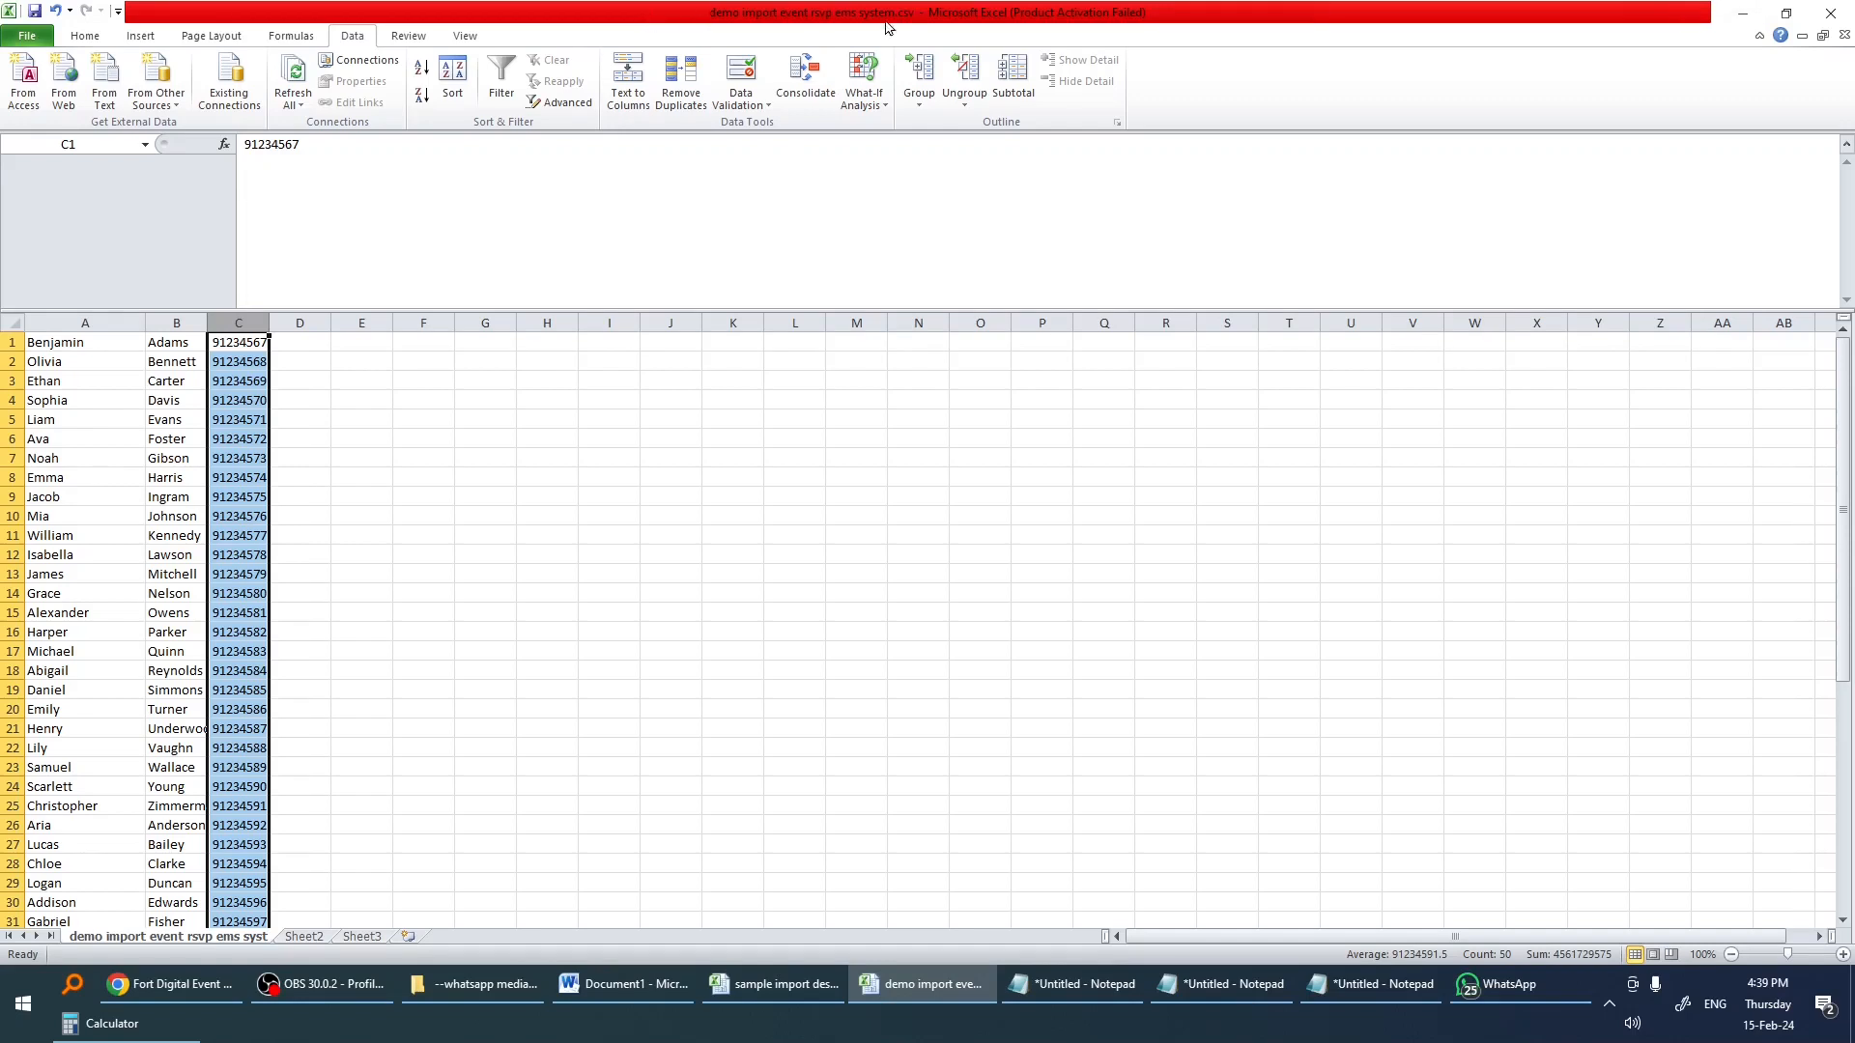
left_click(1743, 14)
left_click(622, 533)
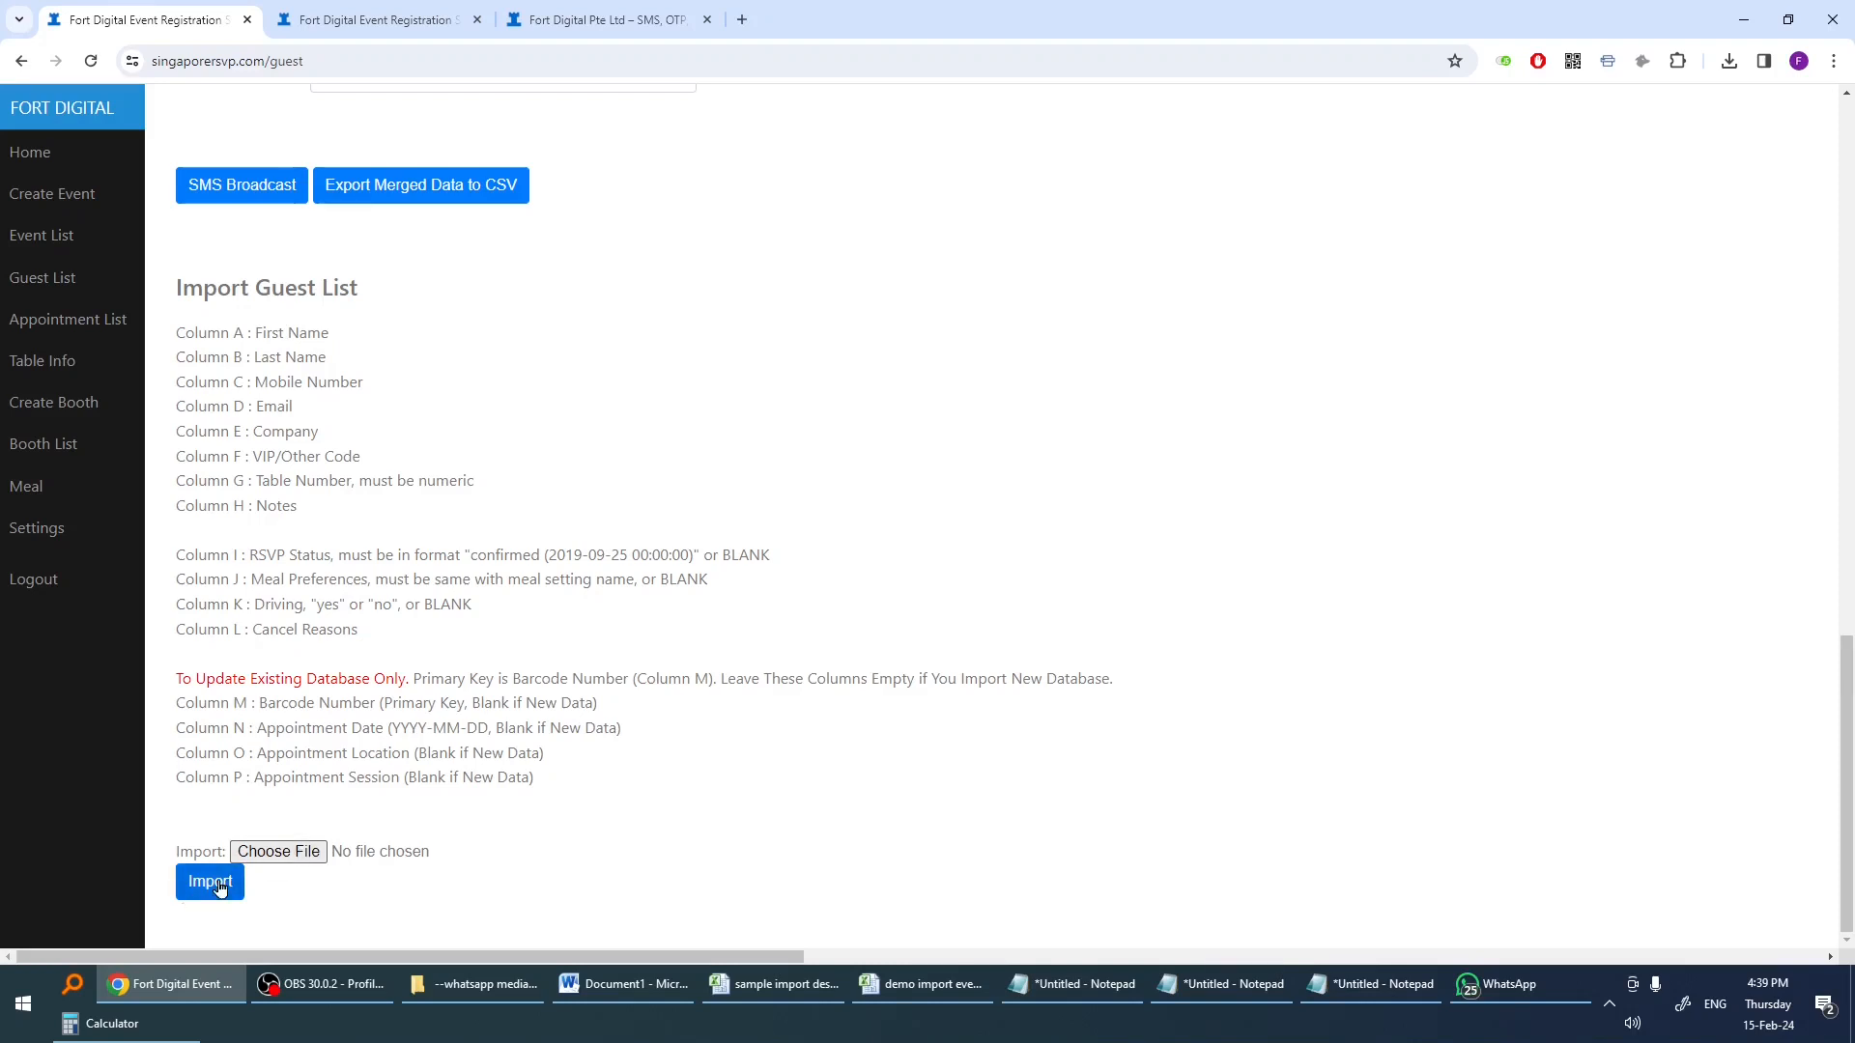
View the first guest's barcode confirmation page from the guest table, then close it.
scroll(676, 589, "up", 12)
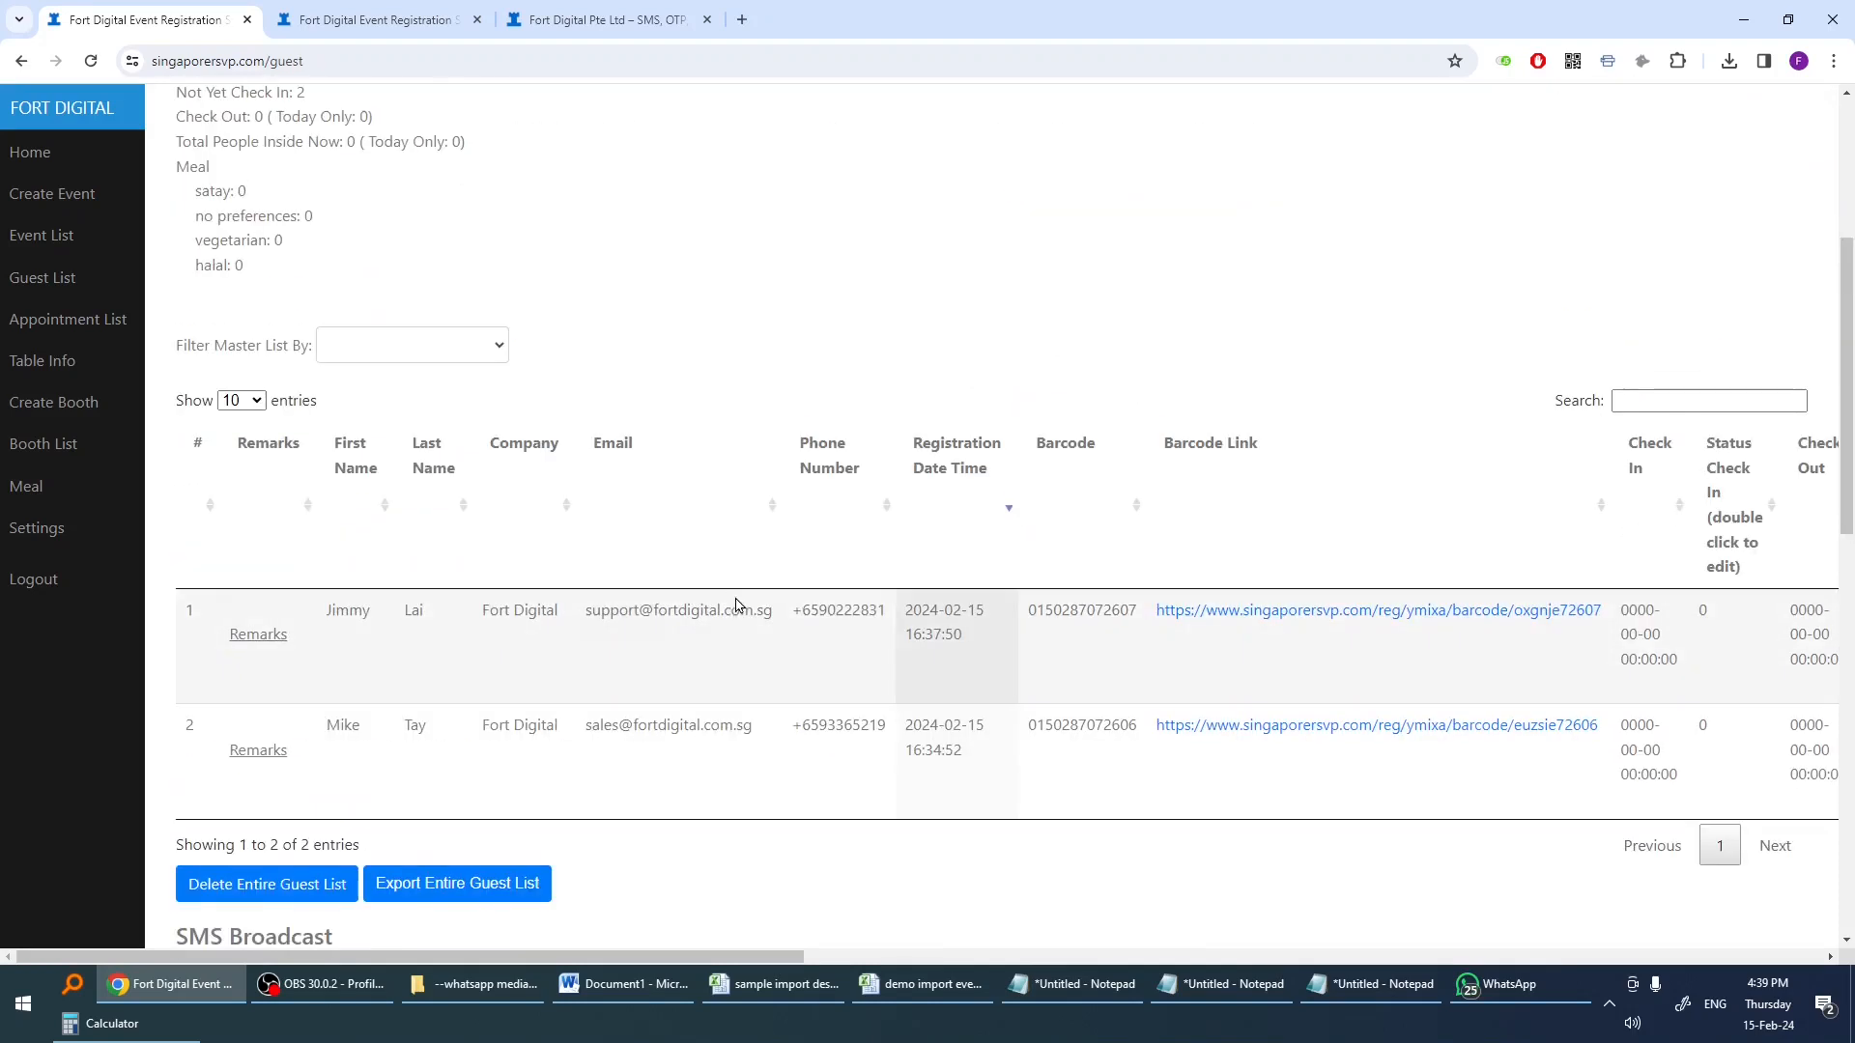
scroll(648, 636, "up", 1)
scroll(687, 634, "down", 1)
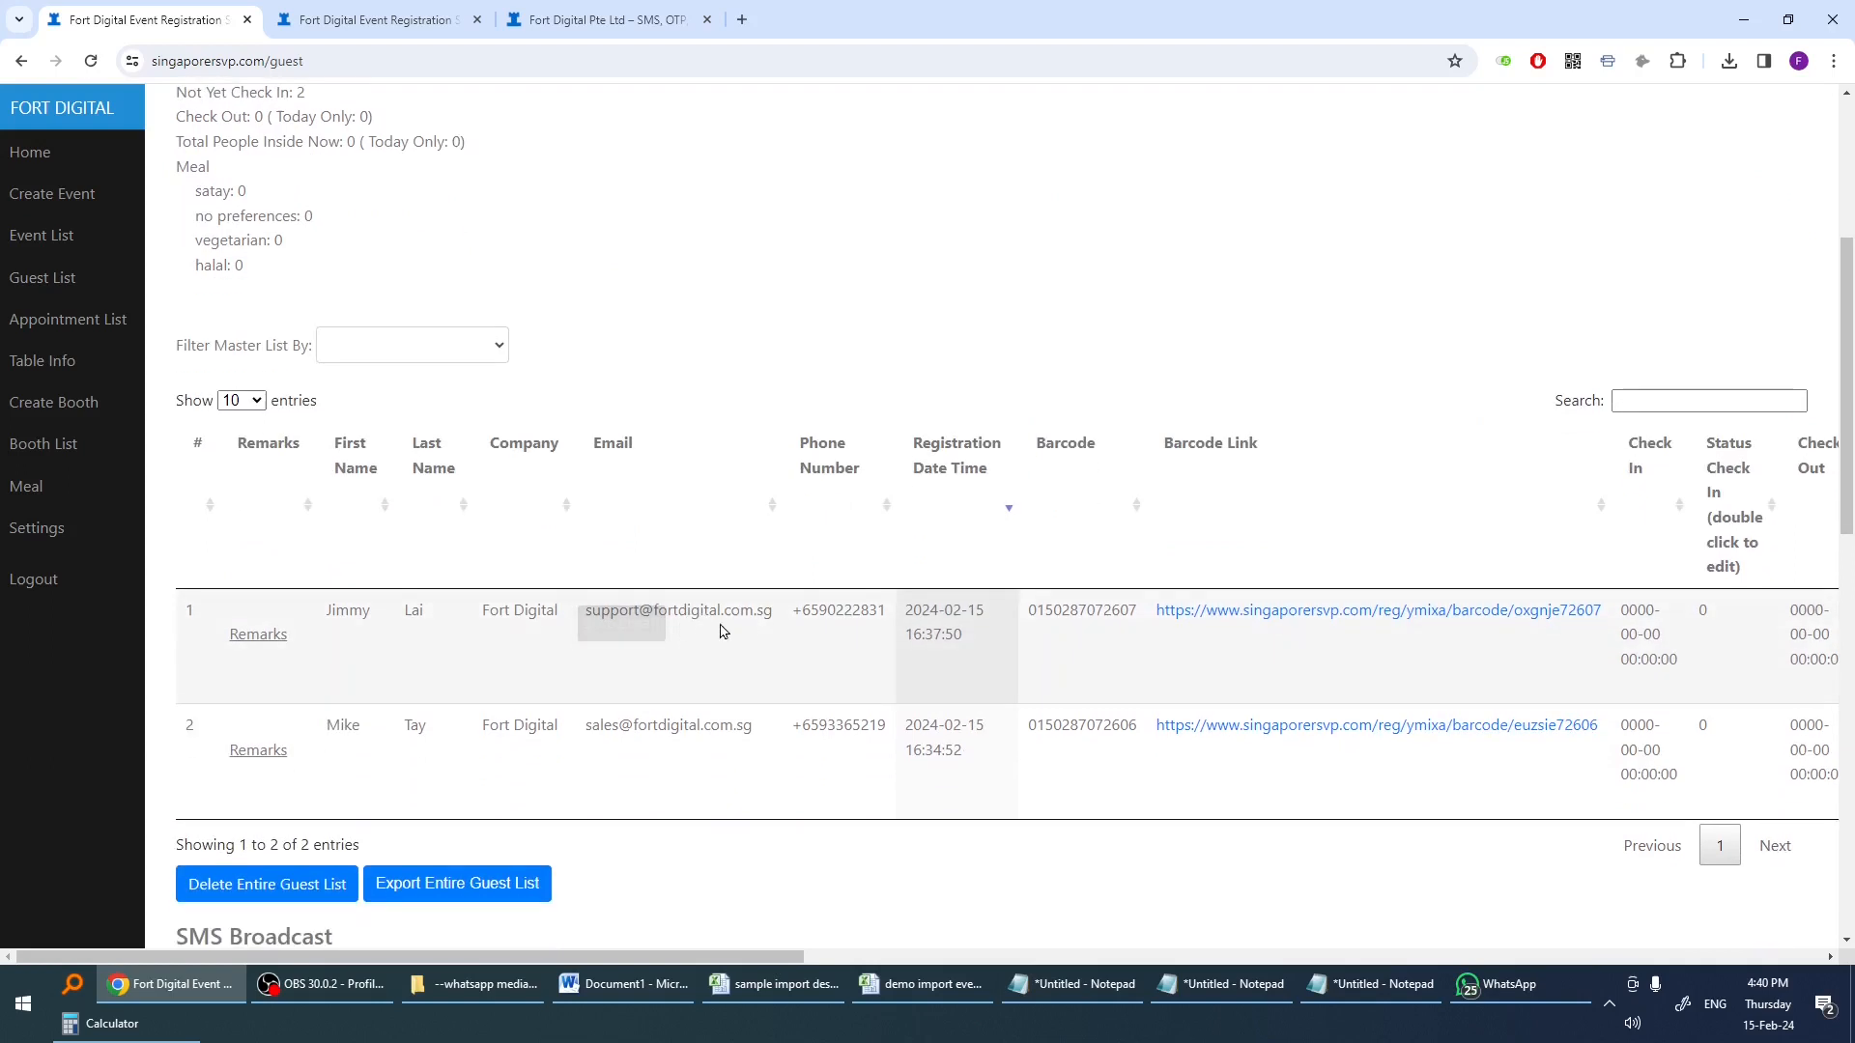
scroll(974, 608, "down", 1)
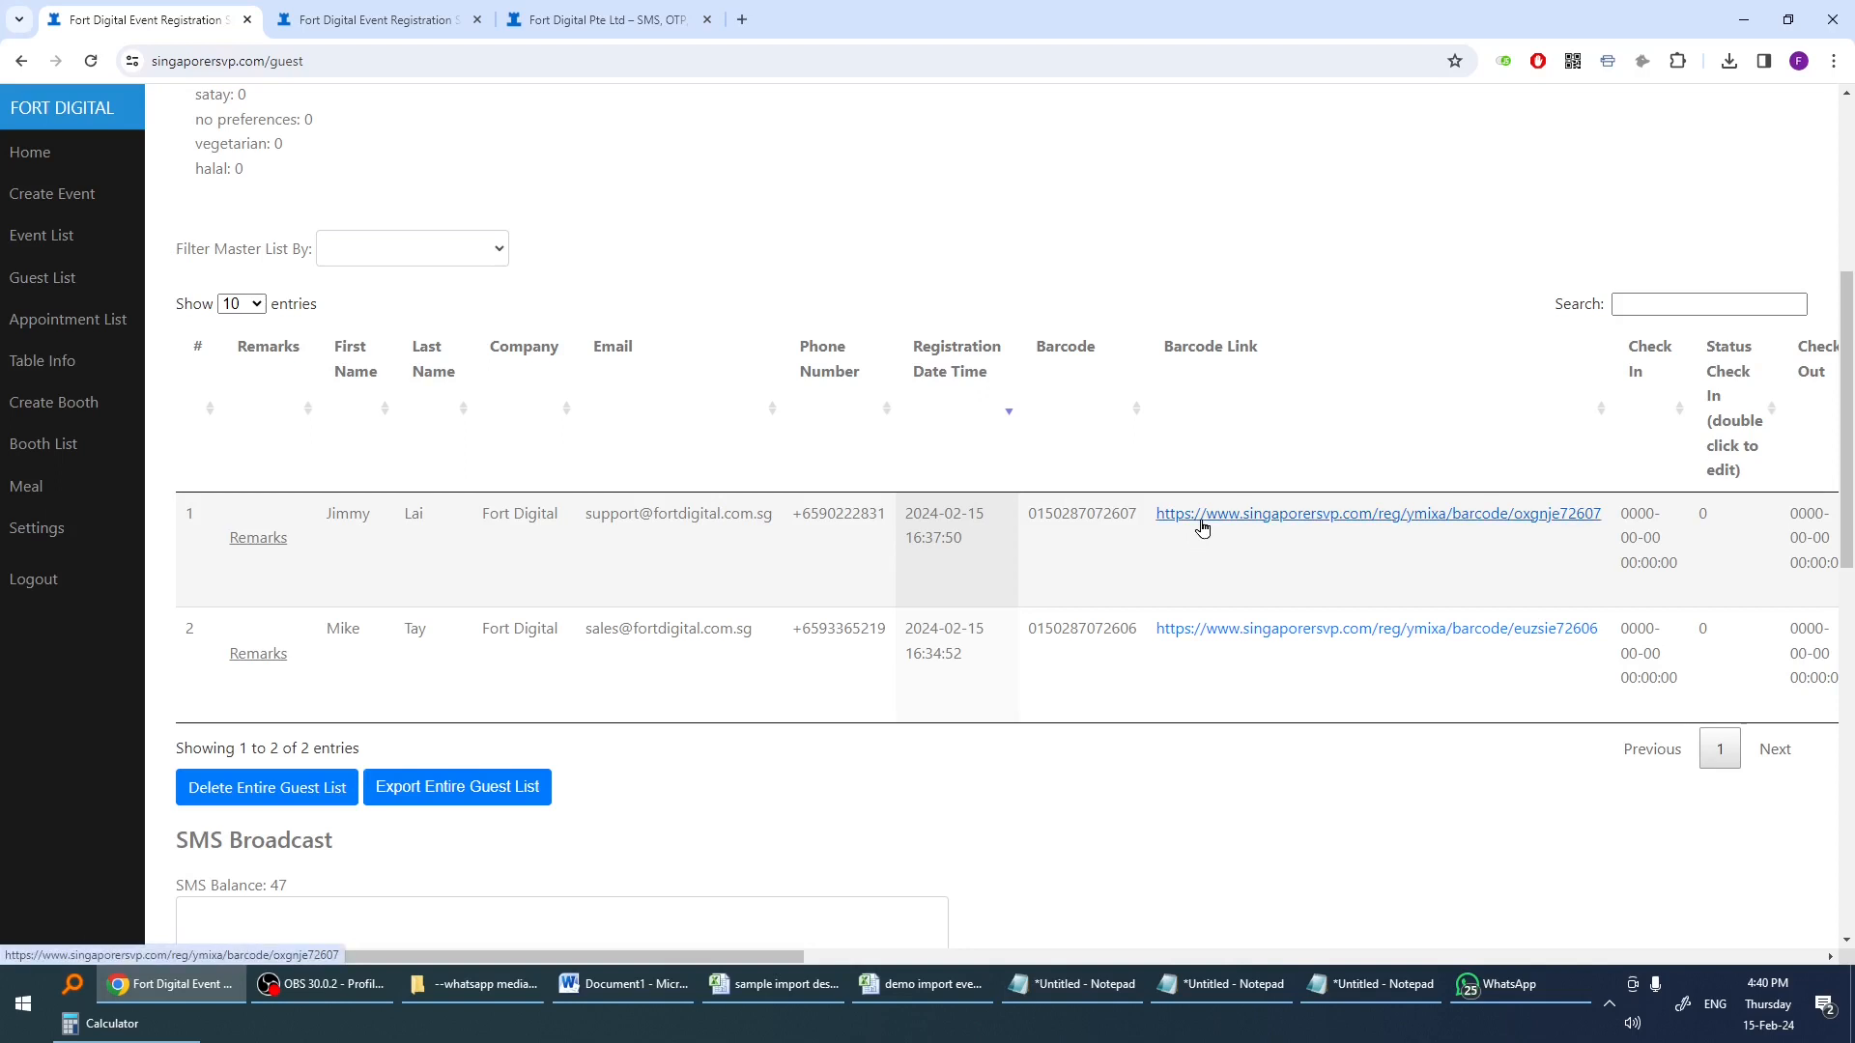
left_click(1169, 520)
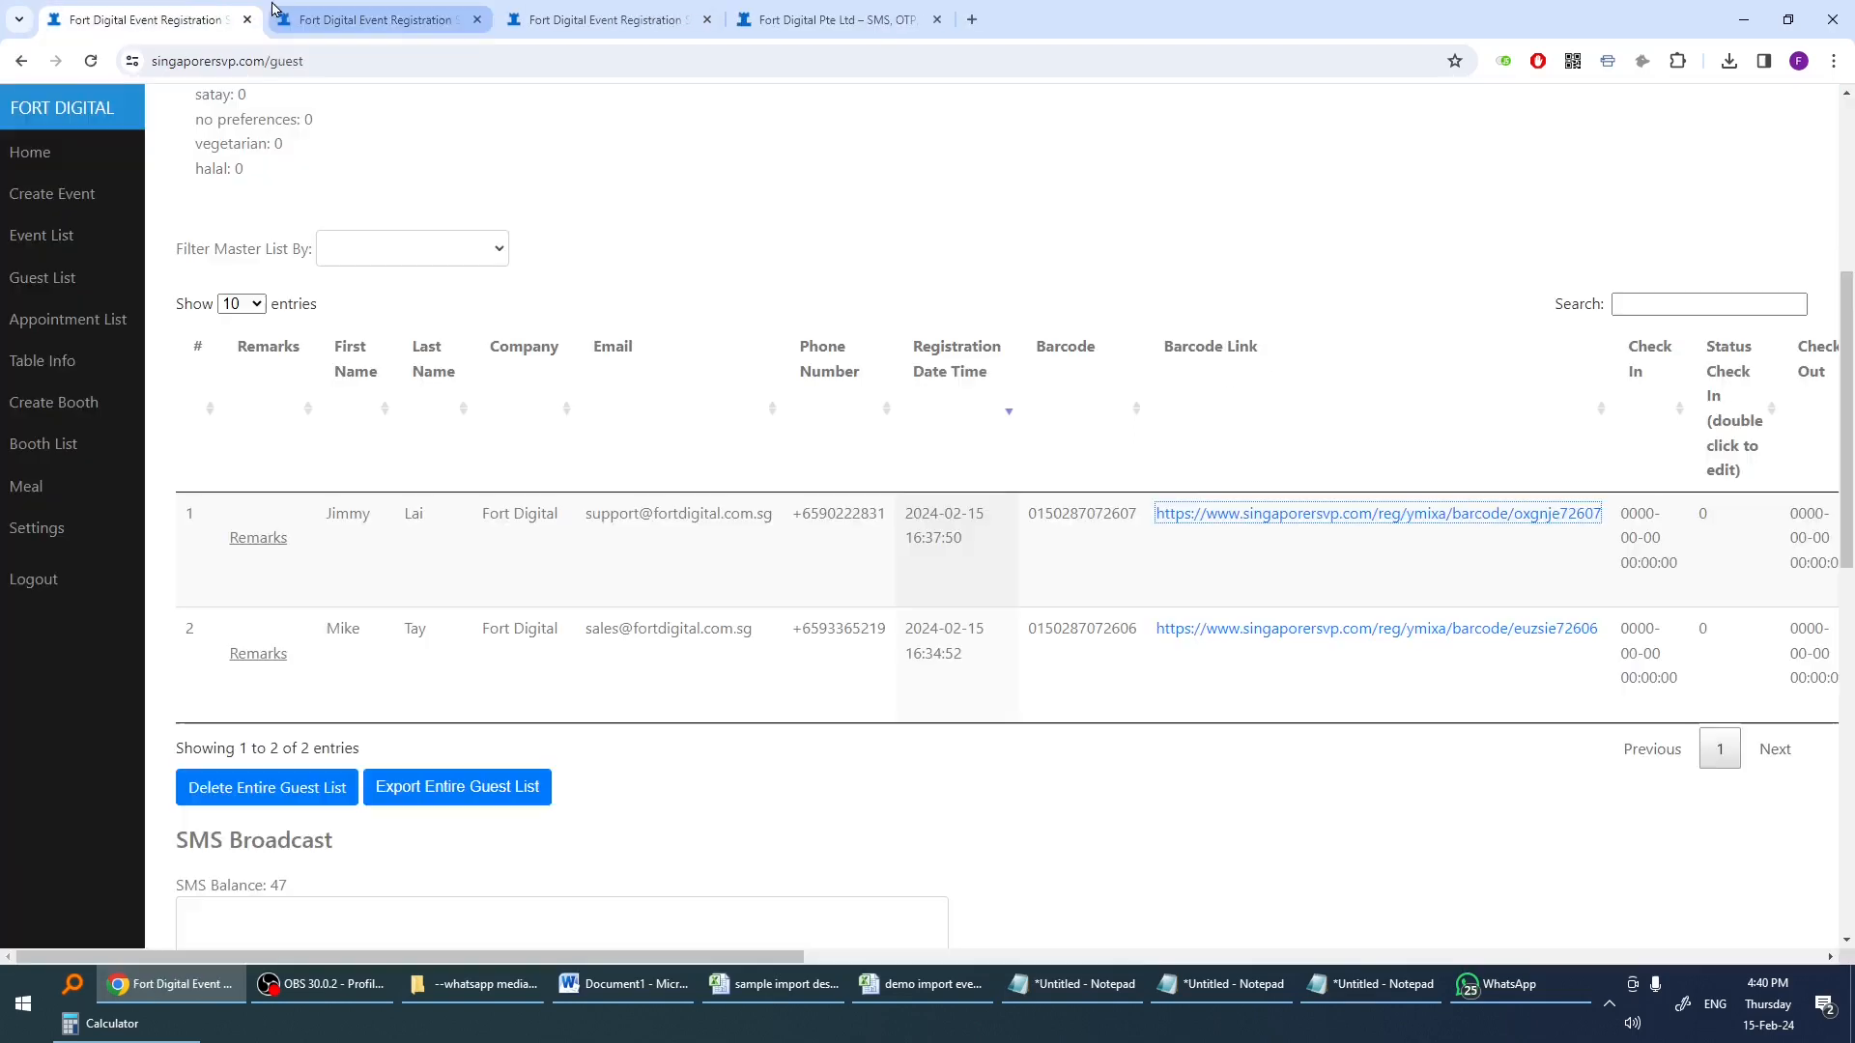
left_click(476, 19)
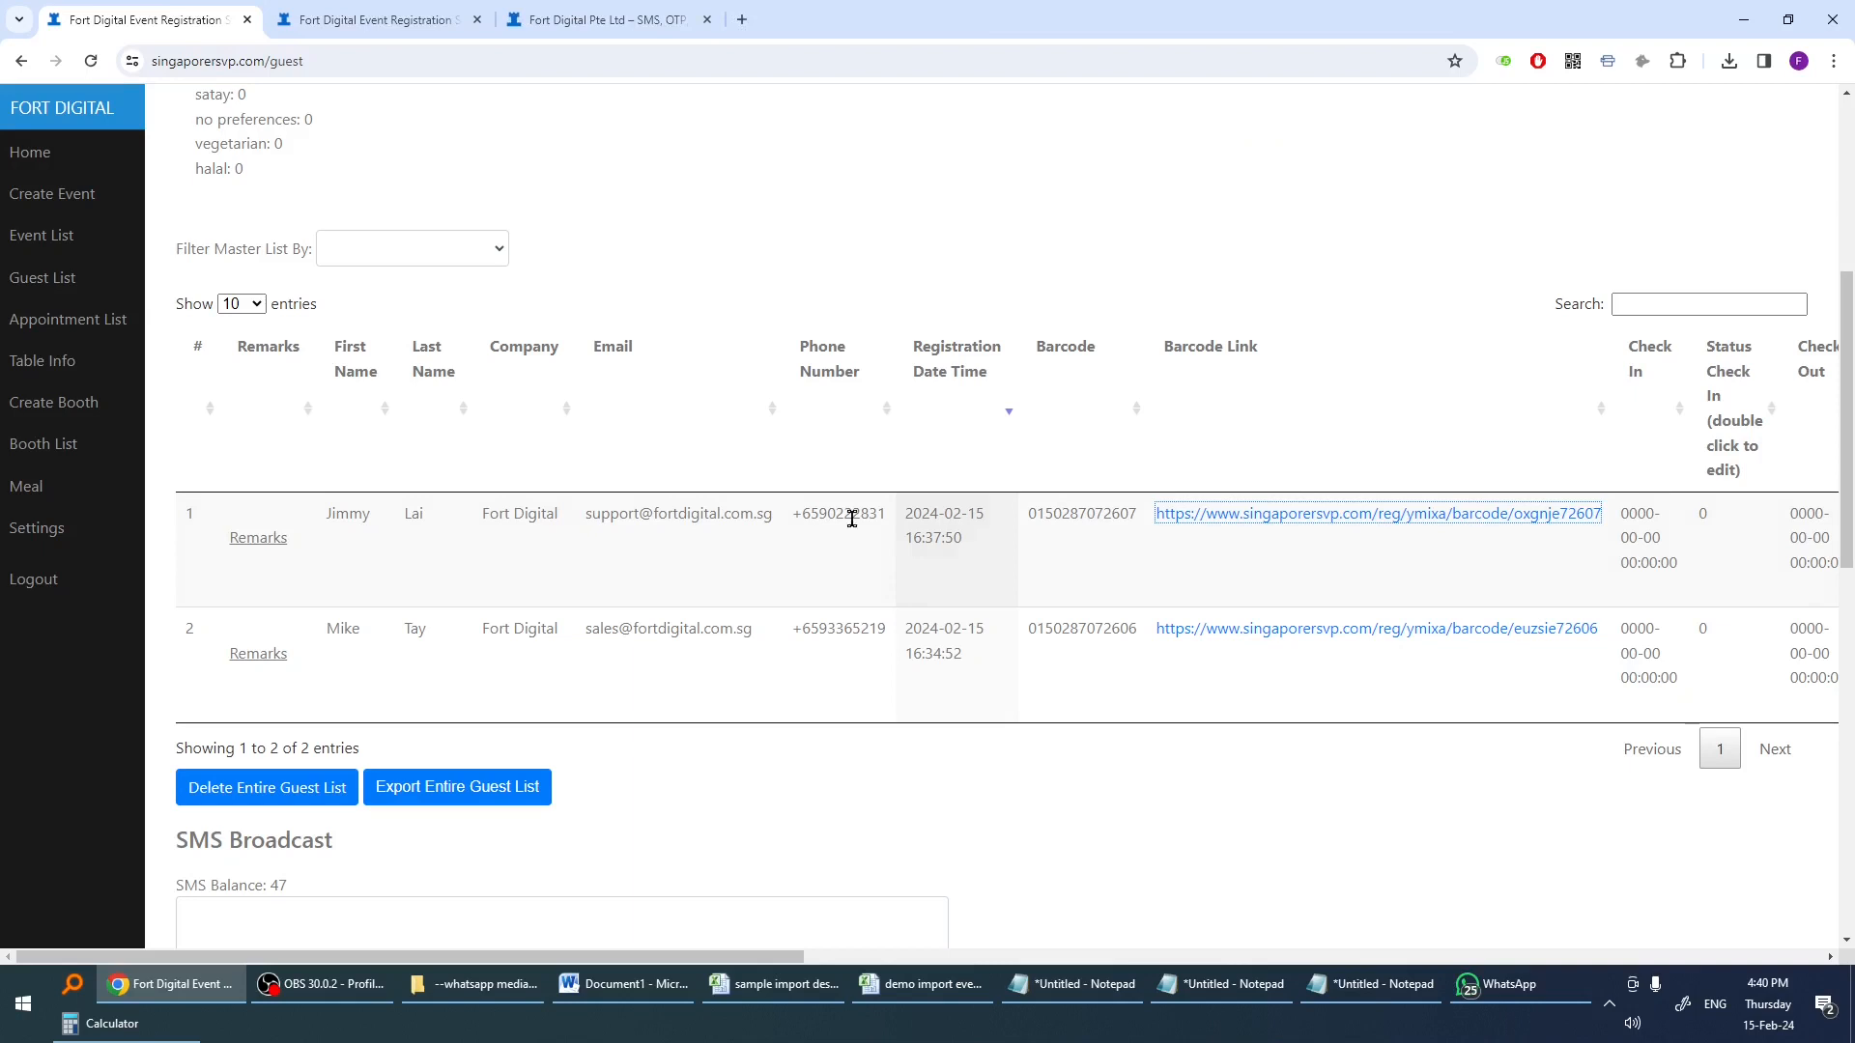
Return to the guest list page and put the cursor in the SMS Broadcast message box.
scroll(1151, 580, "up", 5)
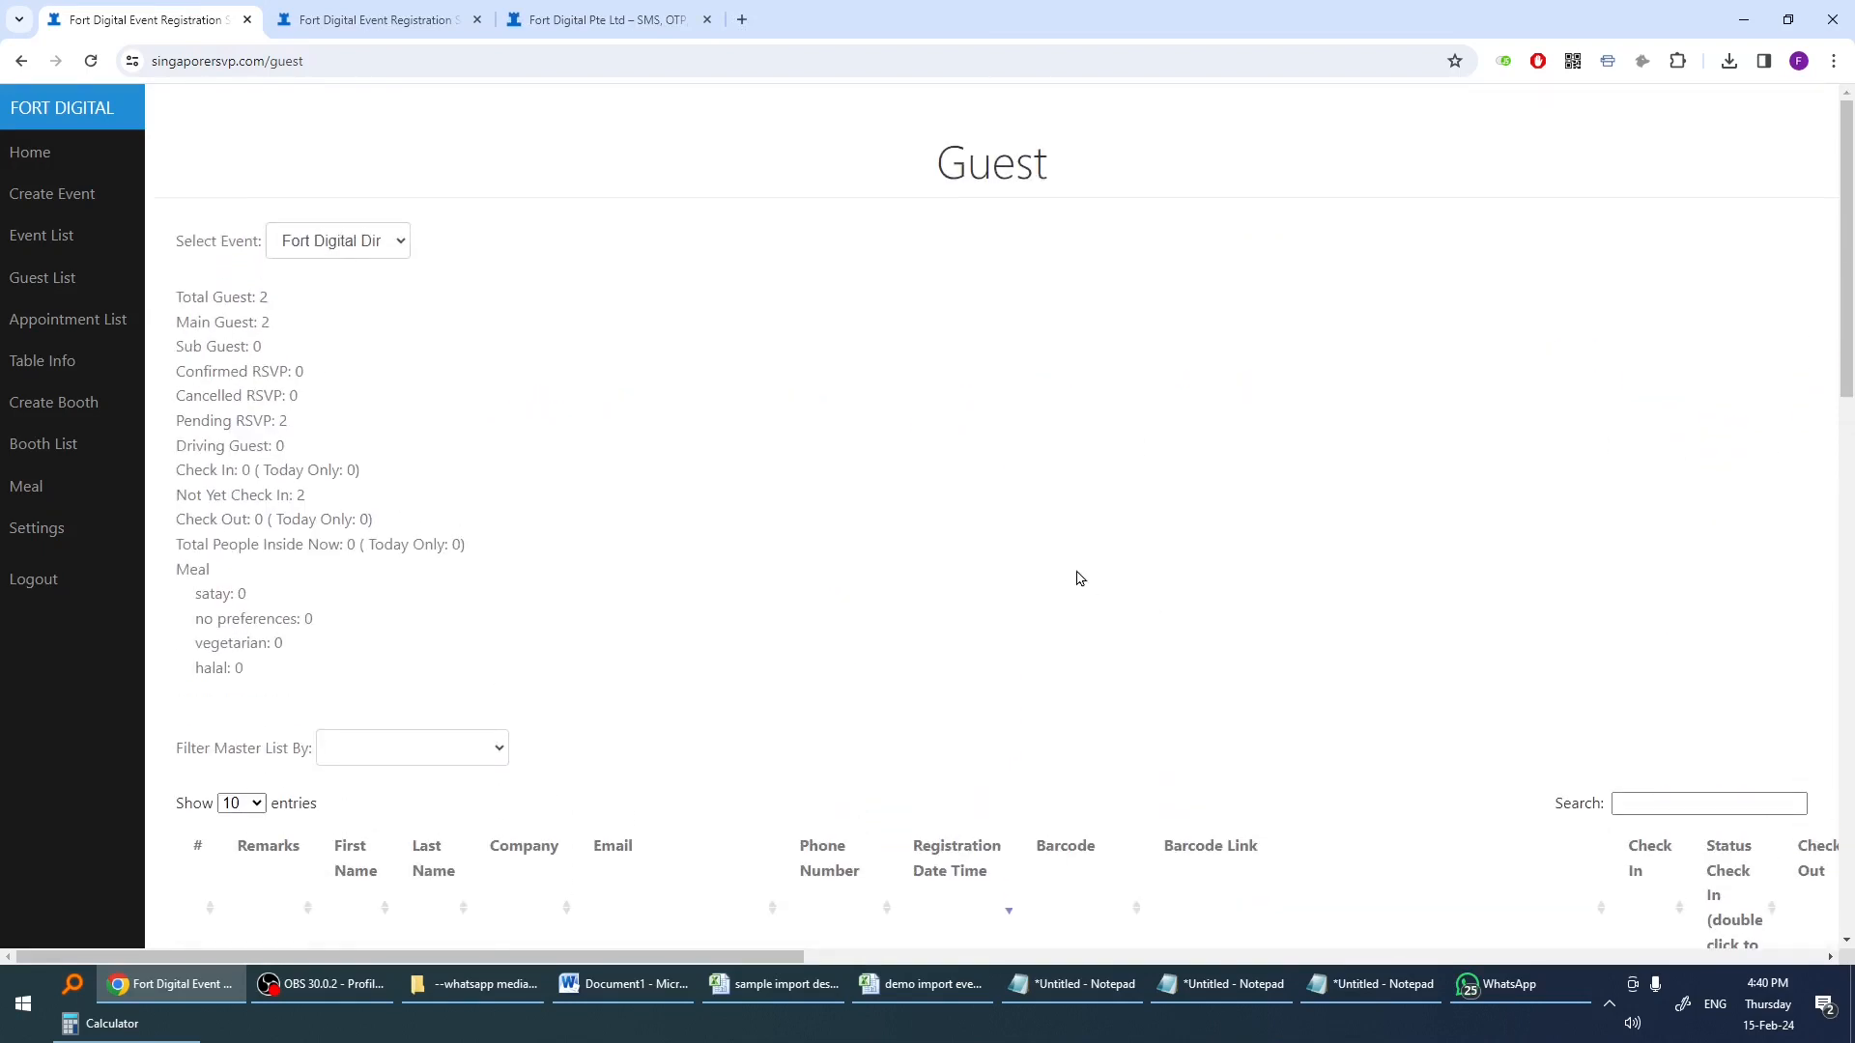
scroll(591, 604, "down", 5)
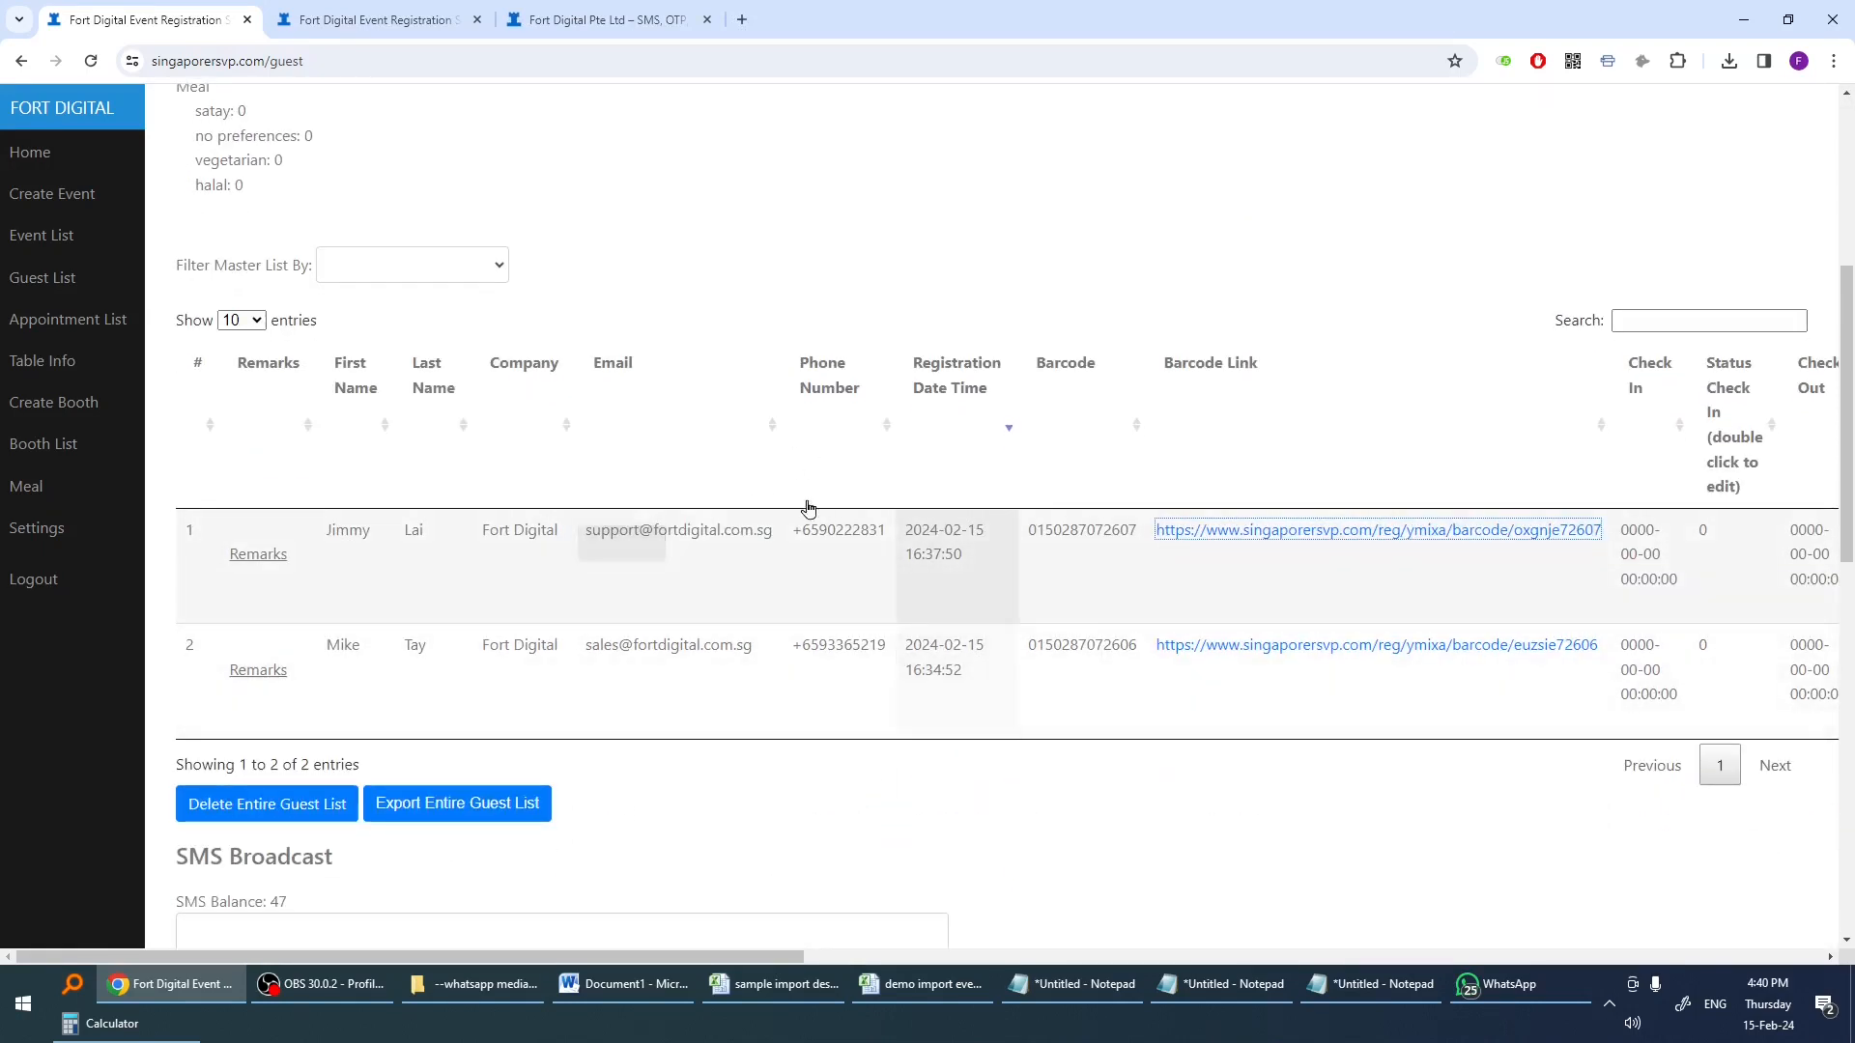
left_click(381, 11)
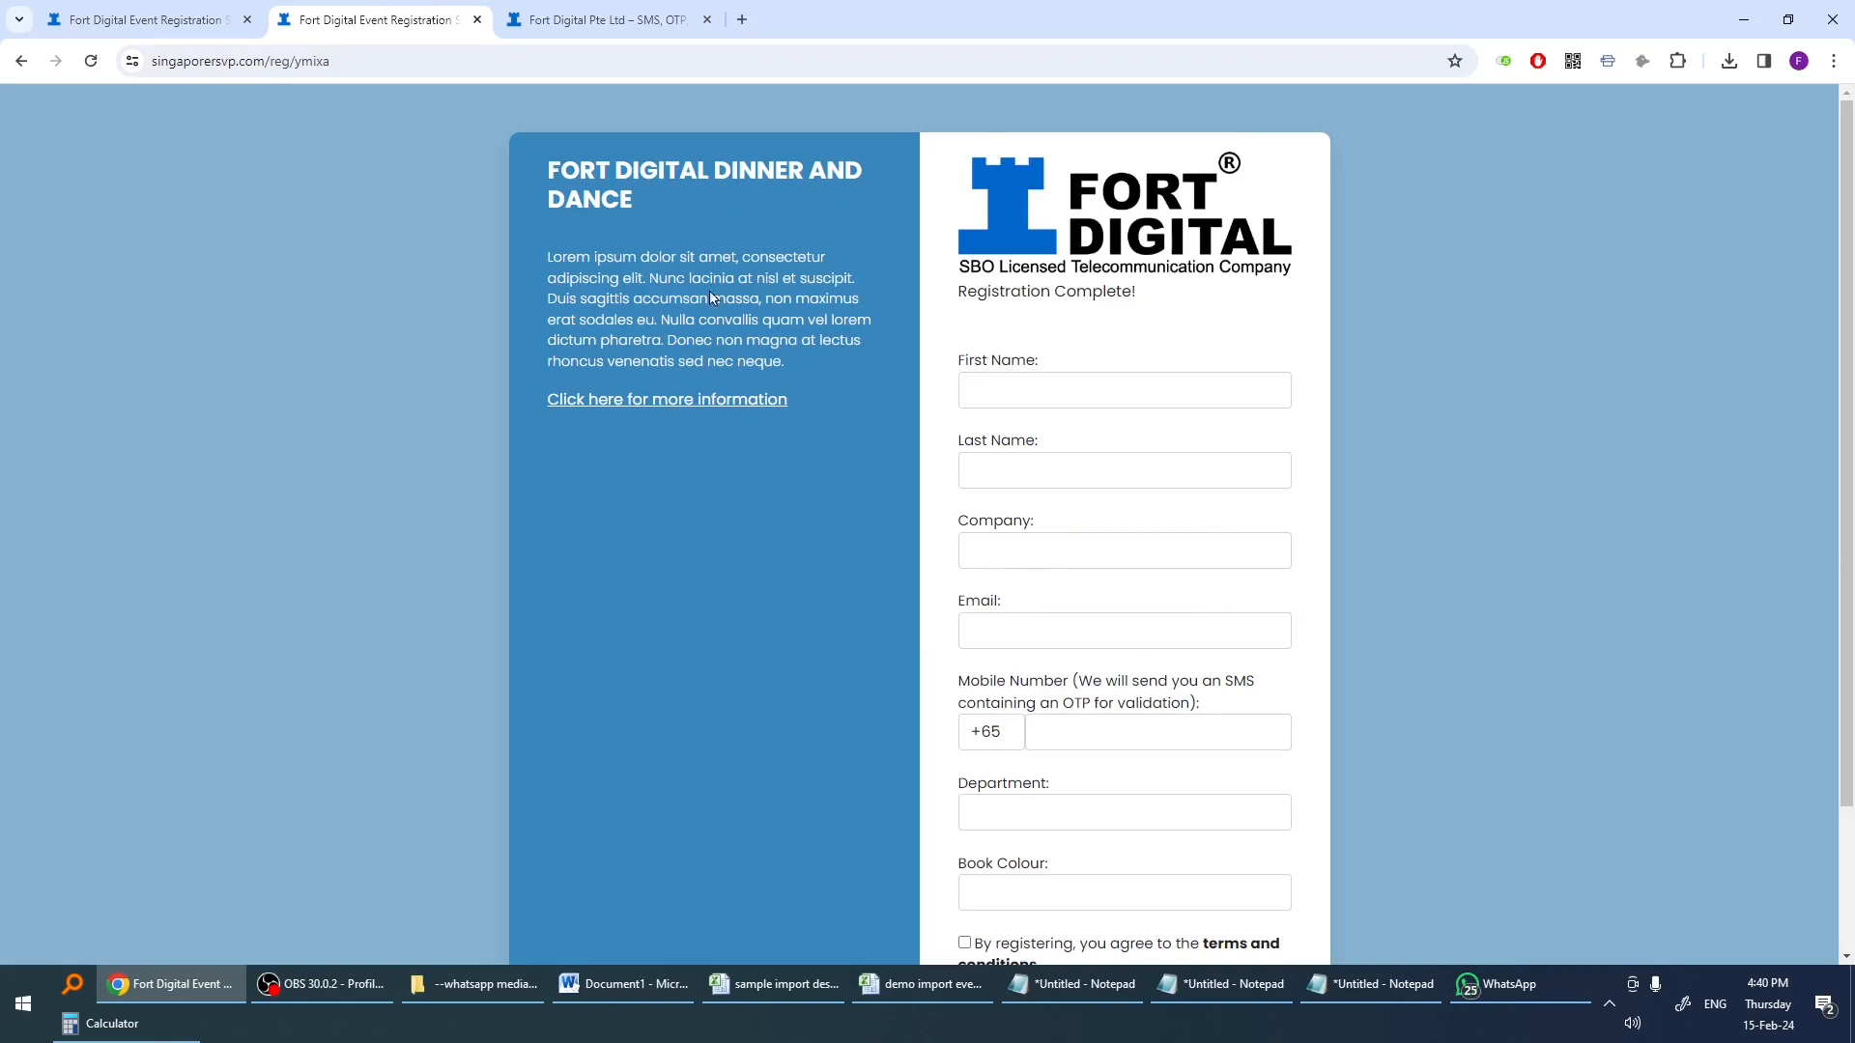
left_click(150, 20)
scroll(444, 696, "down", 10)
scroll(399, 580, "up", 2)
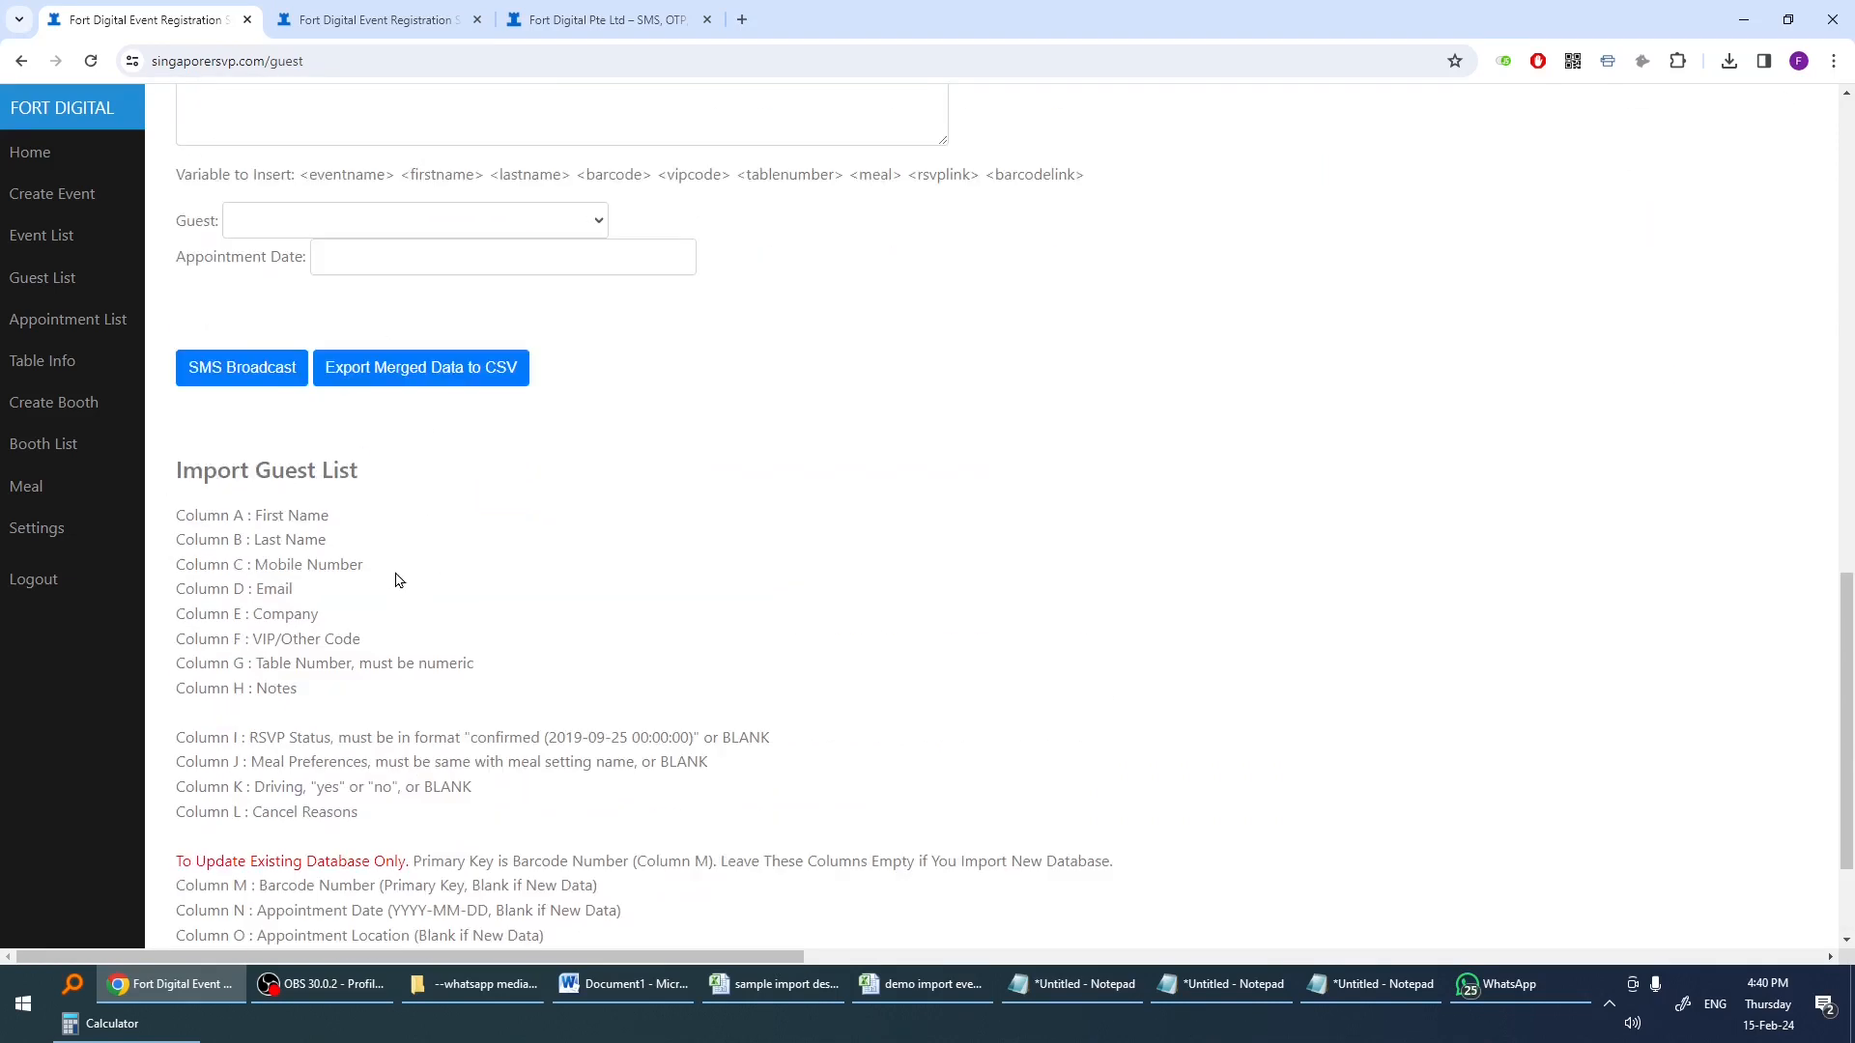
scroll(861, 704, "up", 9)
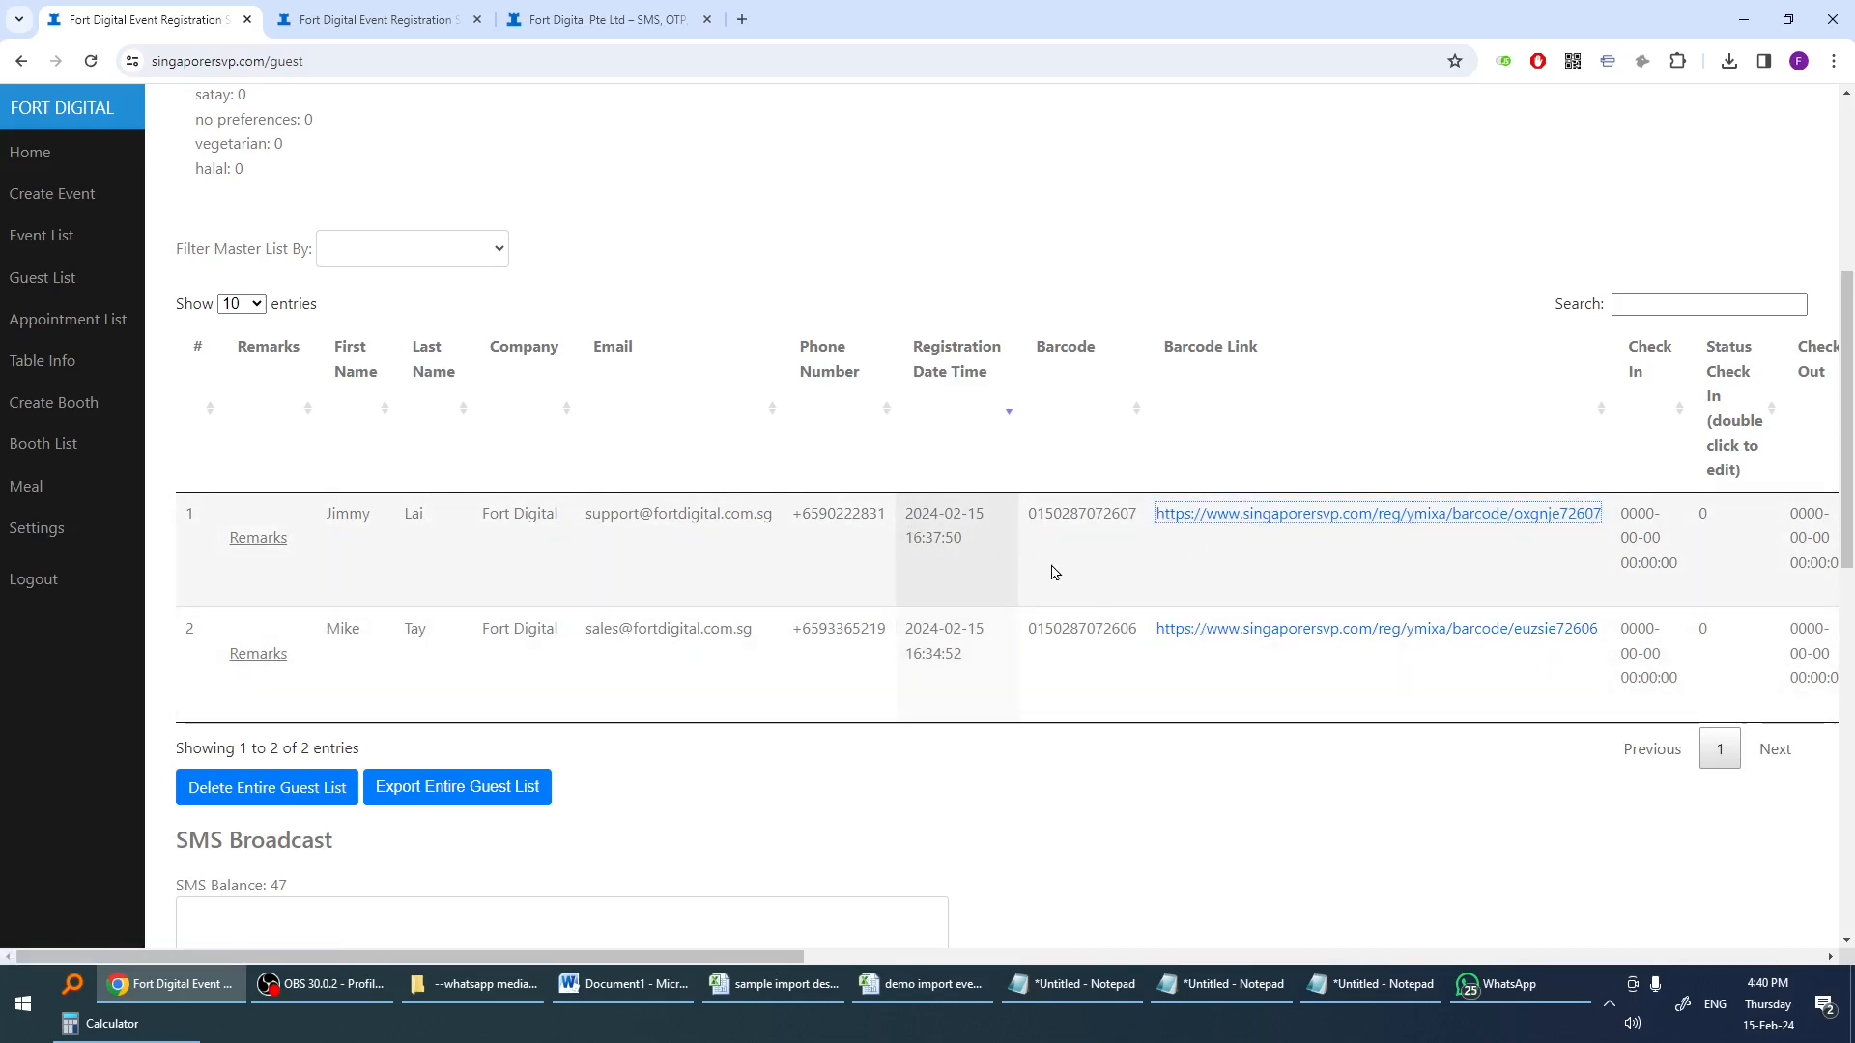
scroll(365, 485, "down", 5)
left_click(365, 485)
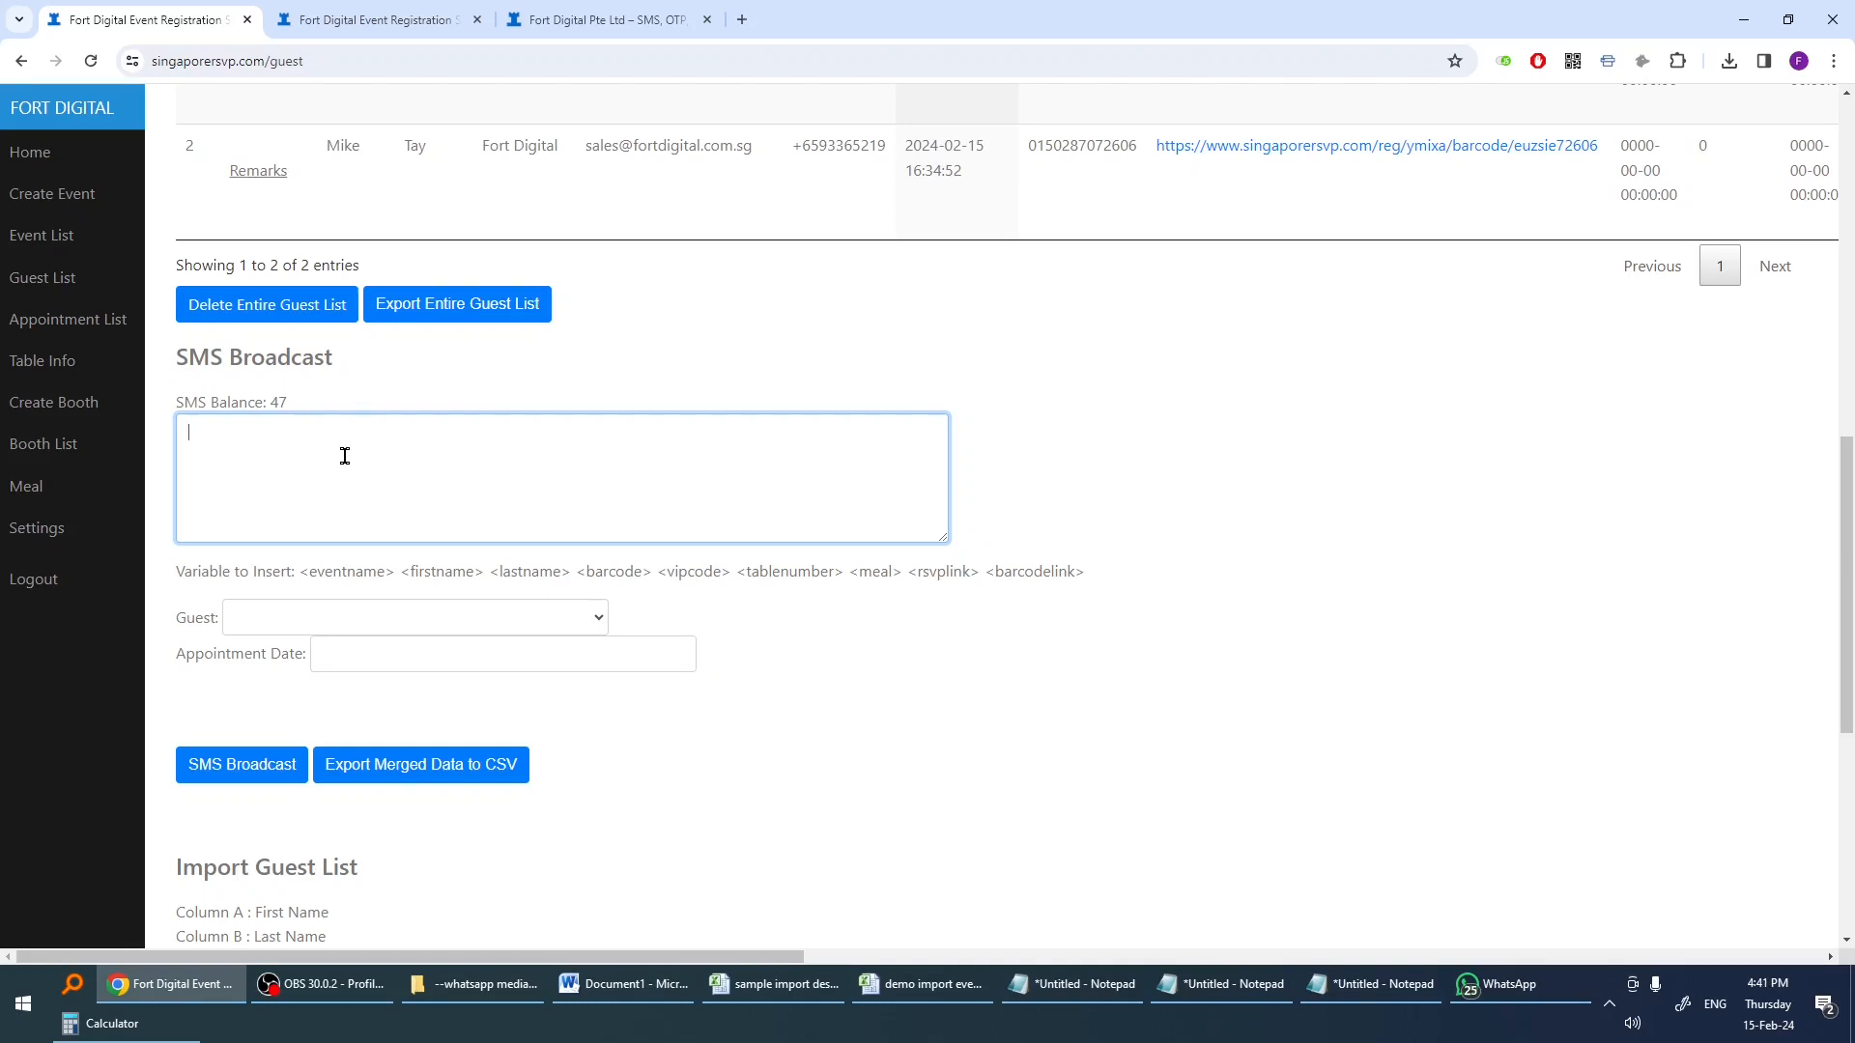
scroll(329, 445, "down", 1)
Start the SMS message with 'Dear', correcting the mistyped 'dEAR'.
scroll(1028, 489, "up", 3)
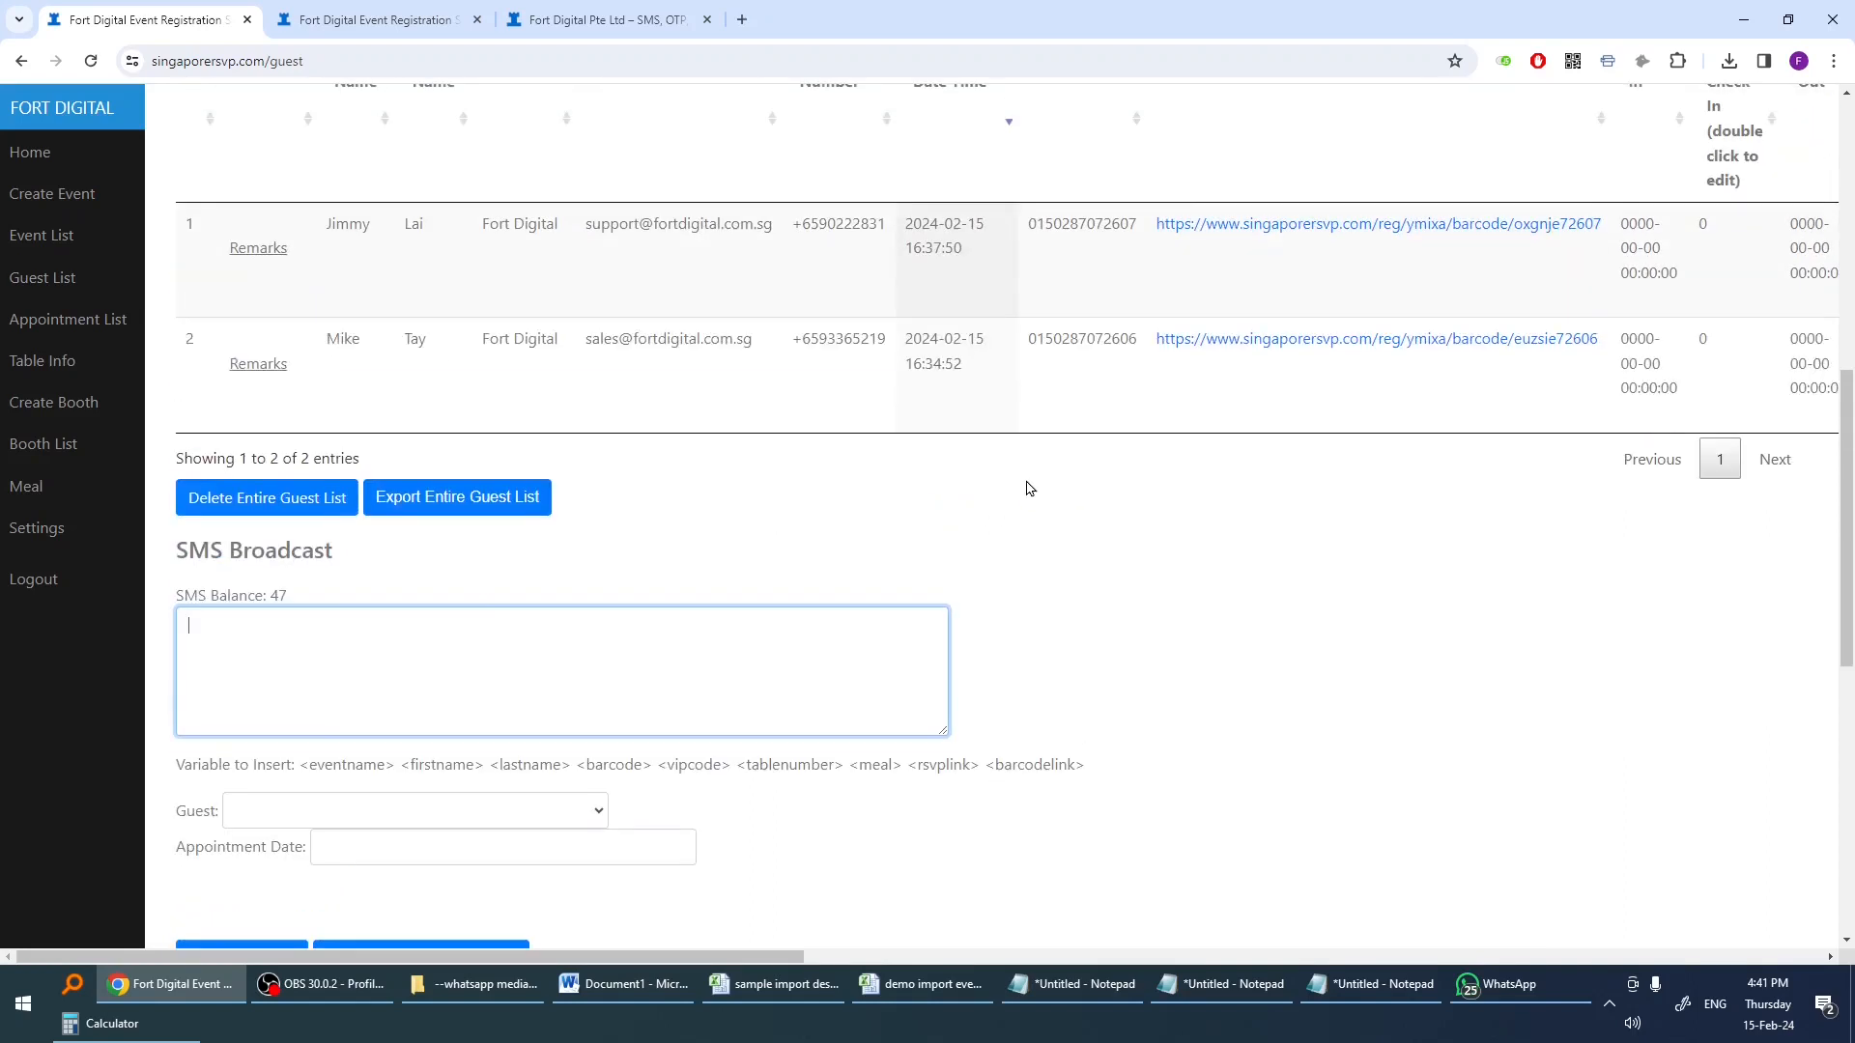
scroll(800, 517, "up", 3)
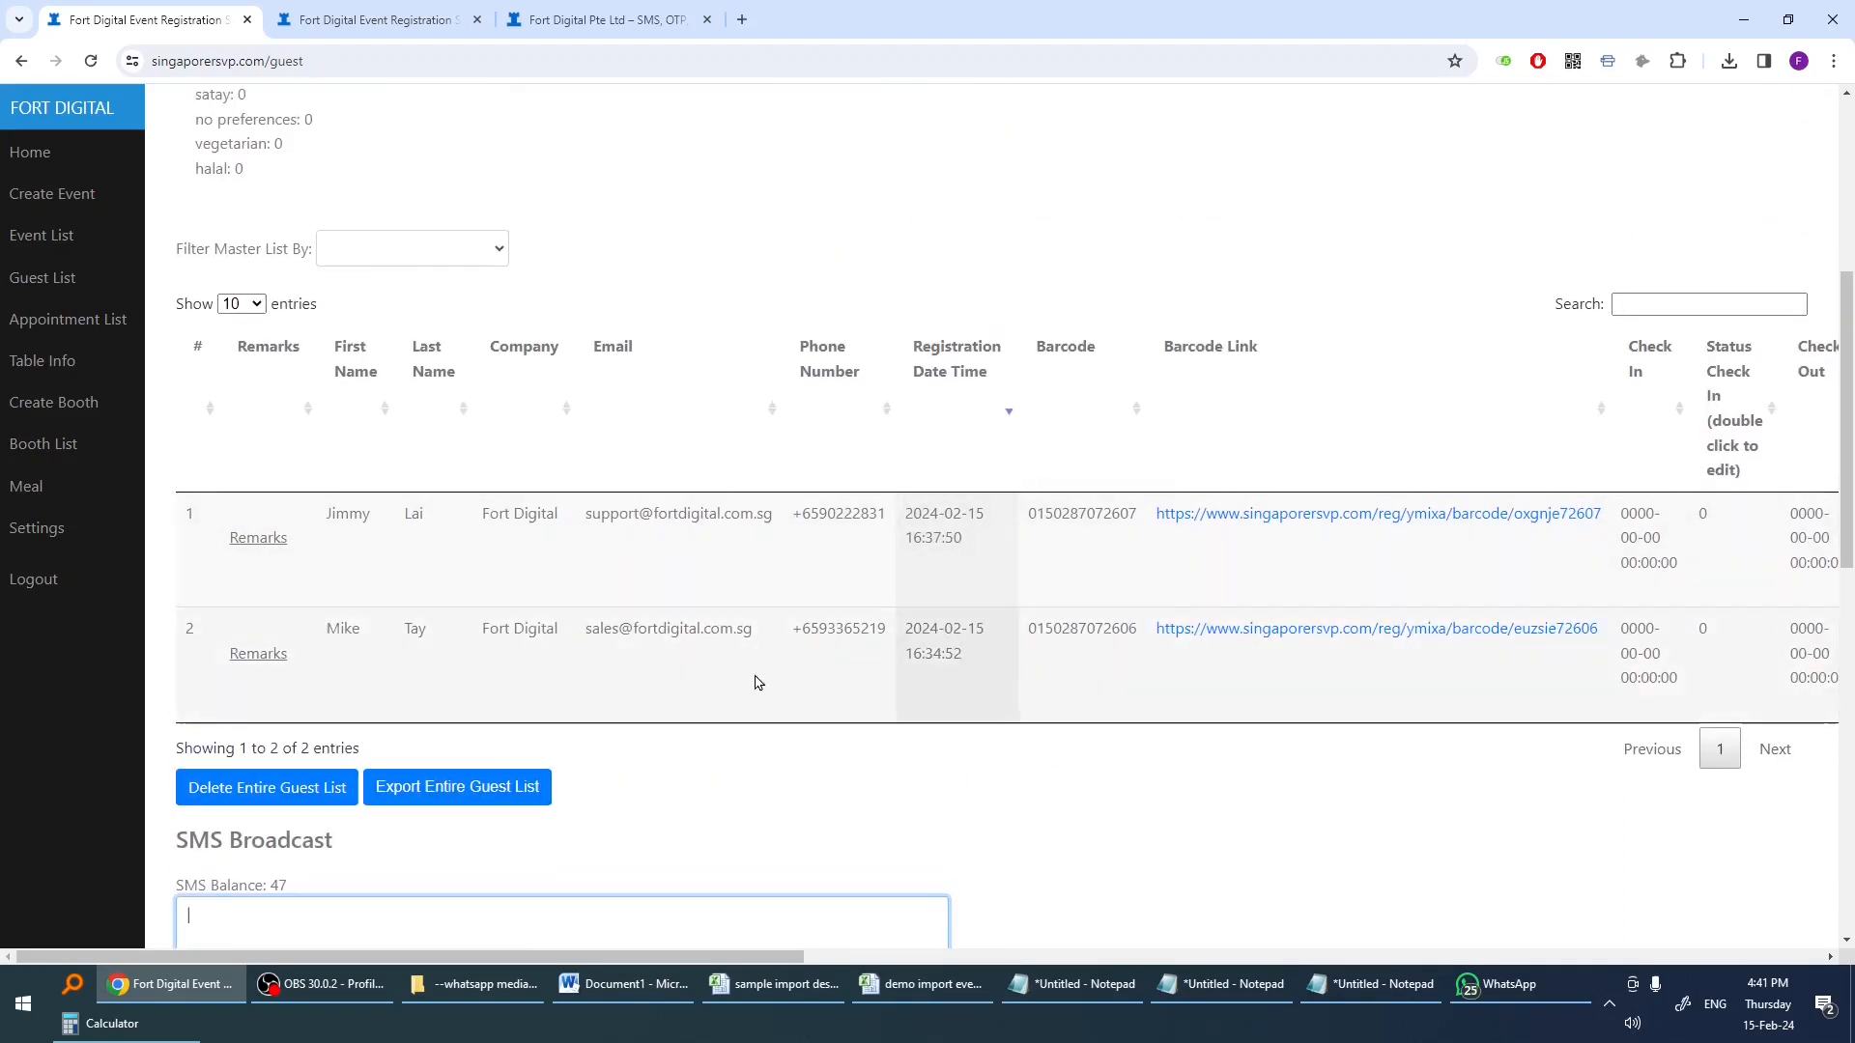
scroll(1087, 570, "down", 3)
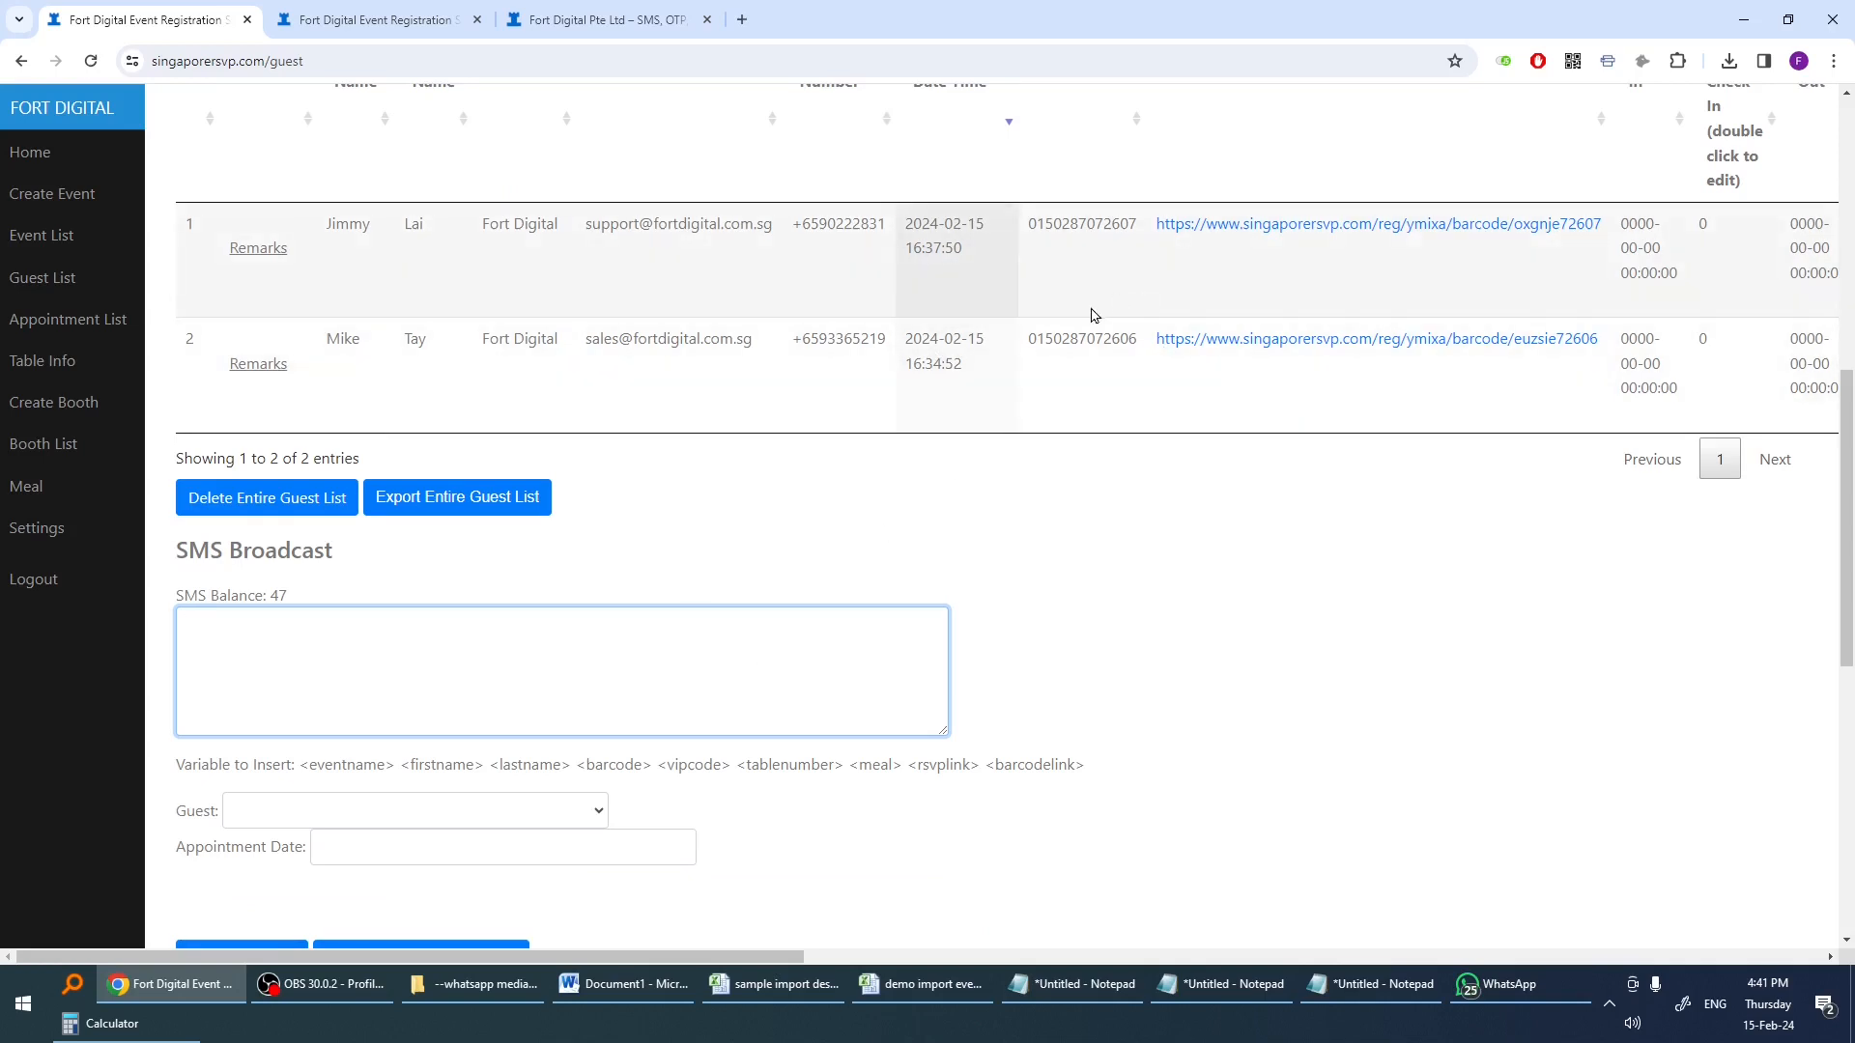
scroll(459, 539, "down", 4)
scroll(405, 522, "down", 3)
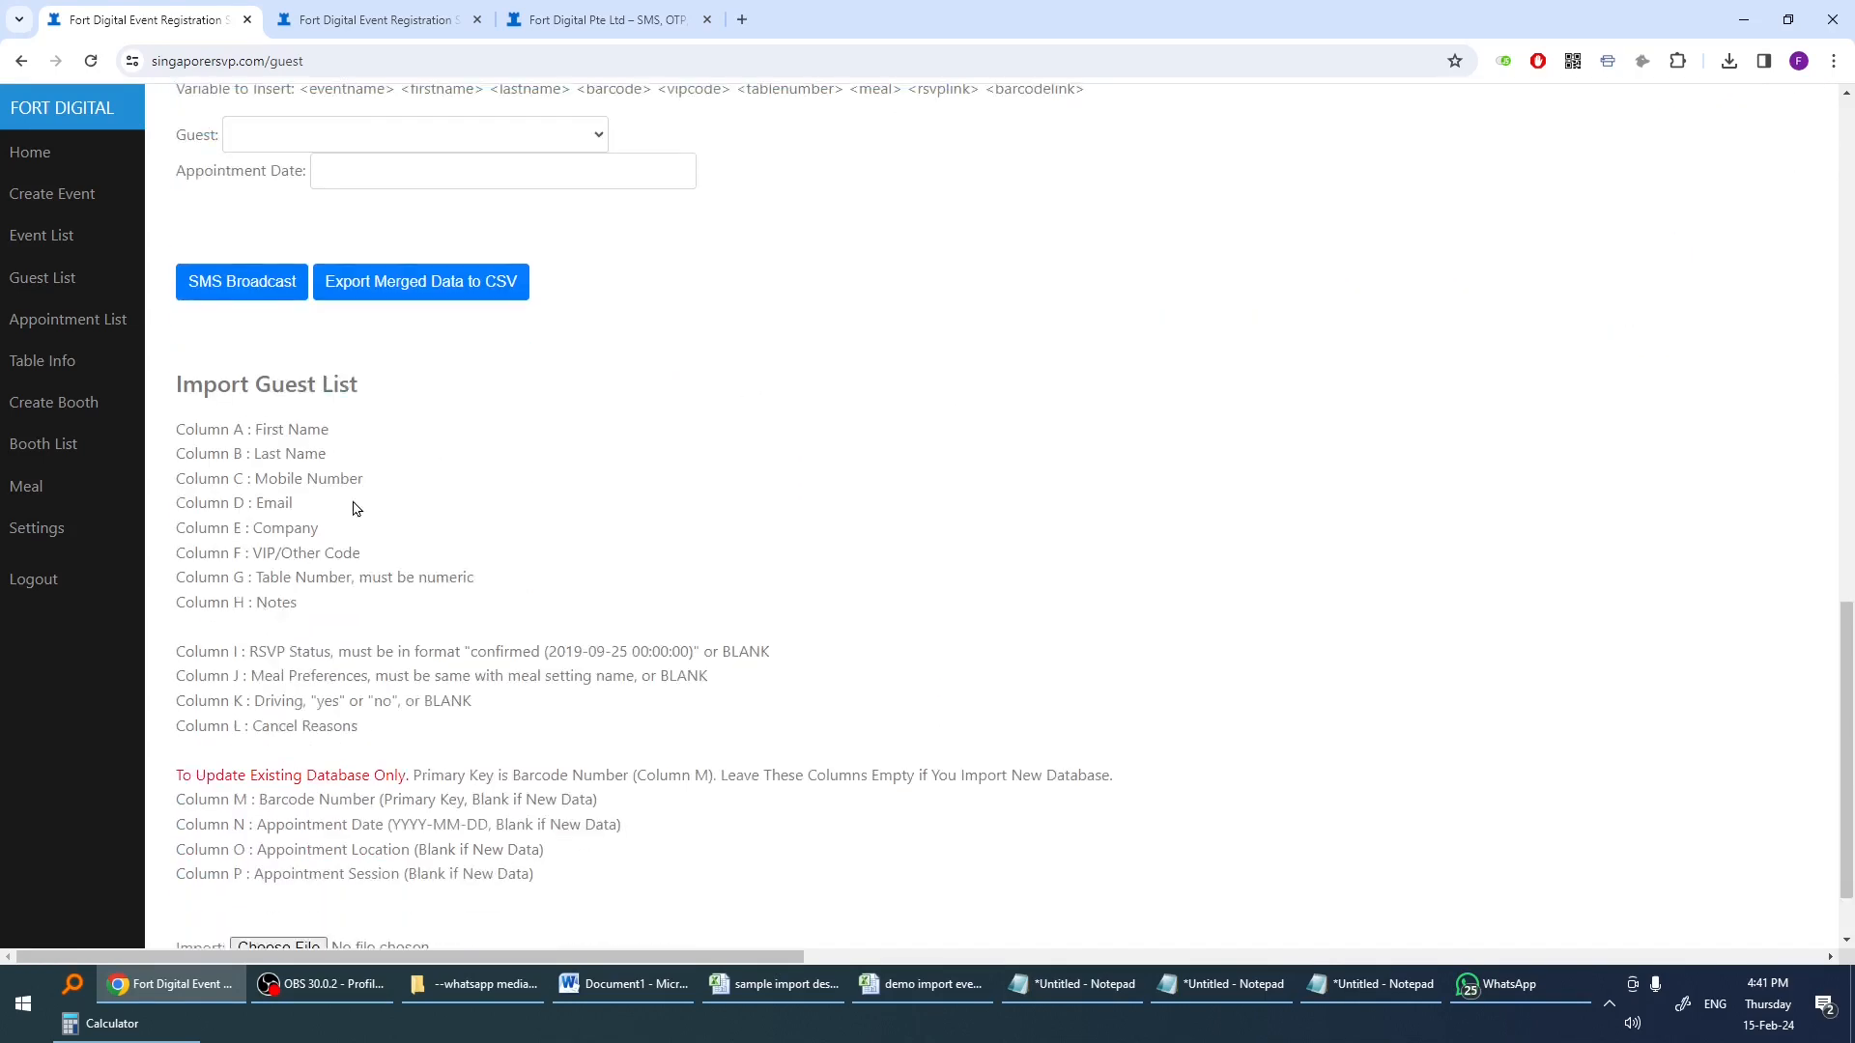
scroll(589, 641, "up", 8)
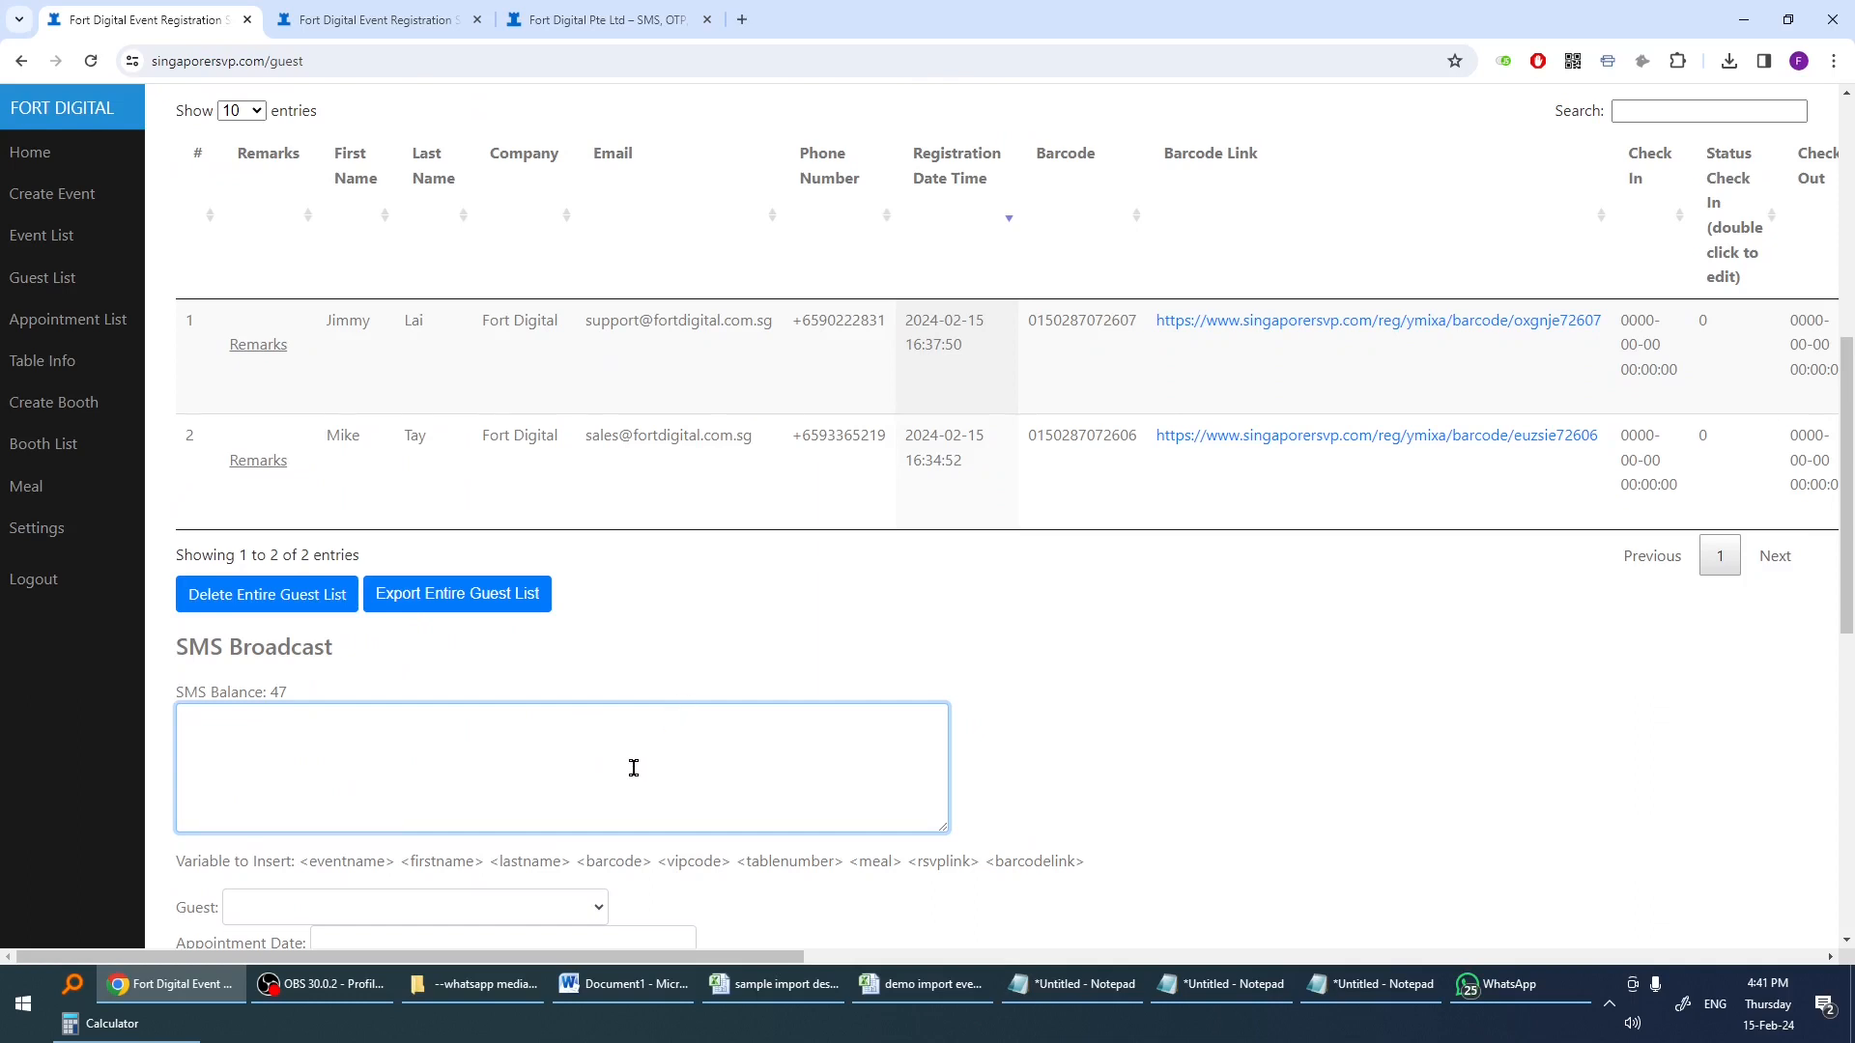
scroll(382, 431, "down", 4)
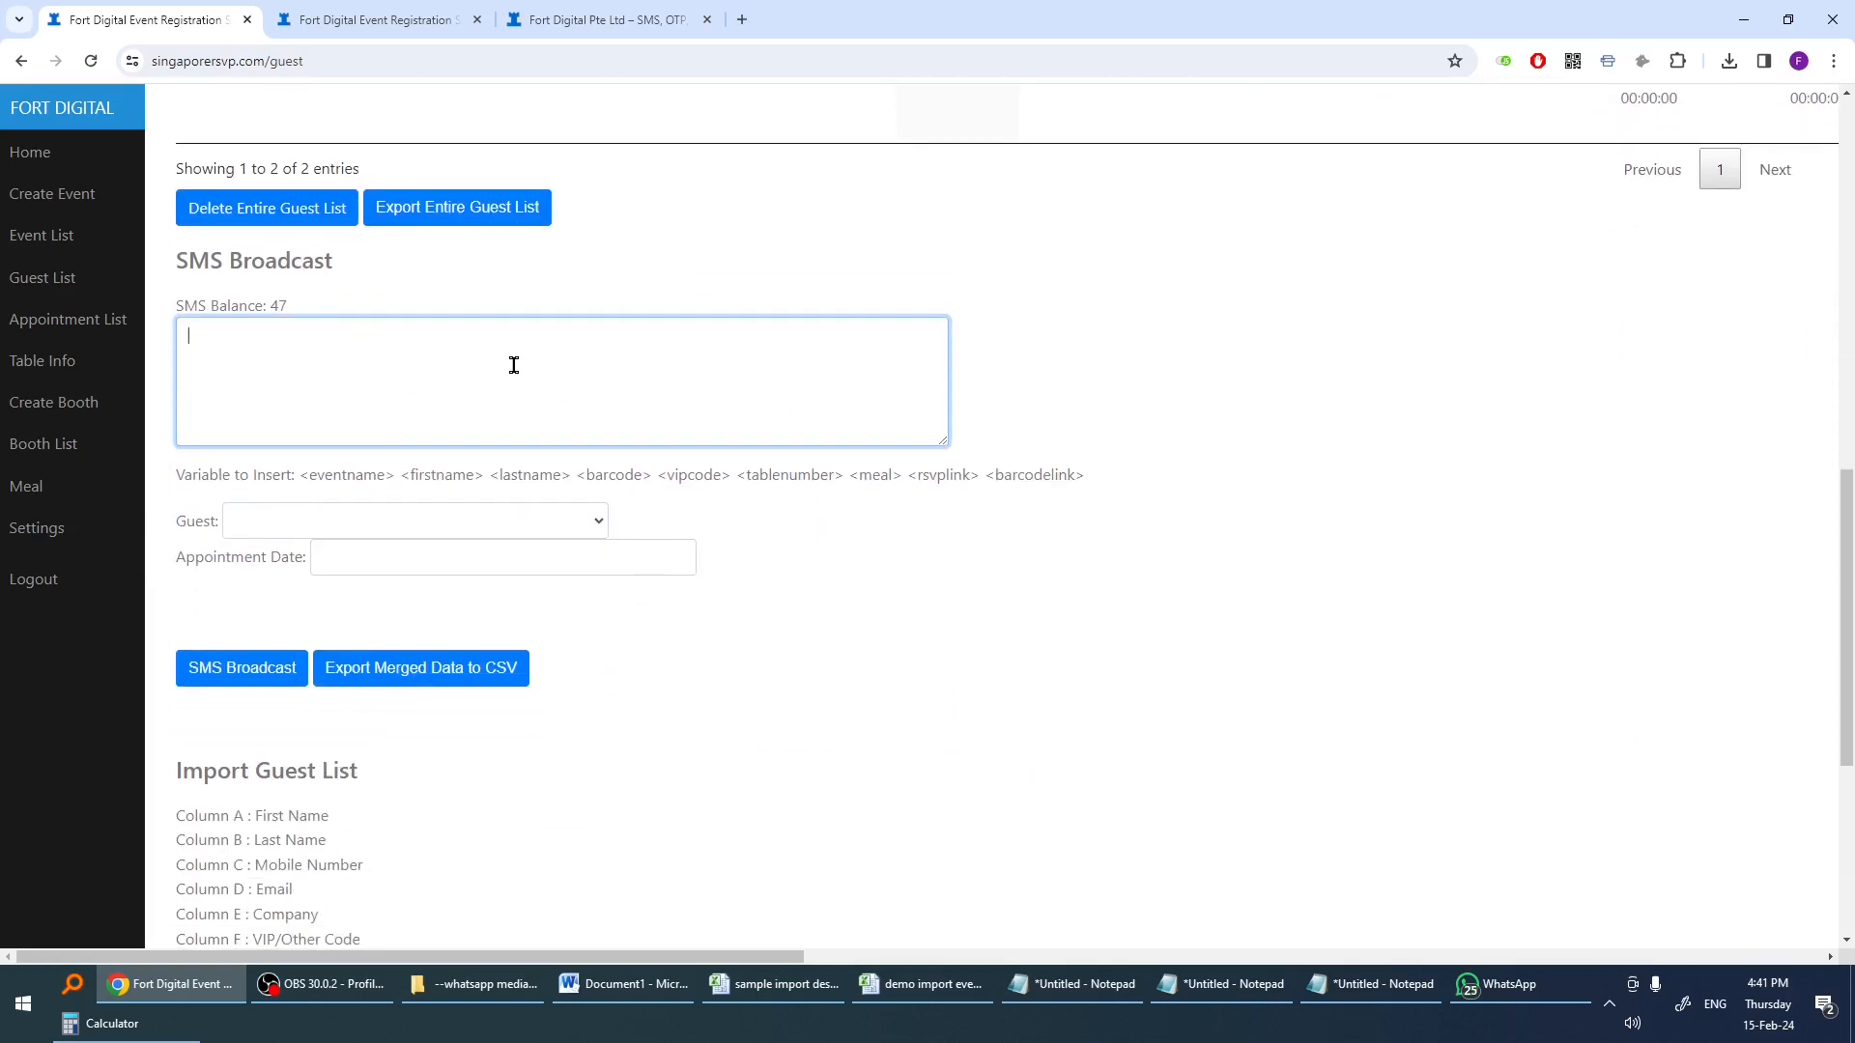
type("dEAR")
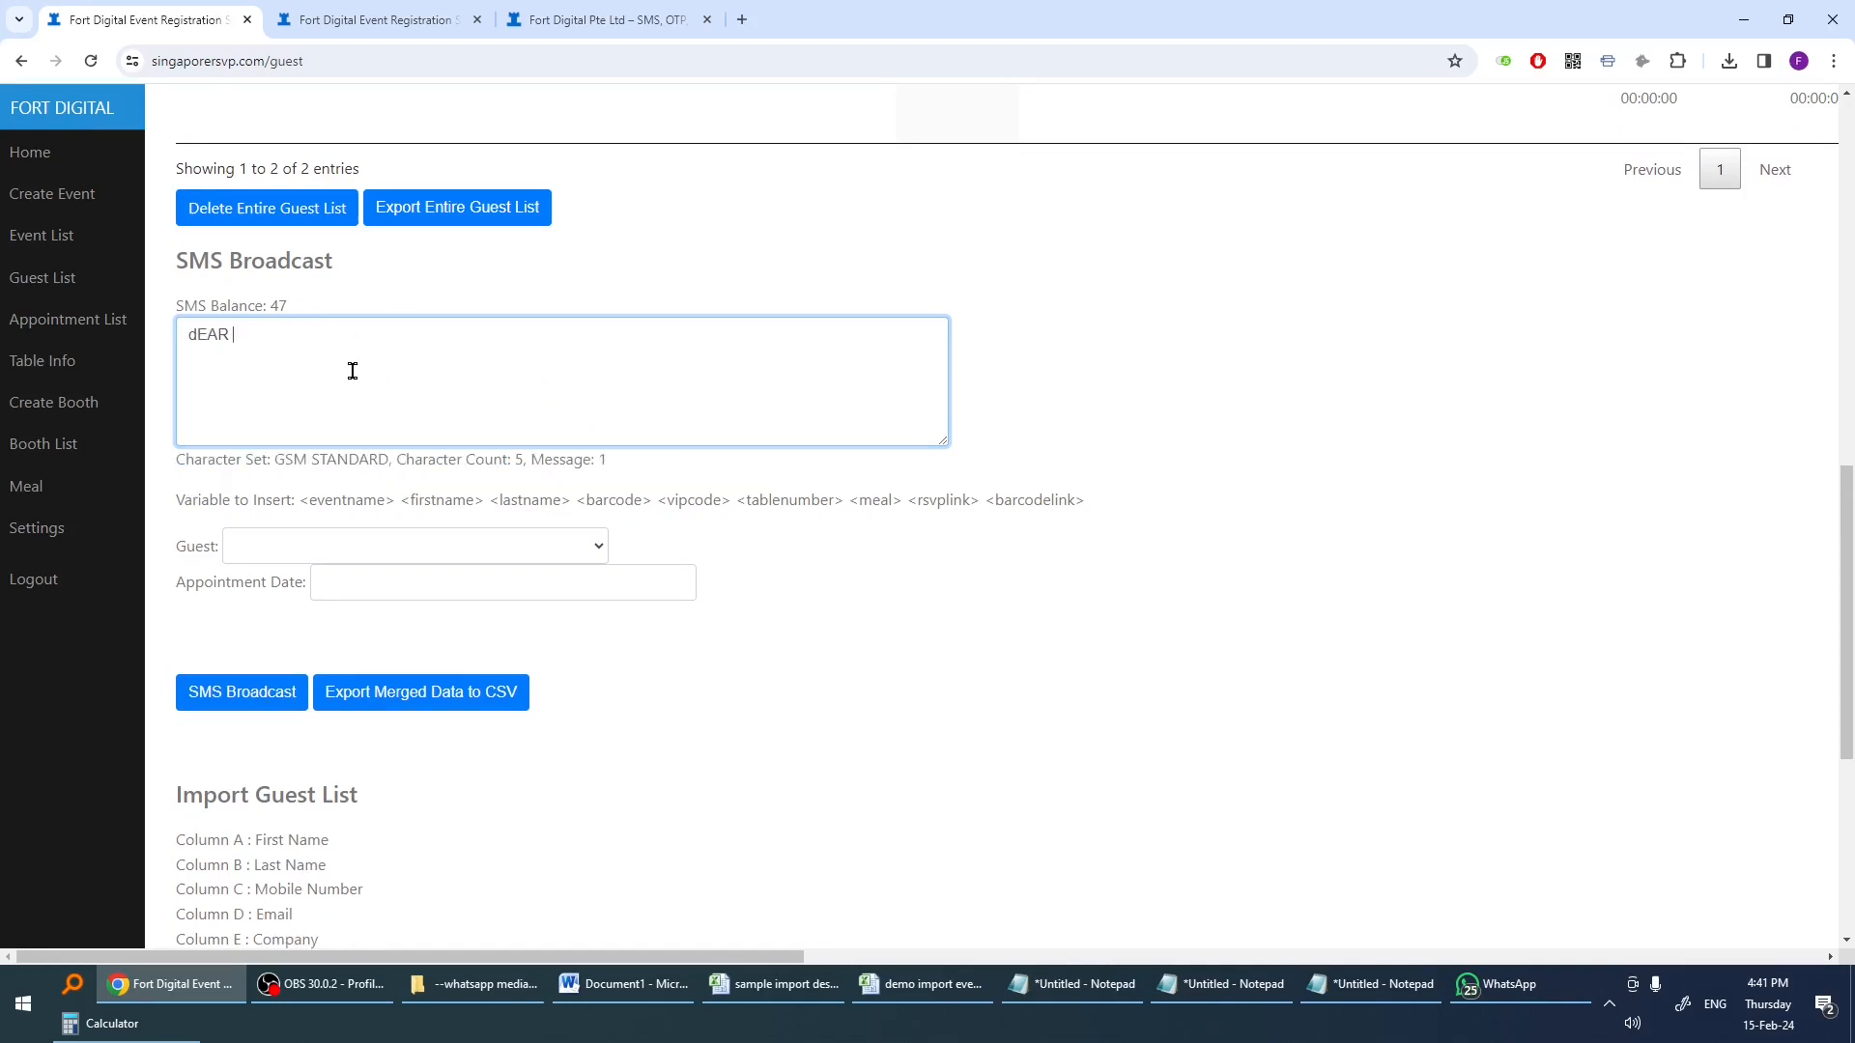
left_click_drag(350, 367, 106, 324)
type("Dear")
Insert the <firstname> <lastname> variables after 'Dear'.
double_click(414, 499)
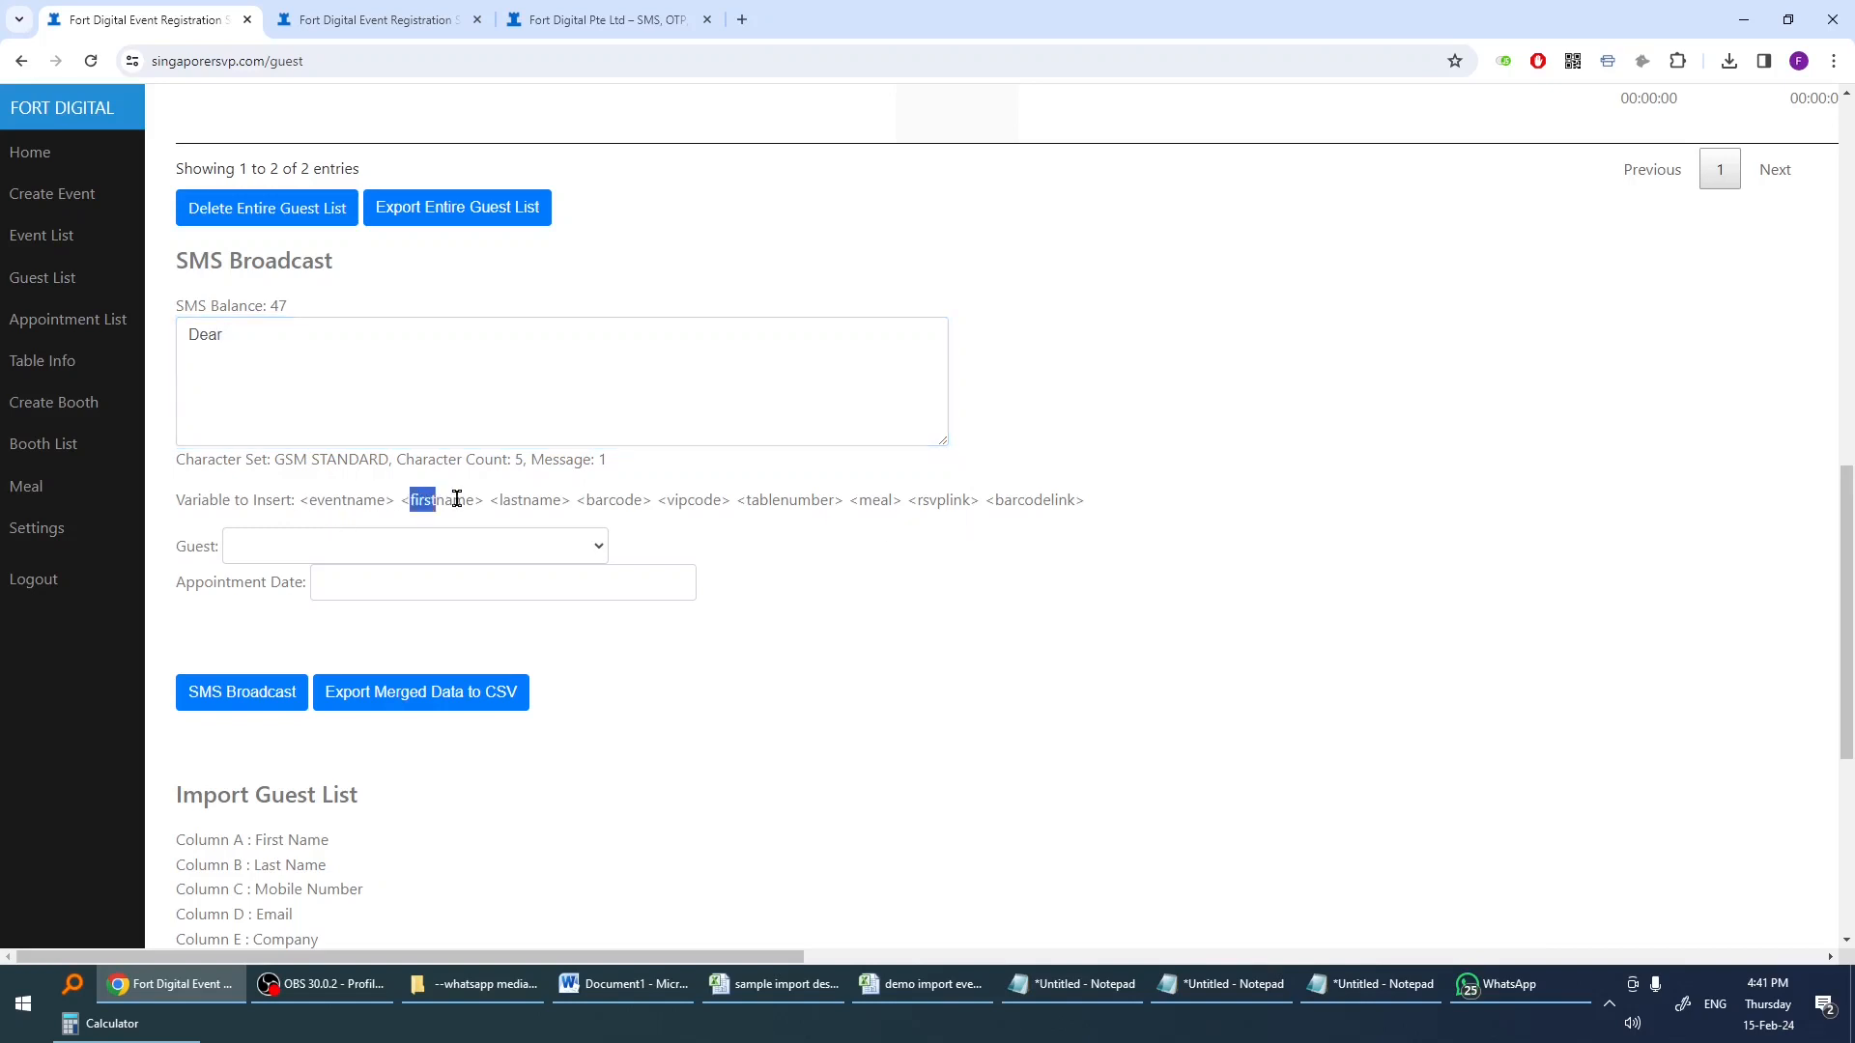
left_click_drag(404, 503, 566, 501)
key("ctrl+c")
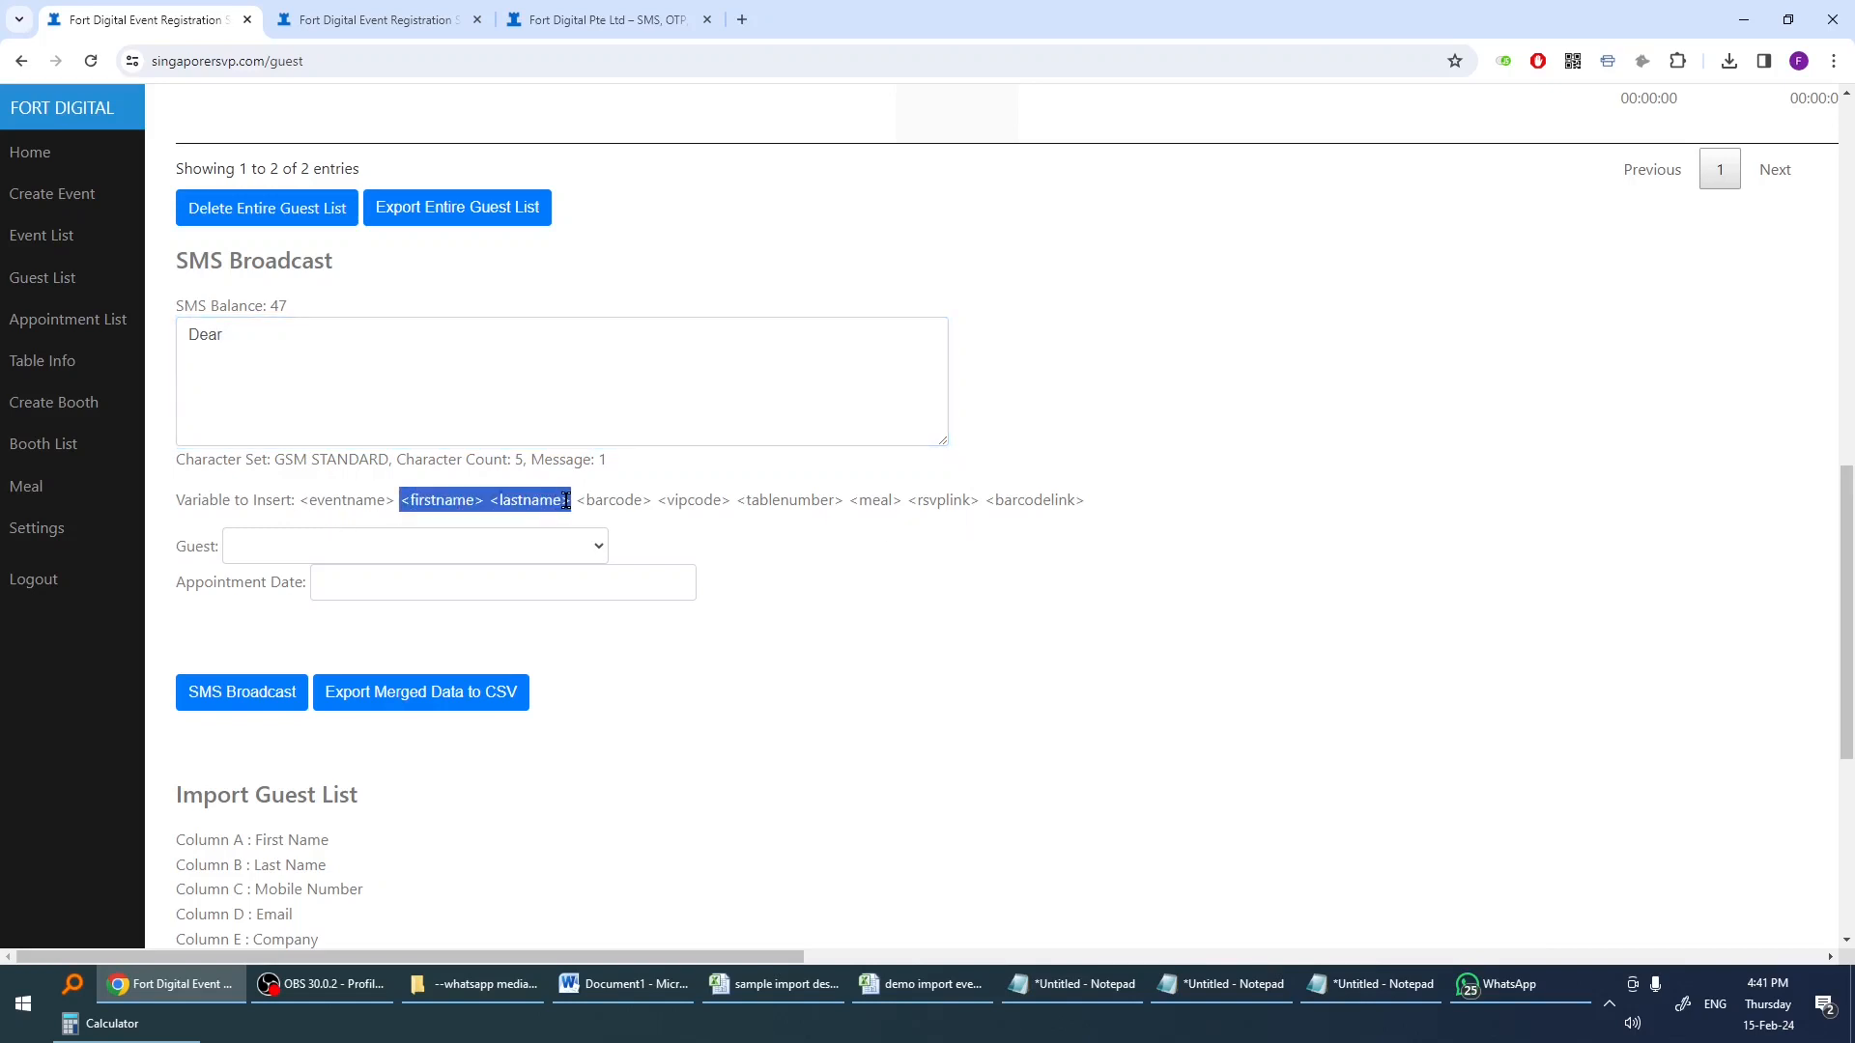
left_click(386, 384)
key("ctrl+v")
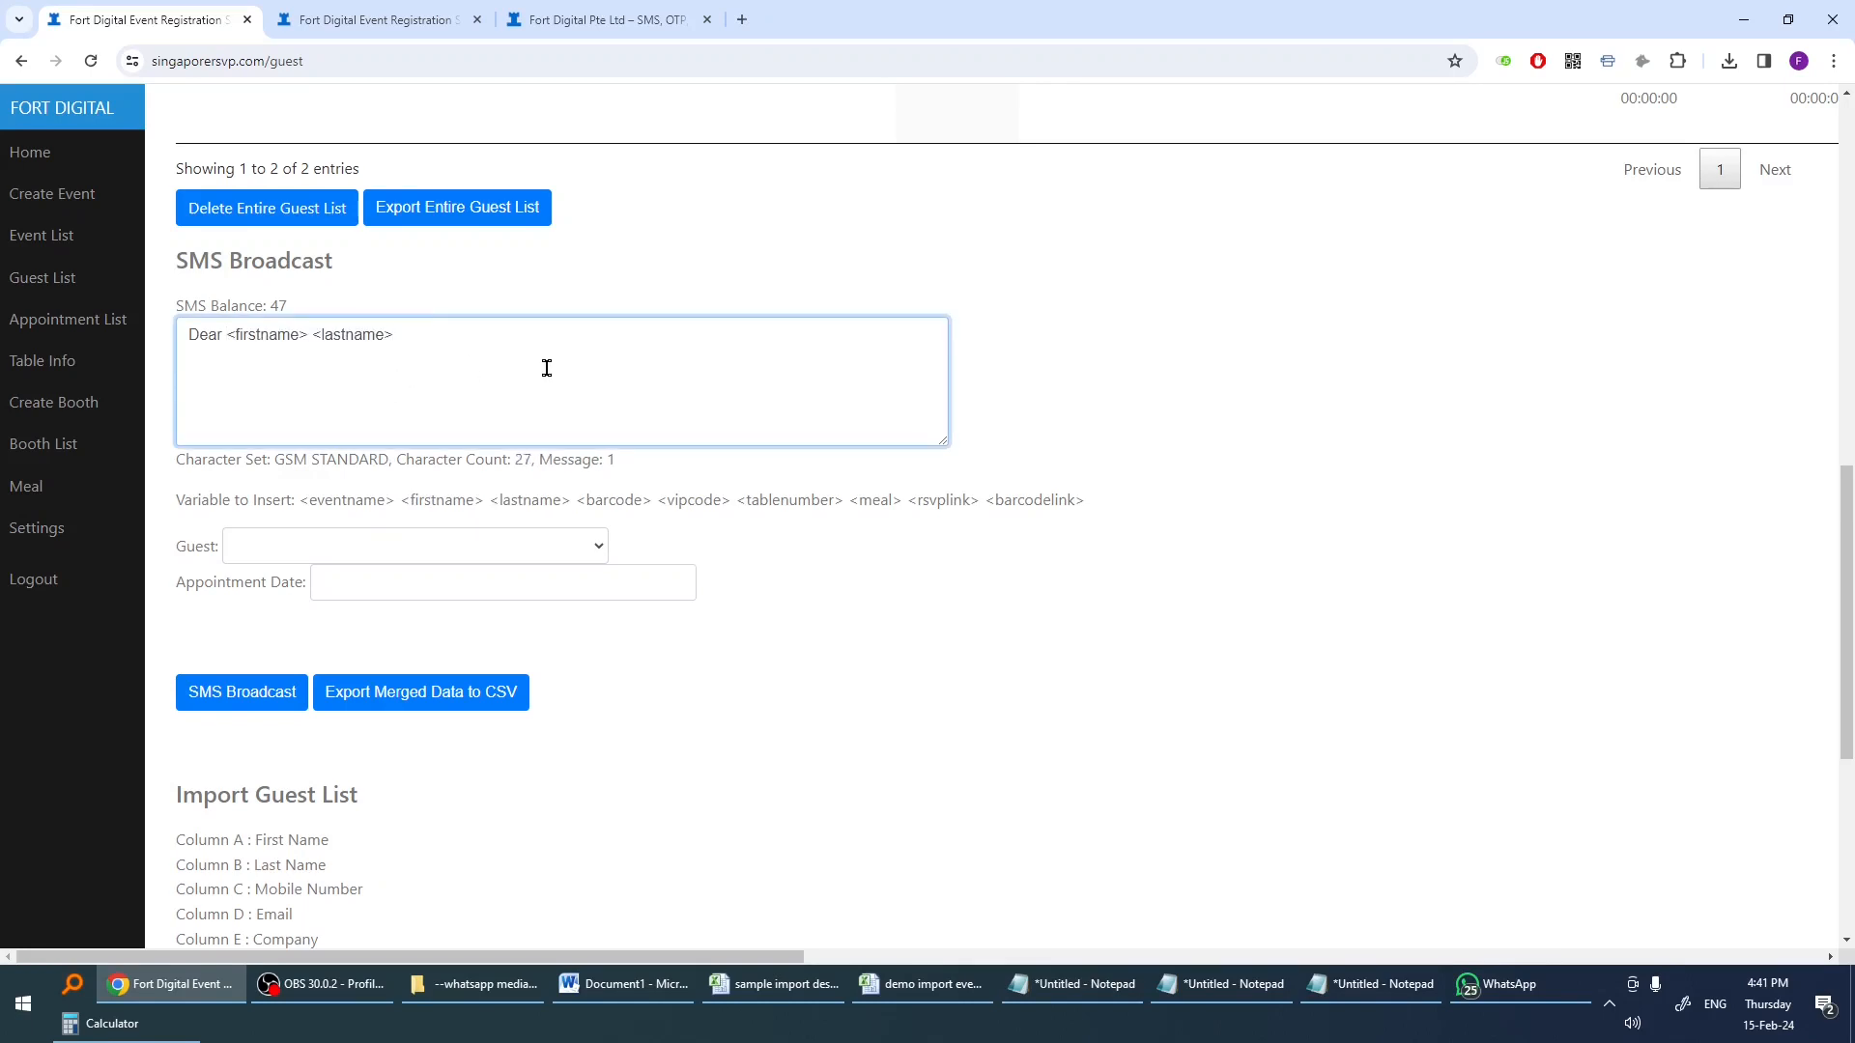
Append ', your ticket link here' followed by the <barcodelink> variable.
scroll(398, 373, "up", 5)
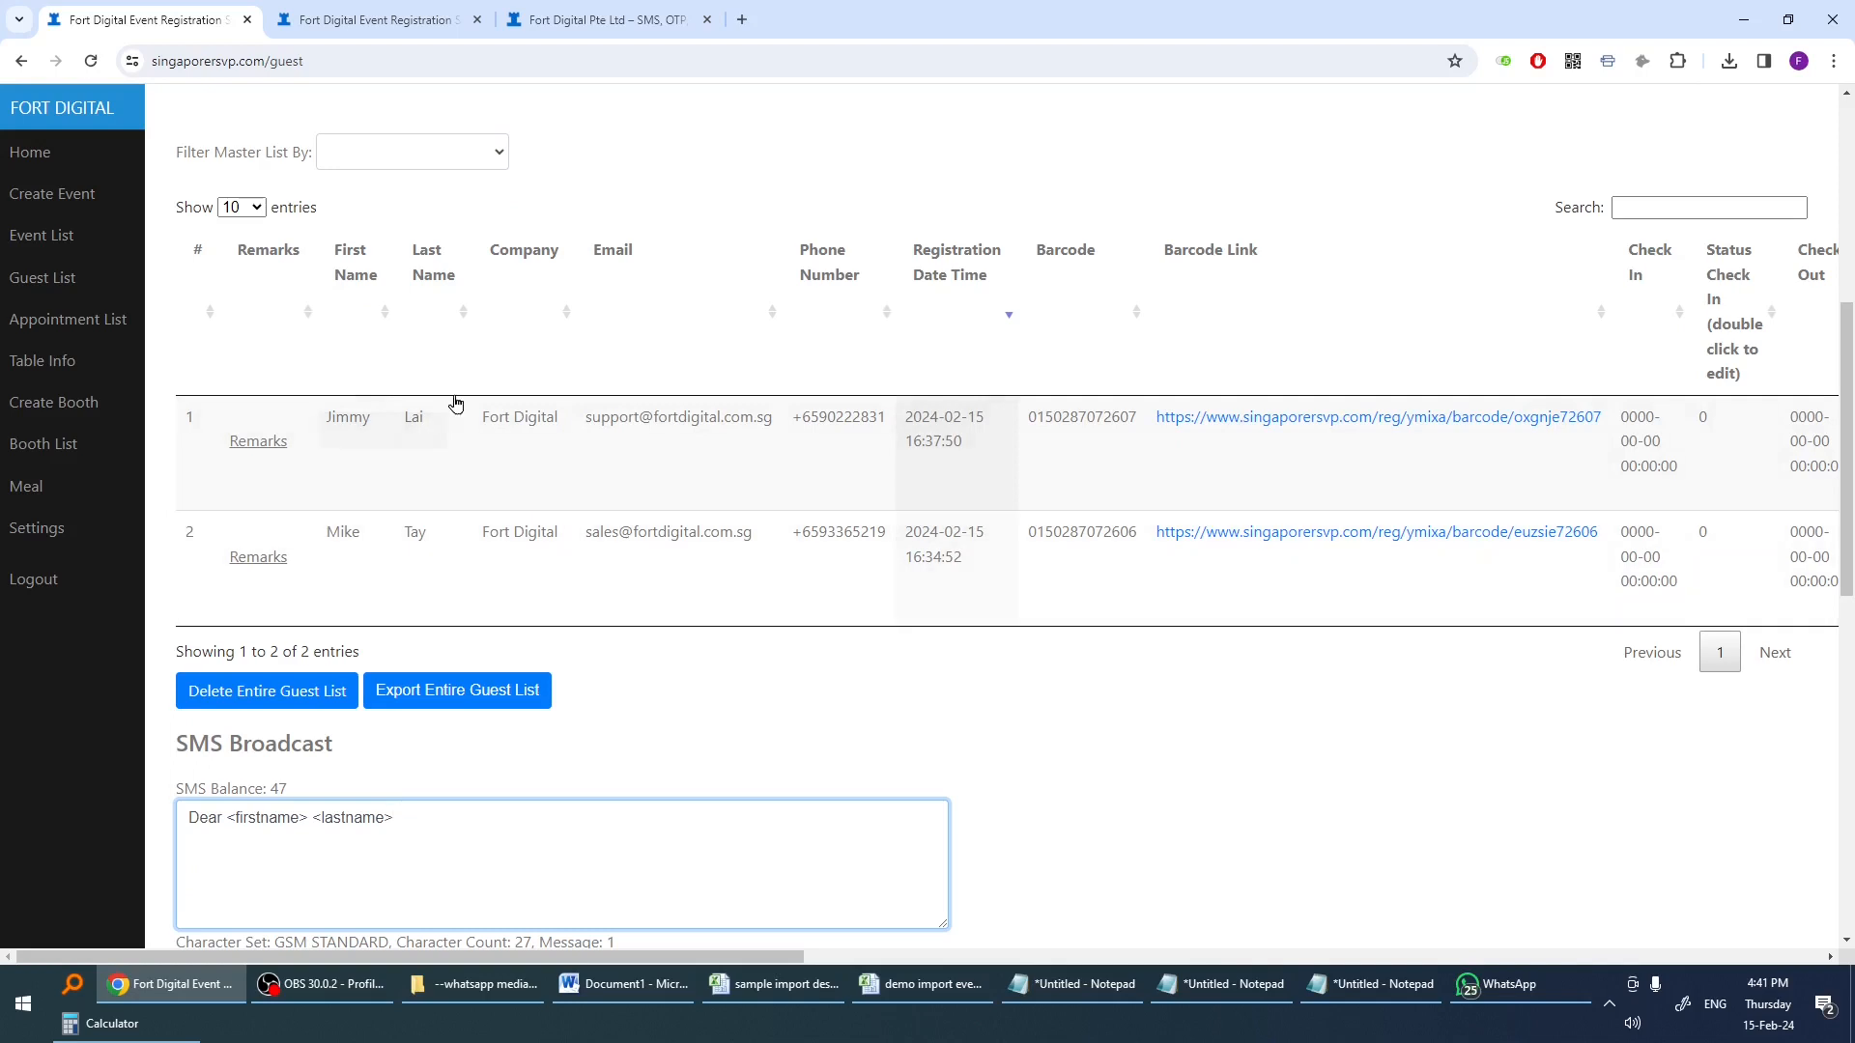
scroll(455, 404, "down", 3)
type(", your")
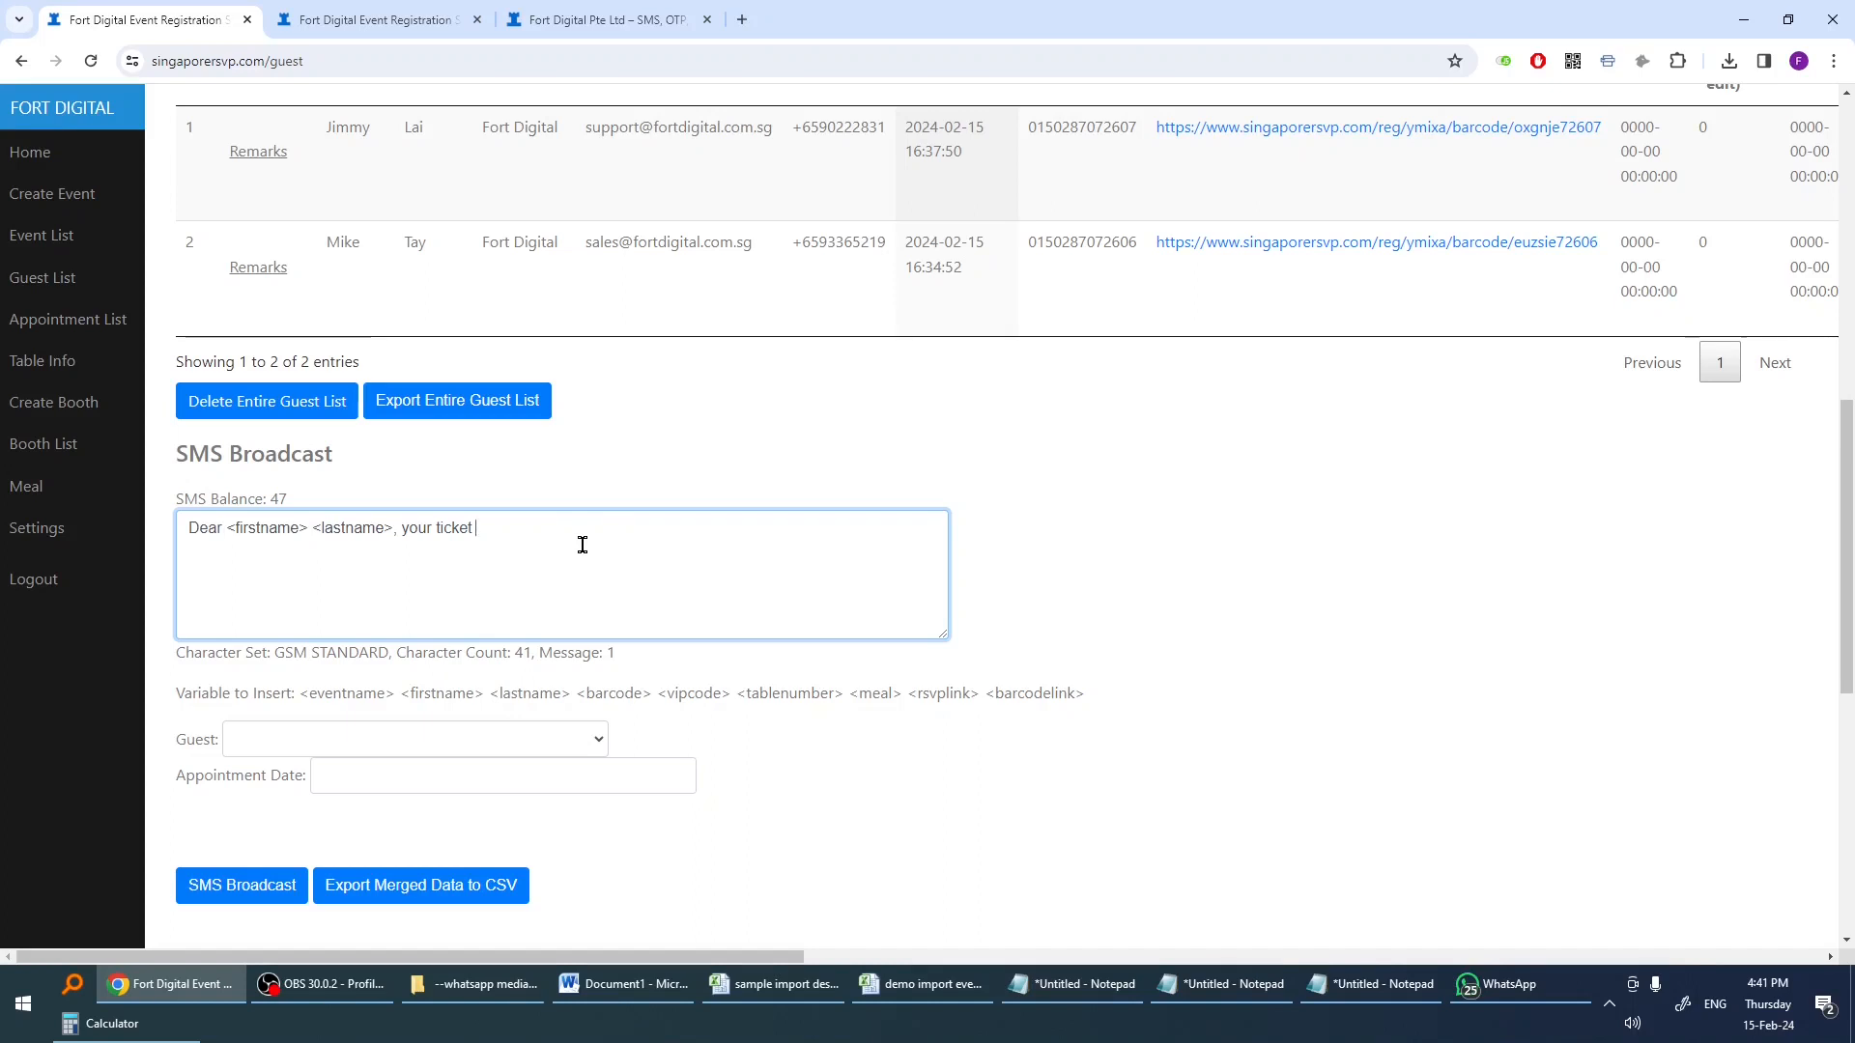
type("ticket link here :")
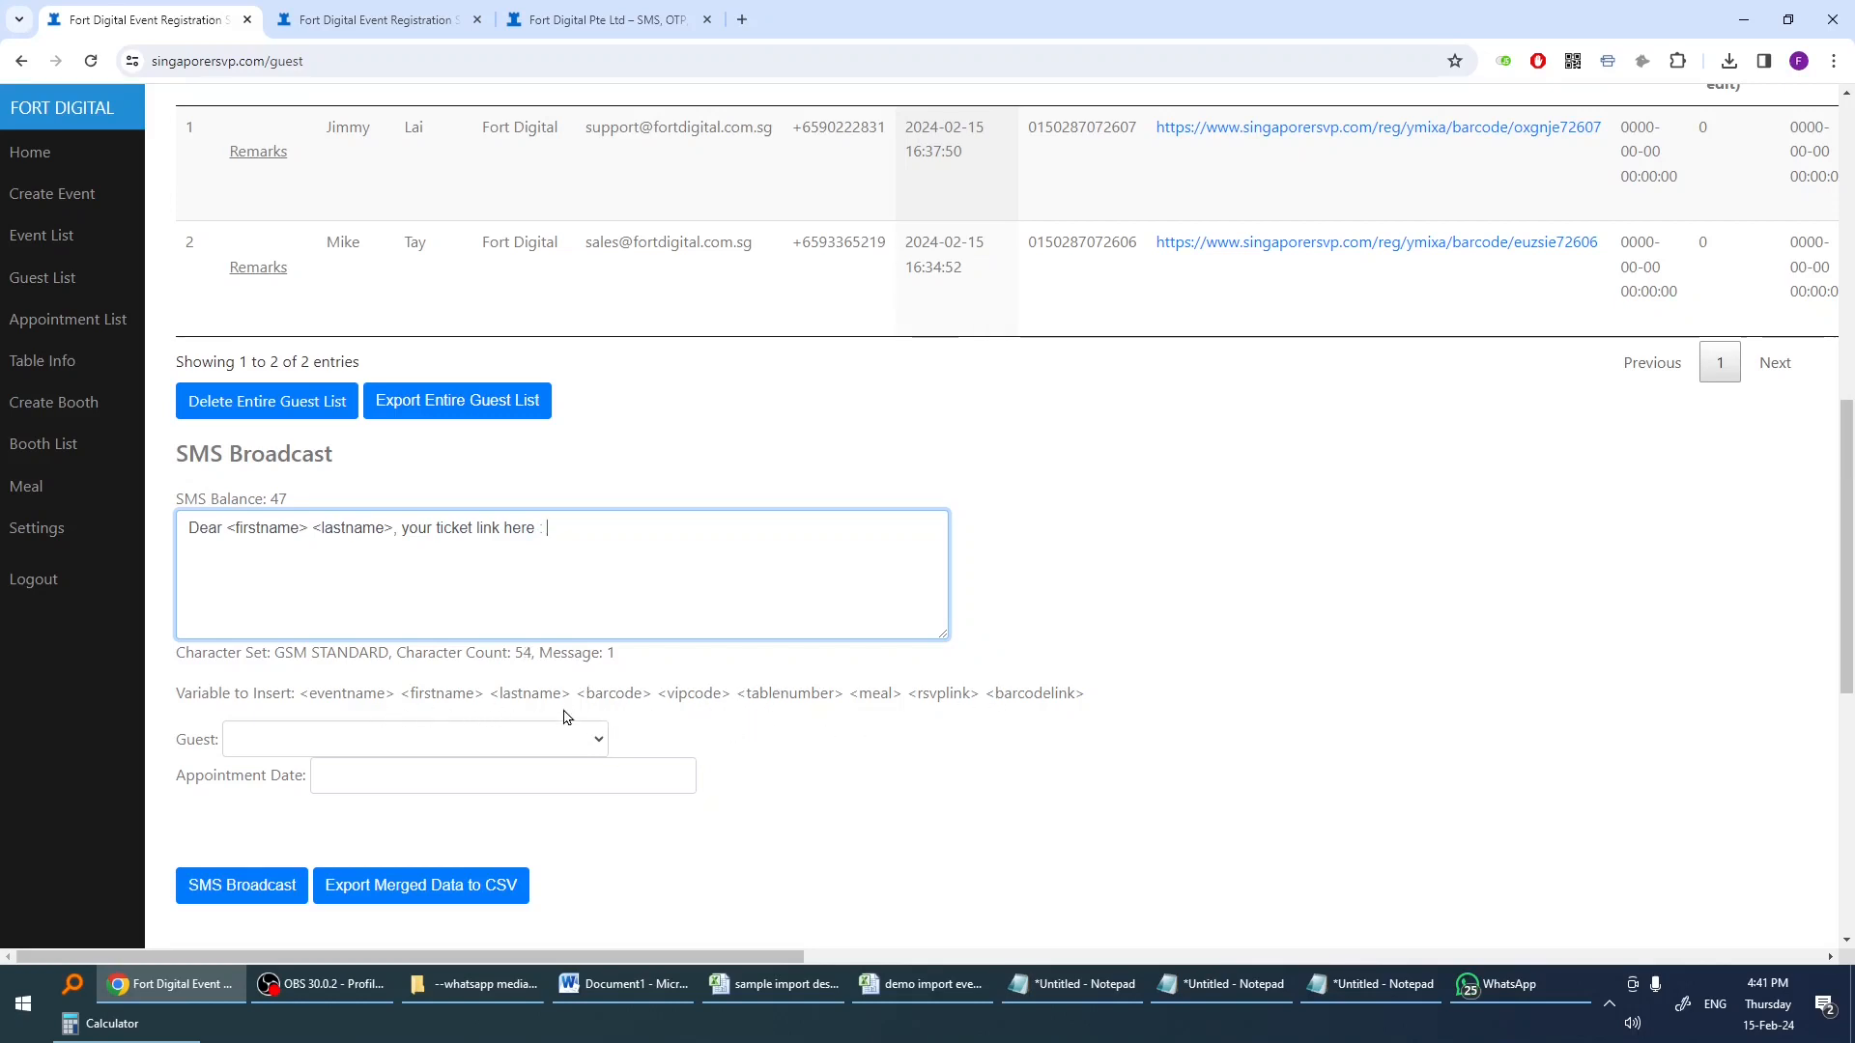
left_click_drag(1096, 695, 986, 697)
key("ctrl+c")
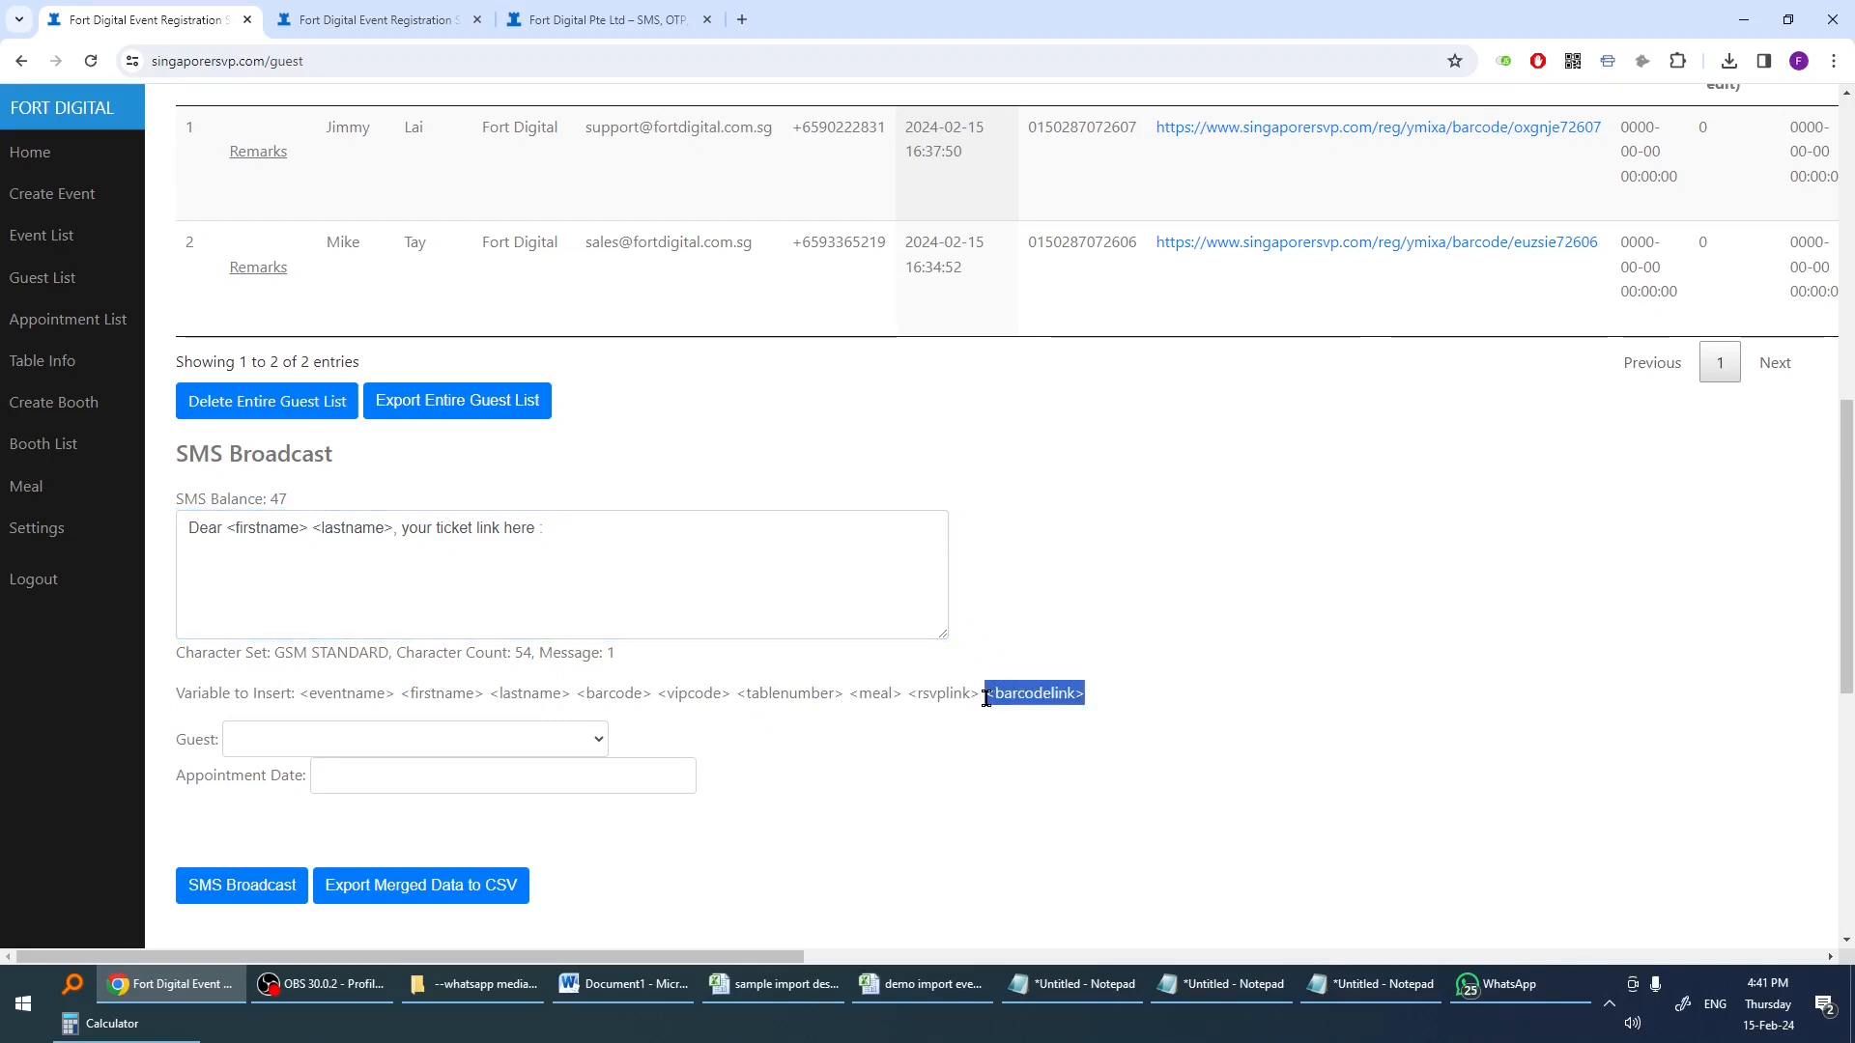
left_click(635, 555)
key("ctrl+v")
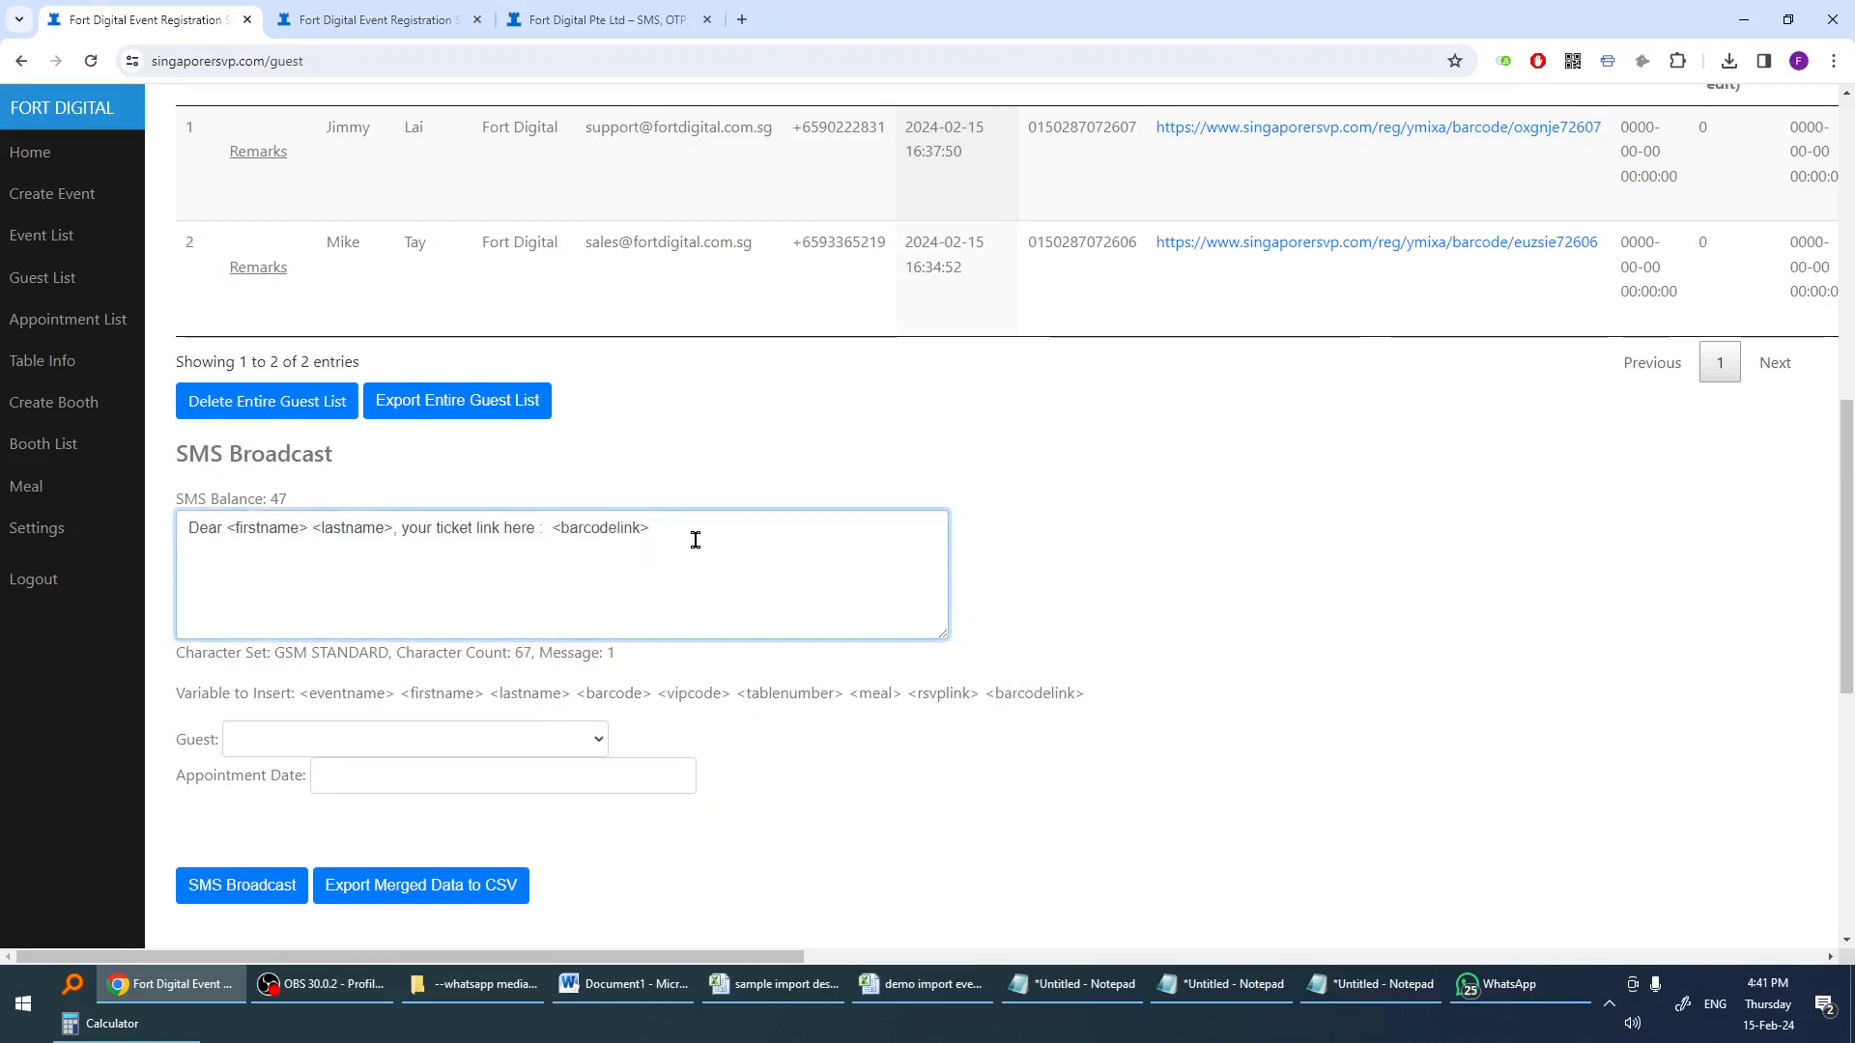
Set the SMS recipients to Individual.
scroll(618, 560, "down", 2)
left_click(338, 547)
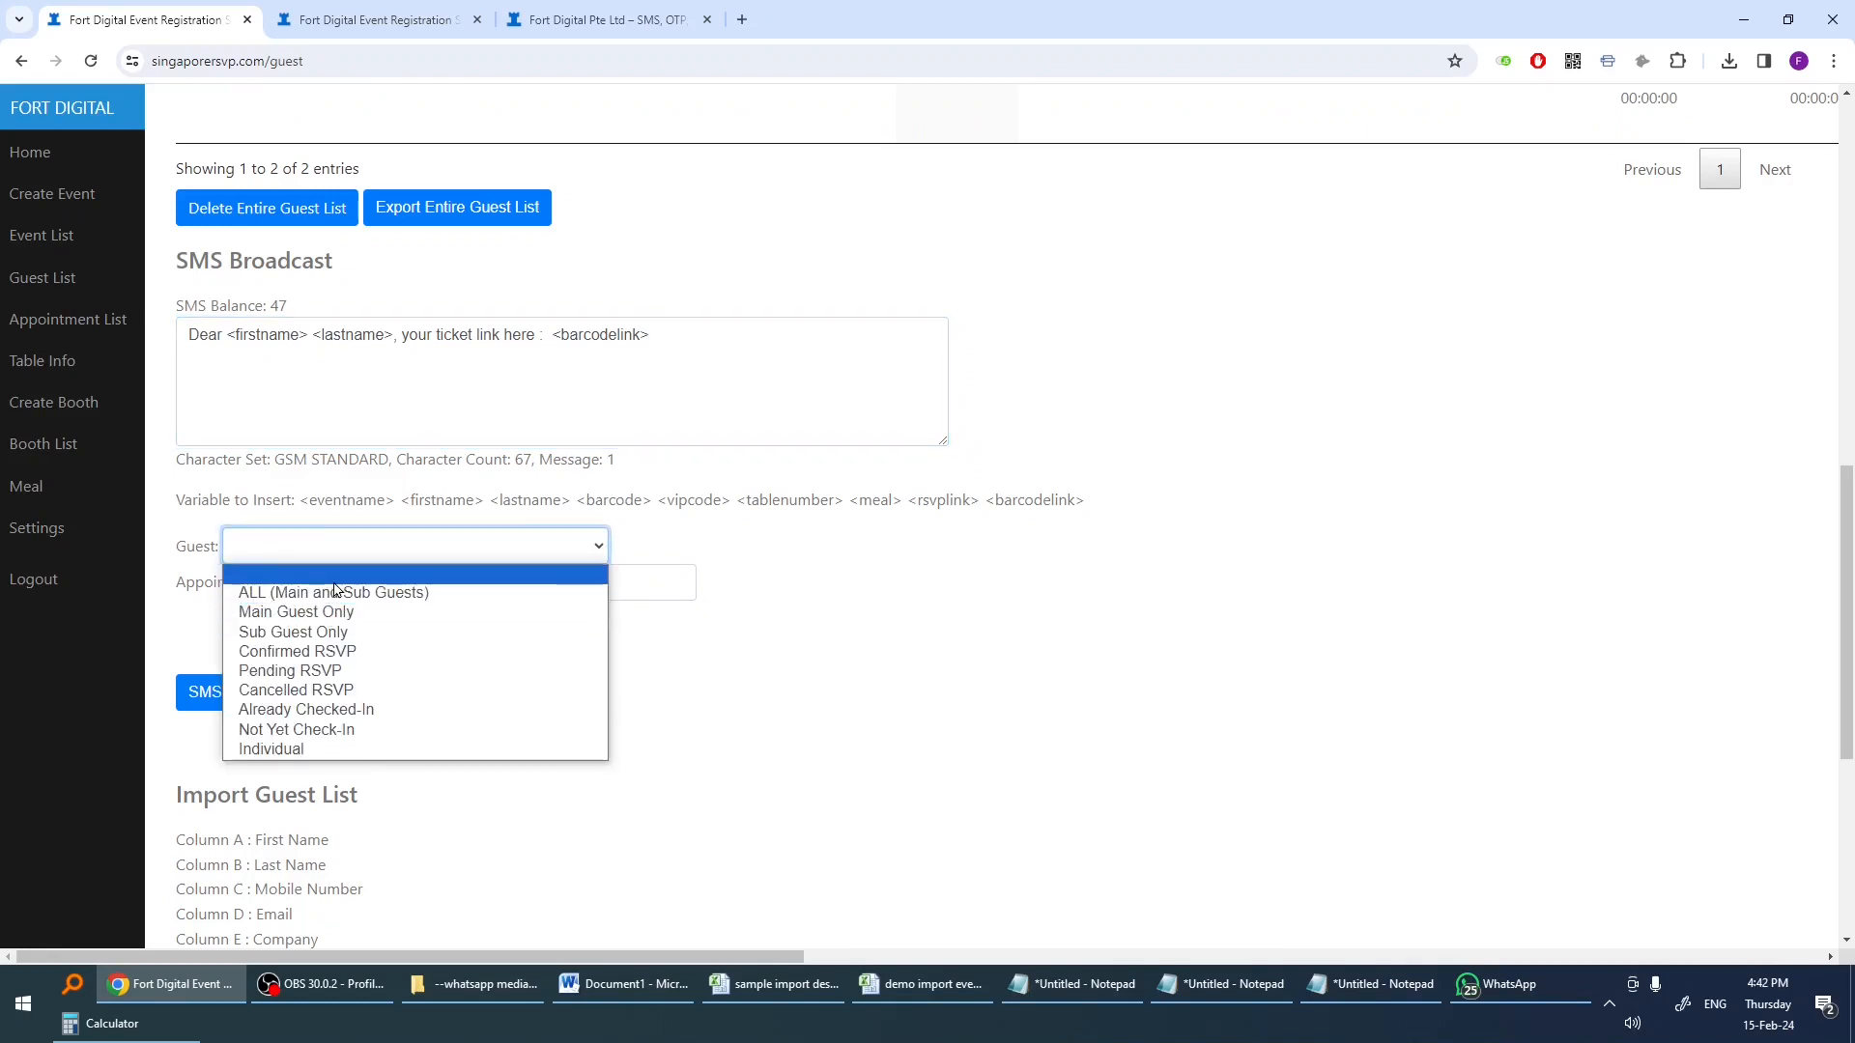
left_click(299, 752)
Search 'te' to pick an individual guest, then clear that selection.
left_click(313, 581)
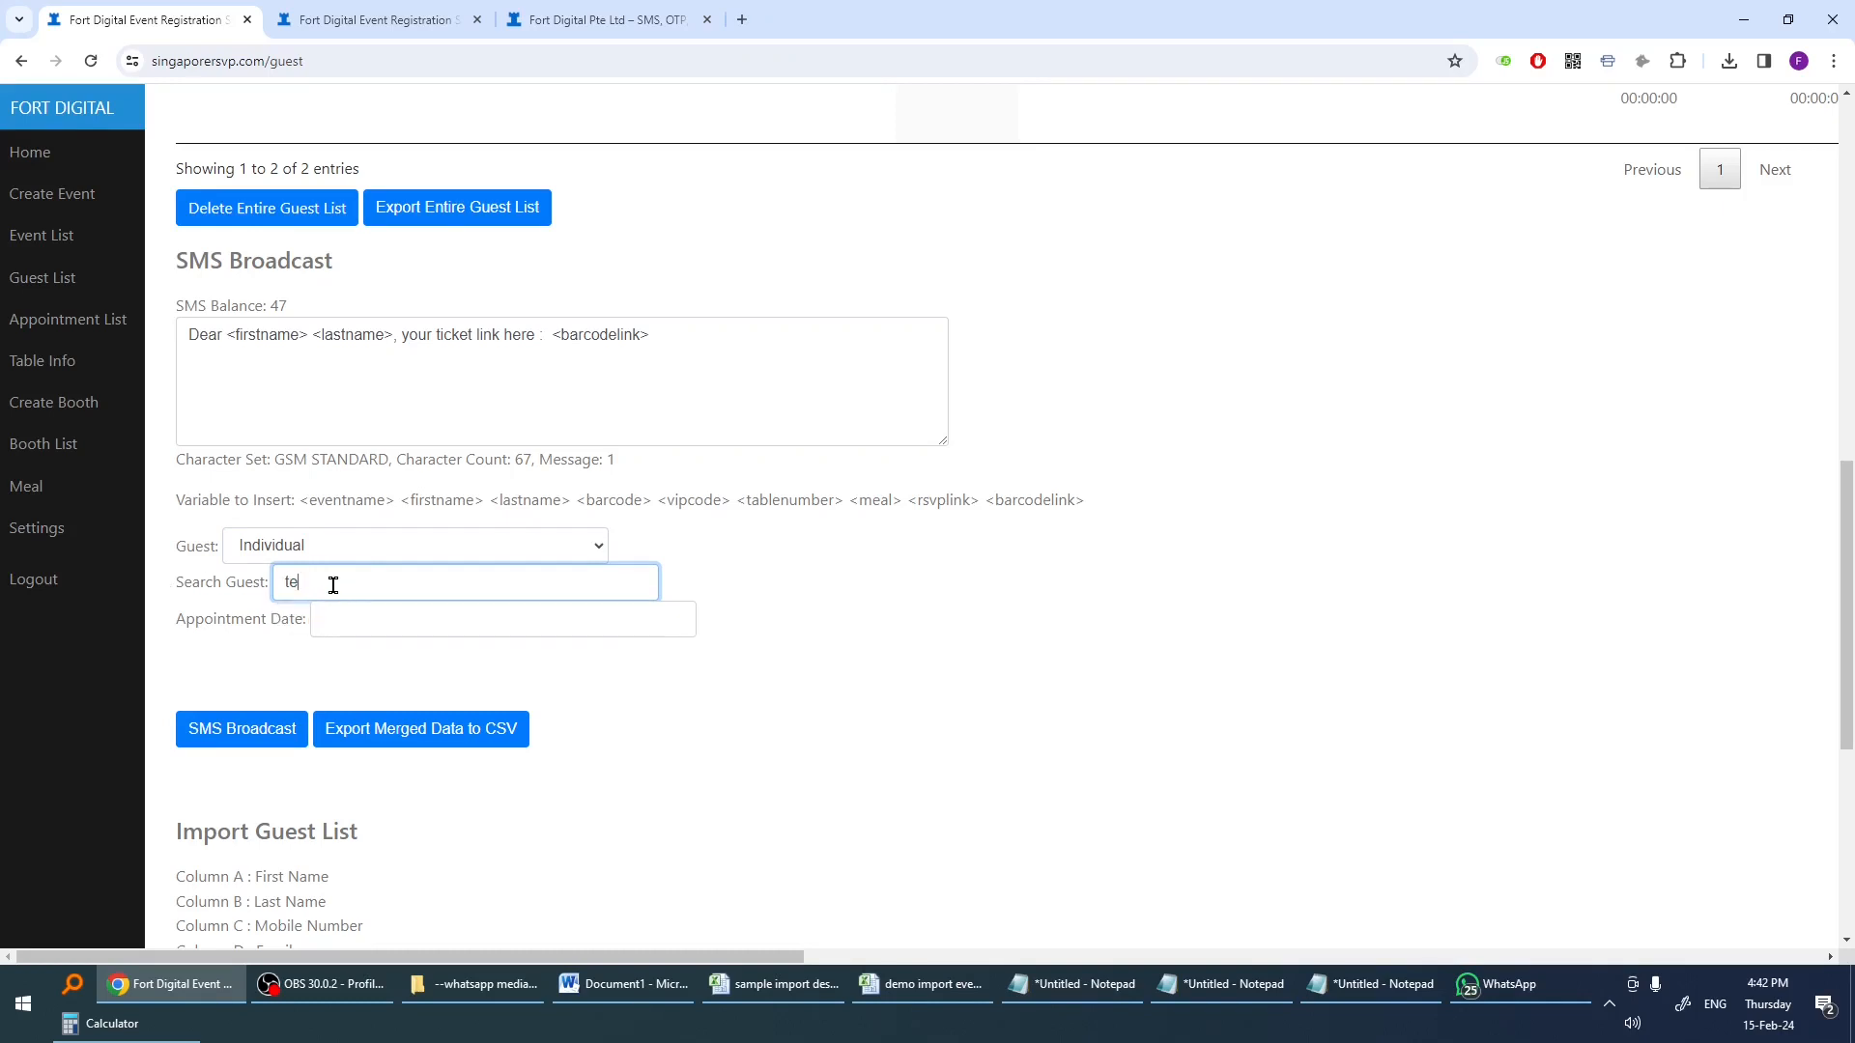
left_click_drag(323, 583, 276, 581)
type("te")
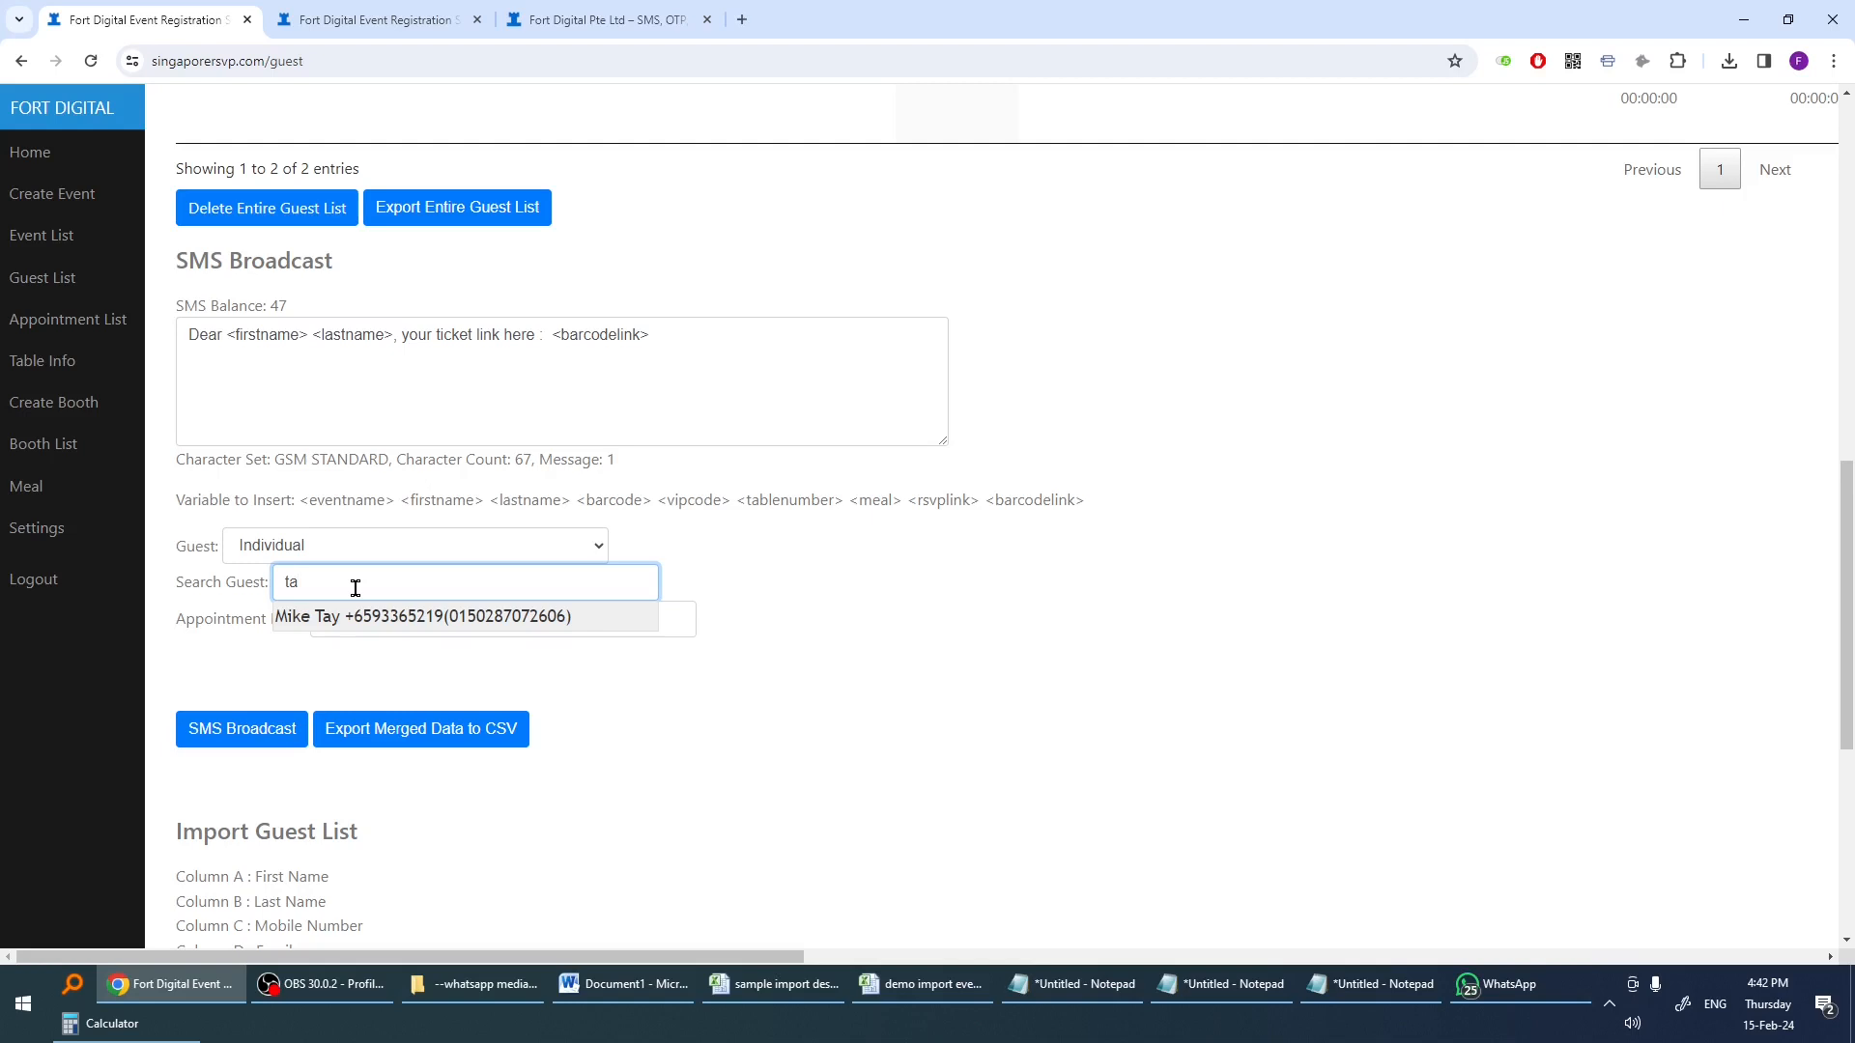
left_click(353, 619)
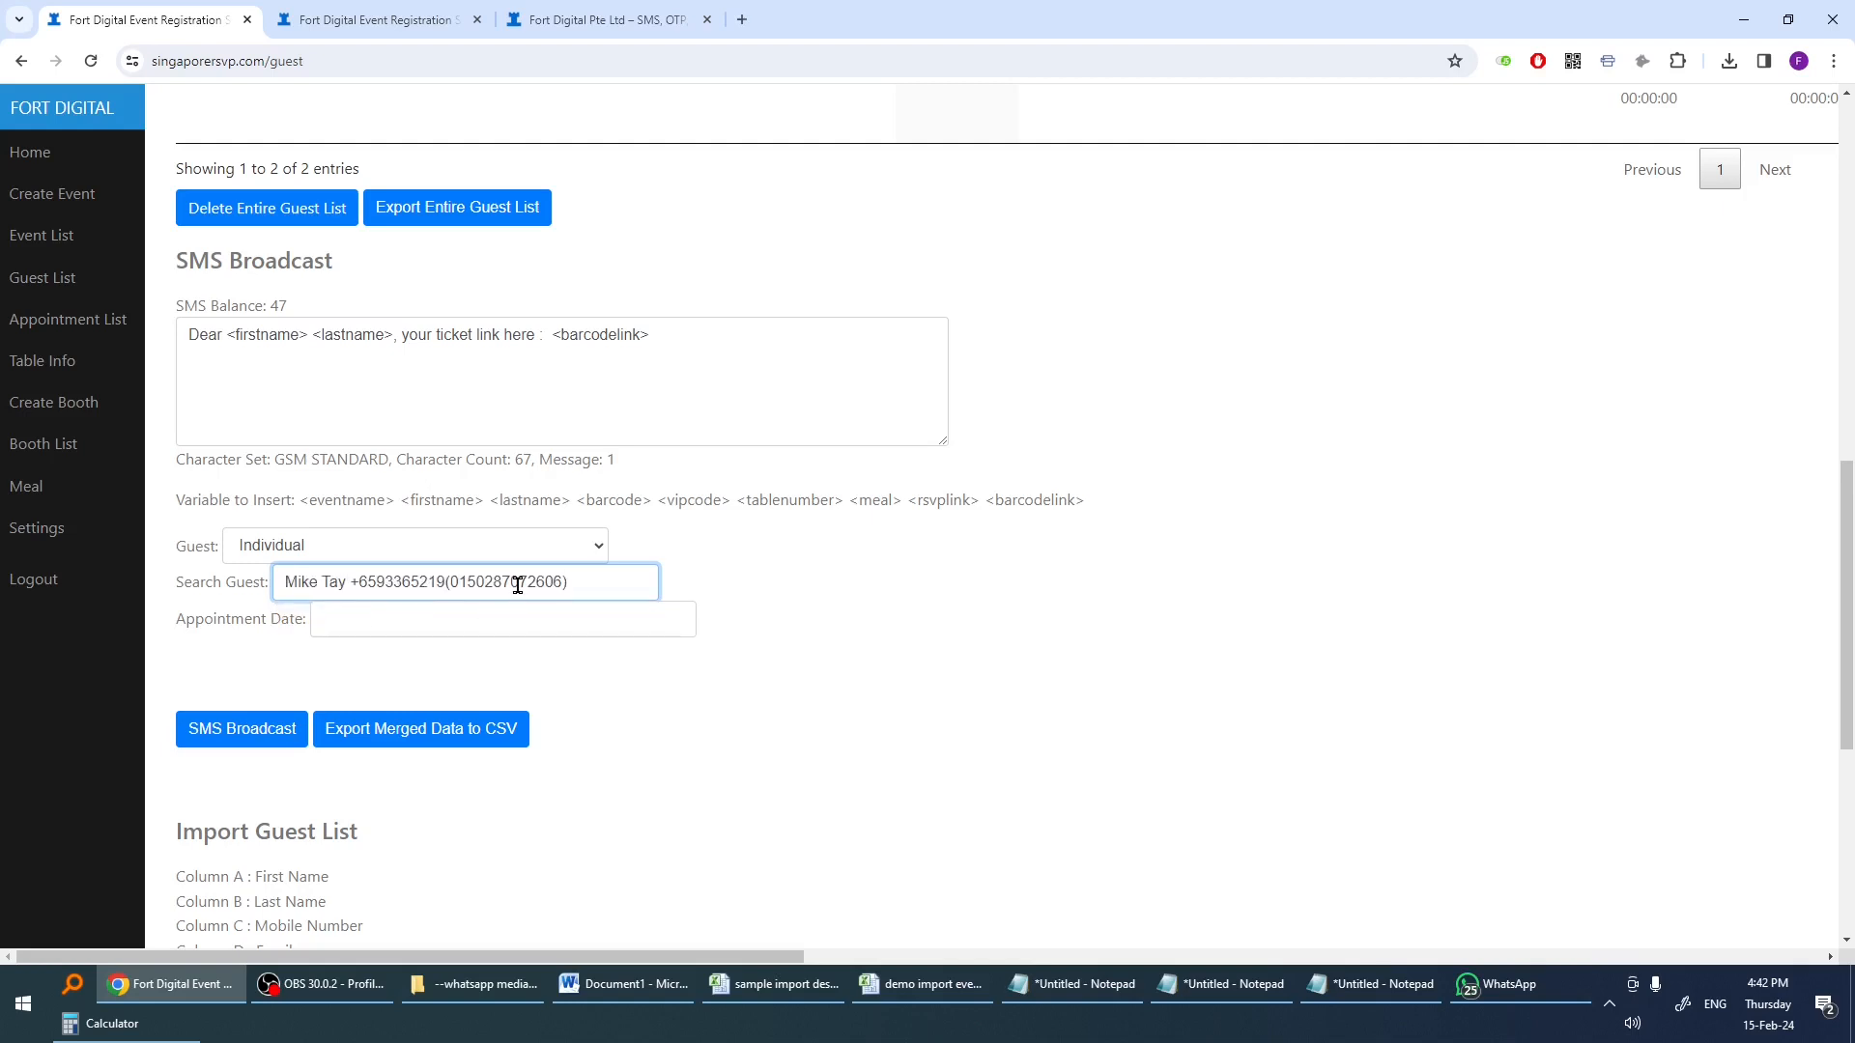
left_click_drag(591, 586, 34, 580)
key("BackSpace")
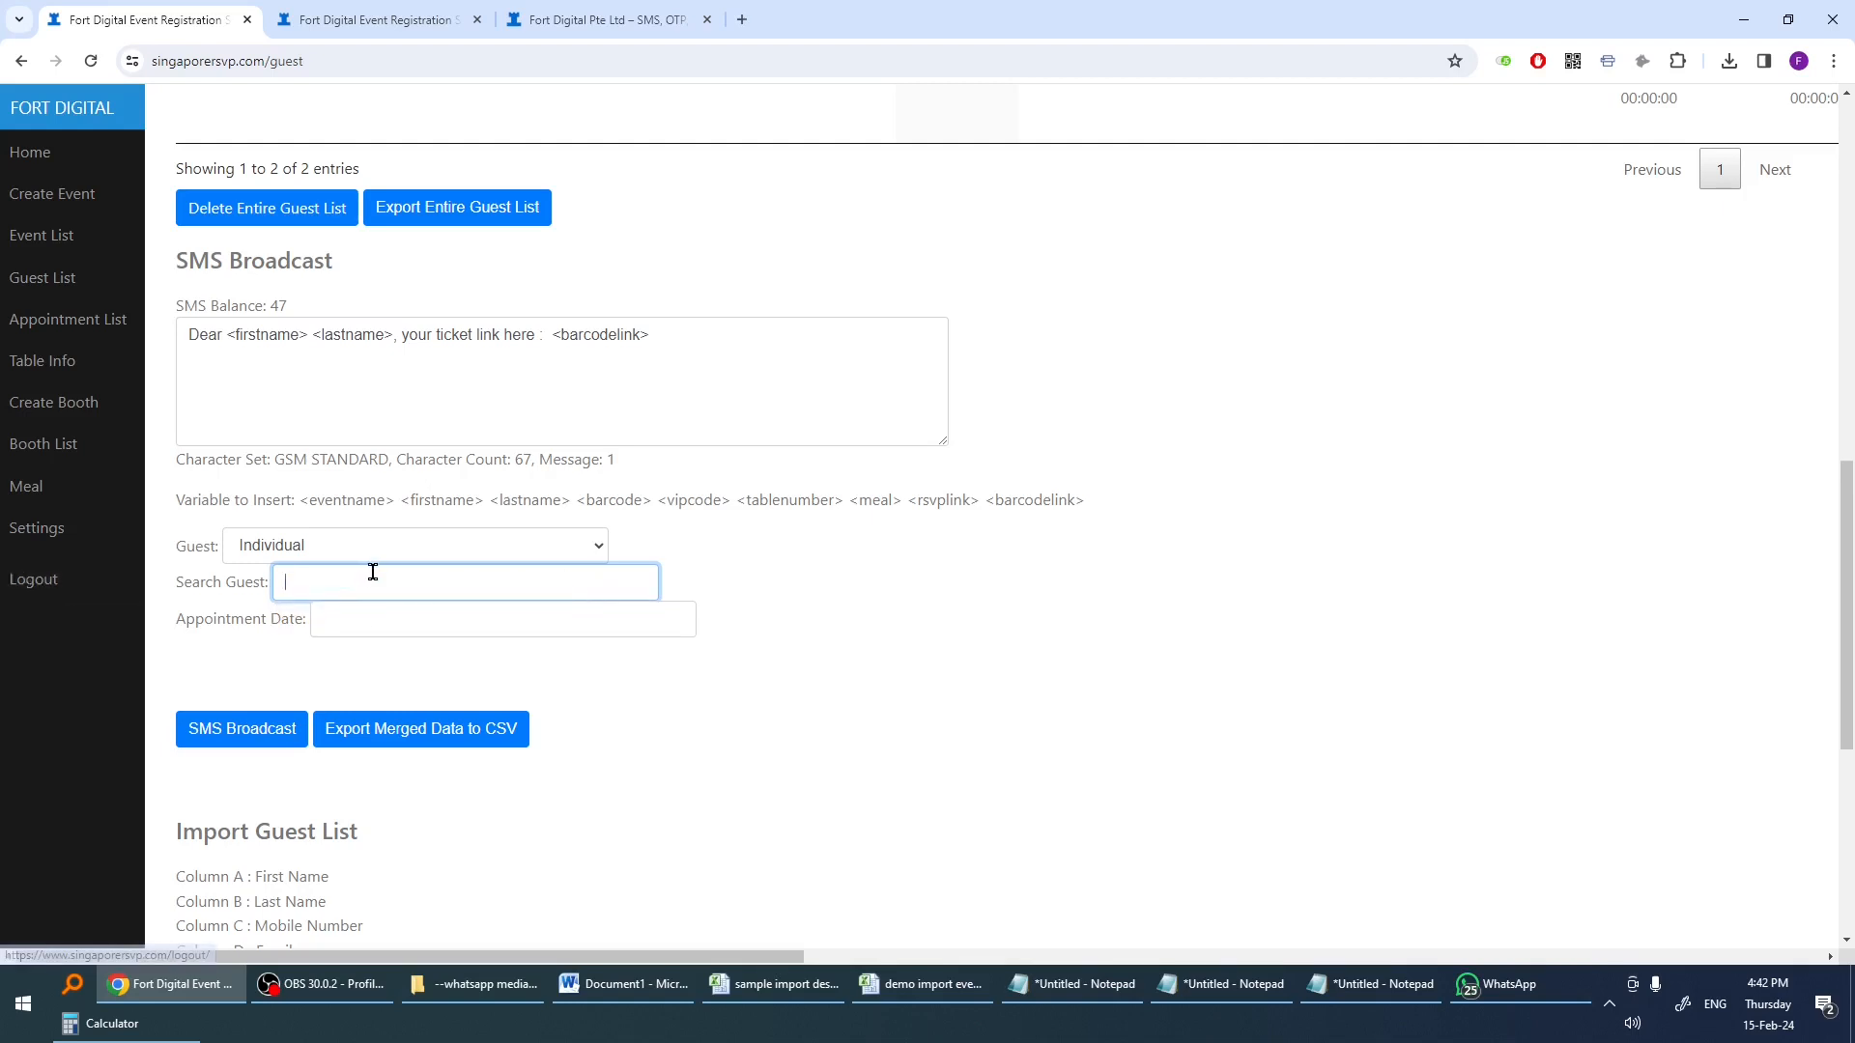
Send the ticket-link SMS to ALL (Main and Sub Guests) and close the sending report.
left_click(347, 553)
left_click(335, 594)
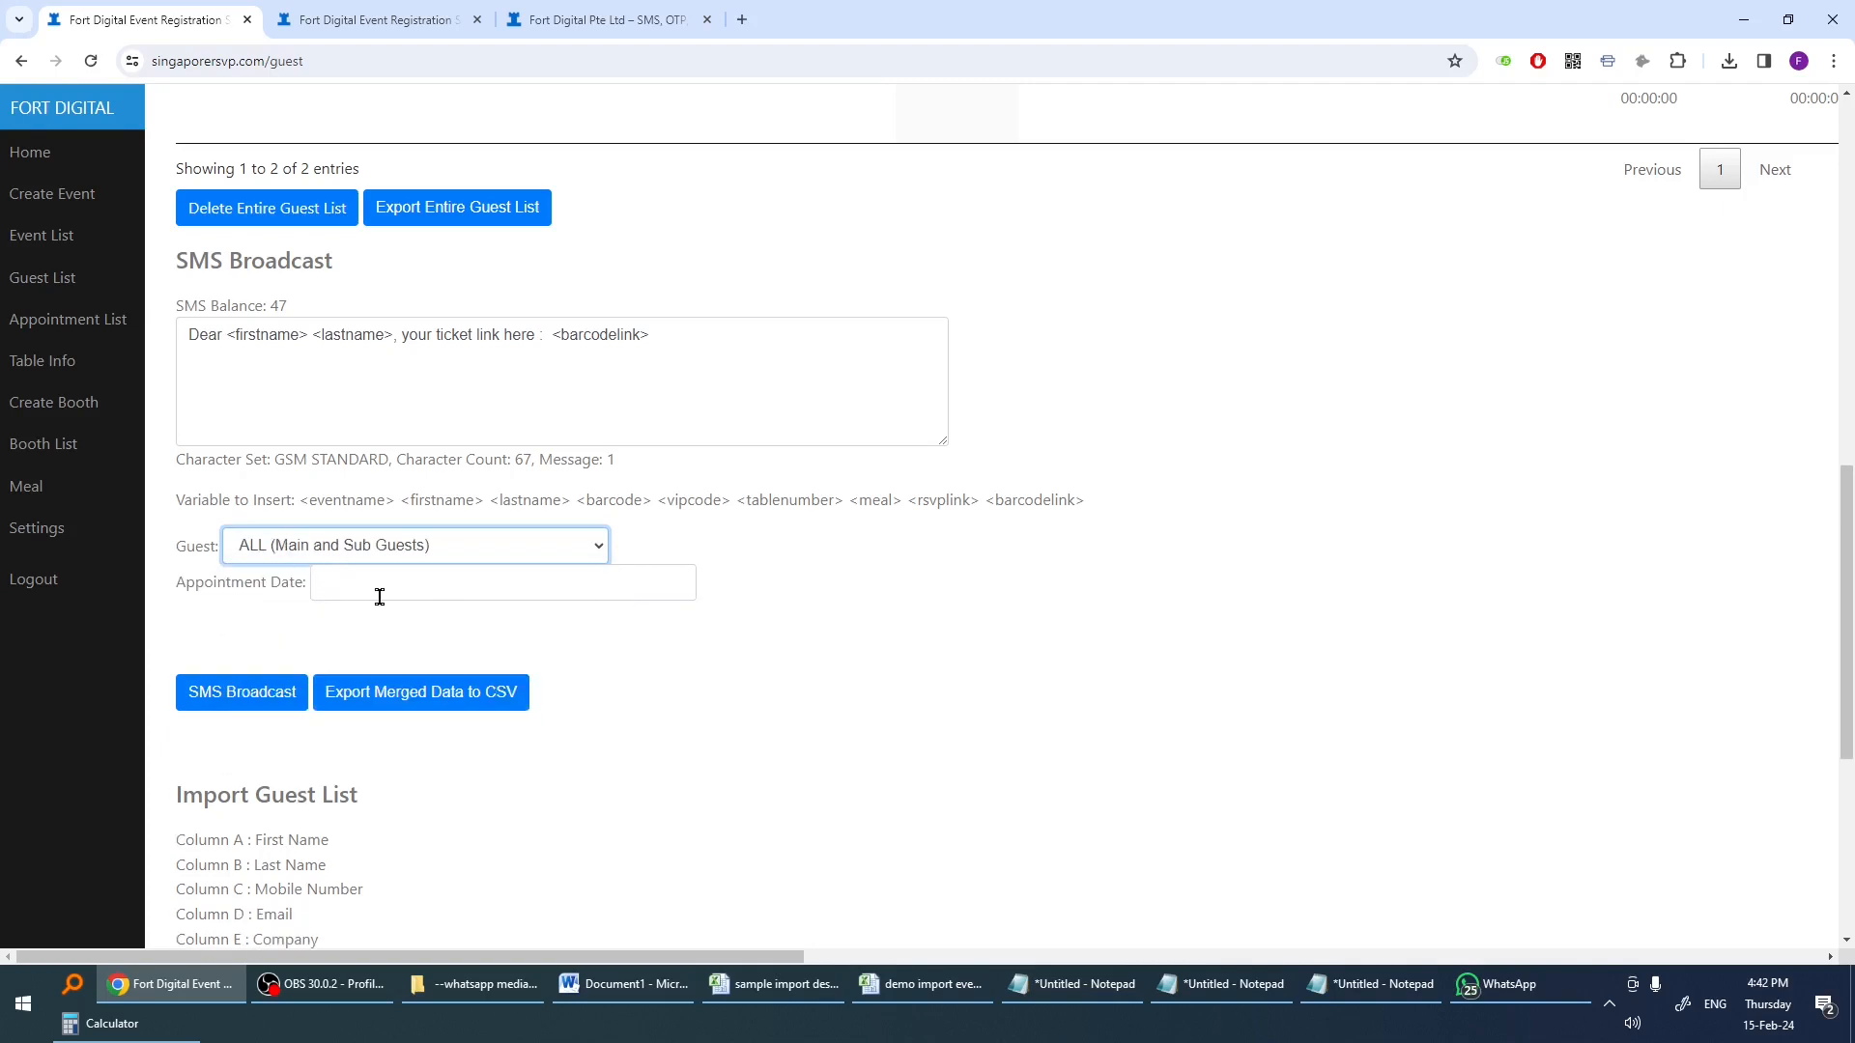
left_click(245, 697)
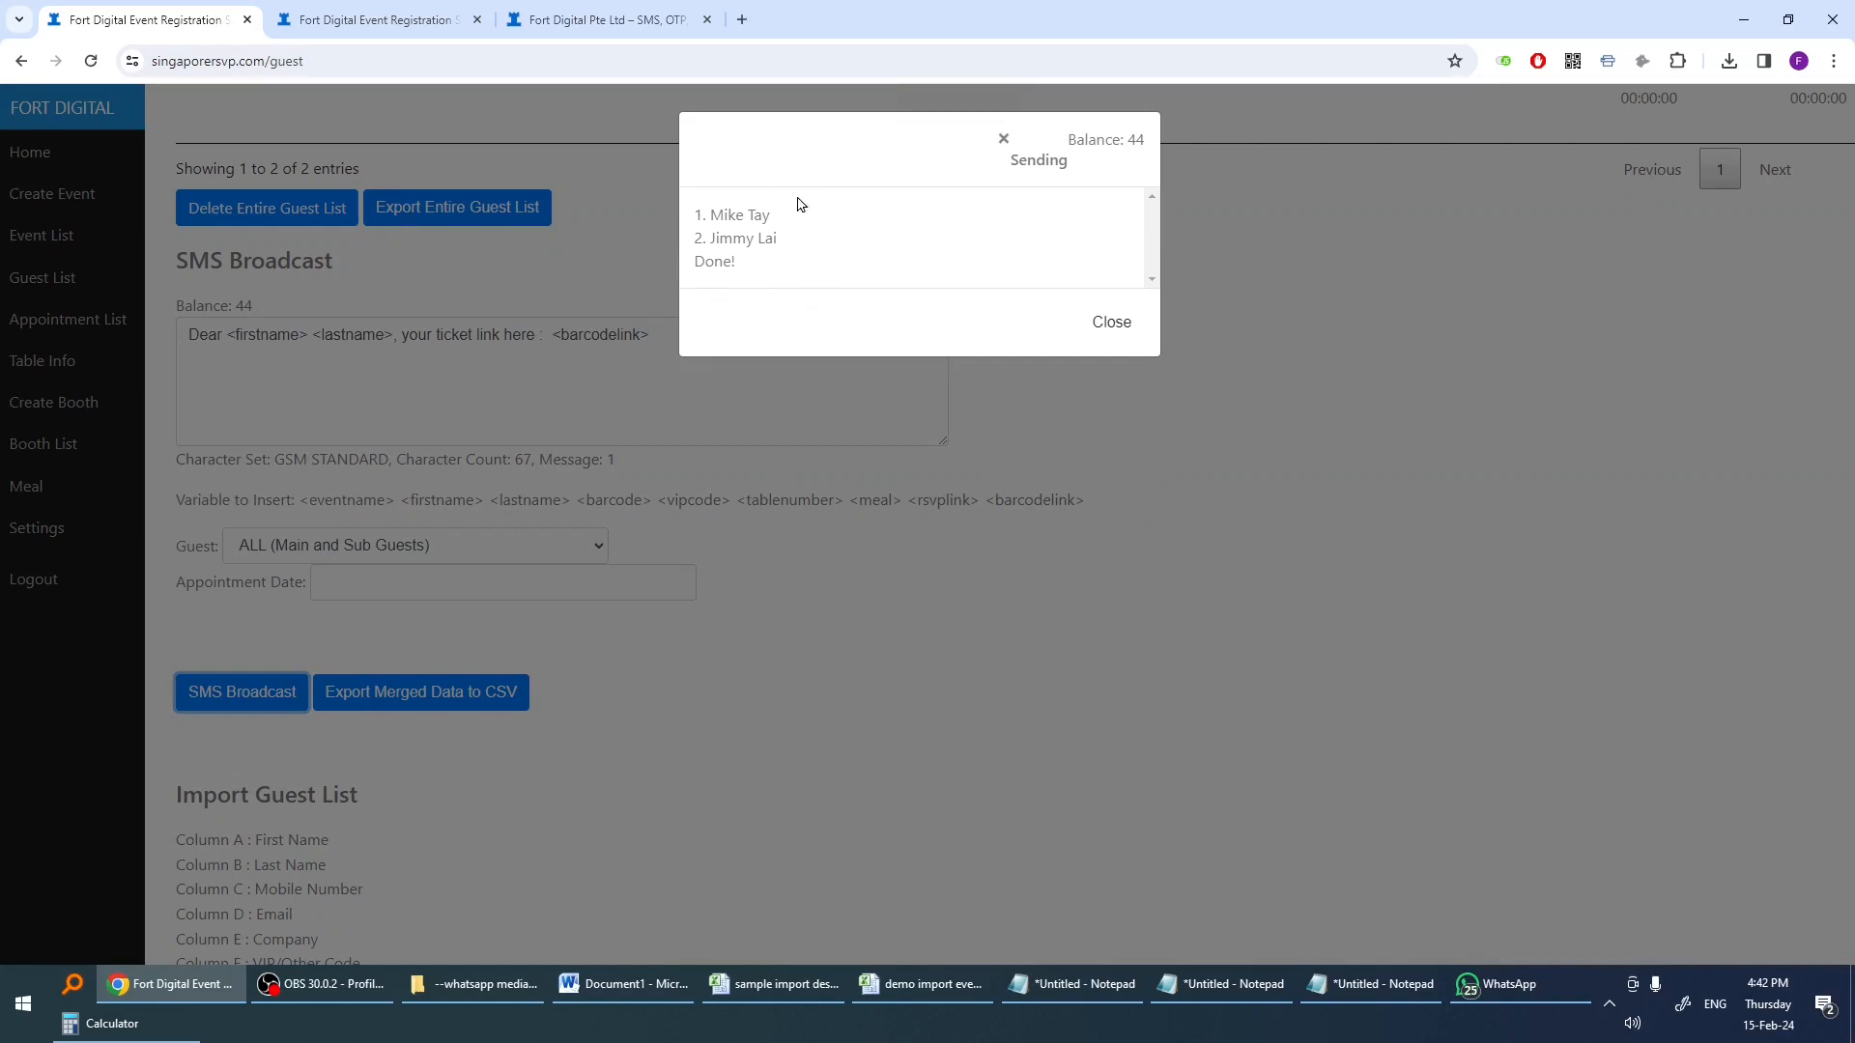
left_click(1104, 321)
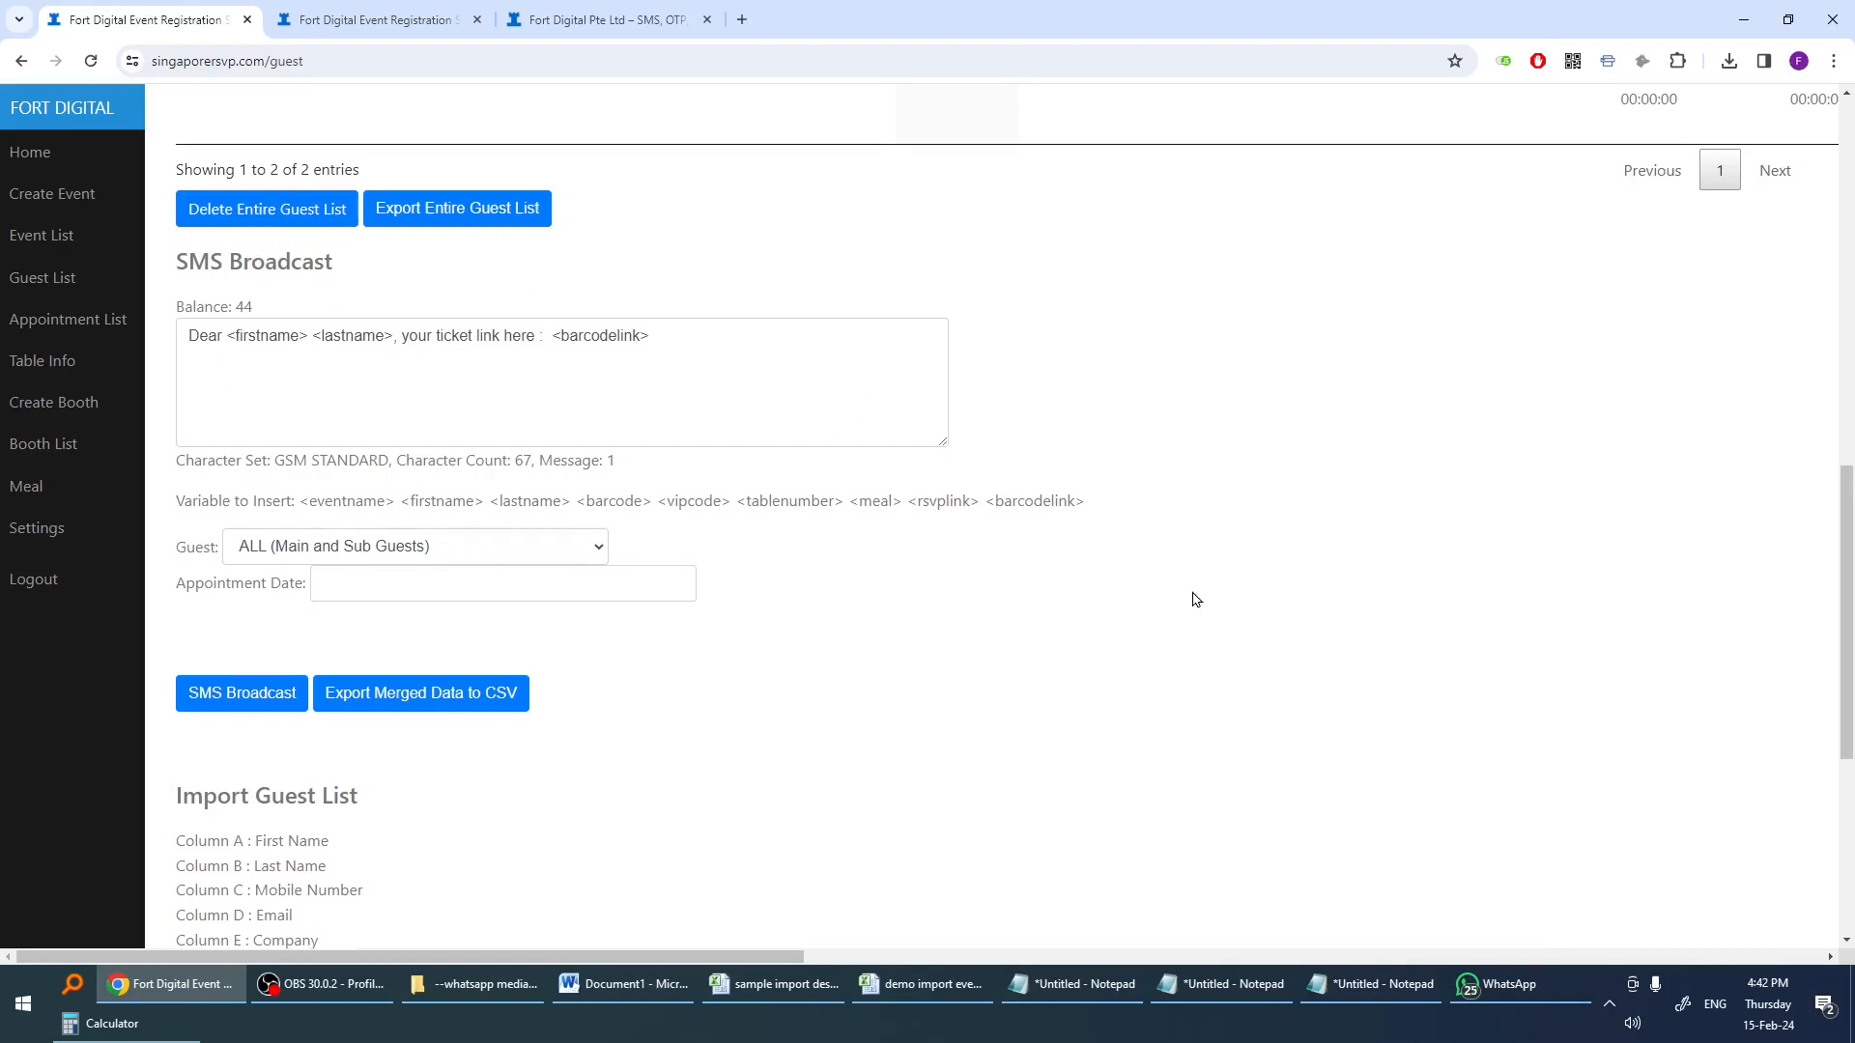
scroll(1183, 584, "up", 5)
left_click(1242, 534)
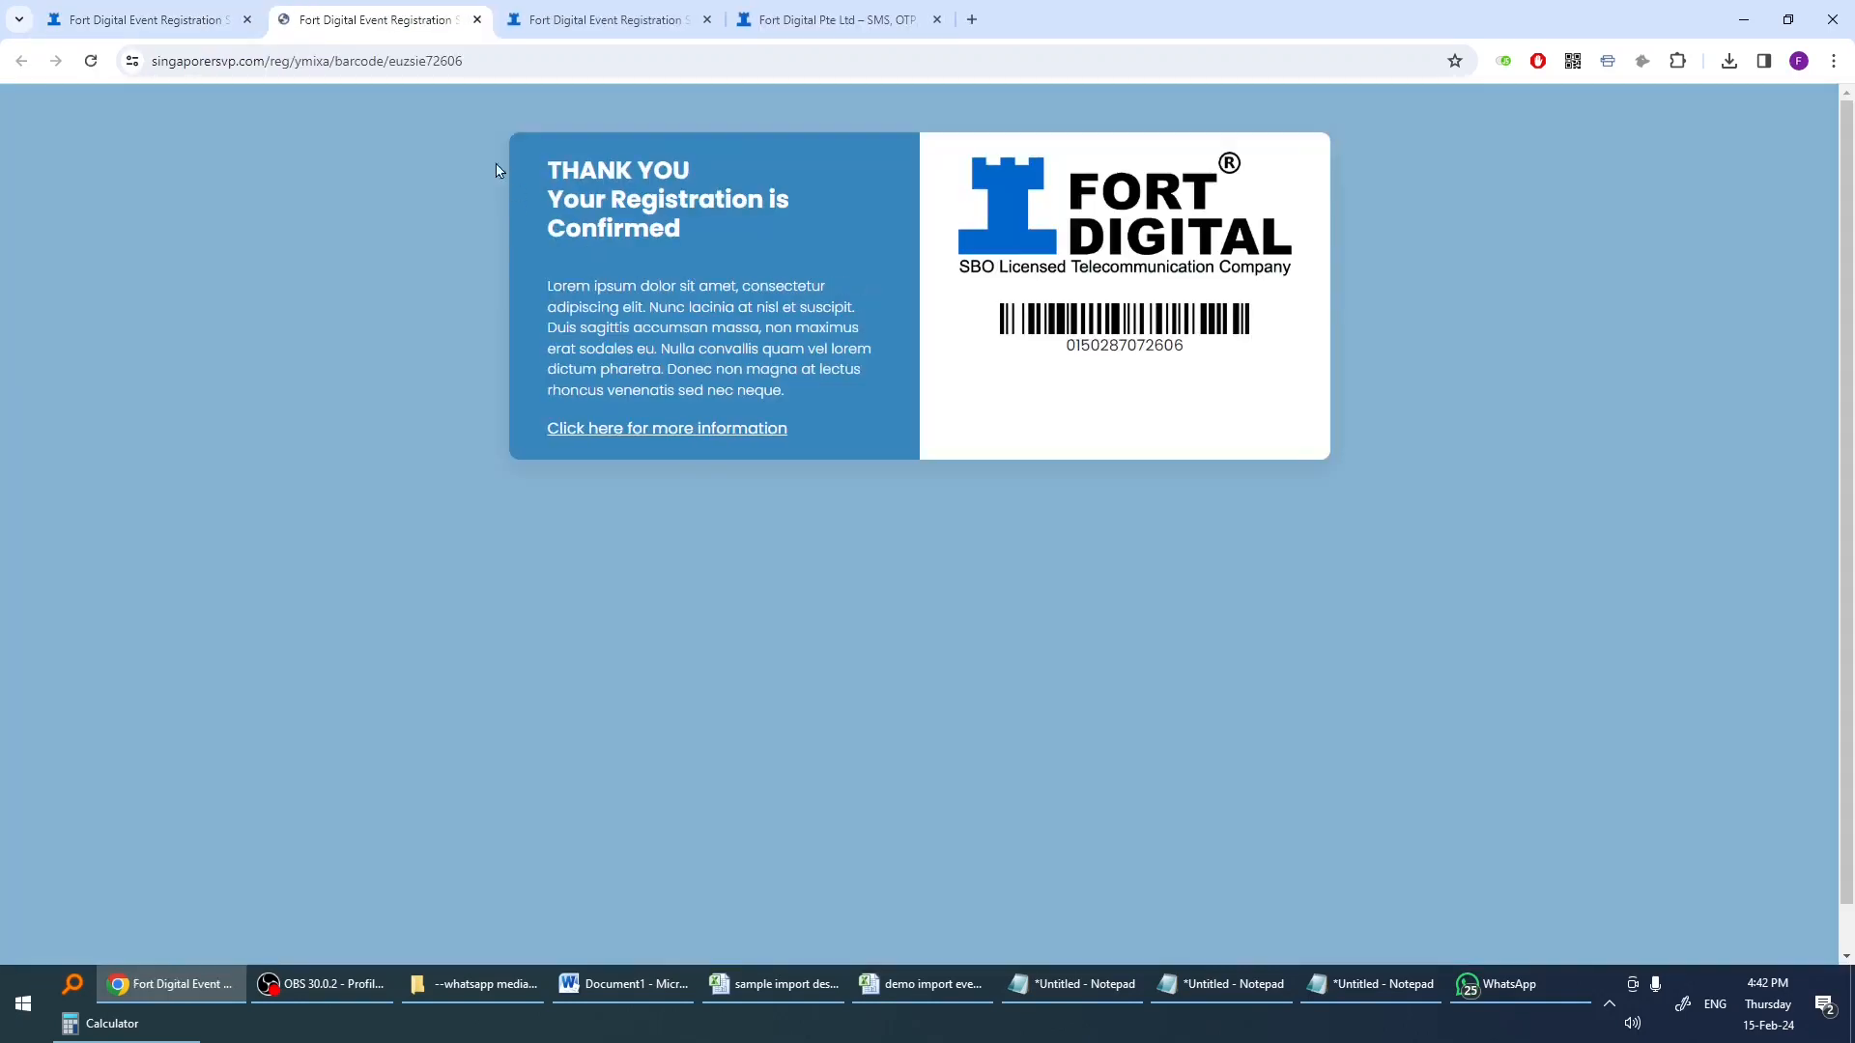
left_click(206, 8)
scroll(786, 663, "down", 2)
left_click(683, 633)
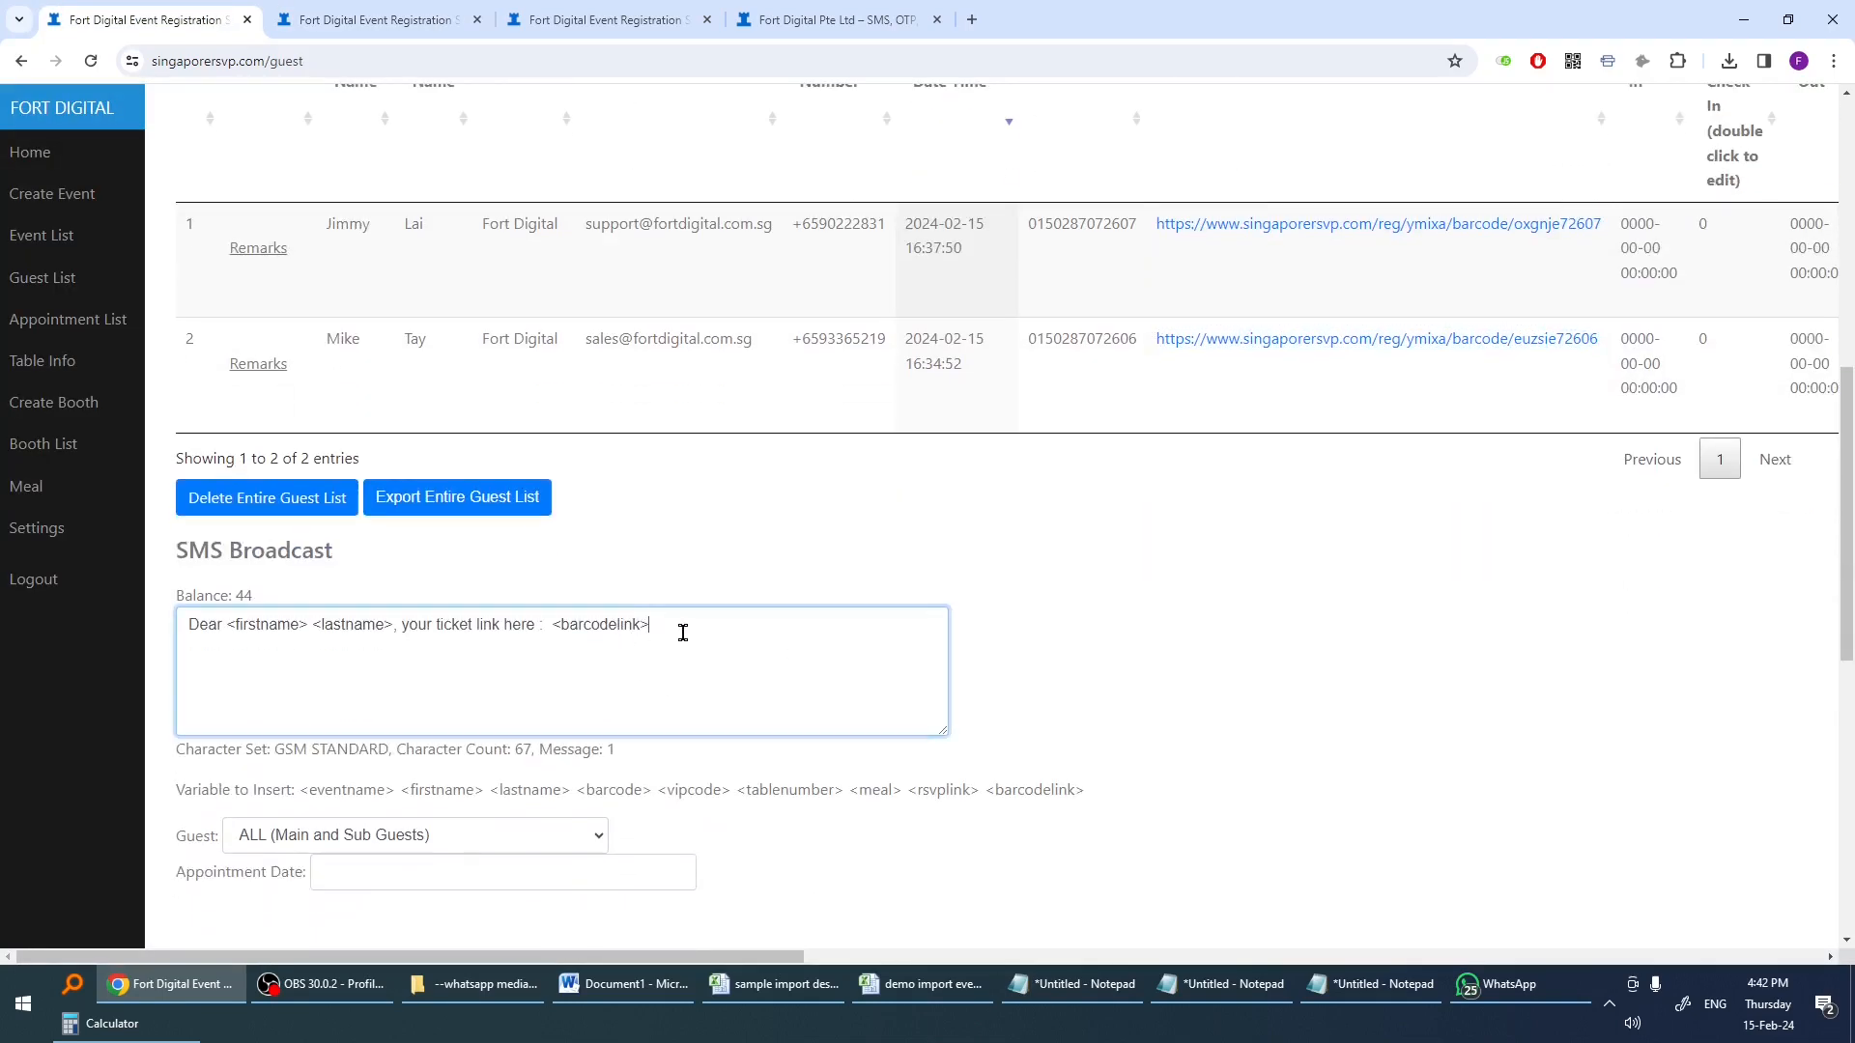
scroll(410, 613, "down", 2)
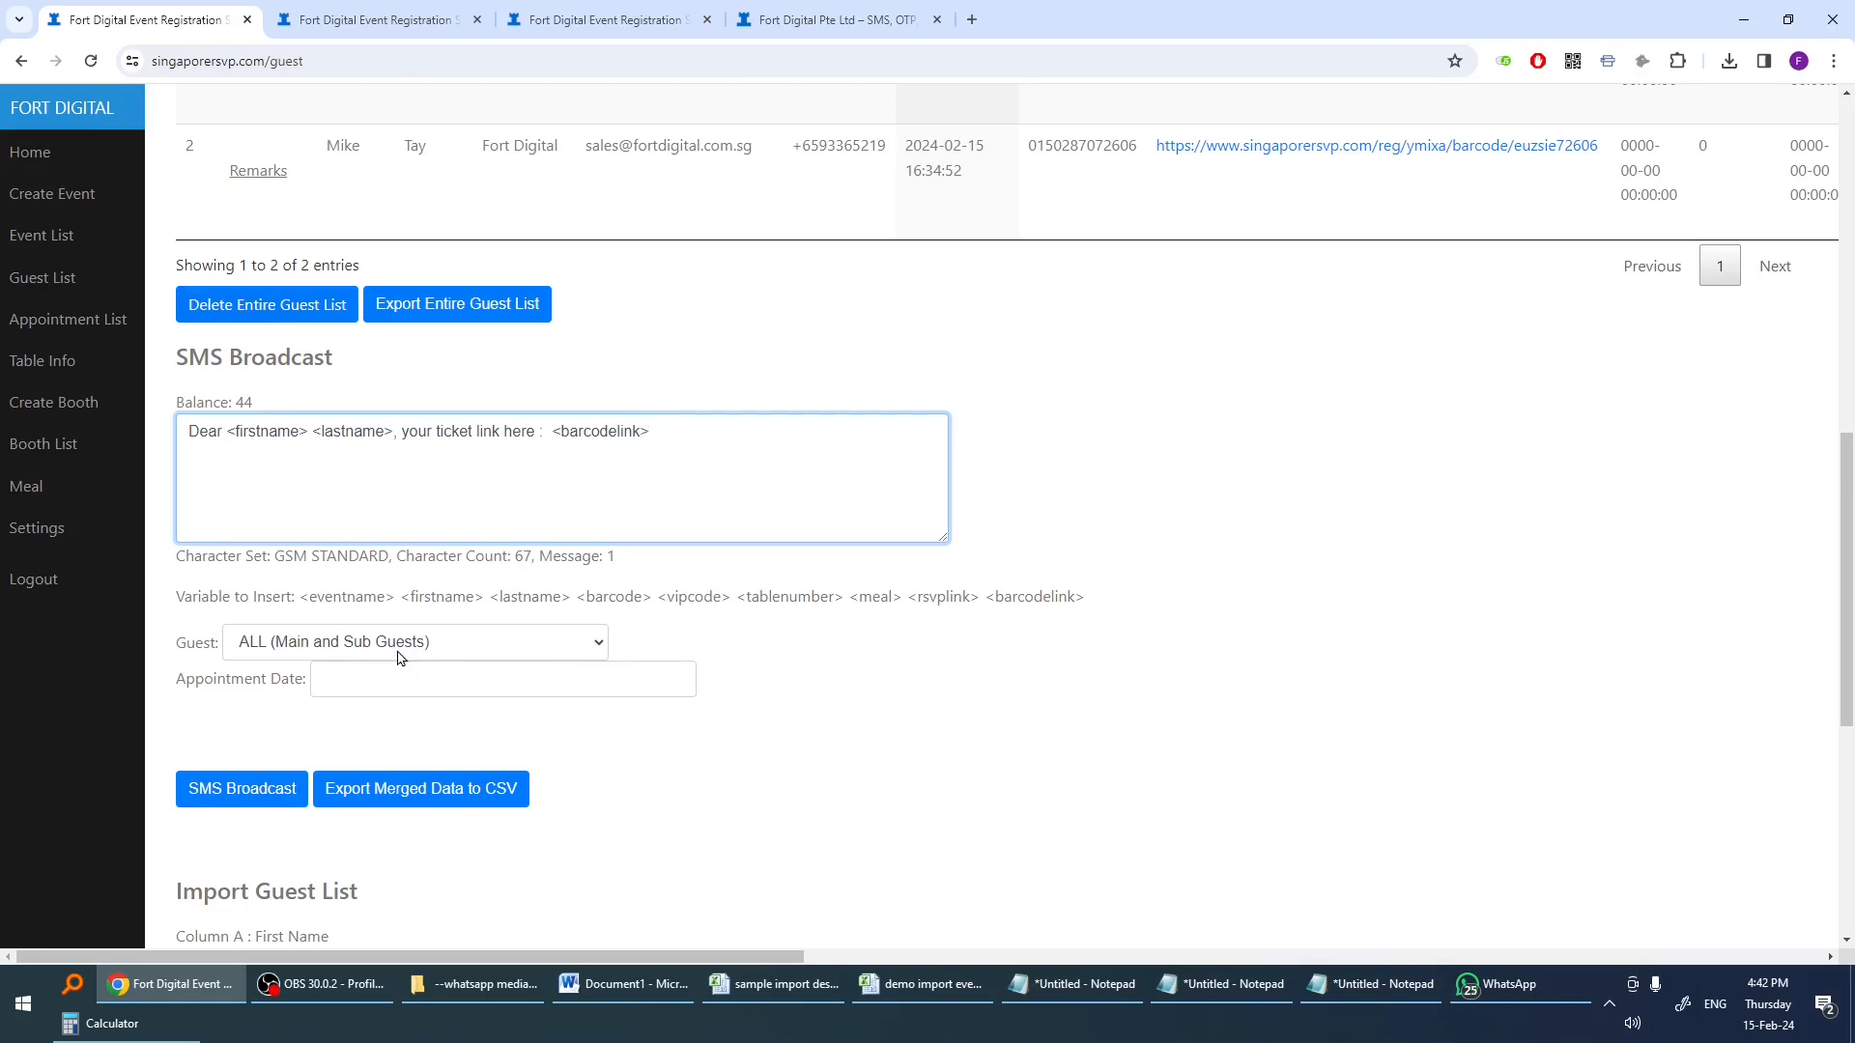
scroll(665, 479, "up", 3)
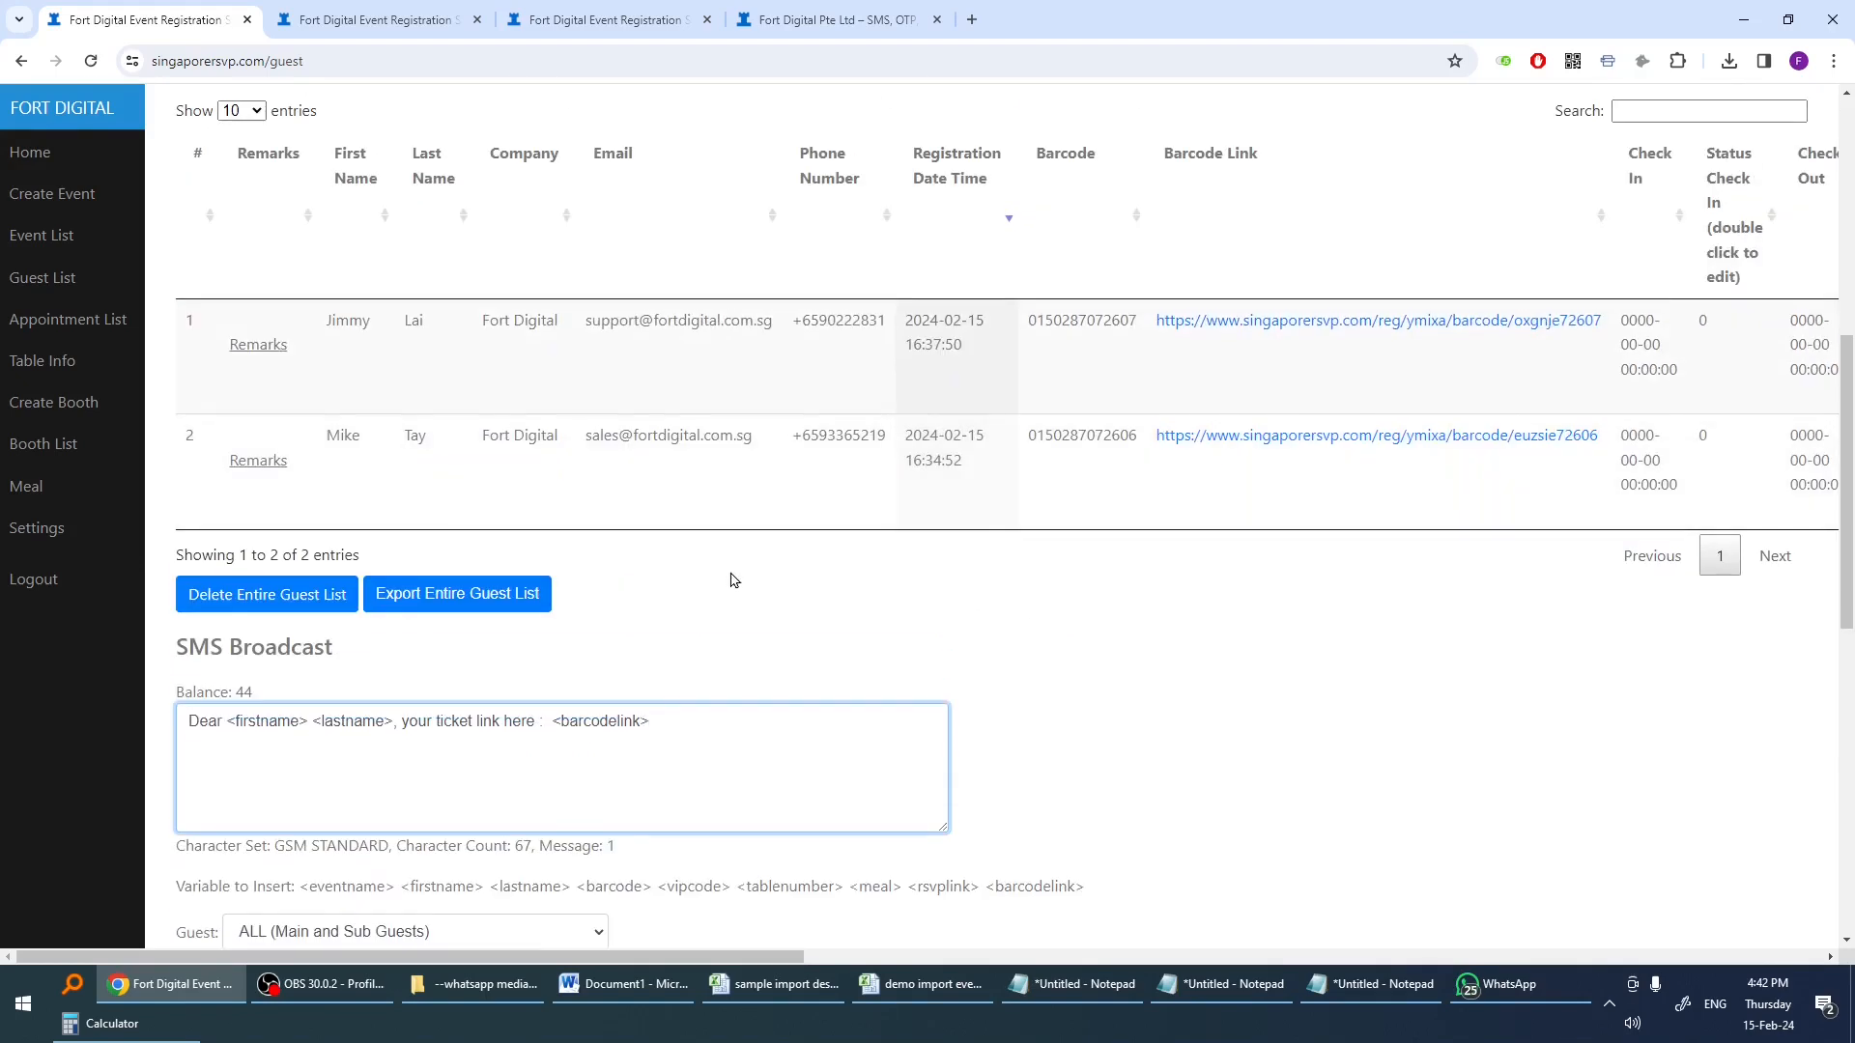
scroll(731, 582, "up", 7)
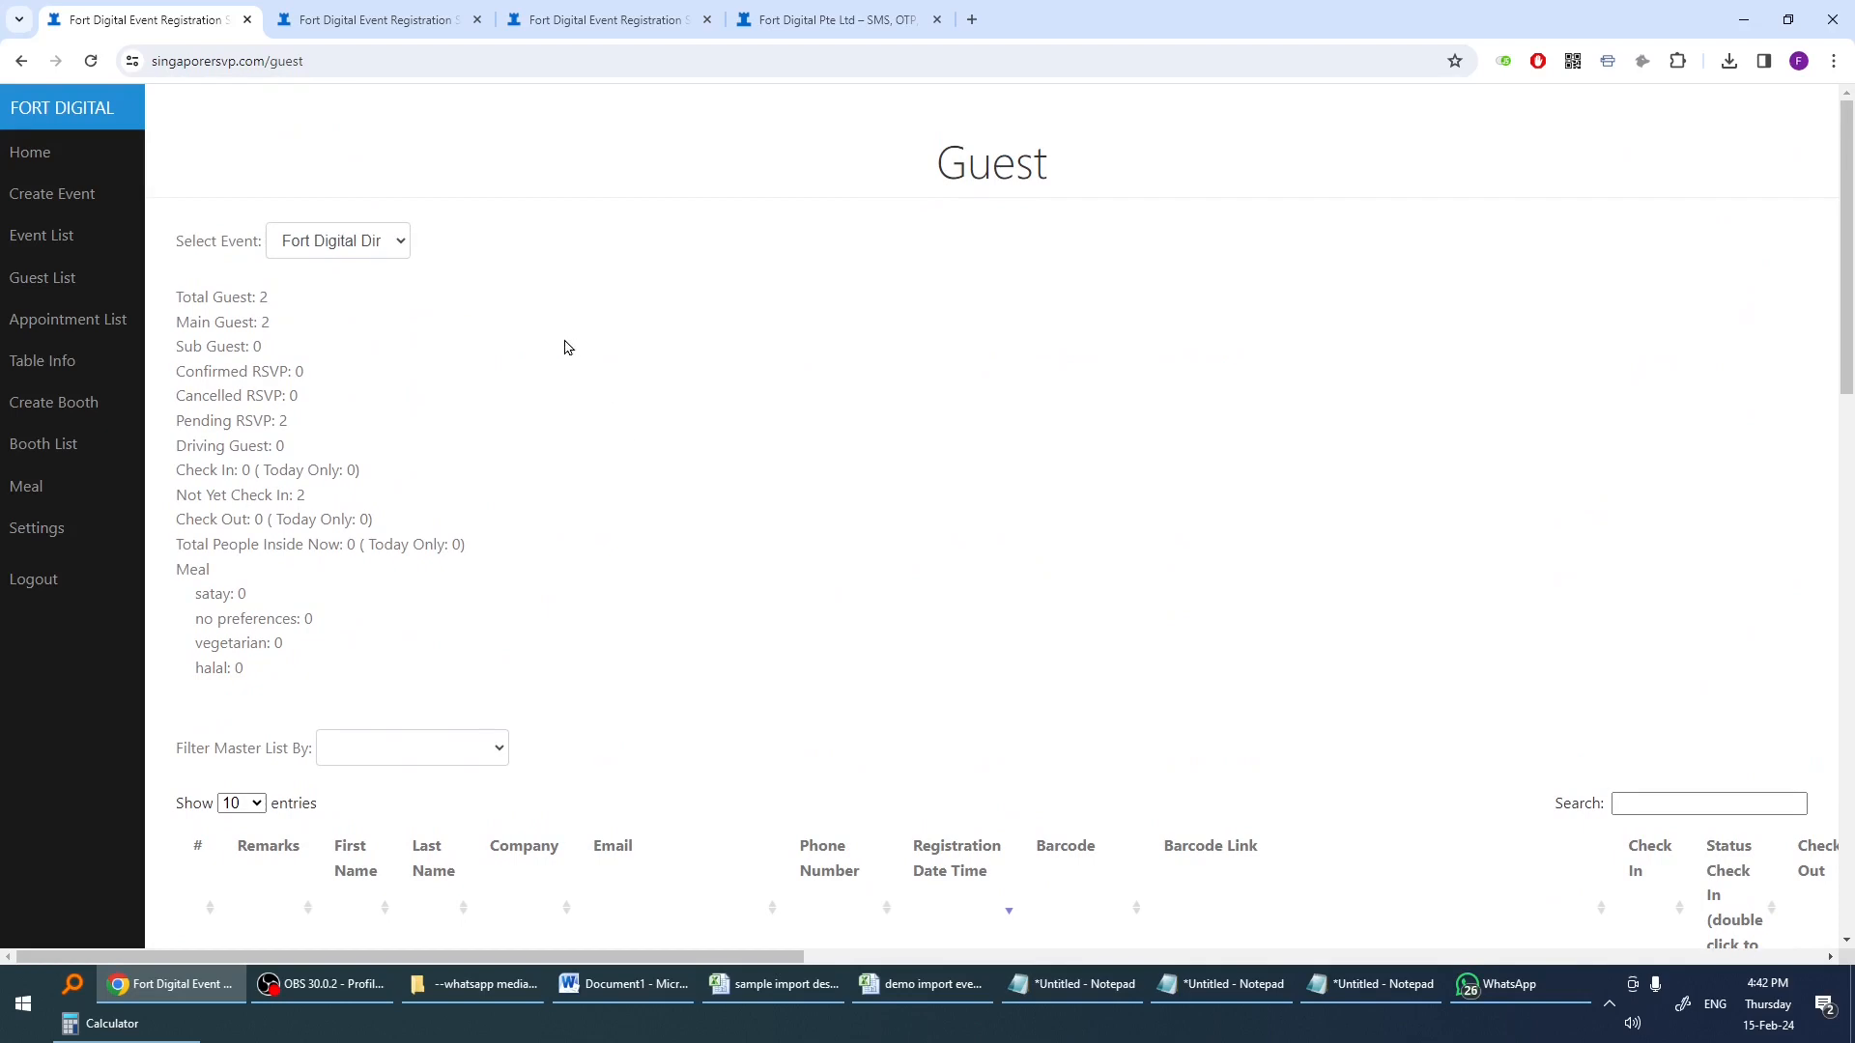
left_click(432, 13)
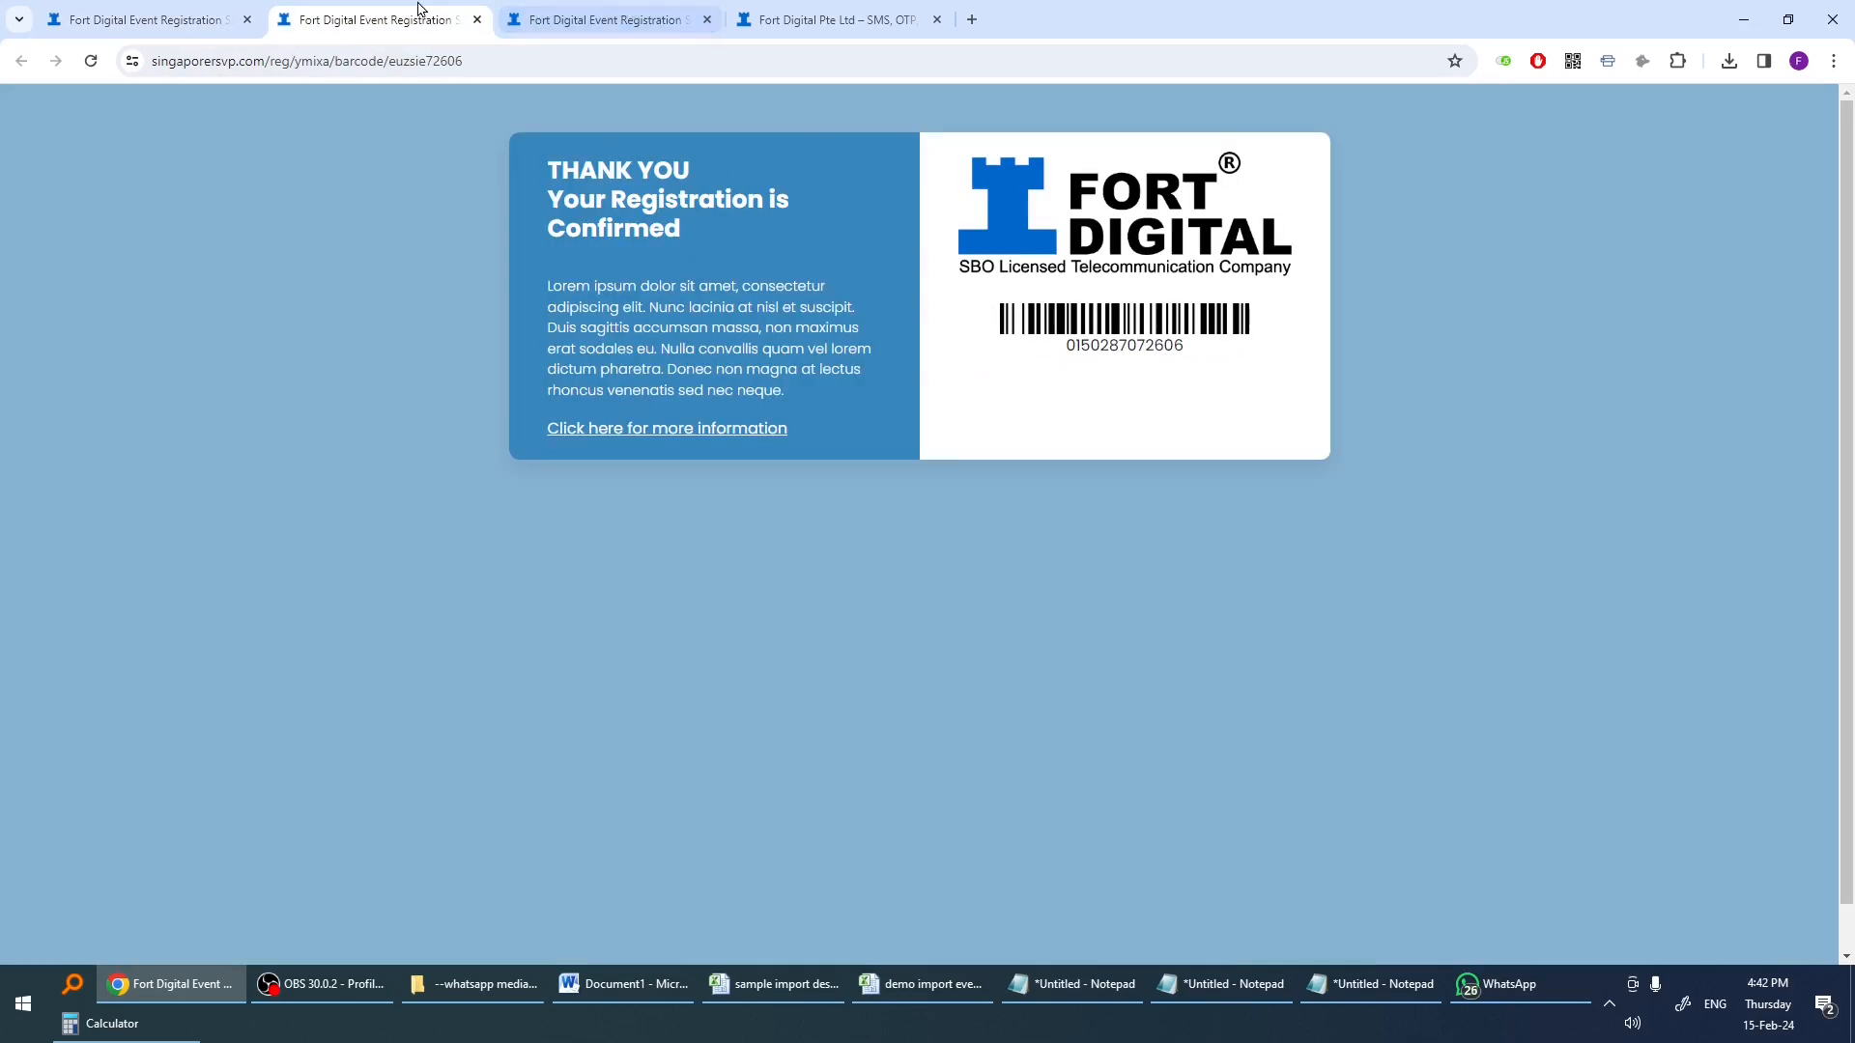
middle_click(418, 8)
left_click(350, 10)
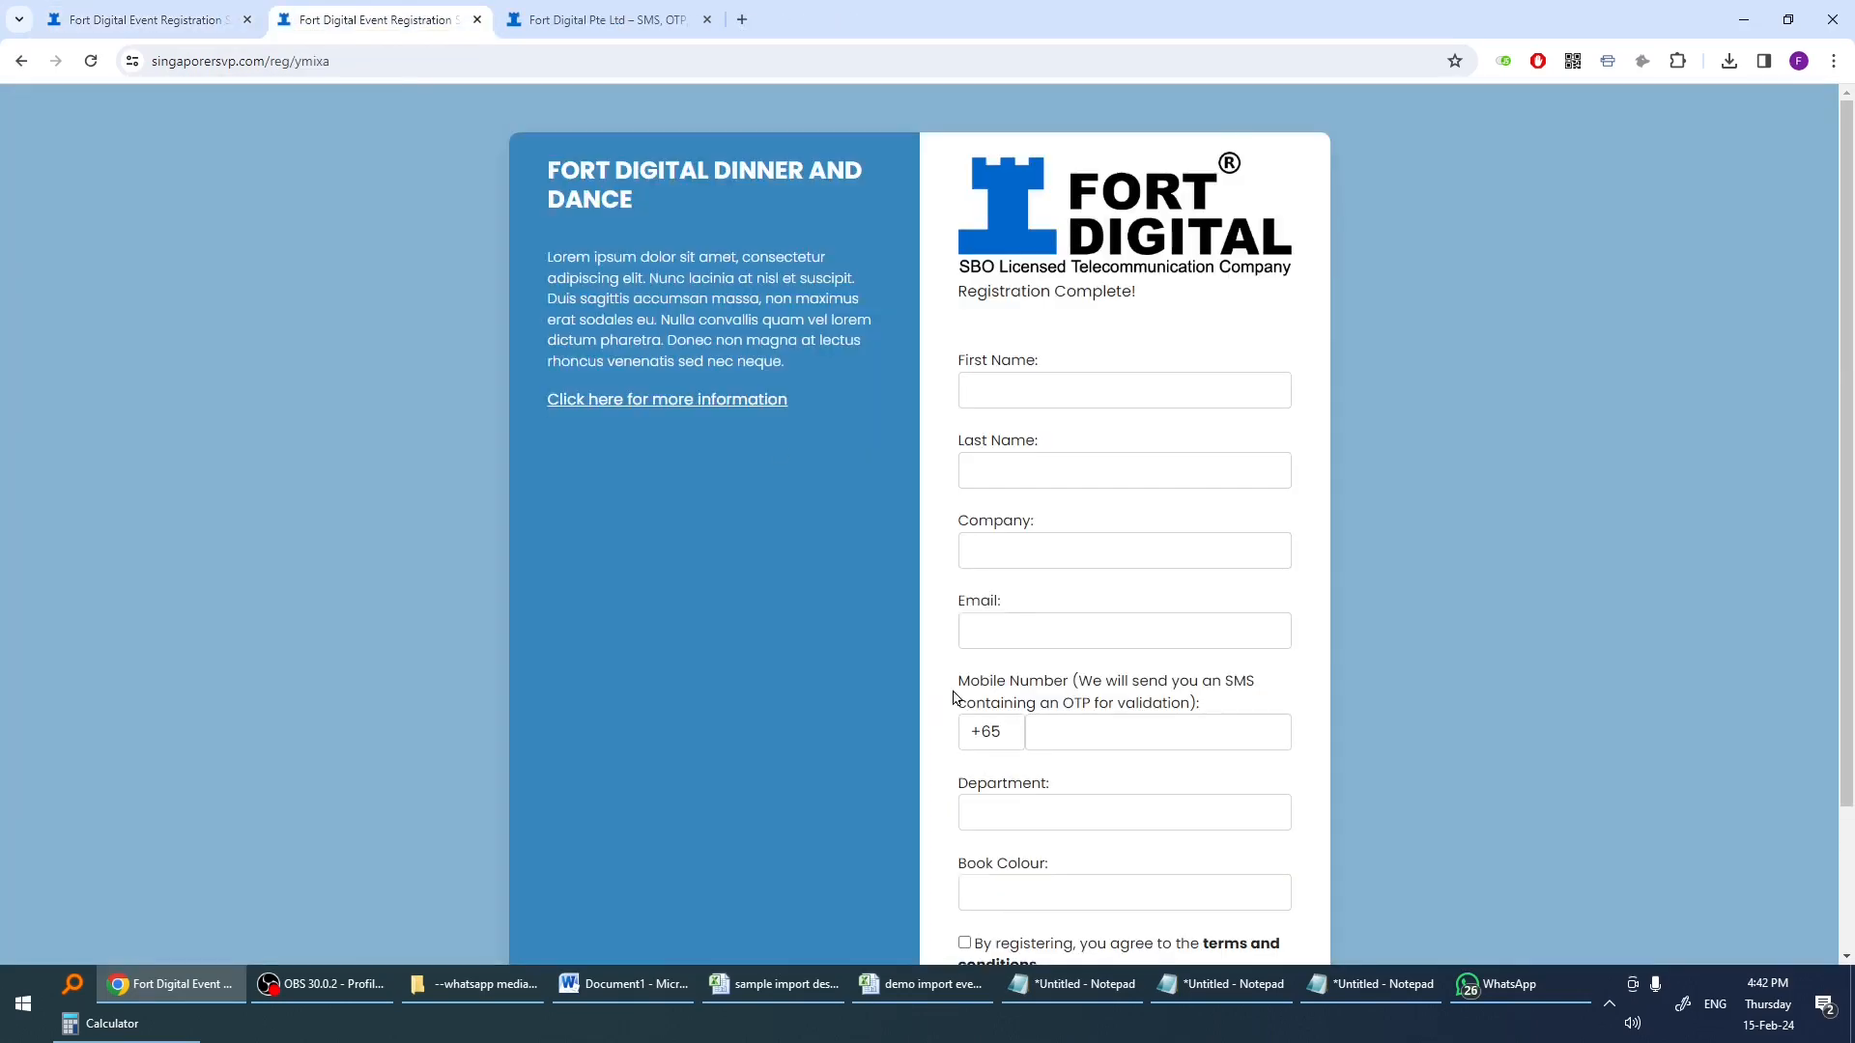
left_click(125, 14)
scroll(663, 542, "down", 15)
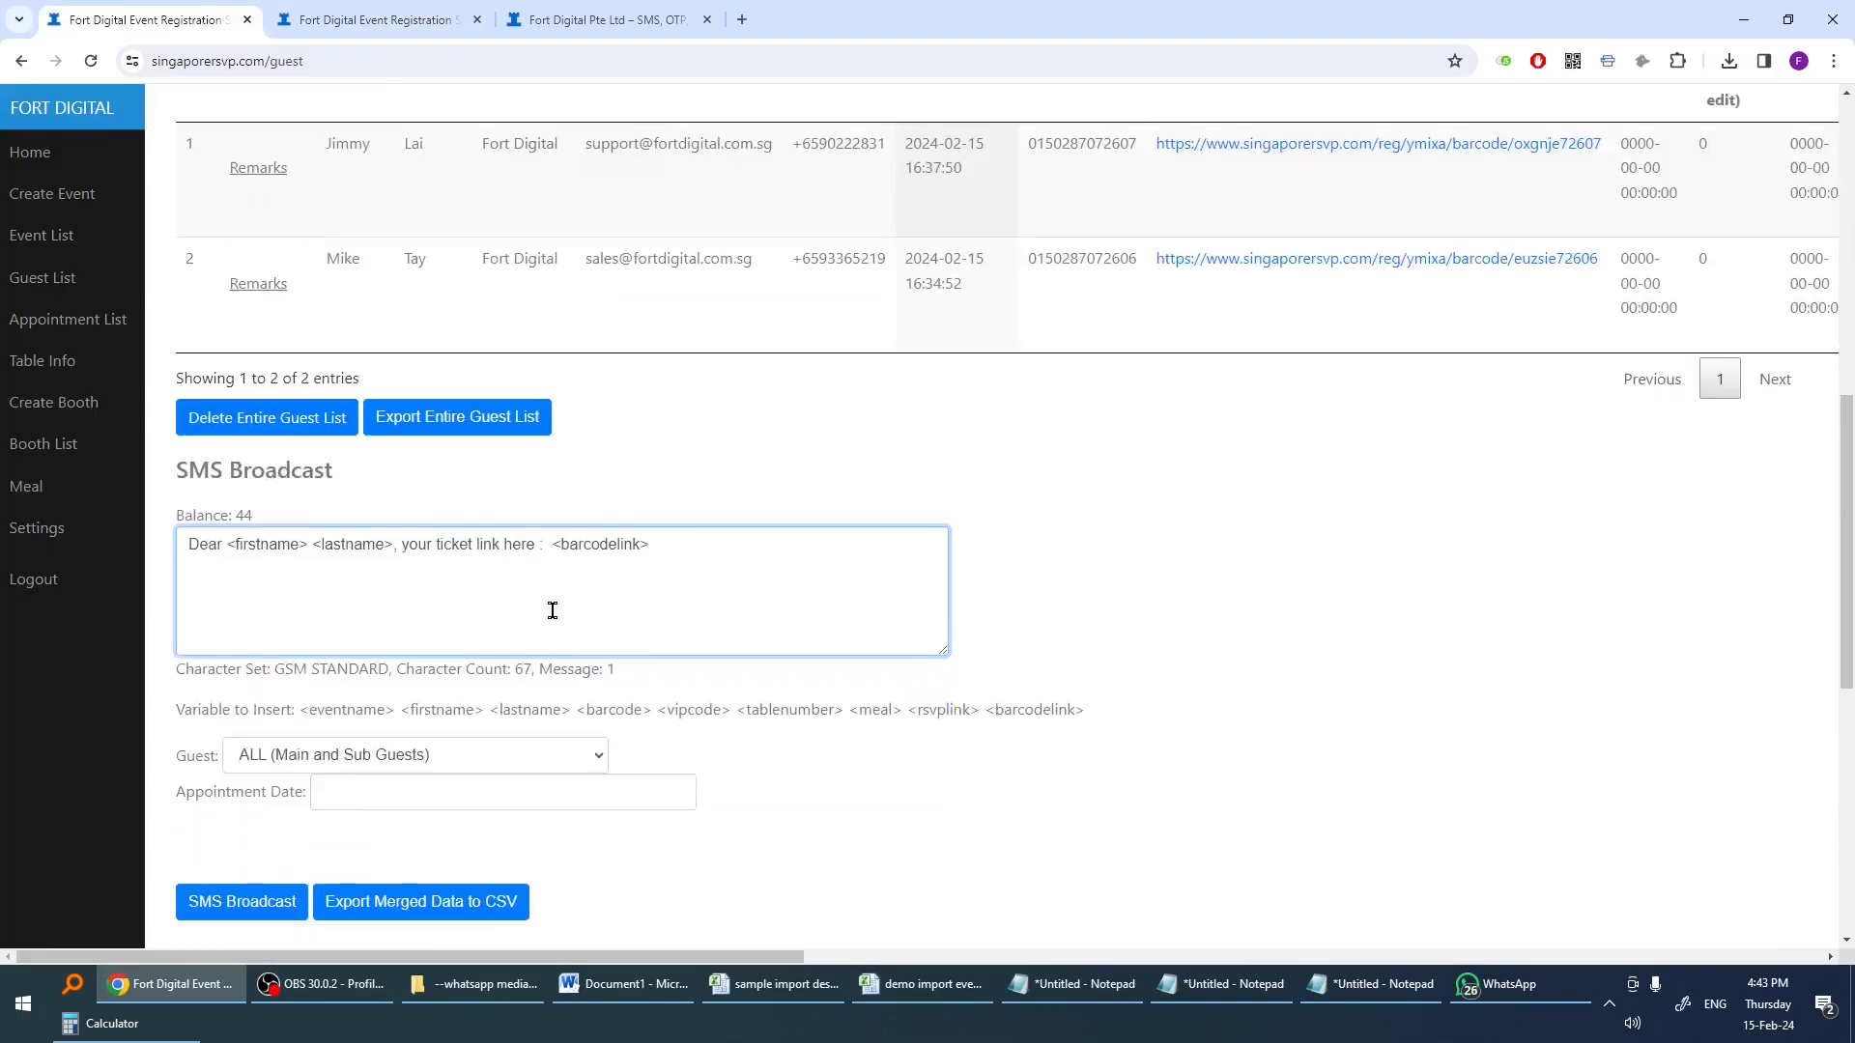
scroll(592, 526, "up", 10)
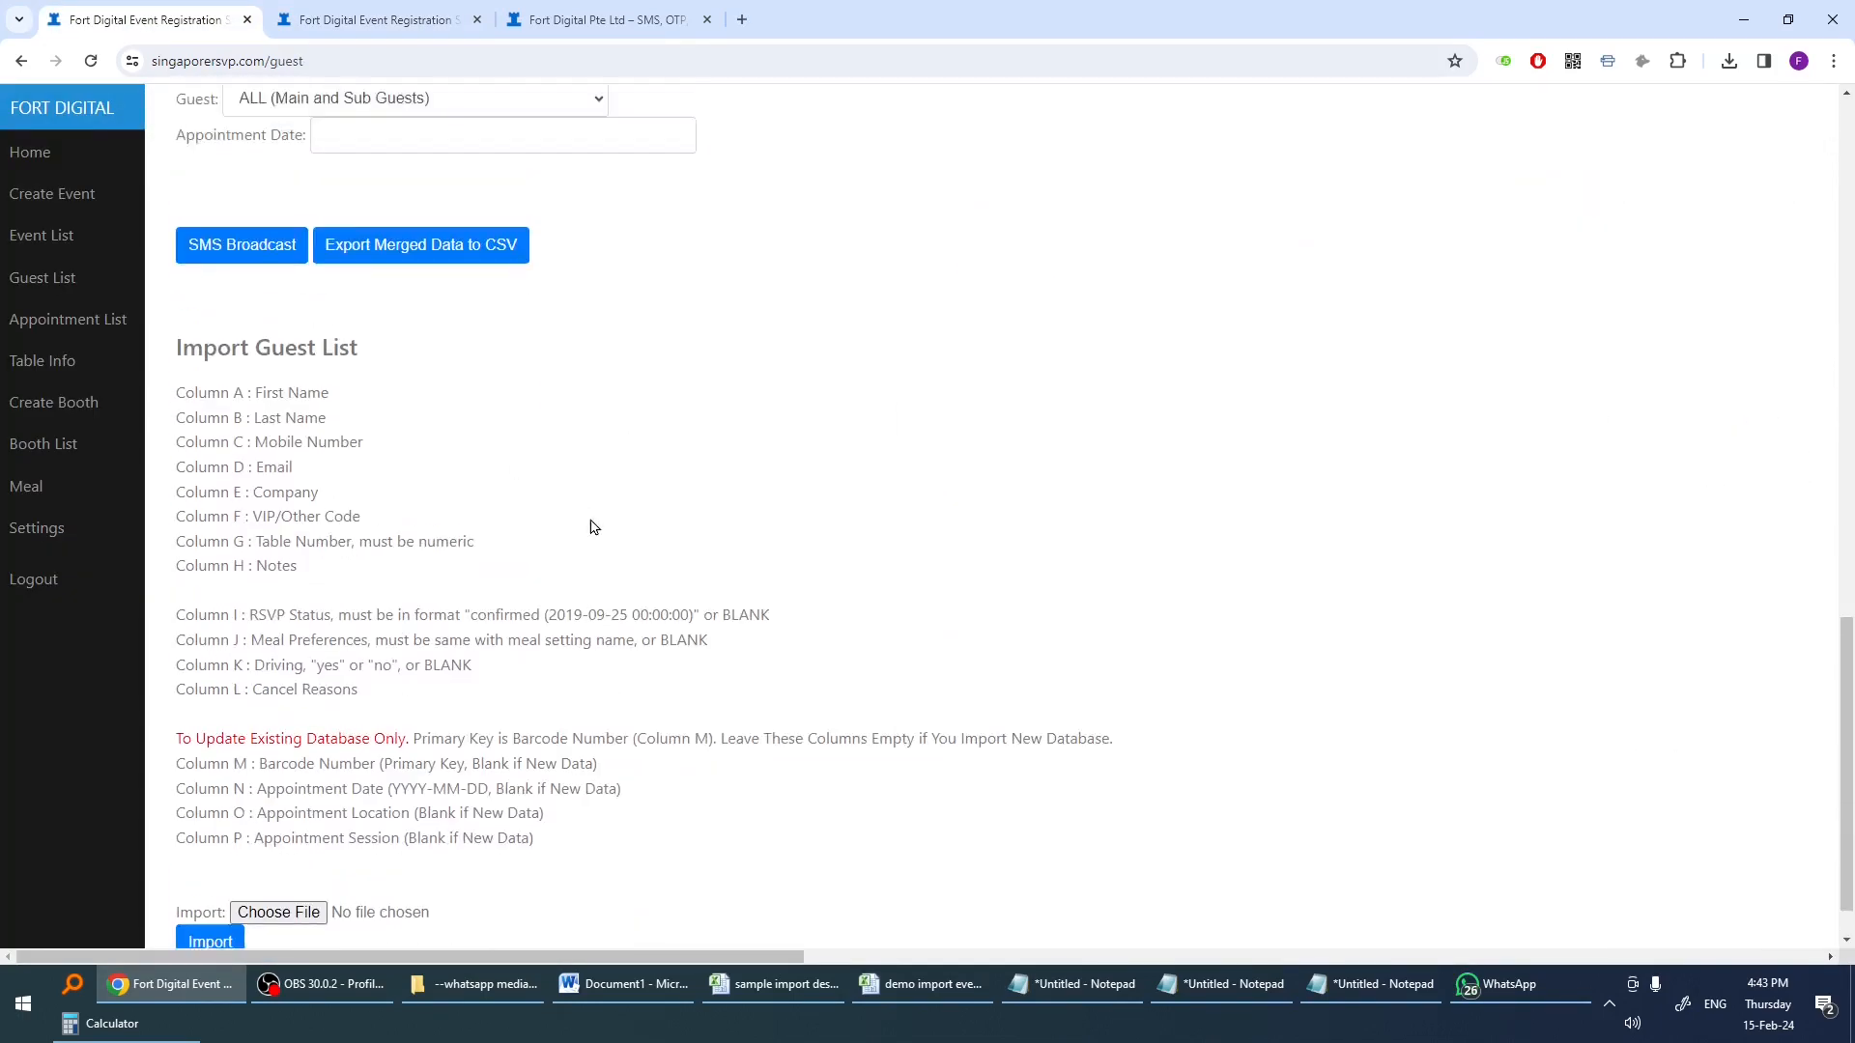
scroll(638, 623, "up", 3)
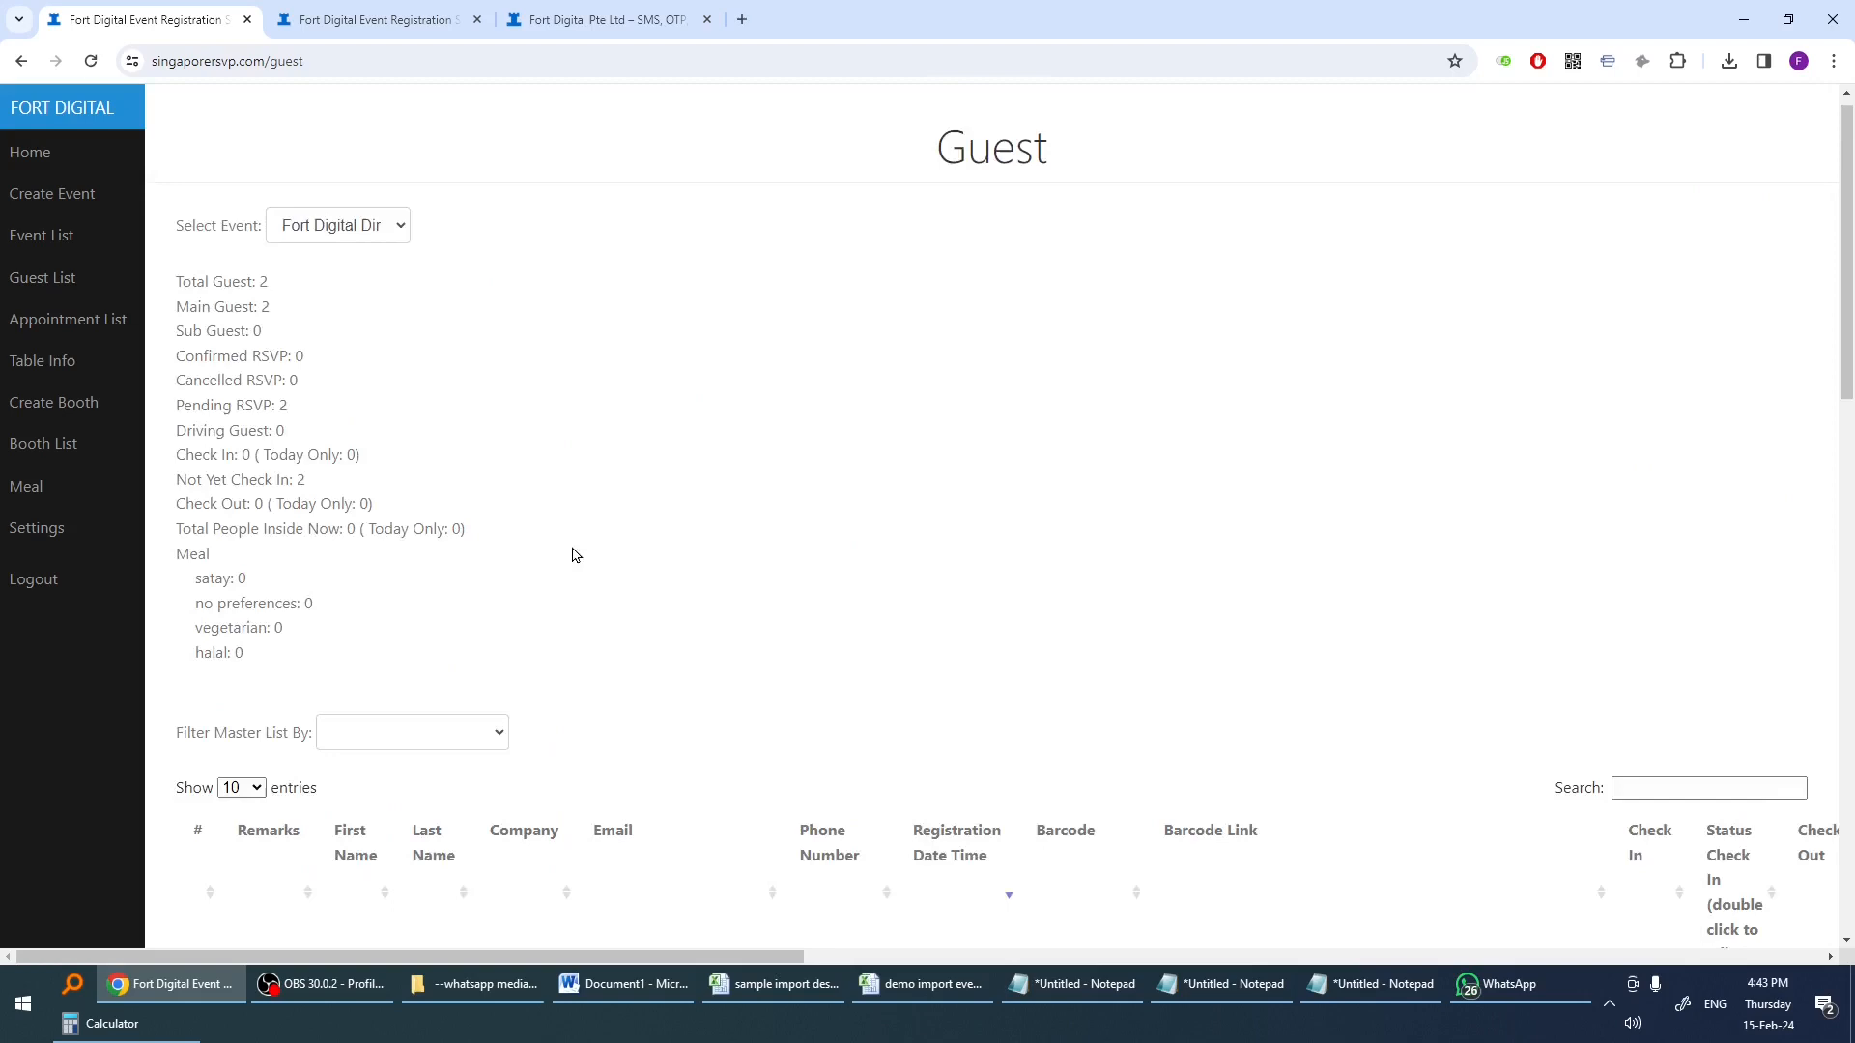
scroll(570, 549, "down", 3)
scroll(674, 485, "up", 3)
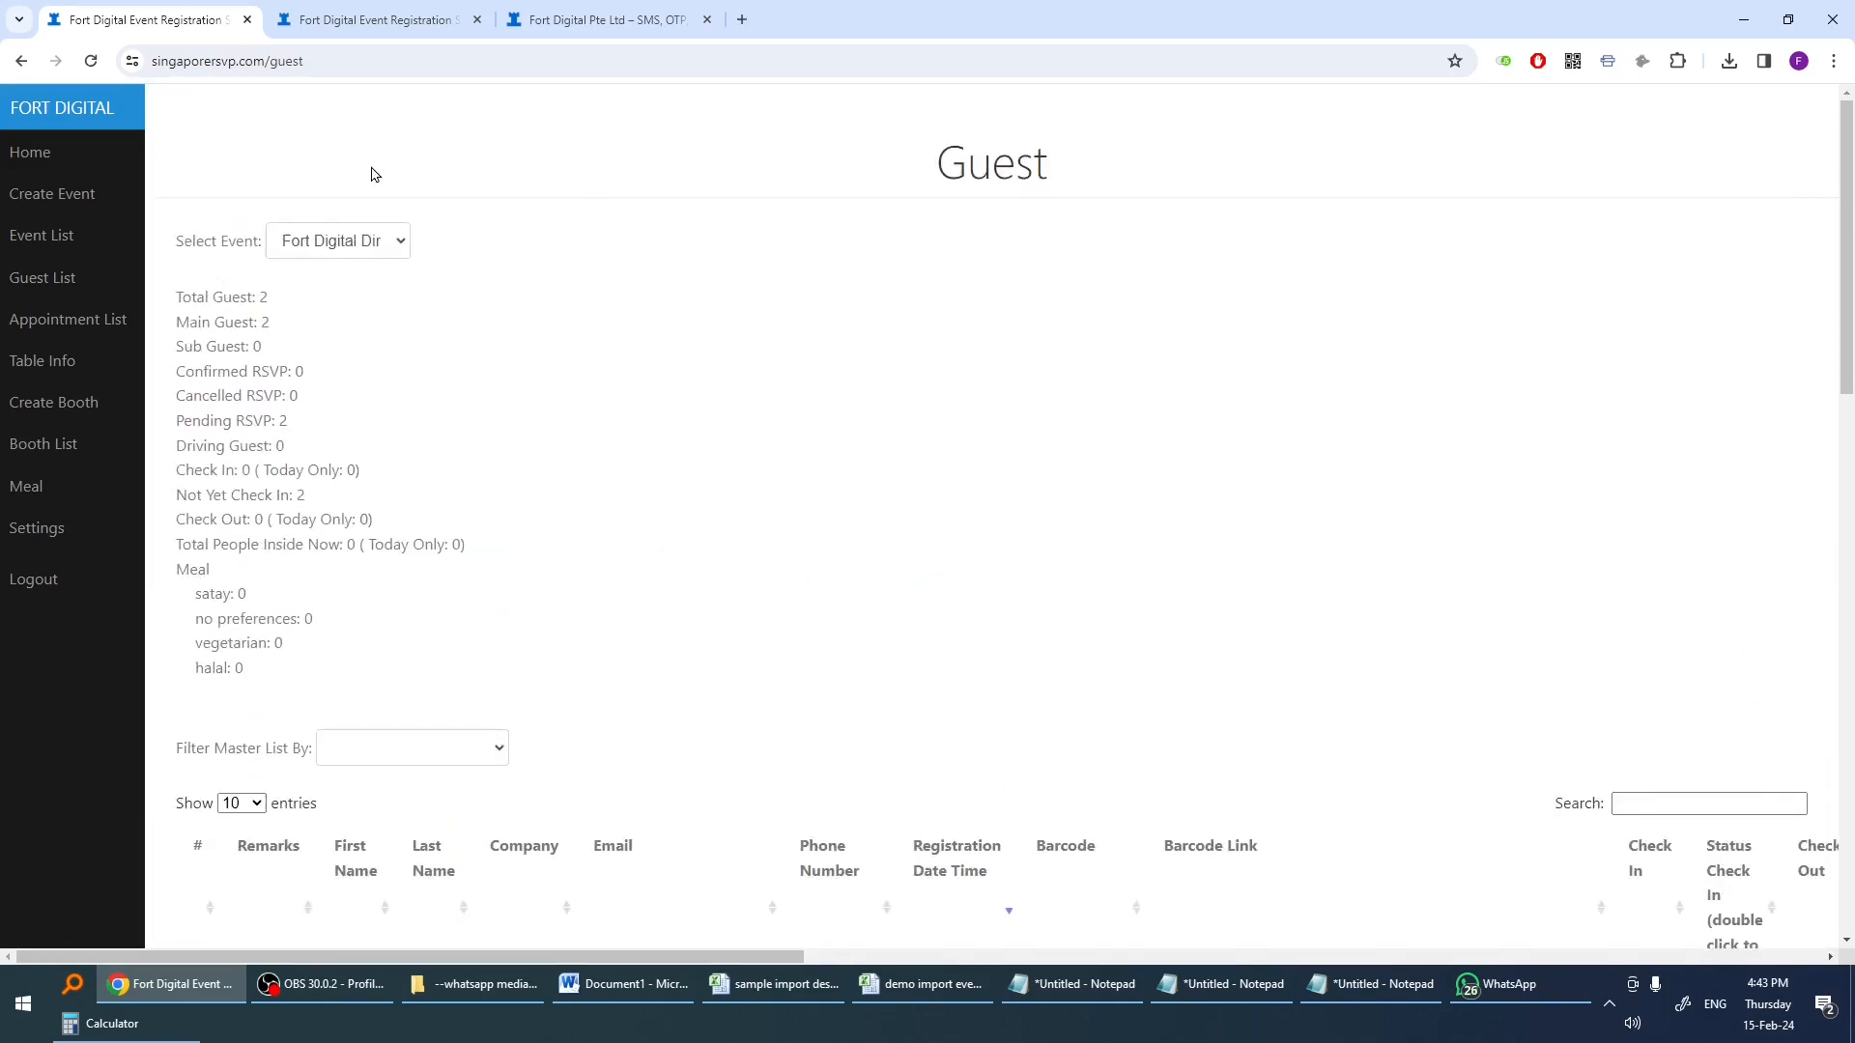
scroll(725, 441, "down", 4)
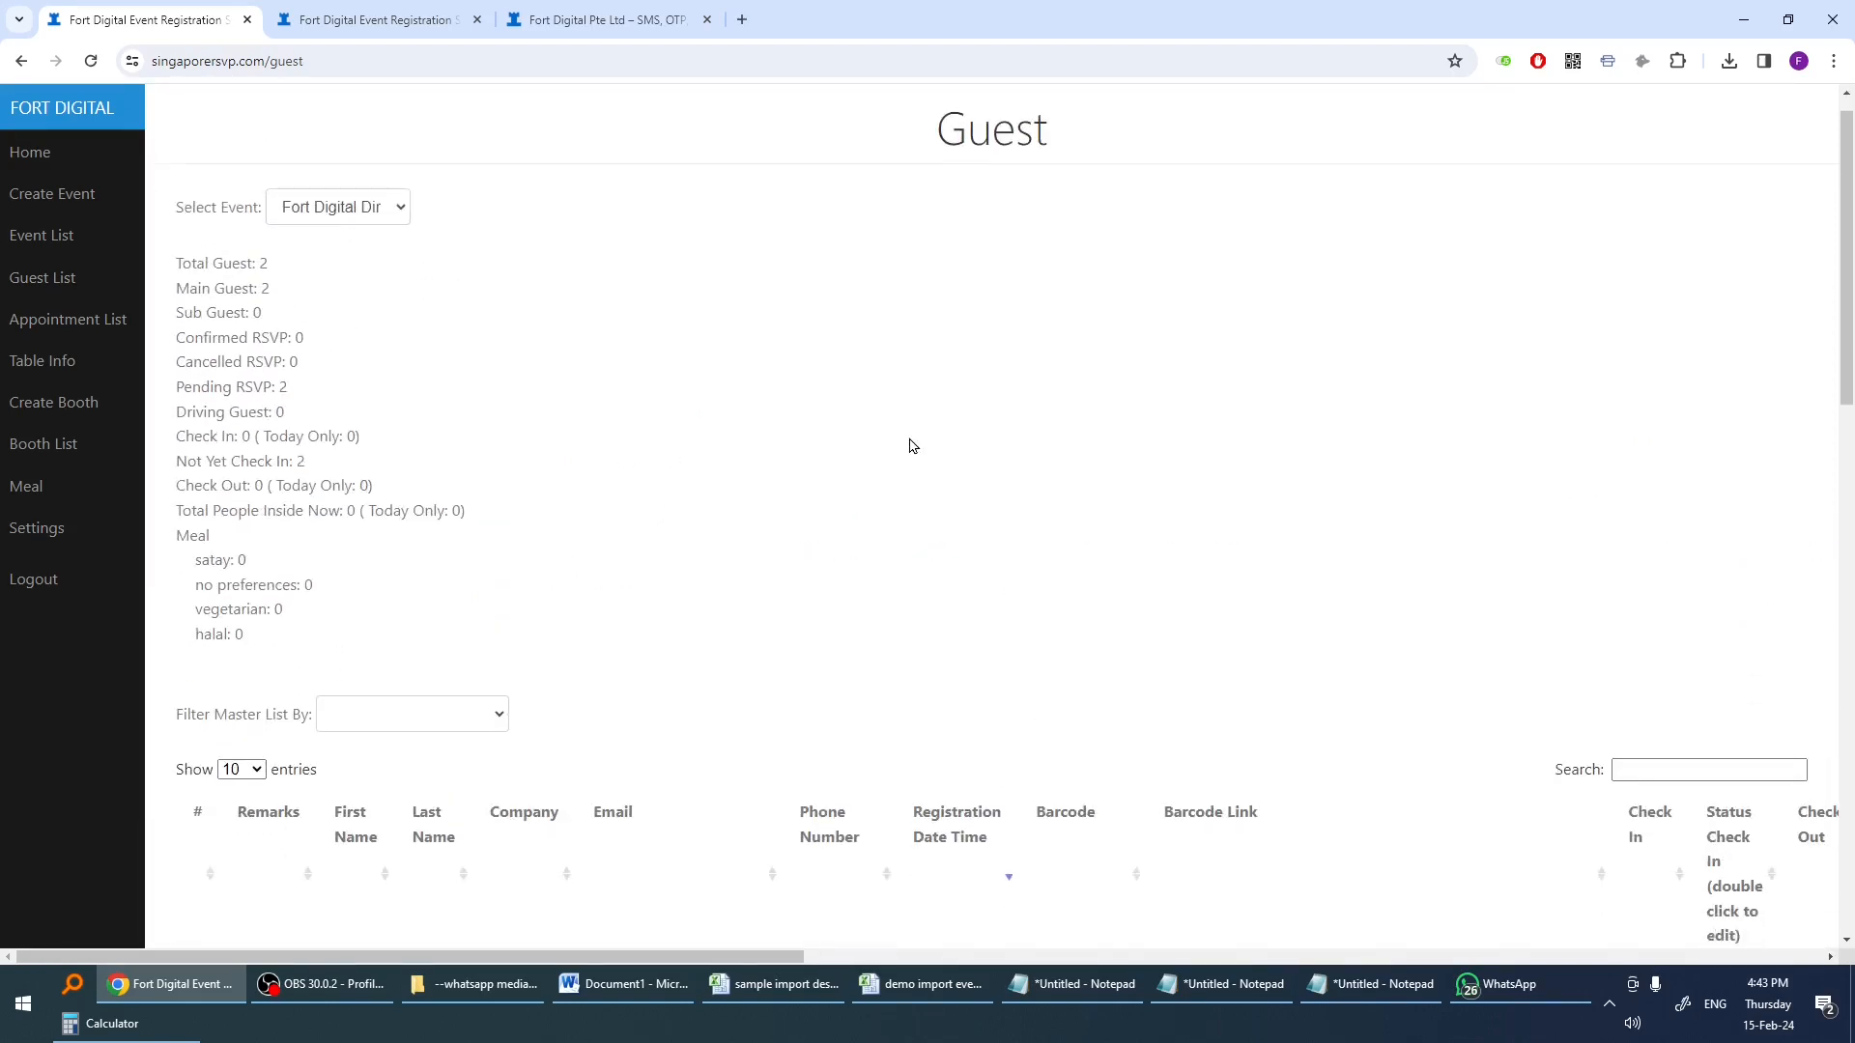
scroll(521, 519, "down", 5)
scroll(650, 411, "down", 2)
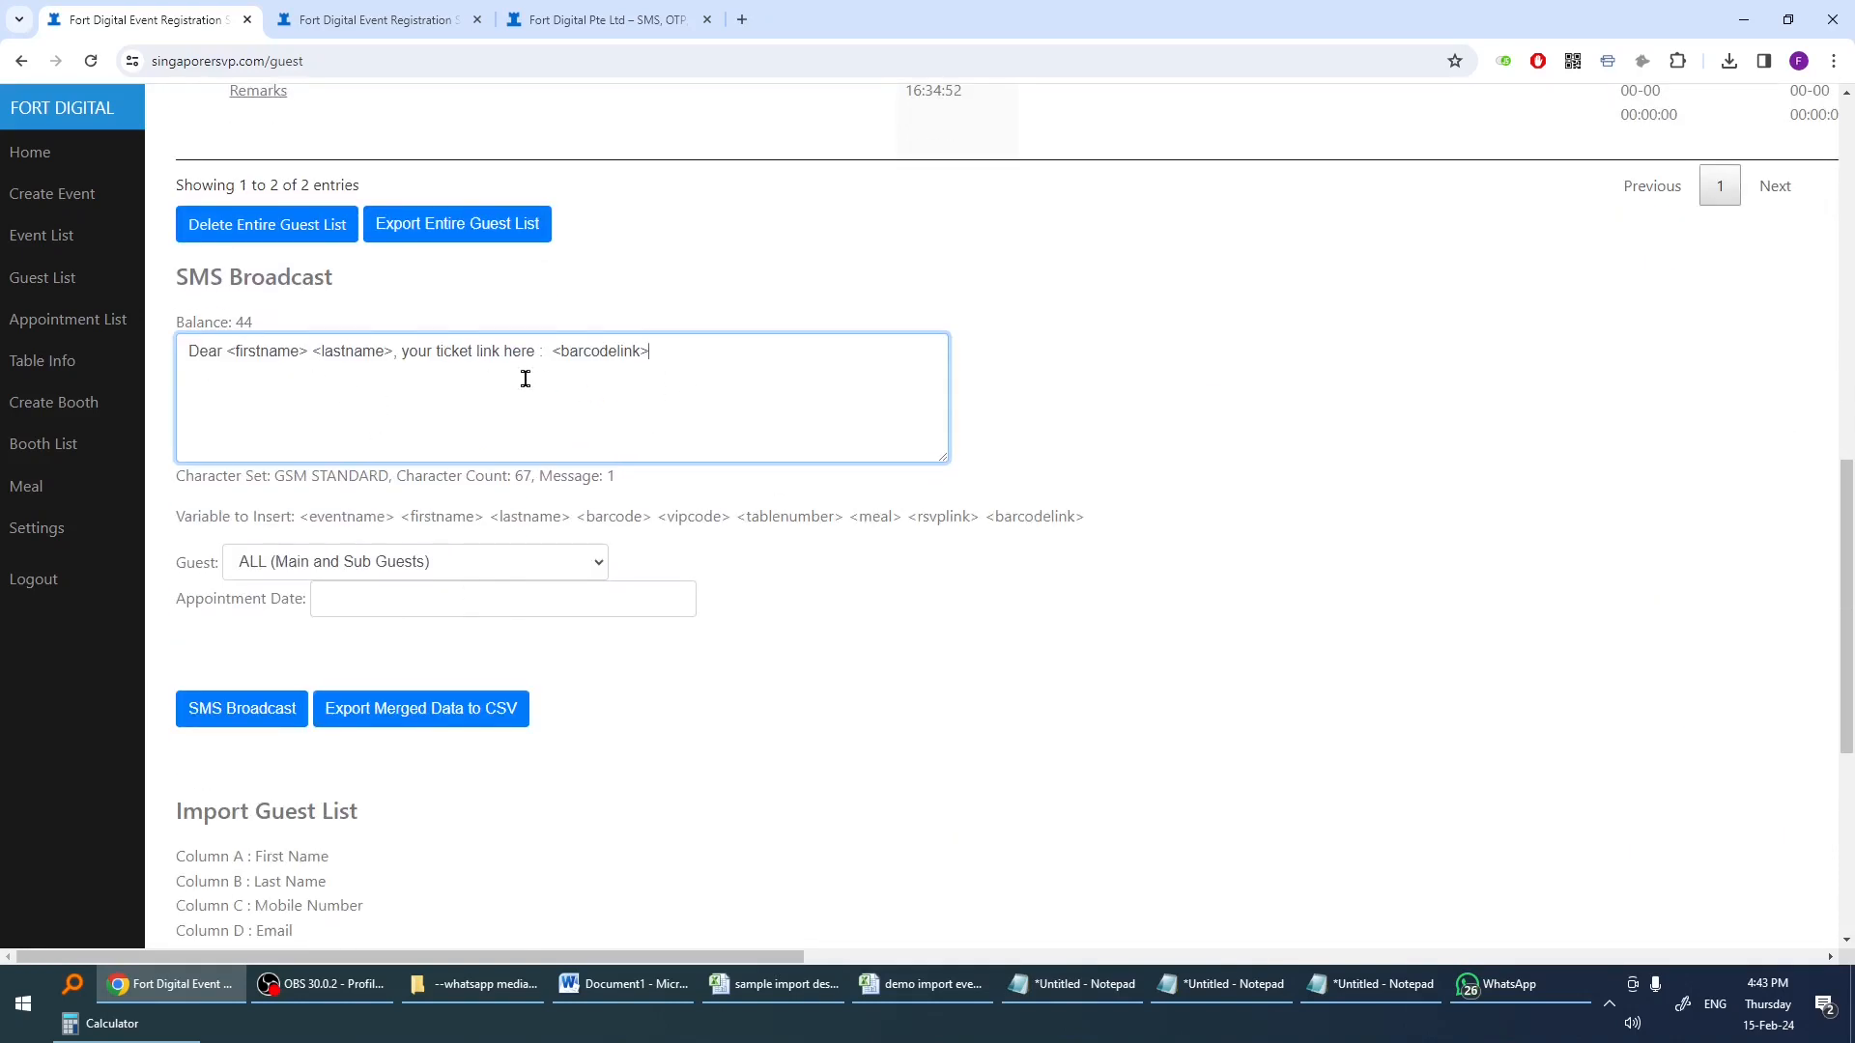
scroll(716, 419, "up", 10)
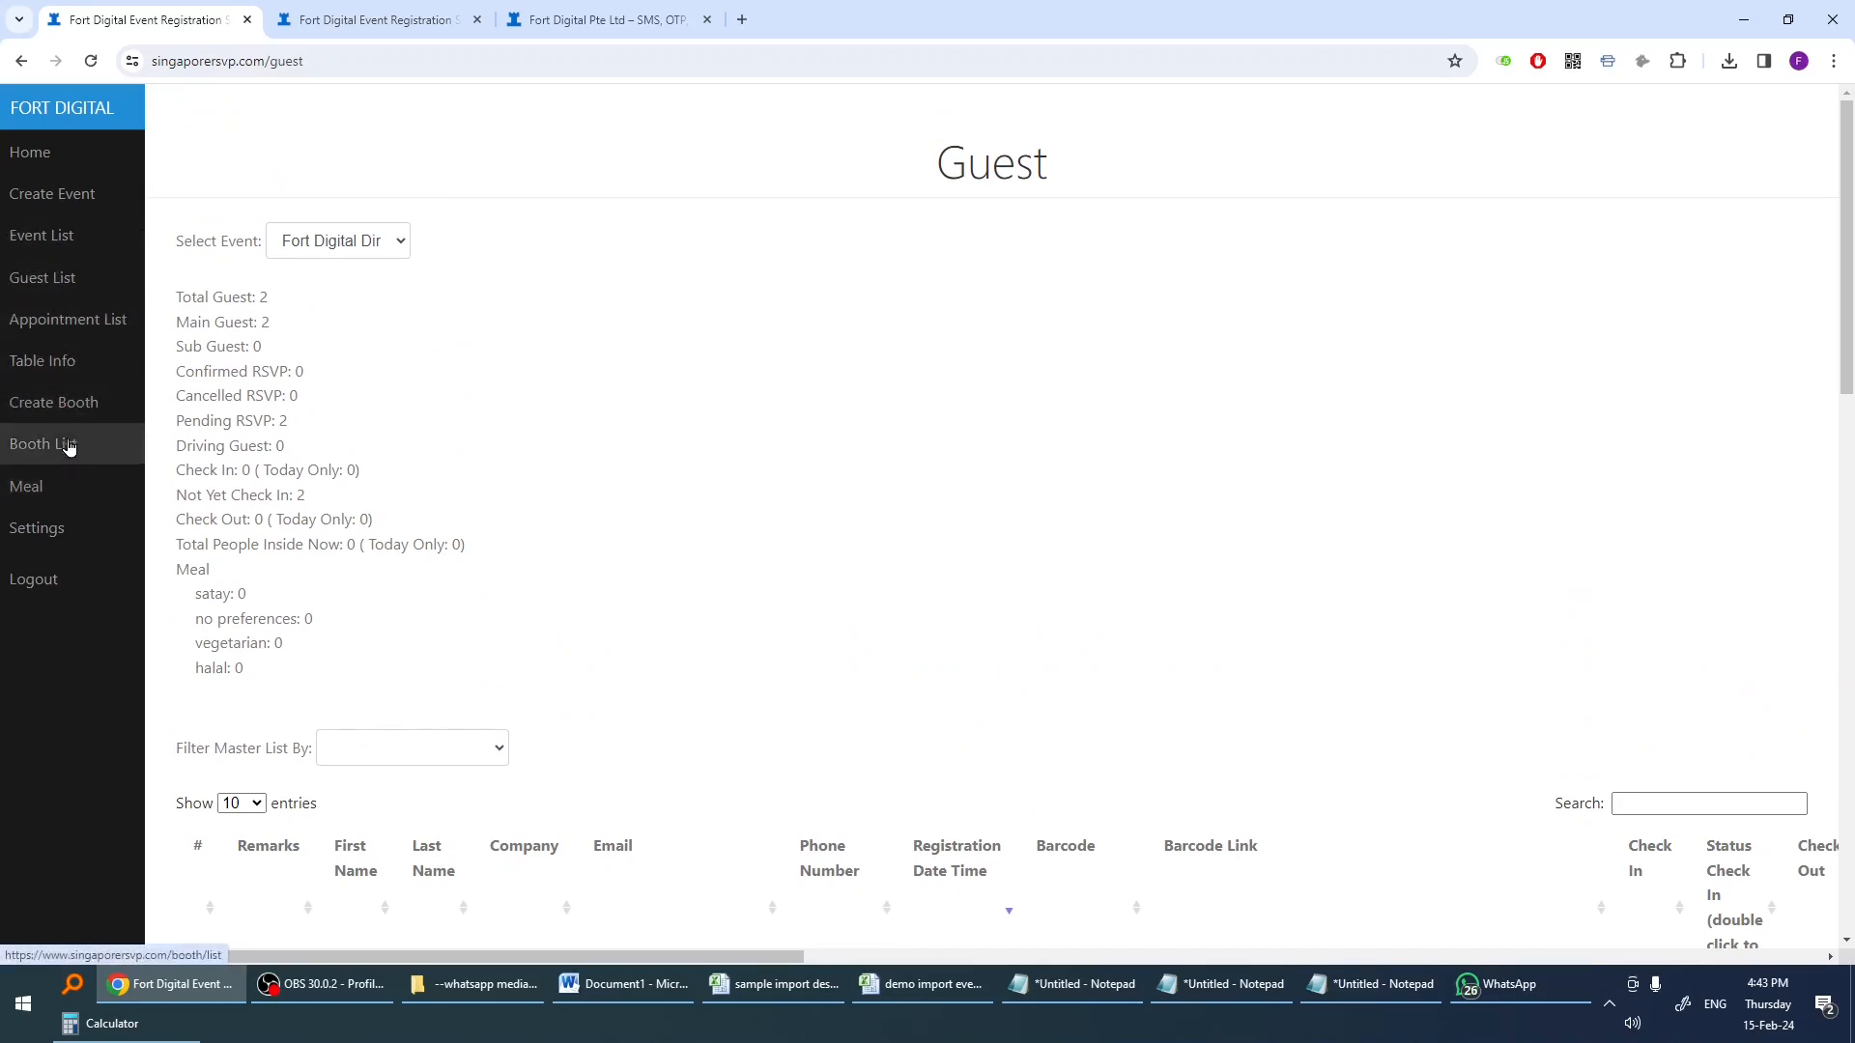
On Table Info, seat the first guest at table 1 and the other guest at table 2.
left_click(72, 366)
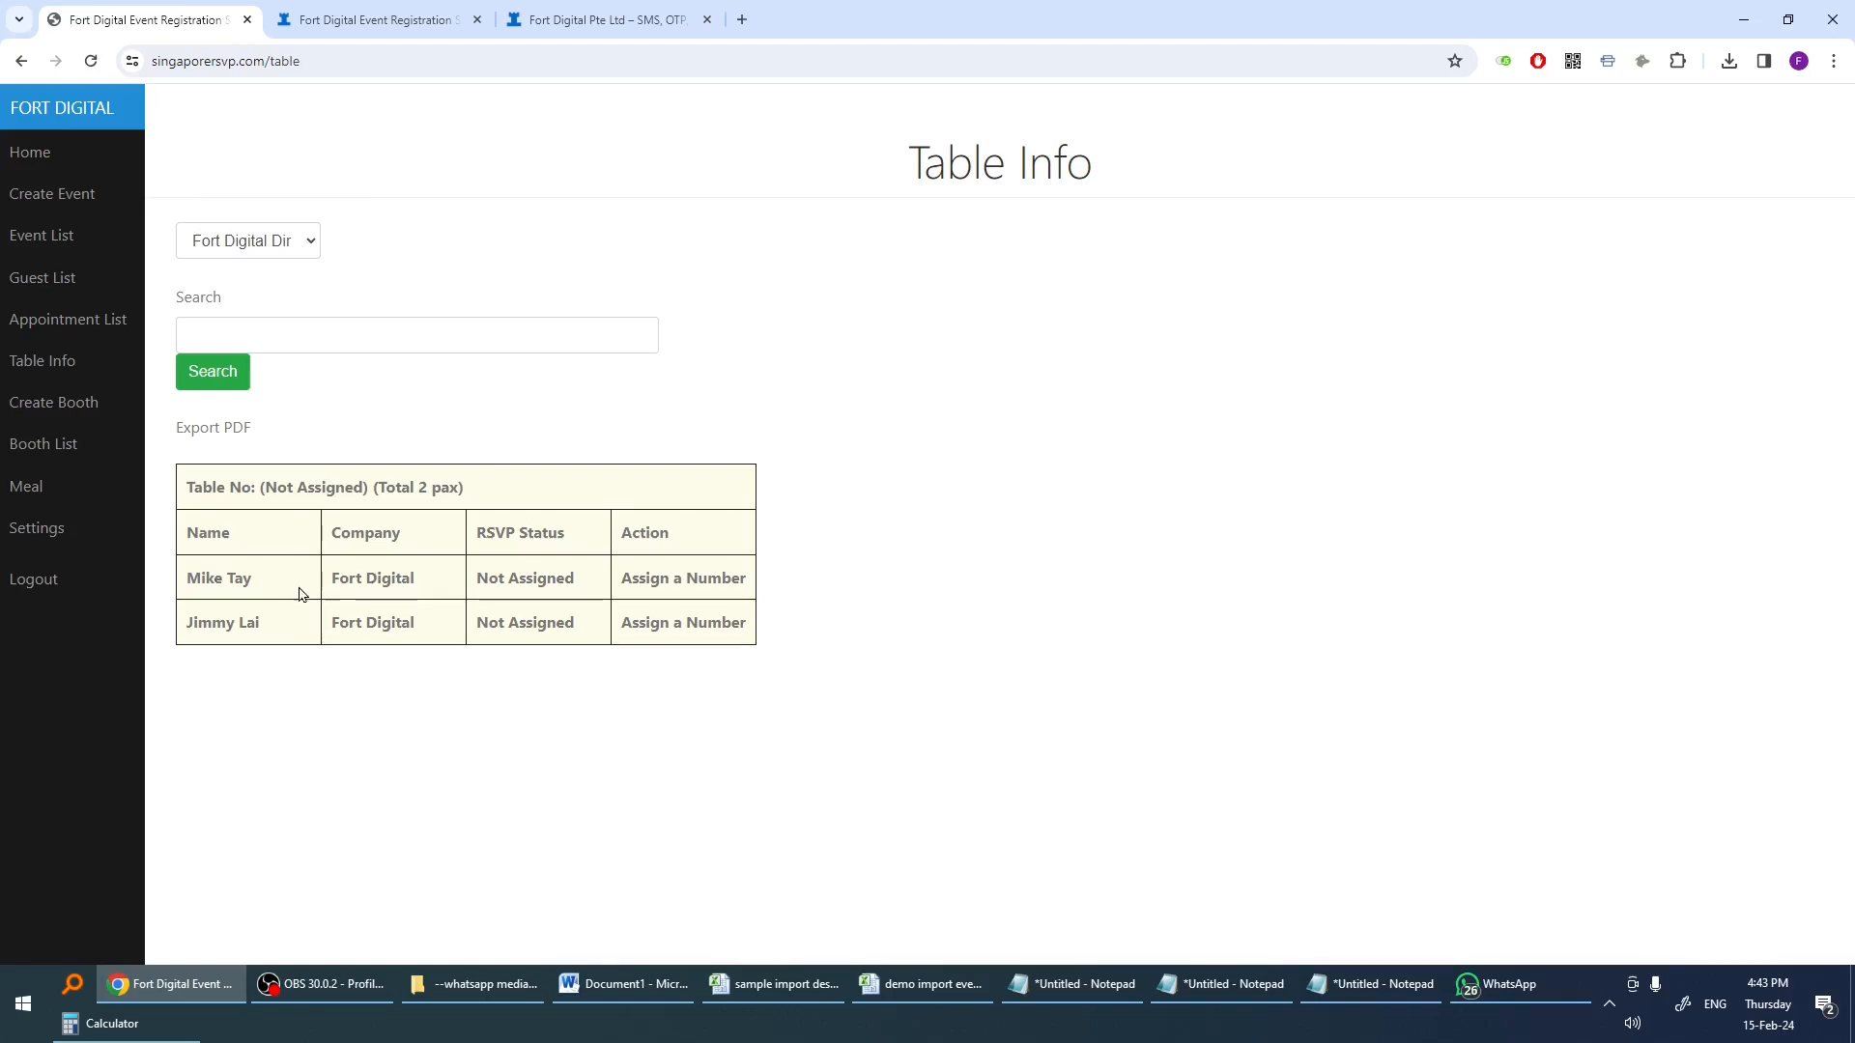
left_click(645, 580)
left_click(779, 254)
type("1")
left_click(1052, 344)
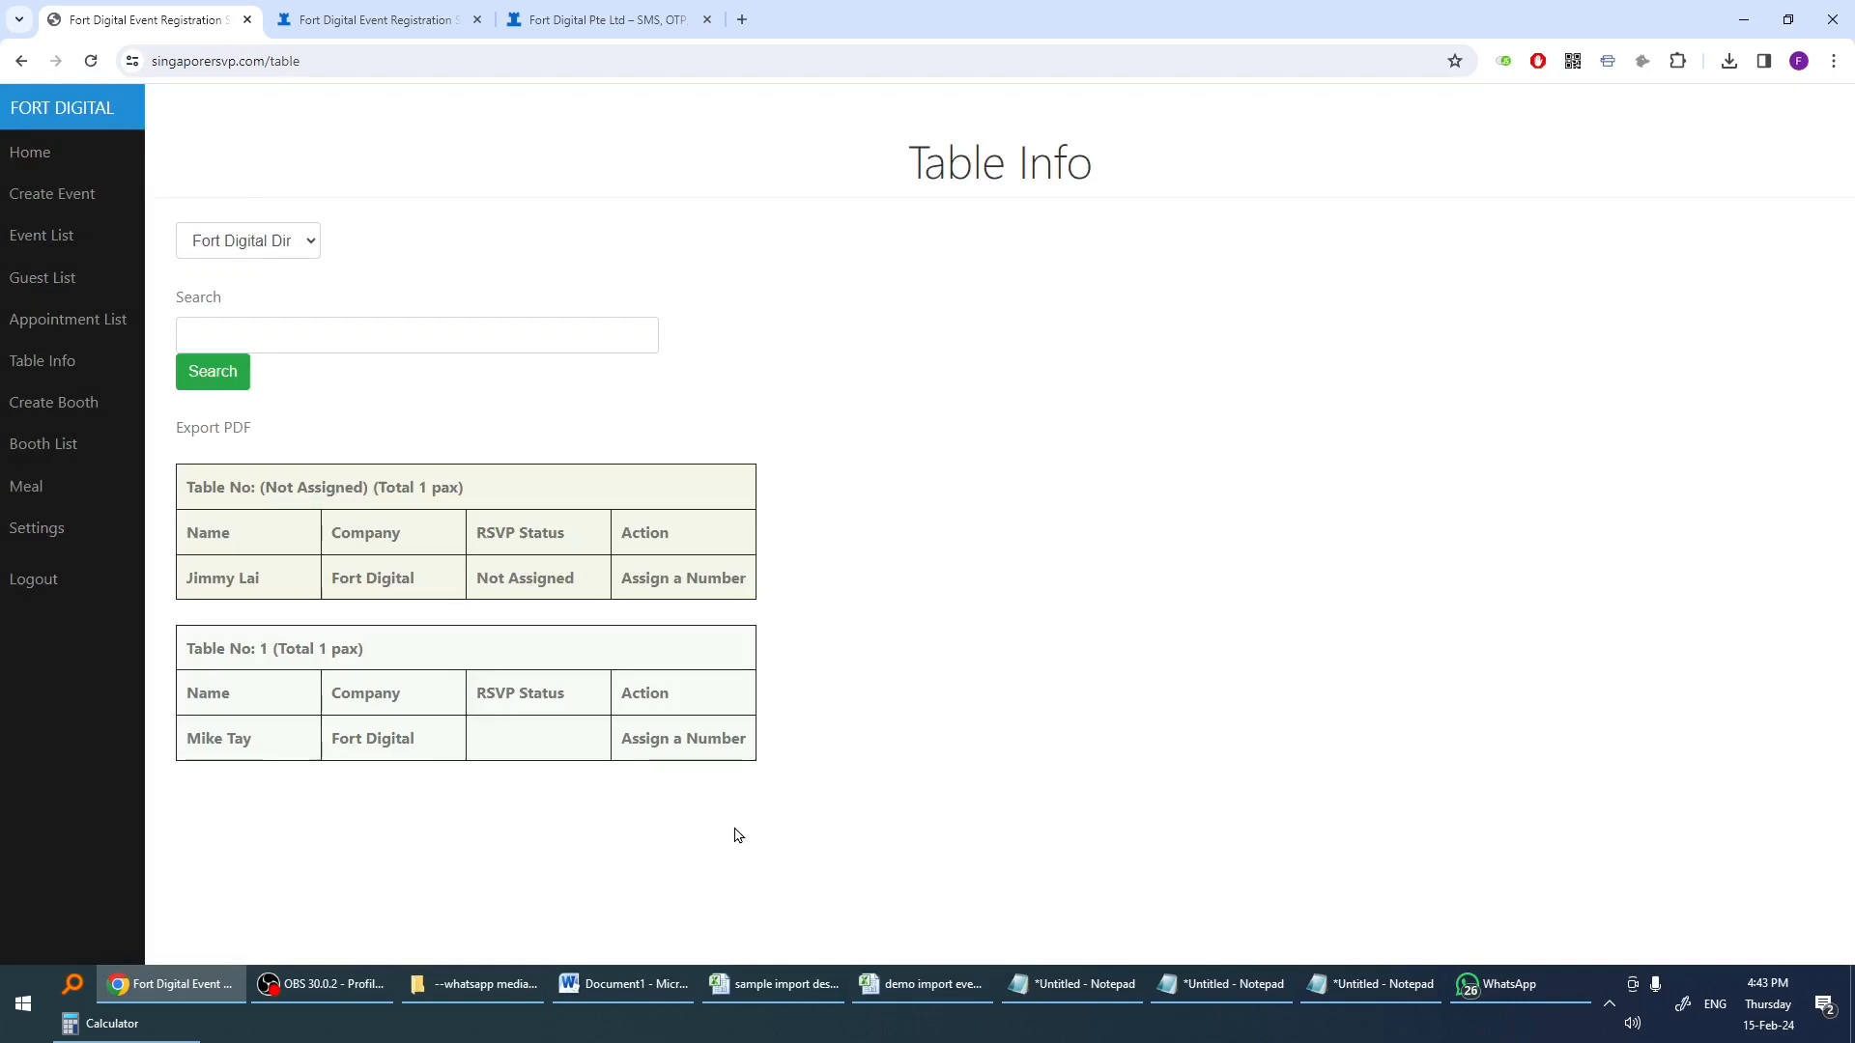
left_click(657, 580)
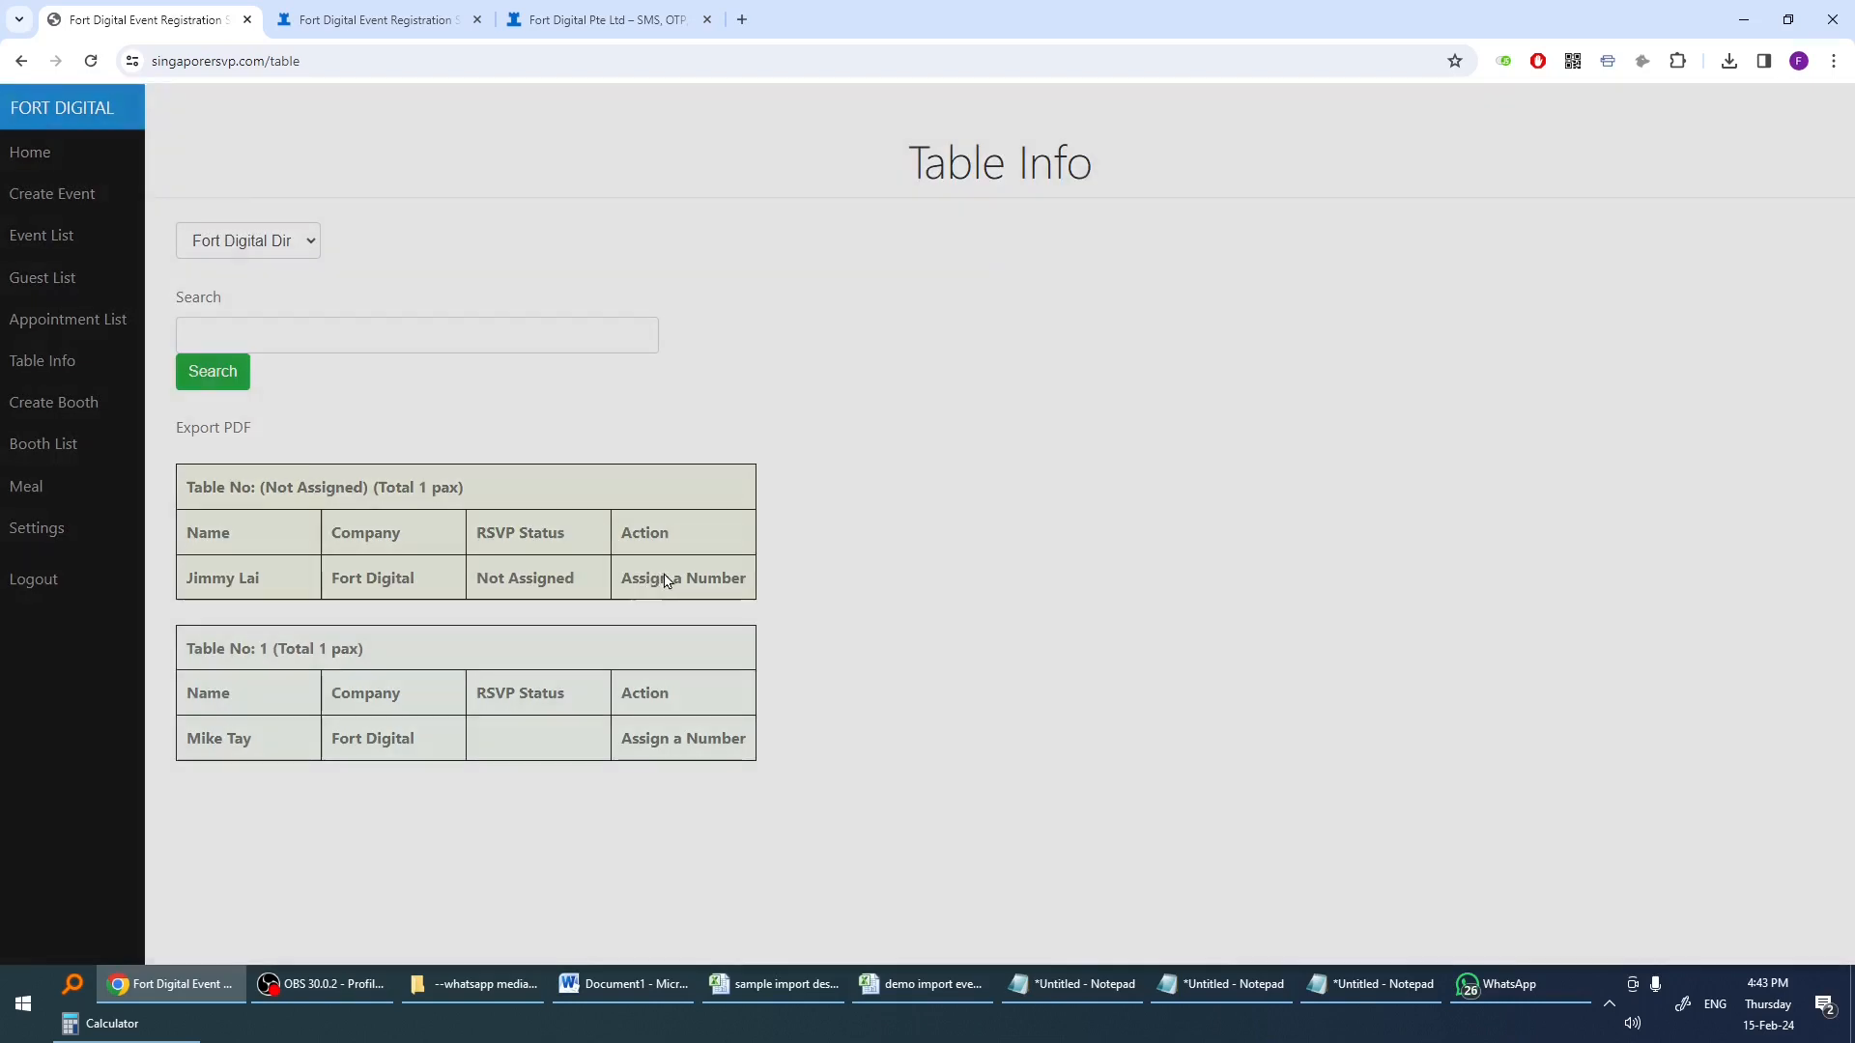
left_click(765, 243)
type("2")
left_click(1053, 345)
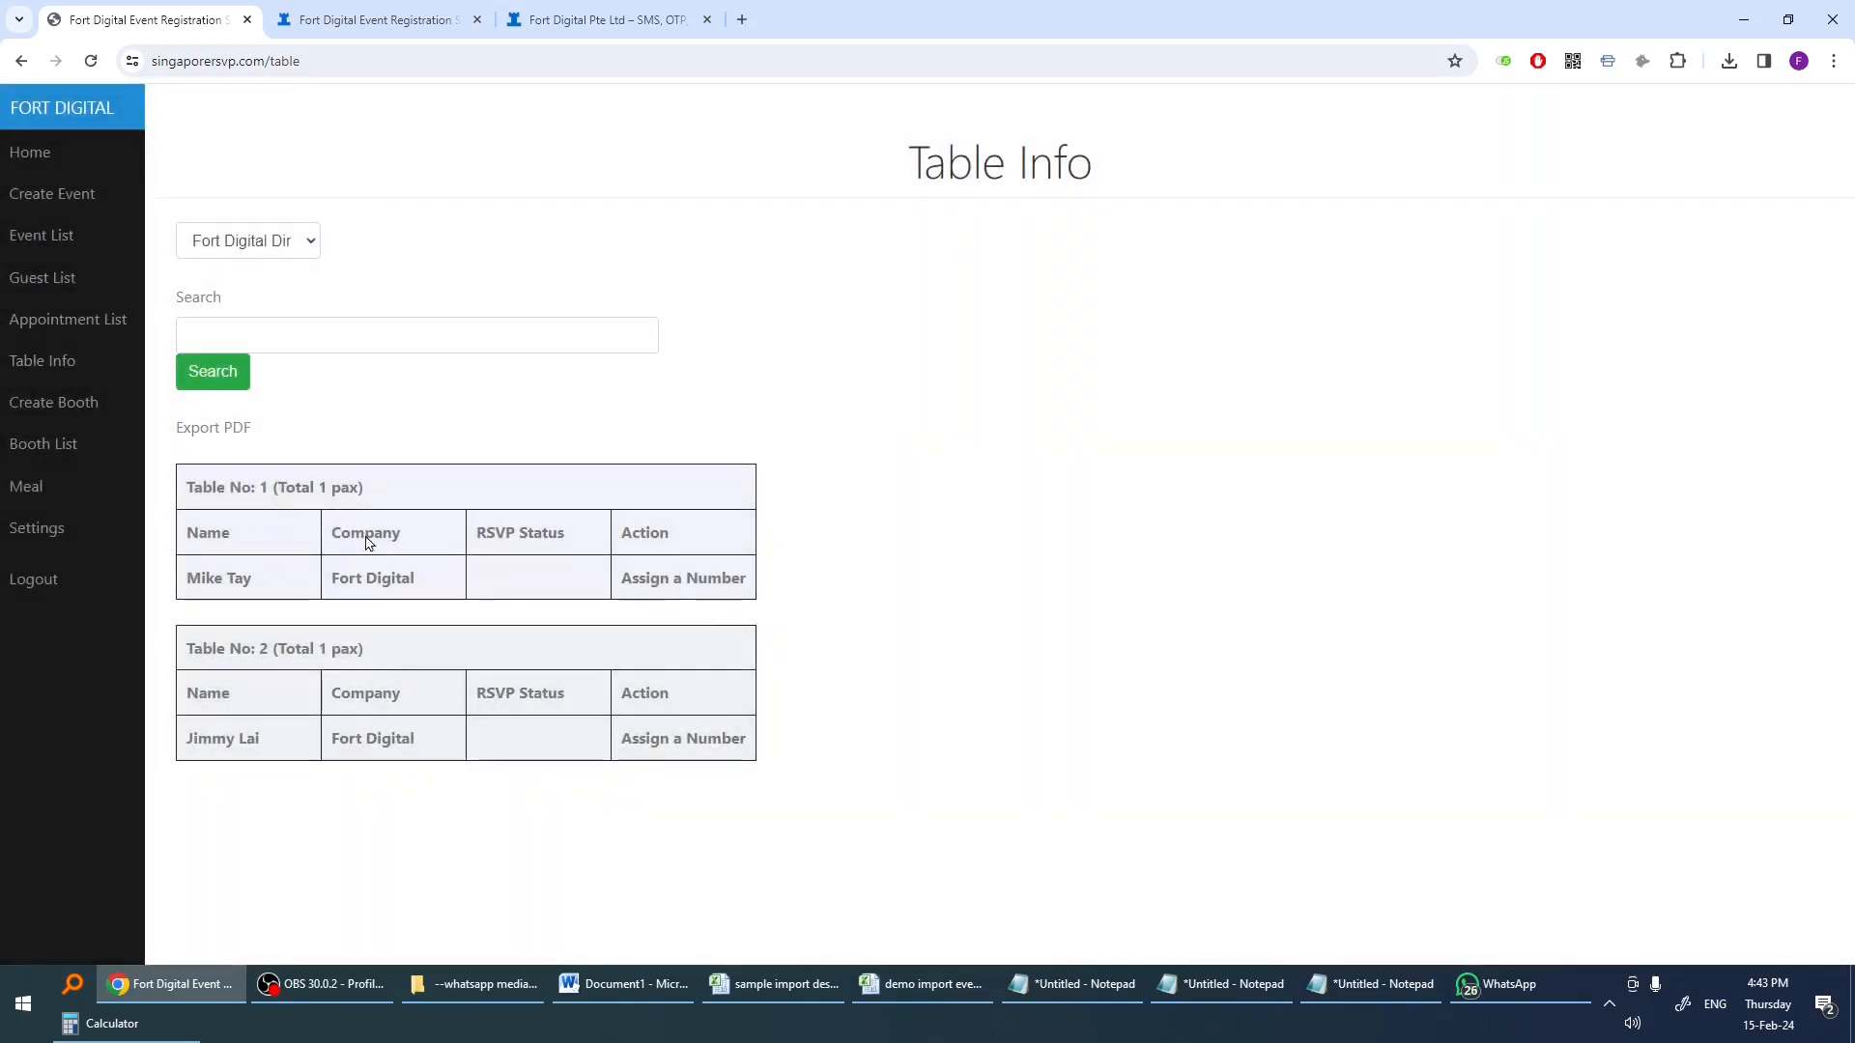
Select the Table No: 1 heading text.
left_click_drag(187, 488, 394, 496)
left_click(280, 488)
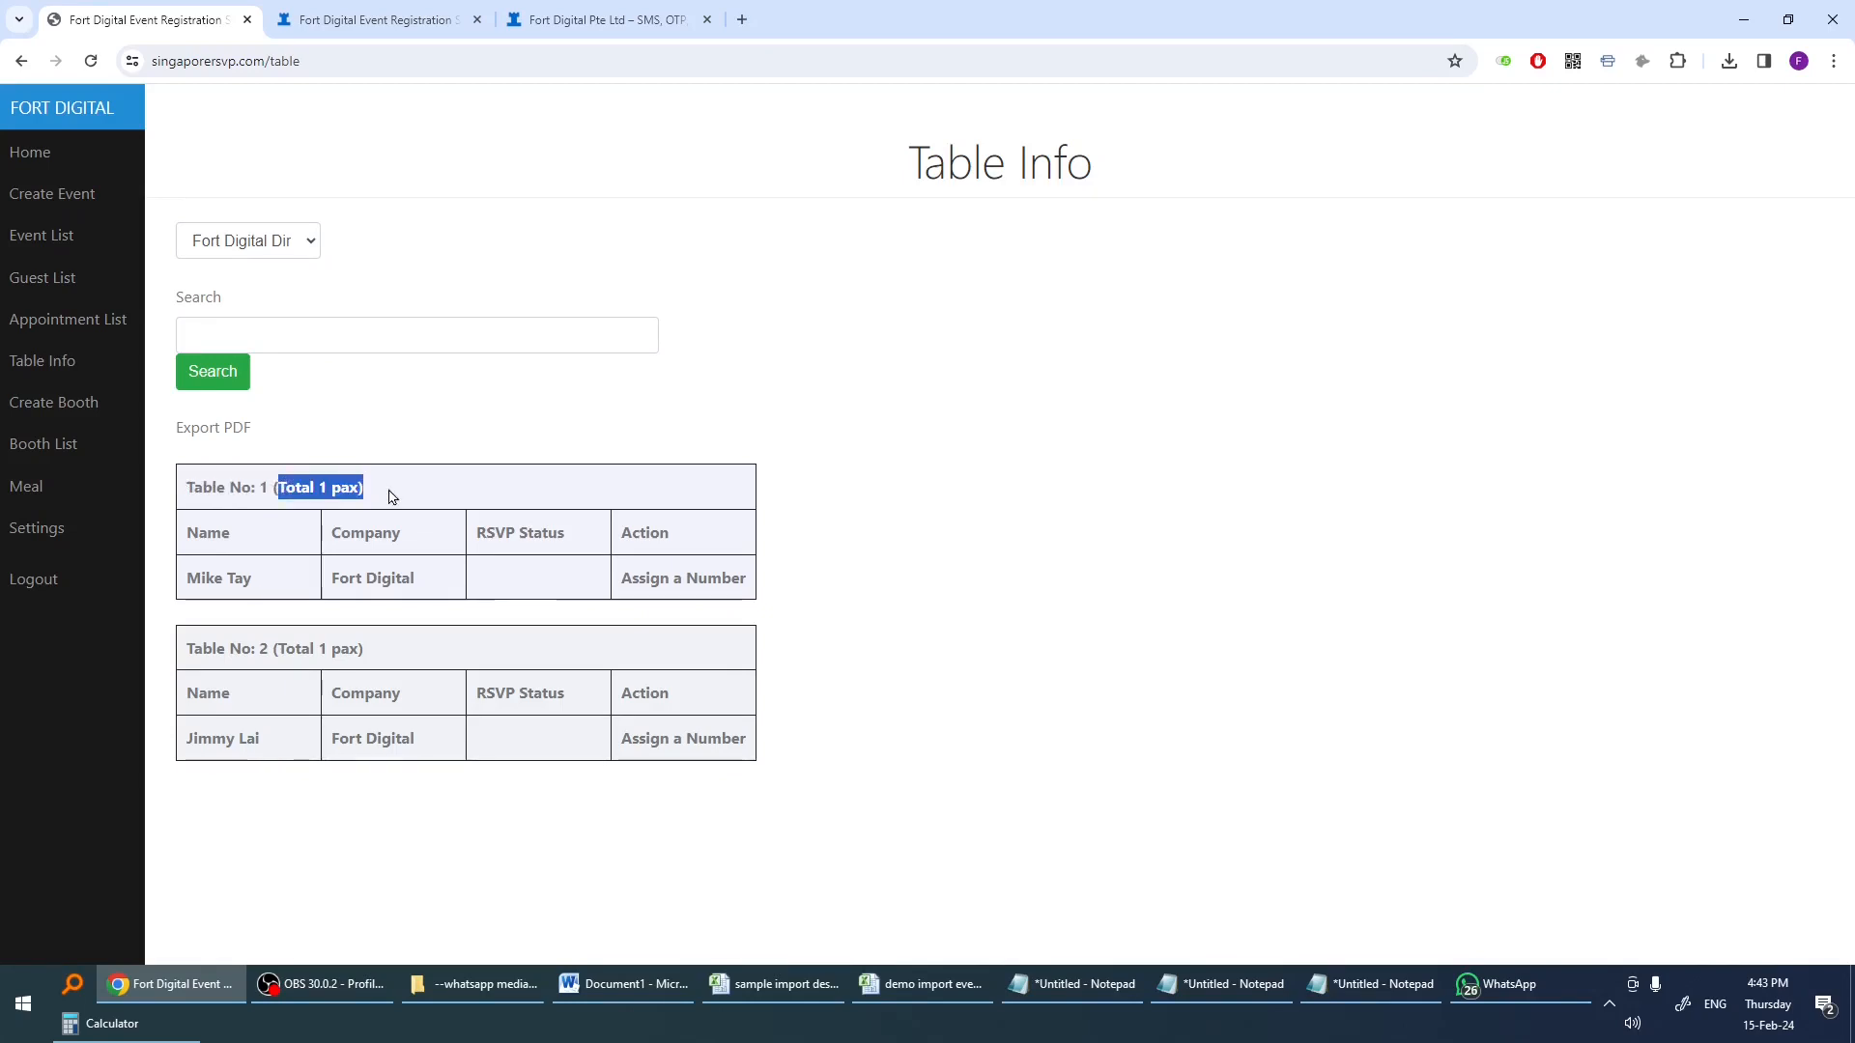
left_click(338, 488)
triple_click(341, 489)
triple_click(340, 489)
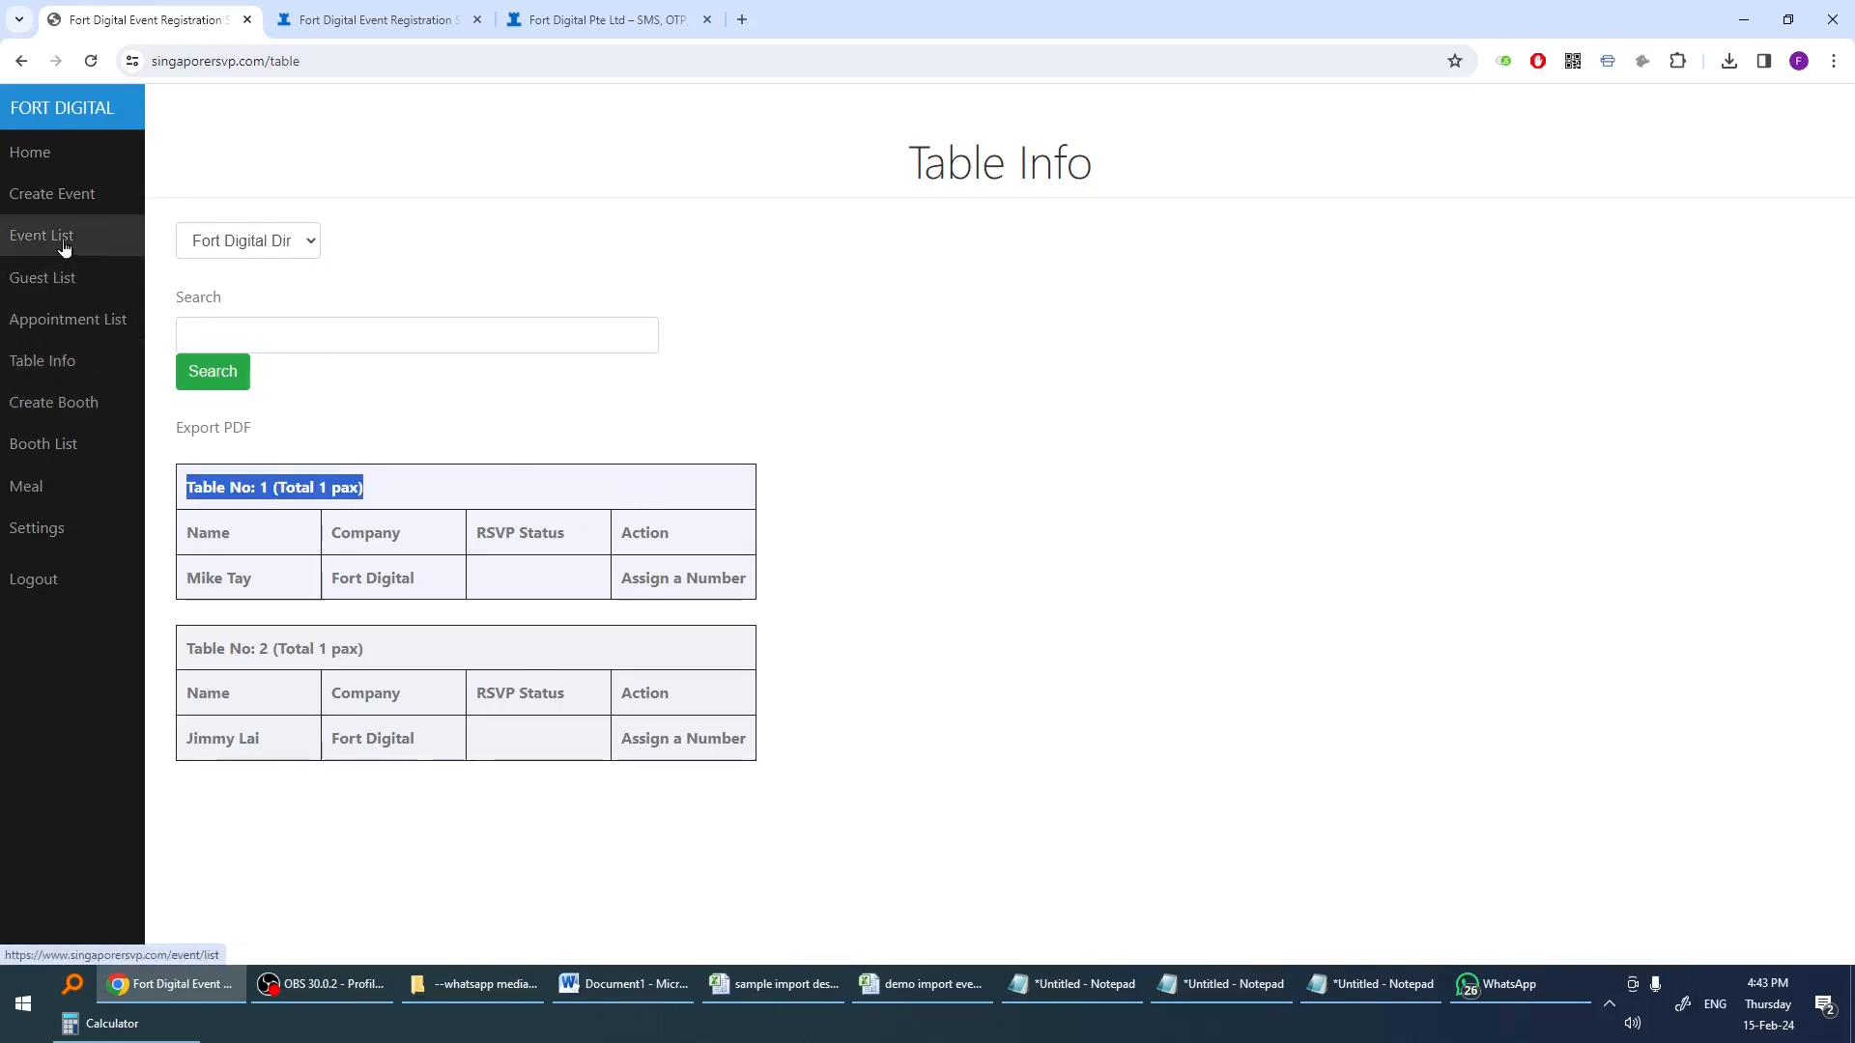
Open the Guest List and place the cursor in the SMS Broadcast message box.
left_click(48, 279)
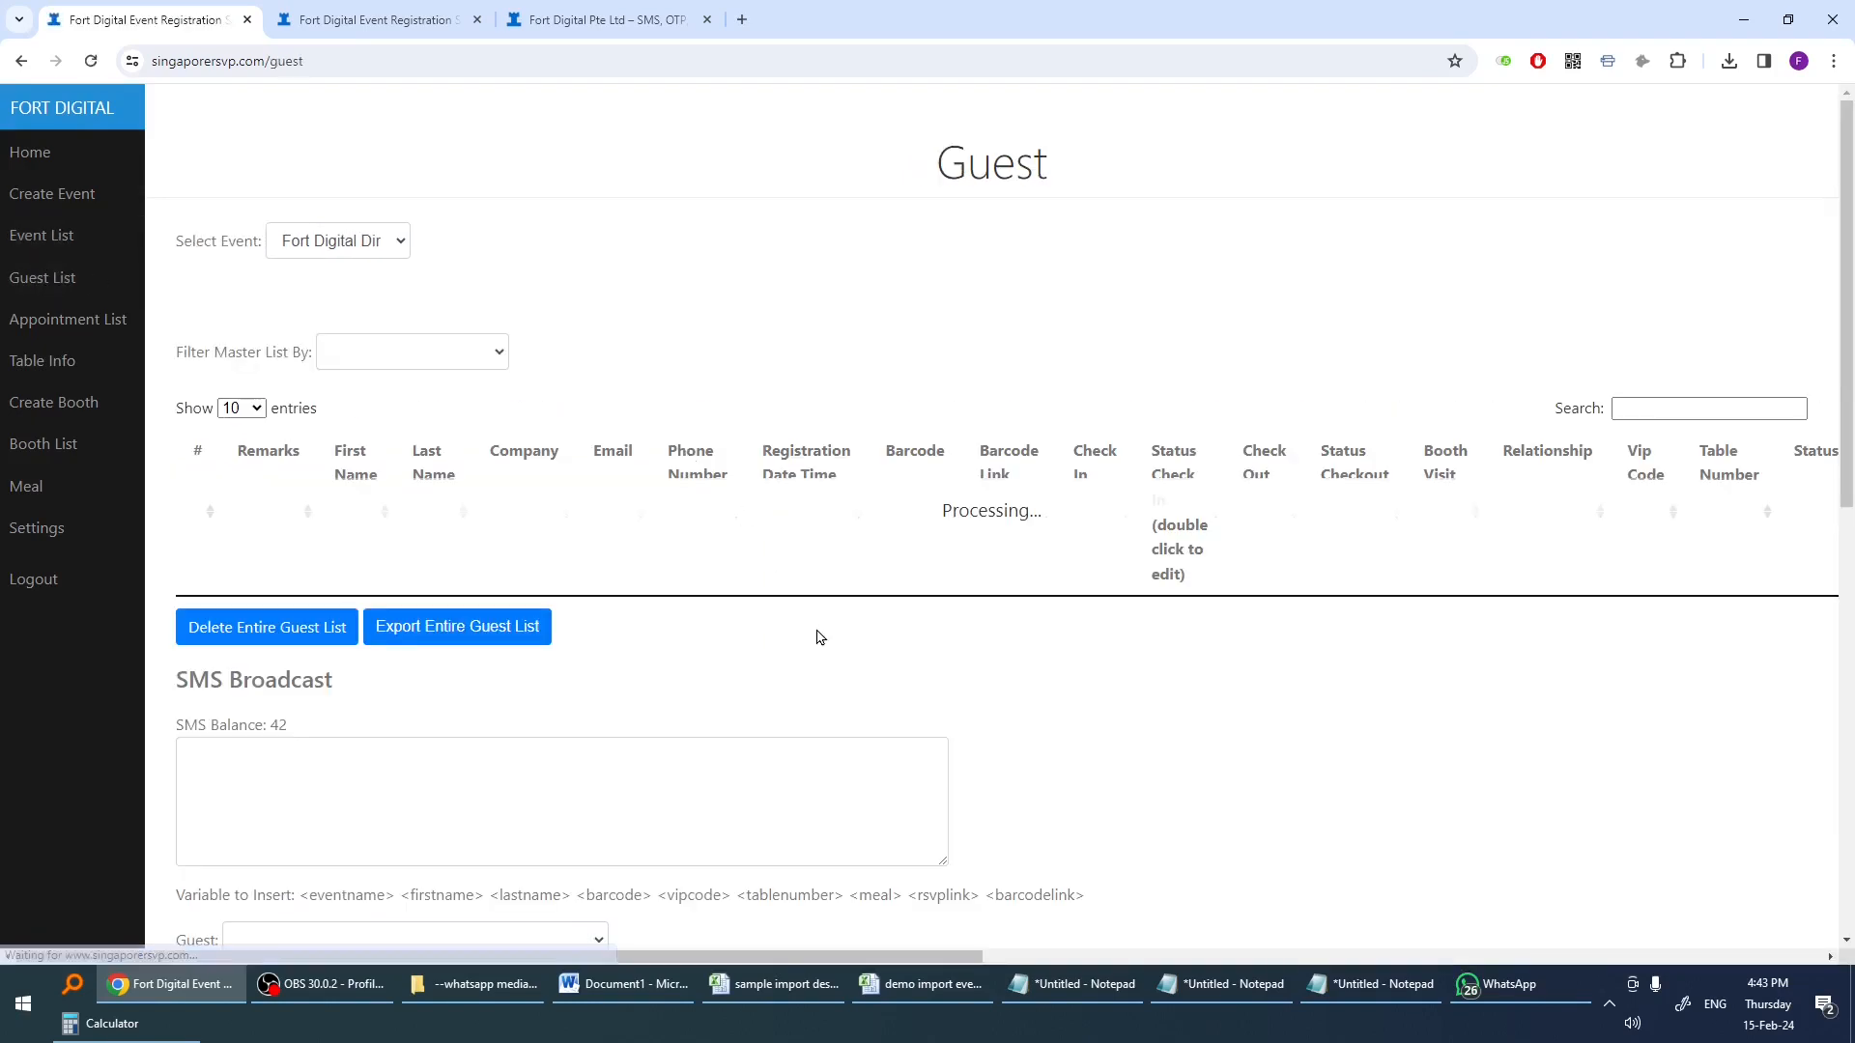
scroll(973, 600, "down", 3)
scroll(973, 600, "down", 2)
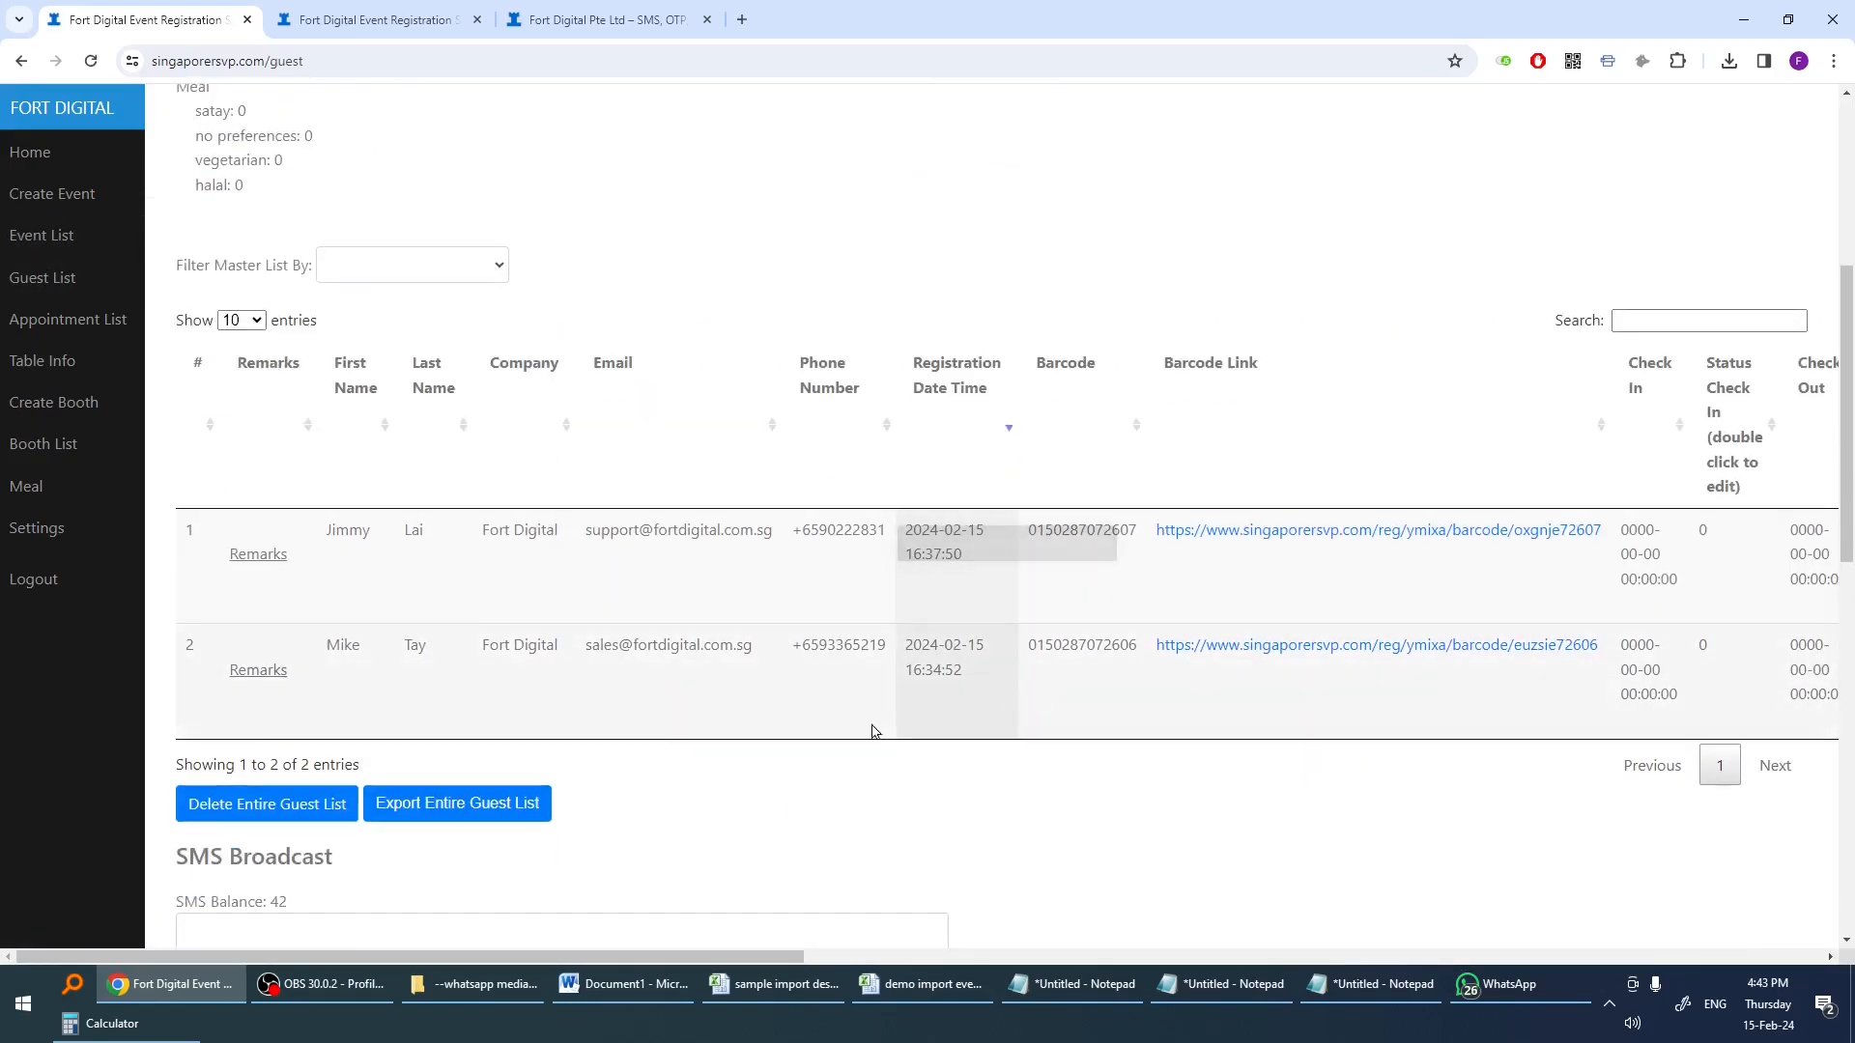
left_click_drag(531, 956, 1137, 955)
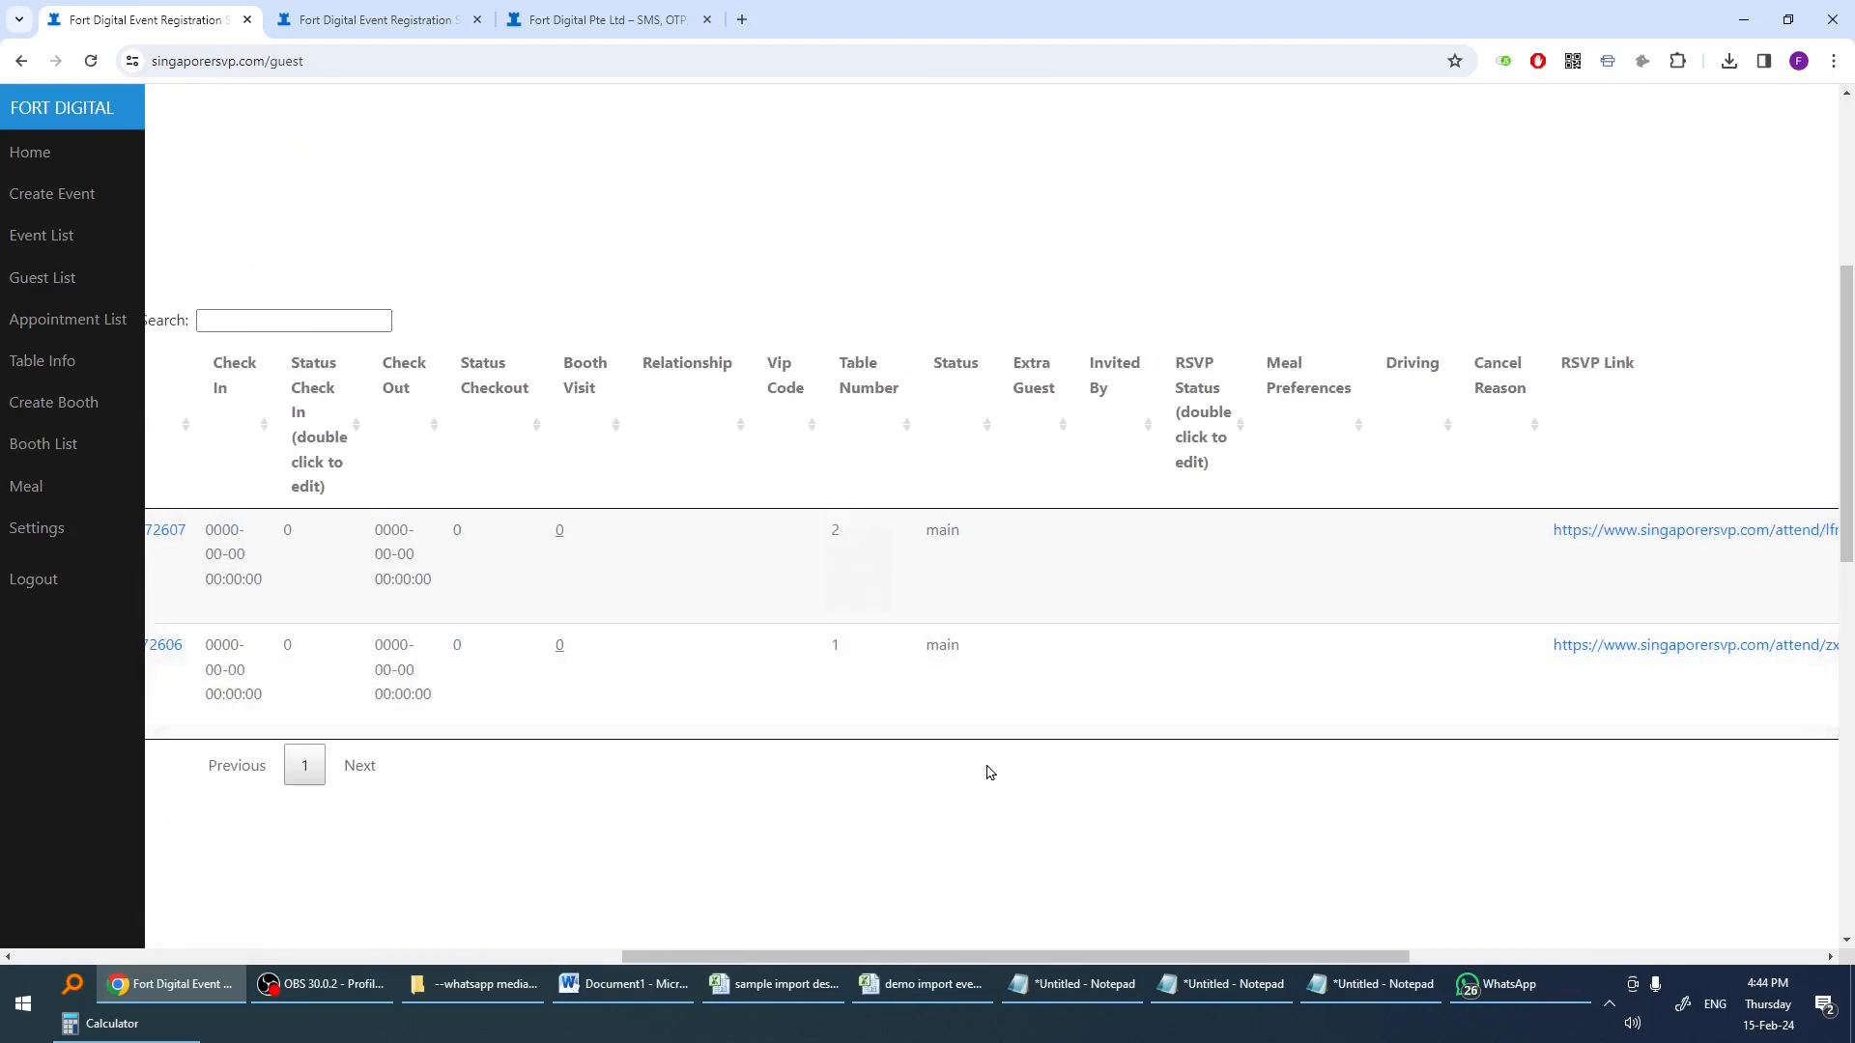
left_click_drag(949, 958, 384, 959)
scroll(580, 512, "down", 6)
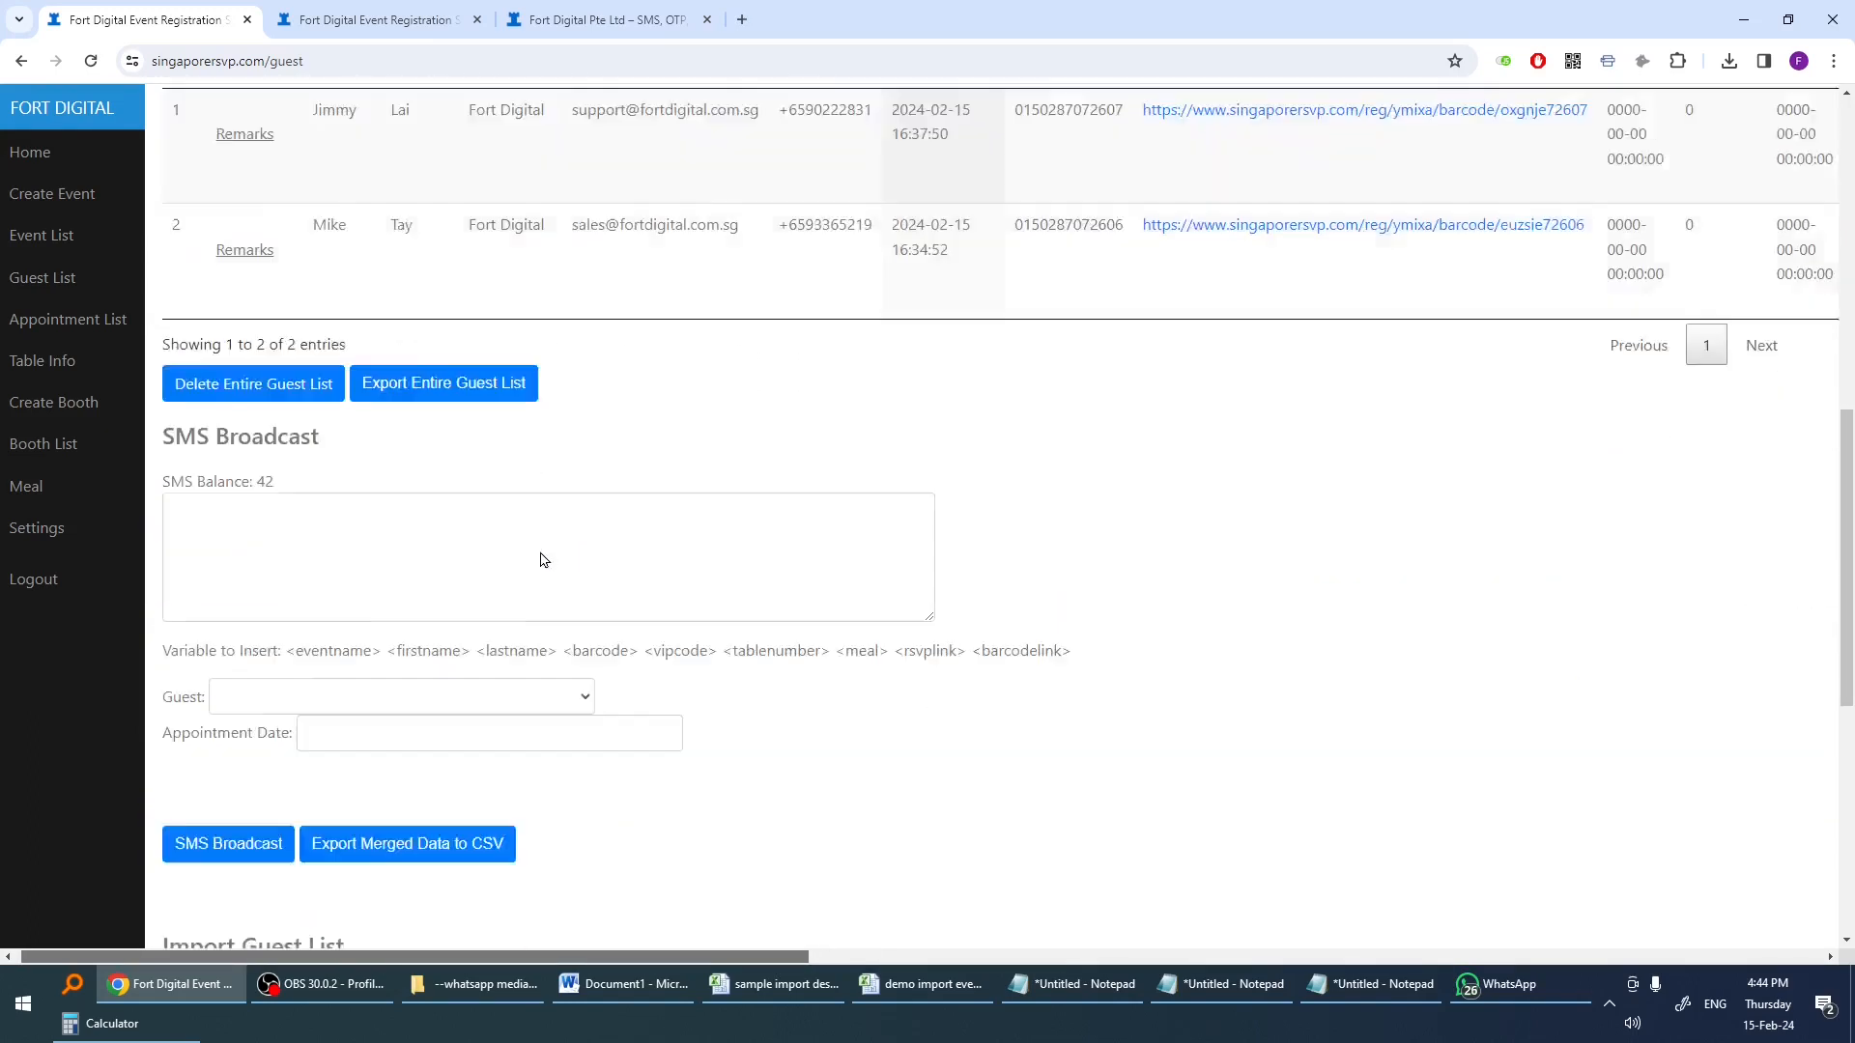
left_click(450, 330)
scroll(451, 510, "up", 2)
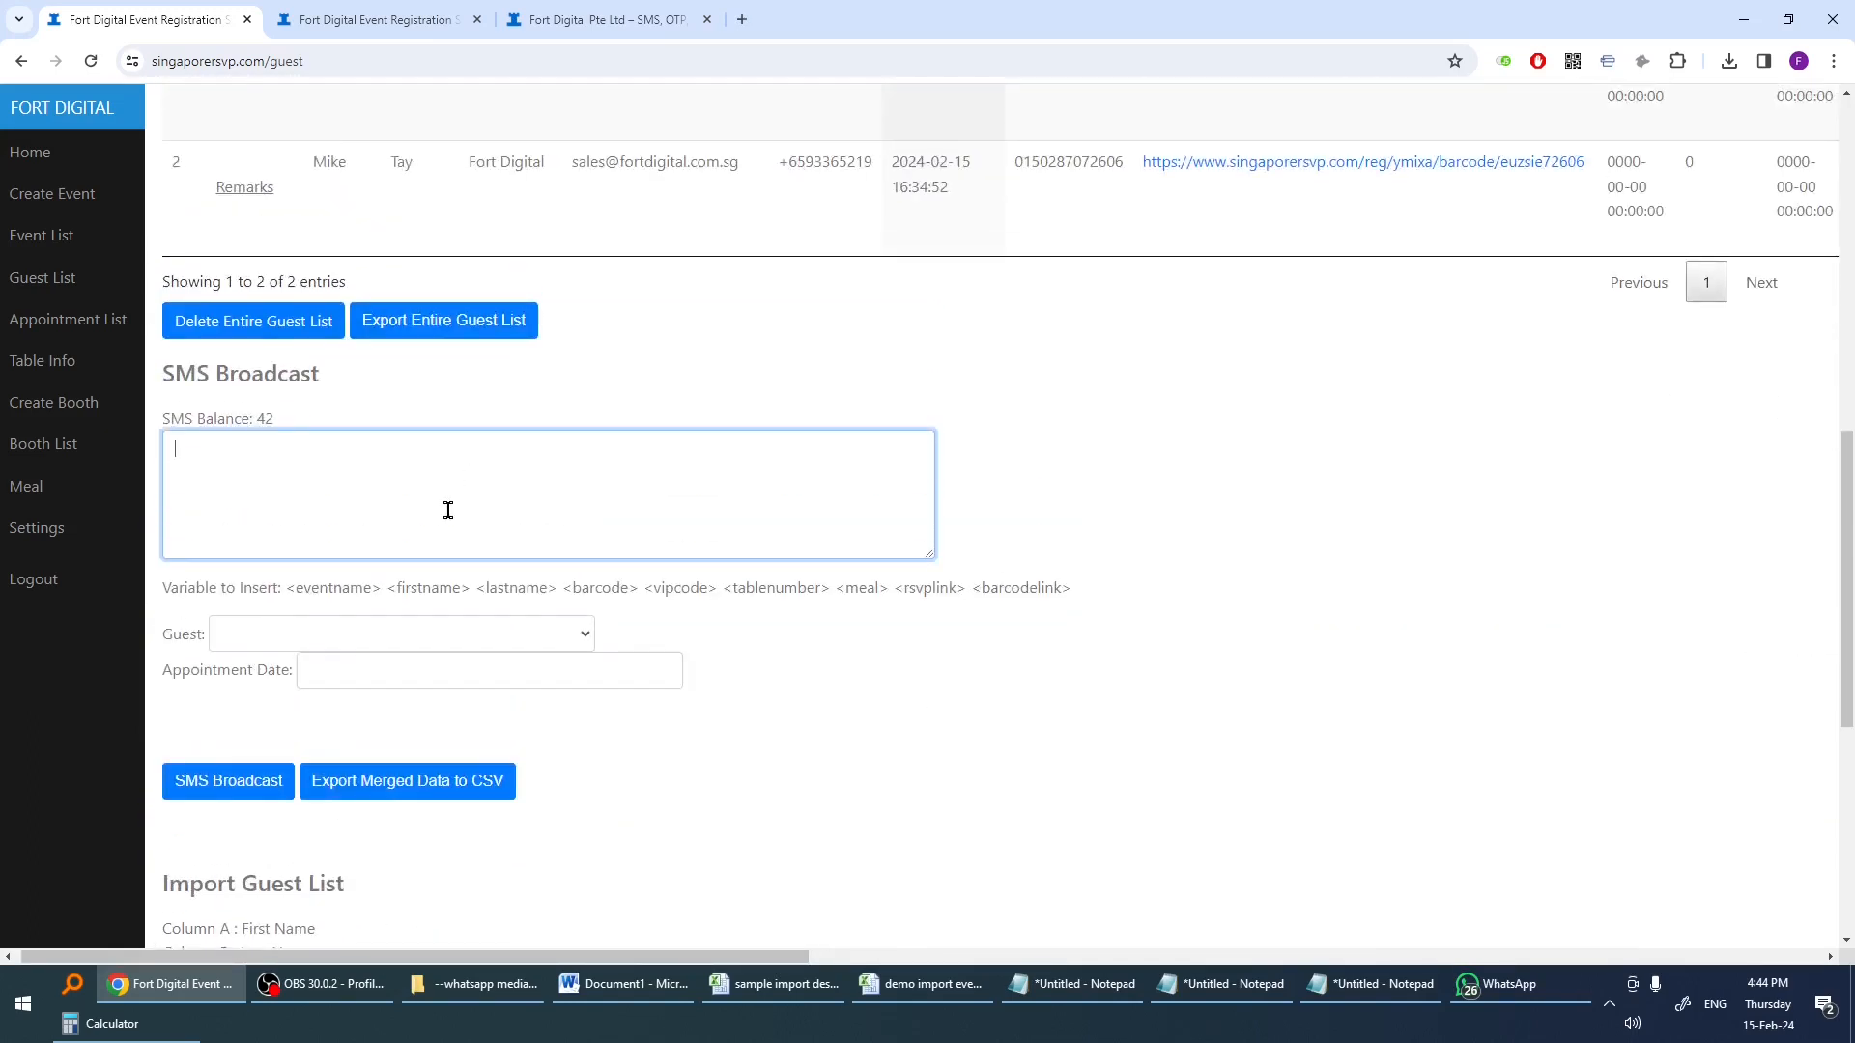
Type 'Dear' and paste the <firstname> <lastname> placeholders after it.
type("Dear")
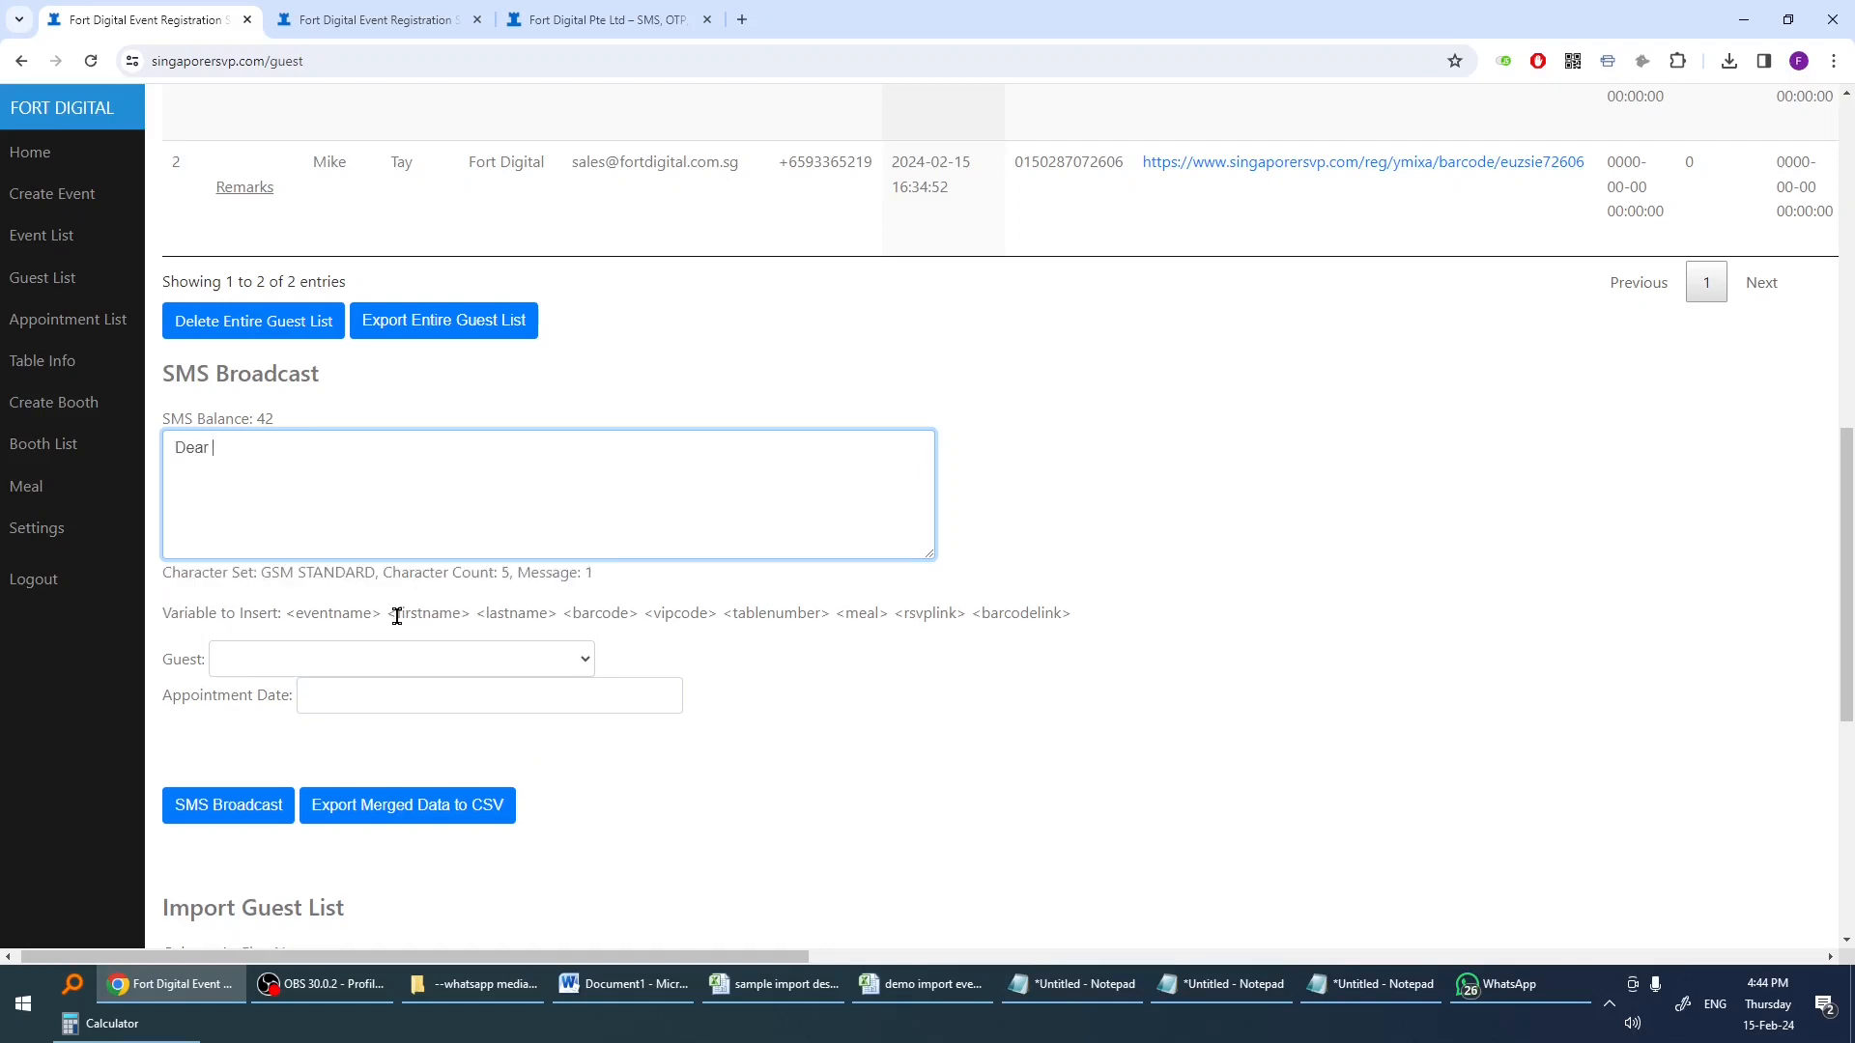
left_click_drag(389, 615, 558, 615)
key("ctrl+c")
left_click(410, 502)
key("ctrl+v")
Append ', your table number' plus the <tablenumber> placeholder, leaving recipients unchanged.
type(", your table number")
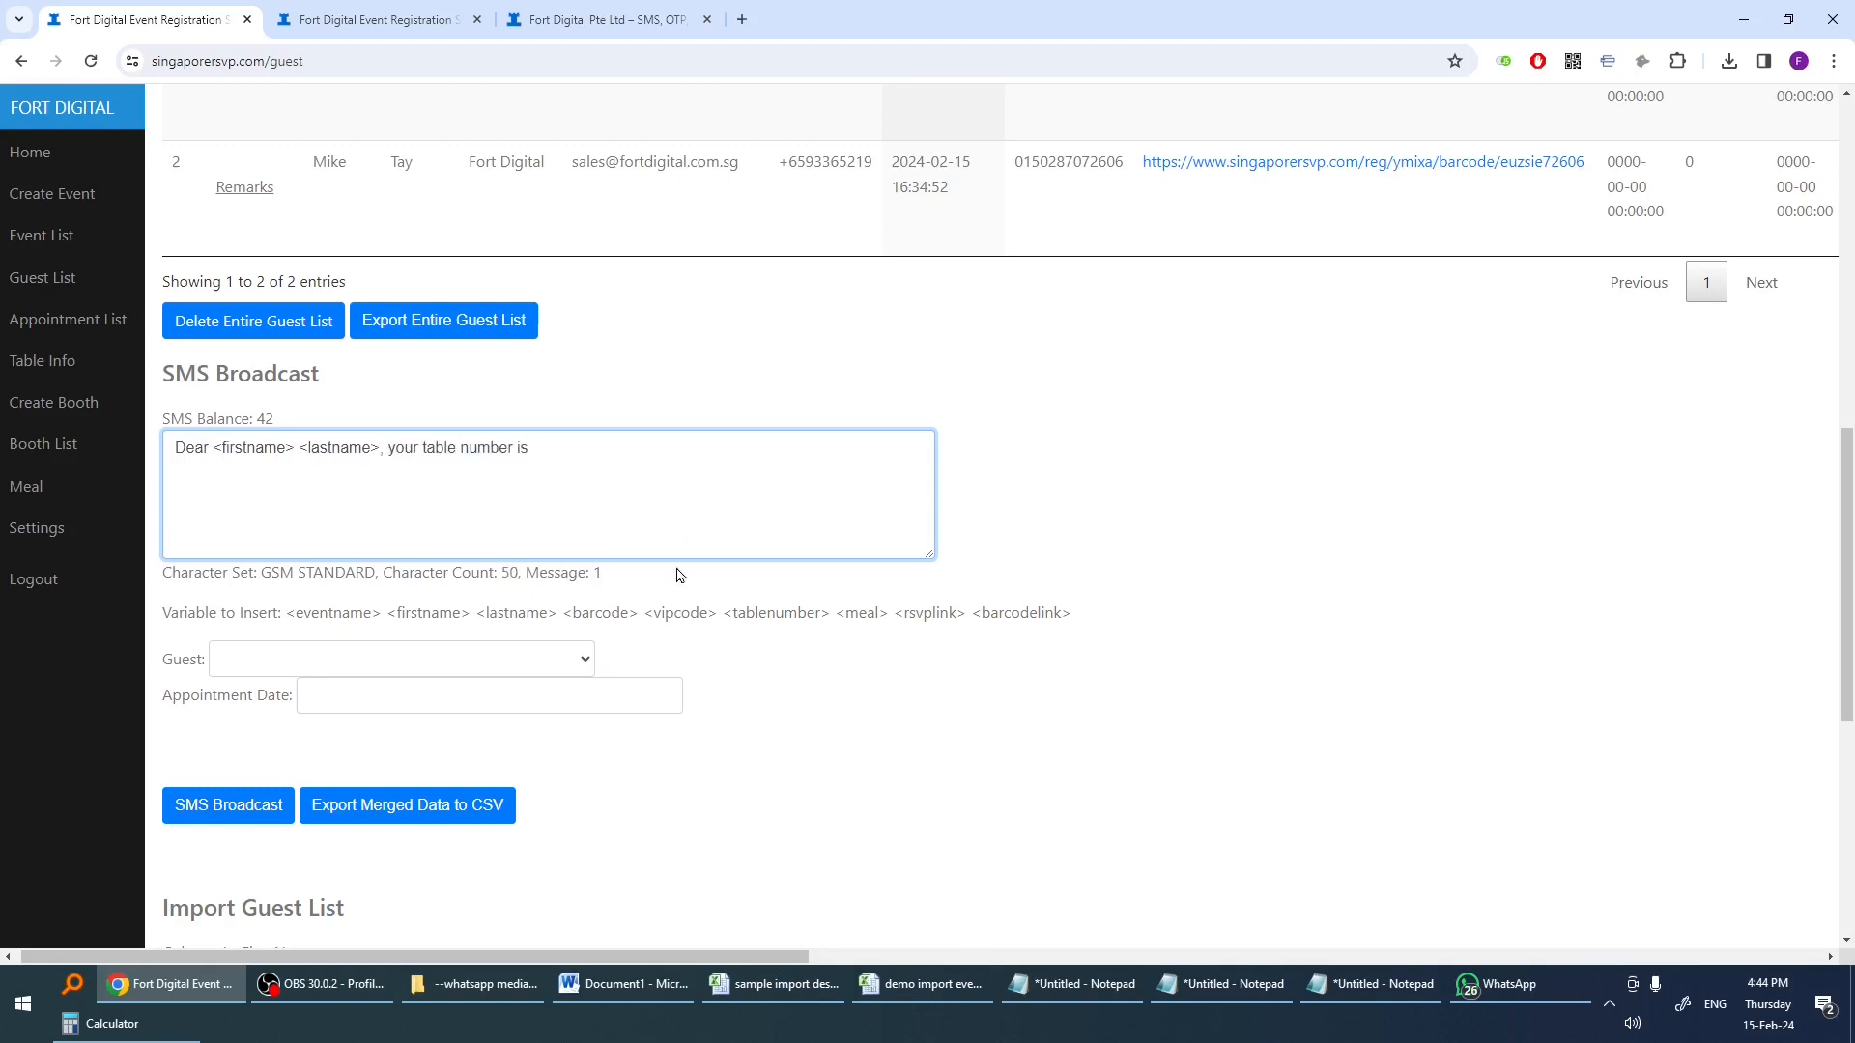
left_click_drag(726, 615, 831, 614)
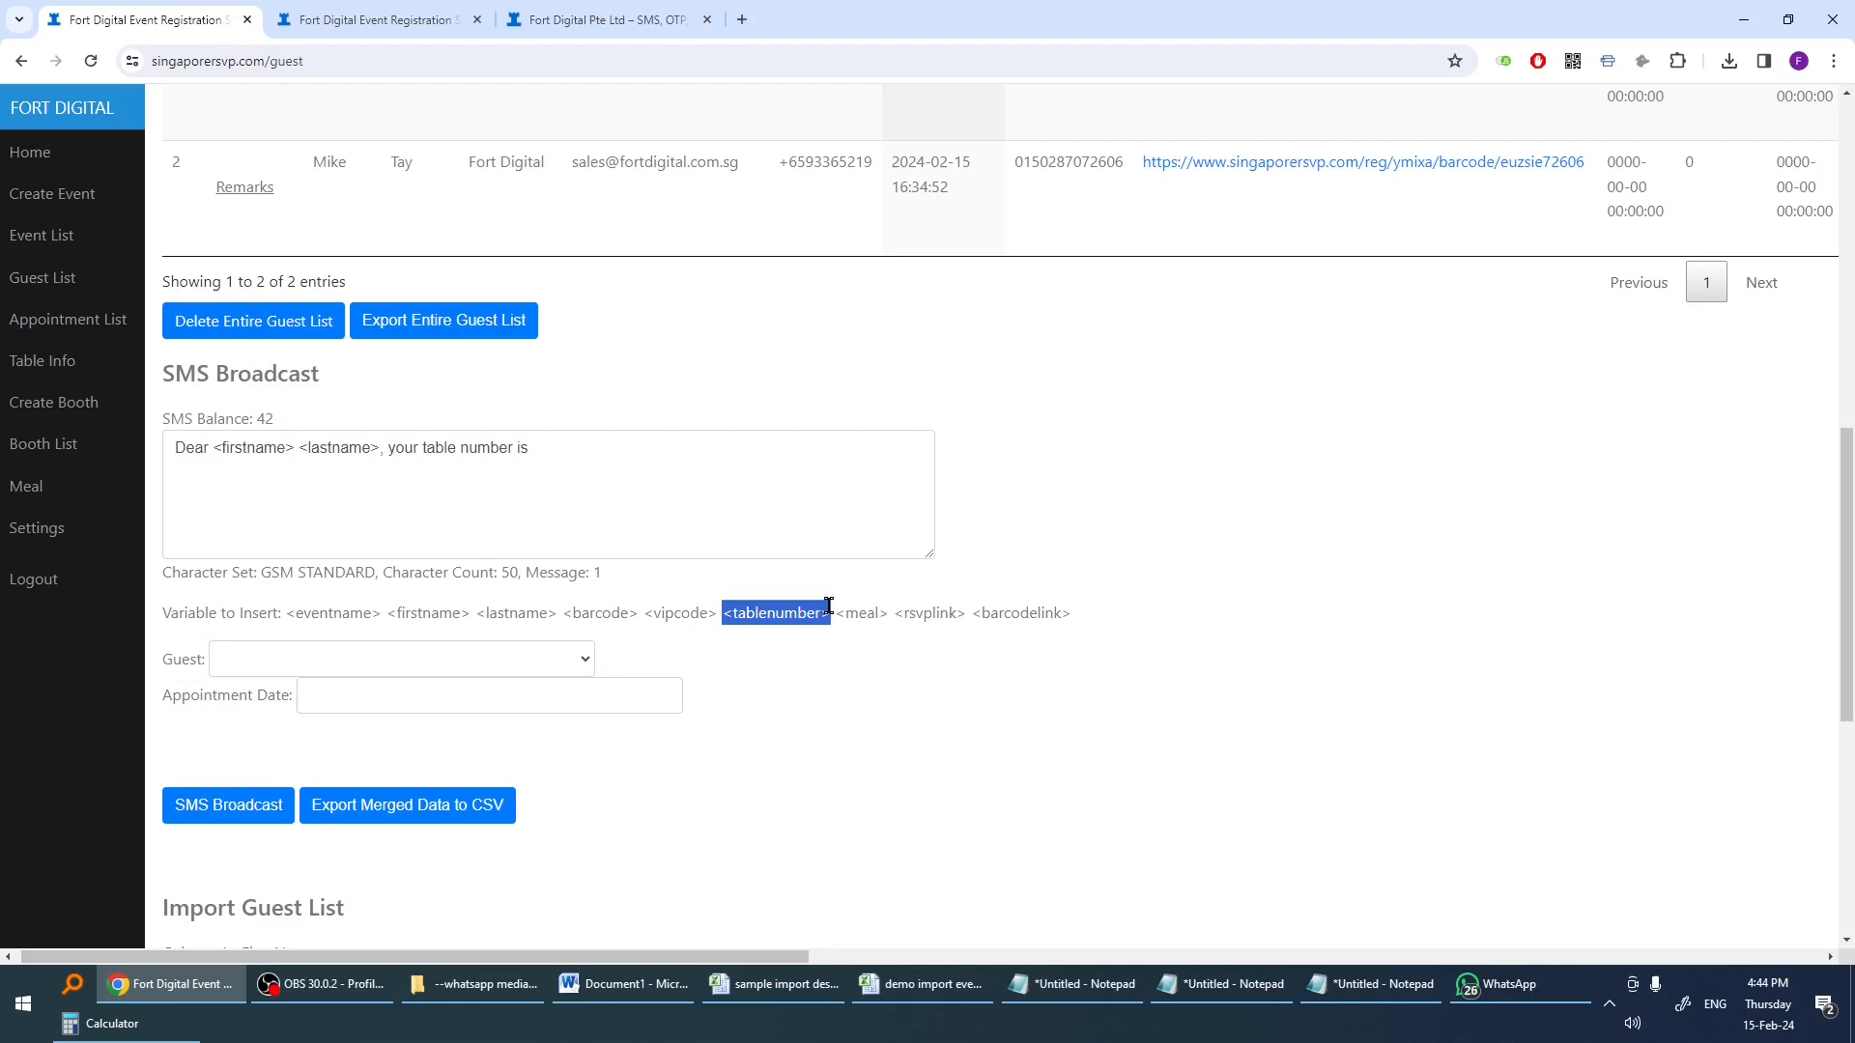
left_click(624, 449)
key("ctrl+v")
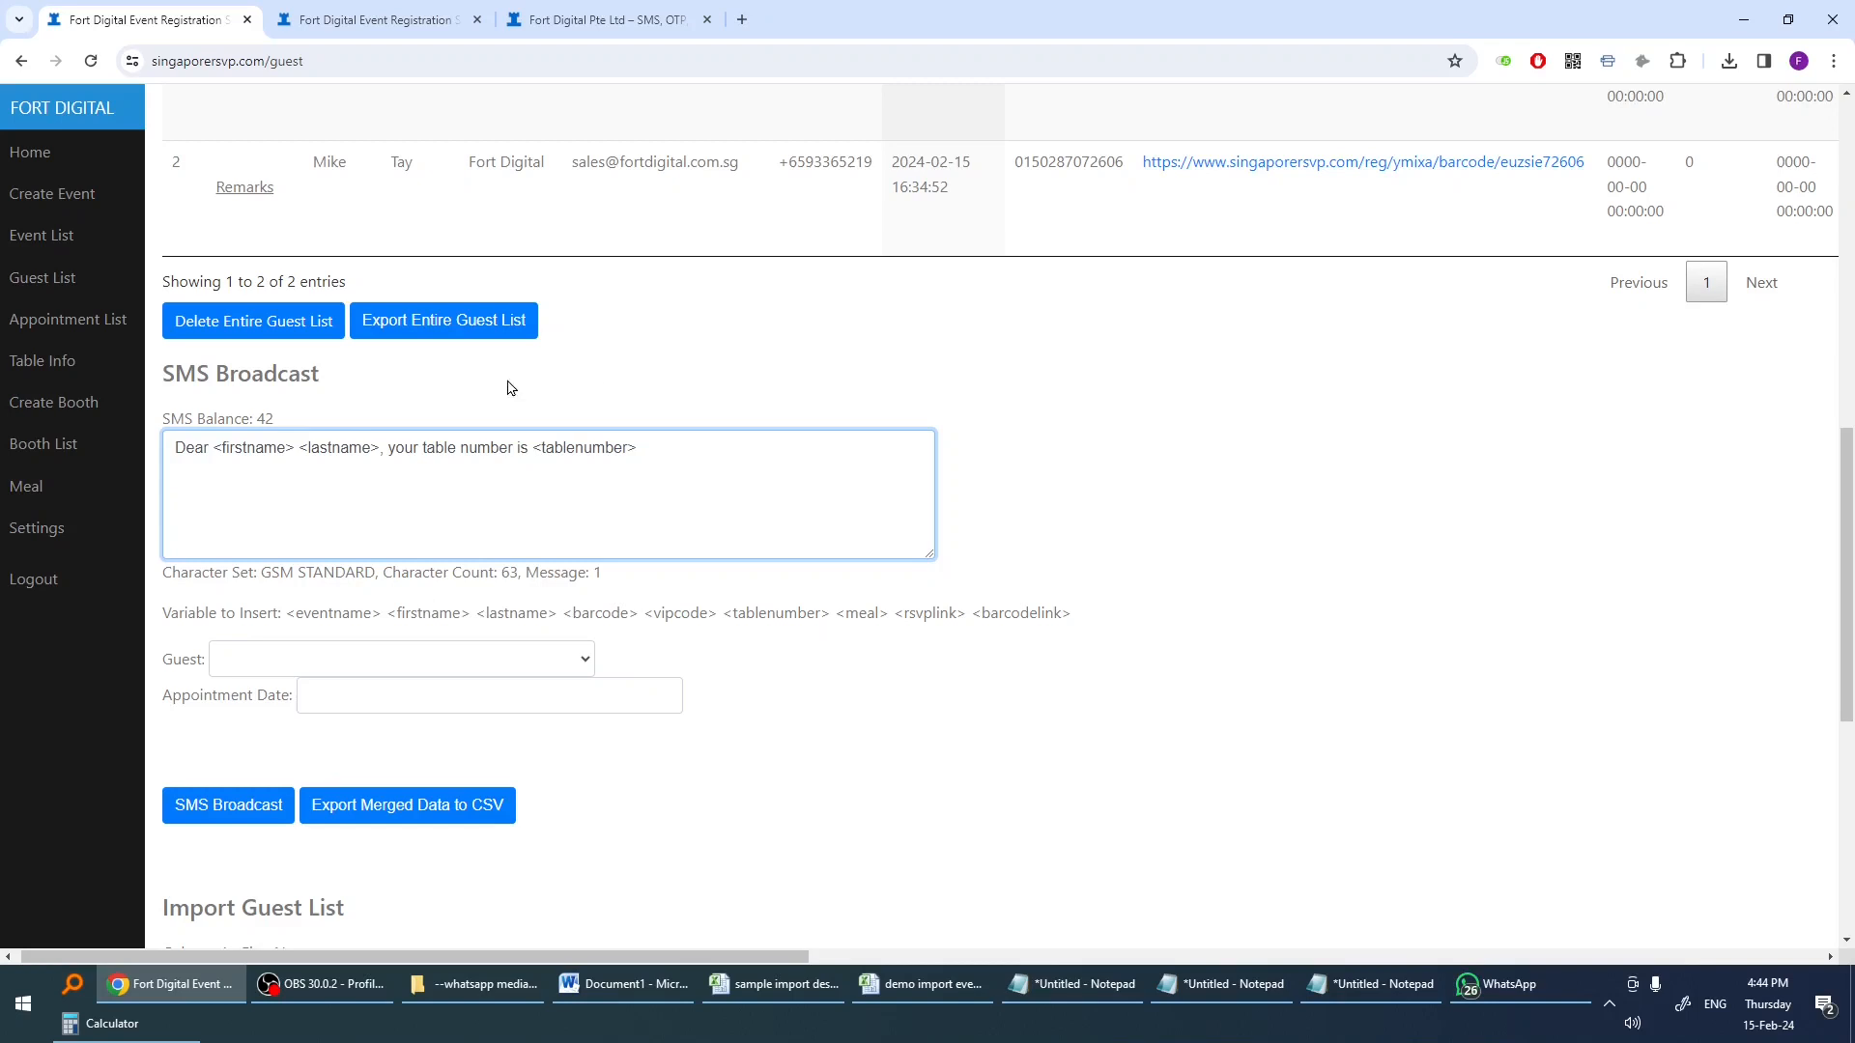
left_click(536, 659)
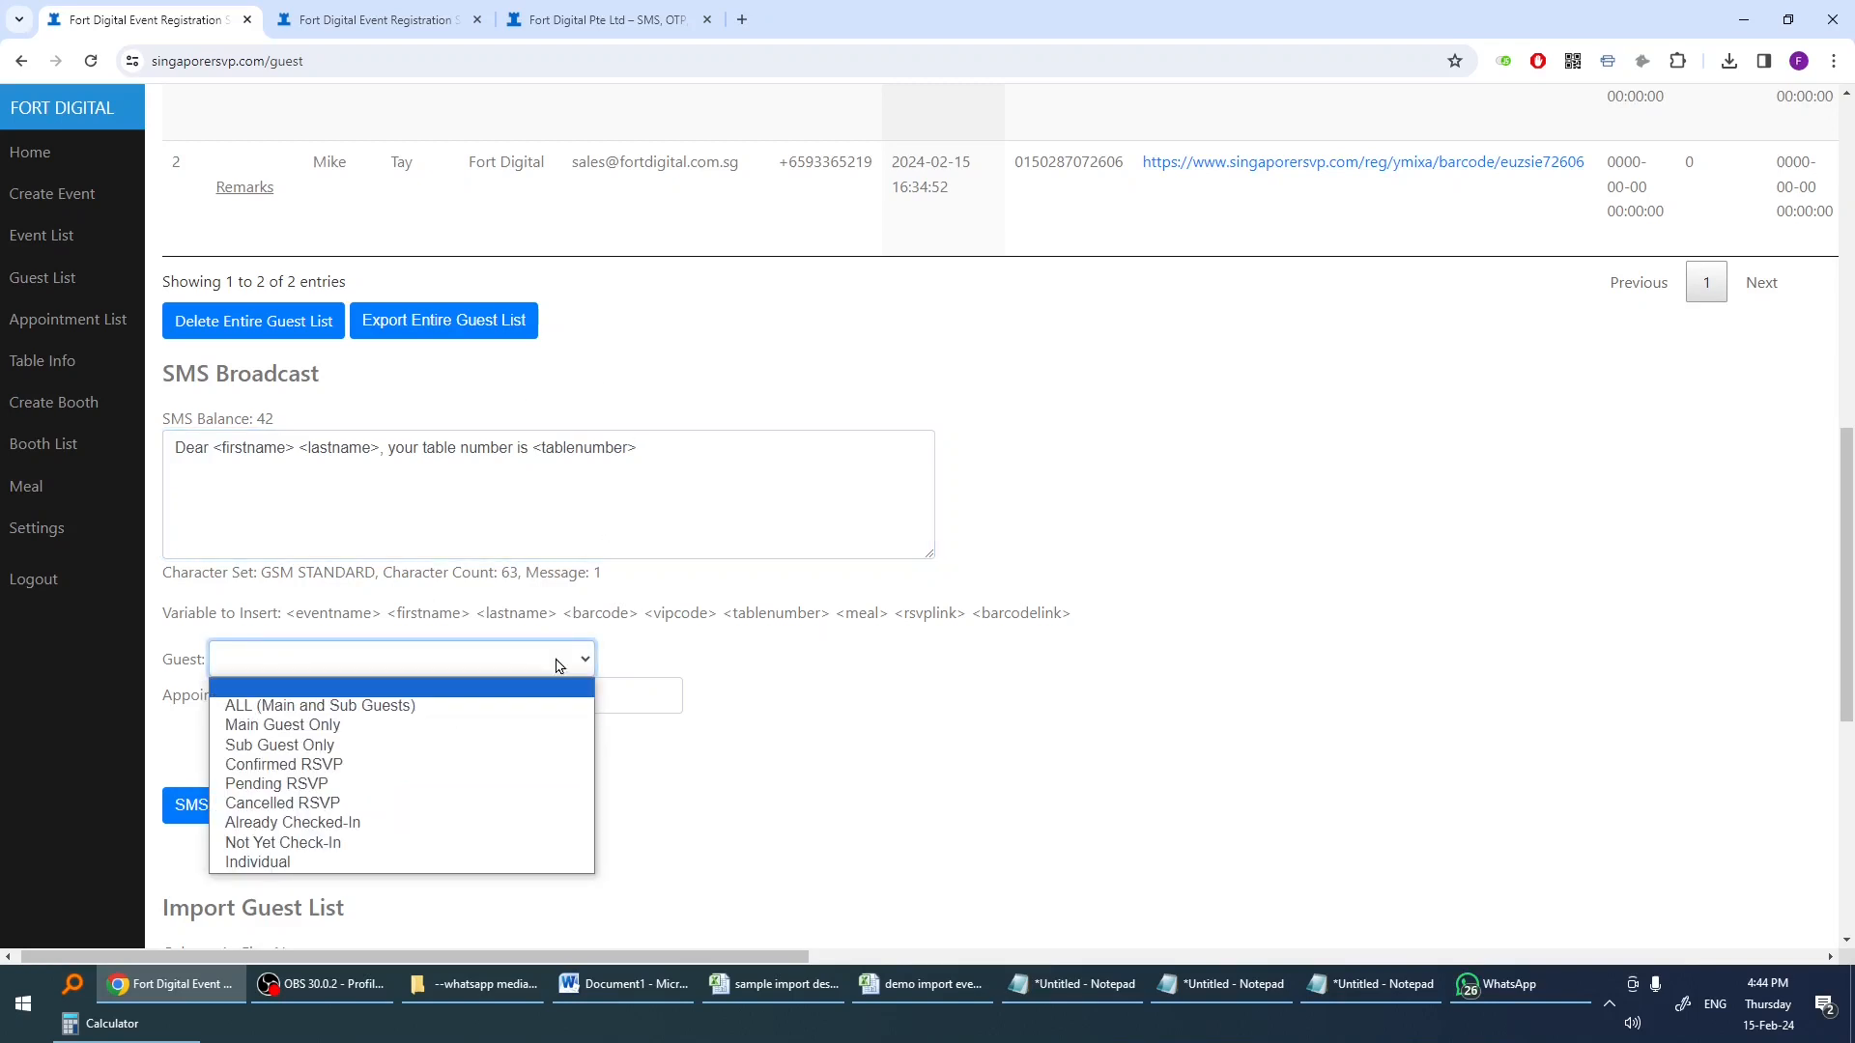
left_click(892, 470)
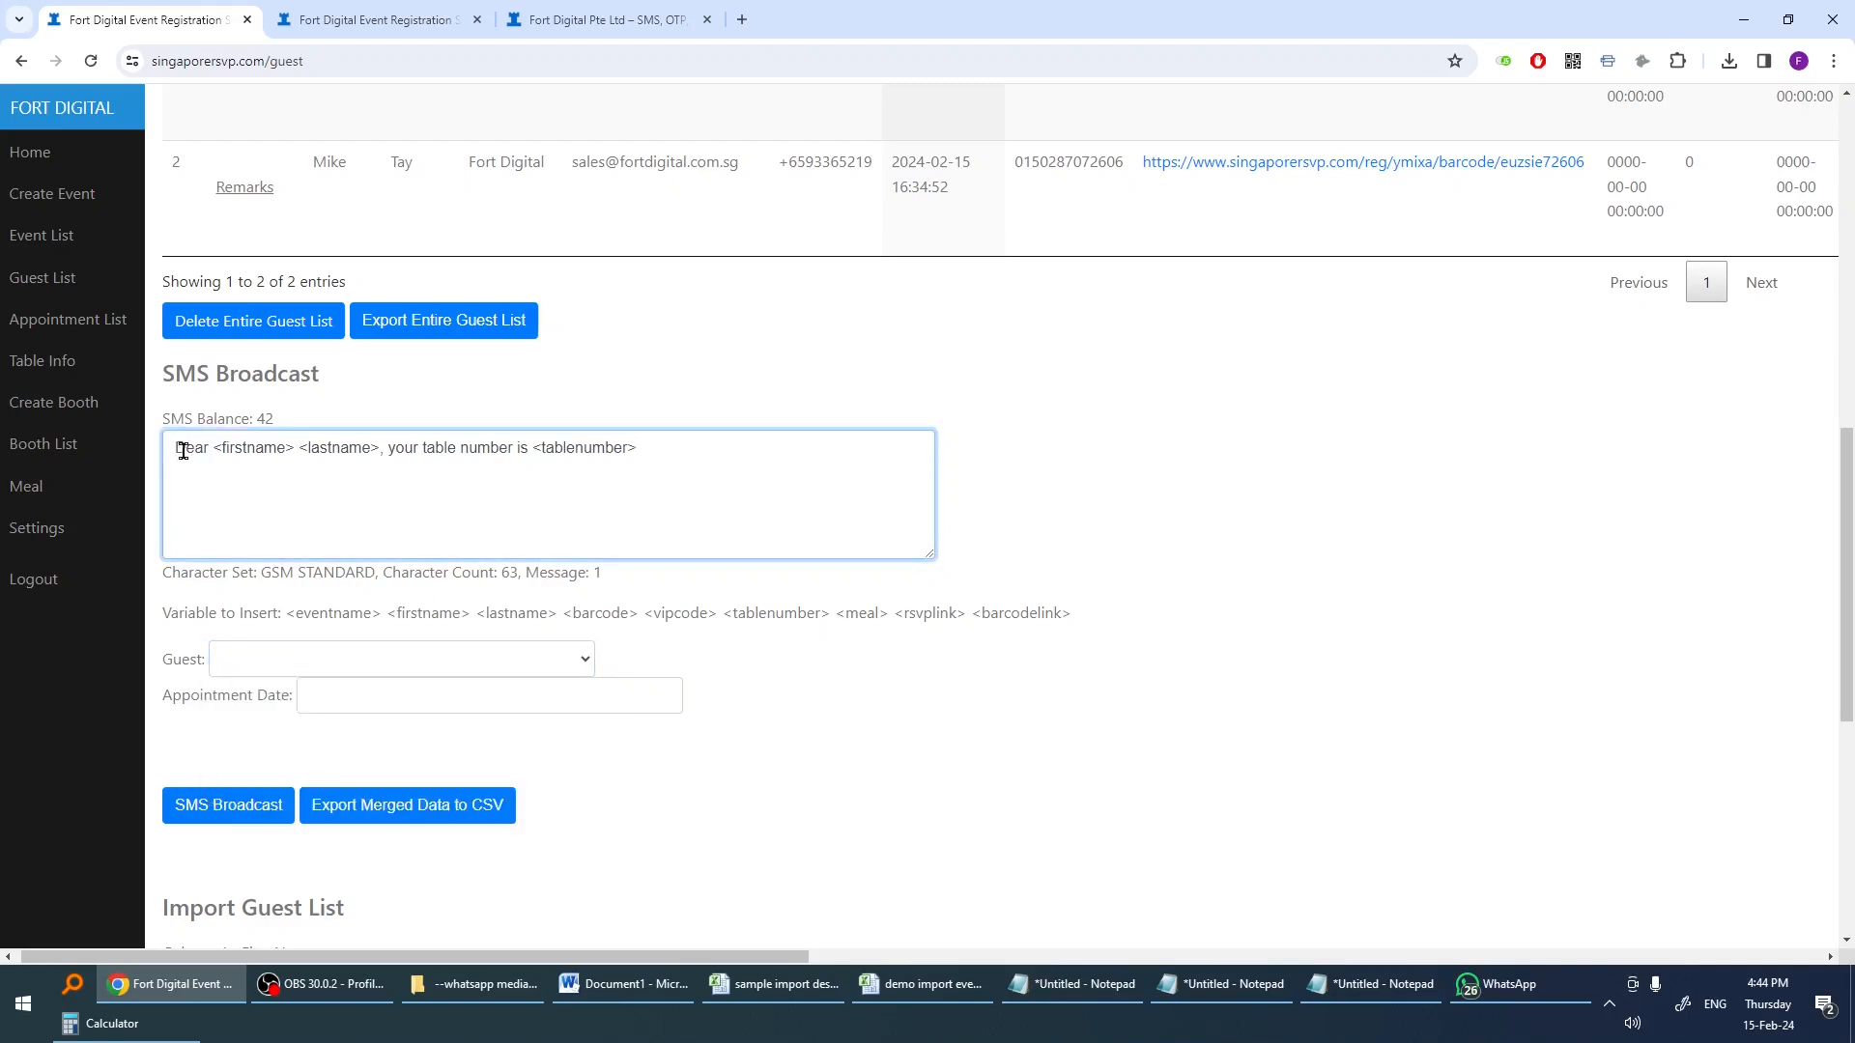
scroll(715, 519, "up", 5)
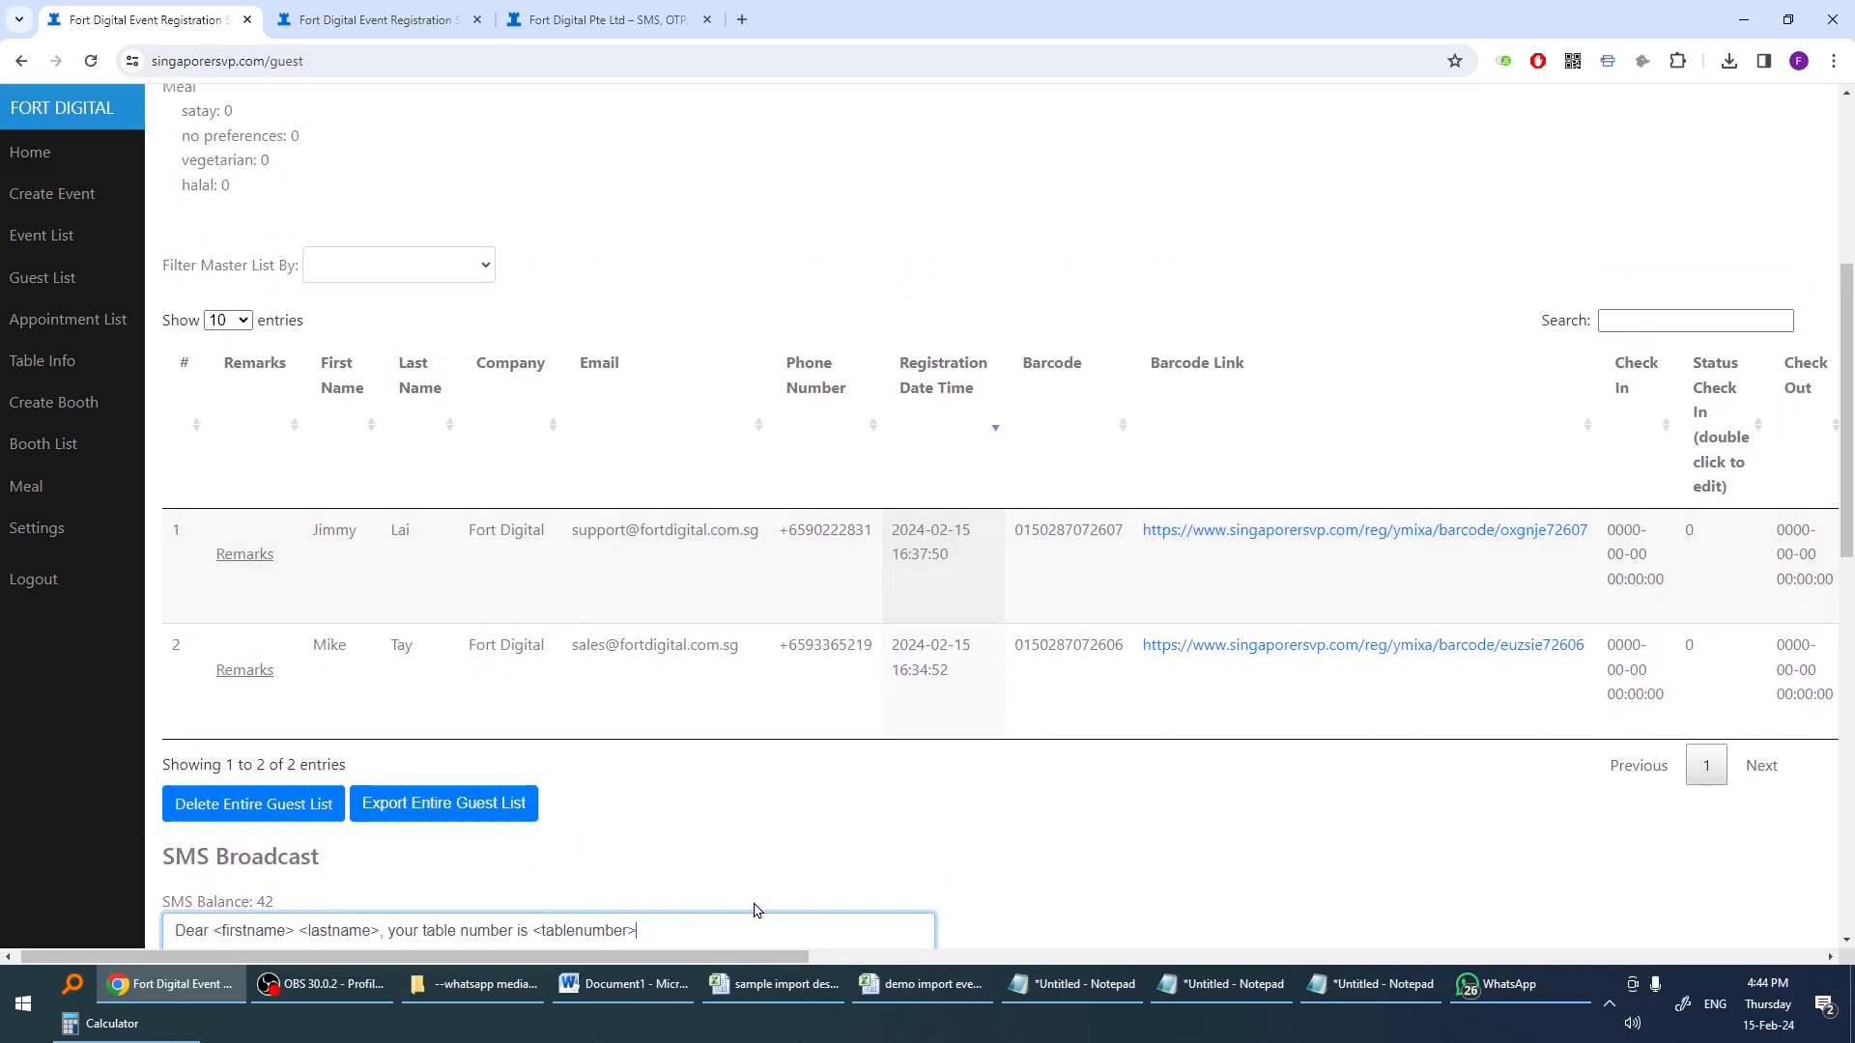
Review the guest counts, scroll the table to the RSVP Link column, and open the first guest's RSVP form.
left_click_drag(676, 958, 671, 958)
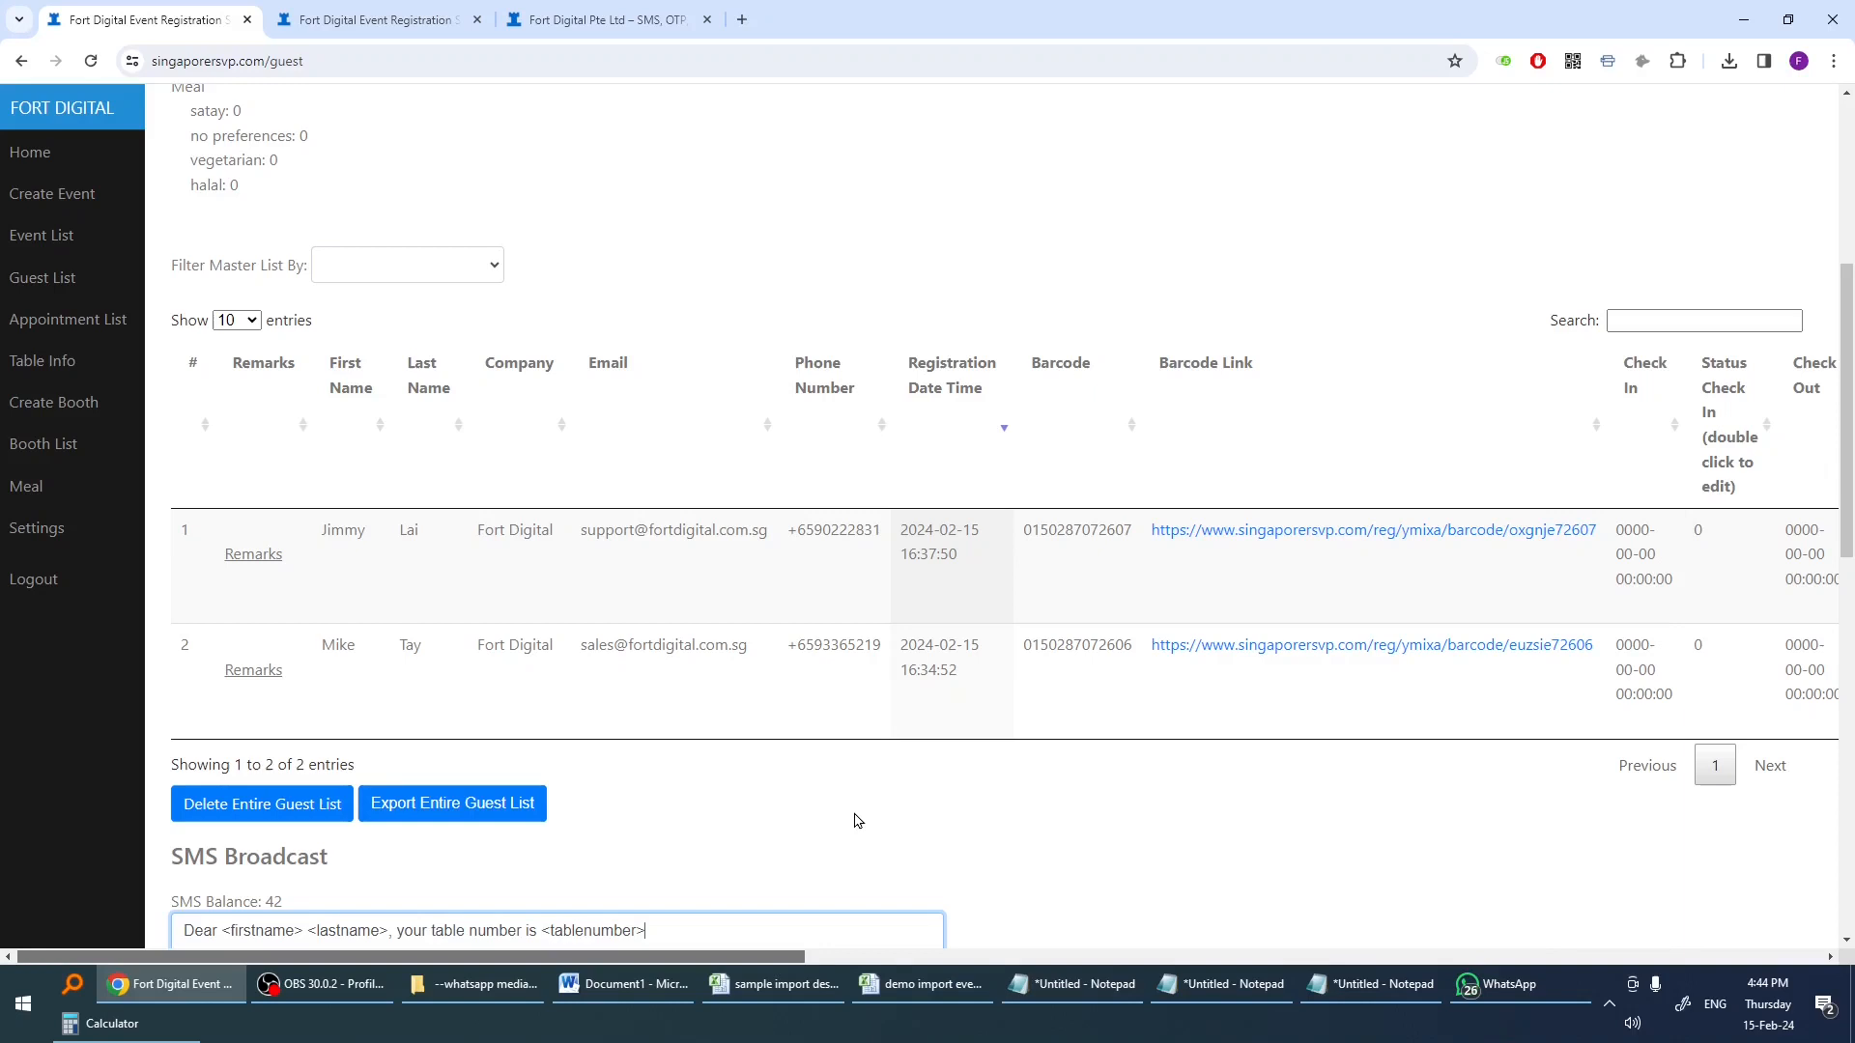
scroll(855, 821, "up", 5)
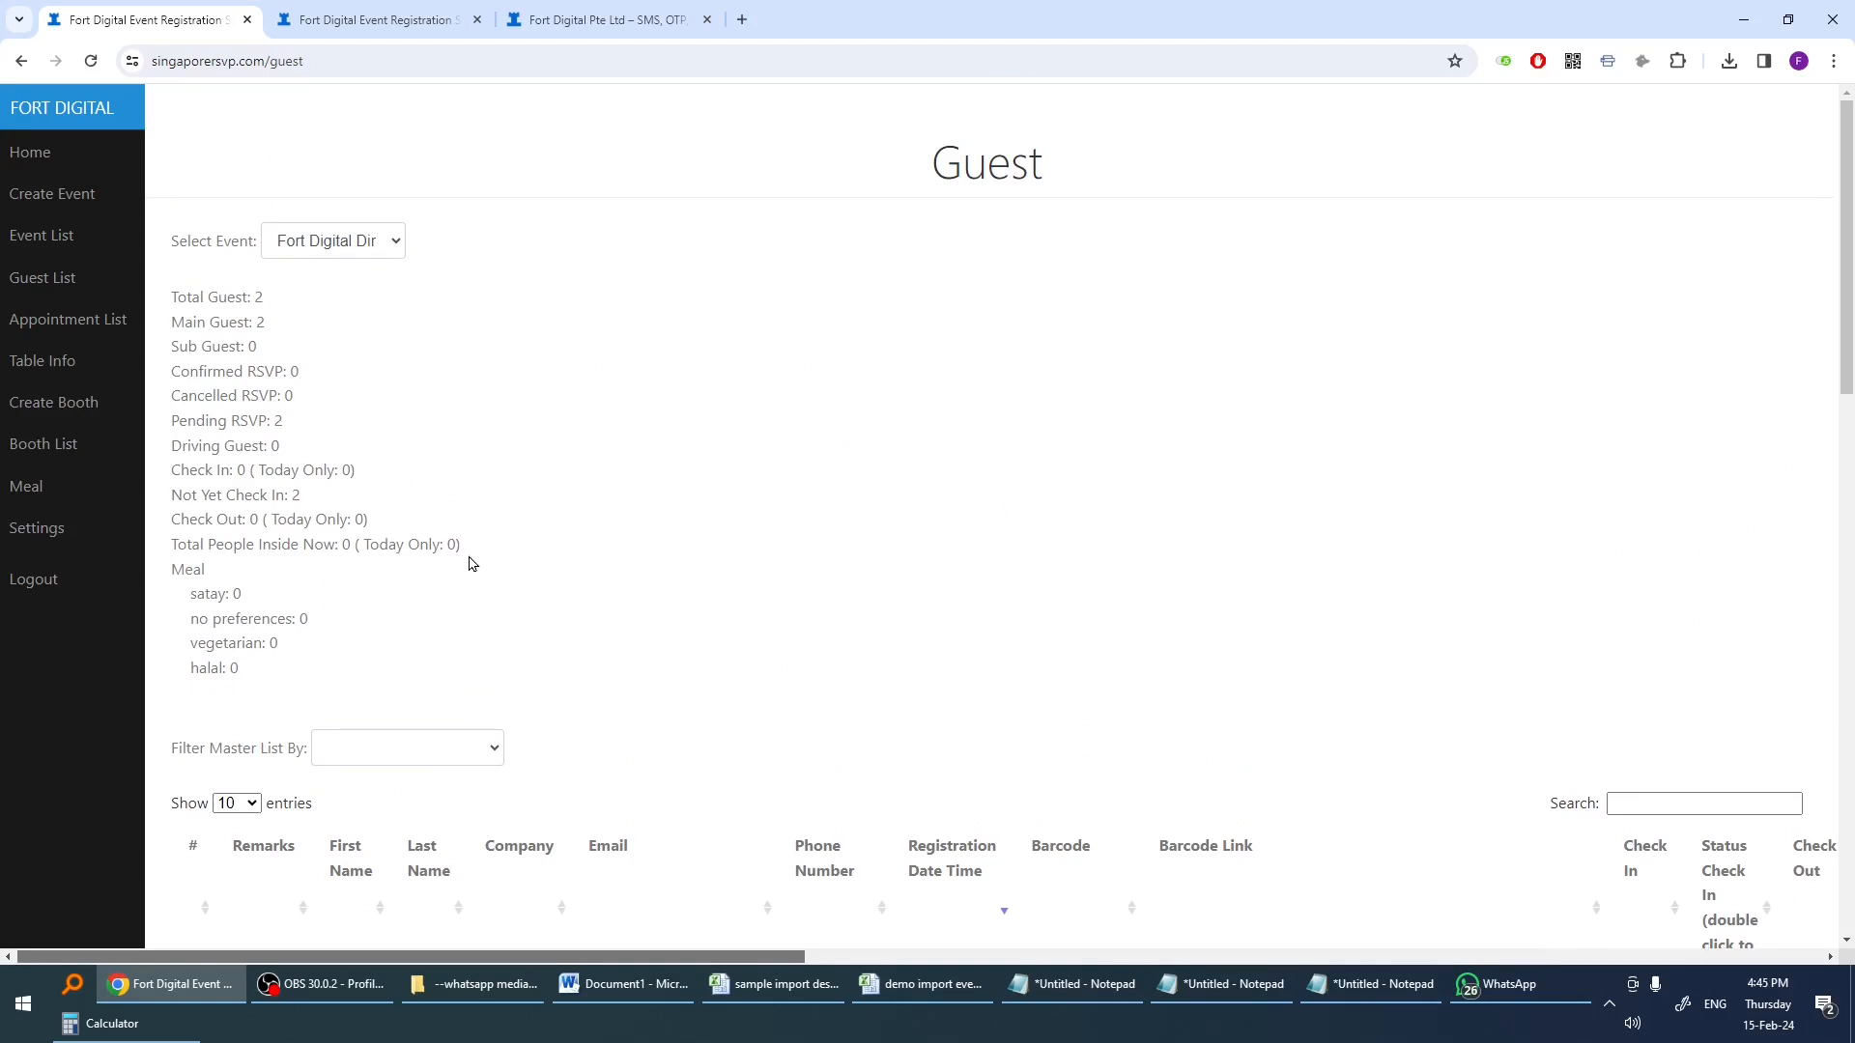
scroll(302, 365, "down", 4)
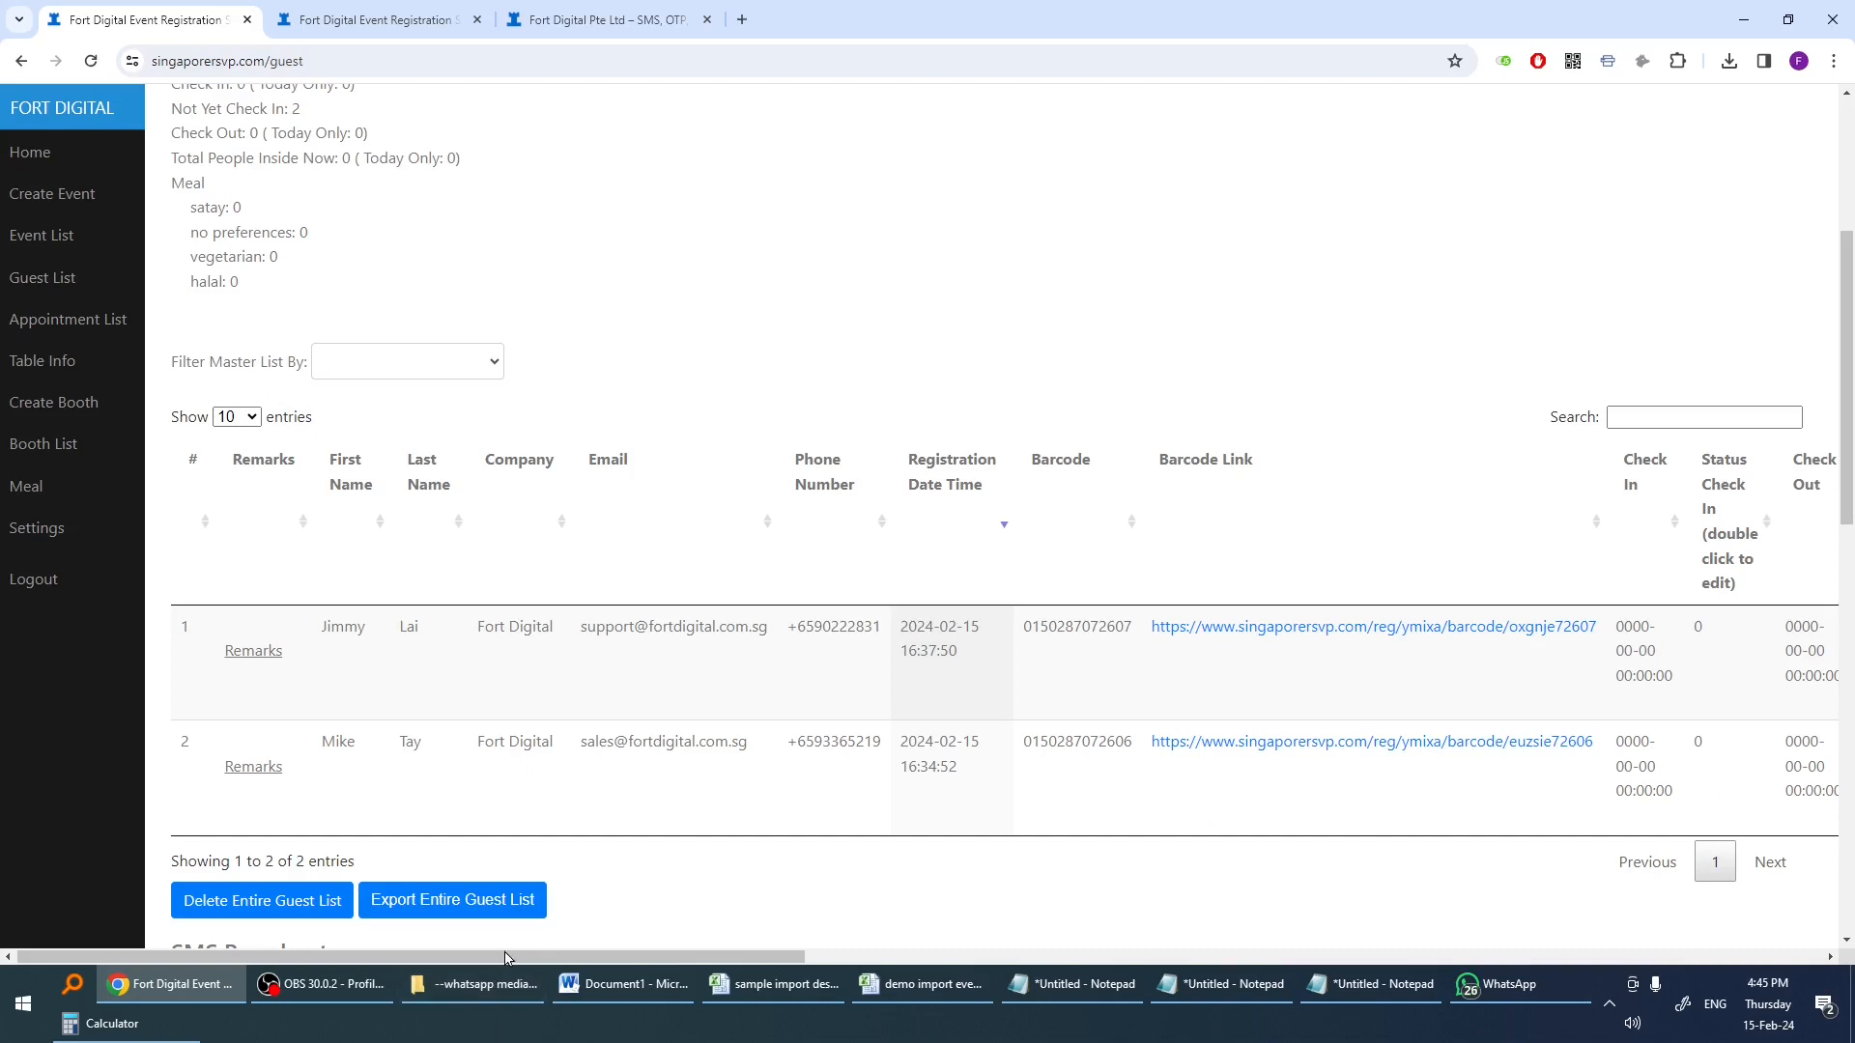
left_click_drag(624, 961, 1491, 956)
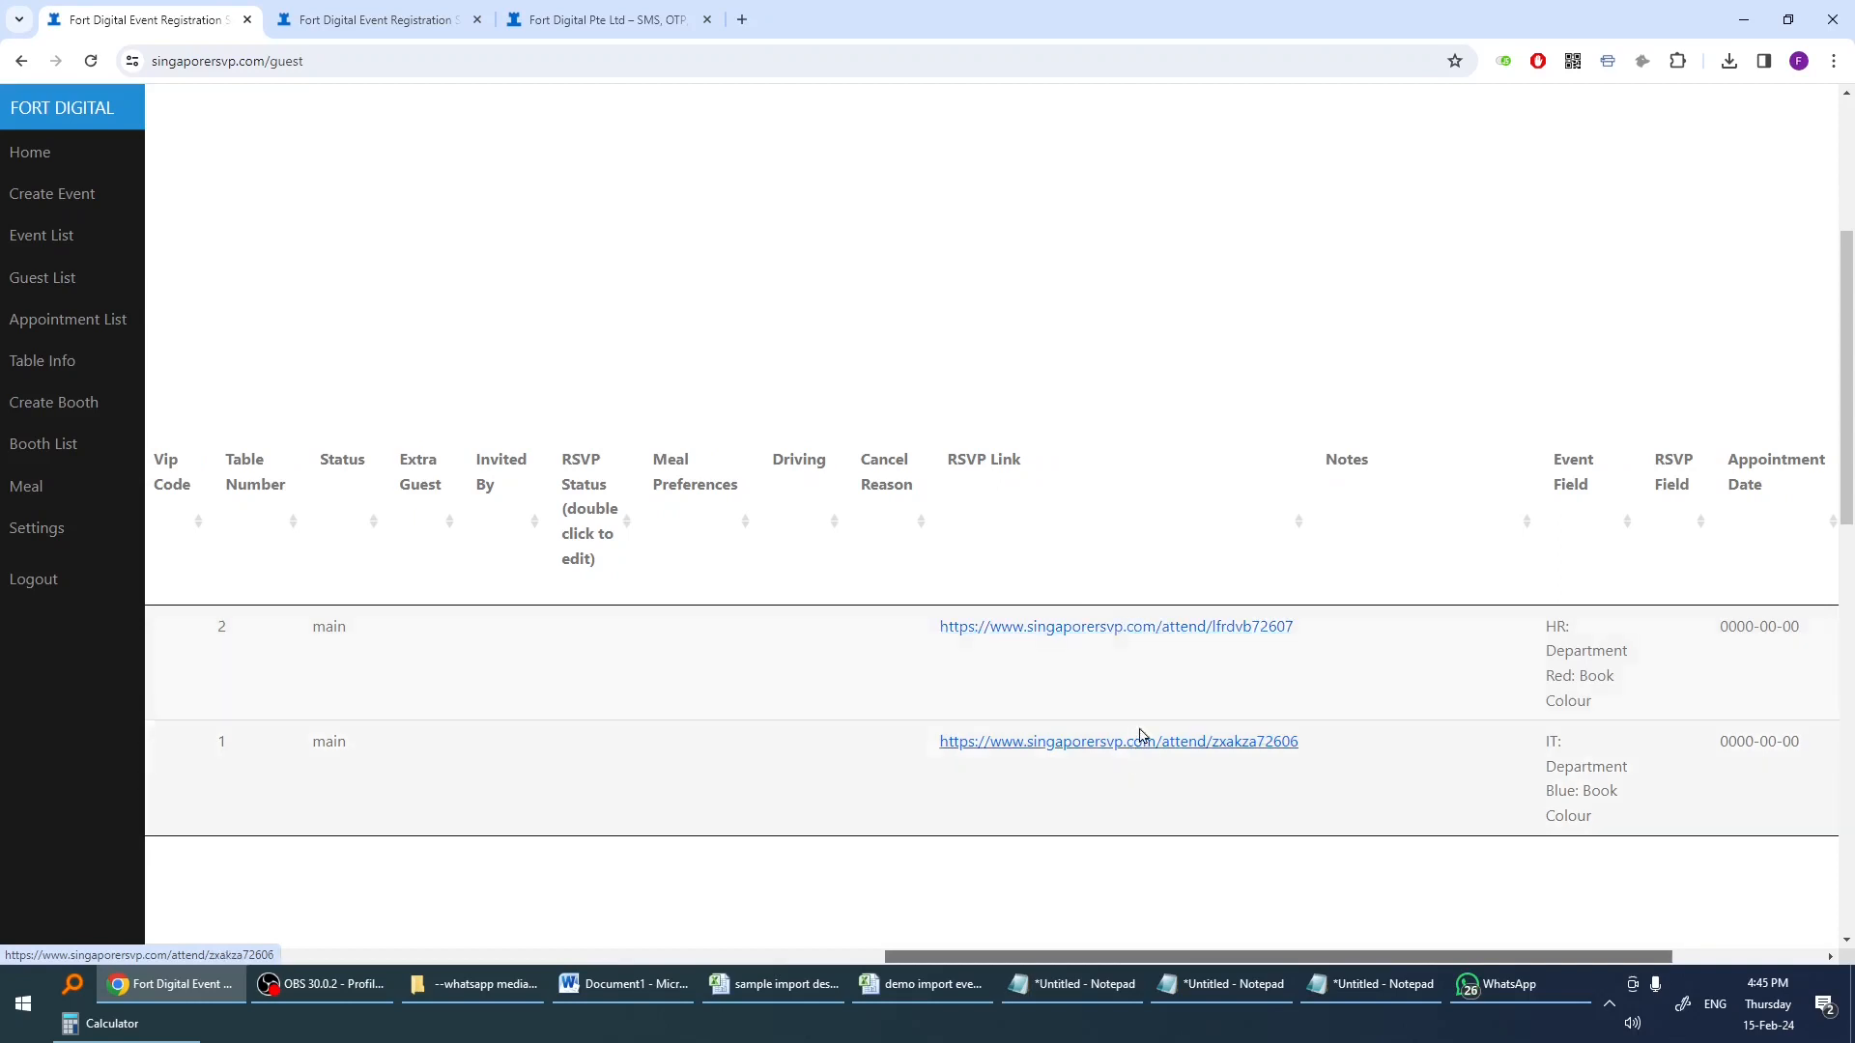
left_click(1125, 629)
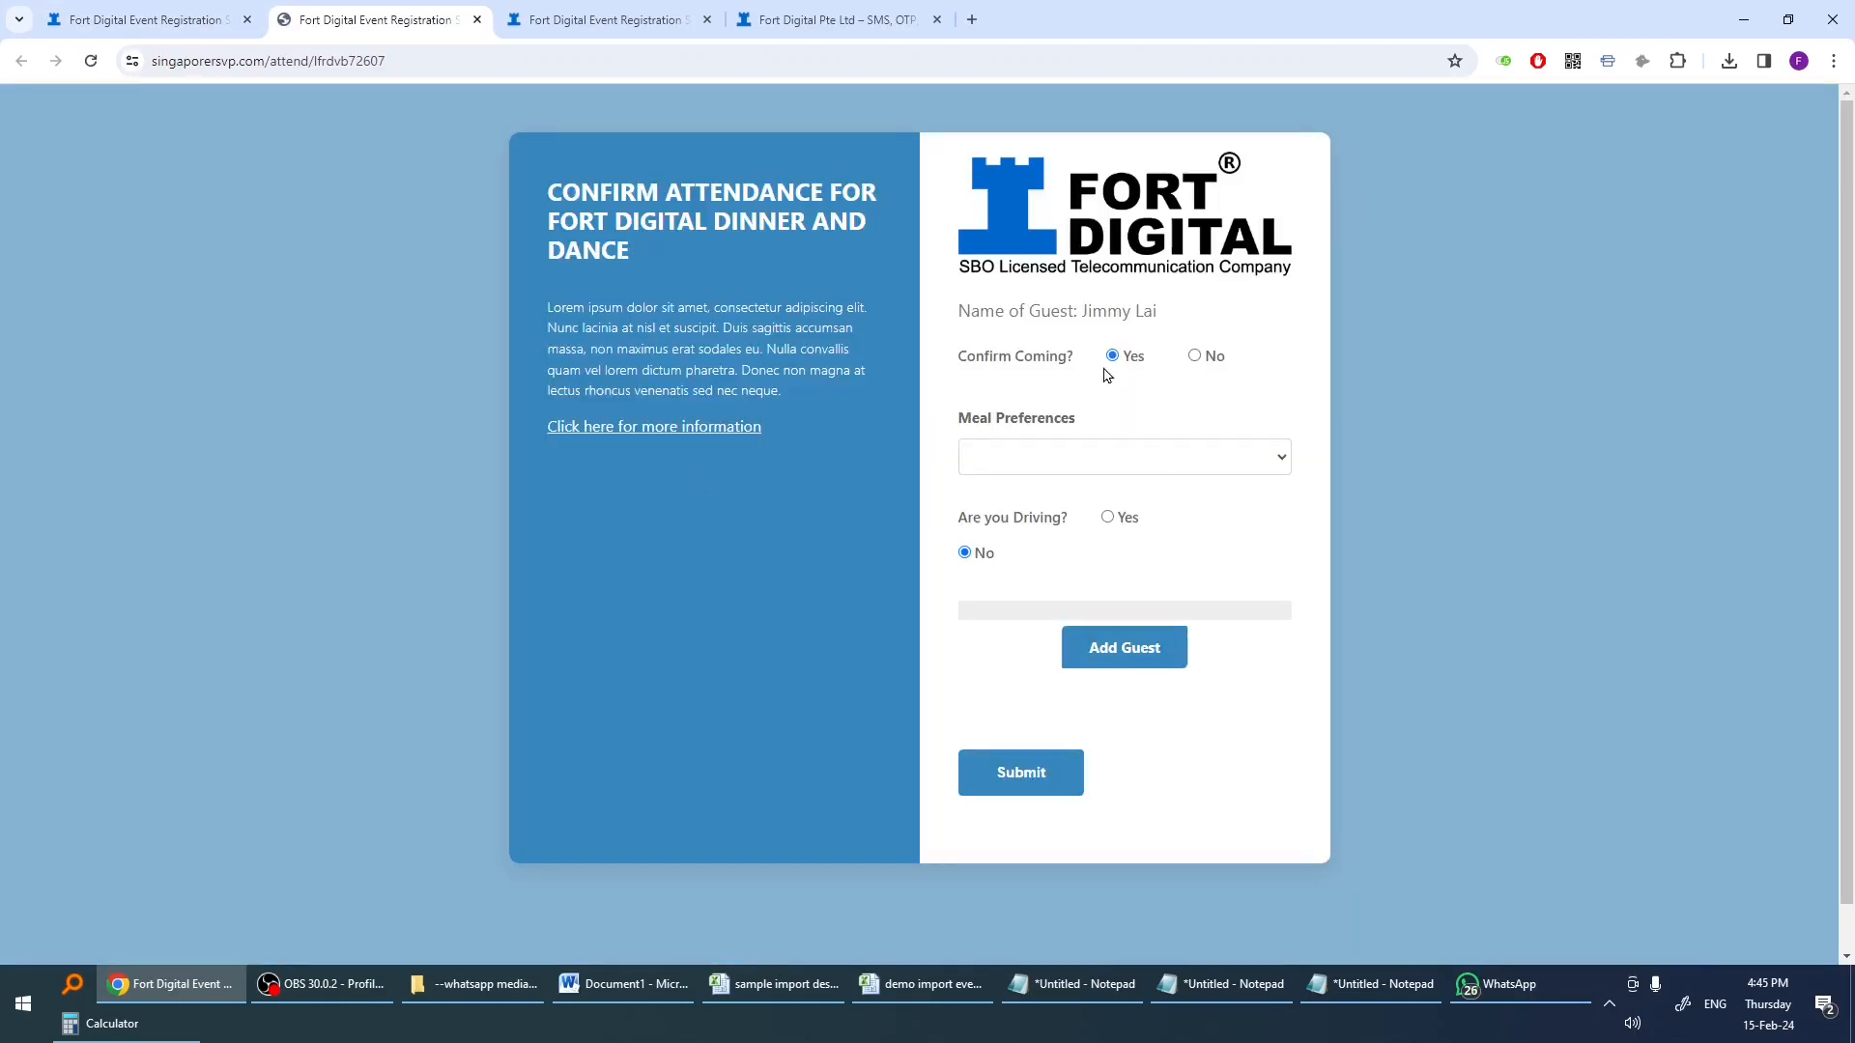
On the first guest's RSVP form, mark the guest as coming and choose satay.
left_click(1201, 360)
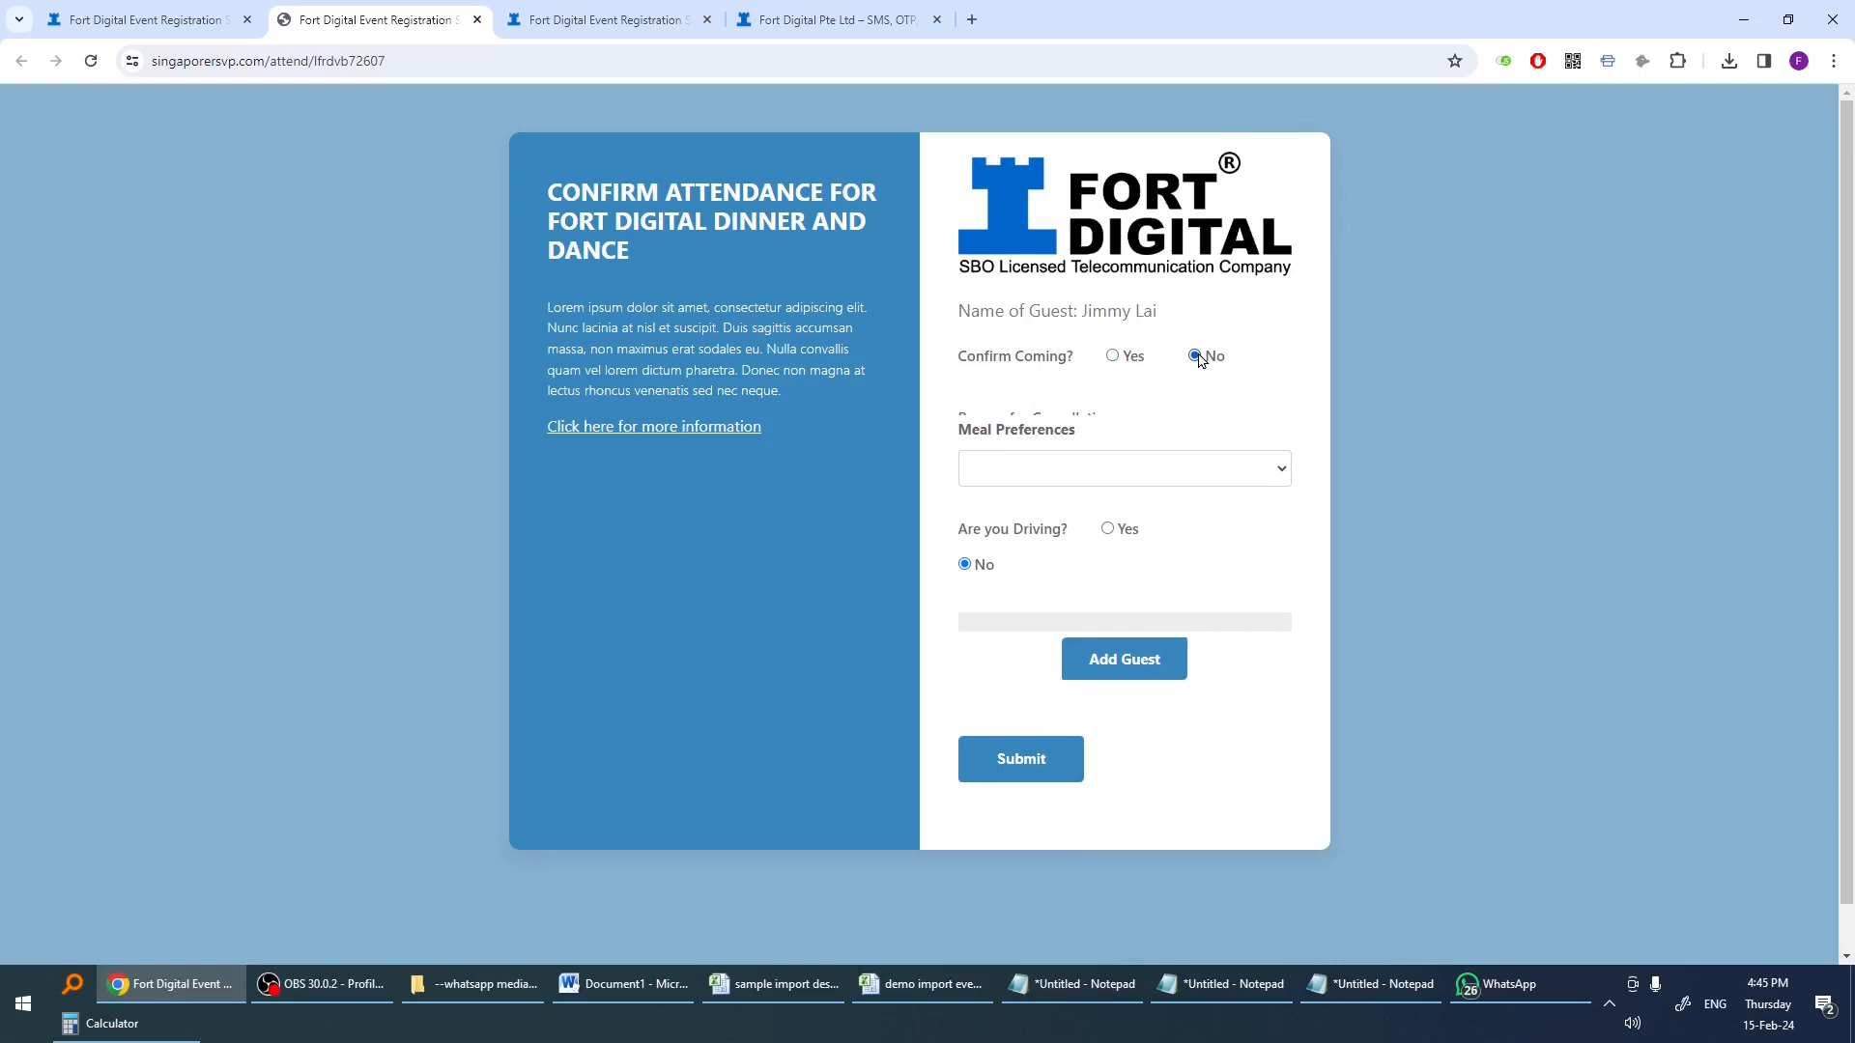
left_click(1101, 462)
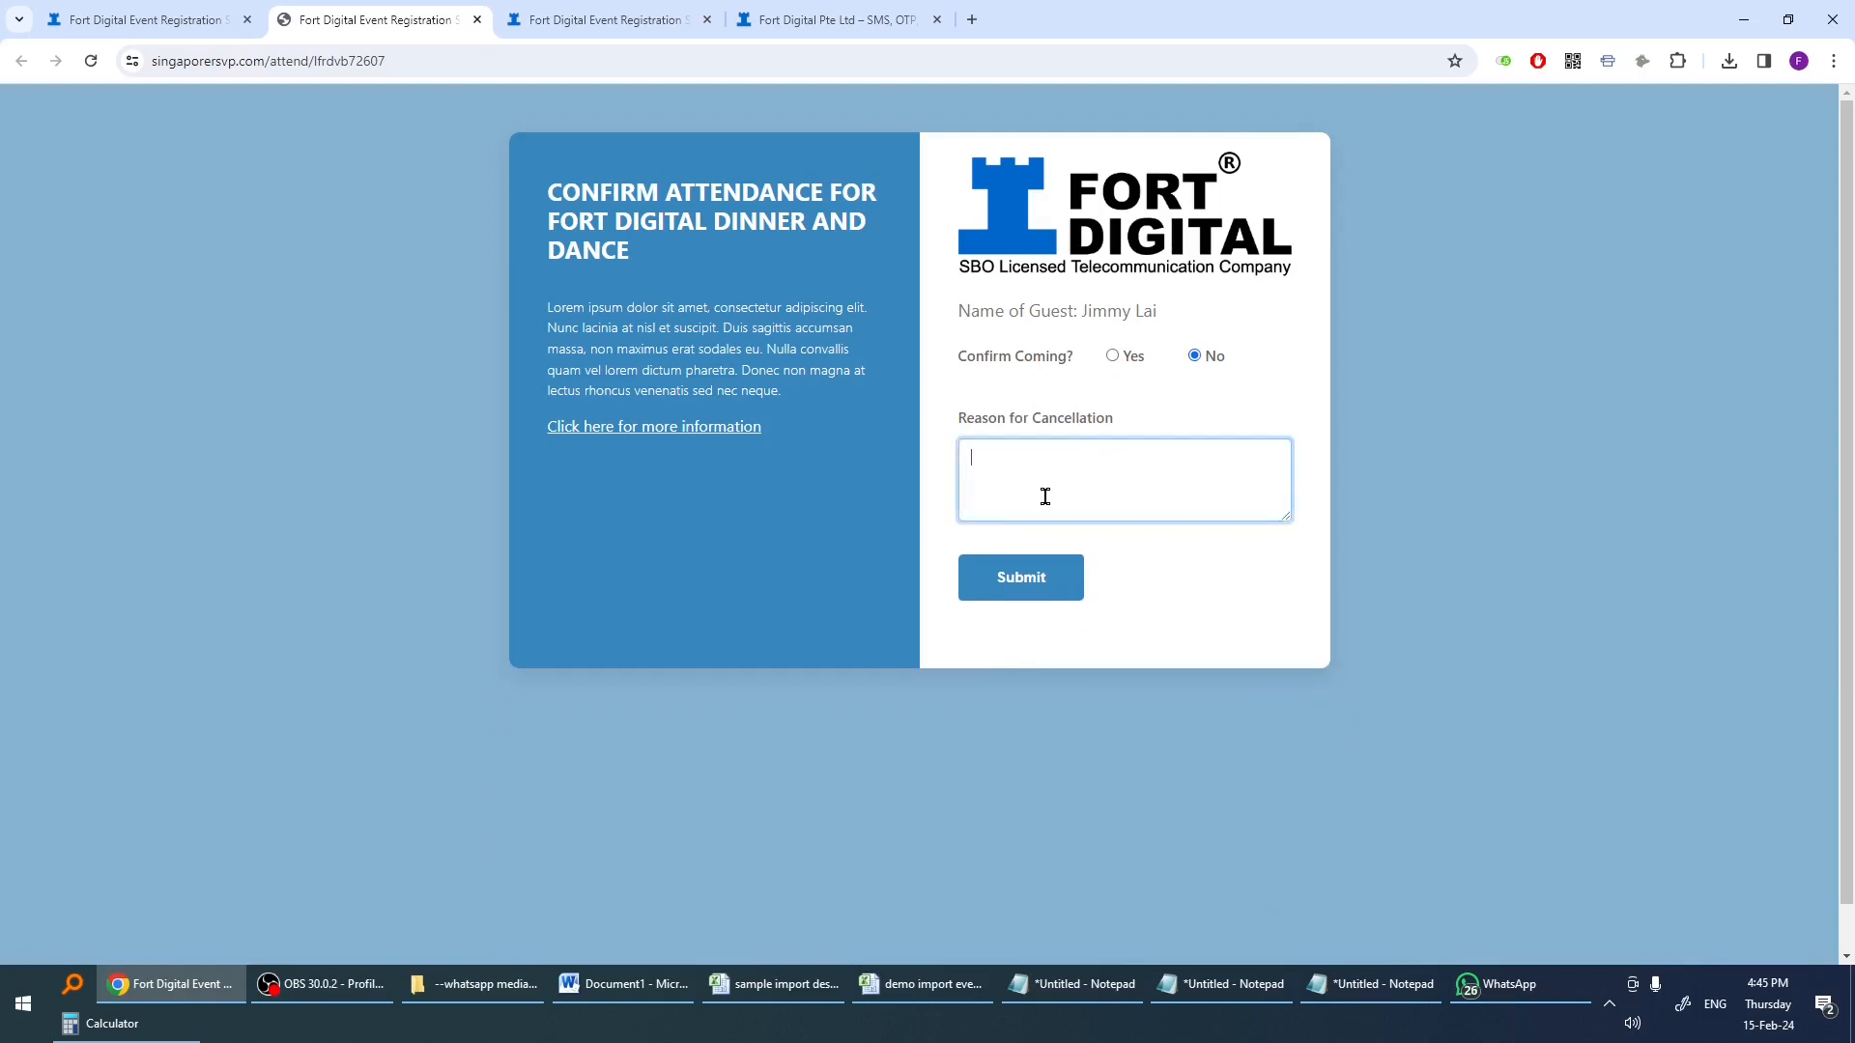
left_click(130, 17)
left_click(309, 19)
left_click(1123, 367)
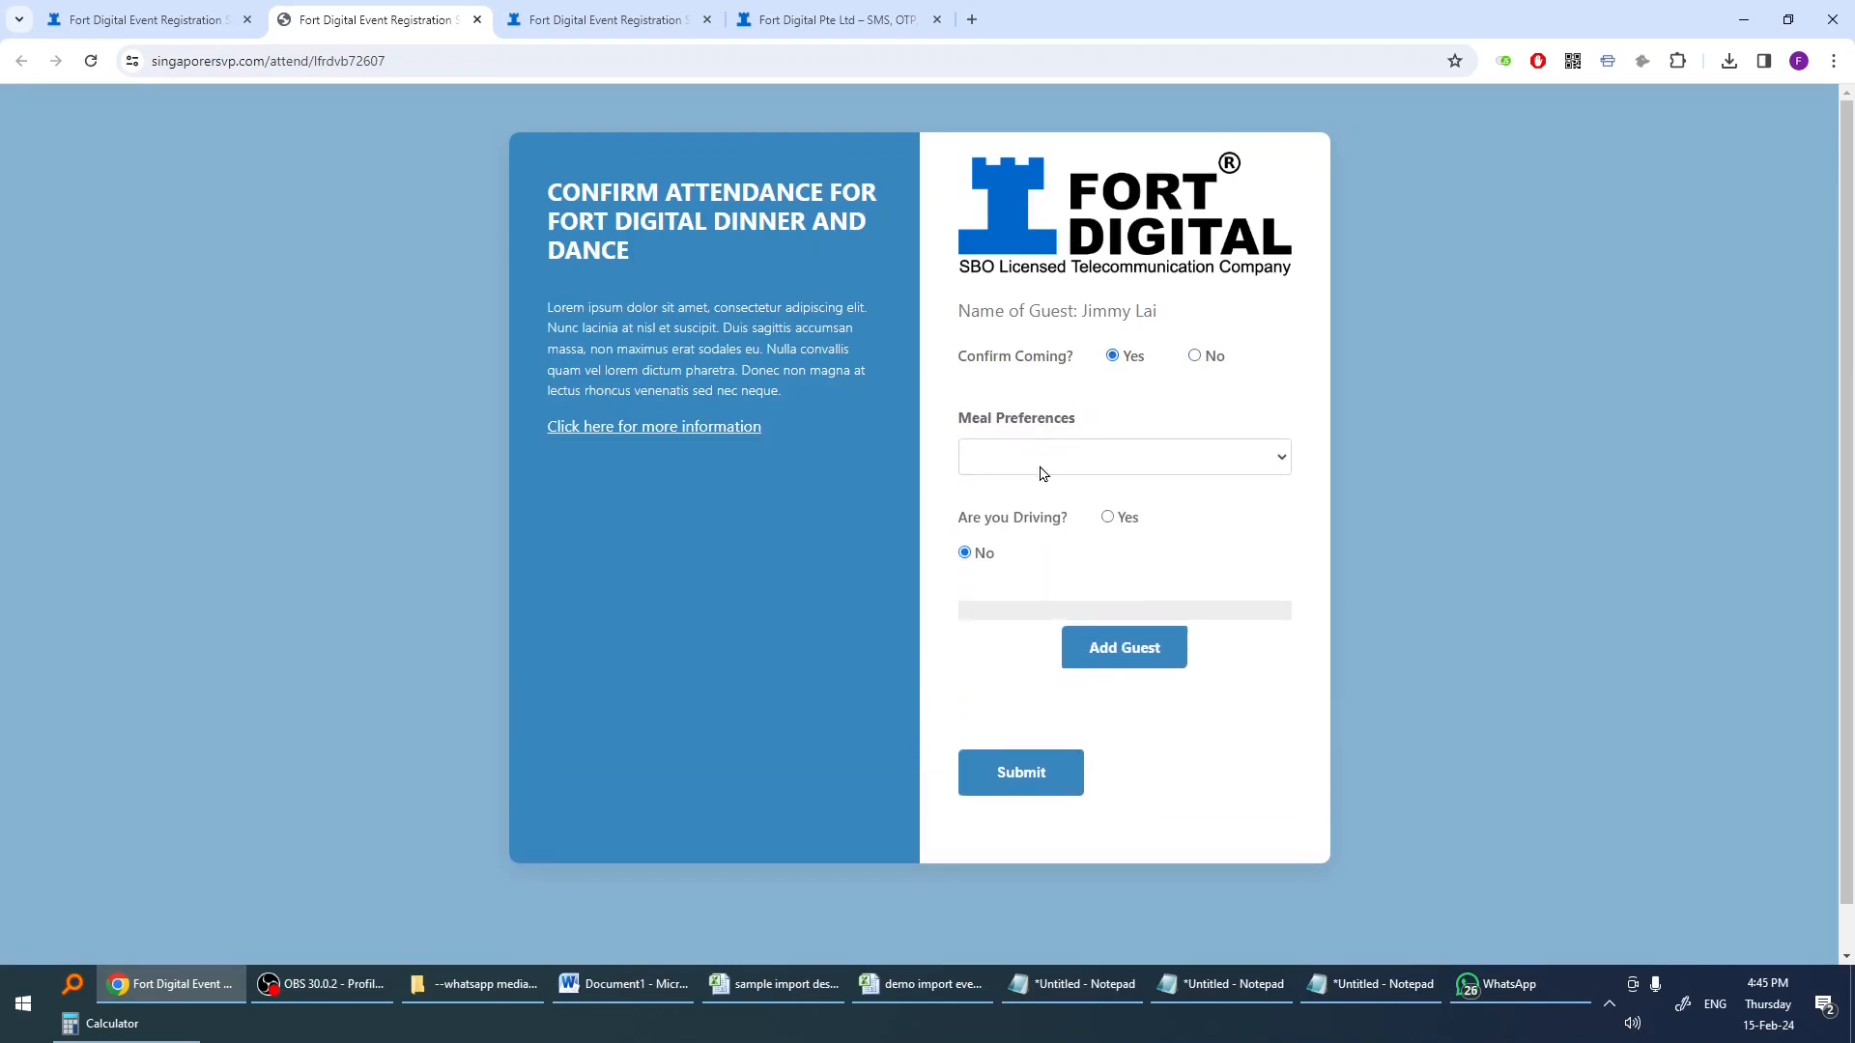
left_click(1043, 463)
left_click(1046, 512)
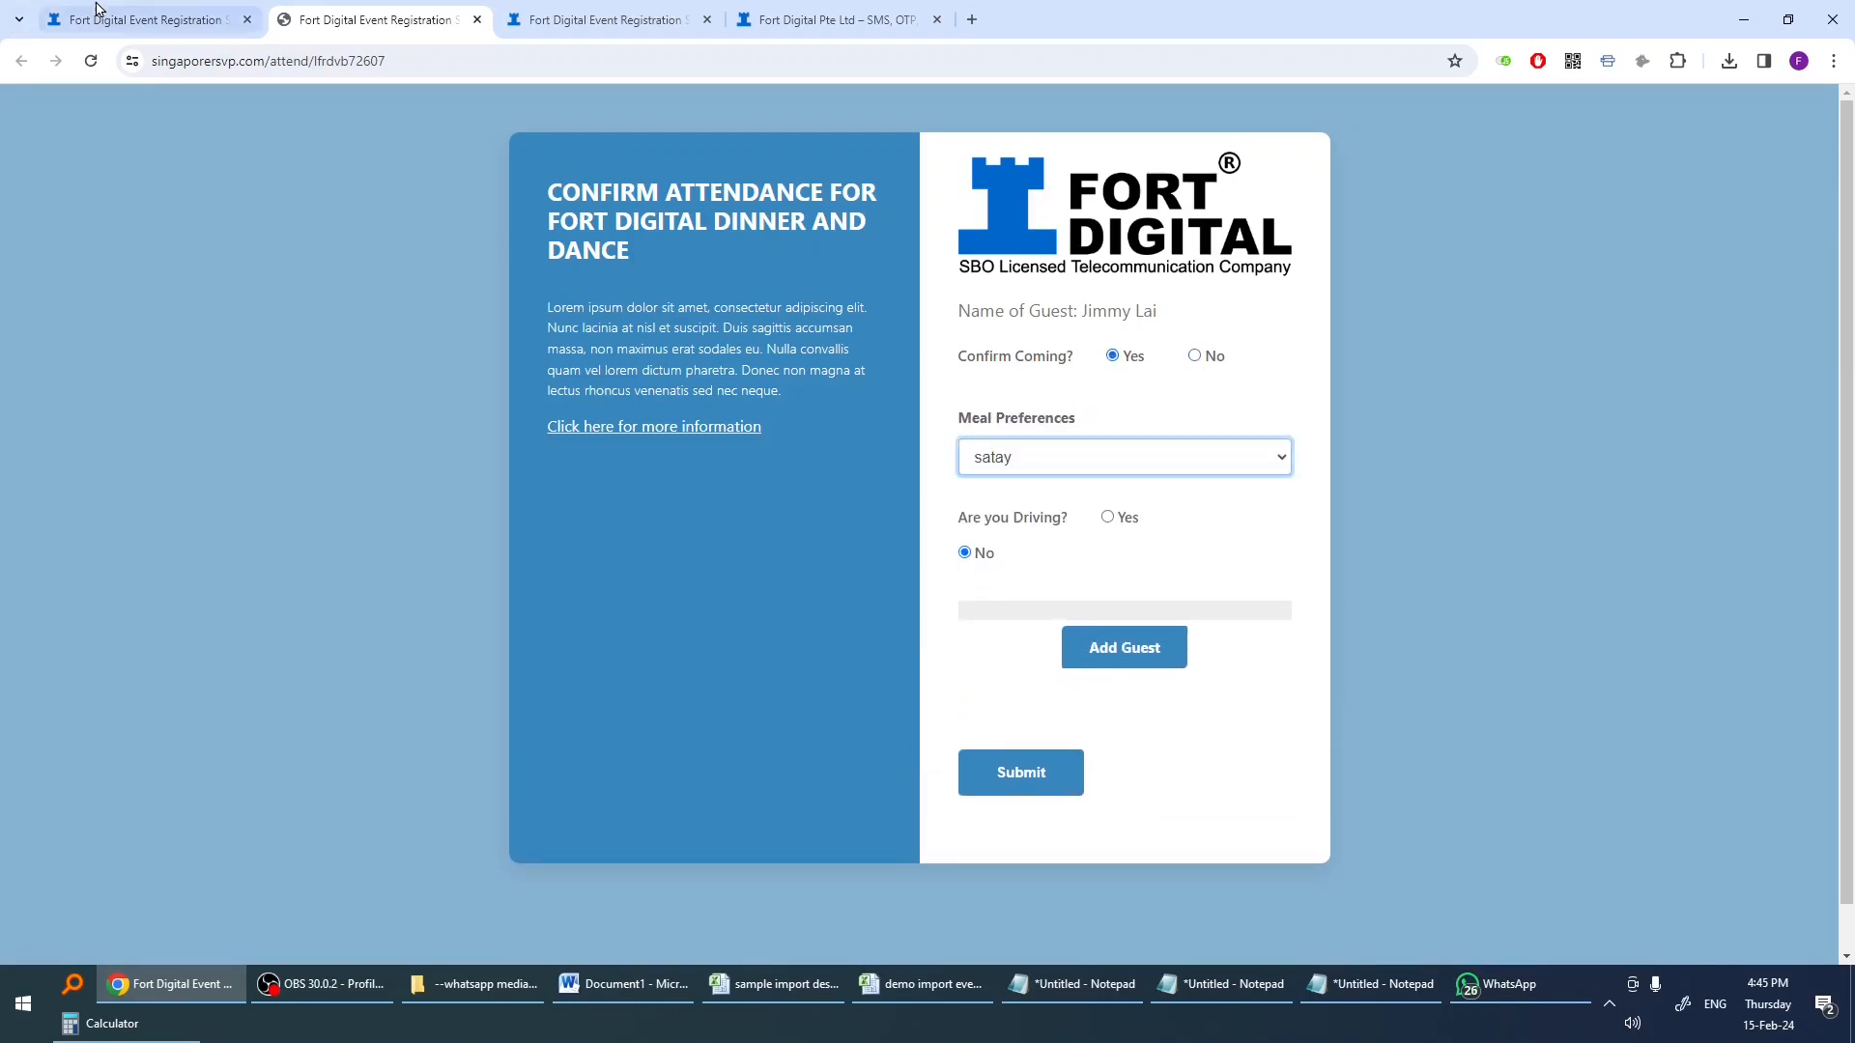
Check the admin Meal page, then change the RSVP meal to no preferences.
left_click(135, 19)
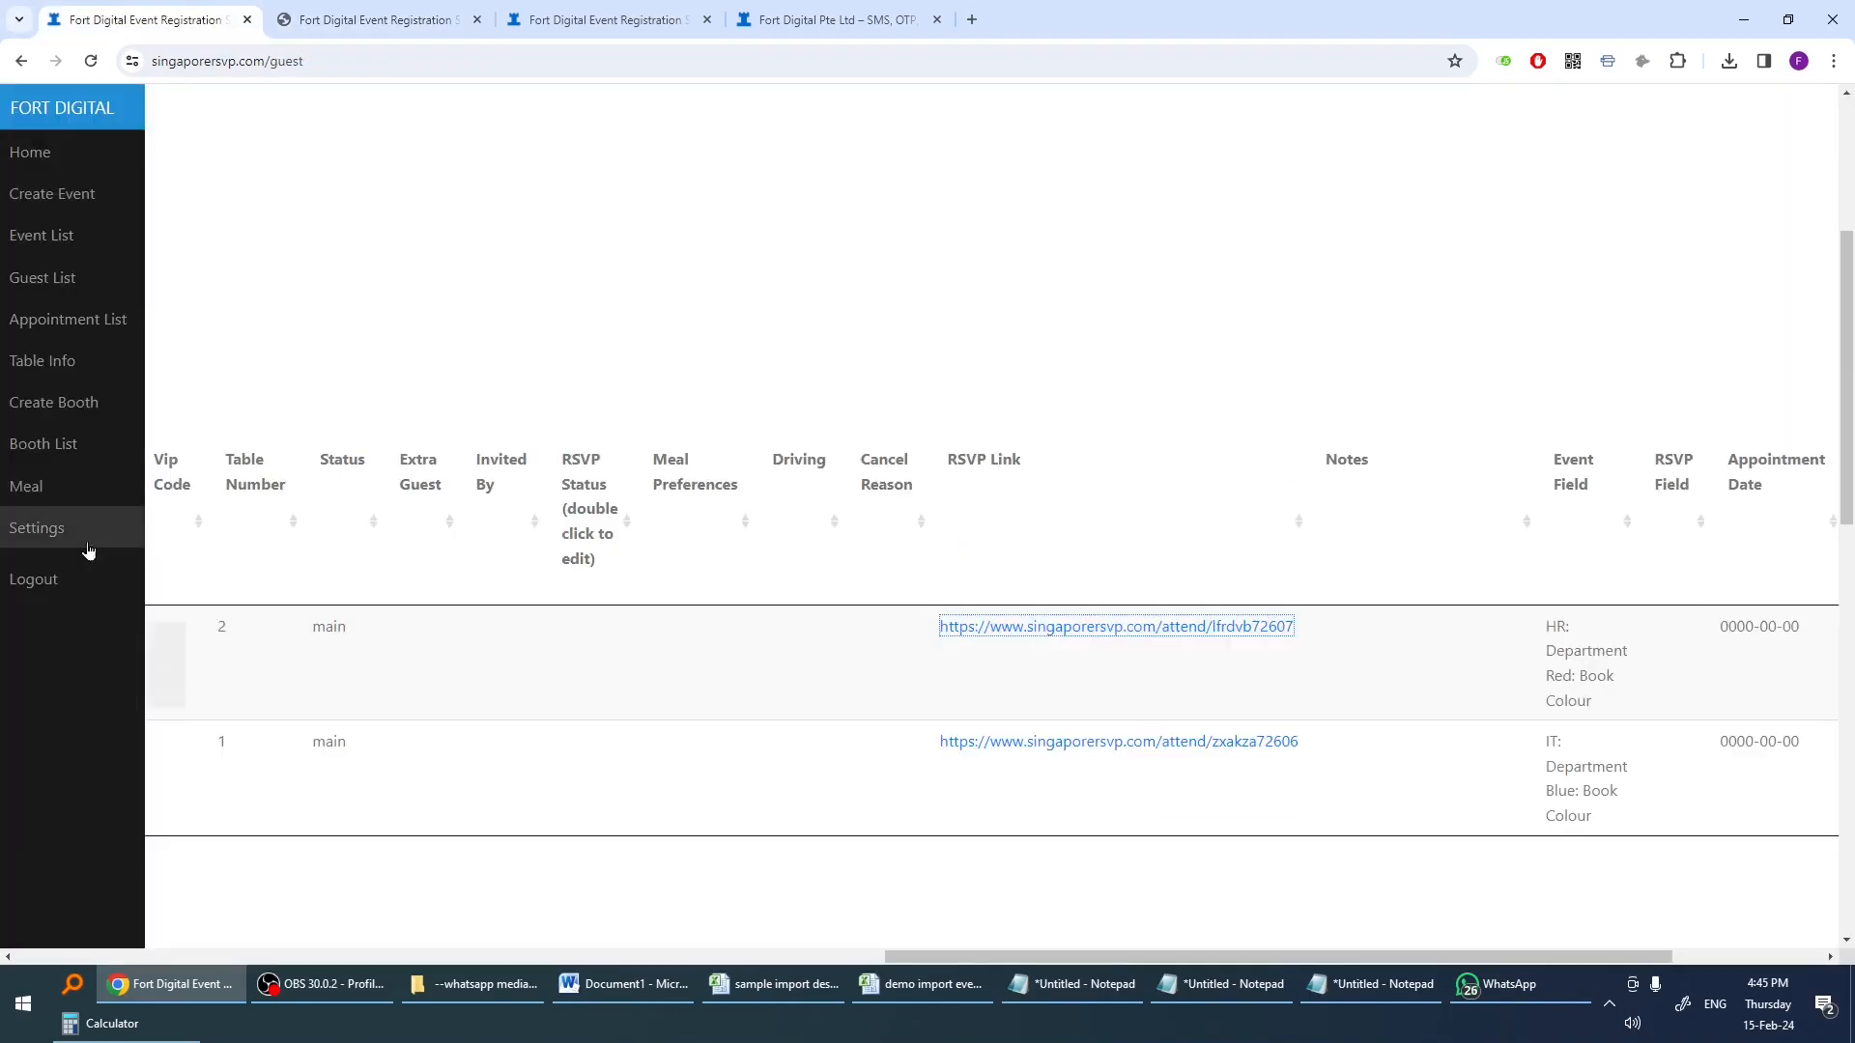
left_click(26, 487)
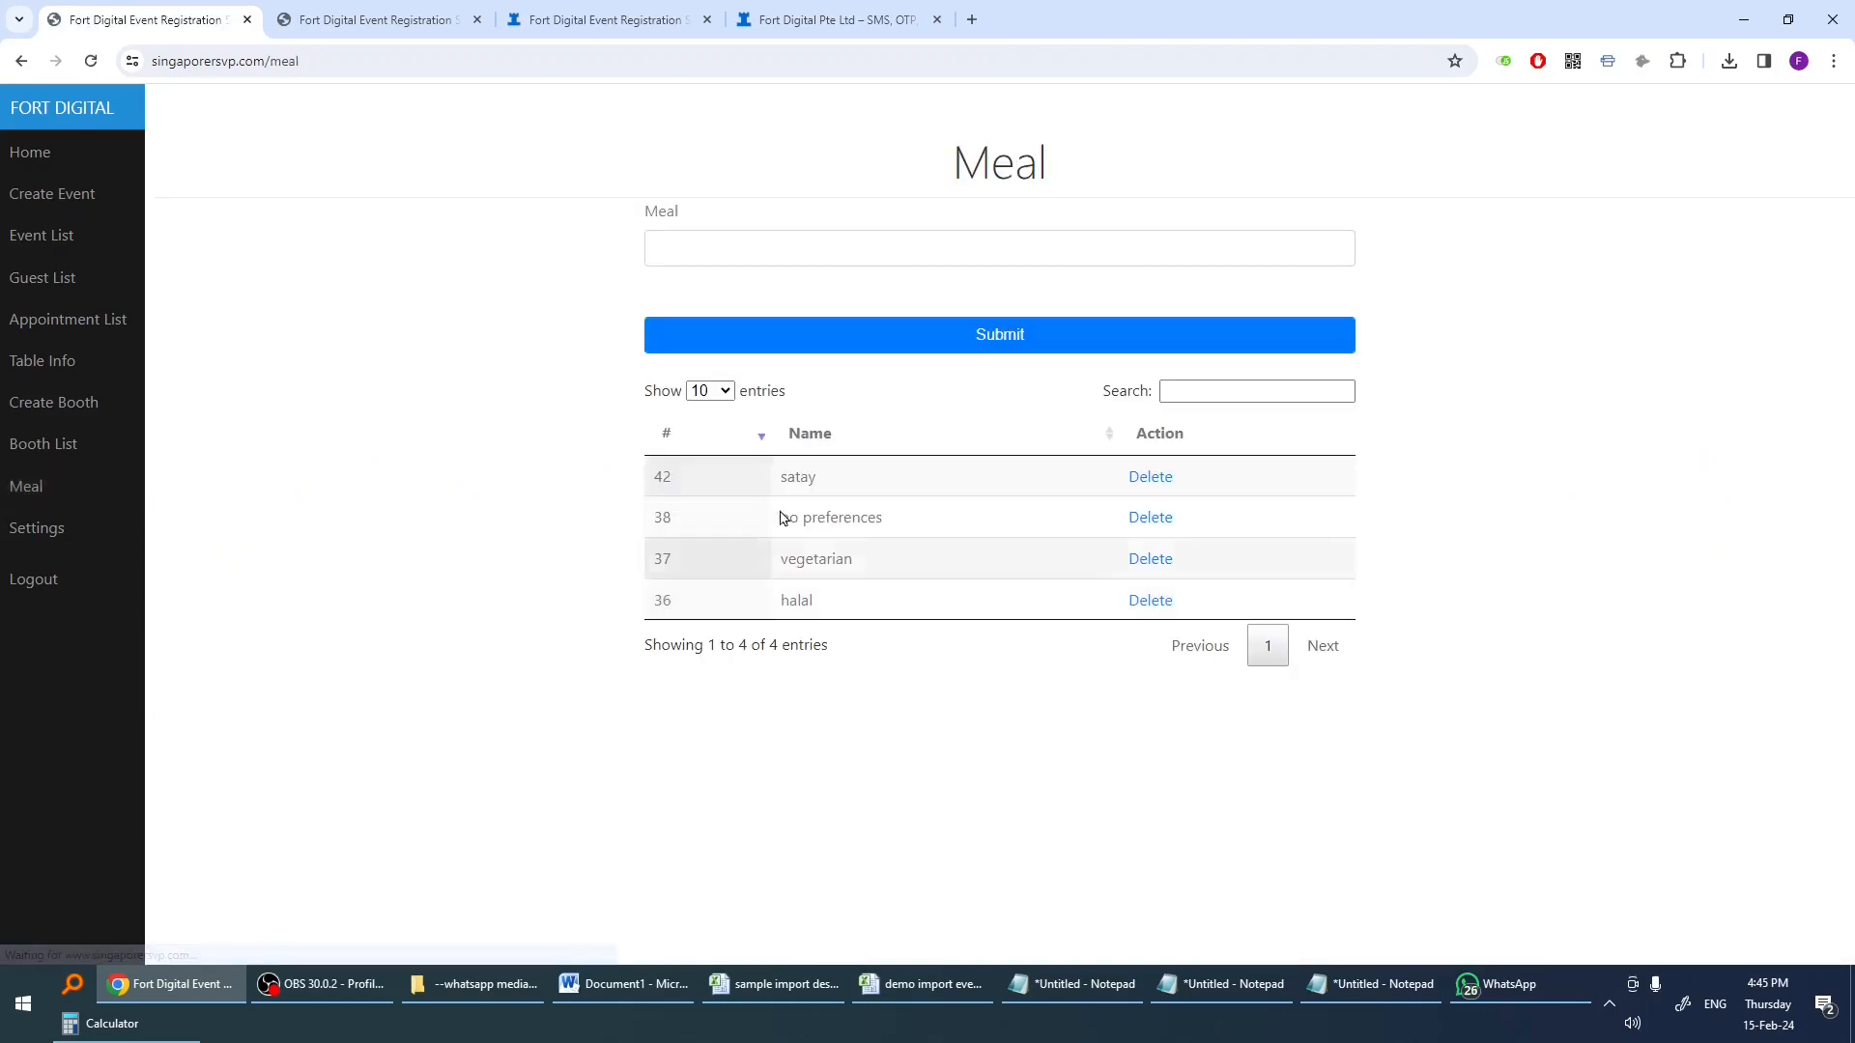
left_click(454, 19)
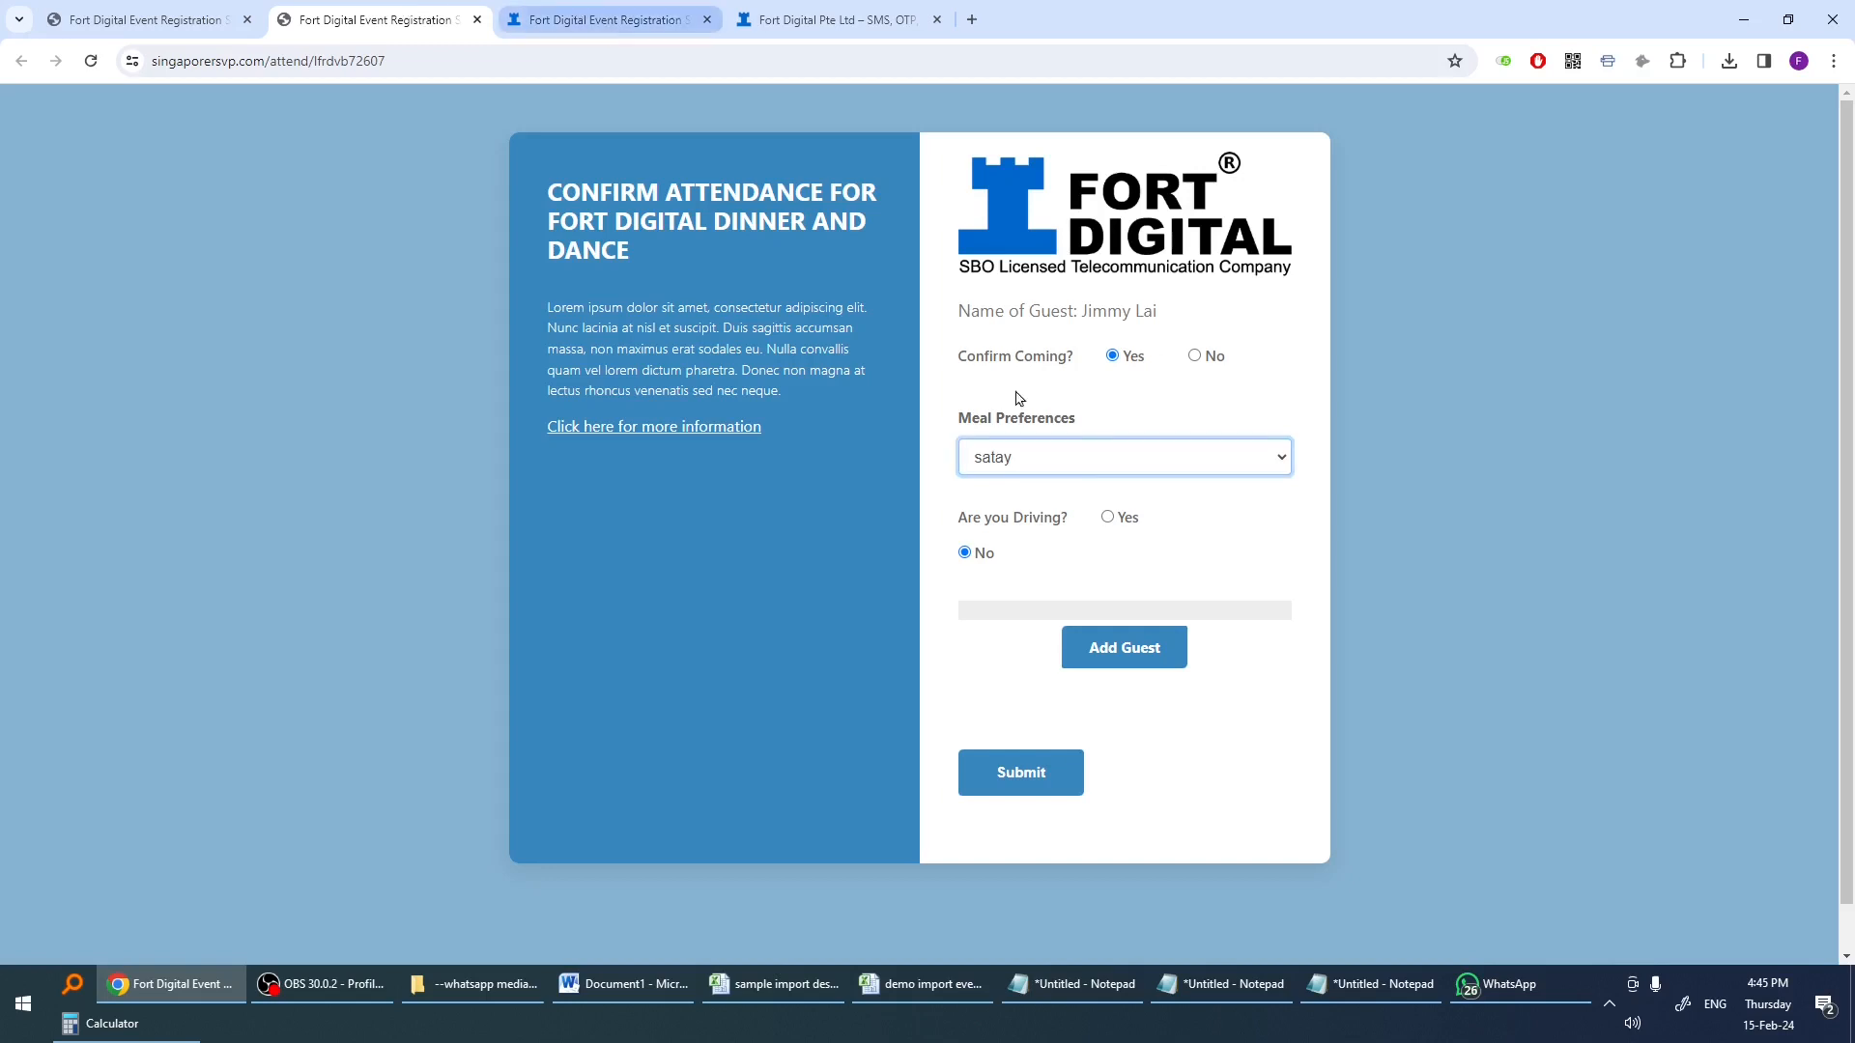
left_click(1072, 464)
left_click(1063, 532)
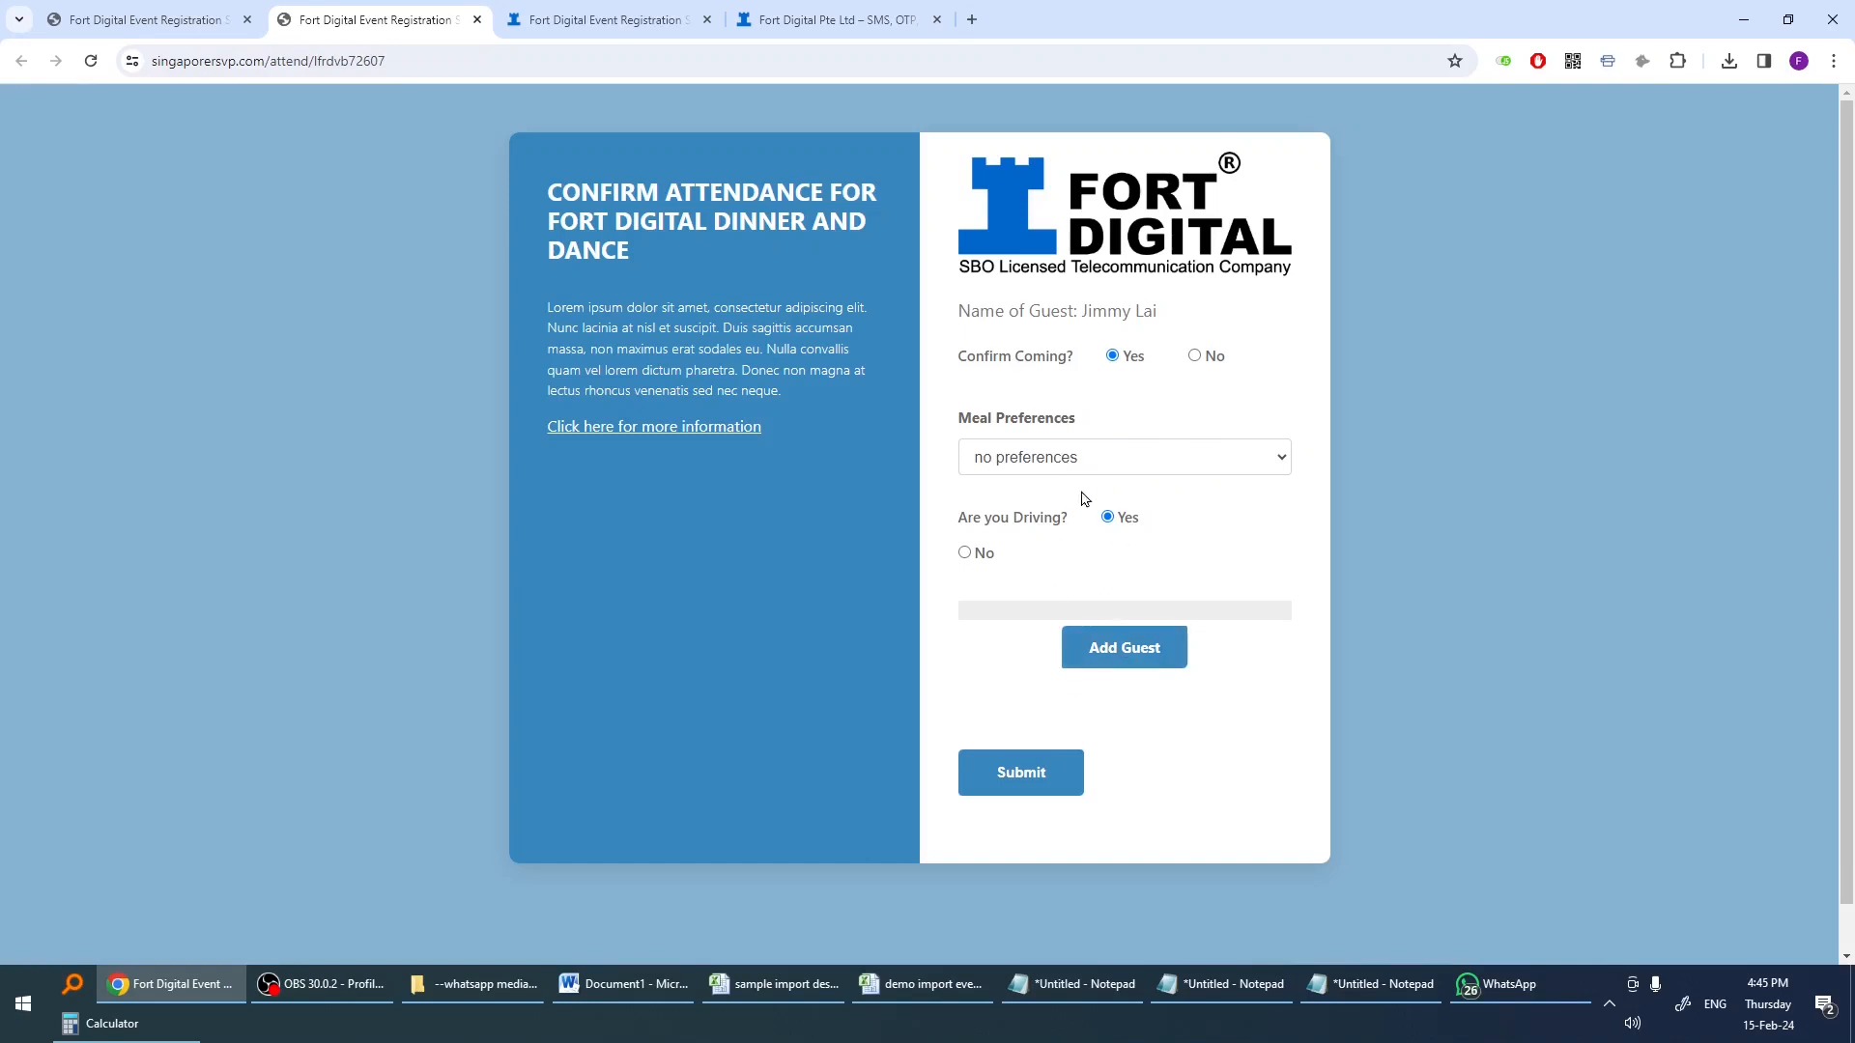
Reselect satay, submit the RSVP form, and view the Meal page listing four meals.
left_click(1048, 460)
left_click(1041, 495)
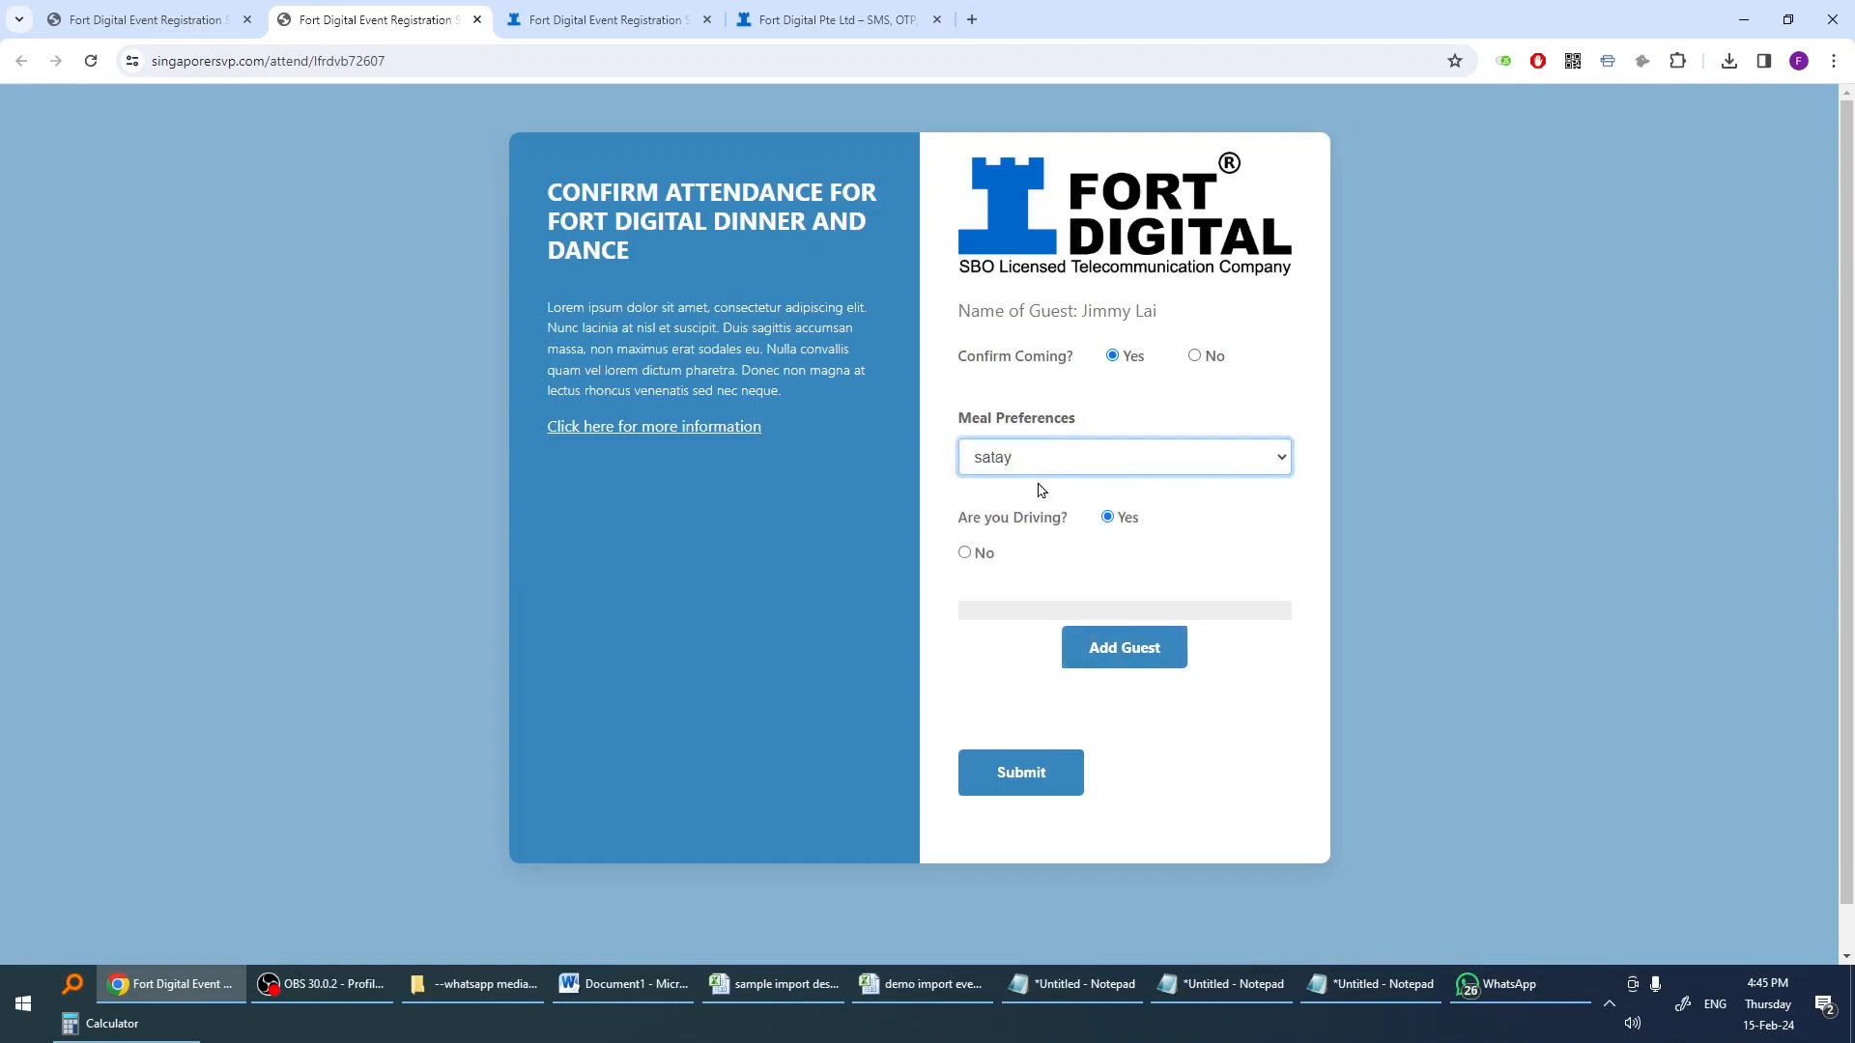
left_click(1022, 769)
left_click(193, 14)
left_click(345, 11)
left_click(215, 14)
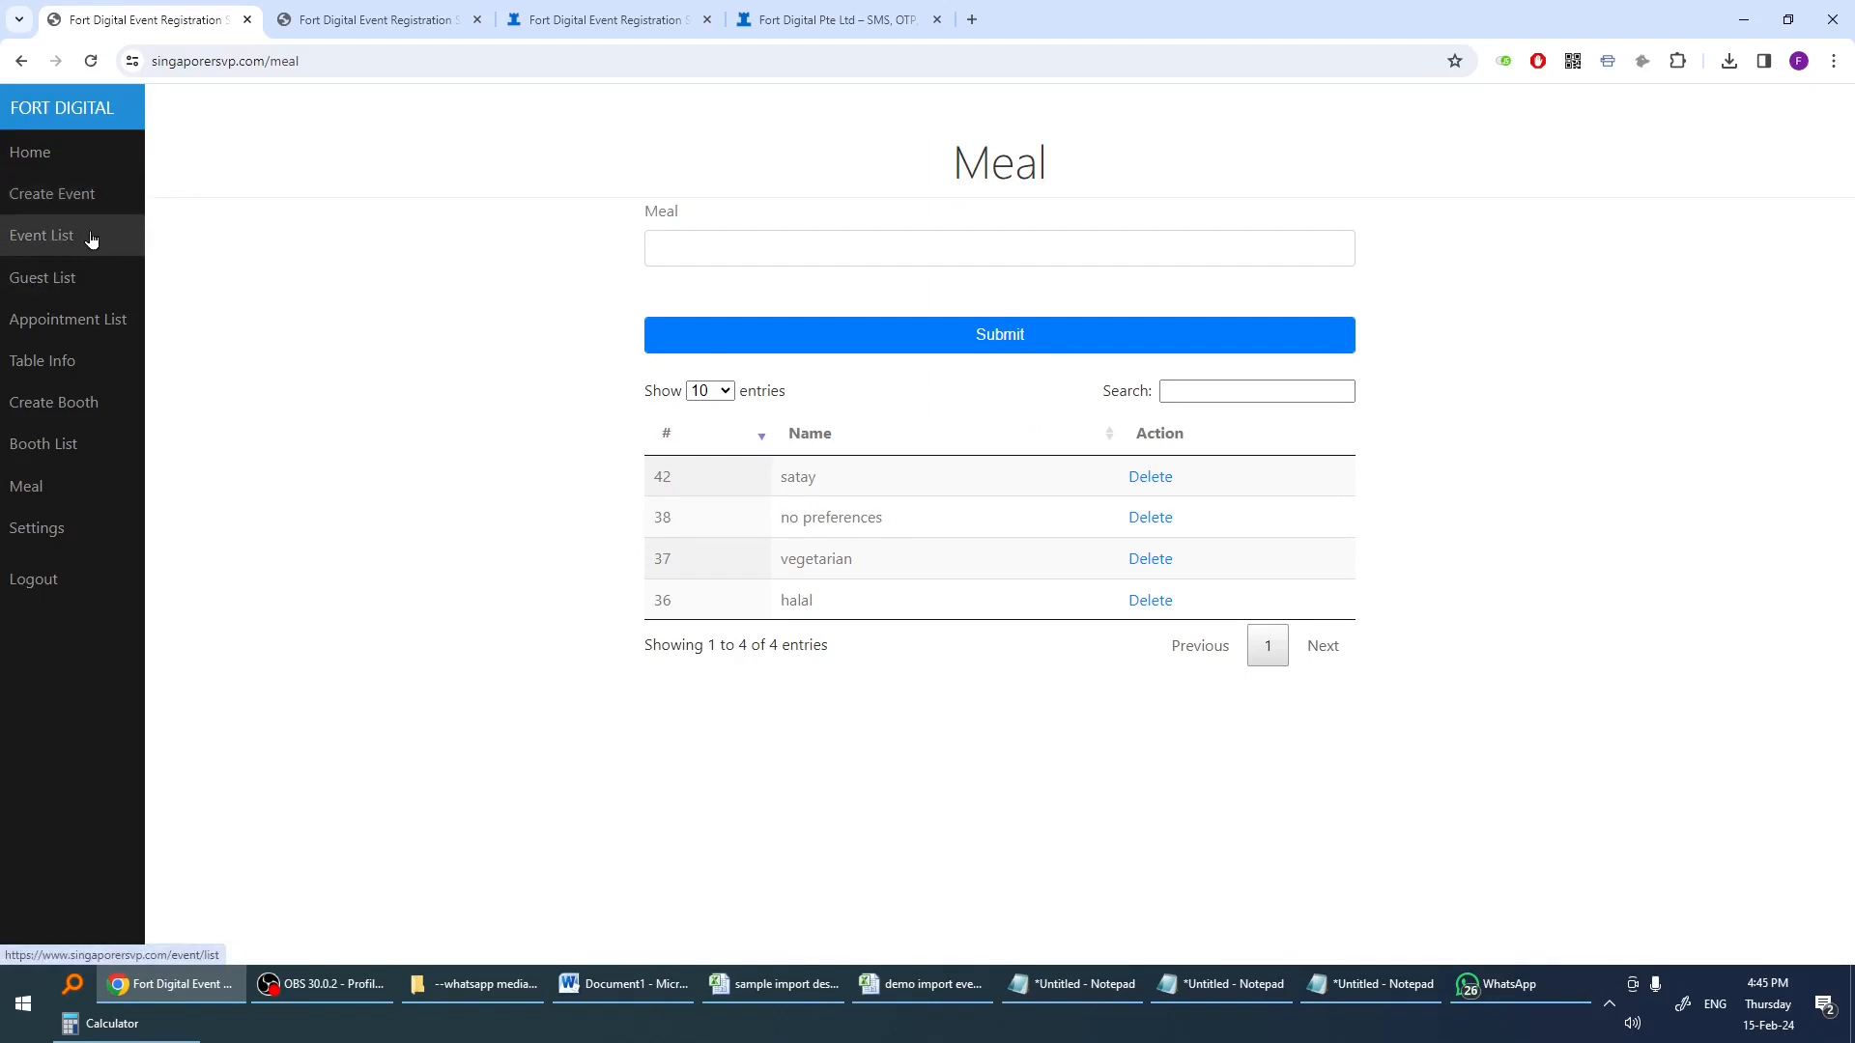
Open the Dinner and Dance guest list, review its RSVP columns, and focus the SMS message box.
left_click(54, 243)
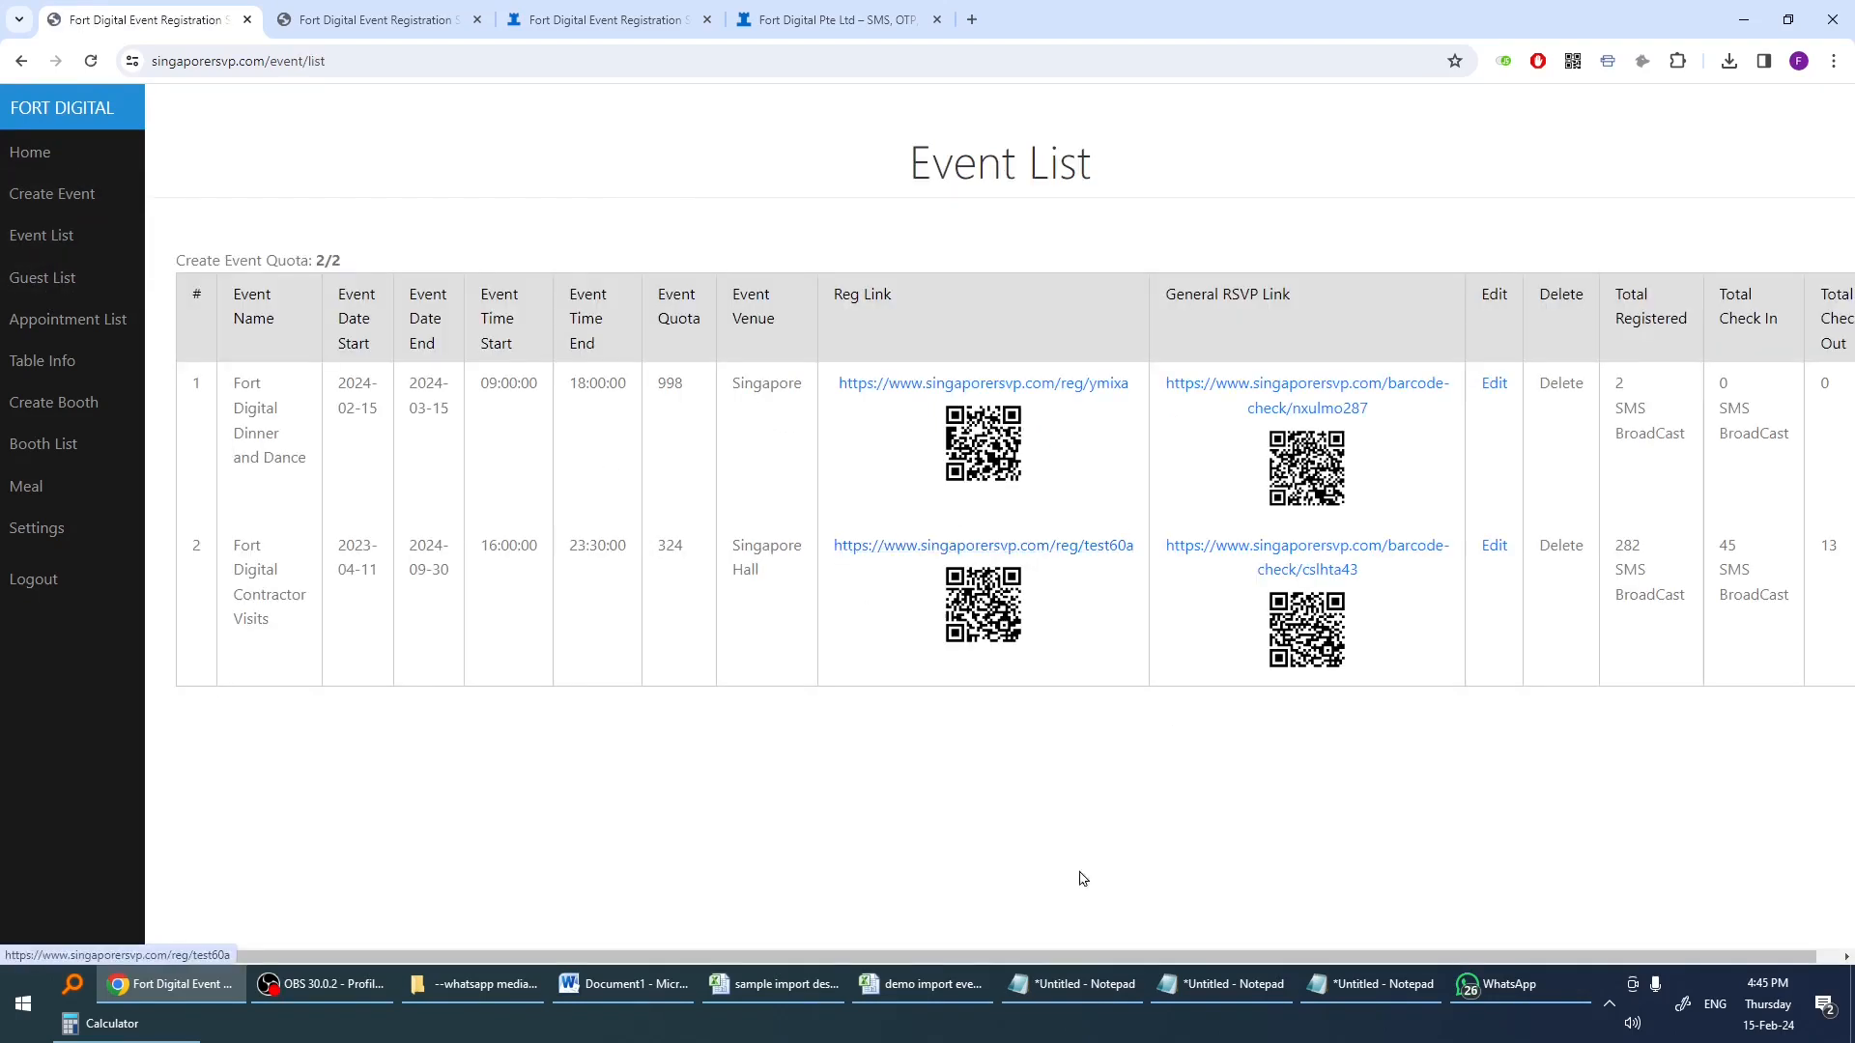
left_click(43, 277)
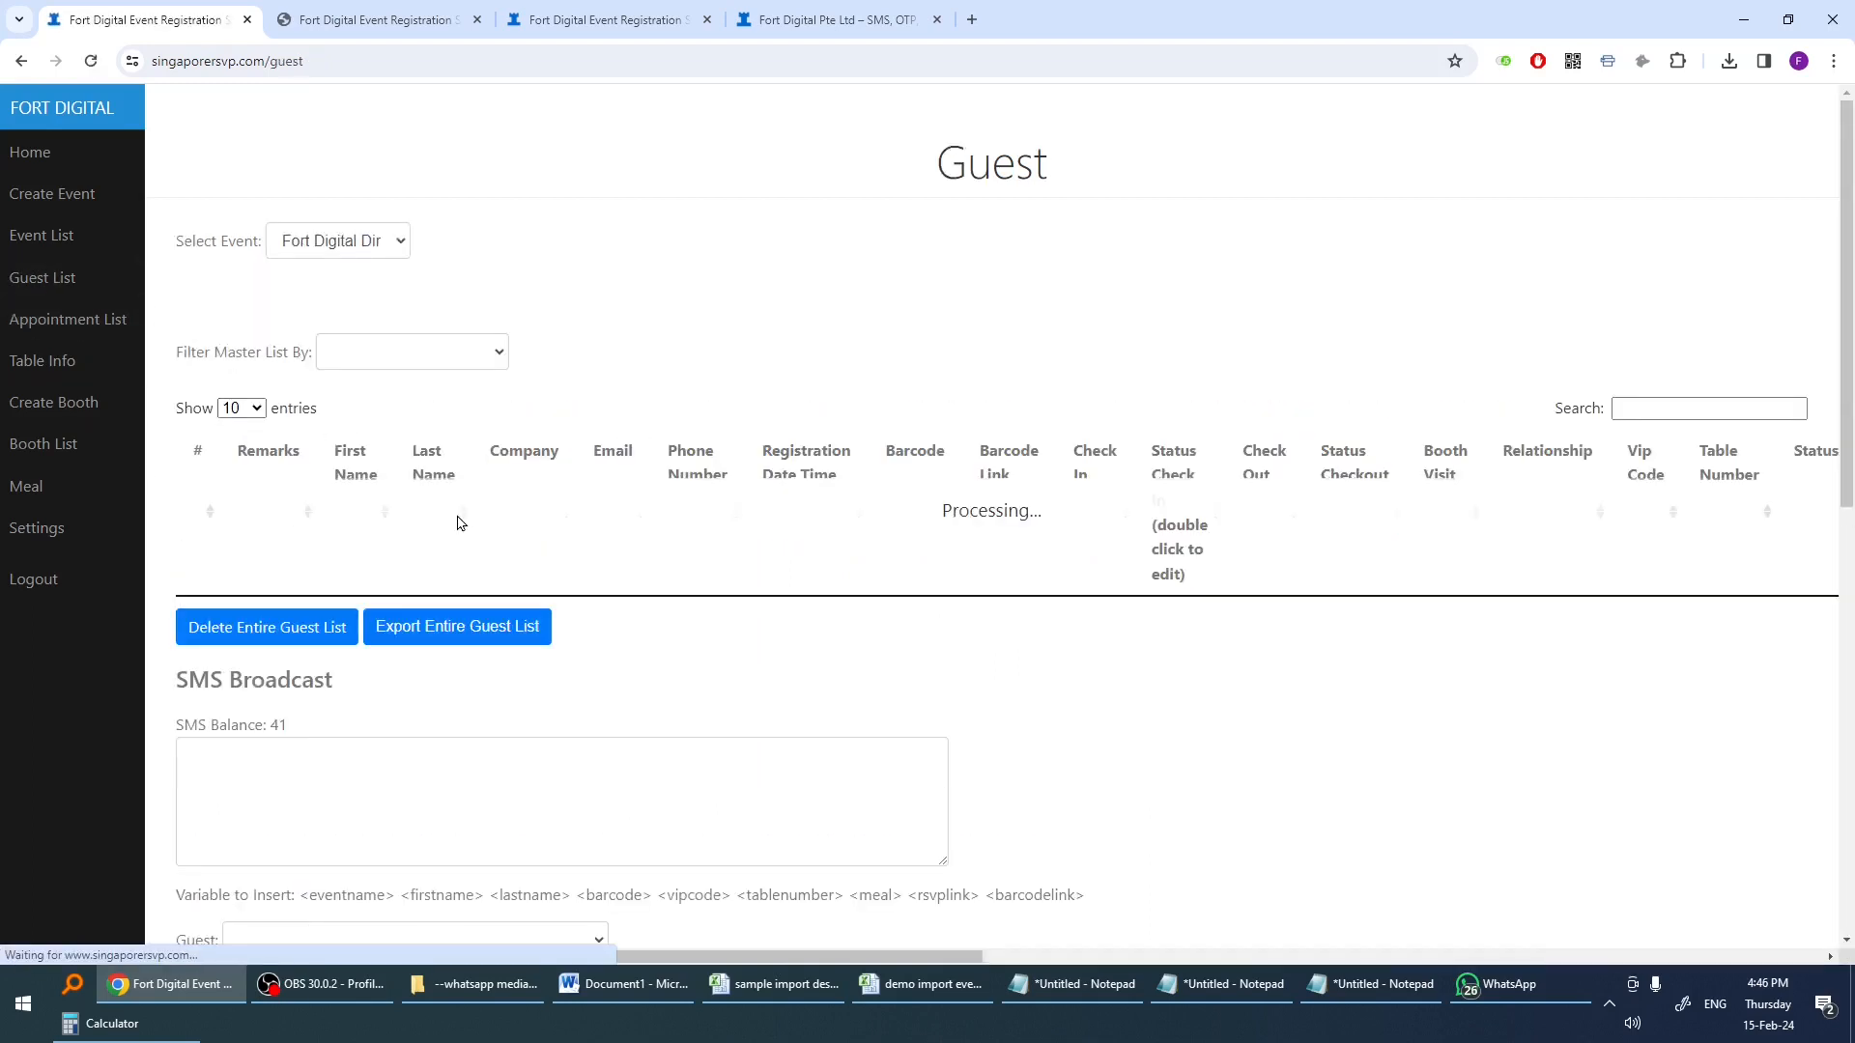
scroll(960, 681, "down", 2)
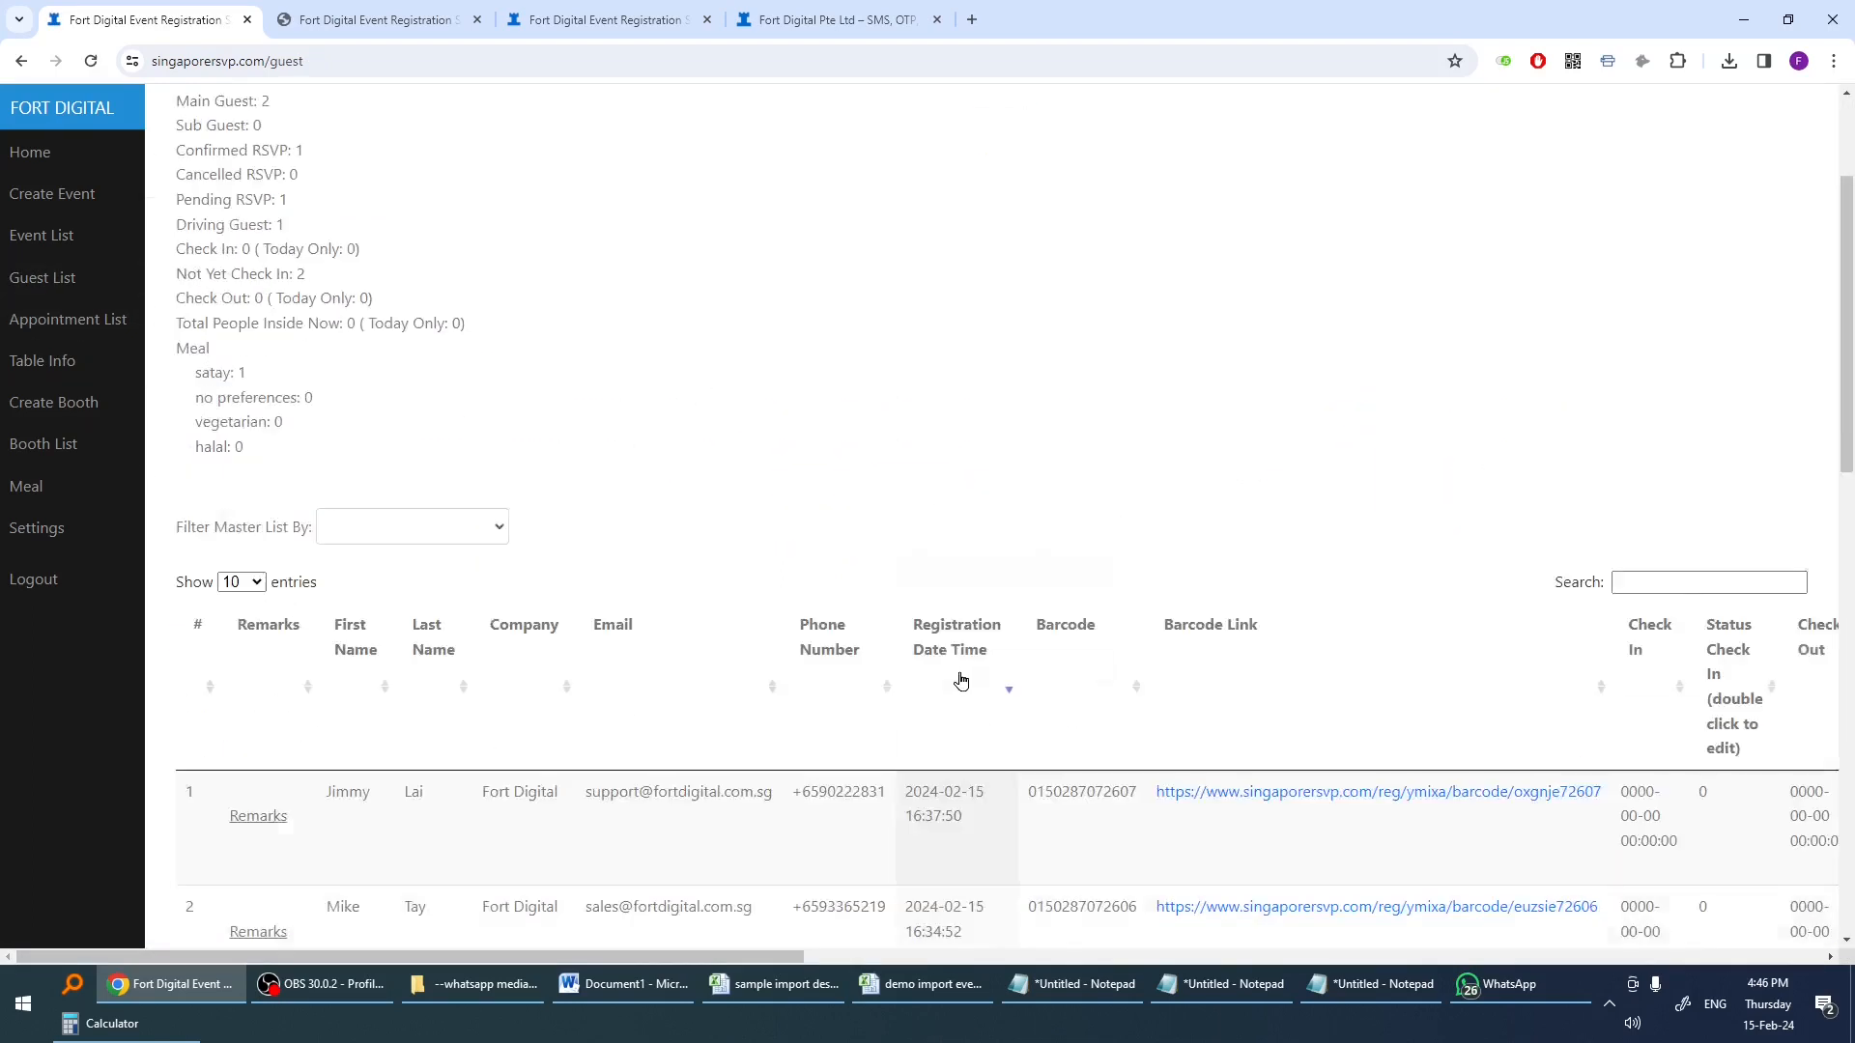
scroll(961, 681, "down", 2)
left_click_drag(628, 956, 1335, 952)
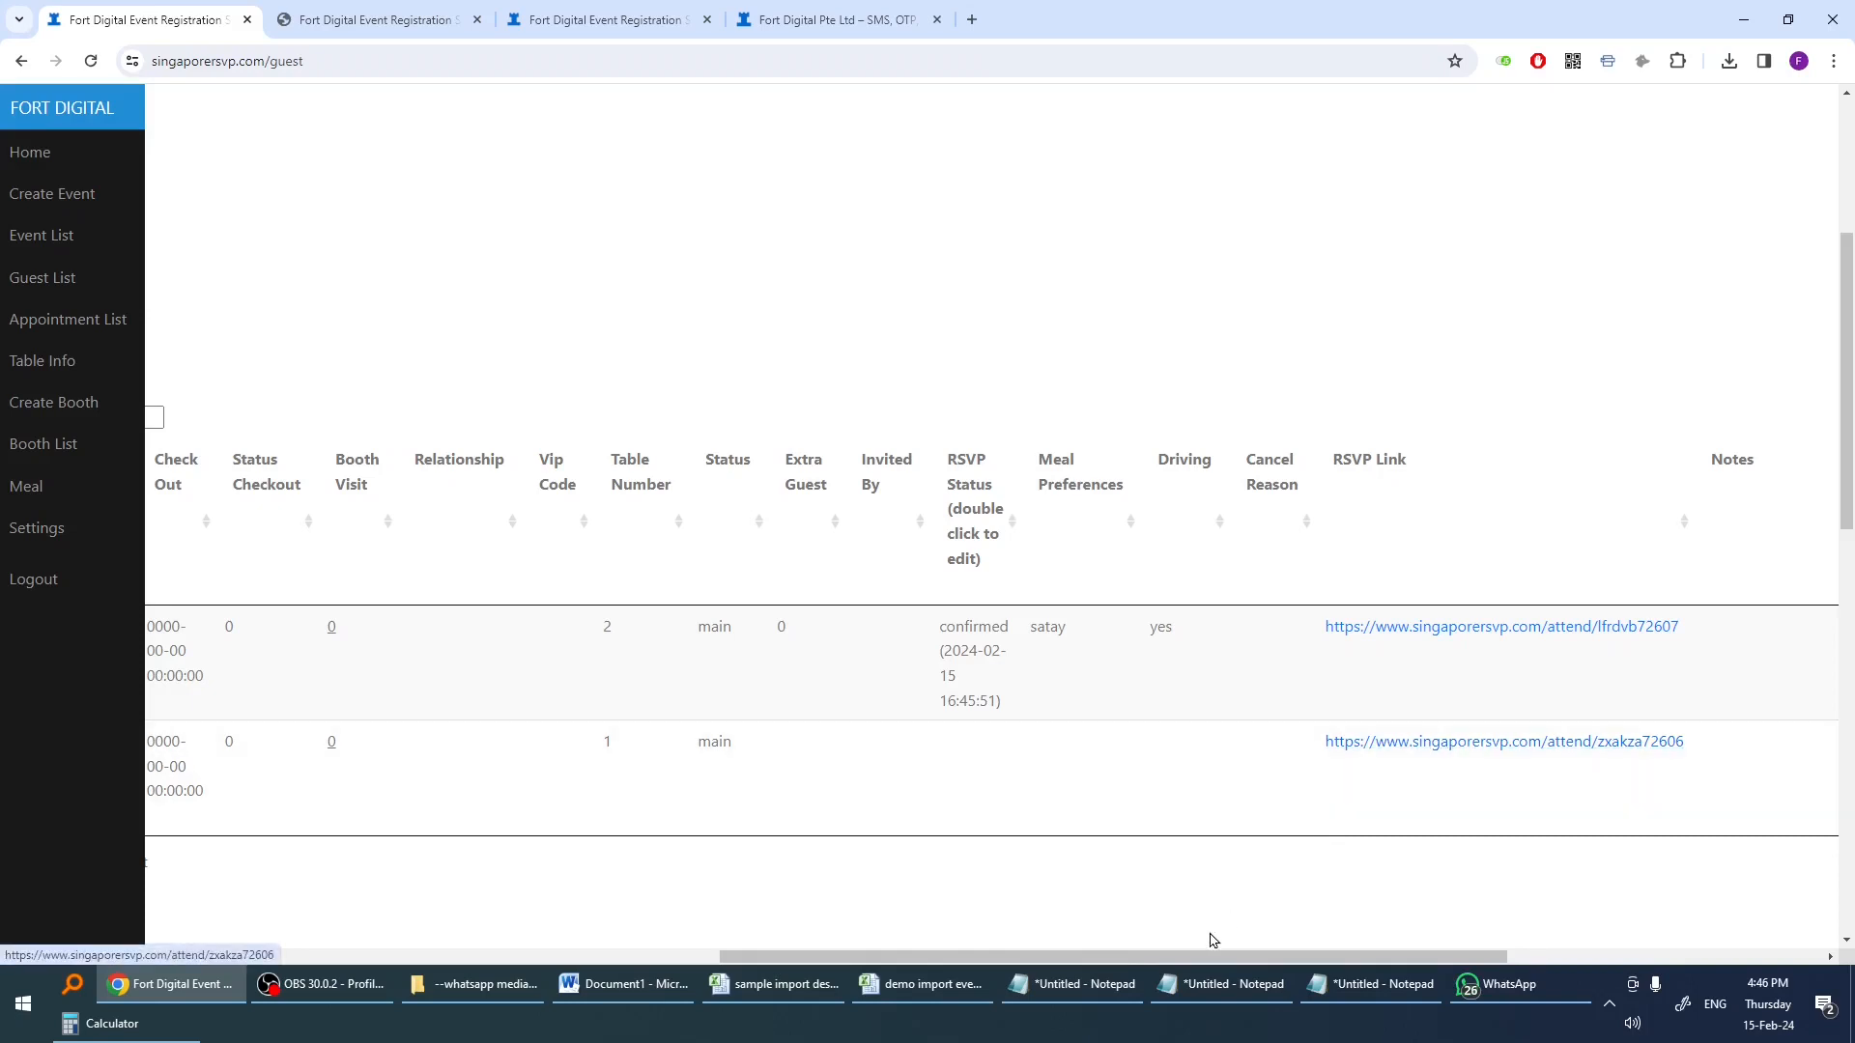
left_click_drag(1199, 962, 494, 962)
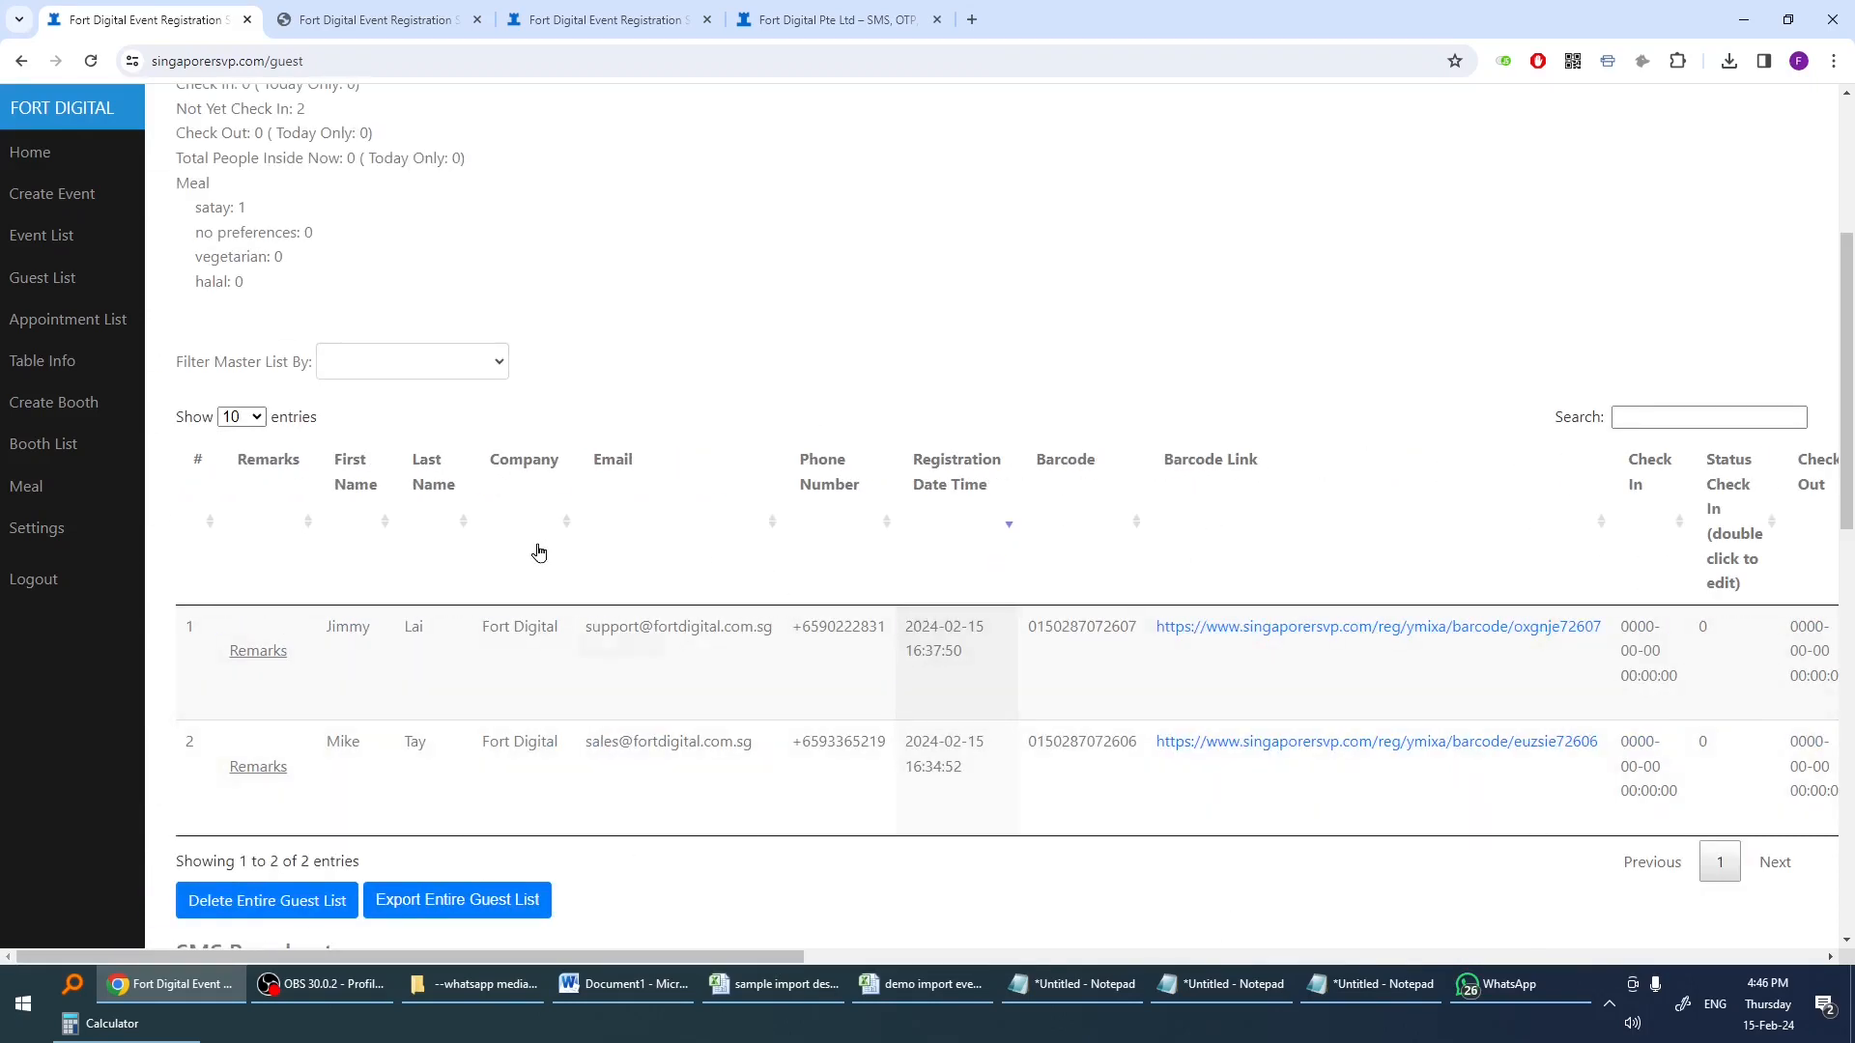
scroll(538, 551, "down", 6)
left_click(401, 404)
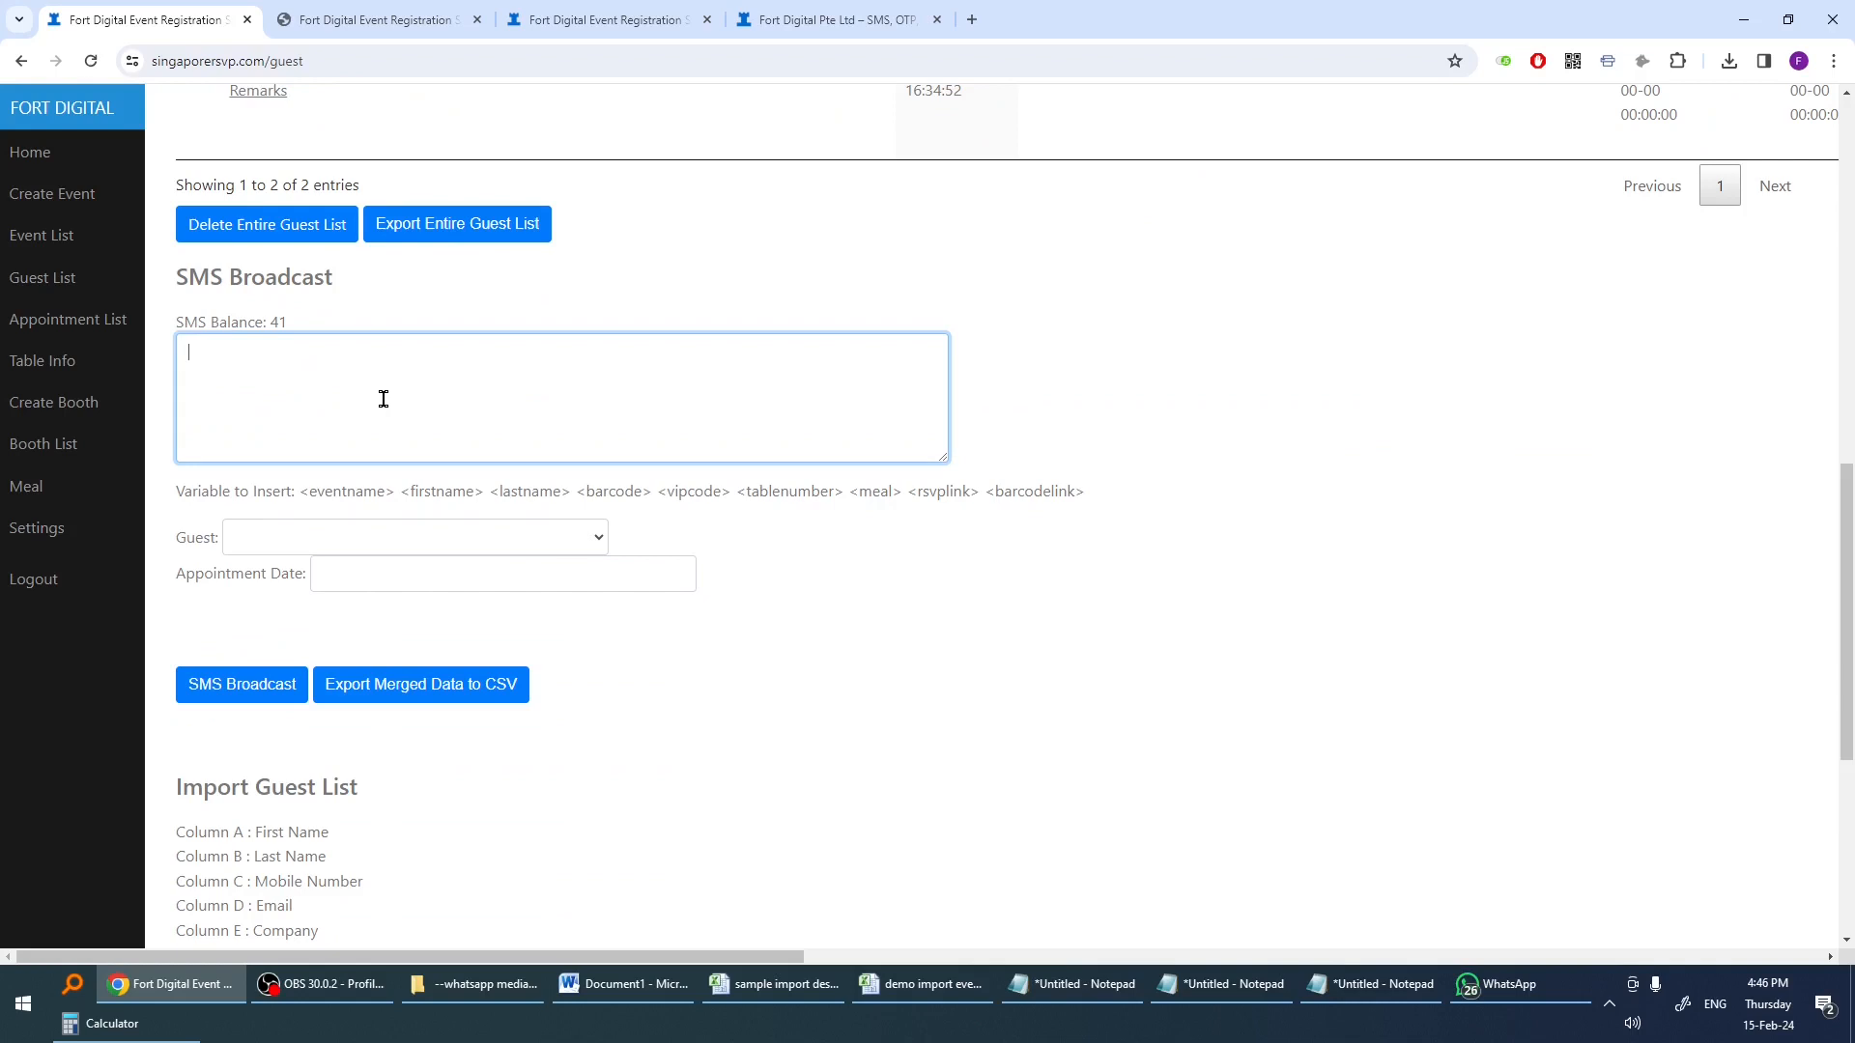
Write 'Dear <firstname> <lastname>, pelase RSVP your attendance here : <rsvplink>' in the SMS Broadcast box.
type("Dea")
left_click_drag(400, 516, 568, 519)
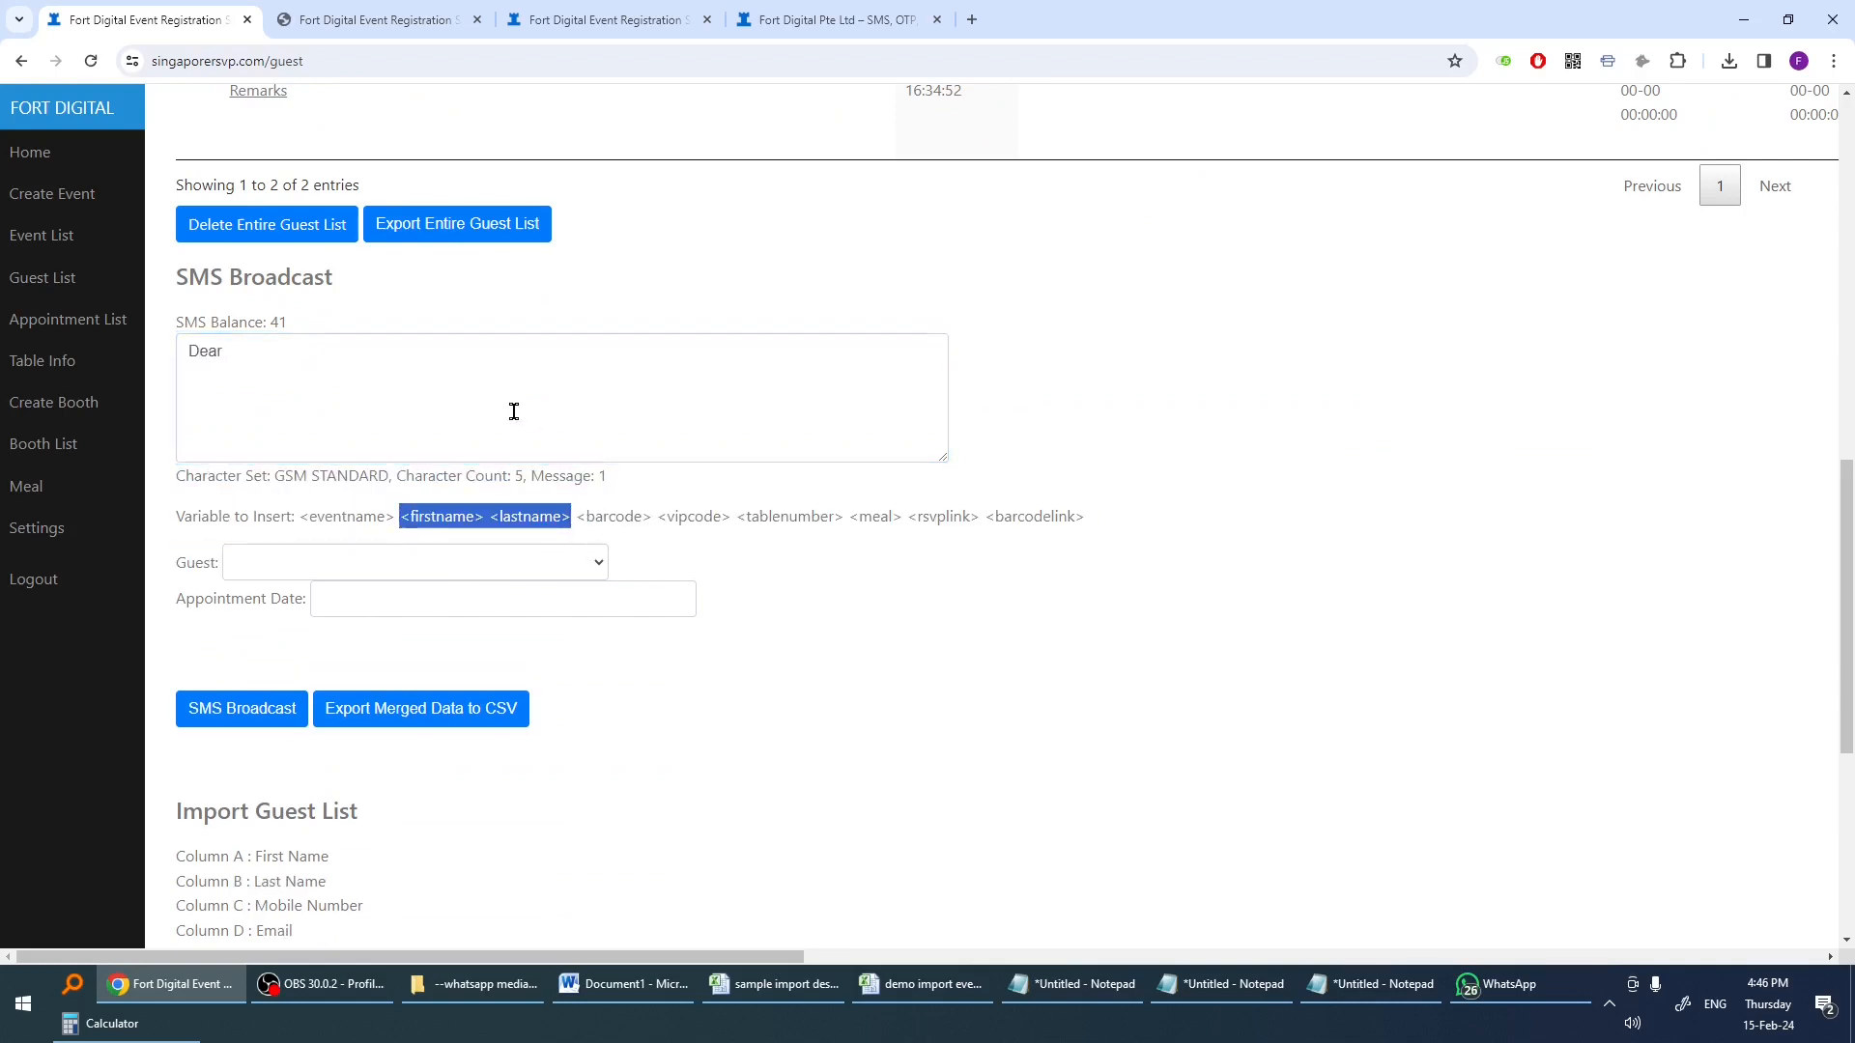
left_click(515, 411)
type("<firstname> <lastname>")
type(", pela")
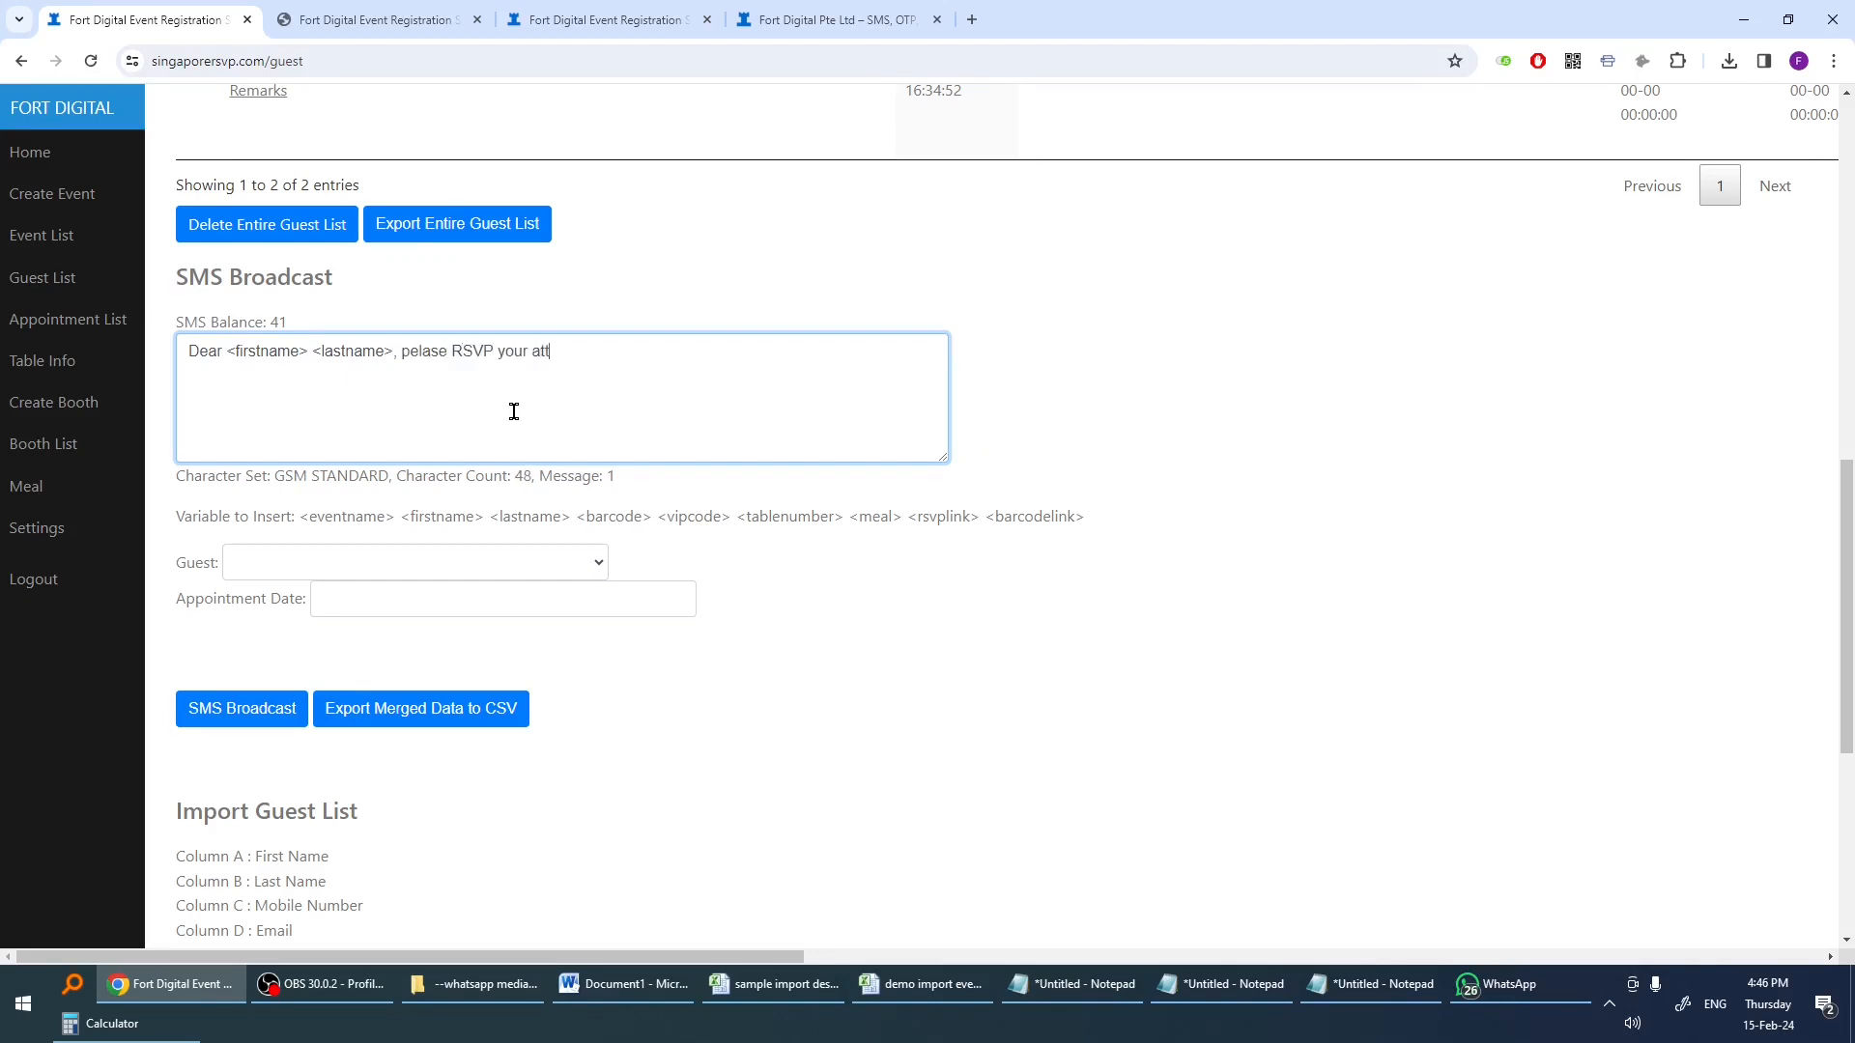
type("se RSVP your attendance he")
left_click_drag(906, 516, 978, 515)
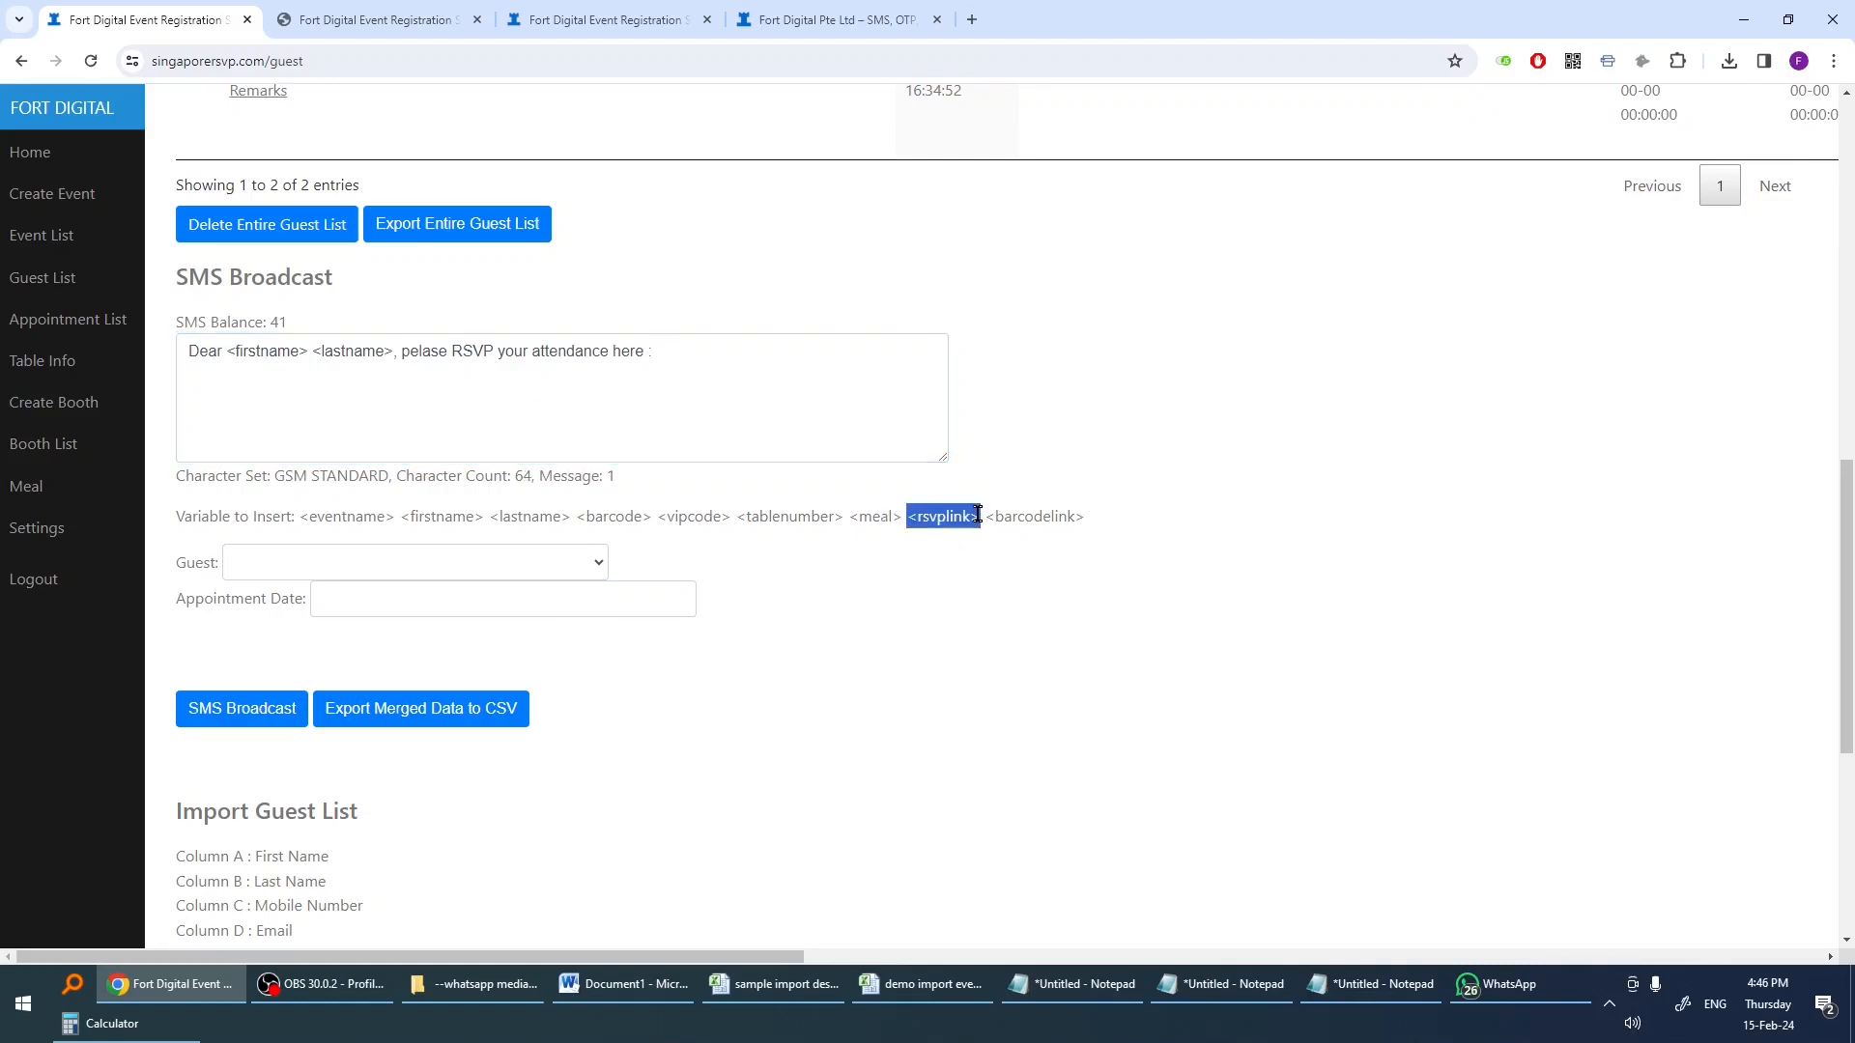
left_click(766, 394)
type("<rsvplink>")
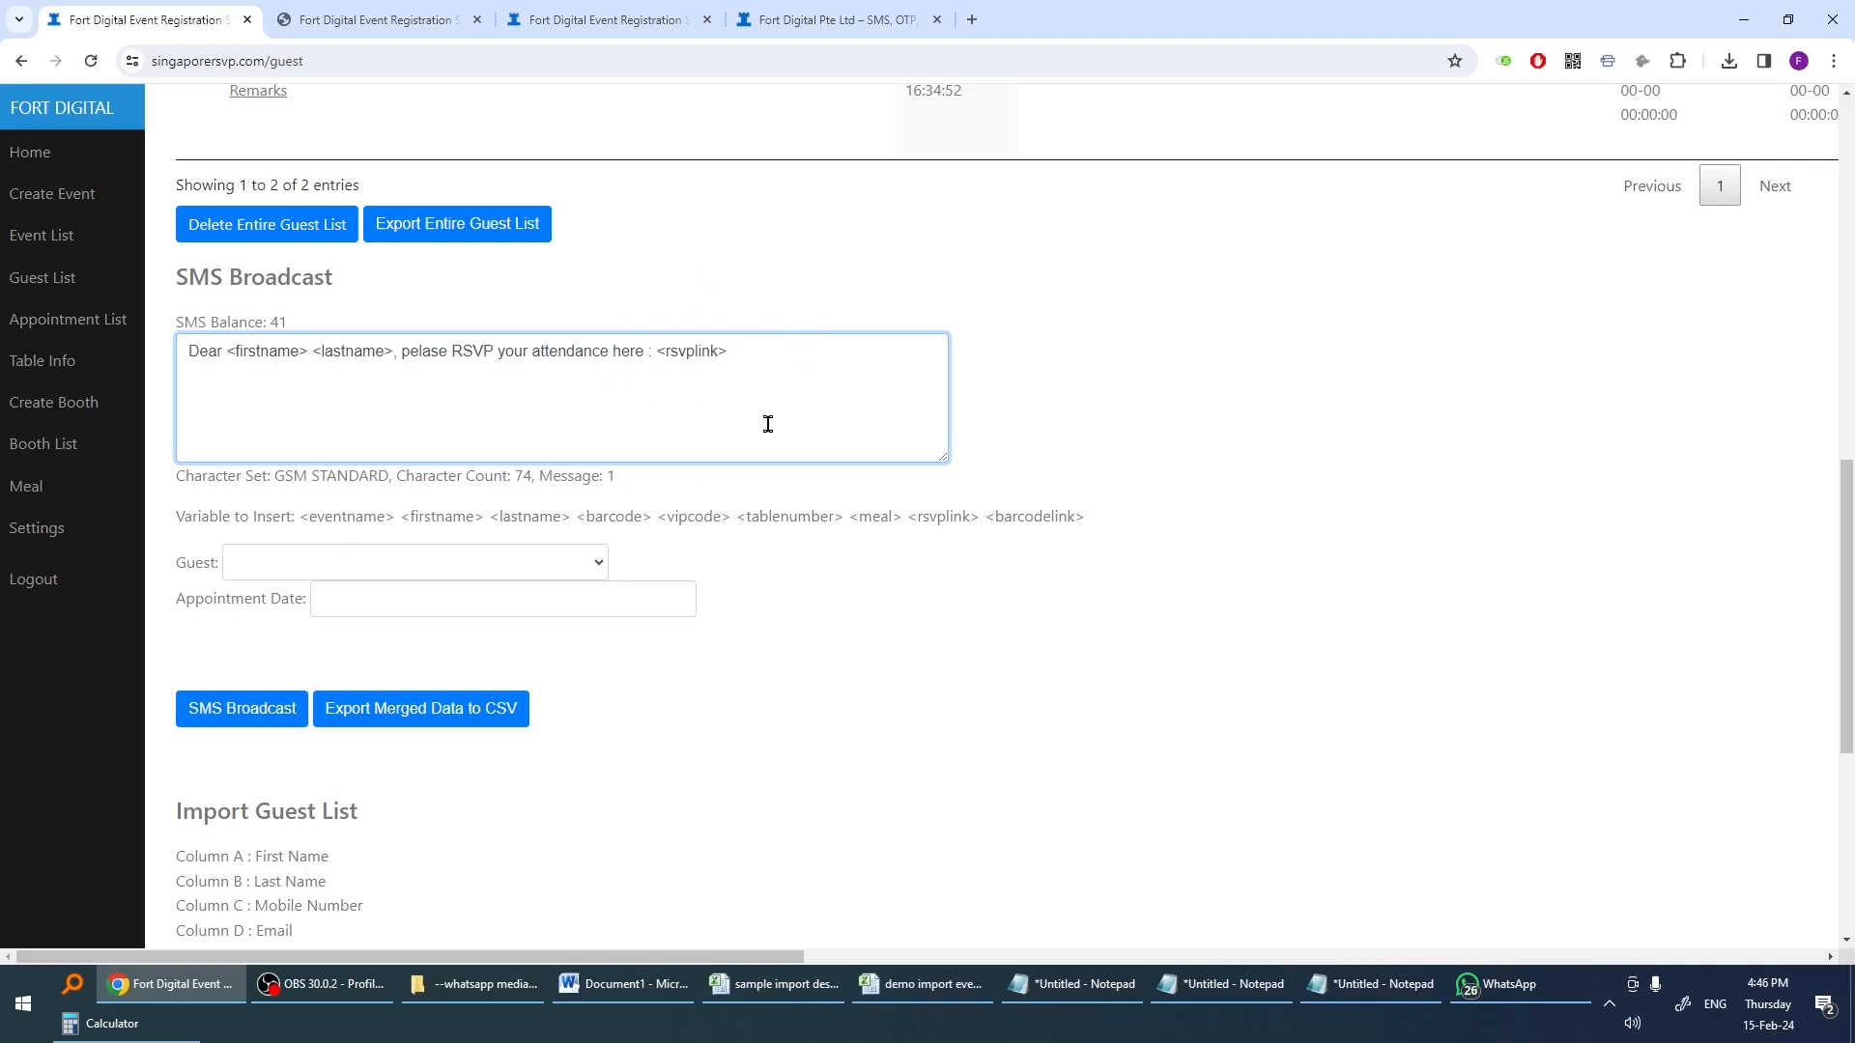
Set the SMS recipients to ALL (Main and Sub Guests).
left_click(411, 569)
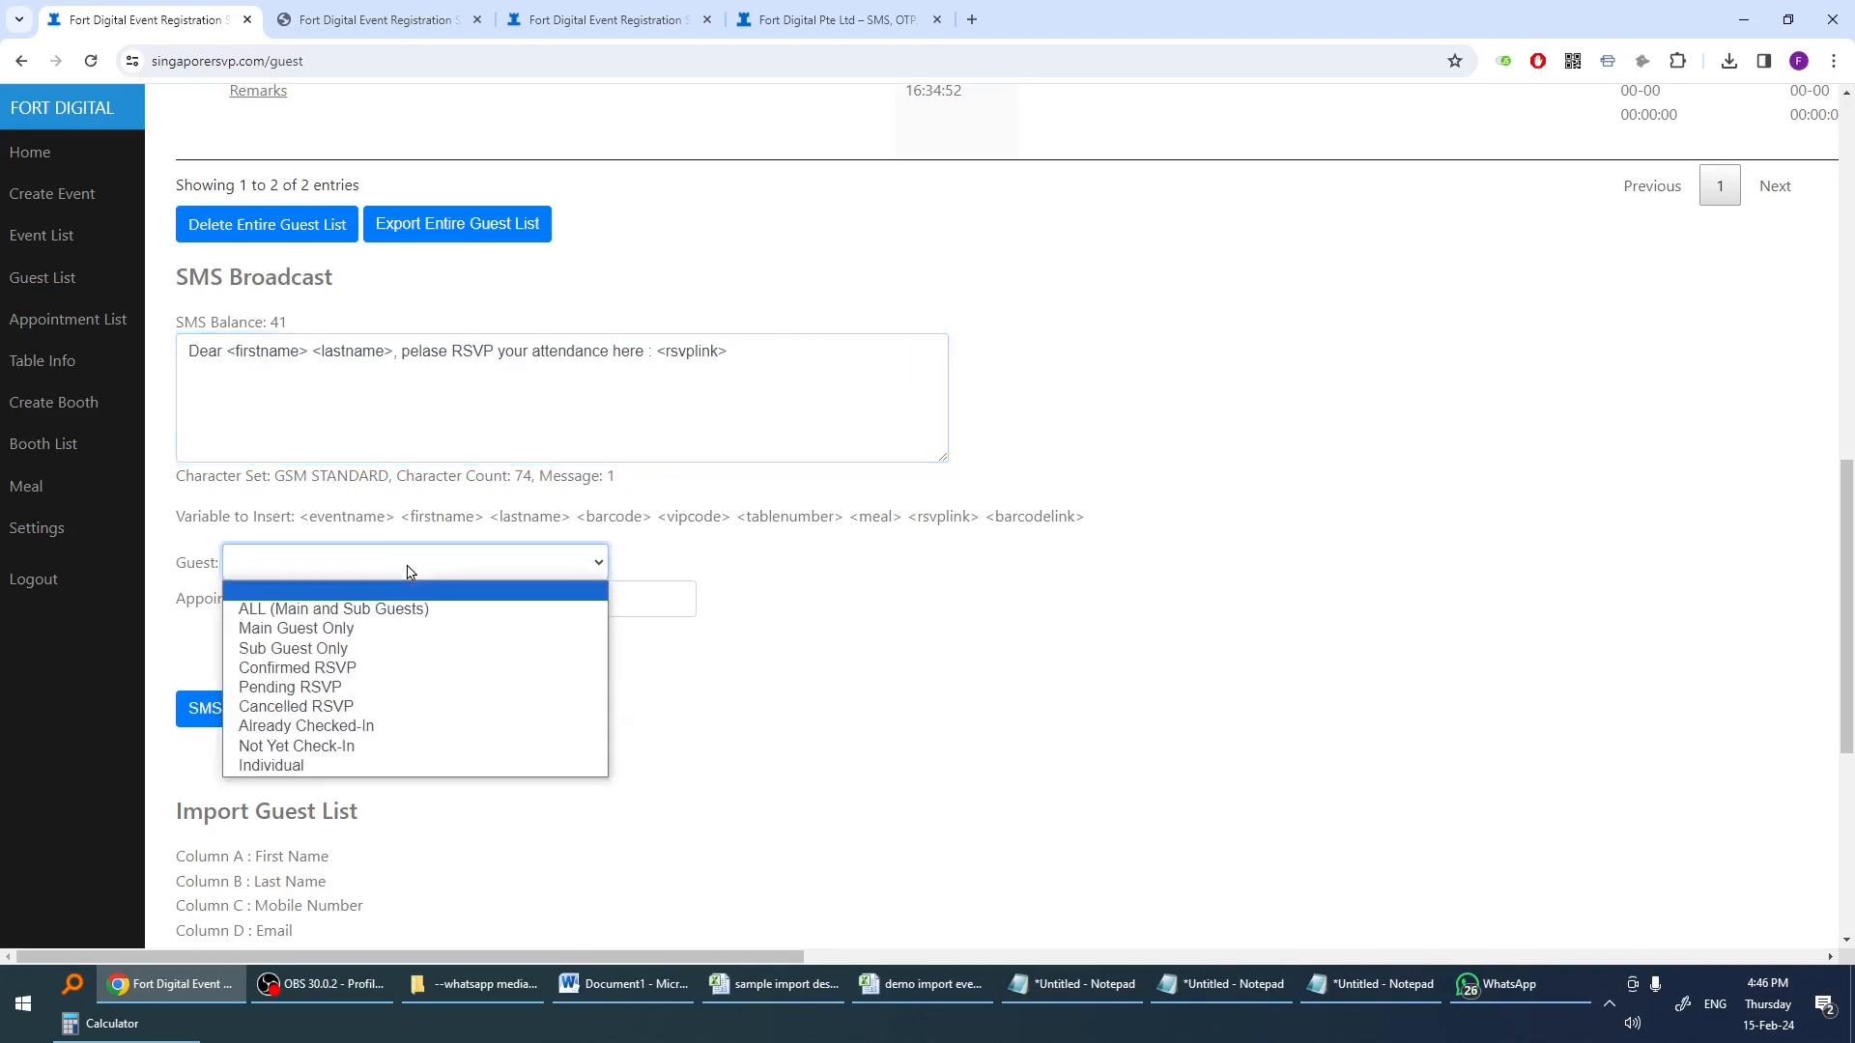
left_click(393, 608)
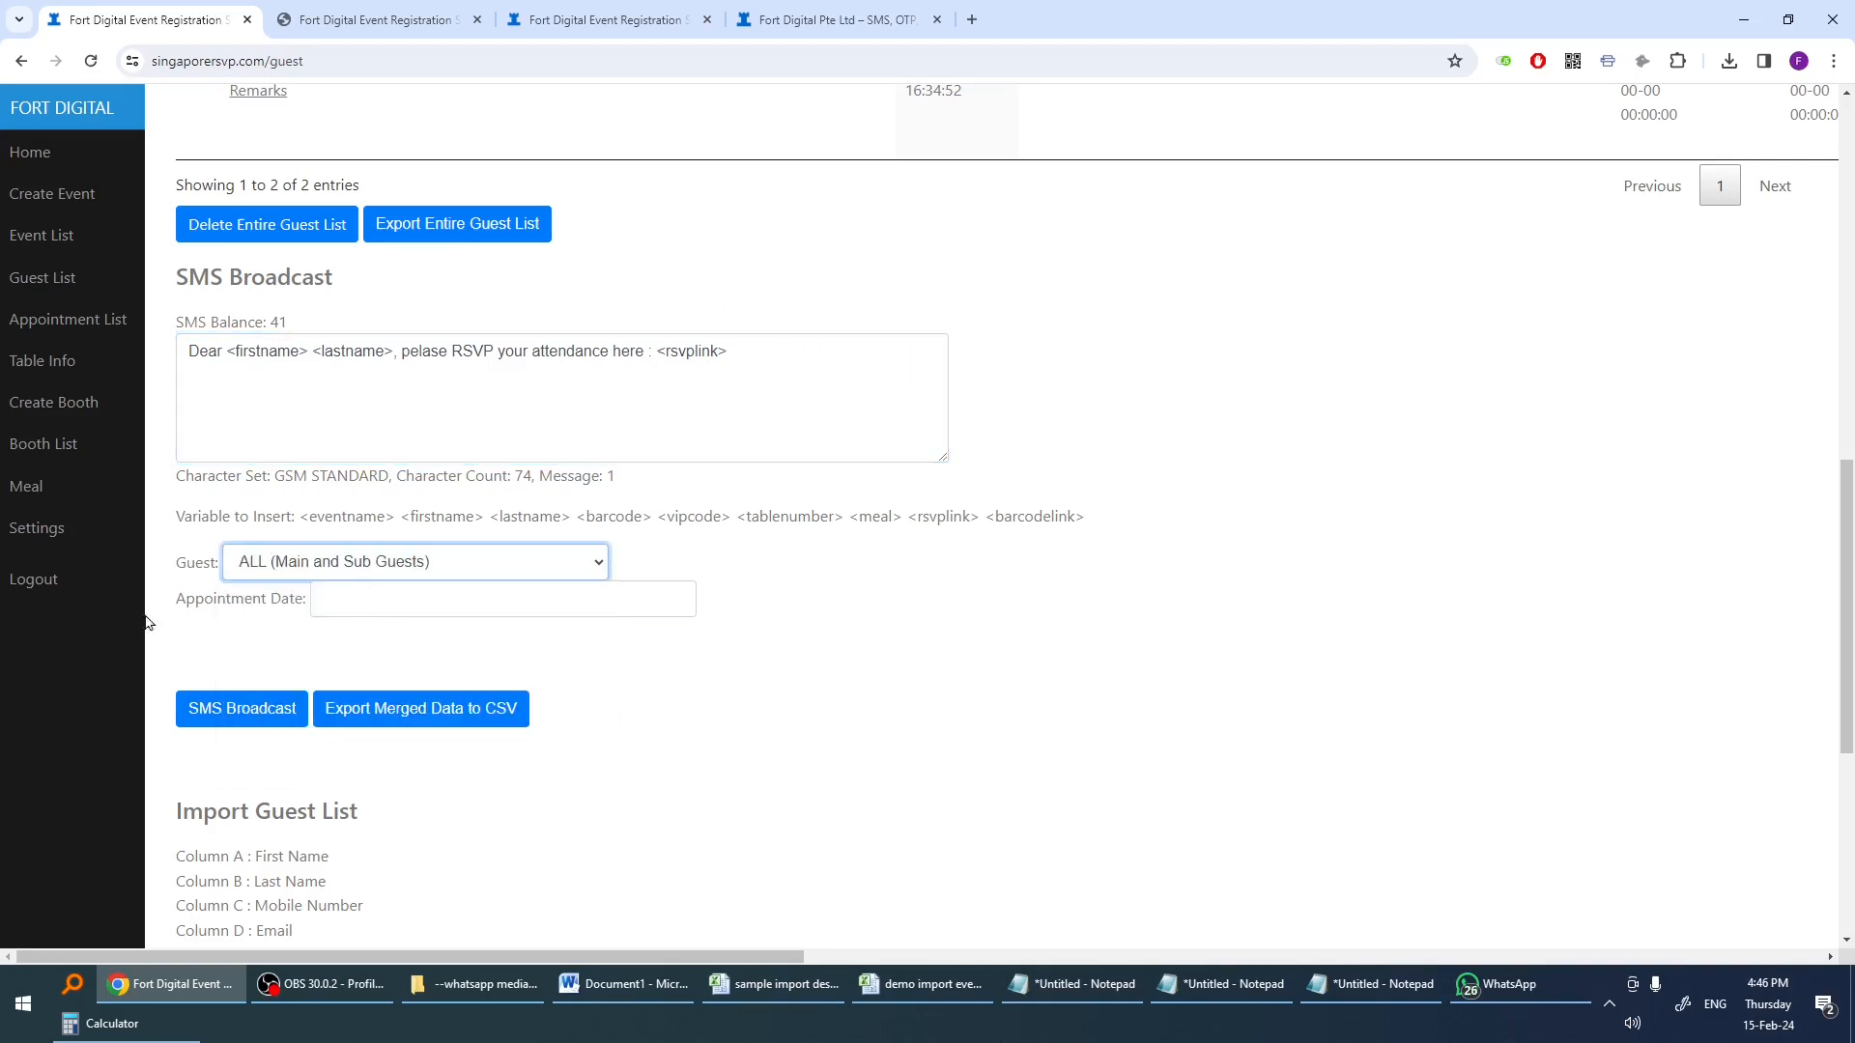
scroll(925, 400, "up", 4)
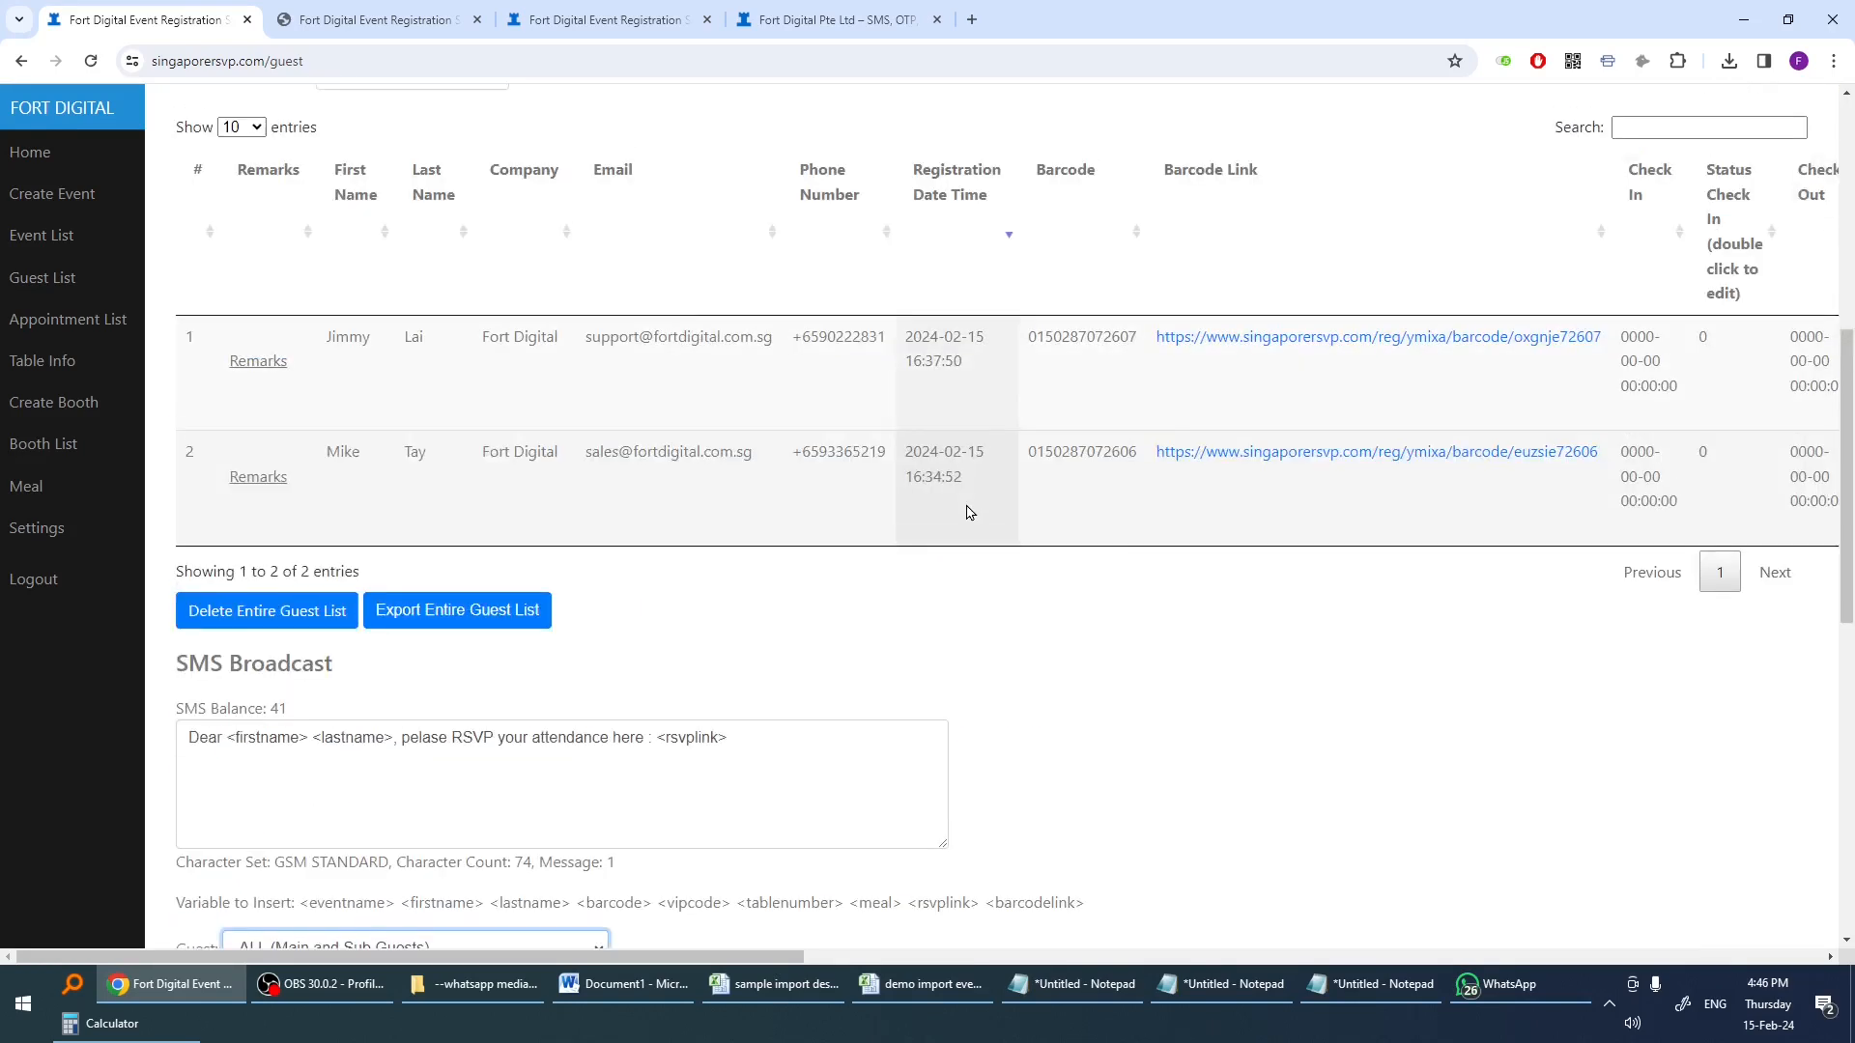
left_click_drag(612, 958, 1428, 913)
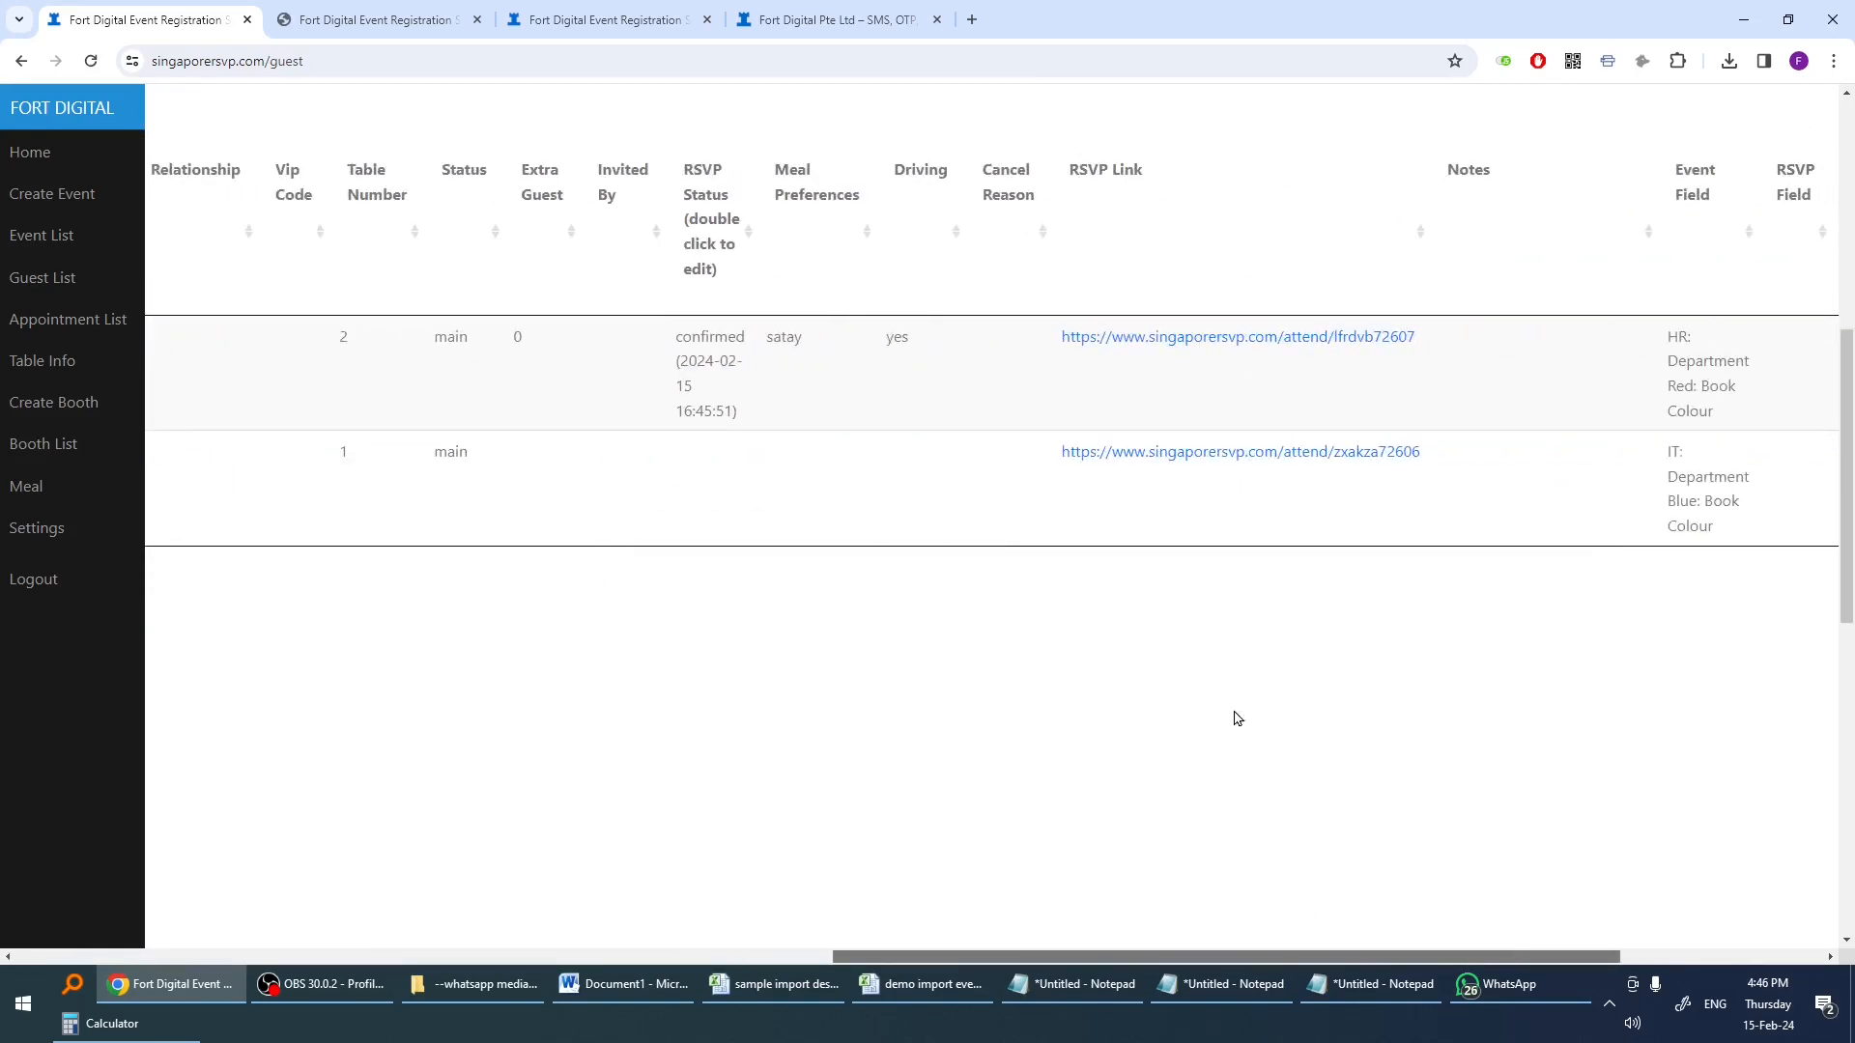
Submit the second guest's RSVP with a vegetarian meal.
left_click(1186, 452)
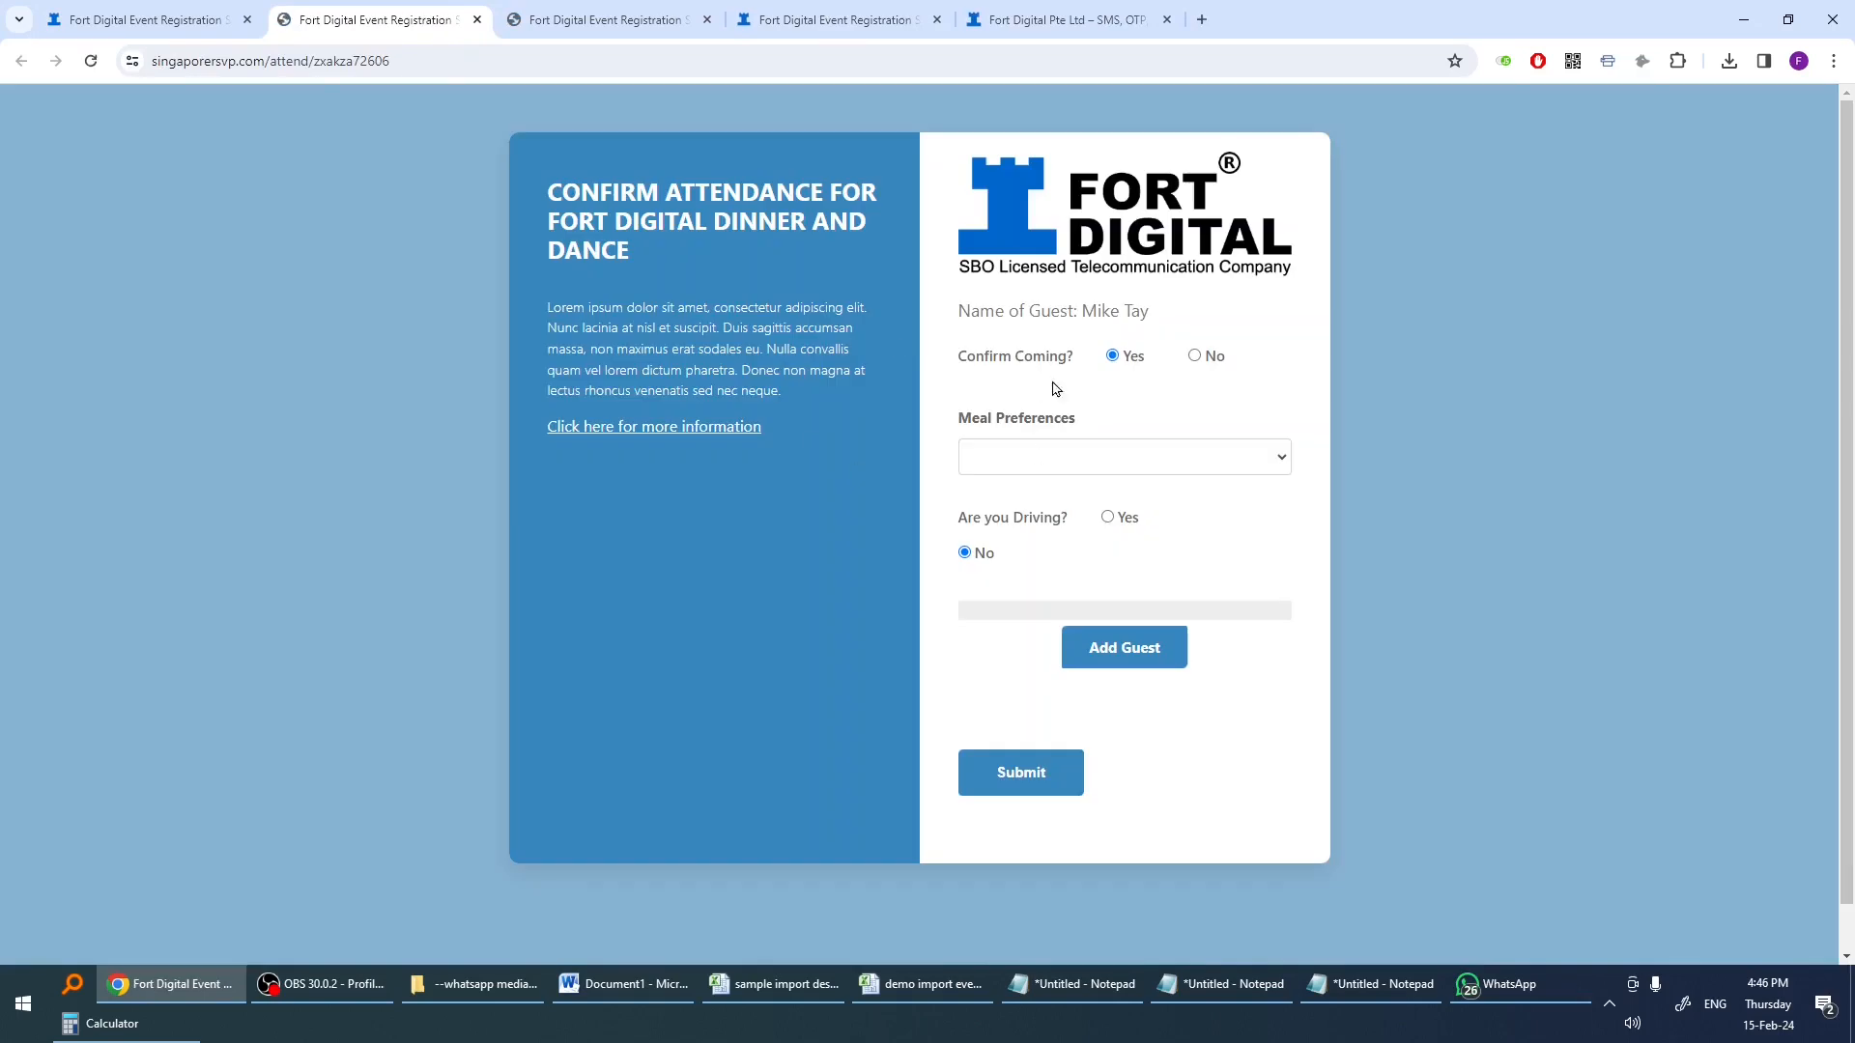
left_click(1069, 458)
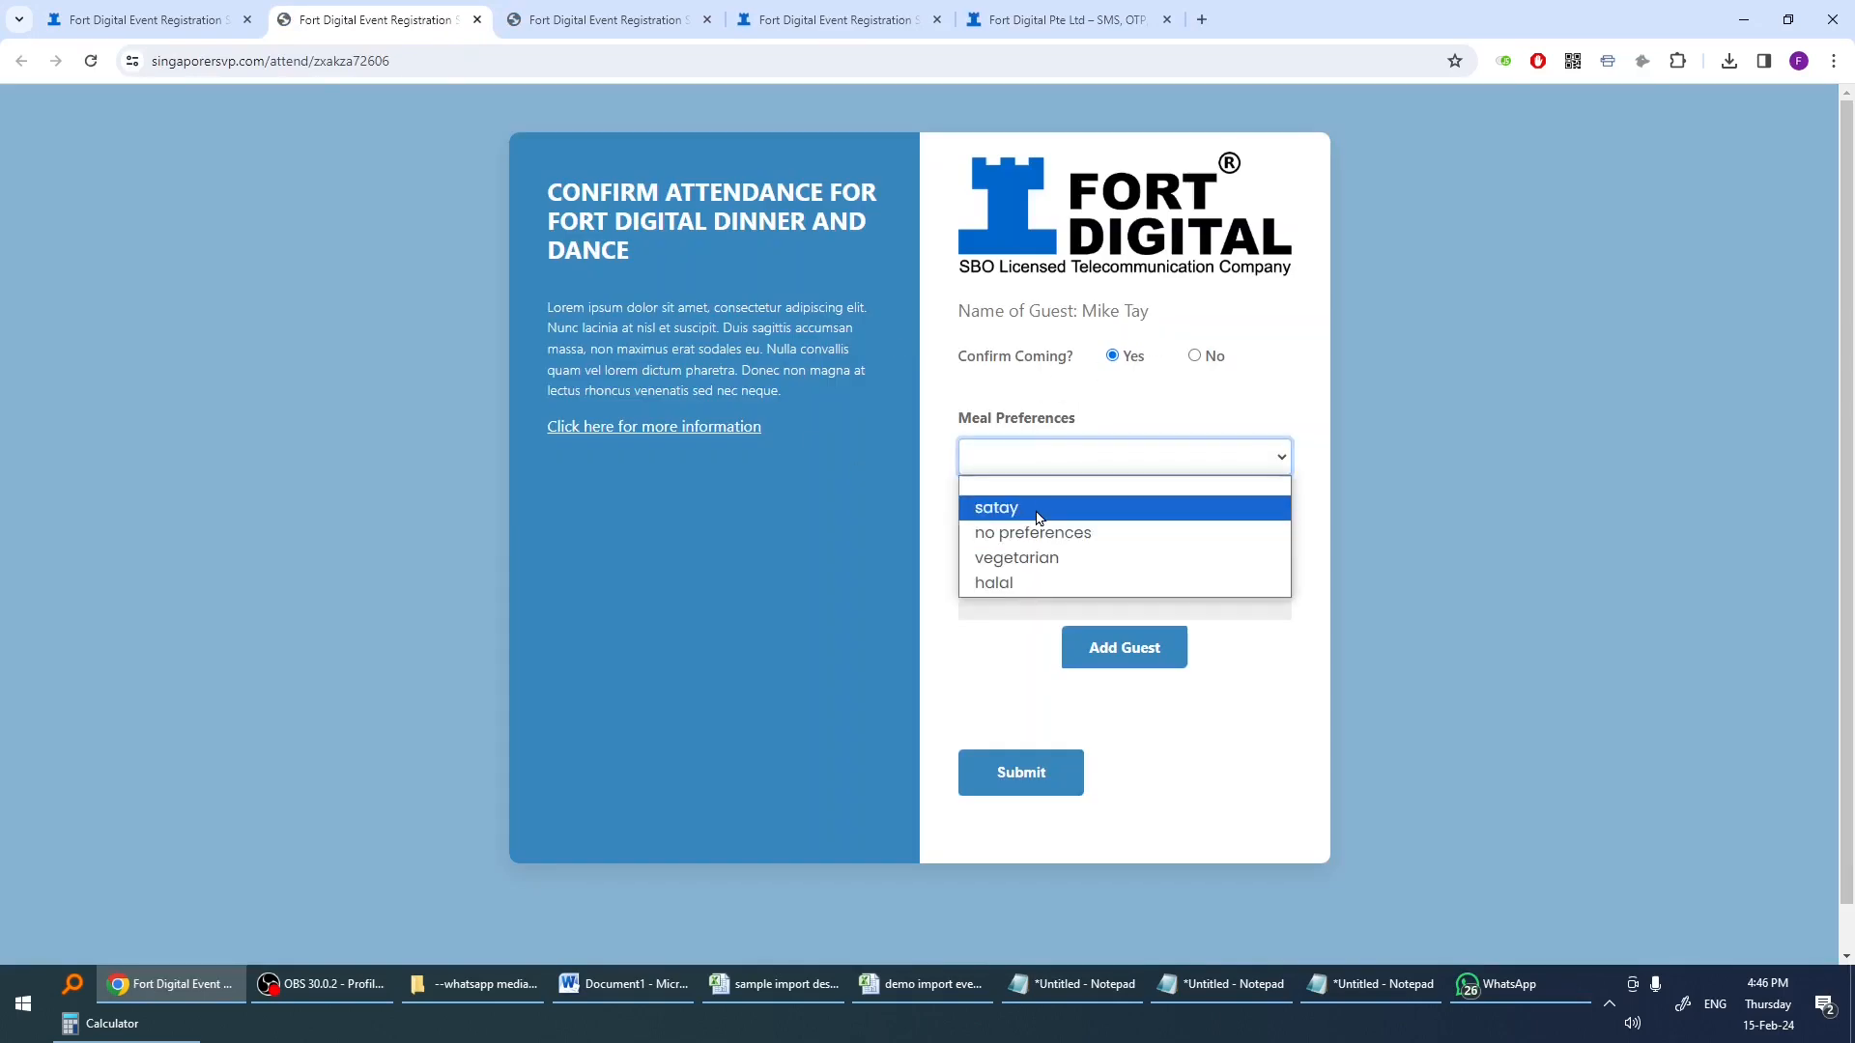
left_click(1036, 558)
left_click(1019, 773)
Reload the Guest List and scroll the table to see both confirmed RSVPs.
left_click(186, 14)
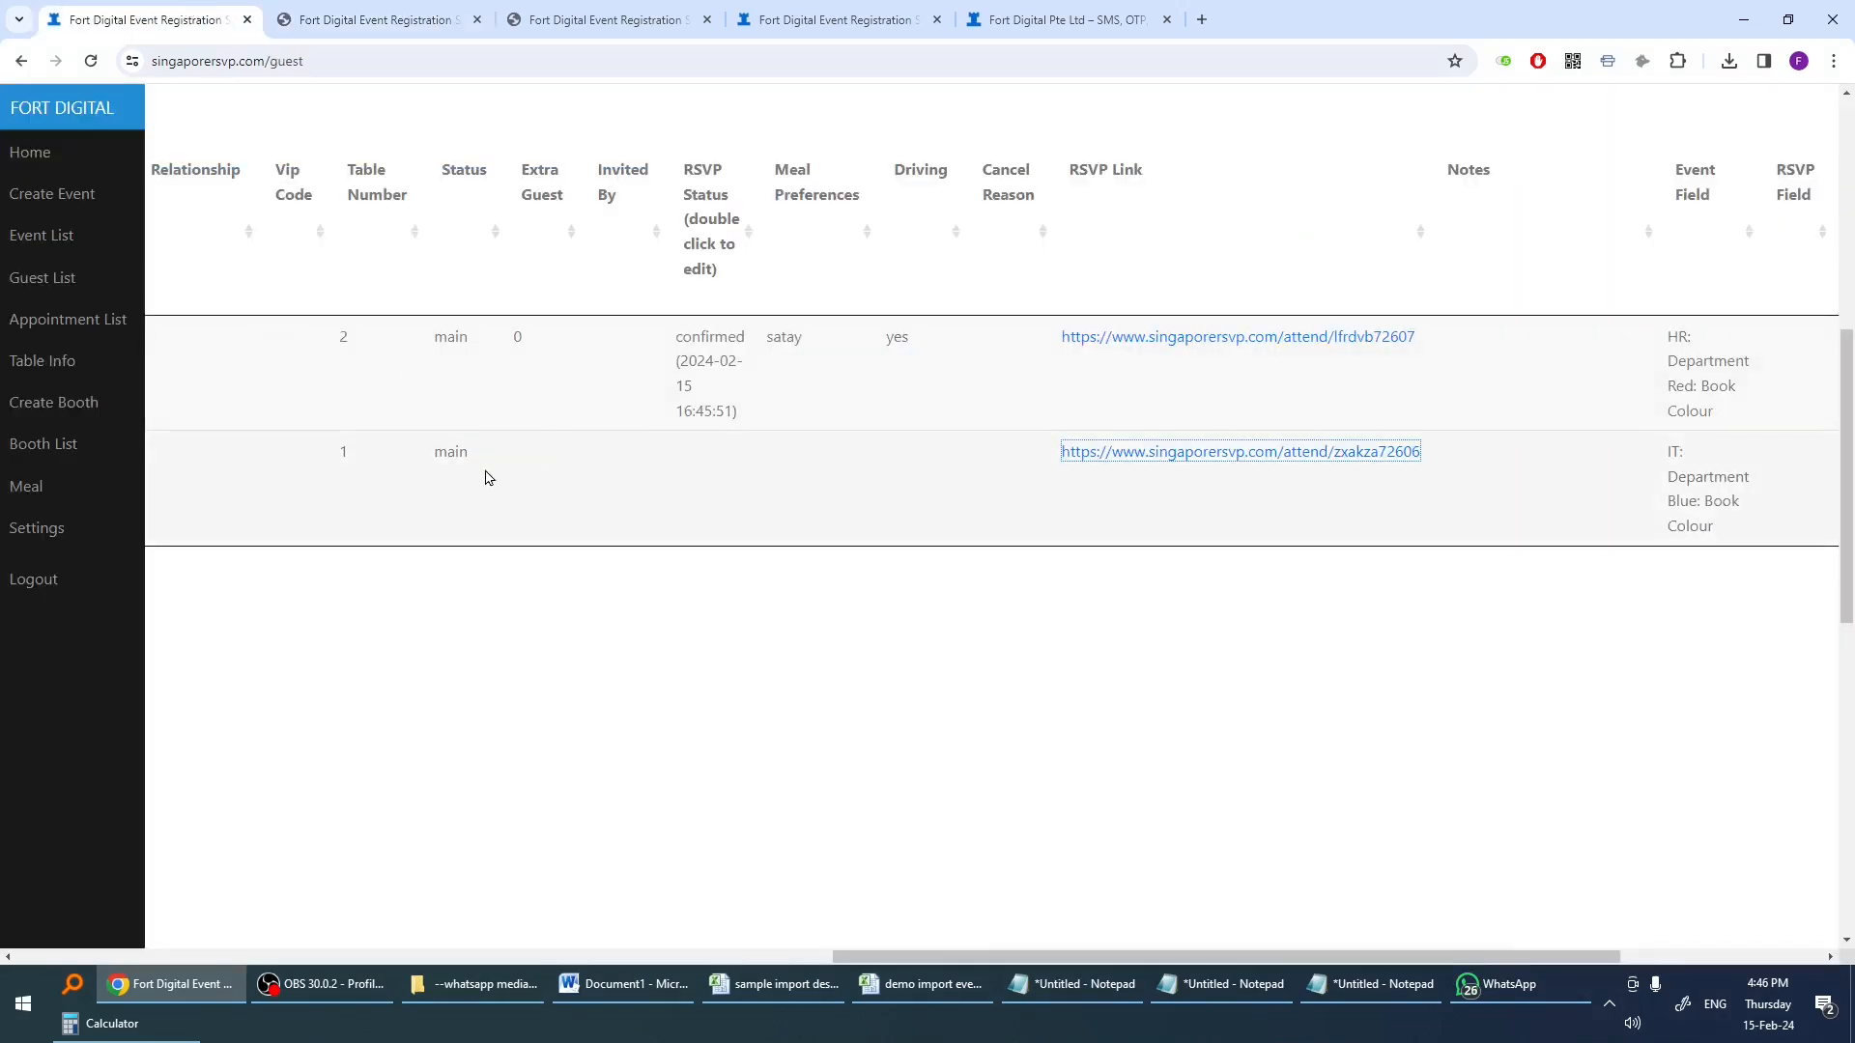
left_click(46, 280)
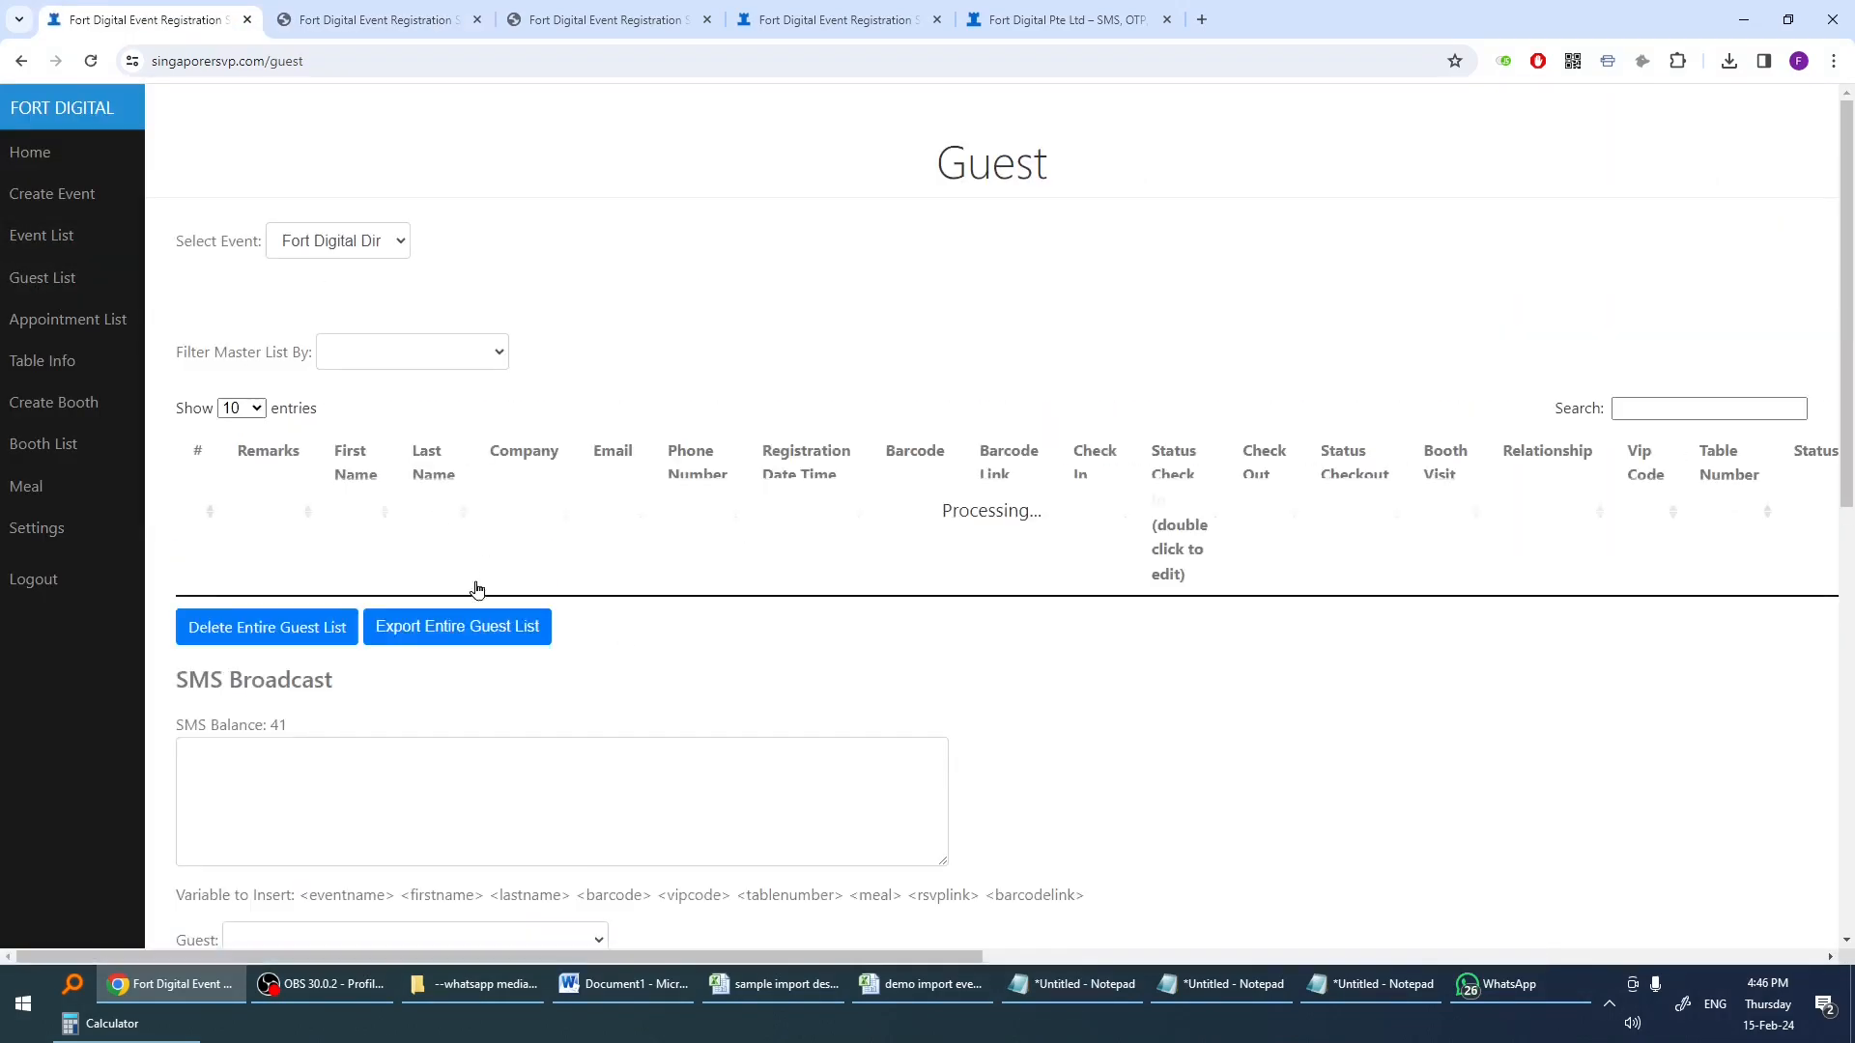
scroll(643, 592, "down", 5)
left_click_drag(628, 959, 1419, 958)
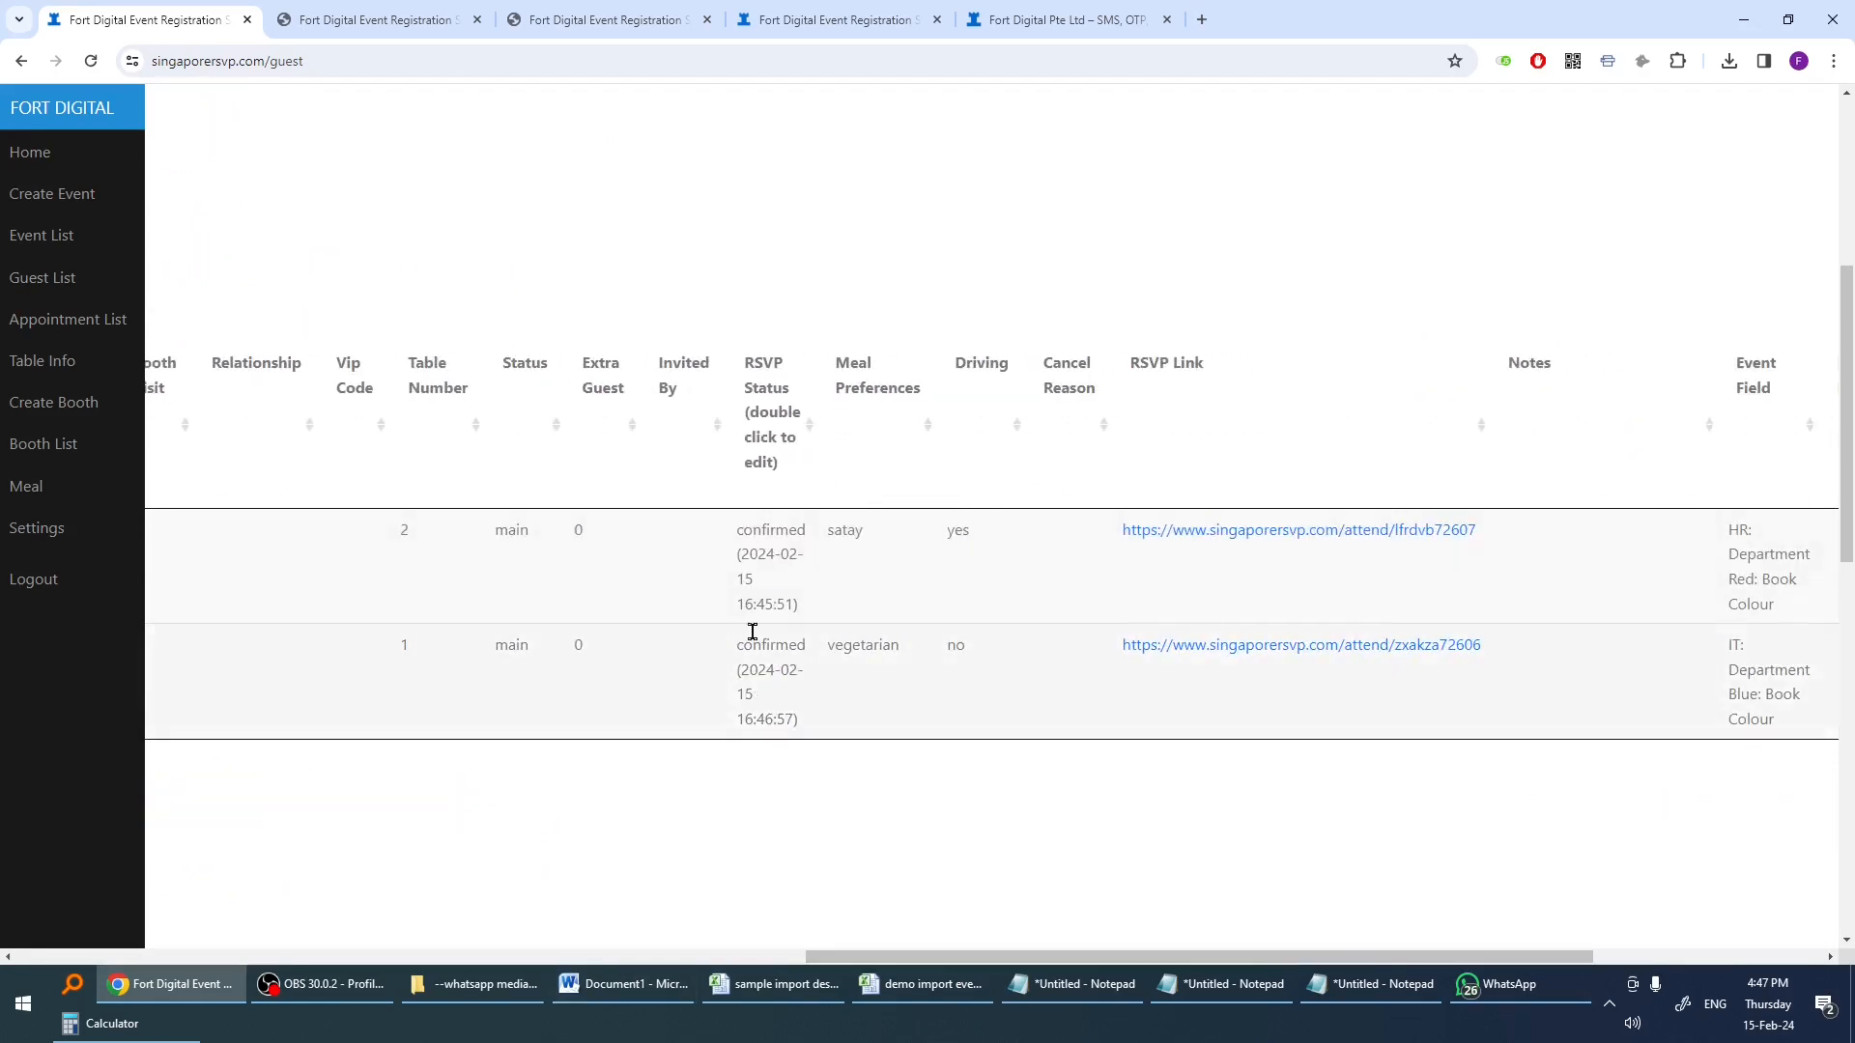
left_click(773, 958)
left_click_drag(607, 960, 534, 959)
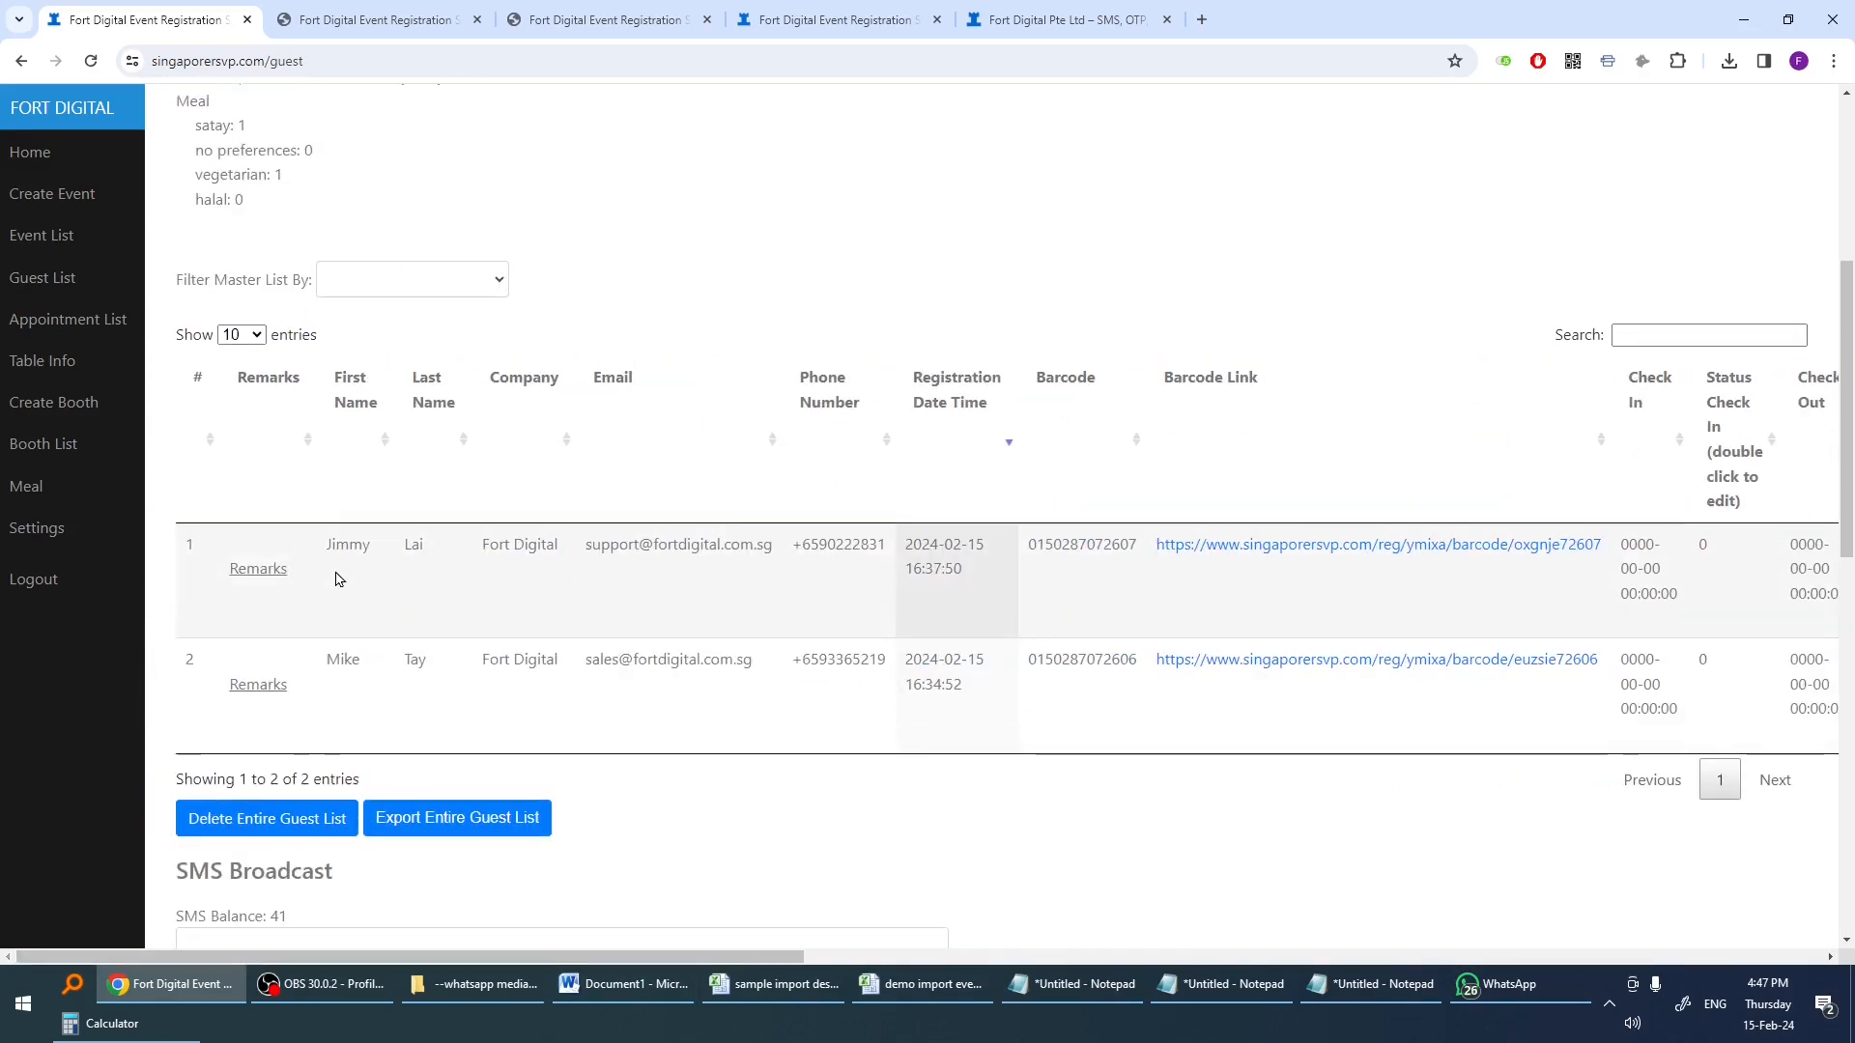
scroll(331, 576, "up", 5)
left_click_drag(182, 298, 280, 303)
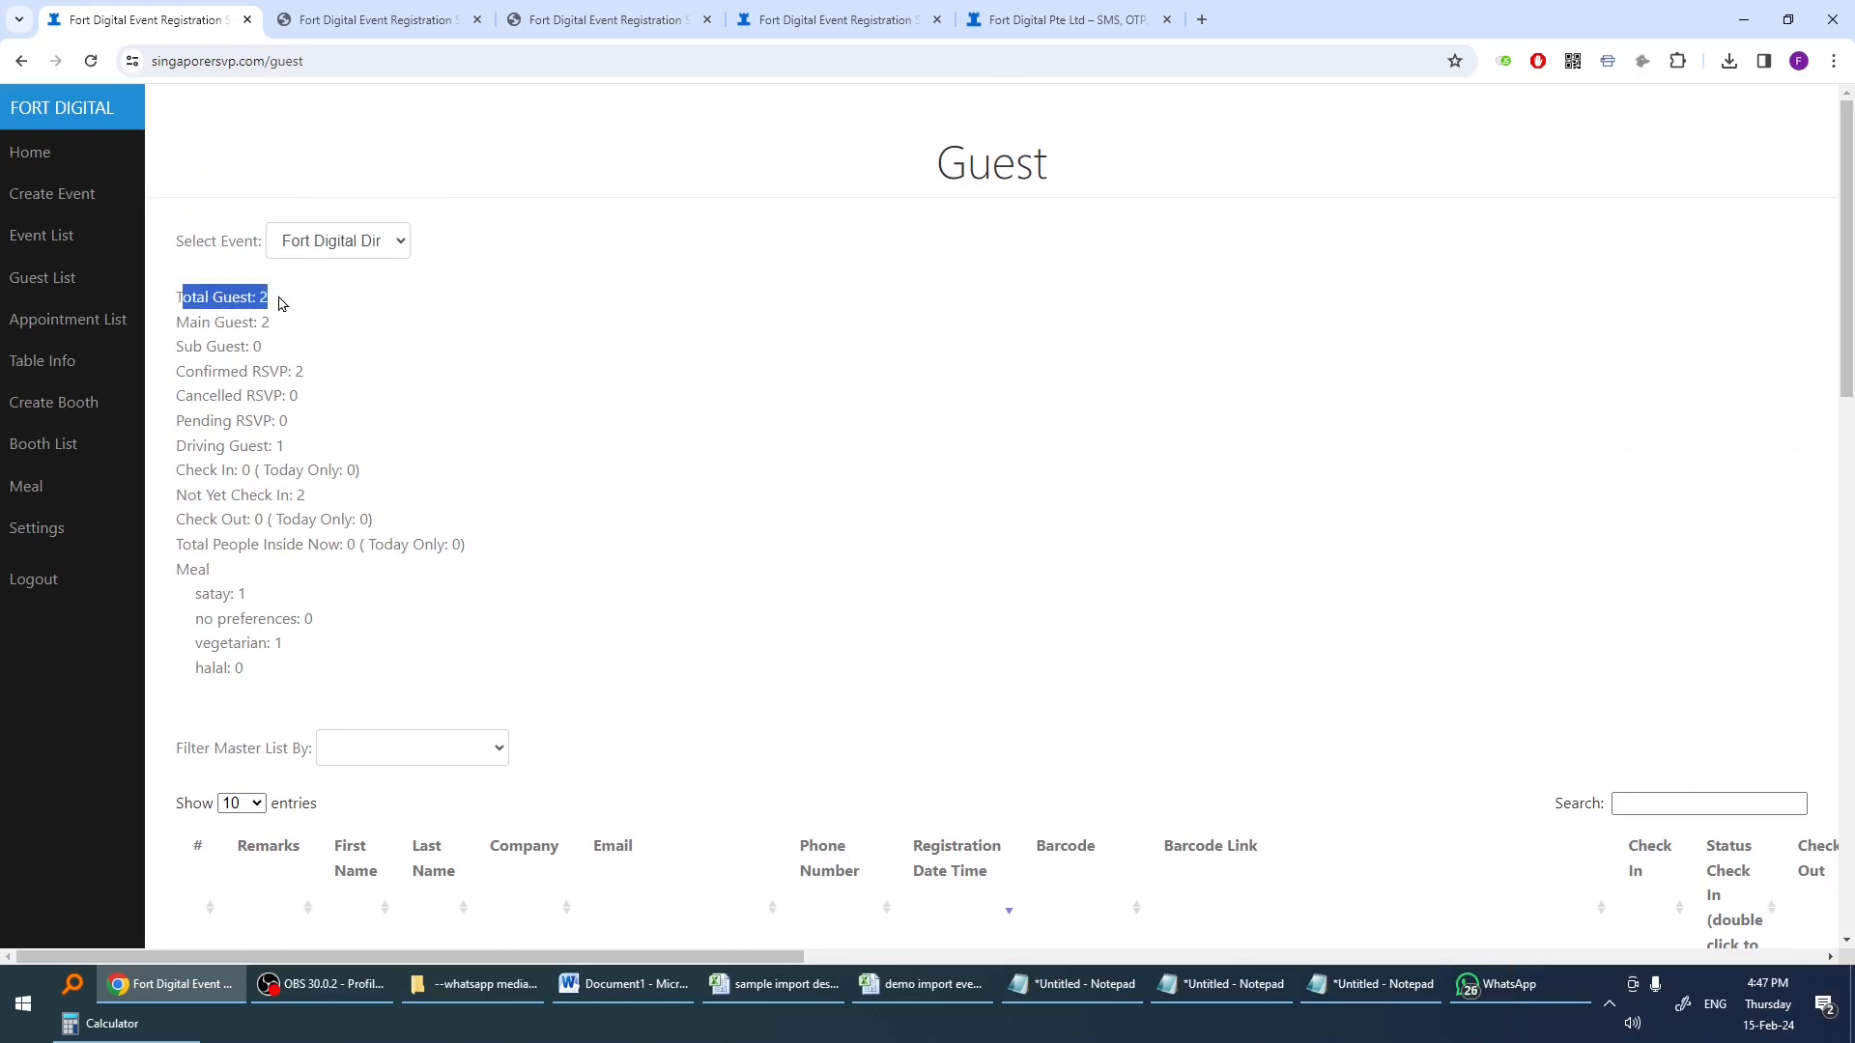
left_click_drag(193, 371, 324, 376)
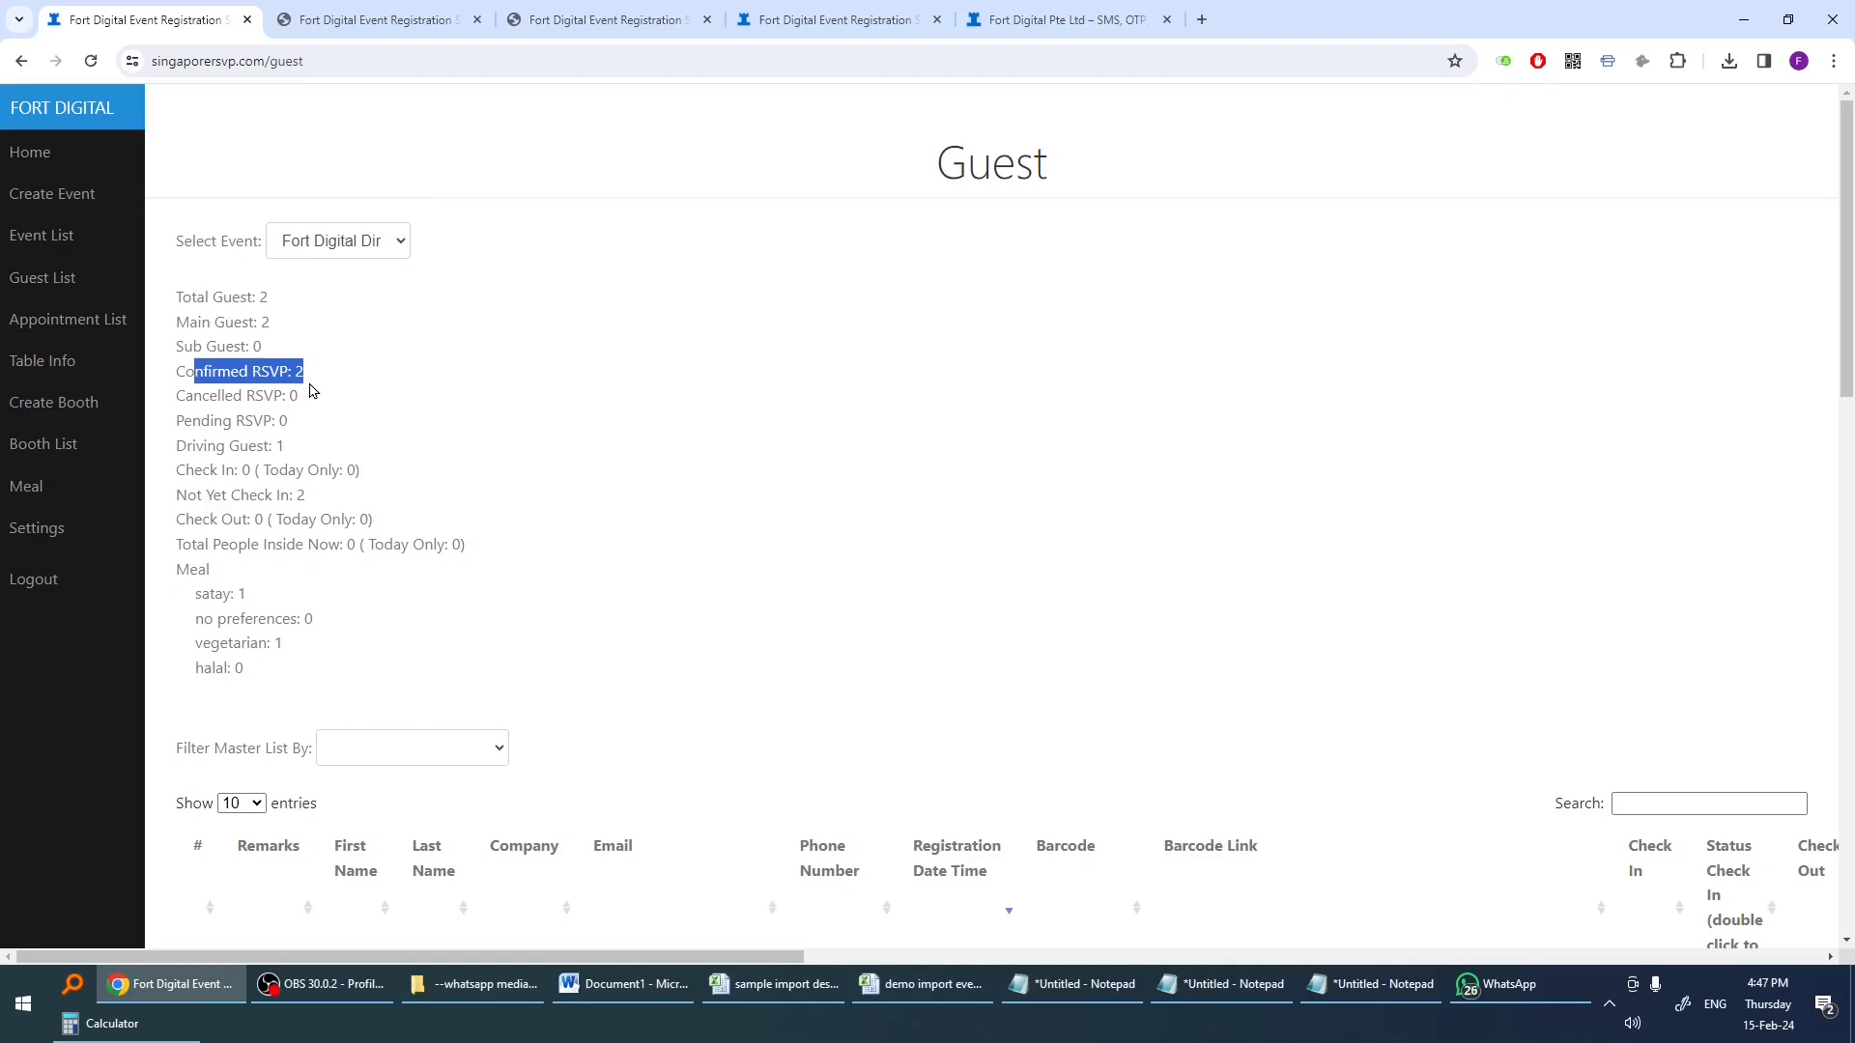
left_click_drag(204, 400, 311, 398)
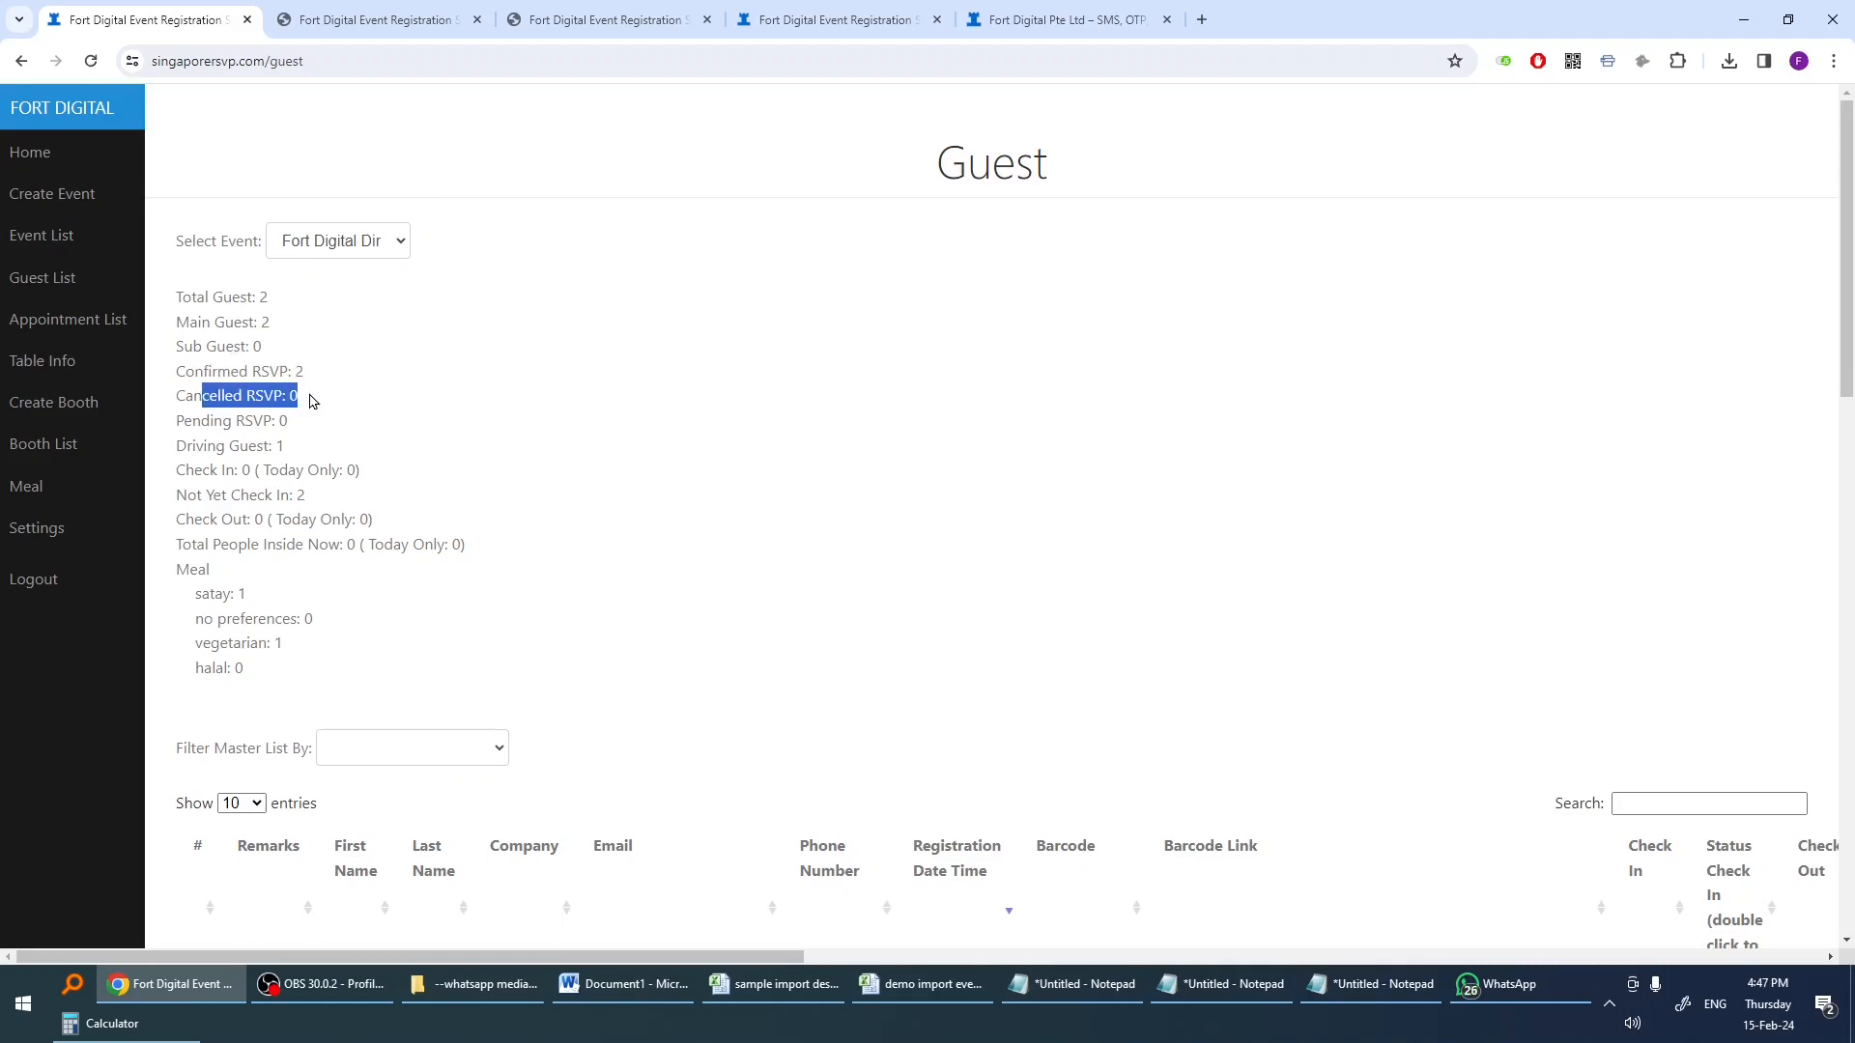
mouse_move(194, 422)
left_mouse_down()
mouse_move(312, 429)
mouse_move(174, 425)
mouse_move(173, 405)
left_mouse_up()
scroll(173, 404, "down", 3)
scroll(356, 392, "up", 3)
triple_click(204, 391)
triple_click(218, 423)
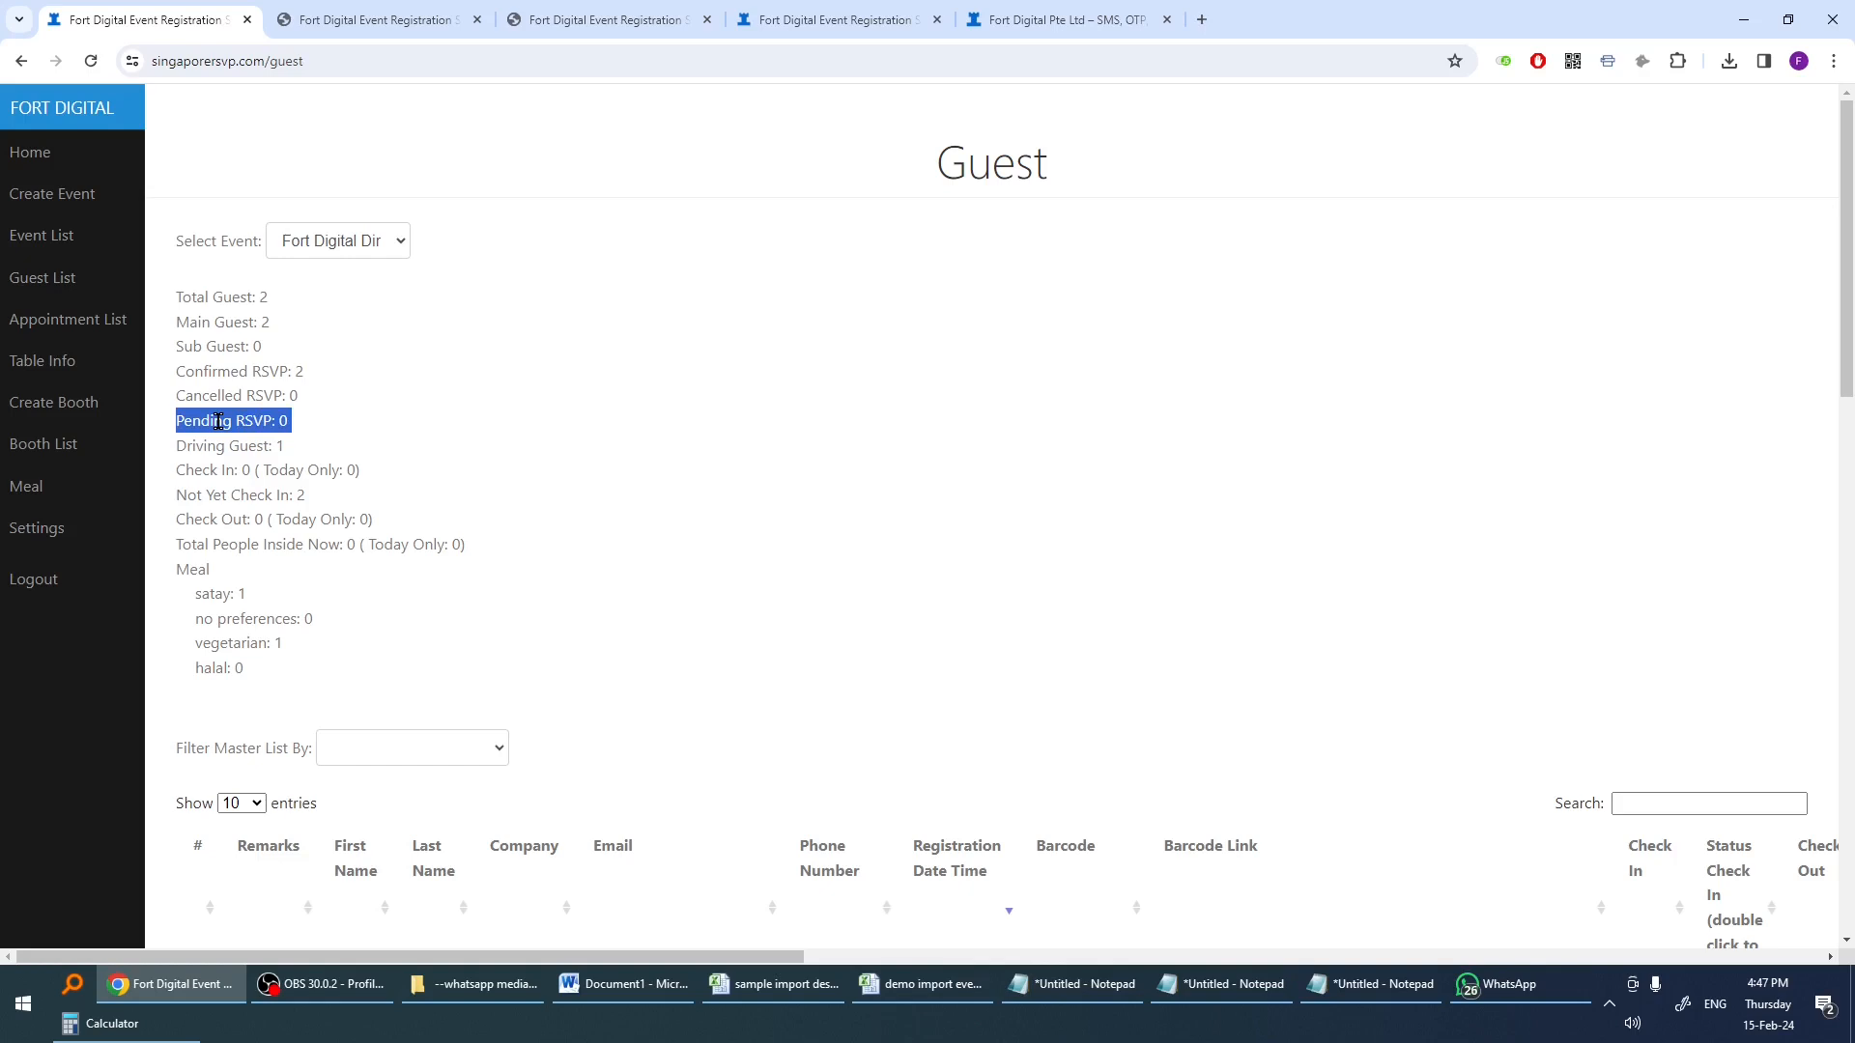
scroll(414, 512, "down", 10)
scroll(391, 507, "up", 5)
Pick Pending RSVP as the SMS Broadcast guest group and begin the message.
left_click(370, 539)
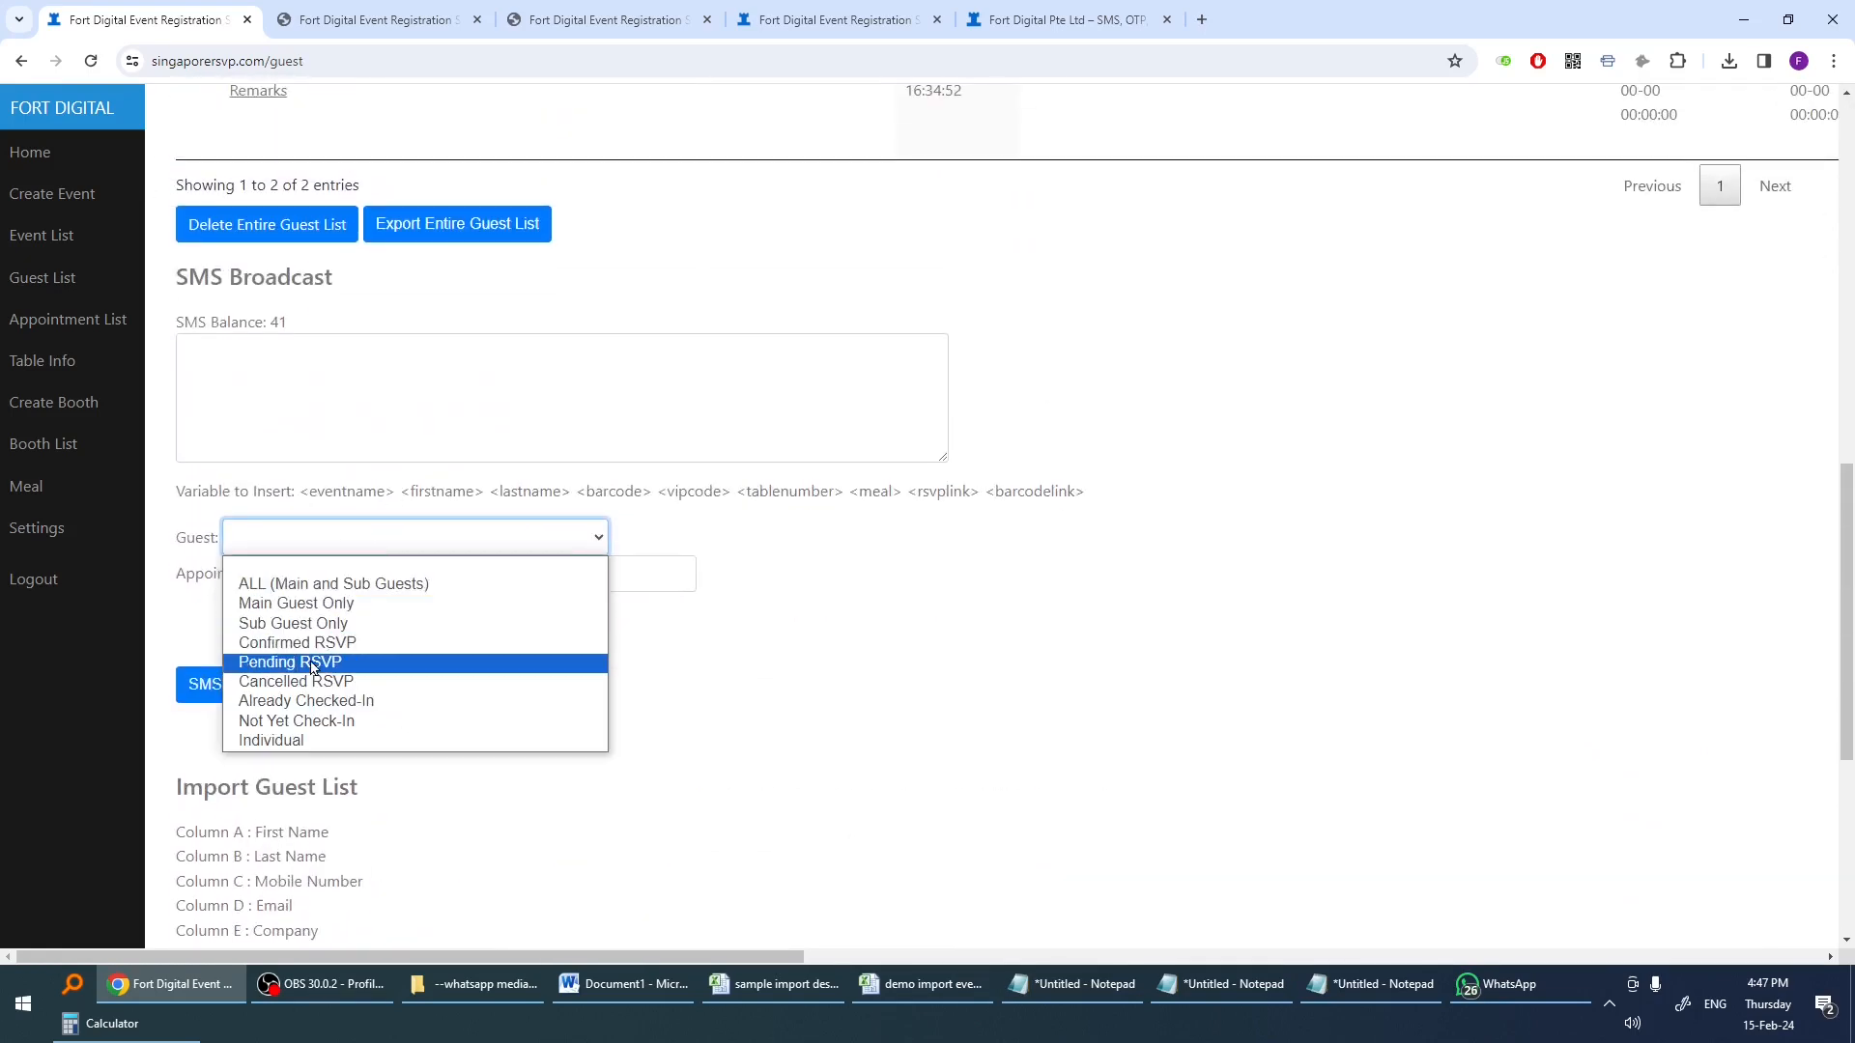
left_click(310, 666)
left_click(324, 385)
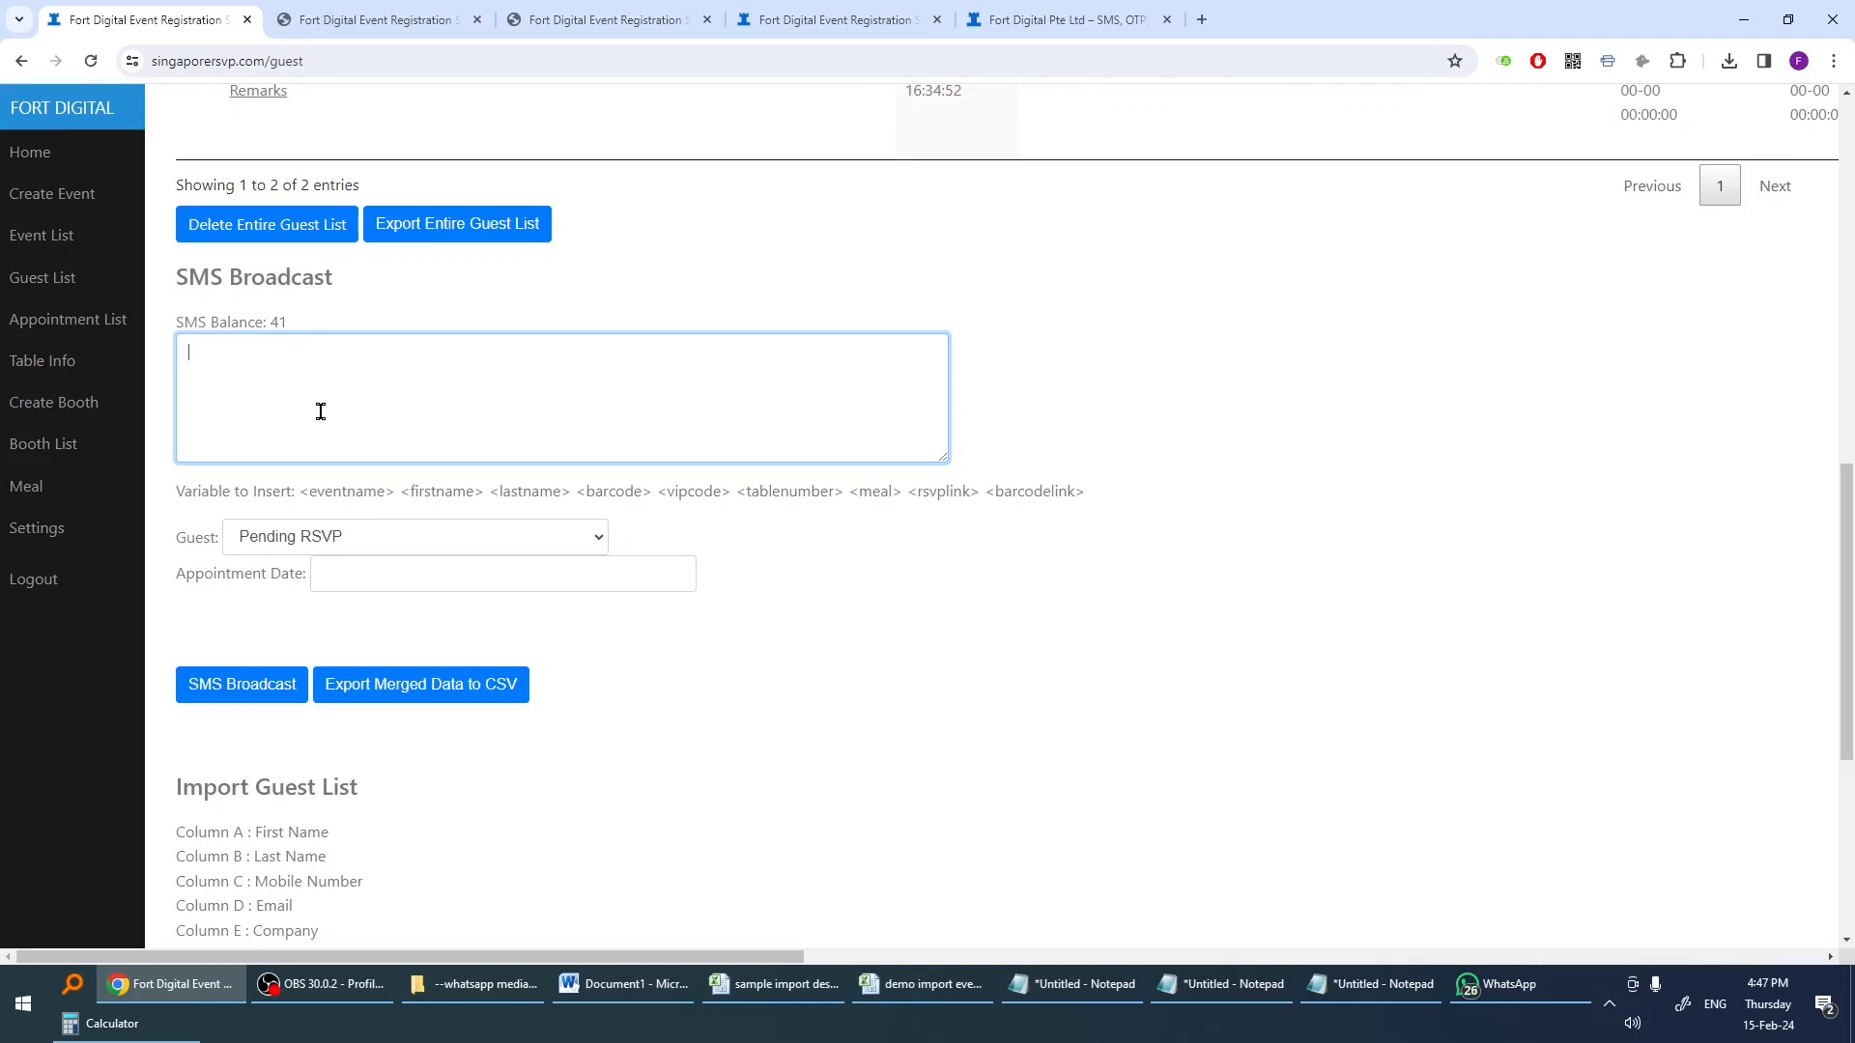
Recheck the recipient group list and keep Pending RSVP as the SMS recipients.
scroll(321, 411, "up", 1)
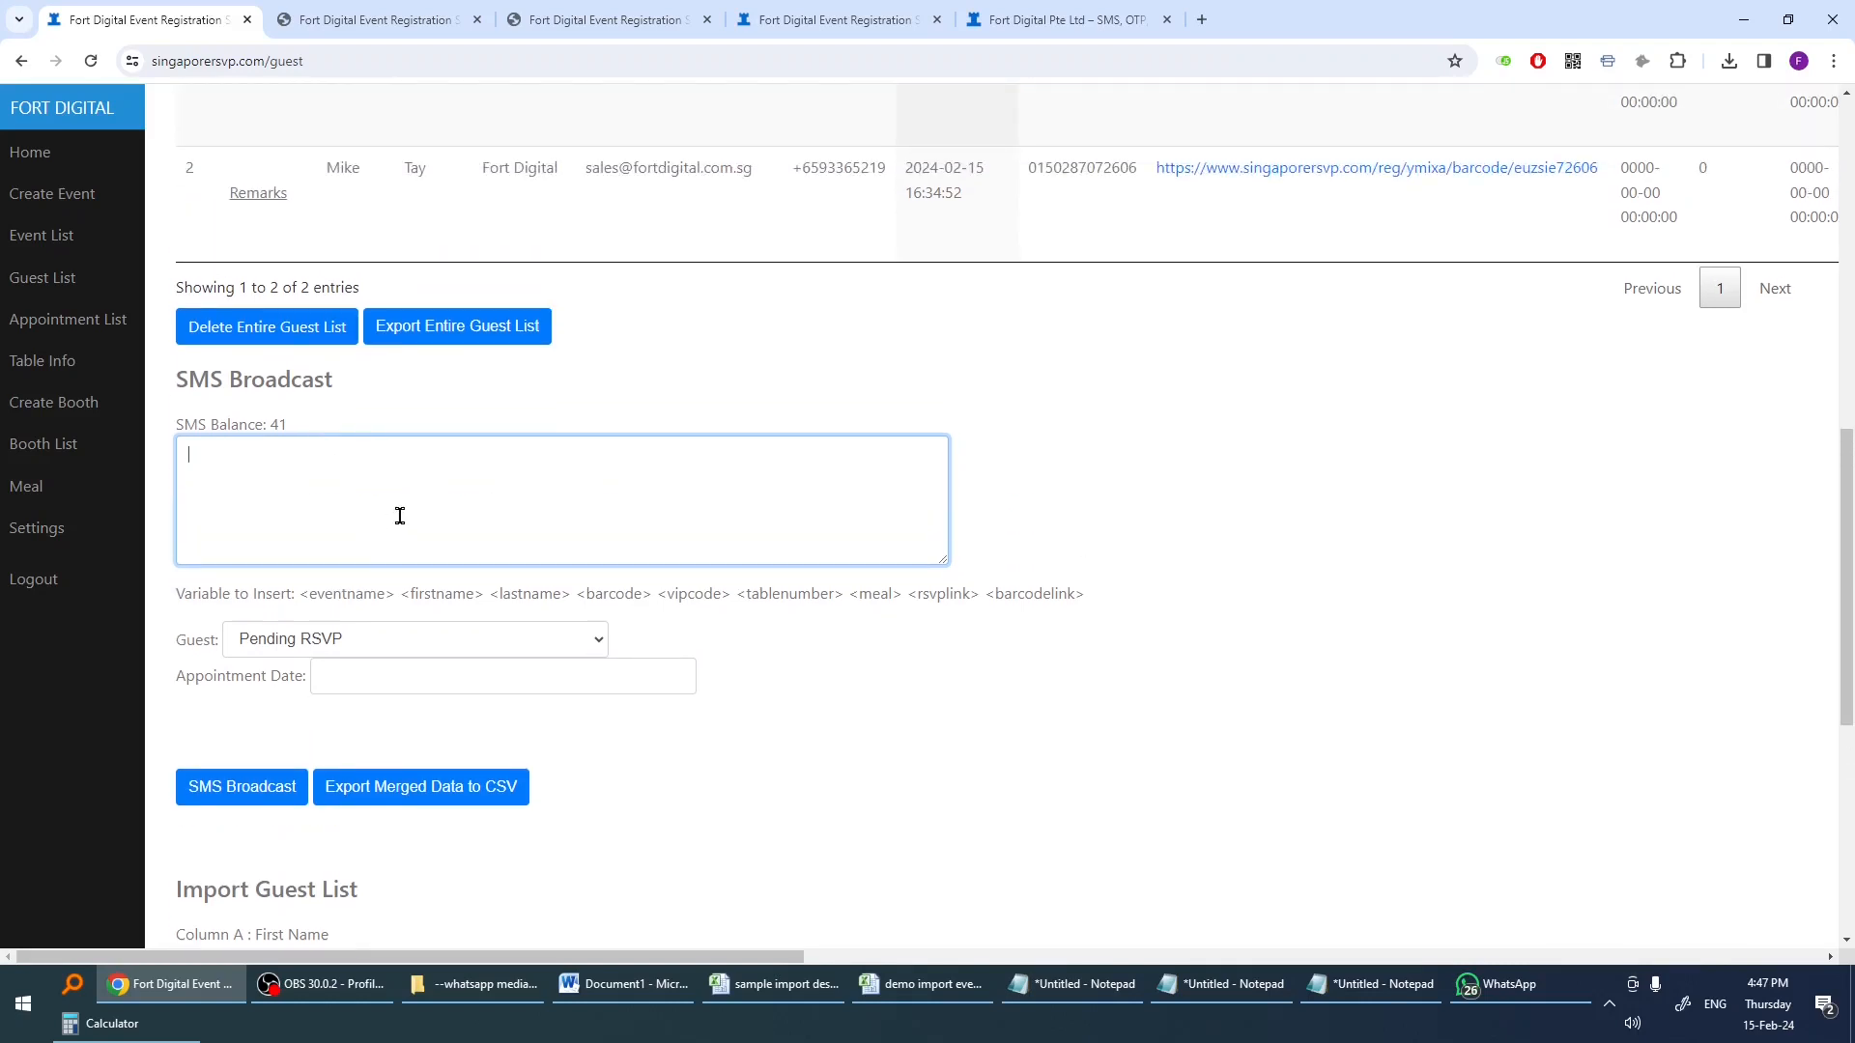
scroll(397, 518, "up", 8)
scroll(402, 505, "down", 12)
left_click(357, 257)
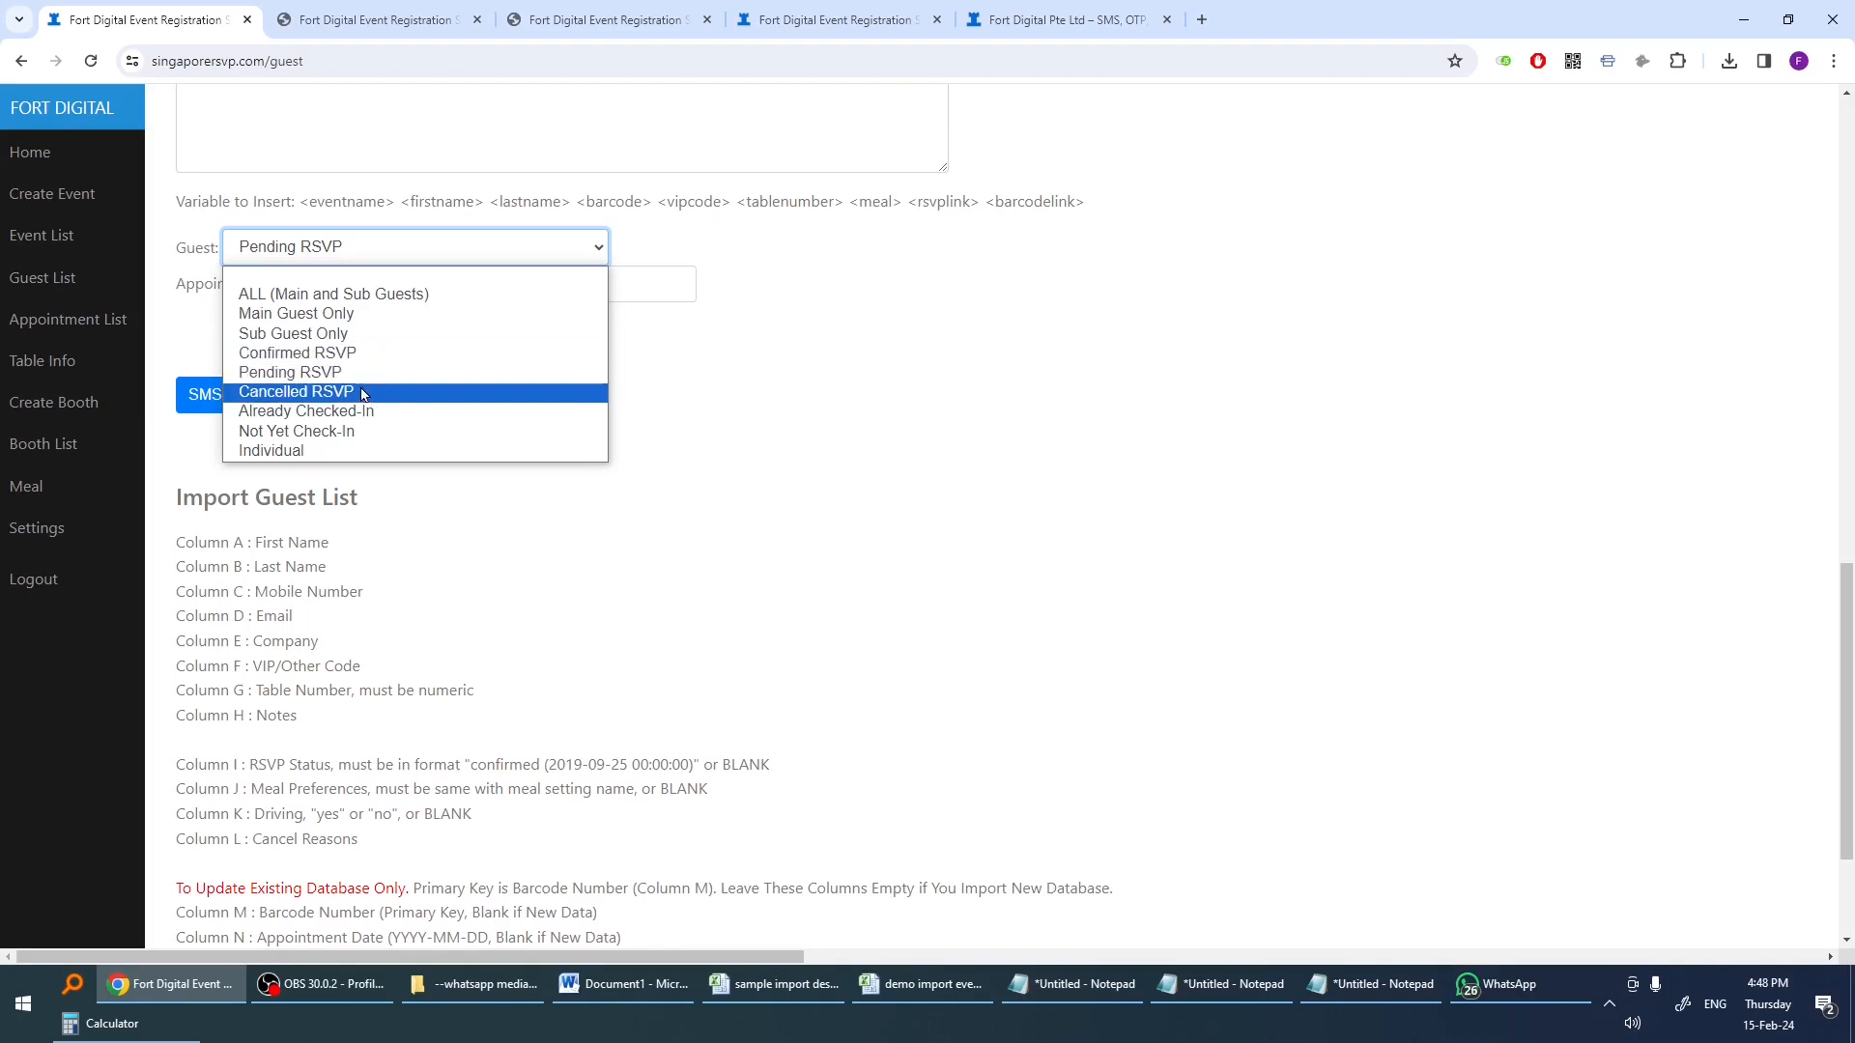
left_click(821, 457)
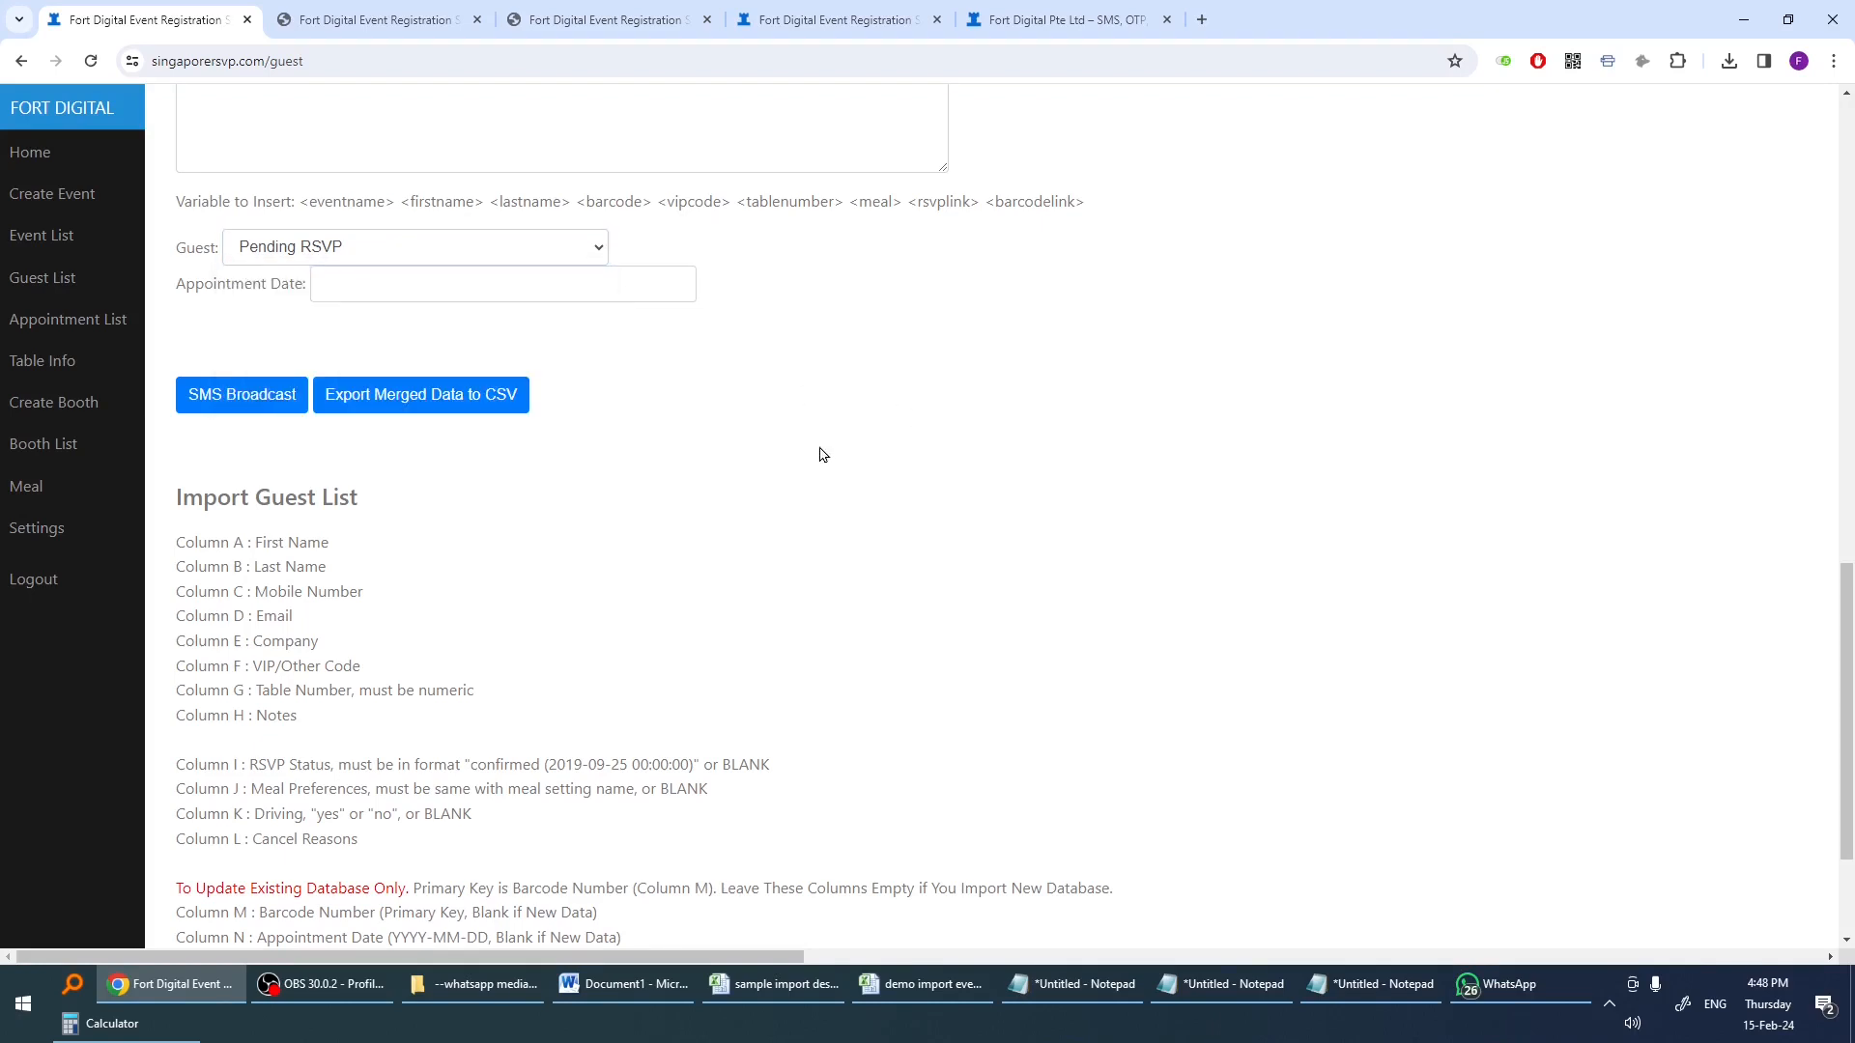
scroll(821, 456, "up", 10)
scroll(708, 491, "up", 4)
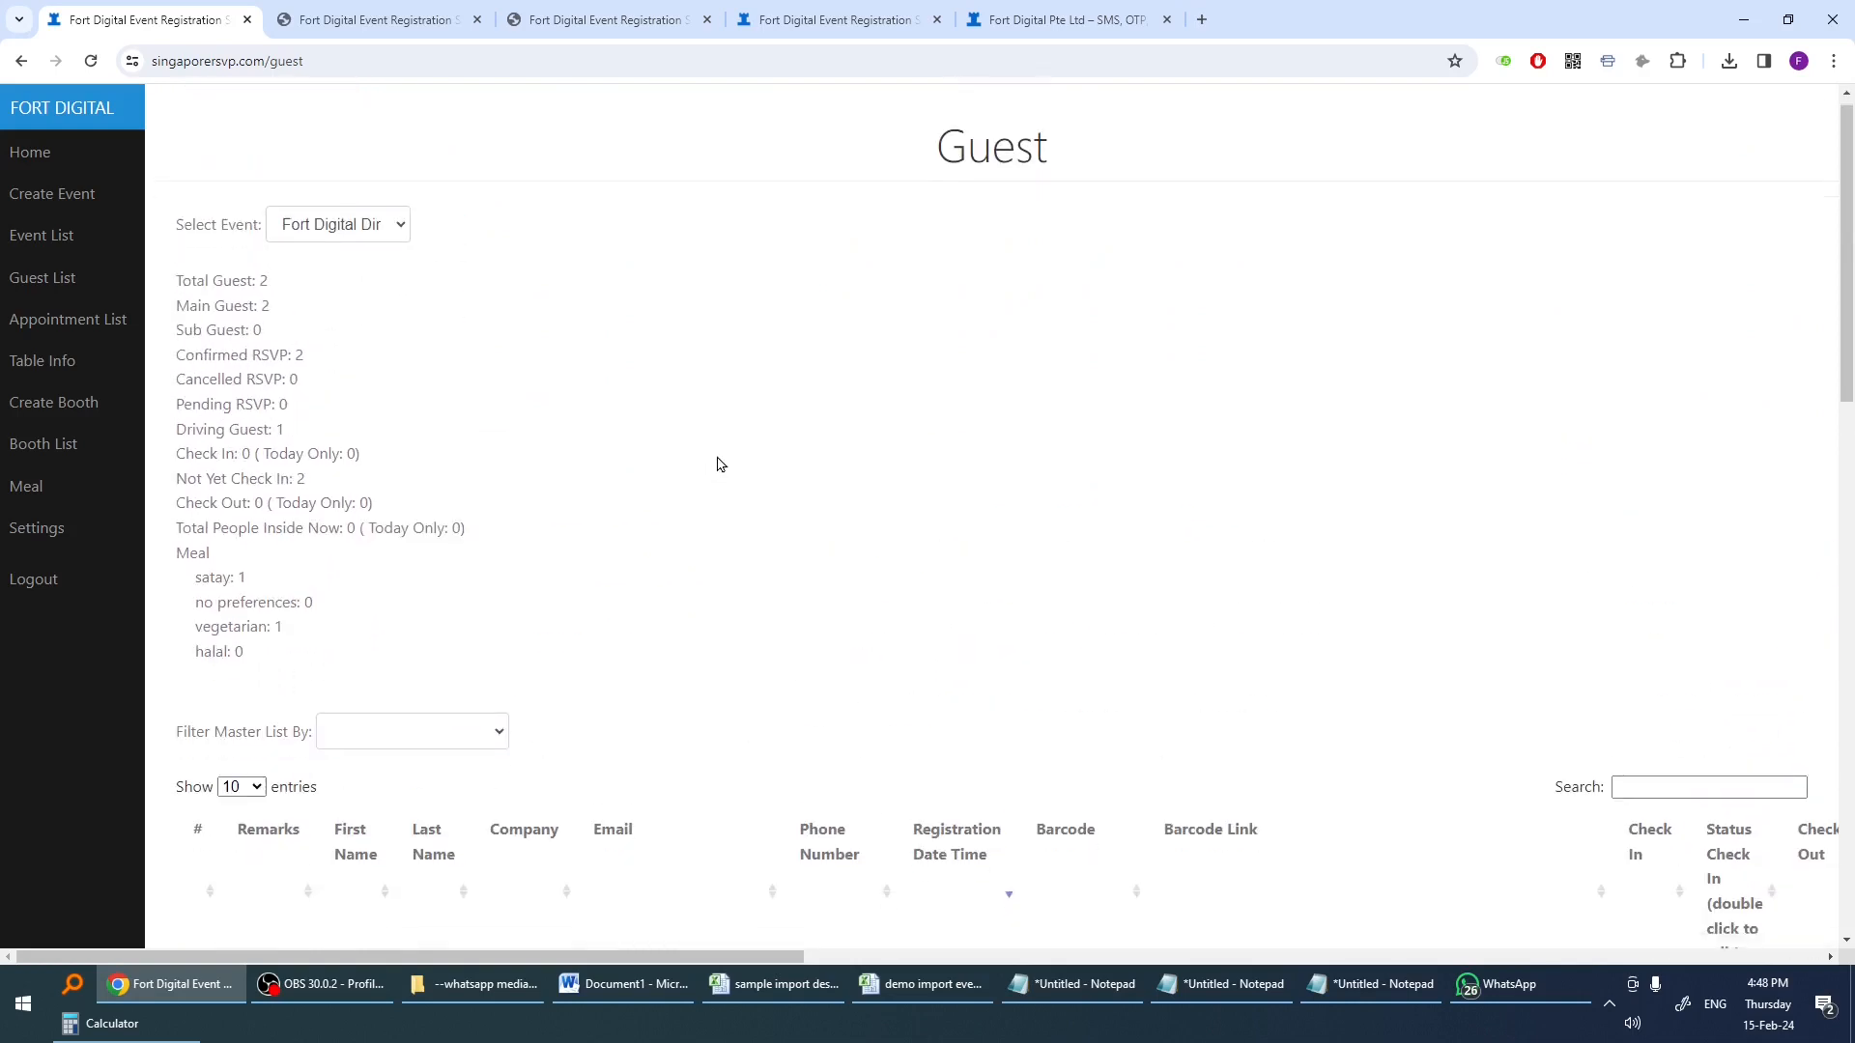
scroll(713, 464, "down", 5)
scroll(904, 580, "up", 1)
scroll(455, 477, "up", 4)
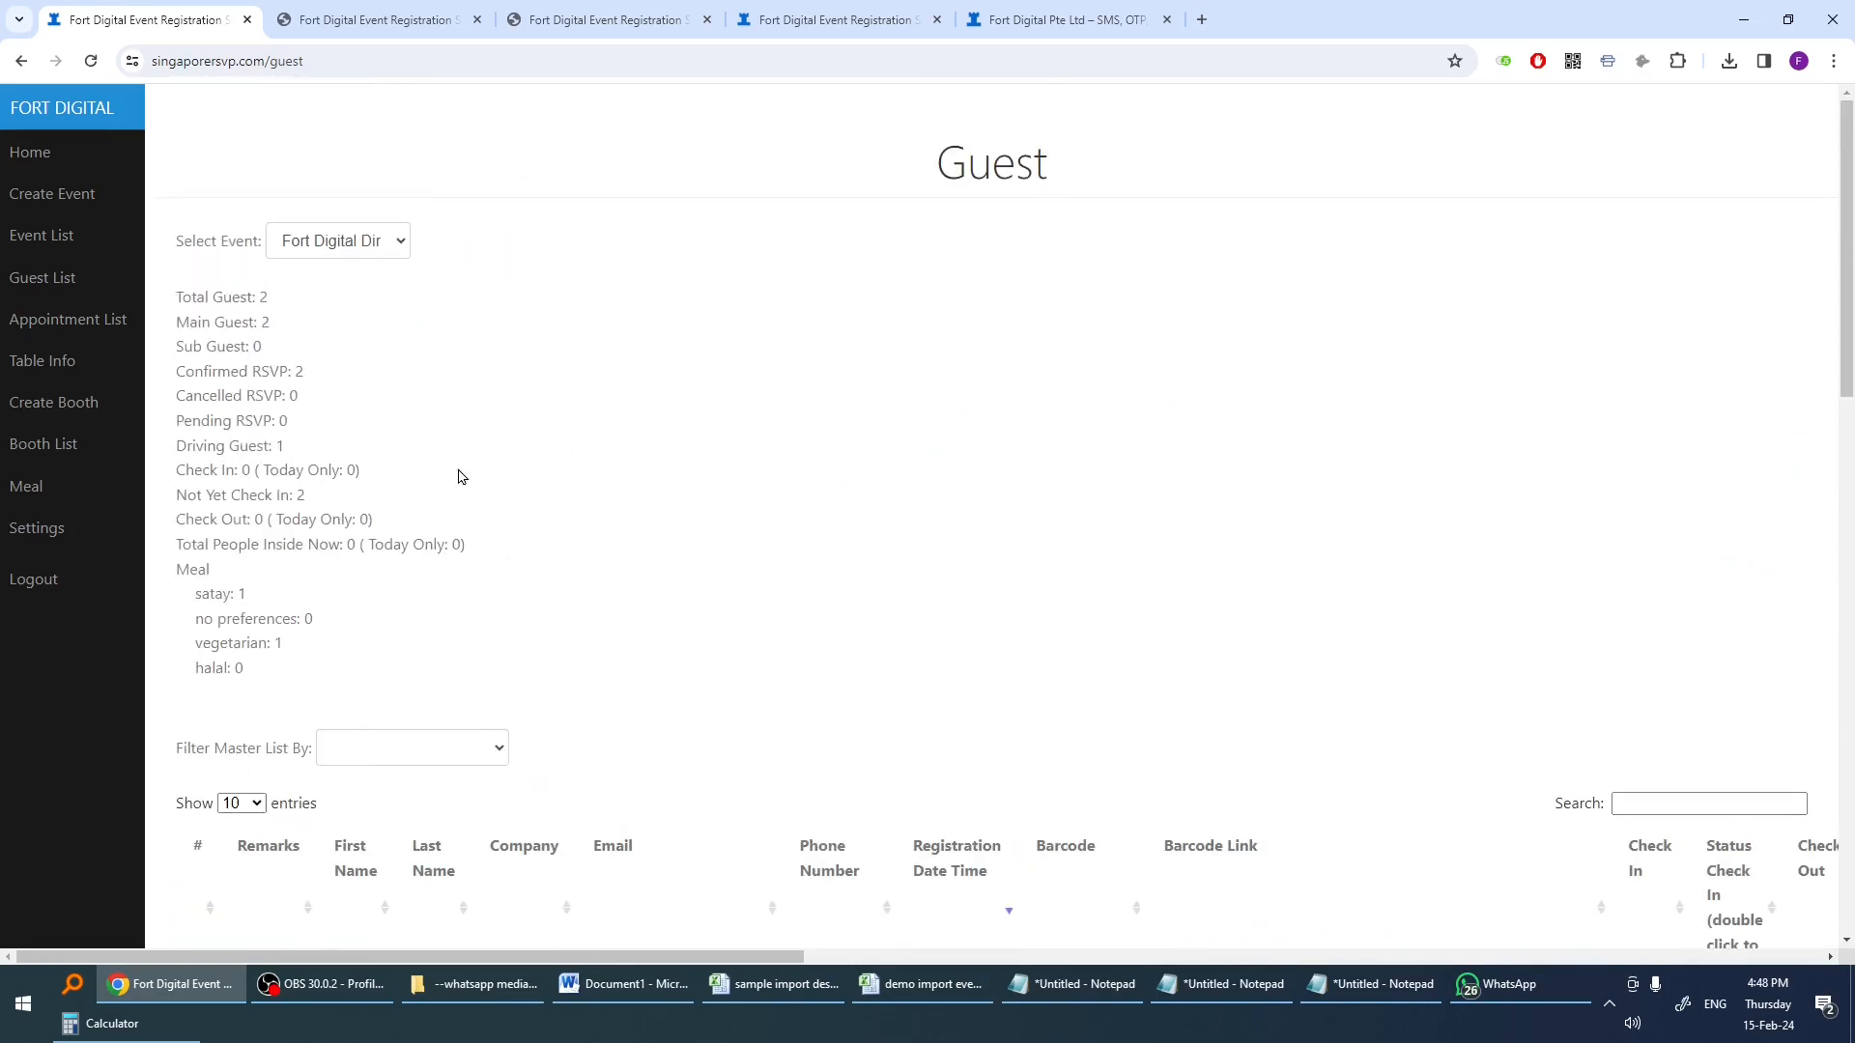
mouse_move(198, 593)
left_mouse_down()
mouse_move(247, 593)
mouse_move(298, 644)
mouse_move(257, 666)
mouse_move(203, 588)
left_mouse_up()
left_click(248, 643)
left_click(239, 623)
left_click_drag(277, 669, 242, 584)
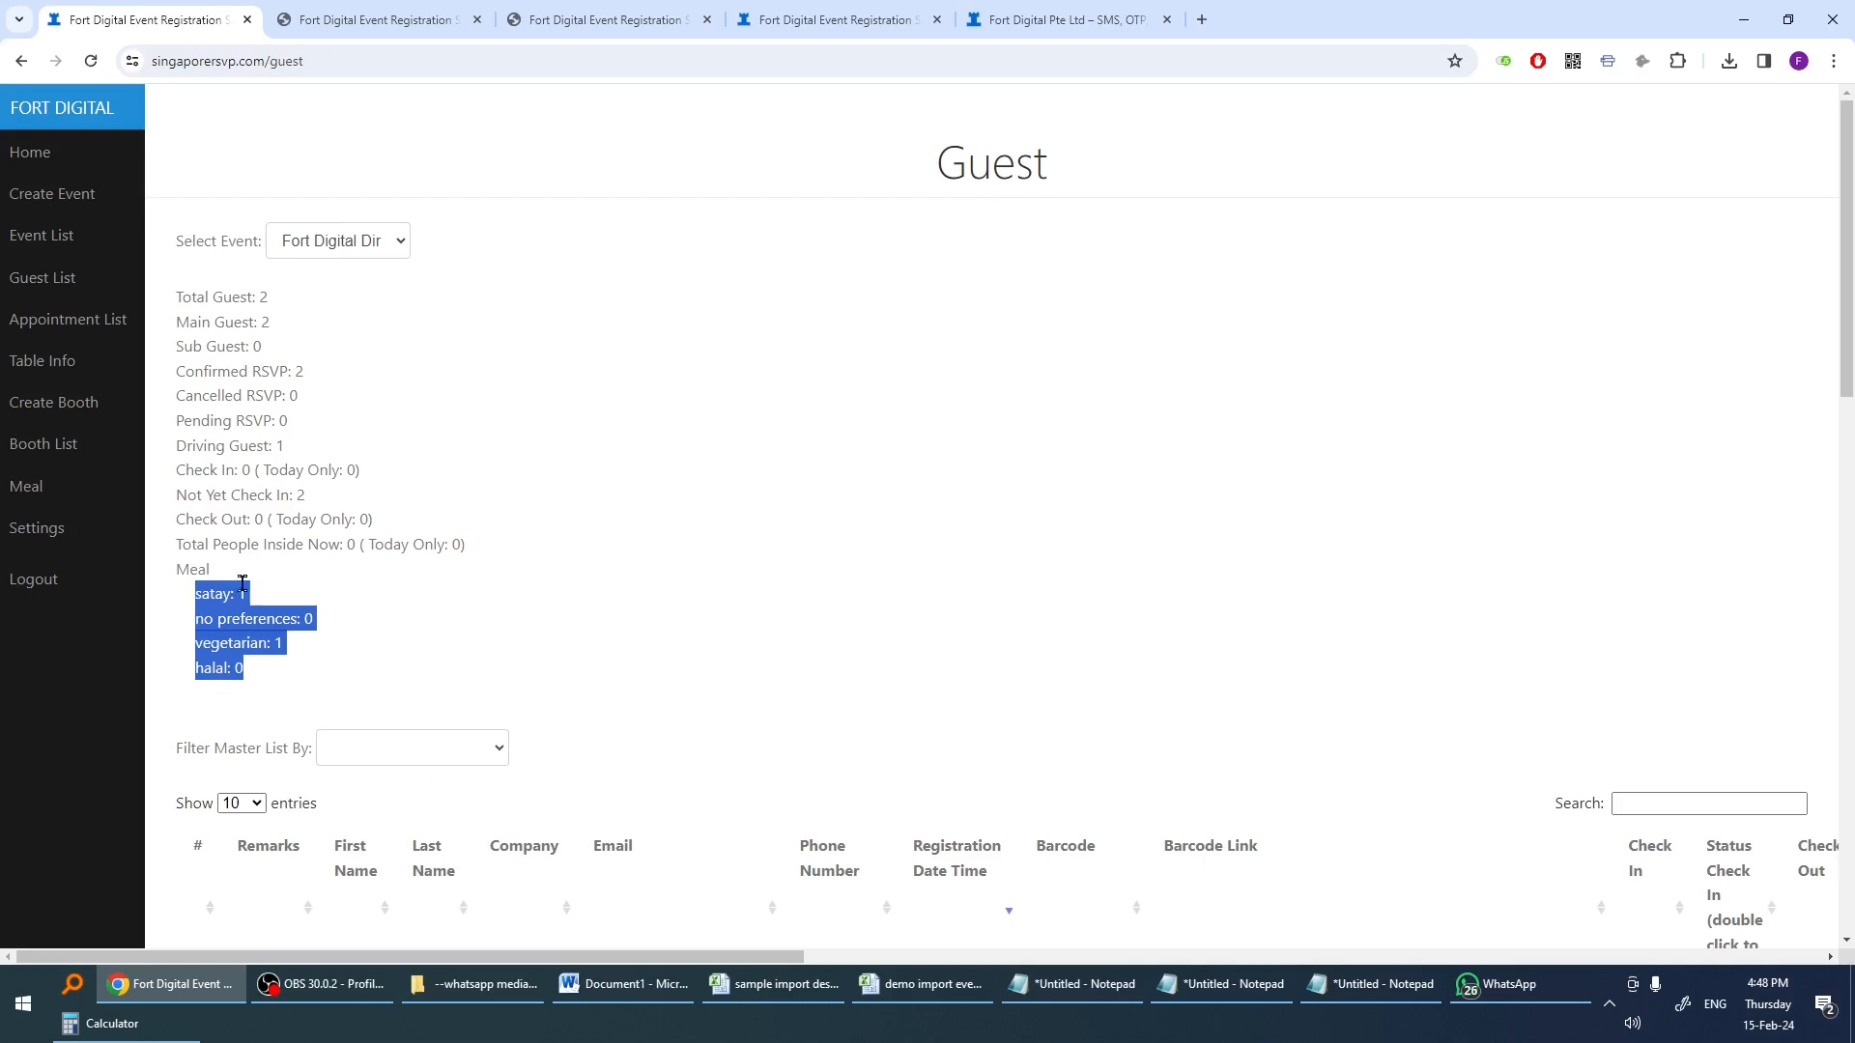
left_click(263, 590)
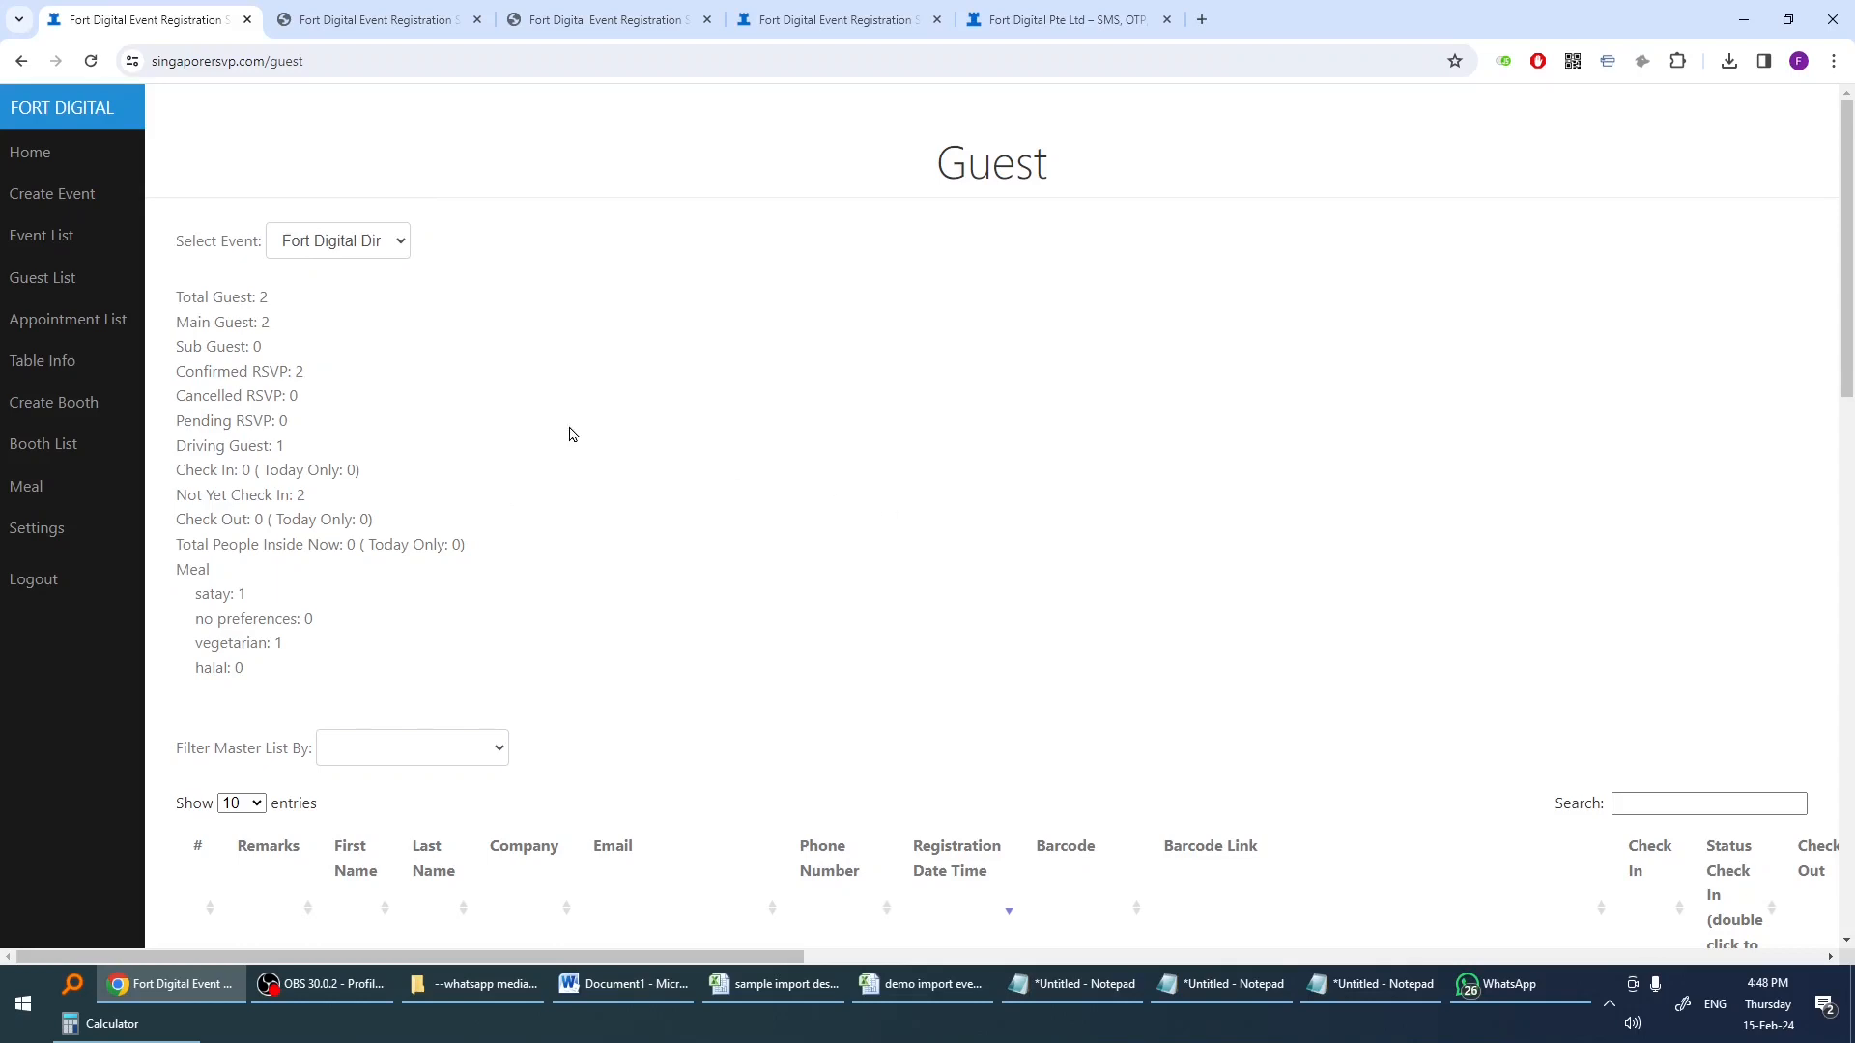
scroll(570, 434, "down", 1)
scroll(570, 434, "up", 1)
scroll(701, 376, "down", 3)
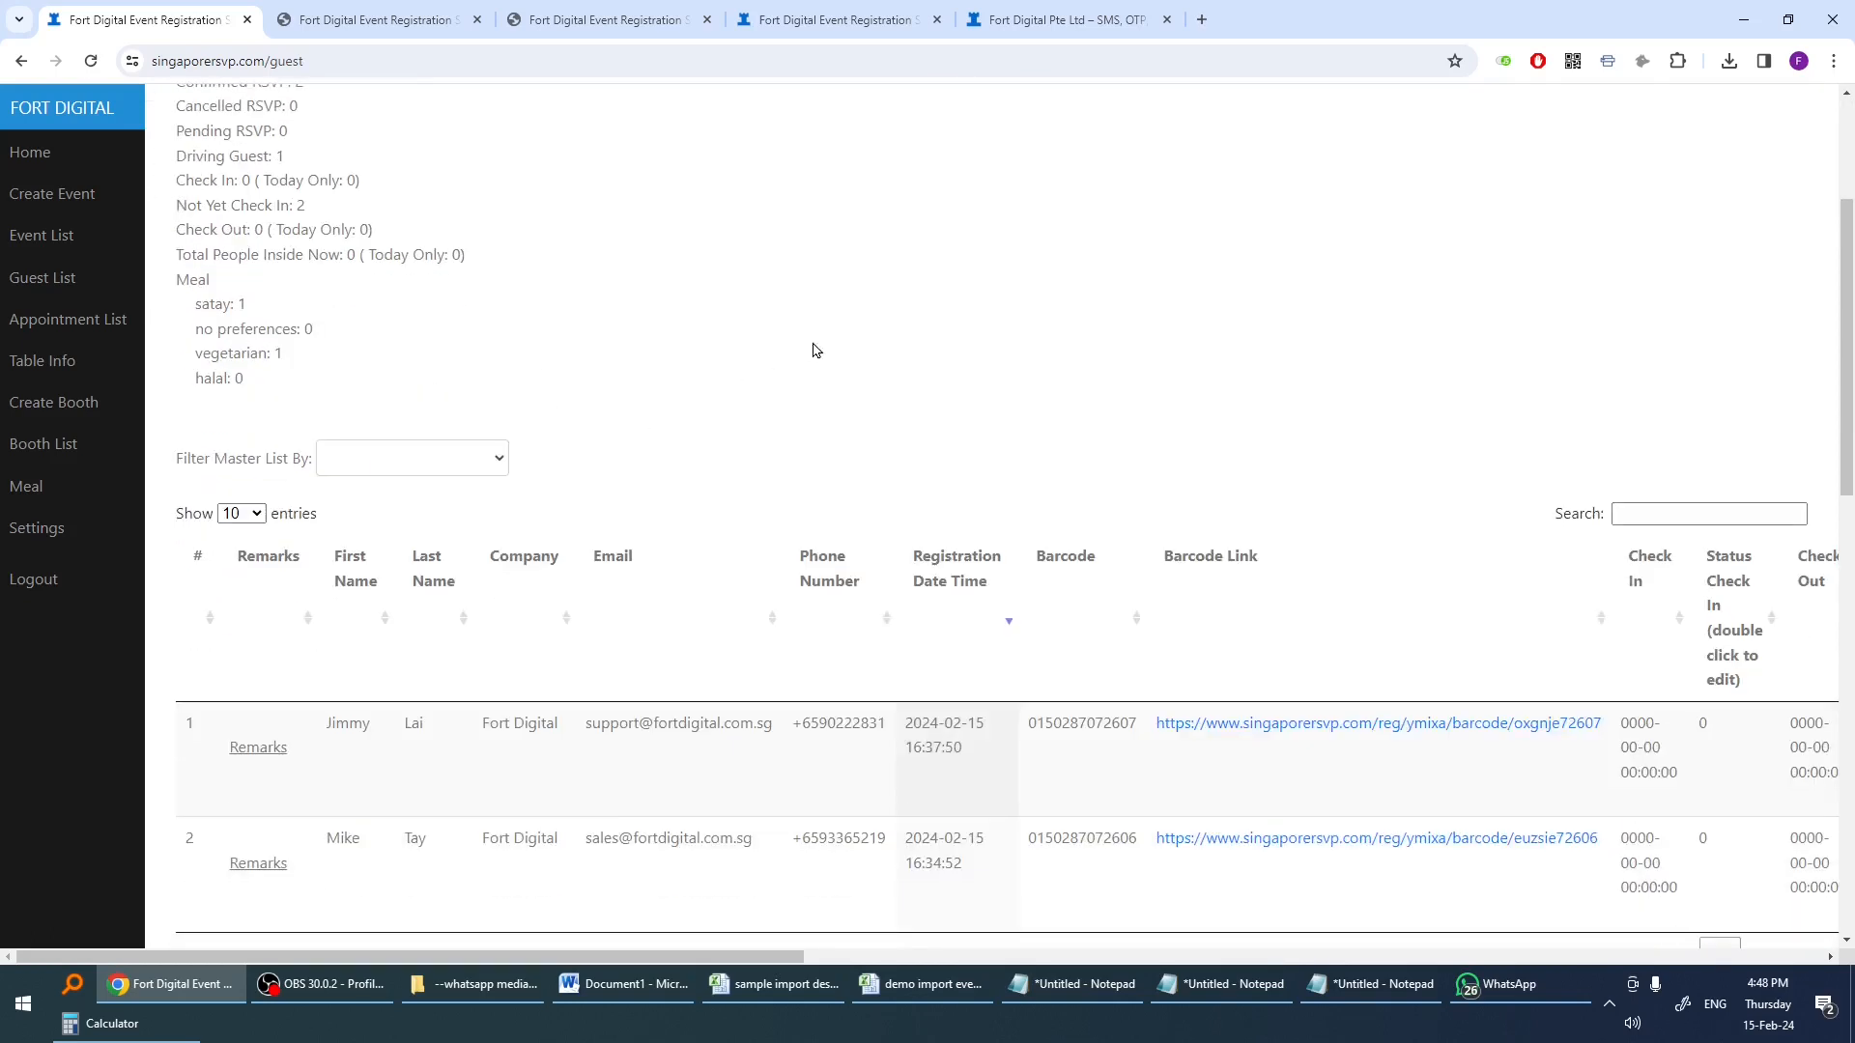
scroll(741, 290, "down", 3)
scroll(741, 280, "up", 4)
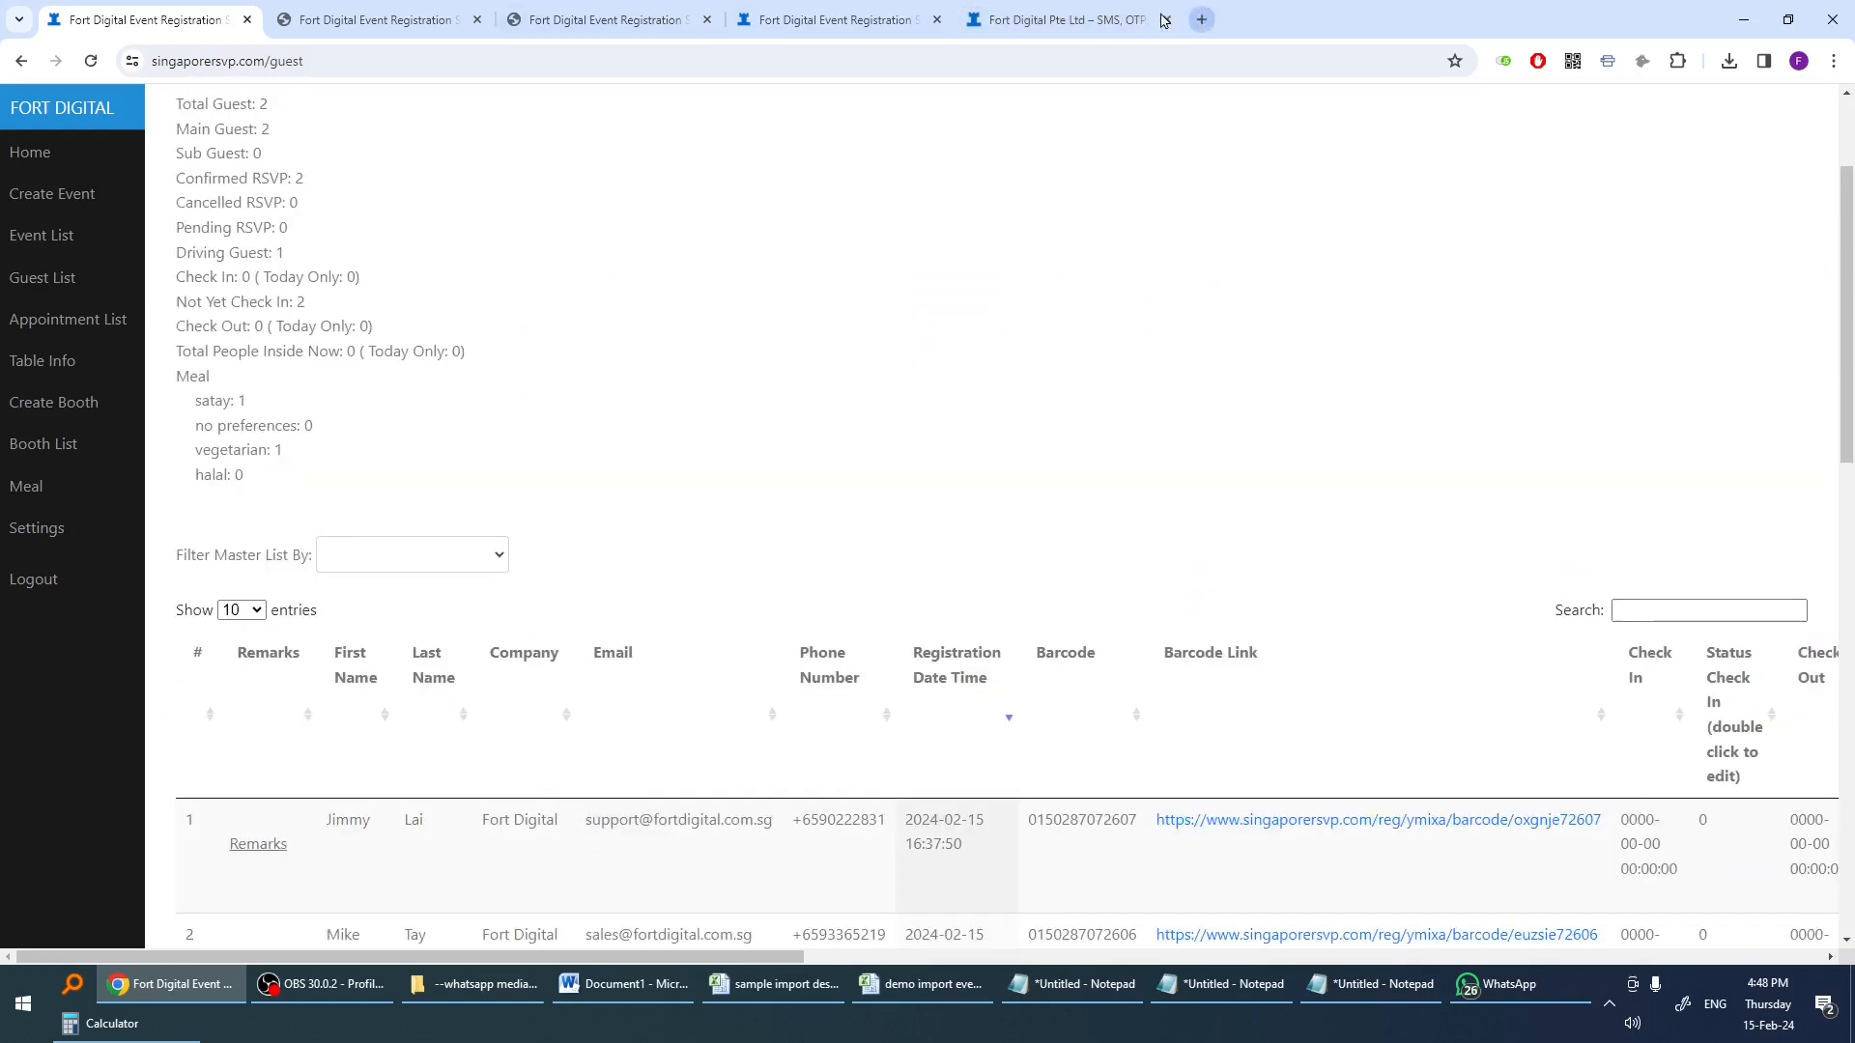
left_click(918, 13)
left_click(968, 11)
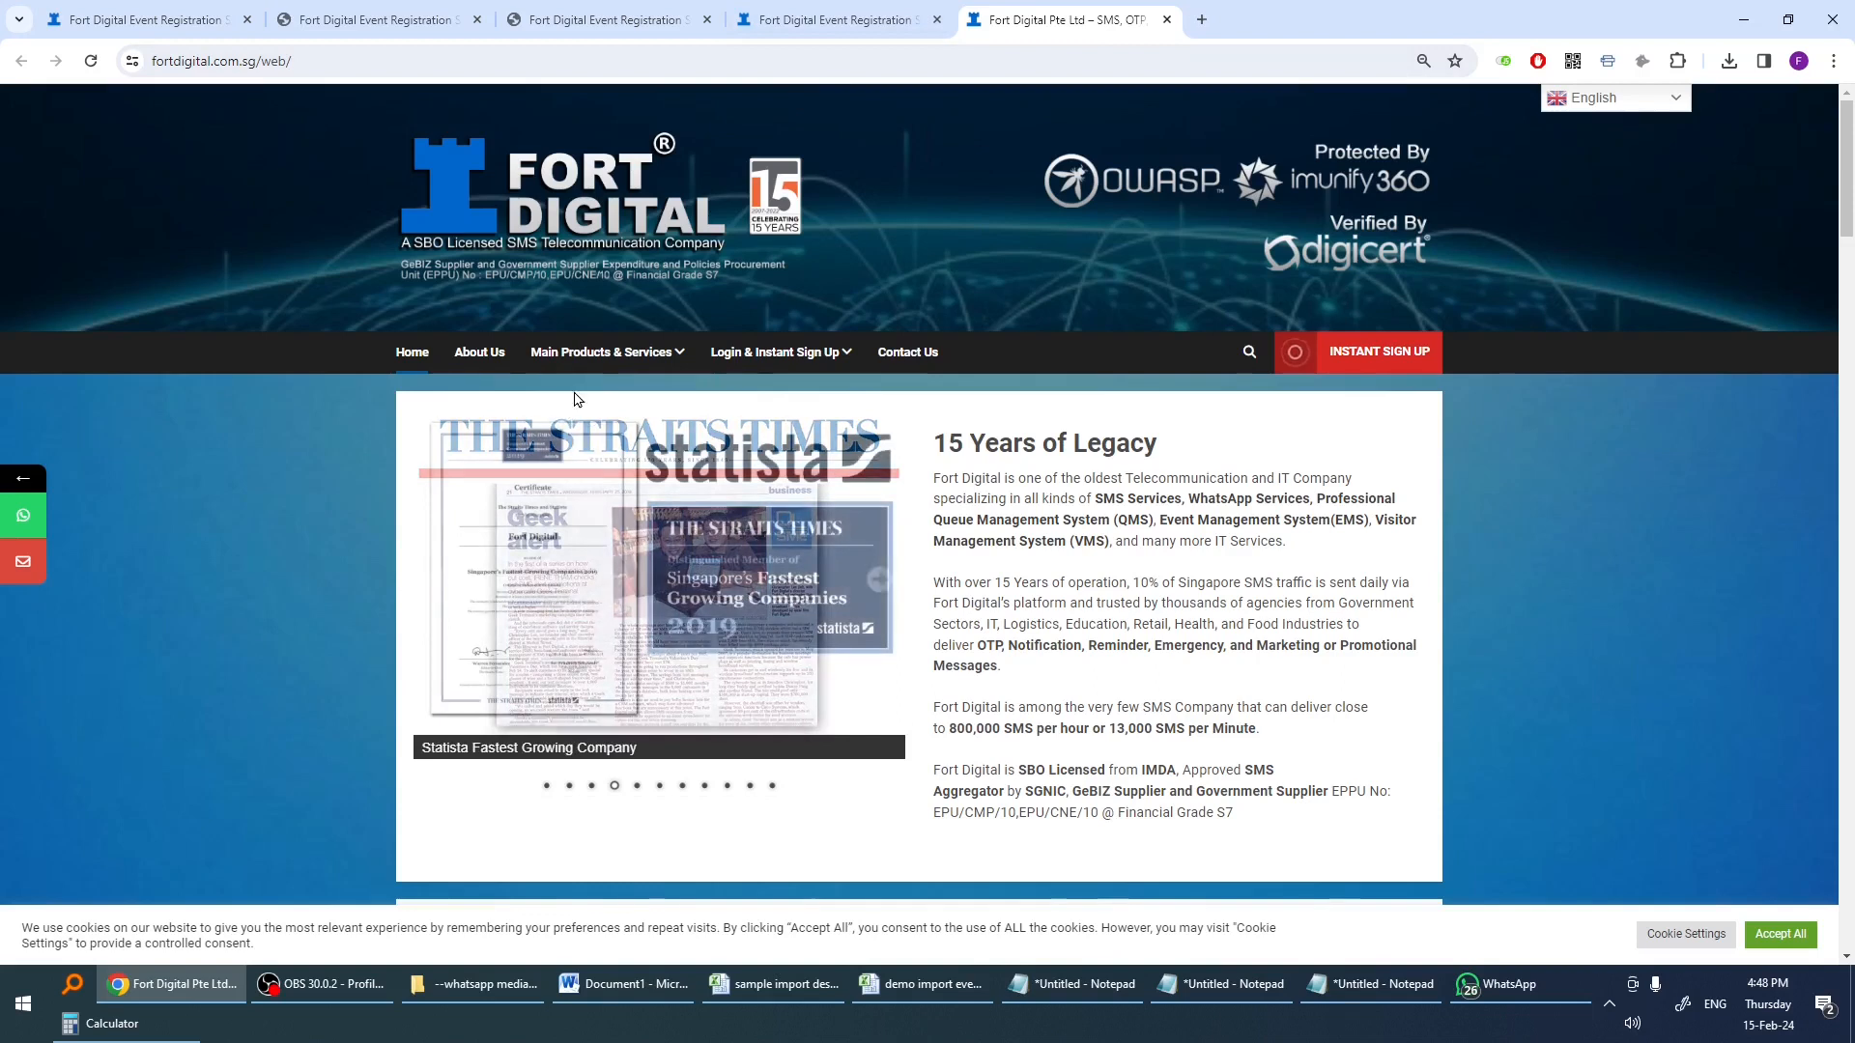
Open the EMS, RSVP, Barcode Check-In page from Main Products & Services > Event Management.
mouse_move(599, 355)
mouse_move(734, 495)
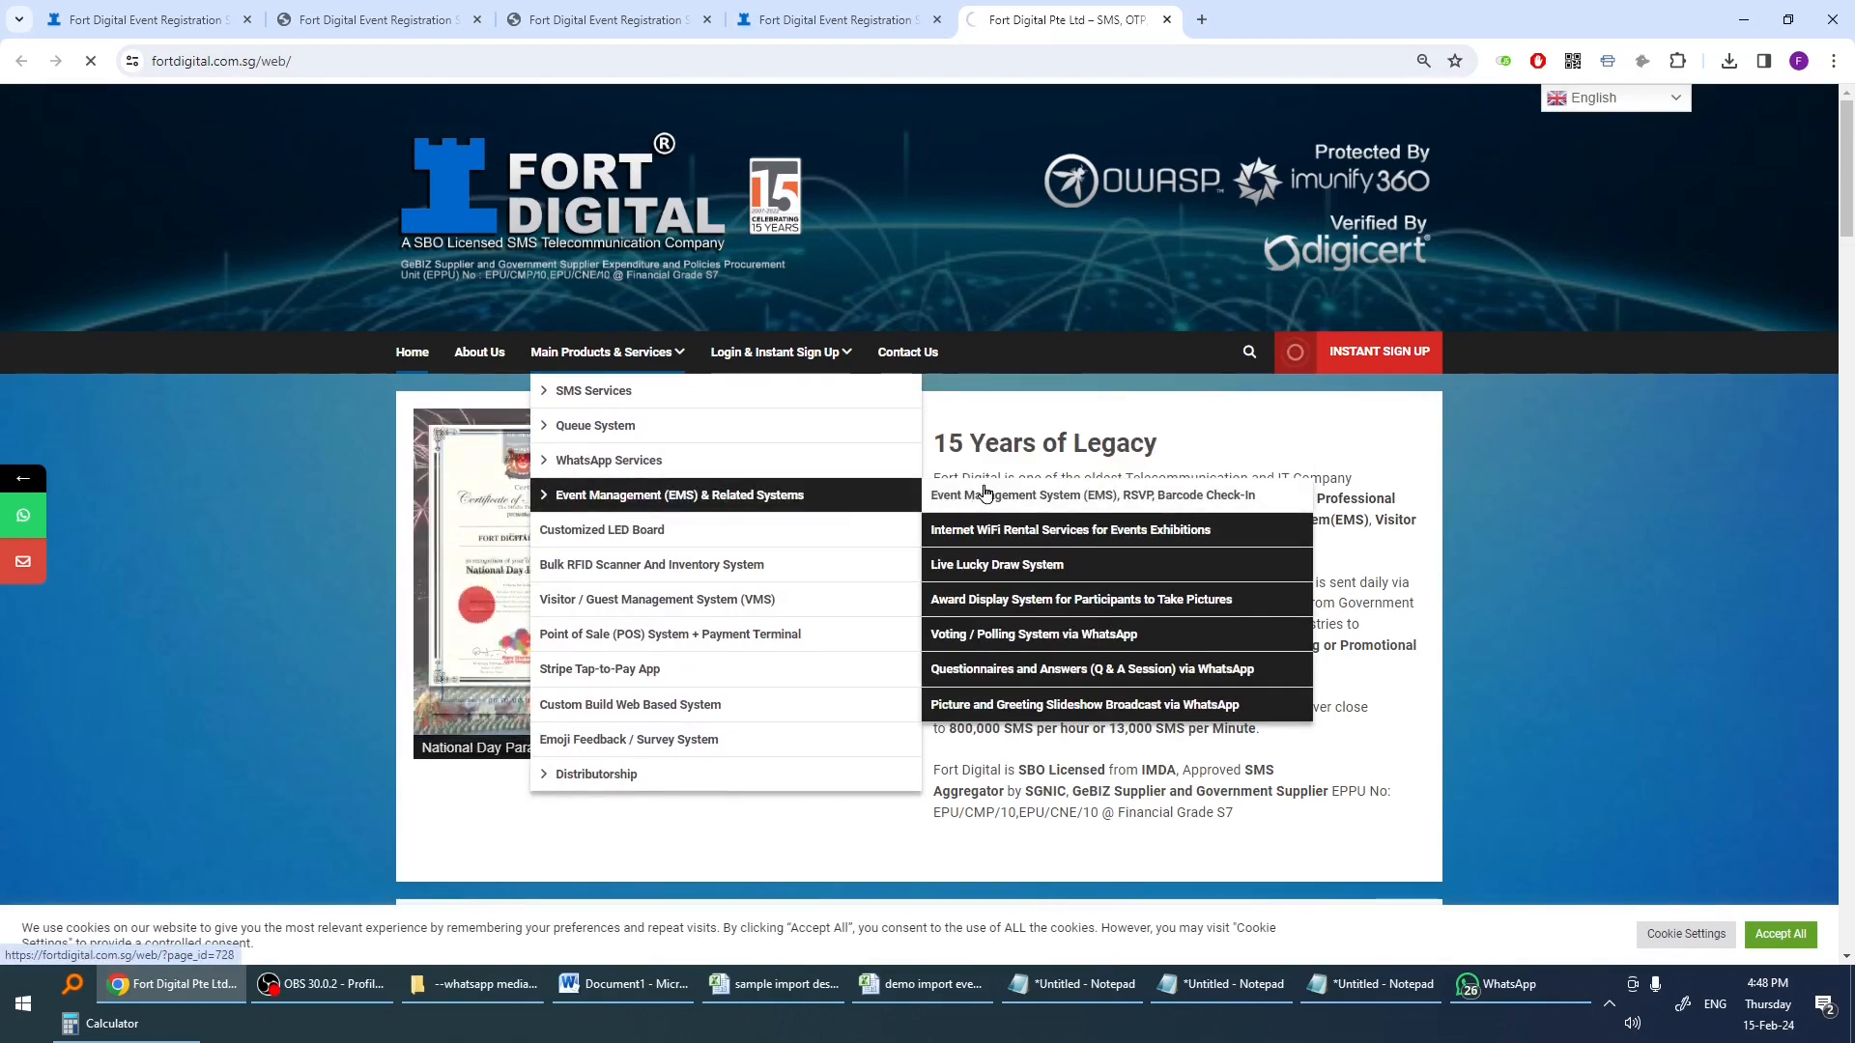
left_click(969, 496)
Scroll to Step 6 Check In/Out Guest and enlarge the check-in app screenshot.
scroll(788, 460, "down", 3)
scroll(771, 470, "down", 11)
scroll(716, 477, "up", 5)
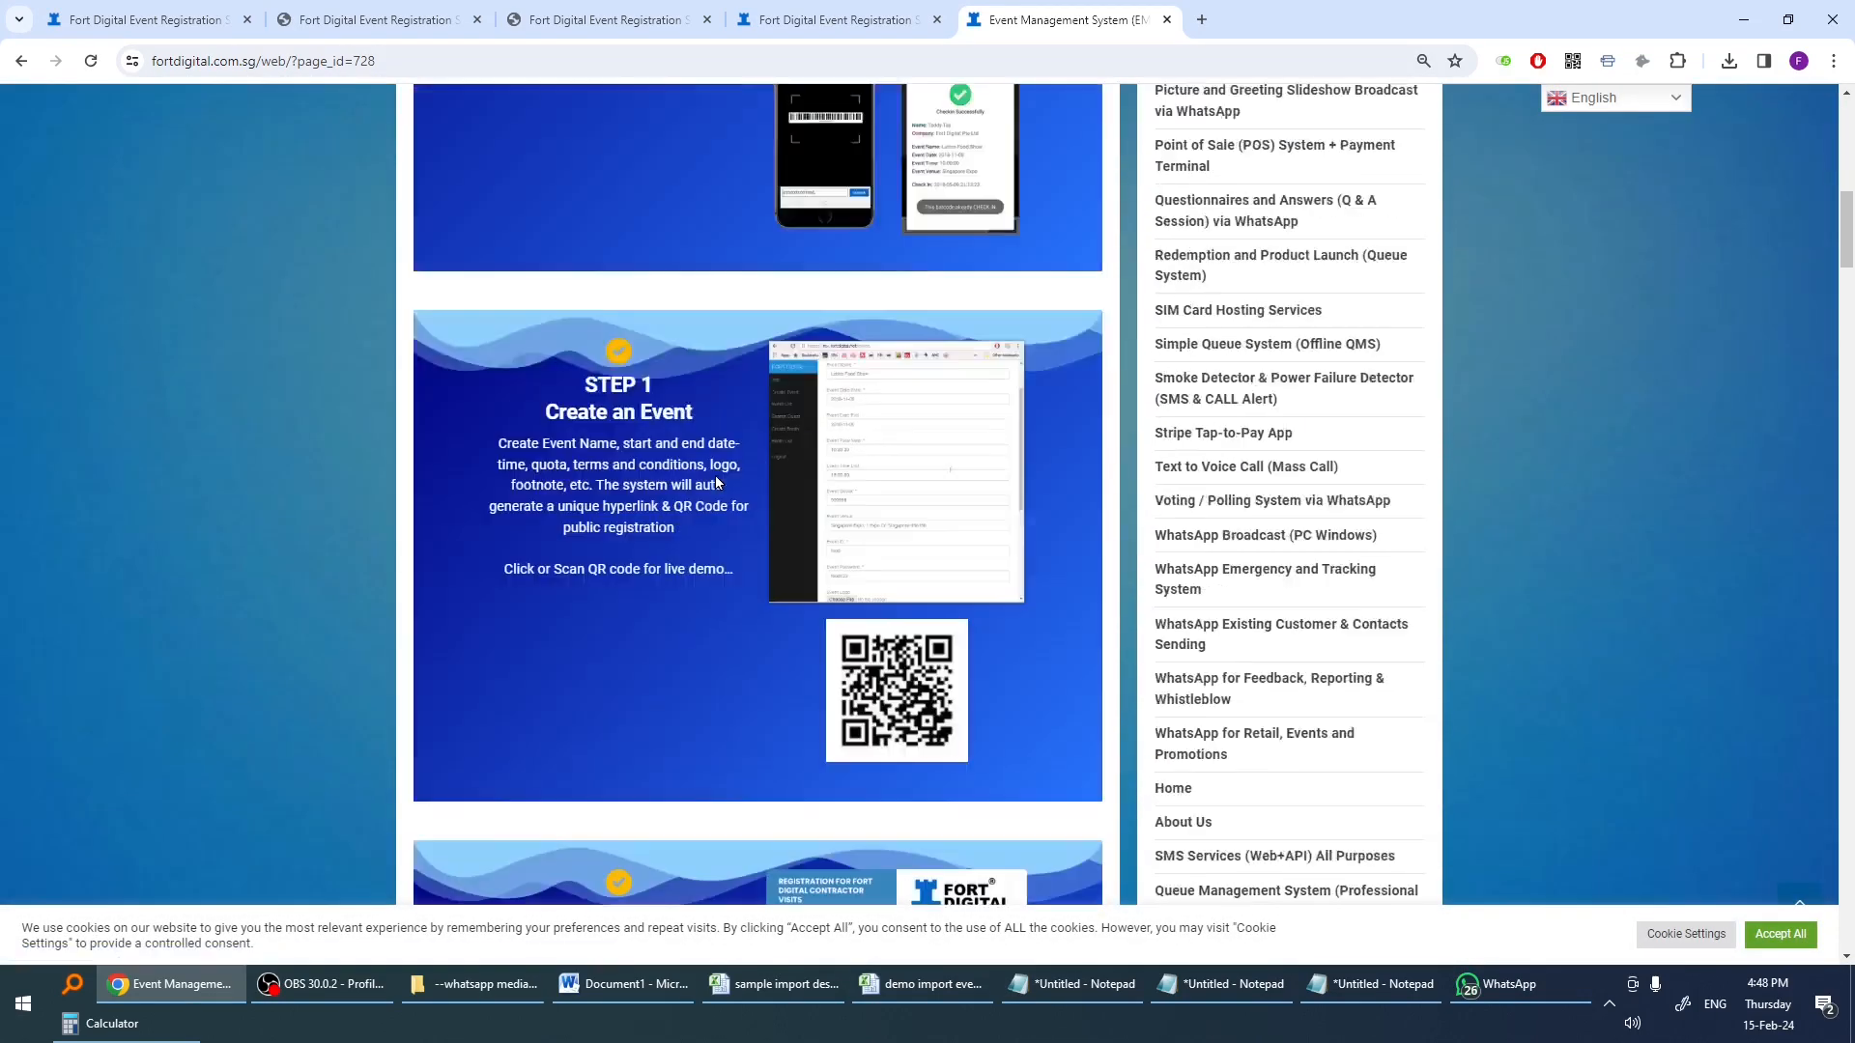
scroll(722, 480, "up", 1)
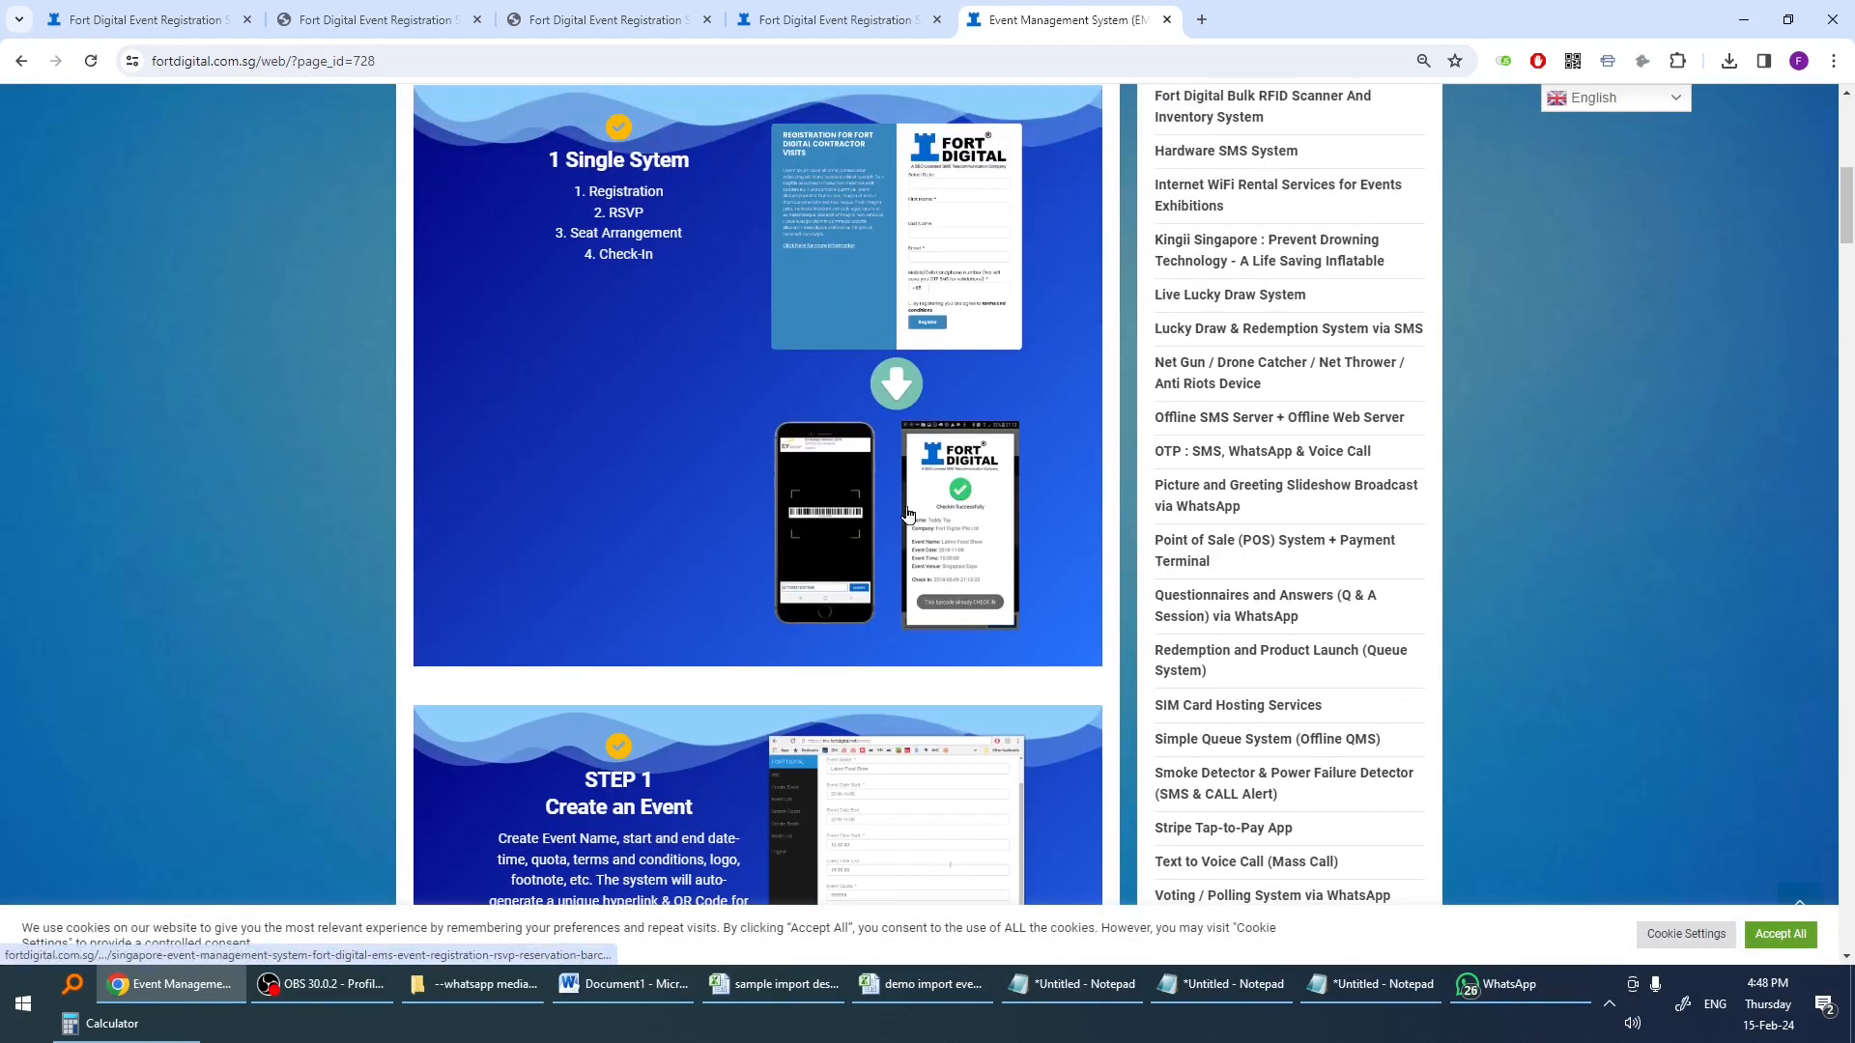
scroll(746, 579, "down", 14)
scroll(735, 521, "down", 4)
scroll(714, 460, "up", 2)
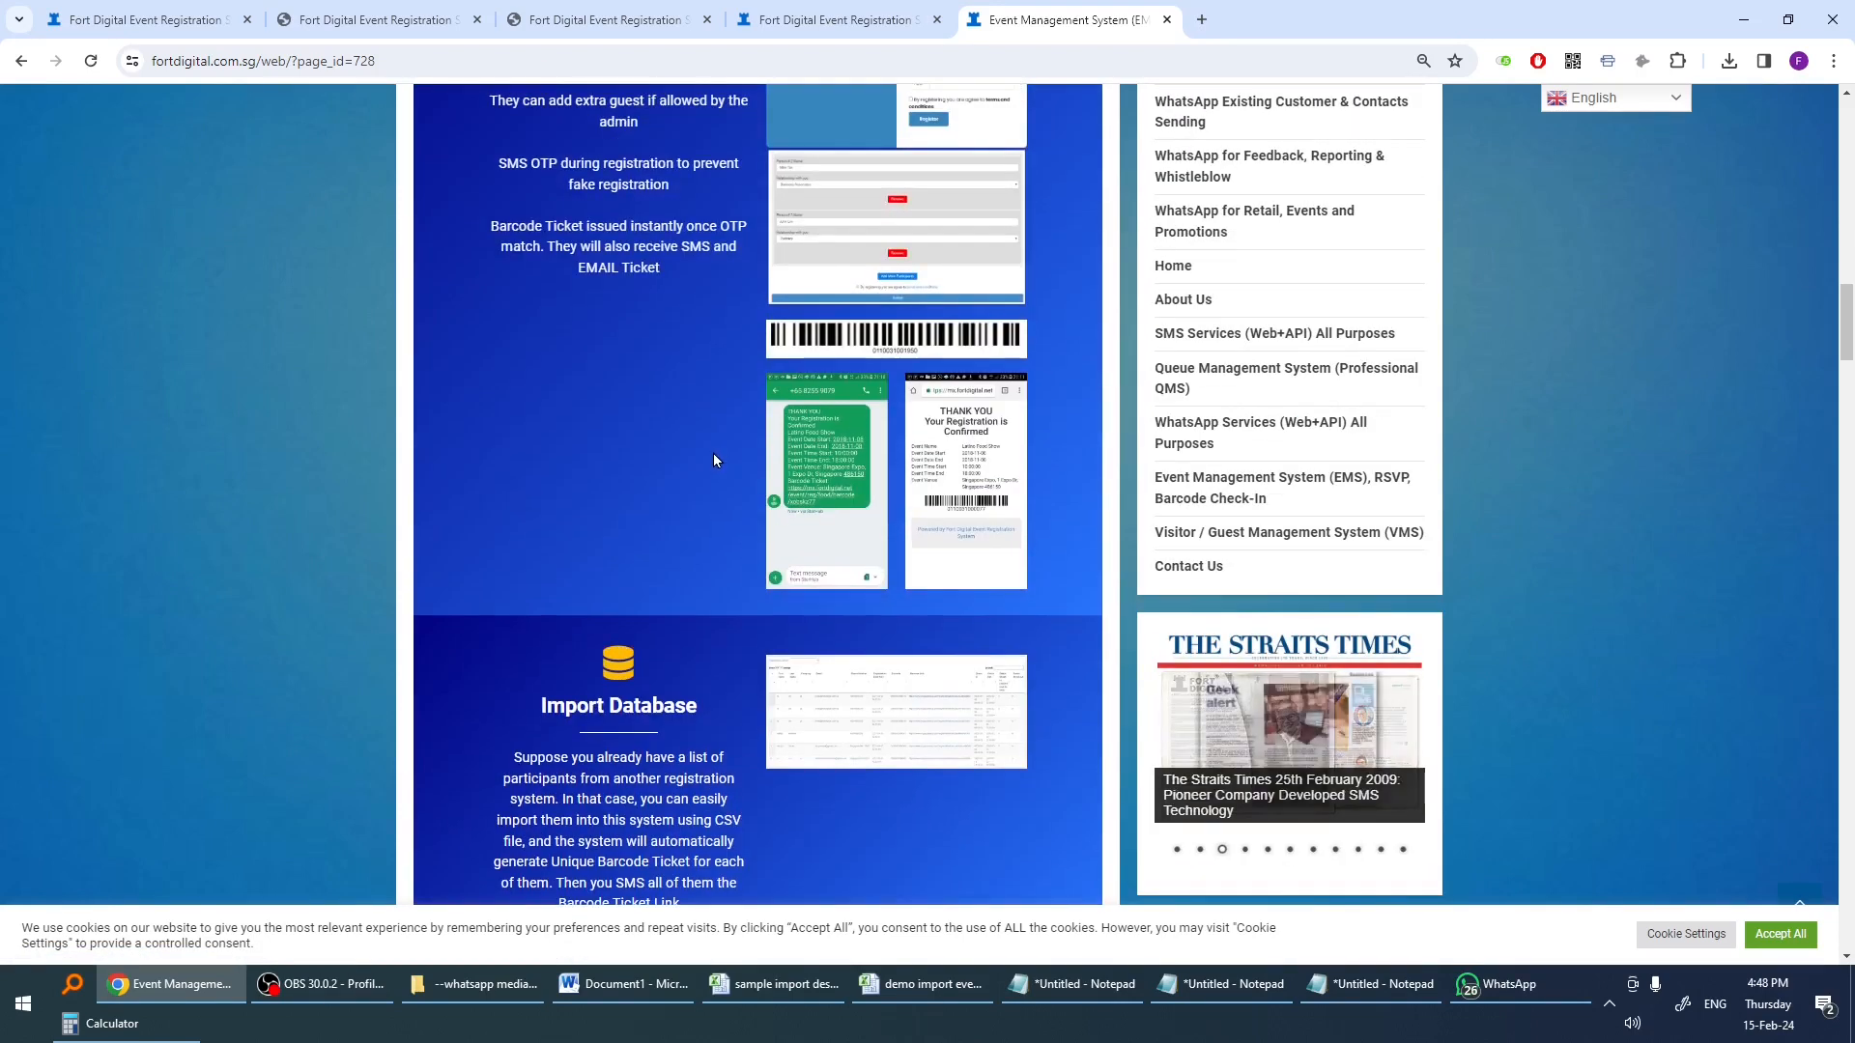
scroll(700, 474, "up", 1)
scroll(690, 483, "down", 10)
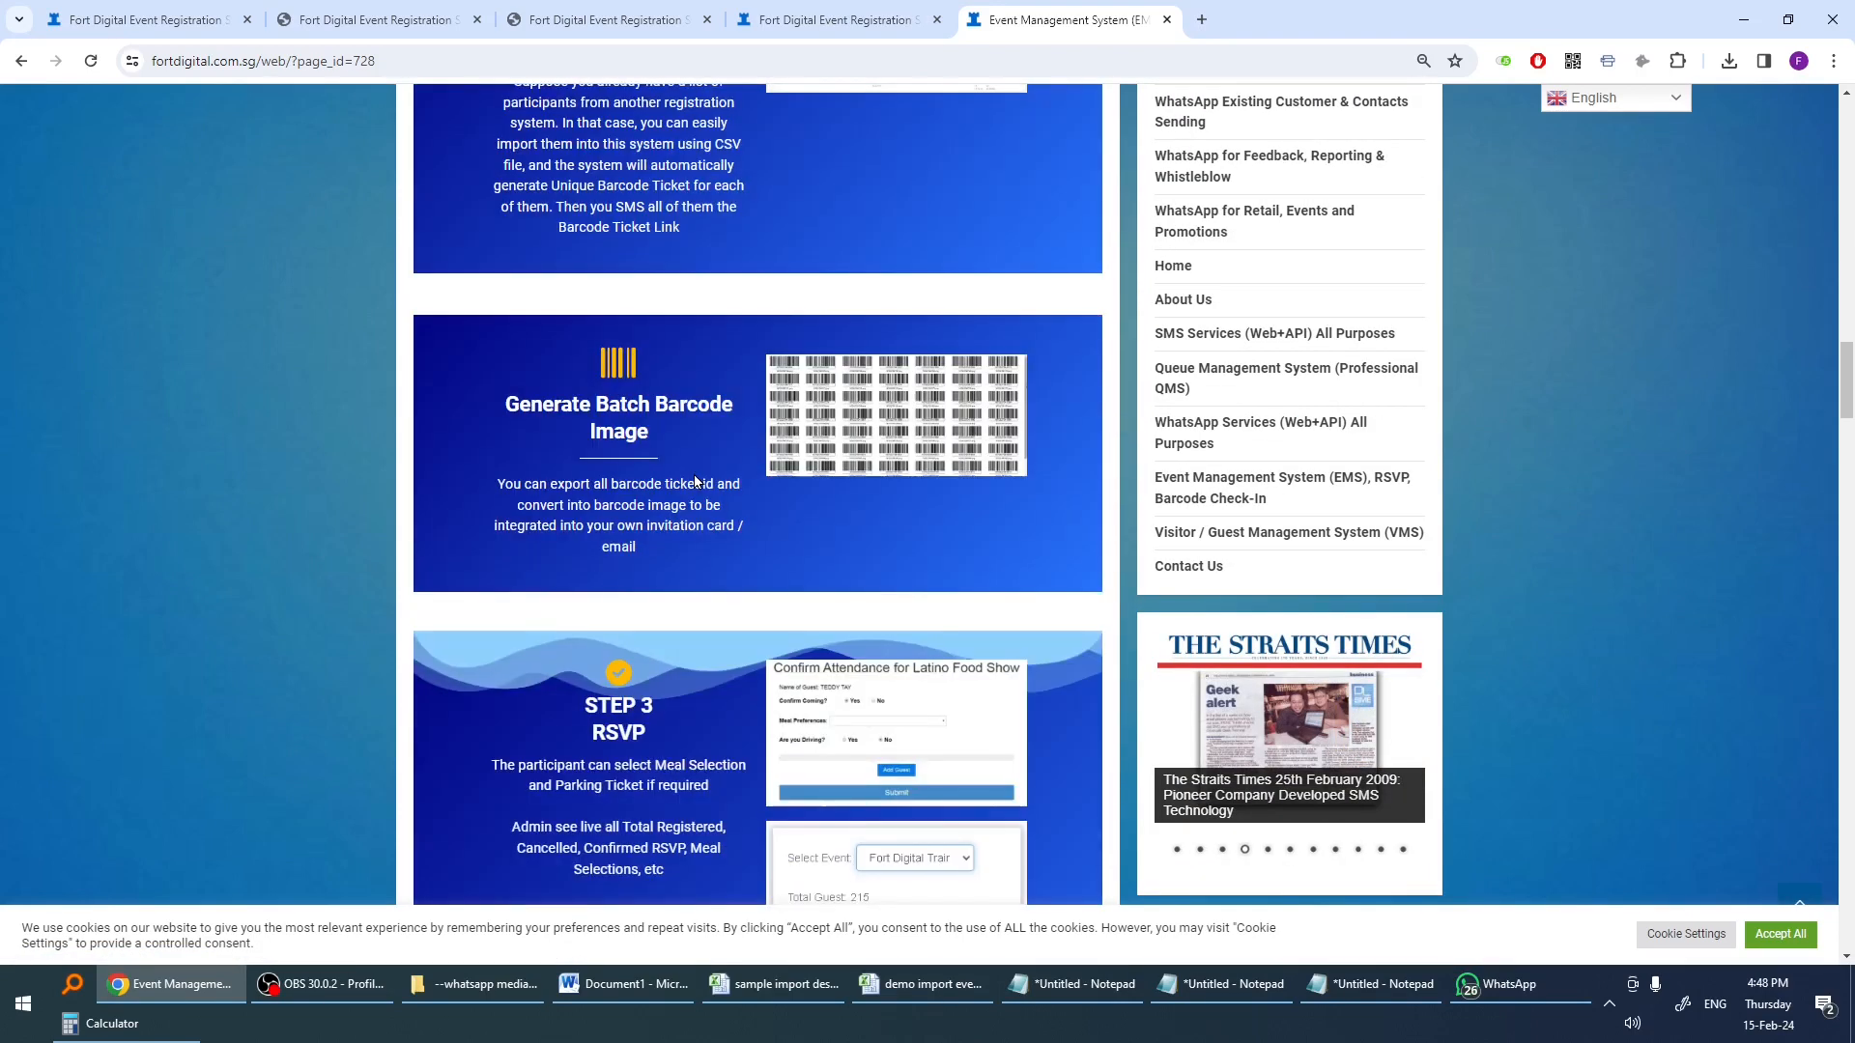
scroll(694, 473, "down", 14)
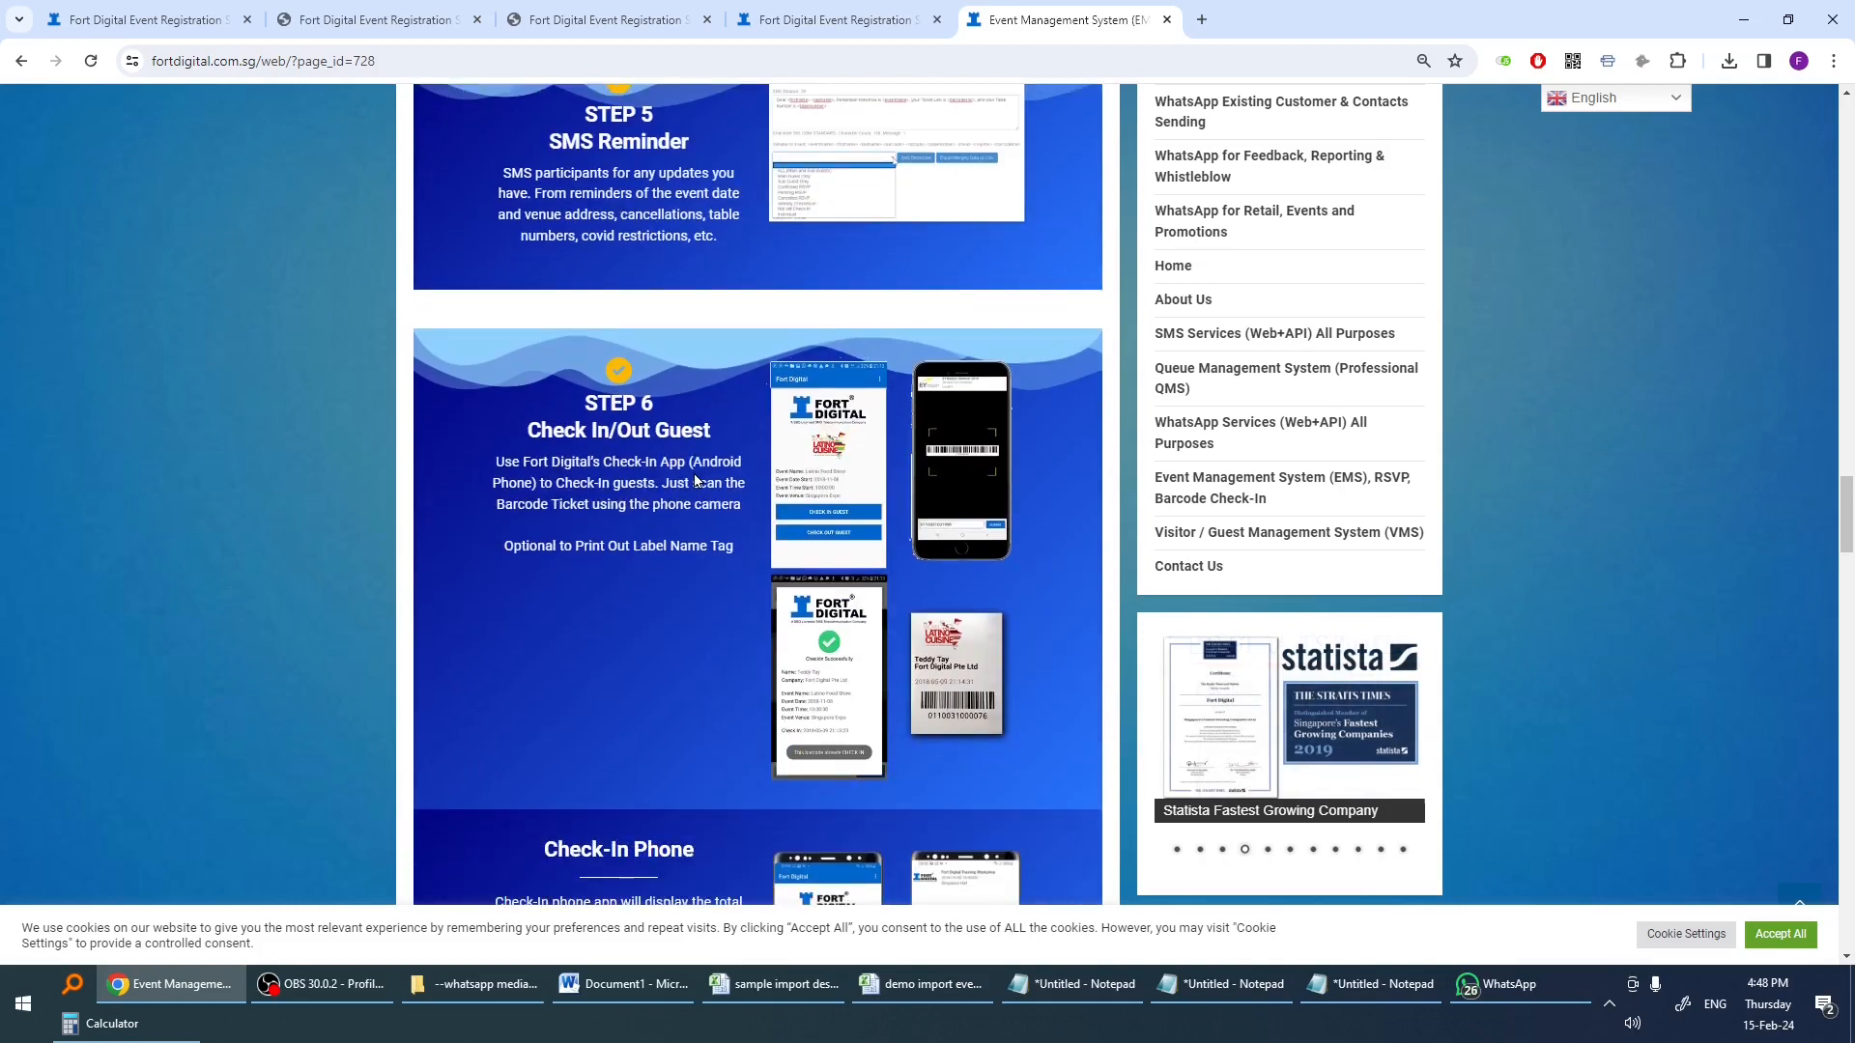
left_click(989, 371)
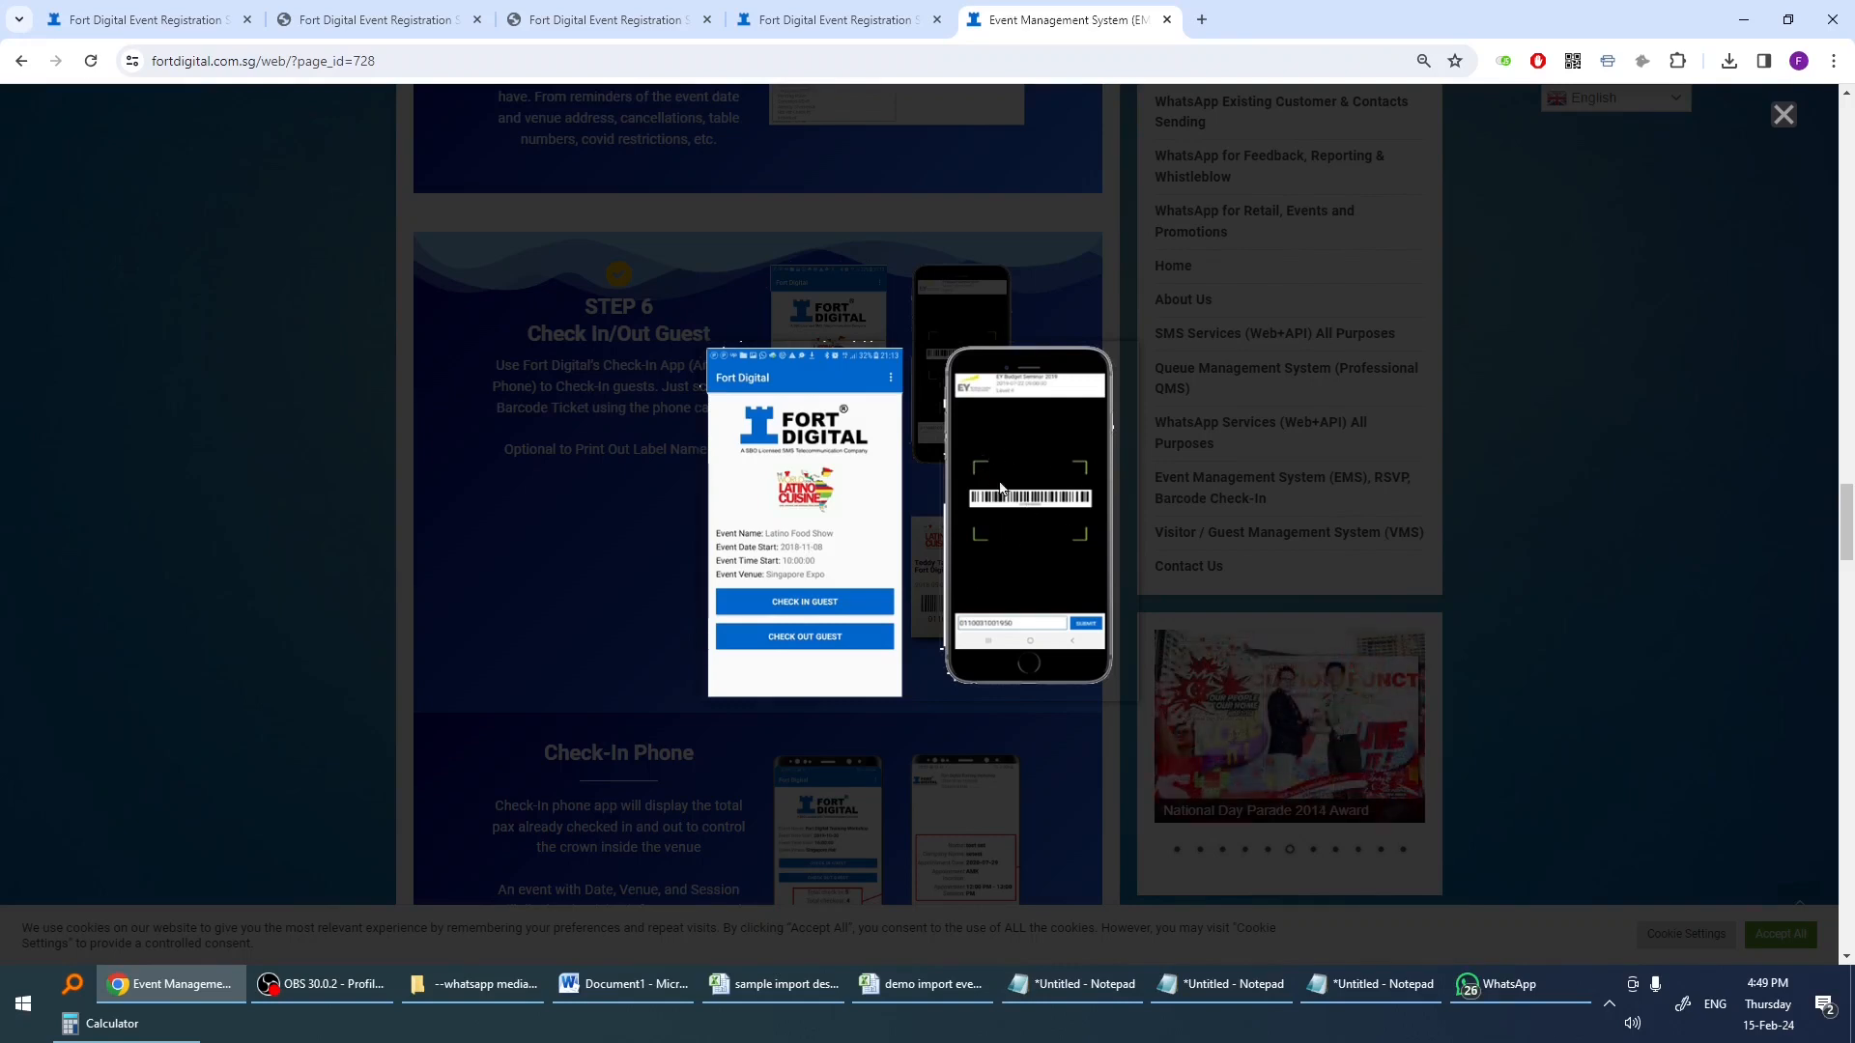
left_click(599, 506)
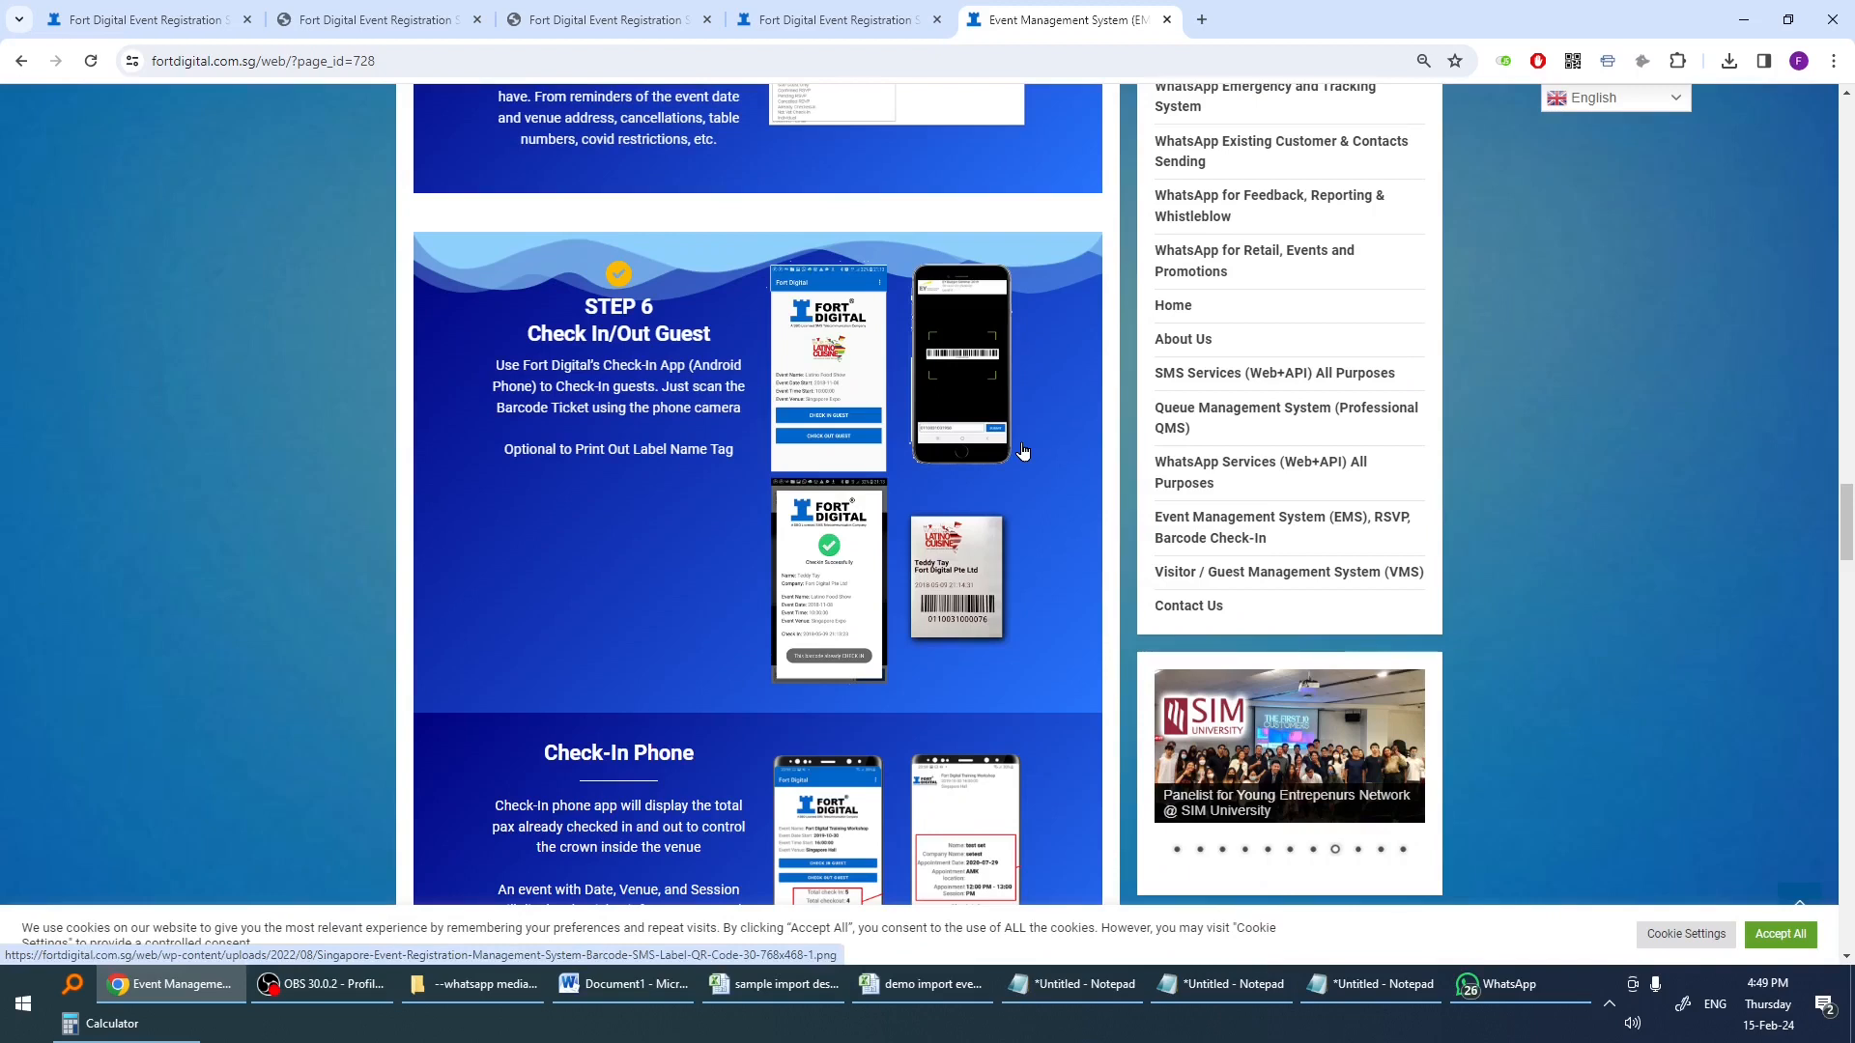
left_click(987, 394)
left_click(815, 539)
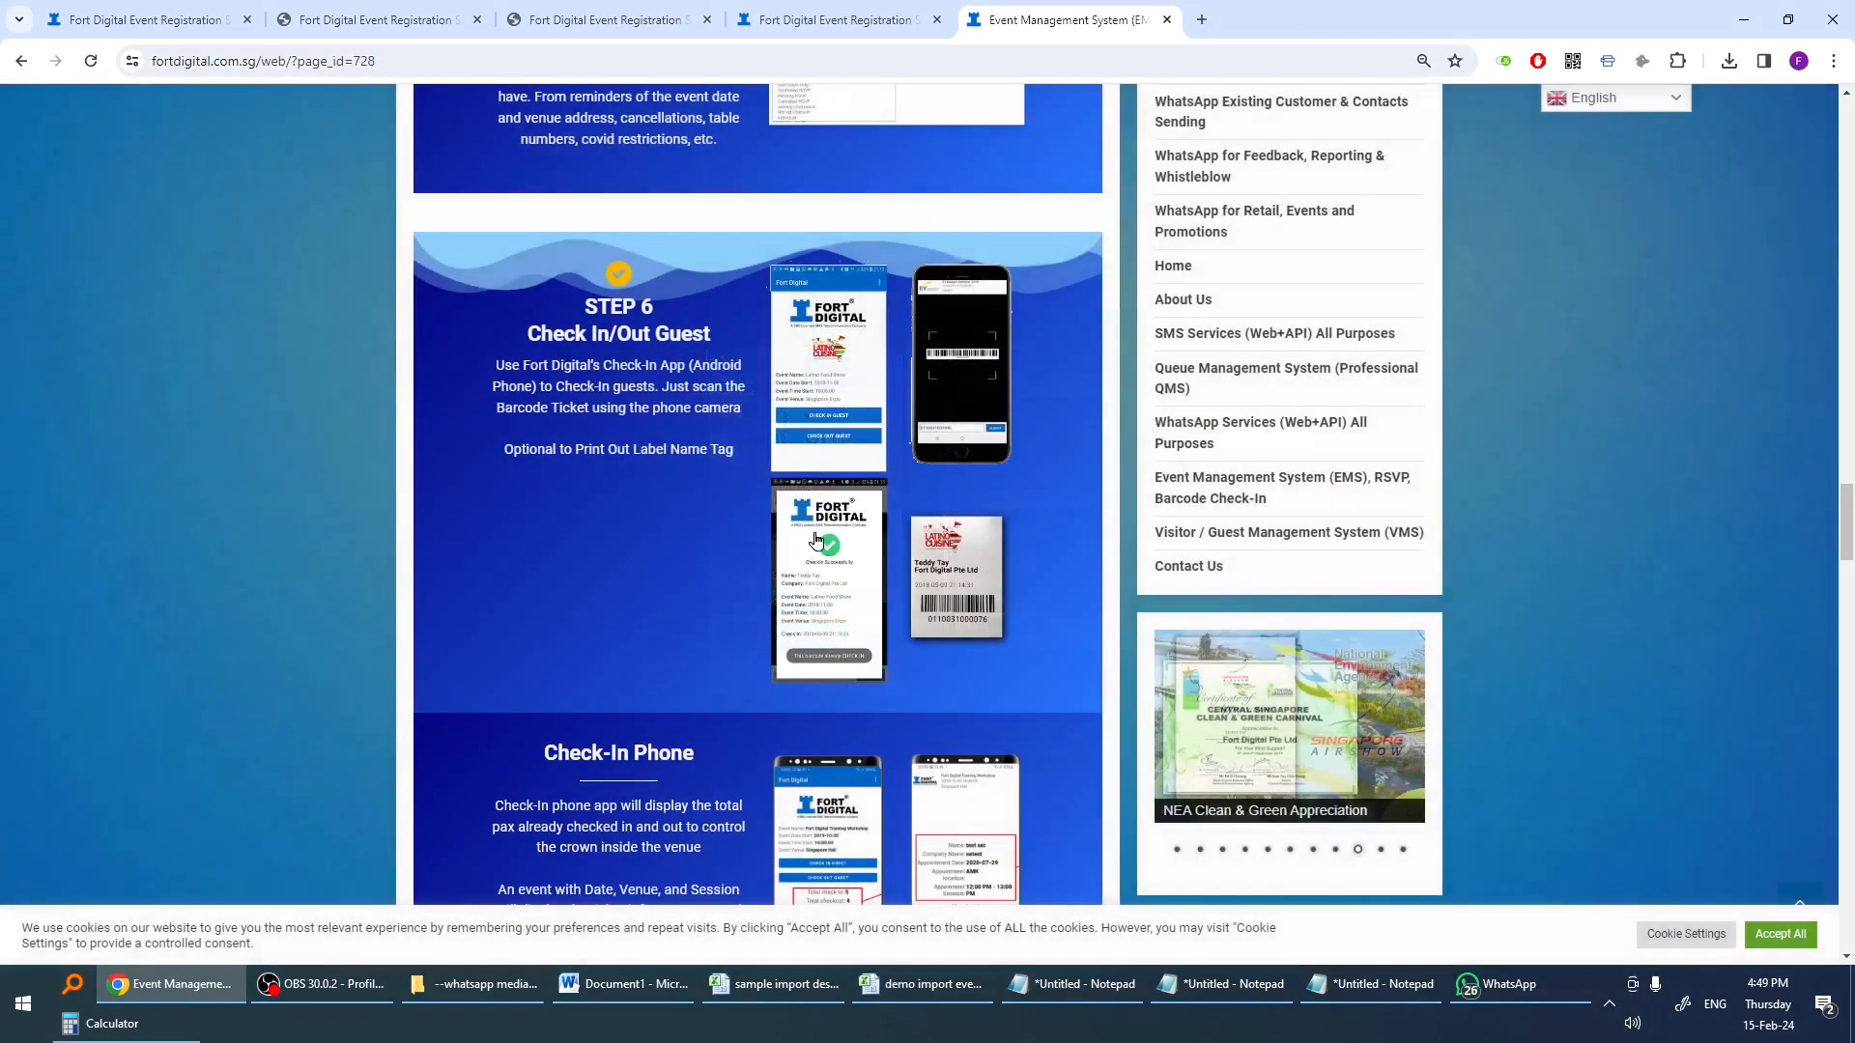
left_click(815, 540)
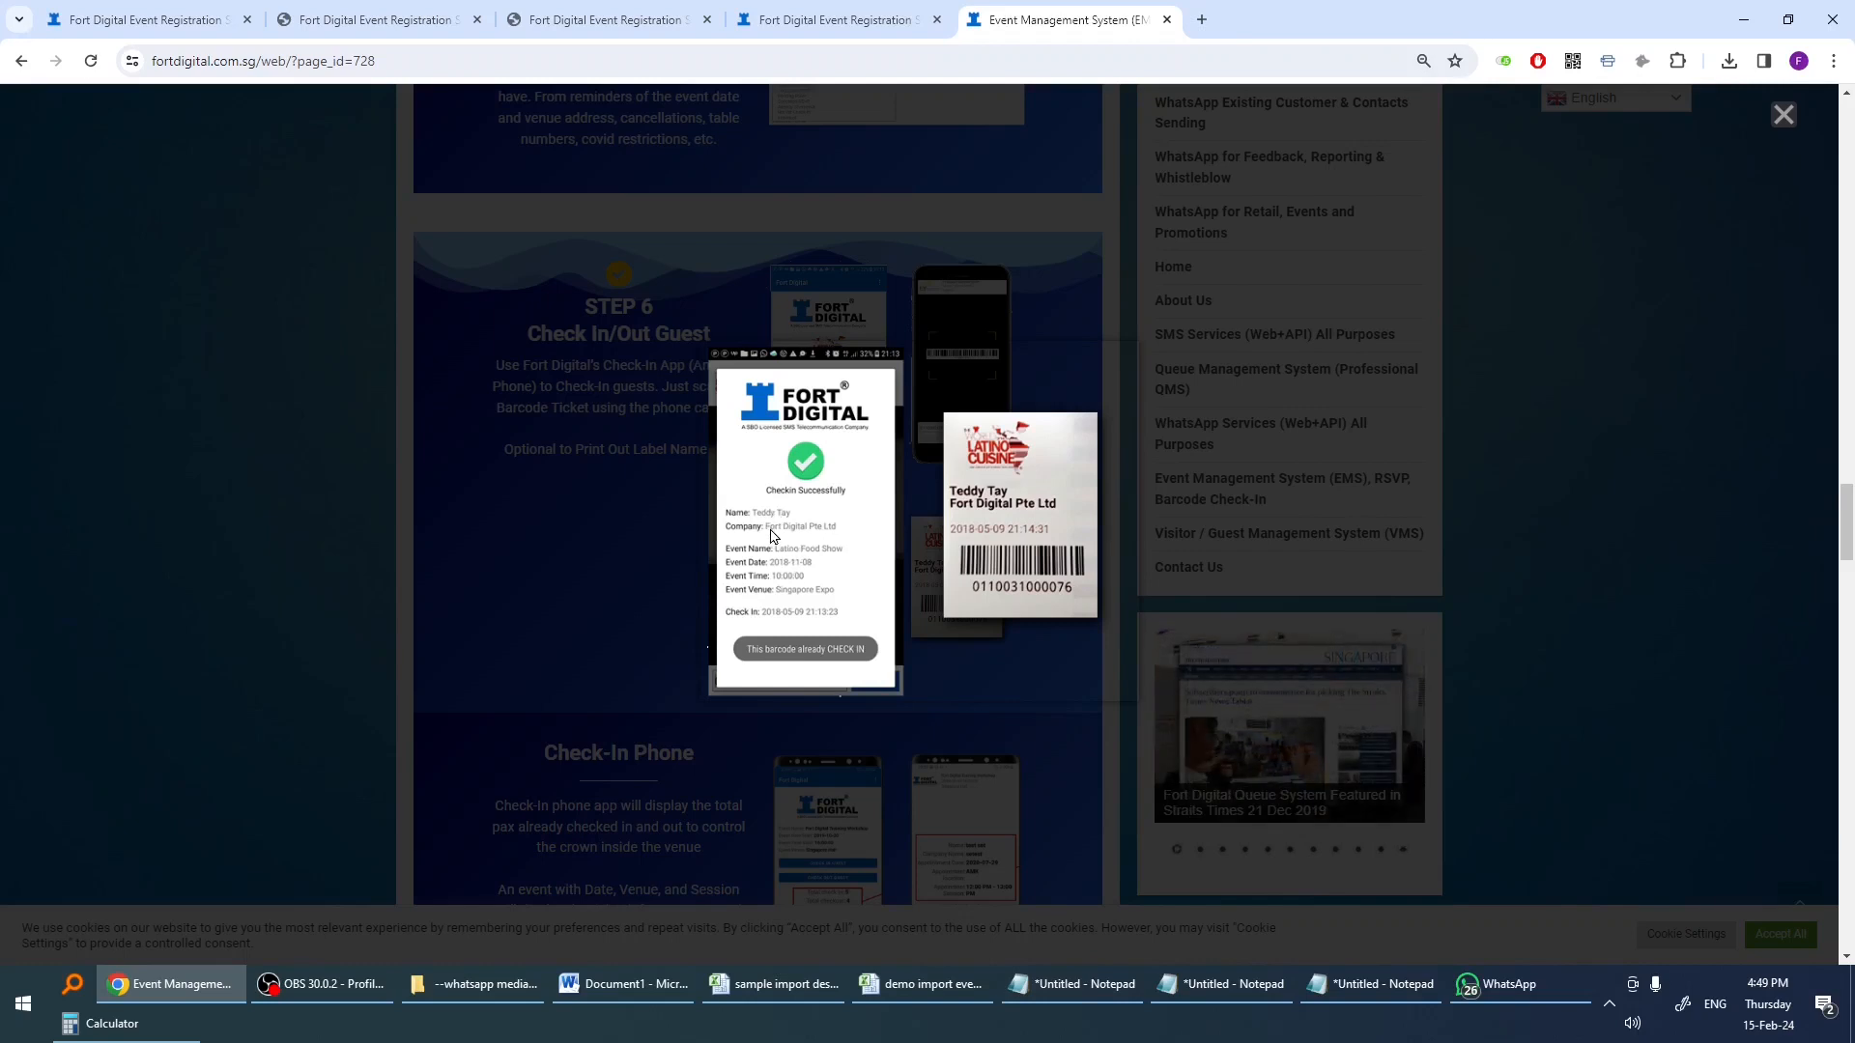
left_click(644, 547)
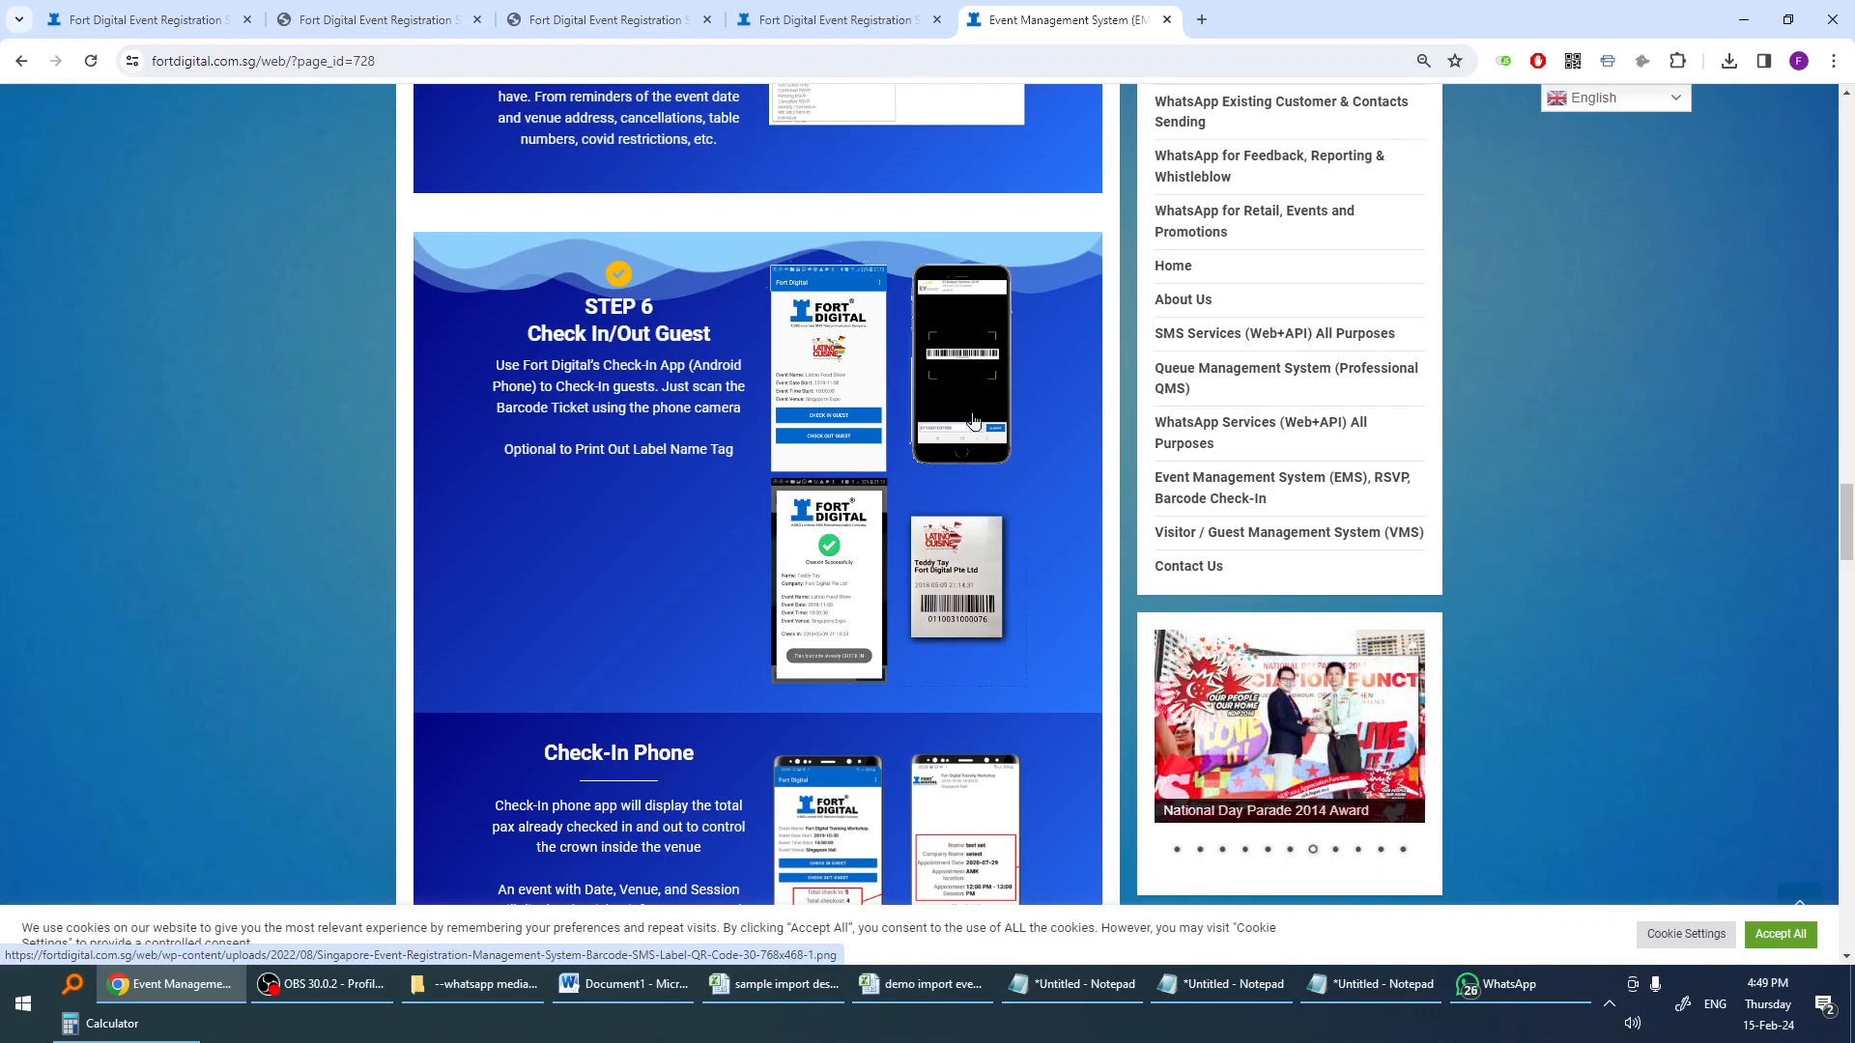
left_click(865, 558)
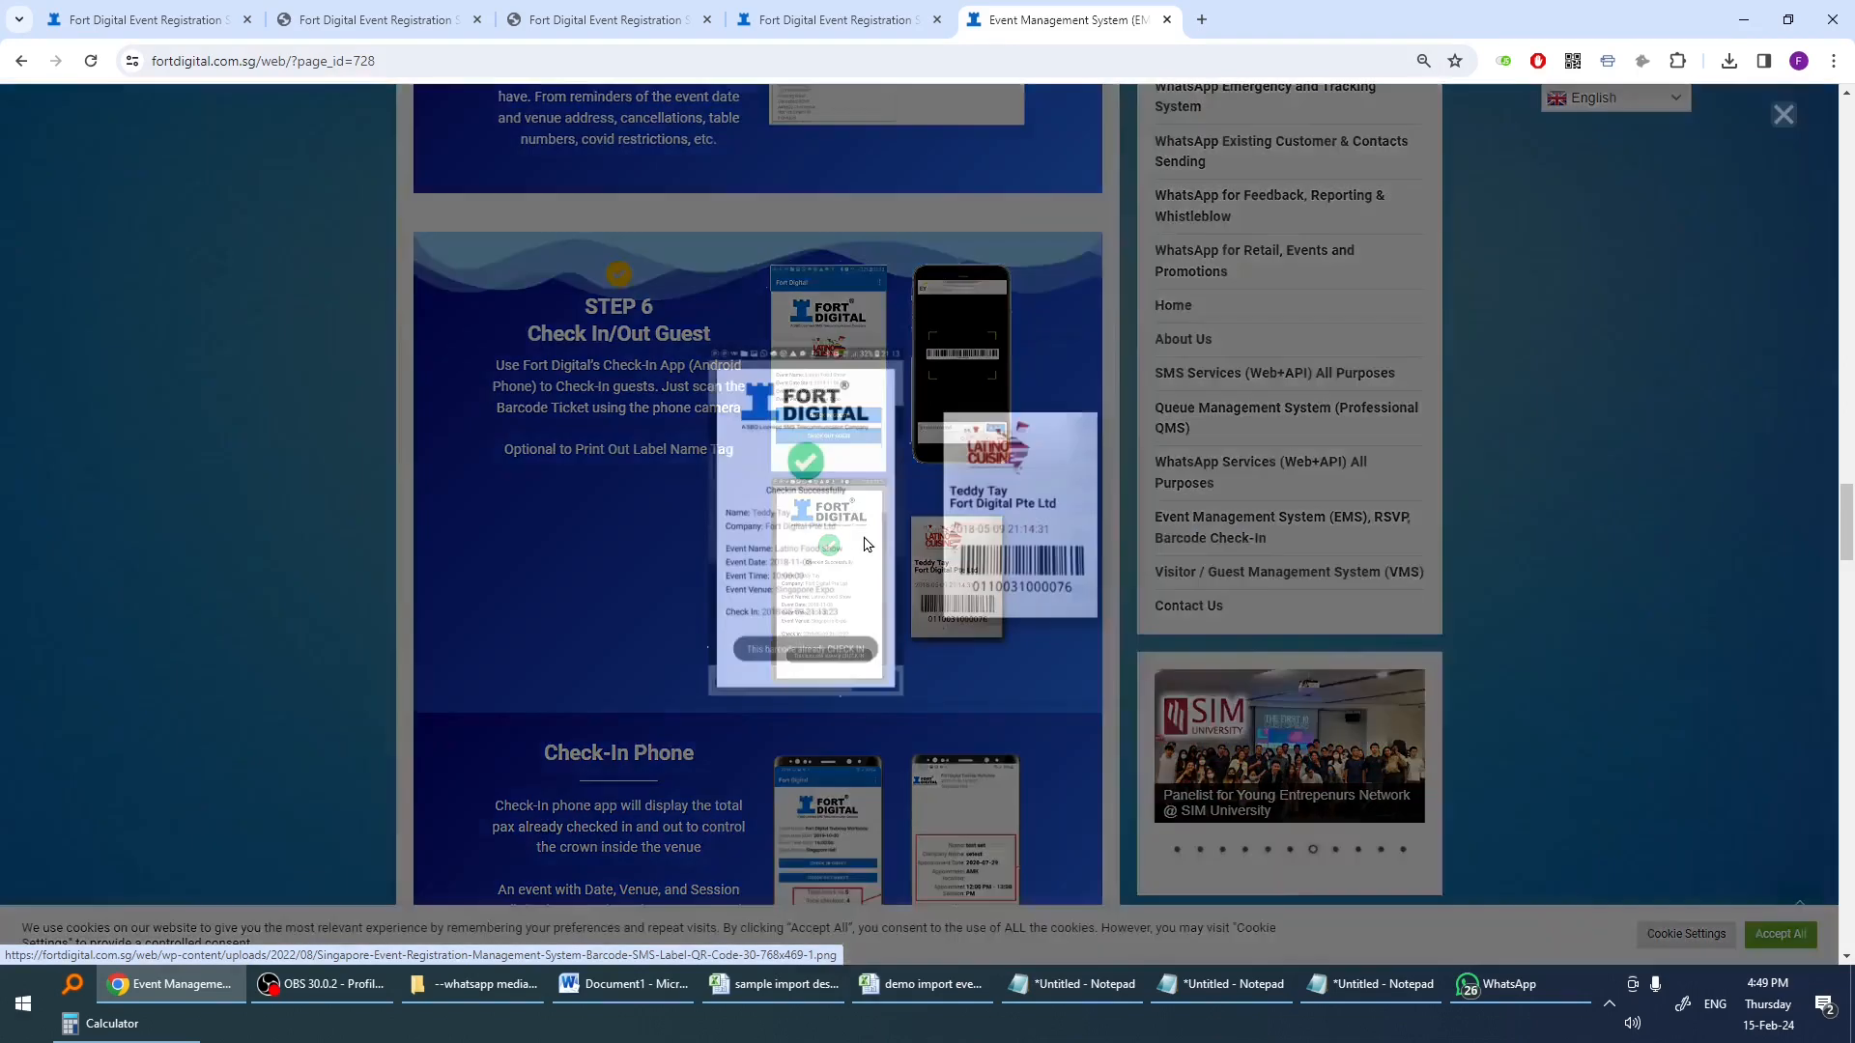
left_click(603, 549)
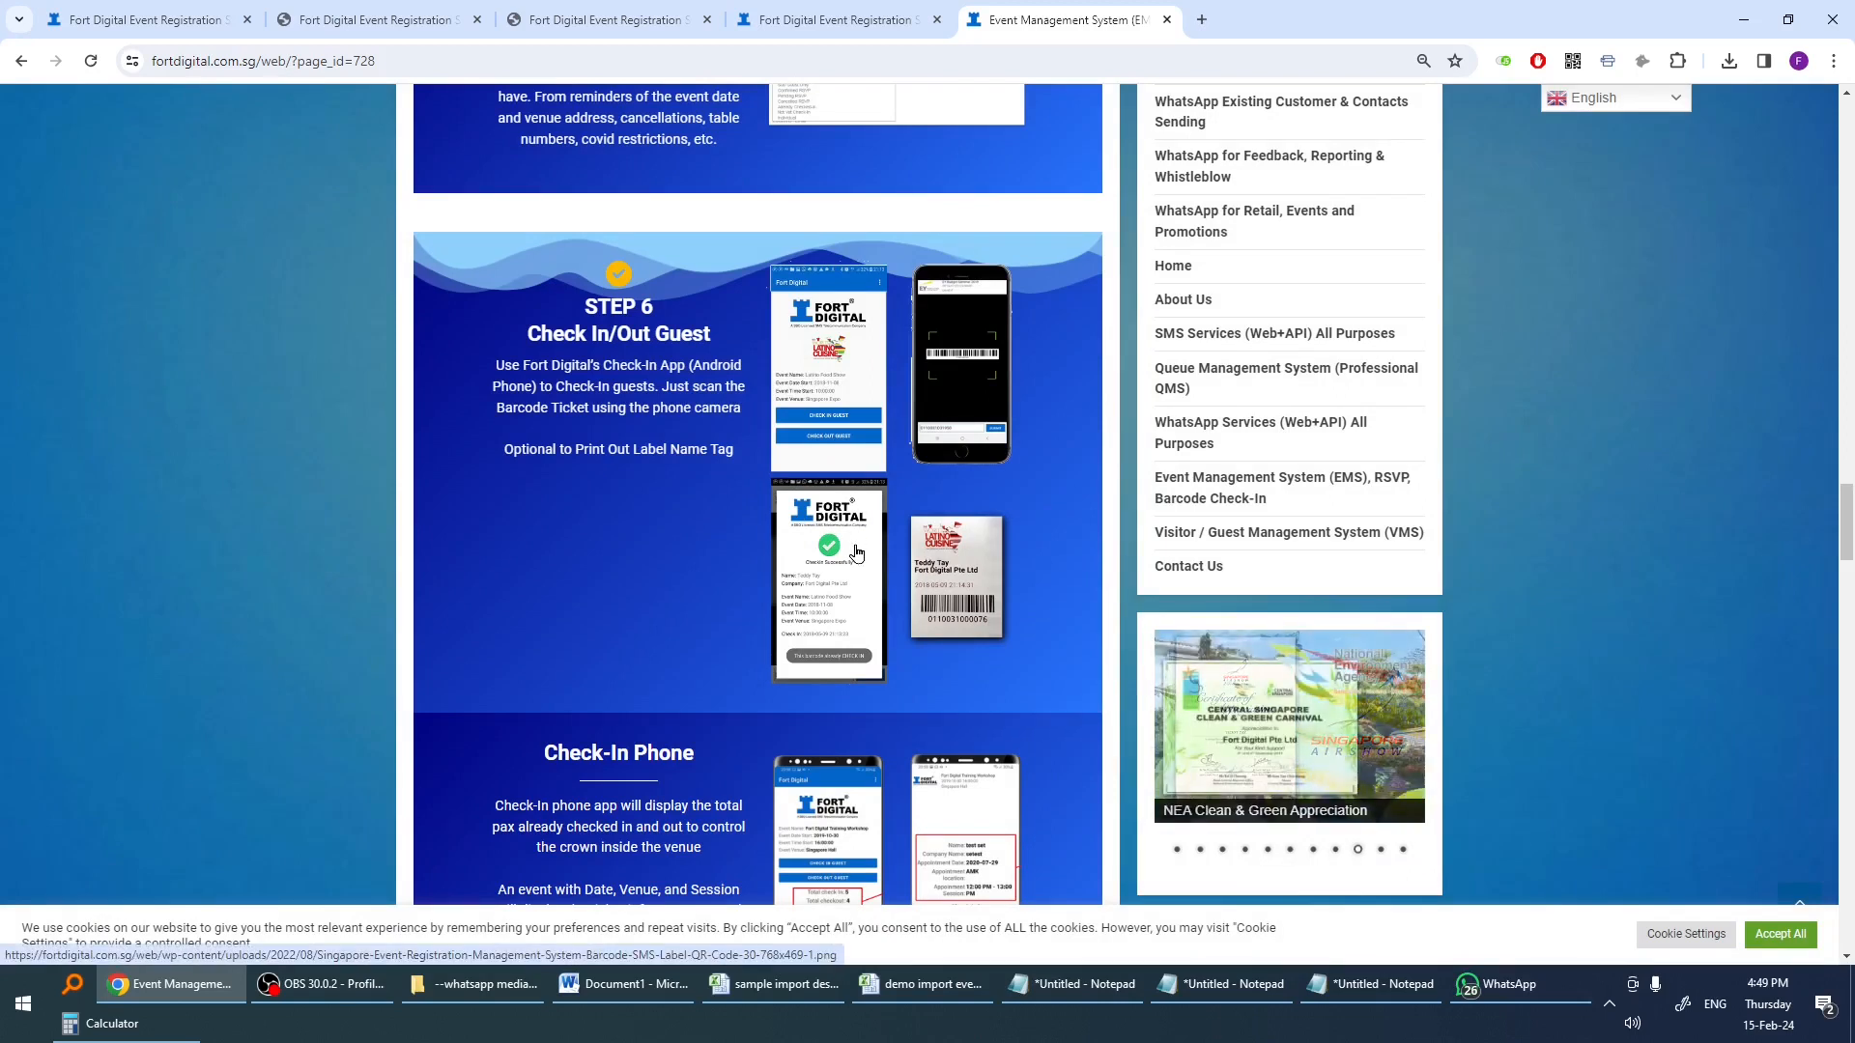
left_click(966, 551)
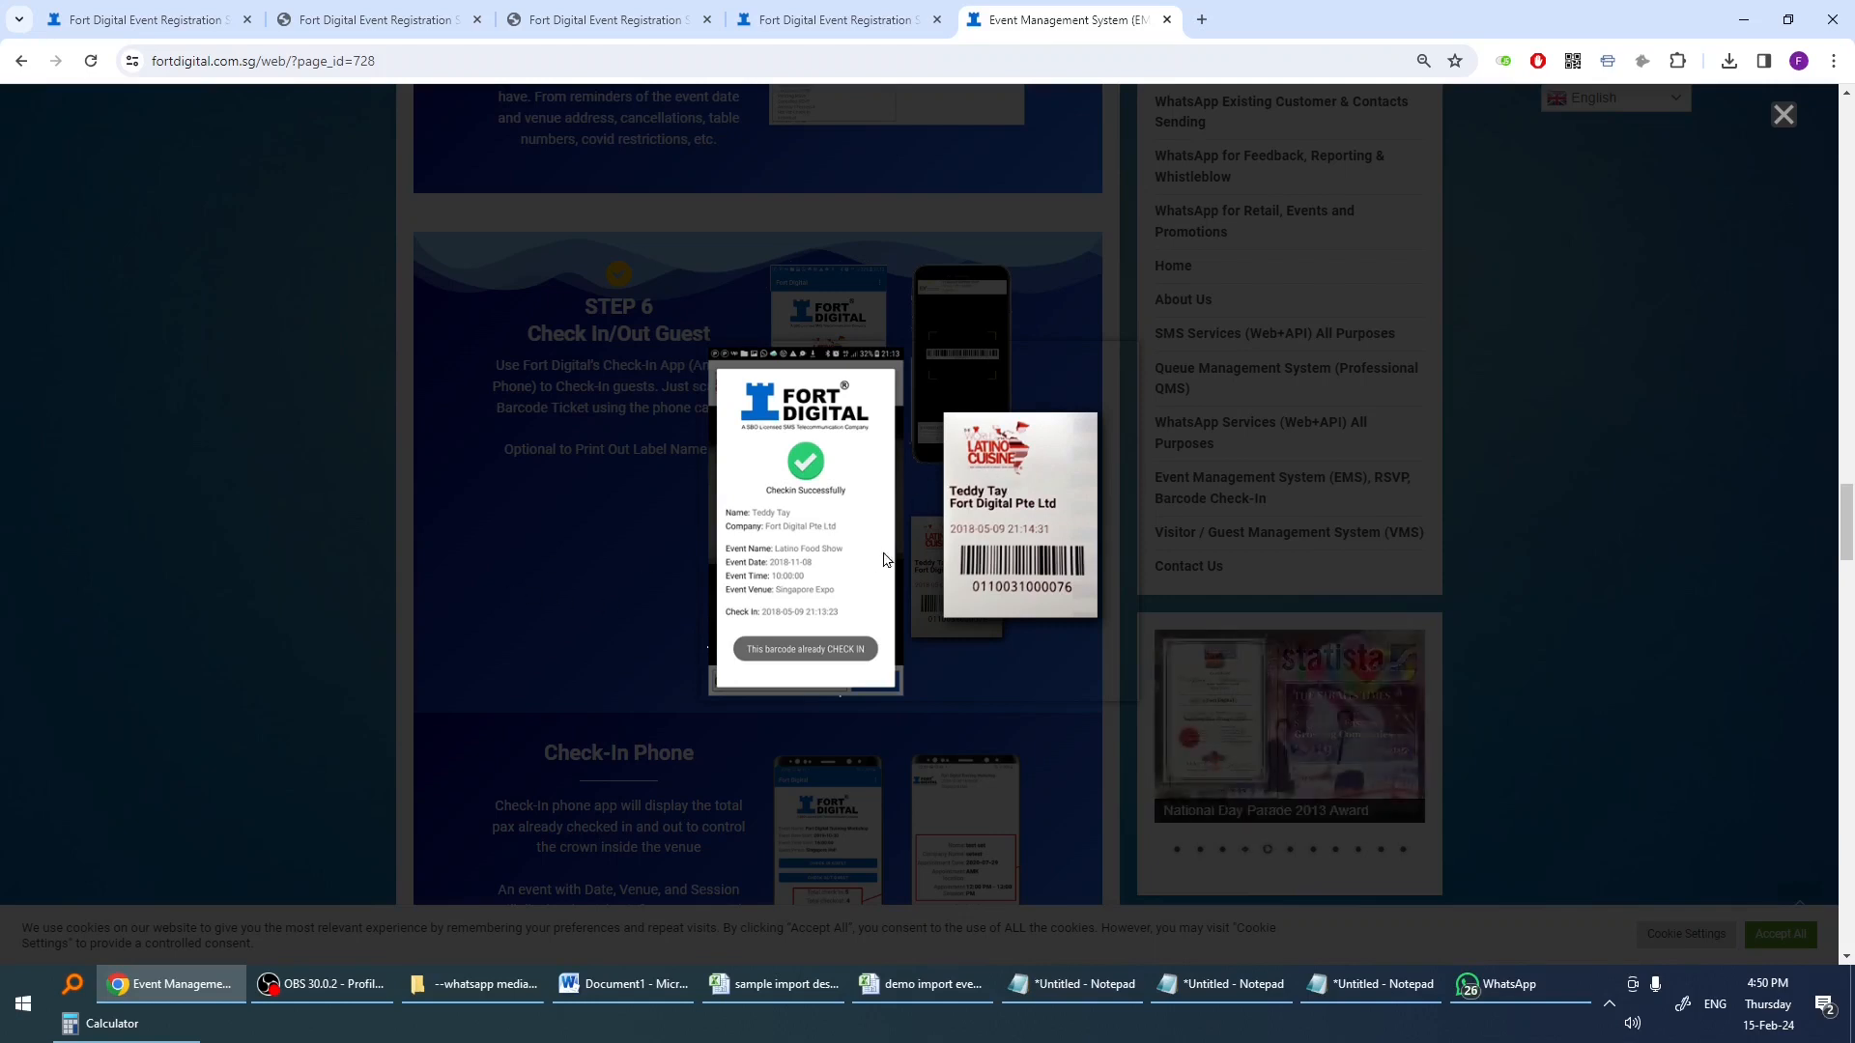
left_click(580, 558)
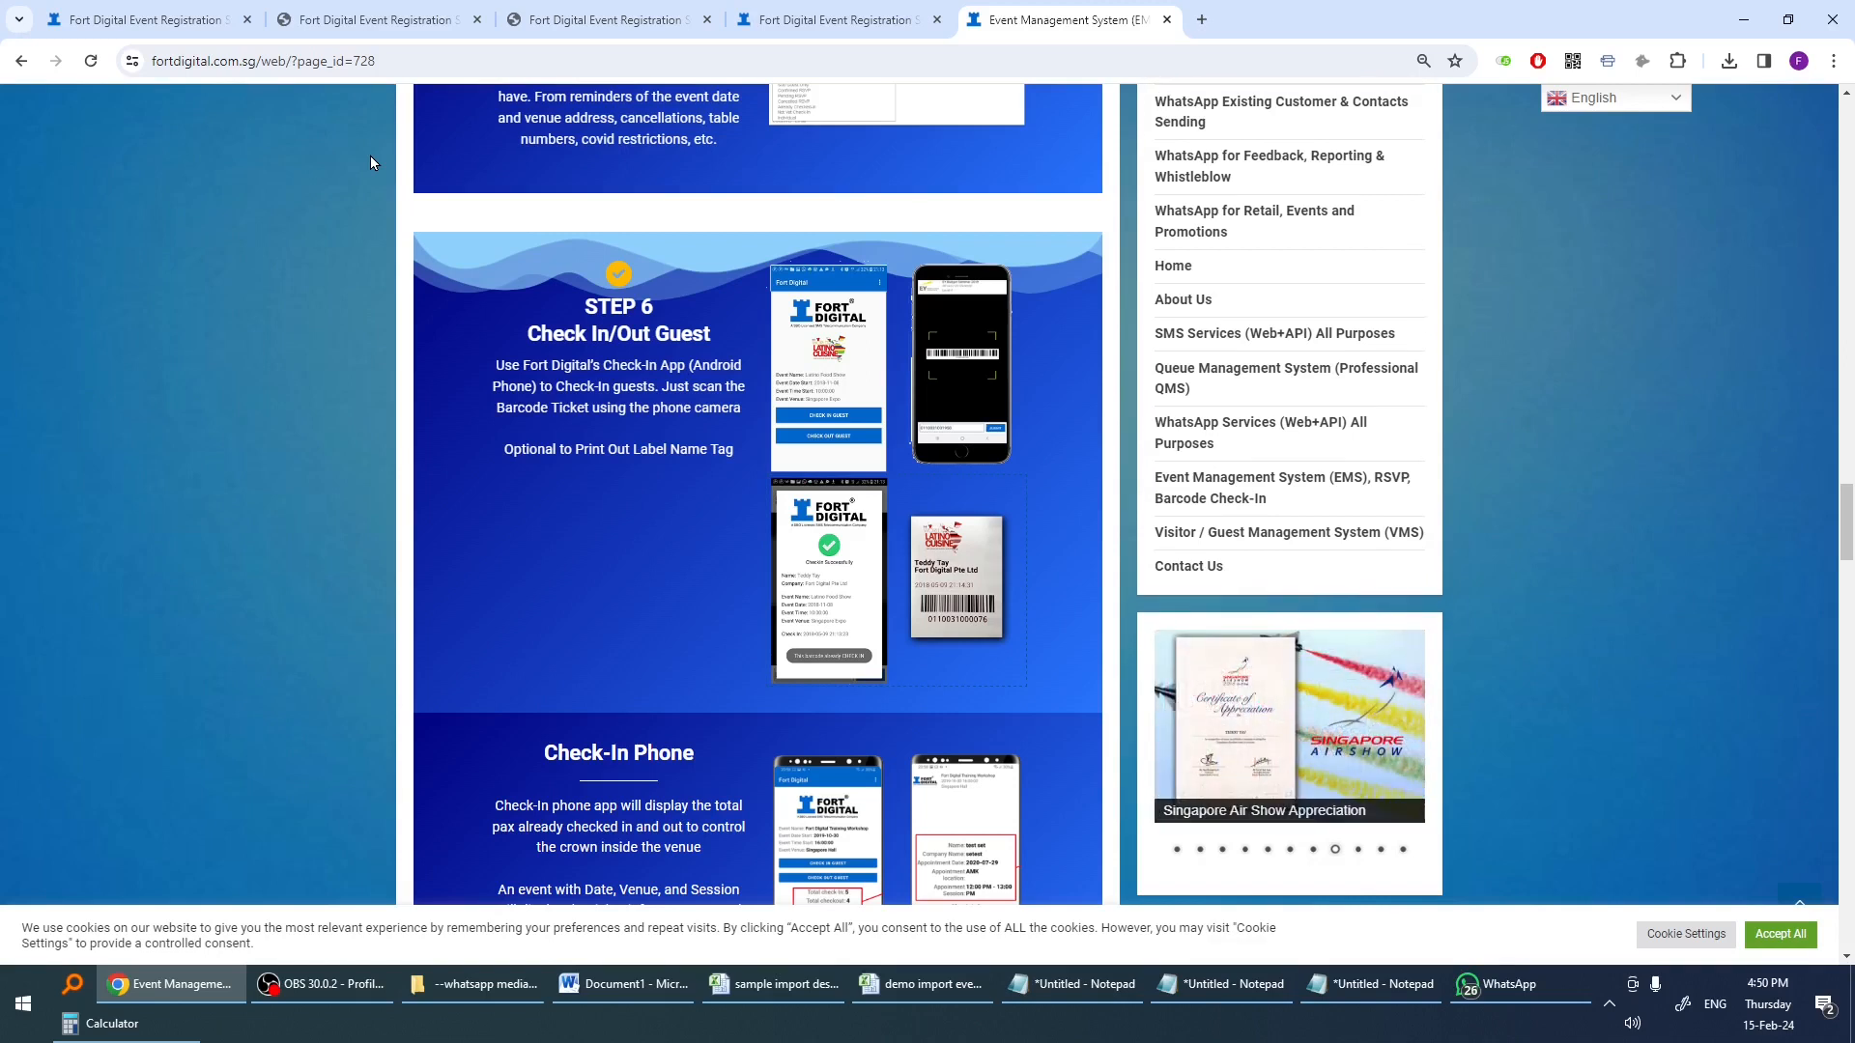
Open guest 1's barcode confirmation page in a new tab, then show the Event List with Dinner and Dance.
left_click(131, 11)
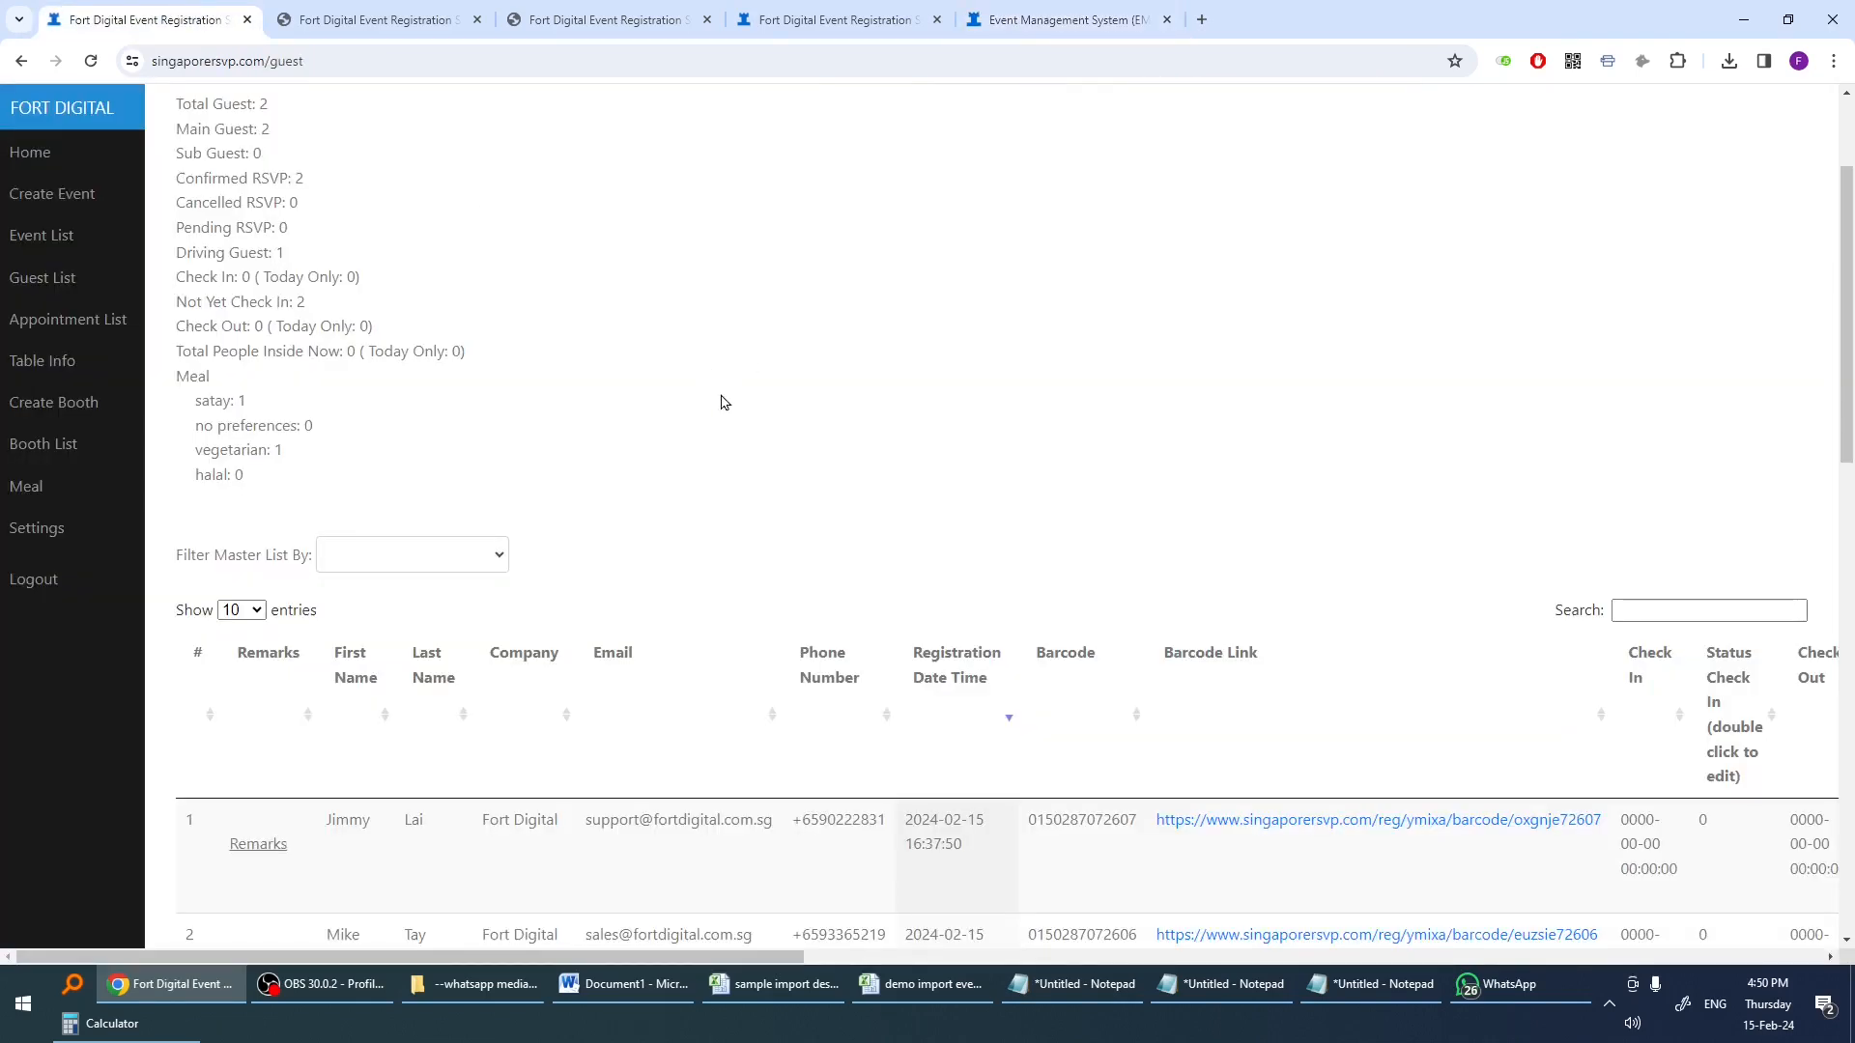
scroll(937, 512, "down", 2)
left_click(1266, 628)
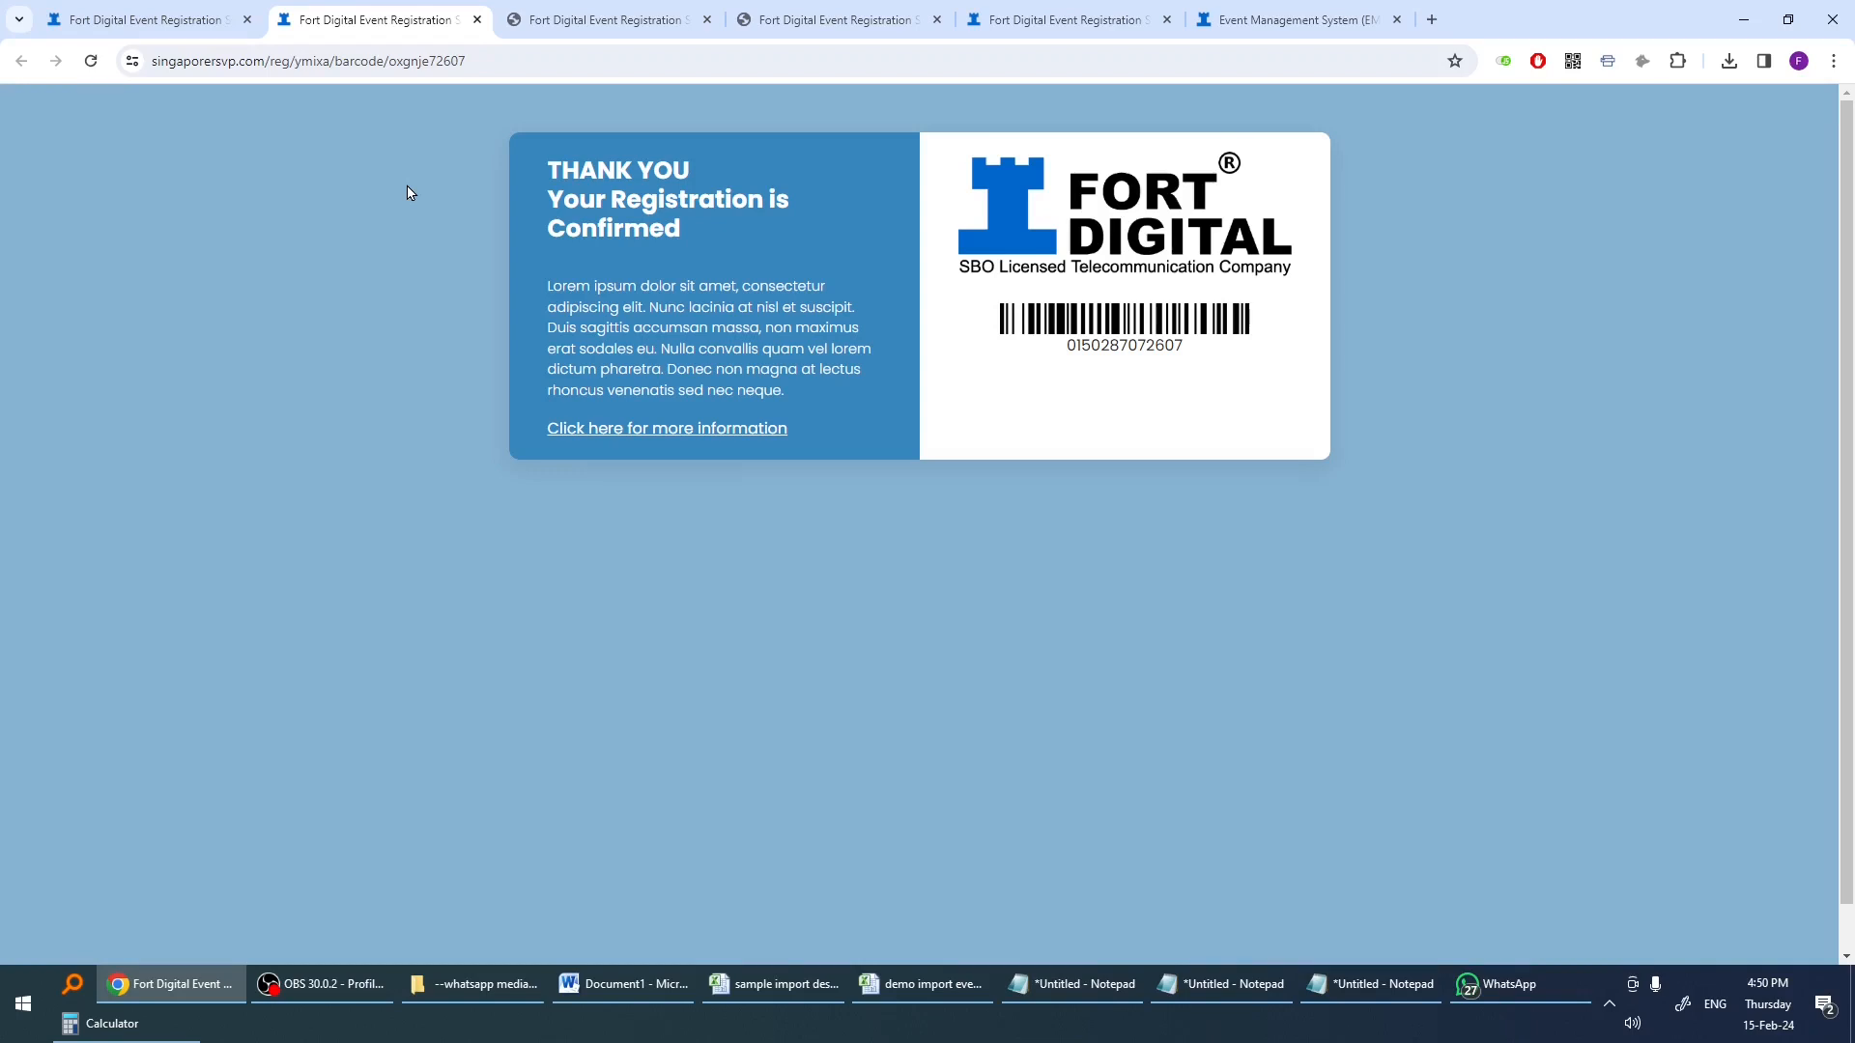
left_click(149, 27)
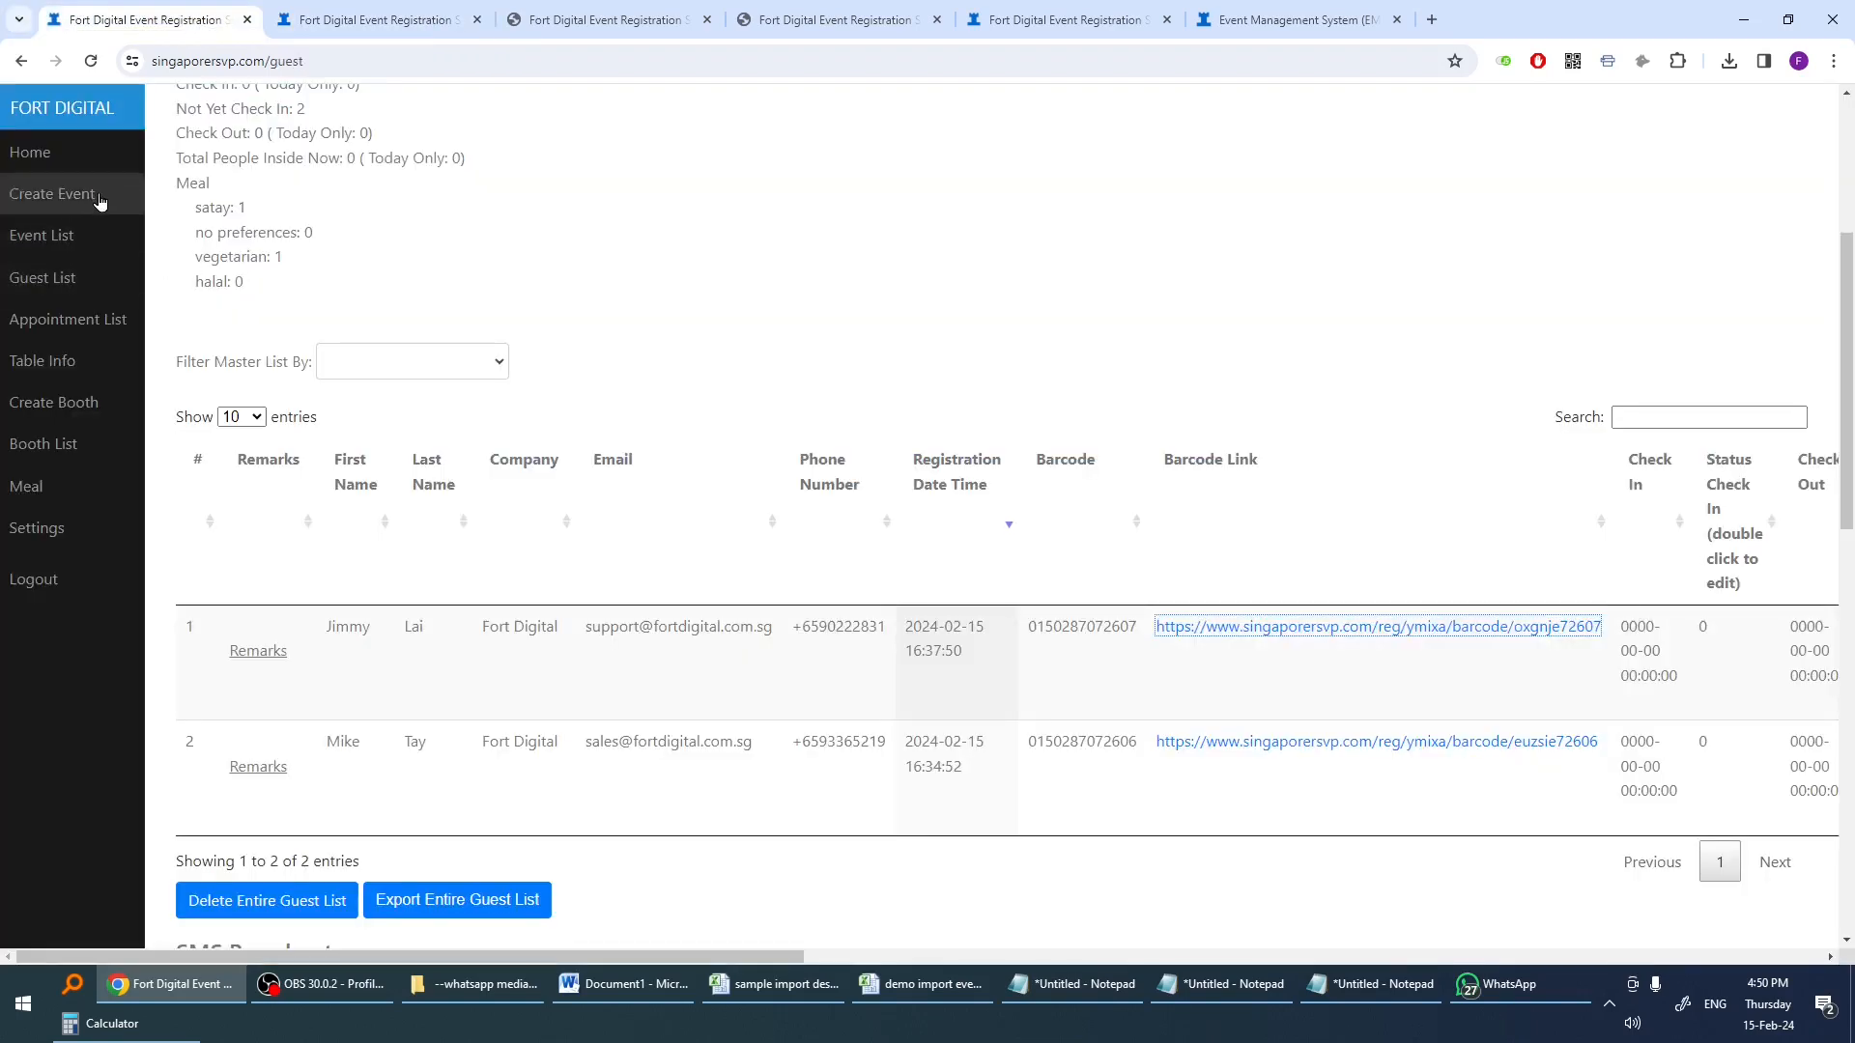
left_click(43, 235)
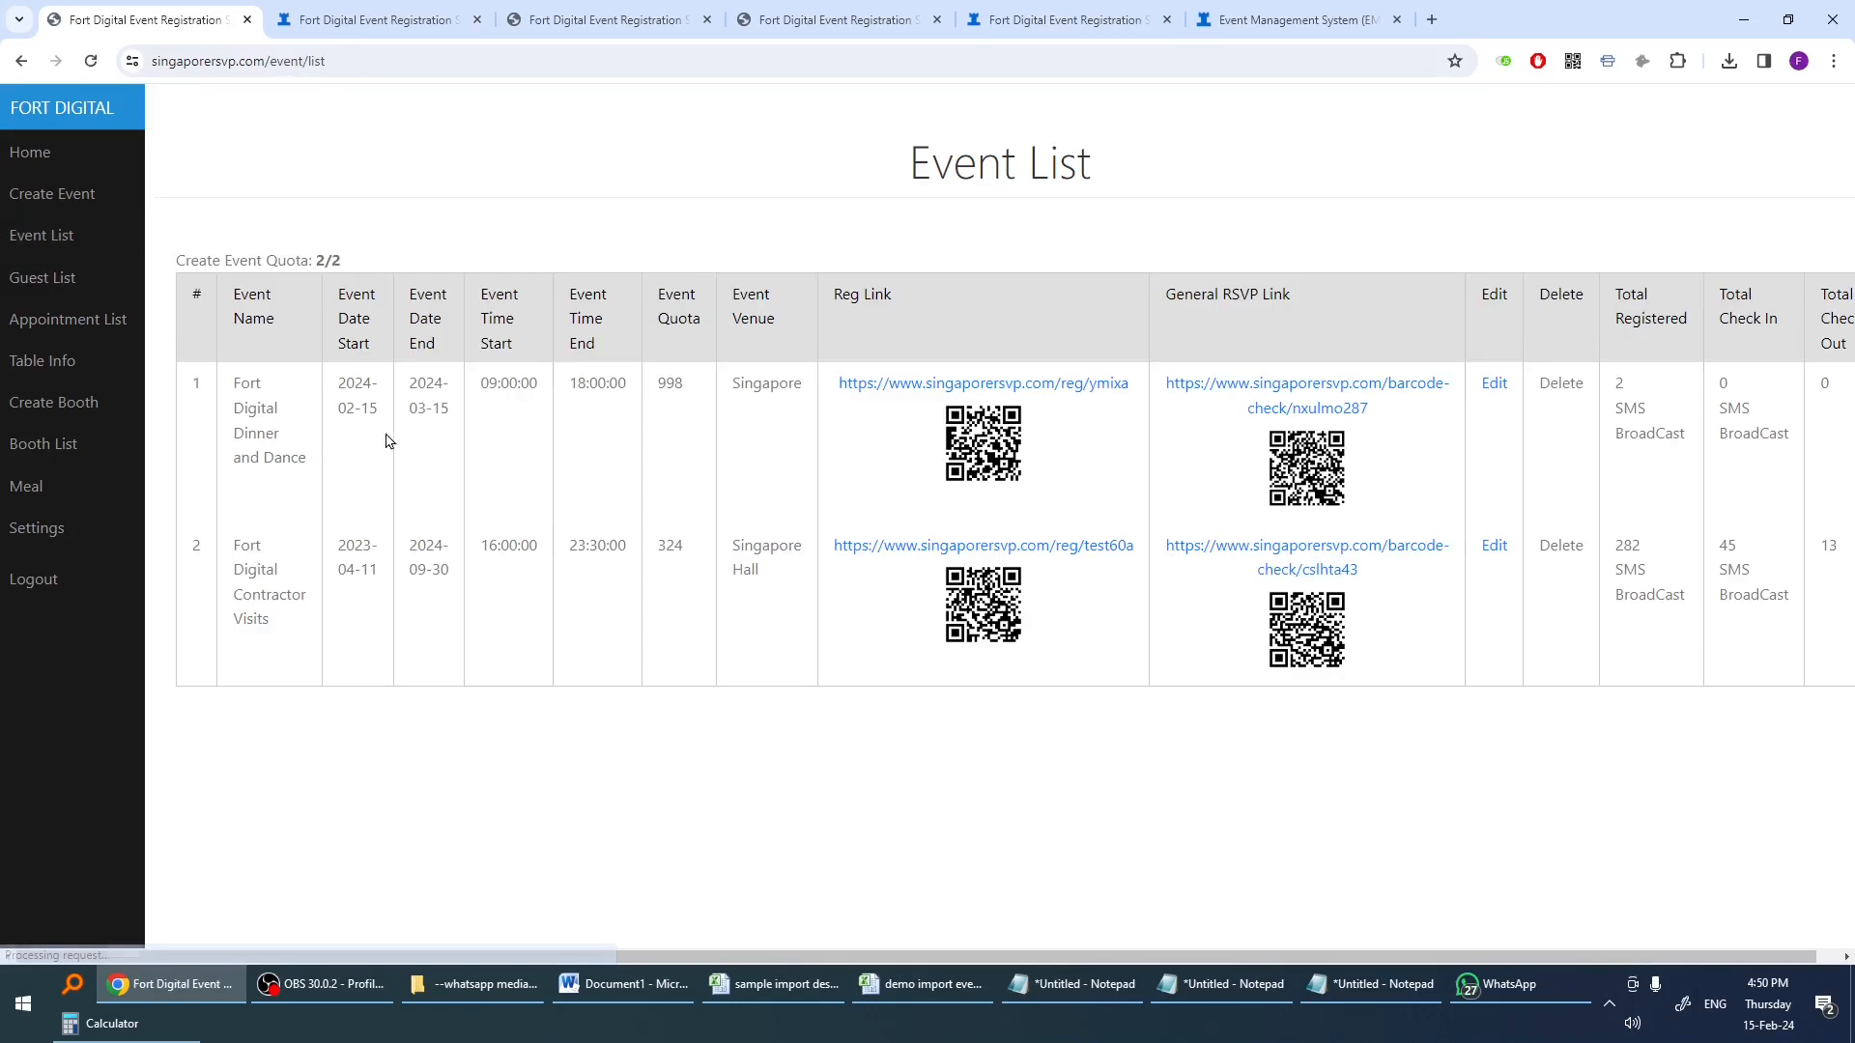
Edit the Dinner and Dance event and select its app login Event ID.
left_click(1494, 384)
scroll(538, 592, "down", 5)
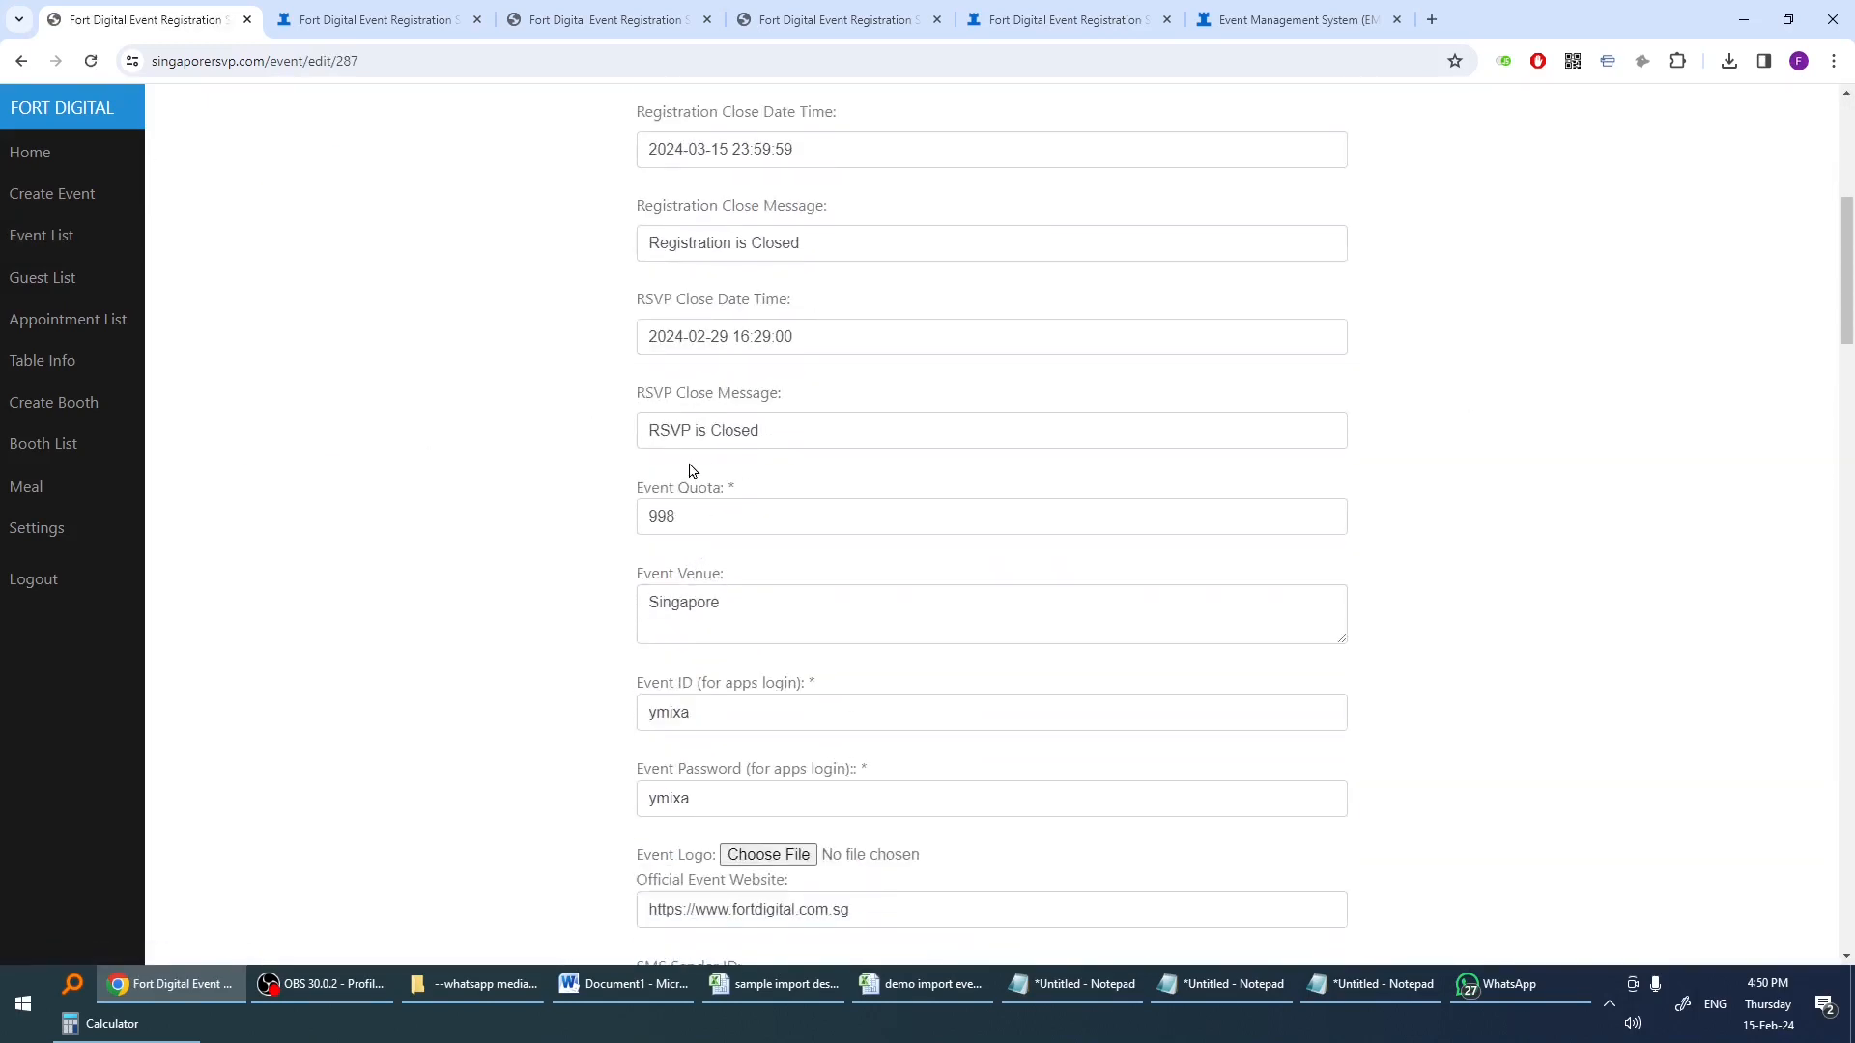
scroll(689, 470, "down", 3)
double_click(674, 423)
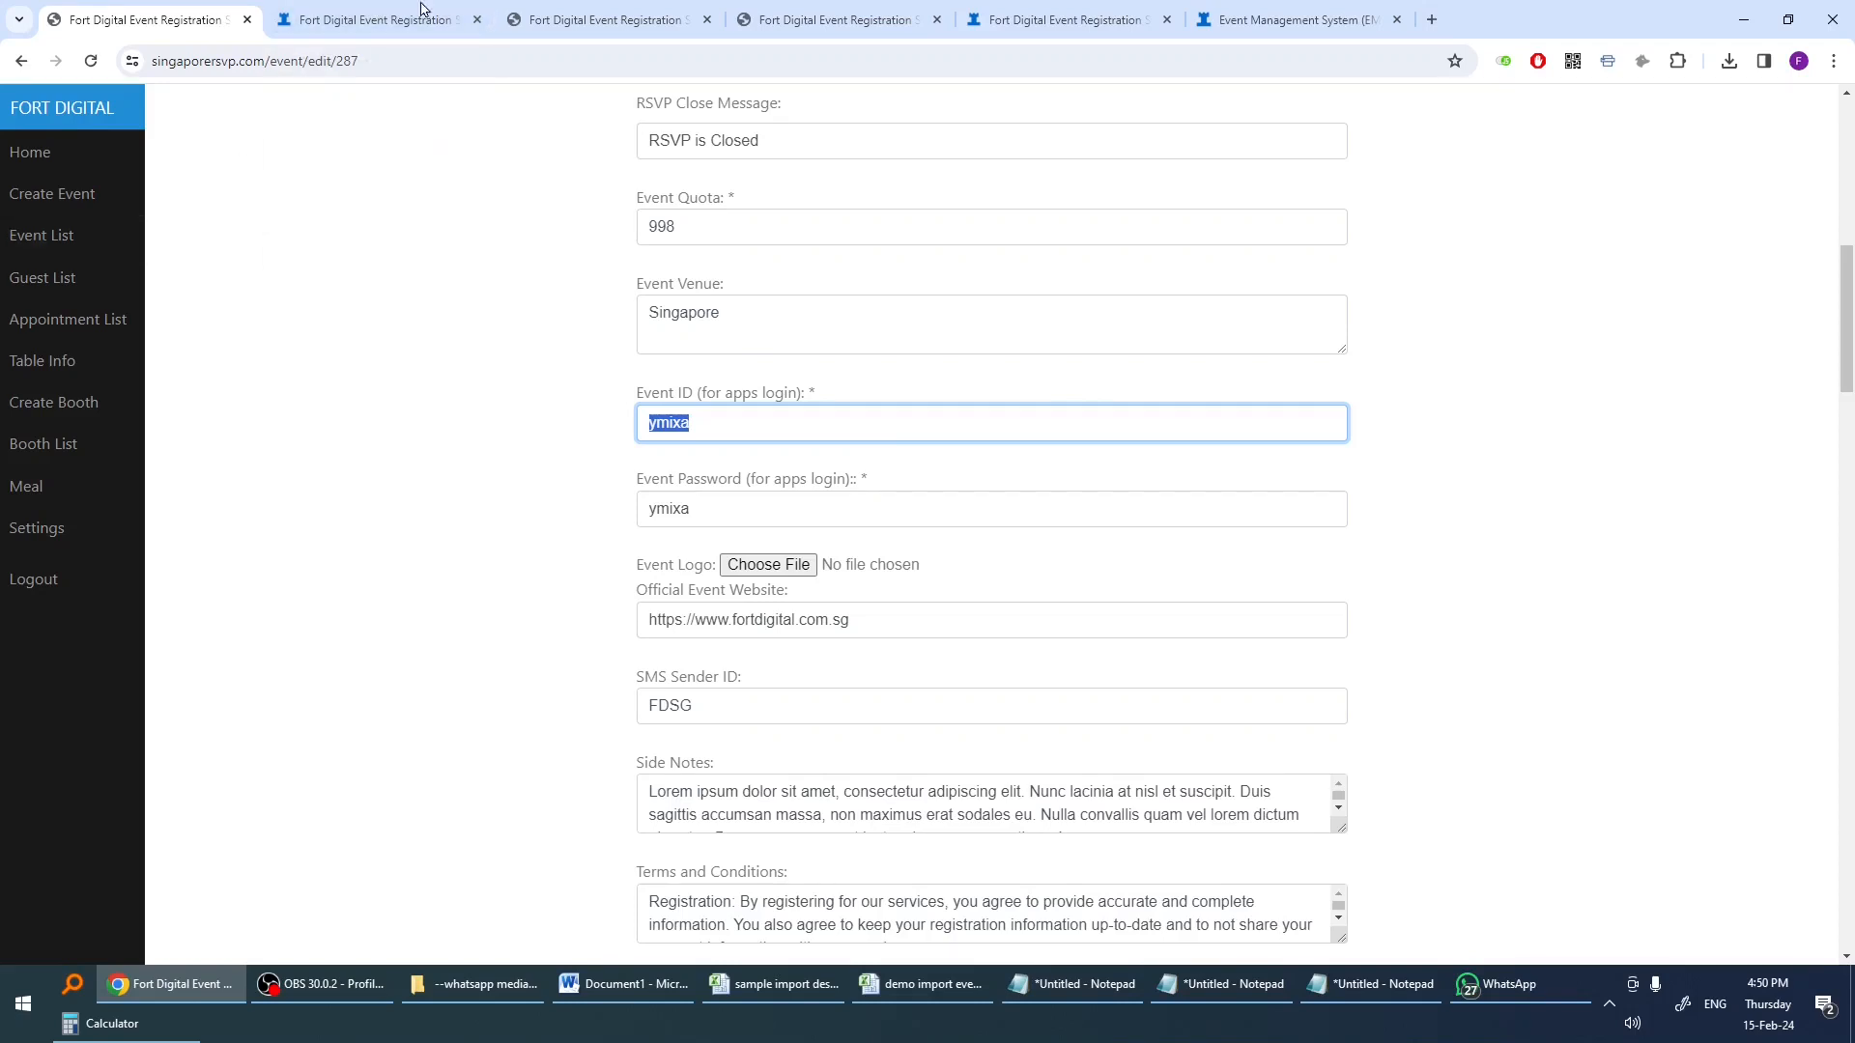
Open the first guest's Registration Confirmed barcode ticket from the Guest List.
left_click(93, 277)
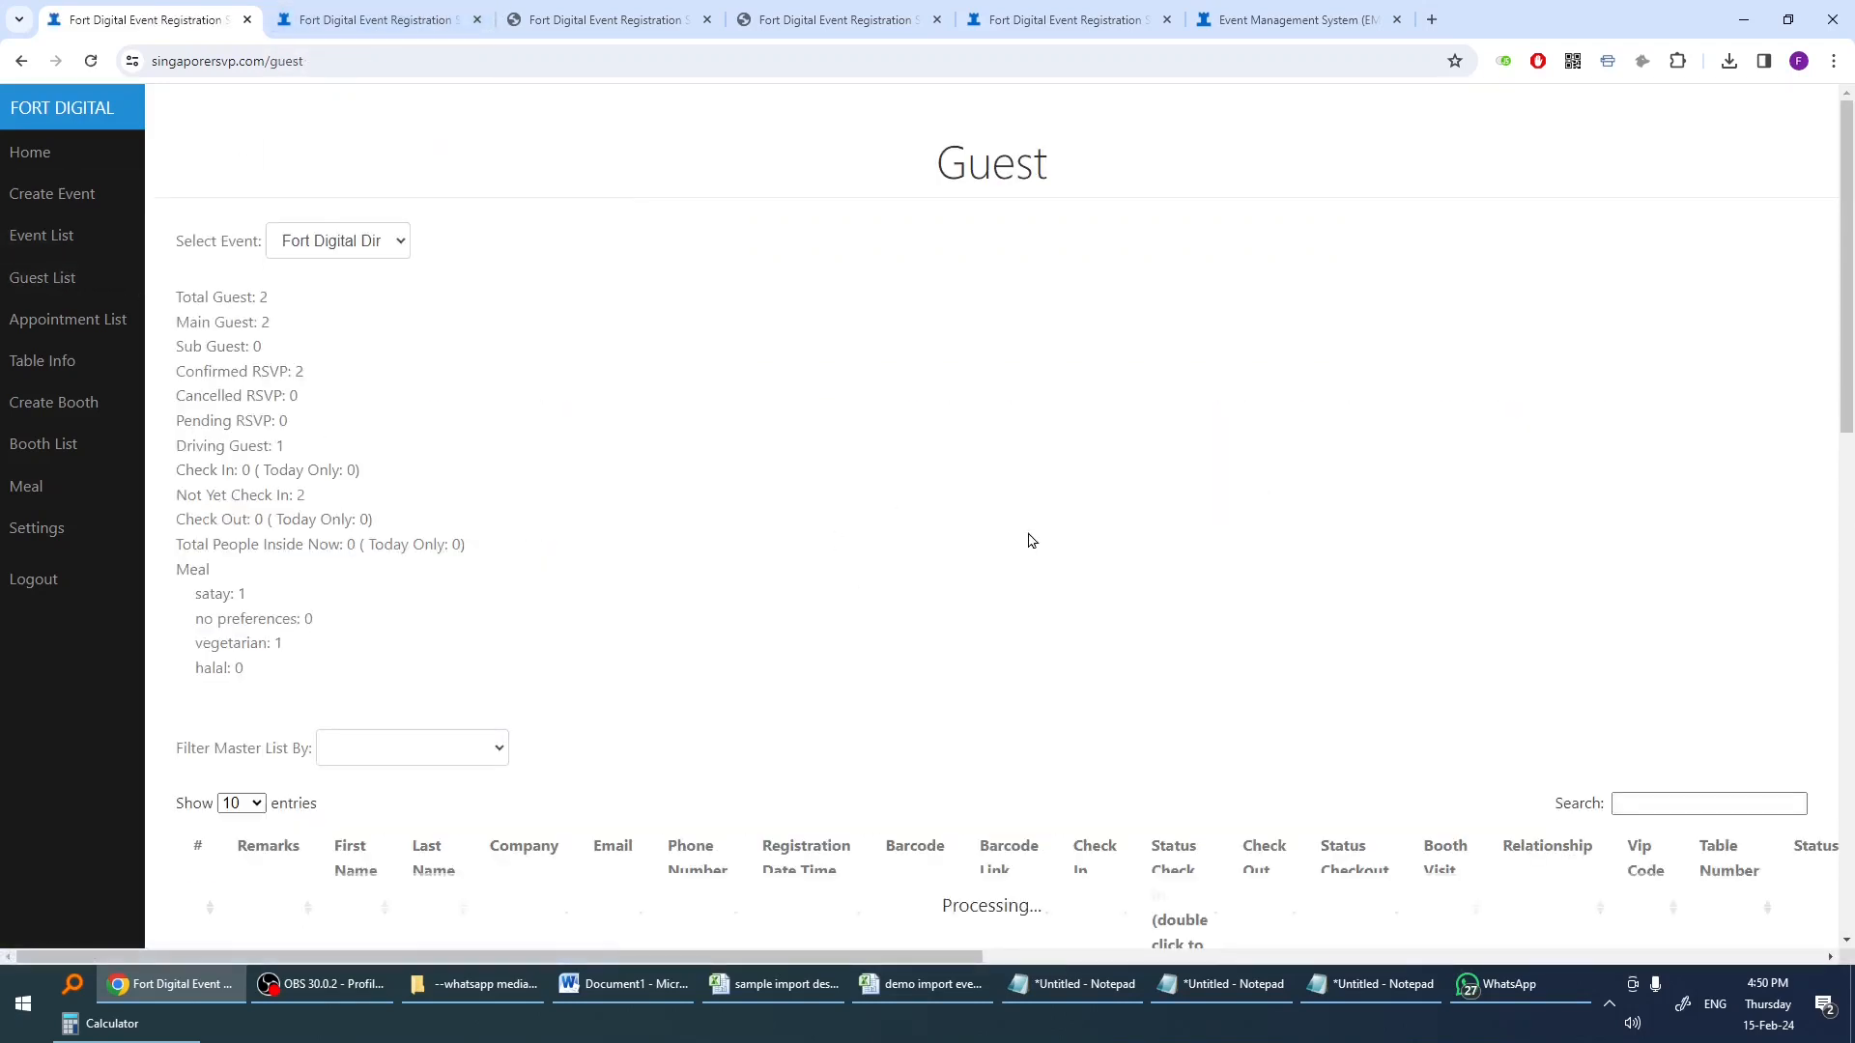
scroll(1031, 538, "down", 5)
left_click(1261, 534)
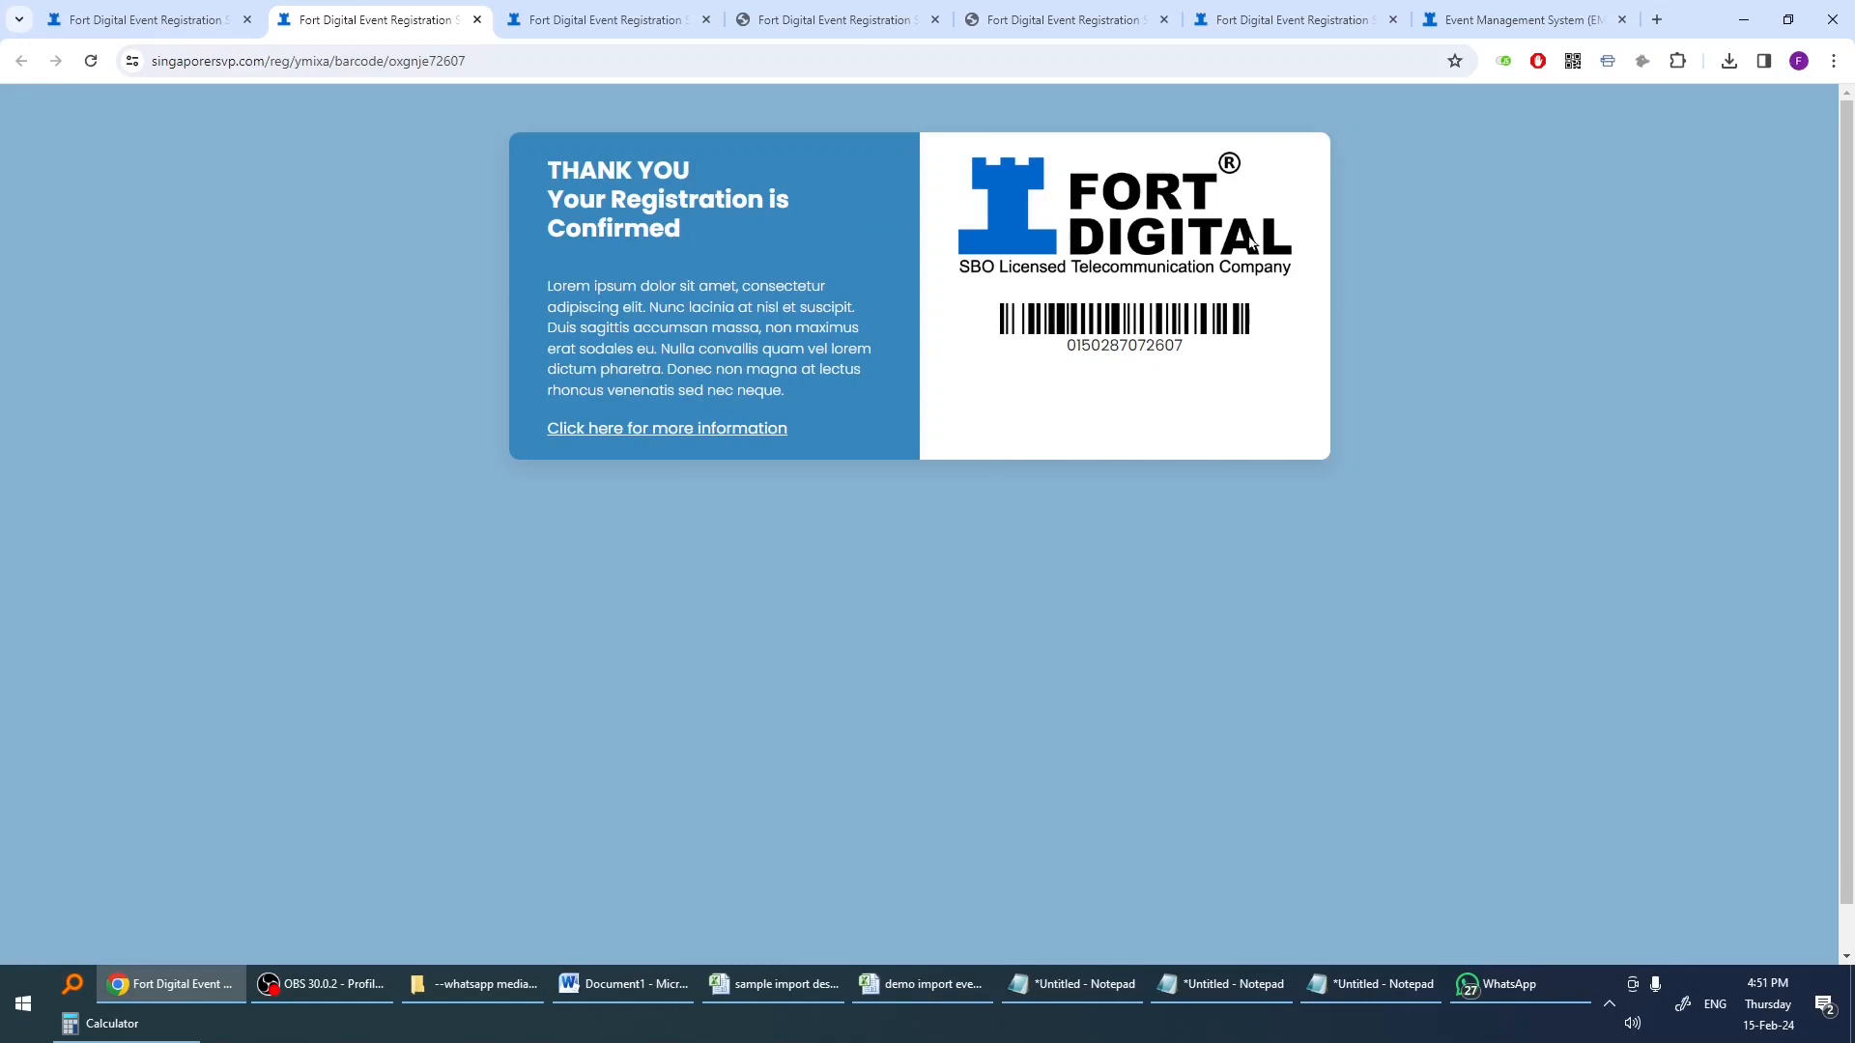
Reload the guest list and scroll the table to refresh the check-in columns.
left_click(145, 19)
left_click(43, 277)
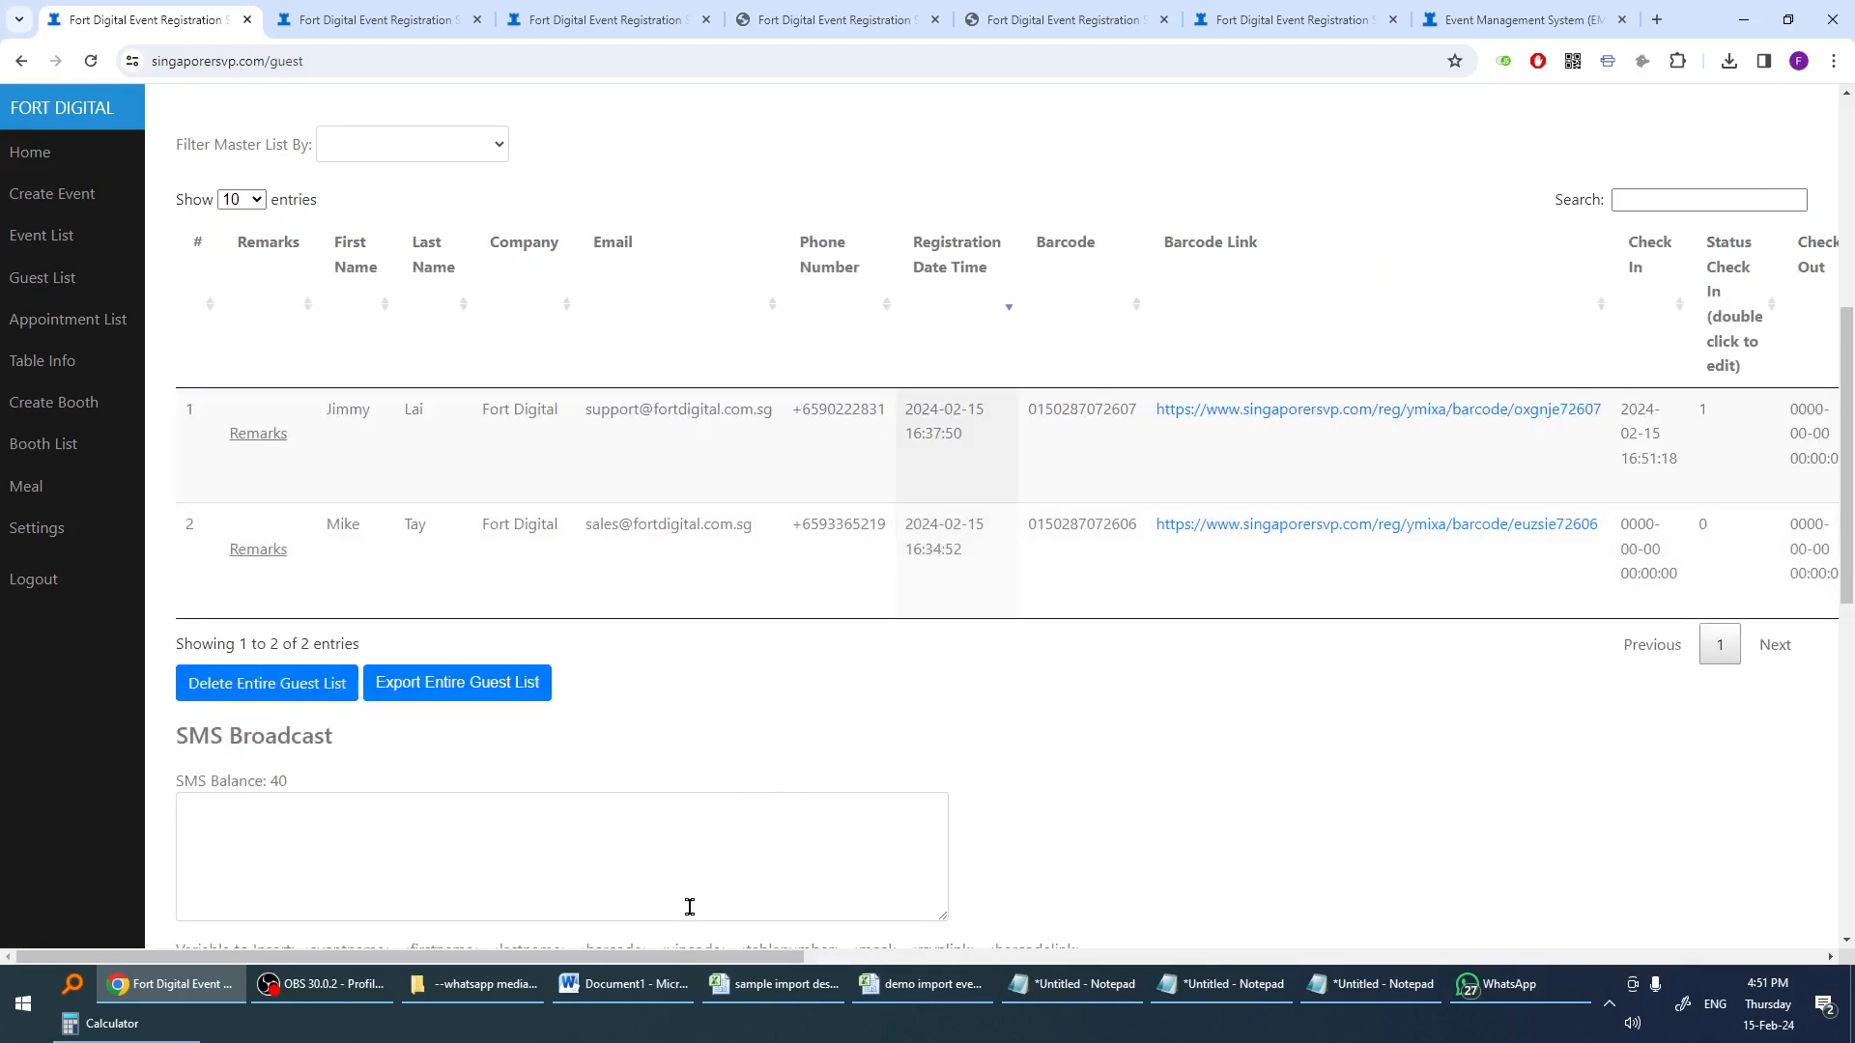
left_click_drag(665, 959, 1132, 928)
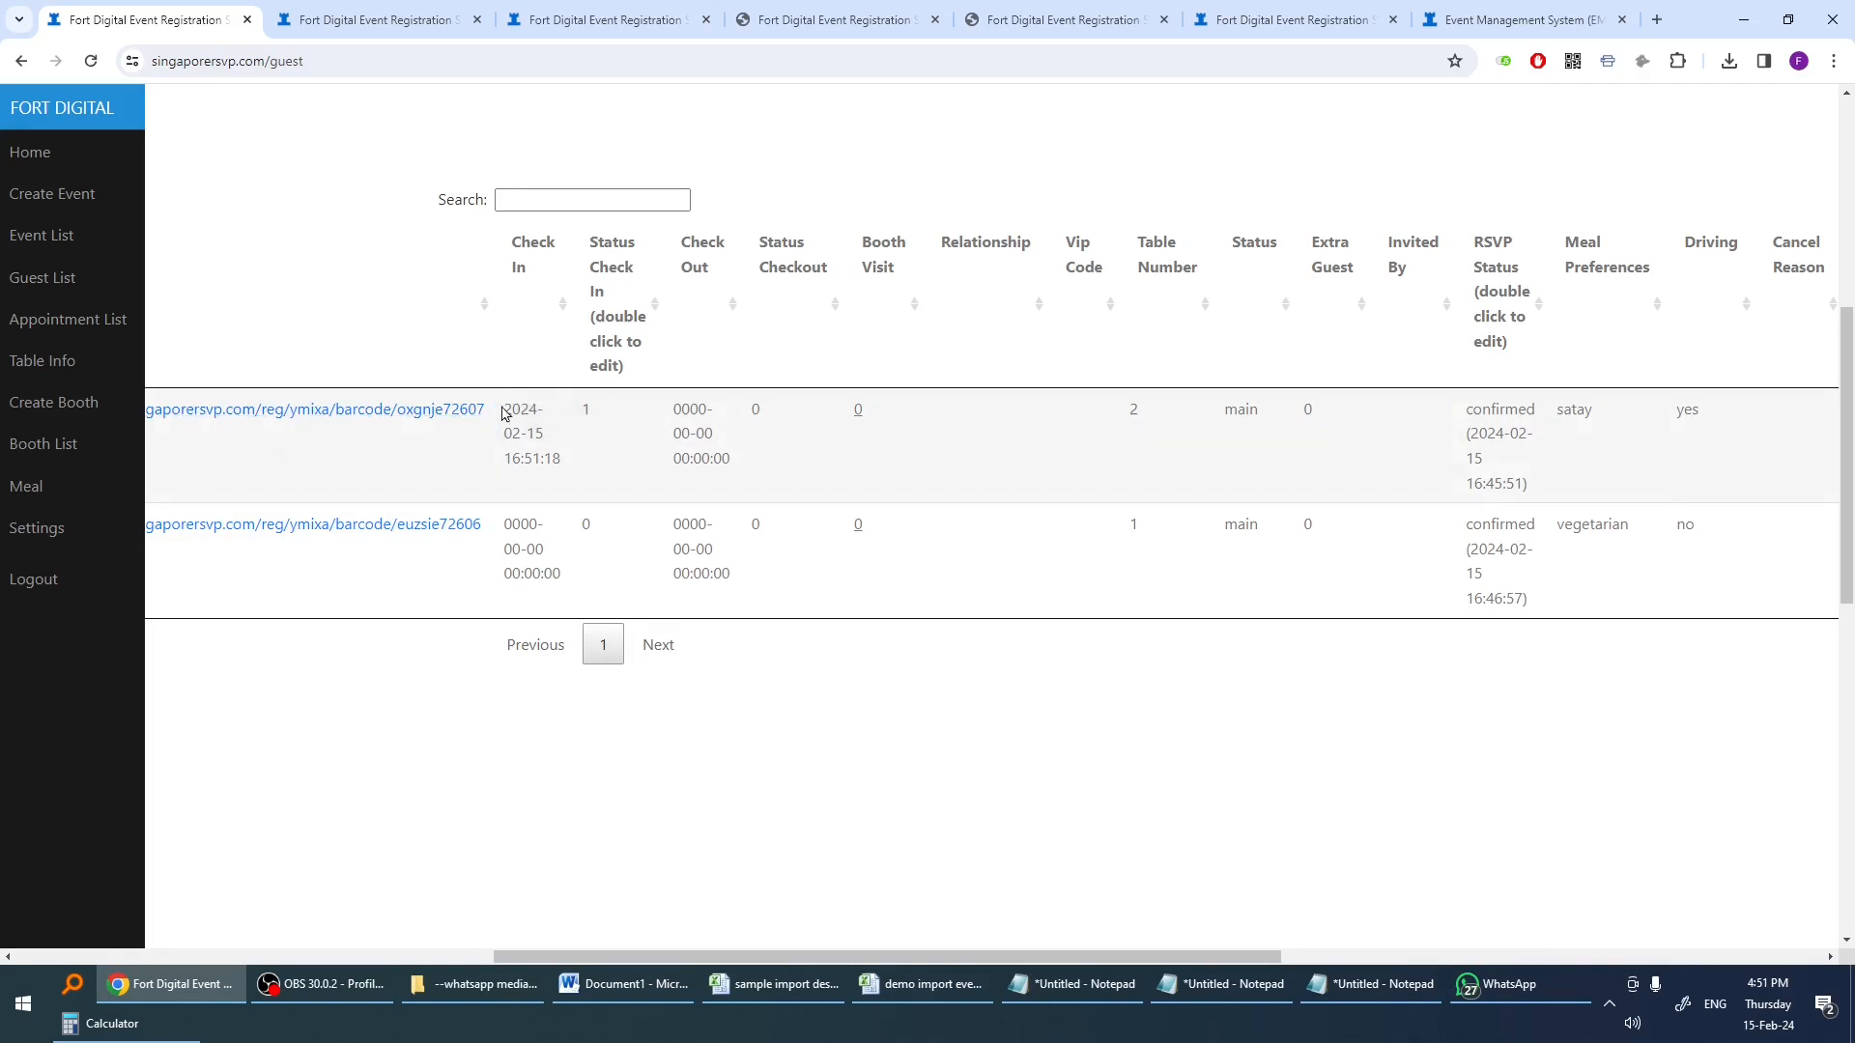
scroll(659, 957, "left", 6)
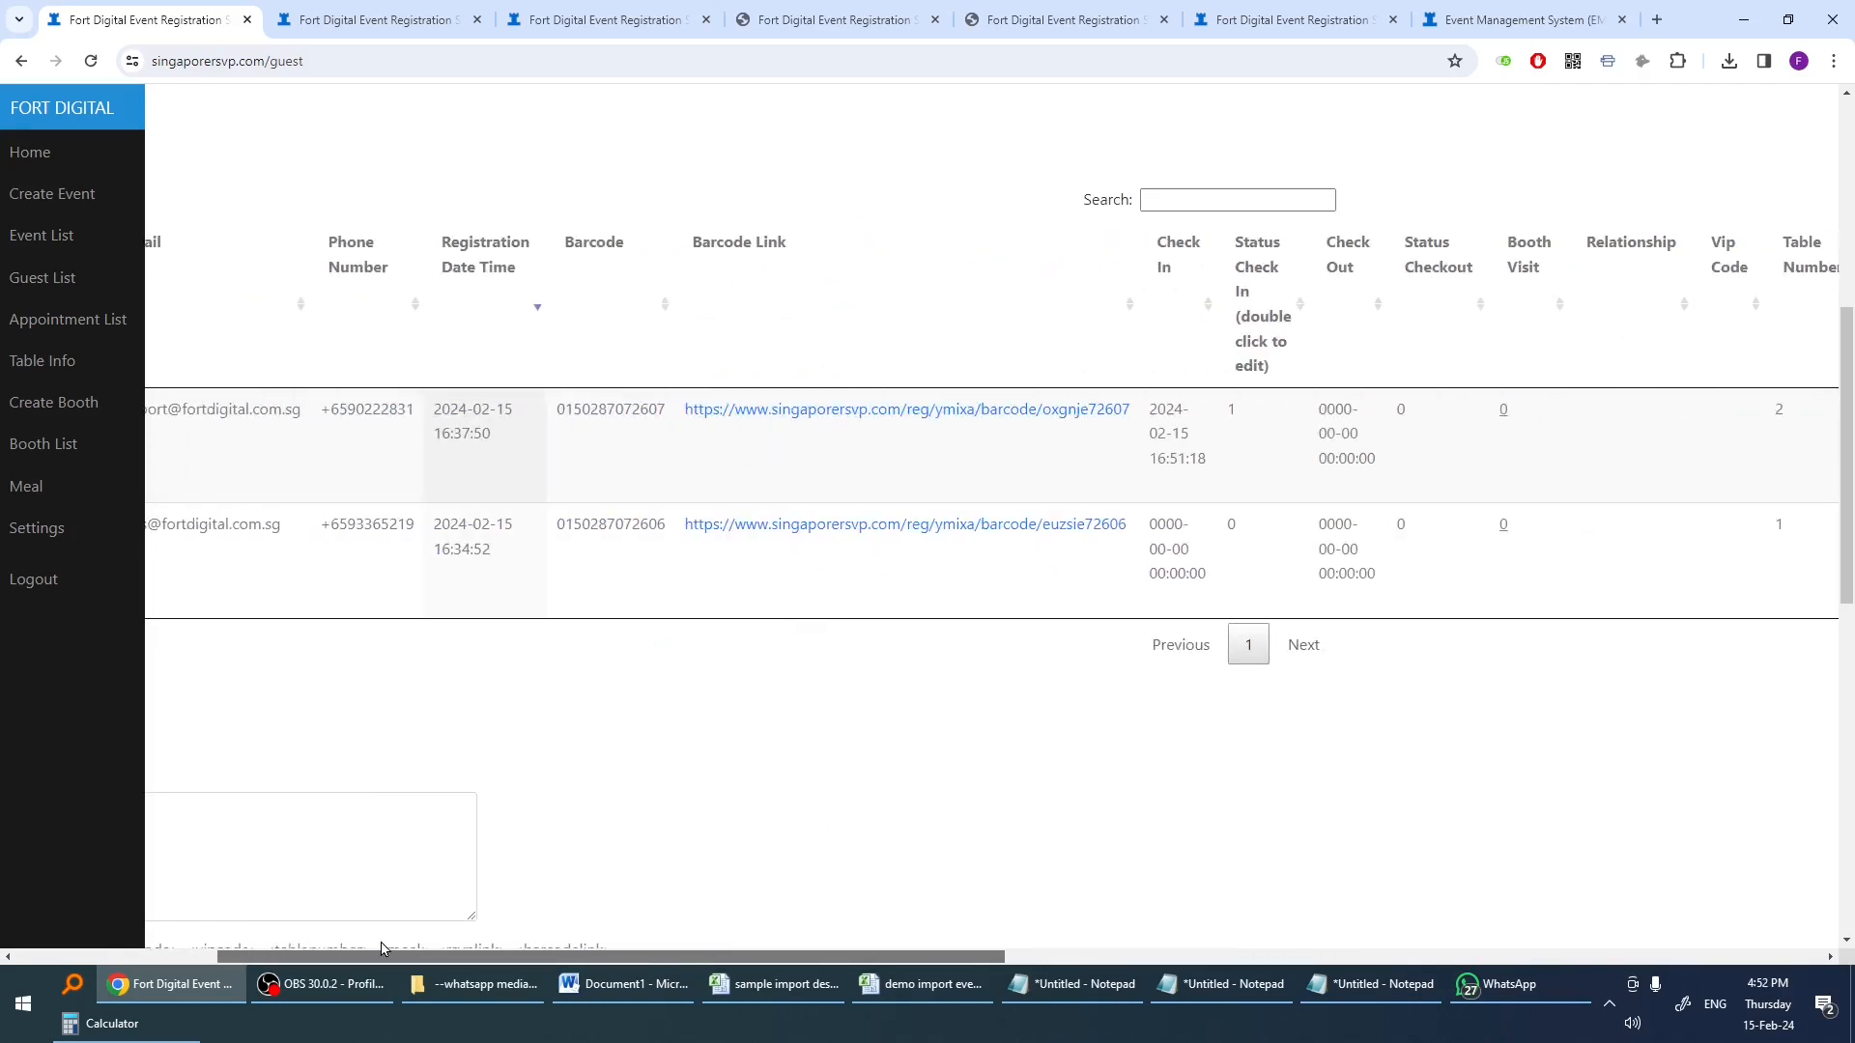
scroll(656, 969, "left", 5)
scroll(373, 422, "up", 6)
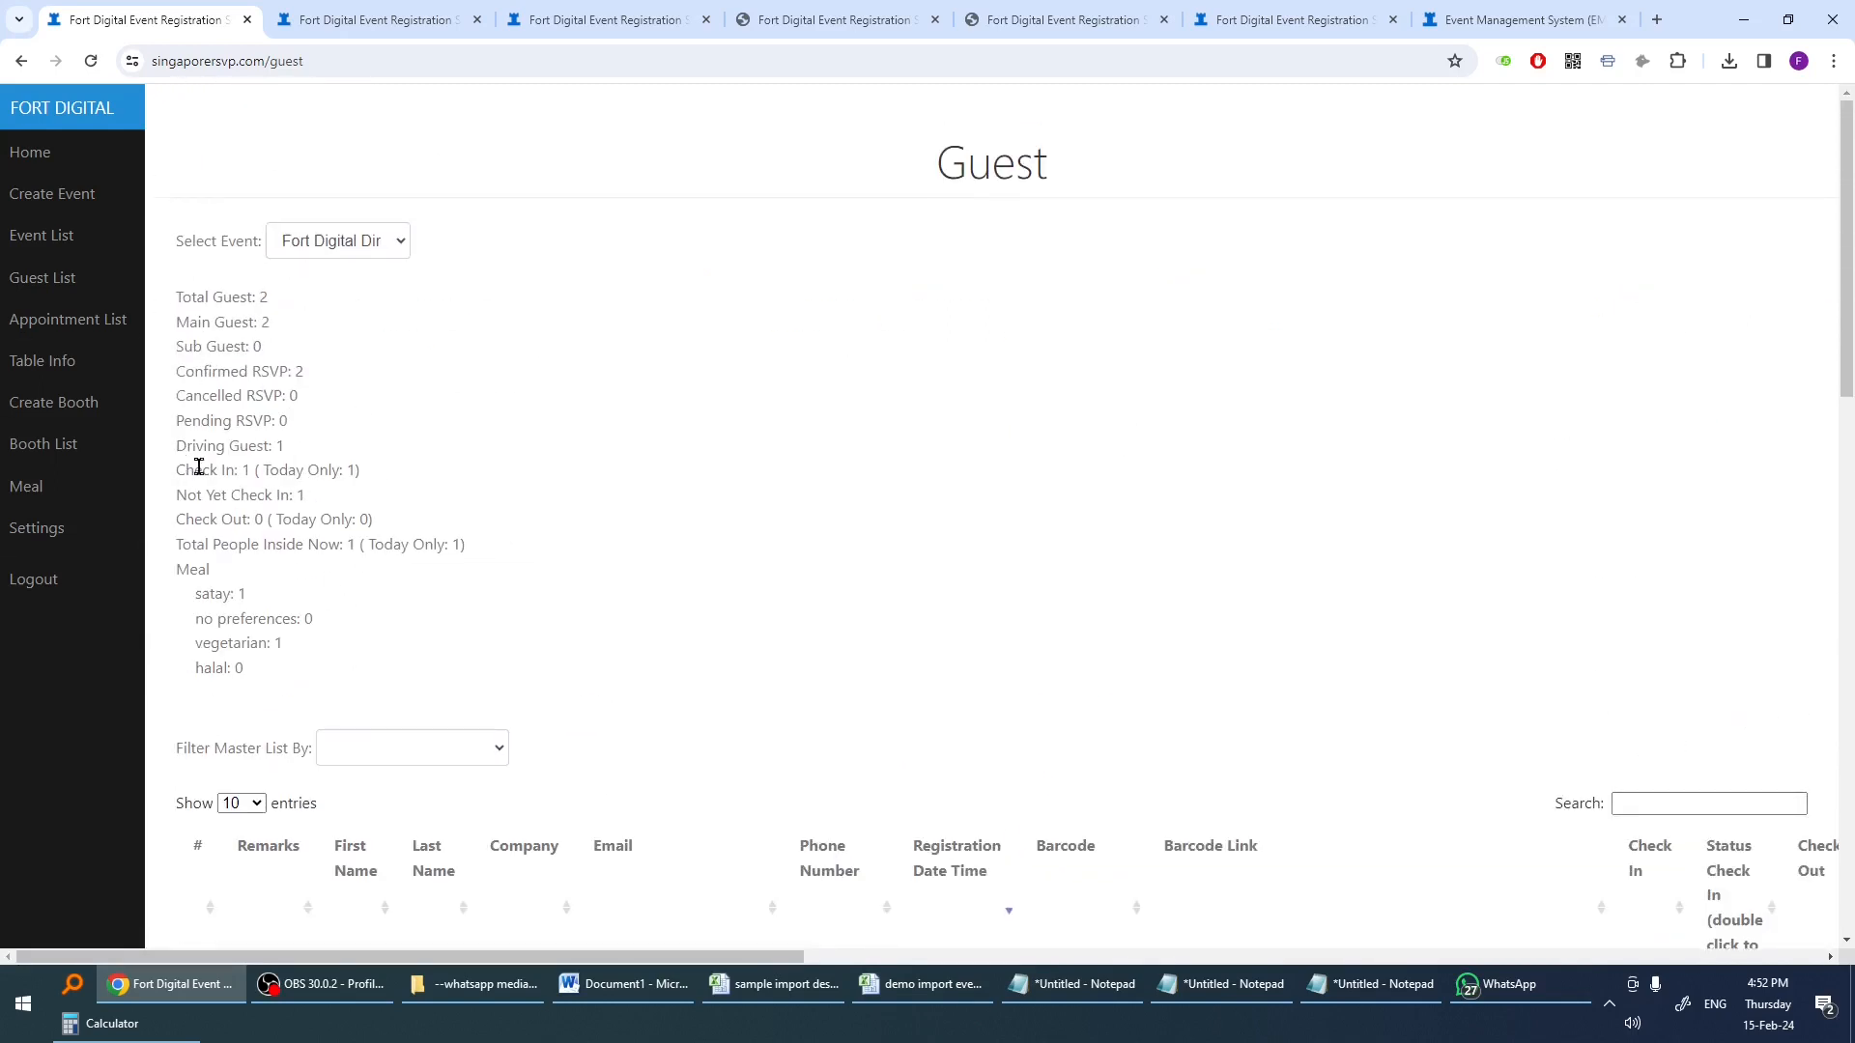
Highlight the summary counts: Check In 1 and Not Yet Check In 1.
triple_click(236, 470)
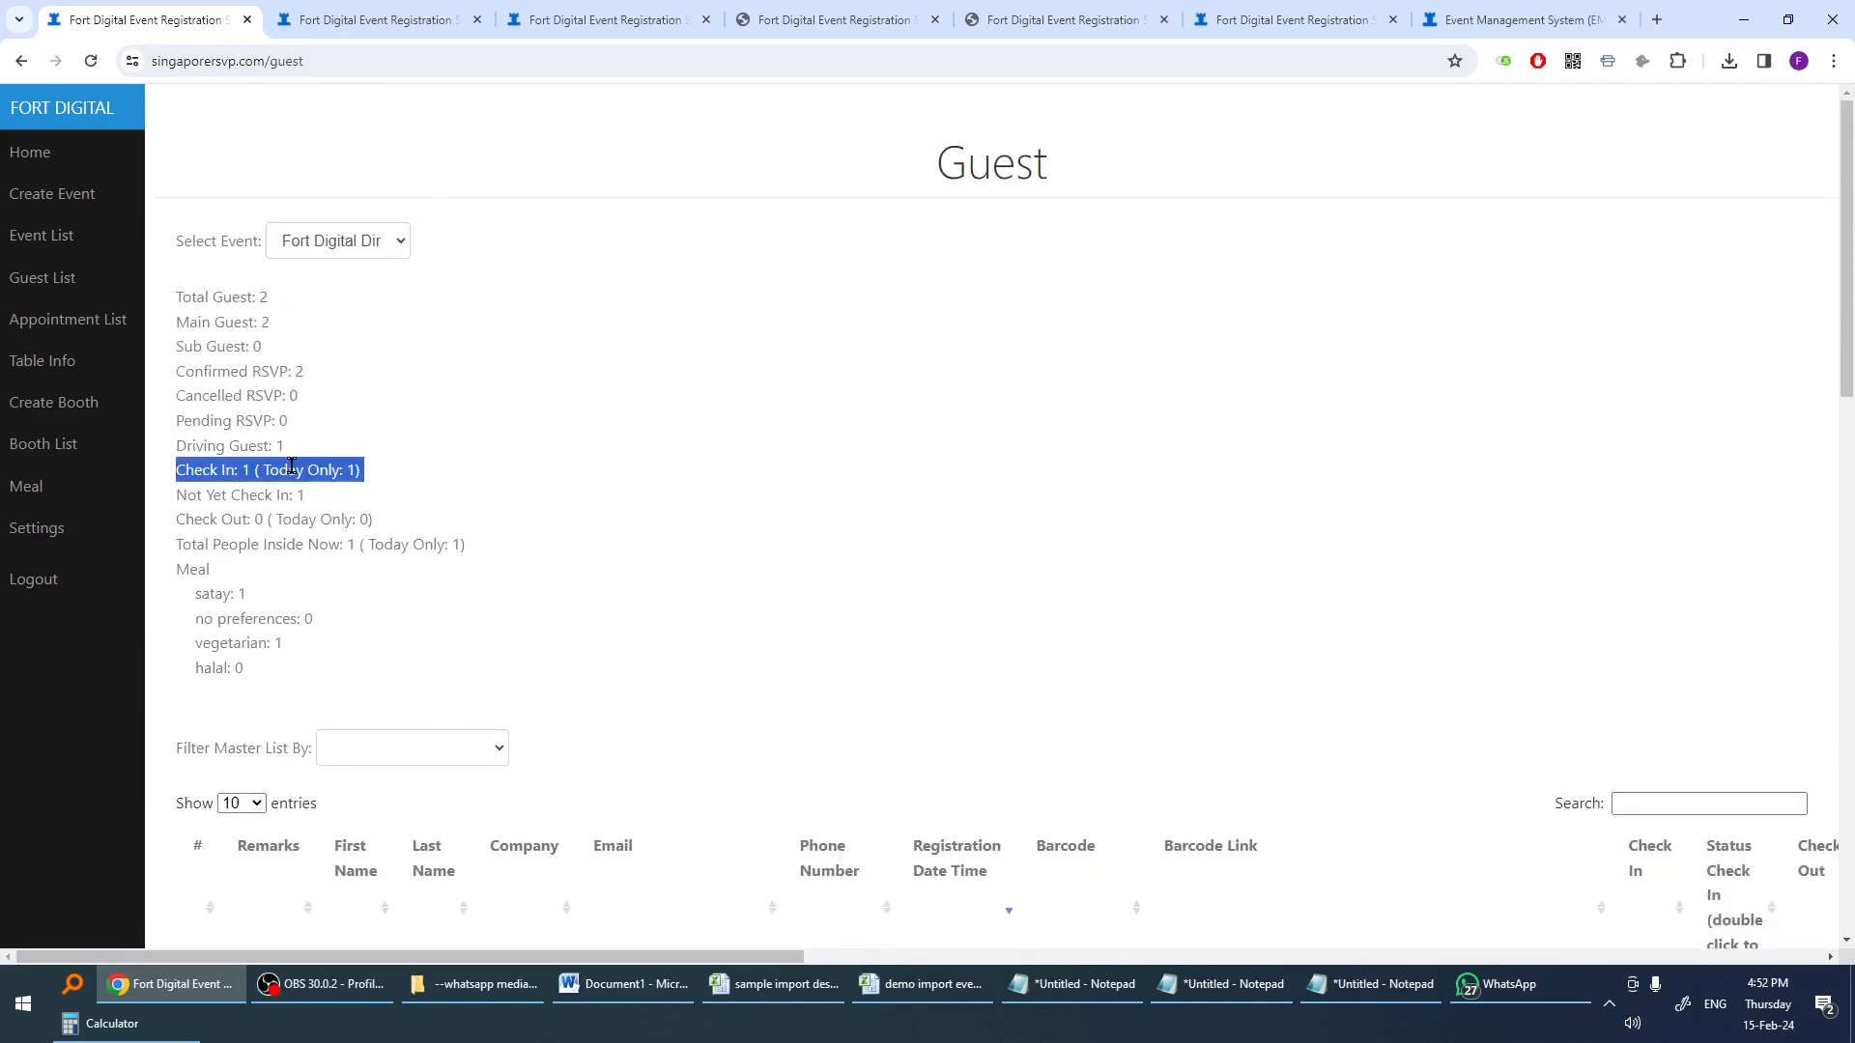
triple_click(251, 499)
triple_click(258, 499)
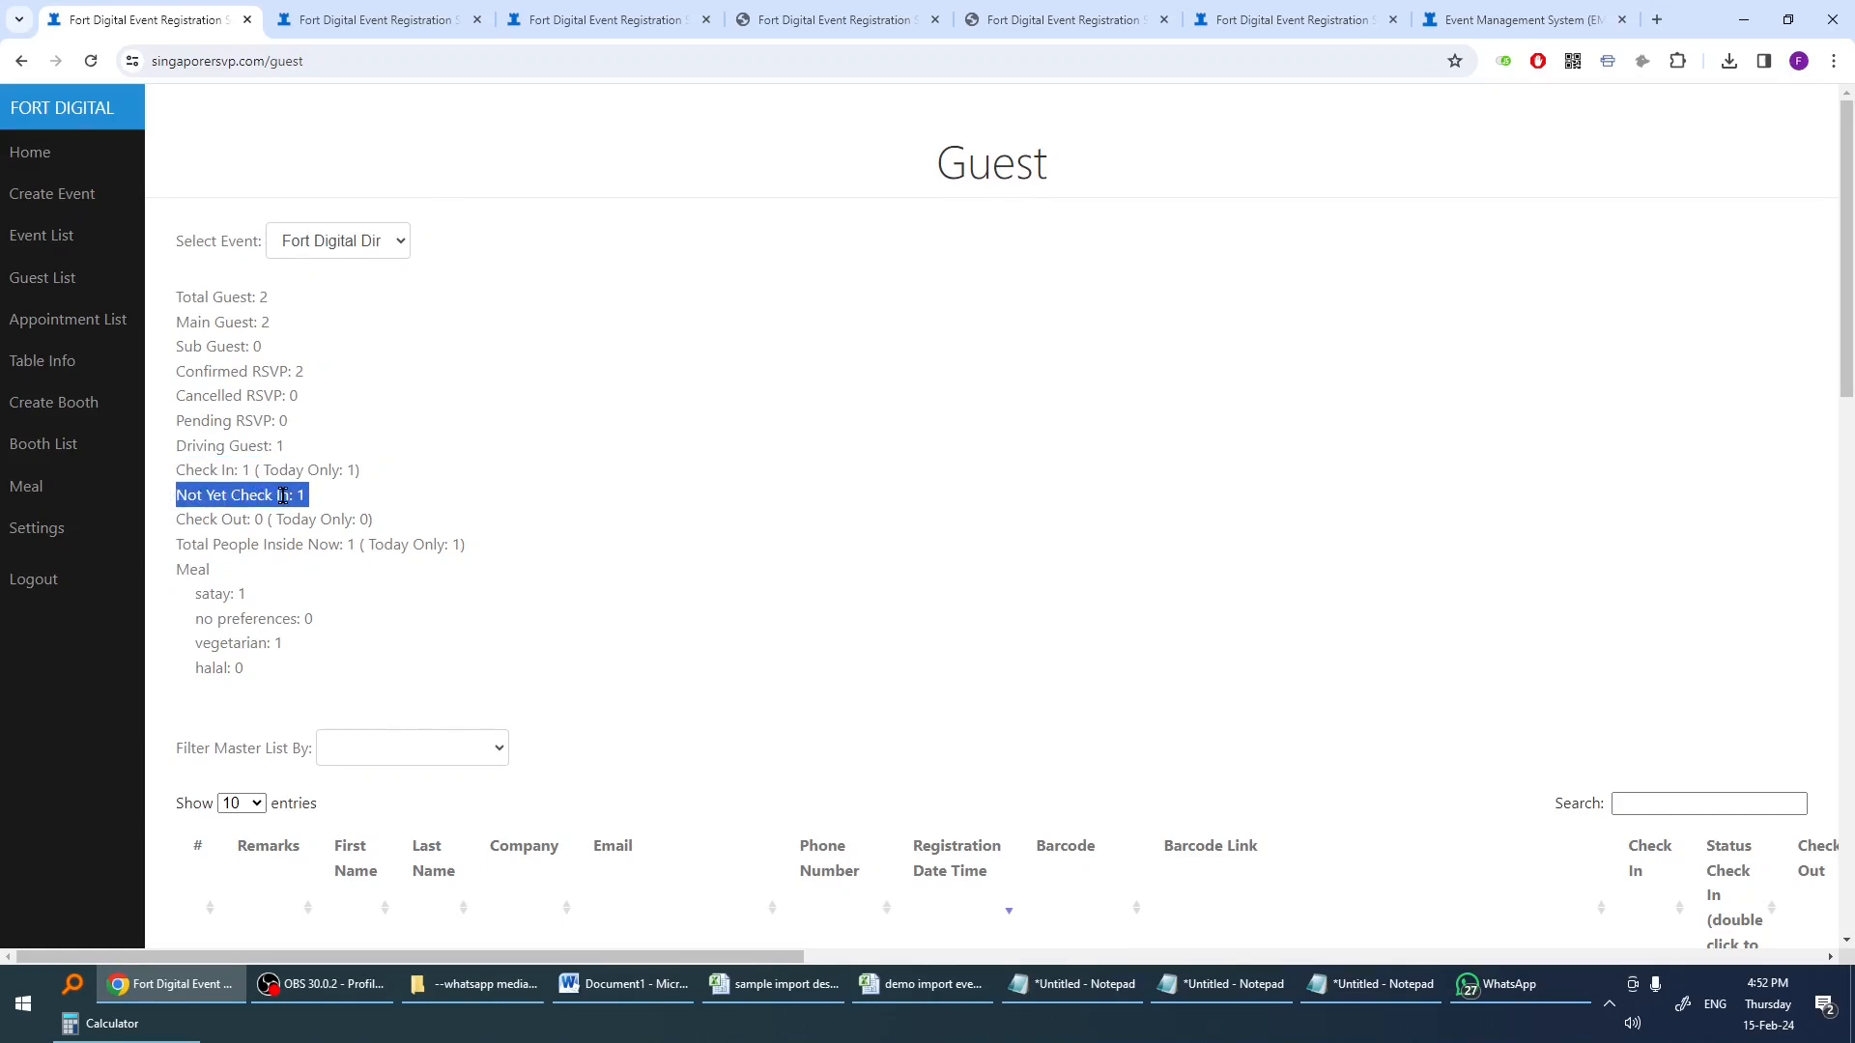
triple_click(278, 472)
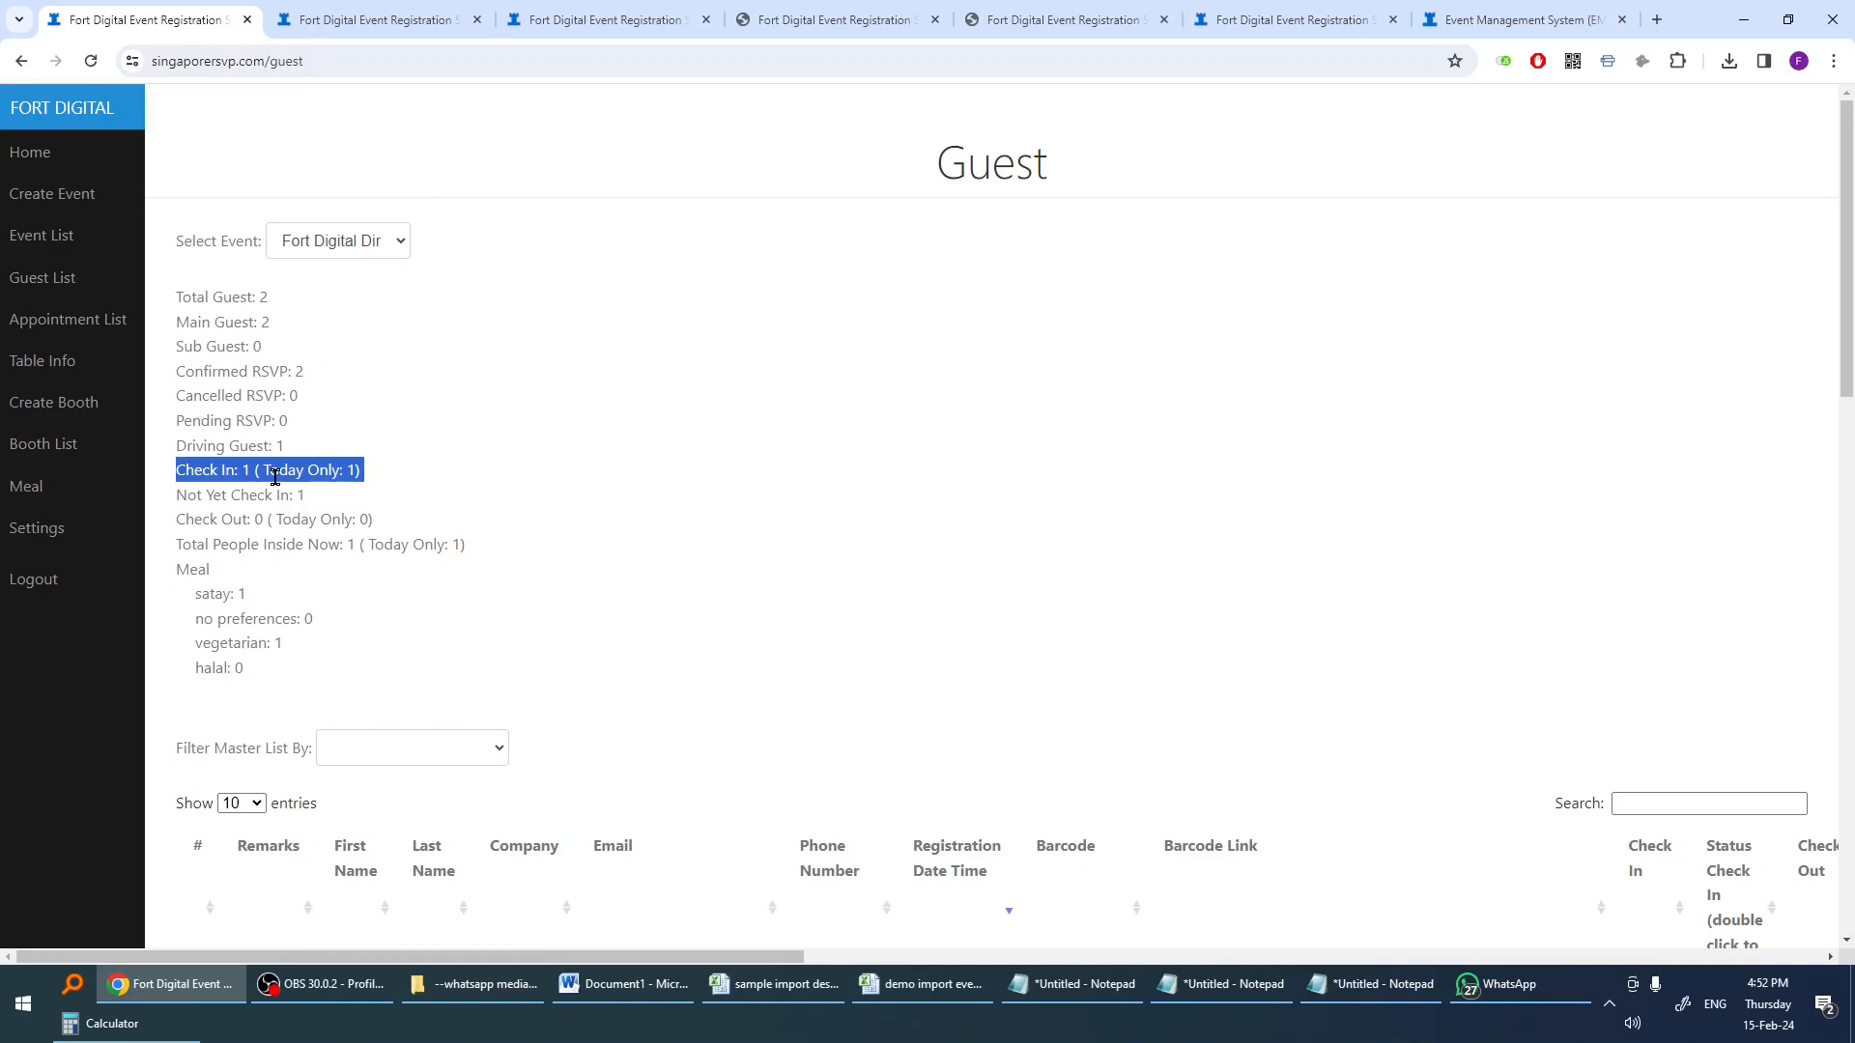
triple_click(293, 498)
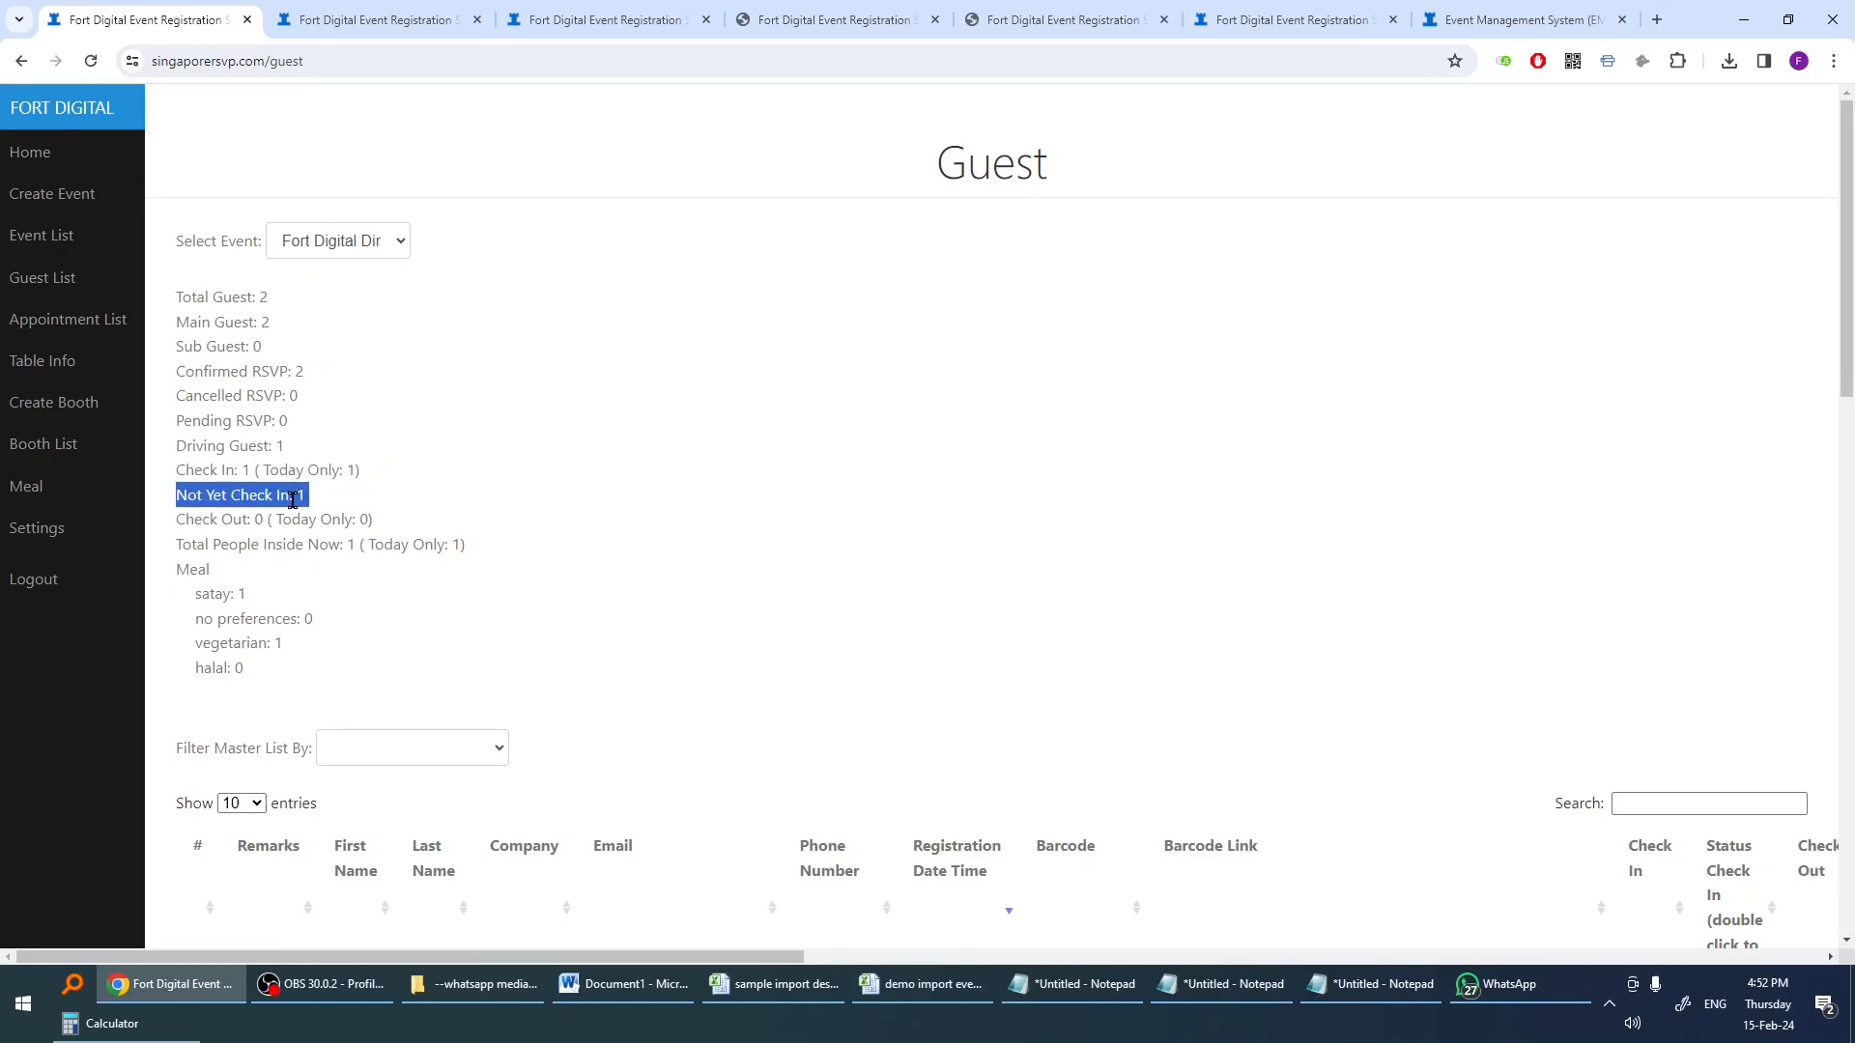
scroll(293, 497, "down", 10)
Target Not Yet Check-In guests and draft 'Dear' with first and last name placeholders.
left_click(412, 503)
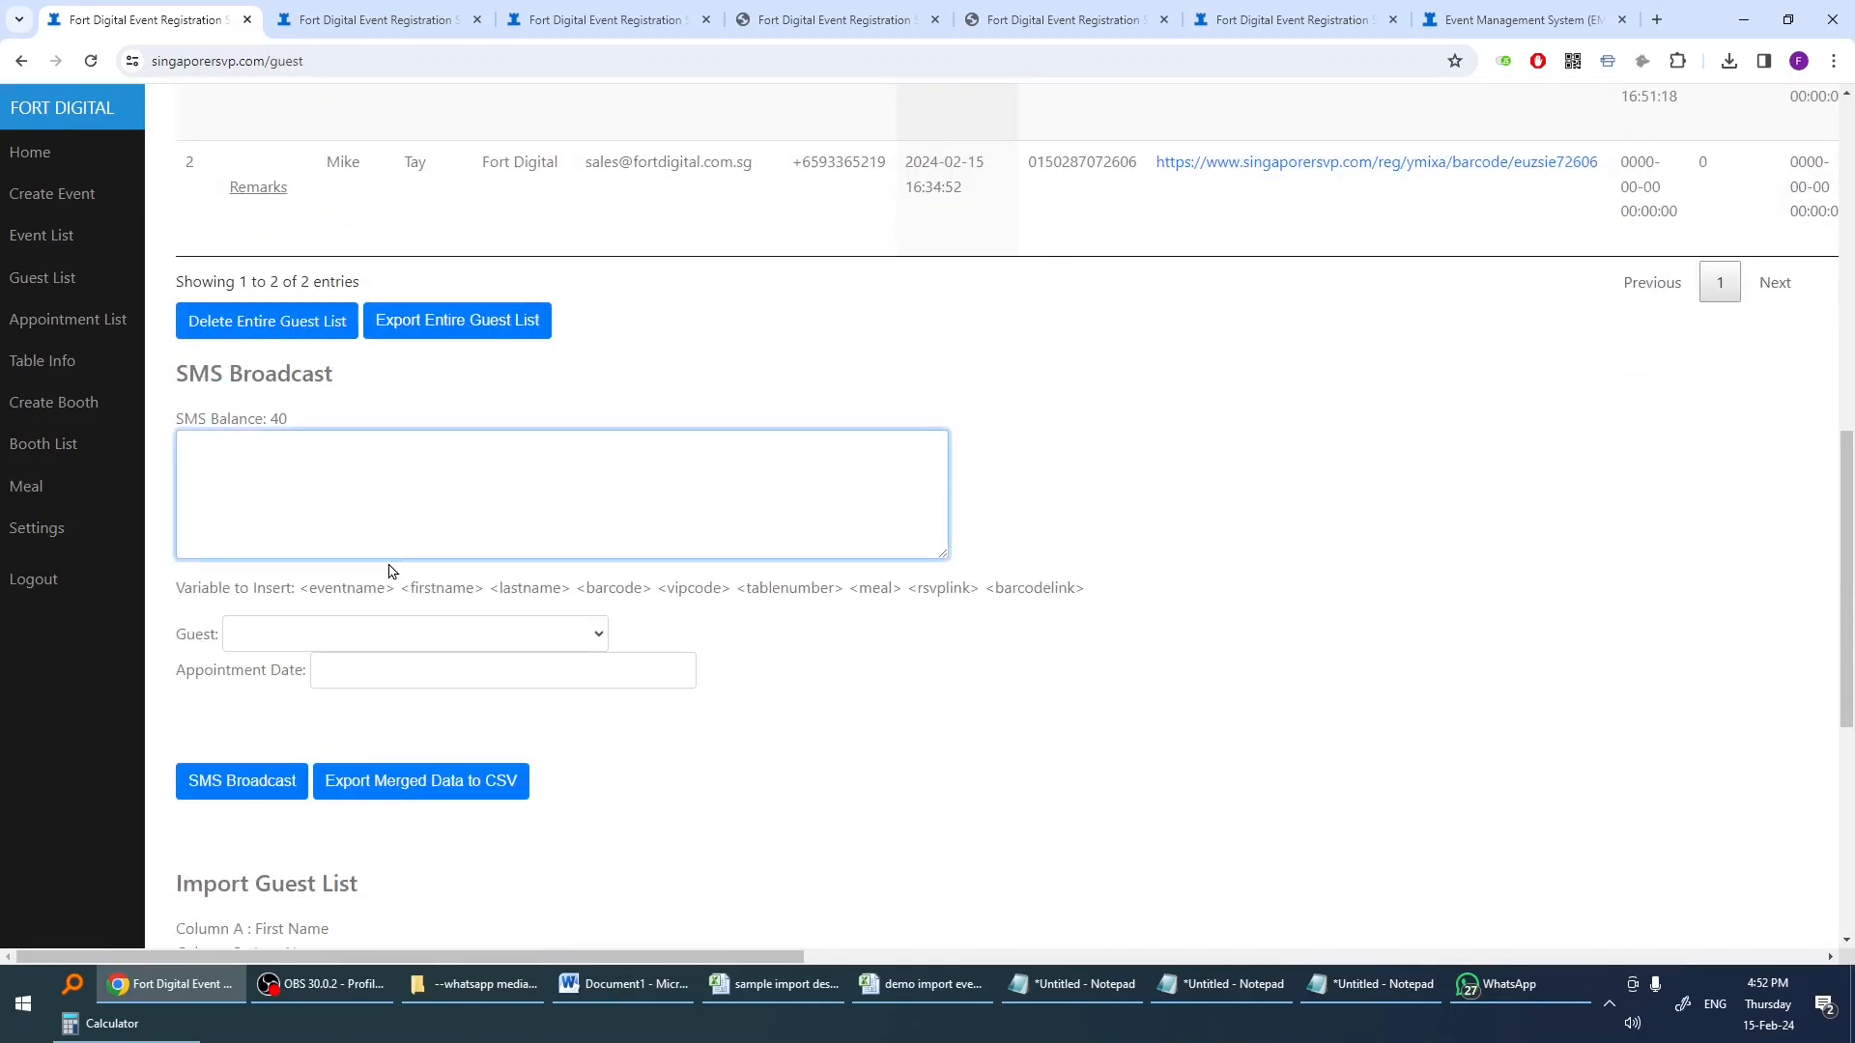
left_click(403, 640)
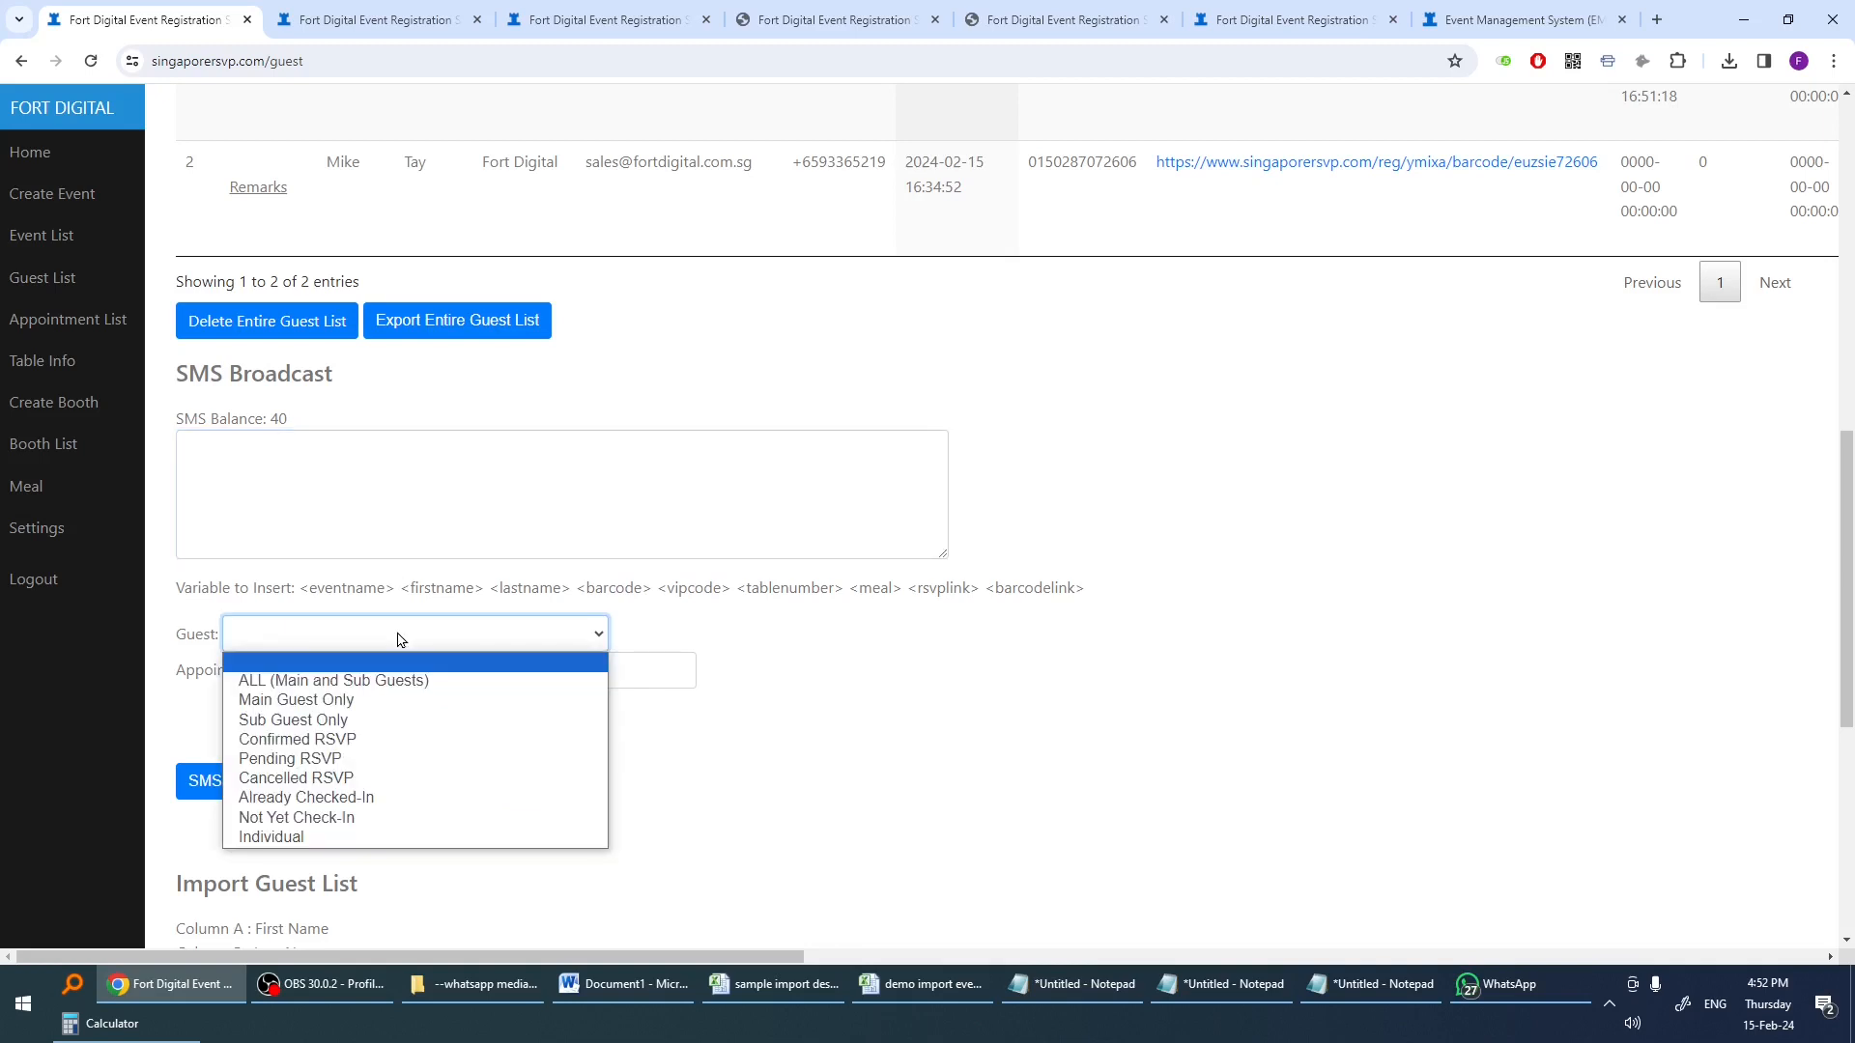
left_click(307, 824)
left_click(340, 522)
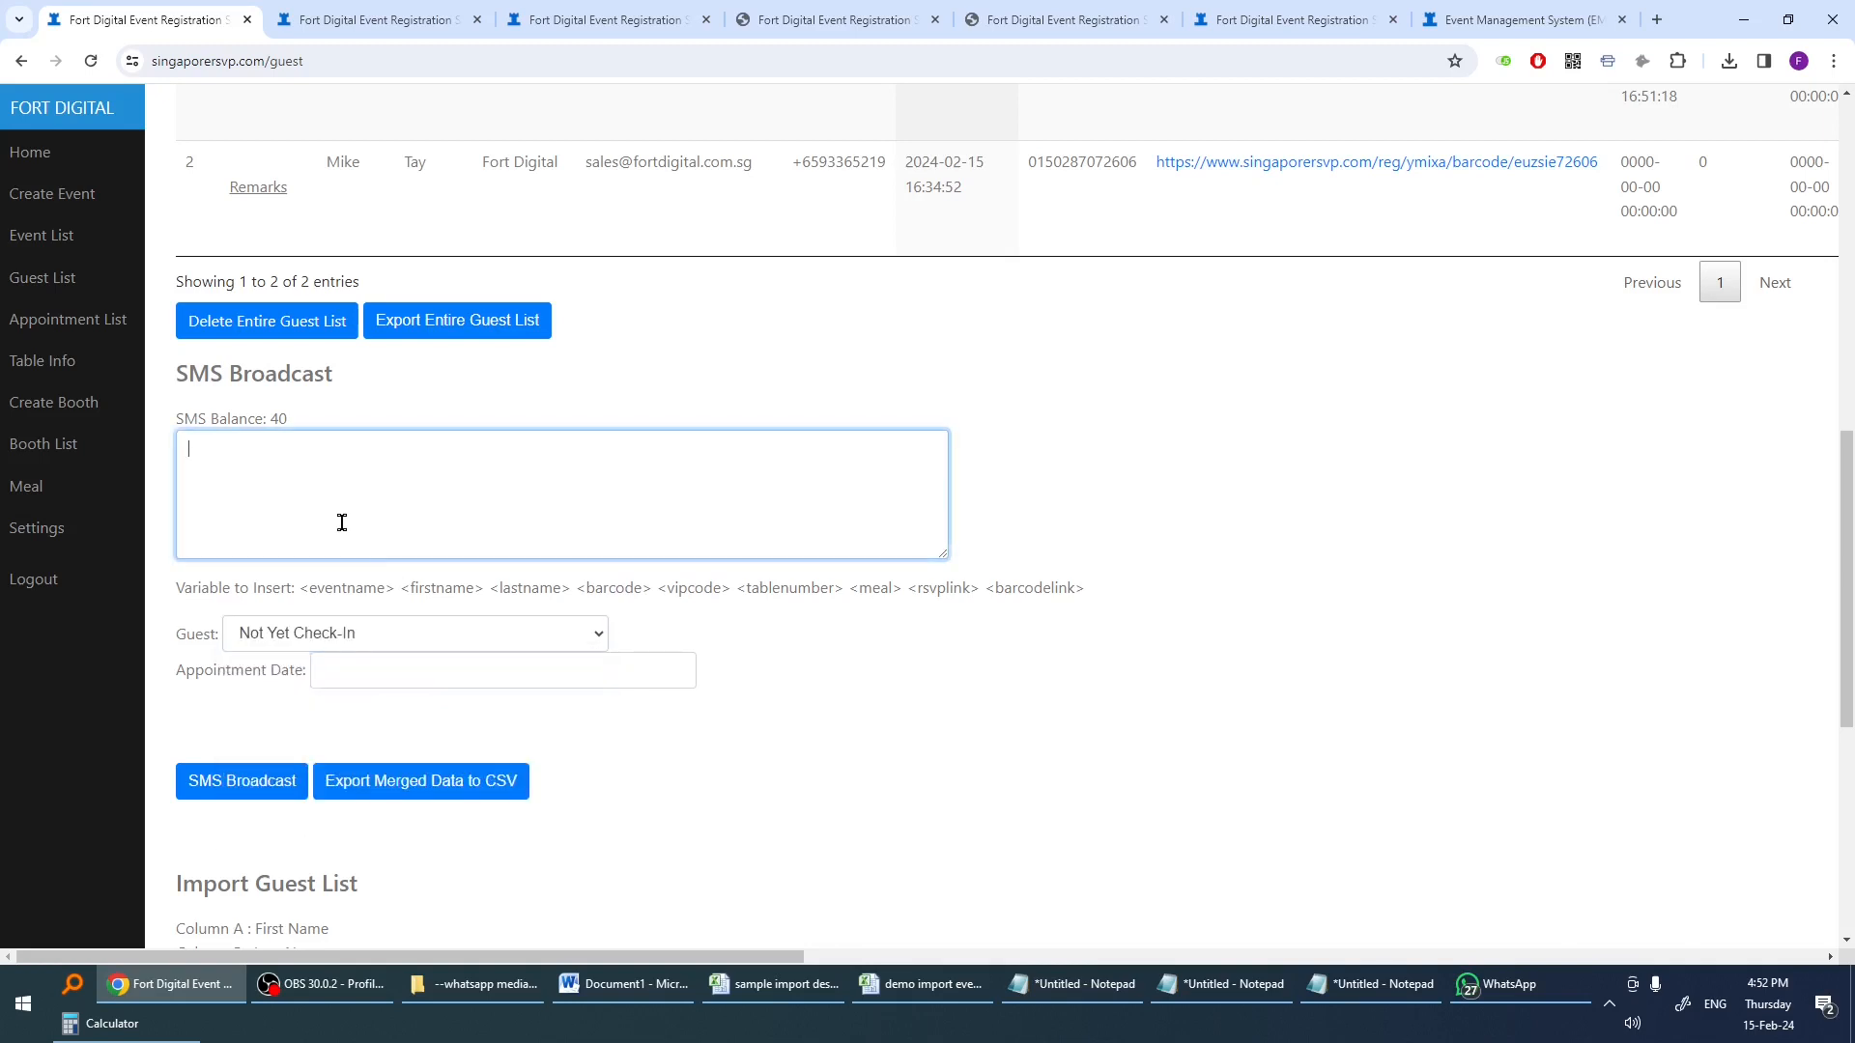
type("Dear")
left_click_drag(400, 612, 571, 613)
key("ctrl+c")
left_click(456, 527)
key("ctrl+v")
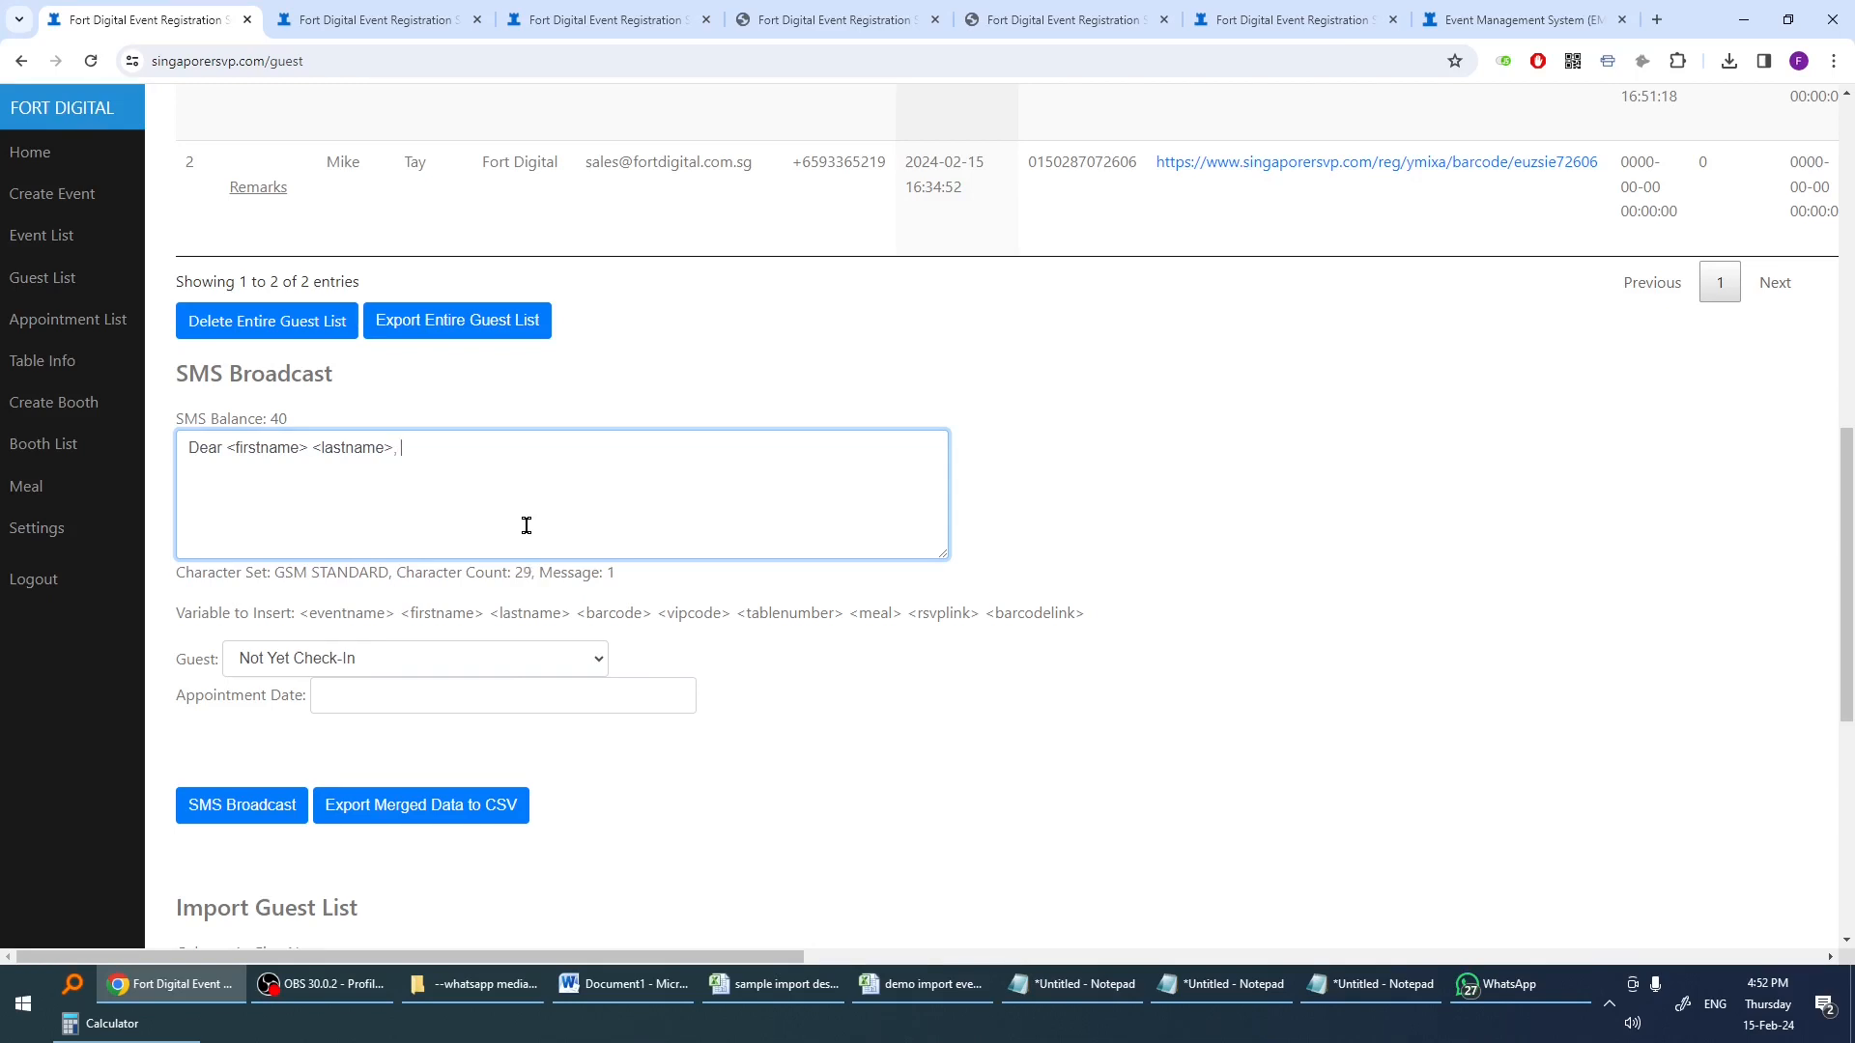
Clear the draft message, keep Not Yet Check-In as recipients, and scroll the guest table.
key("ctrl+a")
key("BackSpace")
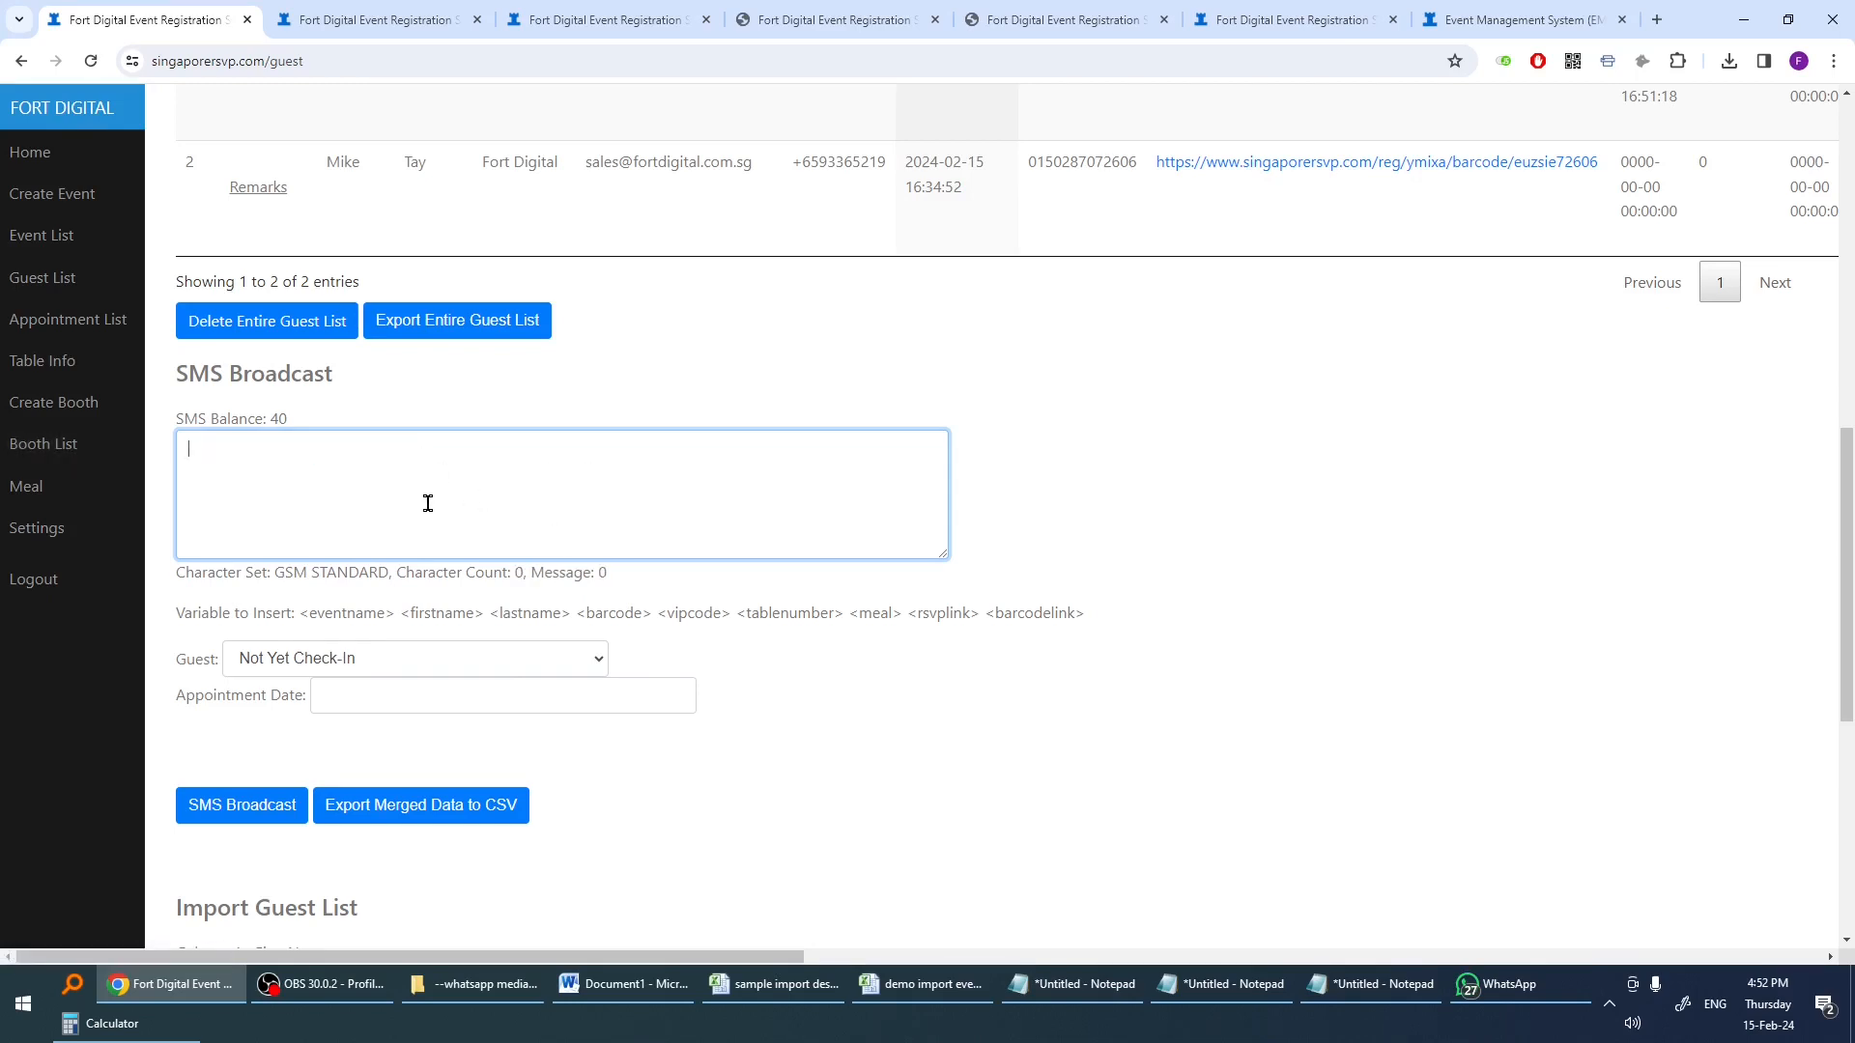
left_click(483, 671)
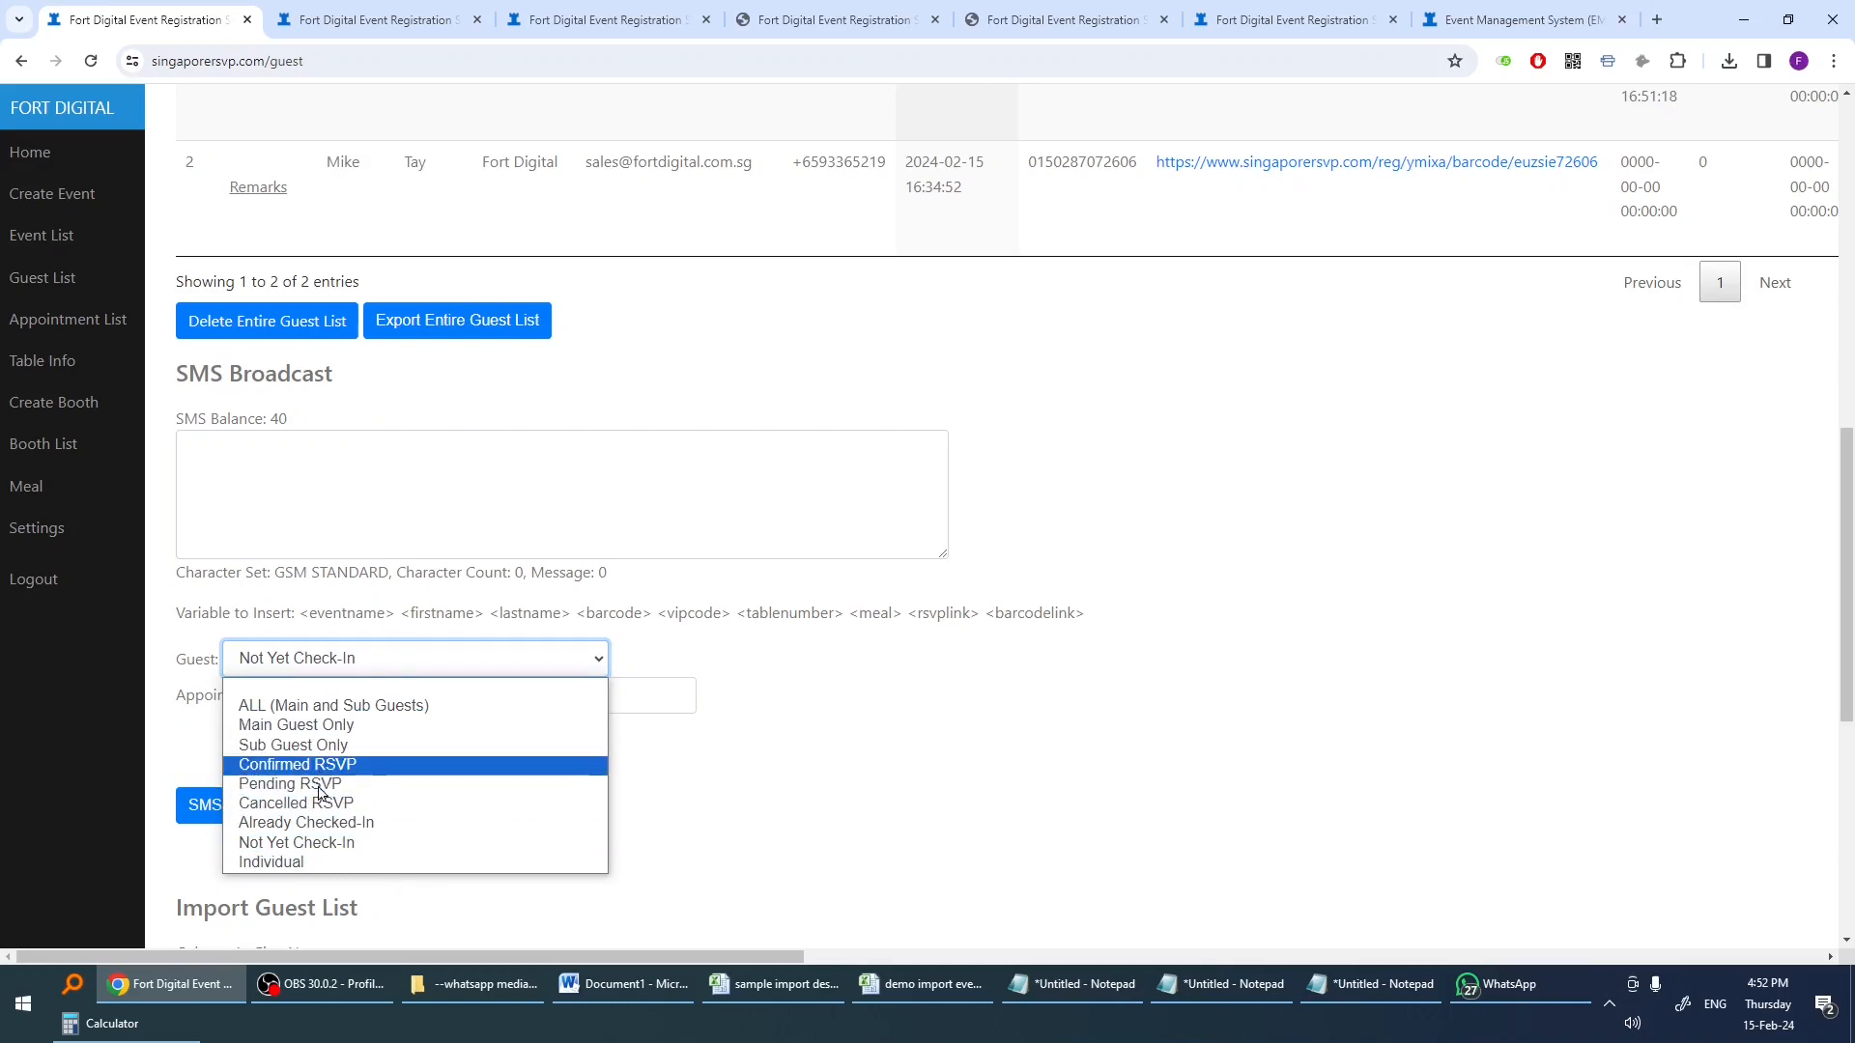
left_click(893, 797)
scroll(699, 525, "up", 5)
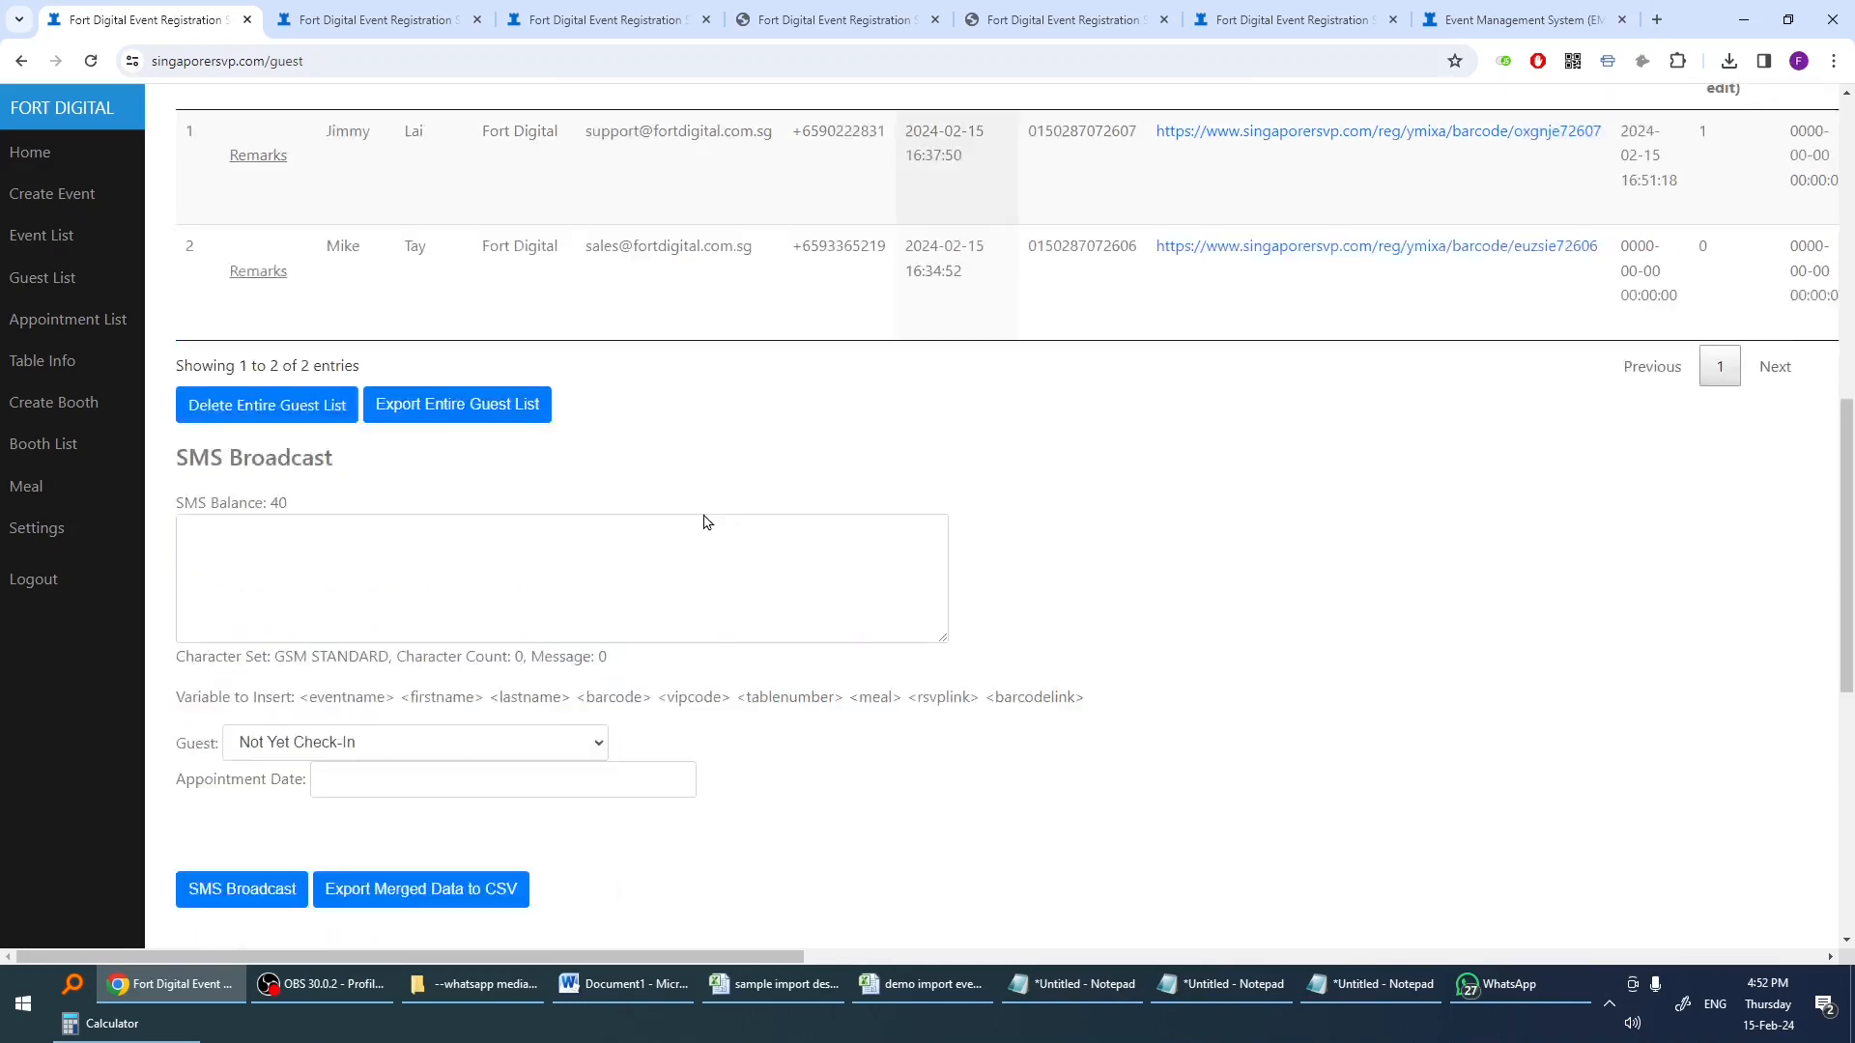
left_click_drag(633, 957, 426, 928)
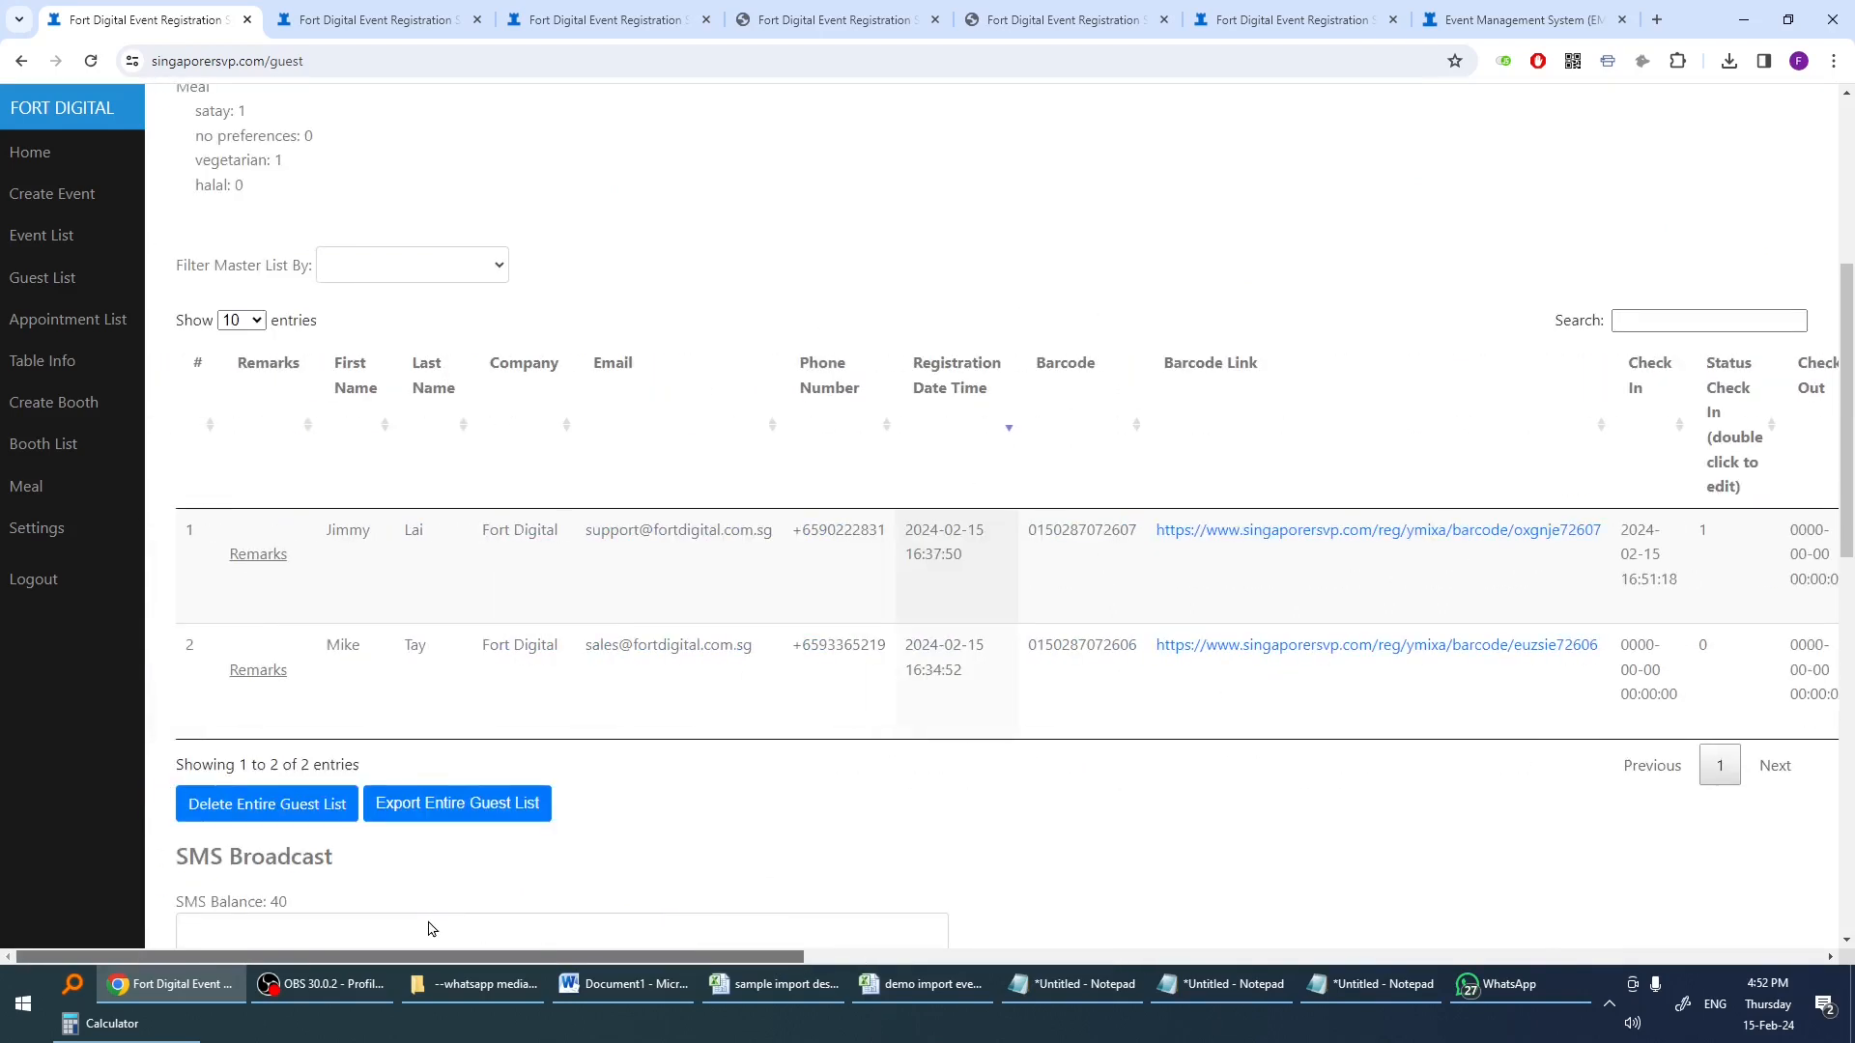
left_click_drag(735, 958, 1046, 957)
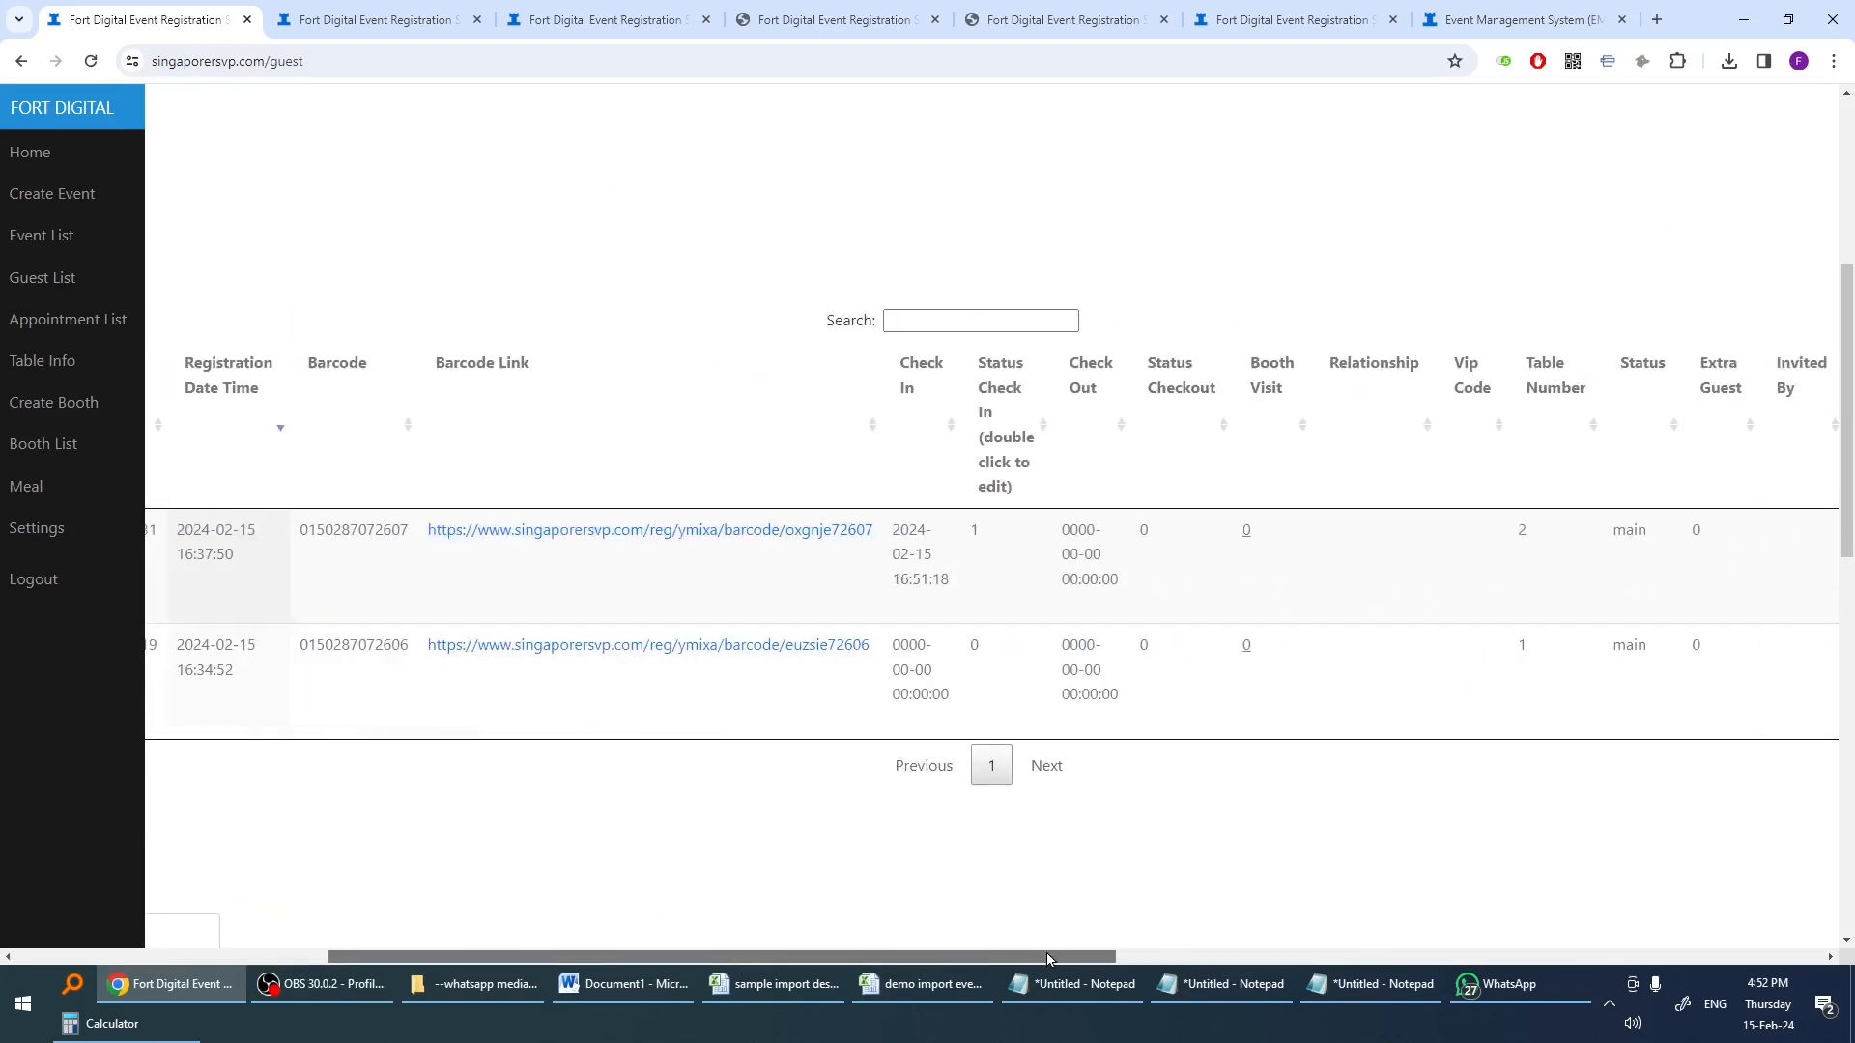
Toggle the first guest's check-in status off, confirm, and reload the guest list.
double_click(975, 530)
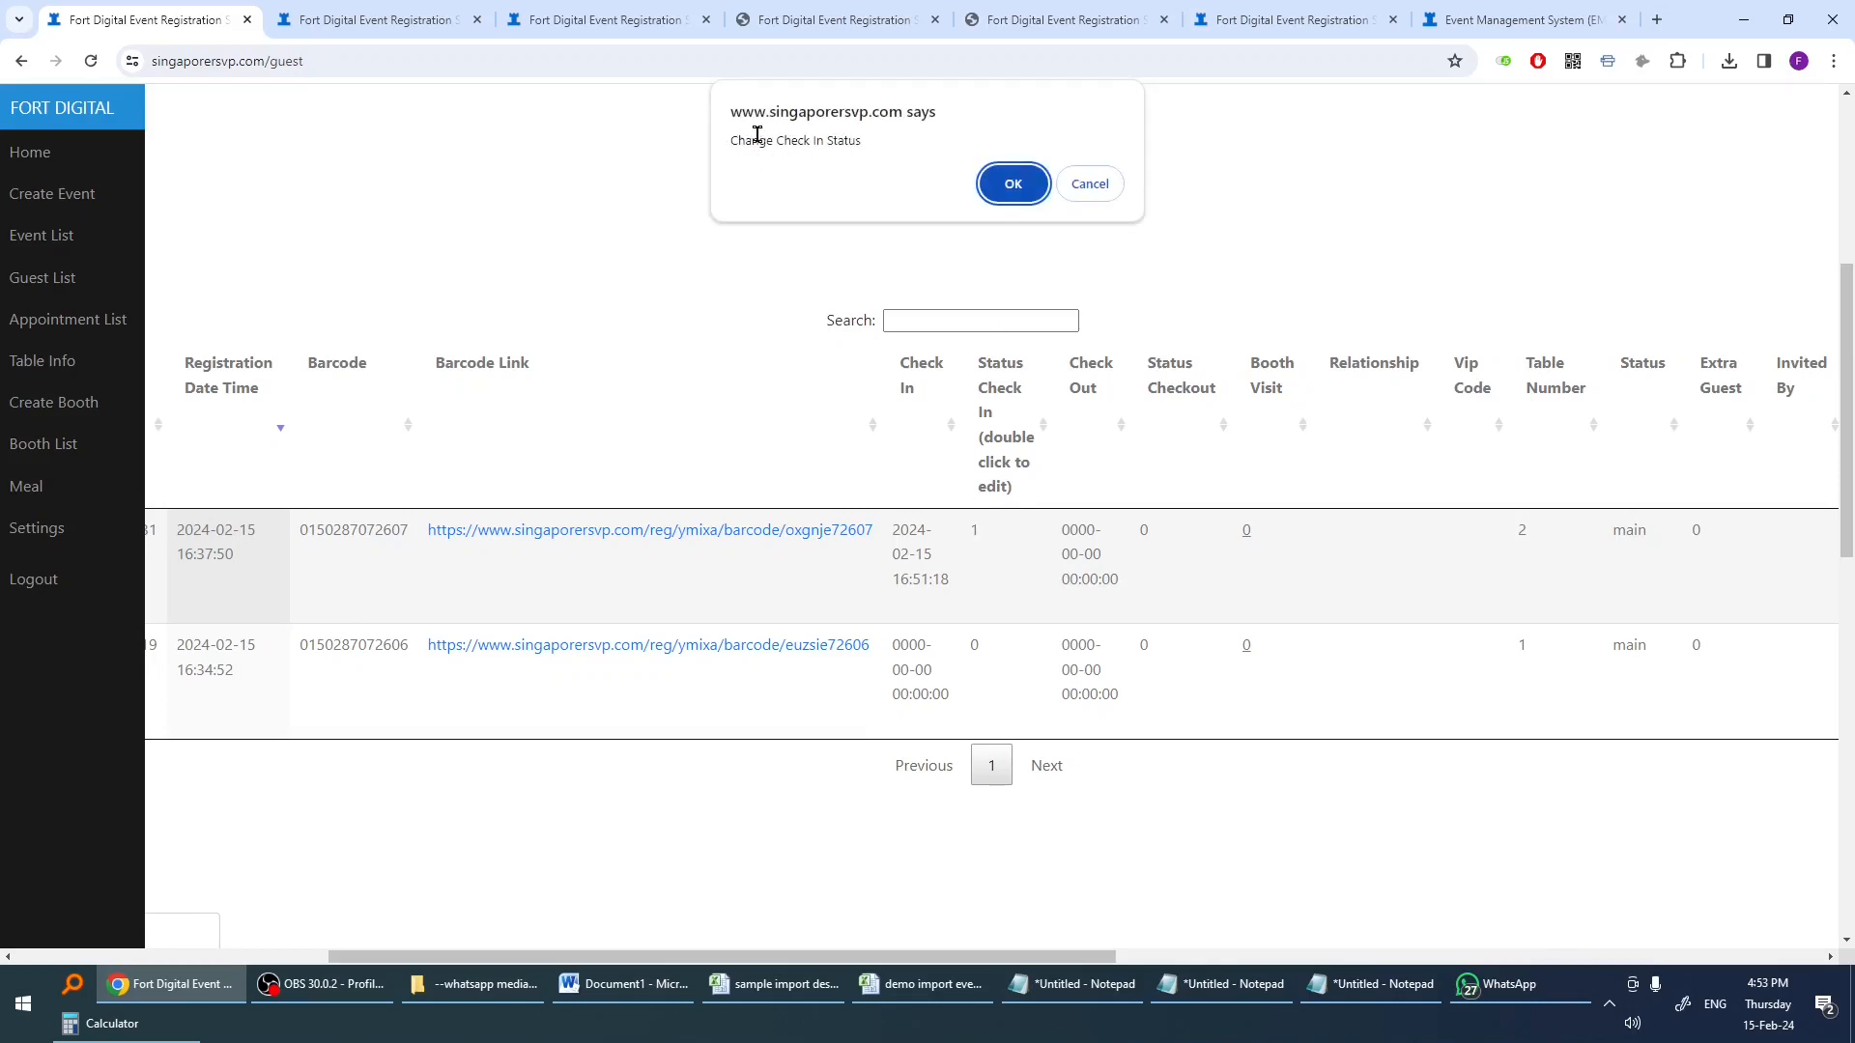
left_click(1009, 190)
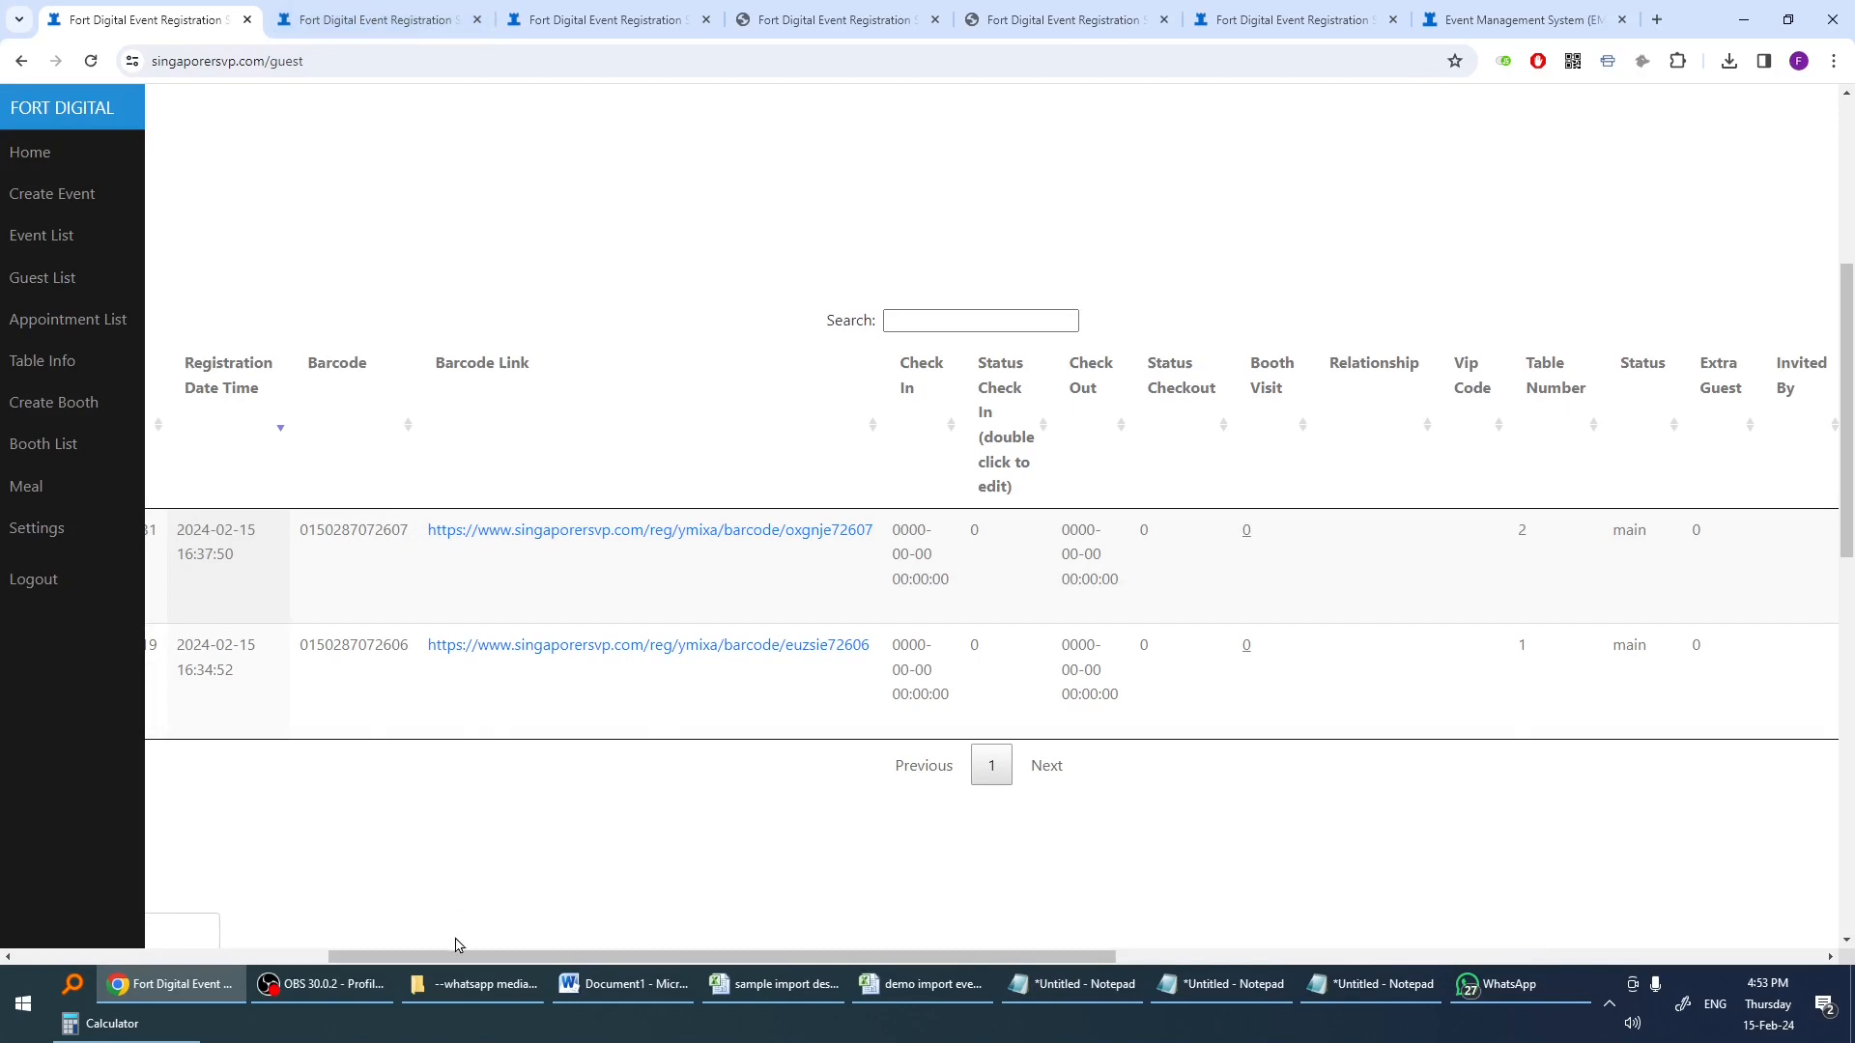
left_click(456, 8)
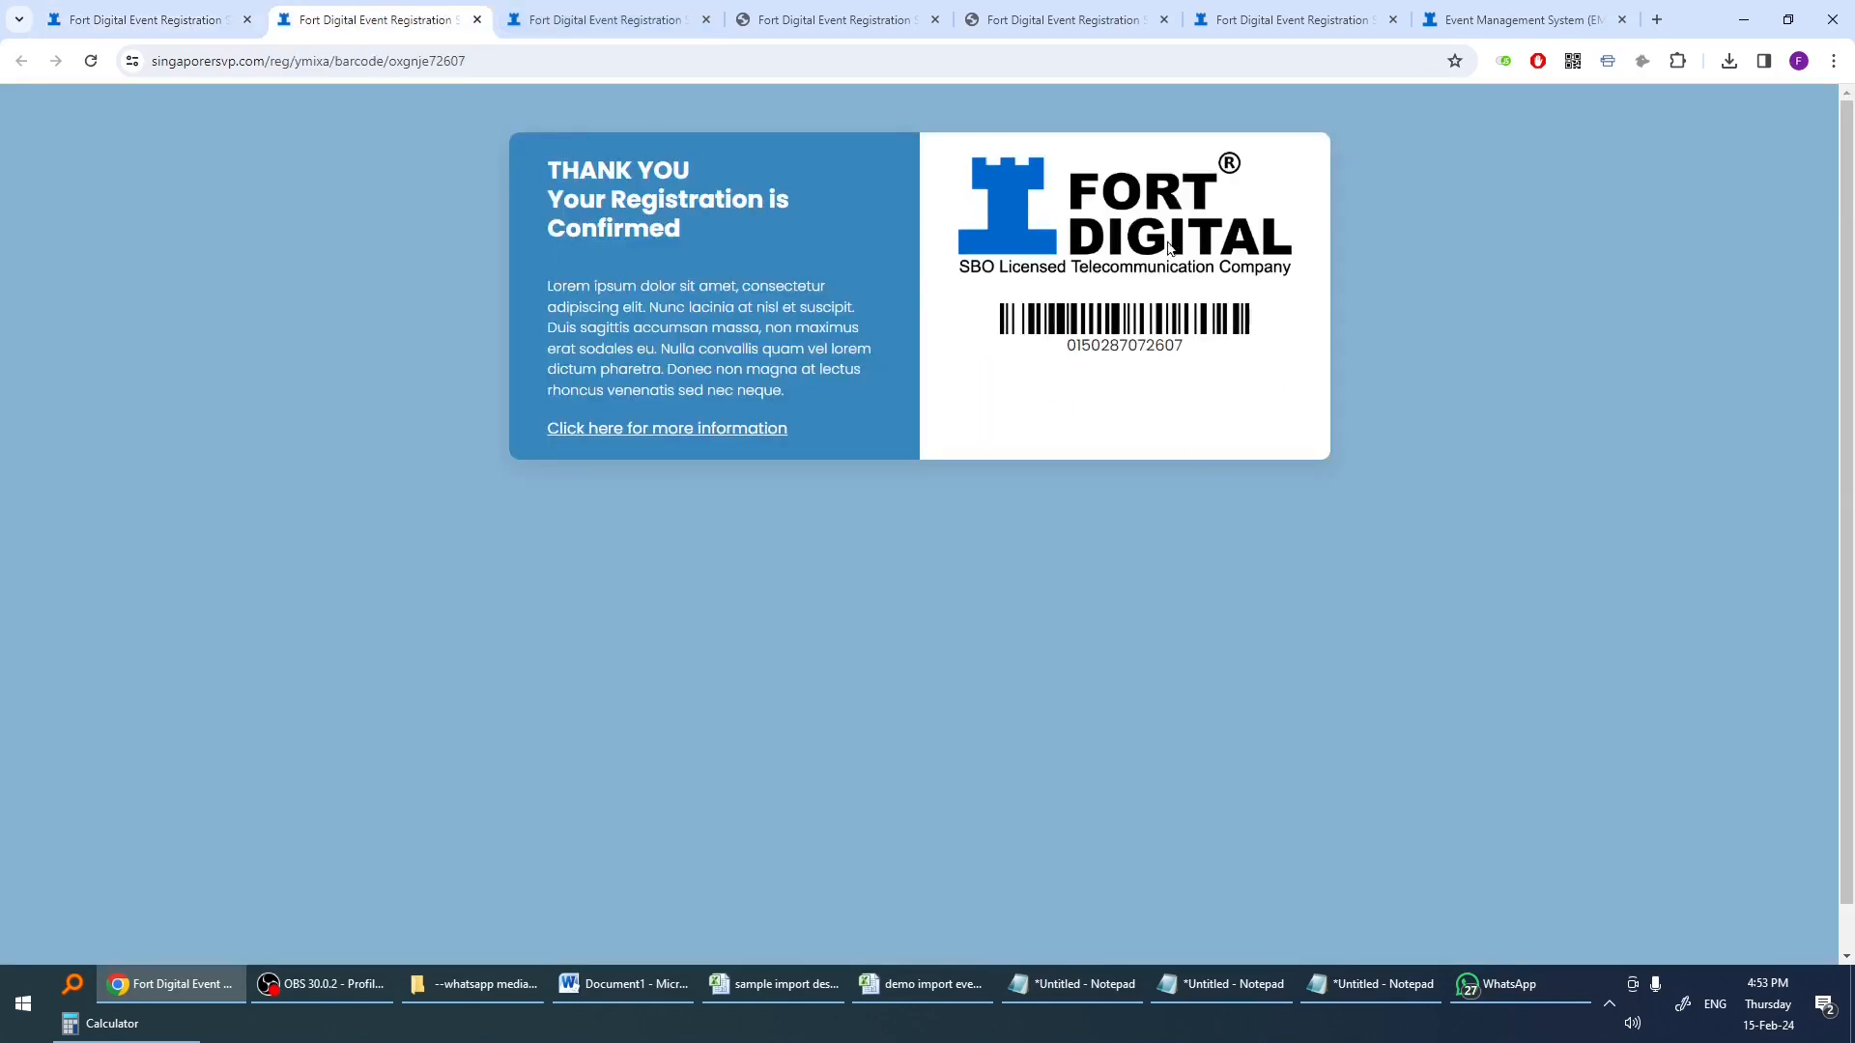
left_click(100, 6)
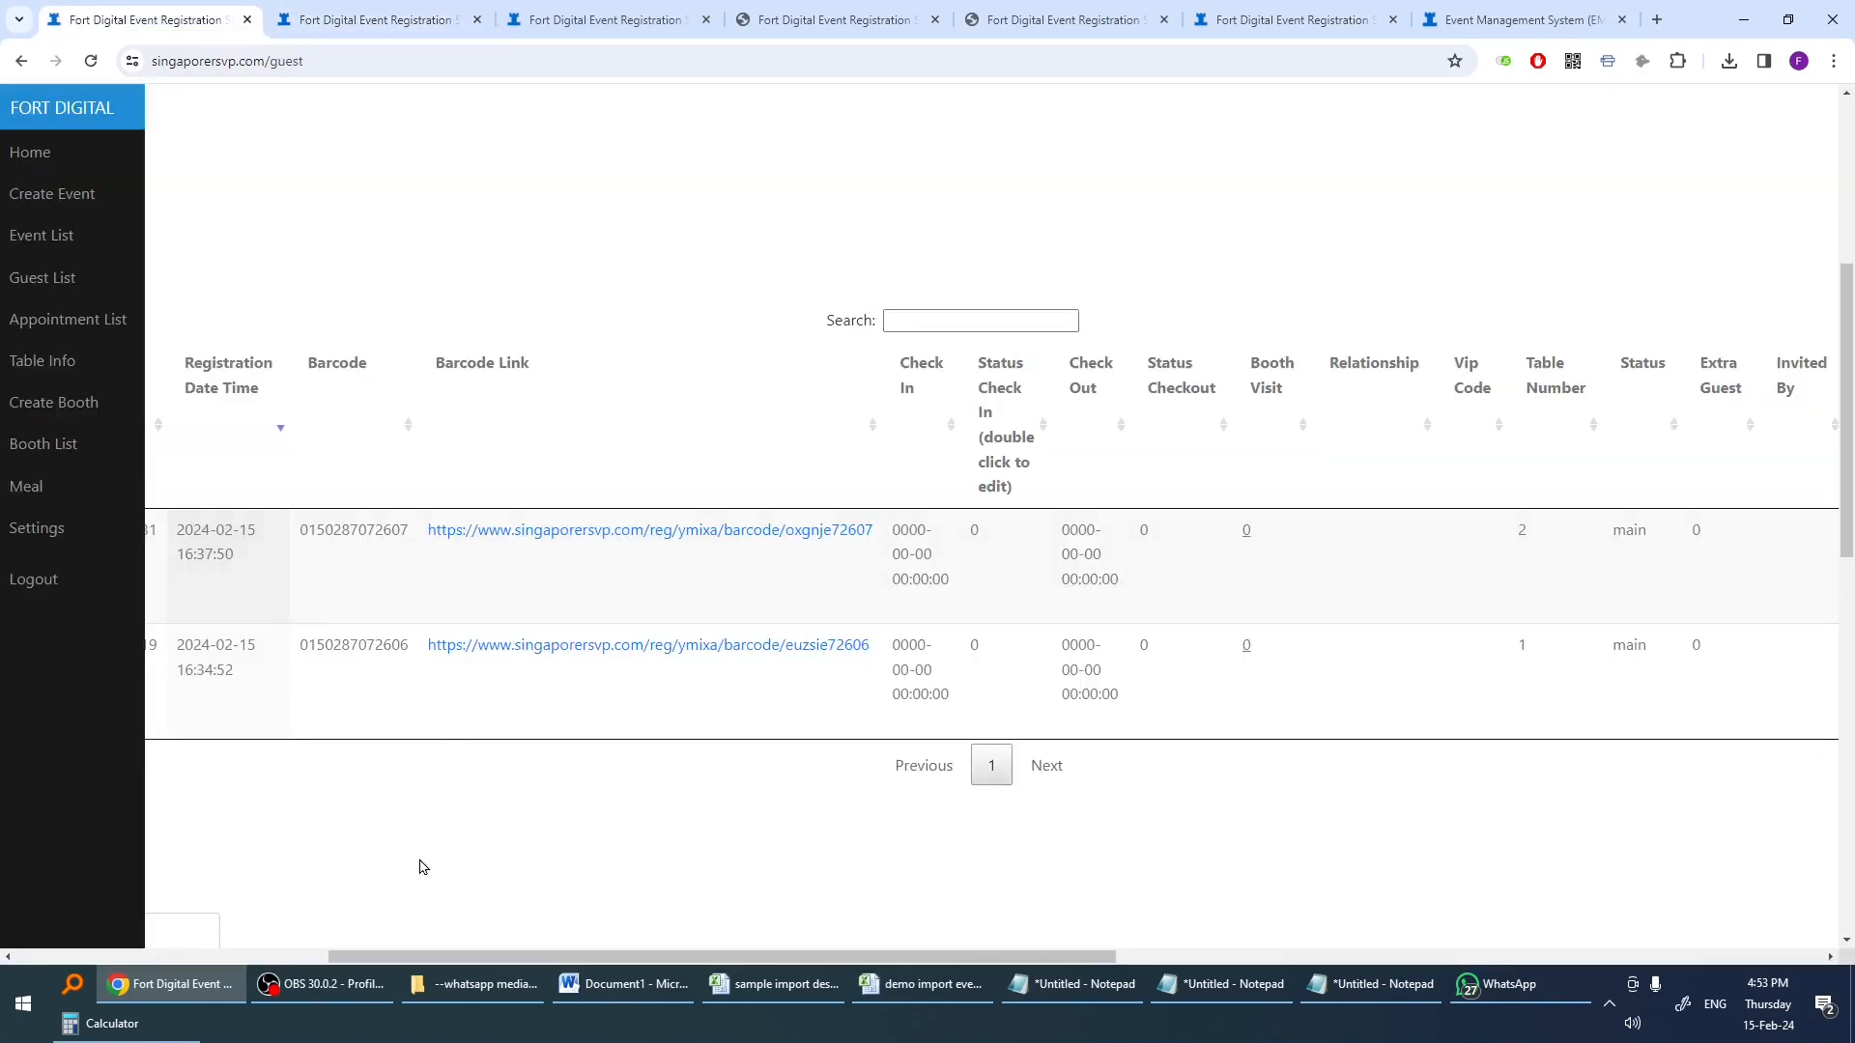
left_click(317, 957)
left_click(92, 61)
Verify the summary now reads Check In 0 and Not Yet Check In 2.
scroll(420, 309, "up", 5)
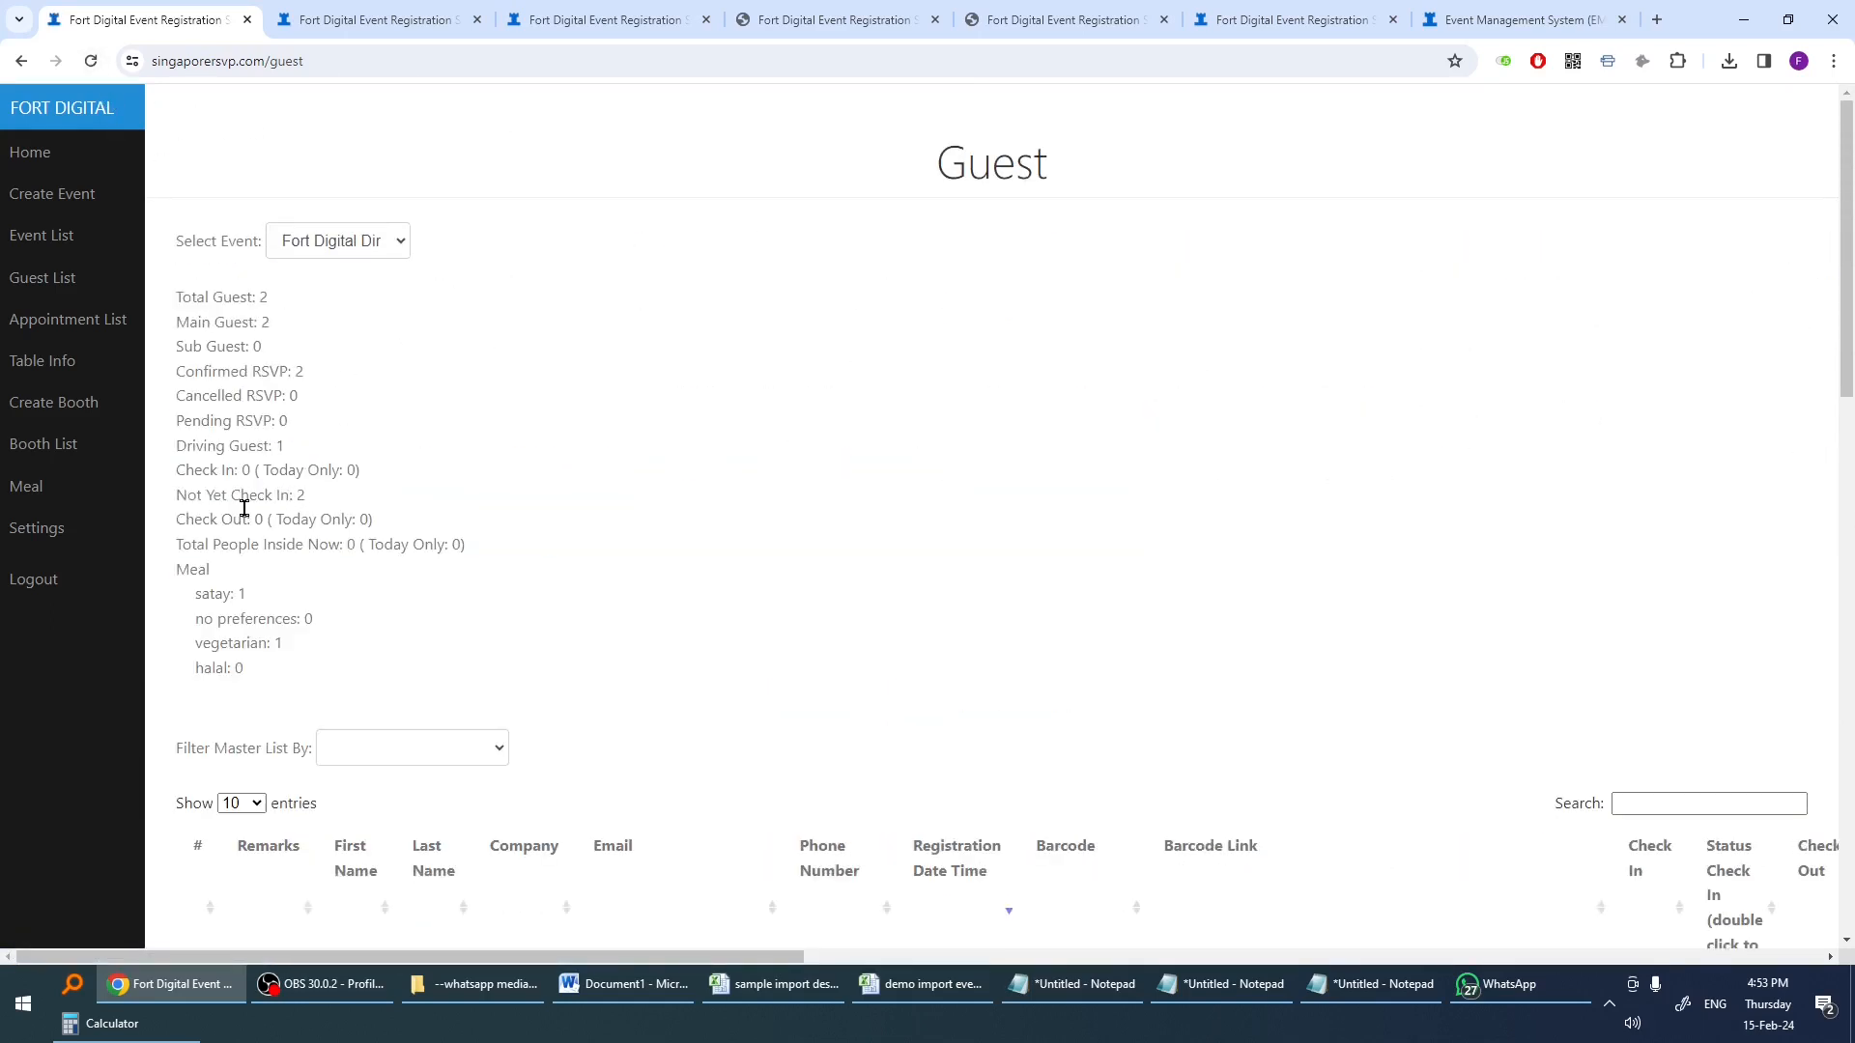
triple_click(248, 495)
triple_click(228, 470)
scroll(652, 408, "down", 3)
left_click(423, 11)
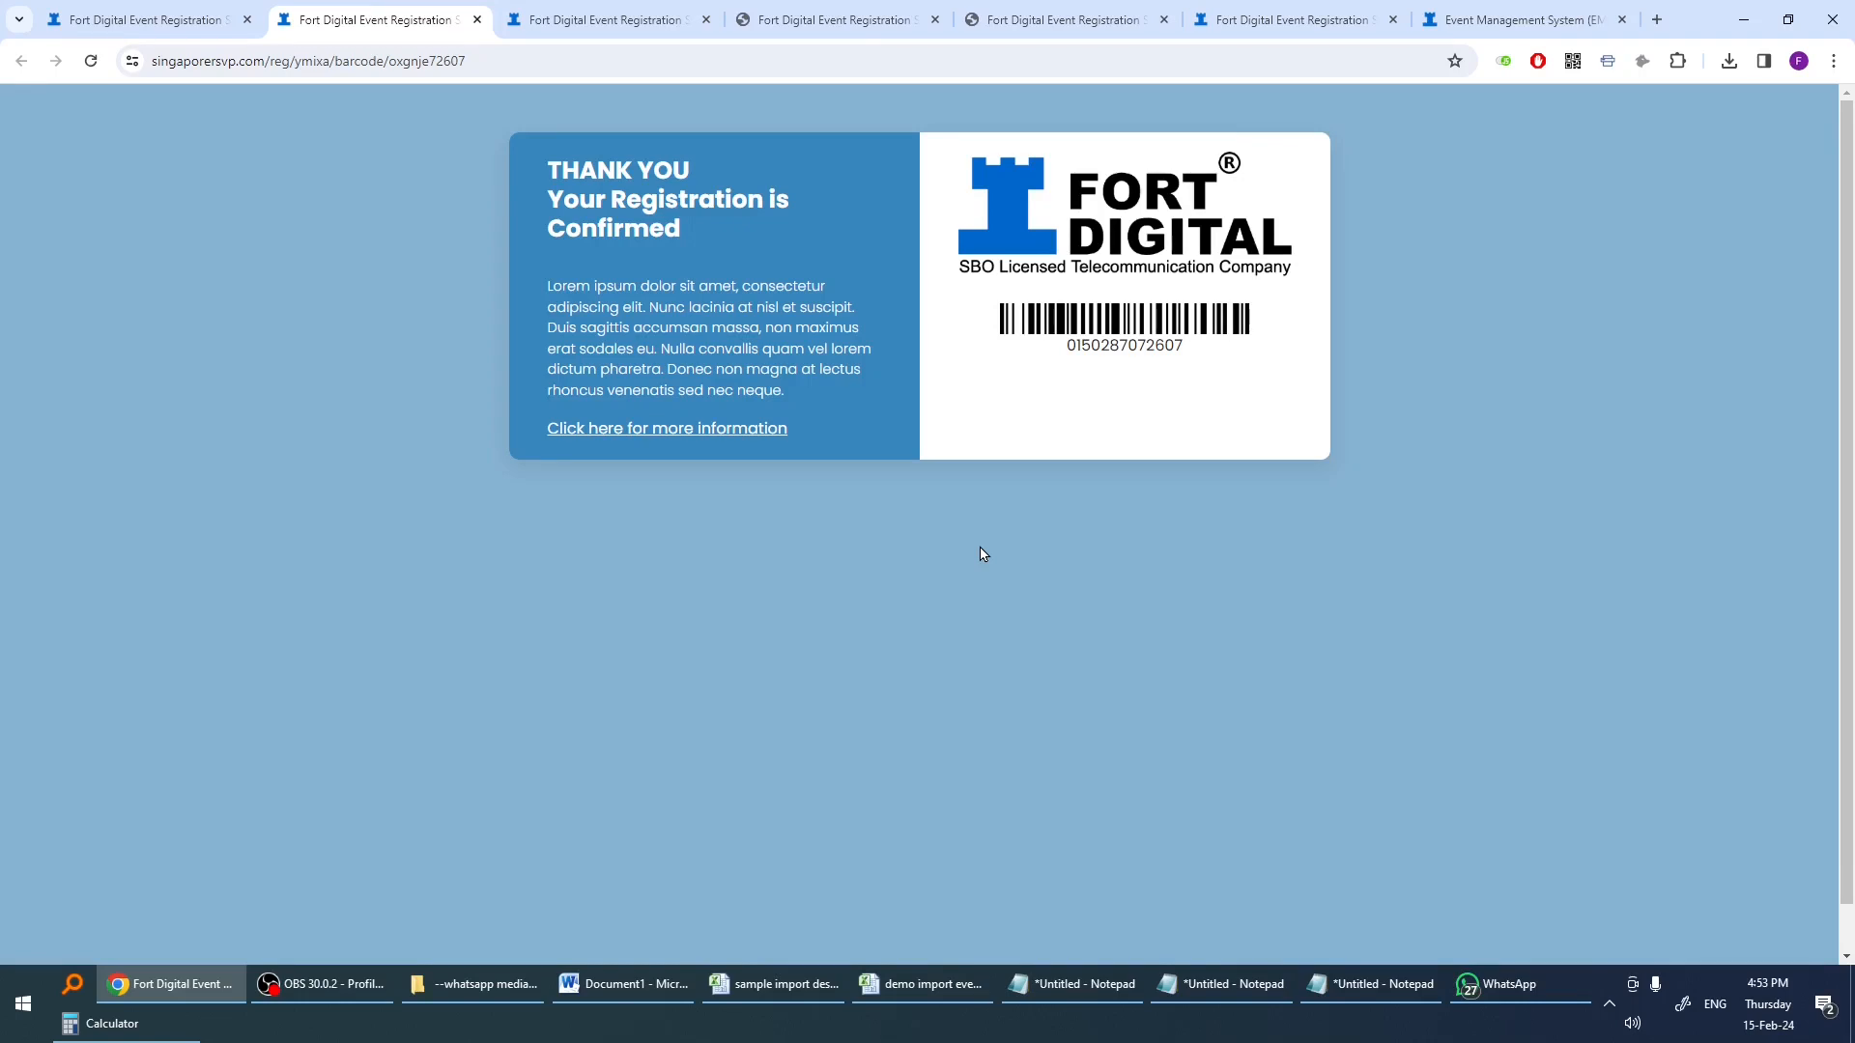
left_click(137, 14)
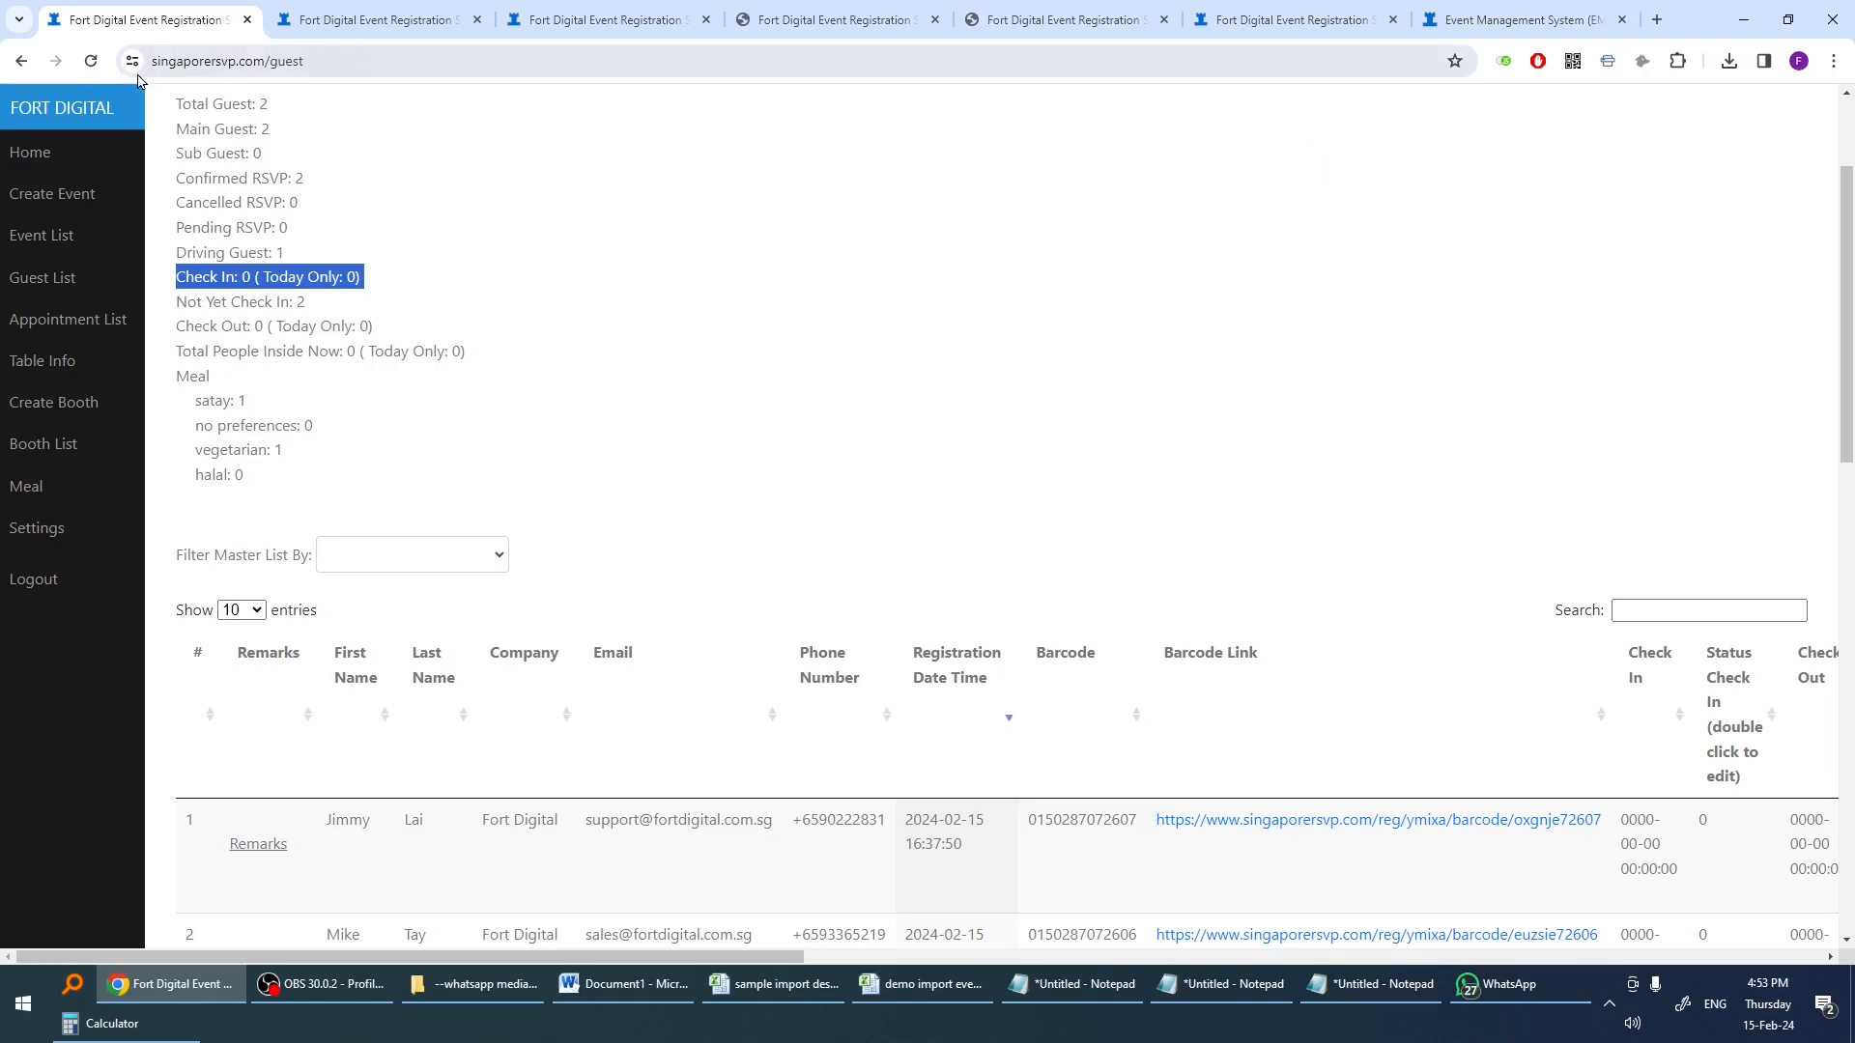
Reload the guest list and review the updated Check In and Not Yet Check In counts.
left_click(91, 61)
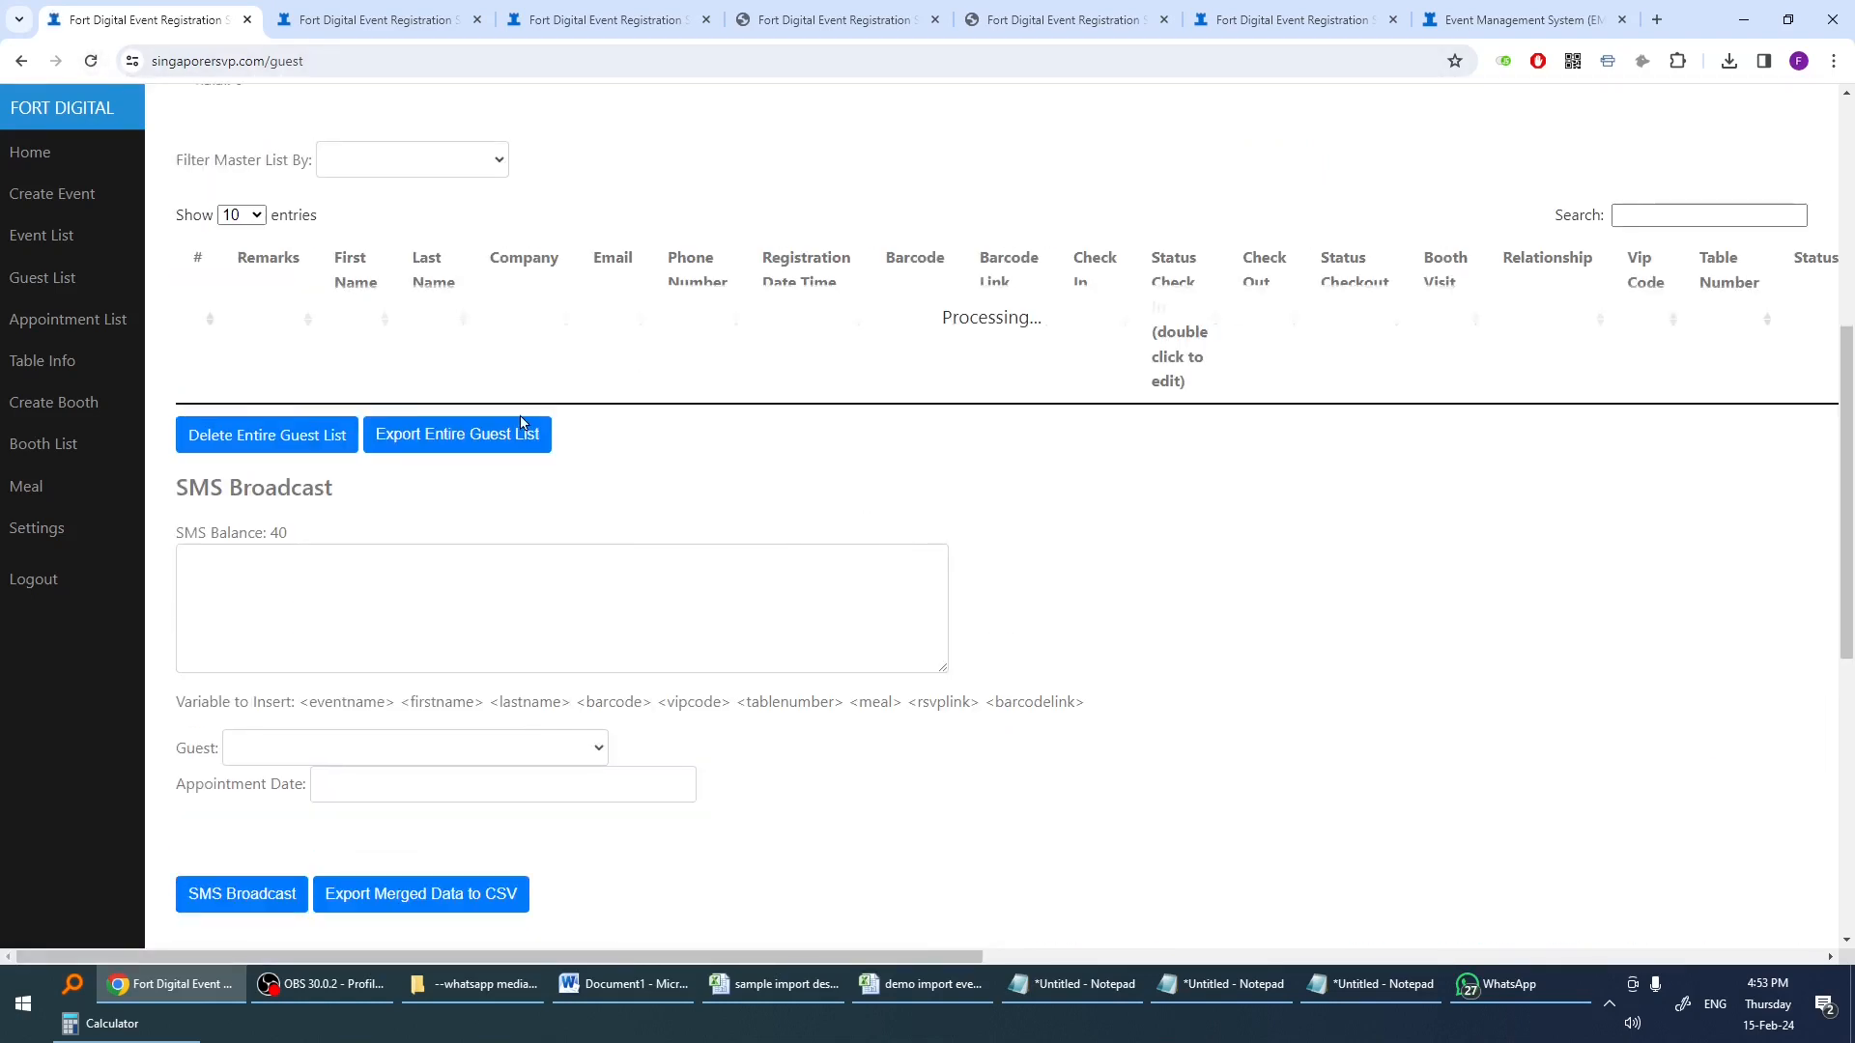
scroll(477, 384, "up", 6)
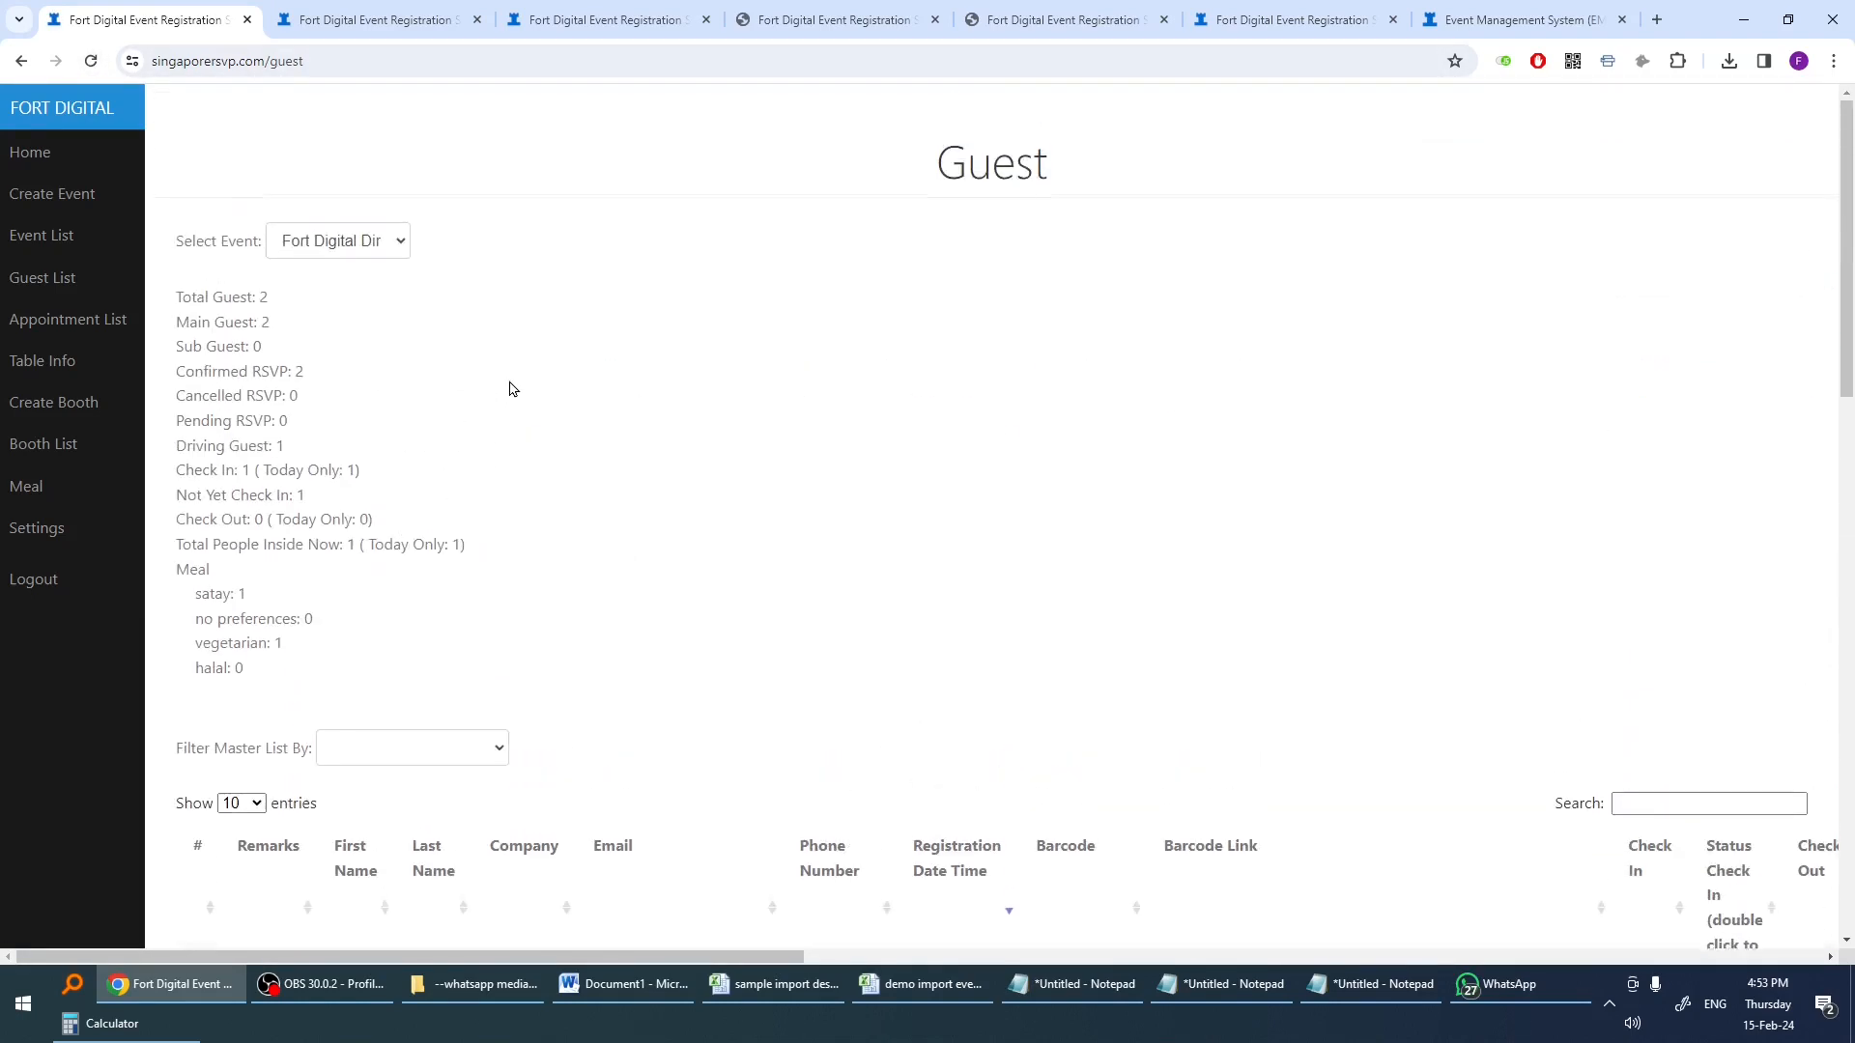
triple_click(294, 488)
triple_click(281, 469)
scroll(918, 589, "down", 3)
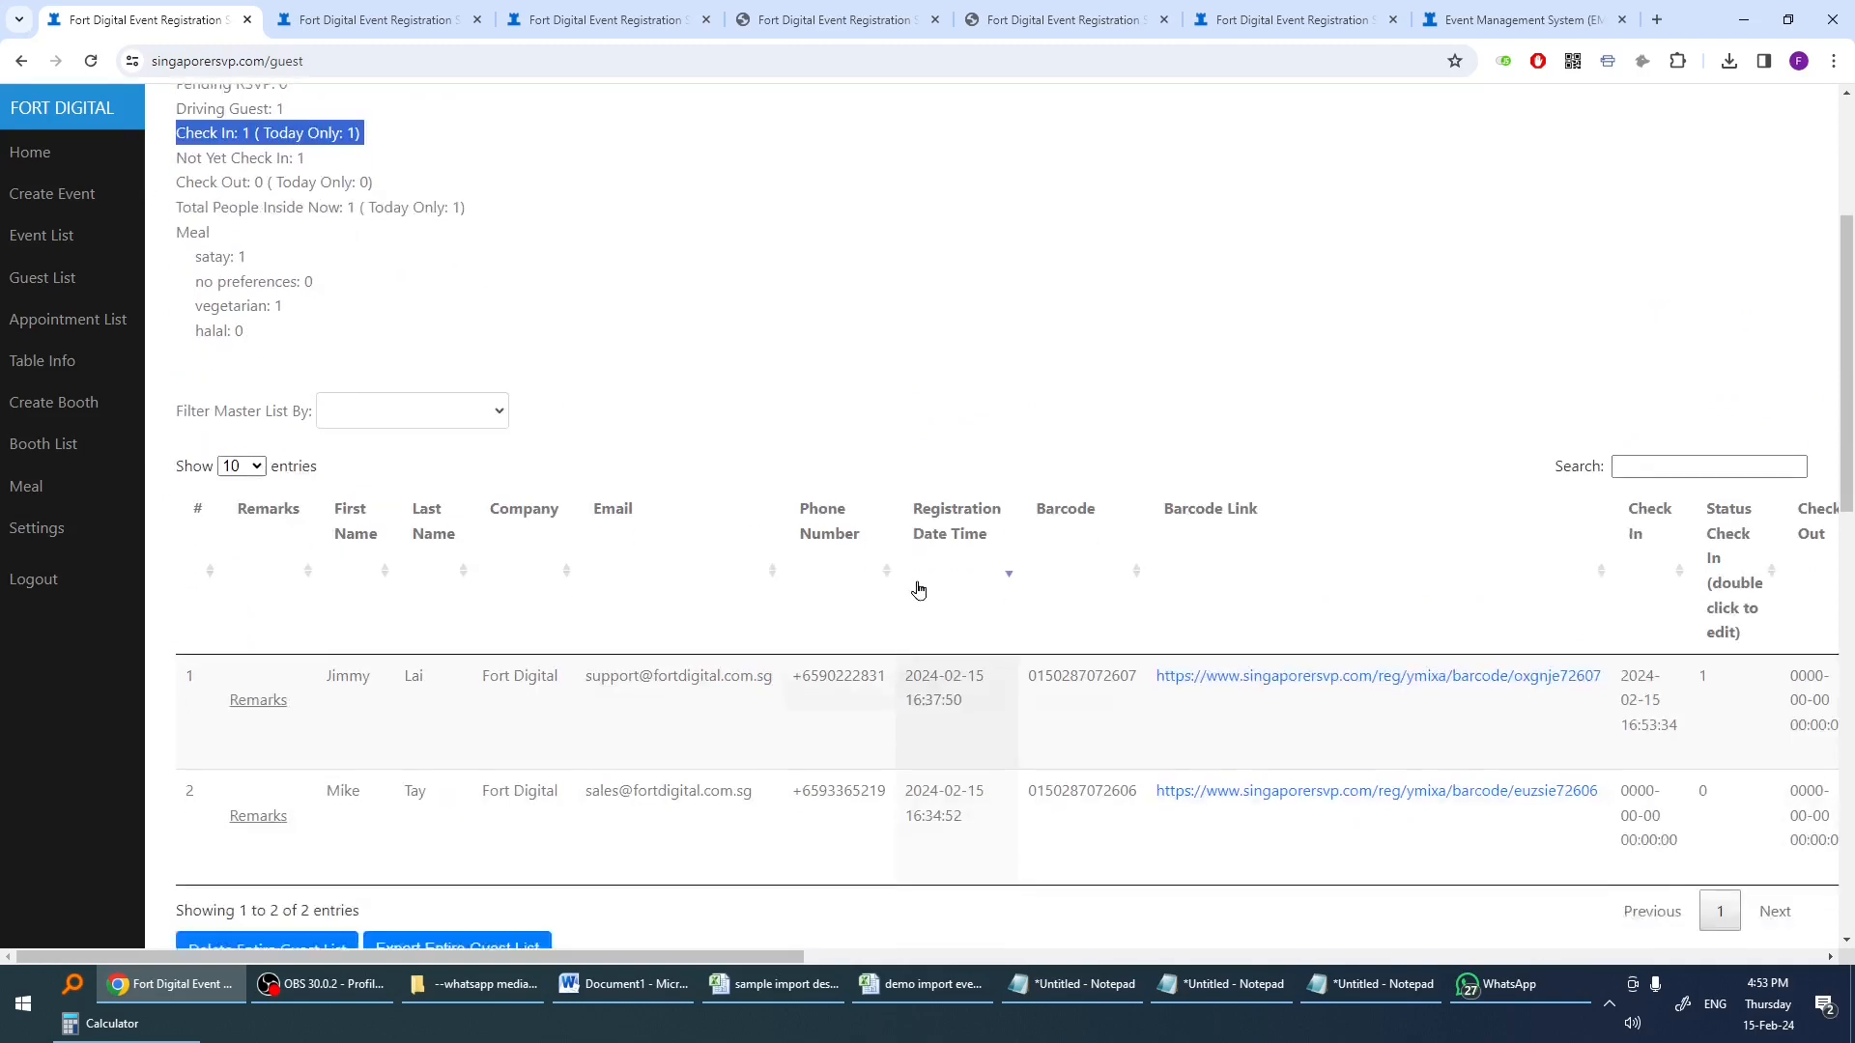
scroll(918, 590, "down", 2)
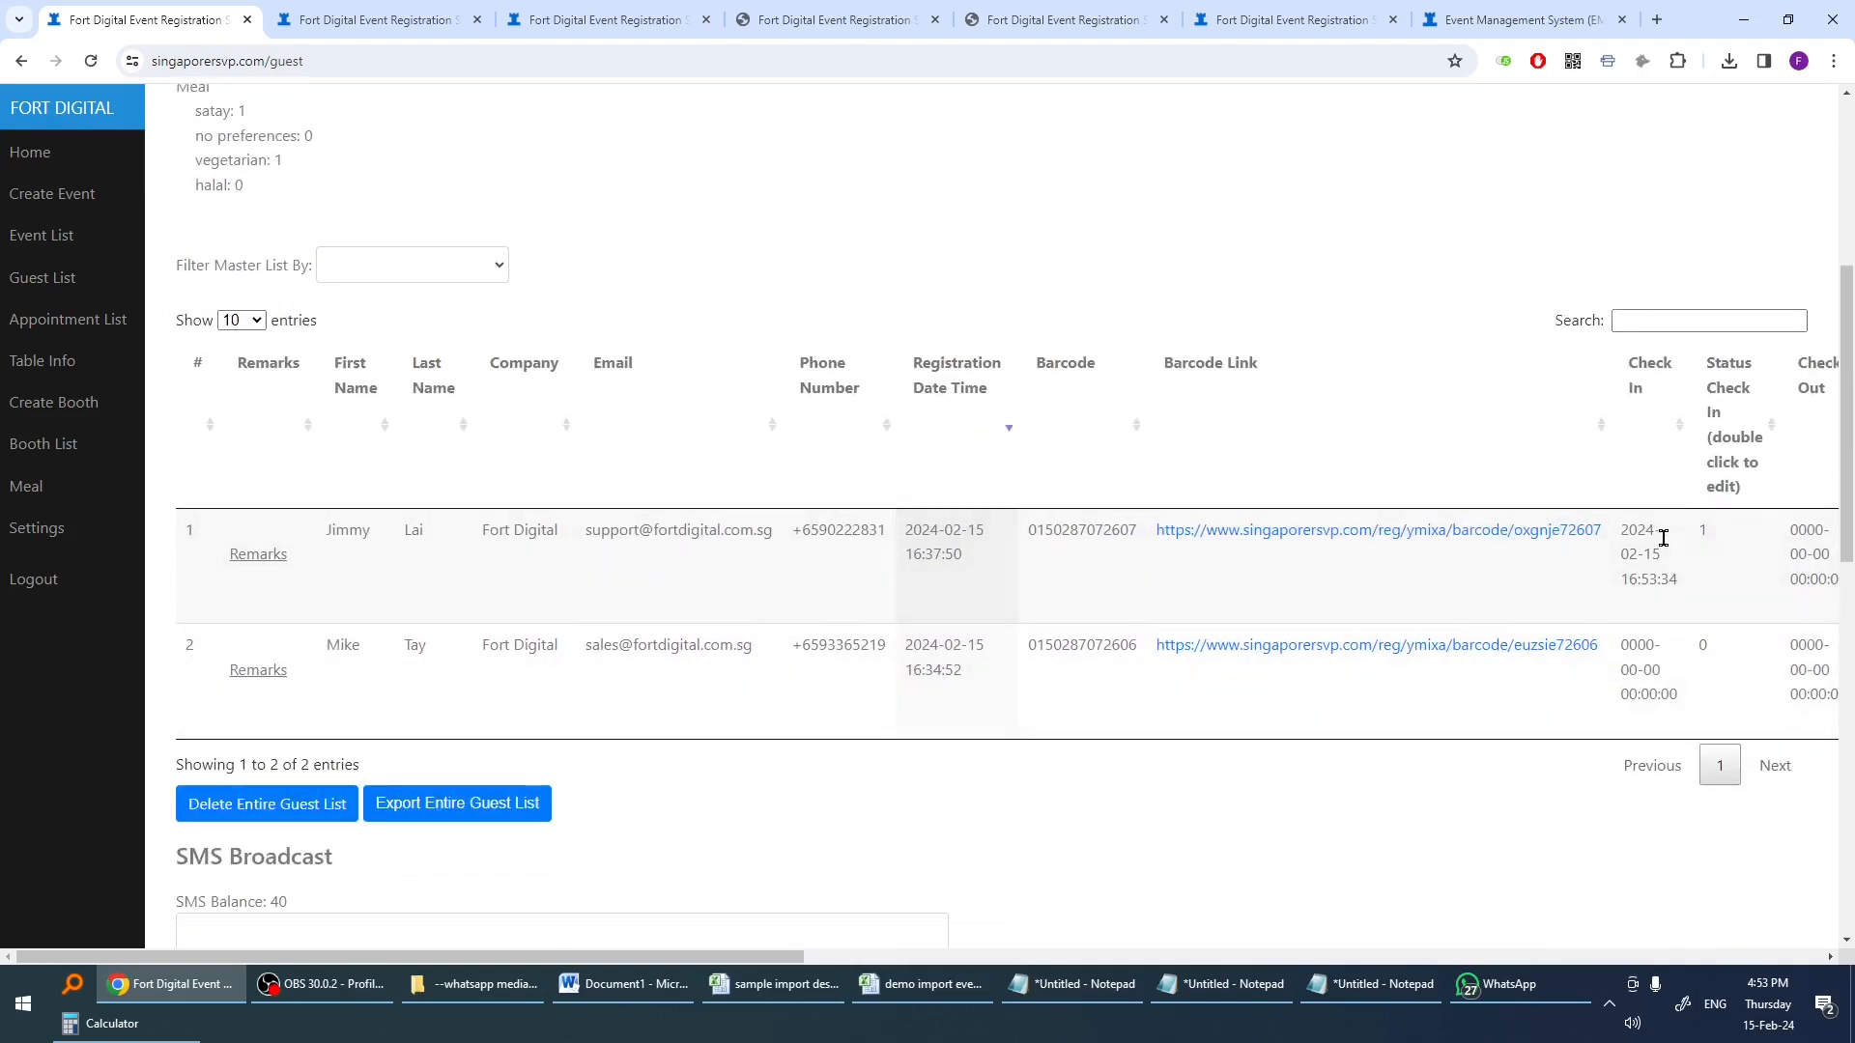
scroll(559, 596, "down", 5)
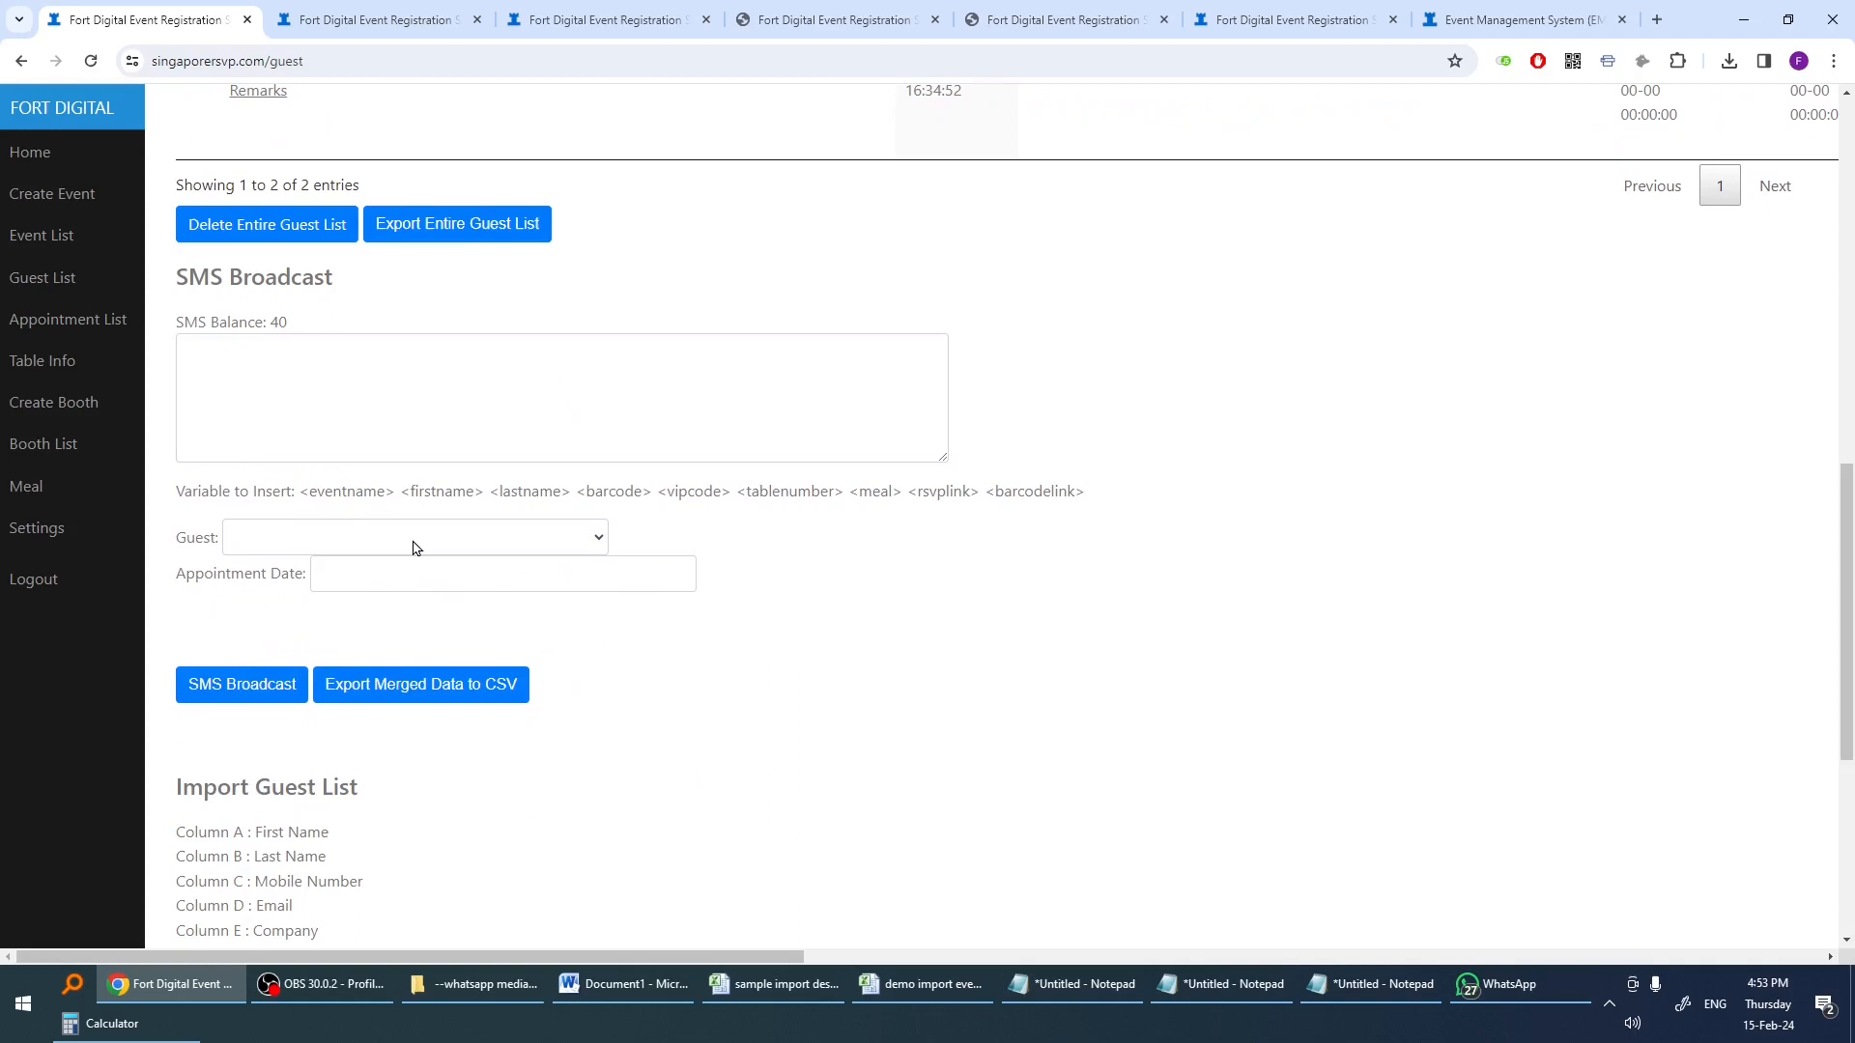
Set the SMS broadcast recipients to Already Checked-In guests.
left_click(412, 539)
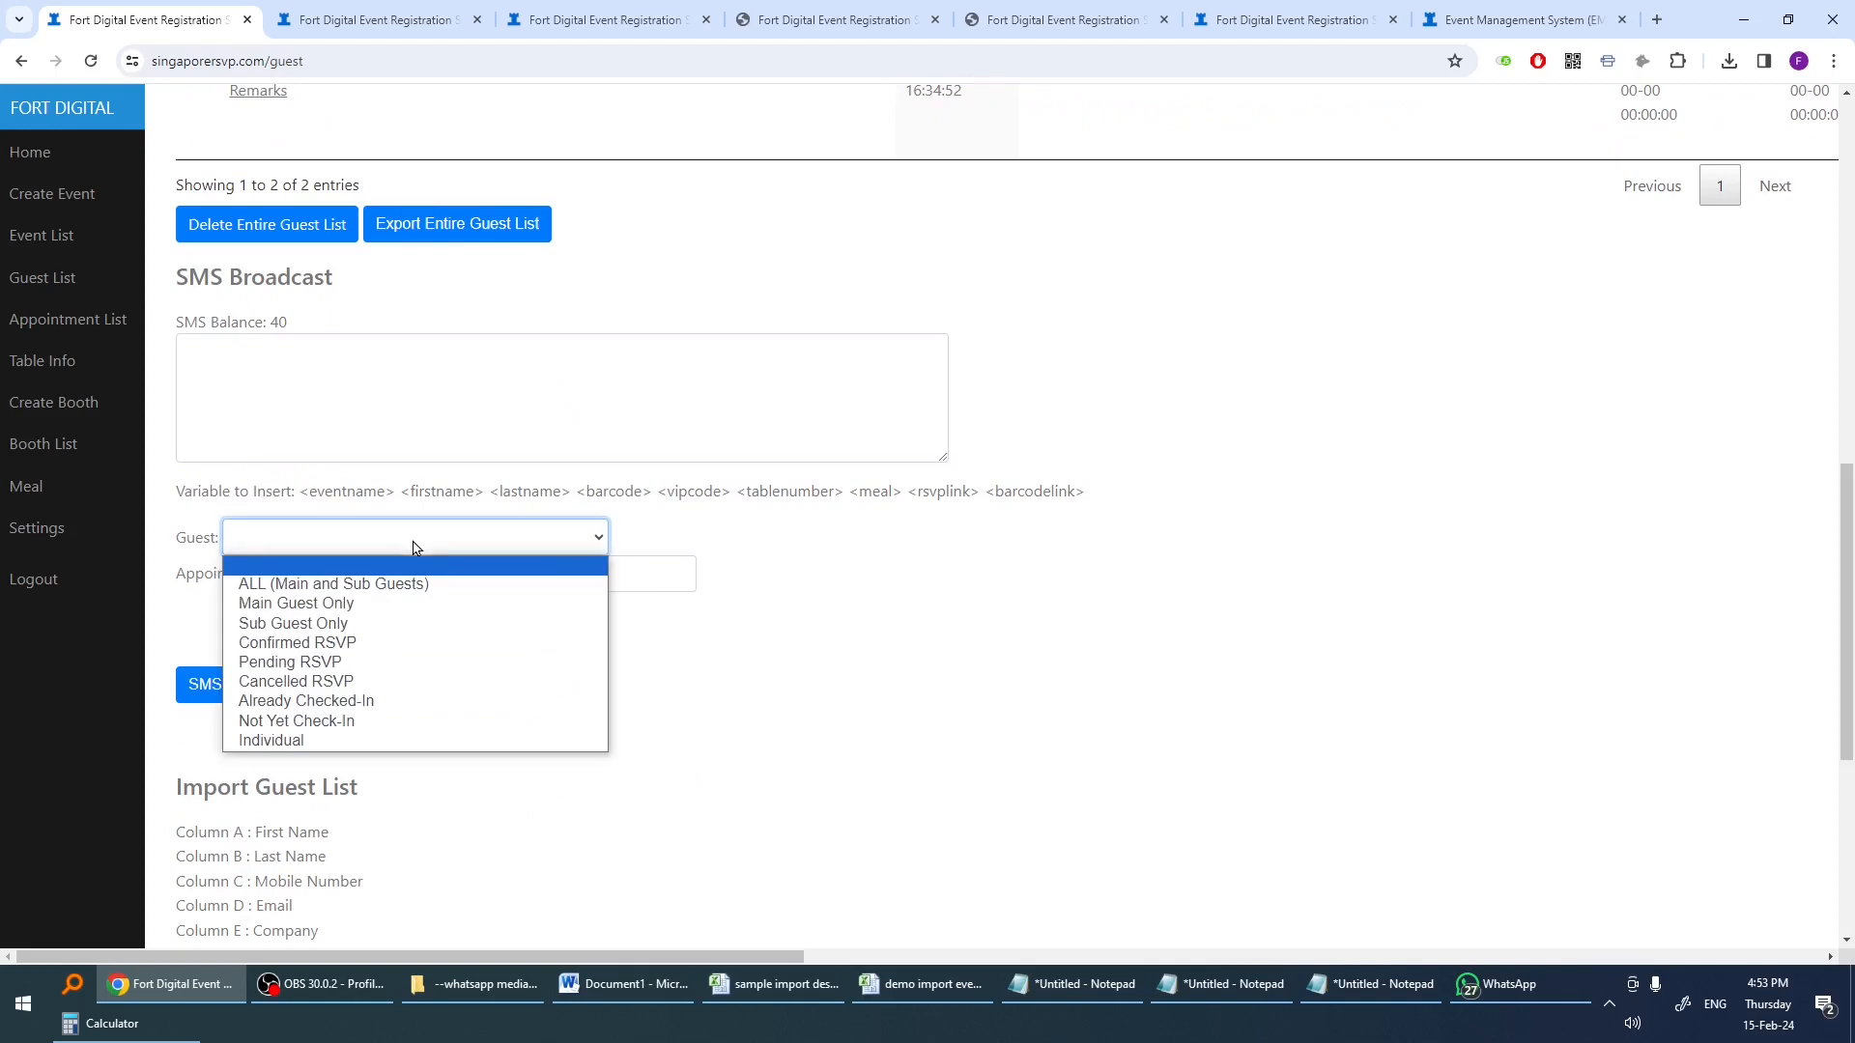
left_click(258, 710)
left_click(307, 367)
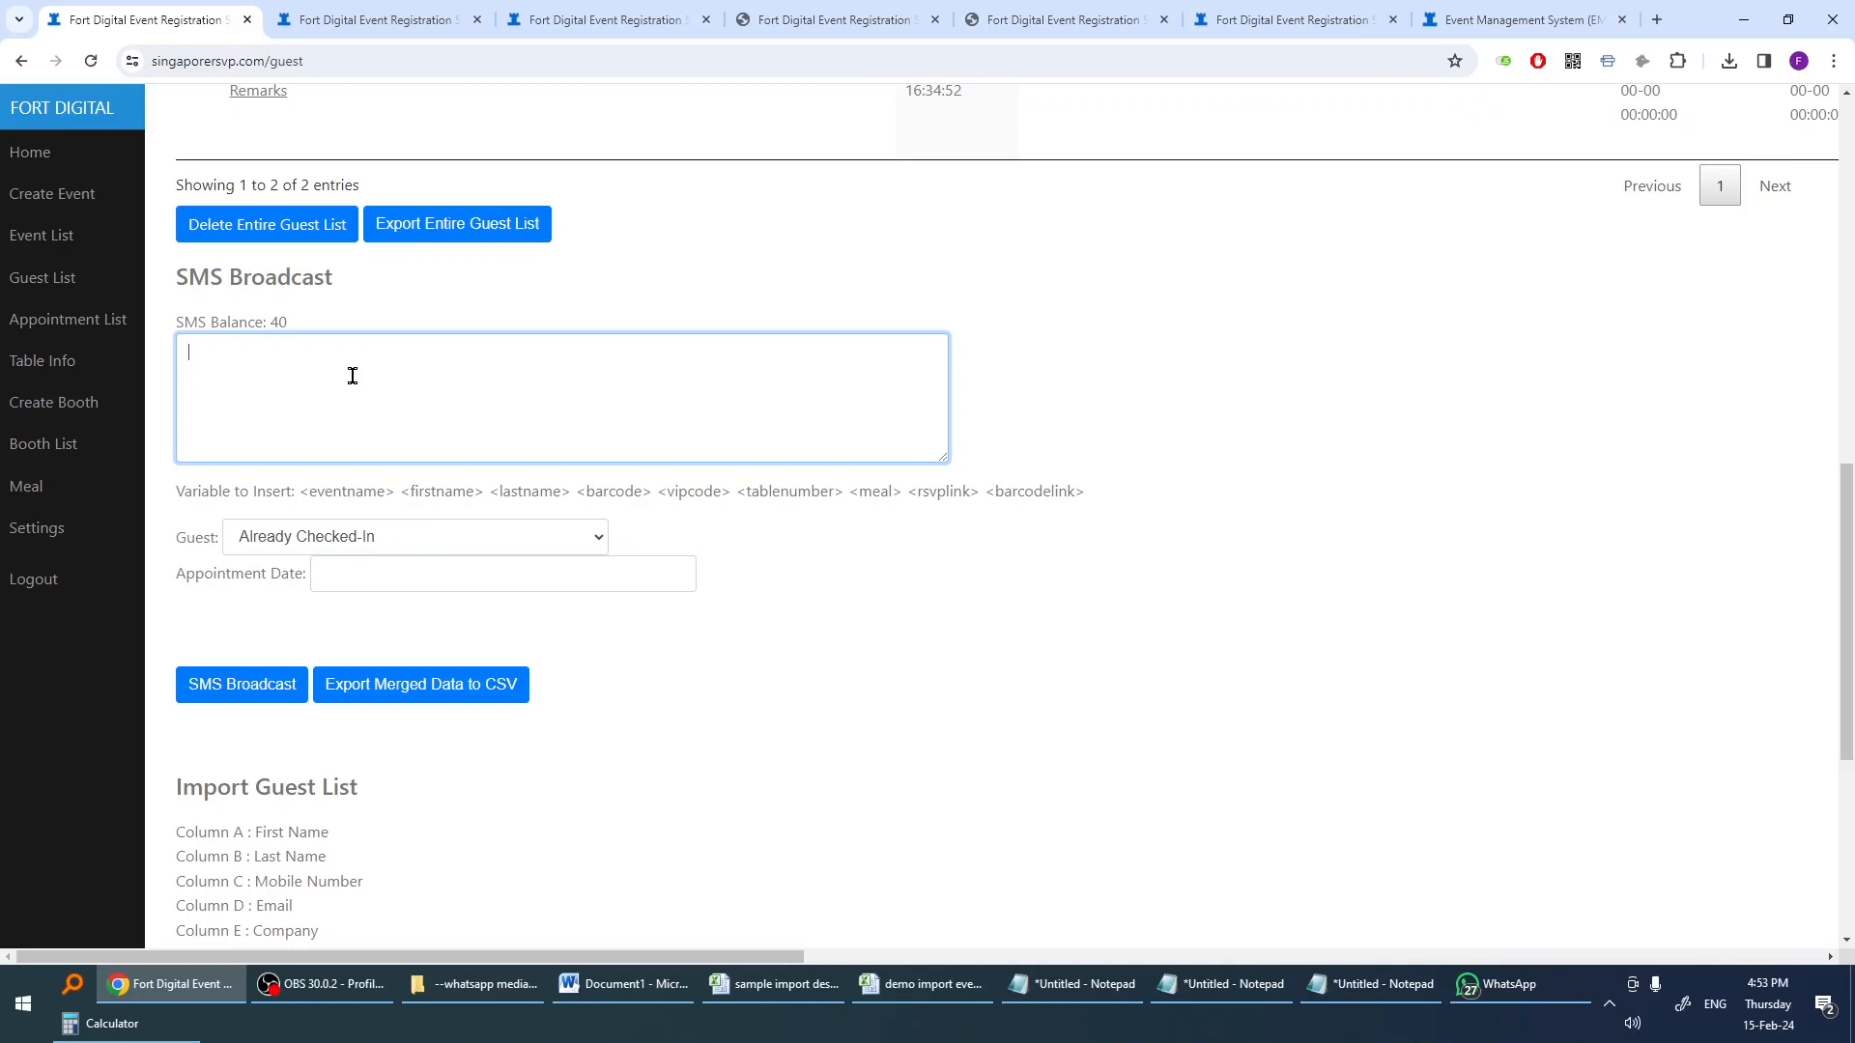
scroll(353, 376, "up", 4)
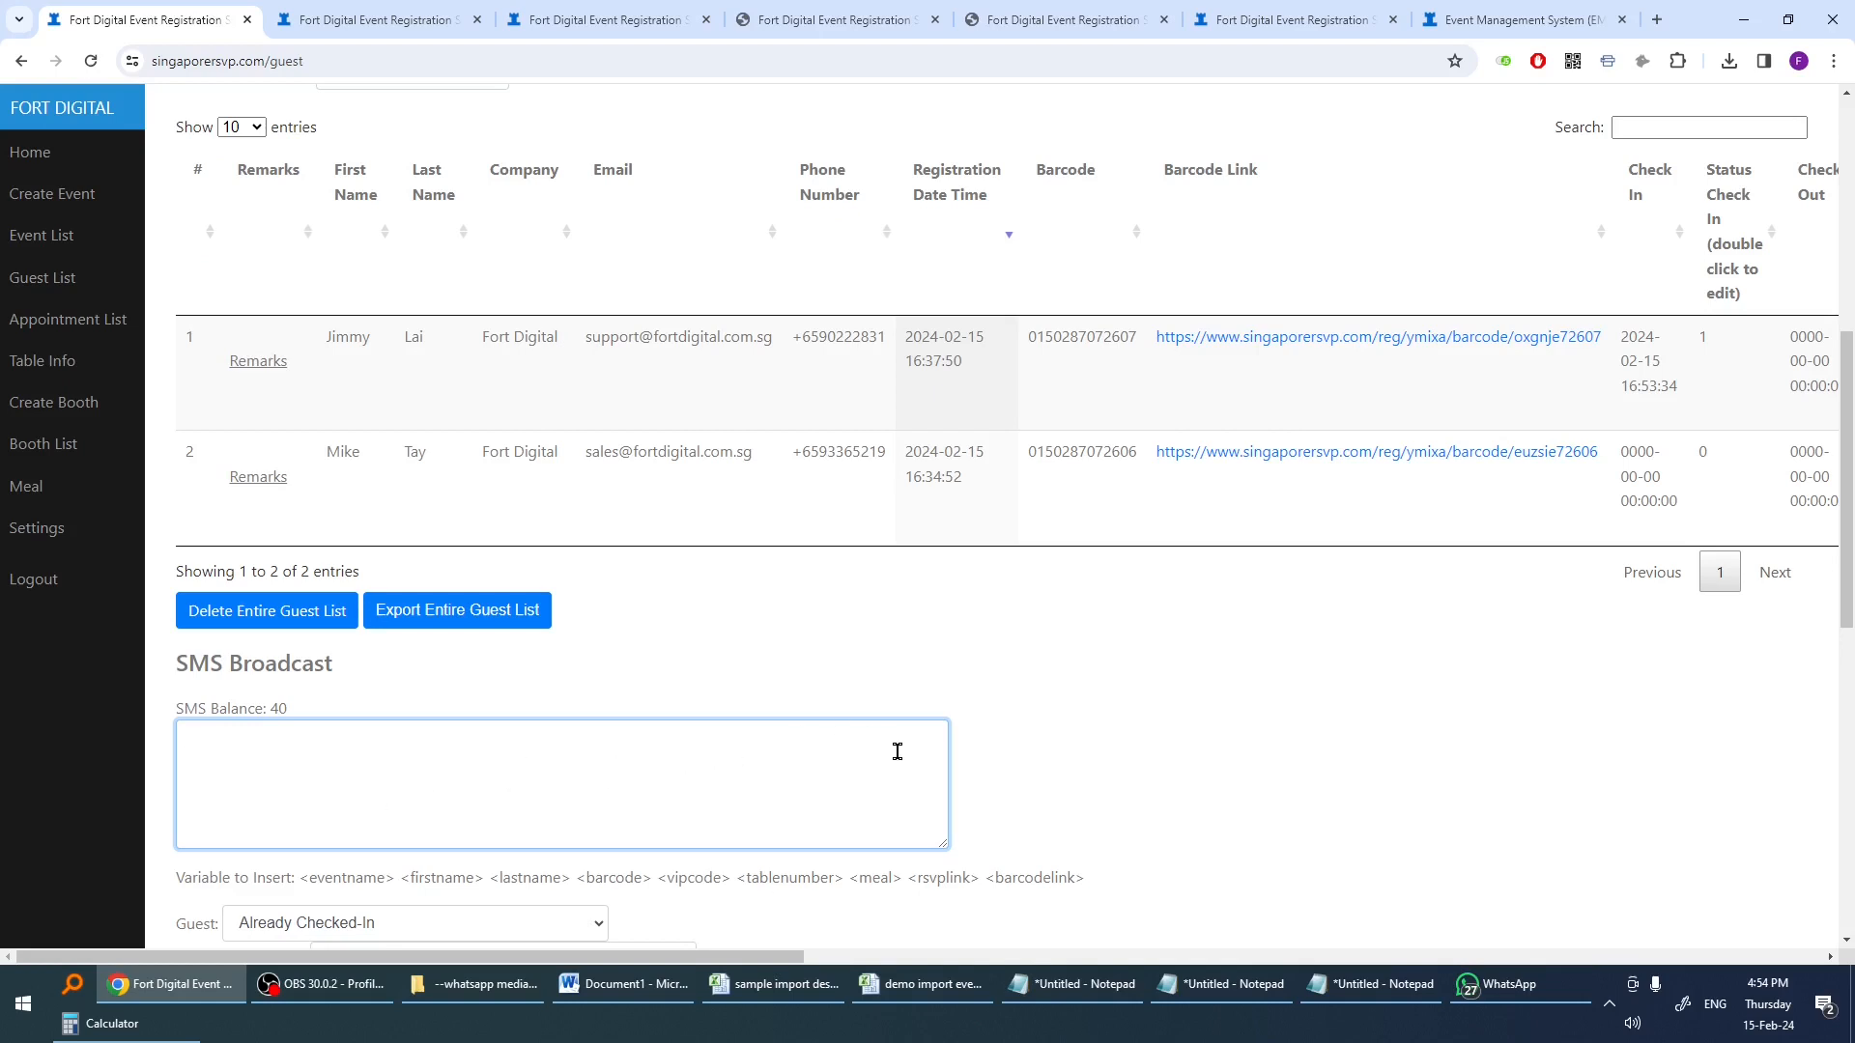
scroll(857, 745, "up", 3)
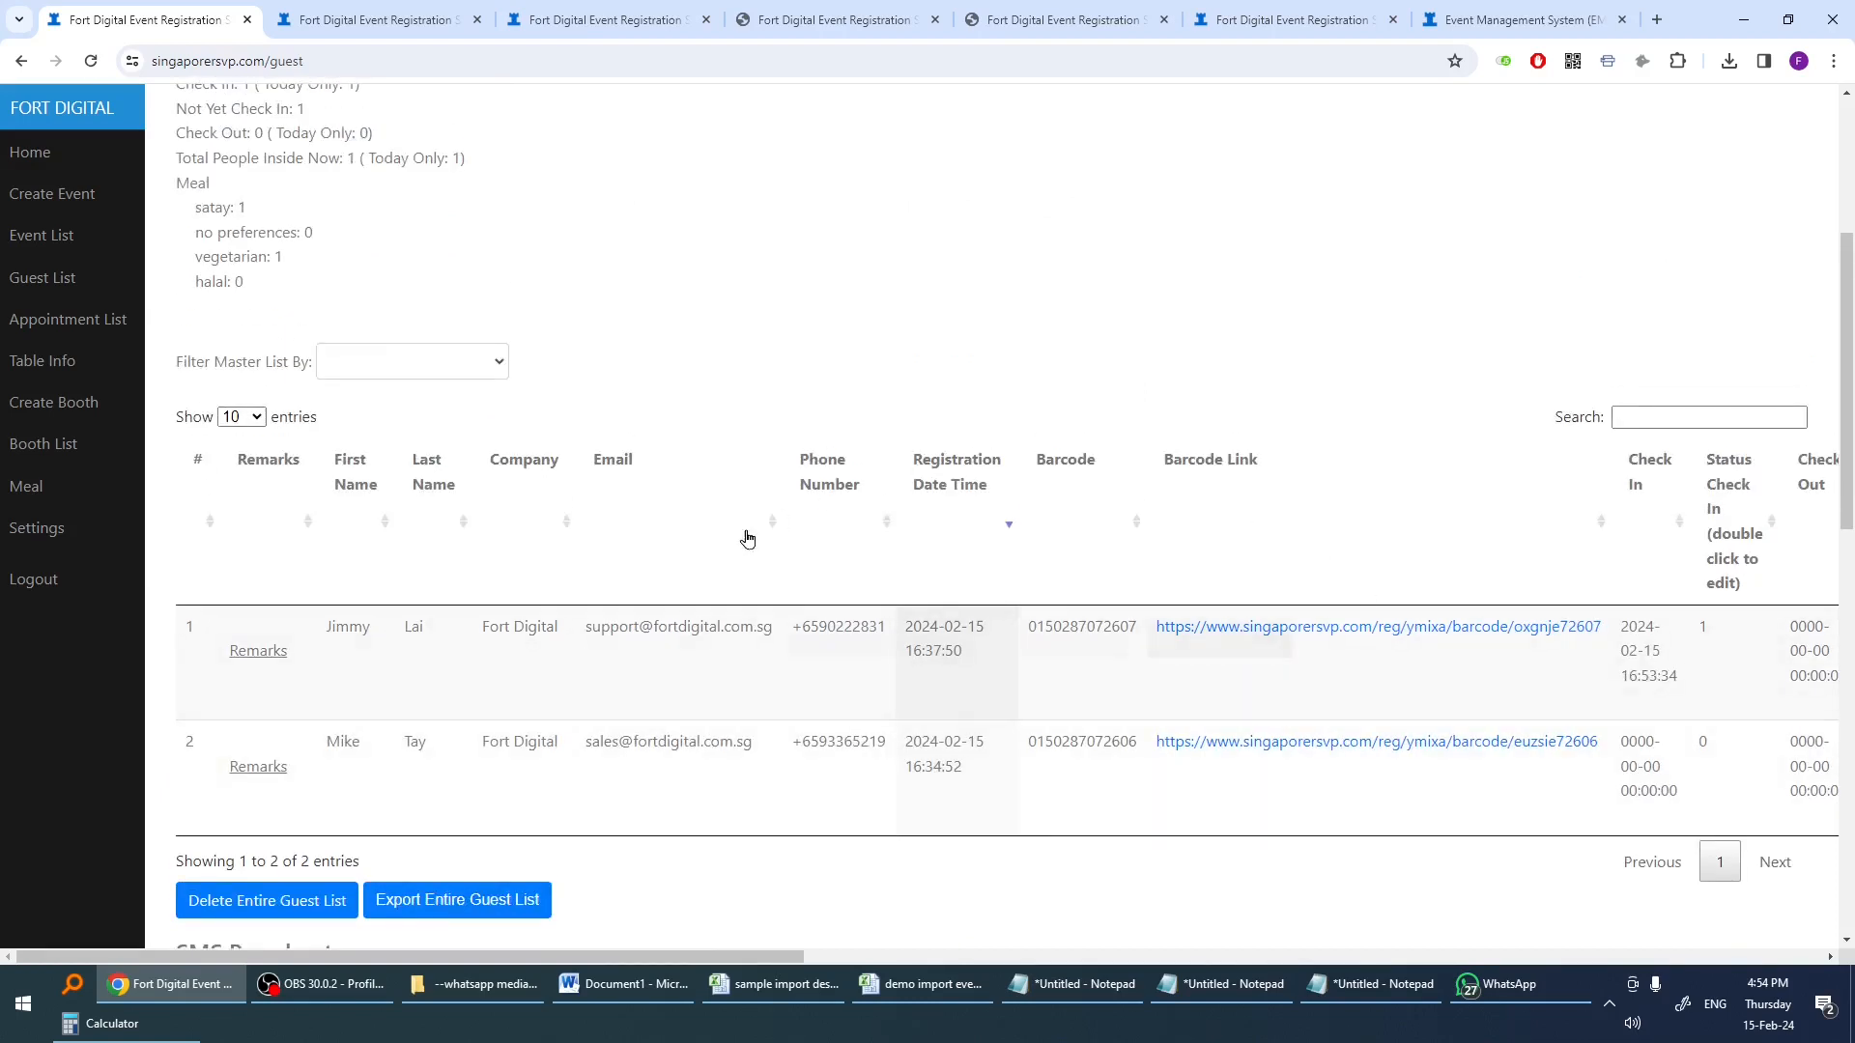
scroll(750, 534, "up", 4)
scroll(656, 450, "down", 6)
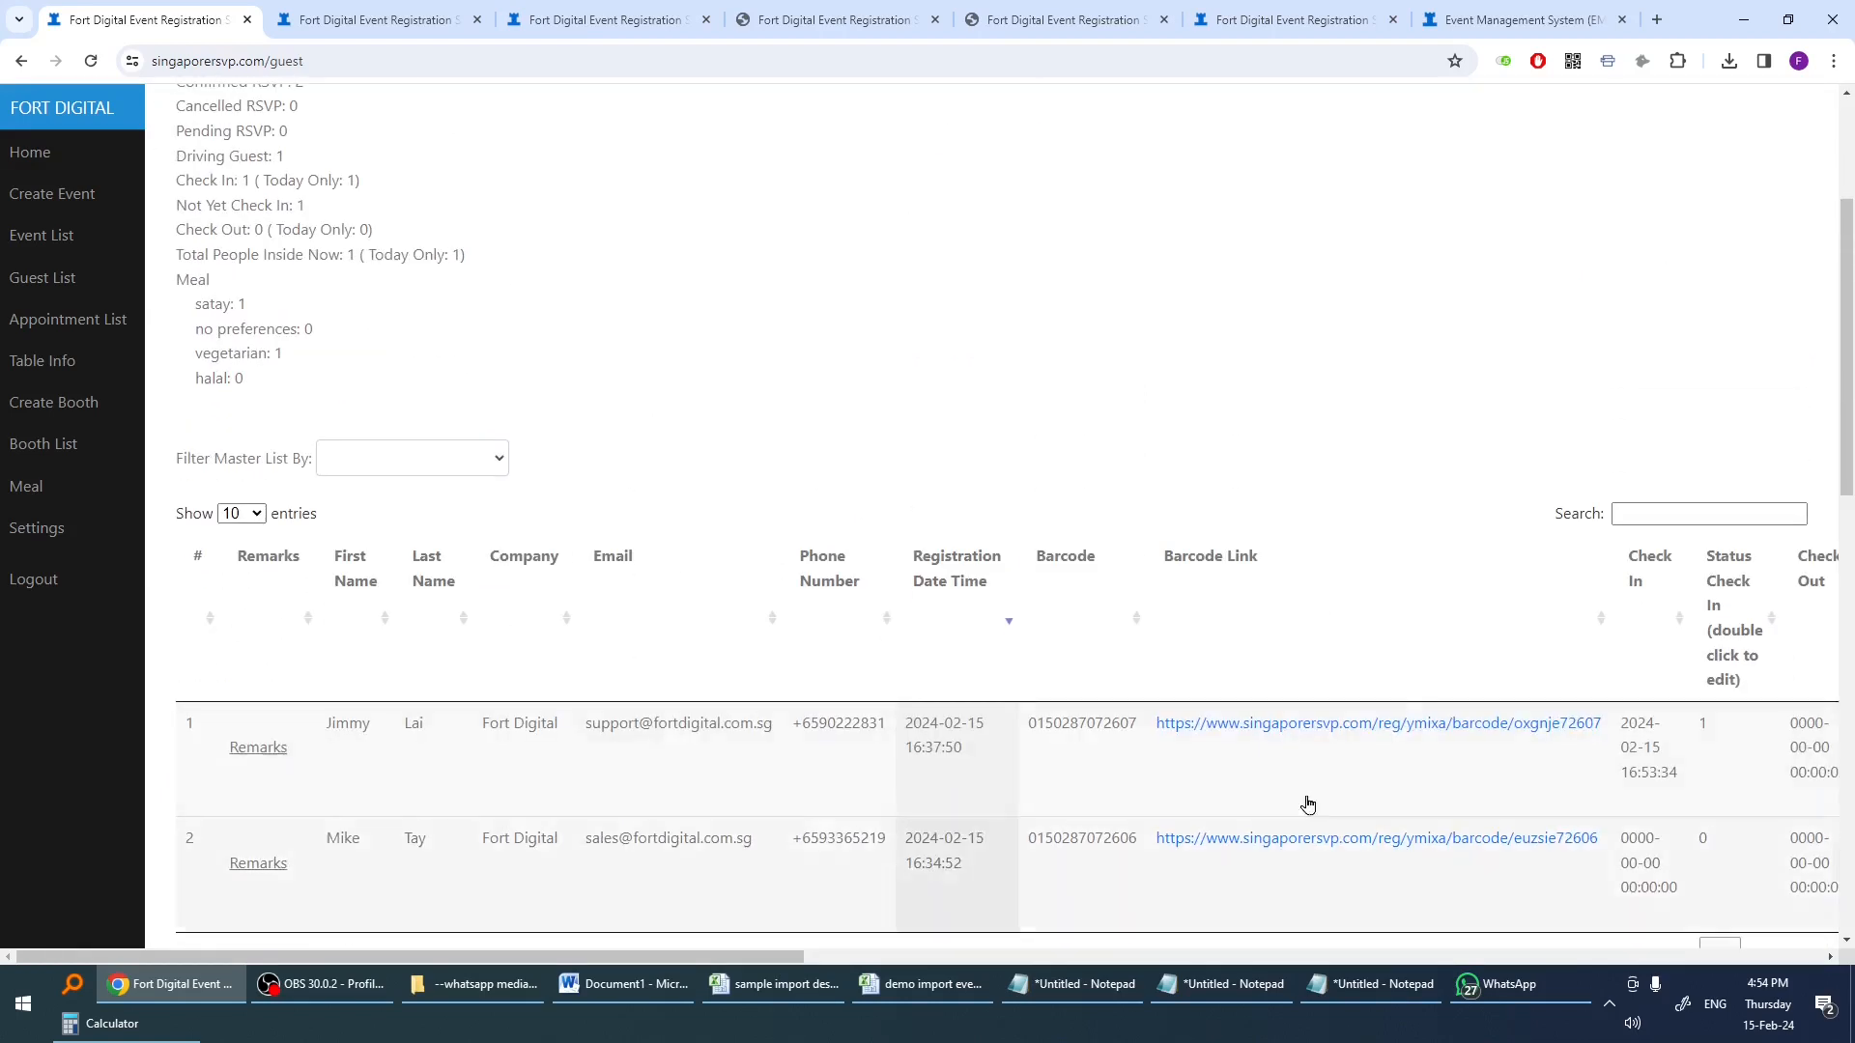
scroll(675, 583, "down", 3)
Keep Already Checked-In selected, then view the registration-confirmed barcode page and product page.
left_click(525, 544)
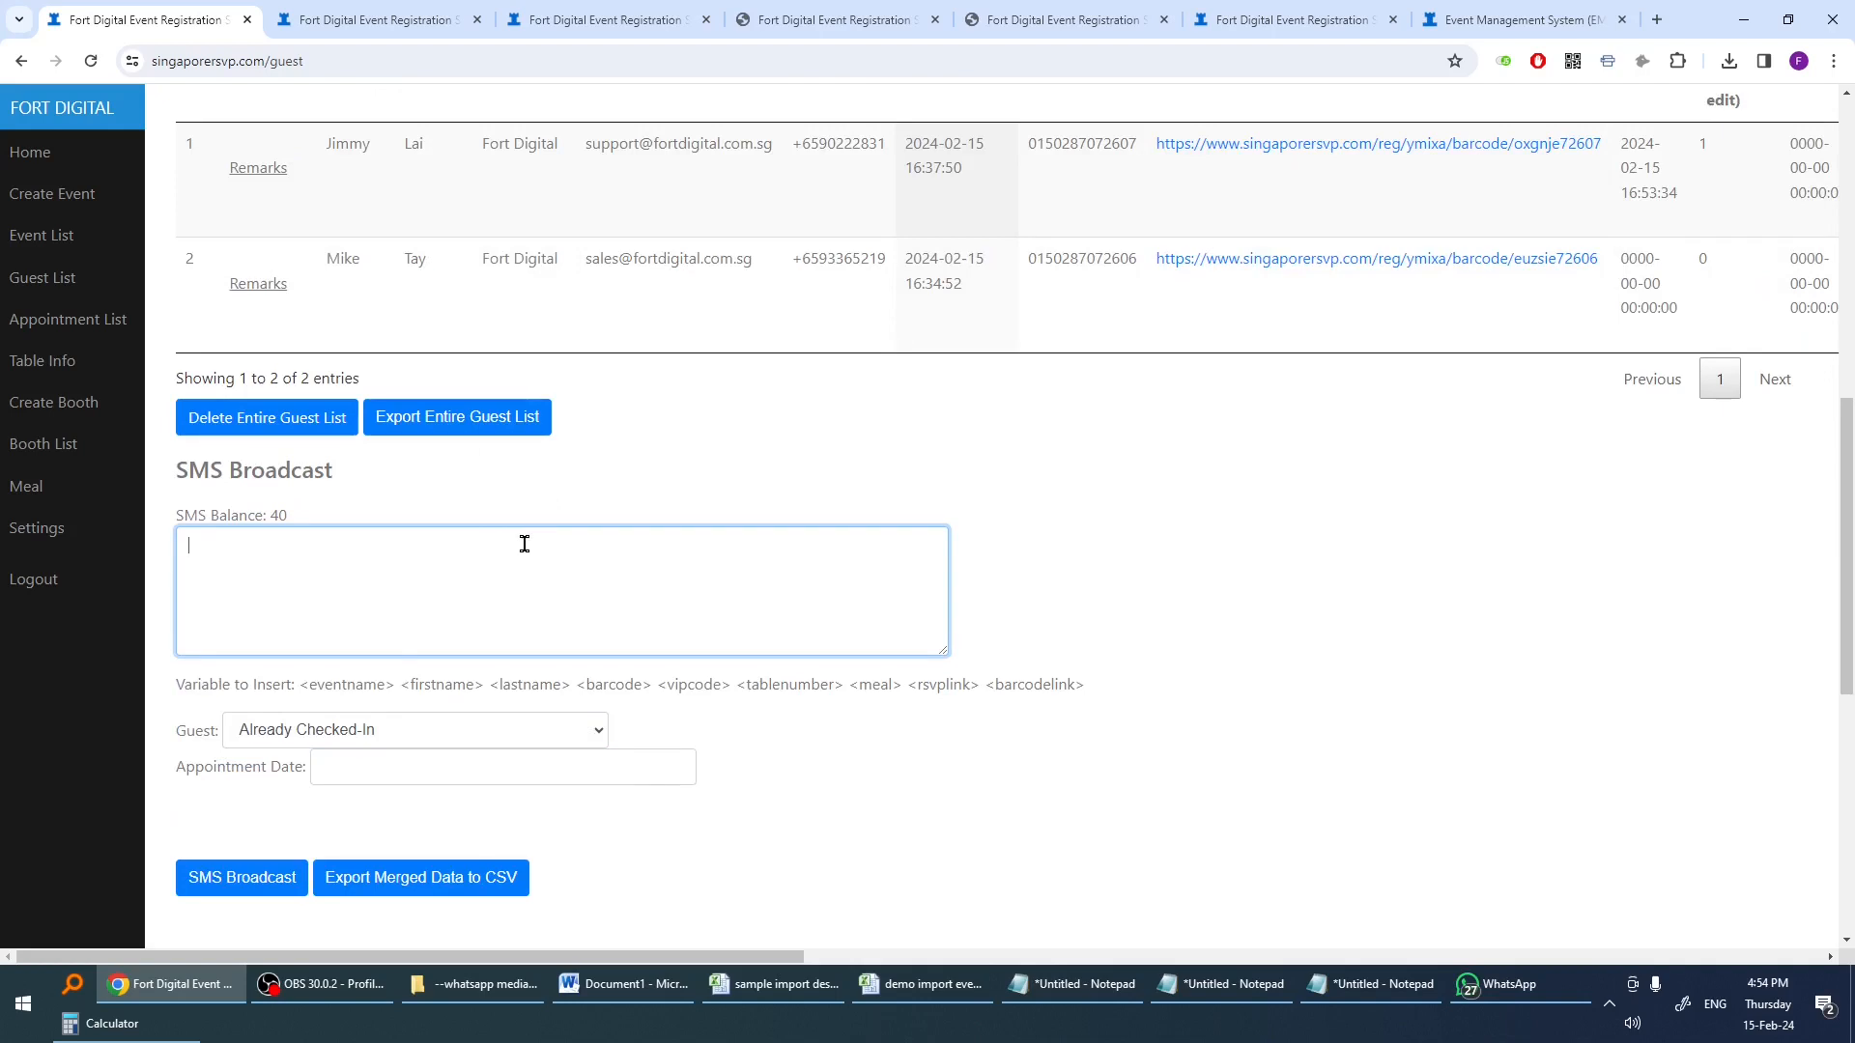
scroll(525, 544, "down", 3)
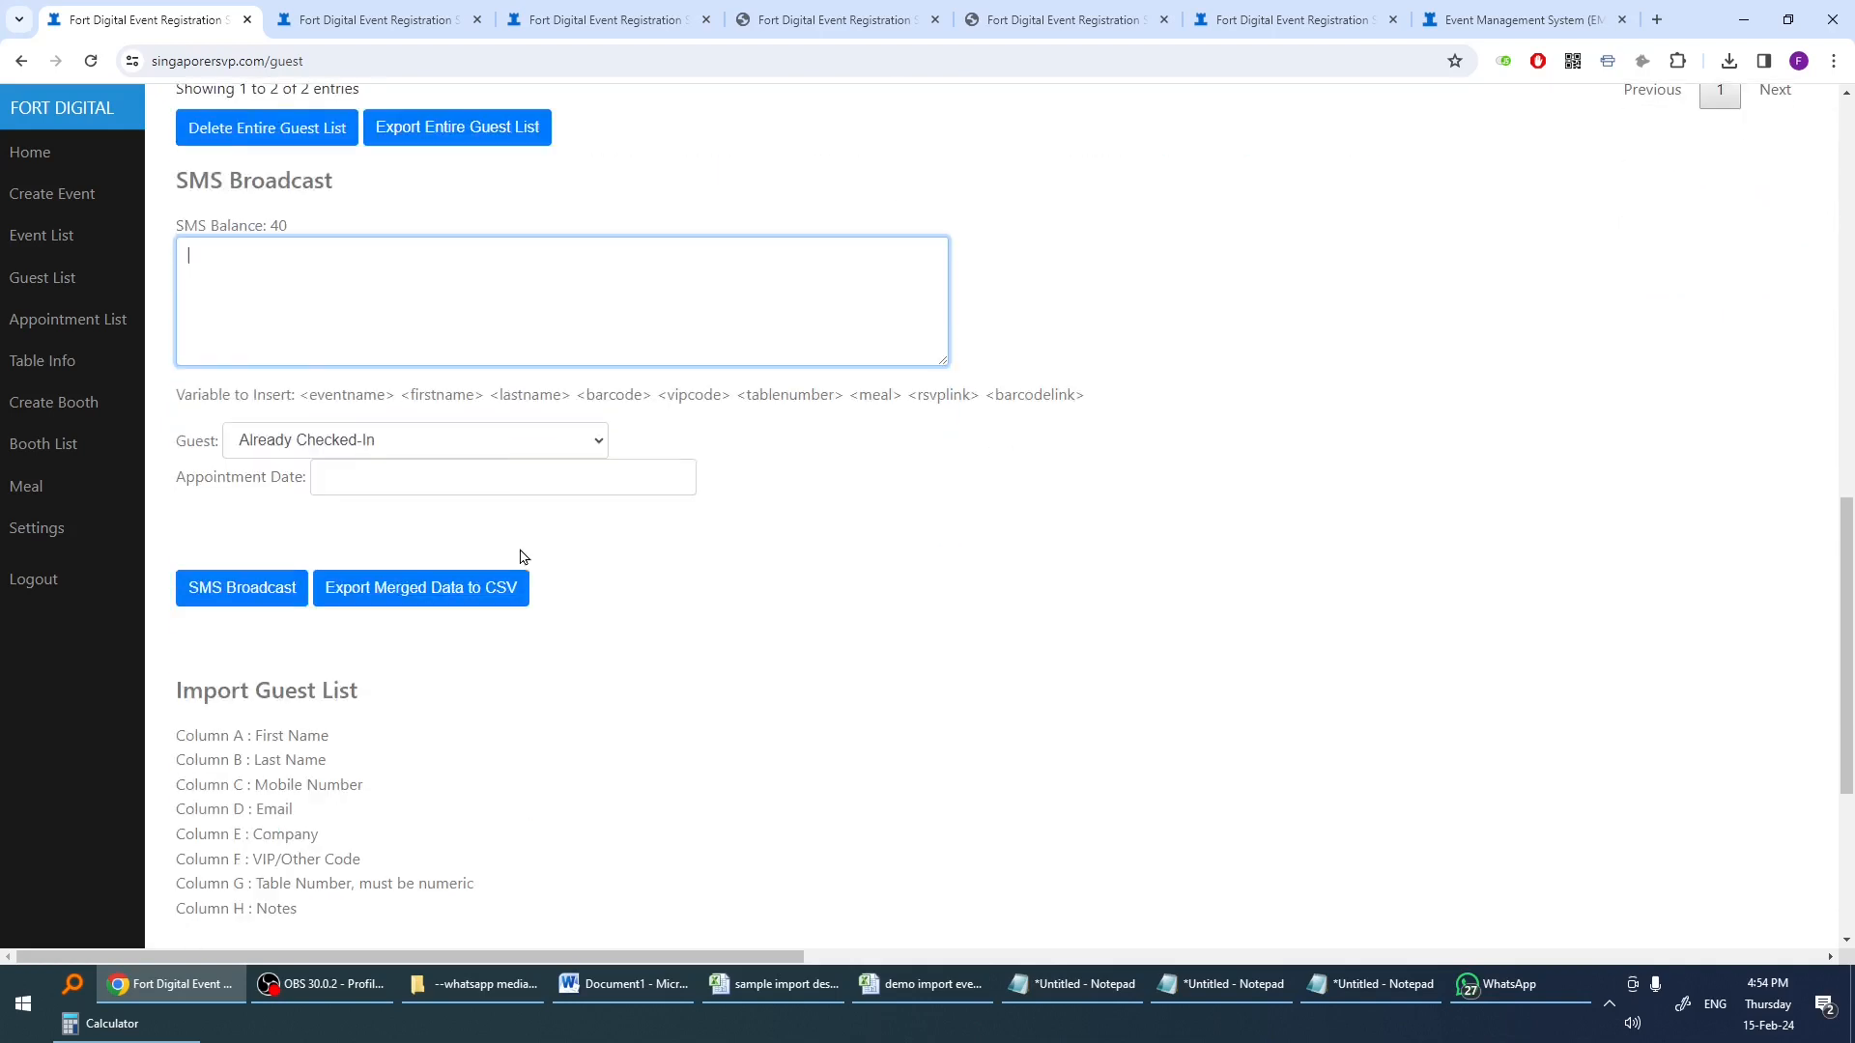
left_click(345, 446)
left_click(345, 447)
left_click(310, 303)
scroll(396, 317, "up", 2)
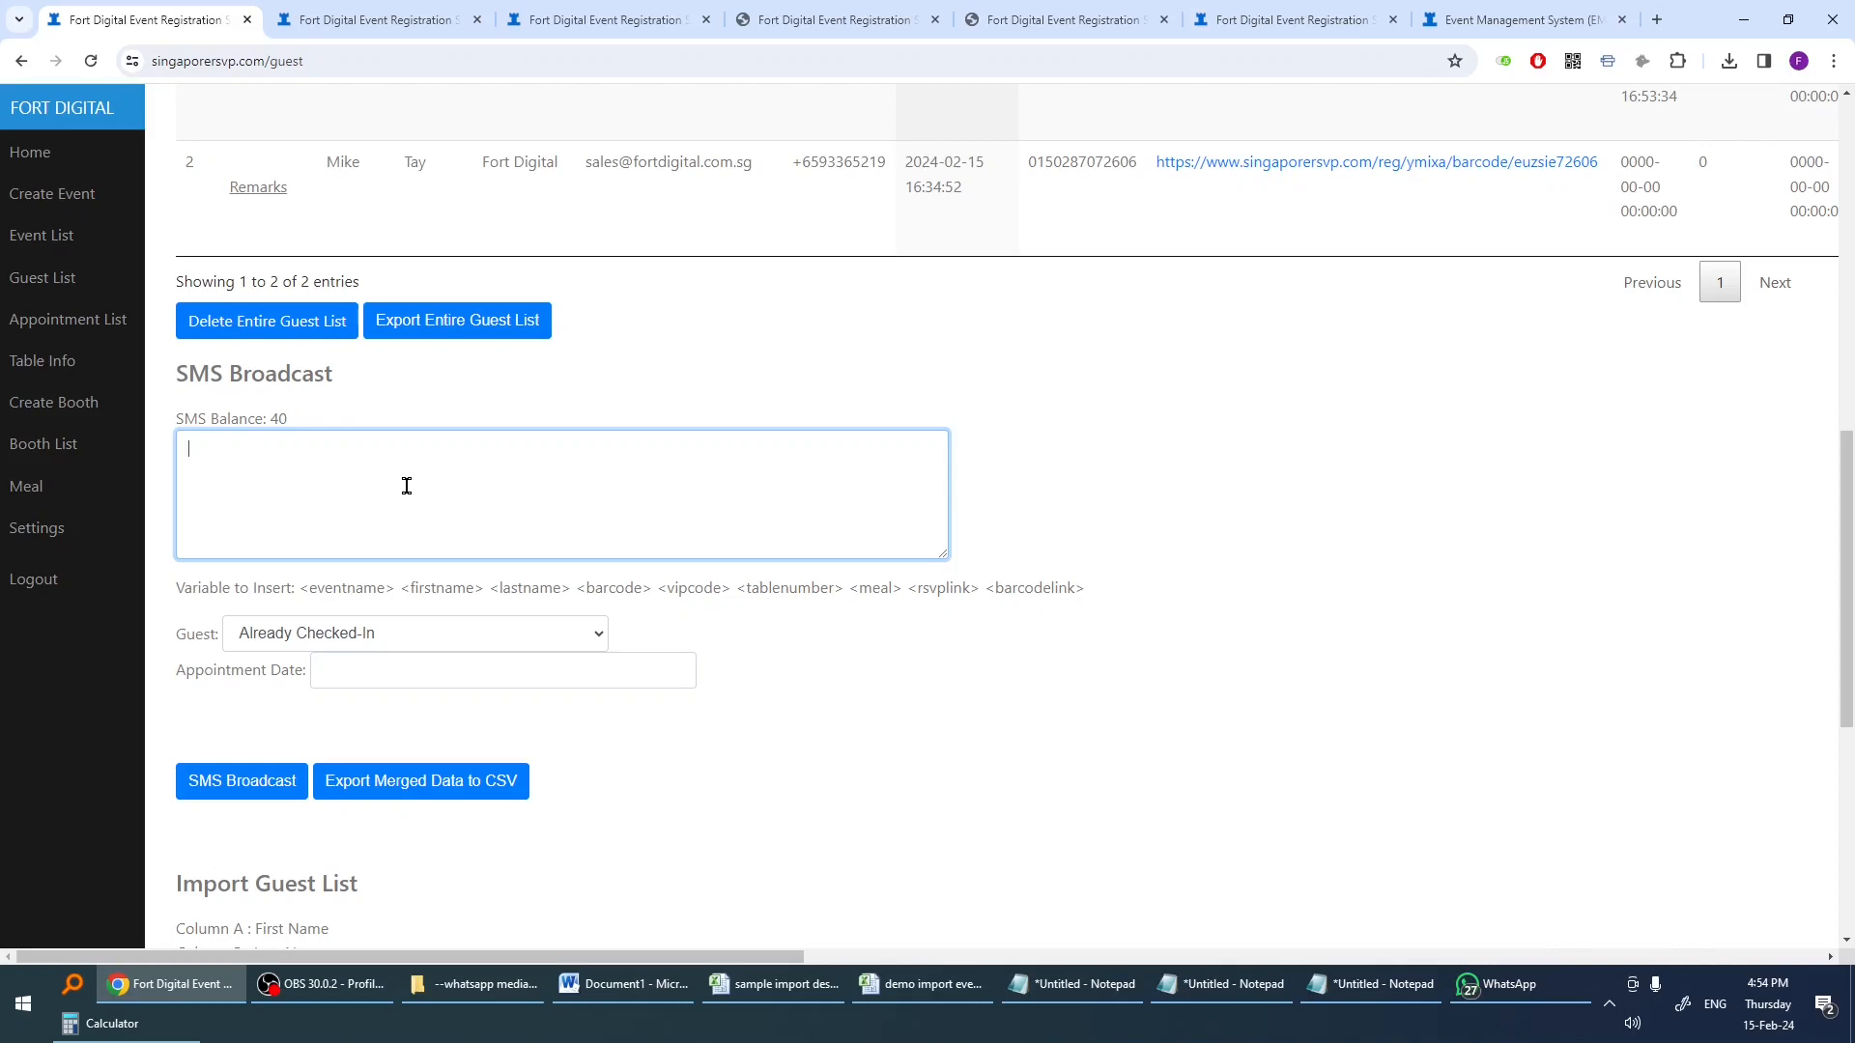
scroll(407, 486, "up", 3)
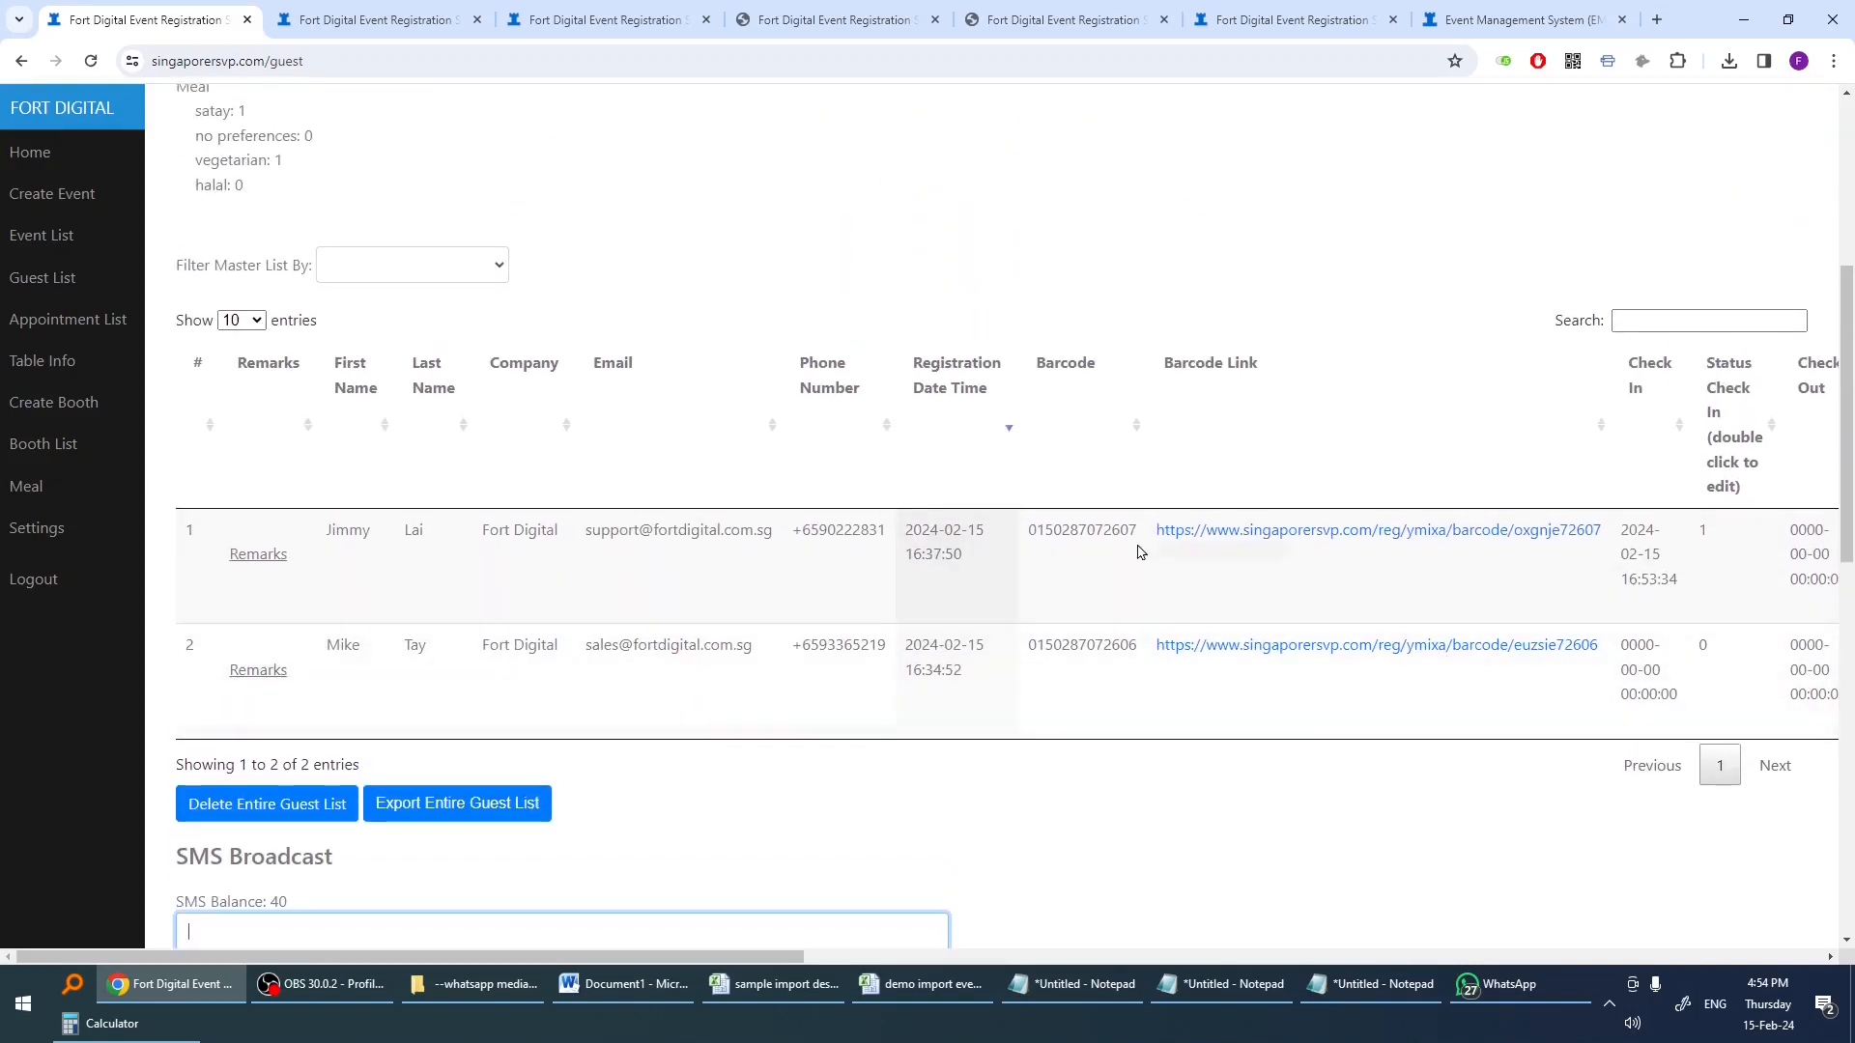
scroll(676, 406, "up", 5)
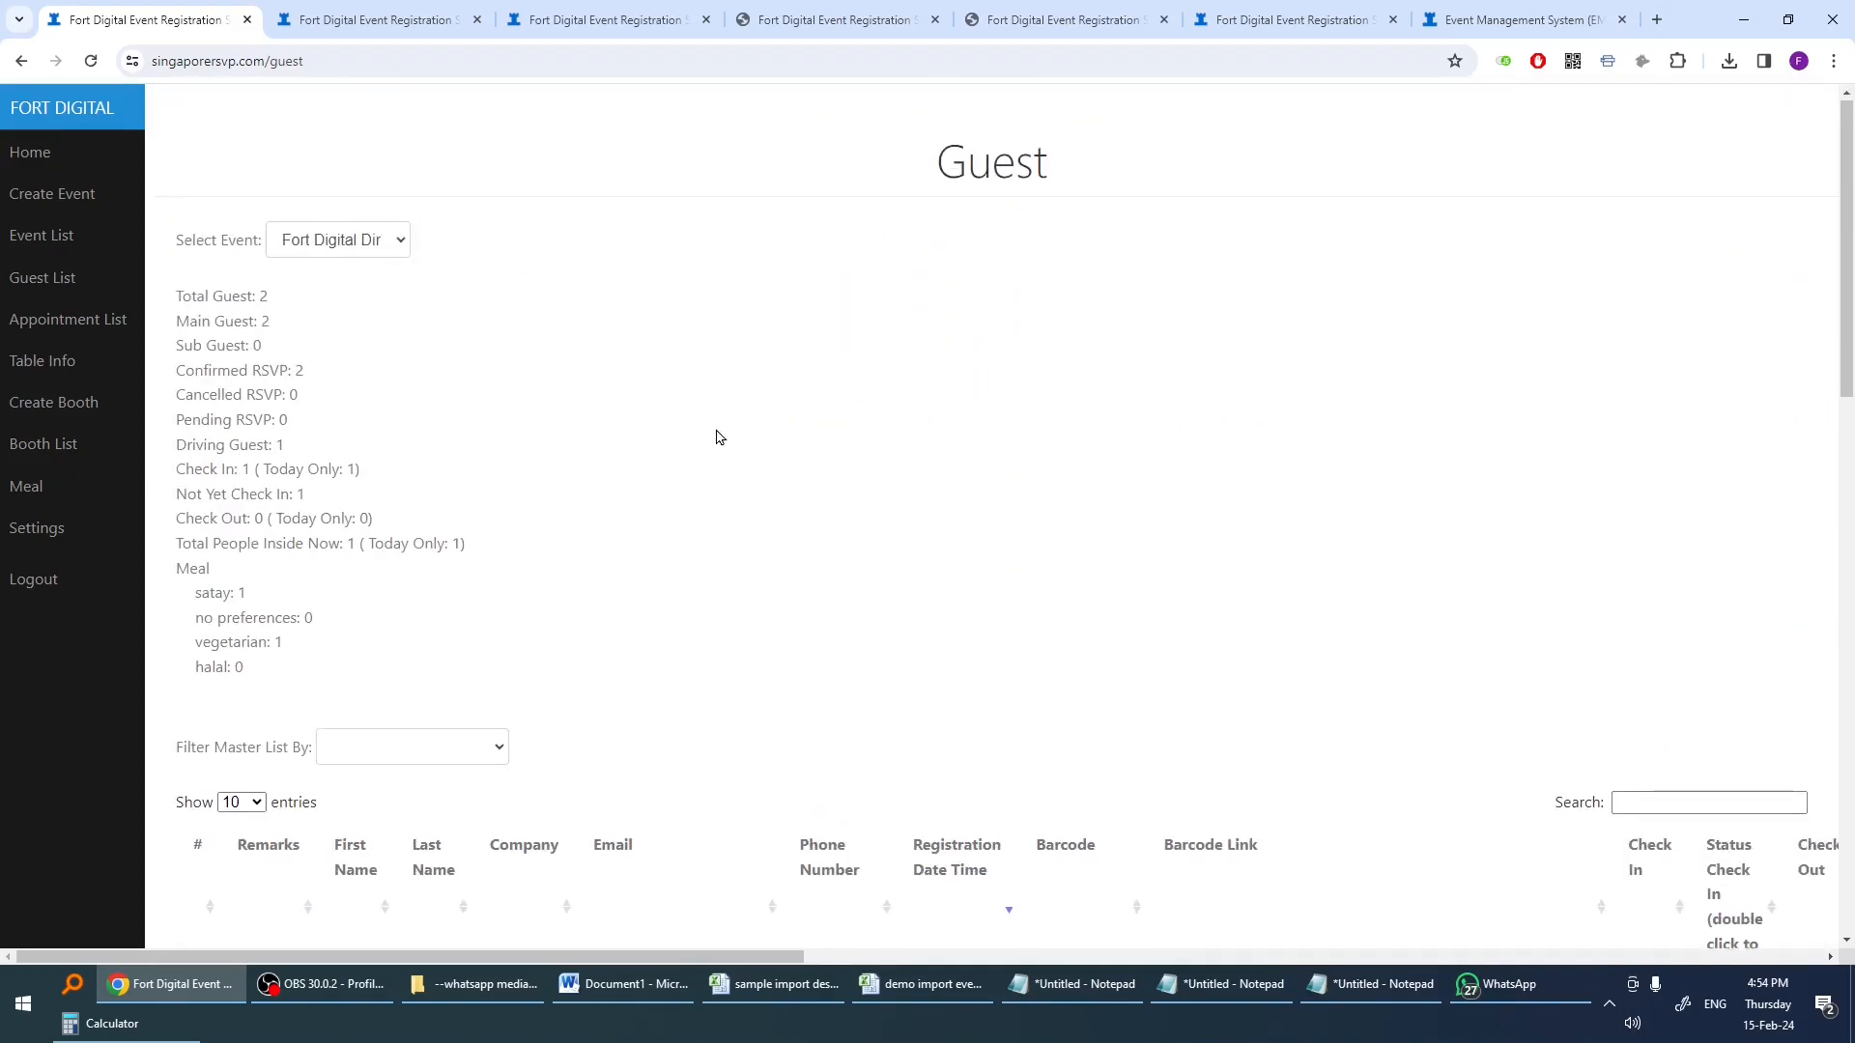
scroll(490, 228, "down", 1)
left_click(561, 12)
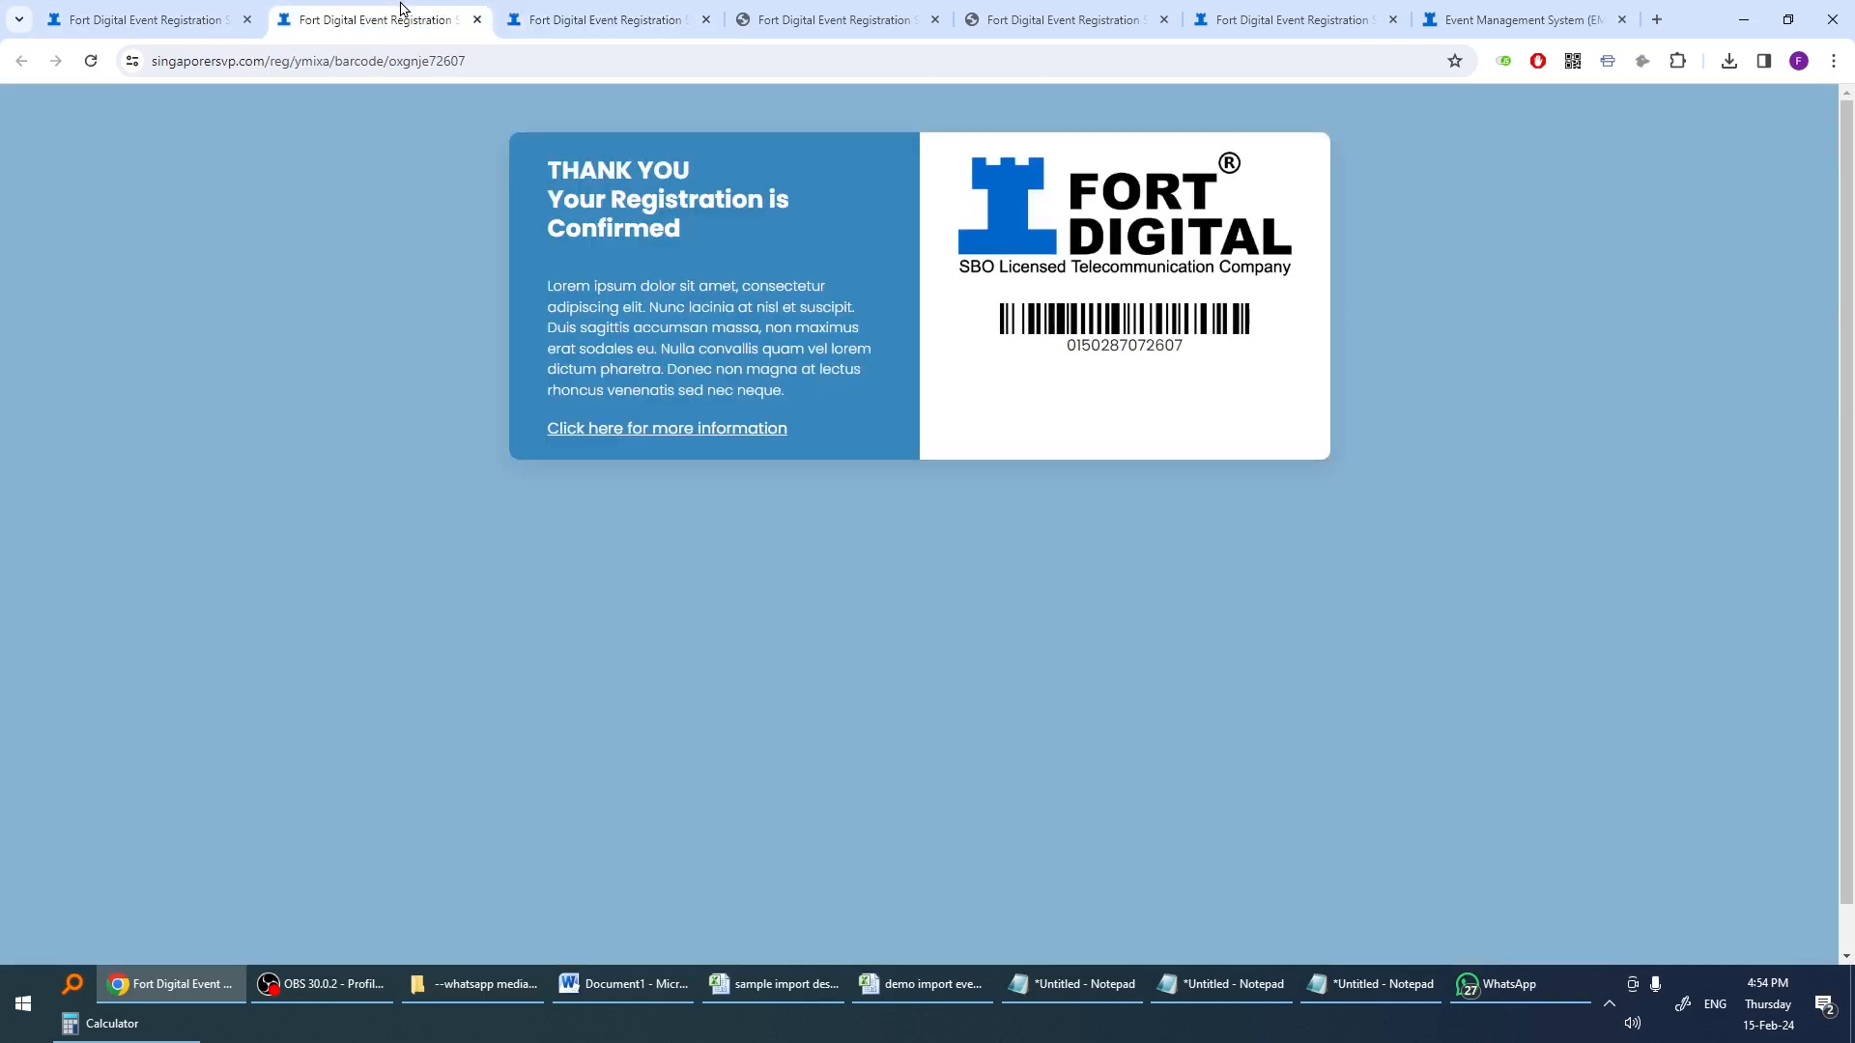
left_click(1220, 11)
left_click(1488, 12)
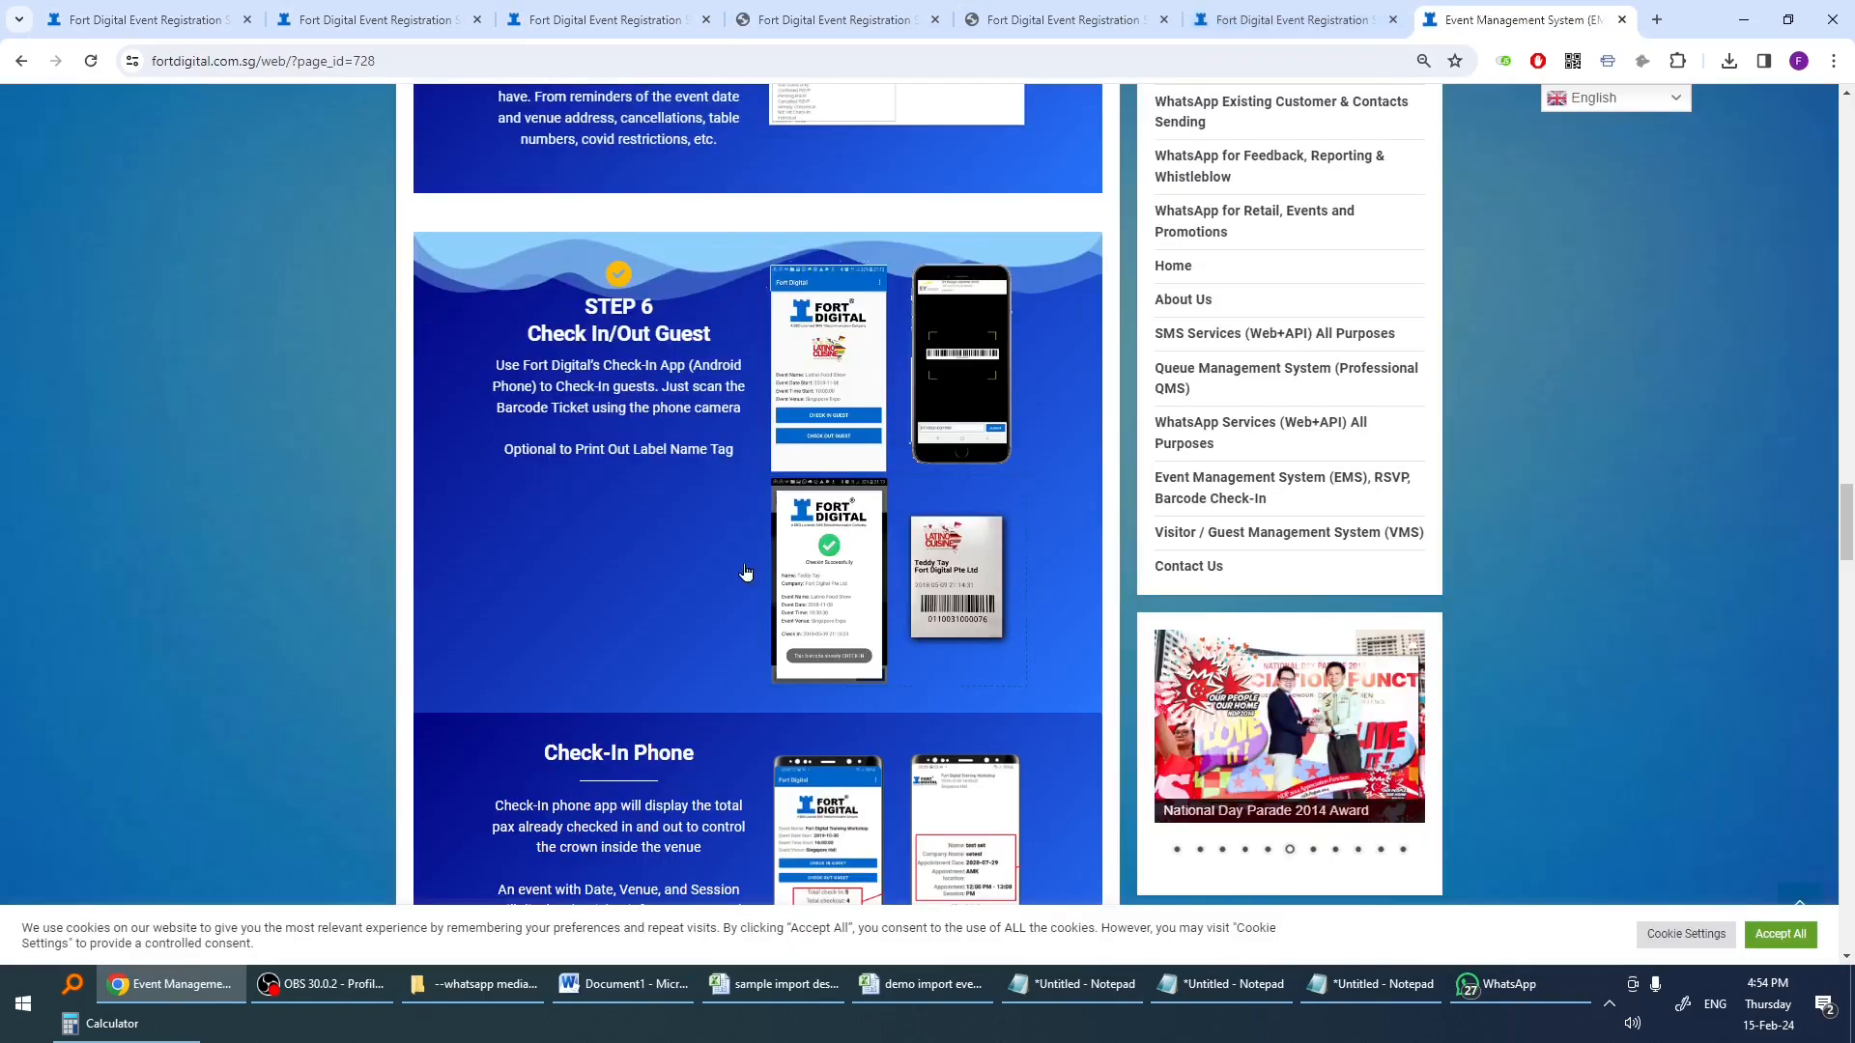
left_click(902, 606)
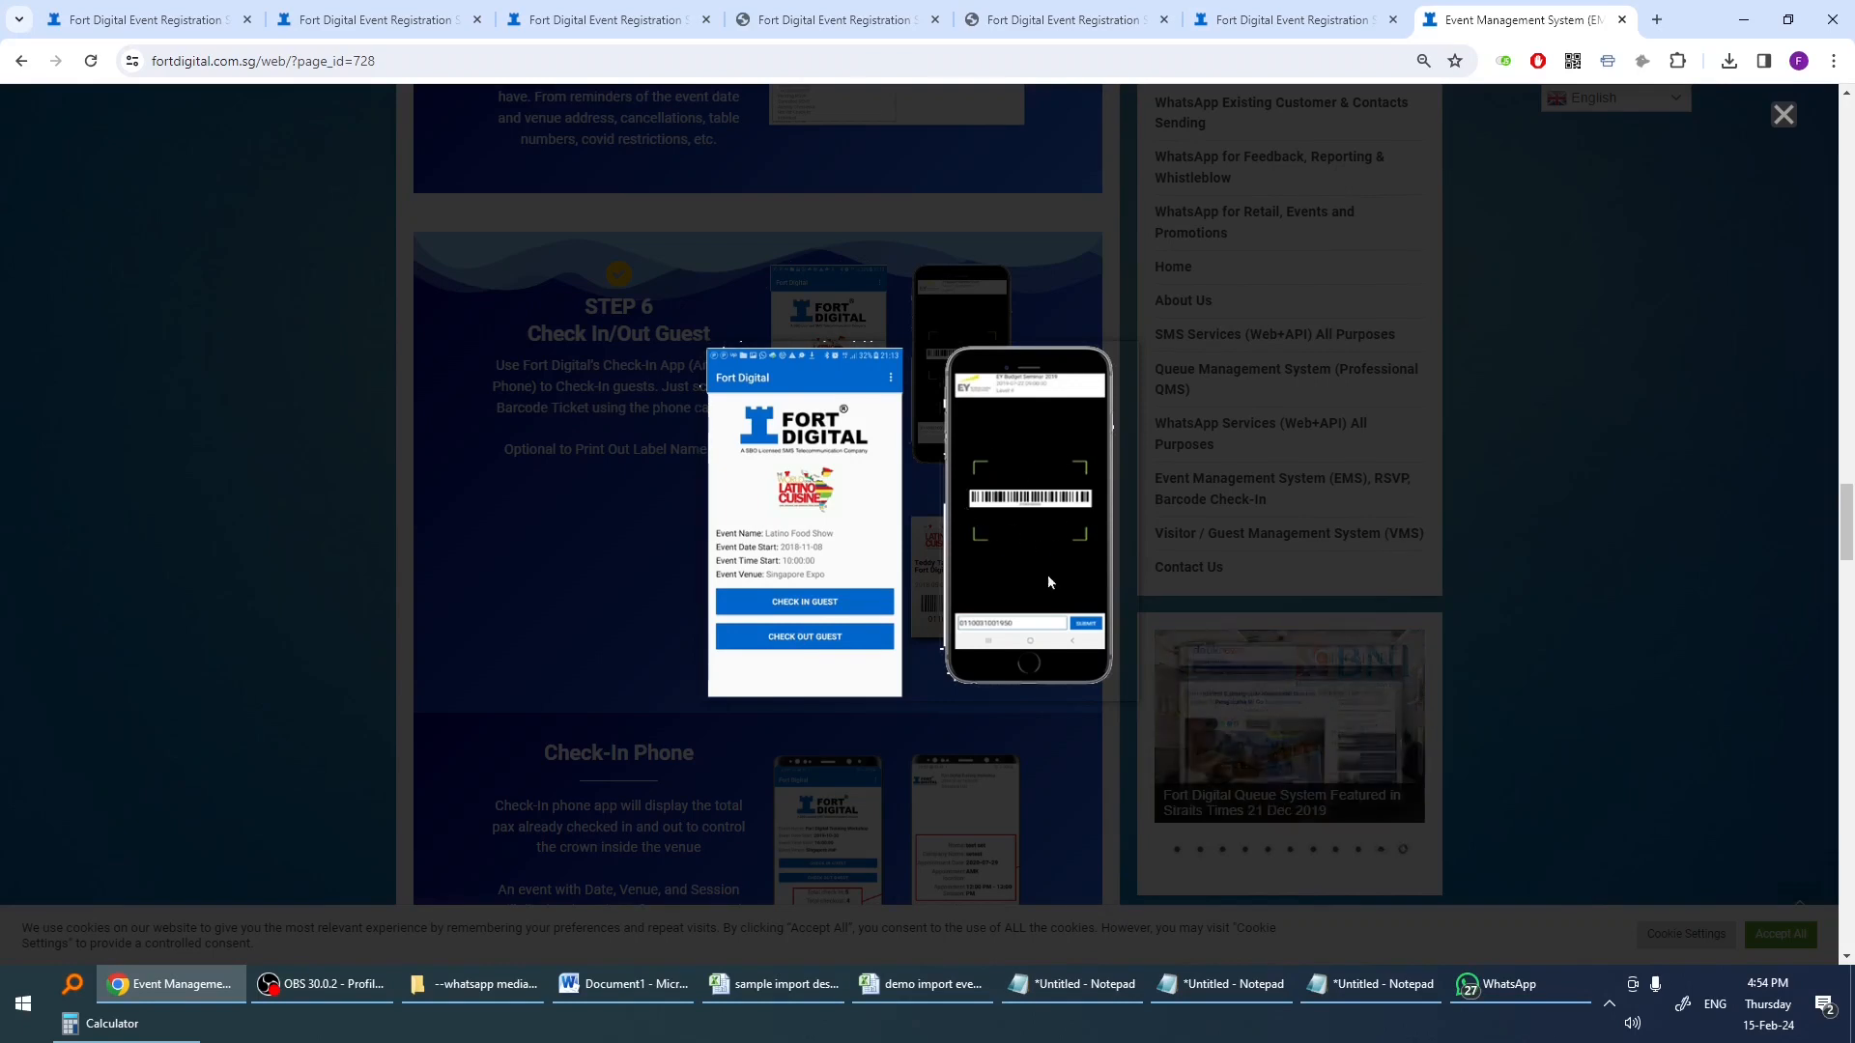
left_click(396, 21)
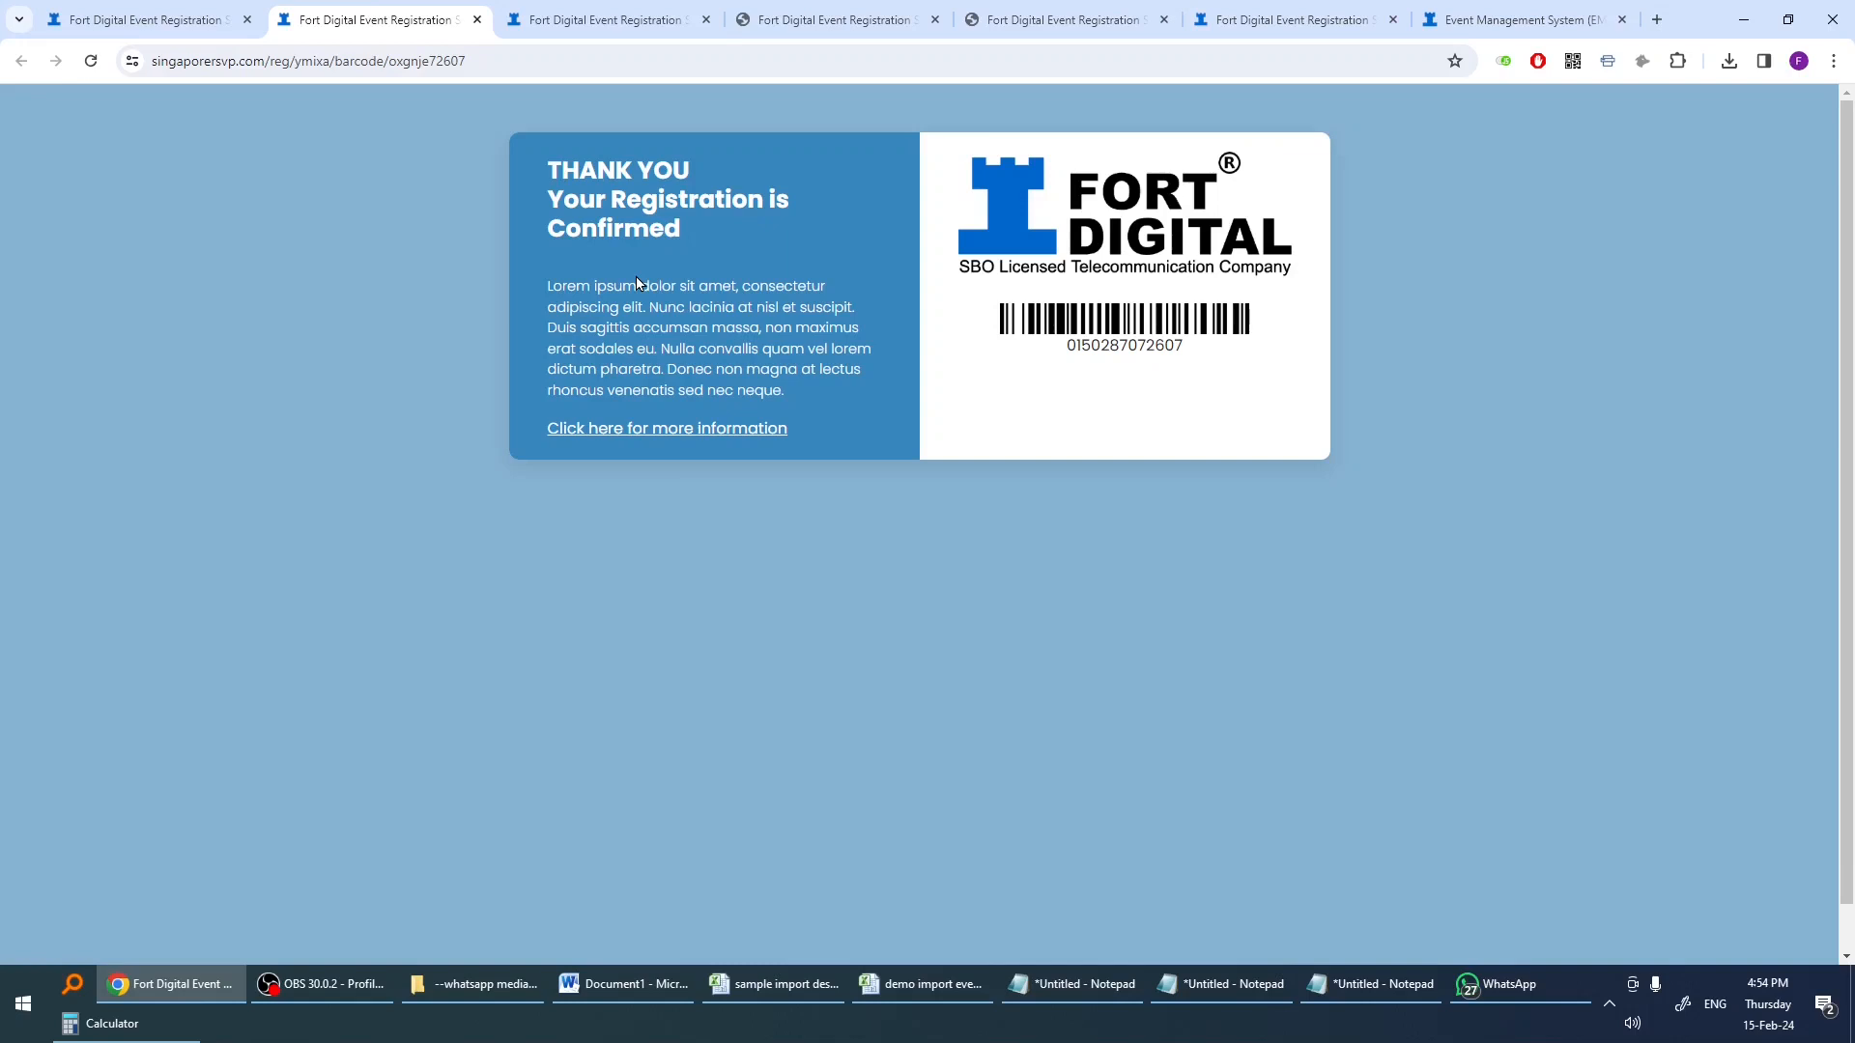
left_click(203, 14)
Reload the guest list and scroll to the Check Out columns showing the first guest checked out.
left_click(90, 62)
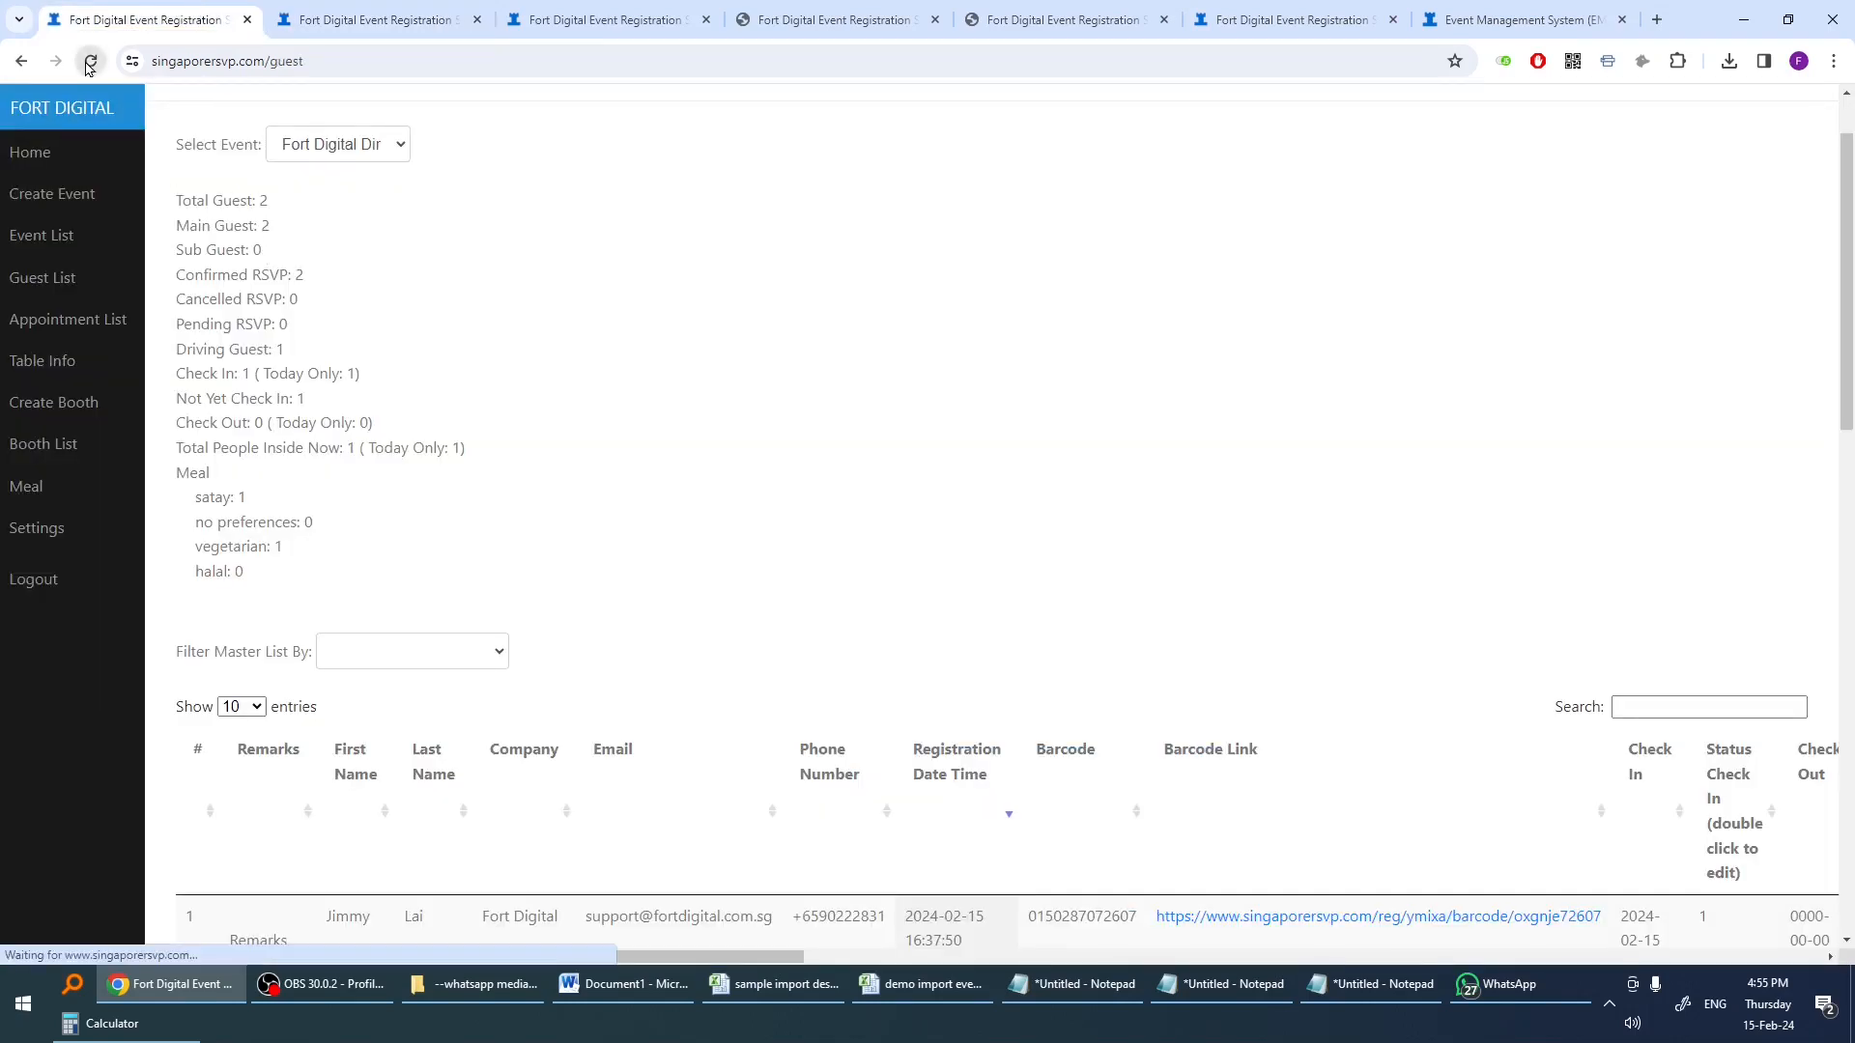
scroll(853, 464, "down", 6)
scroll(867, 469, "up", 1)
left_click_drag(759, 960, 1163, 957)
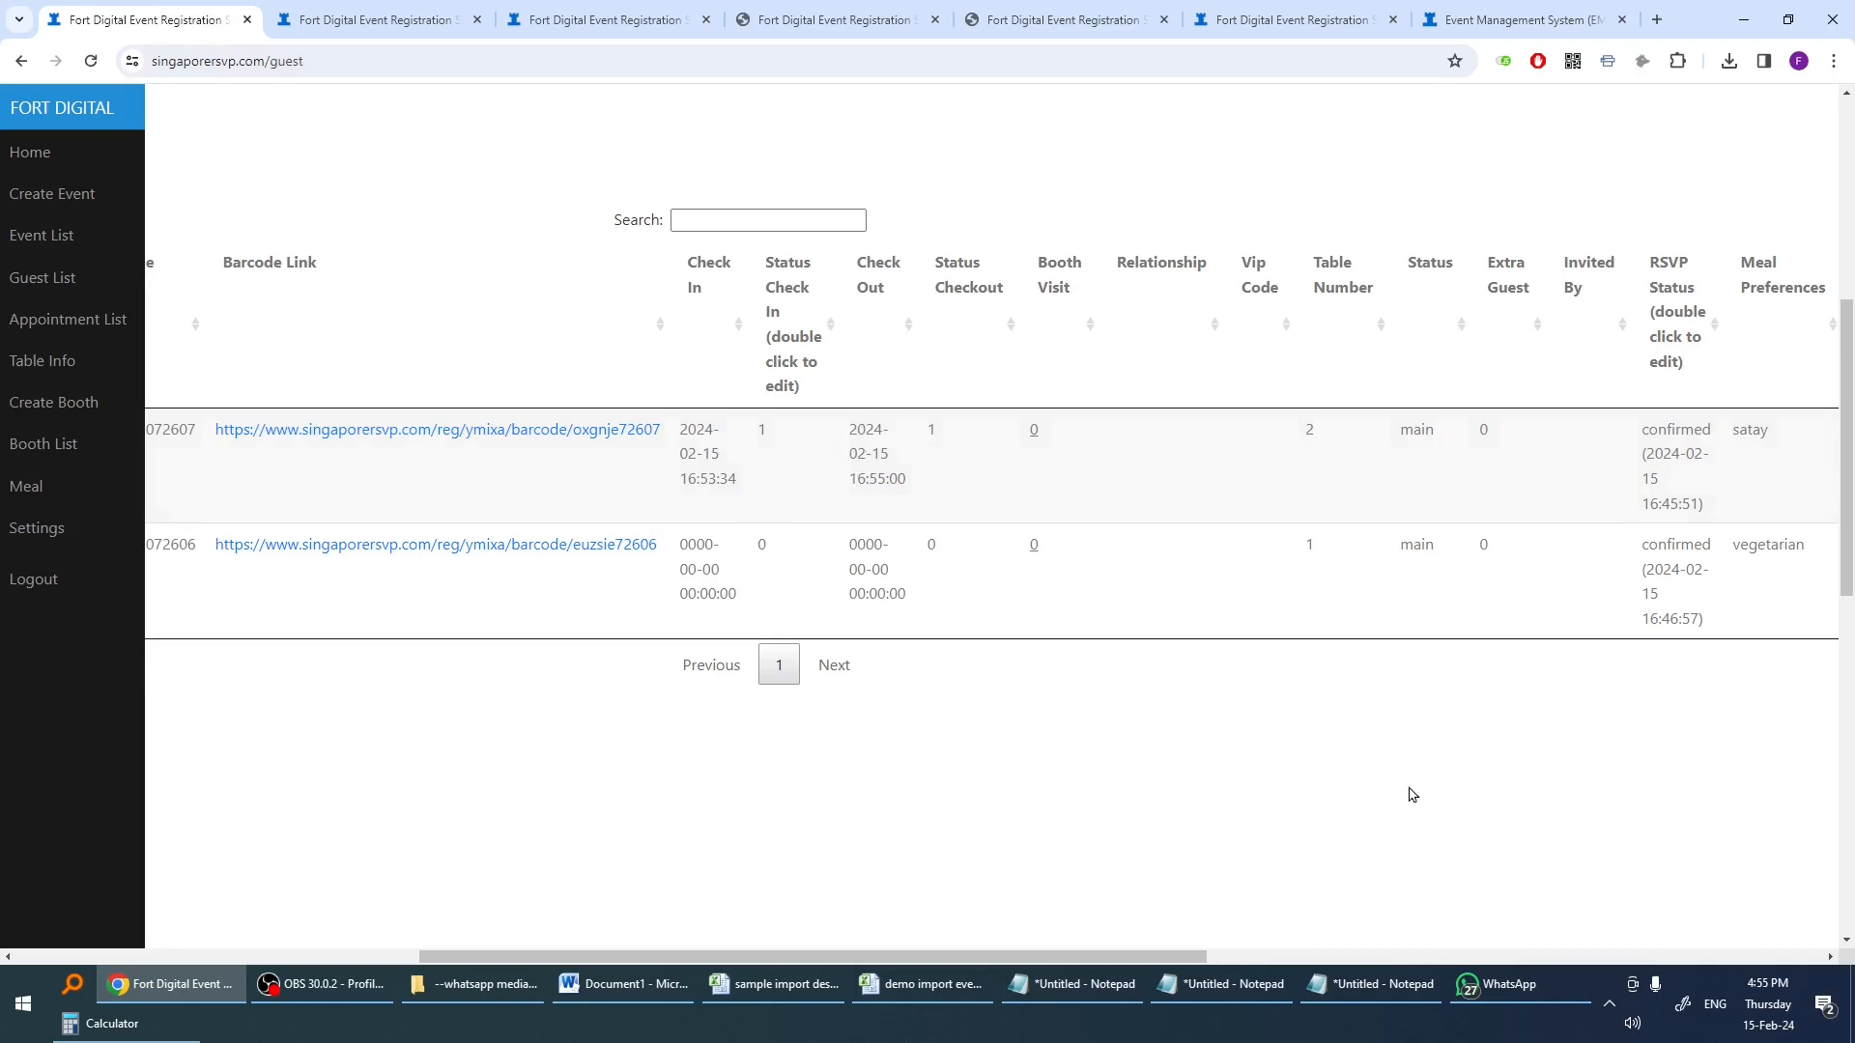
left_click_drag(1185, 960, 773, 961)
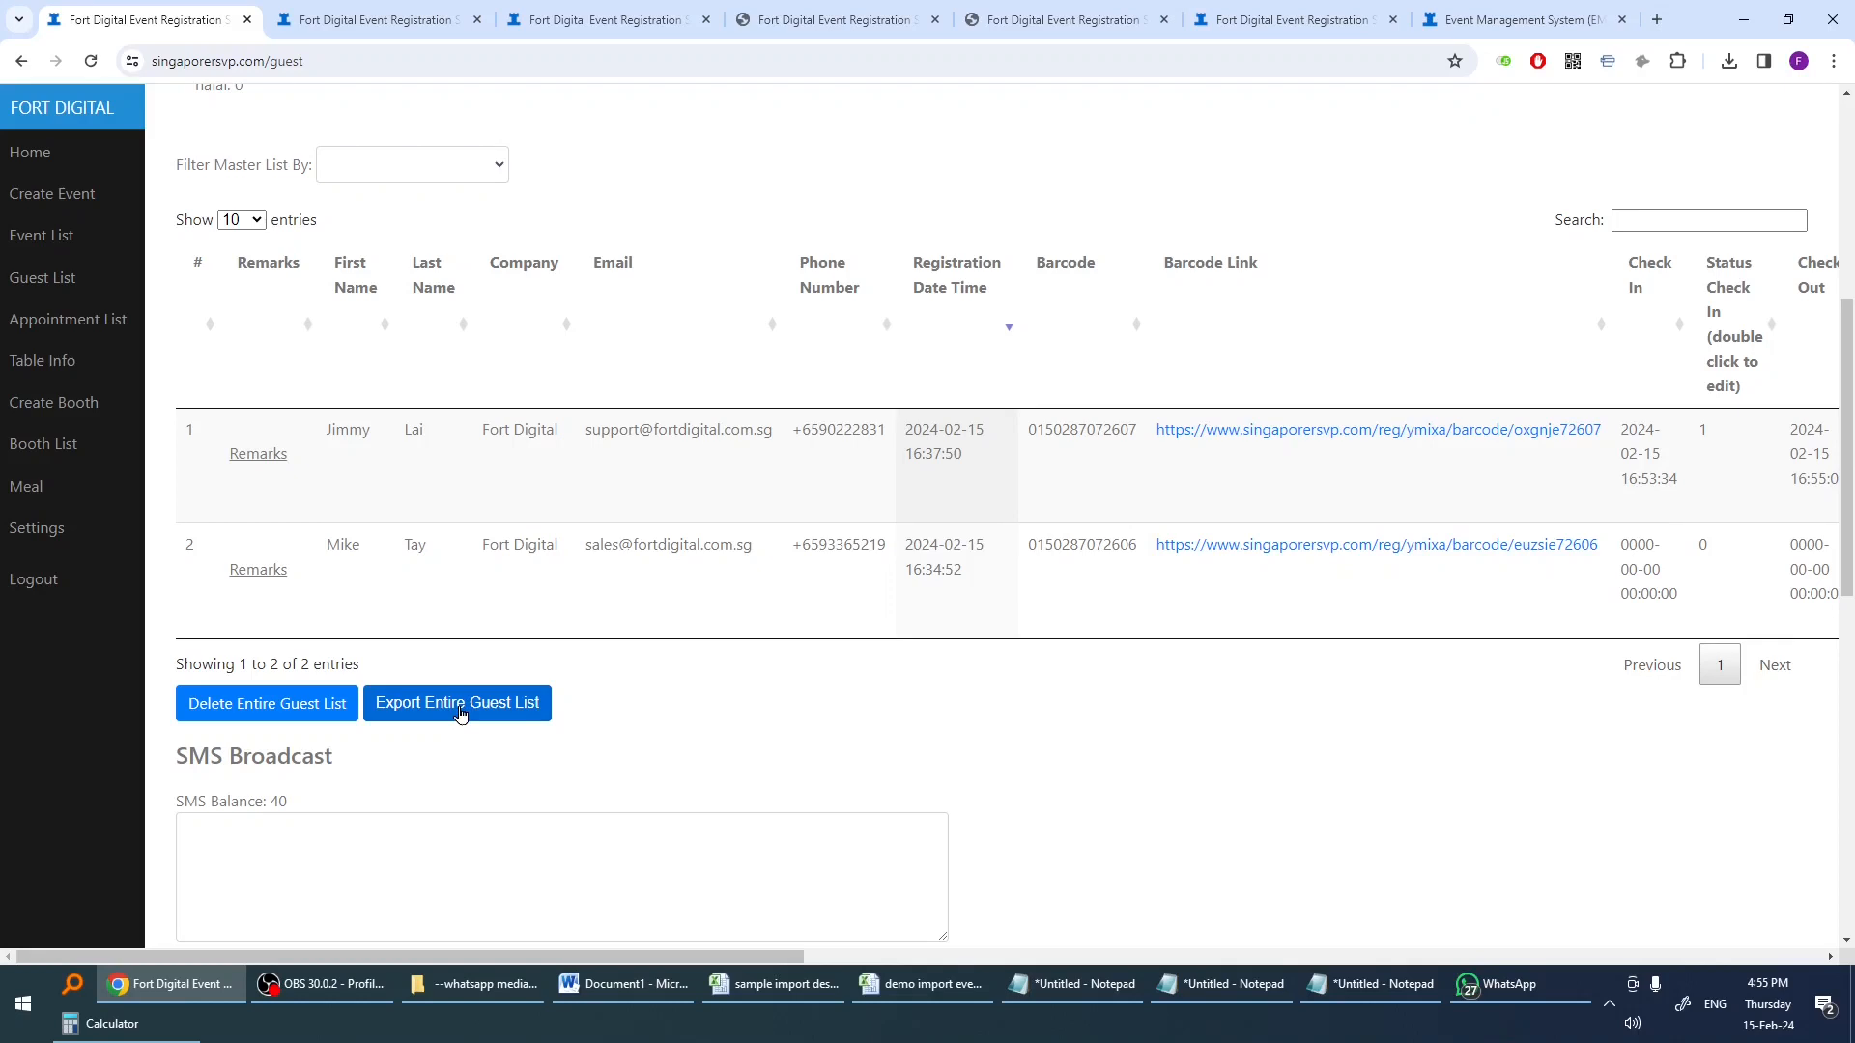
scroll(460, 714, "up", 6)
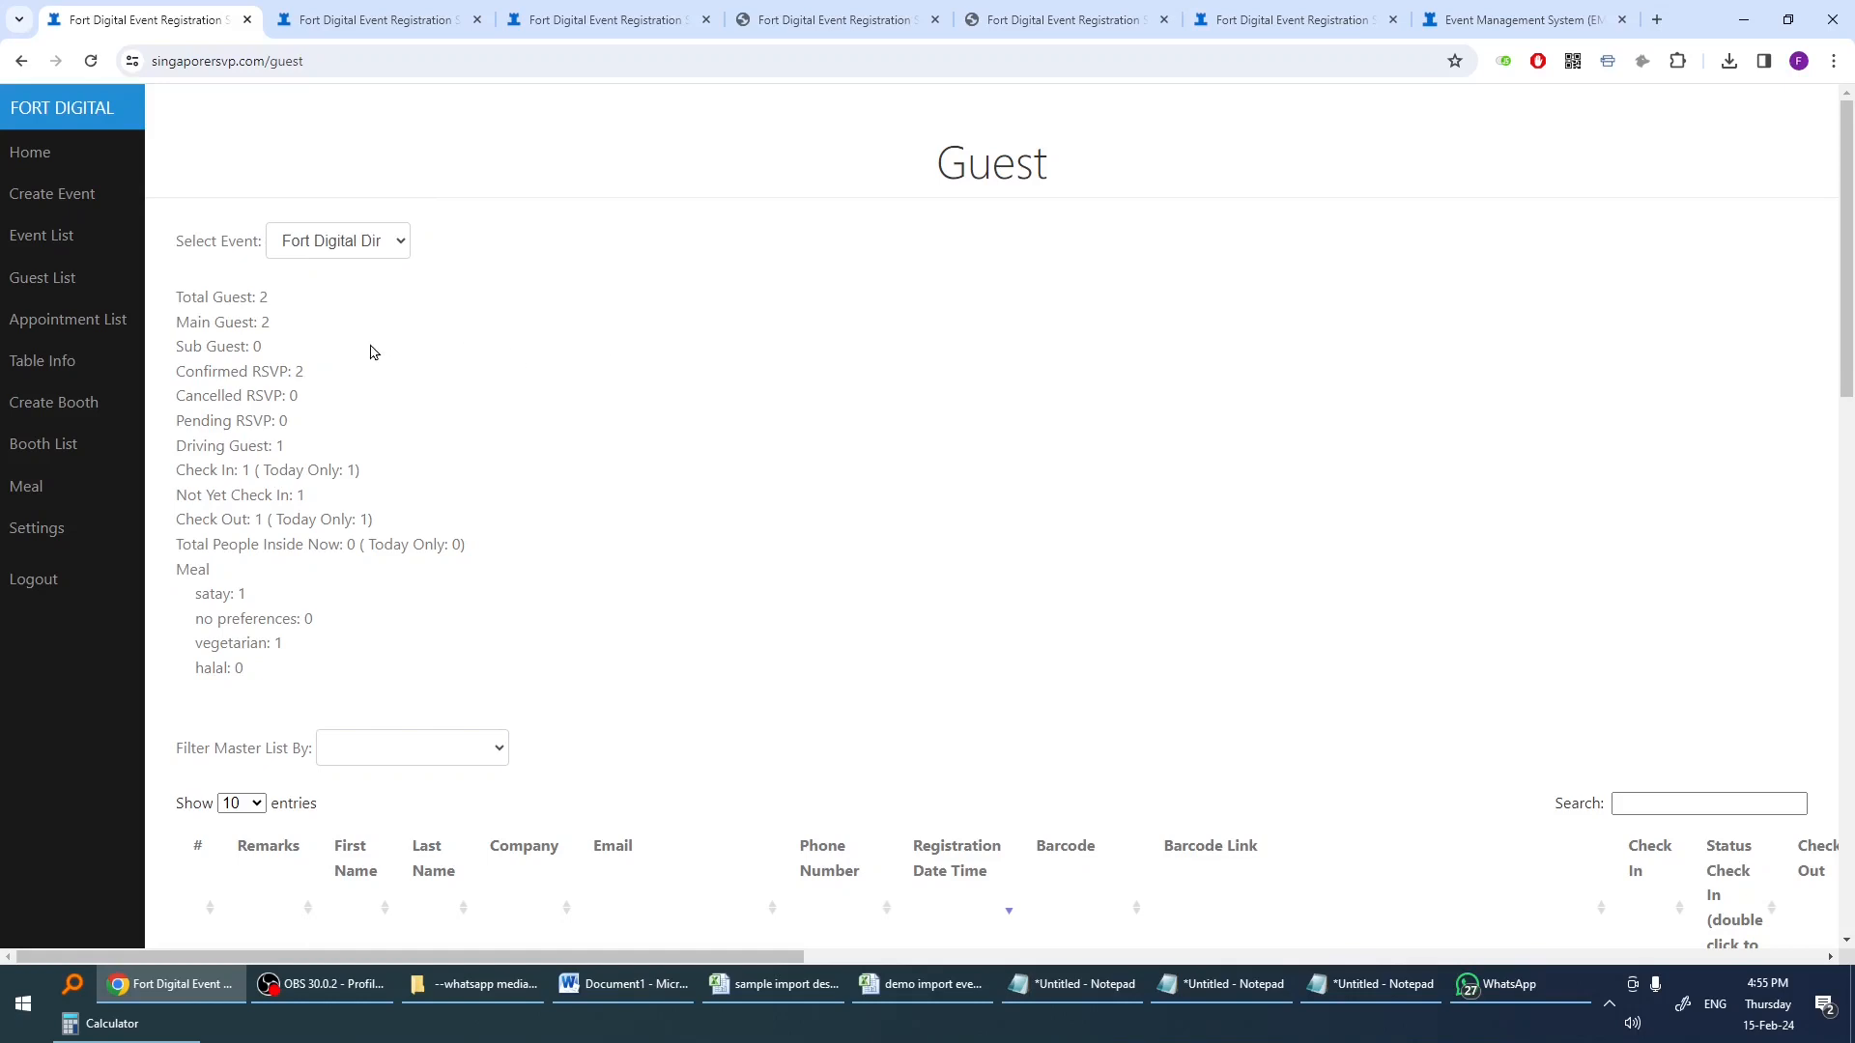
left_click(82, 409)
Enter Games1 as the first booth's company name and contact person.
left_click(798, 507)
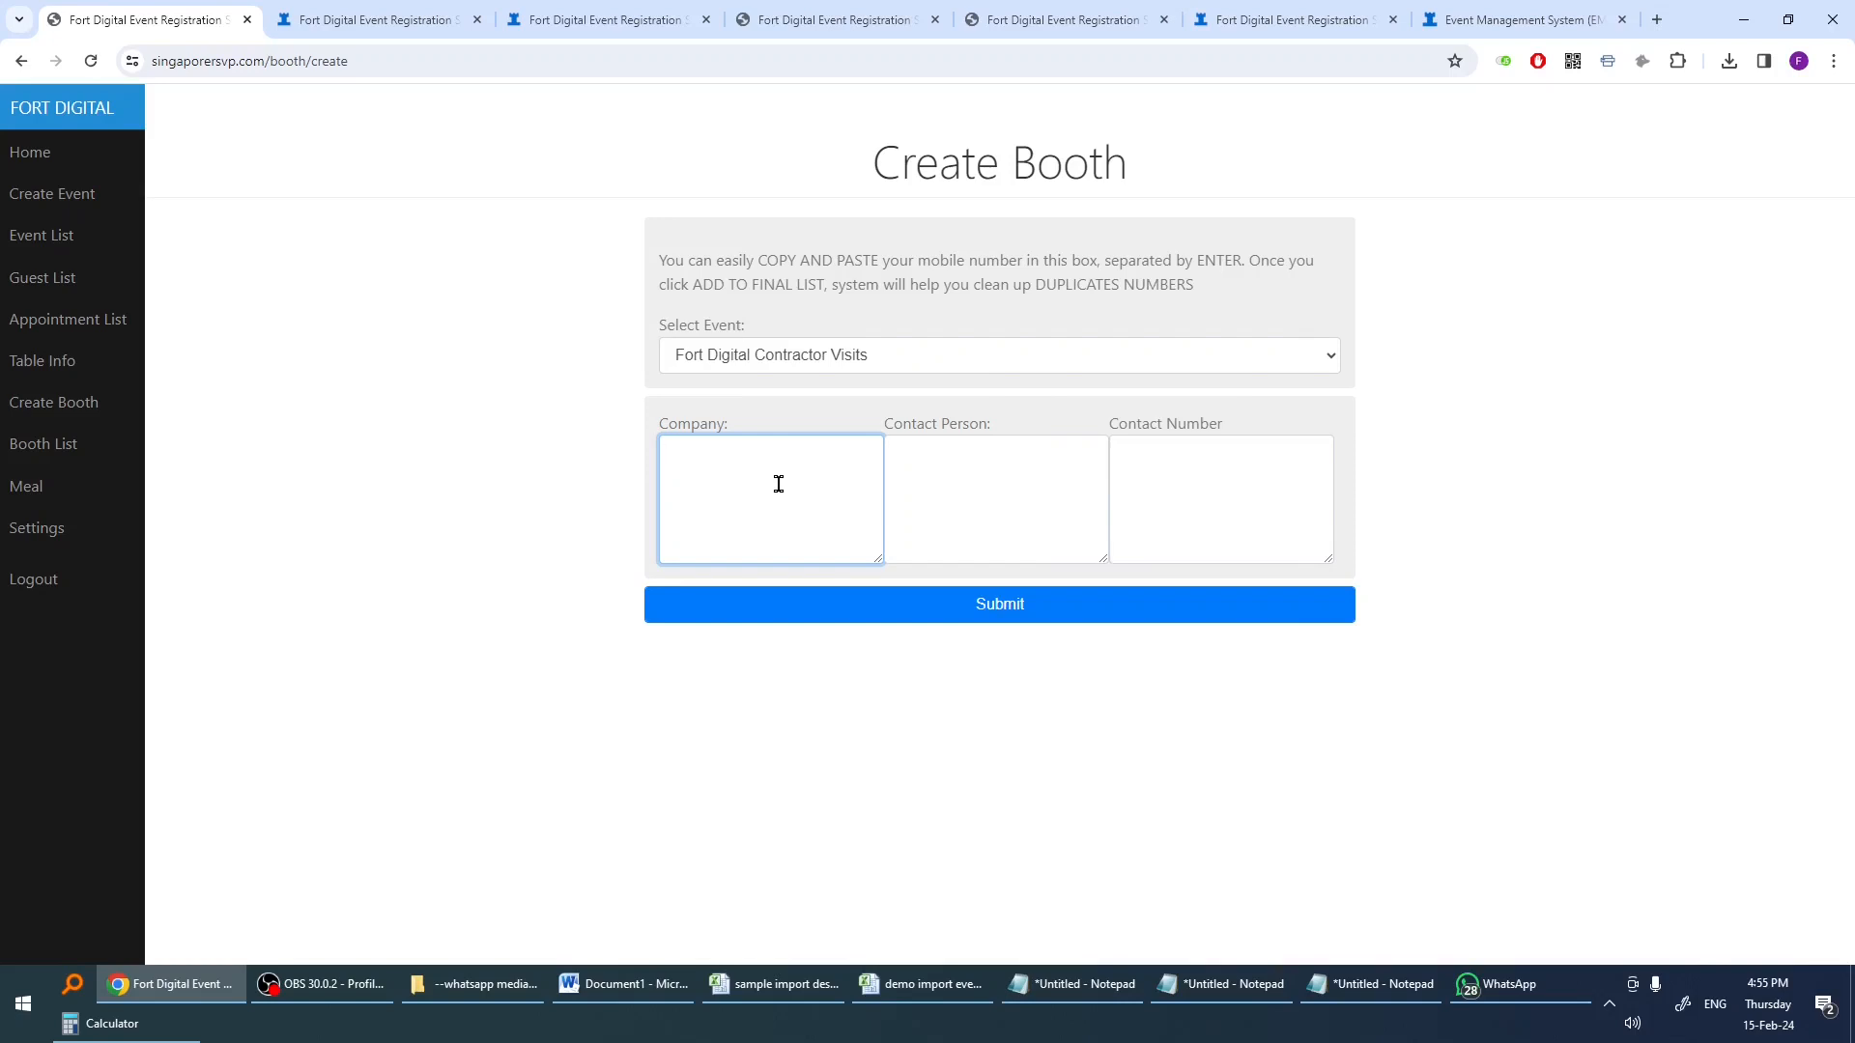
type("ames1")
key("ctrl+a")
key("ctrl+c")
left_click(1022, 481)
key("ctrl+v")
left_click(1198, 471)
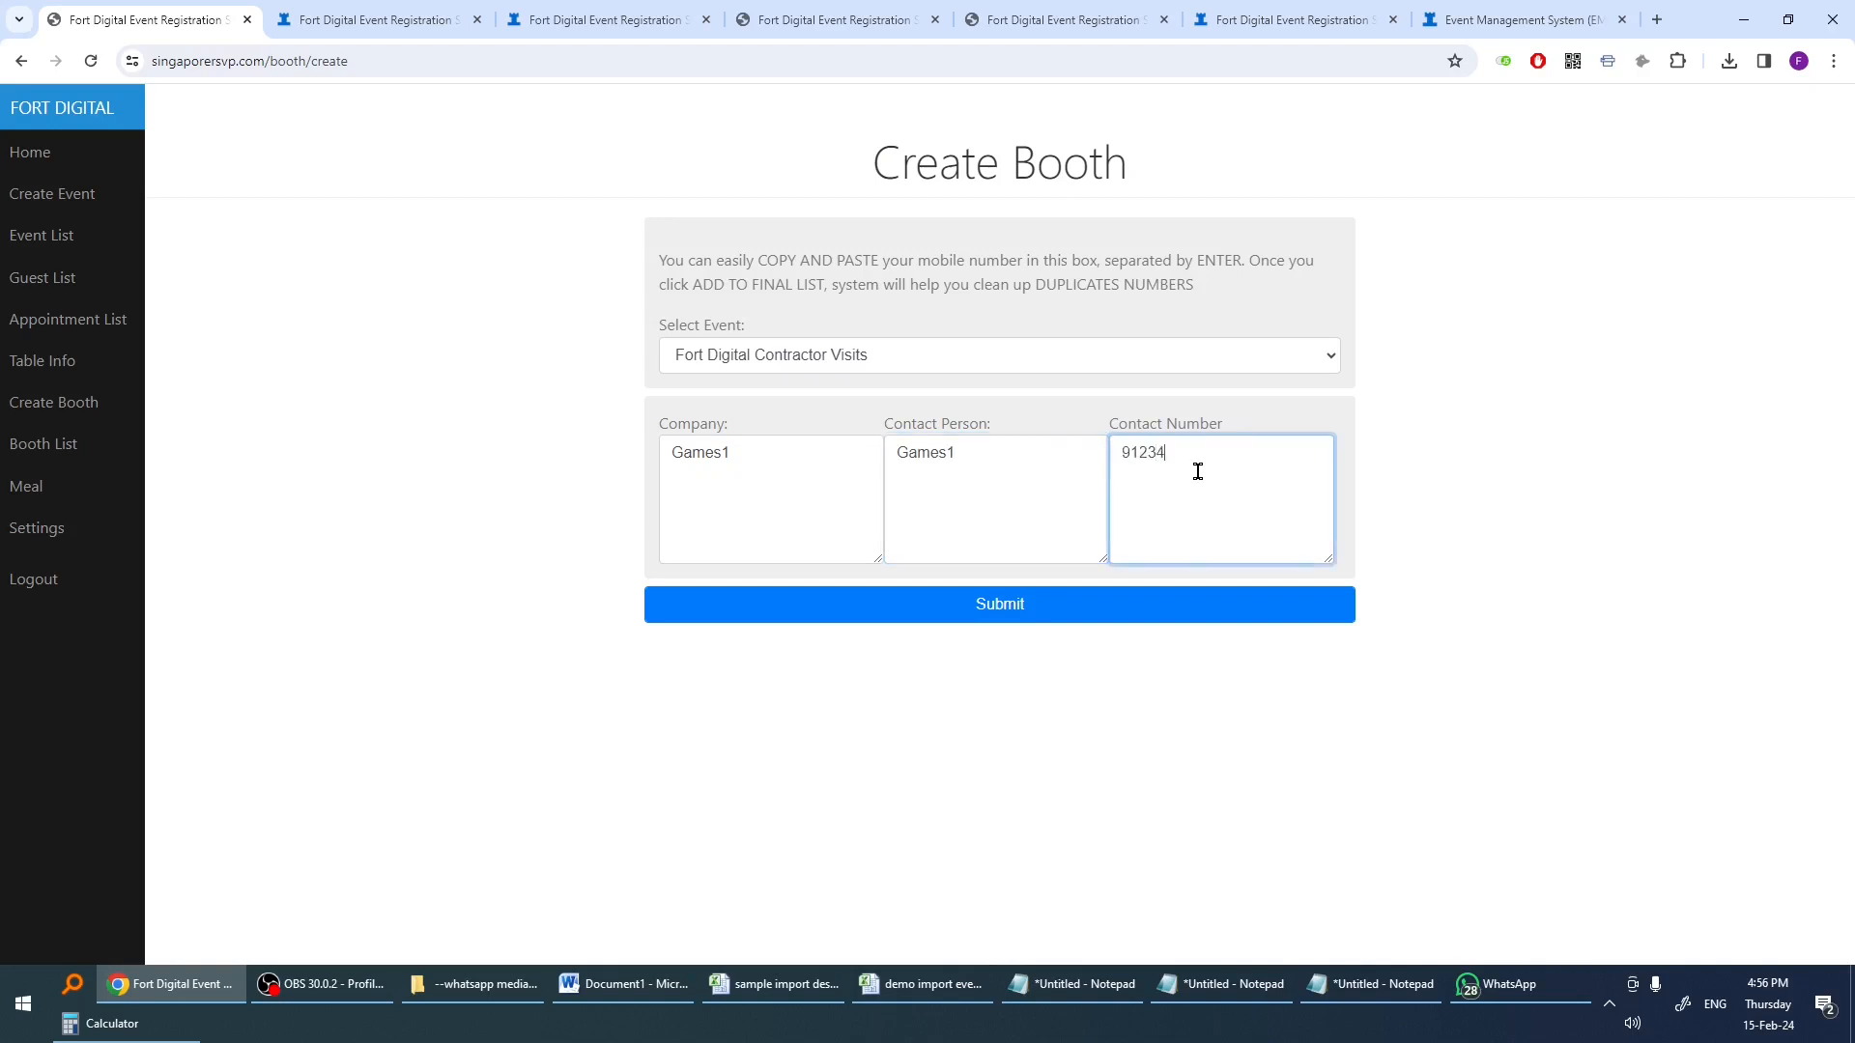
Add a second booth Games2 with contact number 81234, submit, and show the booth list.
left_click(826, 500)
key("Return")
key("ctrl+v")
key("BackSpace")
type("2")
left_click(966, 491)
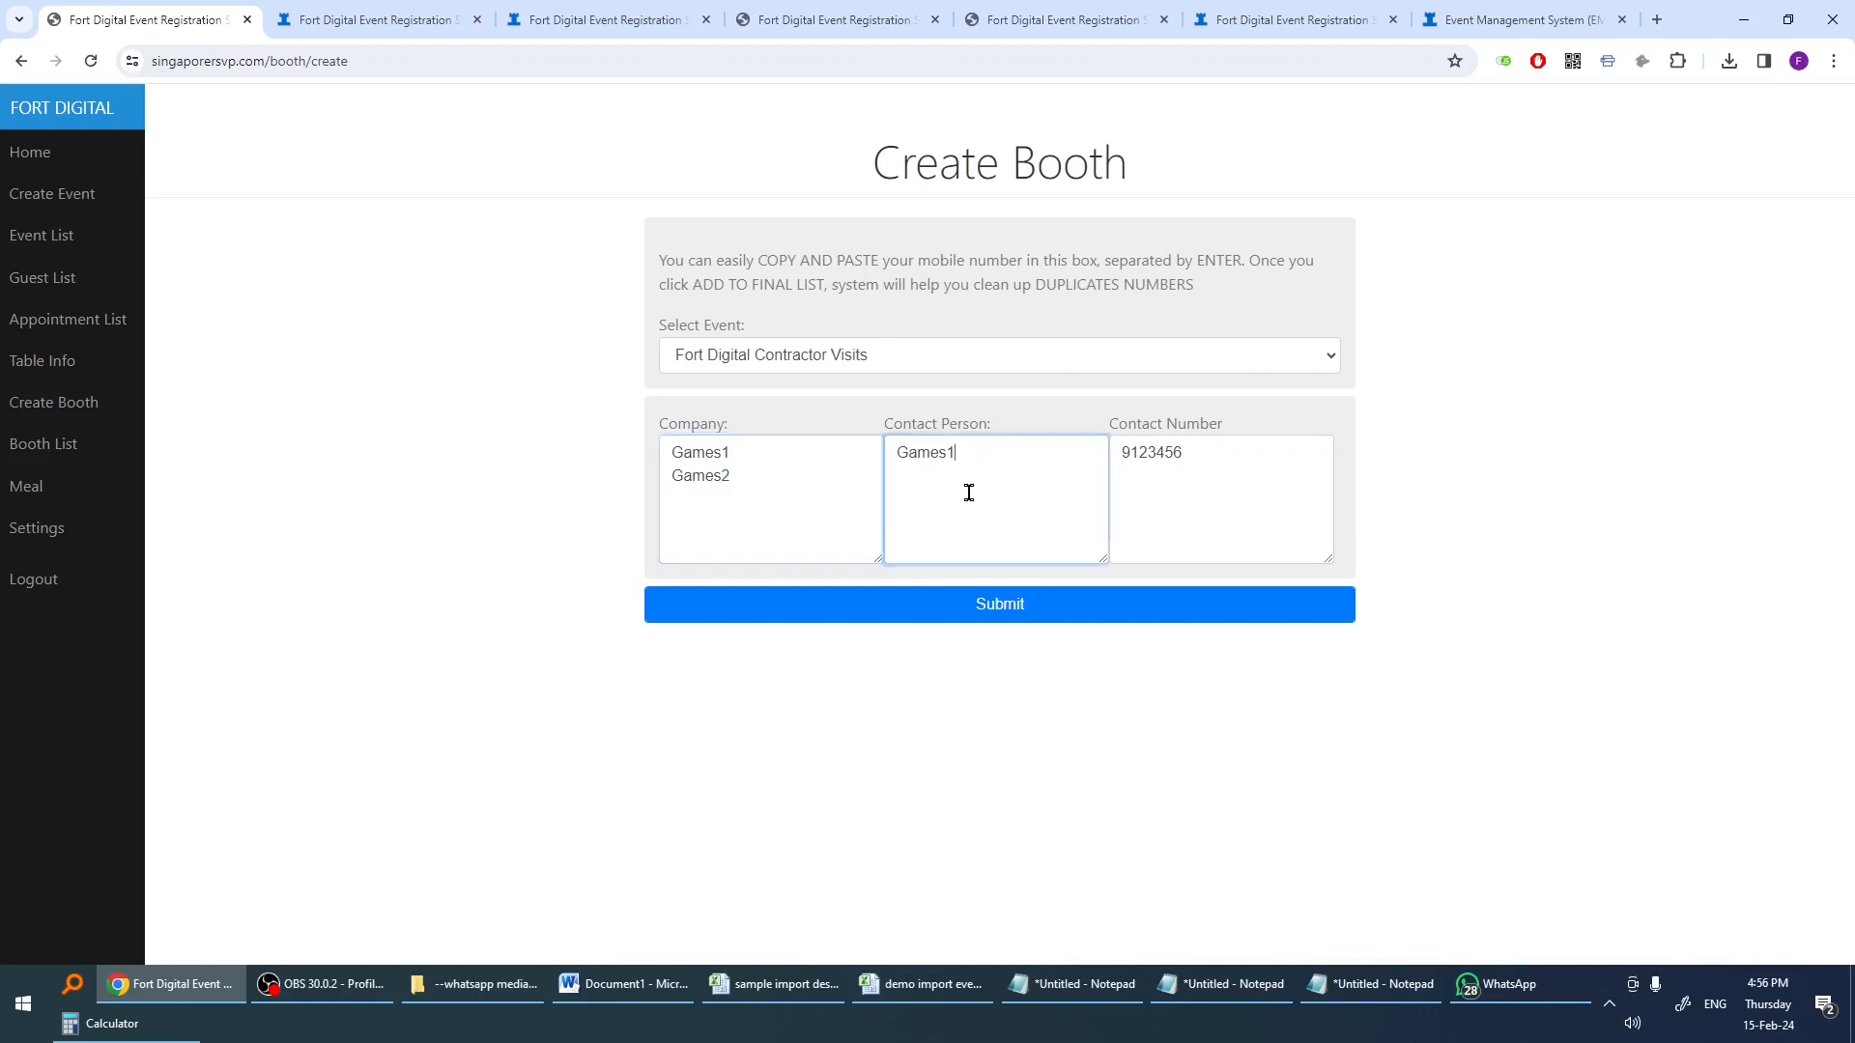
key("Return")
key("ctrl+v")
left_click(1309, 488)
type("81234")
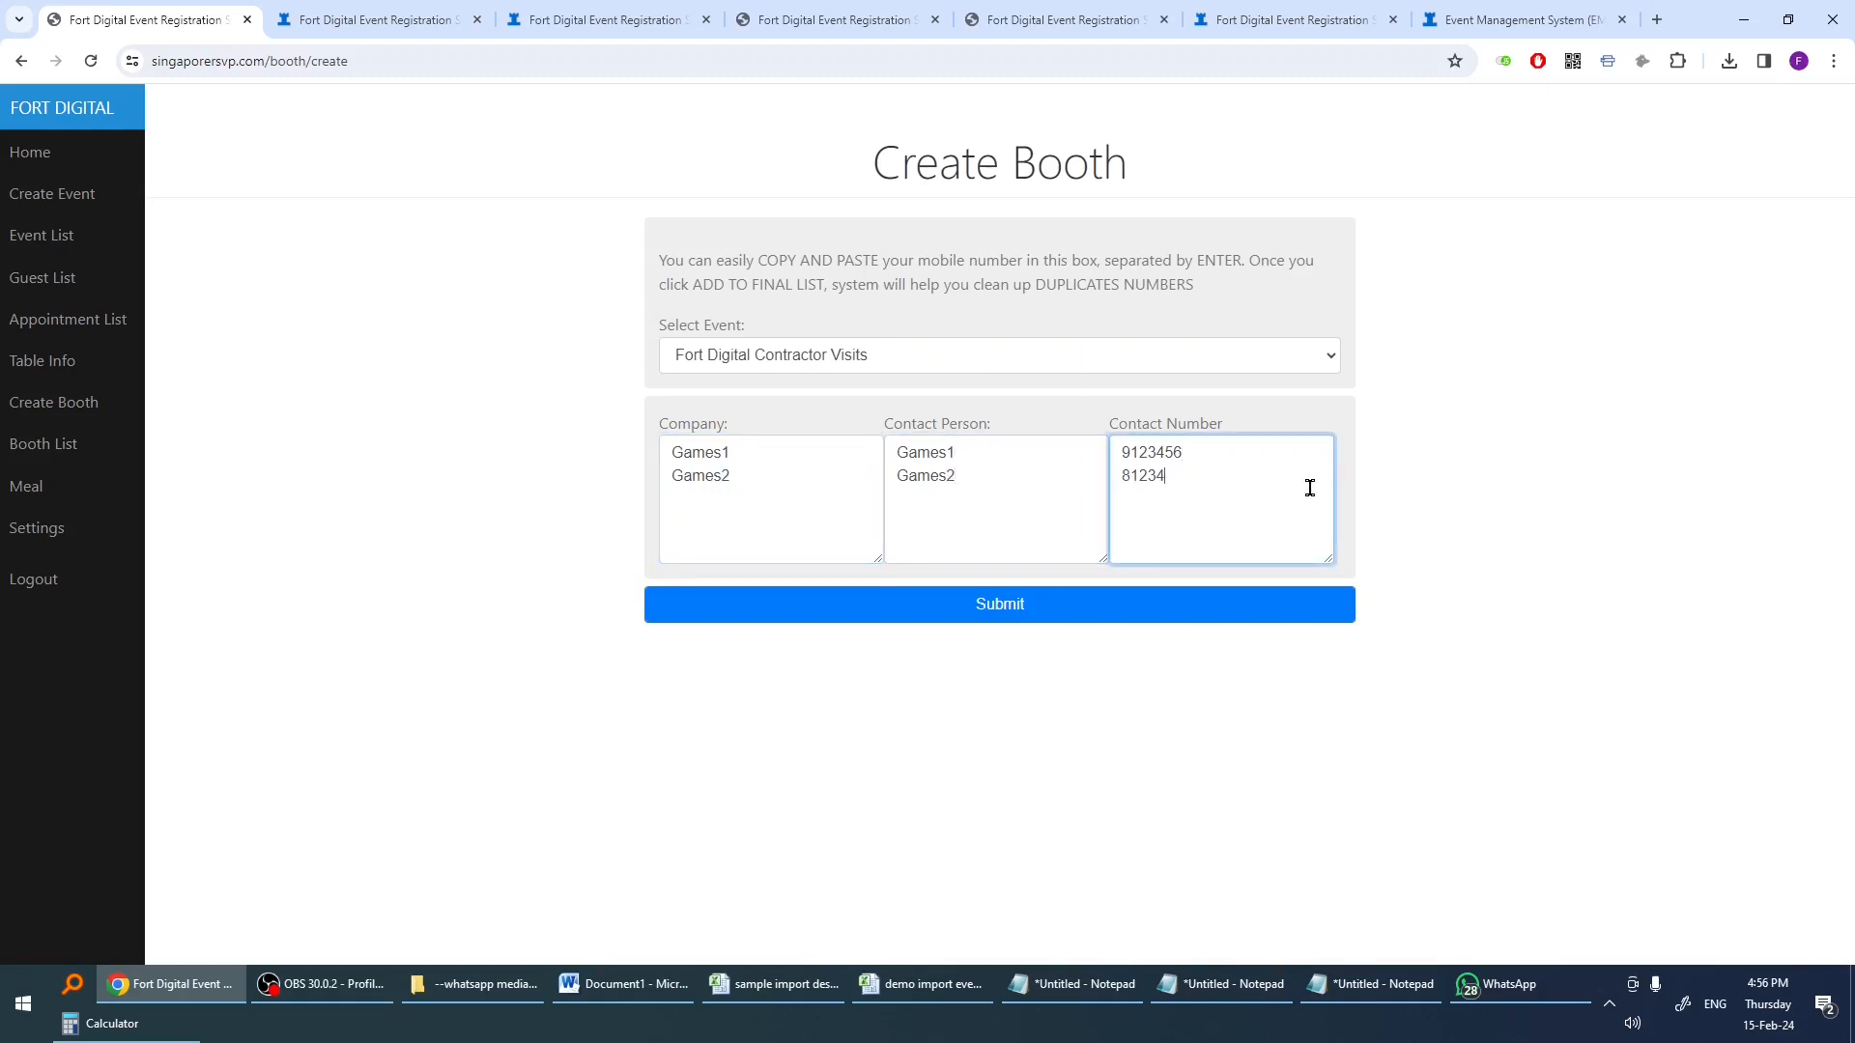
left_click(1063, 613)
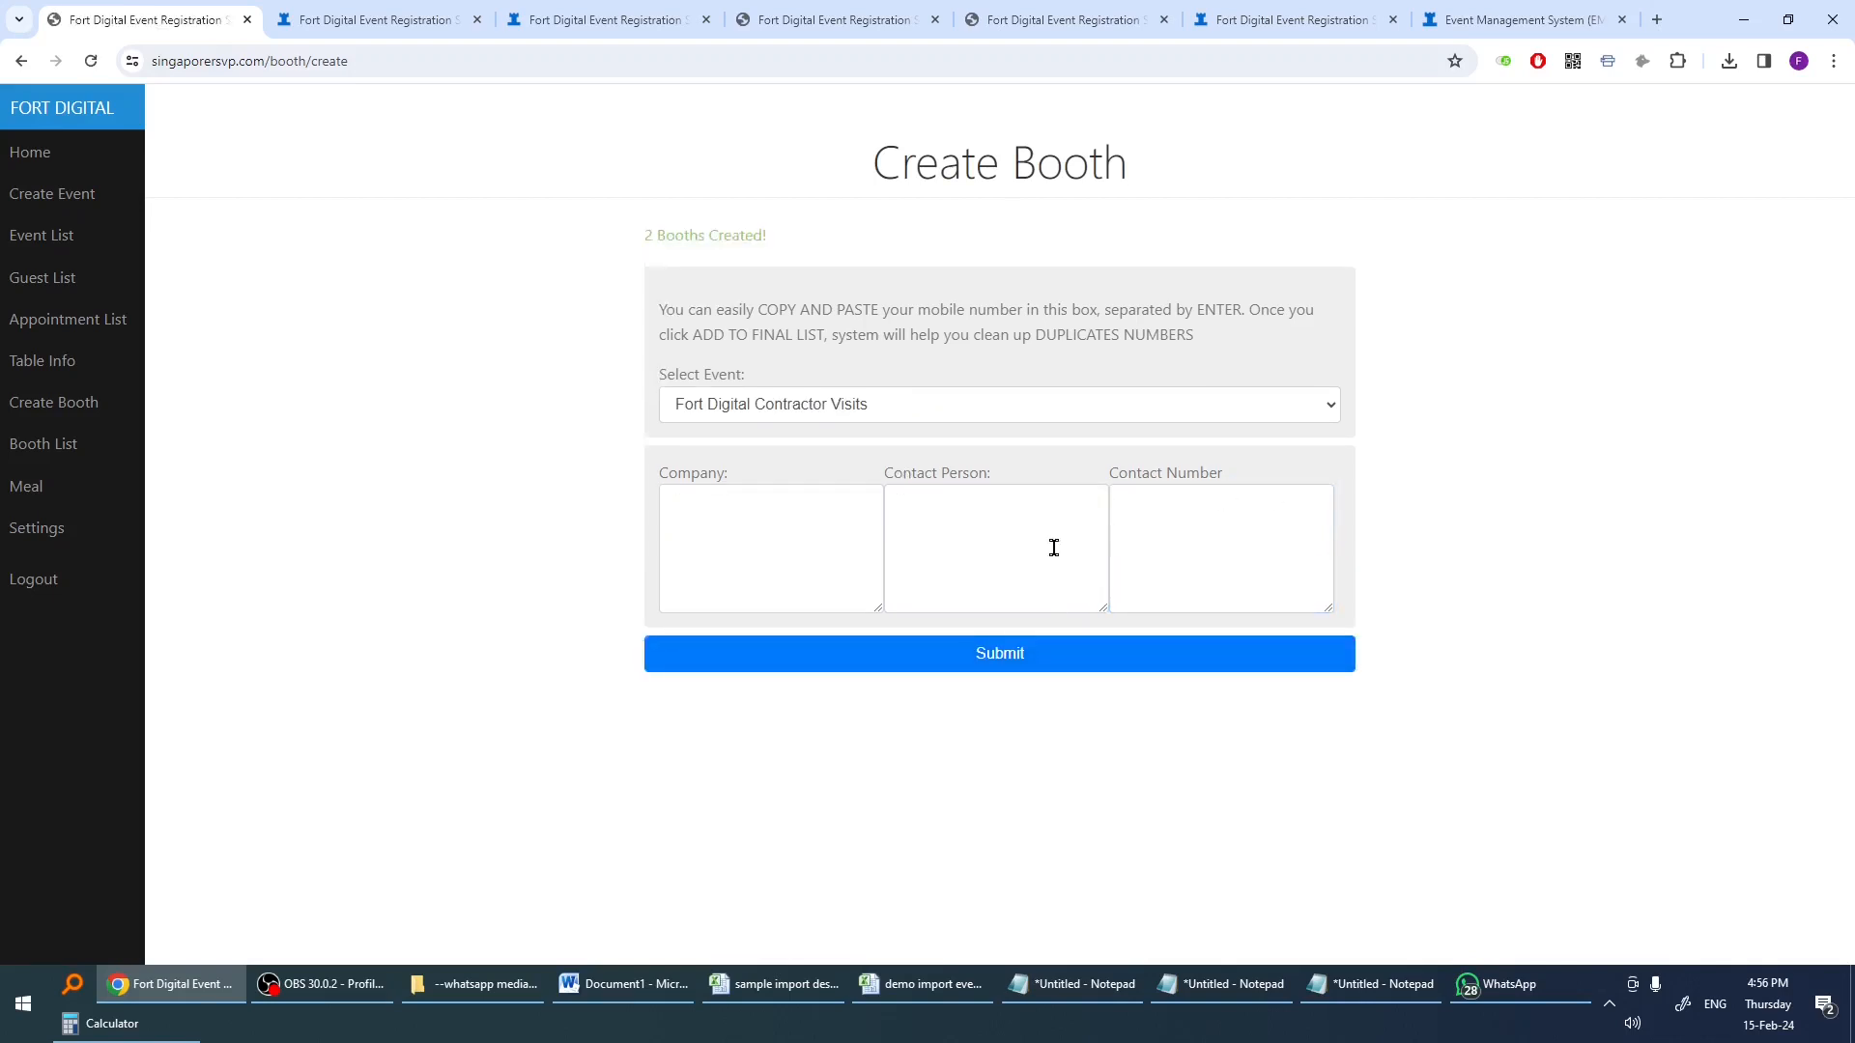
left_click(128, 443)
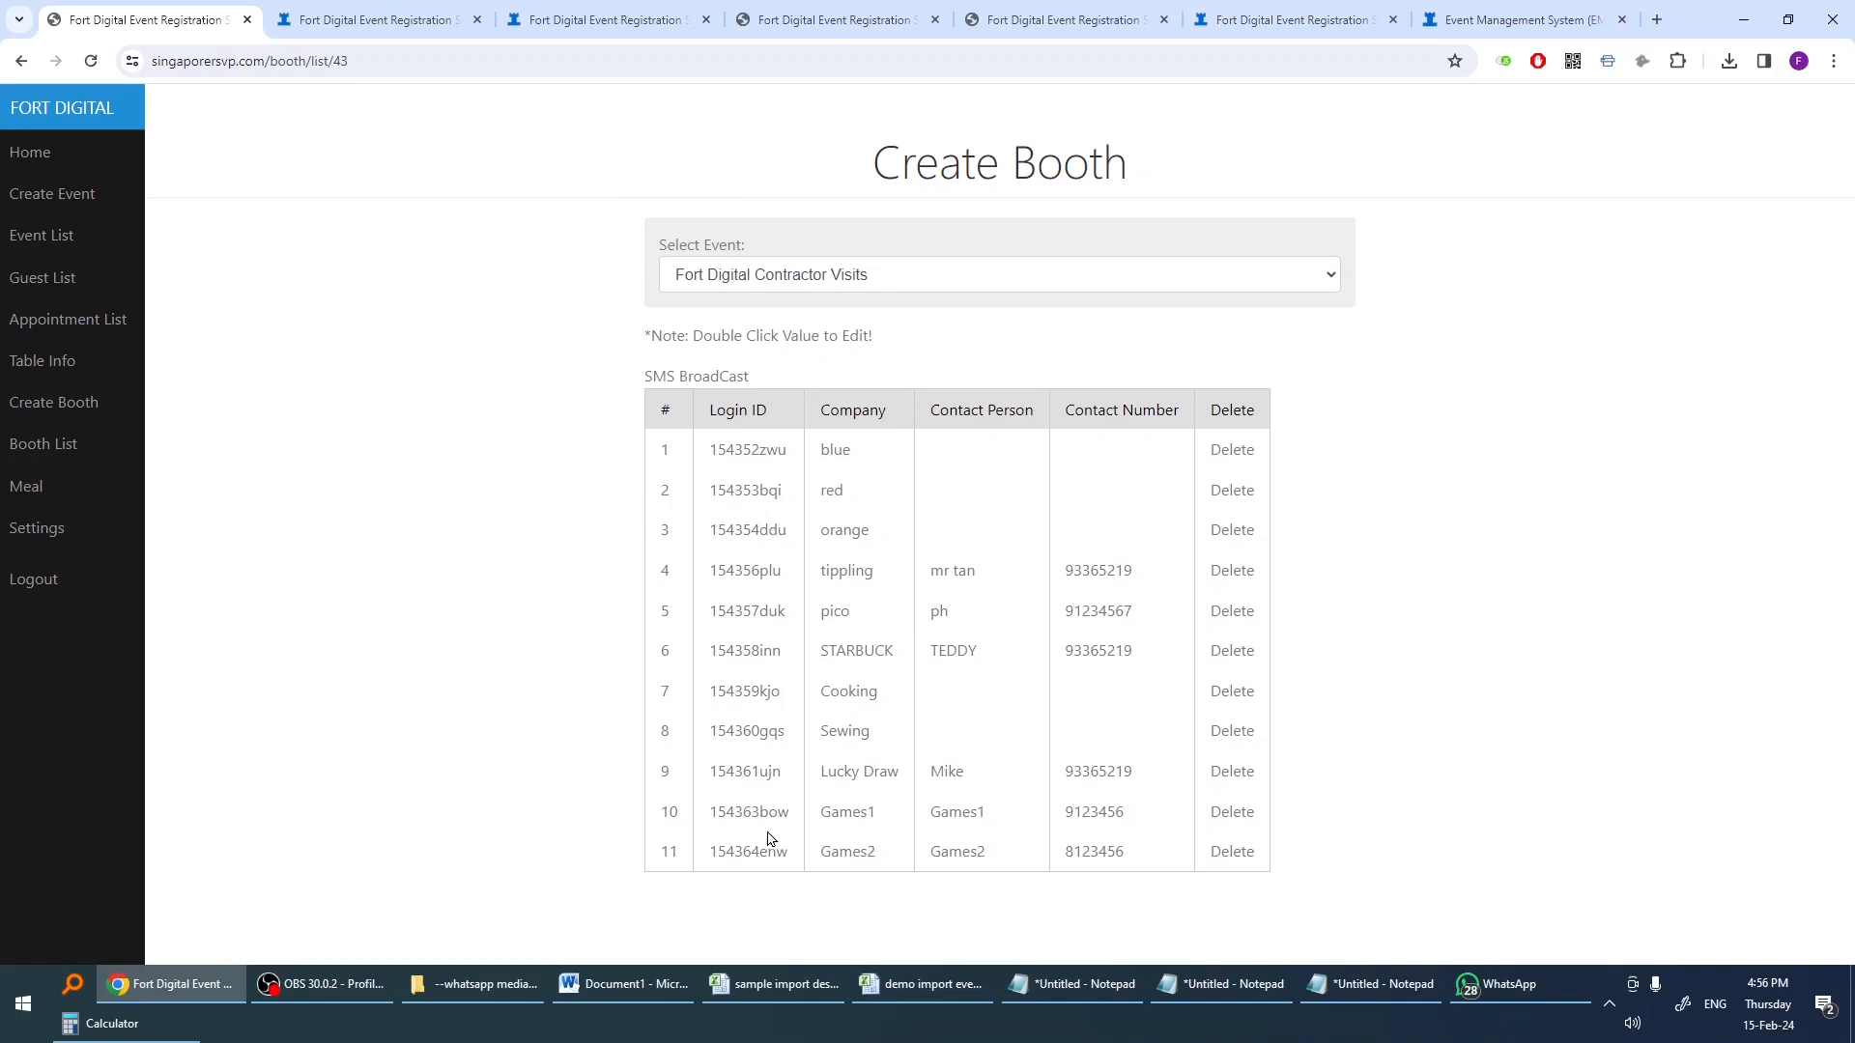
Select the Games1 booth's login ID in the booth list.
double_click(744, 812)
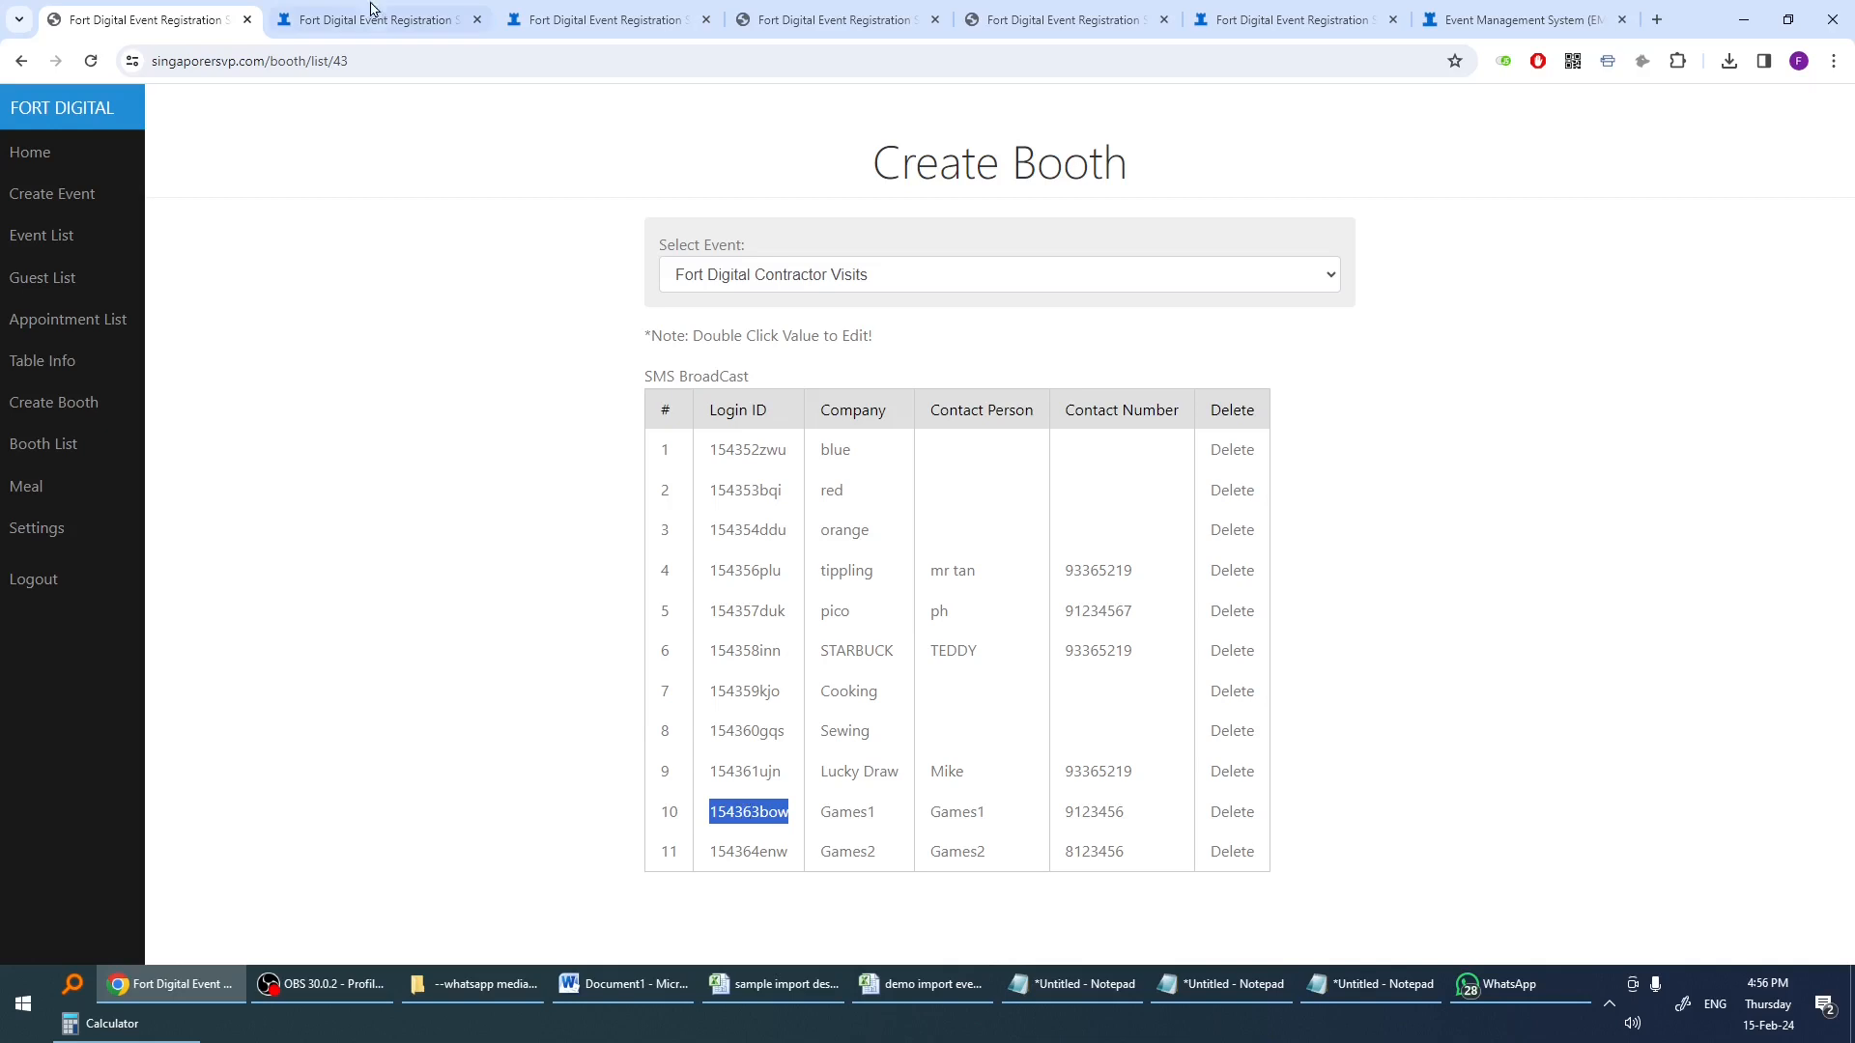
left_click(1309, 9)
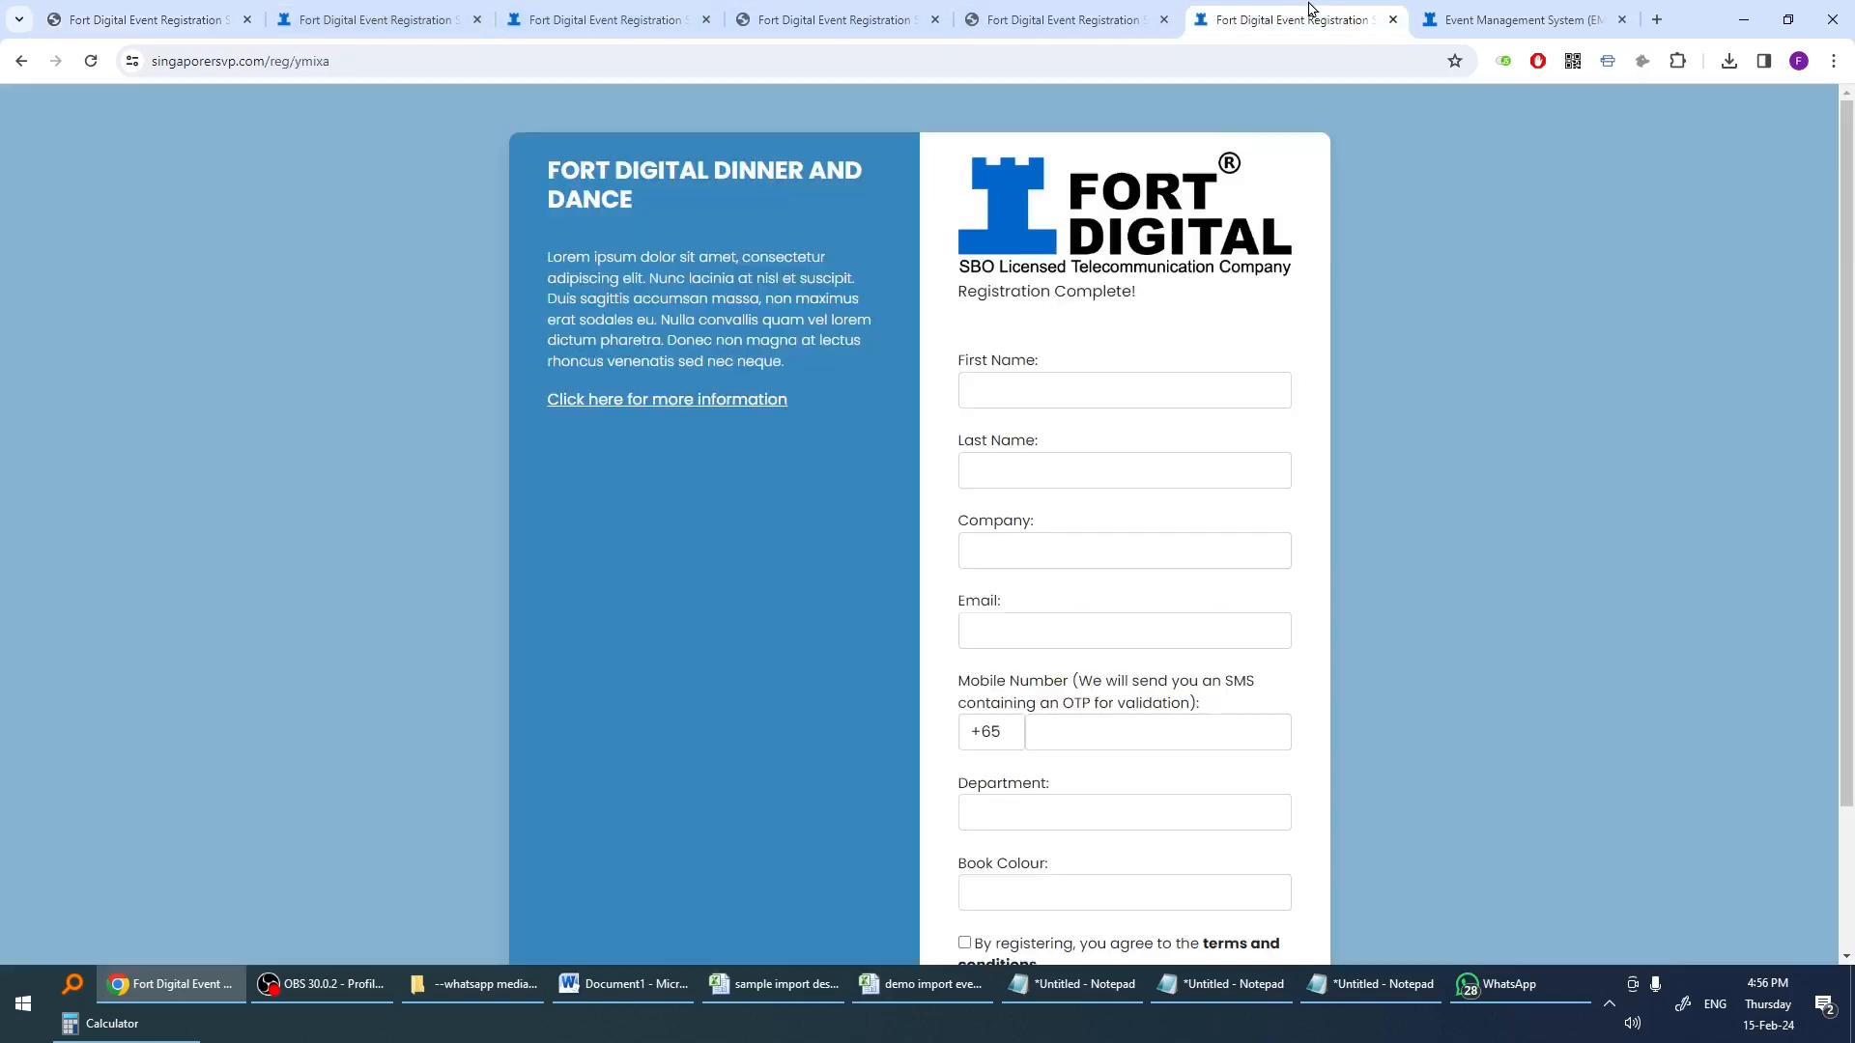
left_click(1479, 17)
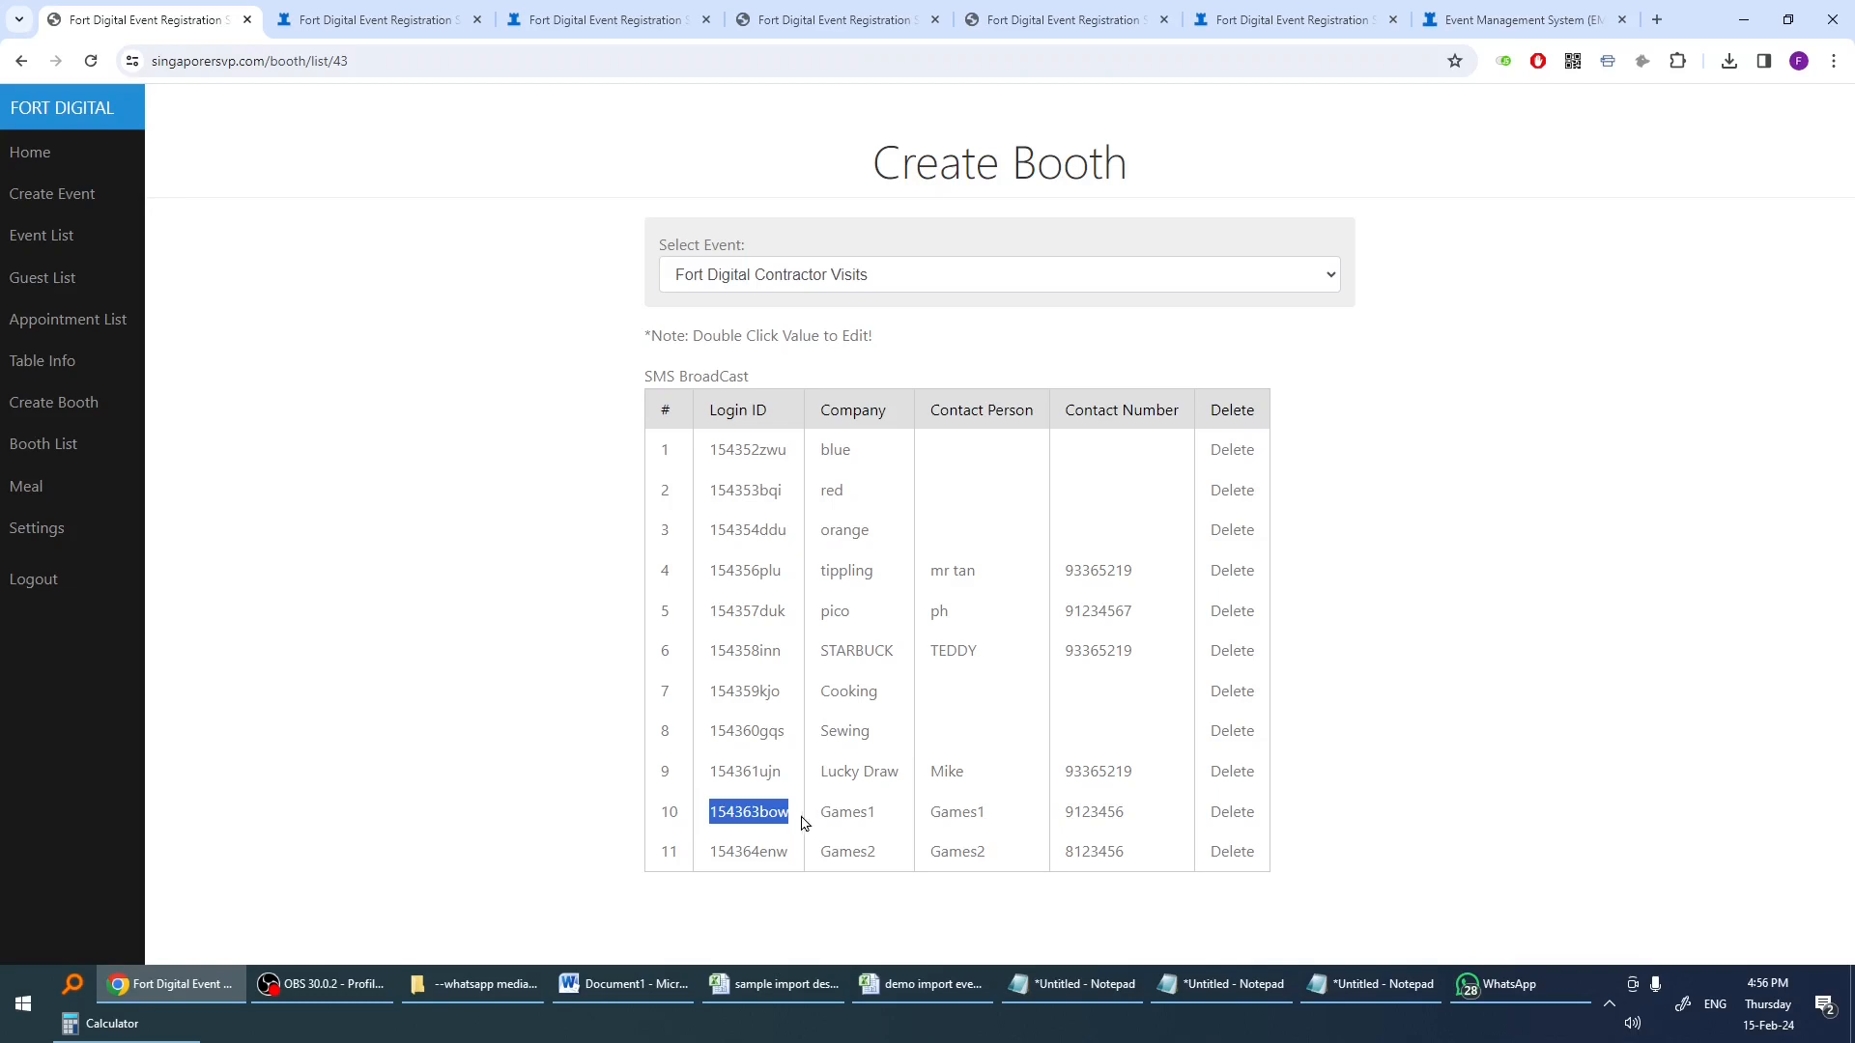
left_click(150, 20)
double_click(739, 846)
Review the website's check-in success and label images, then return to the booth list.
left_click(1468, 10)
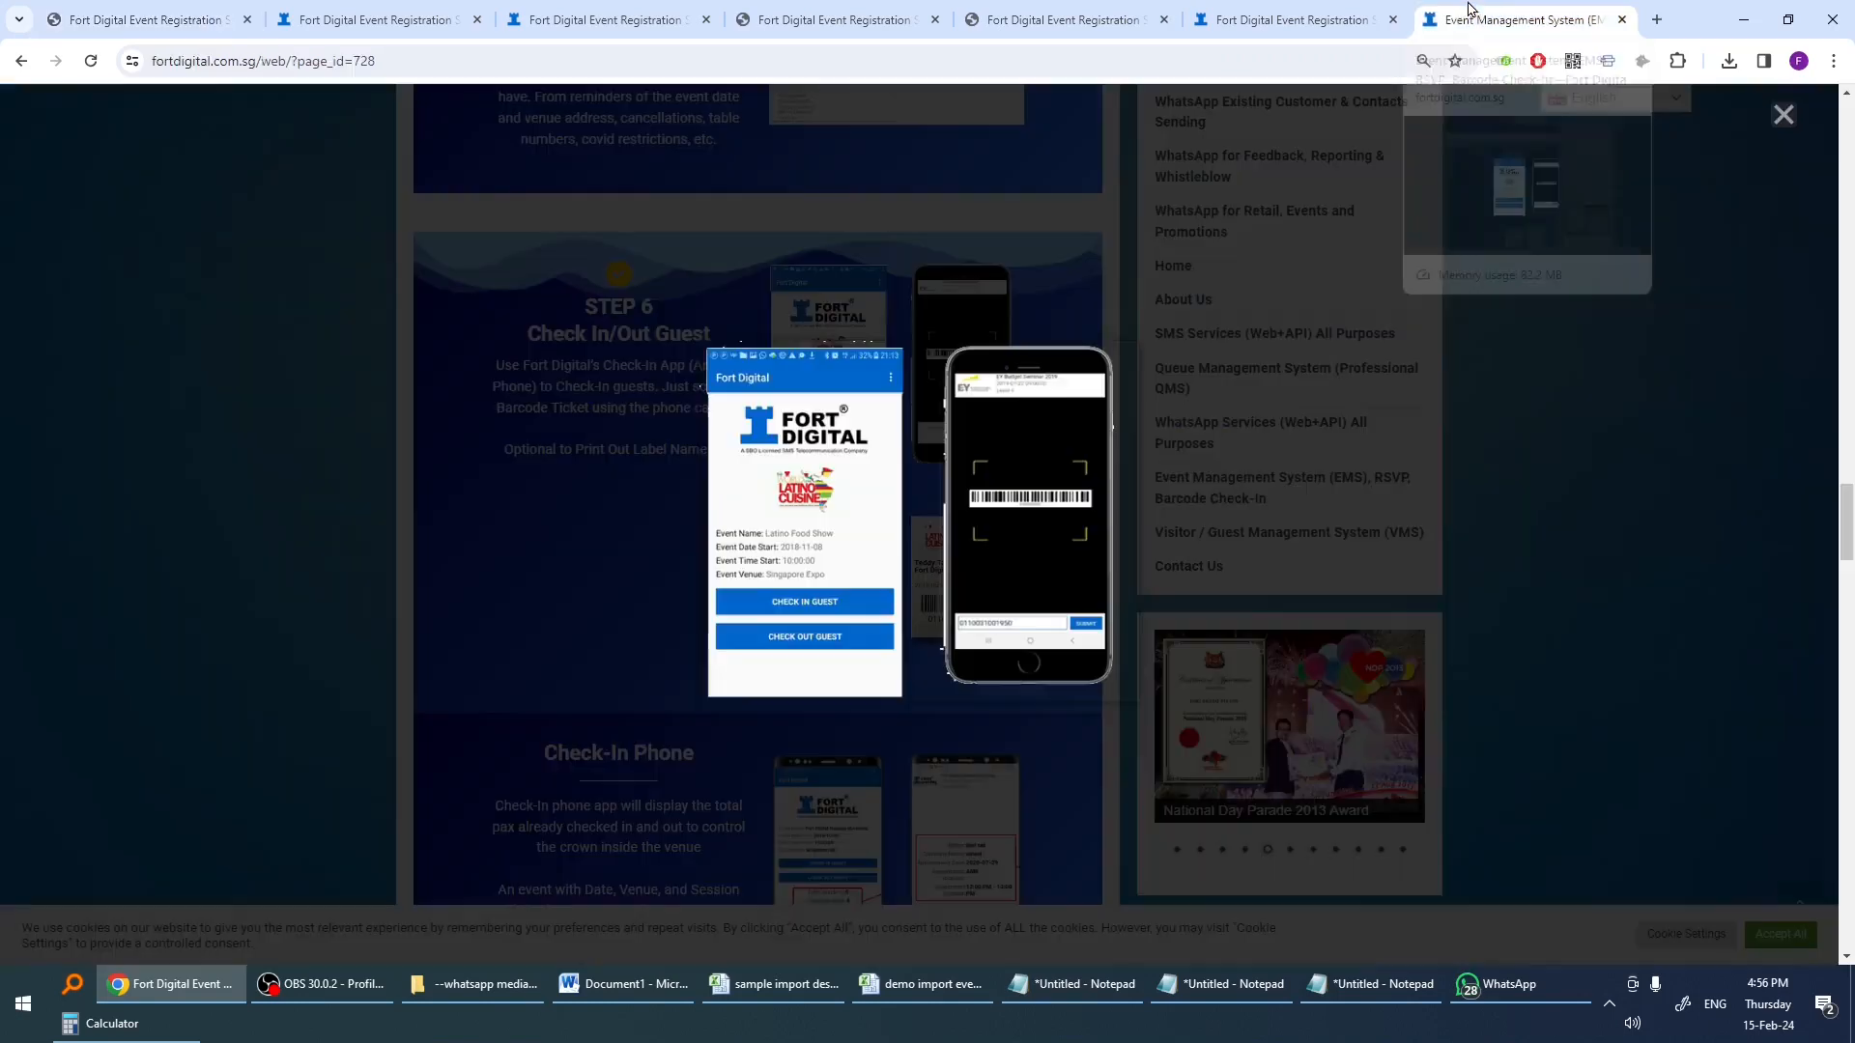
left_click(518, 553)
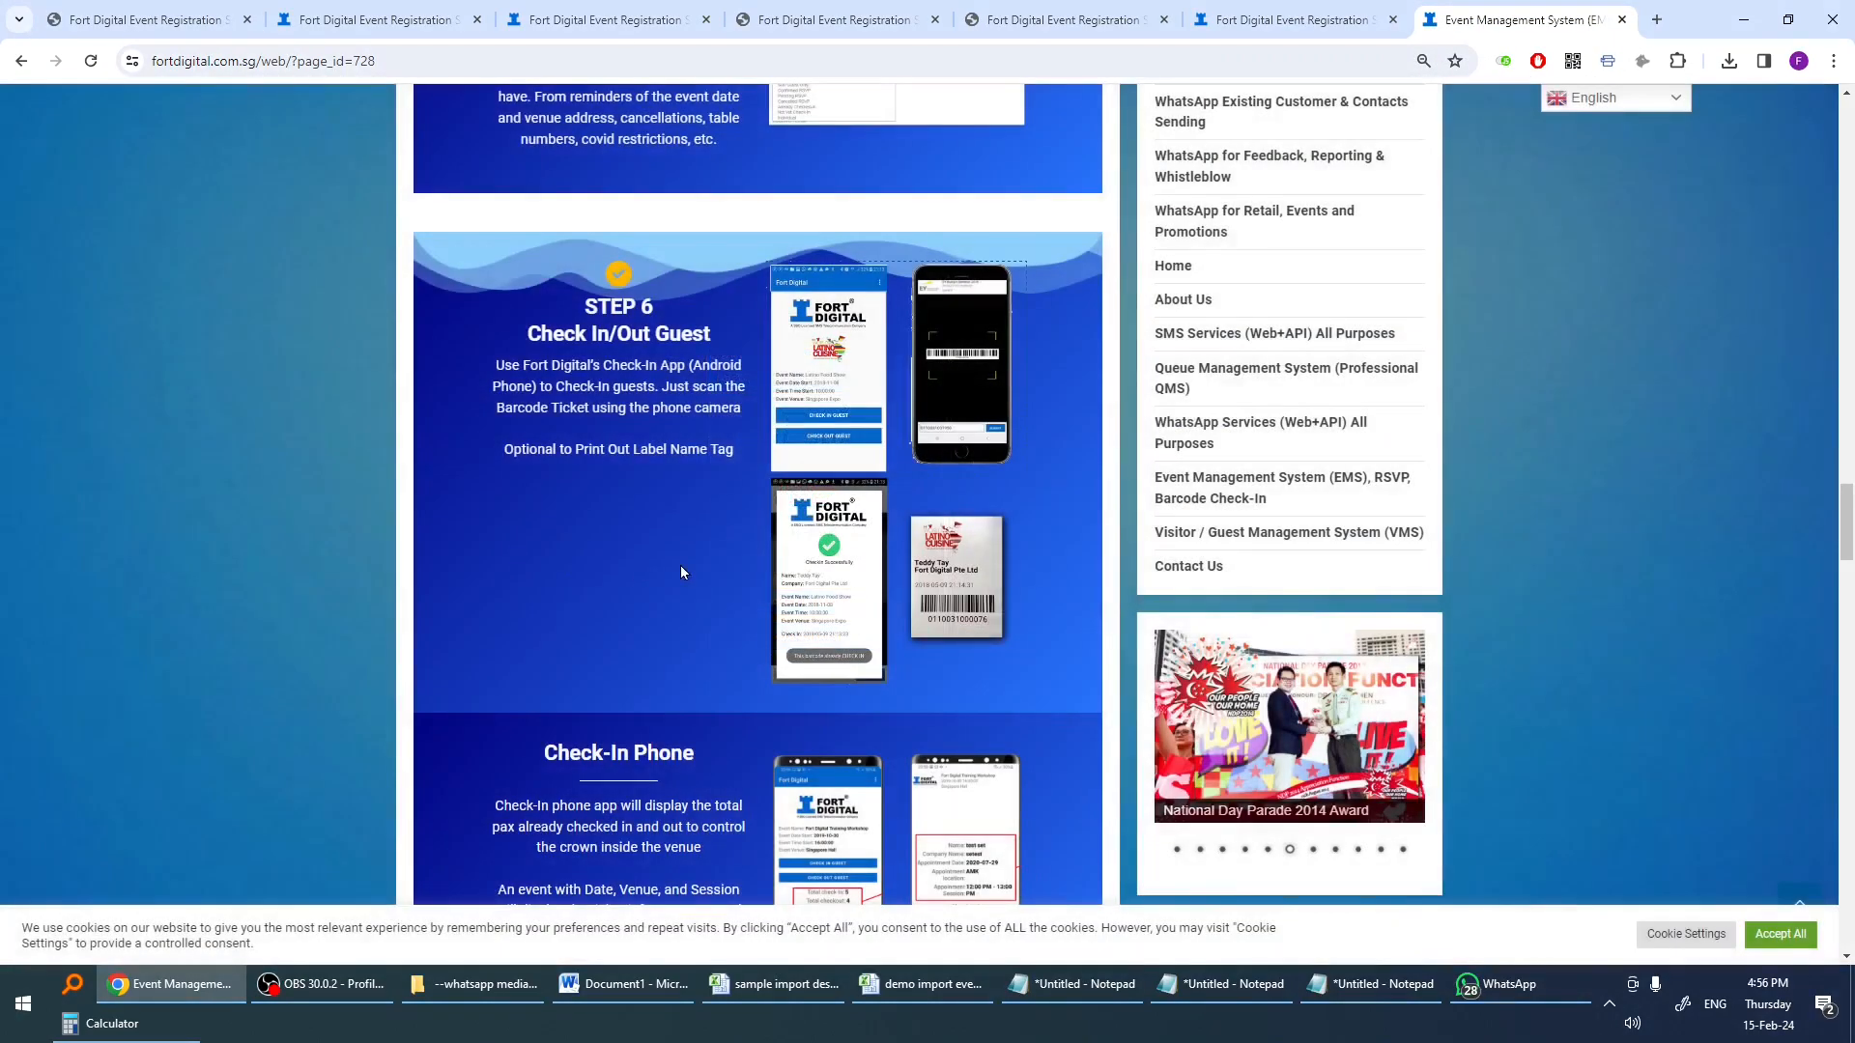
left_click(994, 561)
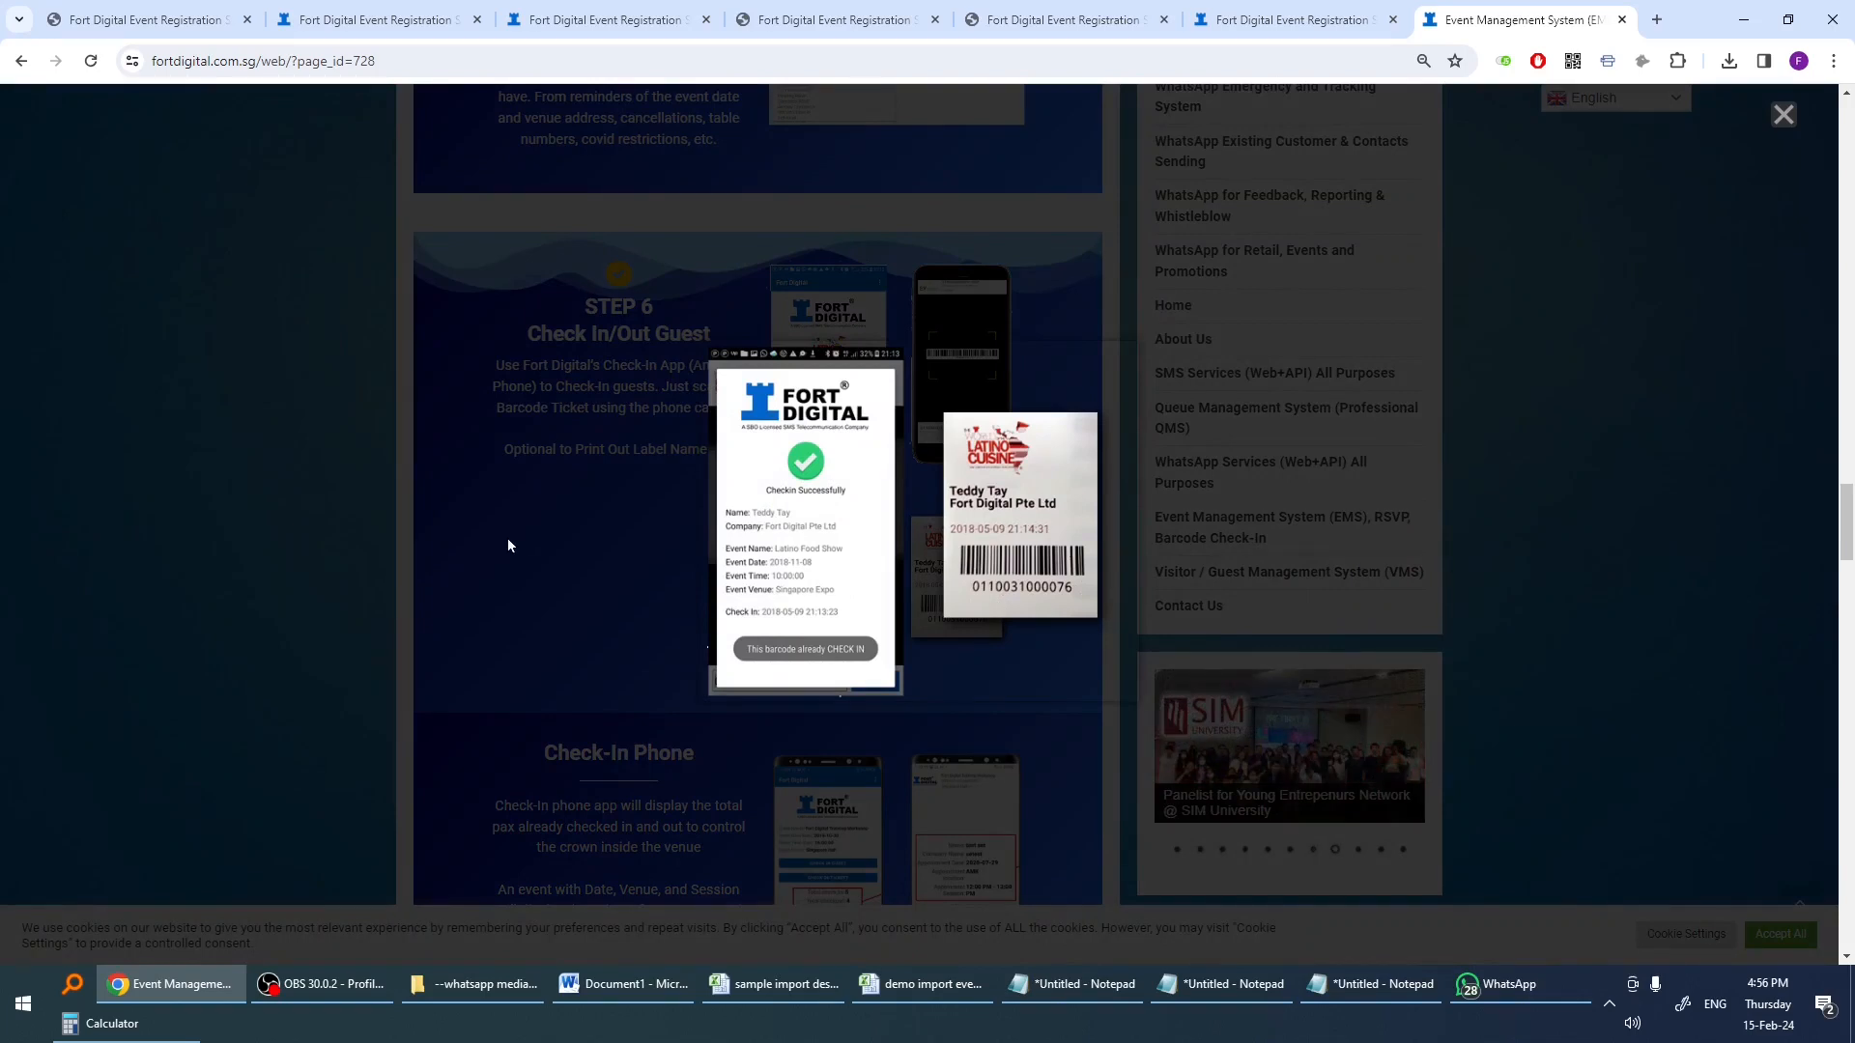
left_click(542, 548)
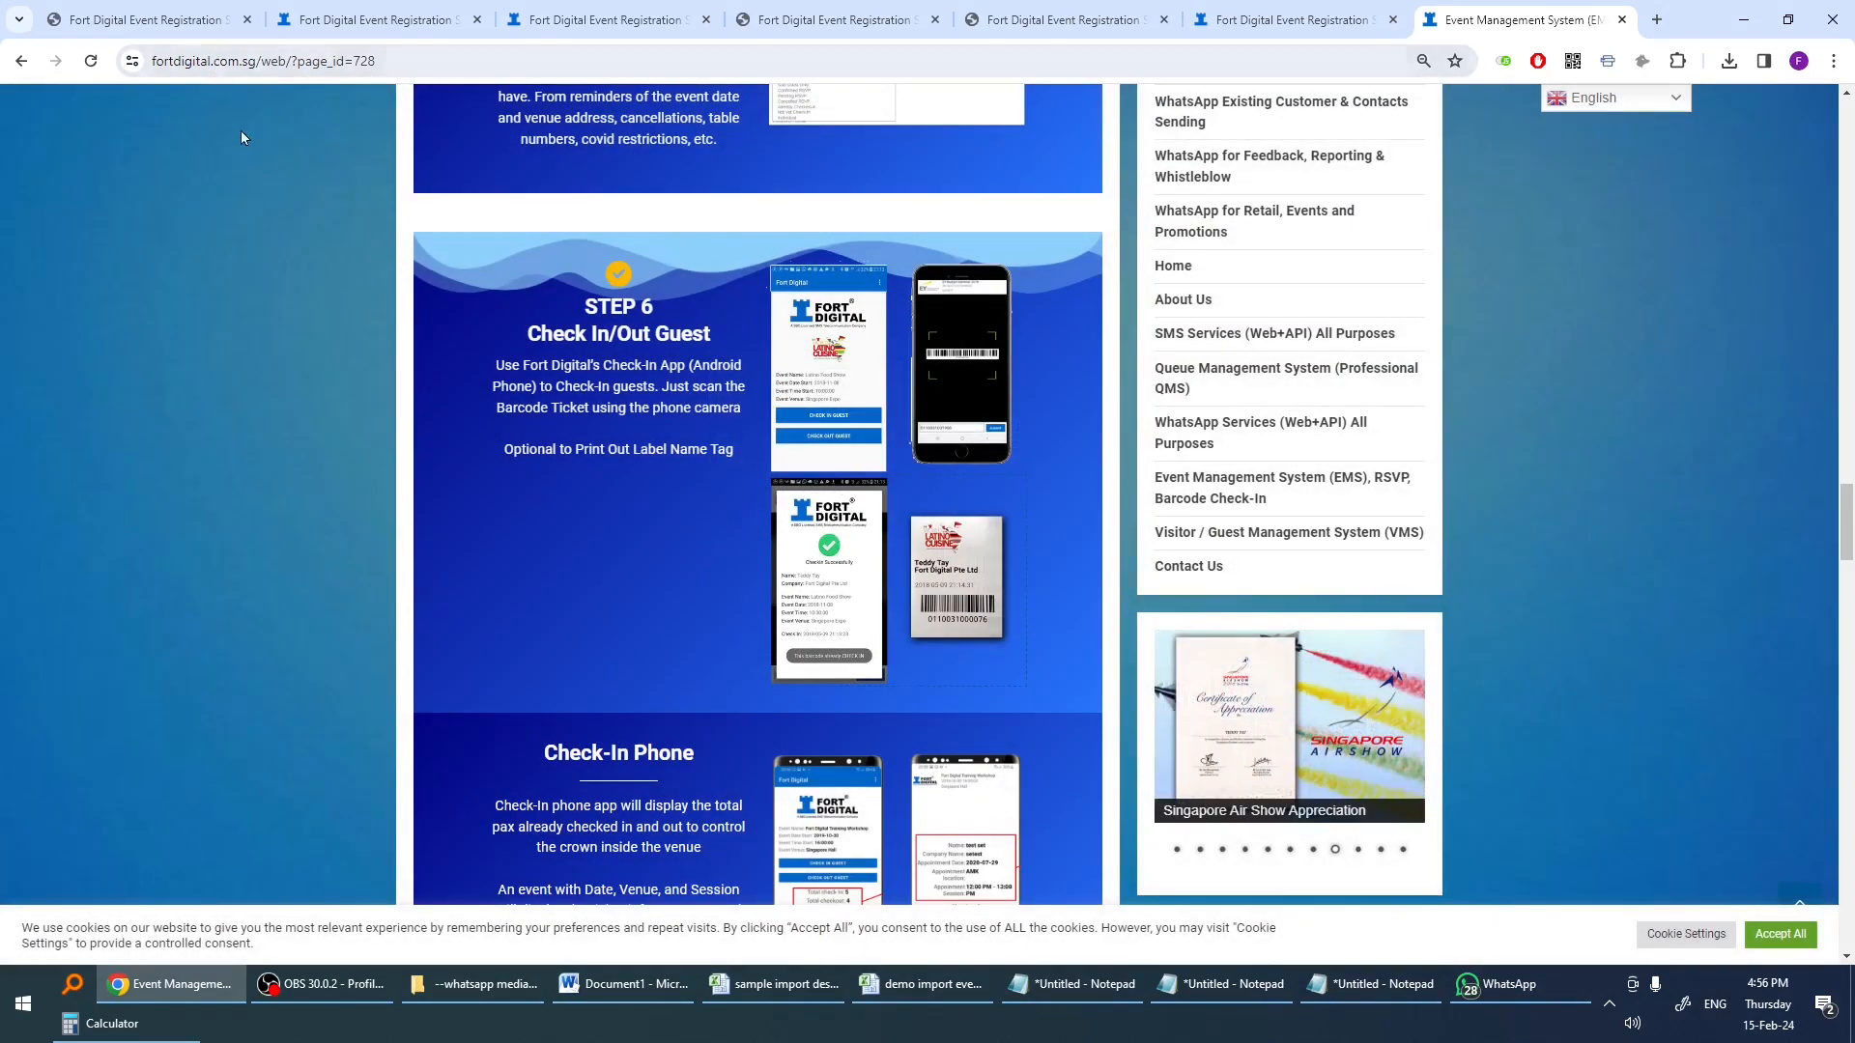
mouse_move(161, 9)
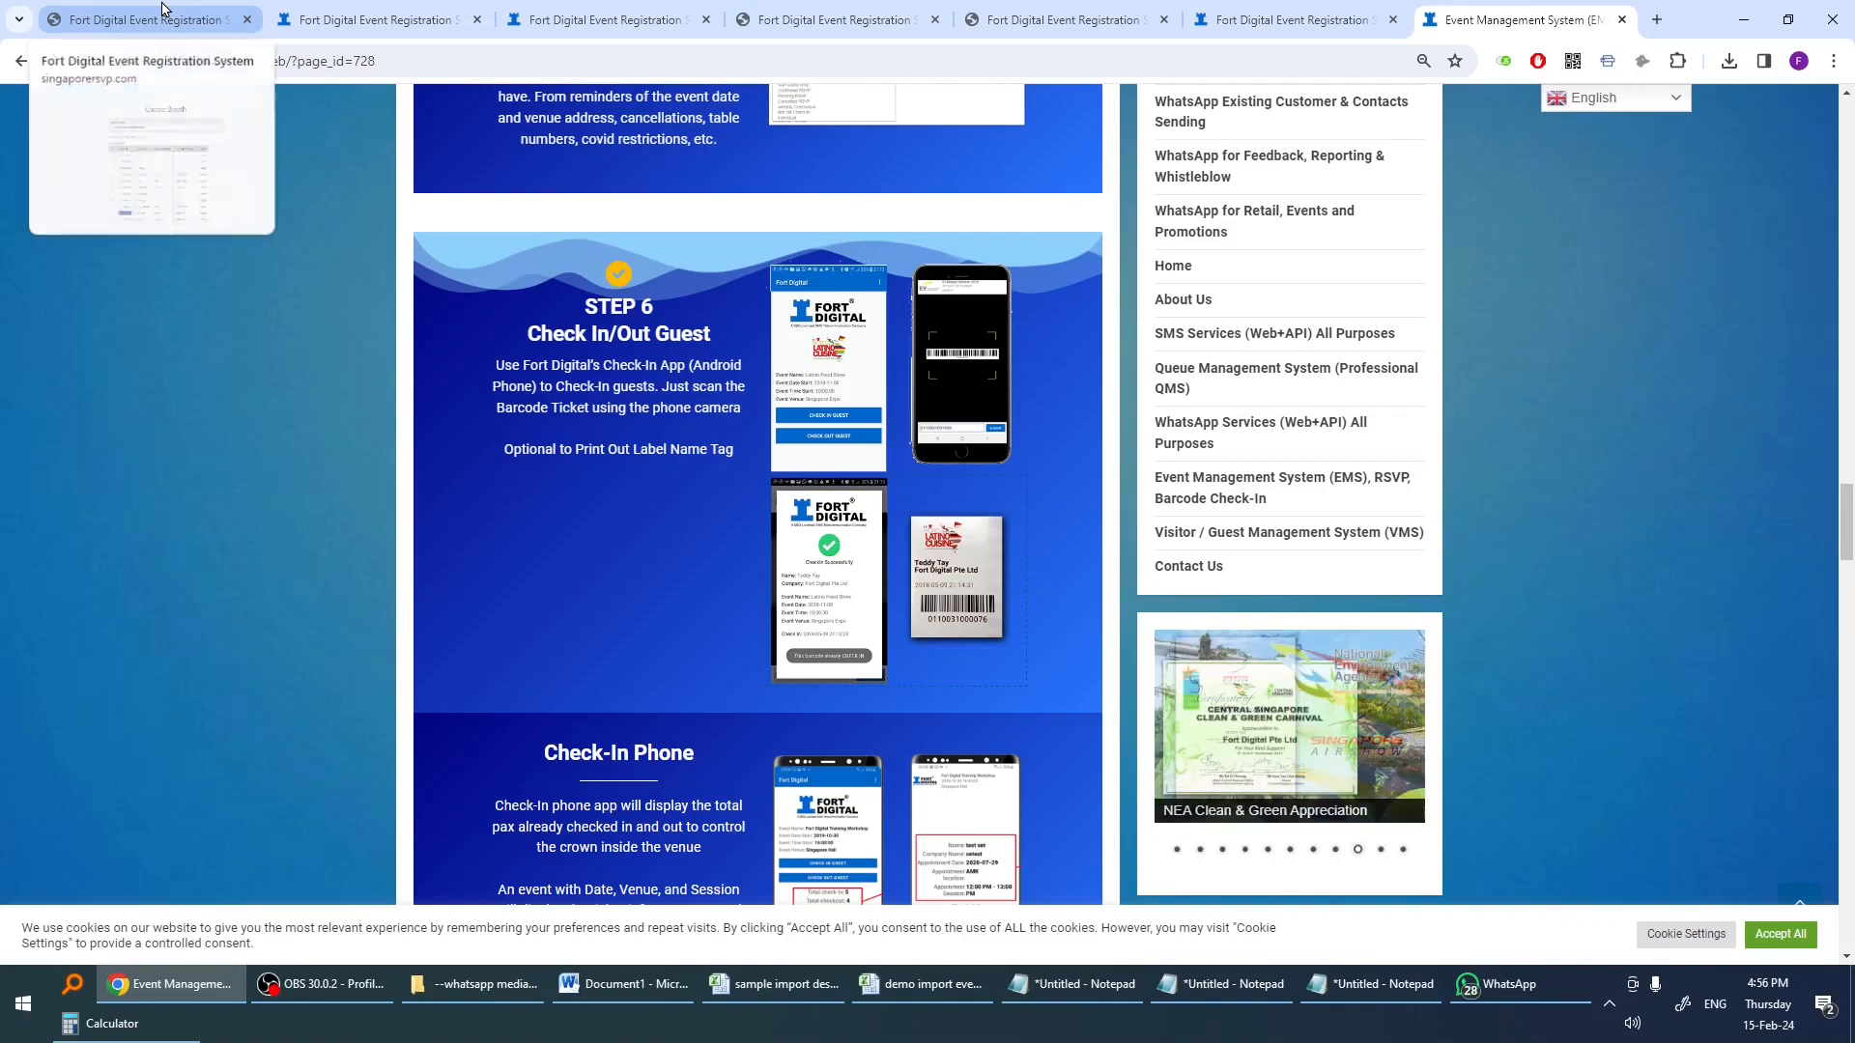
left_click(161, 12)
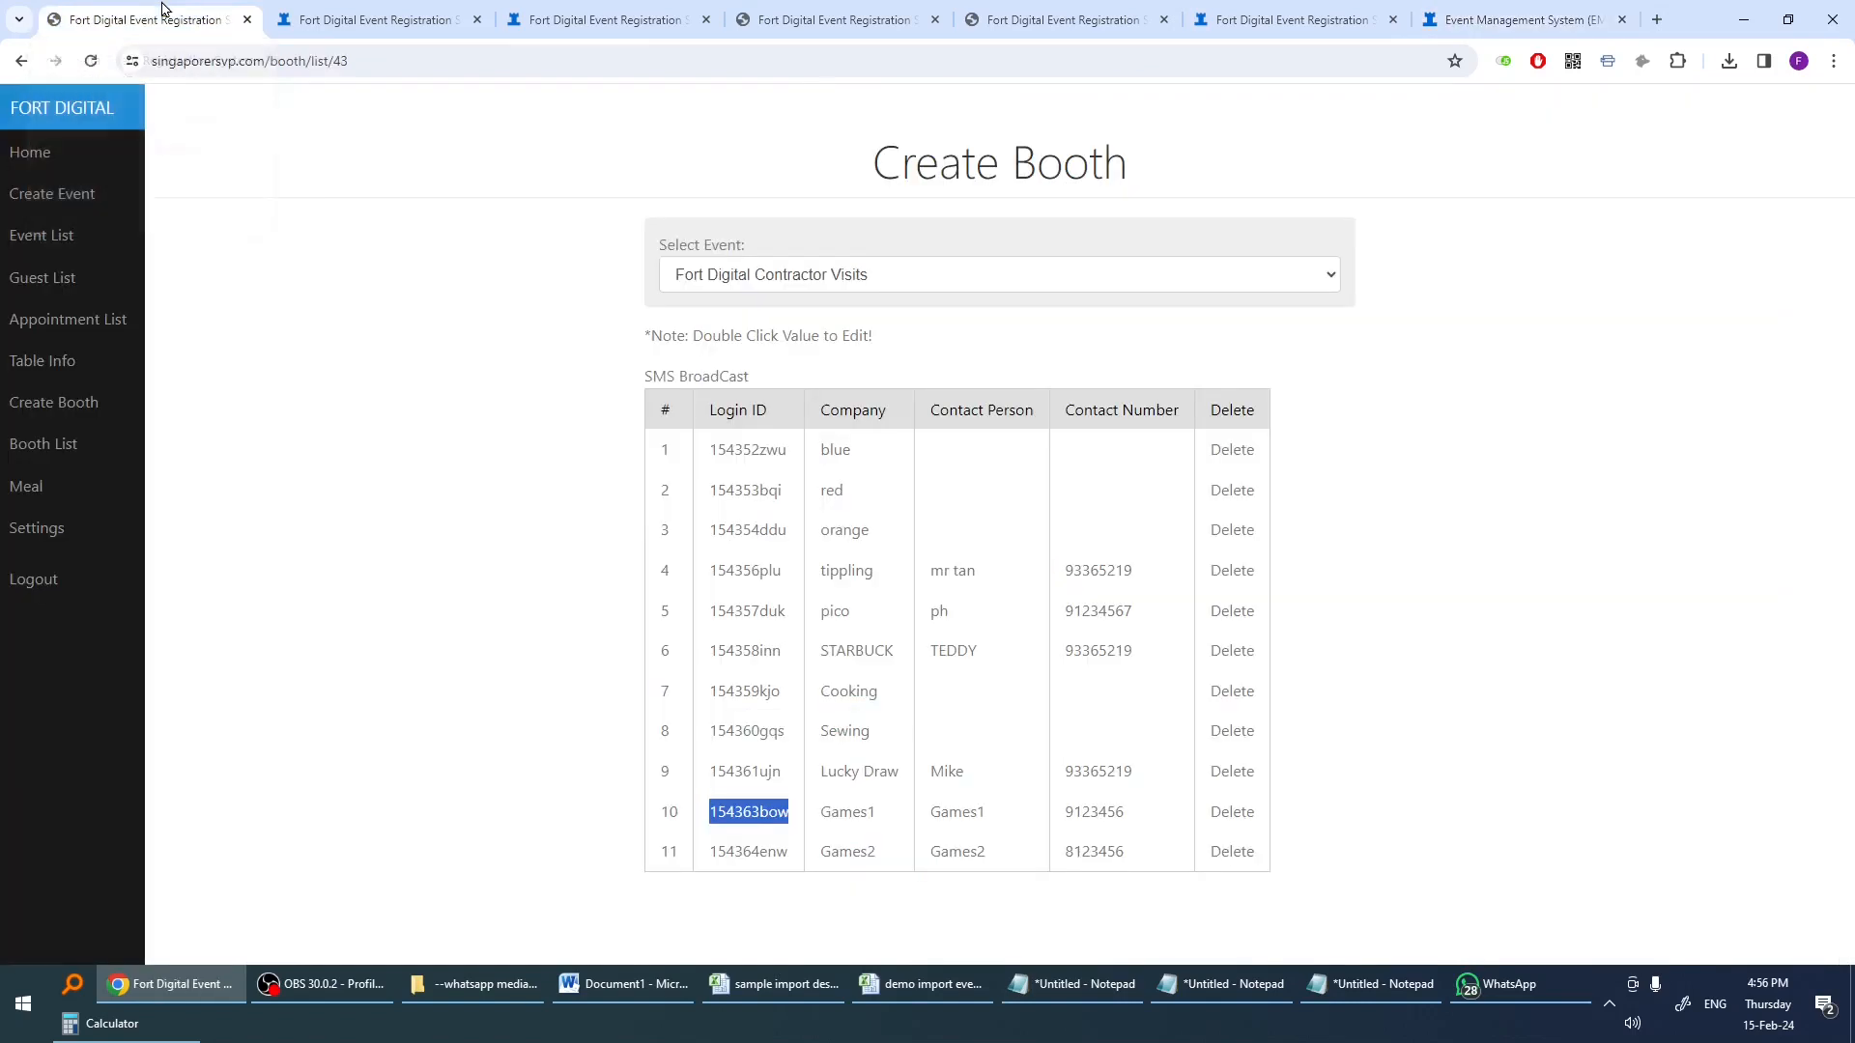
Open the Guest List and confirm the first guest's Booth Visit count is 0.
left_click(65, 283)
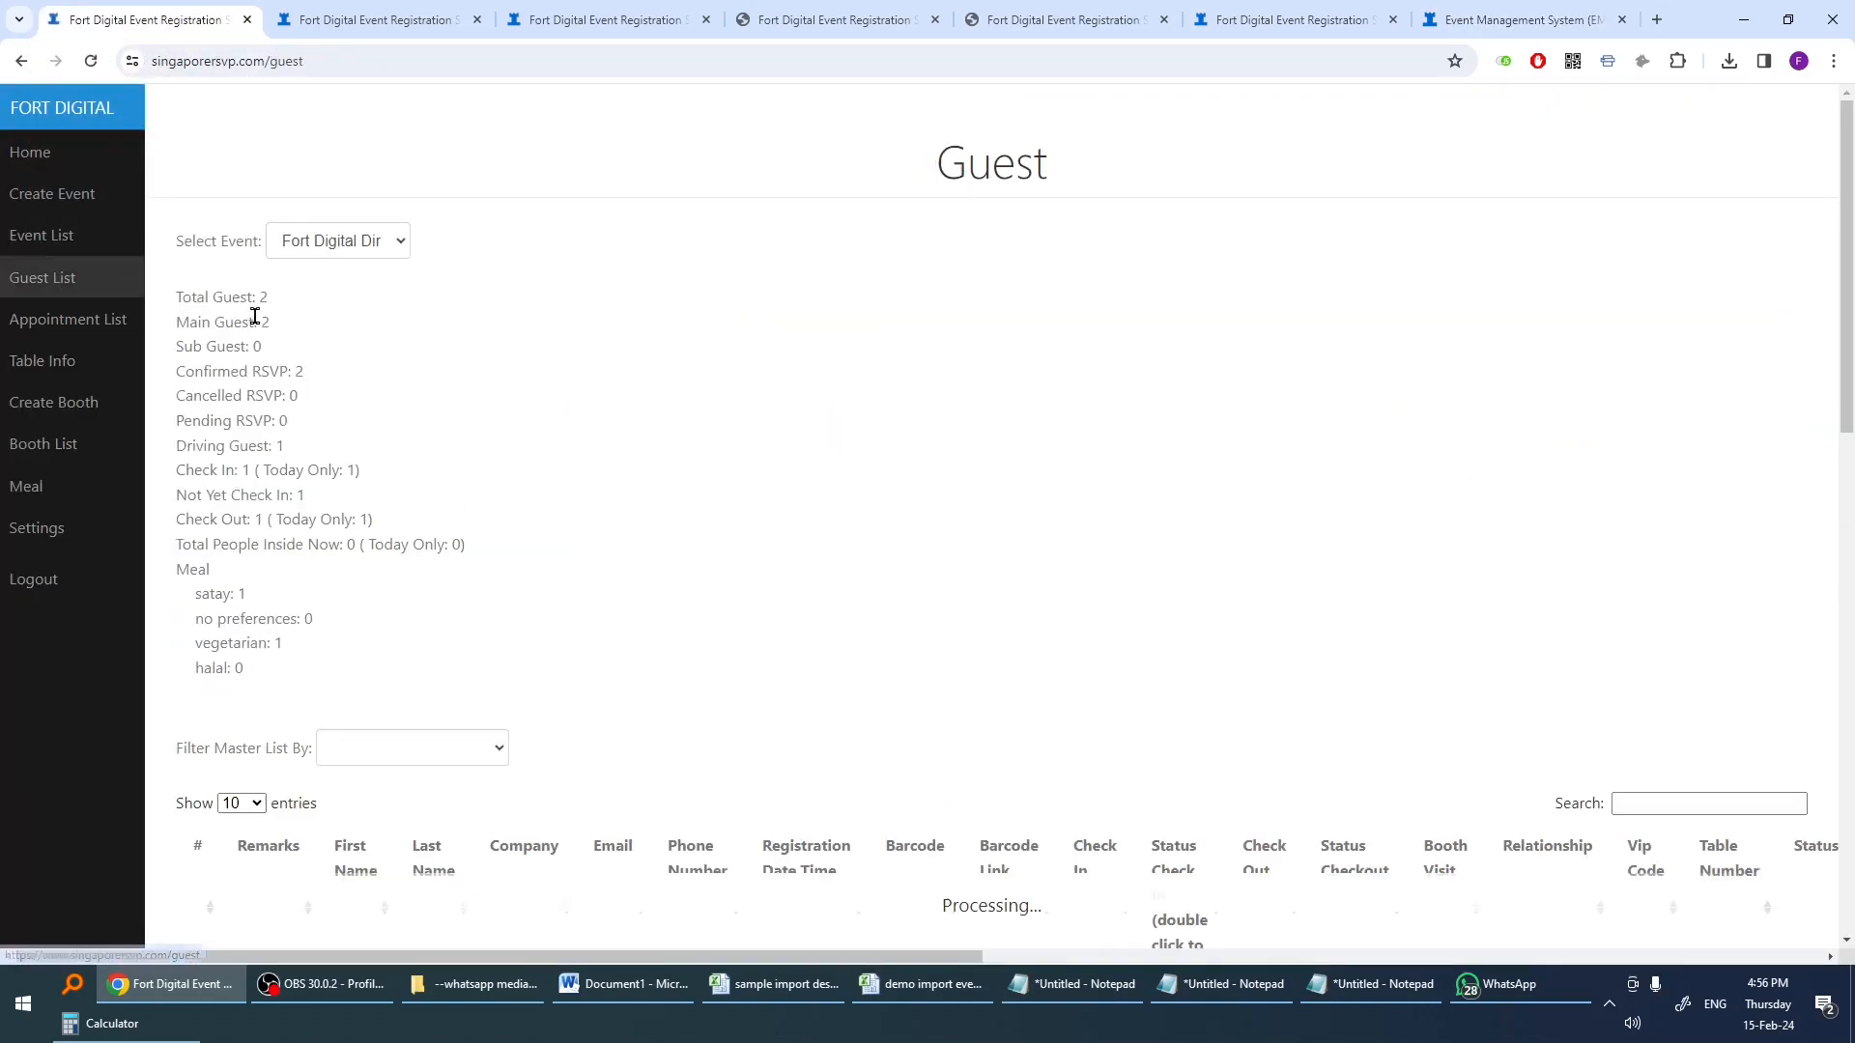
scroll(600, 571, "down", 5)
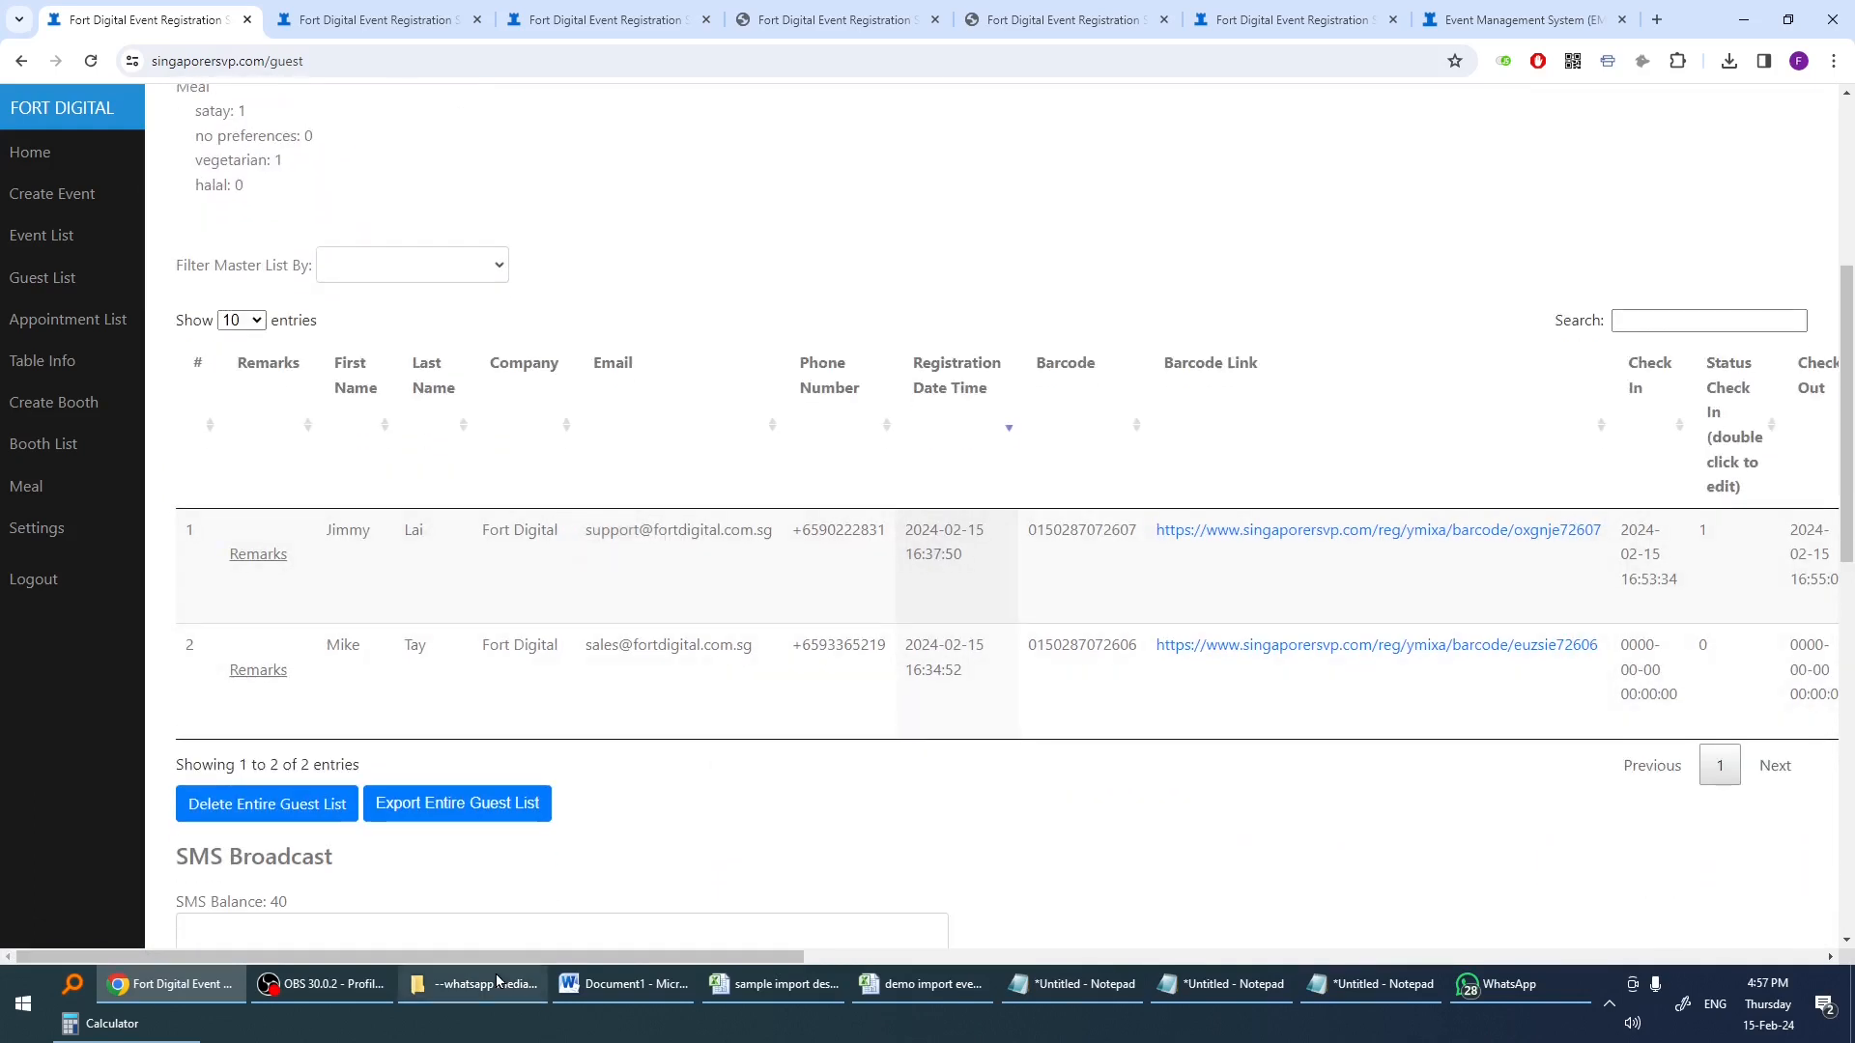
left_click_drag(497, 959, 885, 958)
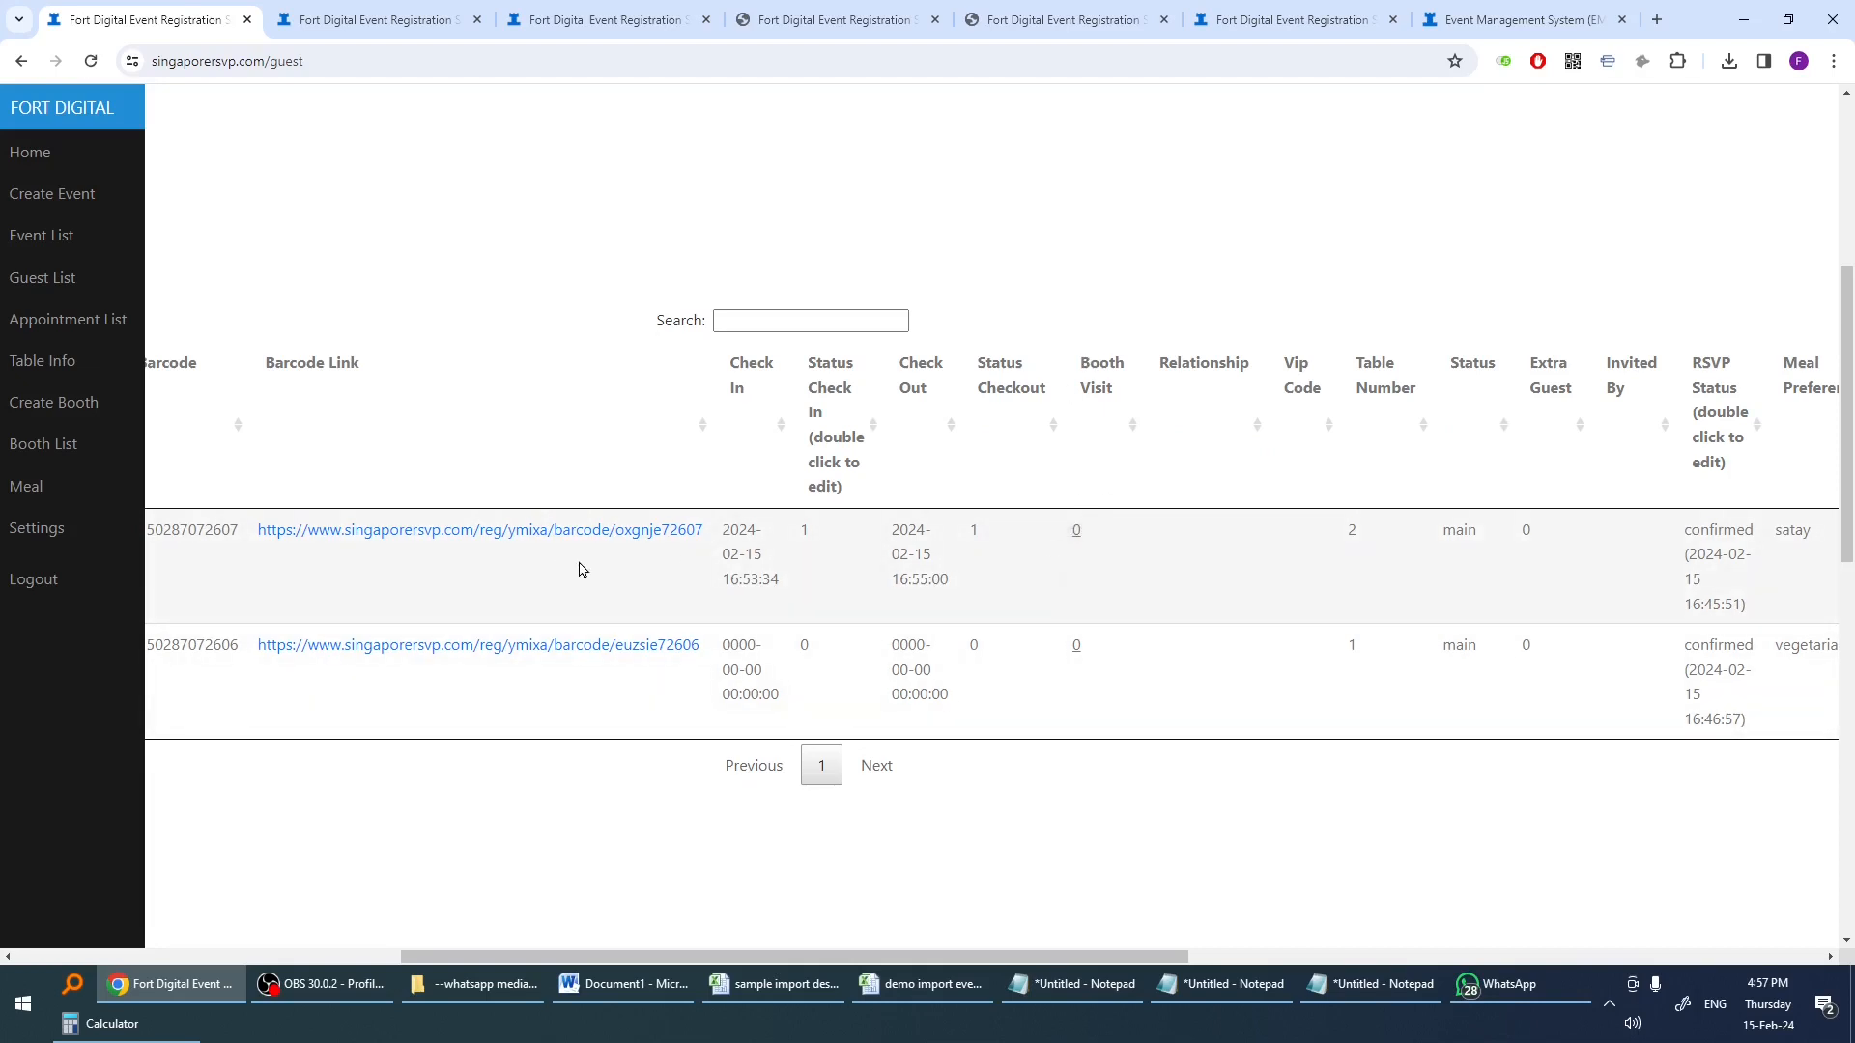
left_click(1077, 534)
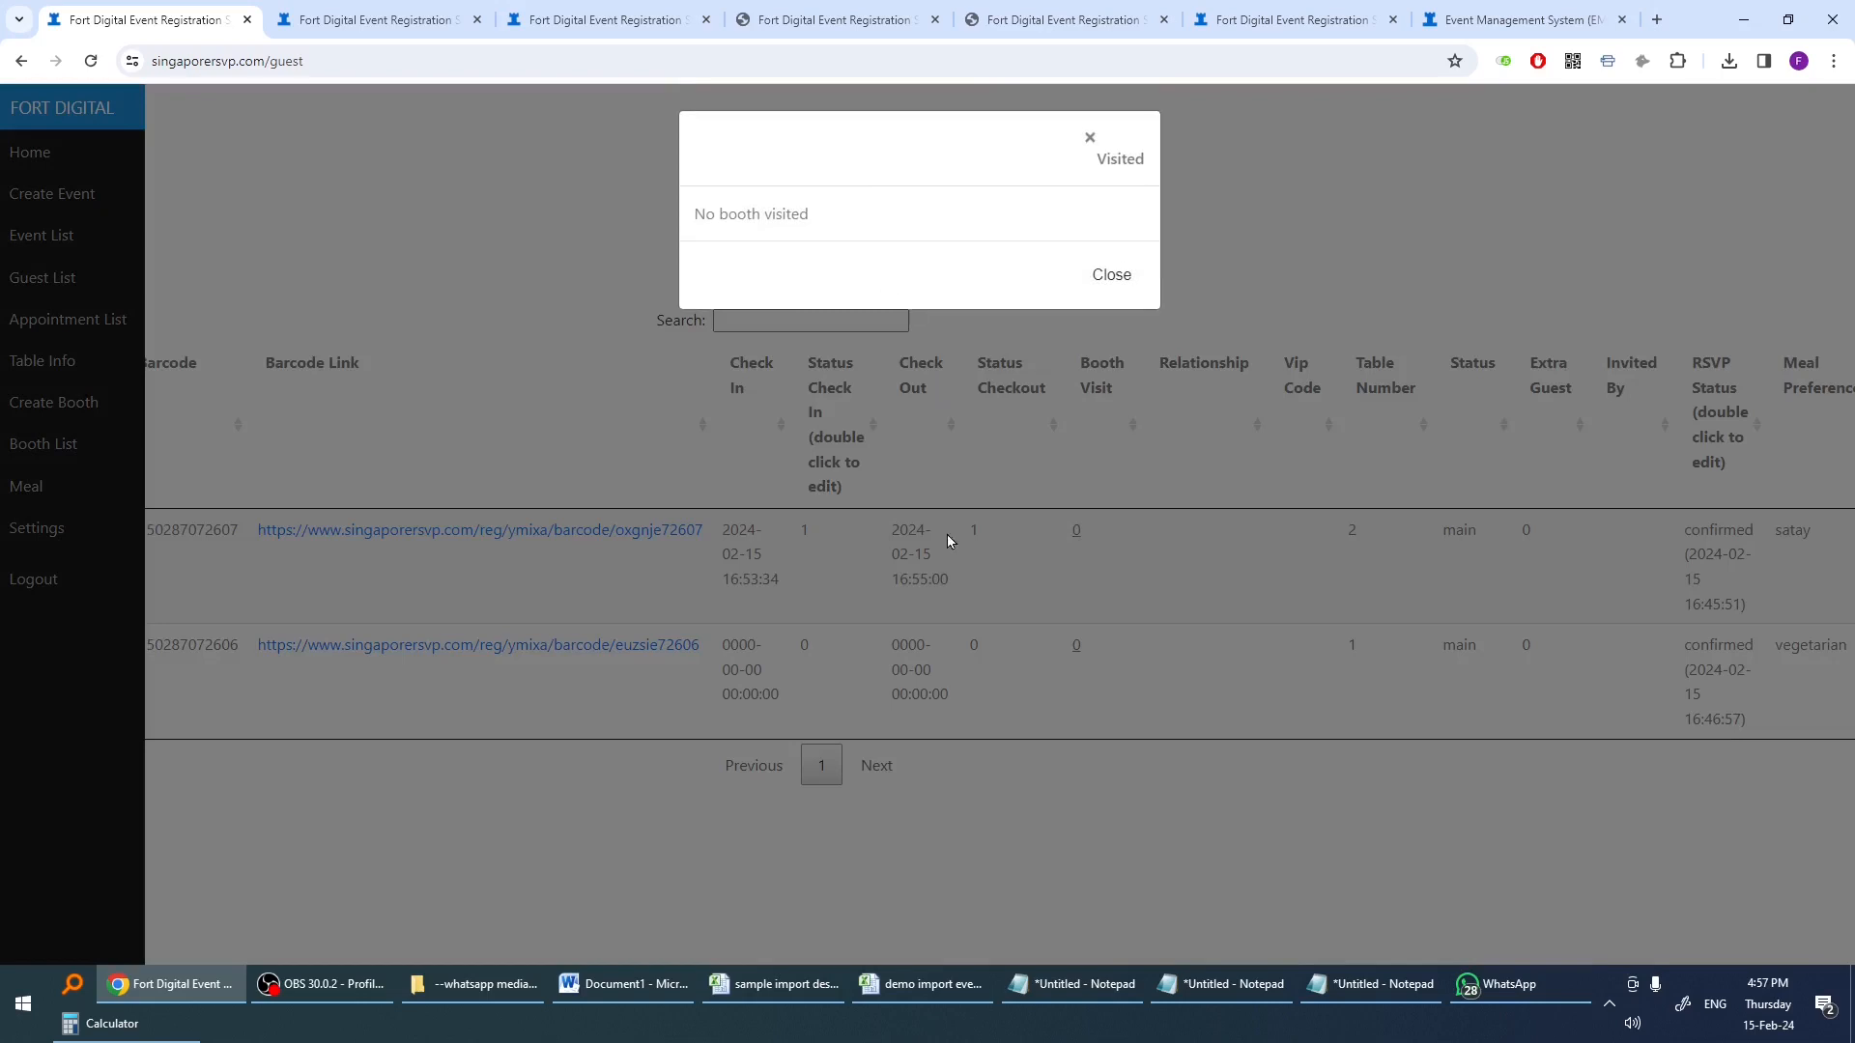
left_click(1113, 280)
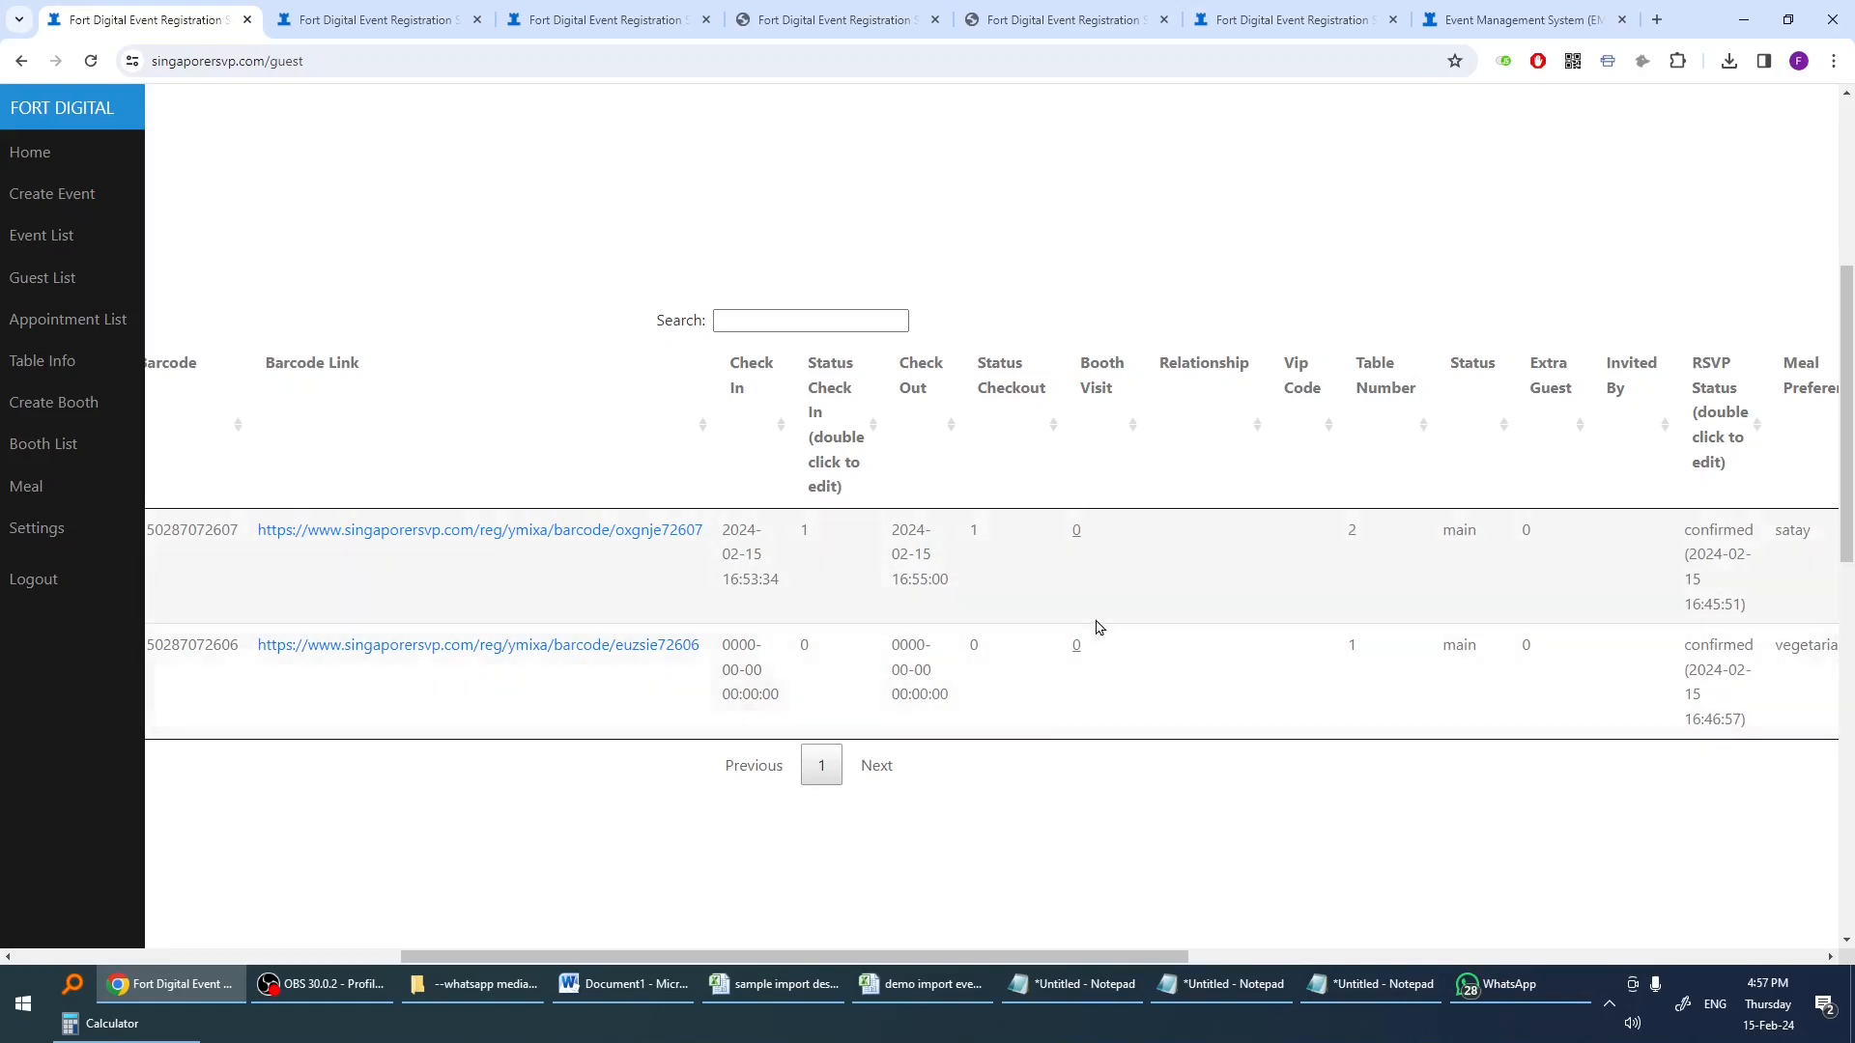
left_click_drag(1047, 956, 666, 957)
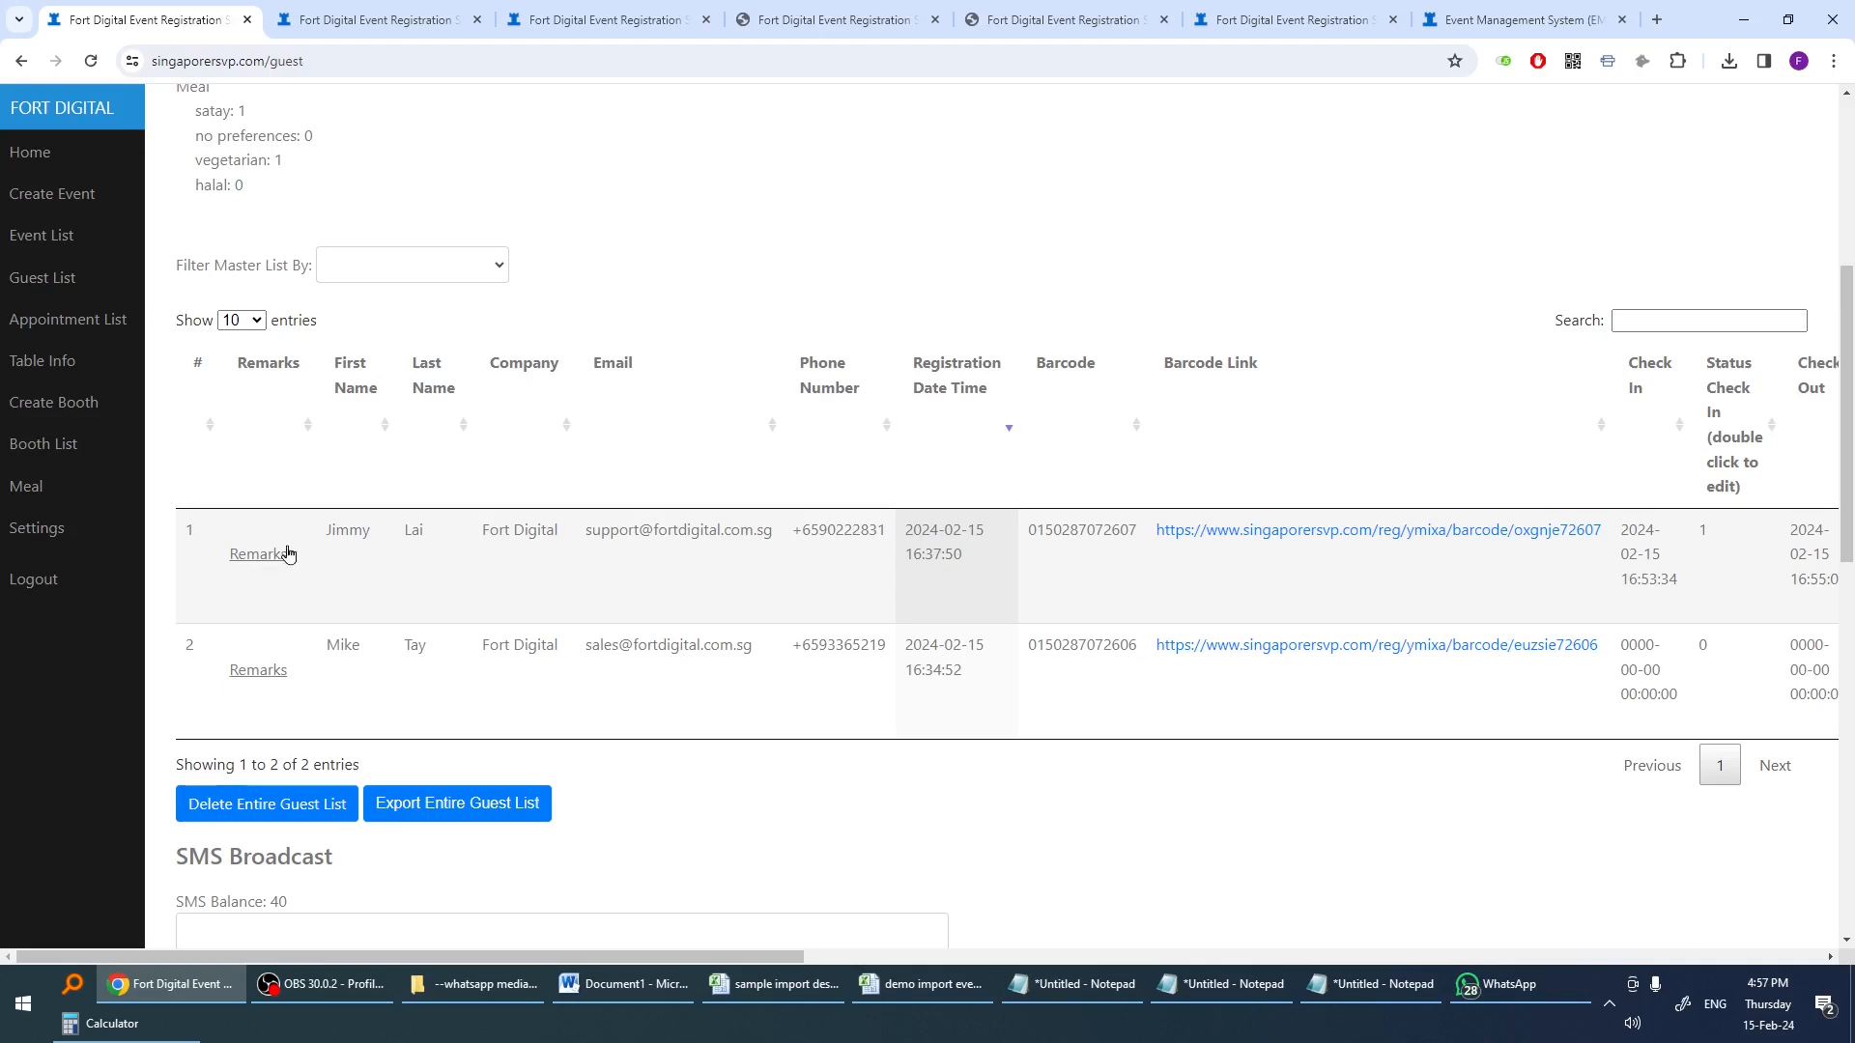
Save the remark 'Claimed' on the first guest's row.
left_click(259, 559)
left_click(763, 228)
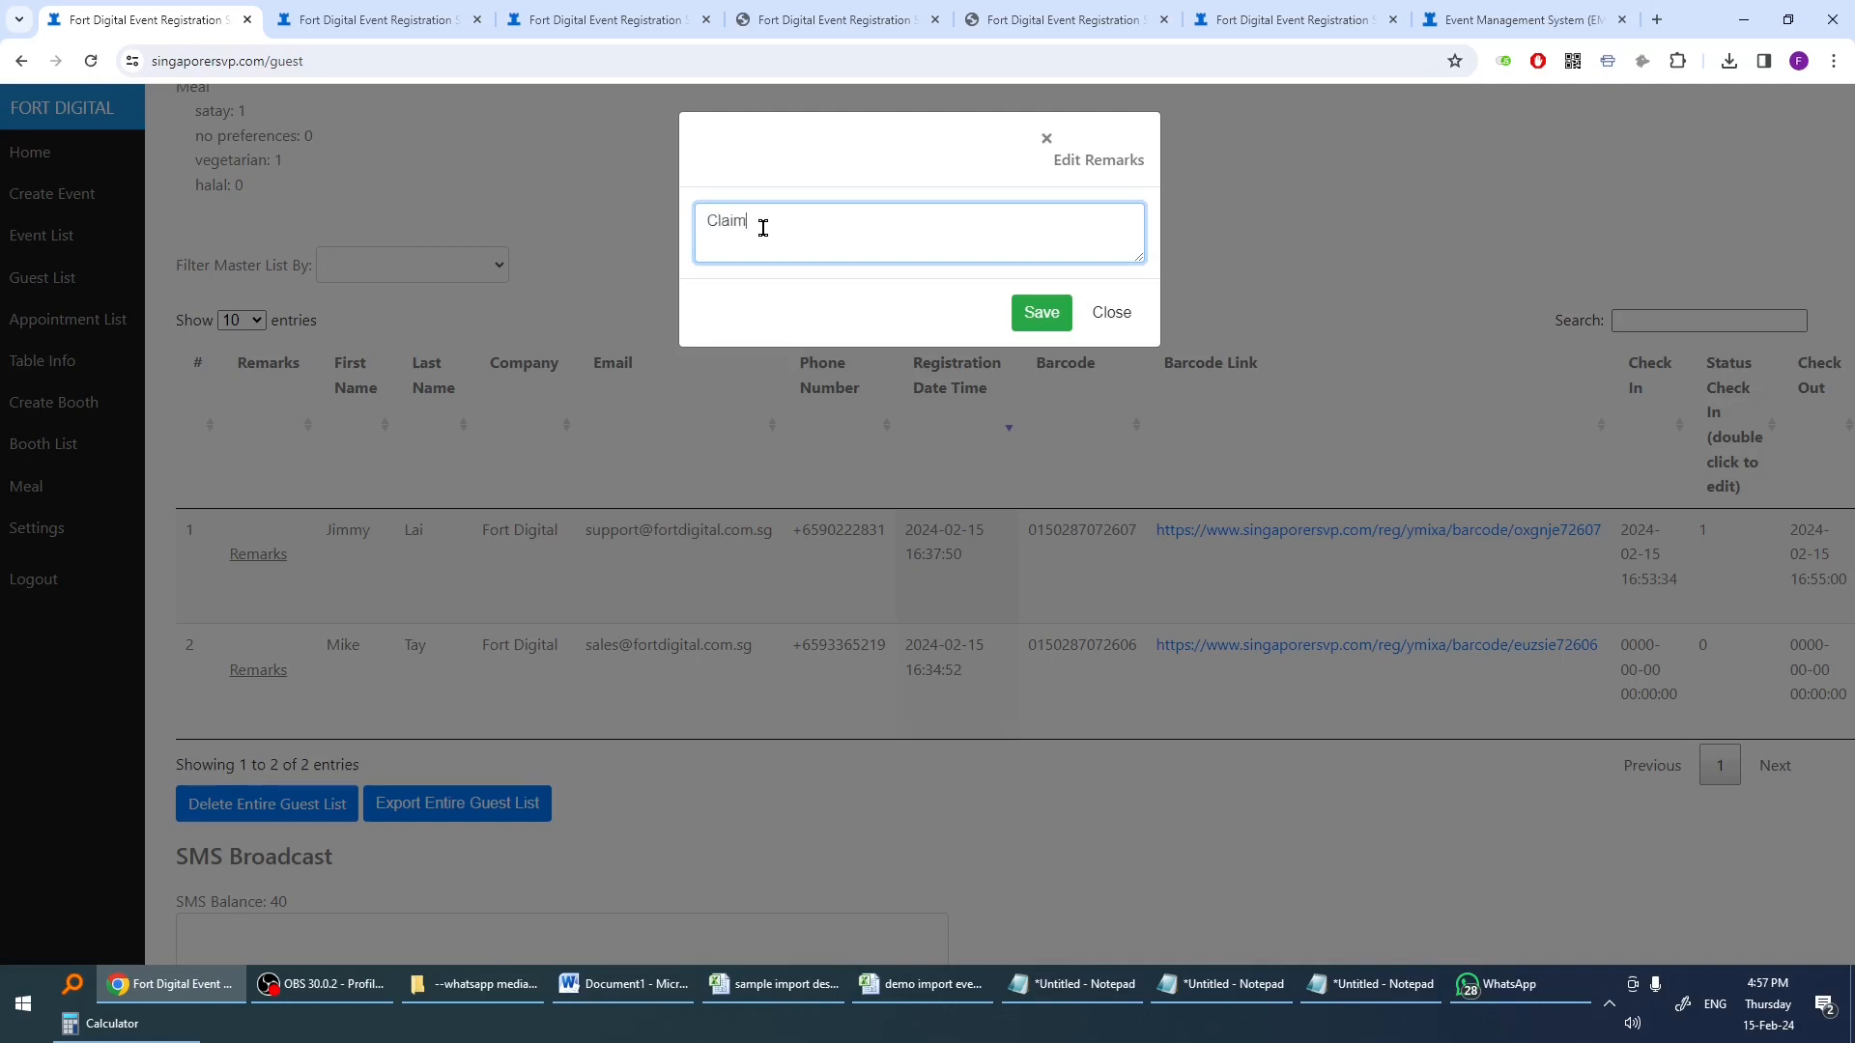
left_click(1039, 313)
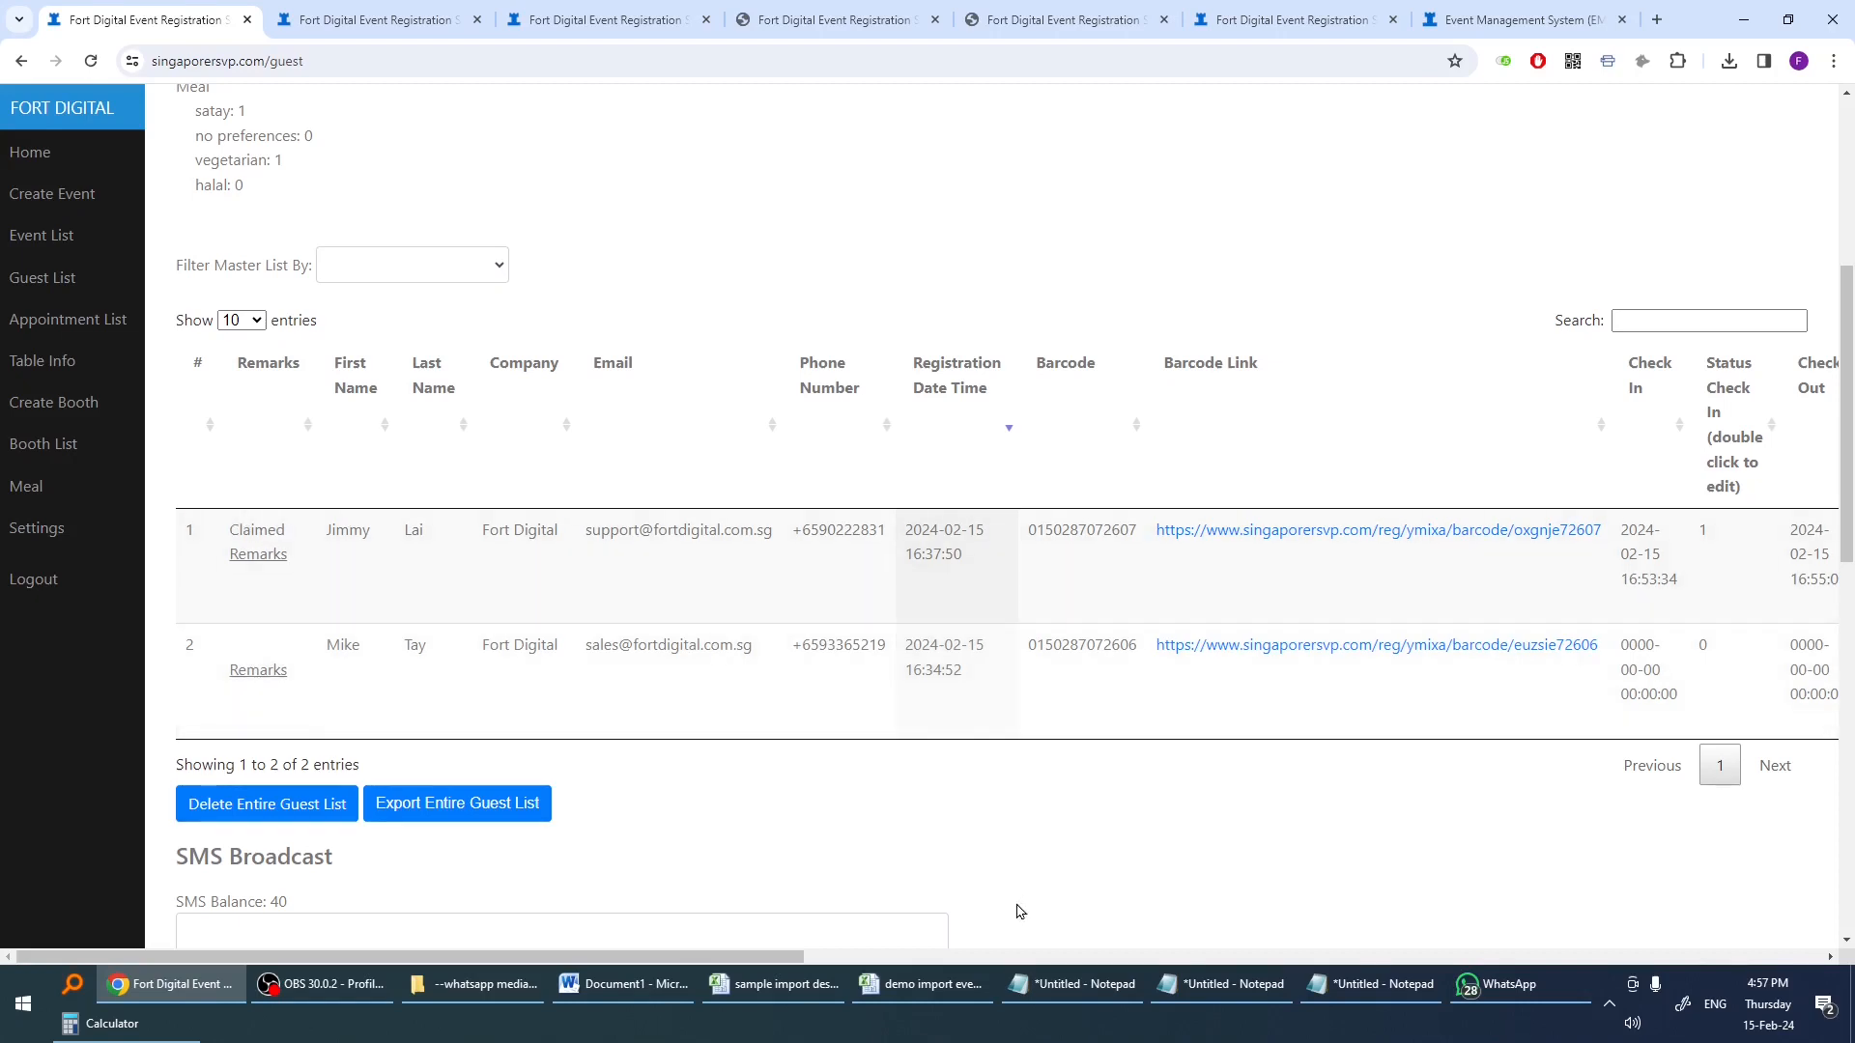
mouse_move(778, 957)
left_mouse_down()
mouse_move(1331, 958)
mouse_move(778, 957)
left_mouse_up()
Visit Booth List and Create Booth, then return to the Guest List.
left_click(118, 443)
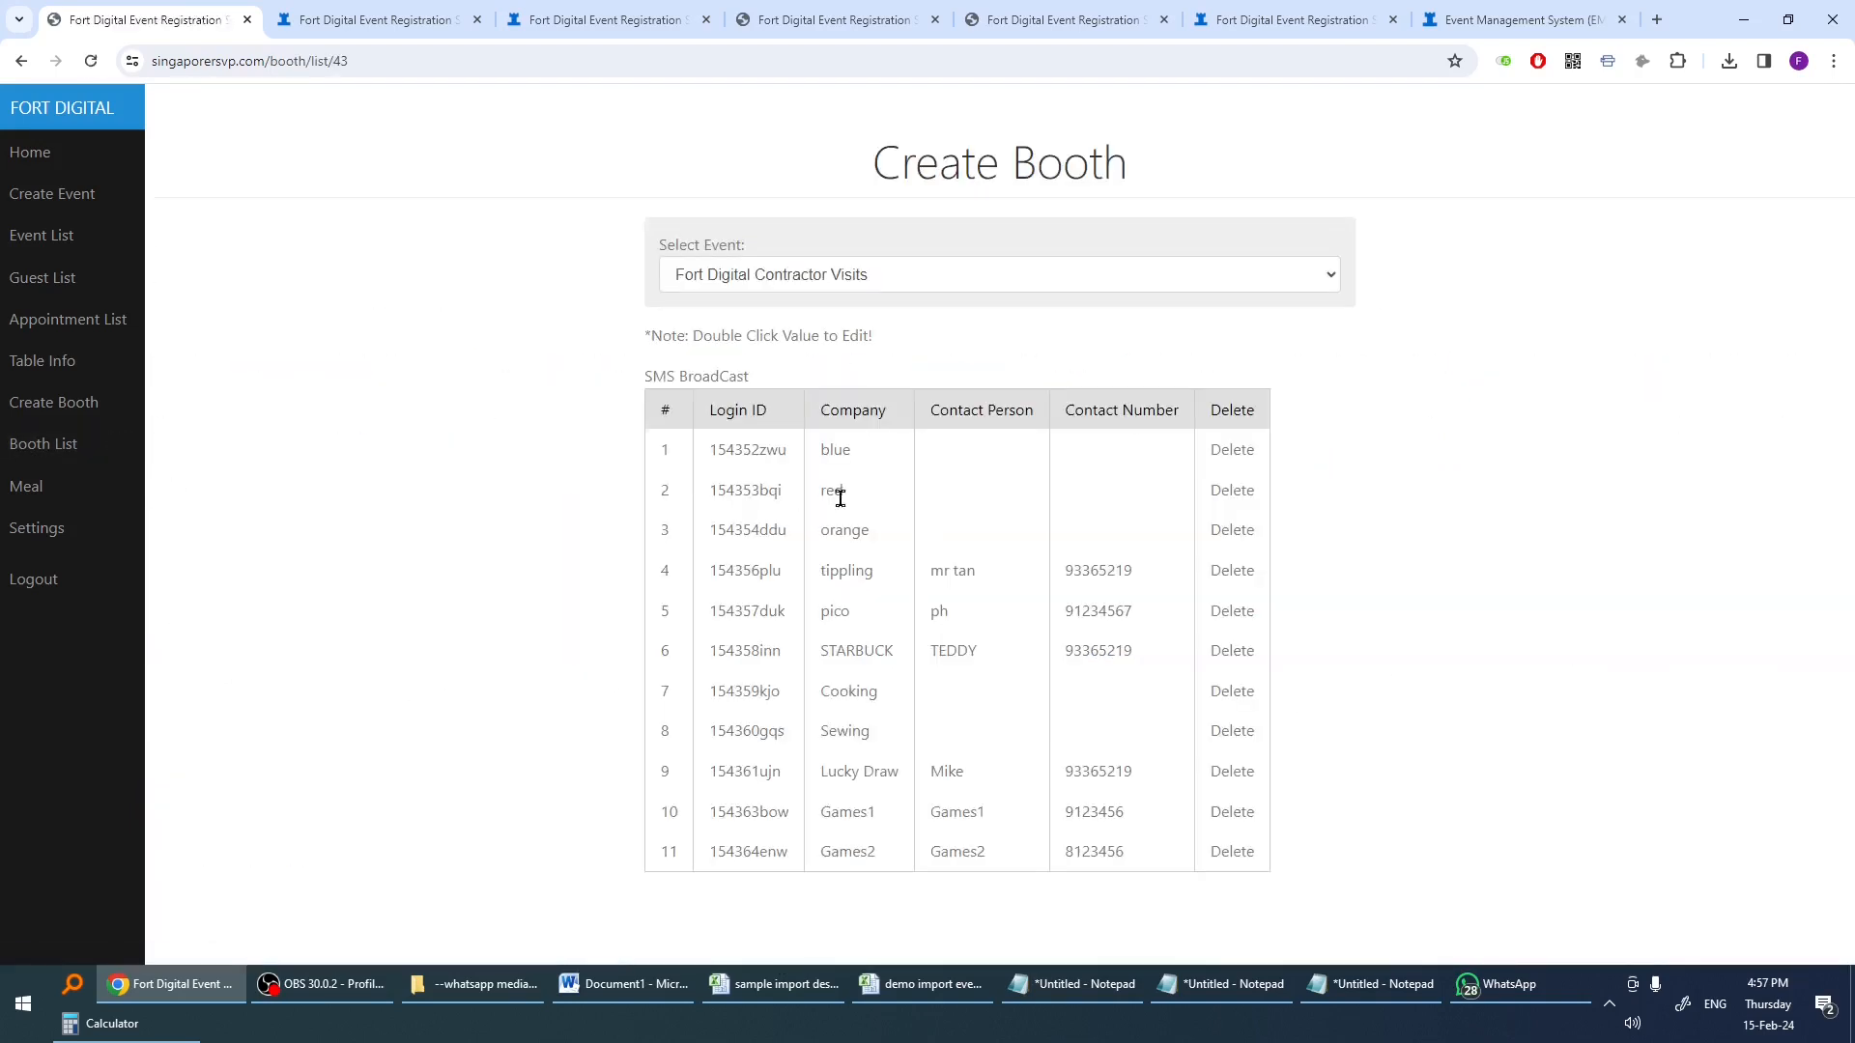
left_click(112, 404)
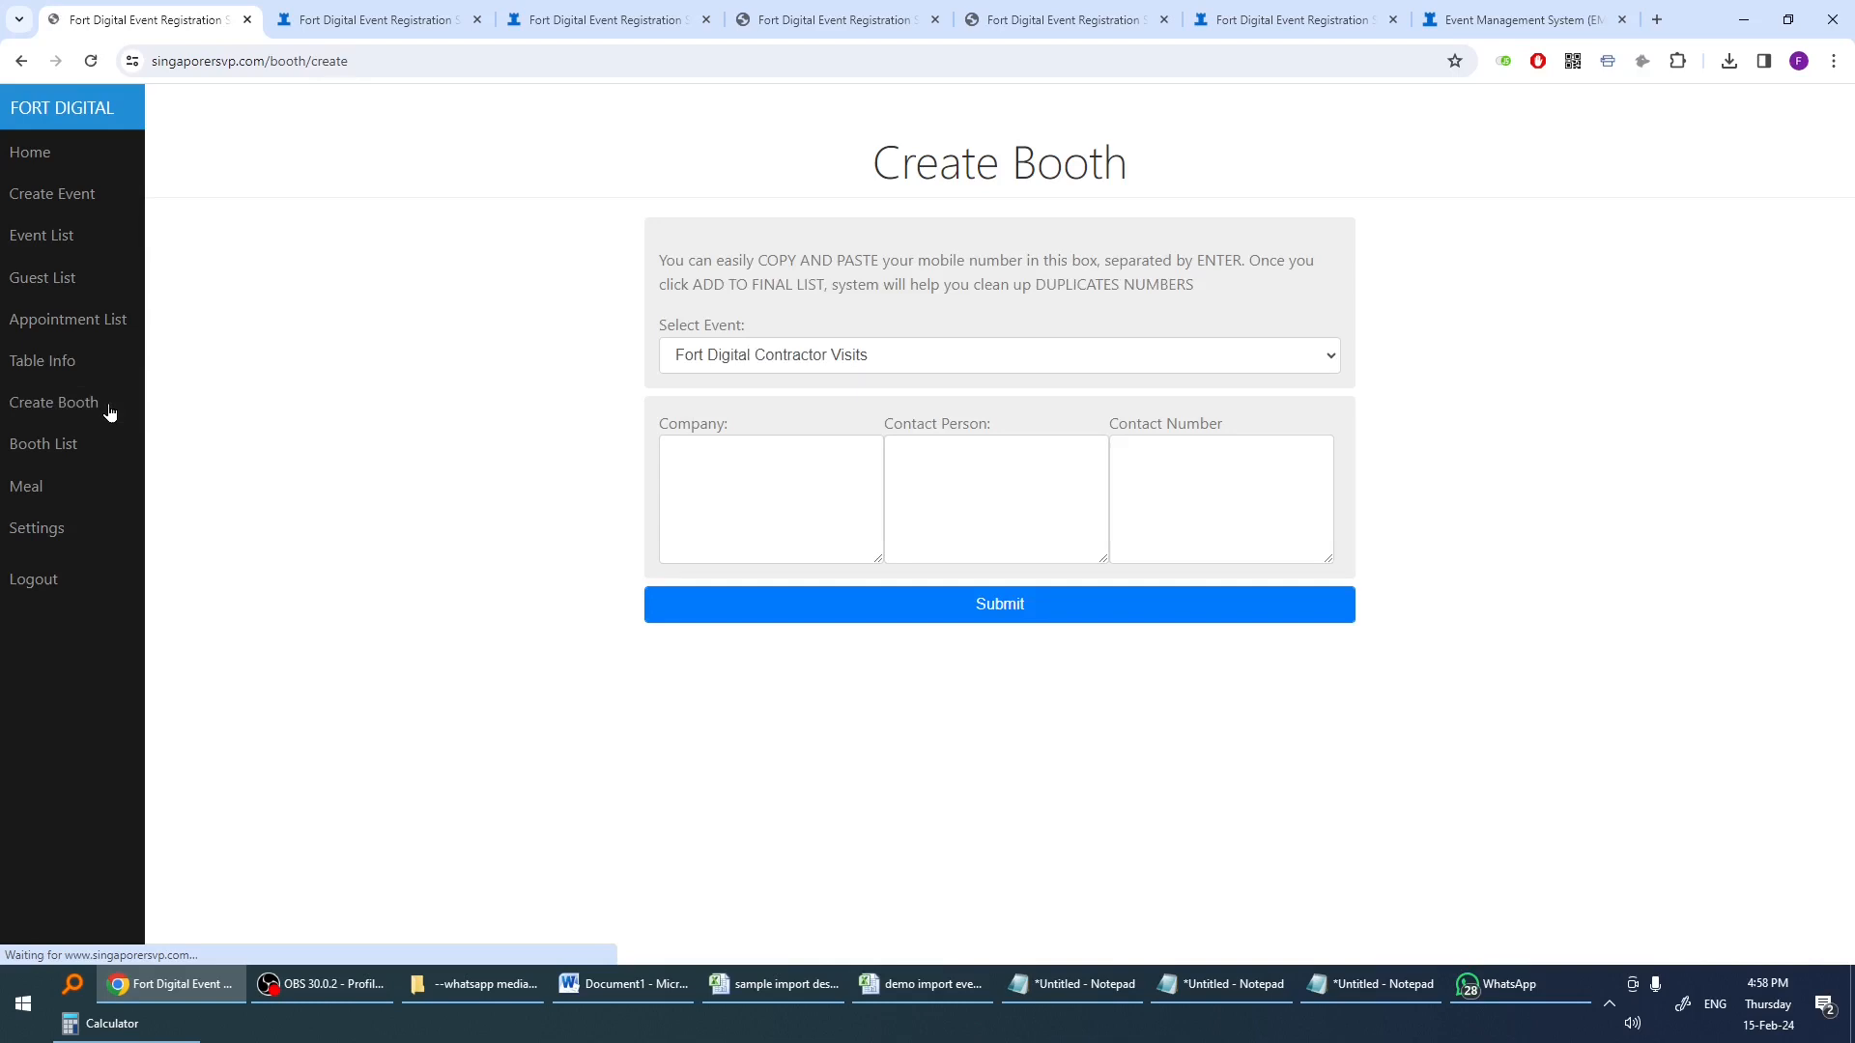
left_click(50, 278)
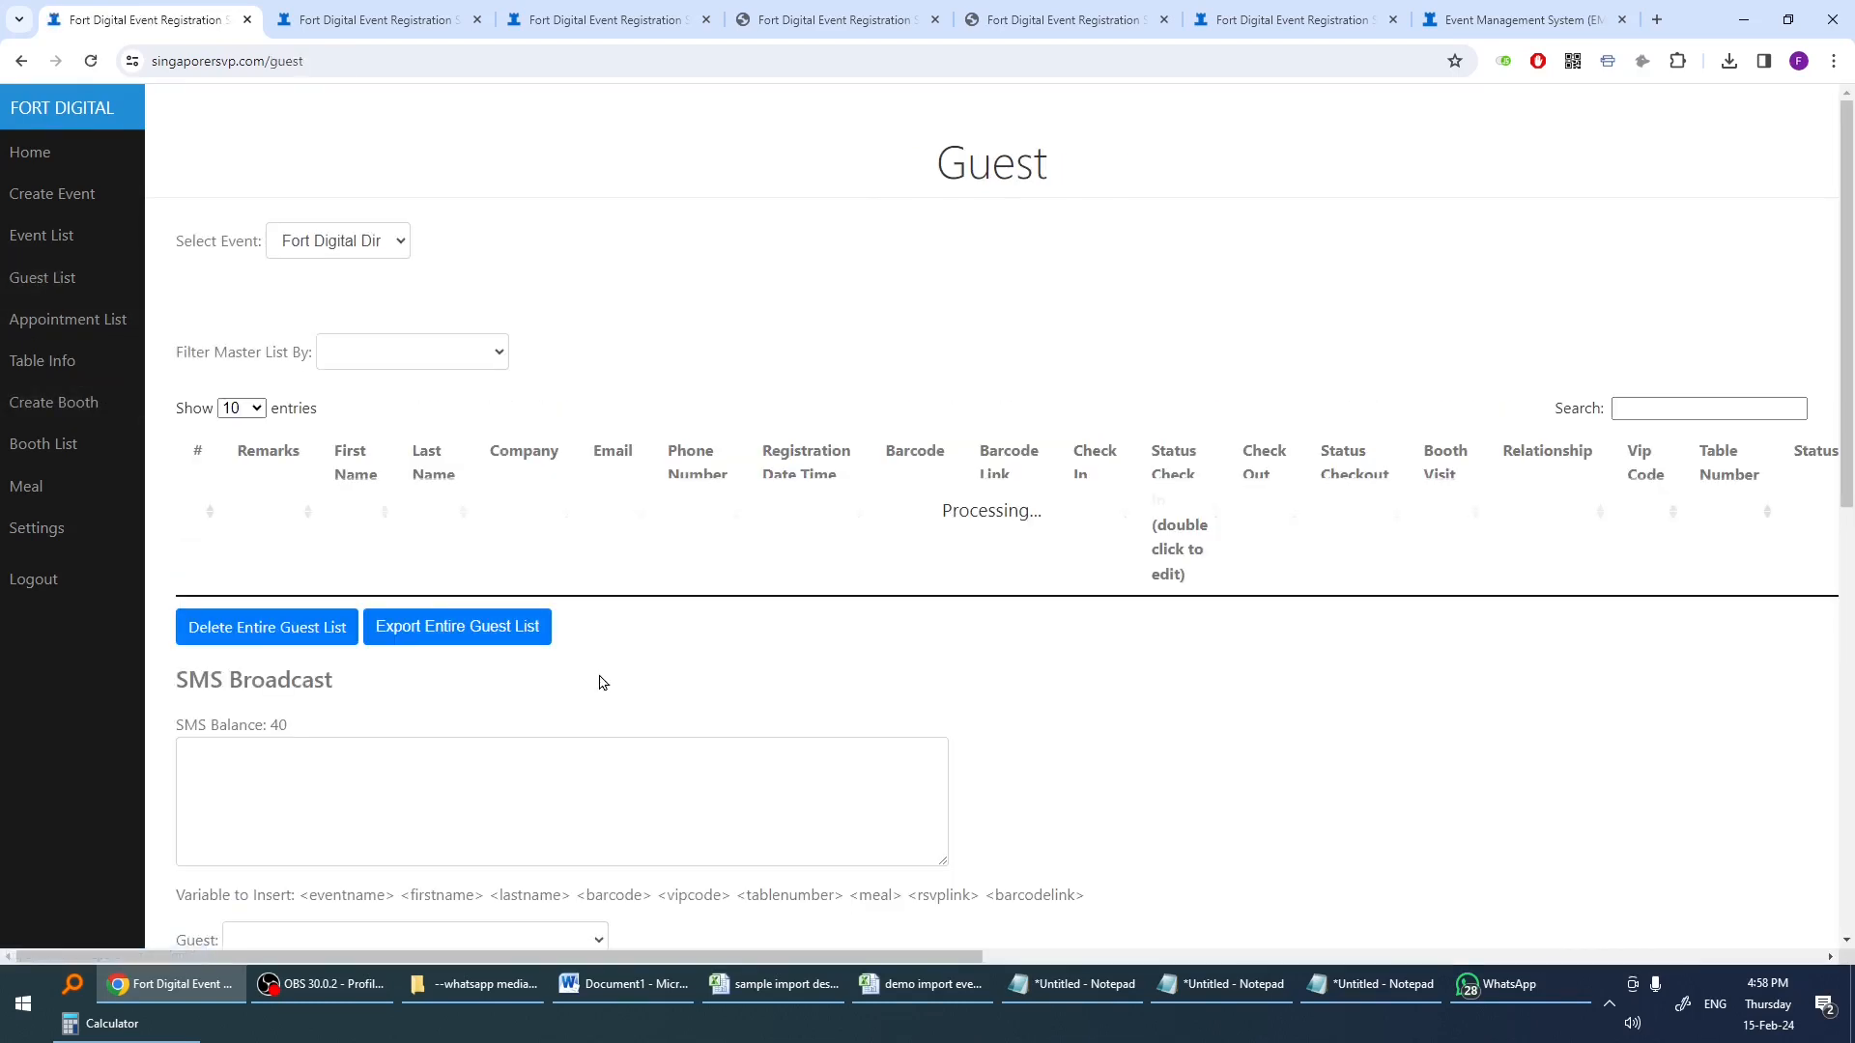
scroll(549, 648, "down", 4)
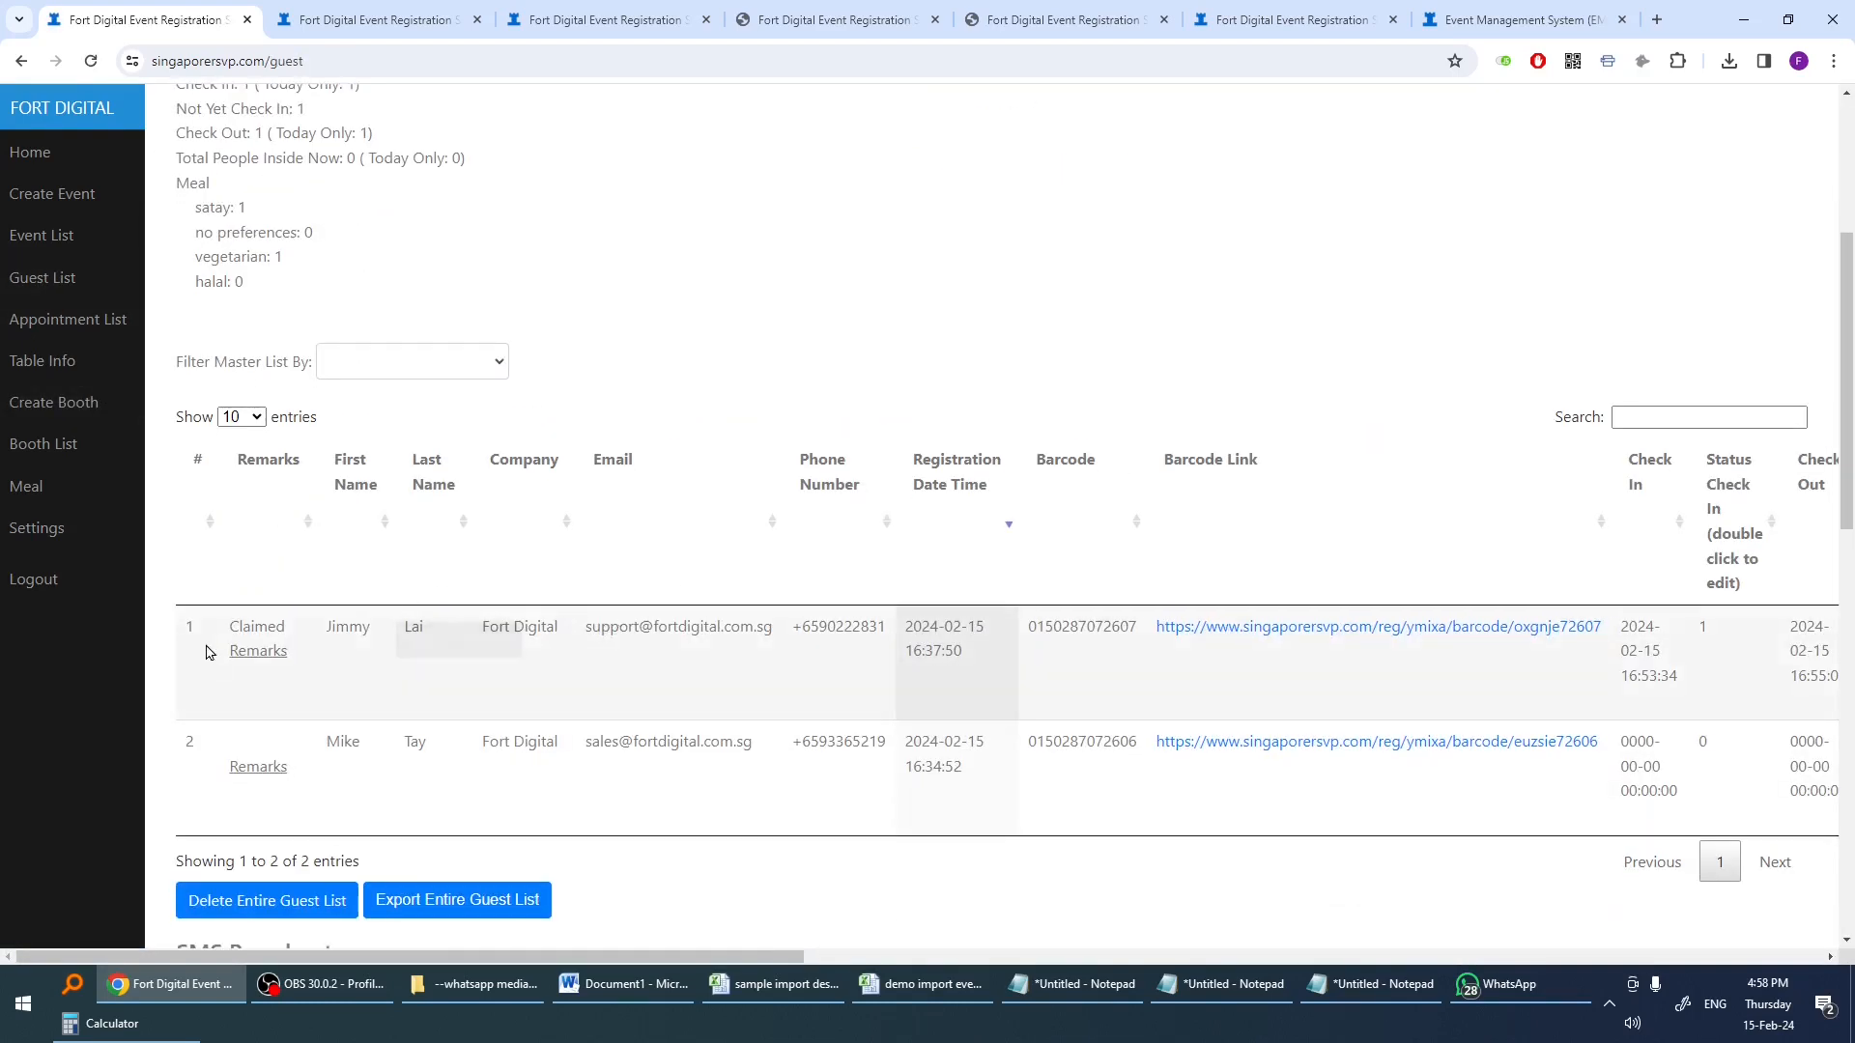
mouse_move(448, 963)
left_mouse_down()
mouse_move(898, 962)
mouse_move(447, 964)
left_mouse_up()
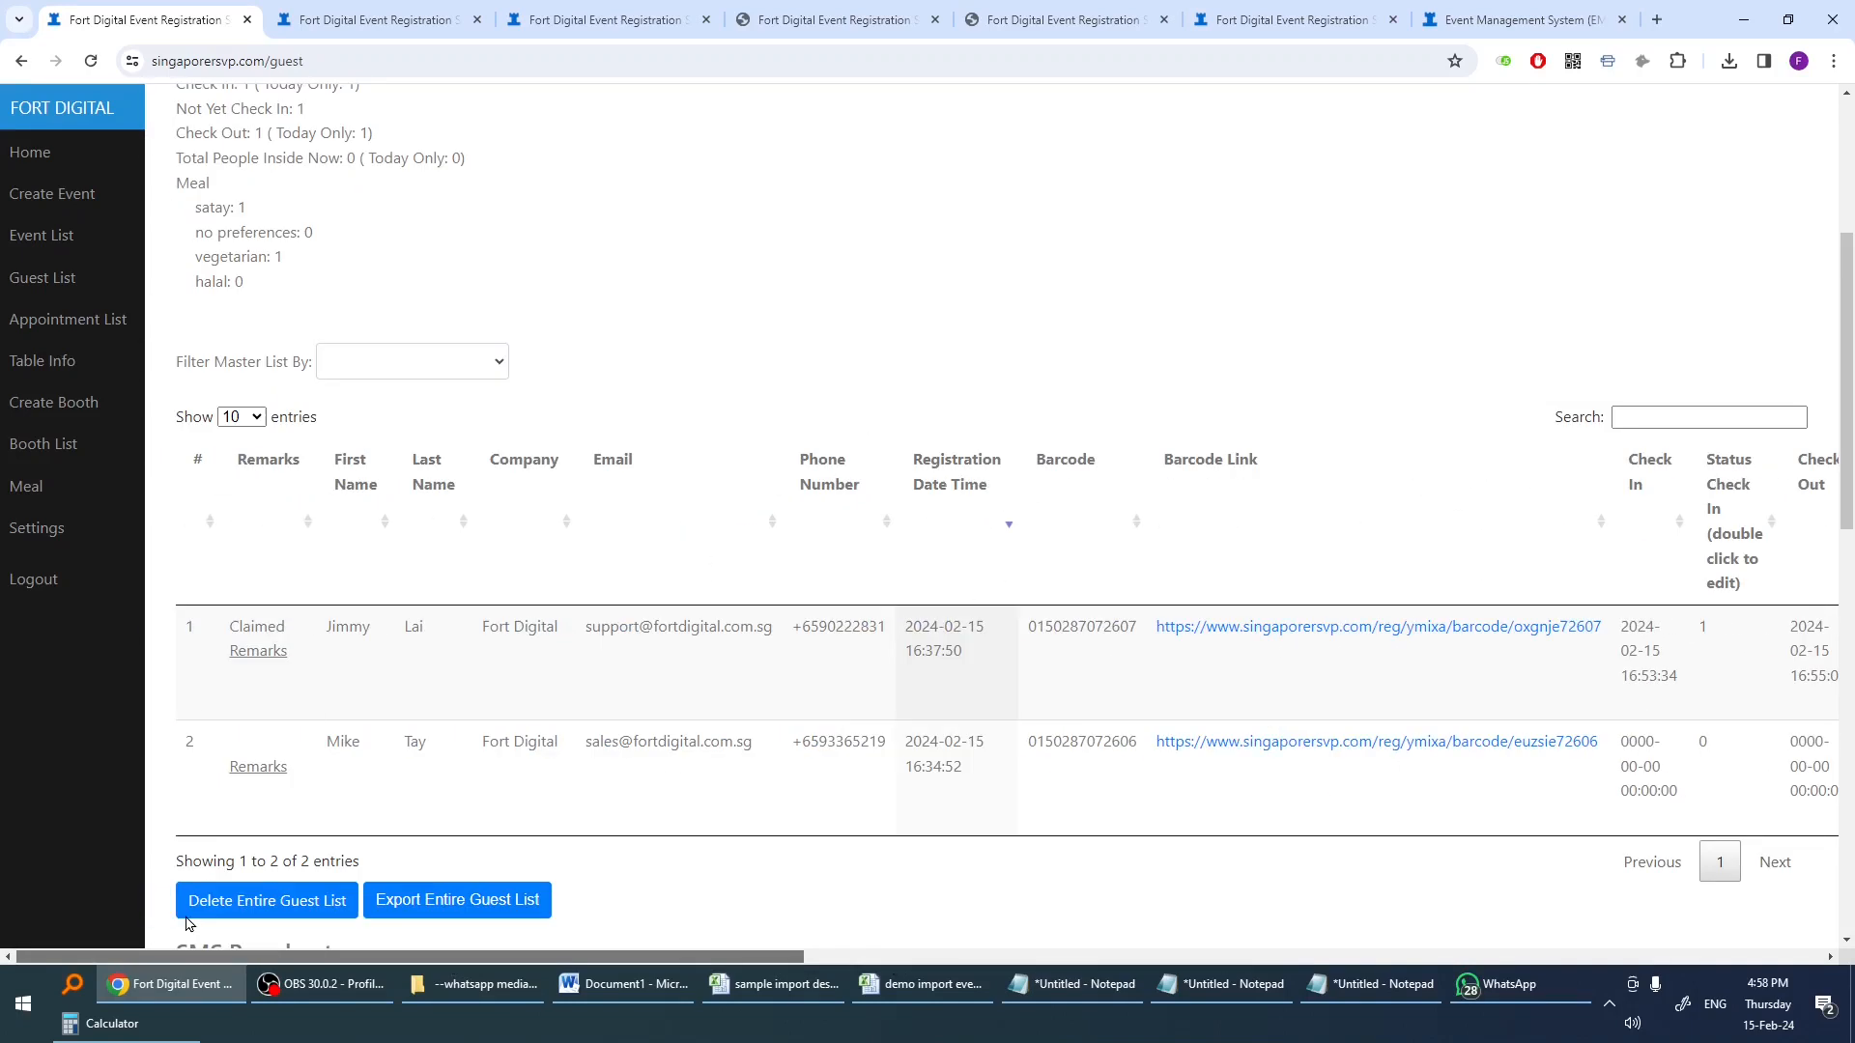
scroll(376, 553, "down", 6)
Set the SMS broadcast recipients to Individual and go to the Event List.
left_click(376, 553)
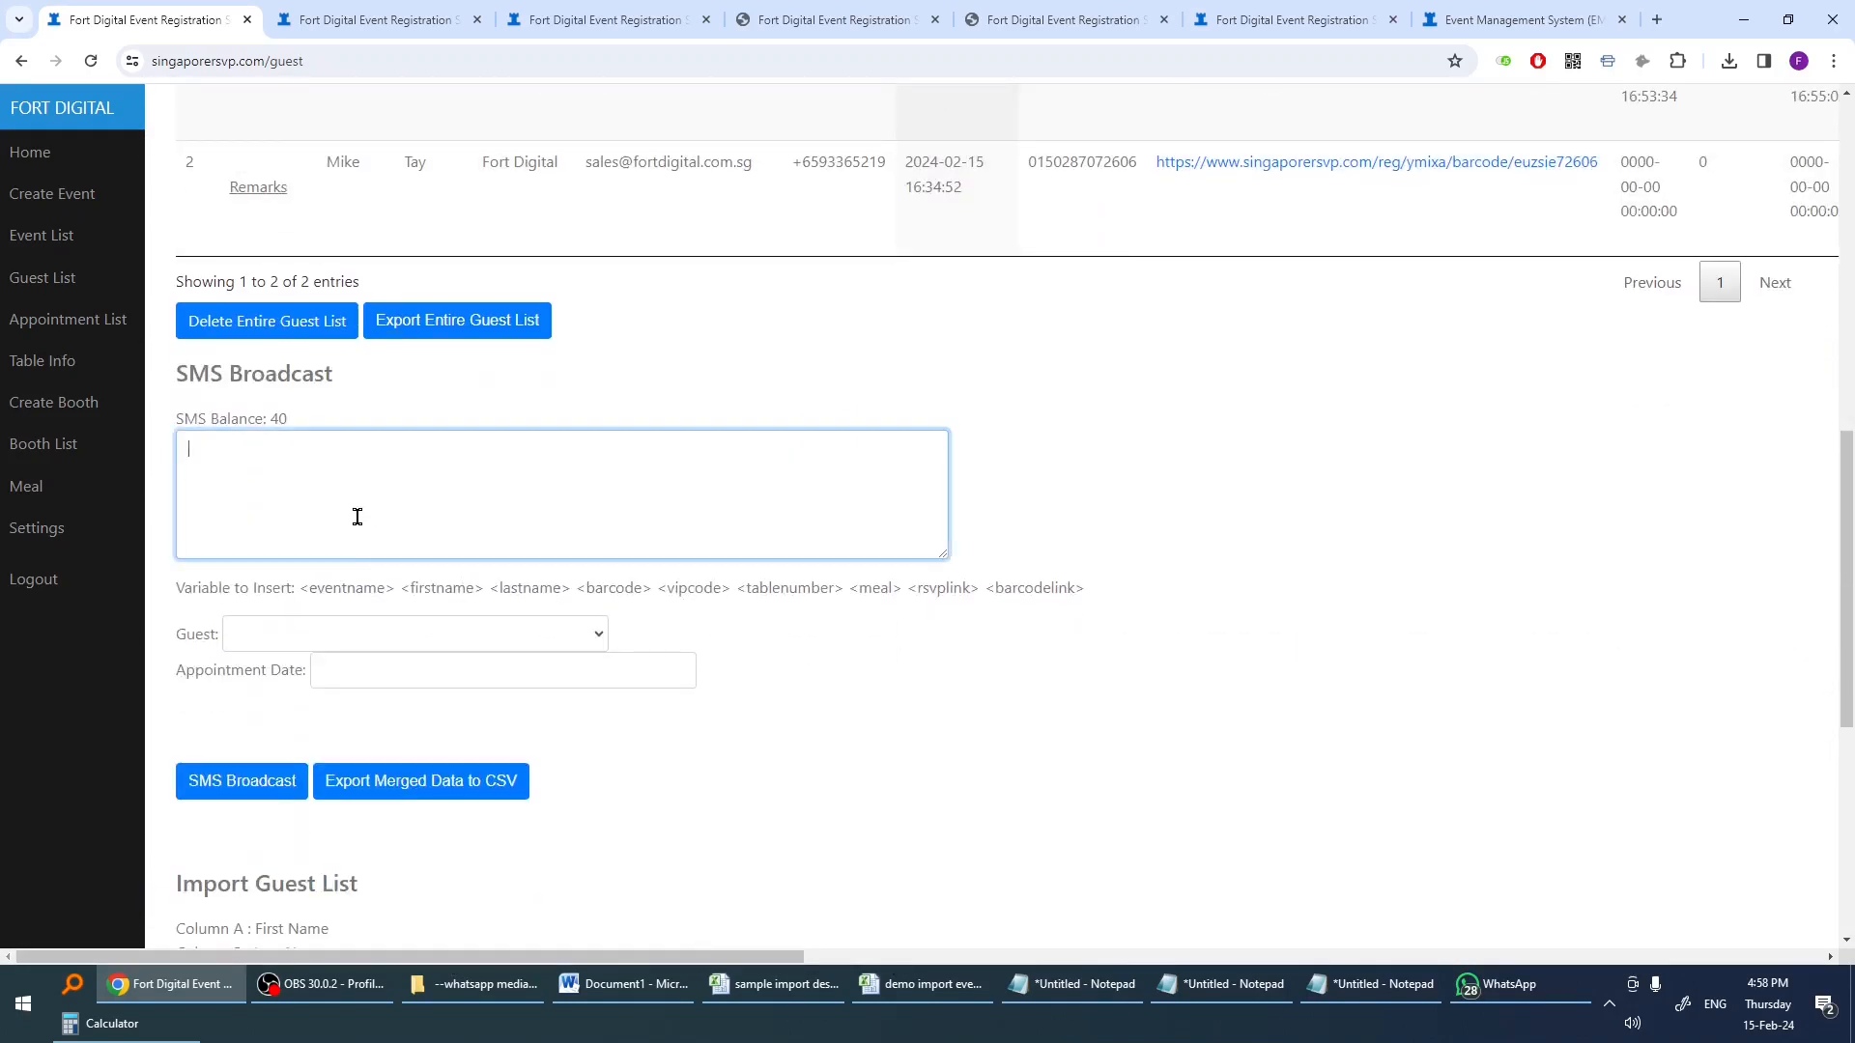
left_click(346, 638)
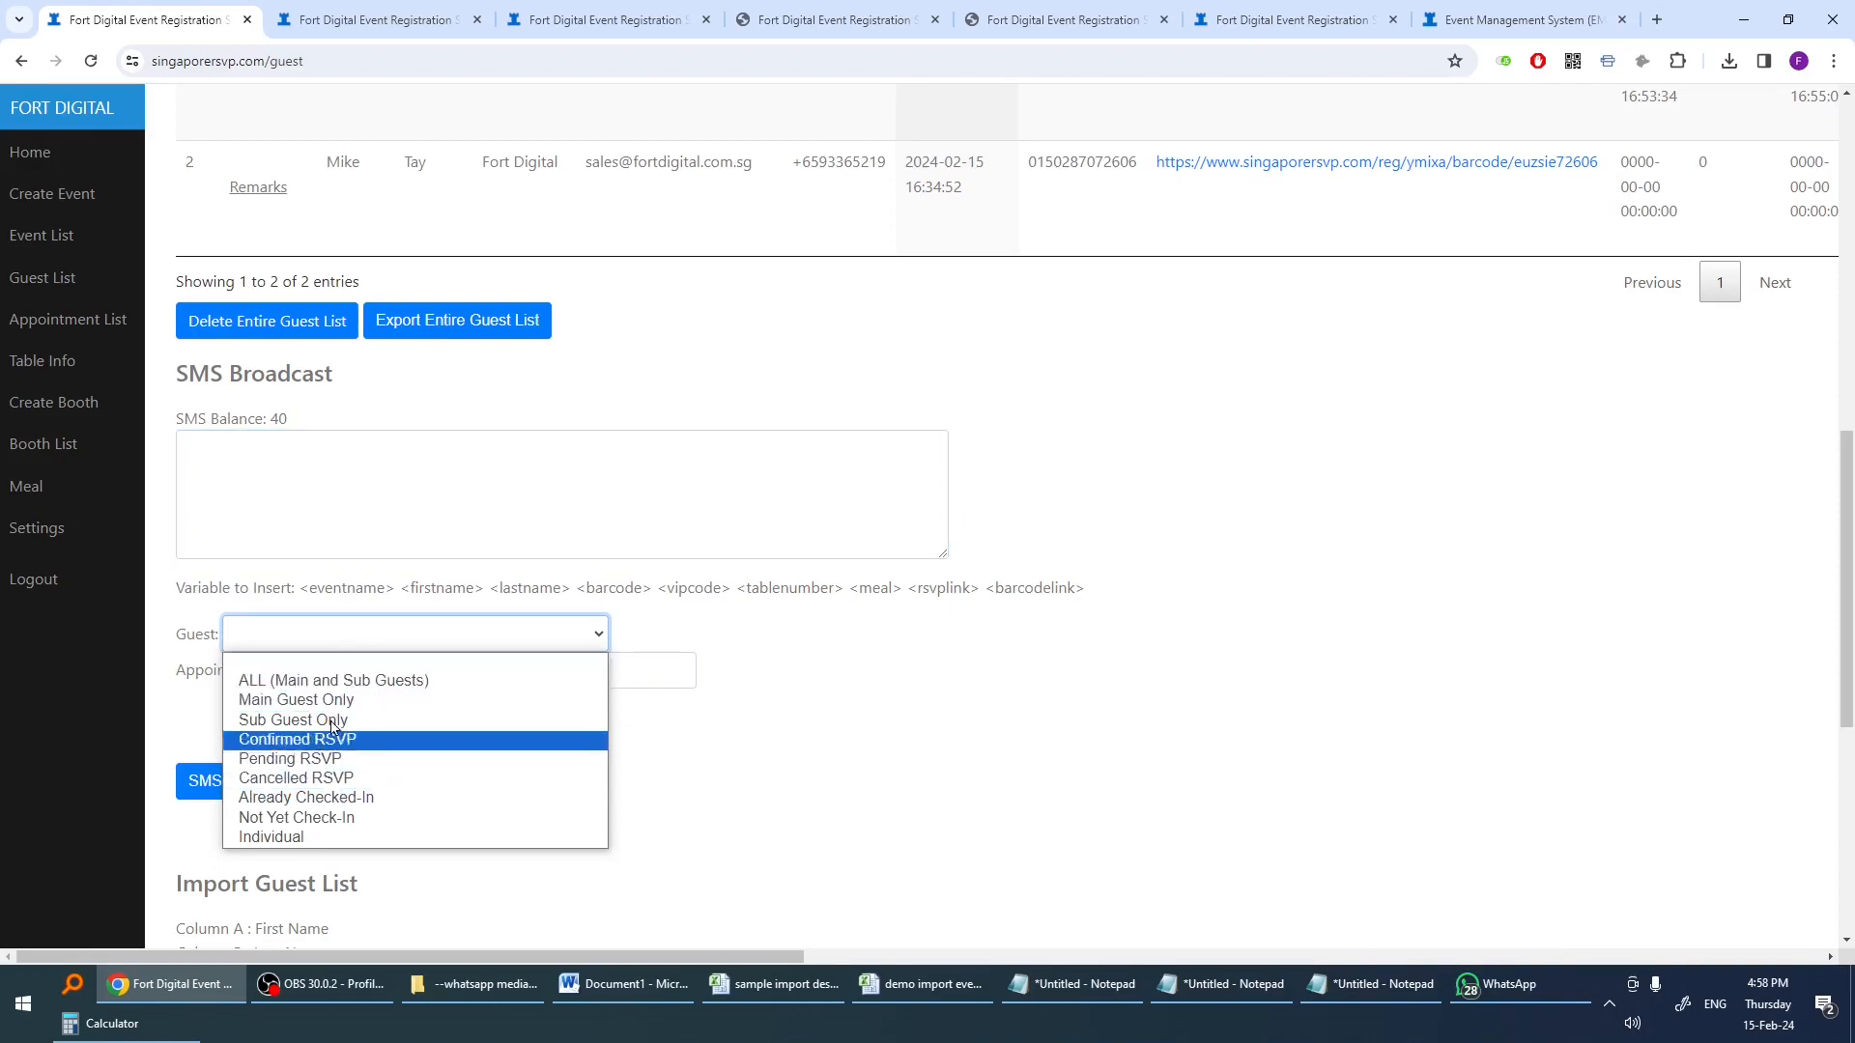
left_click(298, 838)
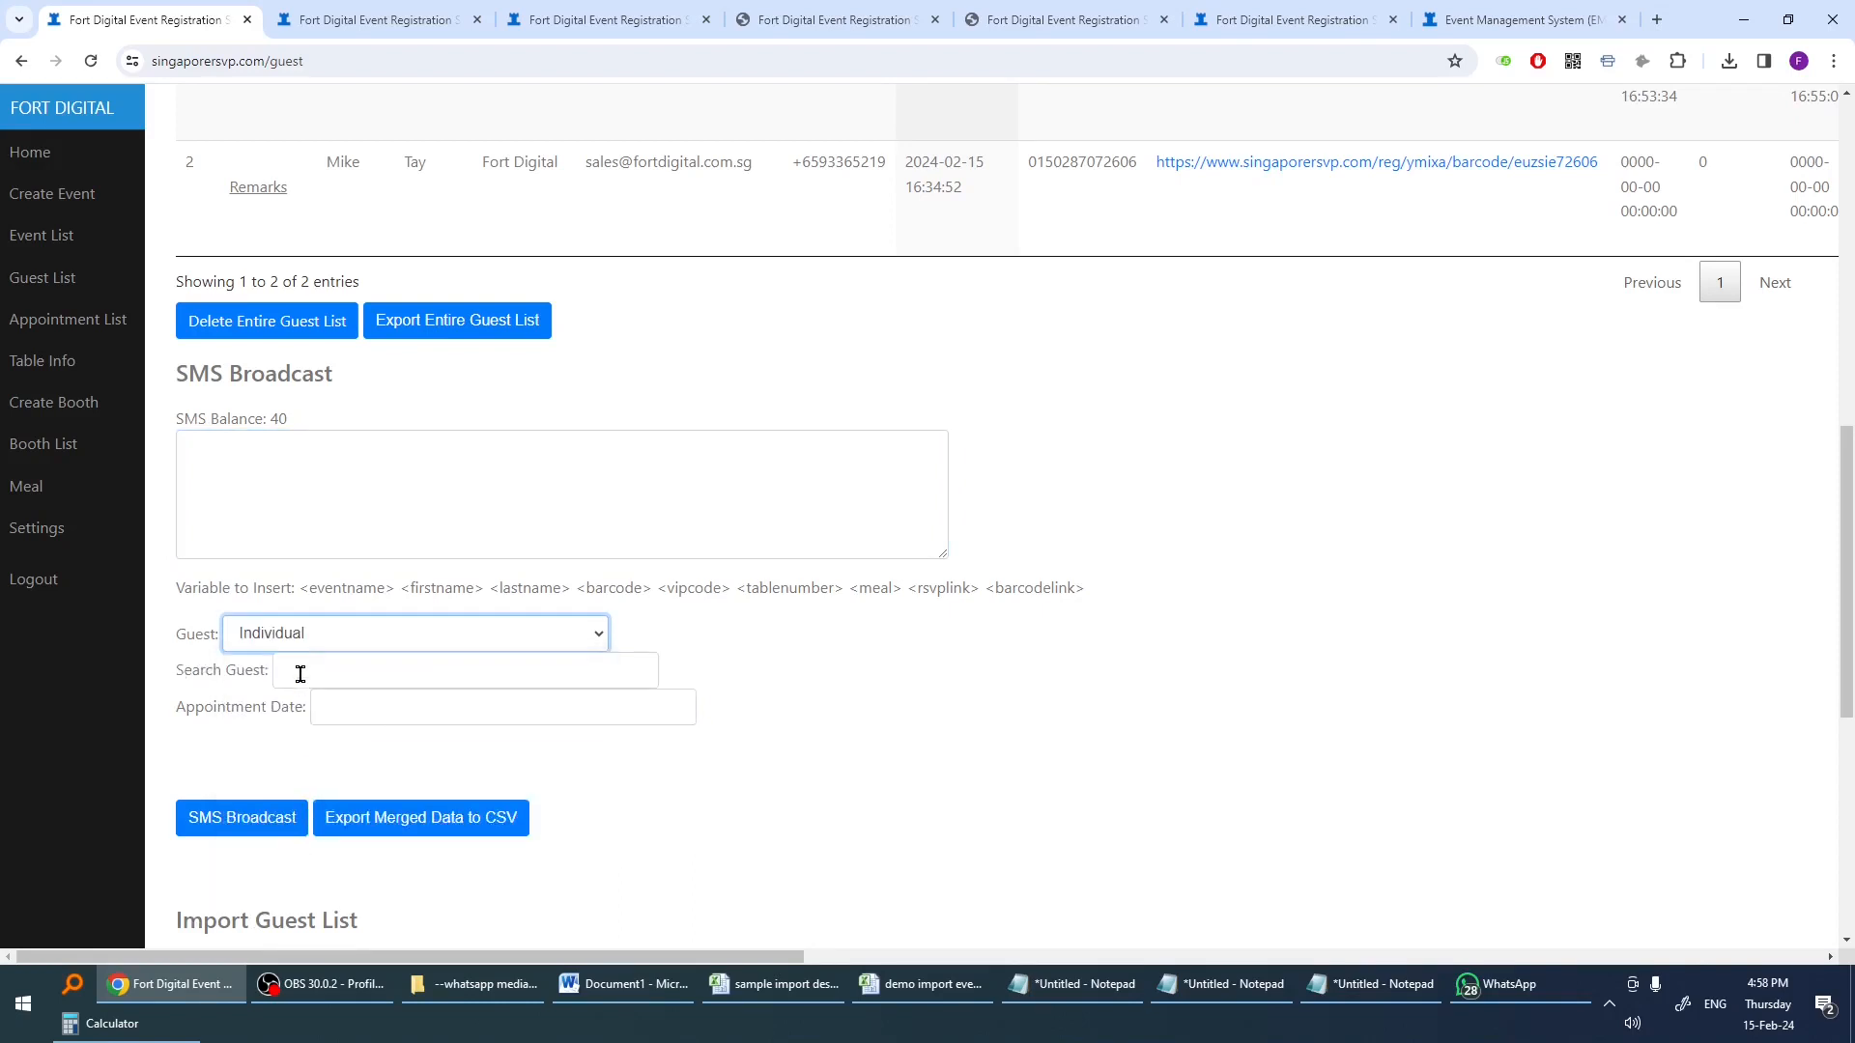
scroll(525, 621, "up", 5)
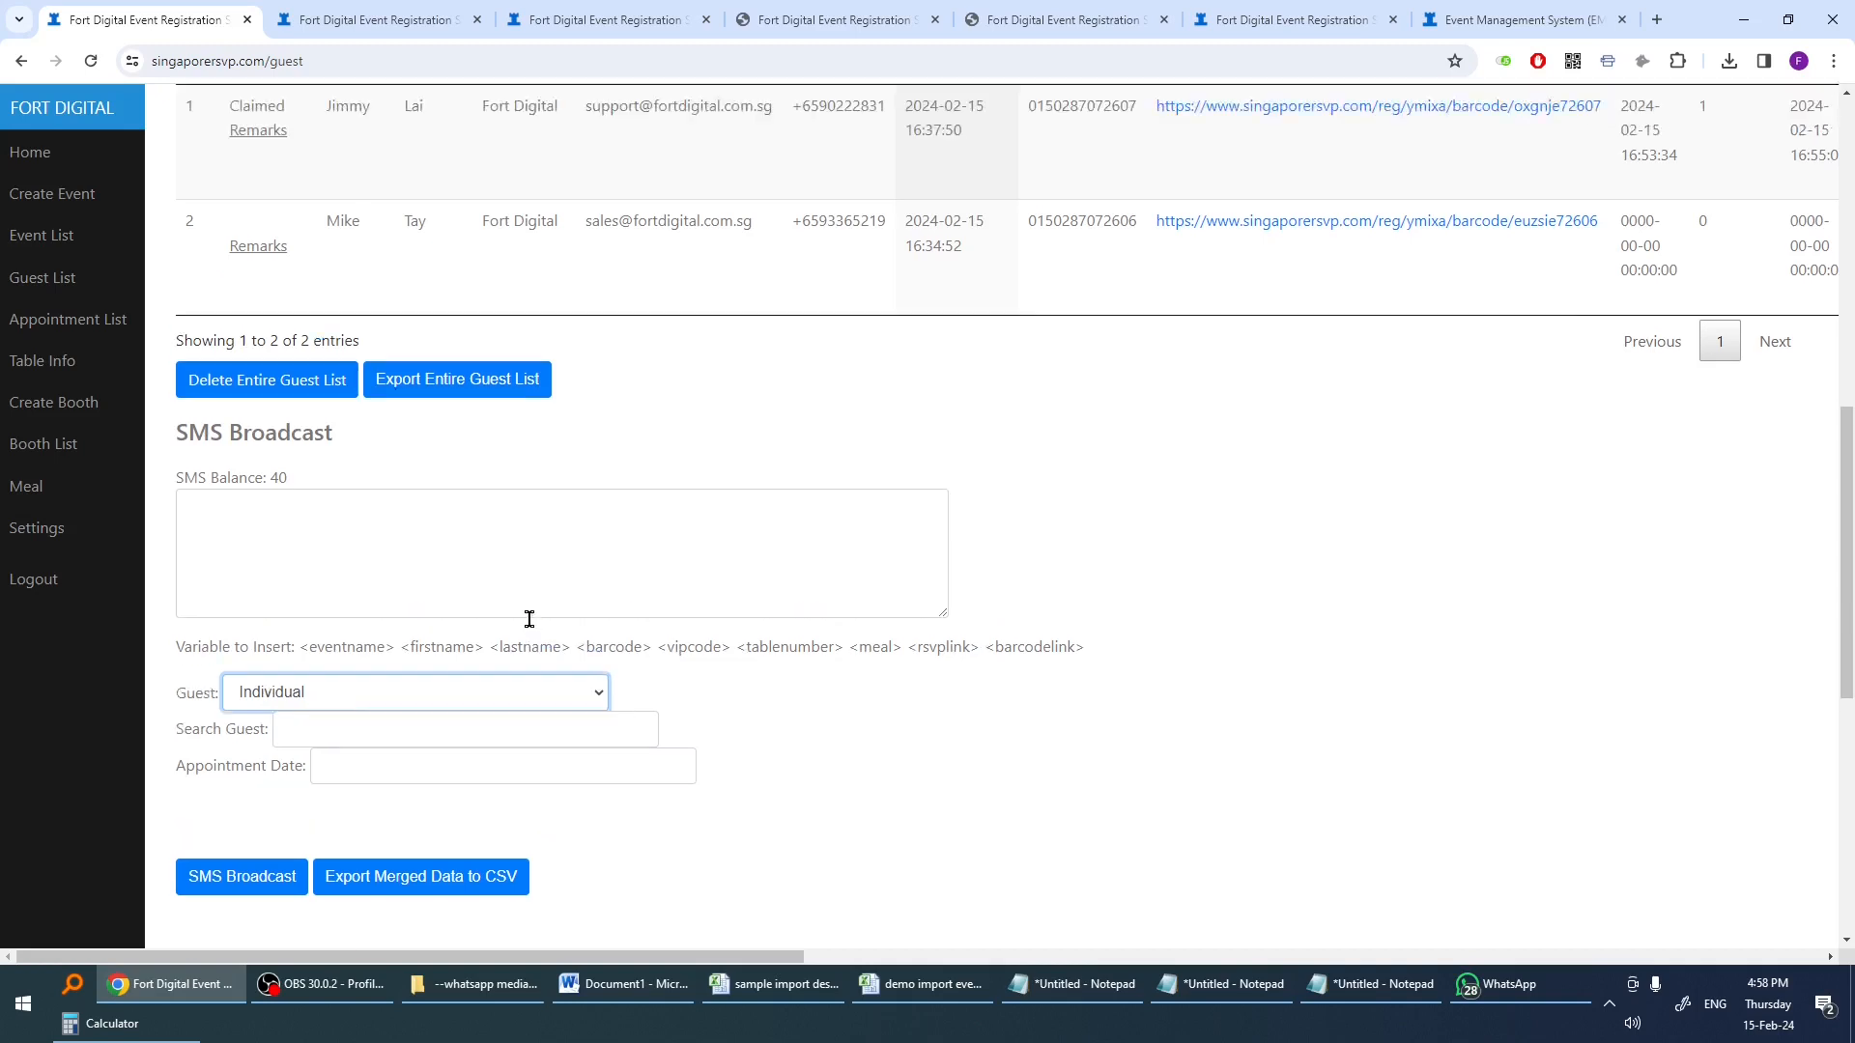
scroll(929, 795, "up", 5)
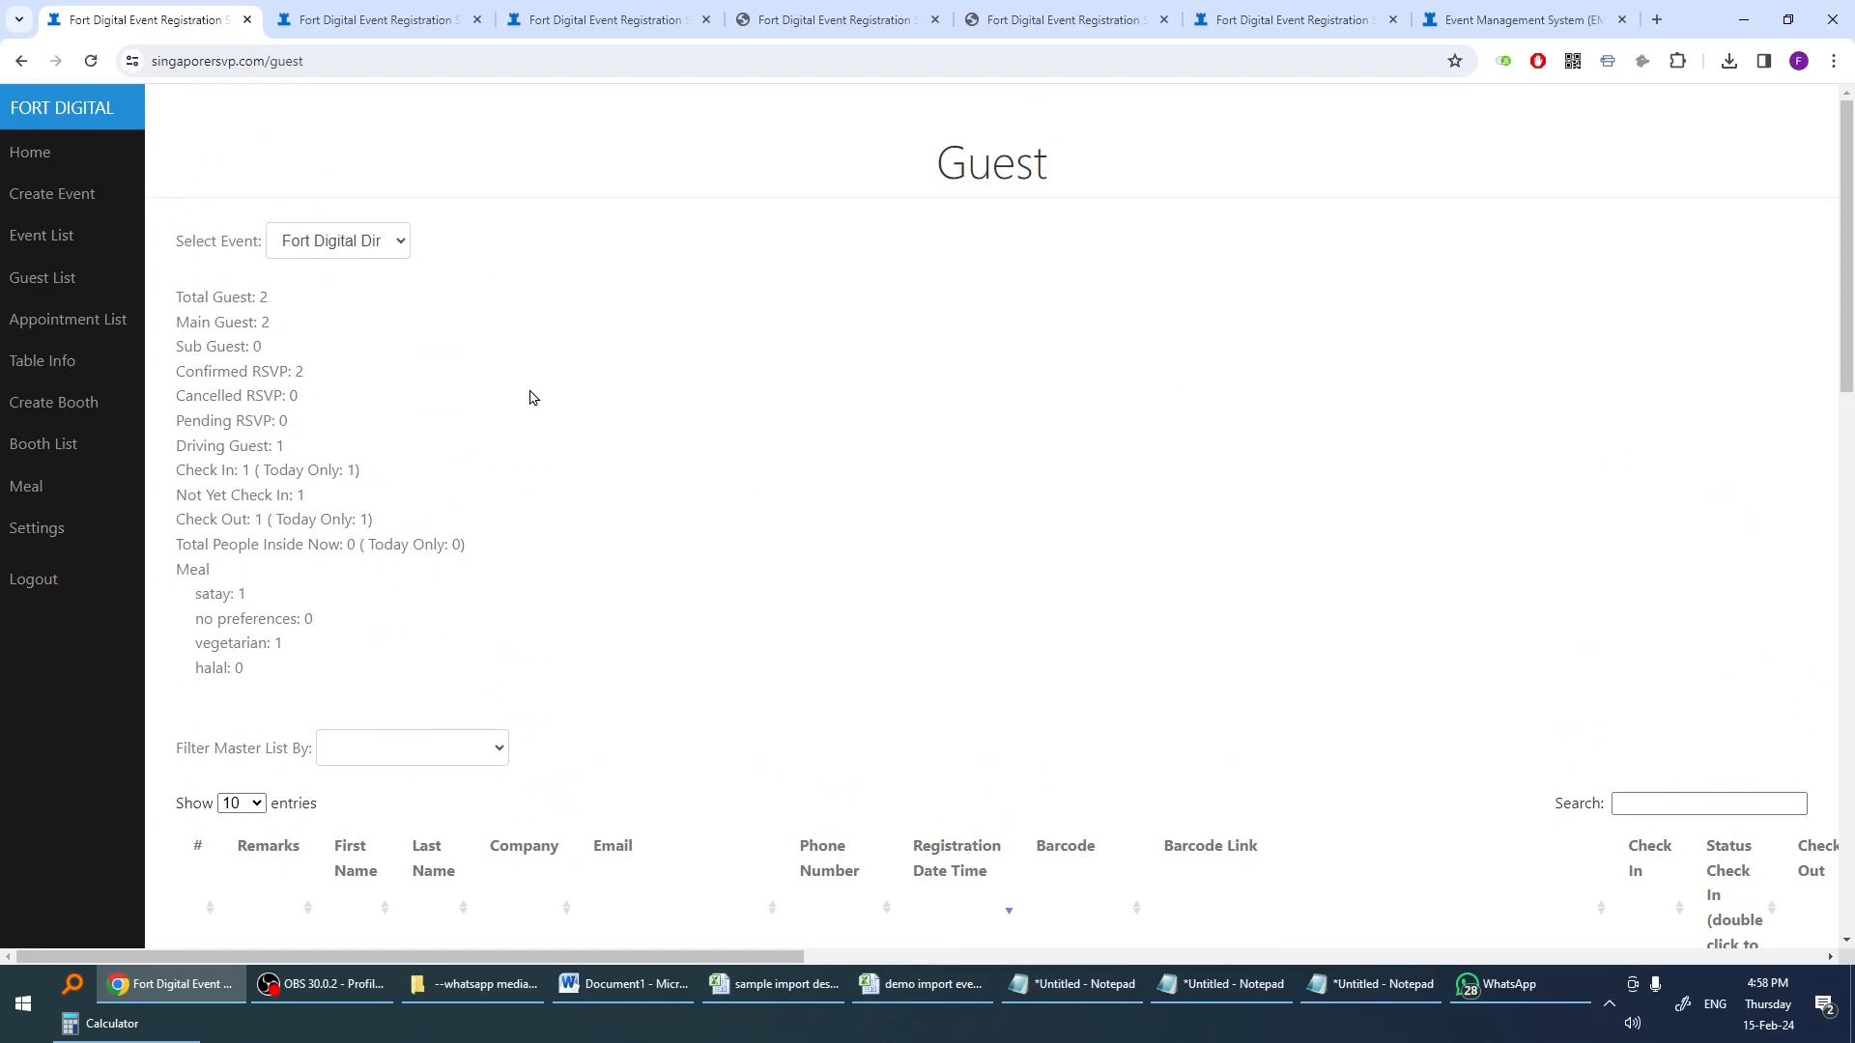
scroll(754, 377, "down", 3)
left_click(83, 242)
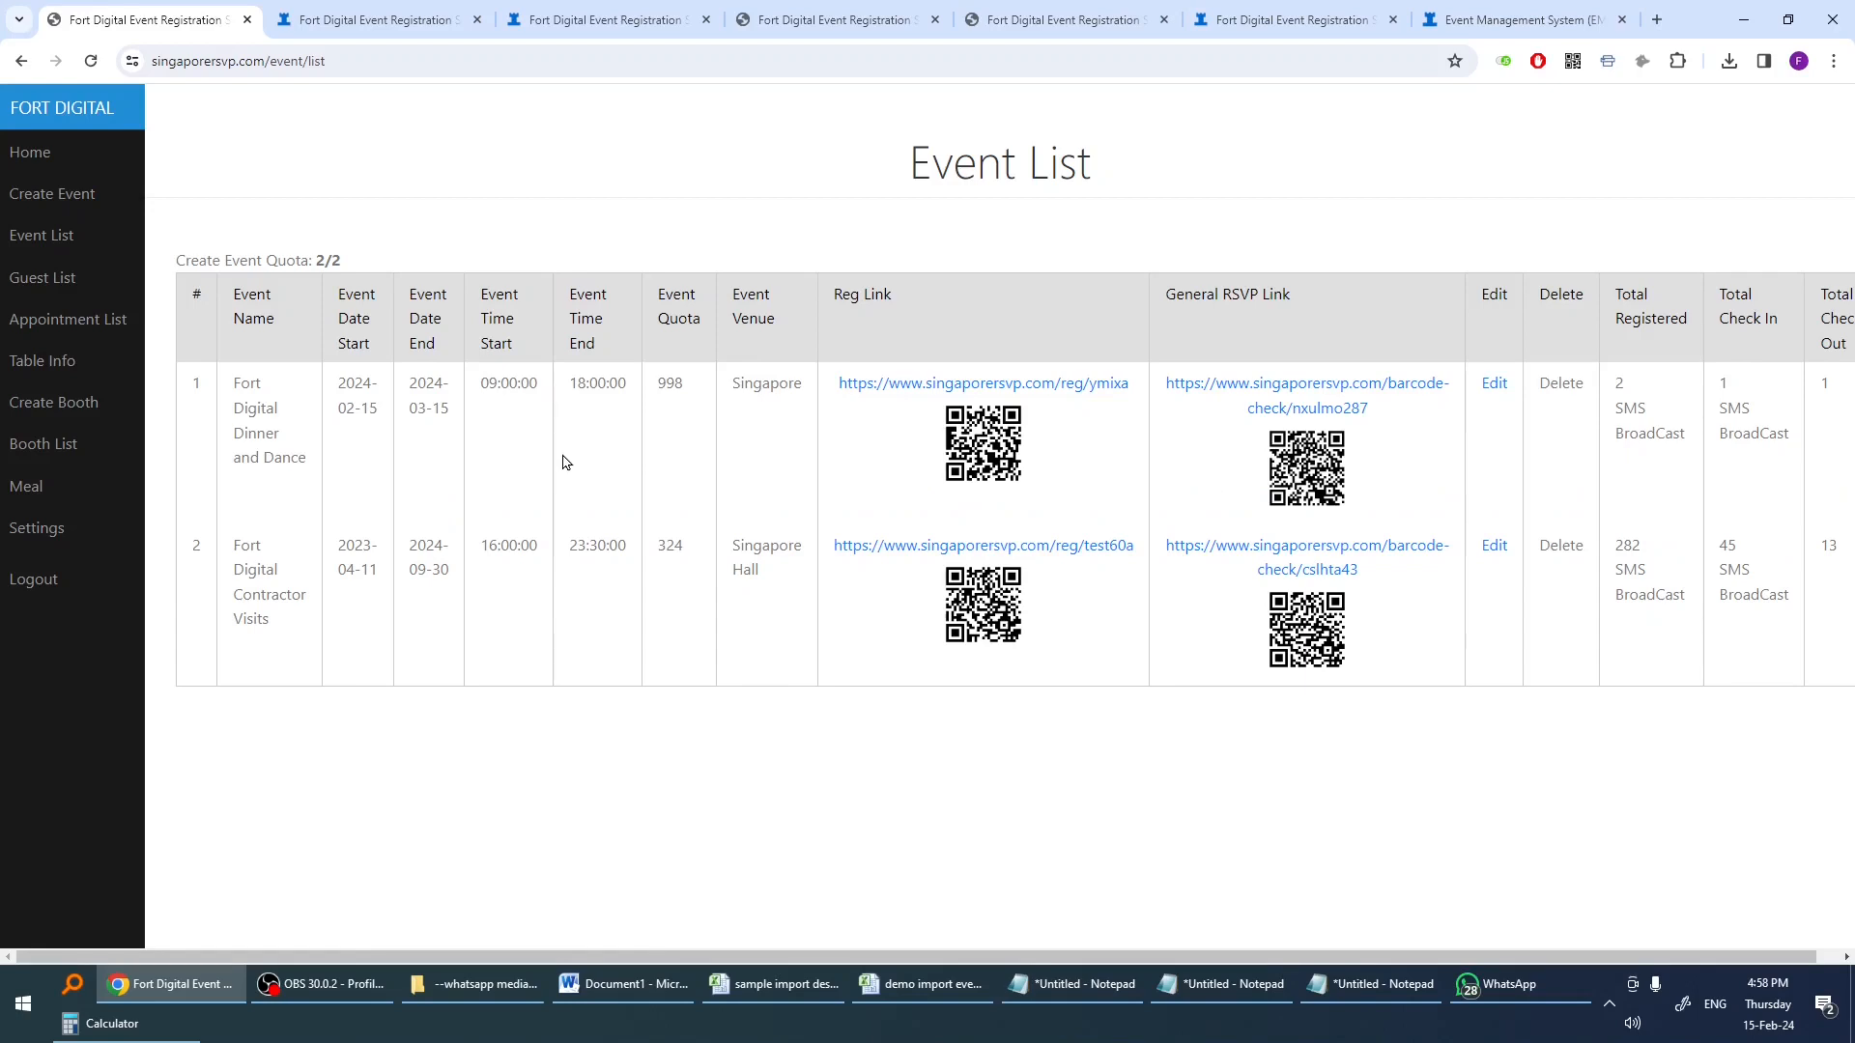
Look through the open event pages, ending on the event registration form.
left_click(422, 11)
left_click(624, 14)
left_click(893, 11)
left_click(1072, 12)
left_click(1272, 8)
Close the four leftover event pages and return to the Event List.
middle_click(394, 8)
middle_click(393, 8)
middle_click(393, 8)
middle_click(393, 8)
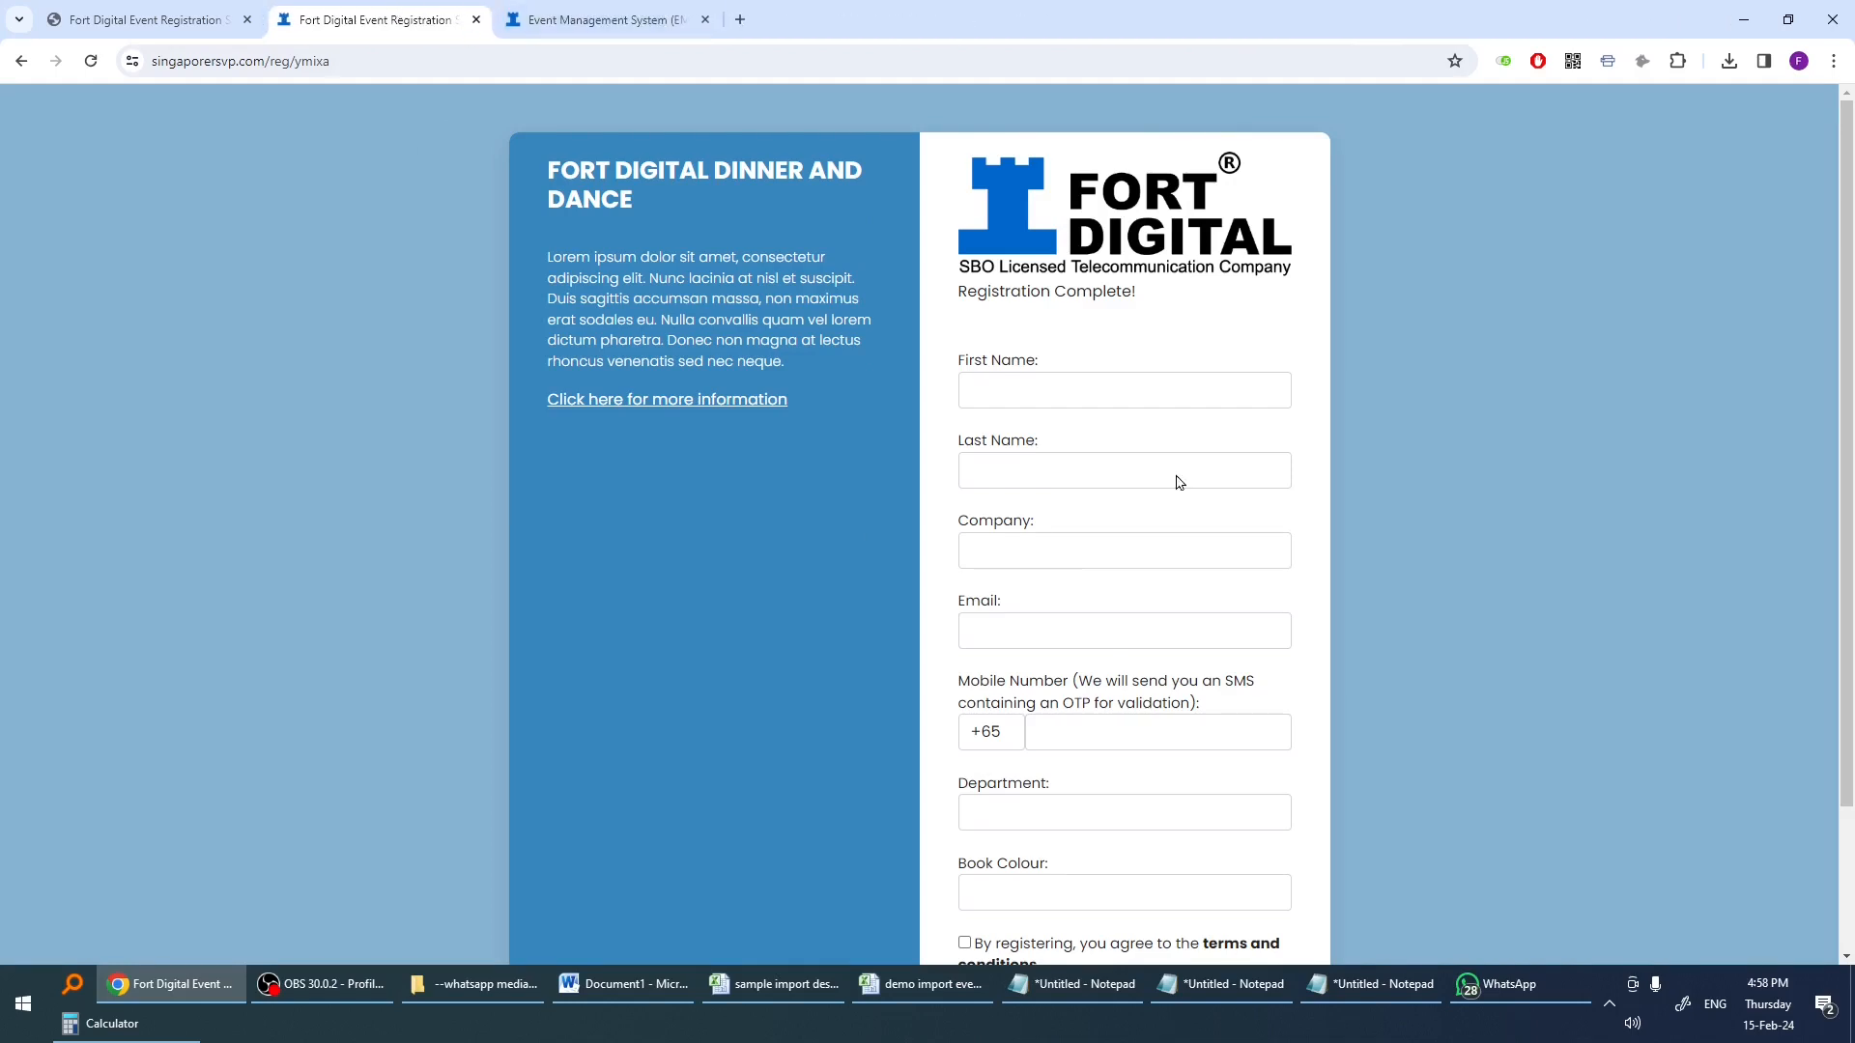
scroll(1152, 418, "down", 2)
scroll(1193, 444, "up", 2)
left_click(196, 14)
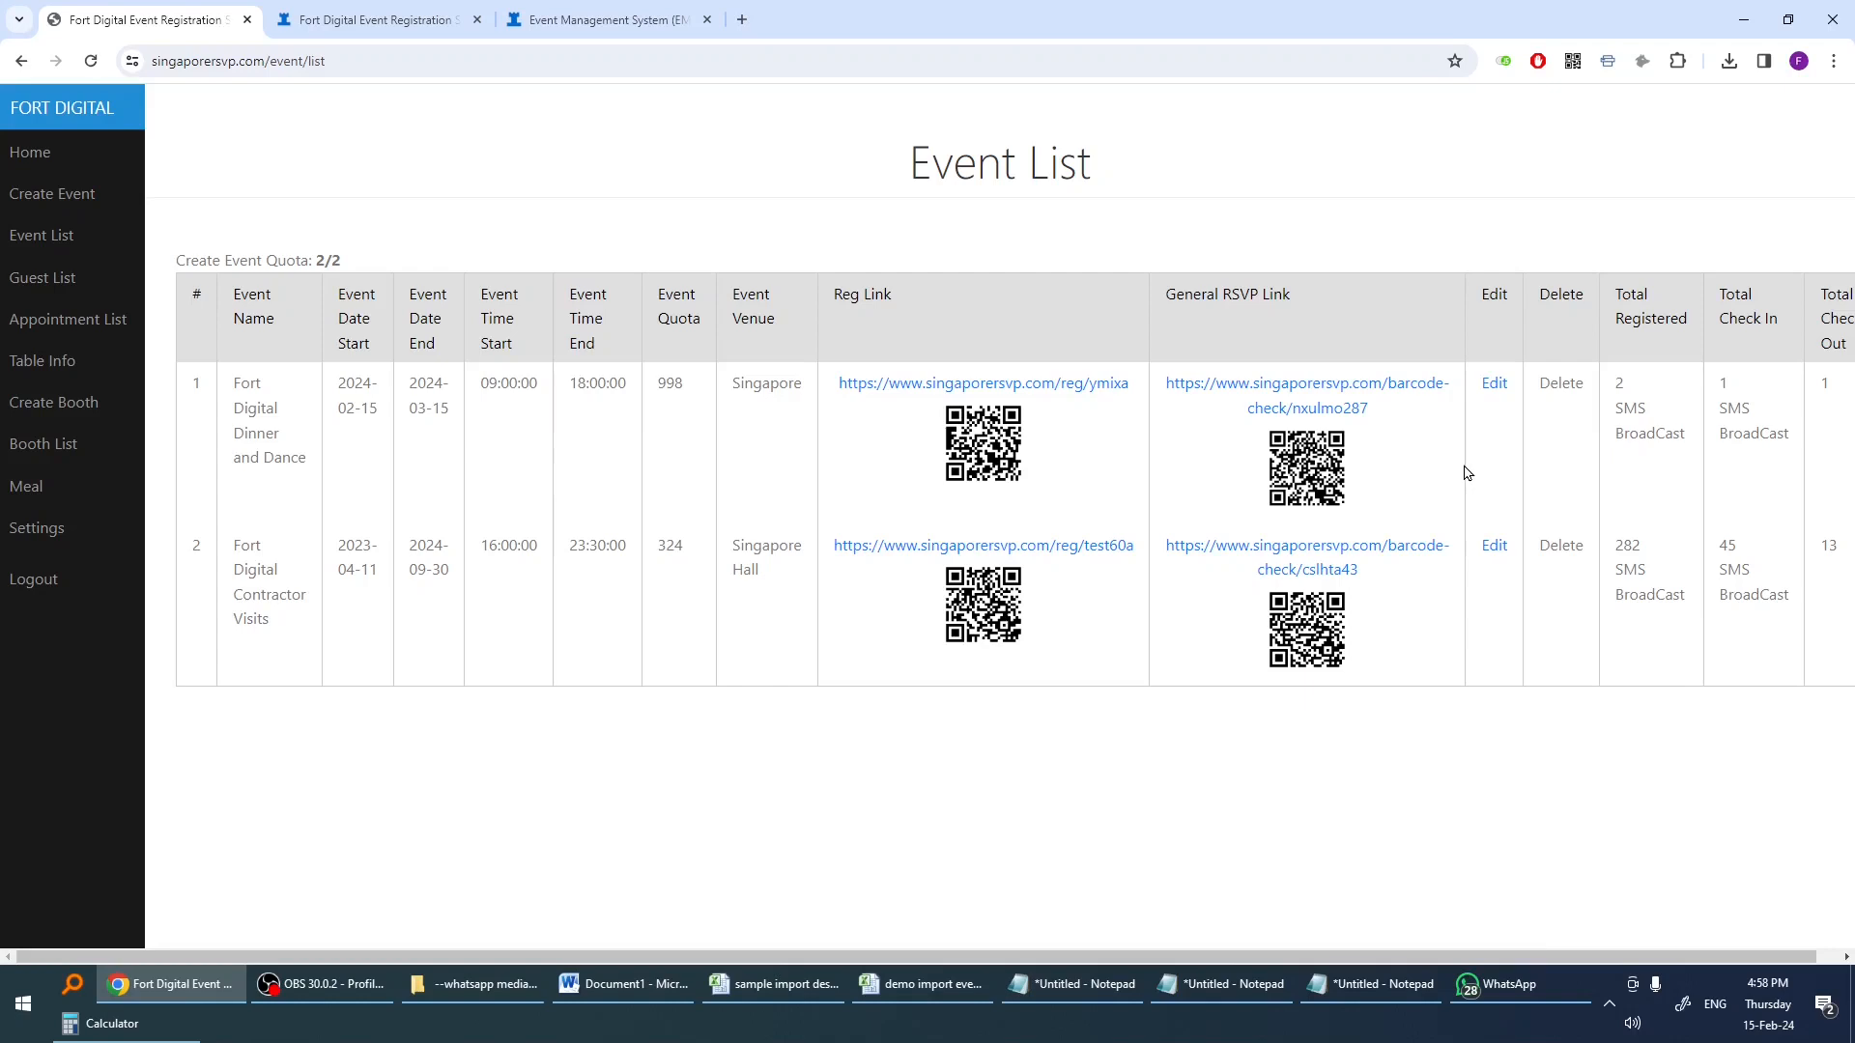
Open the Dinner and Dance event for editing and start on the Fix Date box.
left_click(1495, 386)
scroll(1491, 418, "down", 12)
scroll(1005, 464, "down", 20)
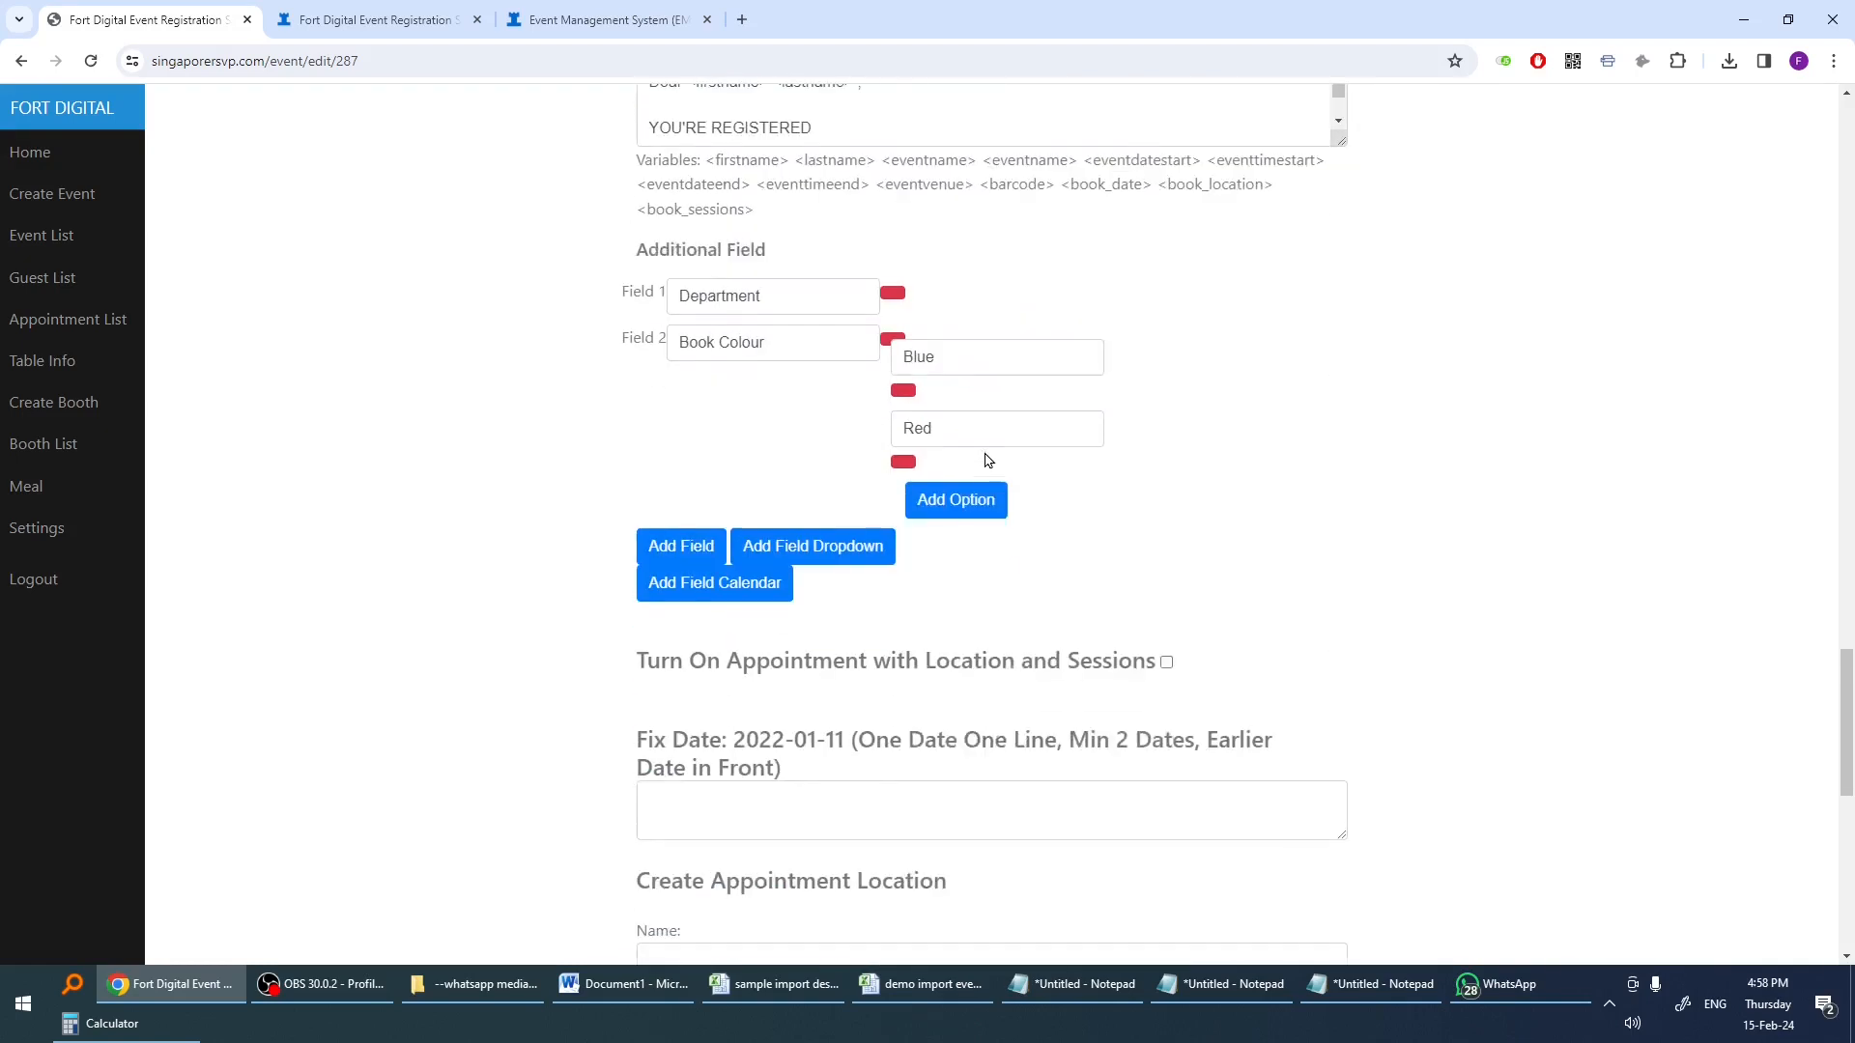
scroll(983, 460, "down", 7)
scroll(966, 457, "up", 3)
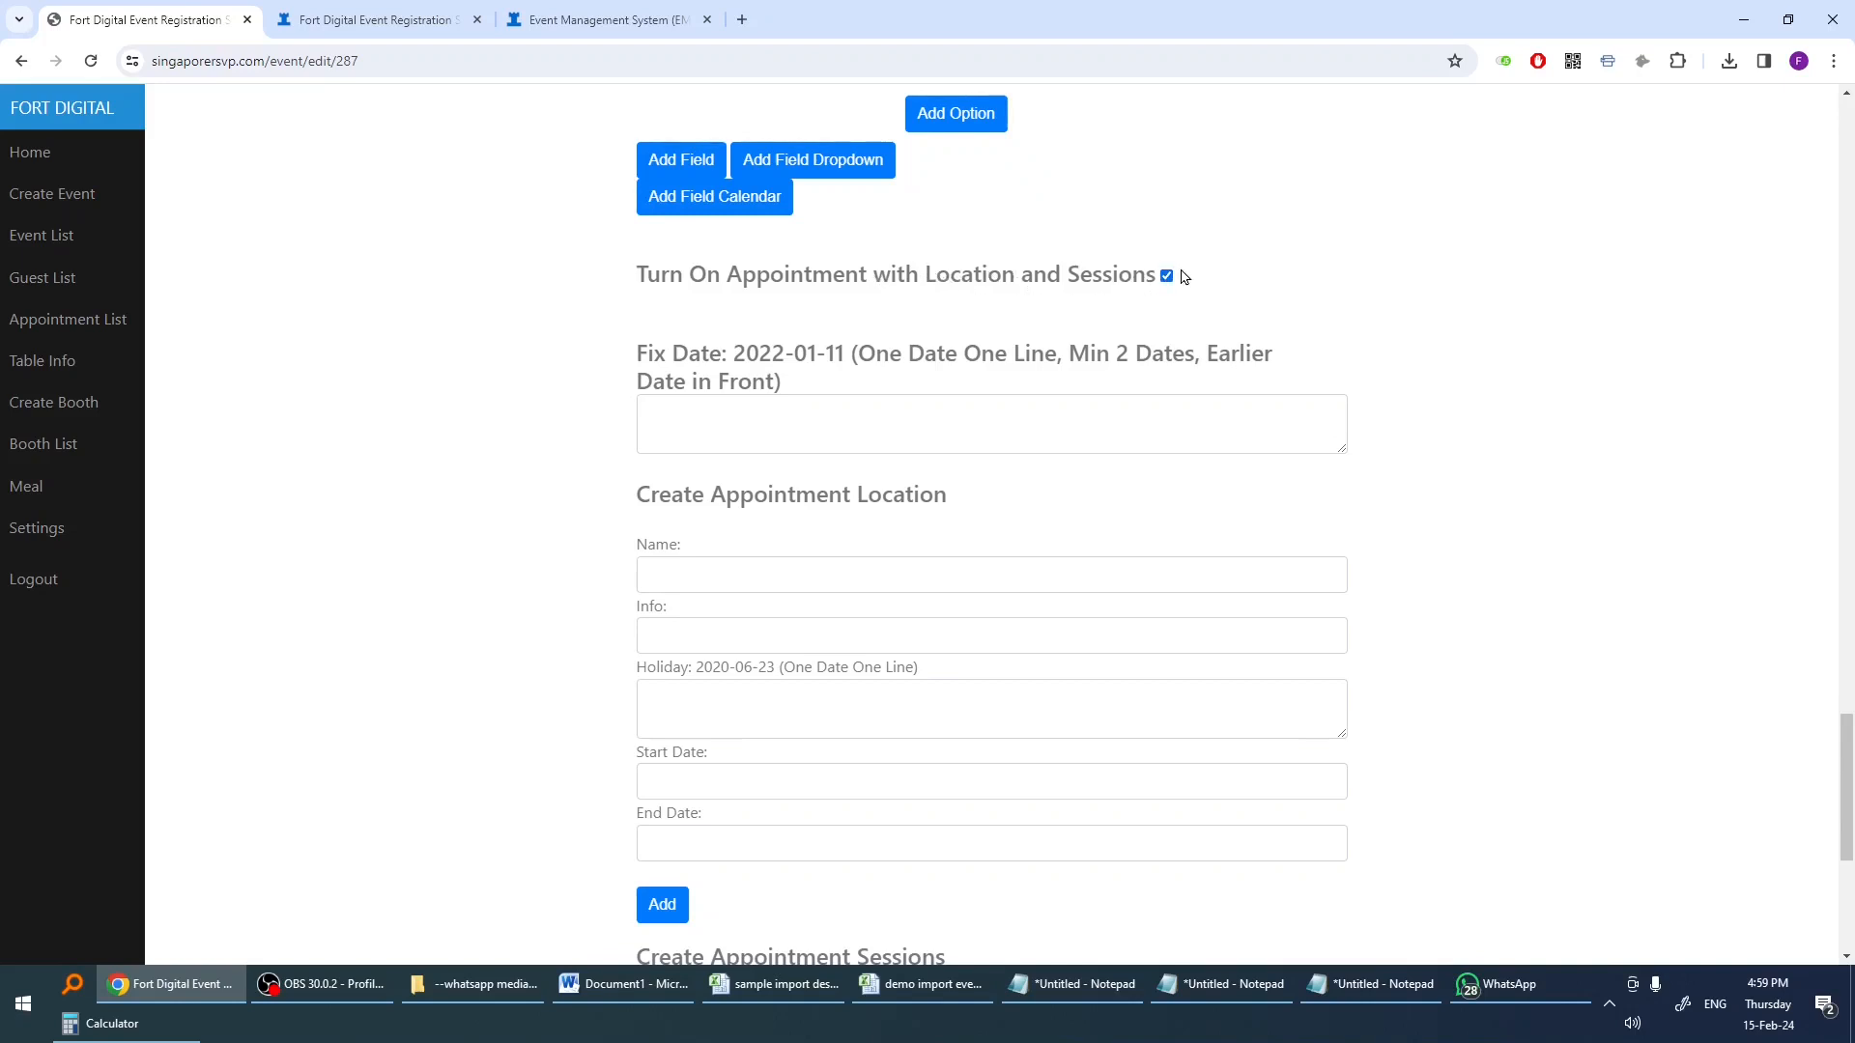
left_click(726, 406)
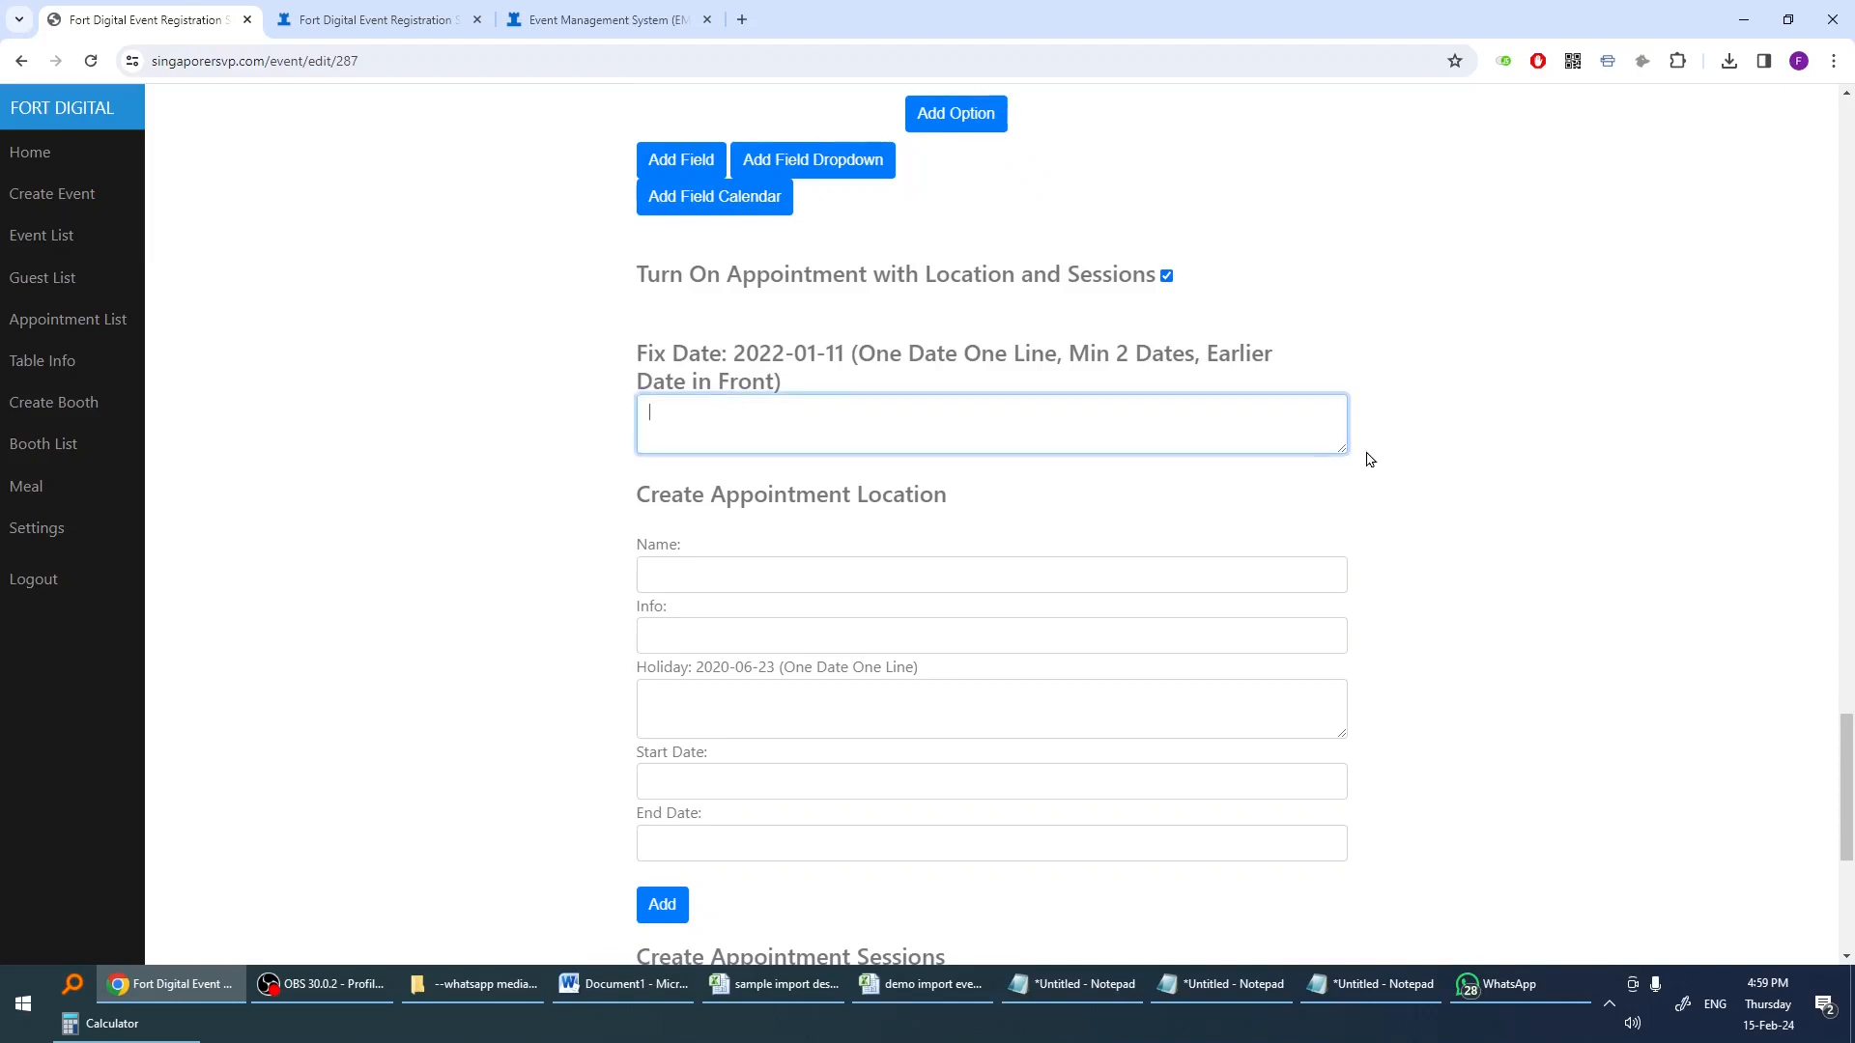
Enlarge the Fix Date box and paste the sample date 2022-01-11 on three lines.
left_click_drag(1343, 445, 1356, 514)
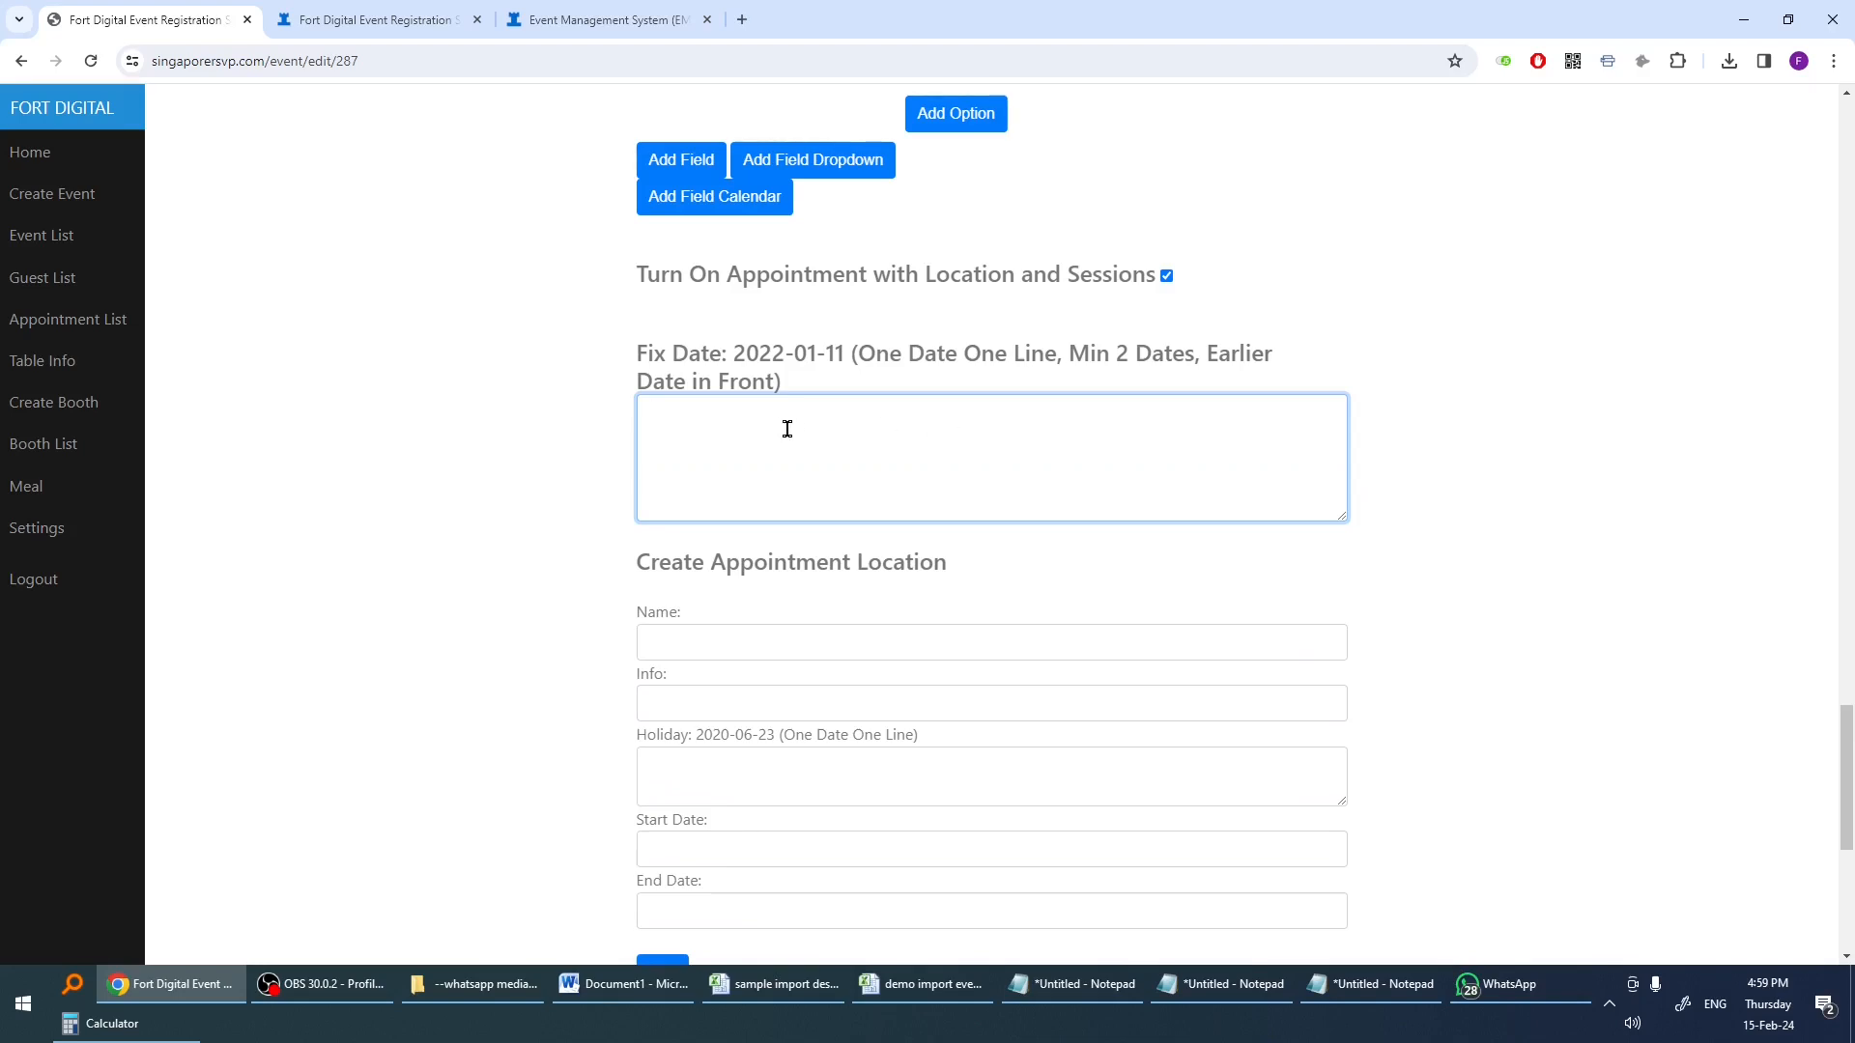
left_click_drag(732, 345, 846, 354)
key("ctrl+c")
left_click(763, 445)
key("ctrl+v")
key("Return")
key("ctrl+v")
key("Return")
key("ctrl+v")
Change the first date to 2024-02-17 and copy it onto the other two lines.
left_click_drag(676, 412, 684, 413)
left_click(675, 412)
key("Delete")
type("4")
key("Delete")
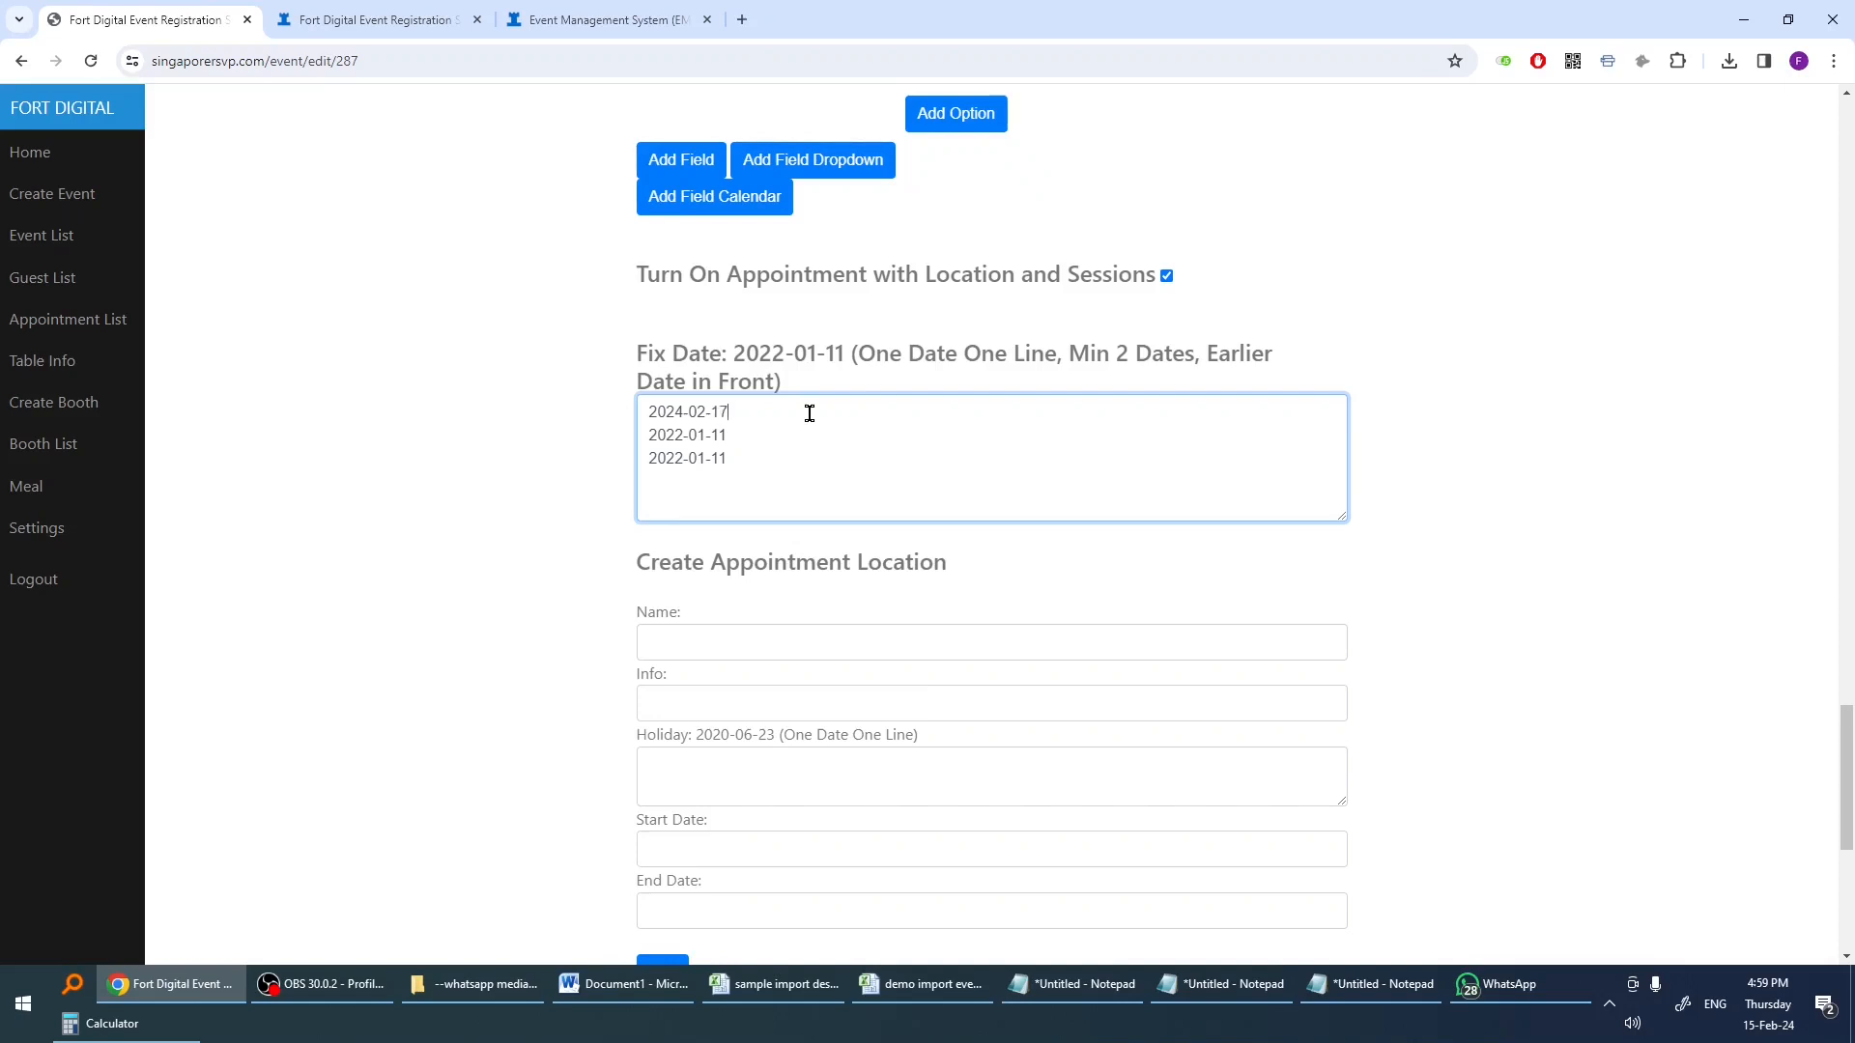
double_click(626, 384)
left_click_drag(740, 413, 616, 417)
key("ctrl+c")
left_click_drag(747, 476, 645, 433)
key("ctrl+v")
key("Return")
key("ctrl+v")
Check the three fixed dates, then submit the event and dismiss the Event Updated message.
scroll(611, 474, "down", 1)
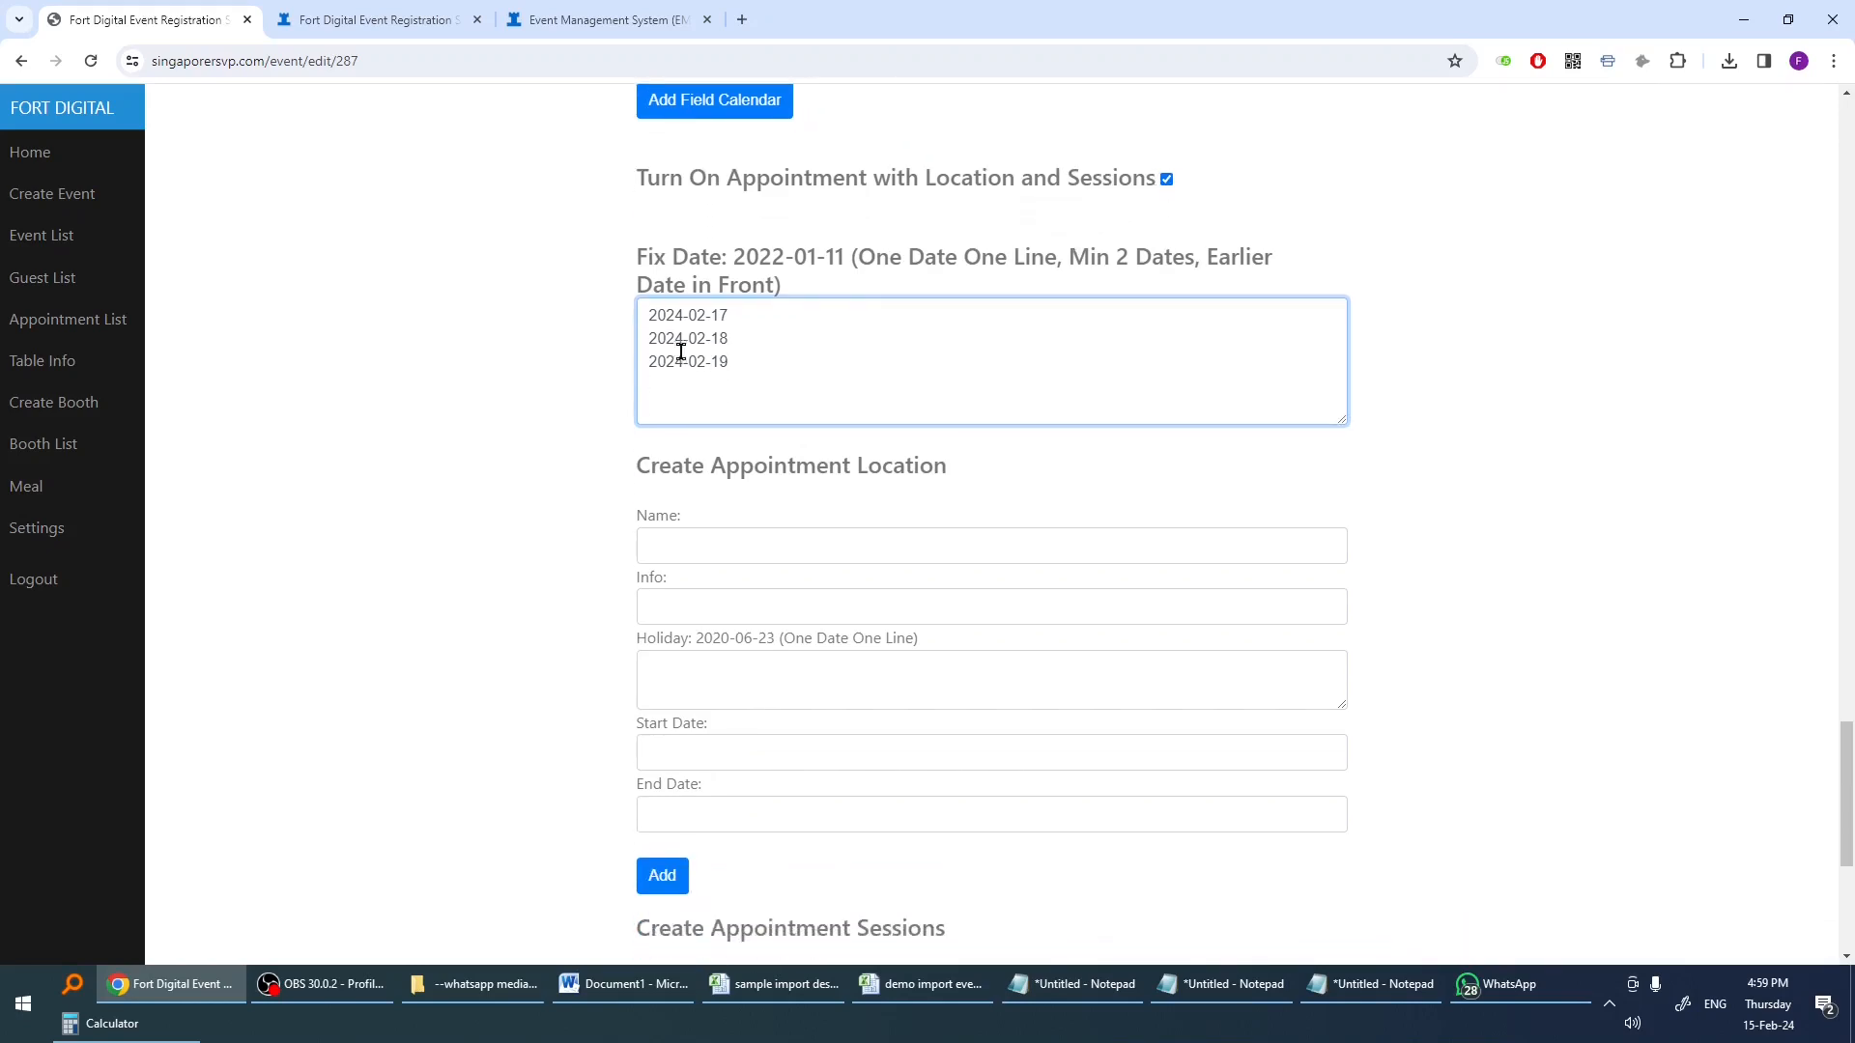
scroll(603, 403, "down", 1)
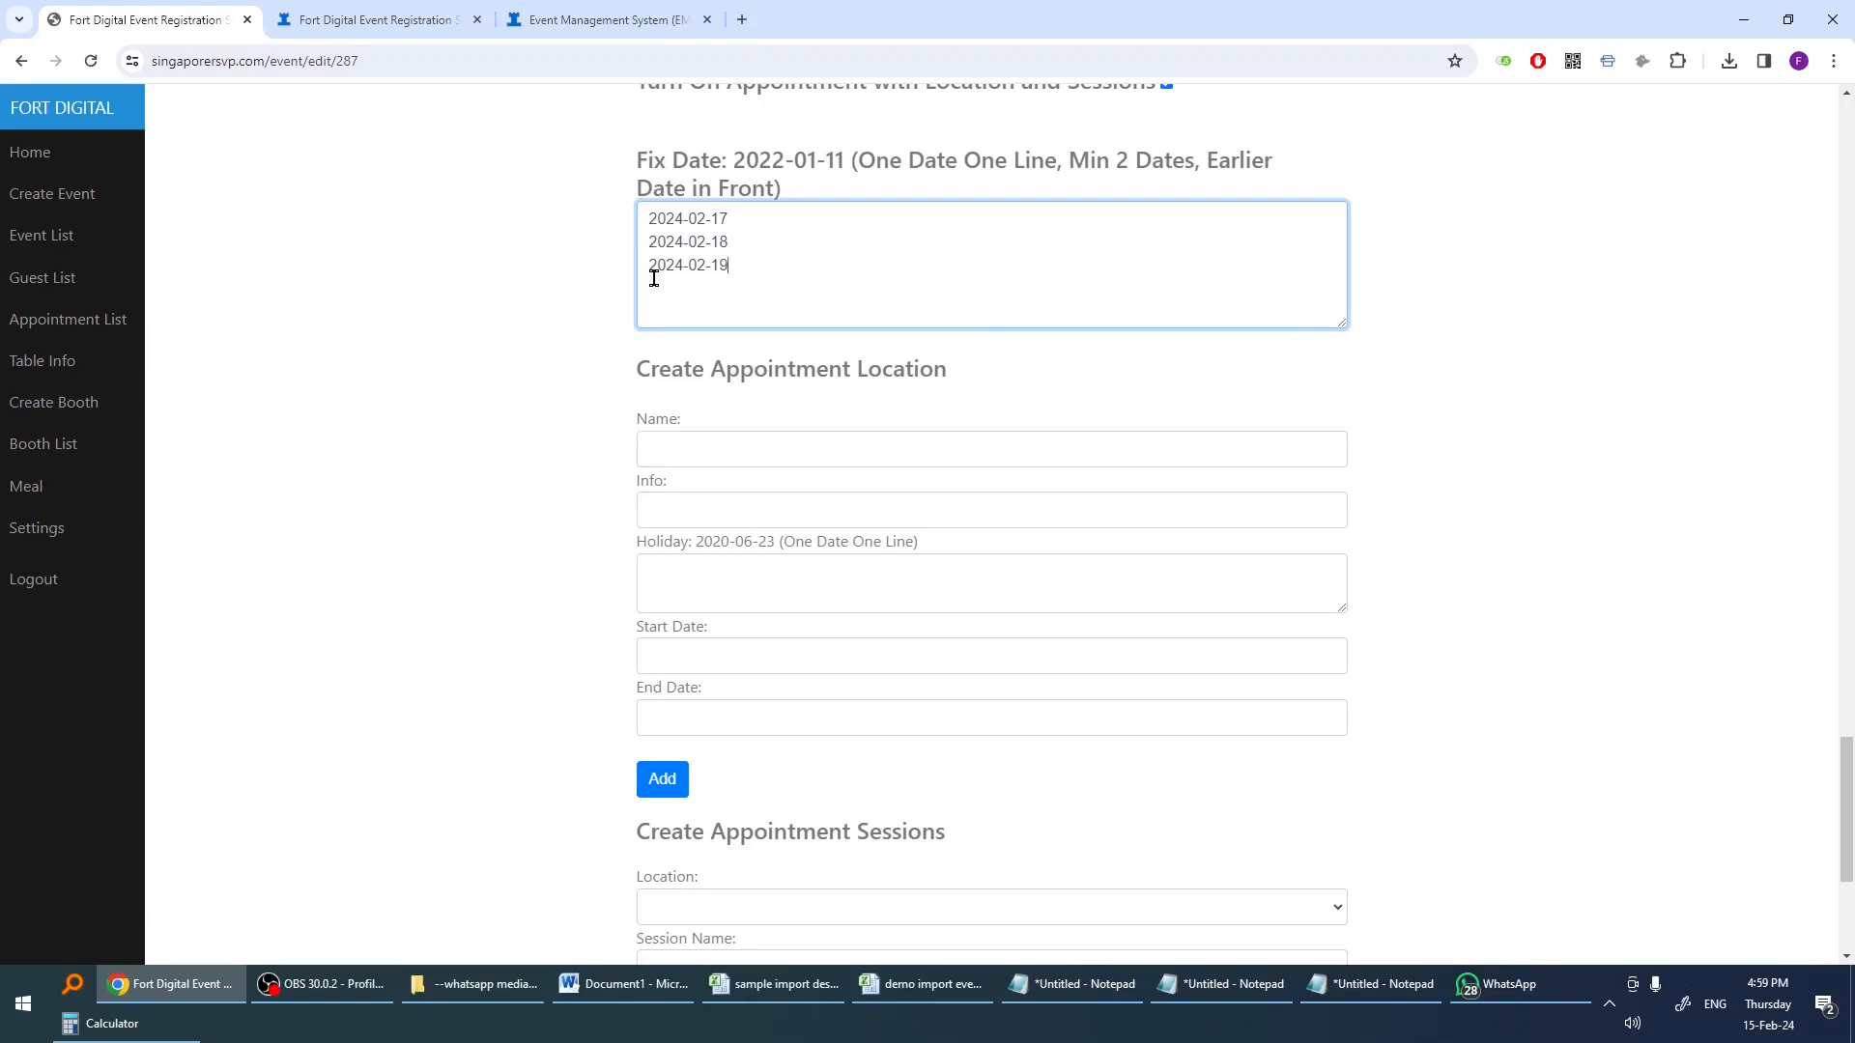
left_click_drag(752, 280, 612, 234)
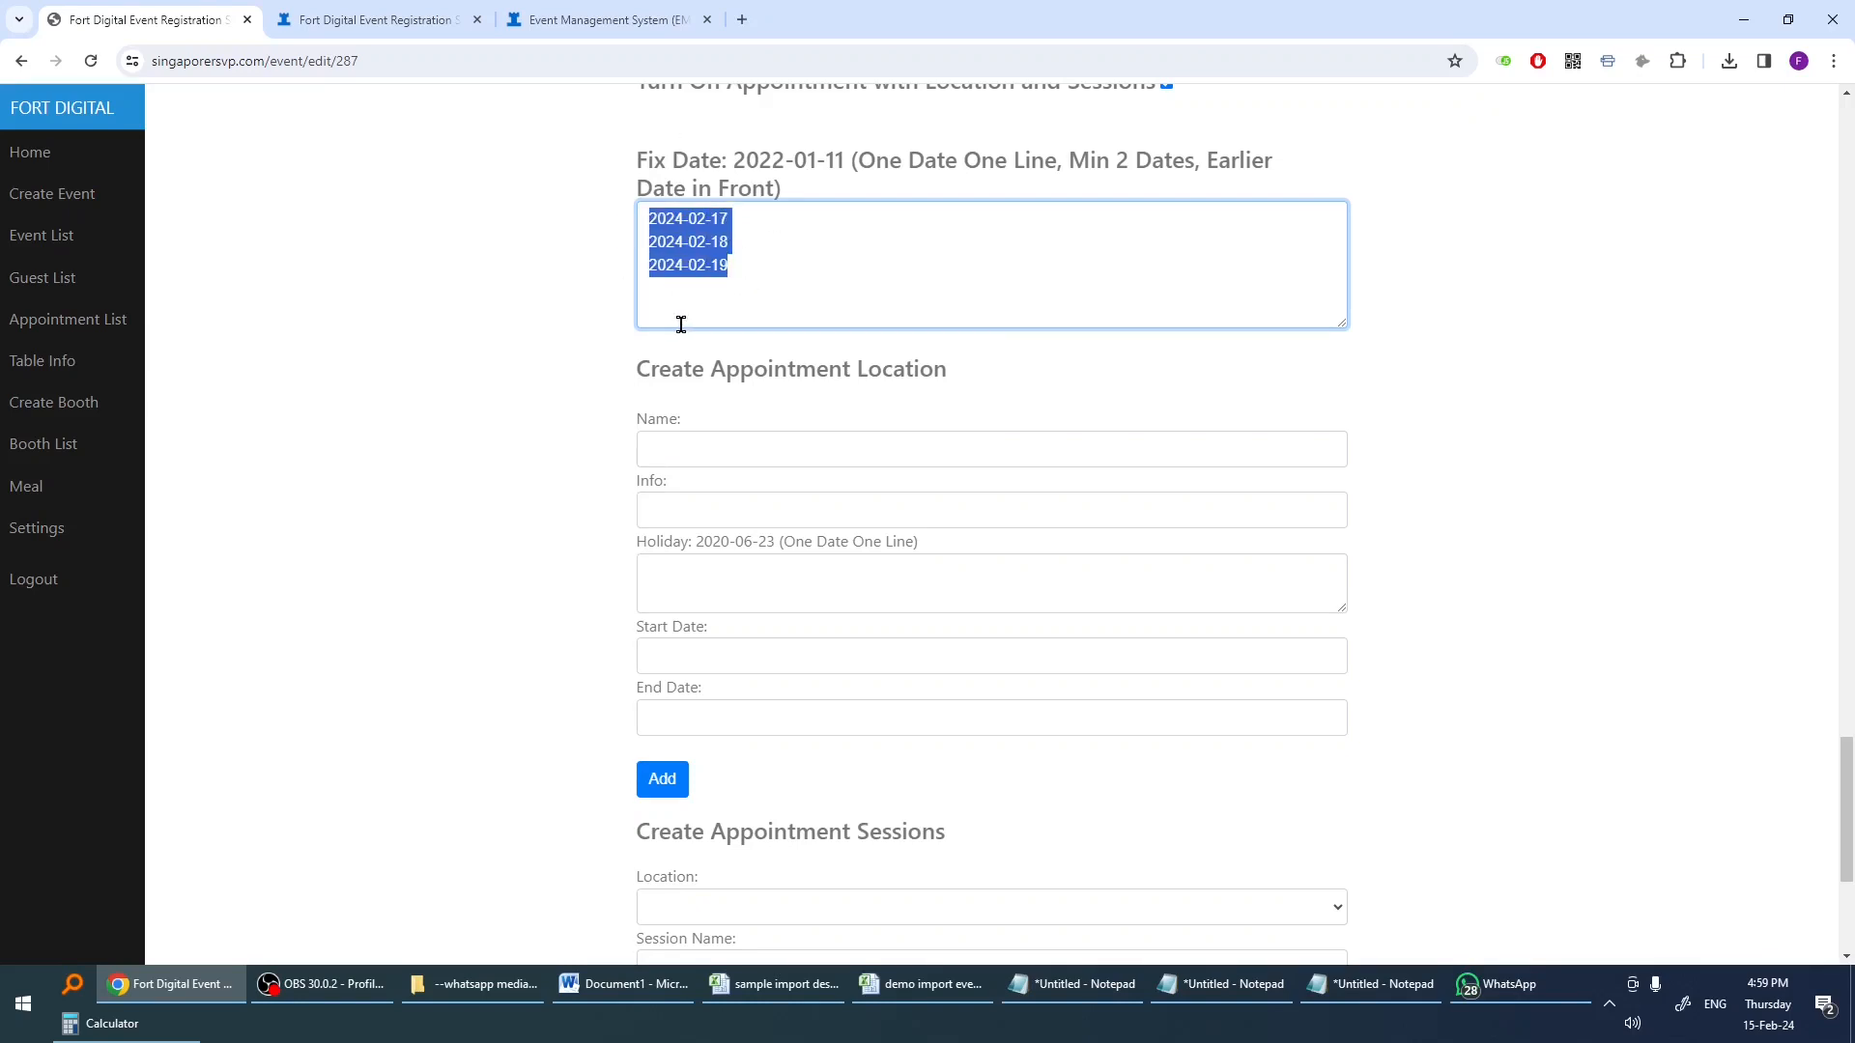
left_click(773, 262)
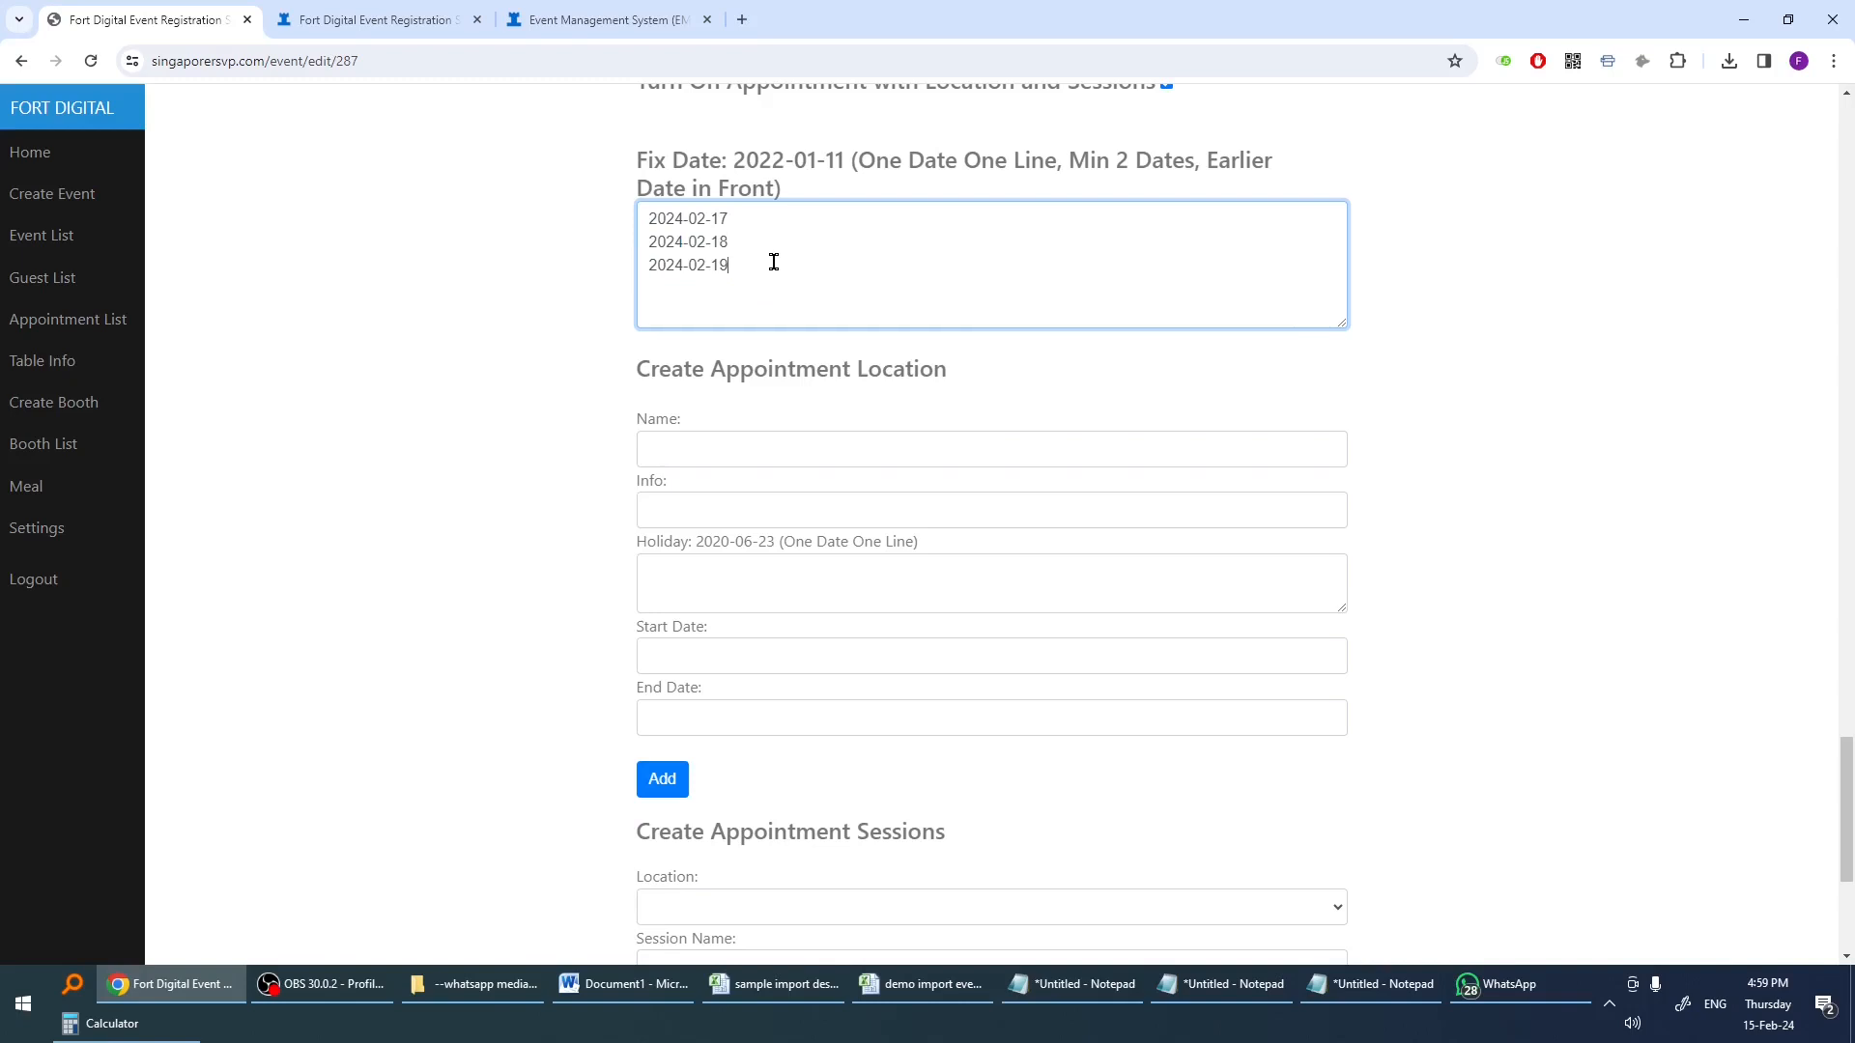
scroll(676, 307, "down", 1)
scroll(672, 386, "up", 1)
left_click(692, 452)
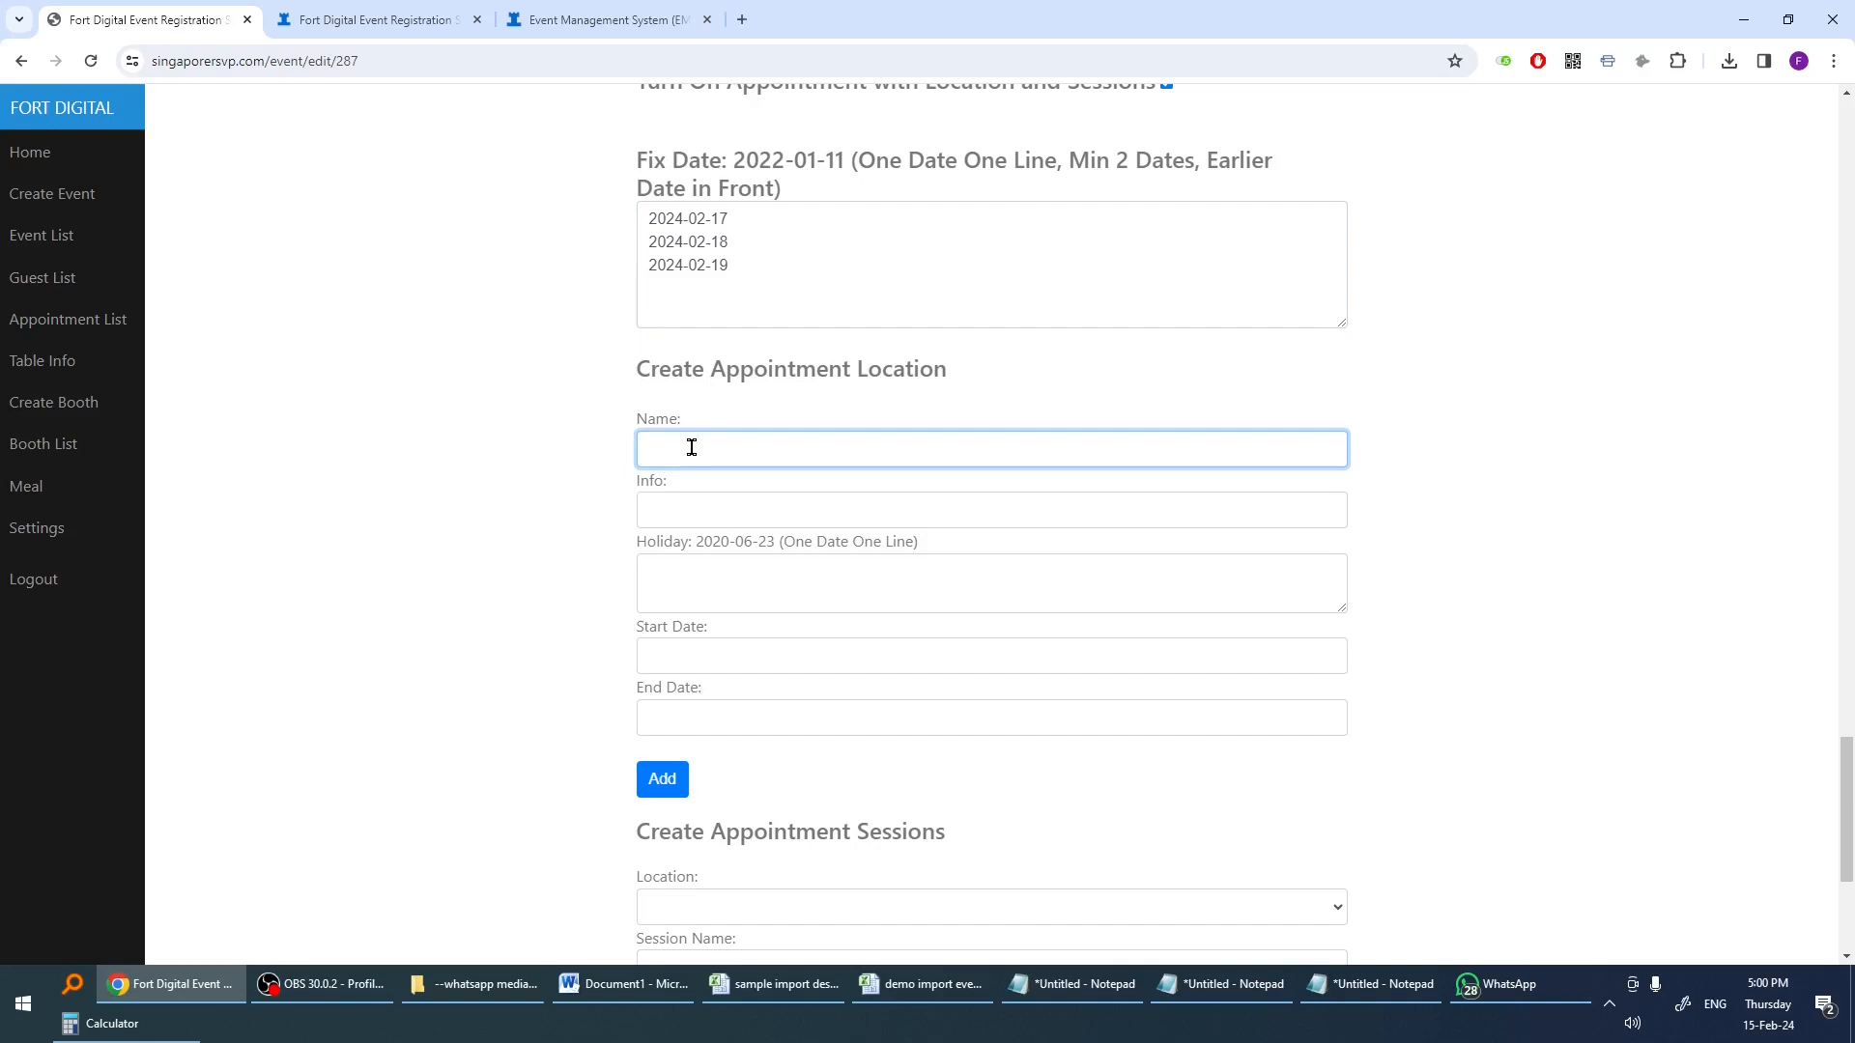
left_click(737, 270)
key("ctrl+a")
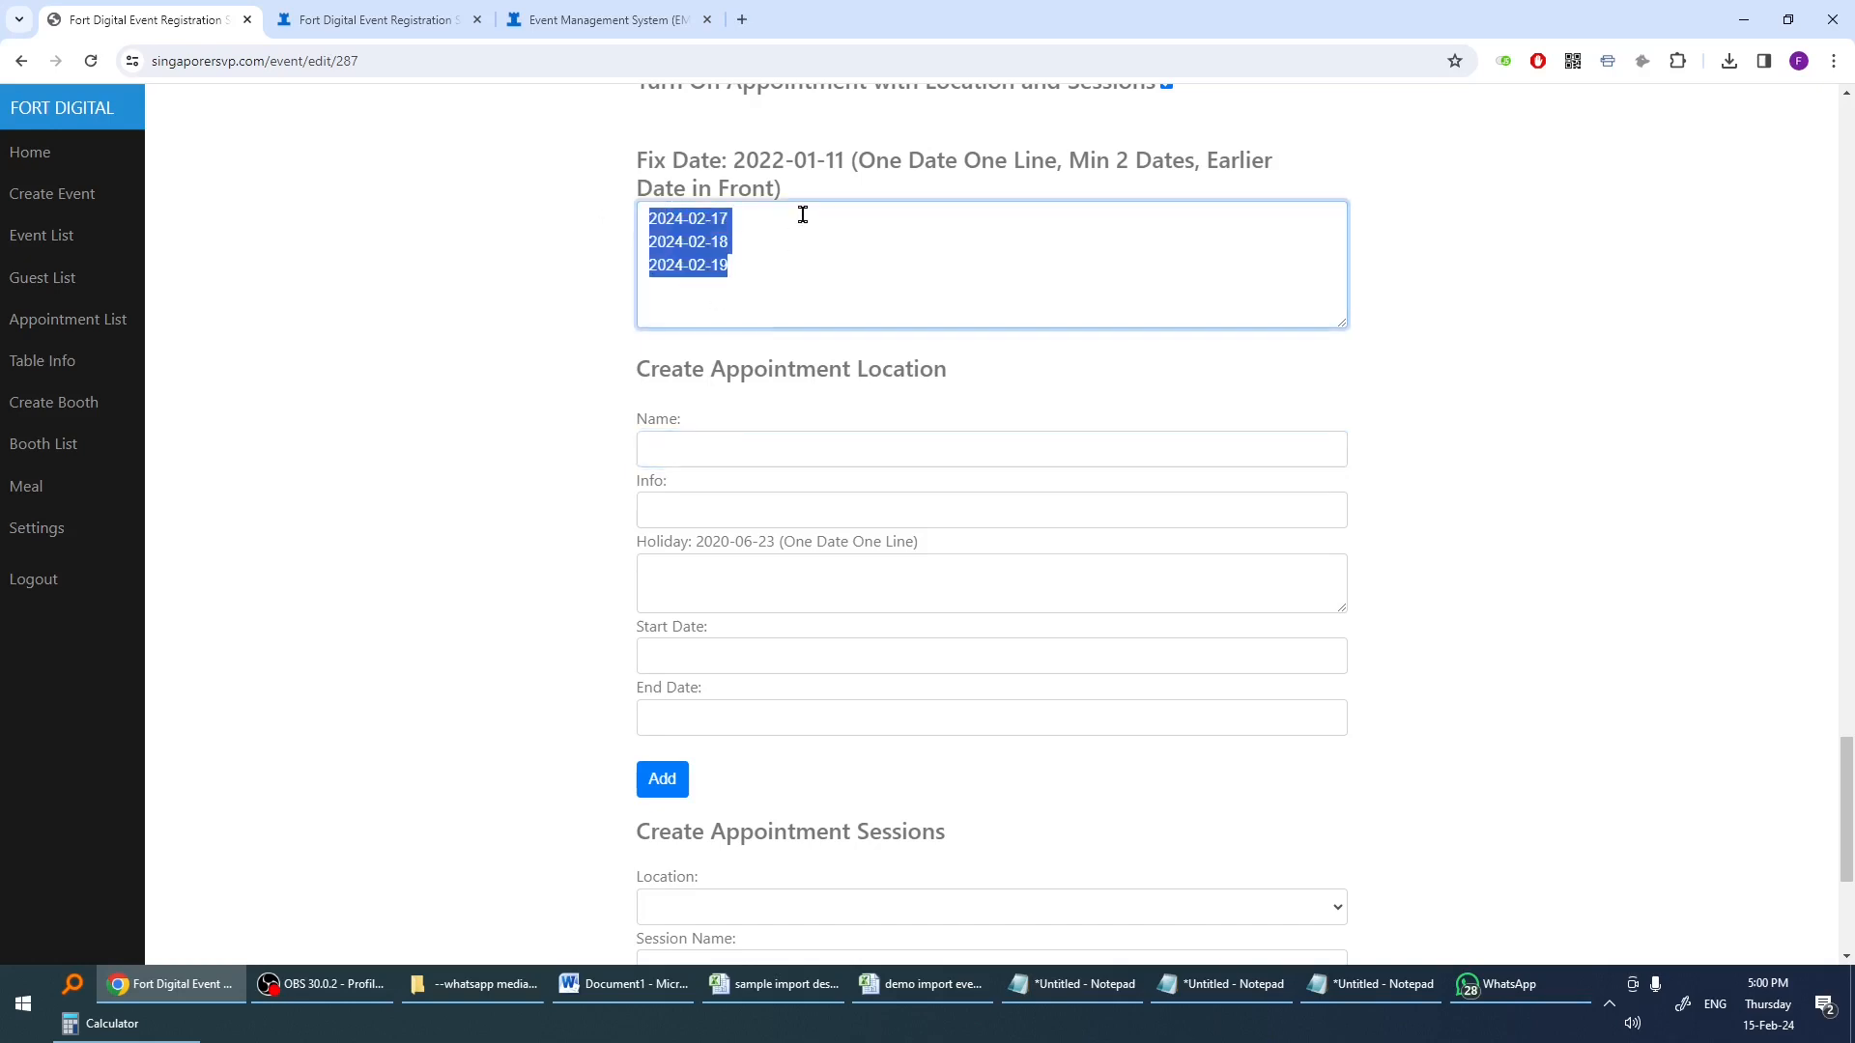
scroll(1009, 545, "down", 4)
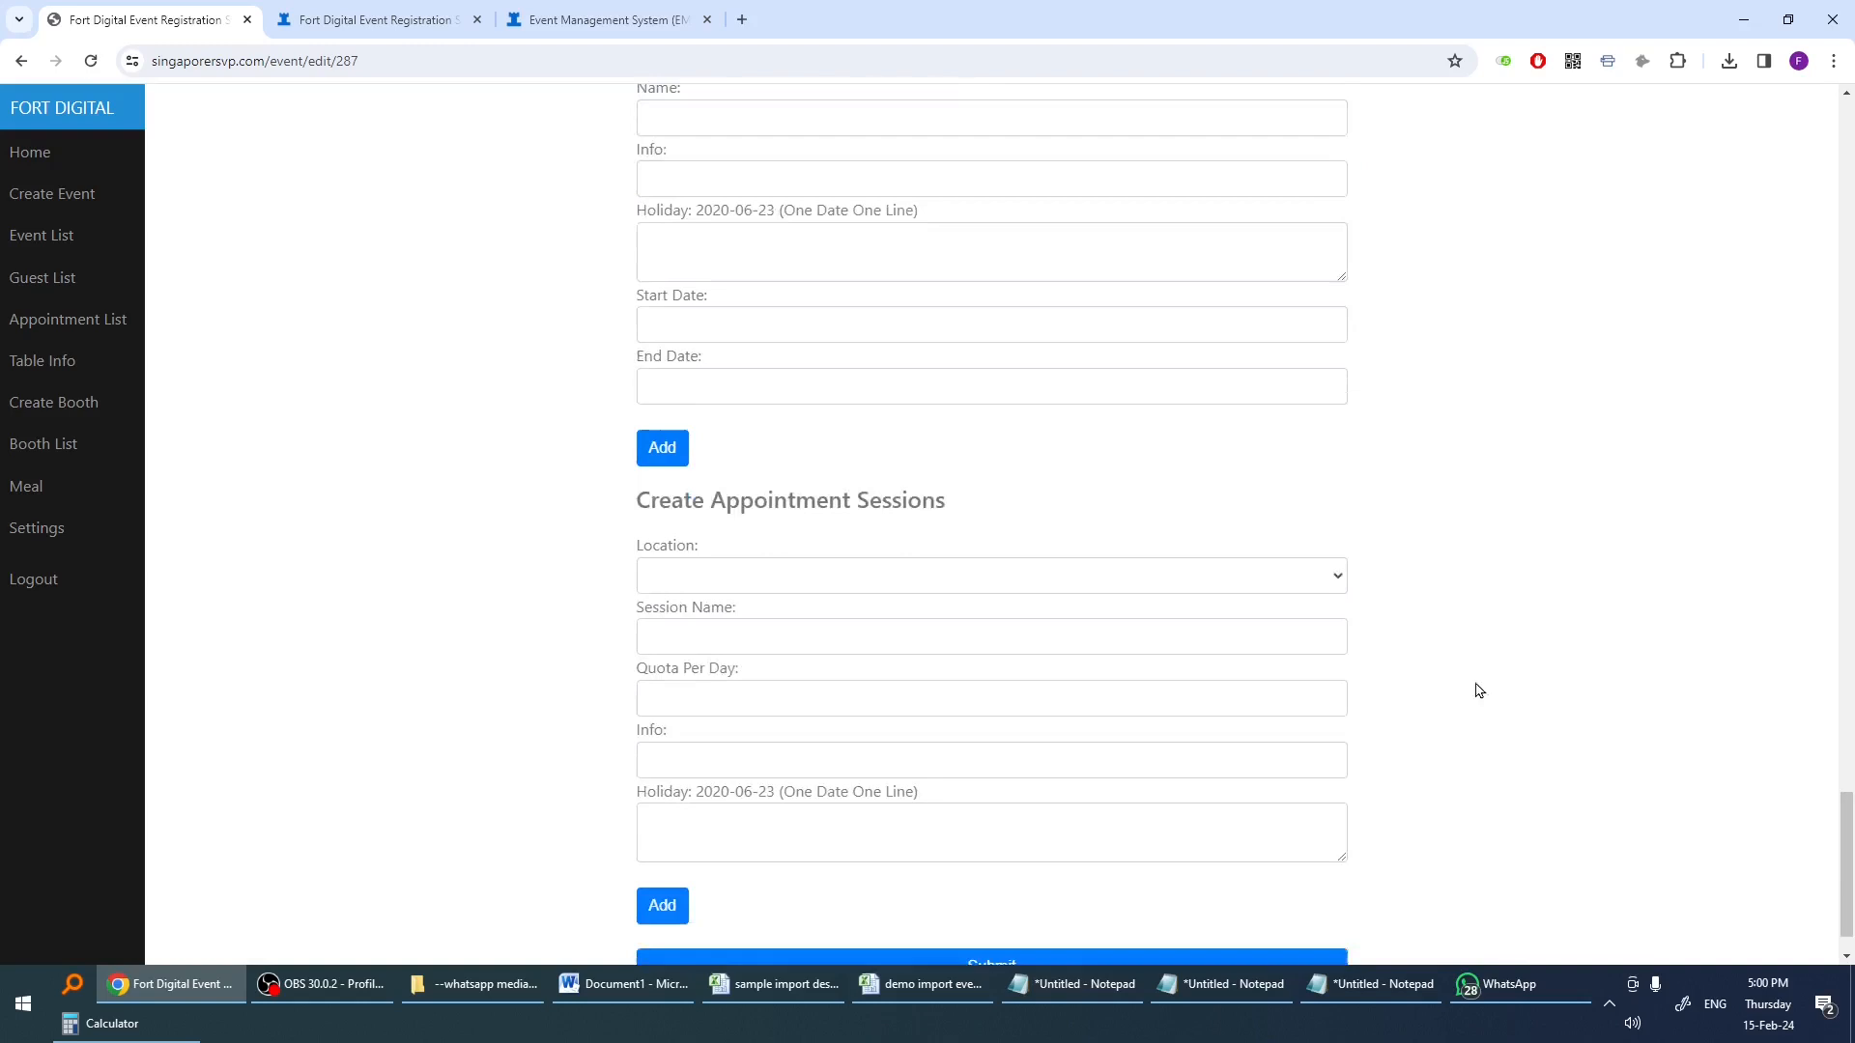
left_click(1026, 900)
left_click(1068, 186)
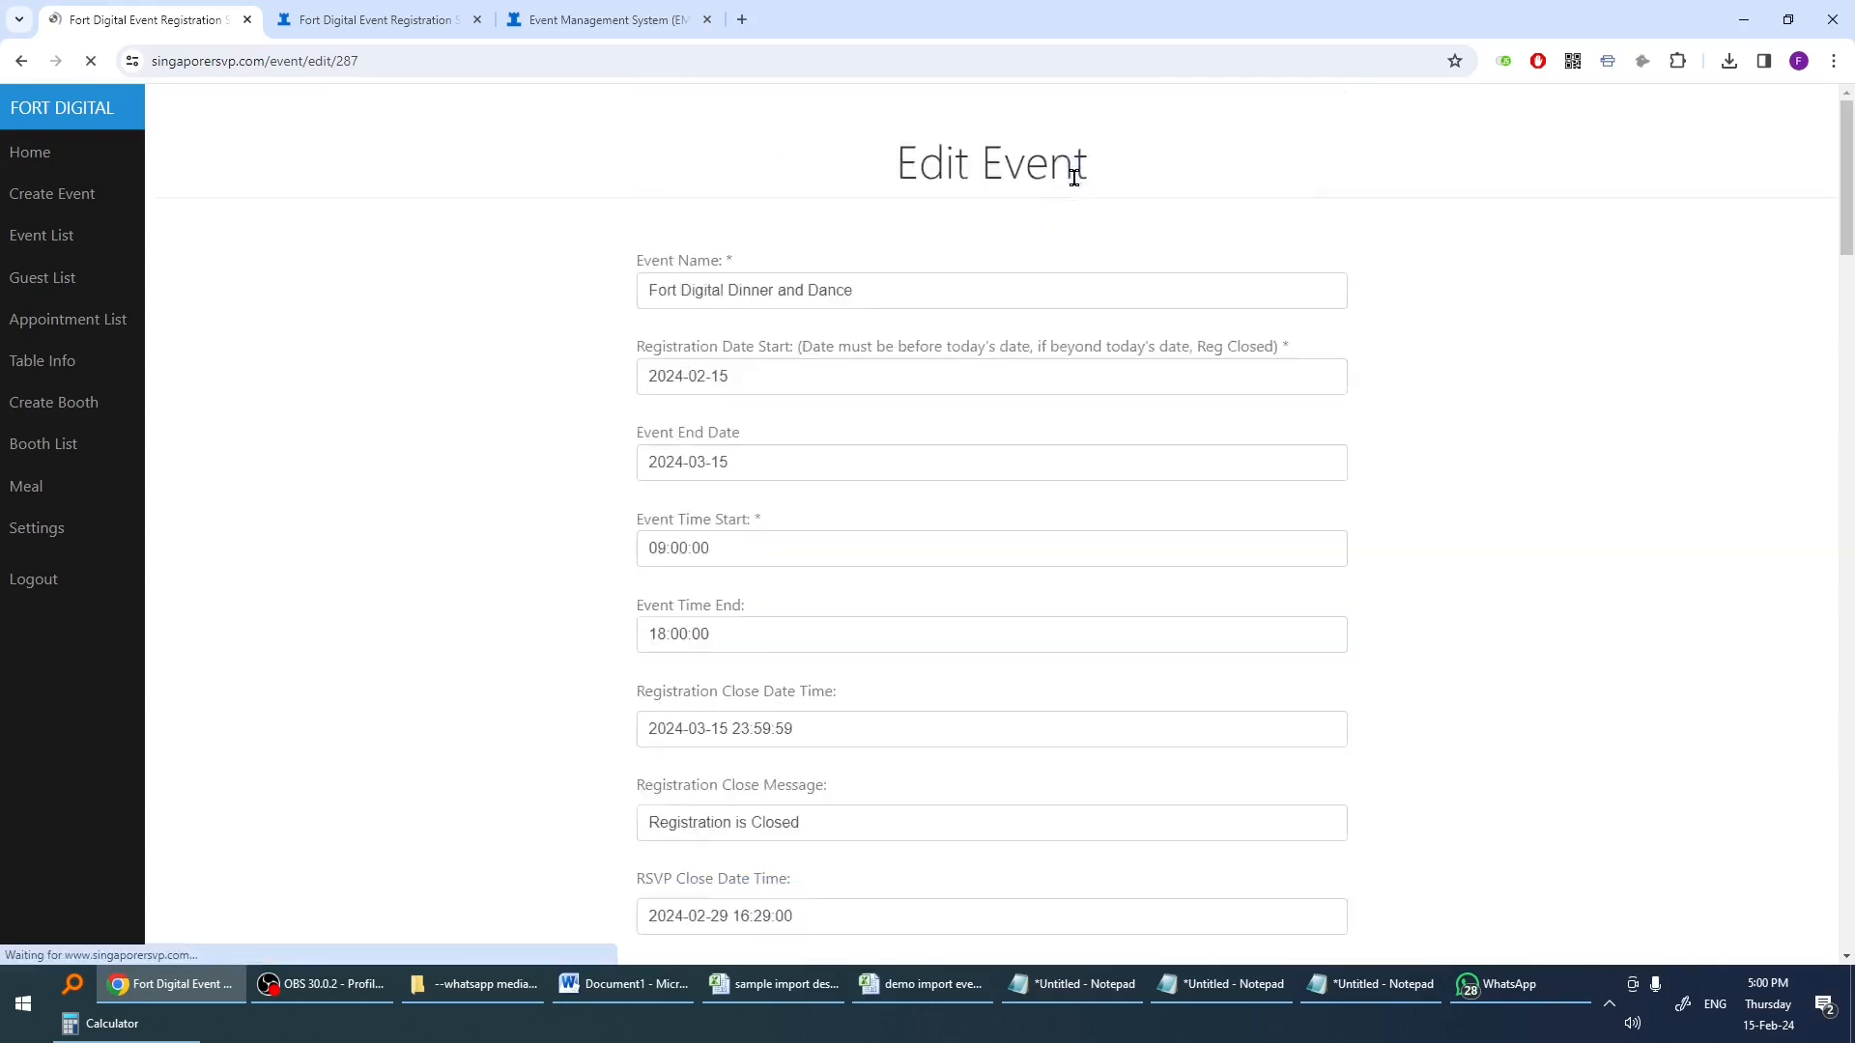
Reload the Dinner and Dance registration form and set its new Date field to 2024-02-19.
left_click(392, 17)
left_click(91, 60)
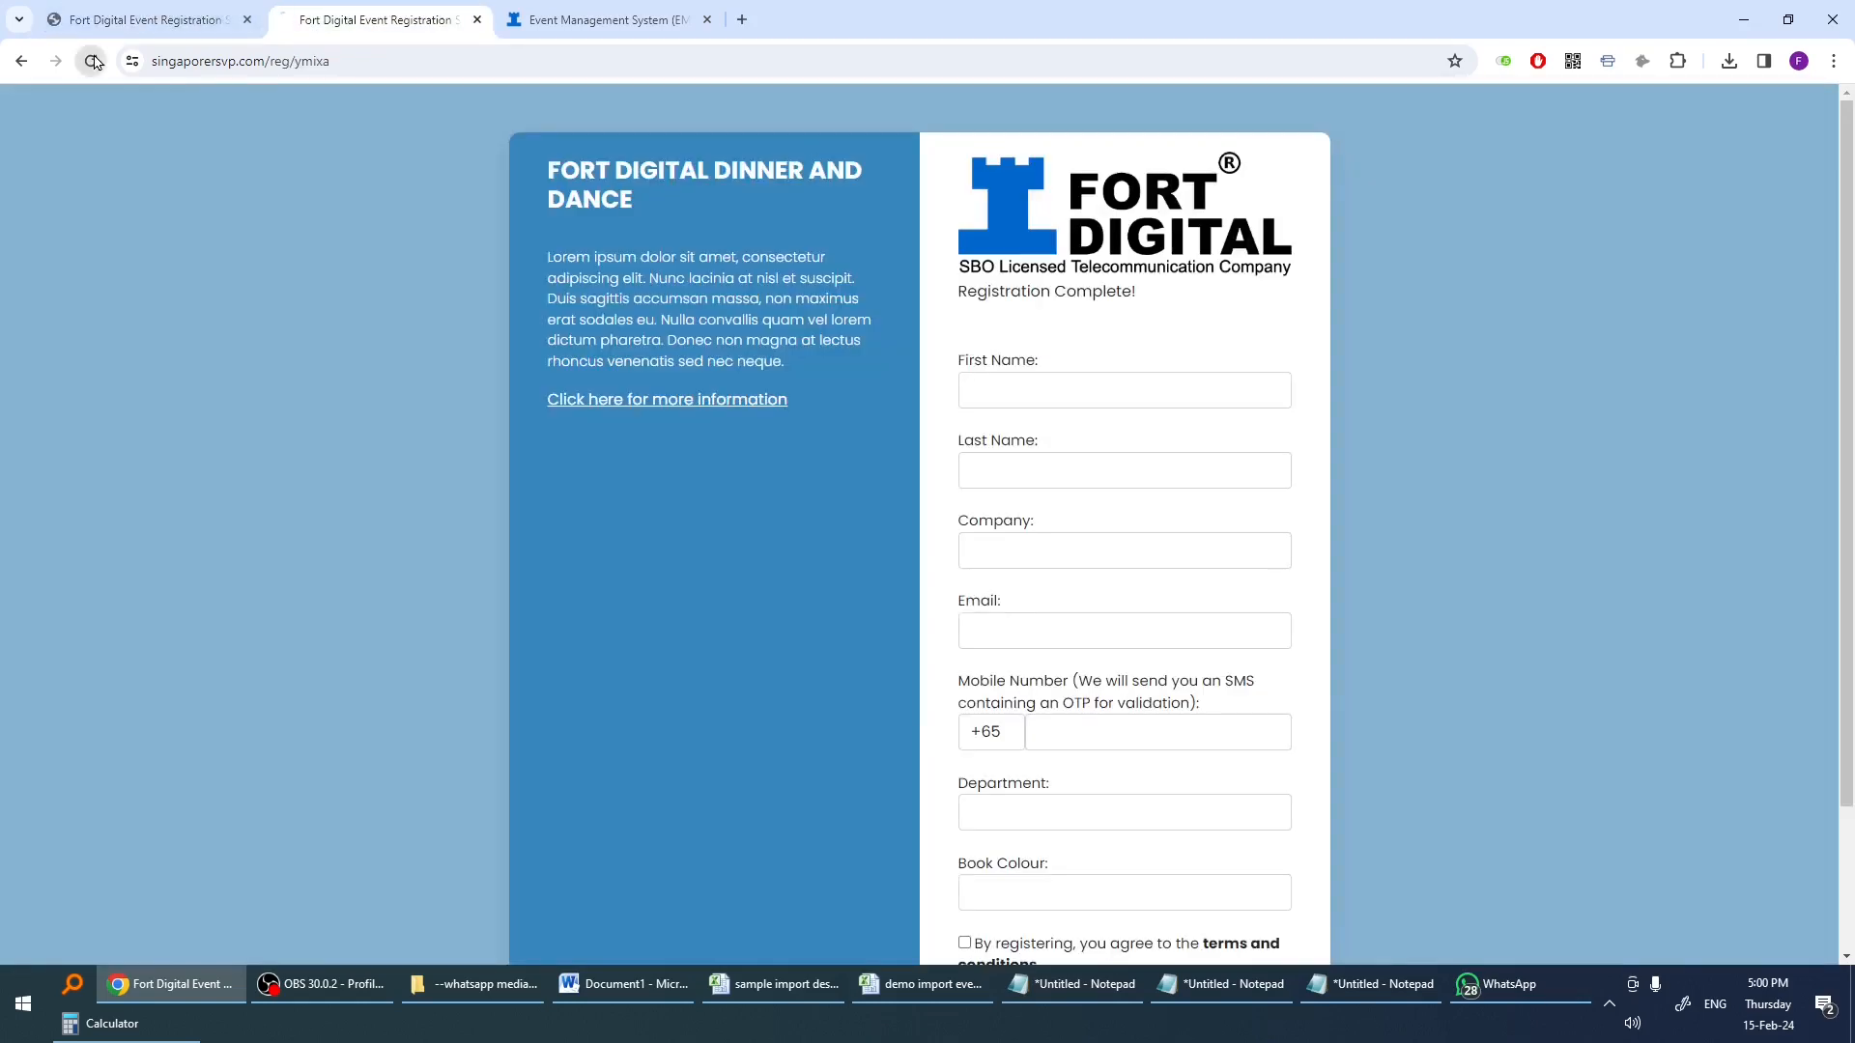
left_click(1053, 321)
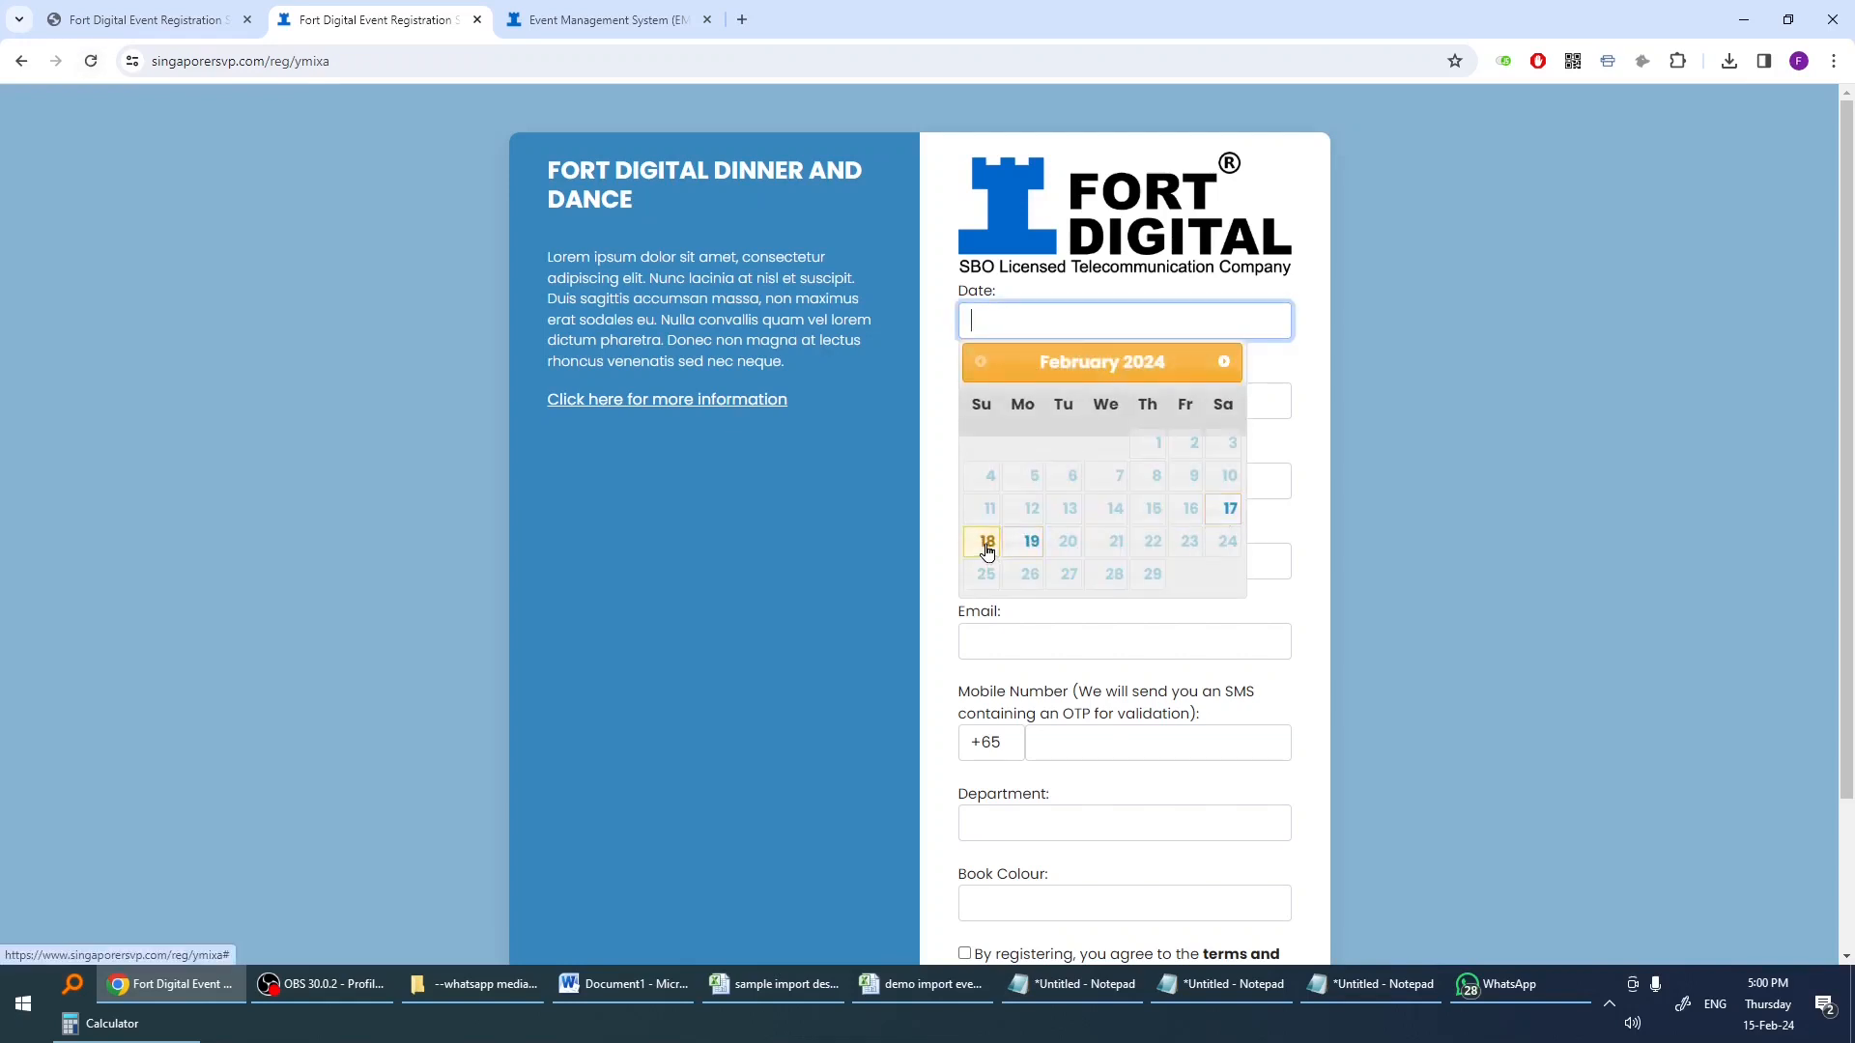
left_click(986, 542)
left_click(1068, 322)
left_click(1227, 509)
left_click(1076, 323)
left_click(1022, 560)
left_click(1066, 319)
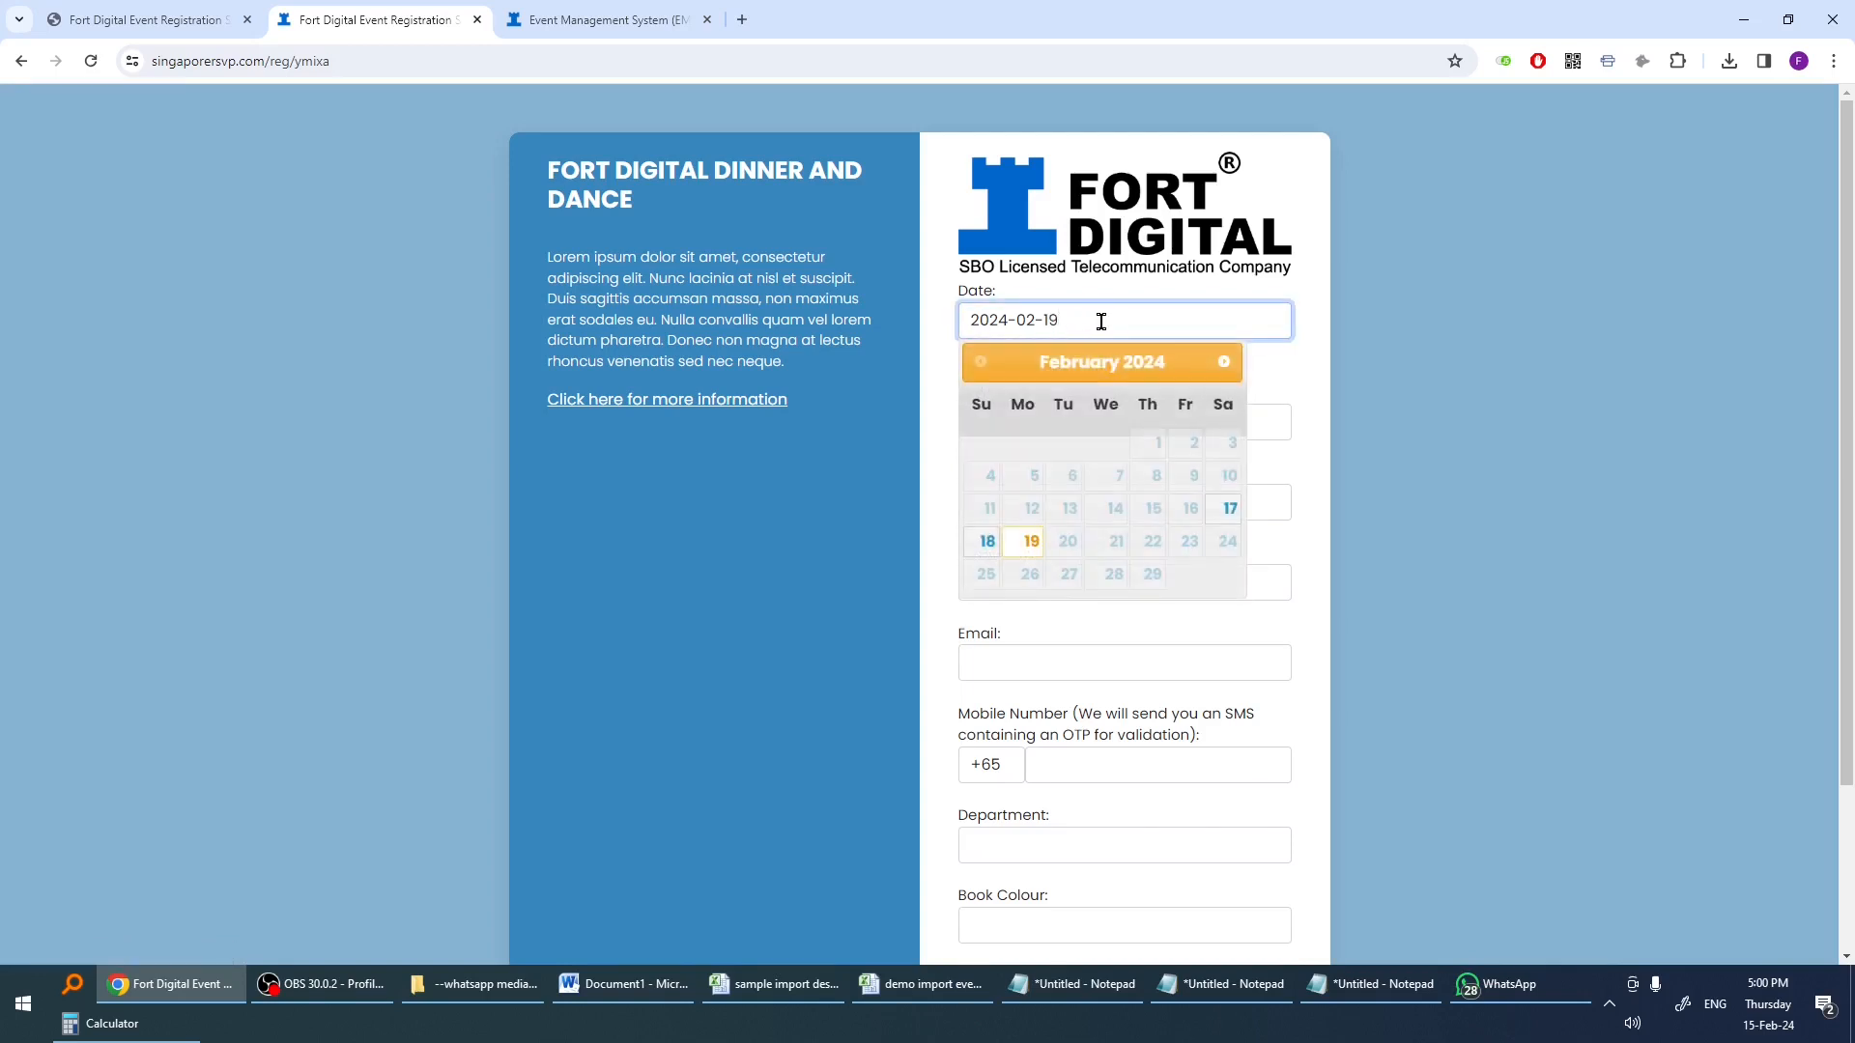
left_click(1525, 411)
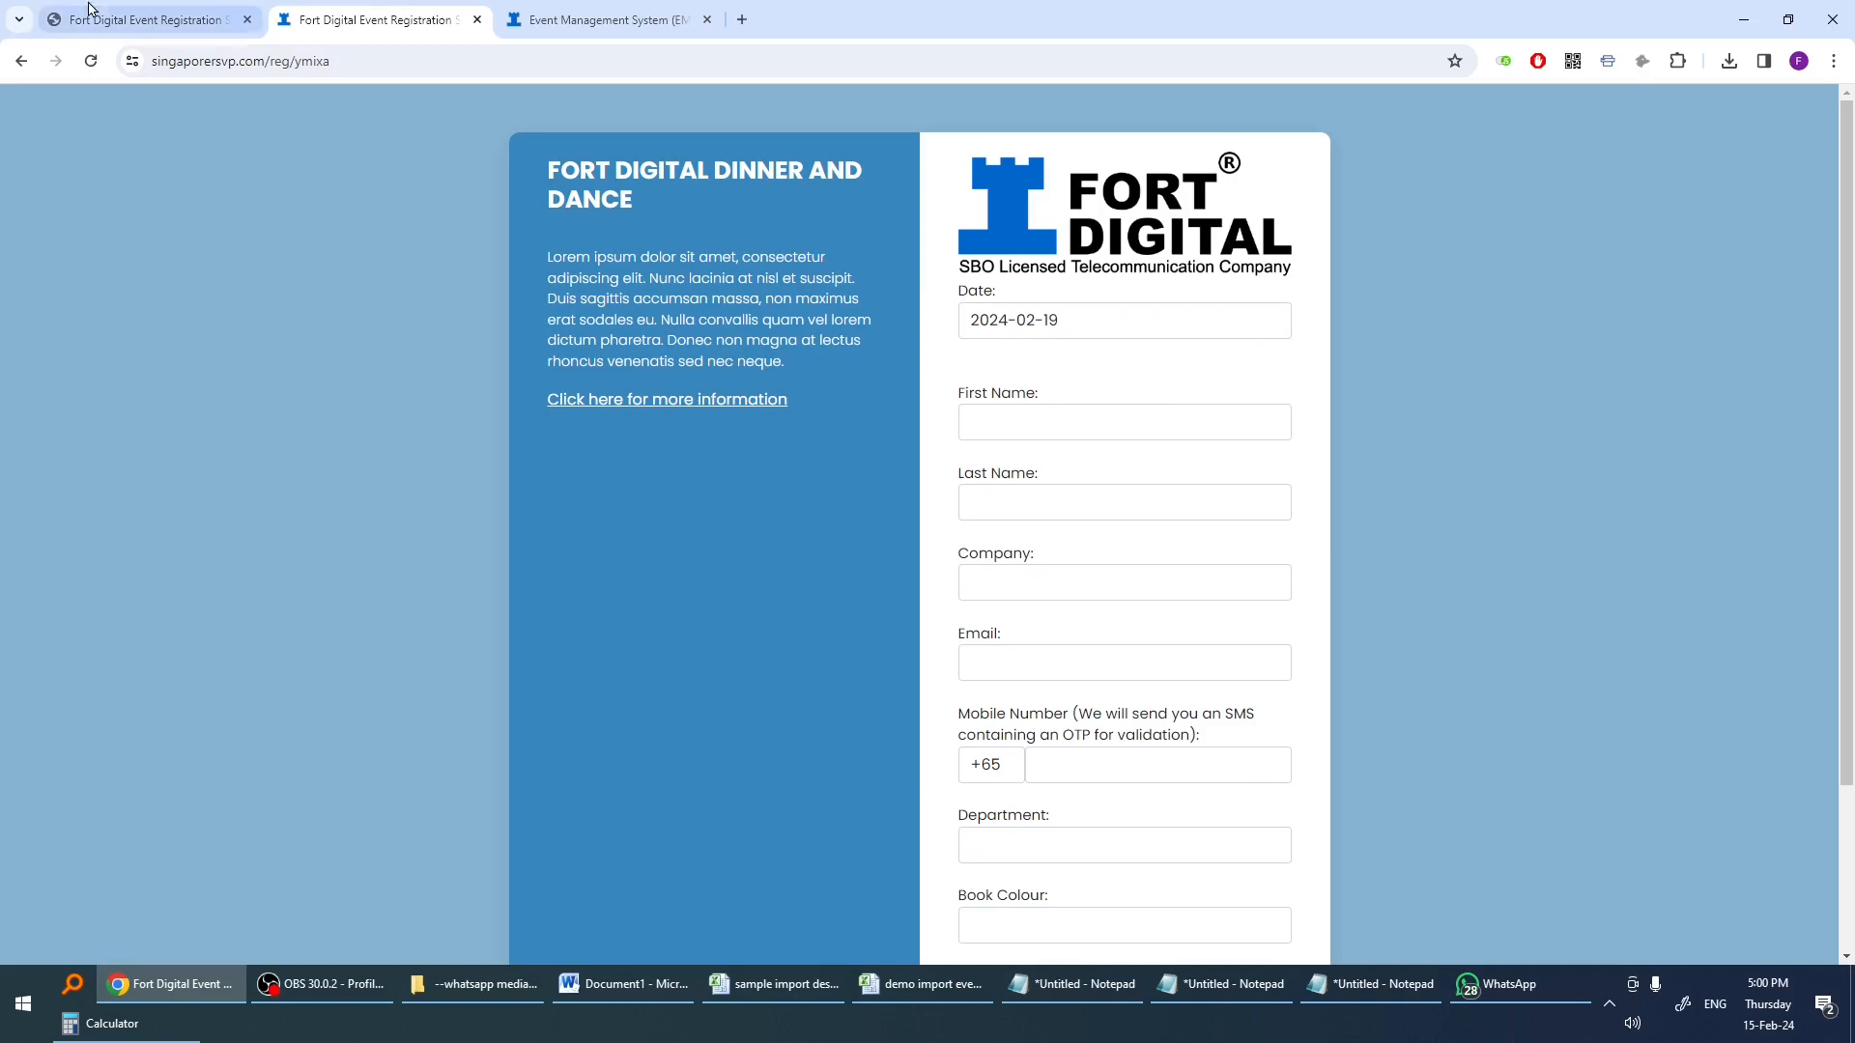
left_click(145, 19)
Enlarge the Fix Date box and clear all its fixed dates.
scroll(745, 491, "up", 1)
scroll(729, 518, "down", 20)
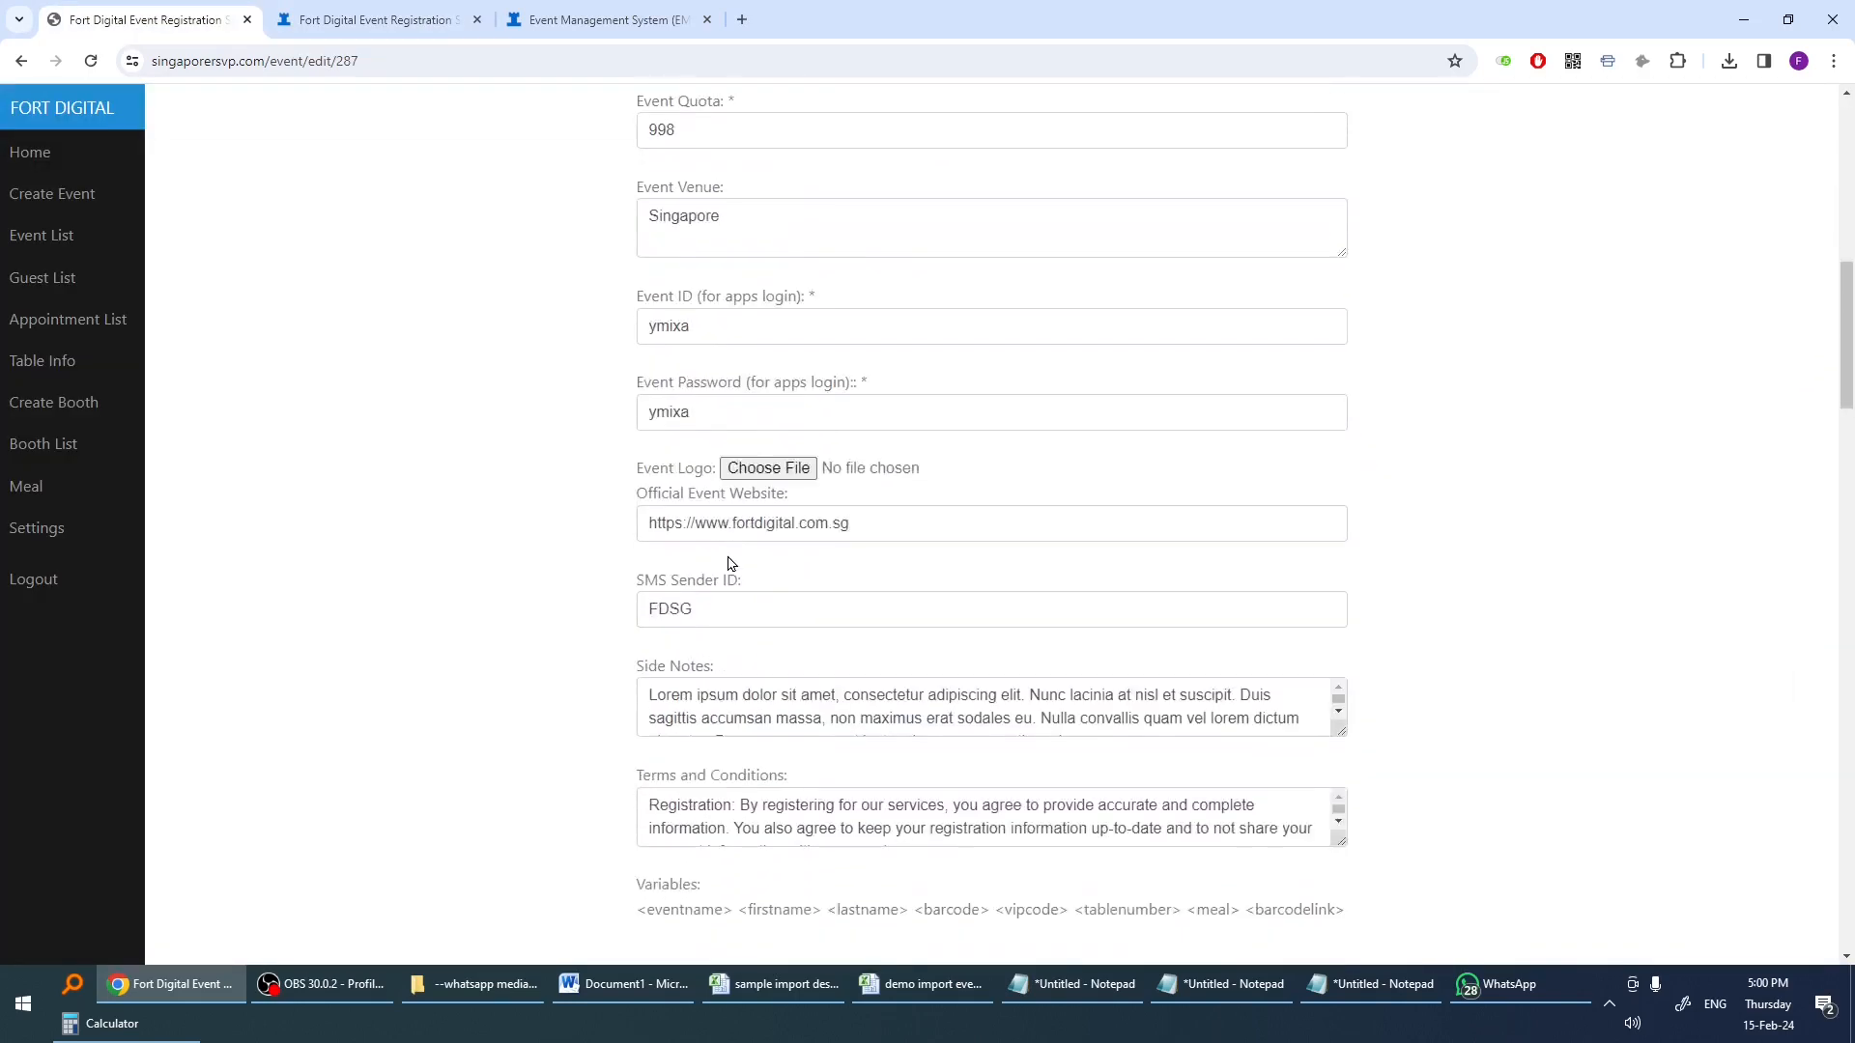
scroll(730, 584, "down", 8)
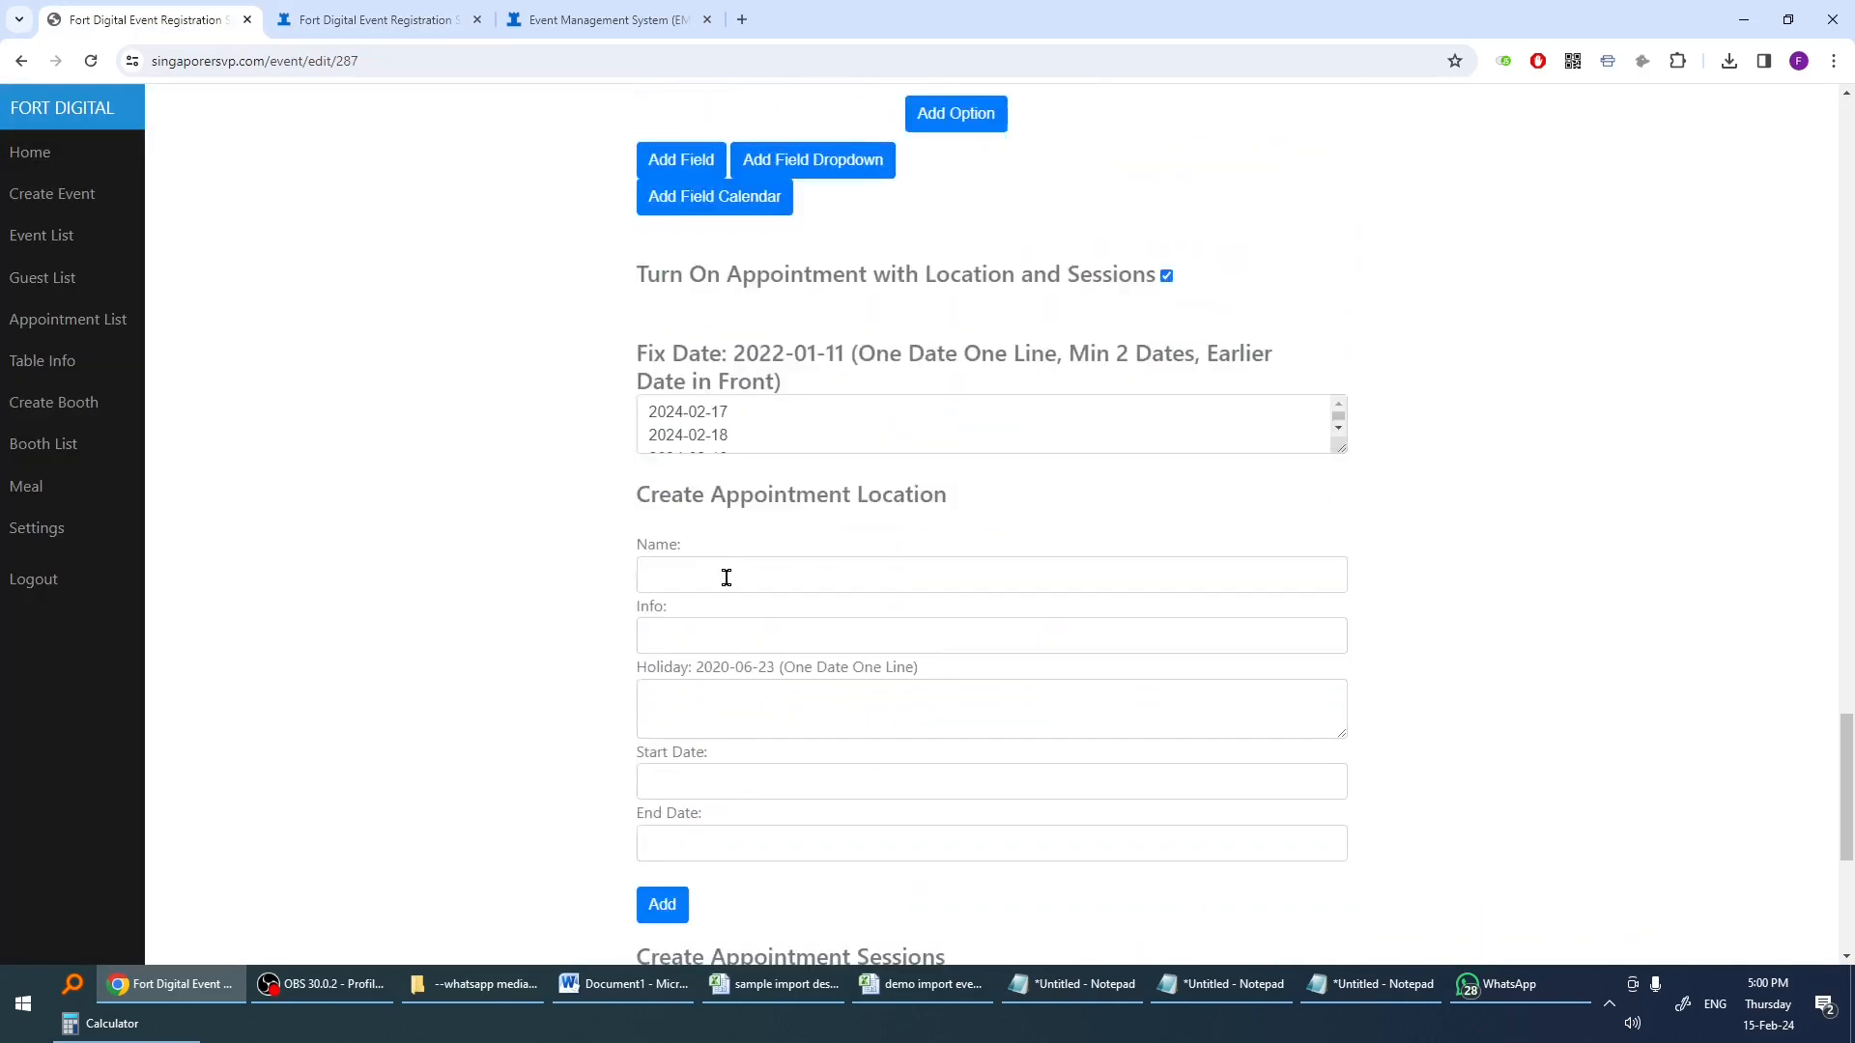
left_click_drag(1341, 449, 1341, 541)
left_click(702, 421)
key("ctrl+a")
key("BackSpace")
Add Bishan Branch as an appointment location from 2024-02-15 to 2024-02-29.
scroll(784, 546, "down", 1)
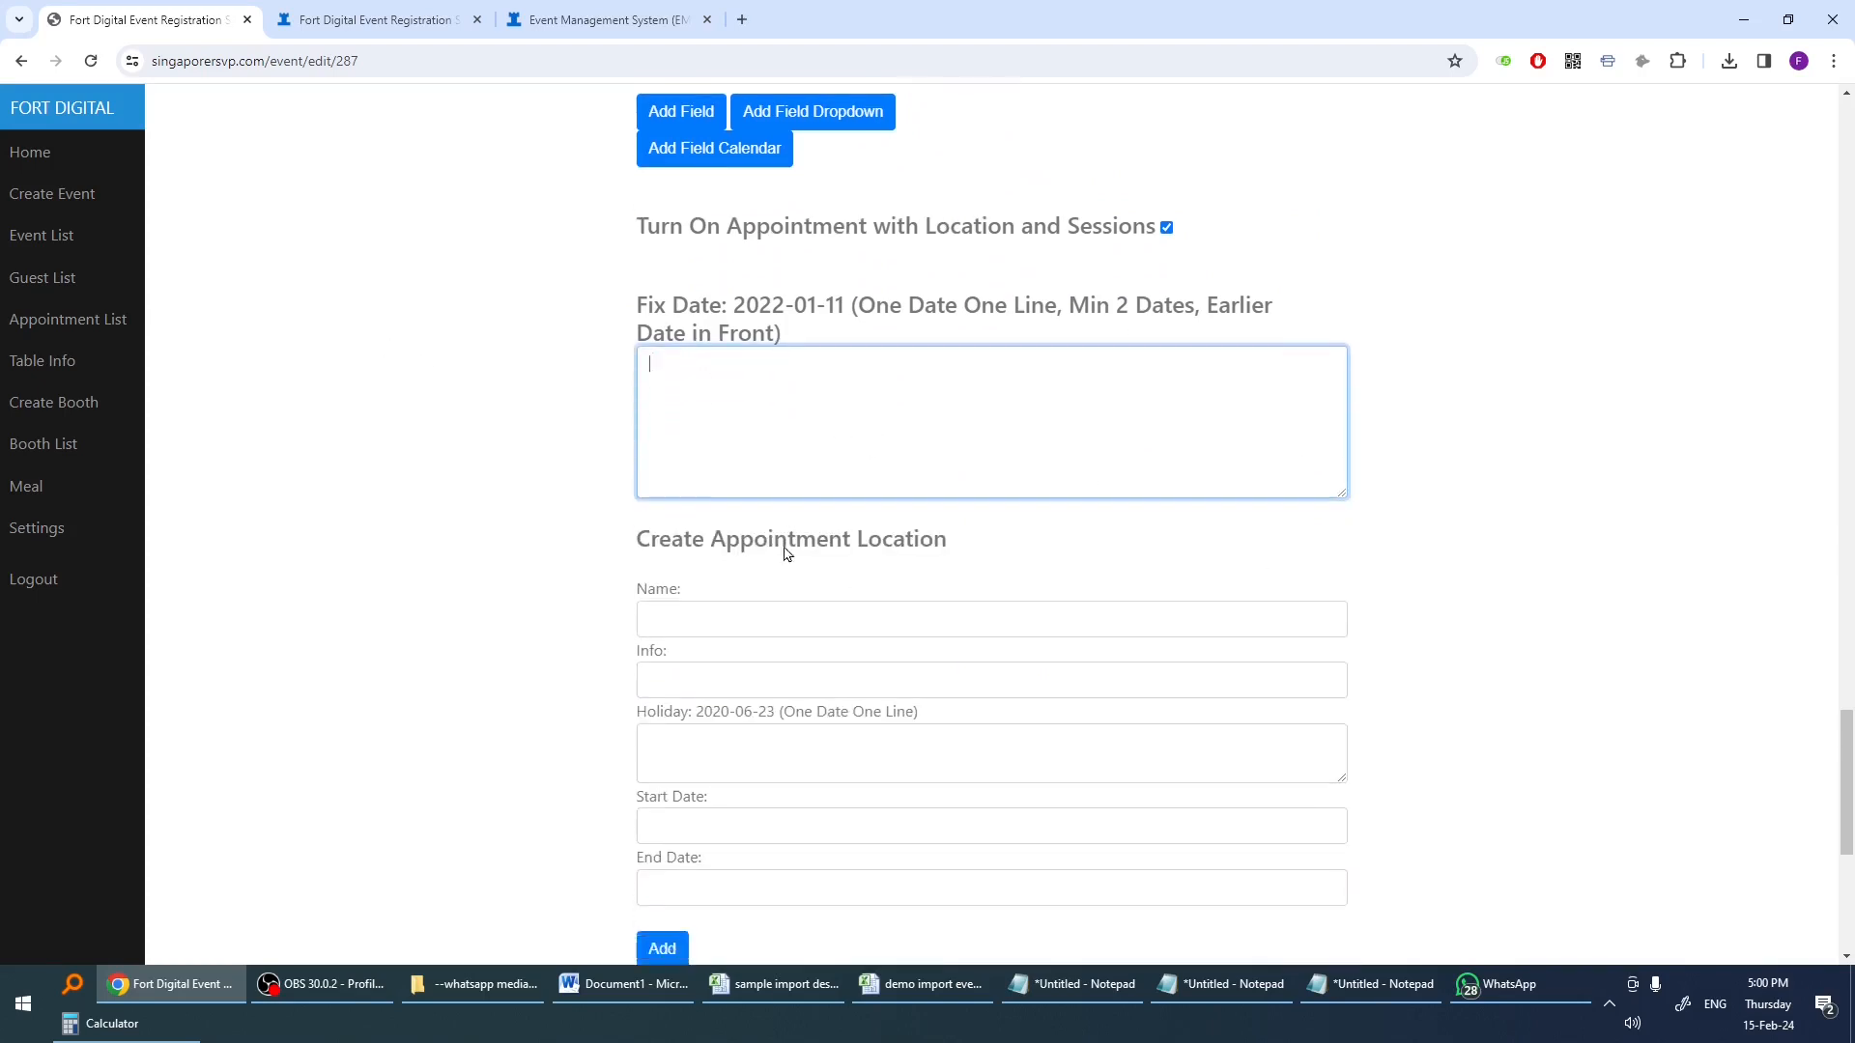
left_click(779, 571)
scroll(728, 517, "down", 1)
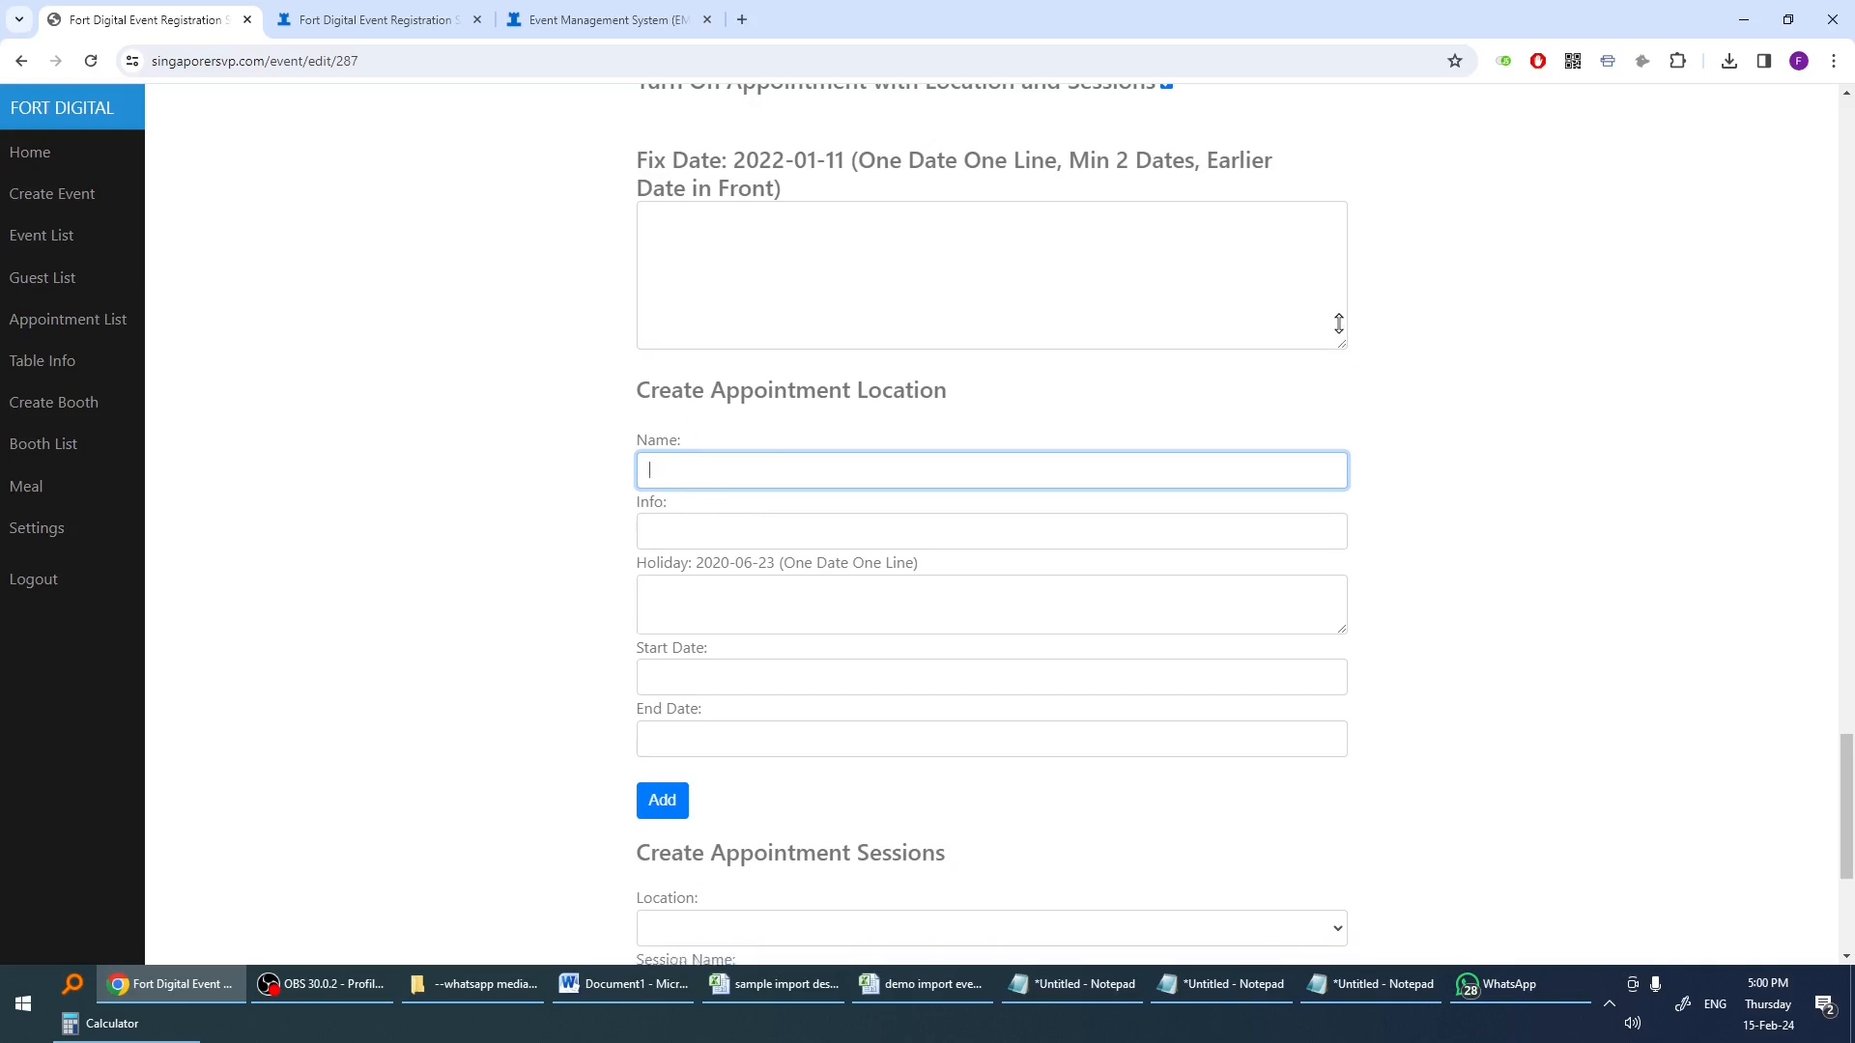
left_click_drag(1338, 345, 1329, 307)
scroll(706, 416, "down", 1)
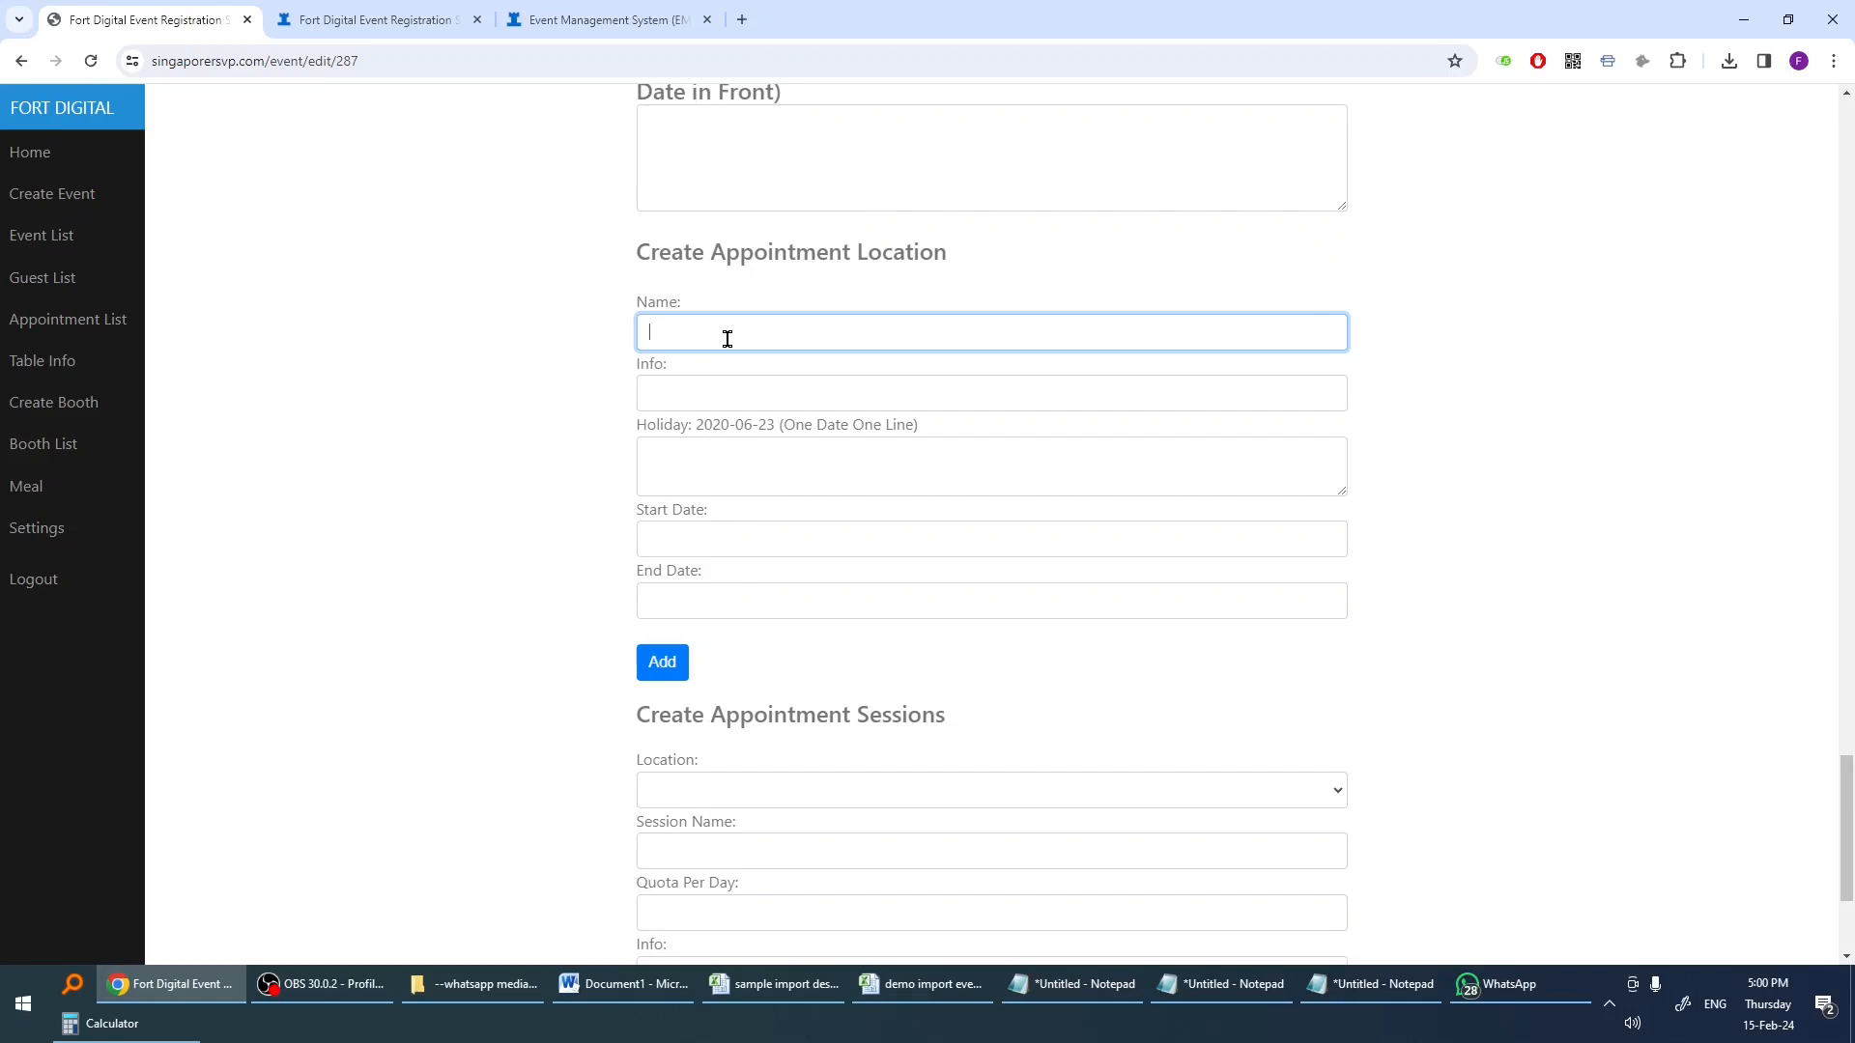
type("ranch")
left_click(710, 536)
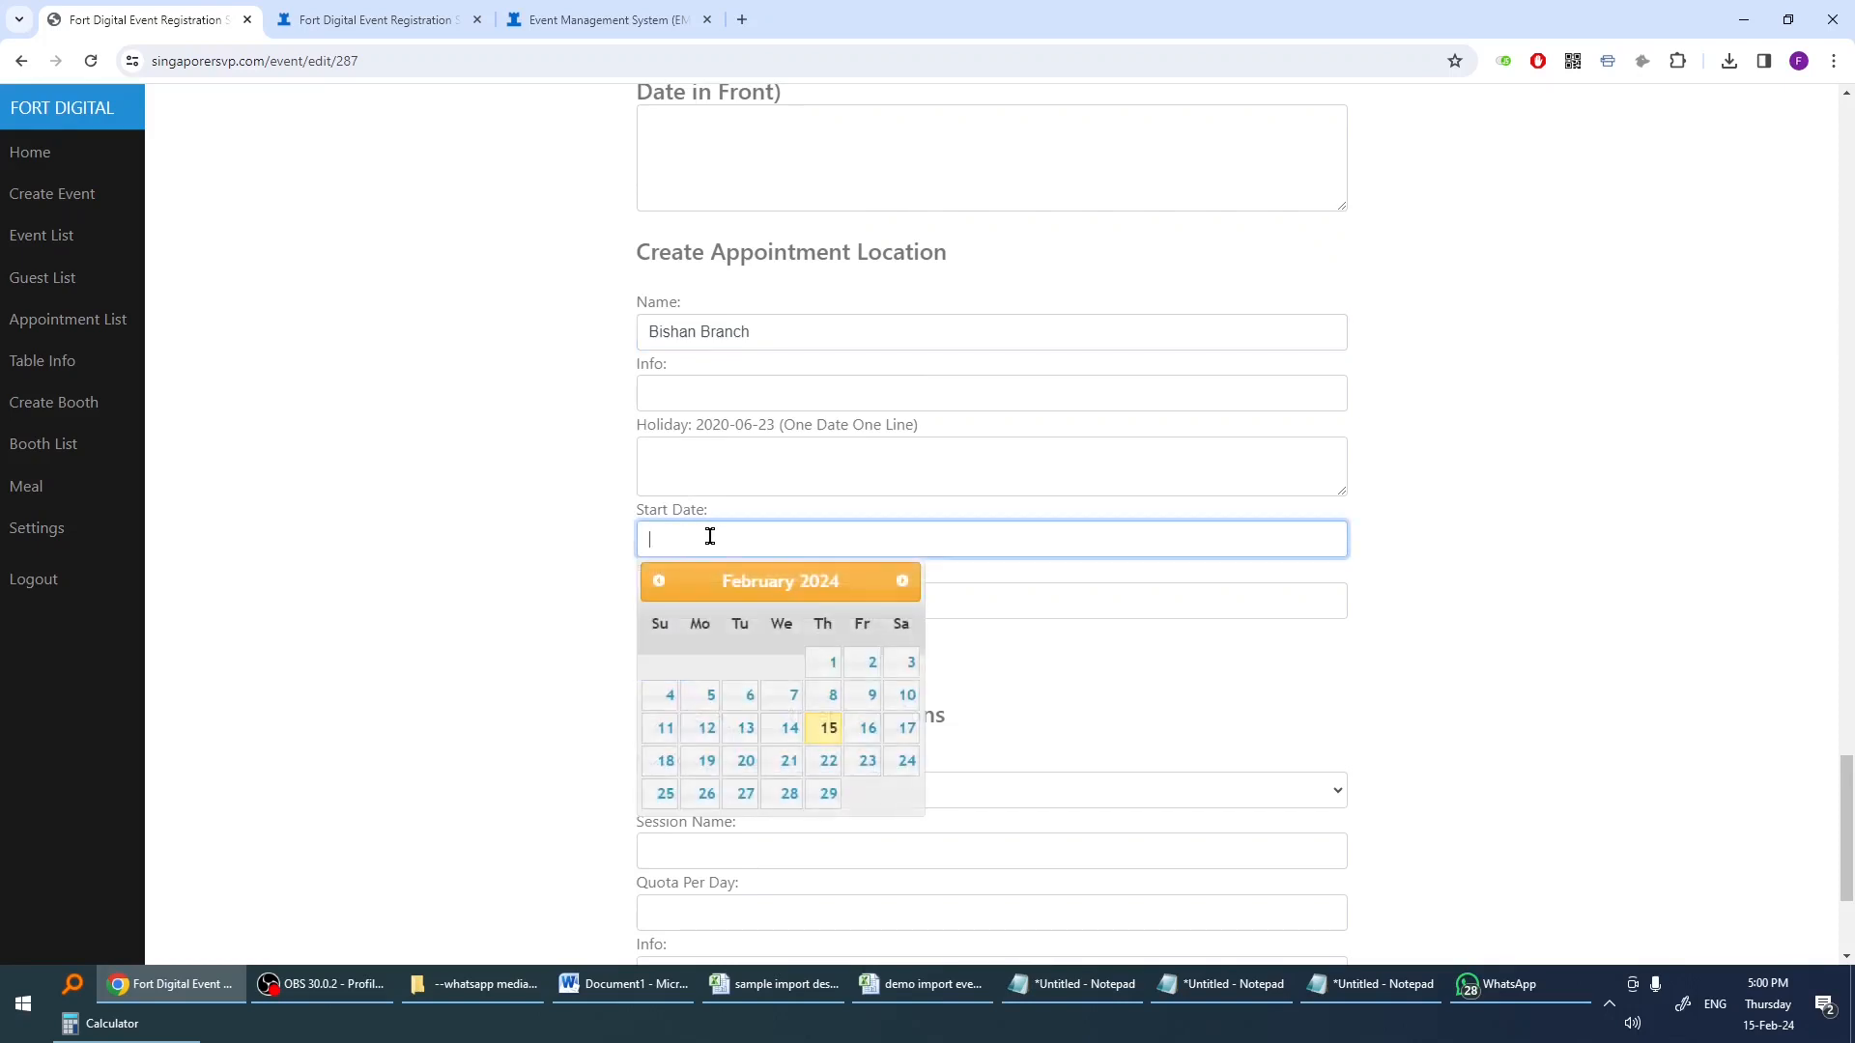
left_click(816, 732)
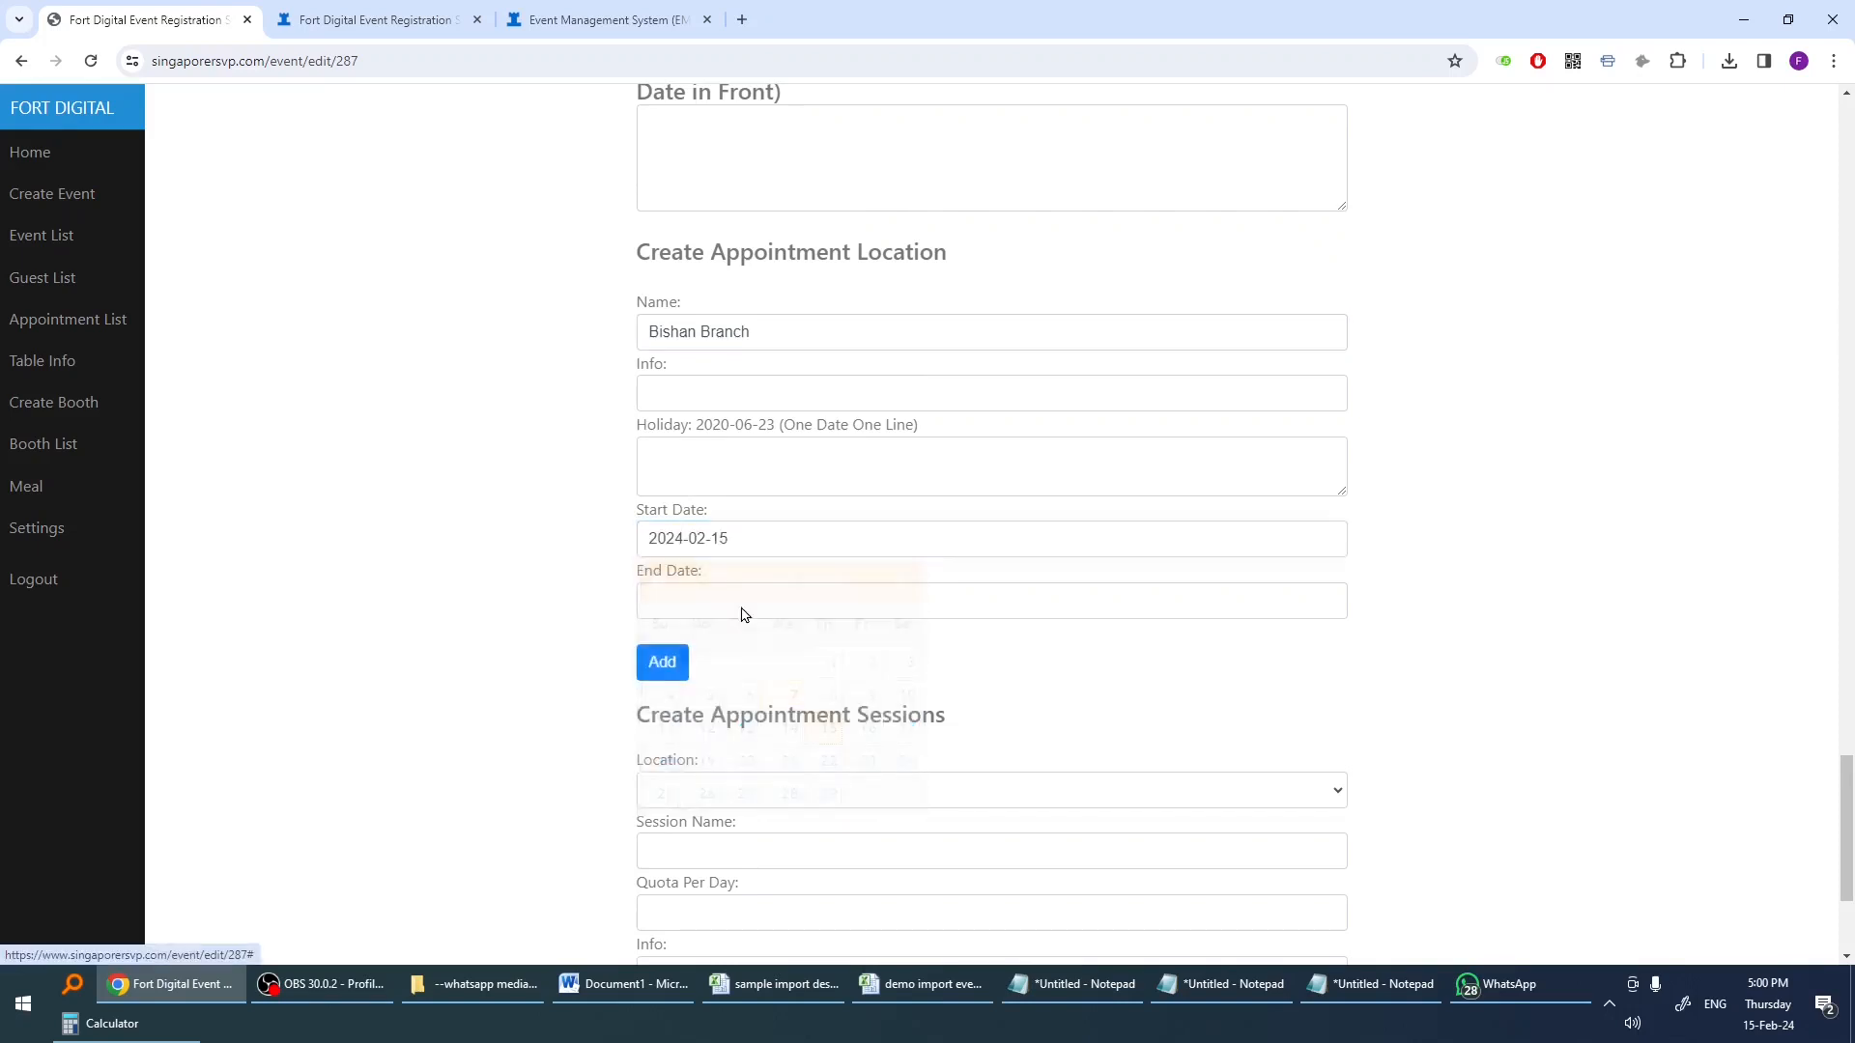
left_click(723, 600)
left_click(826, 855)
left_click(655, 664)
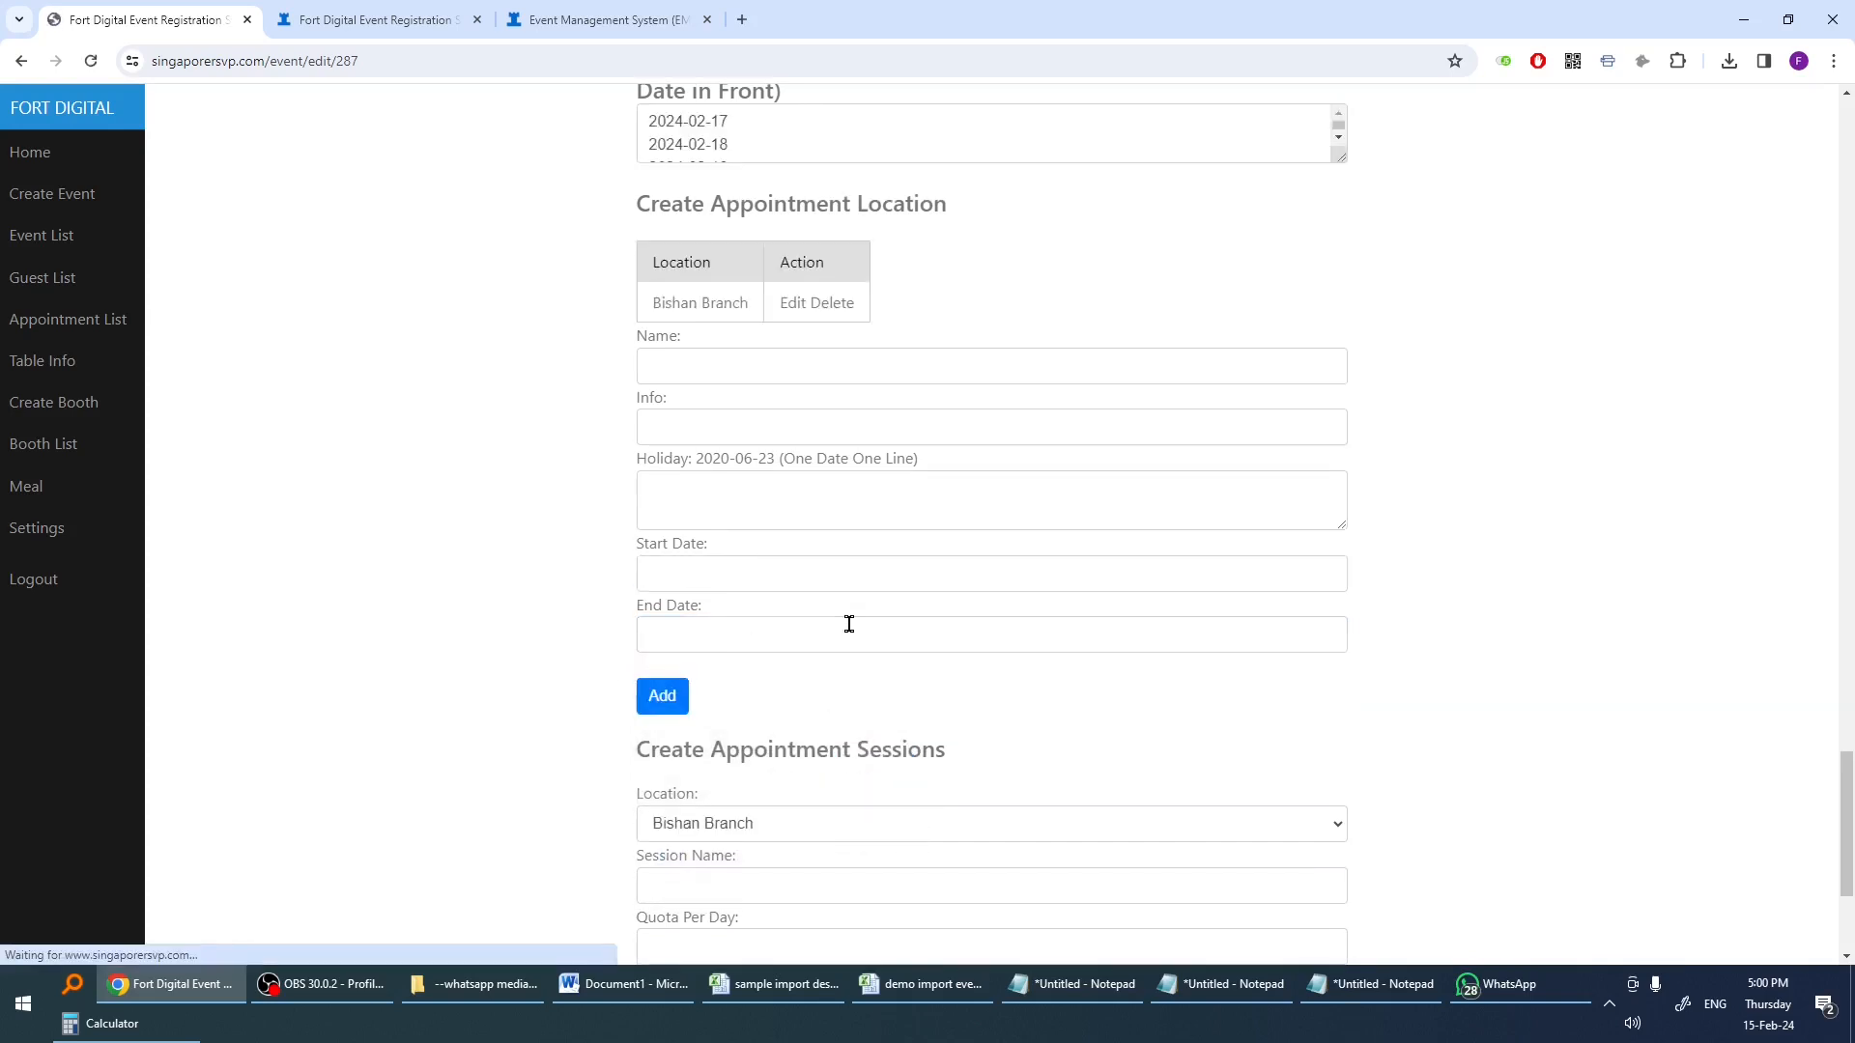
Add Tanjong Pagar Branch as a second location from 15 to 29 February.
left_click(692, 358)
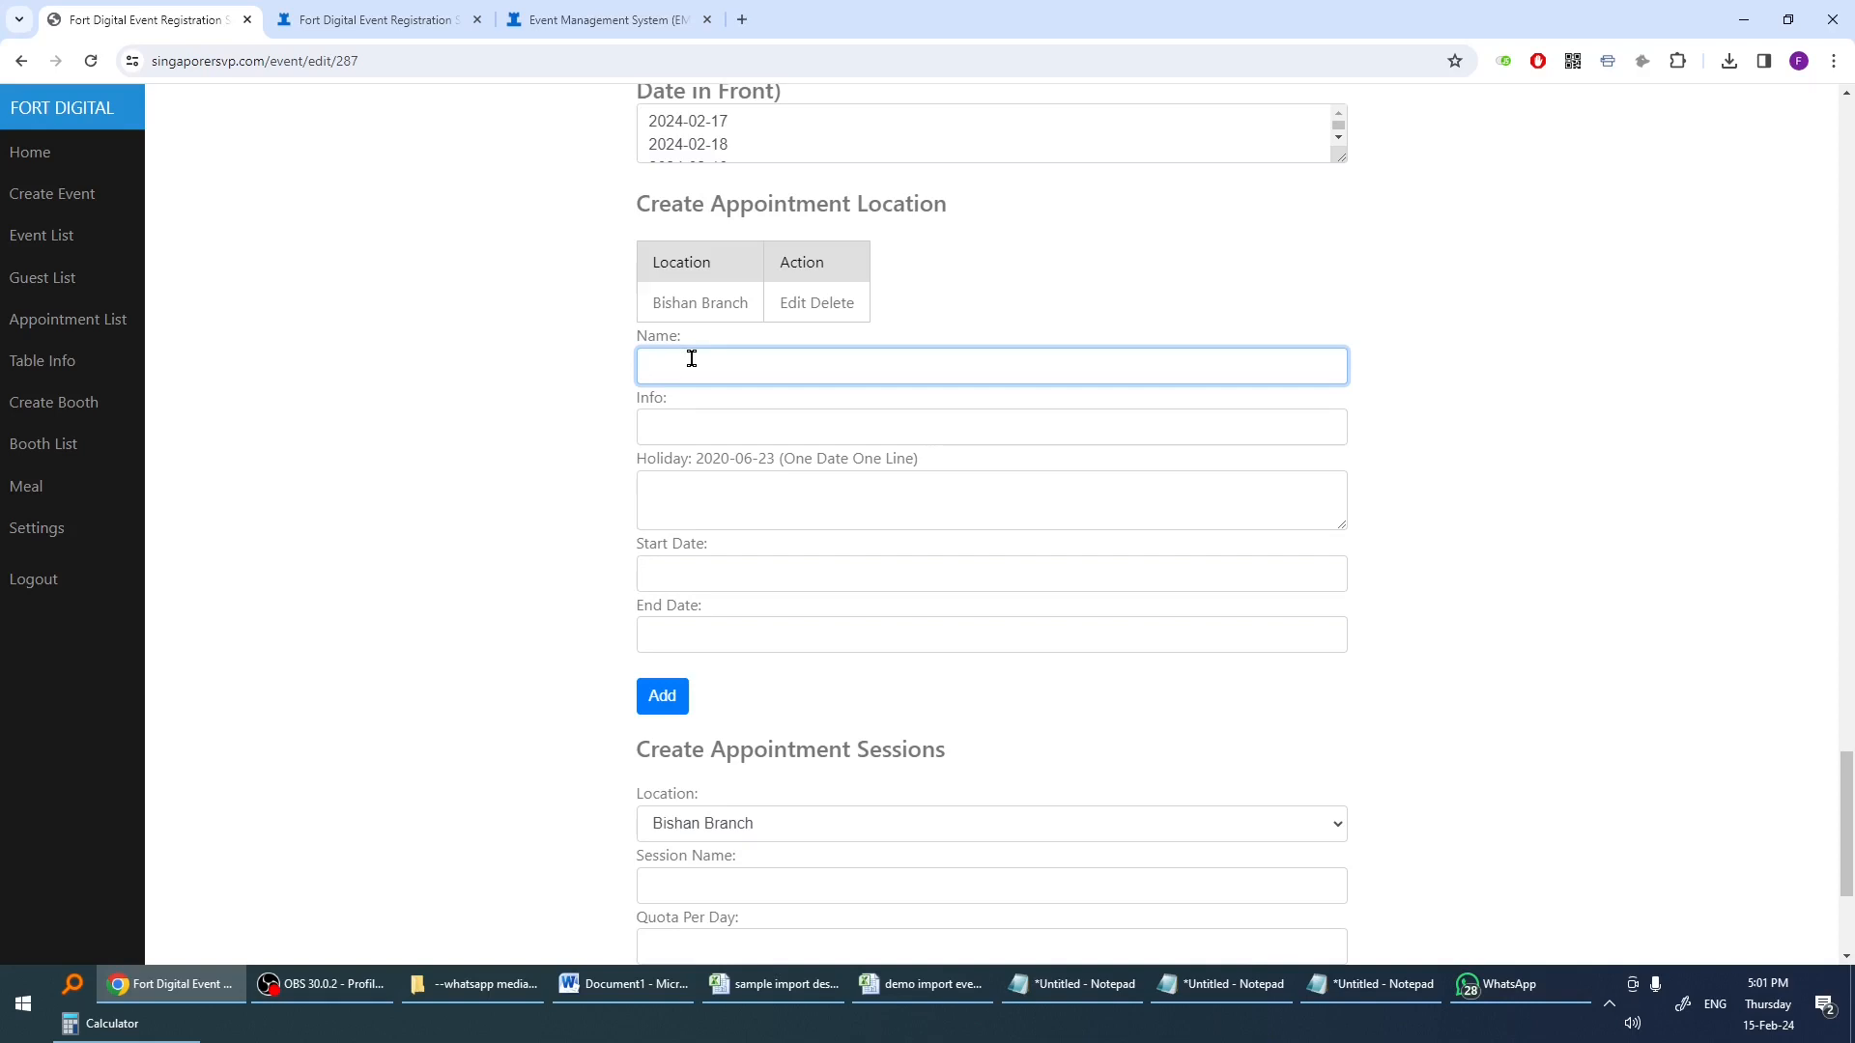
type("Tanjong Pagar Branch")
left_click(698, 415)
left_click(702, 494)
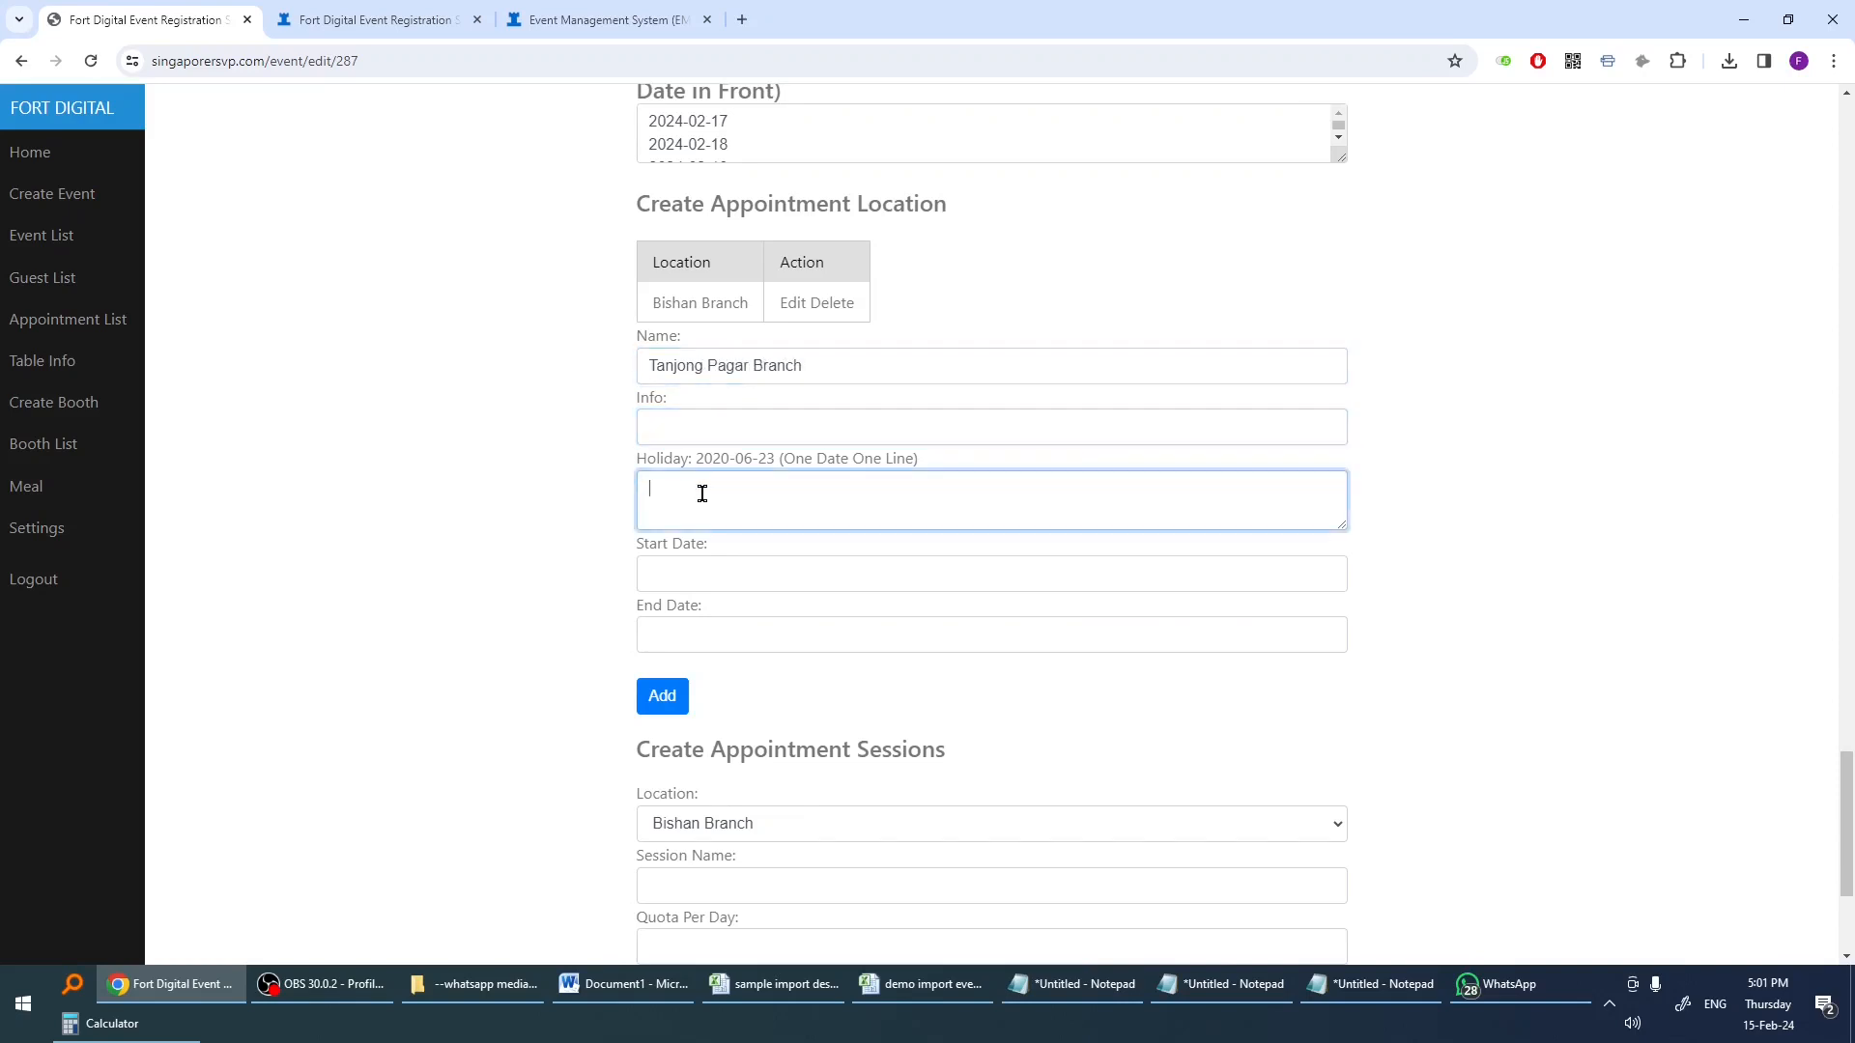
left_click(828, 763)
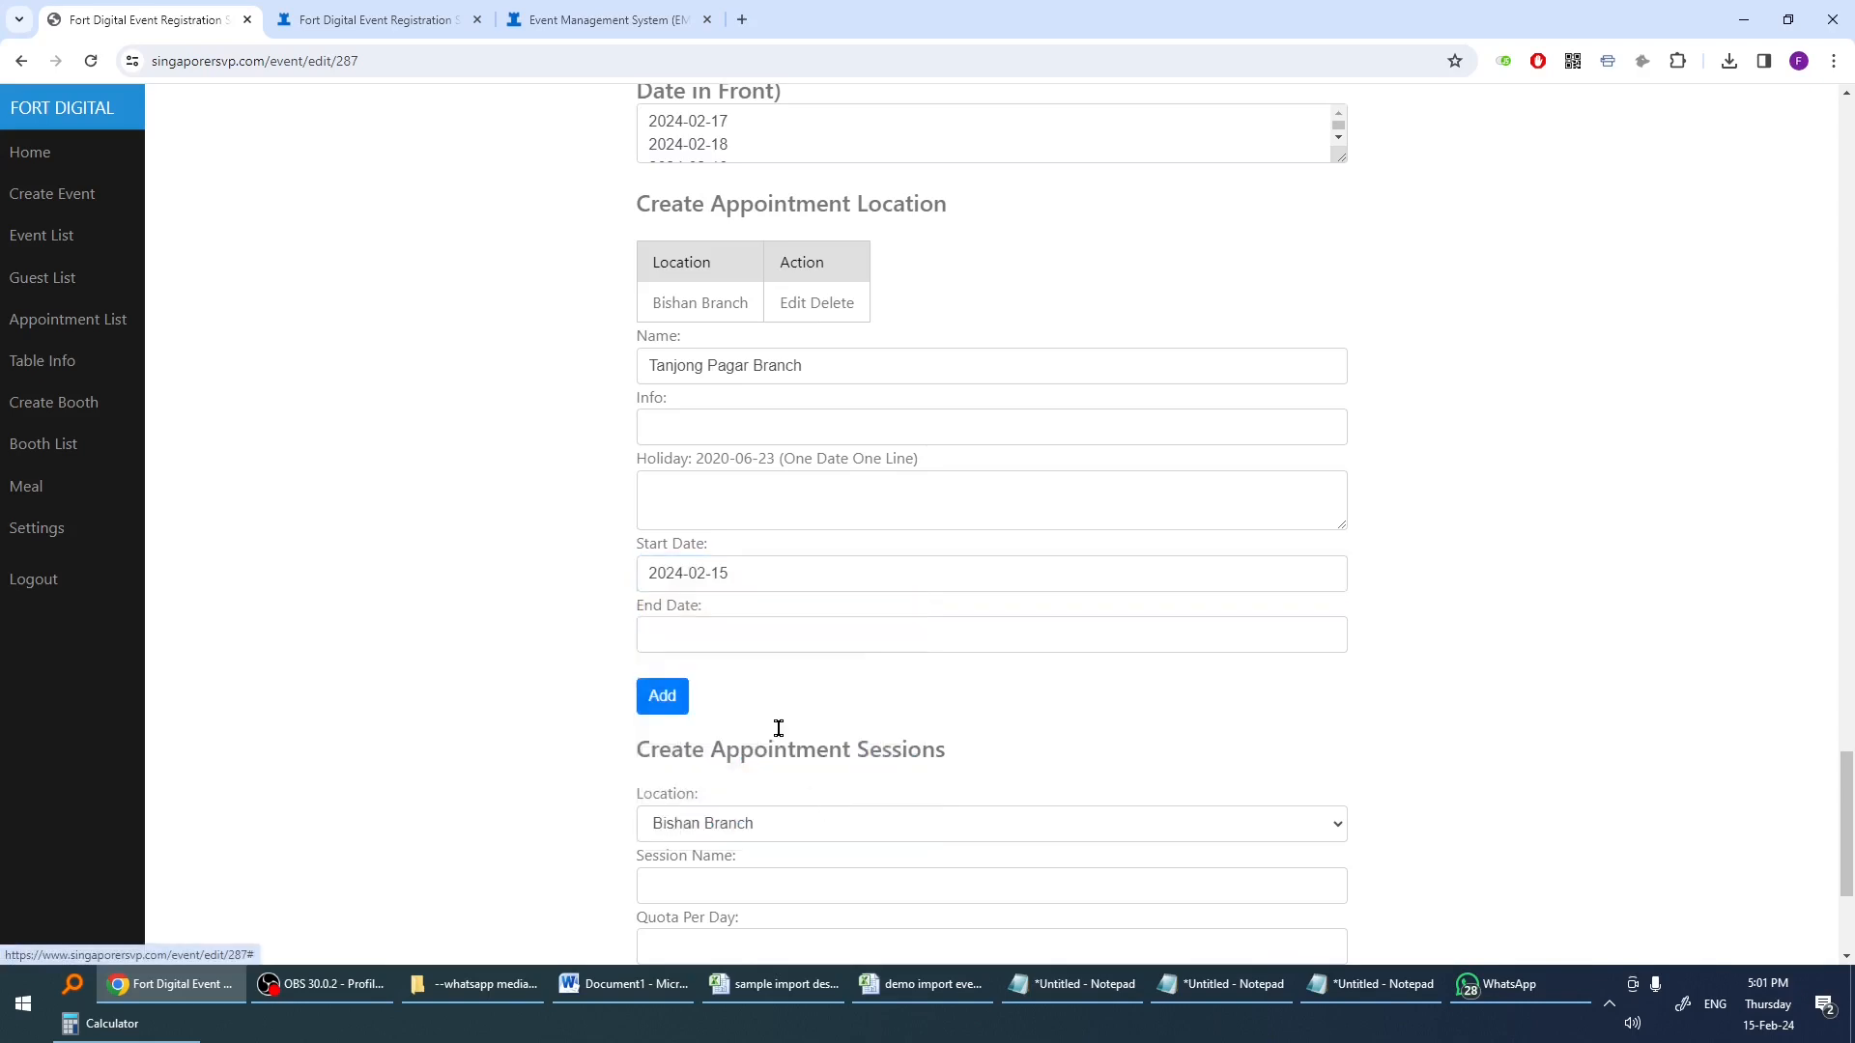
left_click(739, 632)
left_click(828, 889)
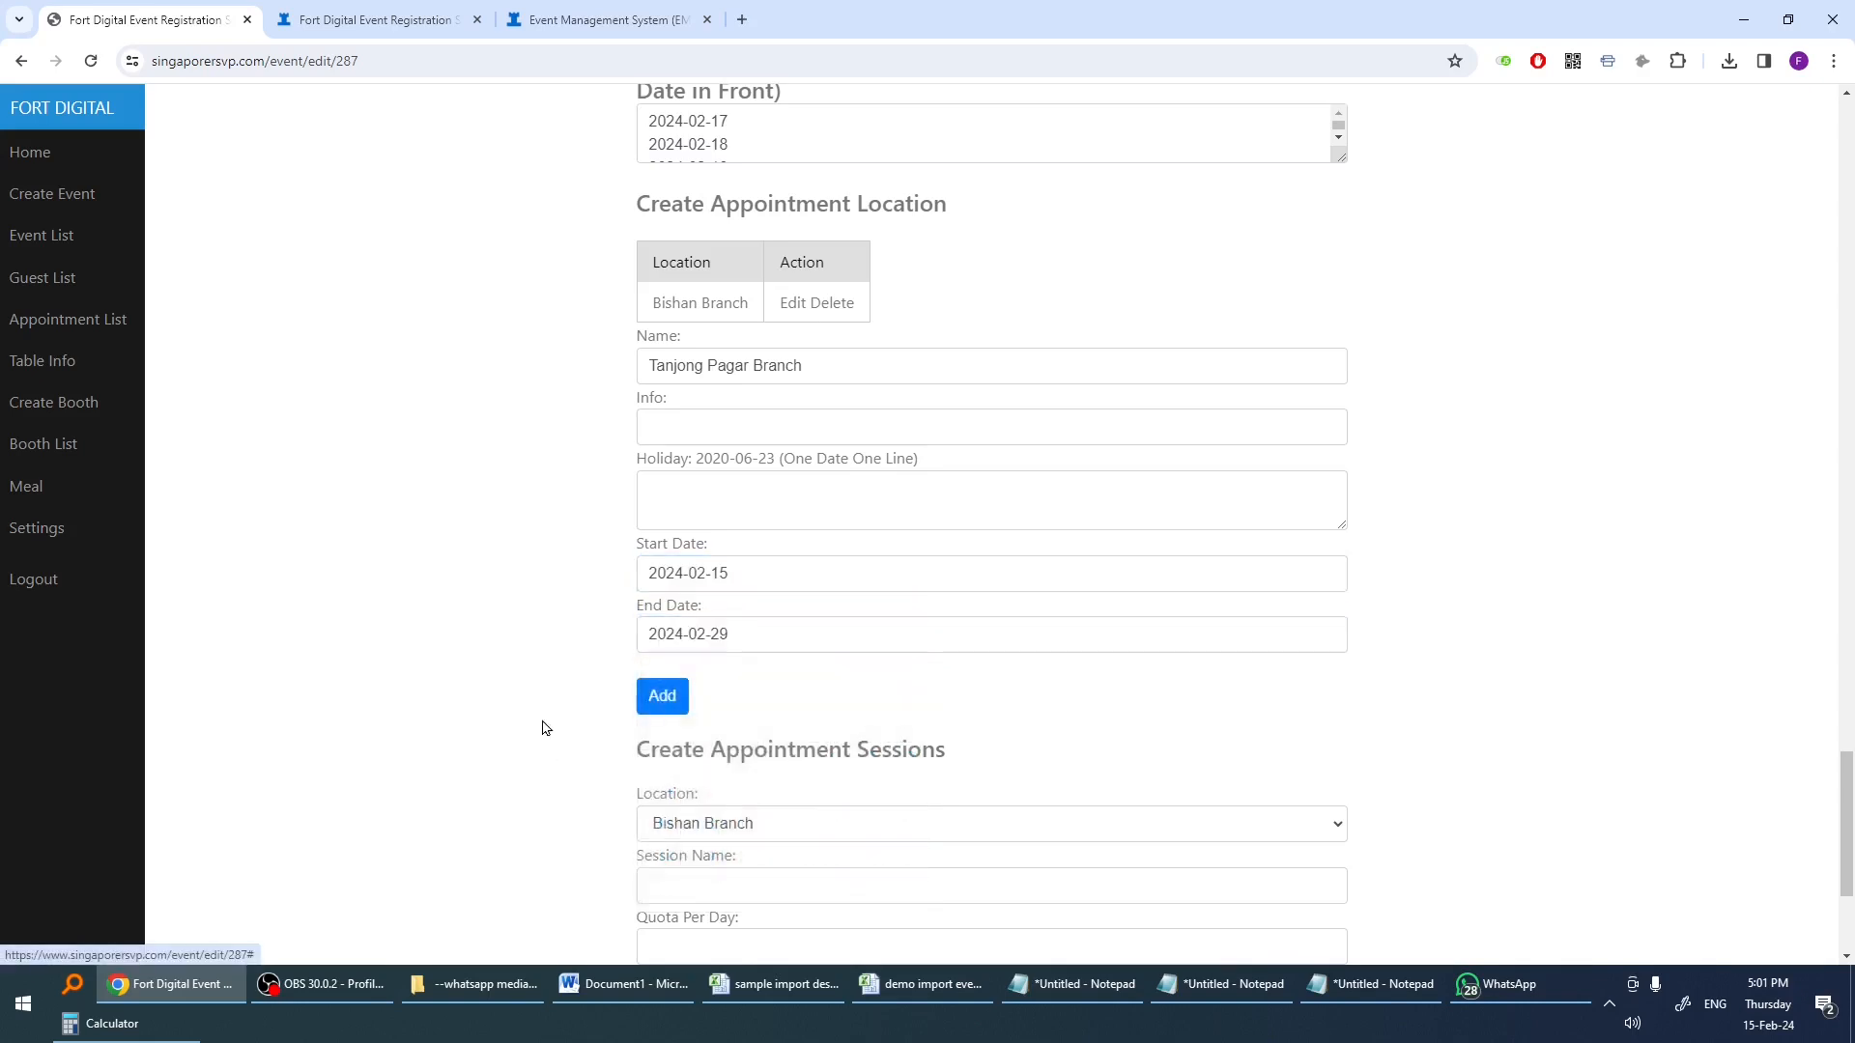
left_click(661, 695)
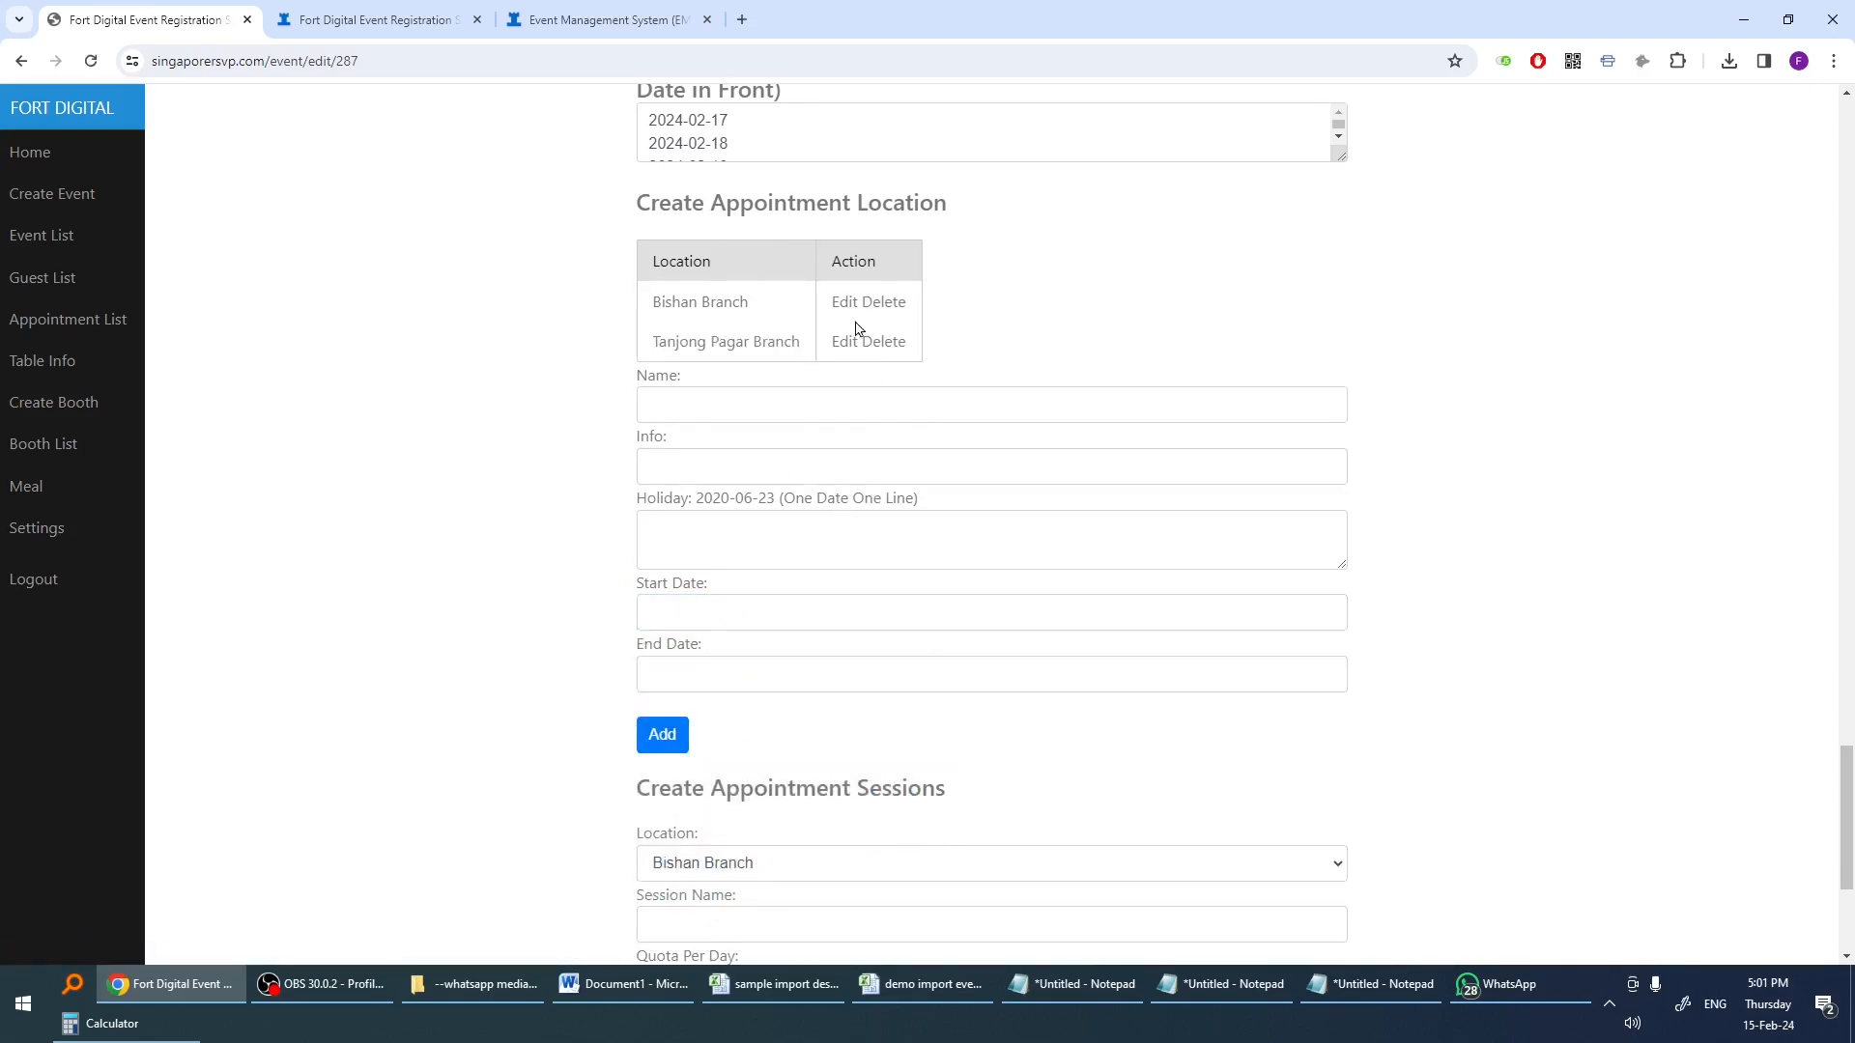
Add a 9am-10am Bishan Branch session with a daily quota of 5.
scroll(828, 443, "down", 4)
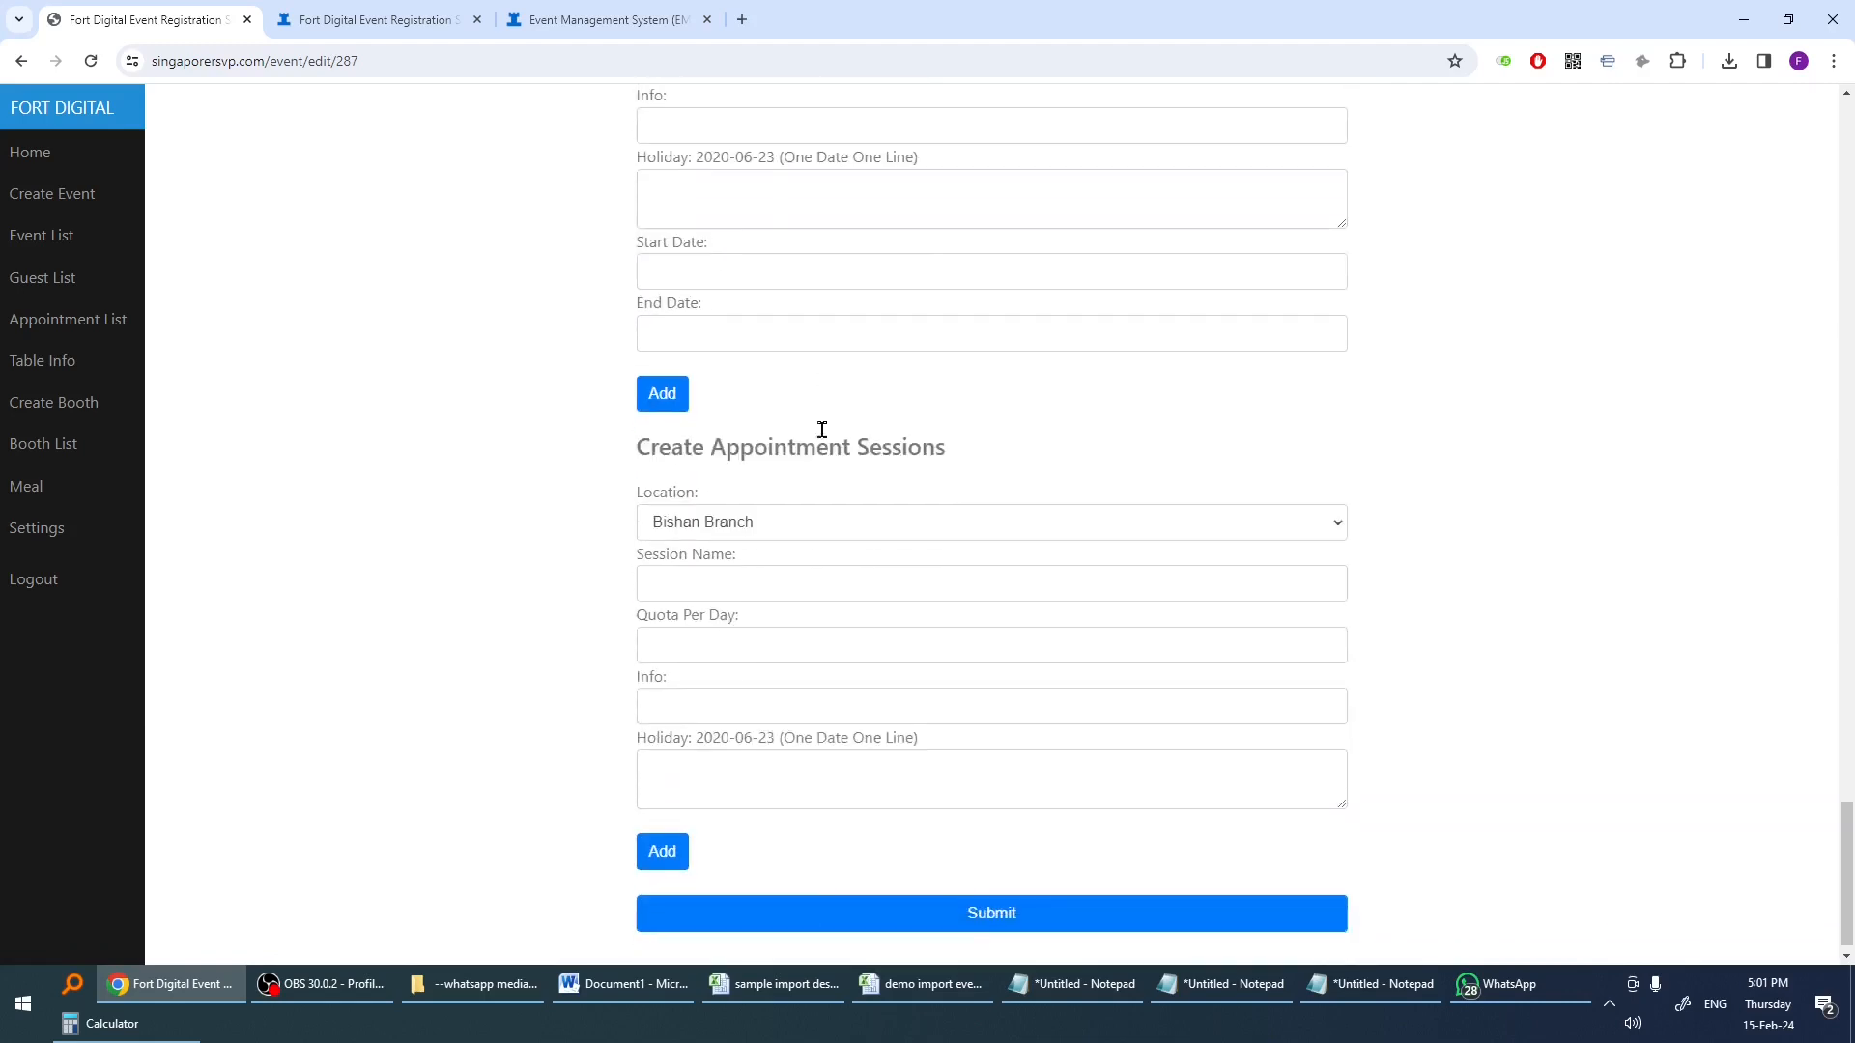
left_click(742, 511)
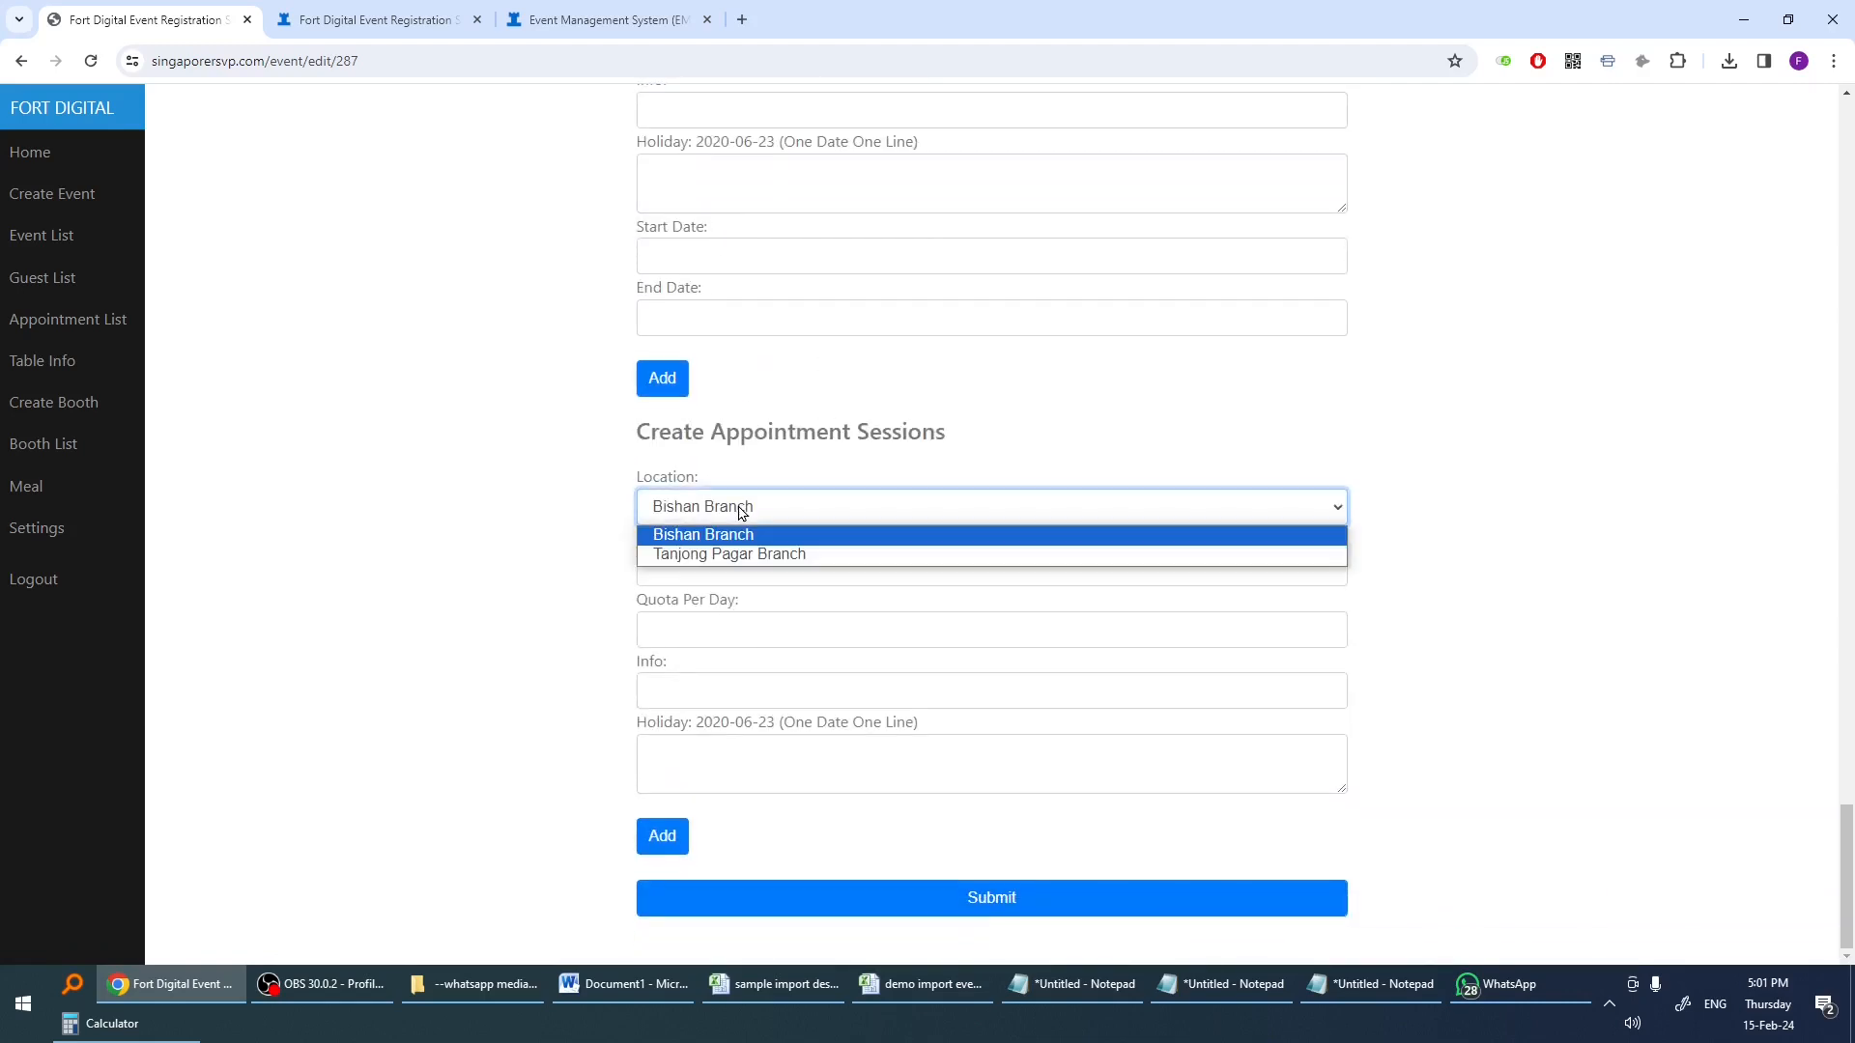
key("Escape")
left_click(564, 515)
left_click(723, 579)
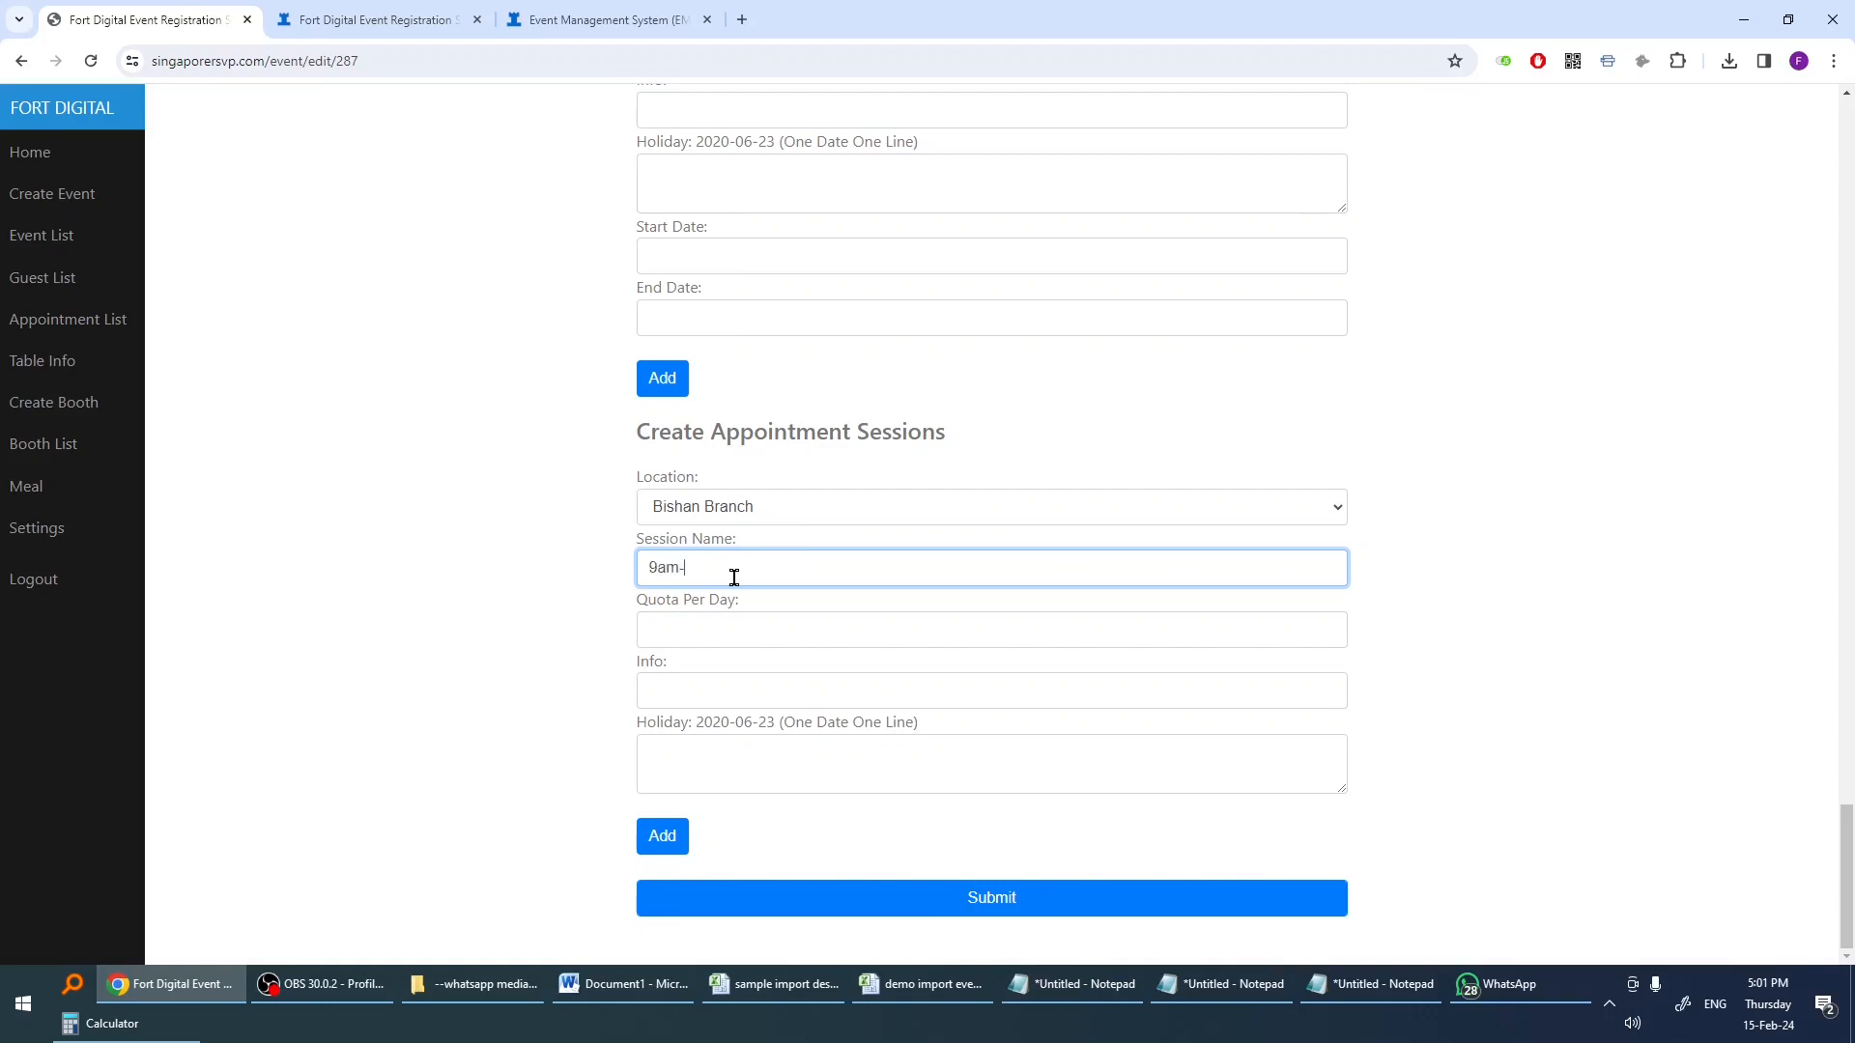
left_click(726, 635)
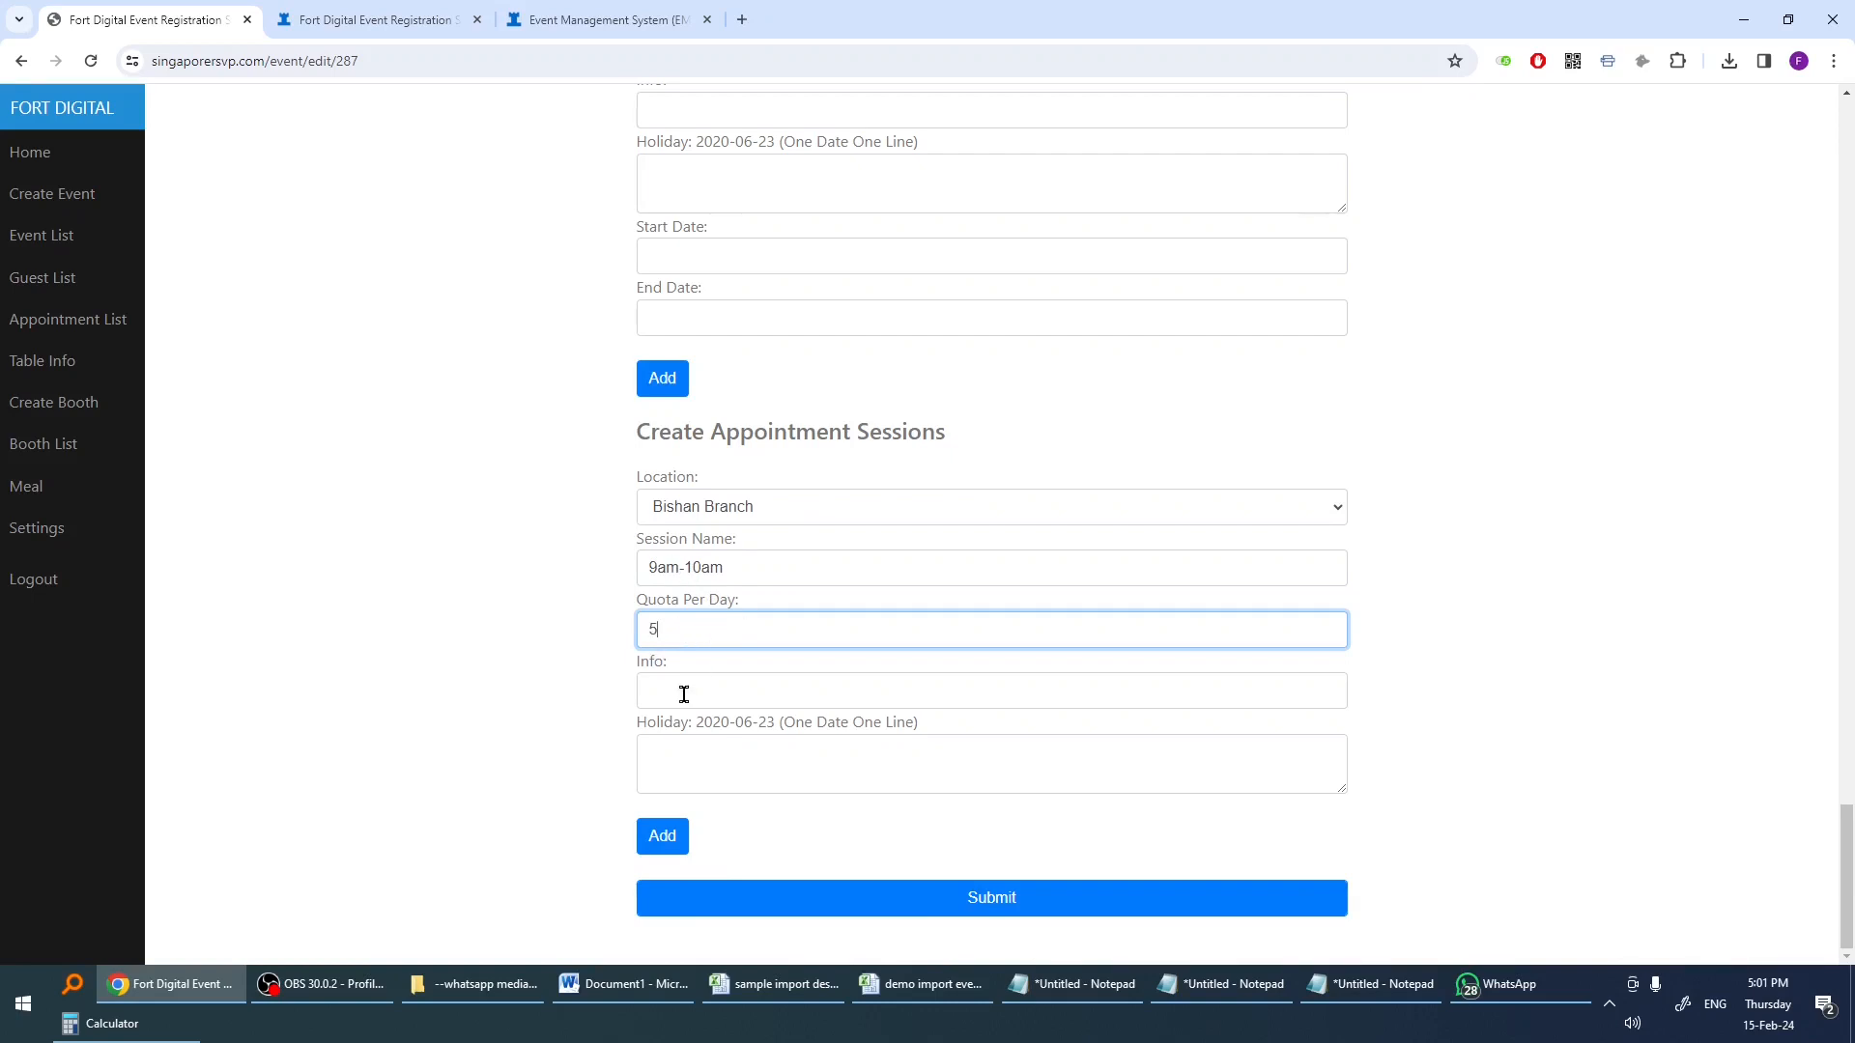
left_click(662, 836)
Add a second 10am-11am session with a daily quota of 5.
scroll(744, 629, "down", 10)
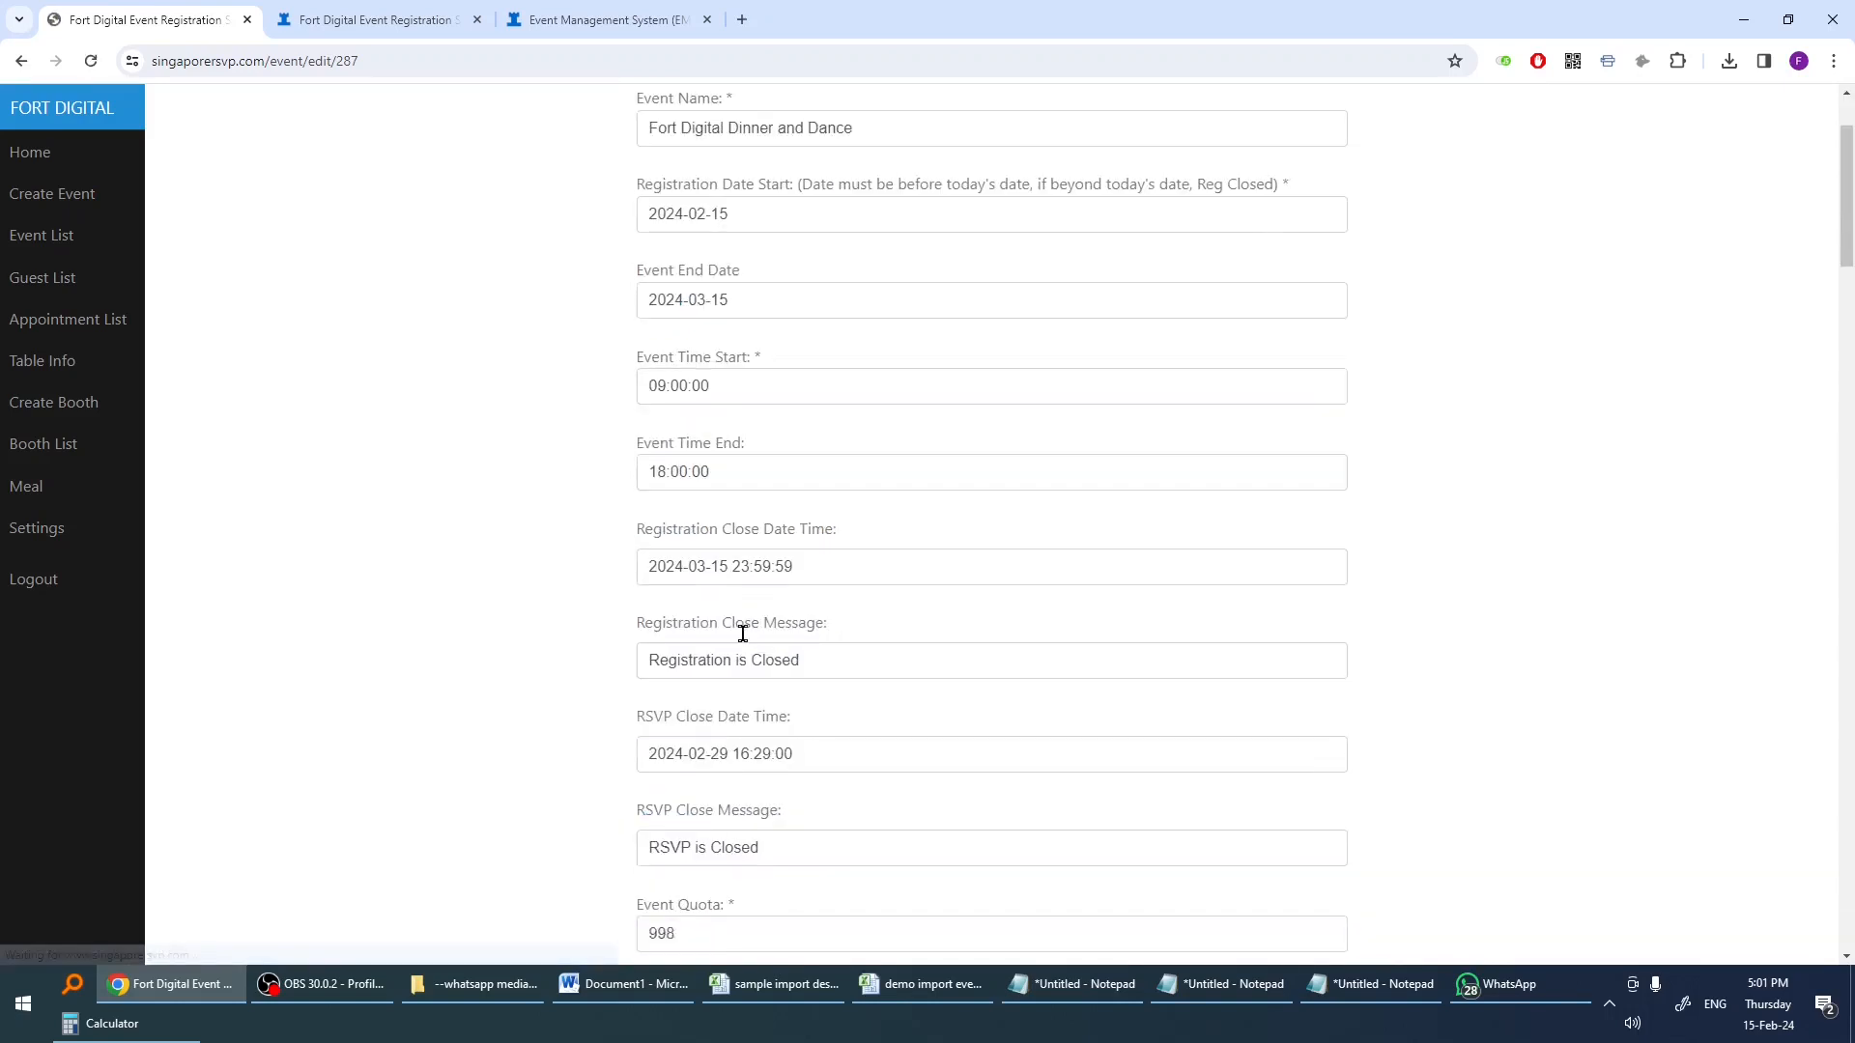
scroll(740, 652, "down", 20)
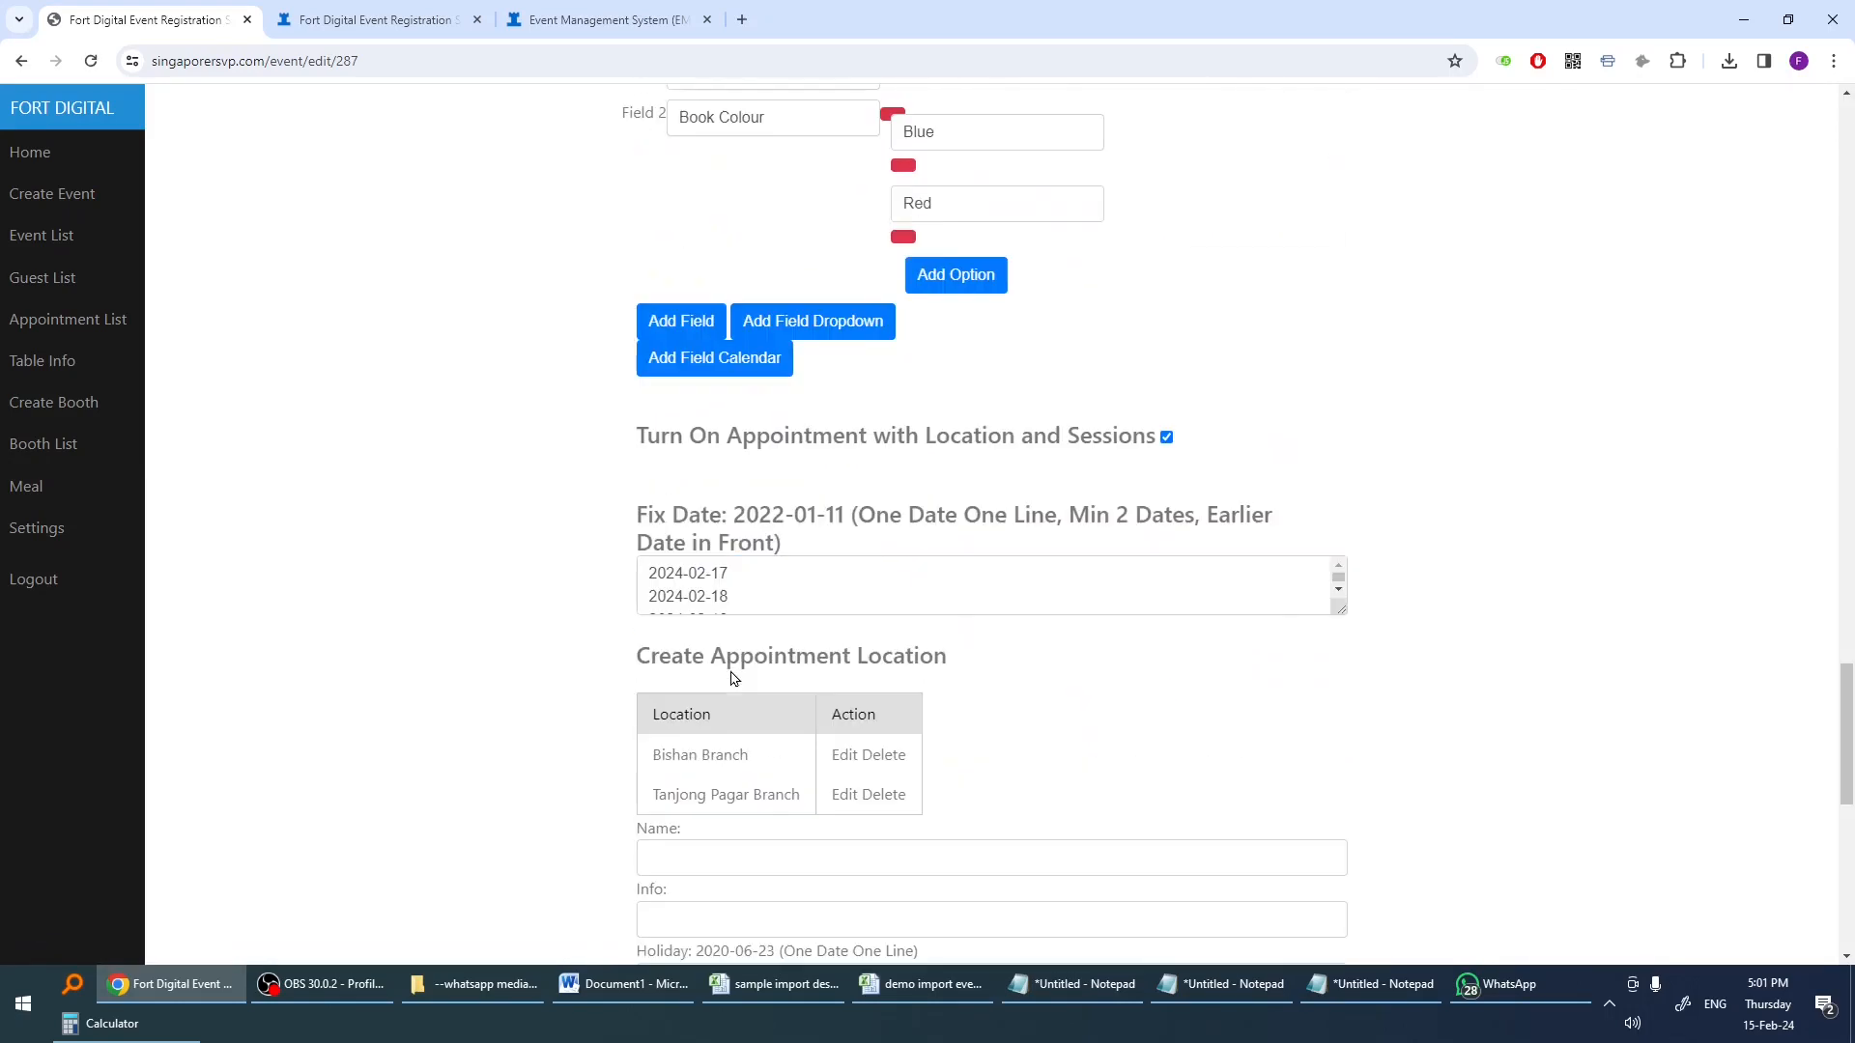
scroll(730, 669, "down", 3)
scroll(690, 595, "down", 1)
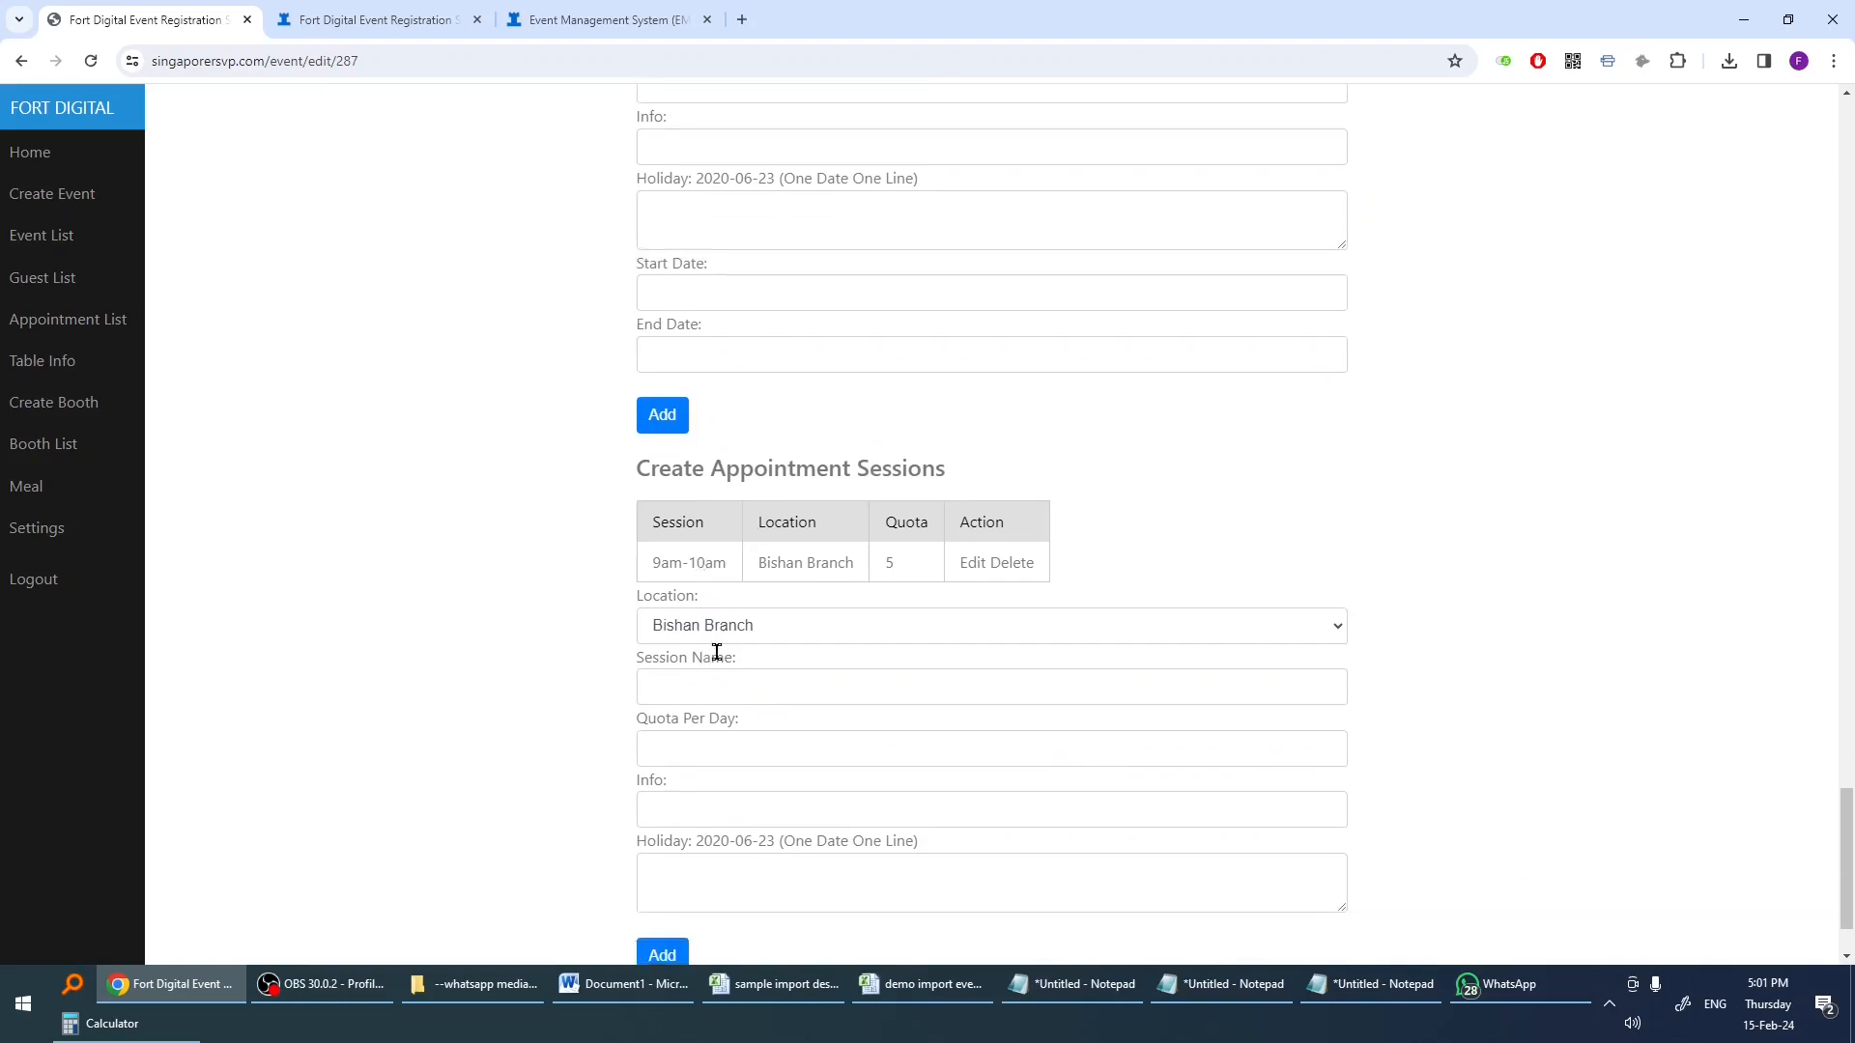
scroll(720, 637, "down", 1)
left_click(705, 596)
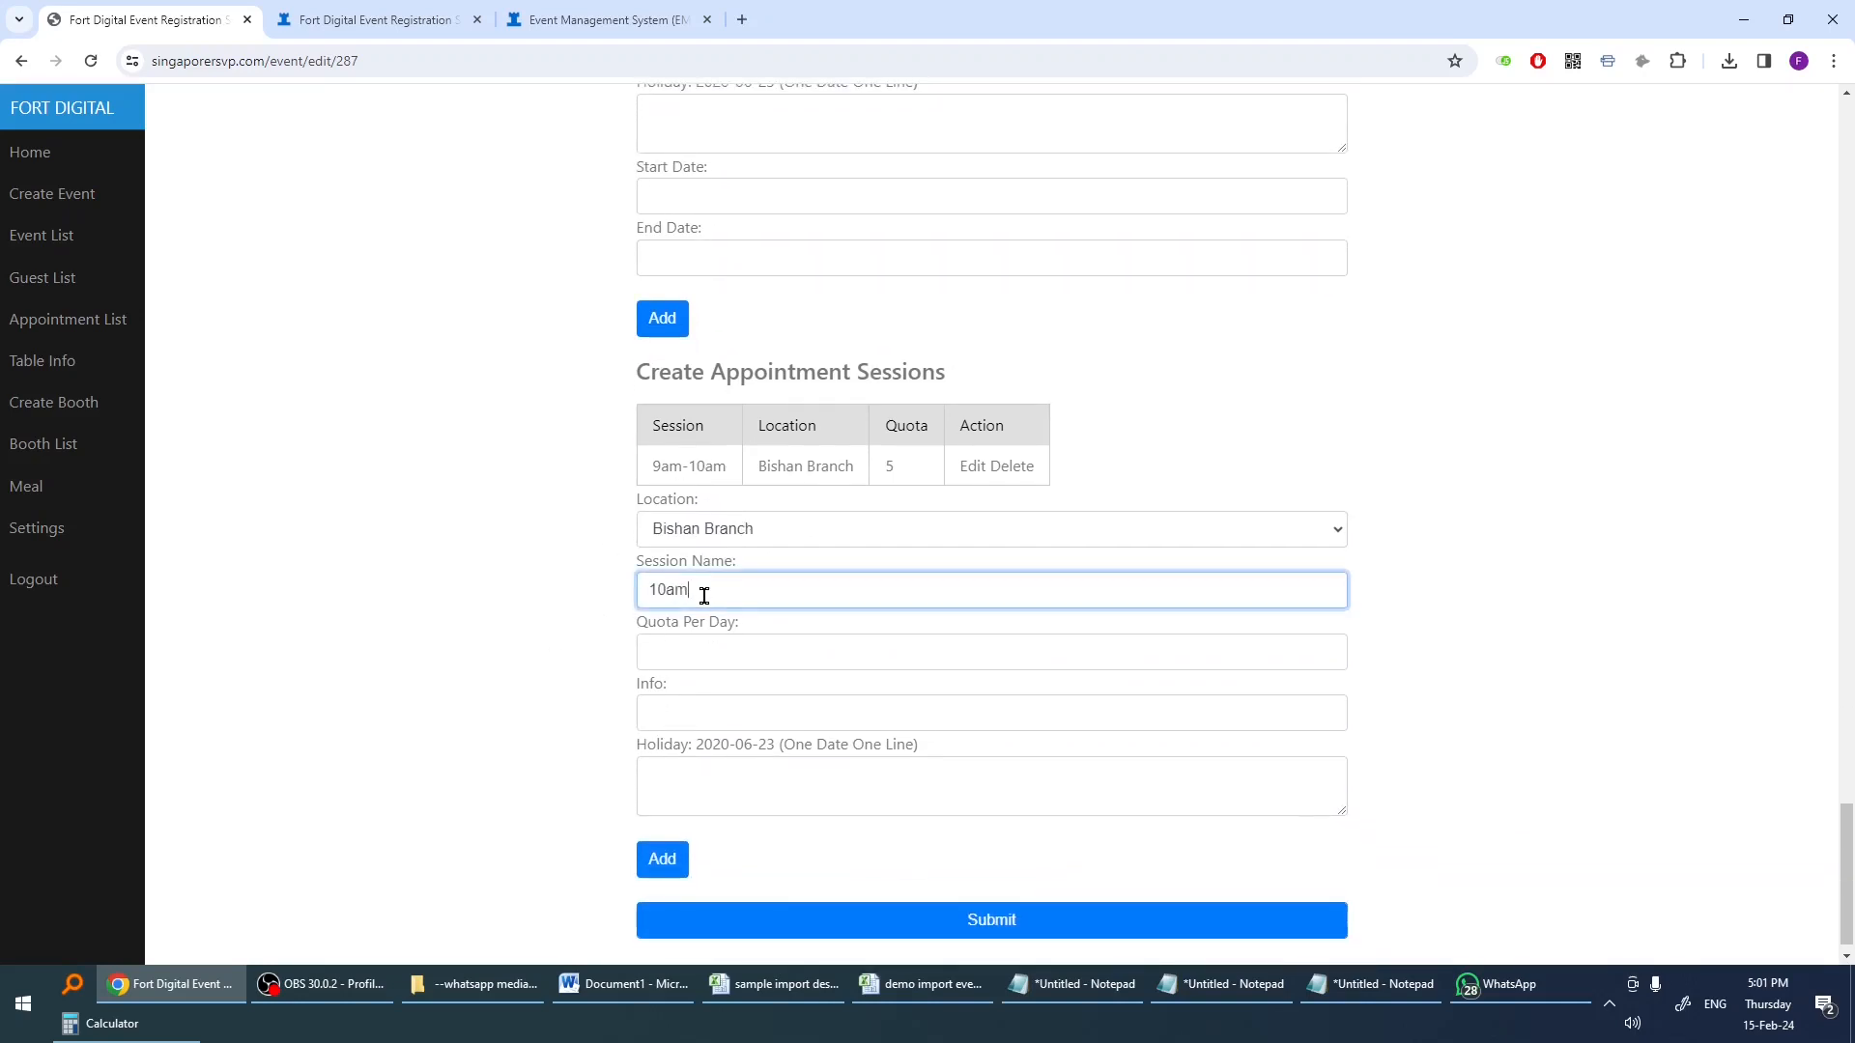
left_click(755, 661)
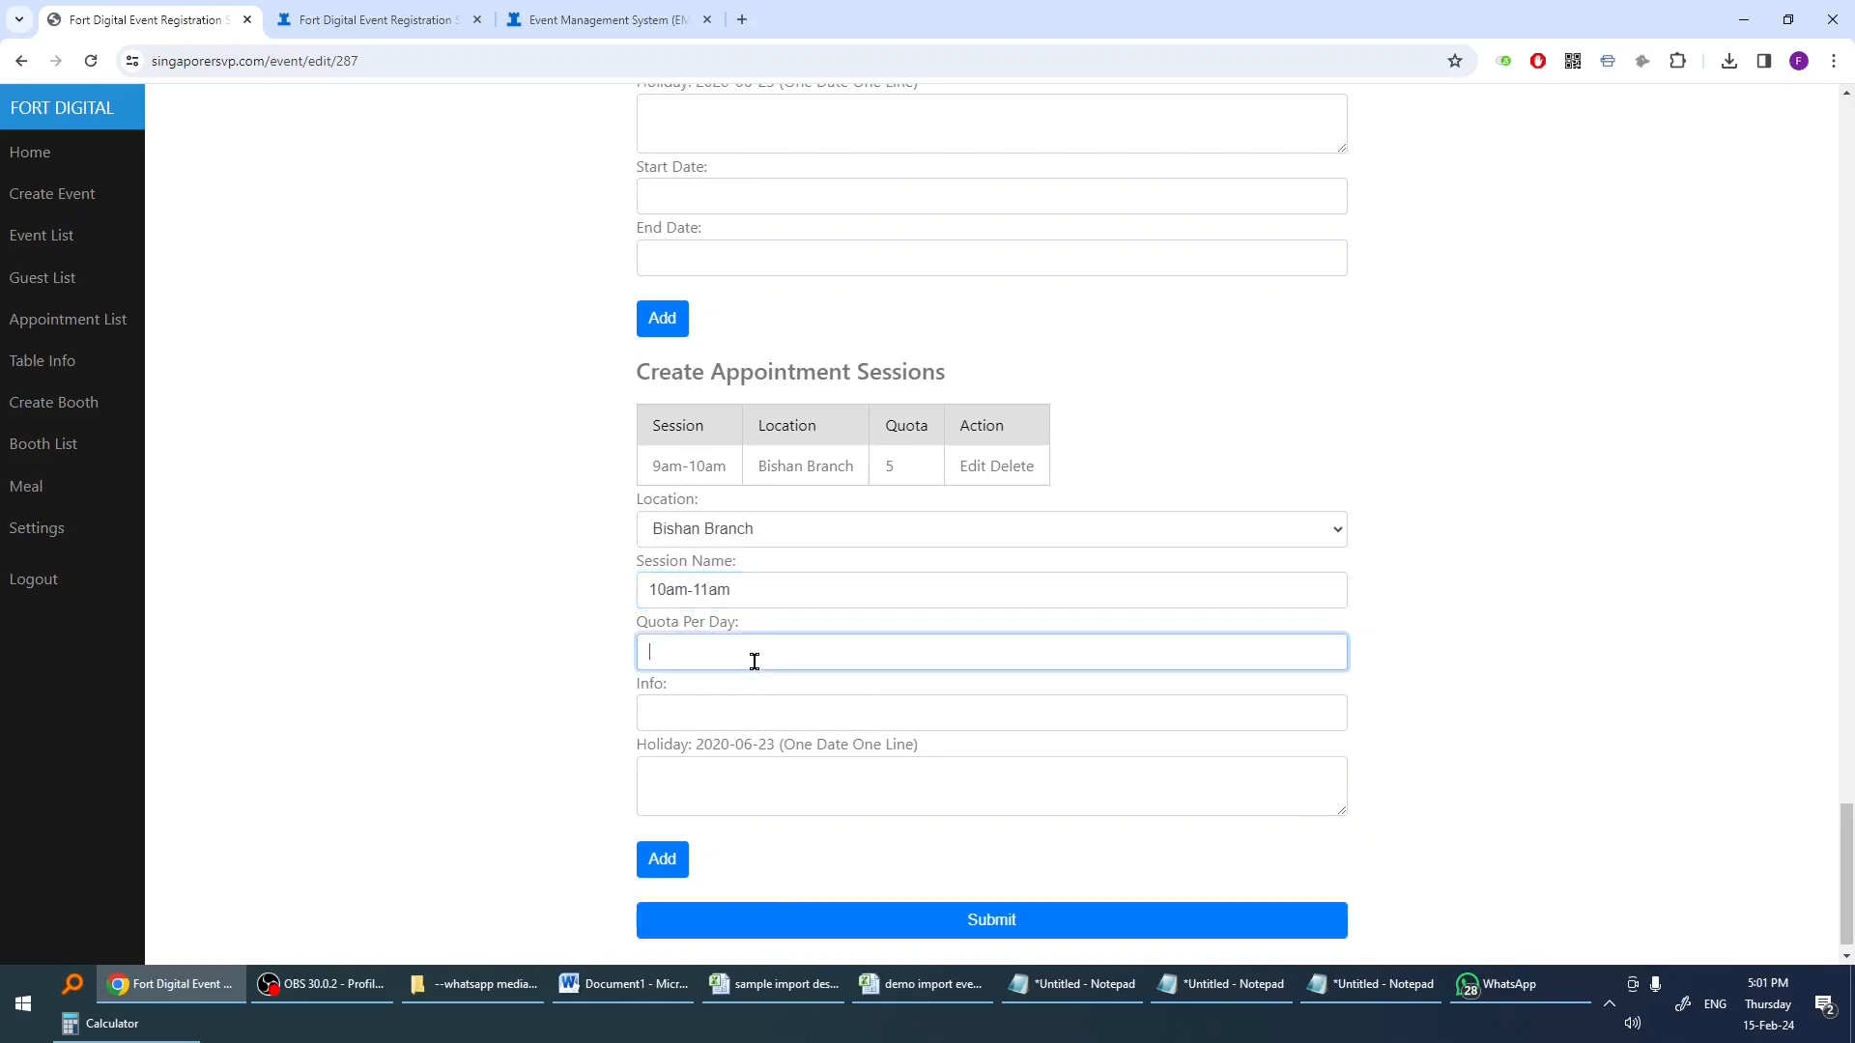
left_click(663, 860)
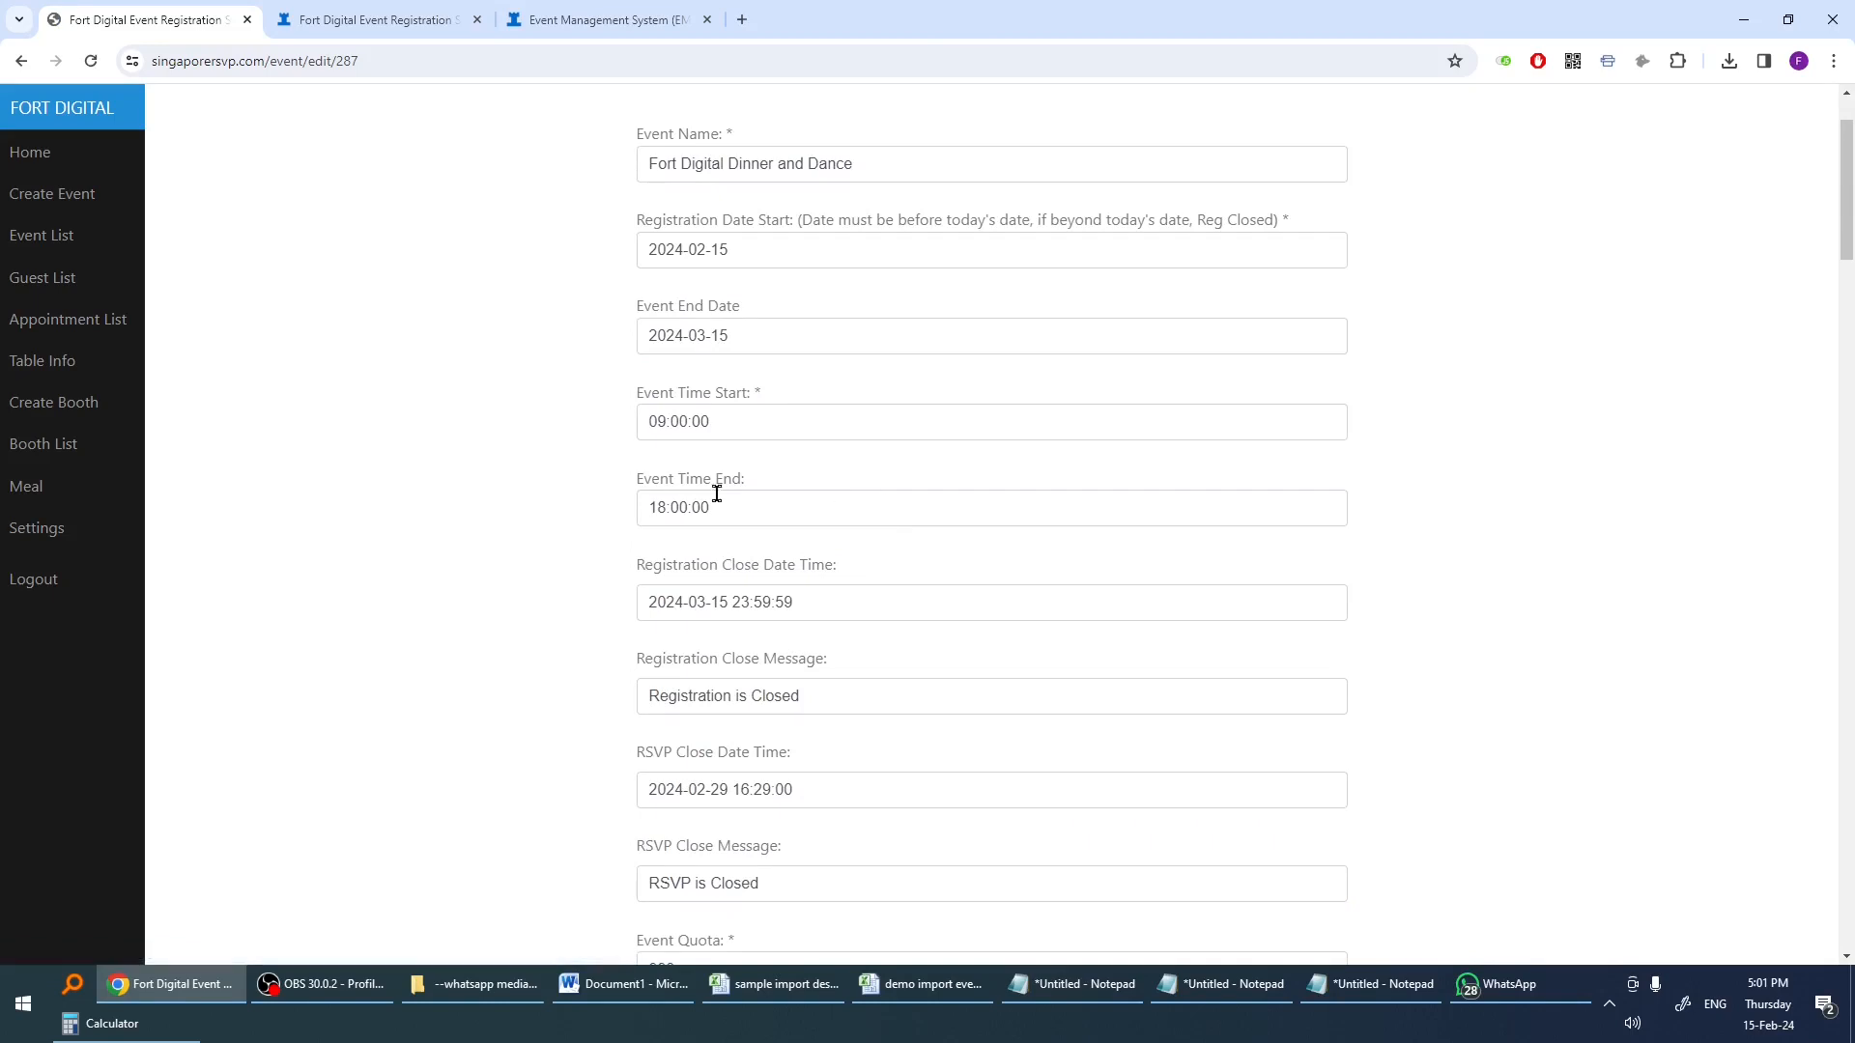
scroll(608, 708, "down", 20)
scroll(599, 722, "down", 15)
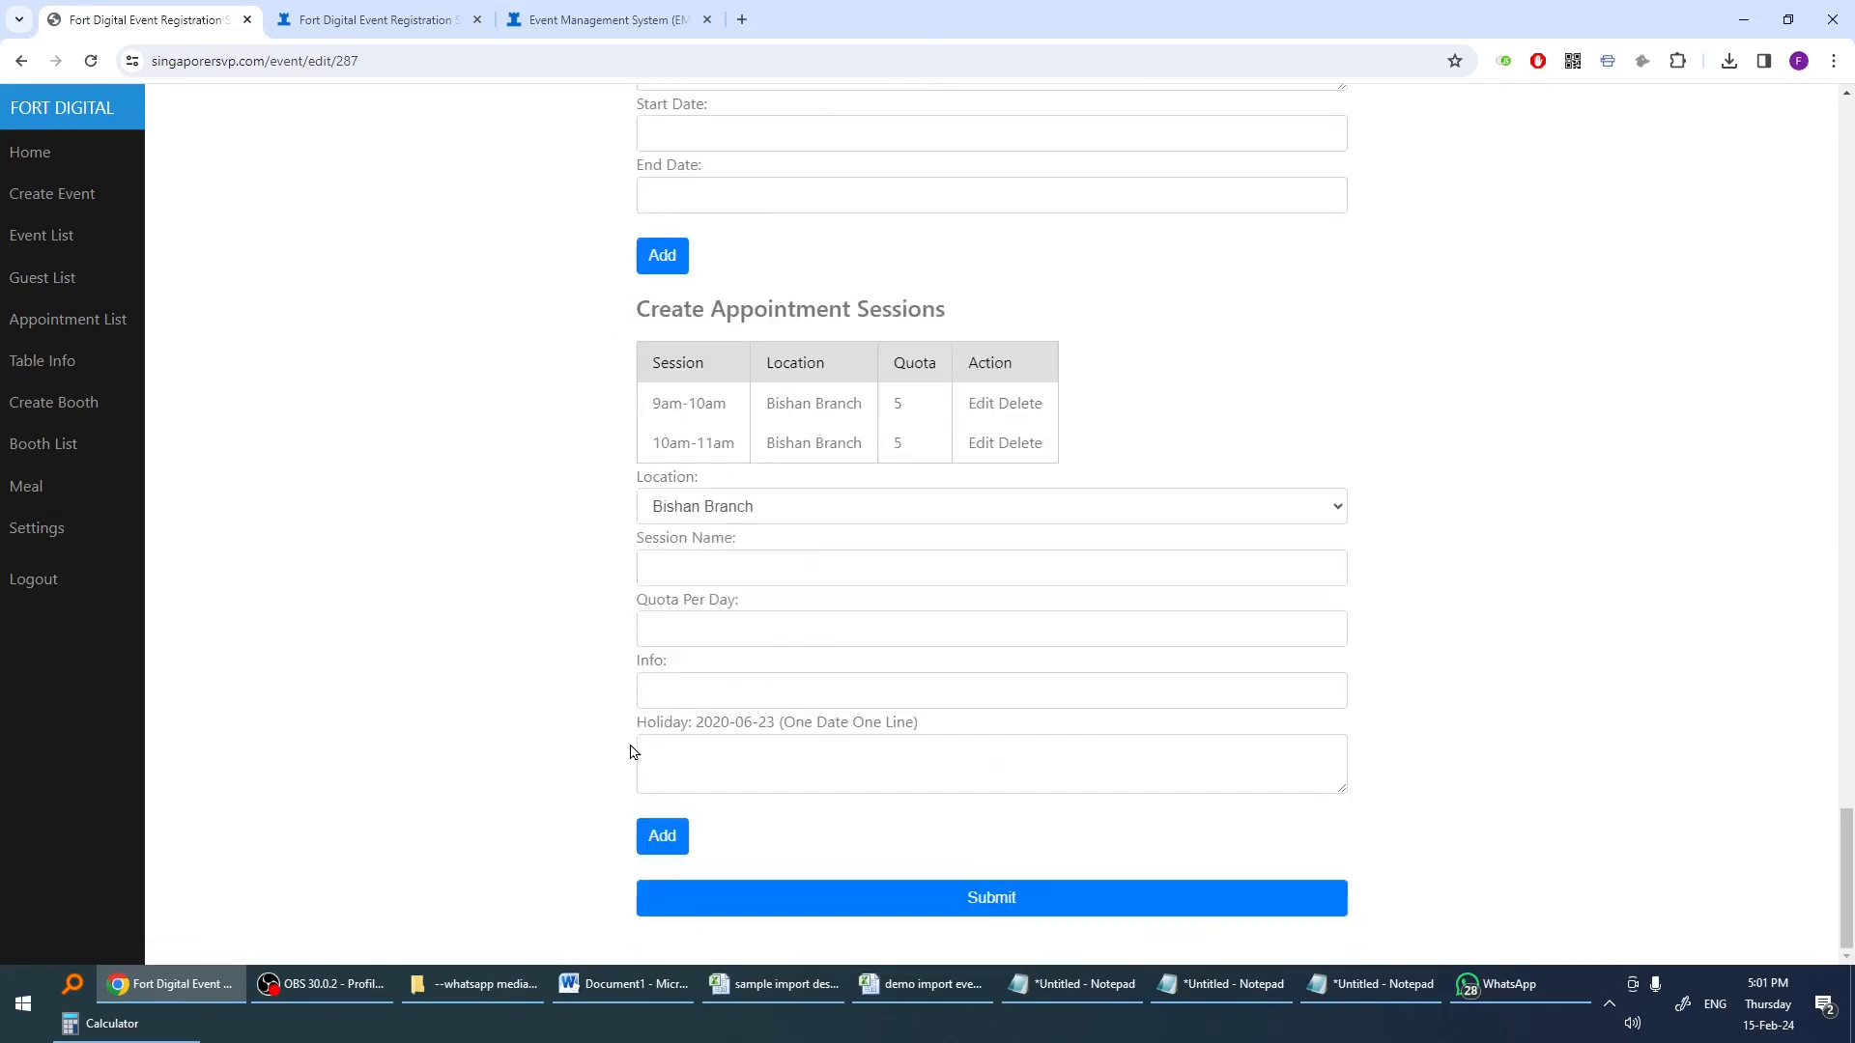
Submit the event, then reload the registration page and check its date calendar.
left_click(875, 896)
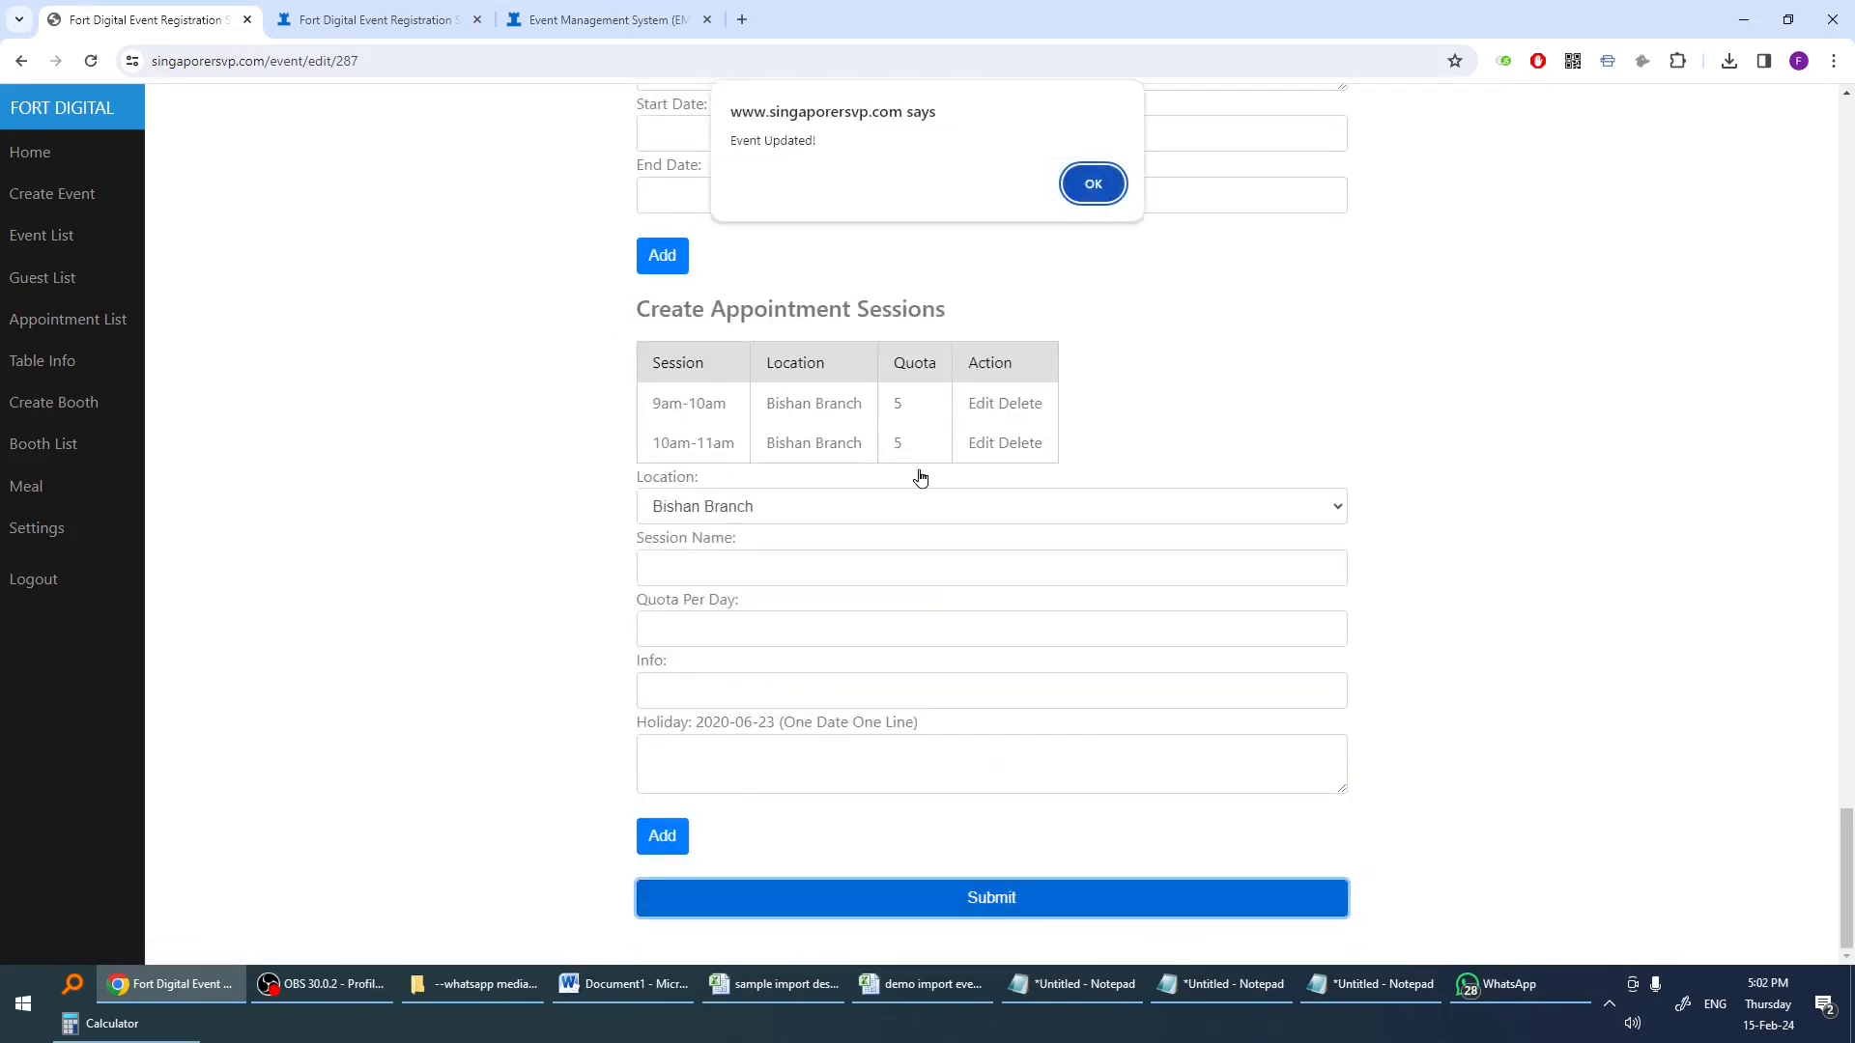
left_click(1073, 176)
left_click(377, 20)
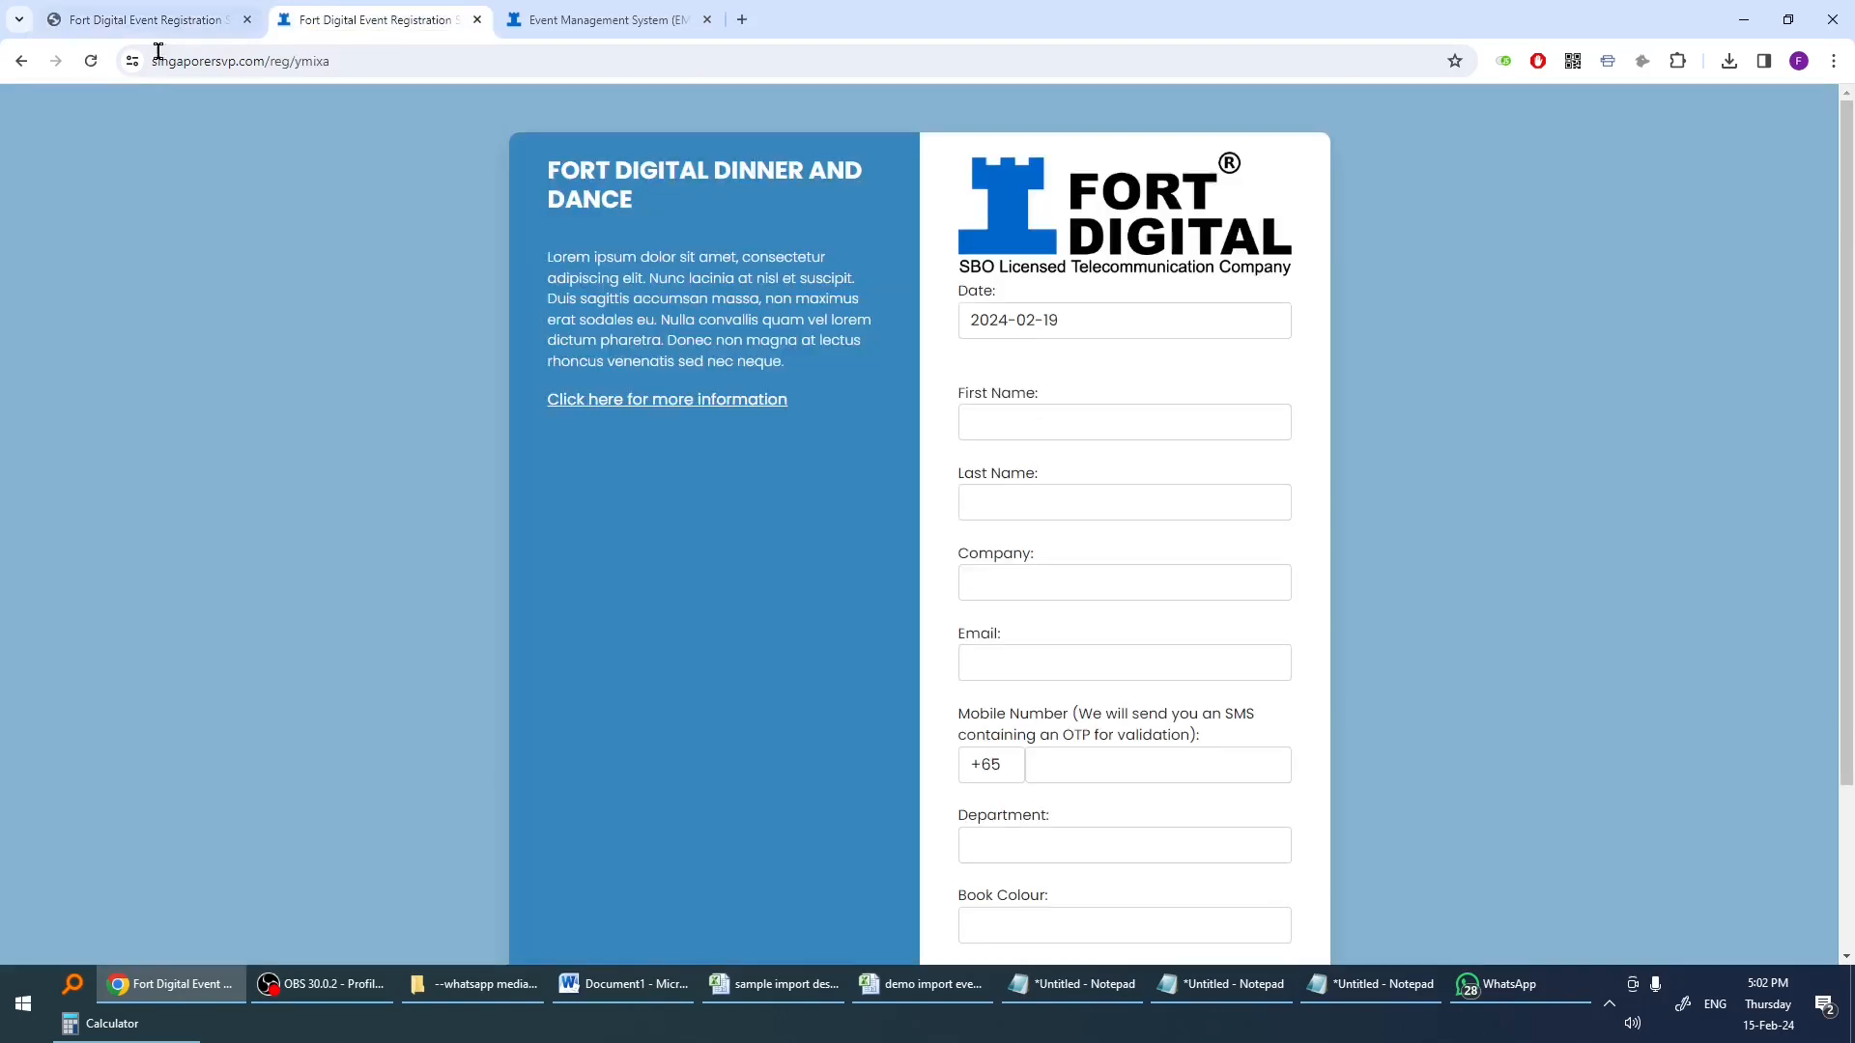
left_click(91, 61)
left_click(1033, 318)
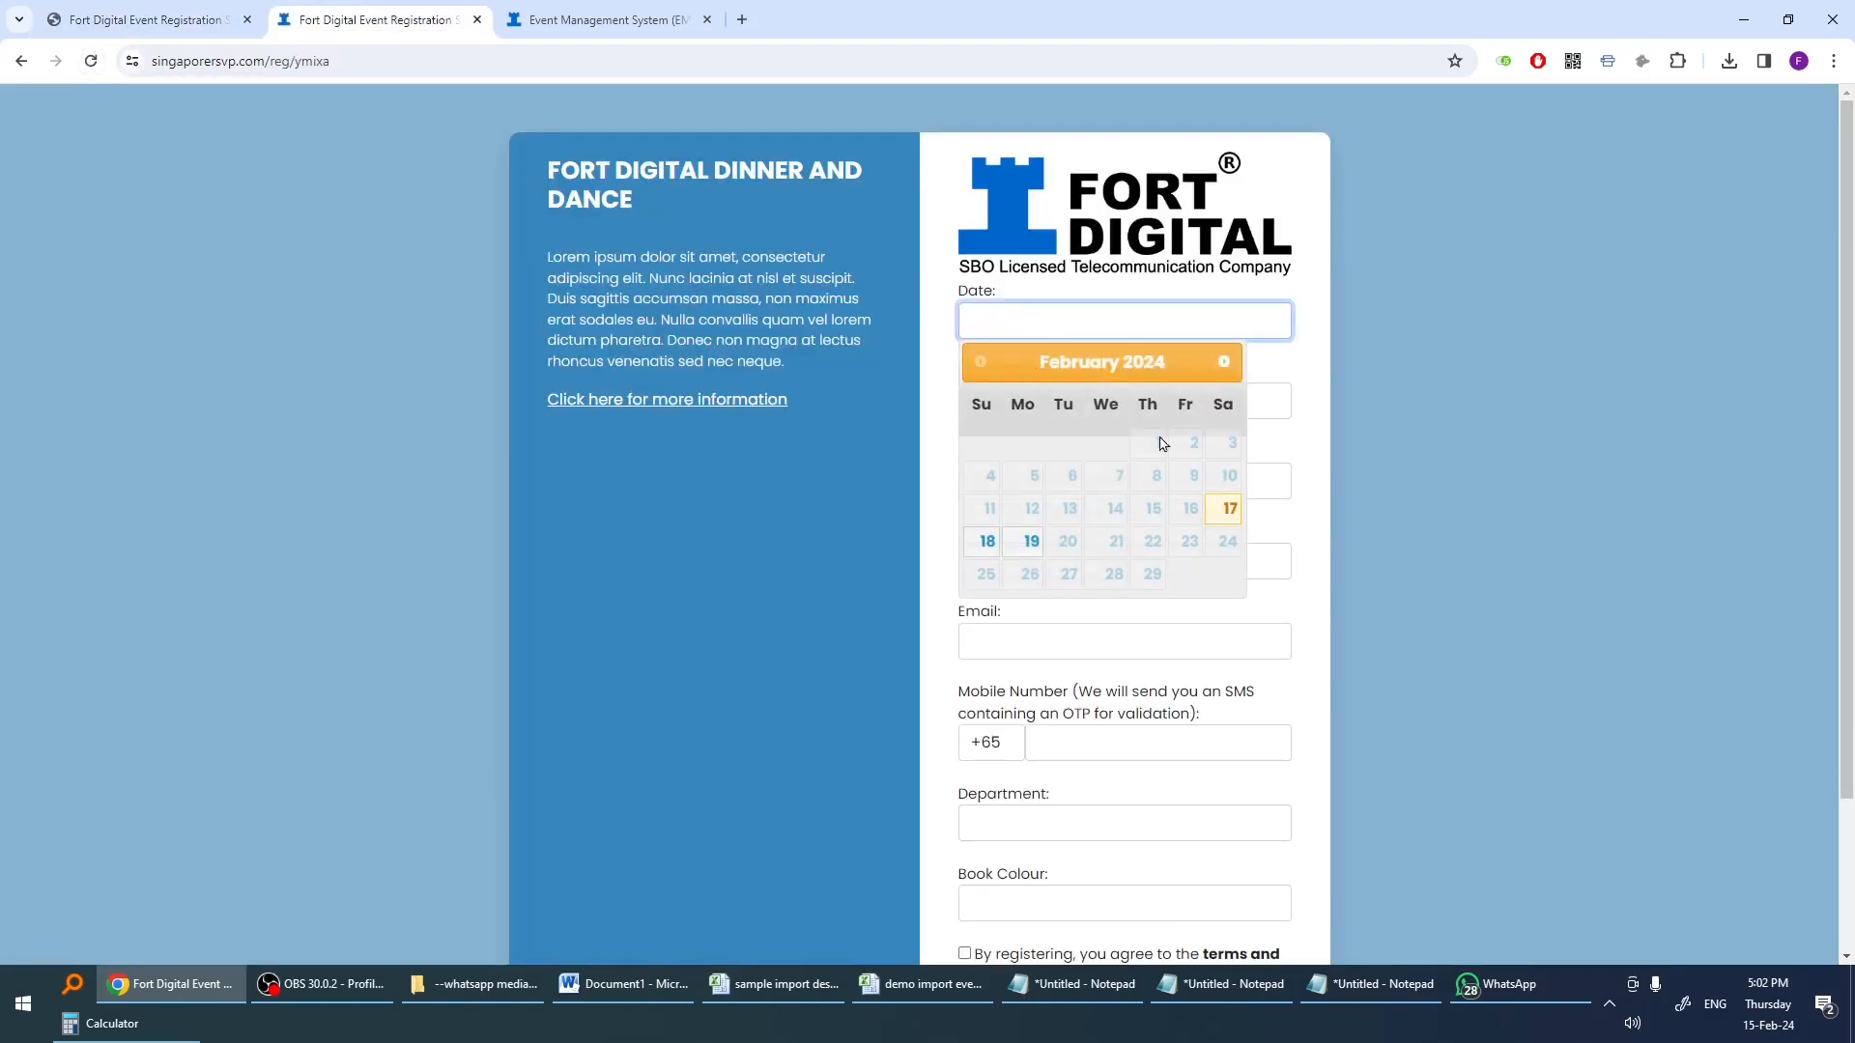
Clear all fixed dates from the event and submit it again.
key("ctrl+shift+Tab")
scroll(814, 615, "up", 8)
left_click(745, 425)
key("ctrl+a")
key("BackSpace")
scroll(831, 612, "down", 2)
scroll(831, 612, "down", 6)
left_click(908, 904)
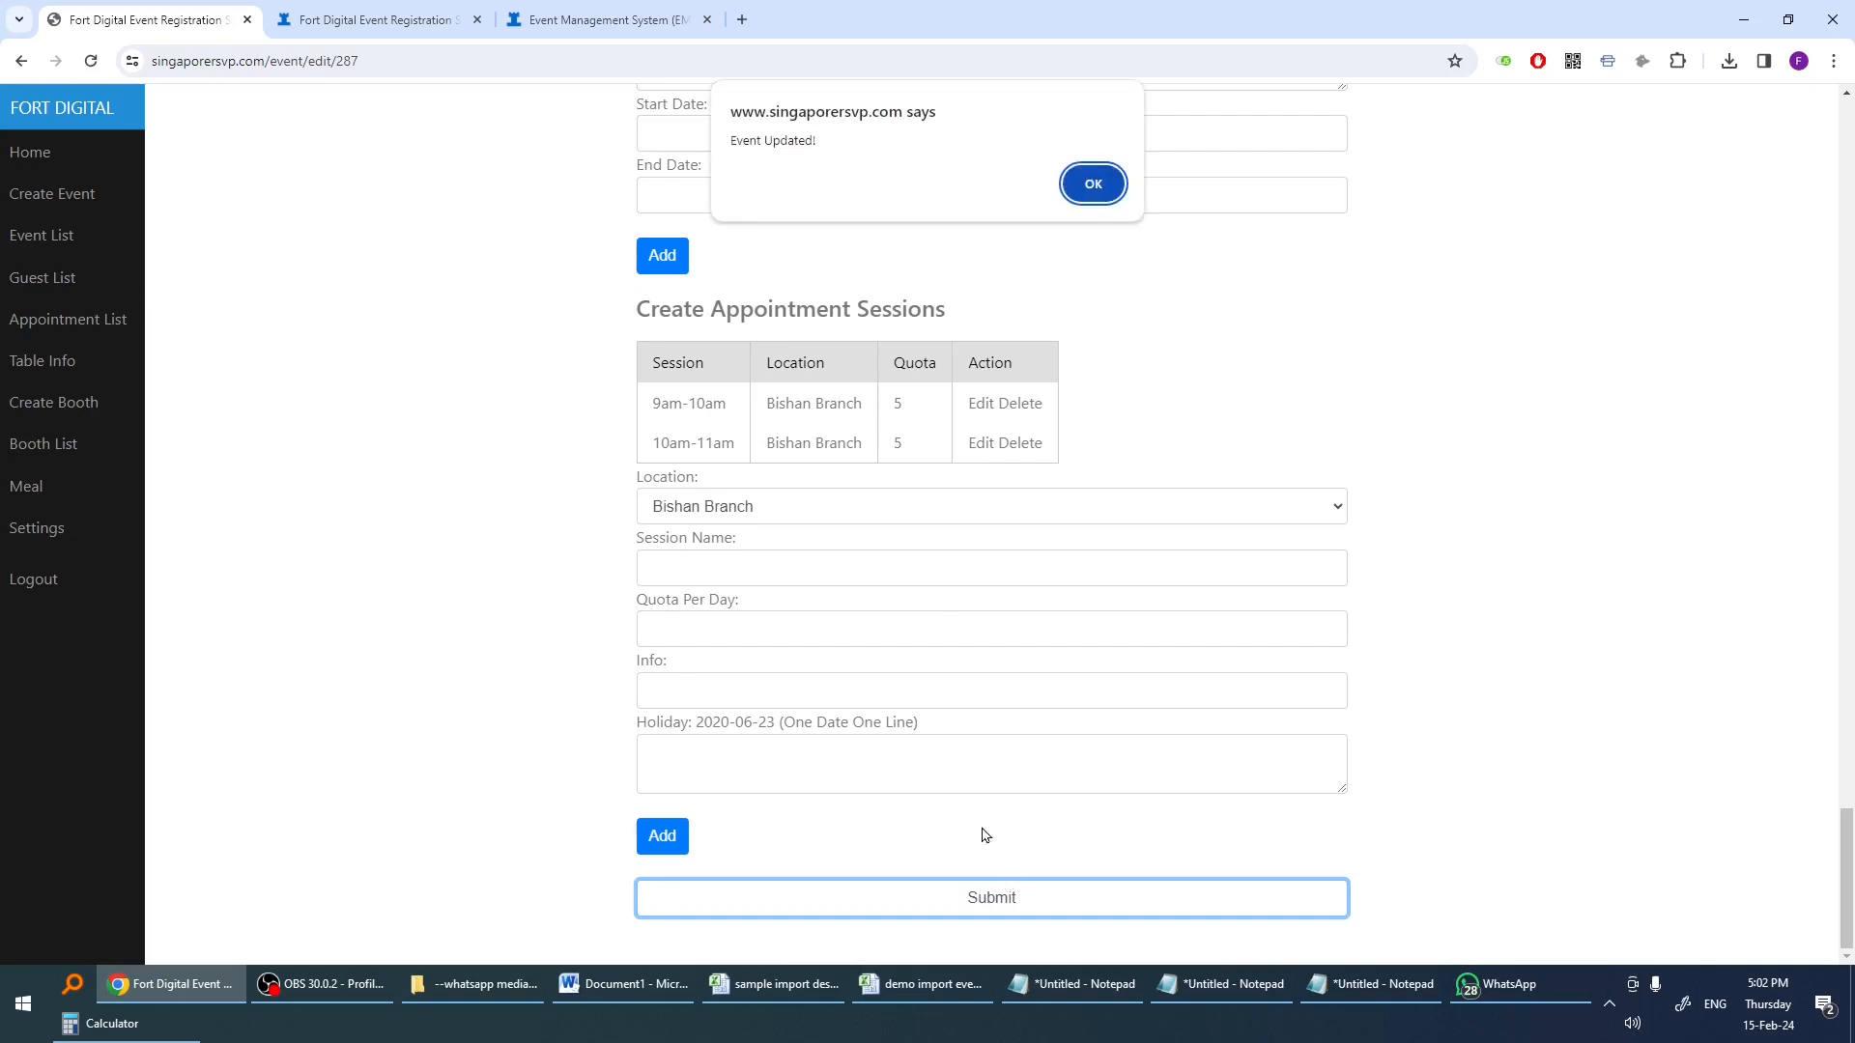
left_click(1080, 187)
On the registration page, reopen the date calendar and choose 2024-02-16.
left_click(367, 19)
left_click(889, 381)
left_click(1040, 319)
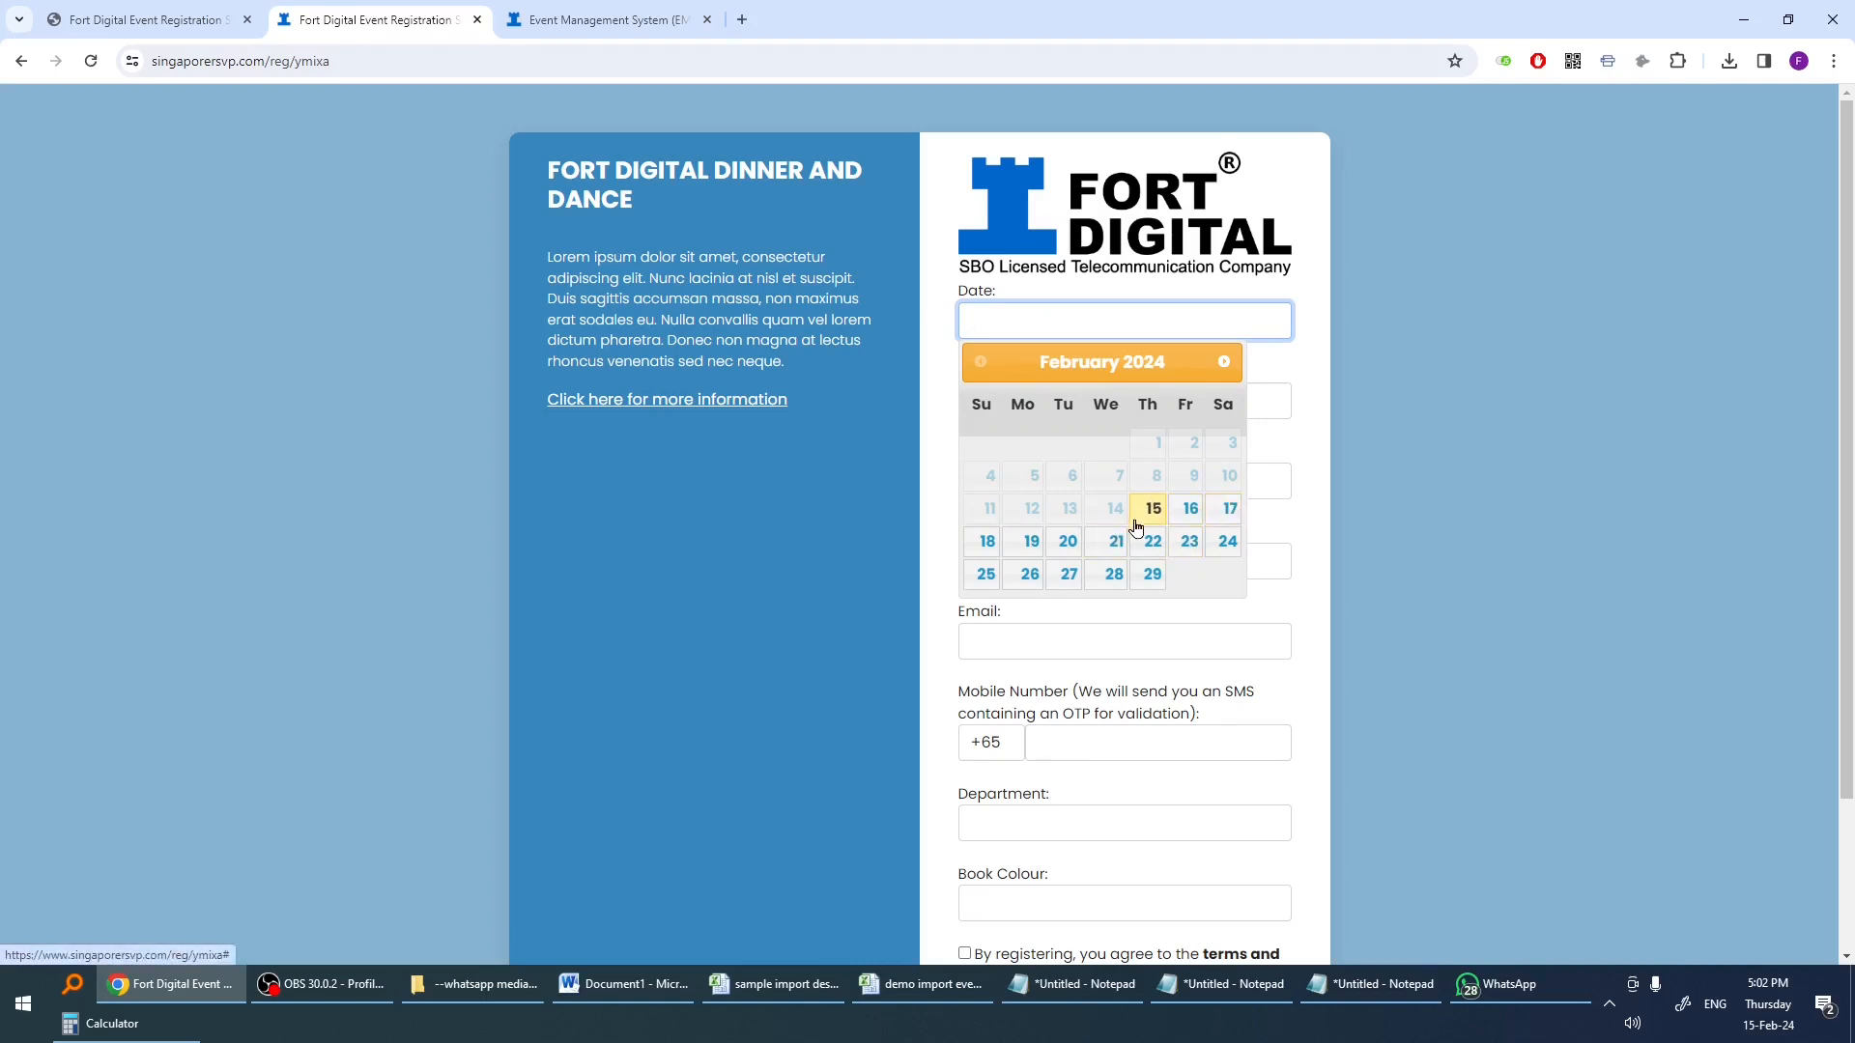
left_click(1188, 510)
Choose Bishan Branch as the location and the 9am-10am session.
left_click(1042, 414)
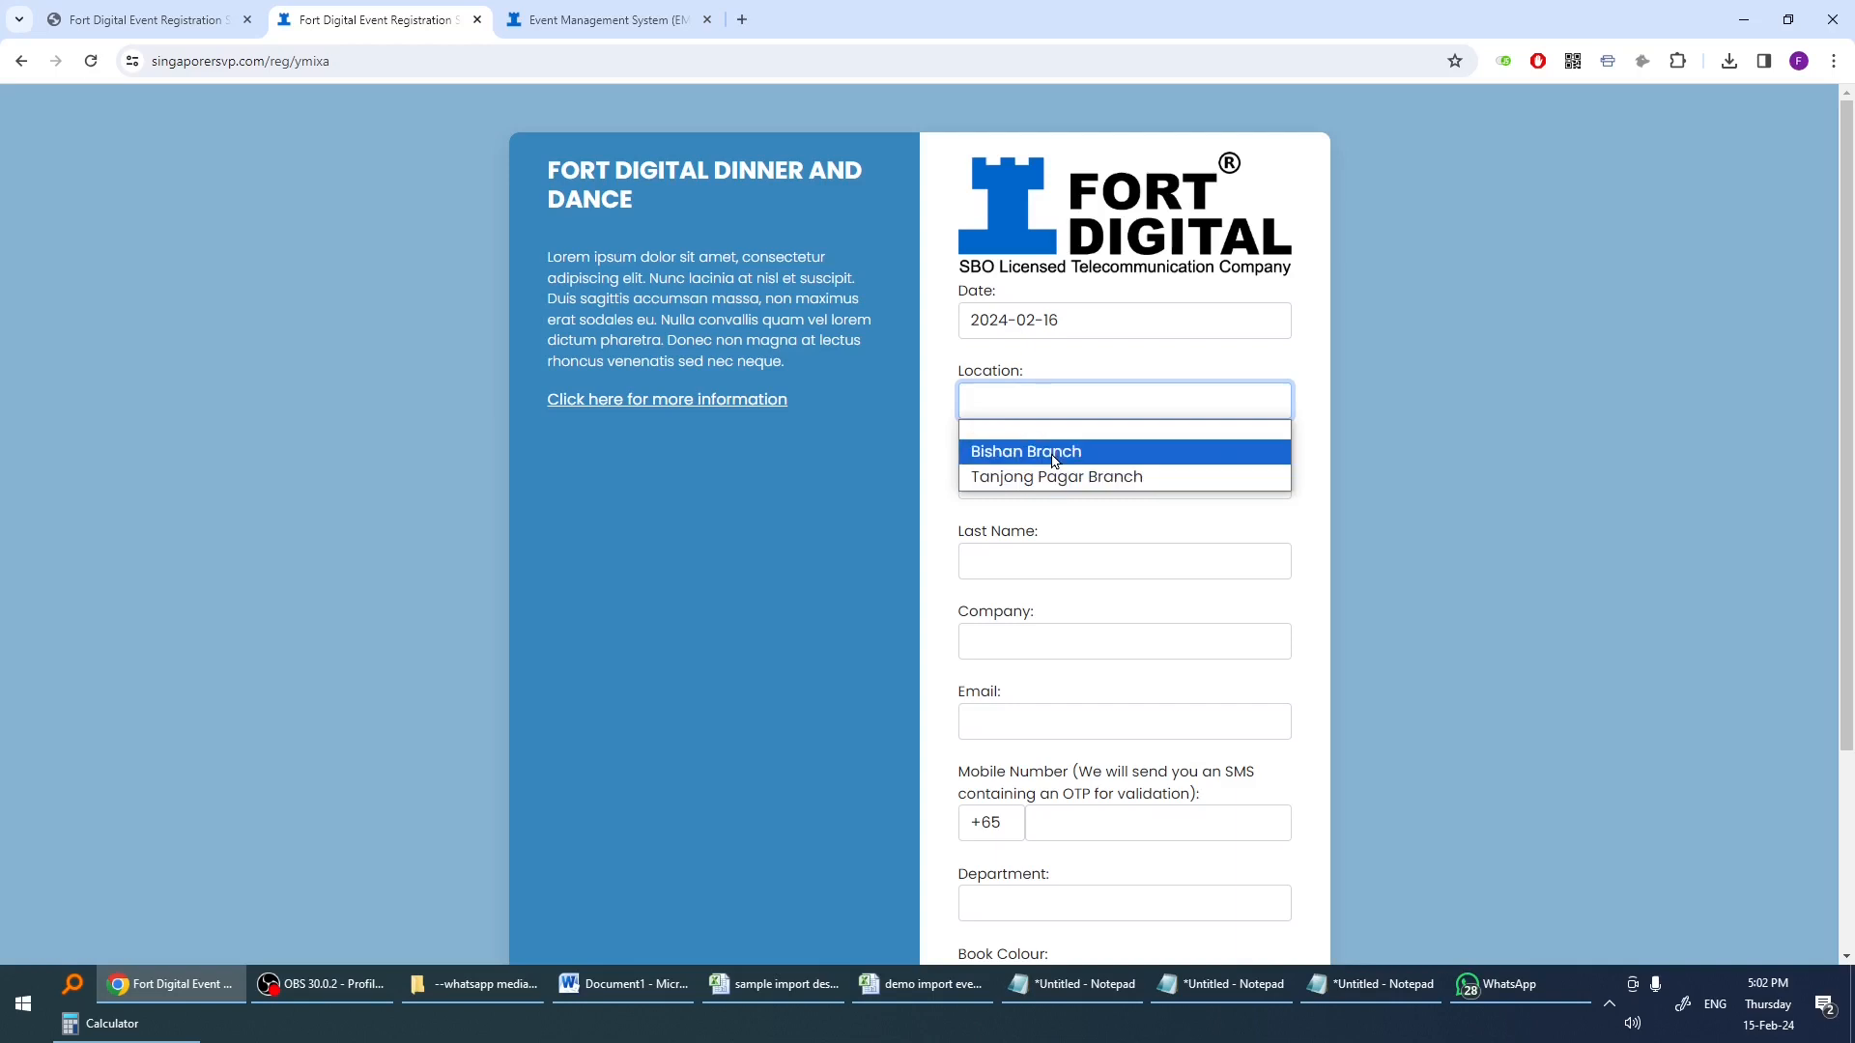
left_click(1054, 454)
left_click(1028, 486)
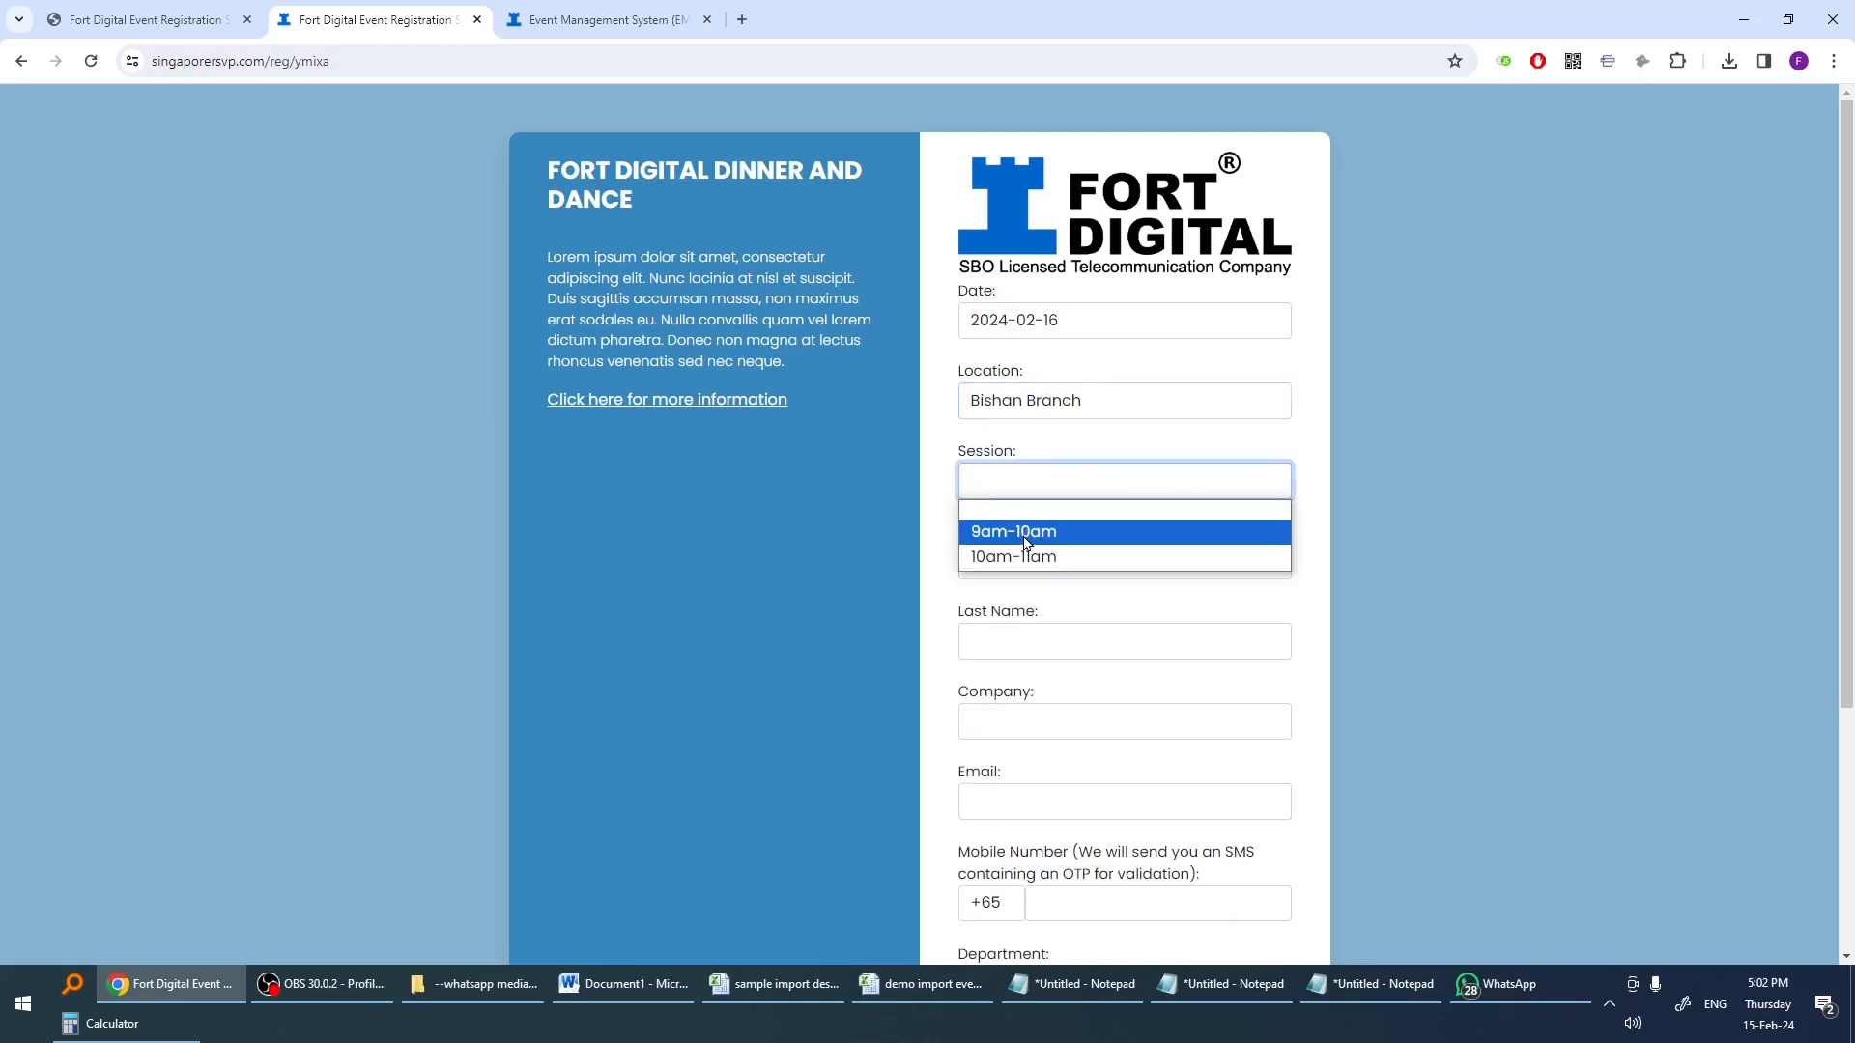
left_click(1025, 534)
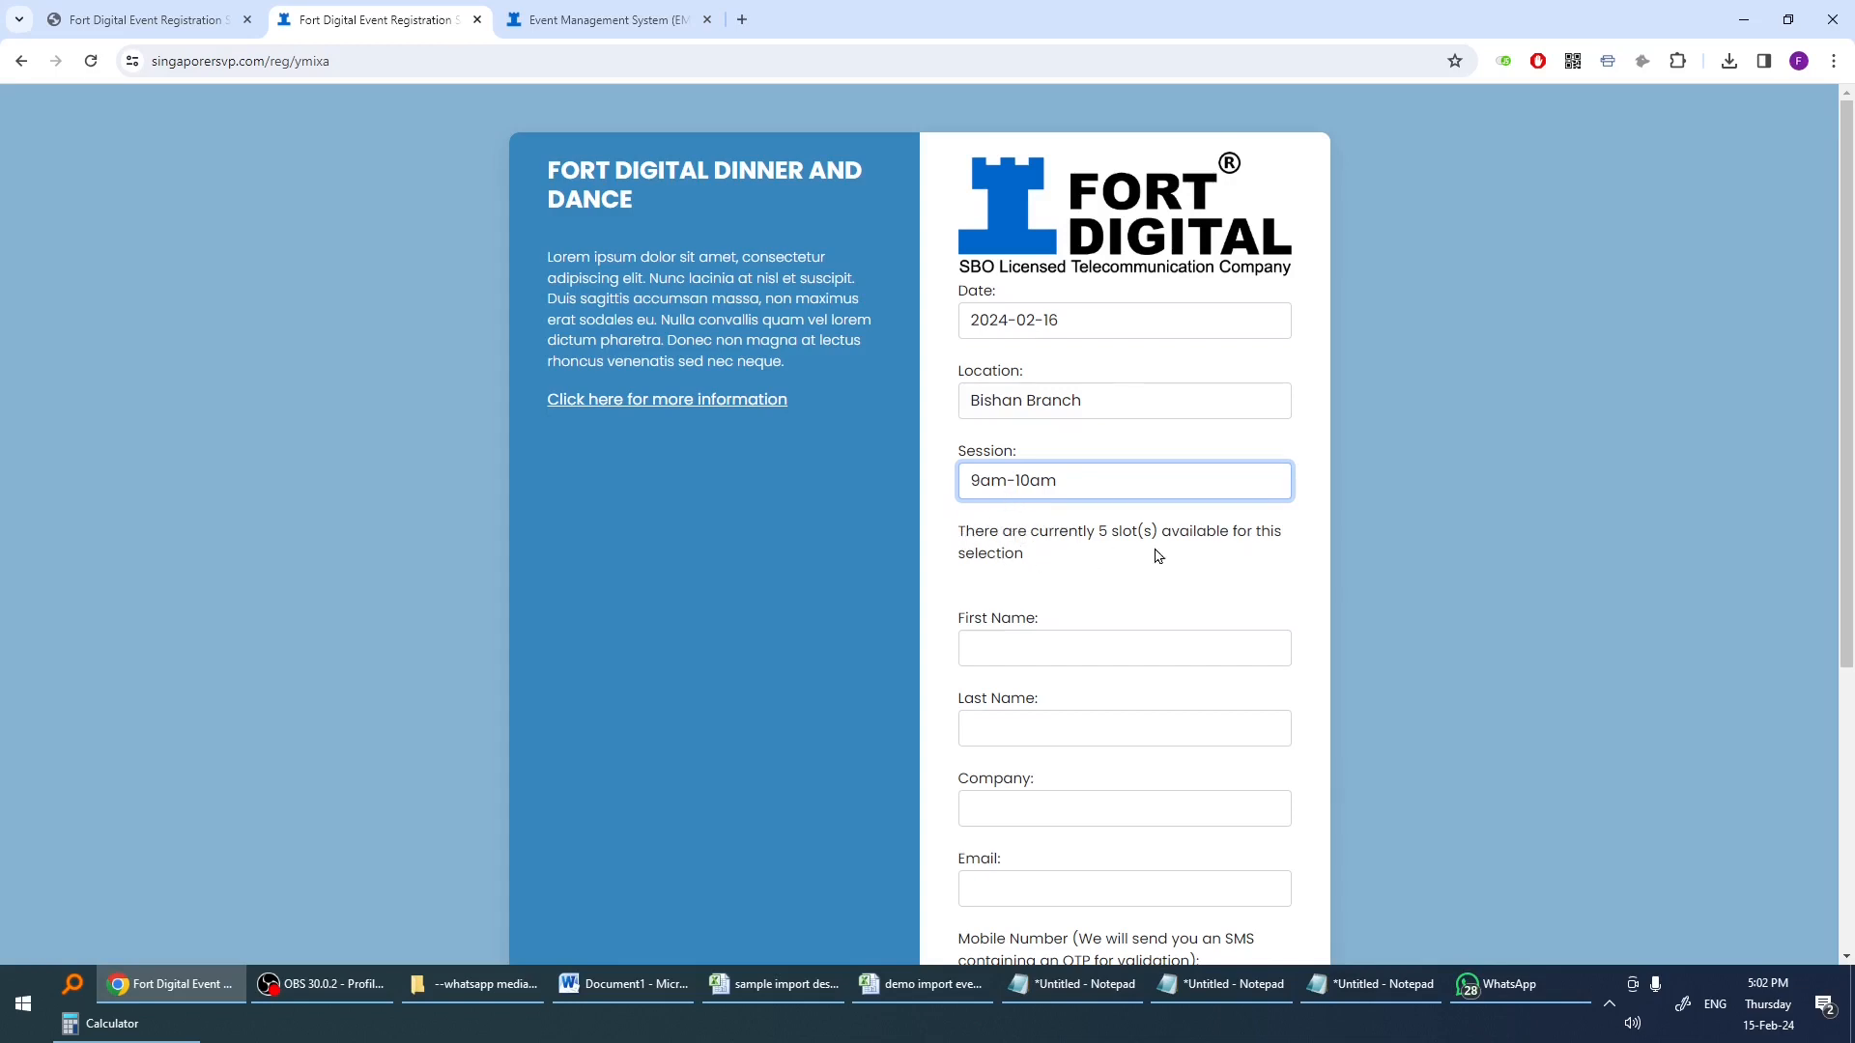
scroll(965, 526, "down", 3)
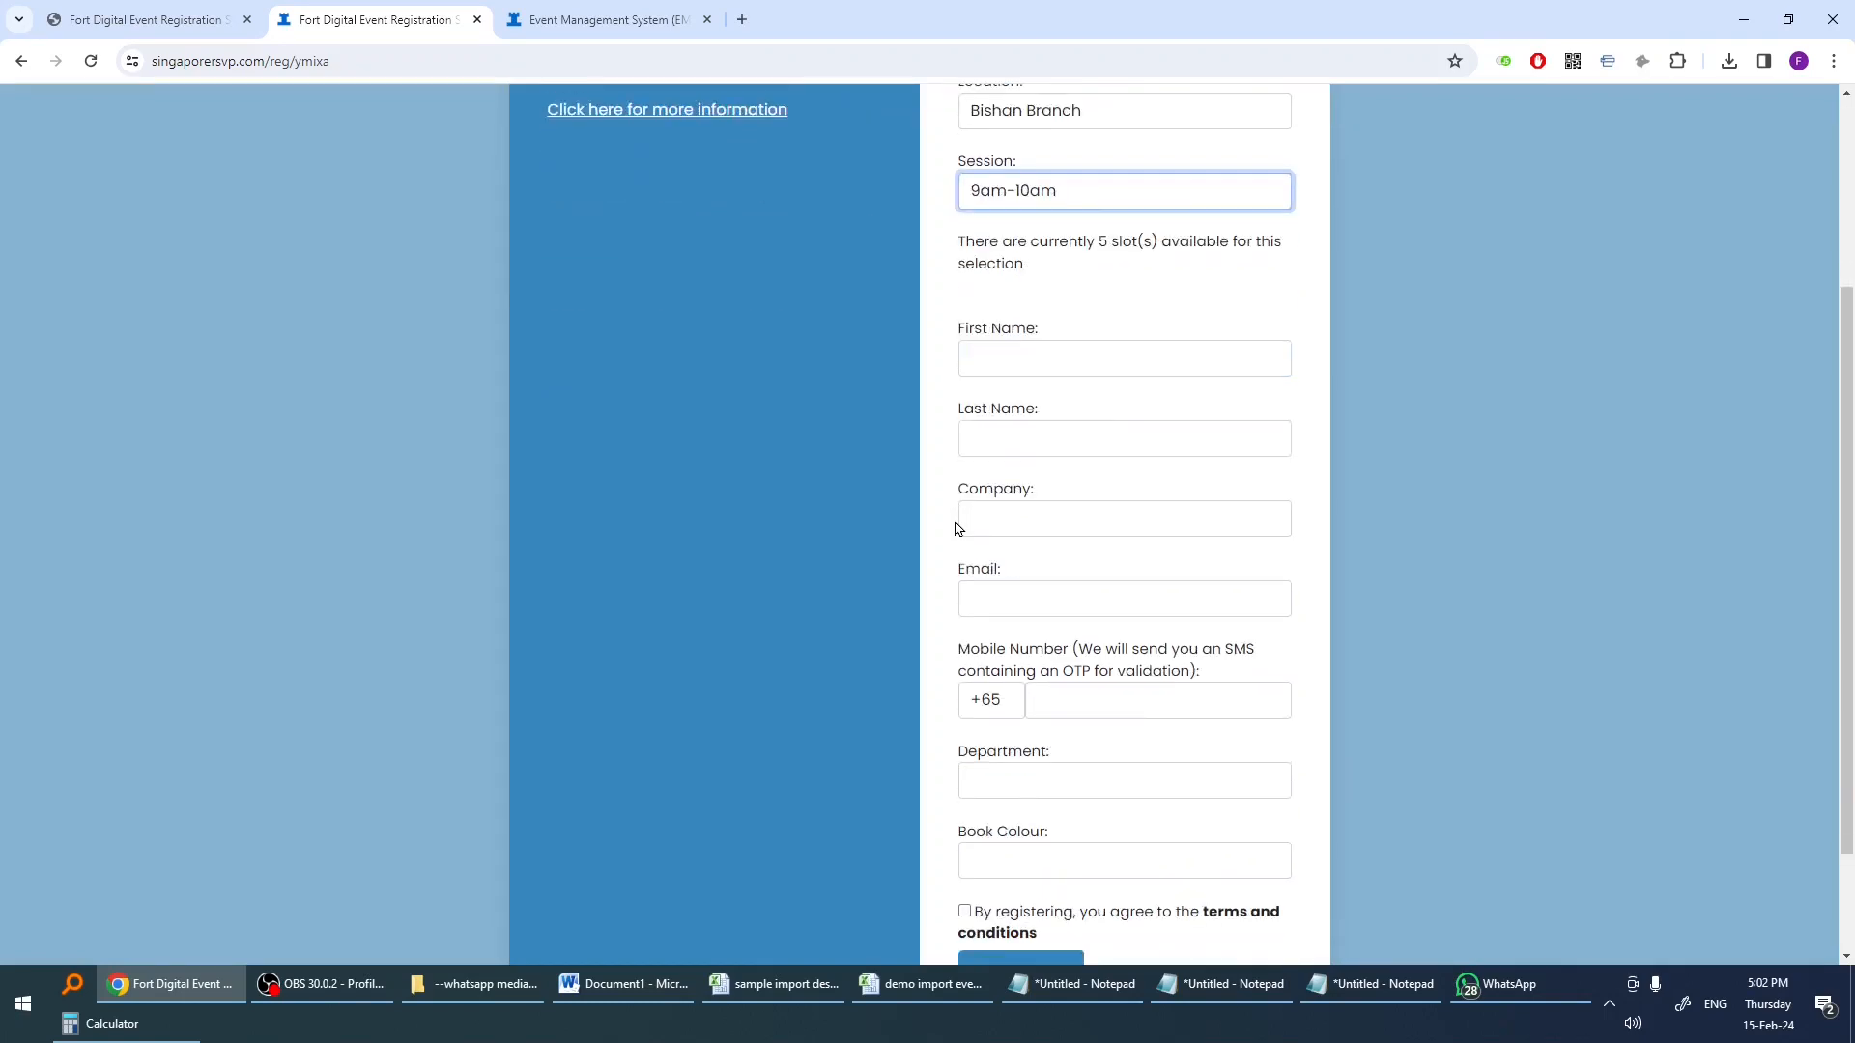
scroll(957, 527, "up", 2)
Fill in the guest's first and last name, company FDFD, and e-mail address.
left_click(1001, 548)
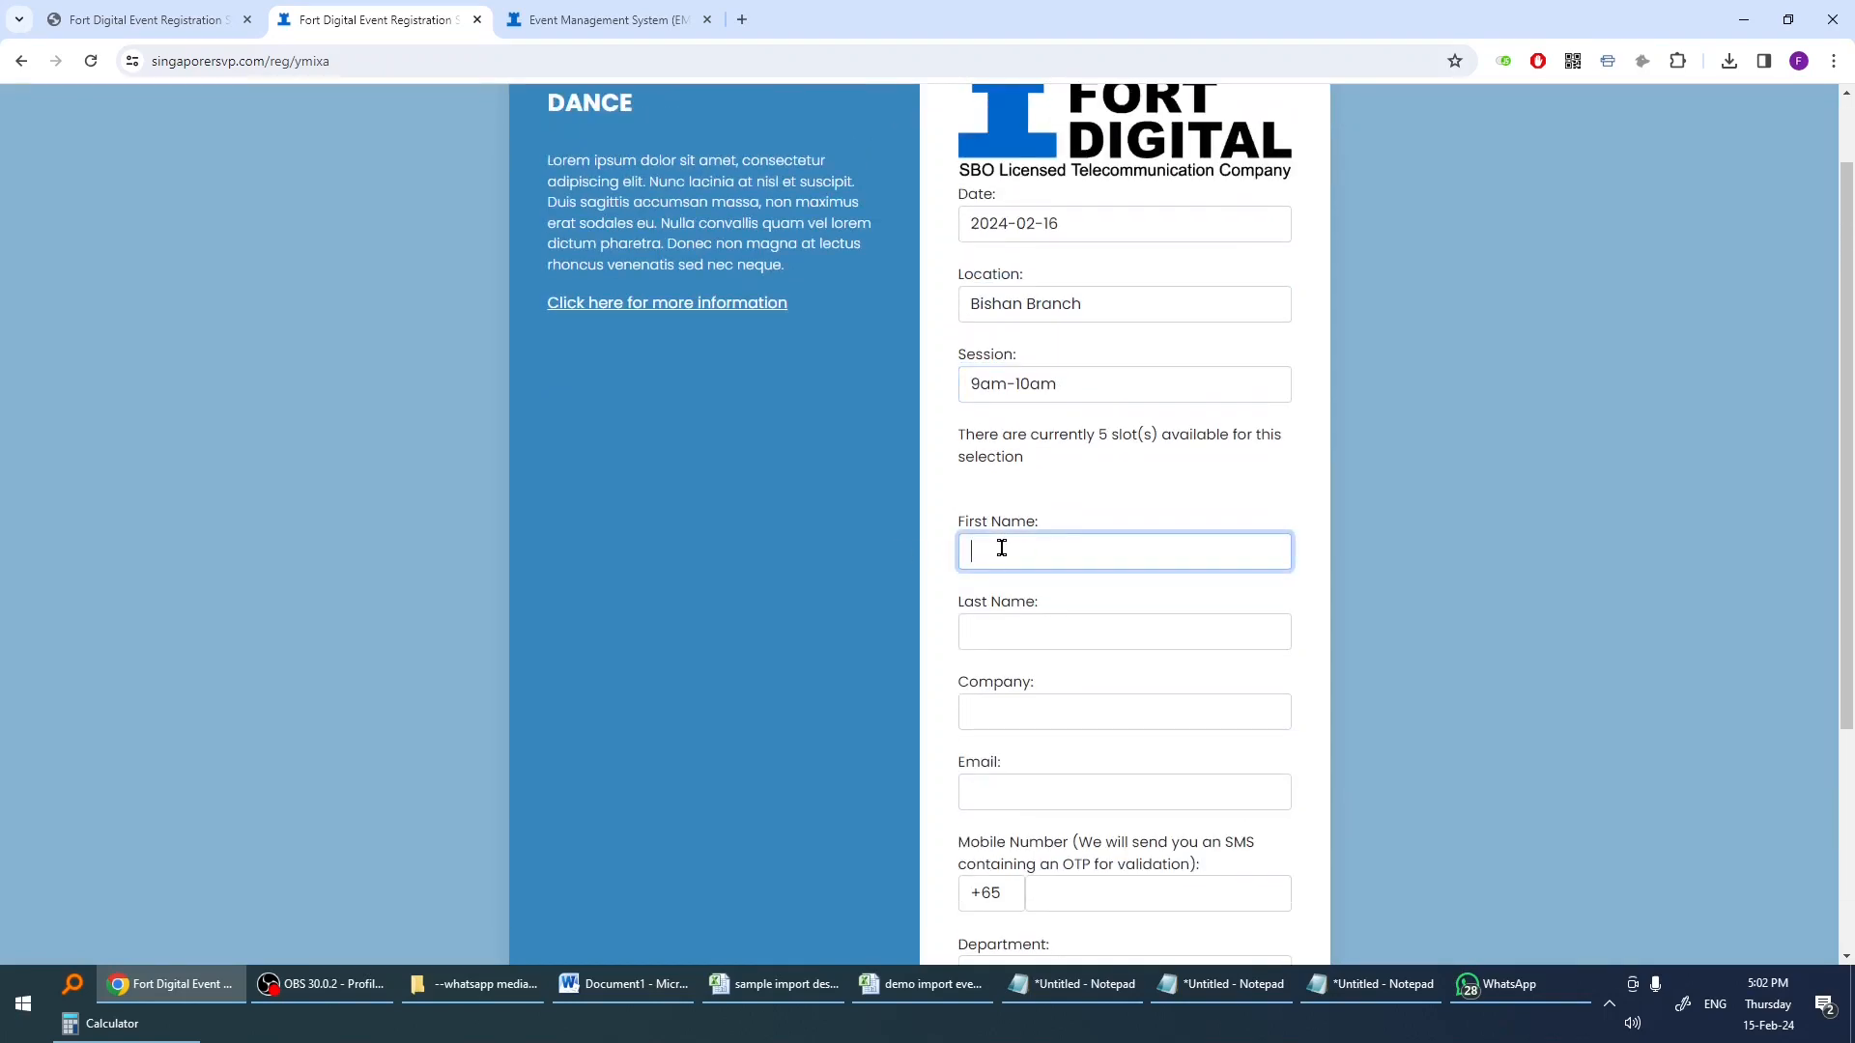
key("Tab")
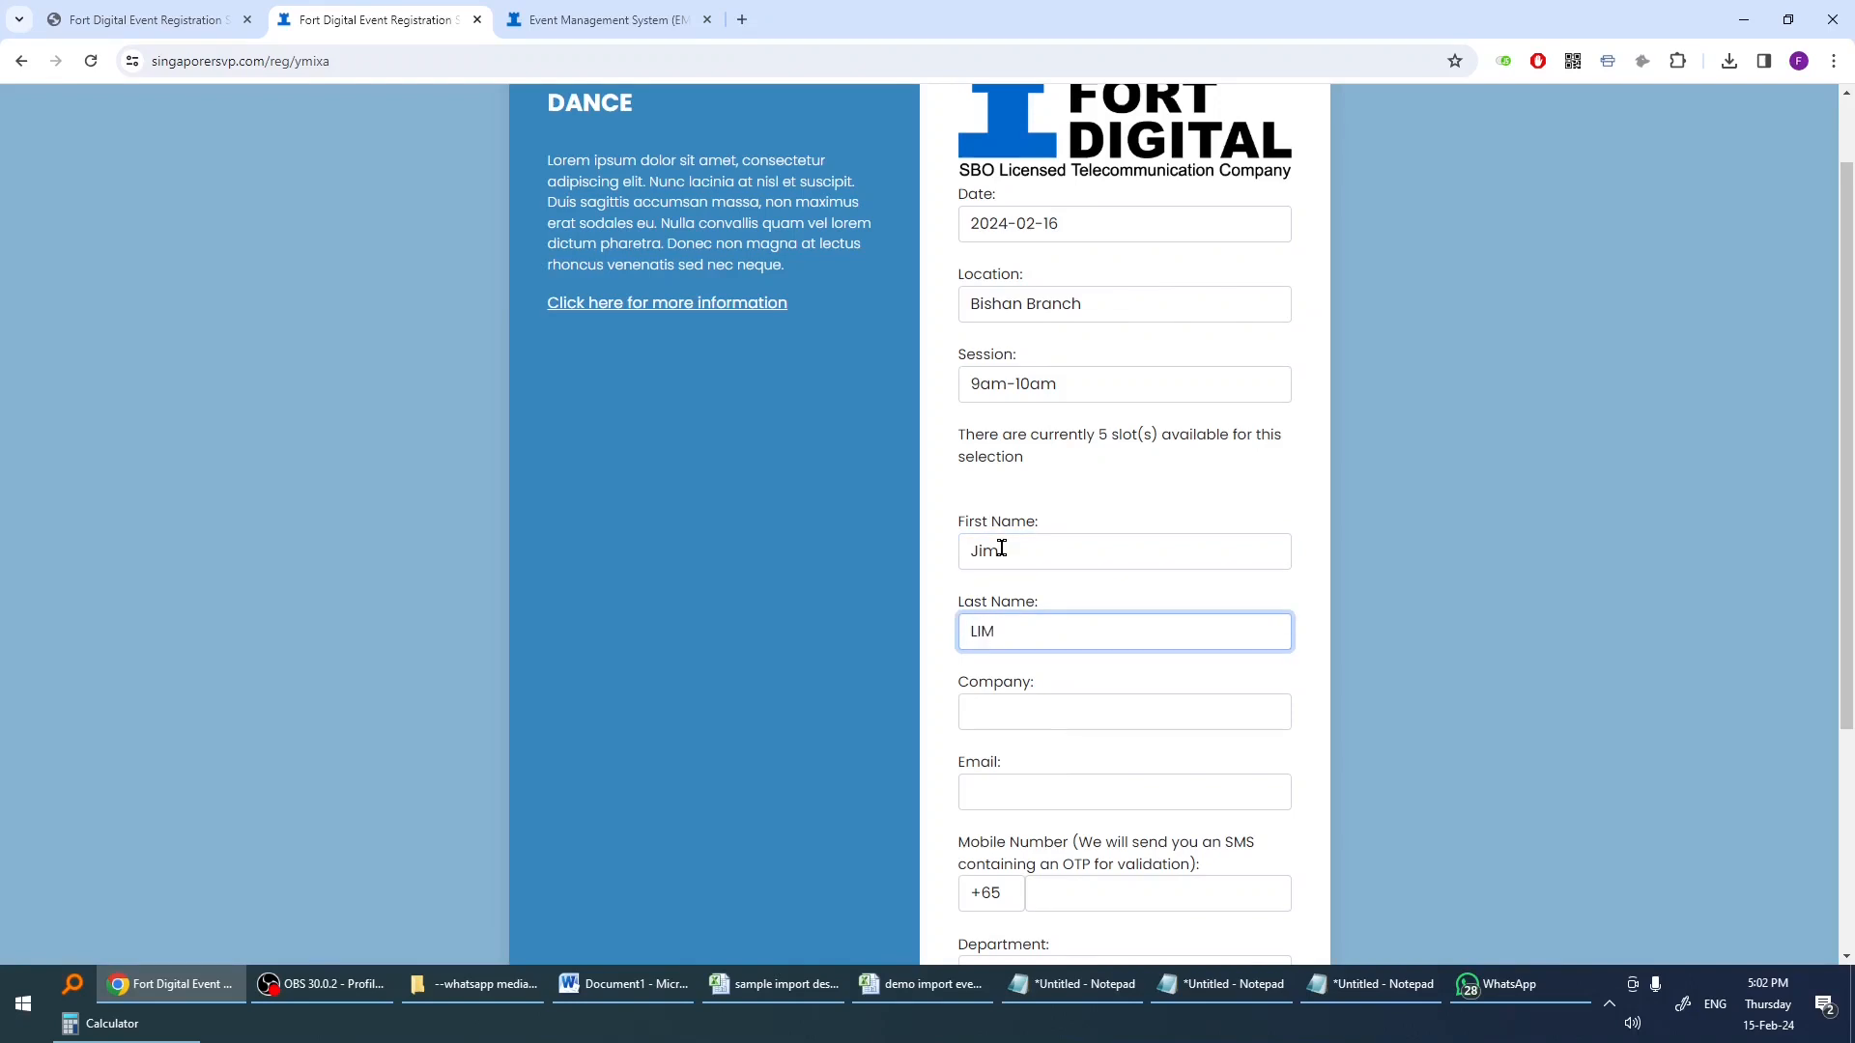
type("Lim")
key("Tab")
type("FDFD")
left_click(1016, 798)
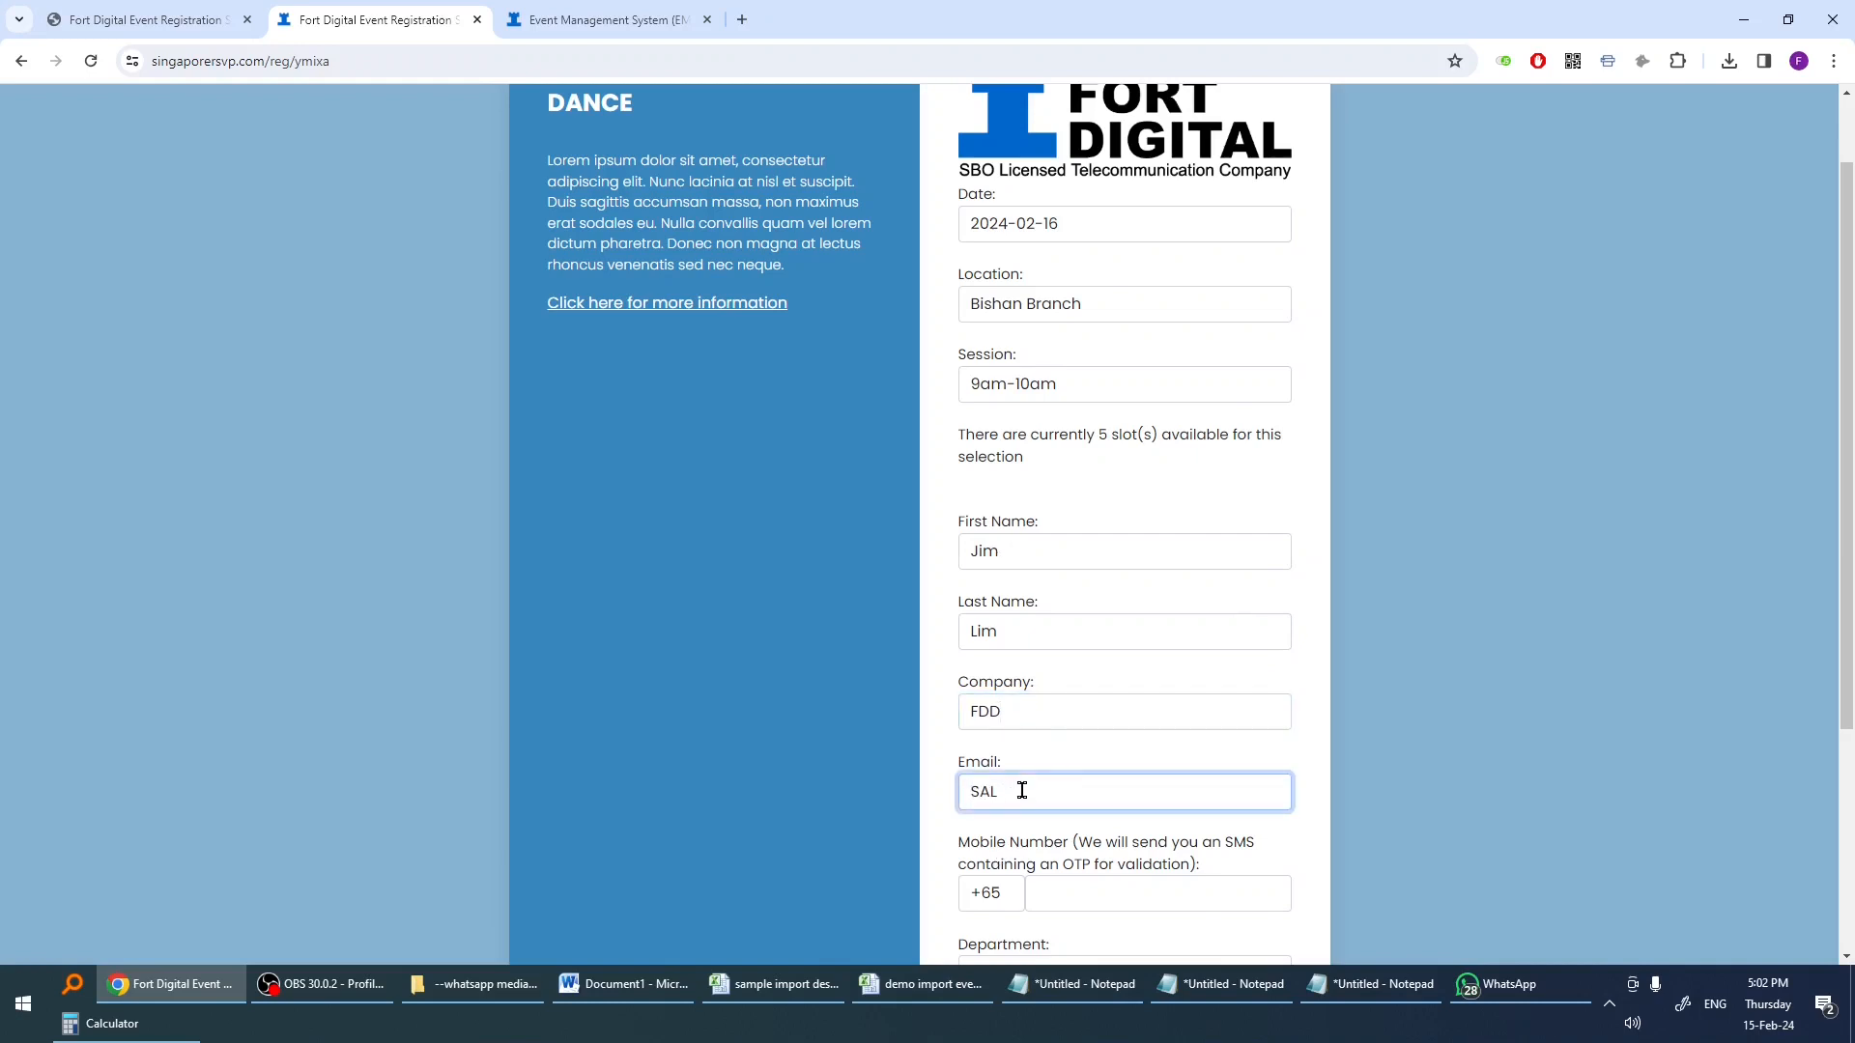
Enter the guest's mobile number and department HR.
scroll(1021, 789, "down", 3)
left_click(1078, 611)
type("93365219")
left_click(1033, 674)
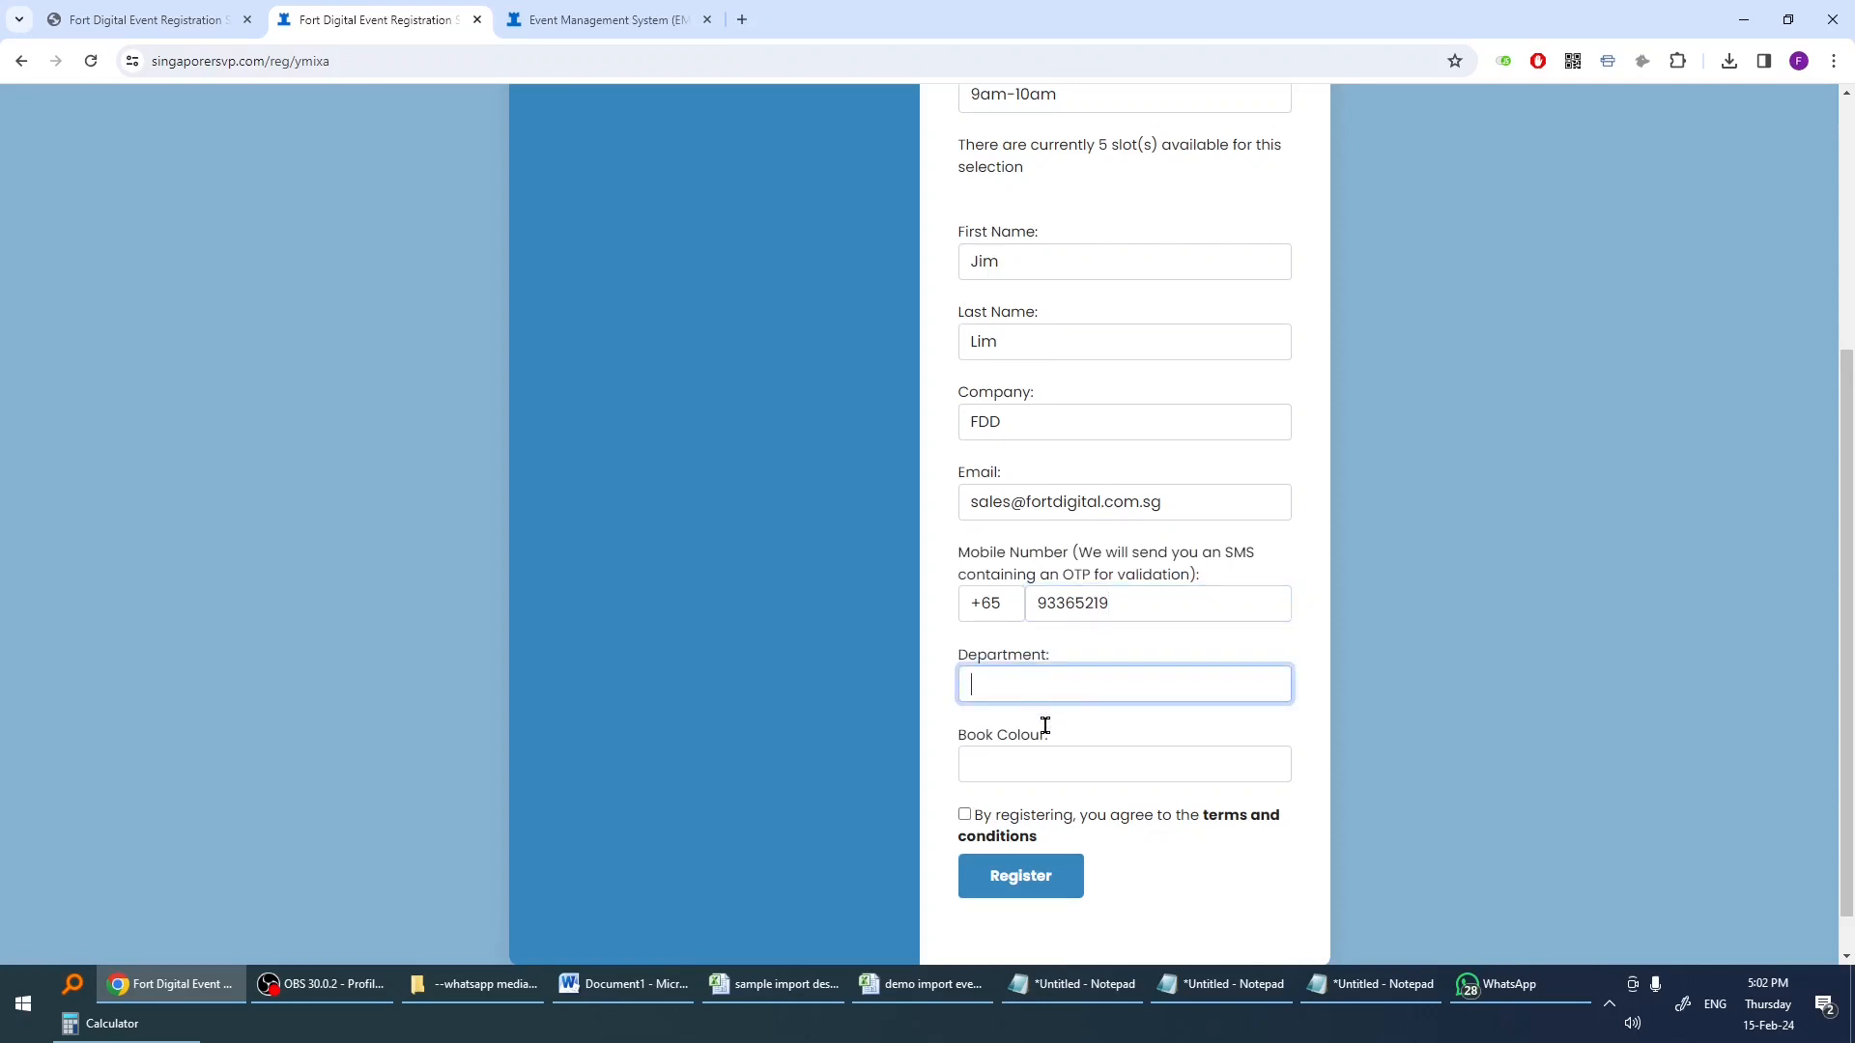
type("HR")
Pick Blue as the book colour, accept the terms, and submit the registration.
left_click(1039, 764)
left_click(1035, 814)
left_click(964, 817)
left_click(986, 885)
Confirm the registration with the SMS verification code, then return to the event's edit page.
left_click(997, 221)
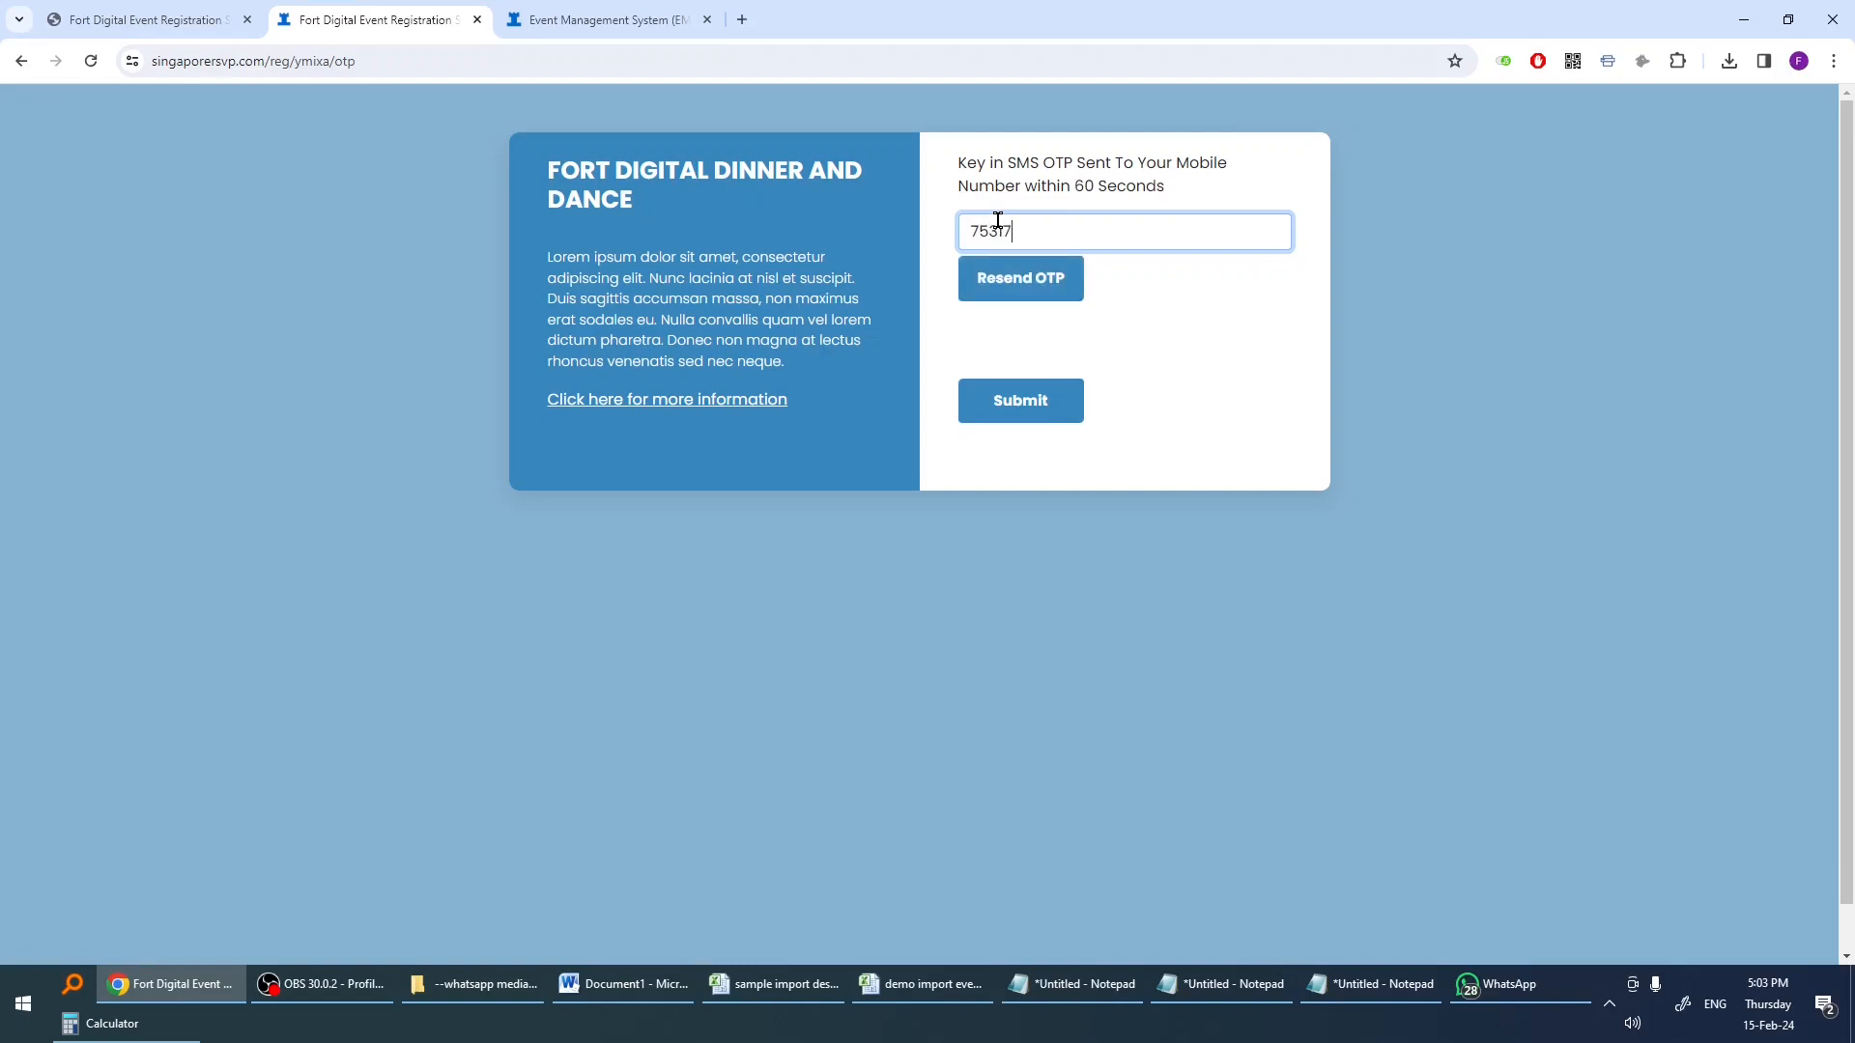
left_click(1019, 408)
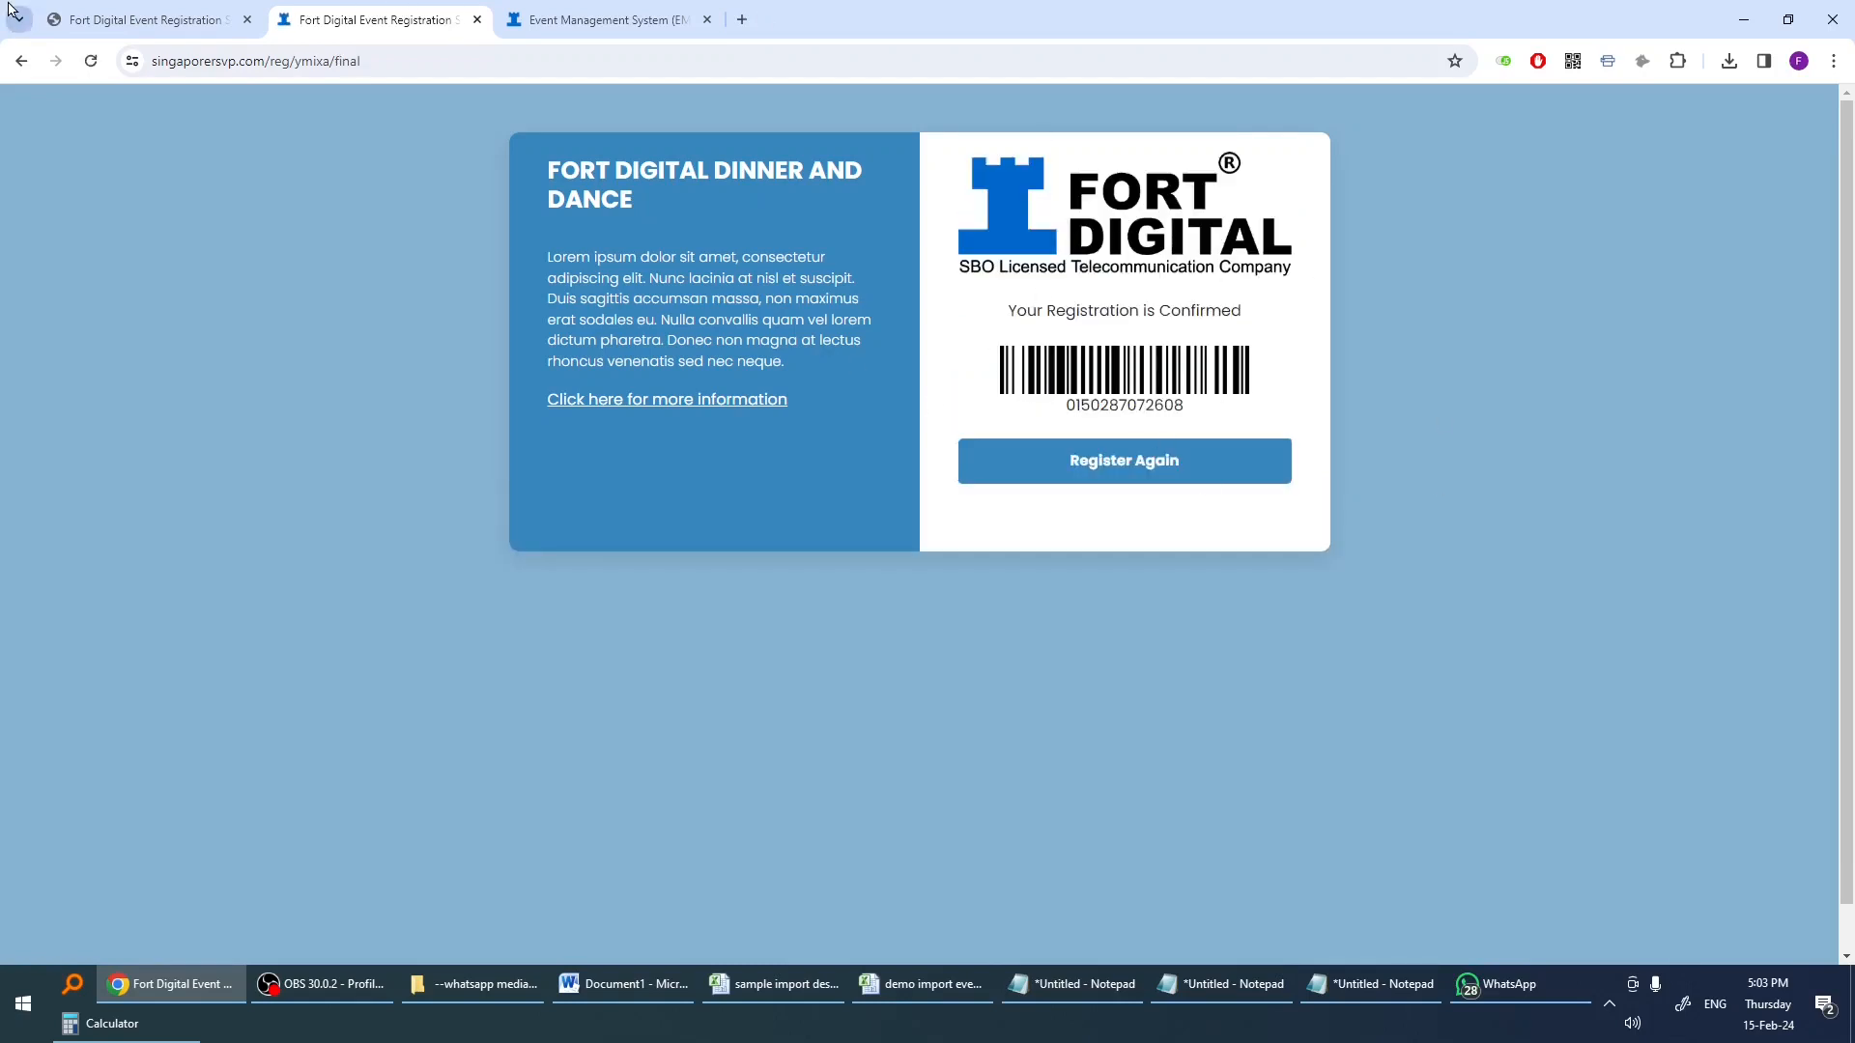
left_click(145, 20)
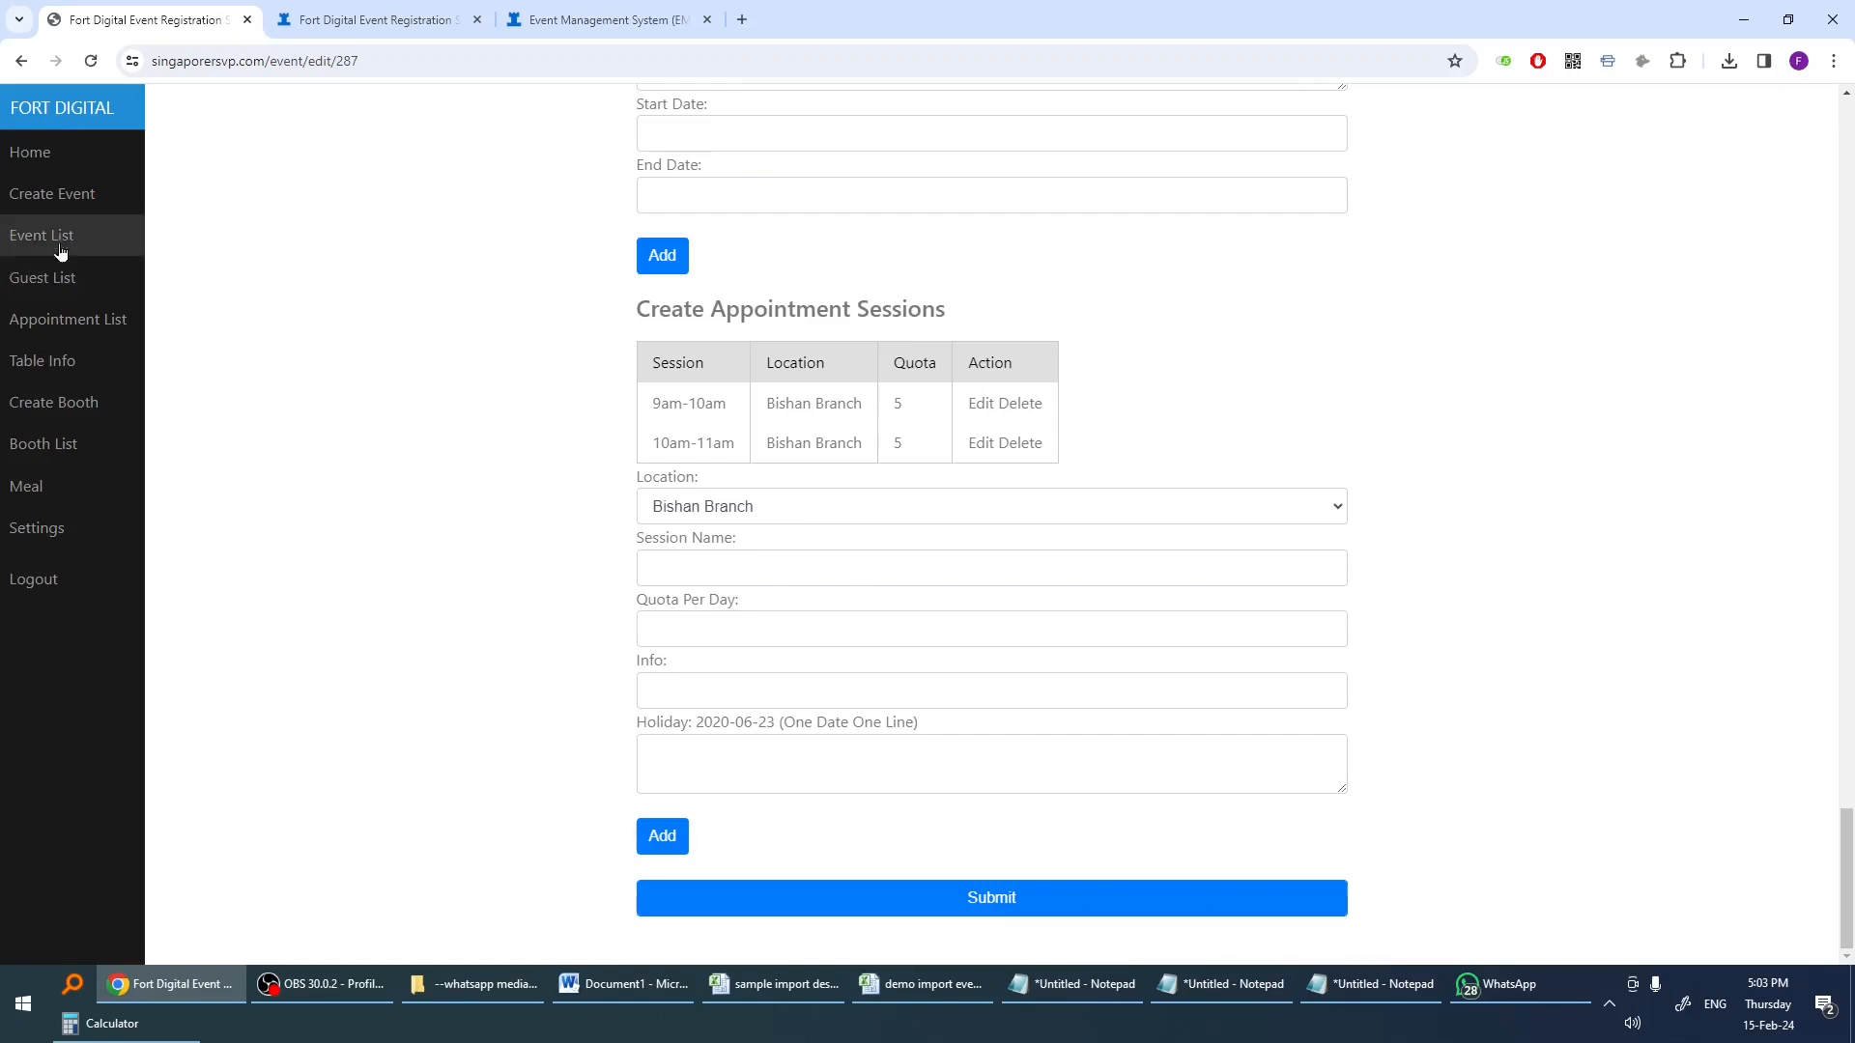
Verify the newest guest's 2024-02-16 Bishan Branch 9am-10am appointment in the Guest List, then switch to the product page.
left_click(108, 278)
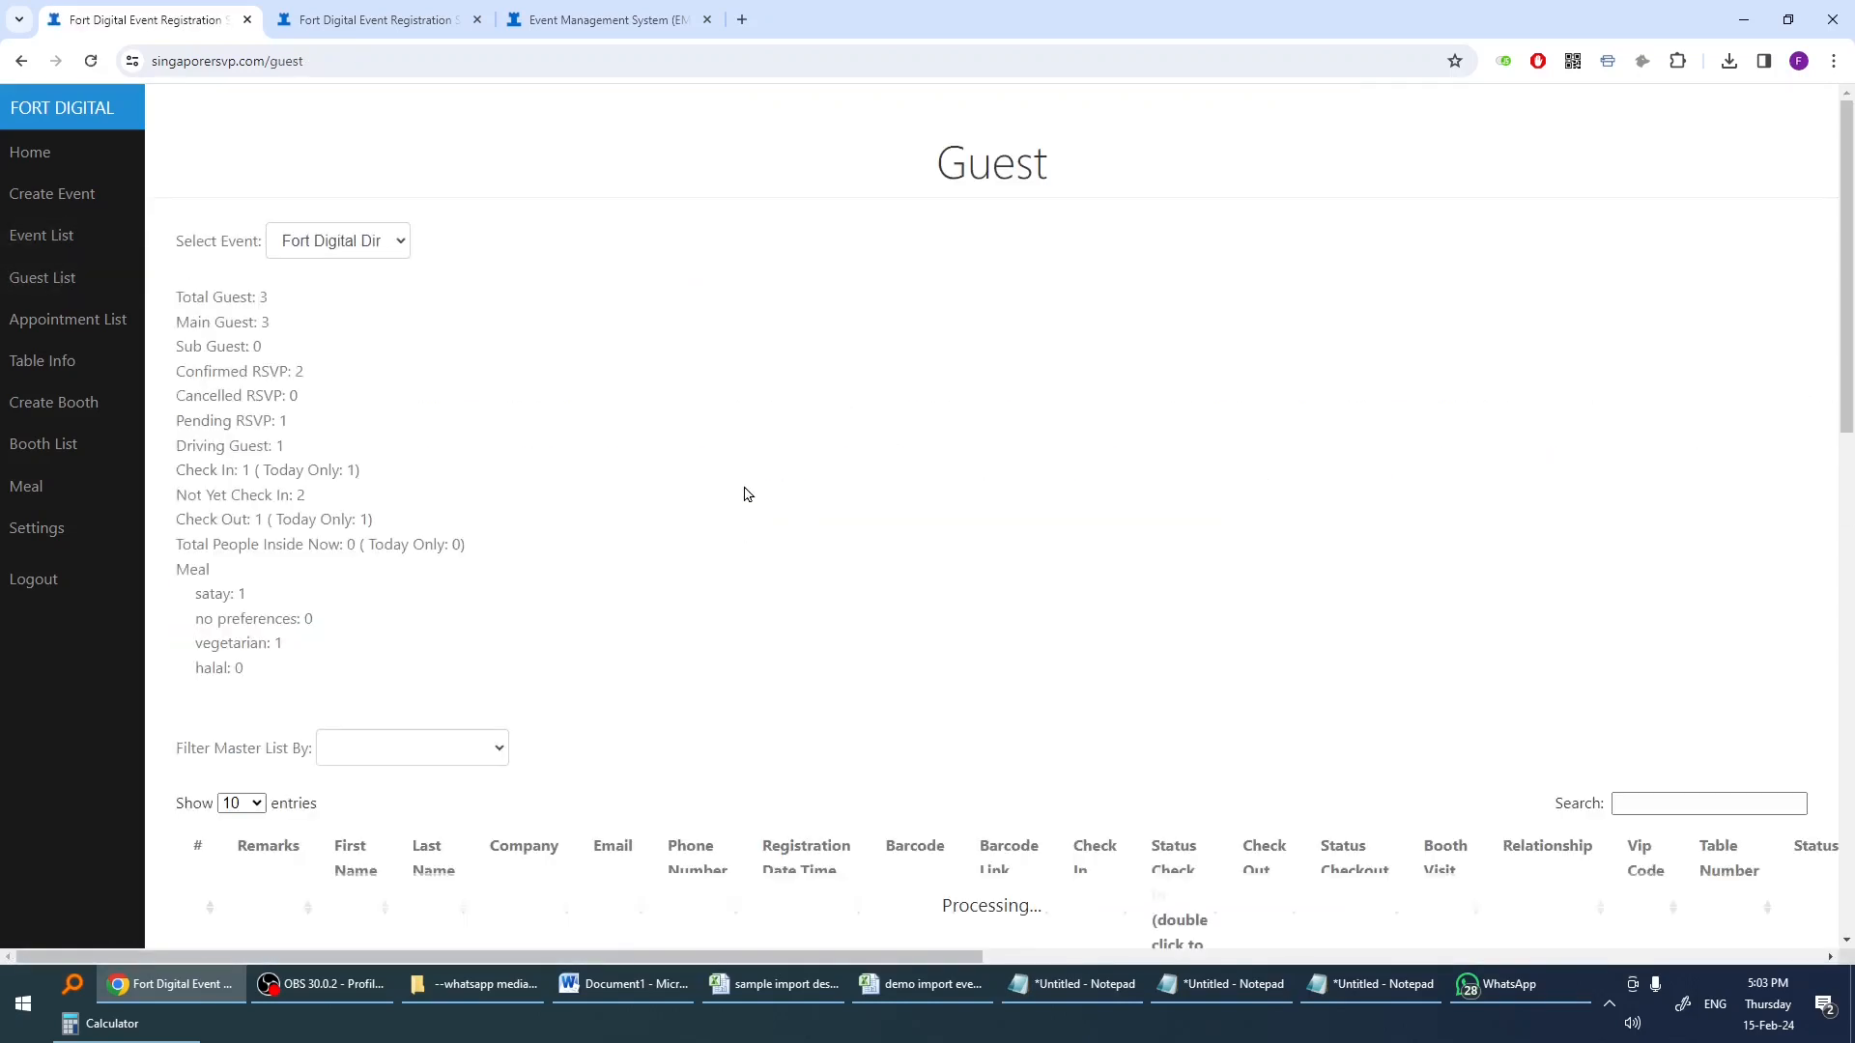
scroll(742, 502, "down", 7)
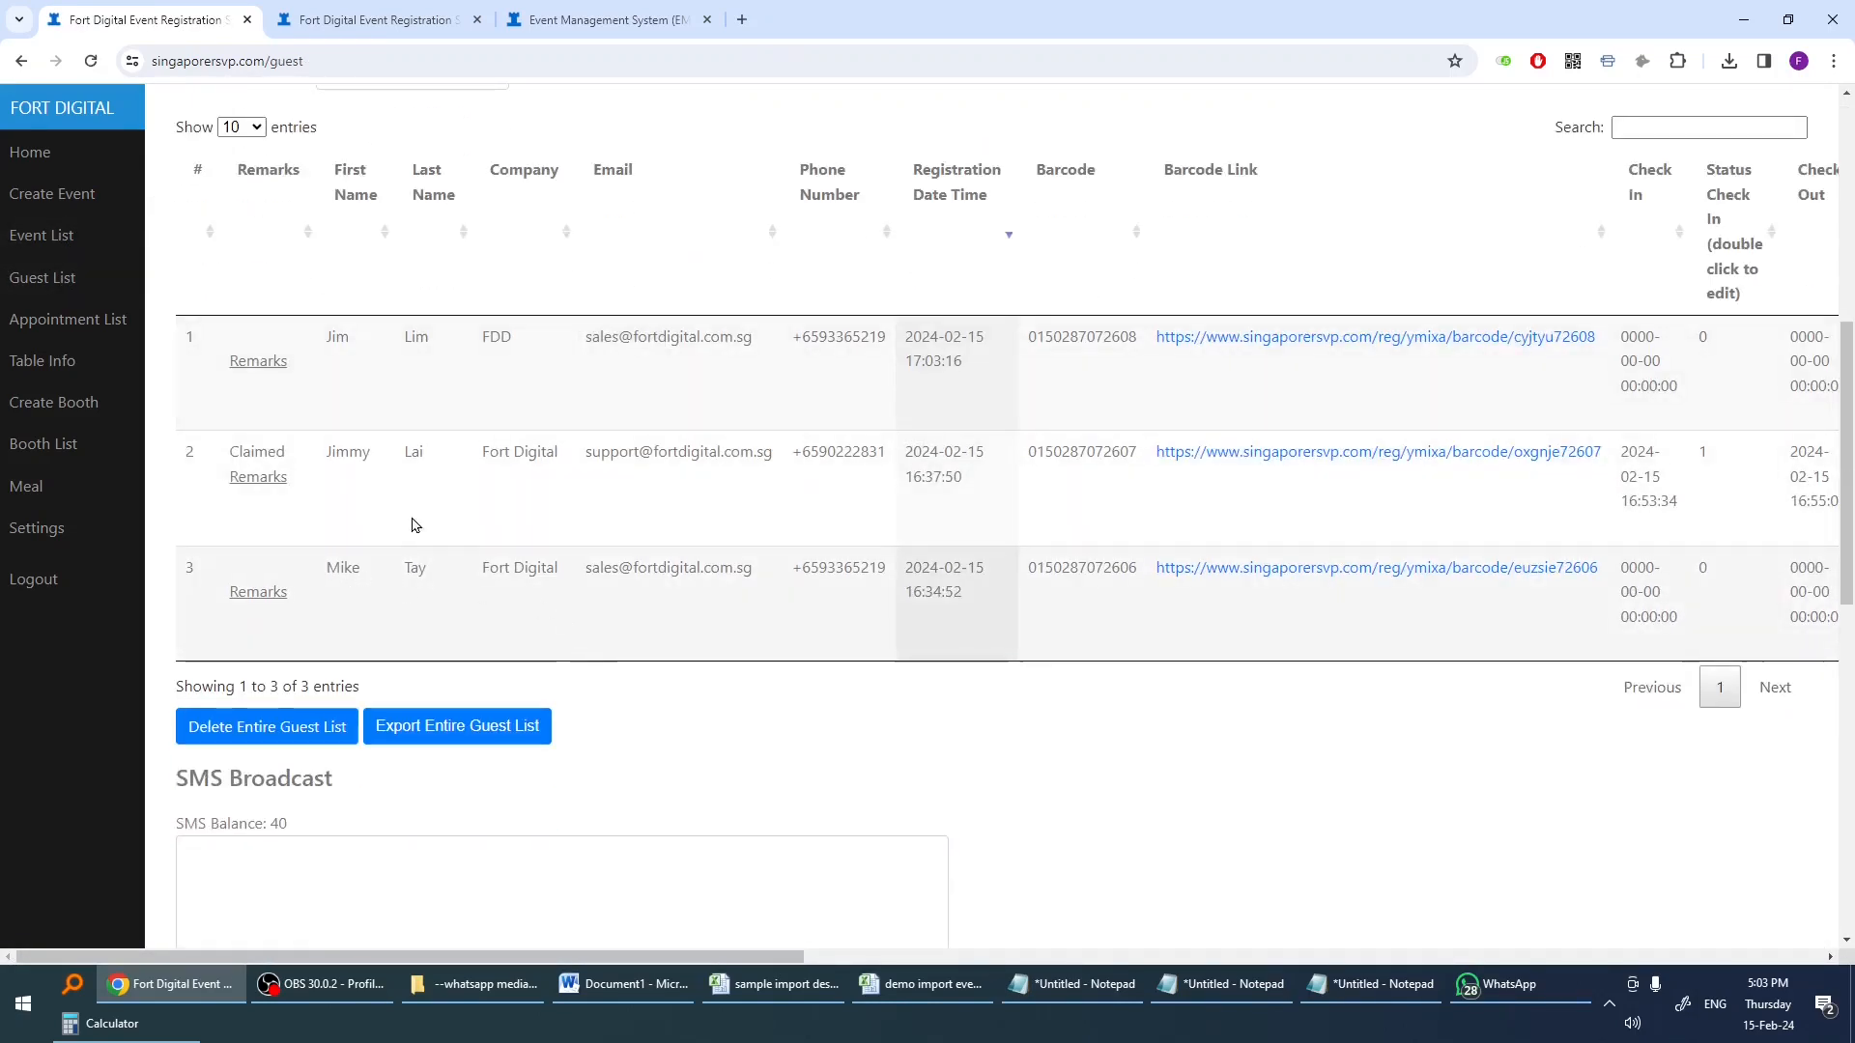
scroll(473, 502, "up", 2)
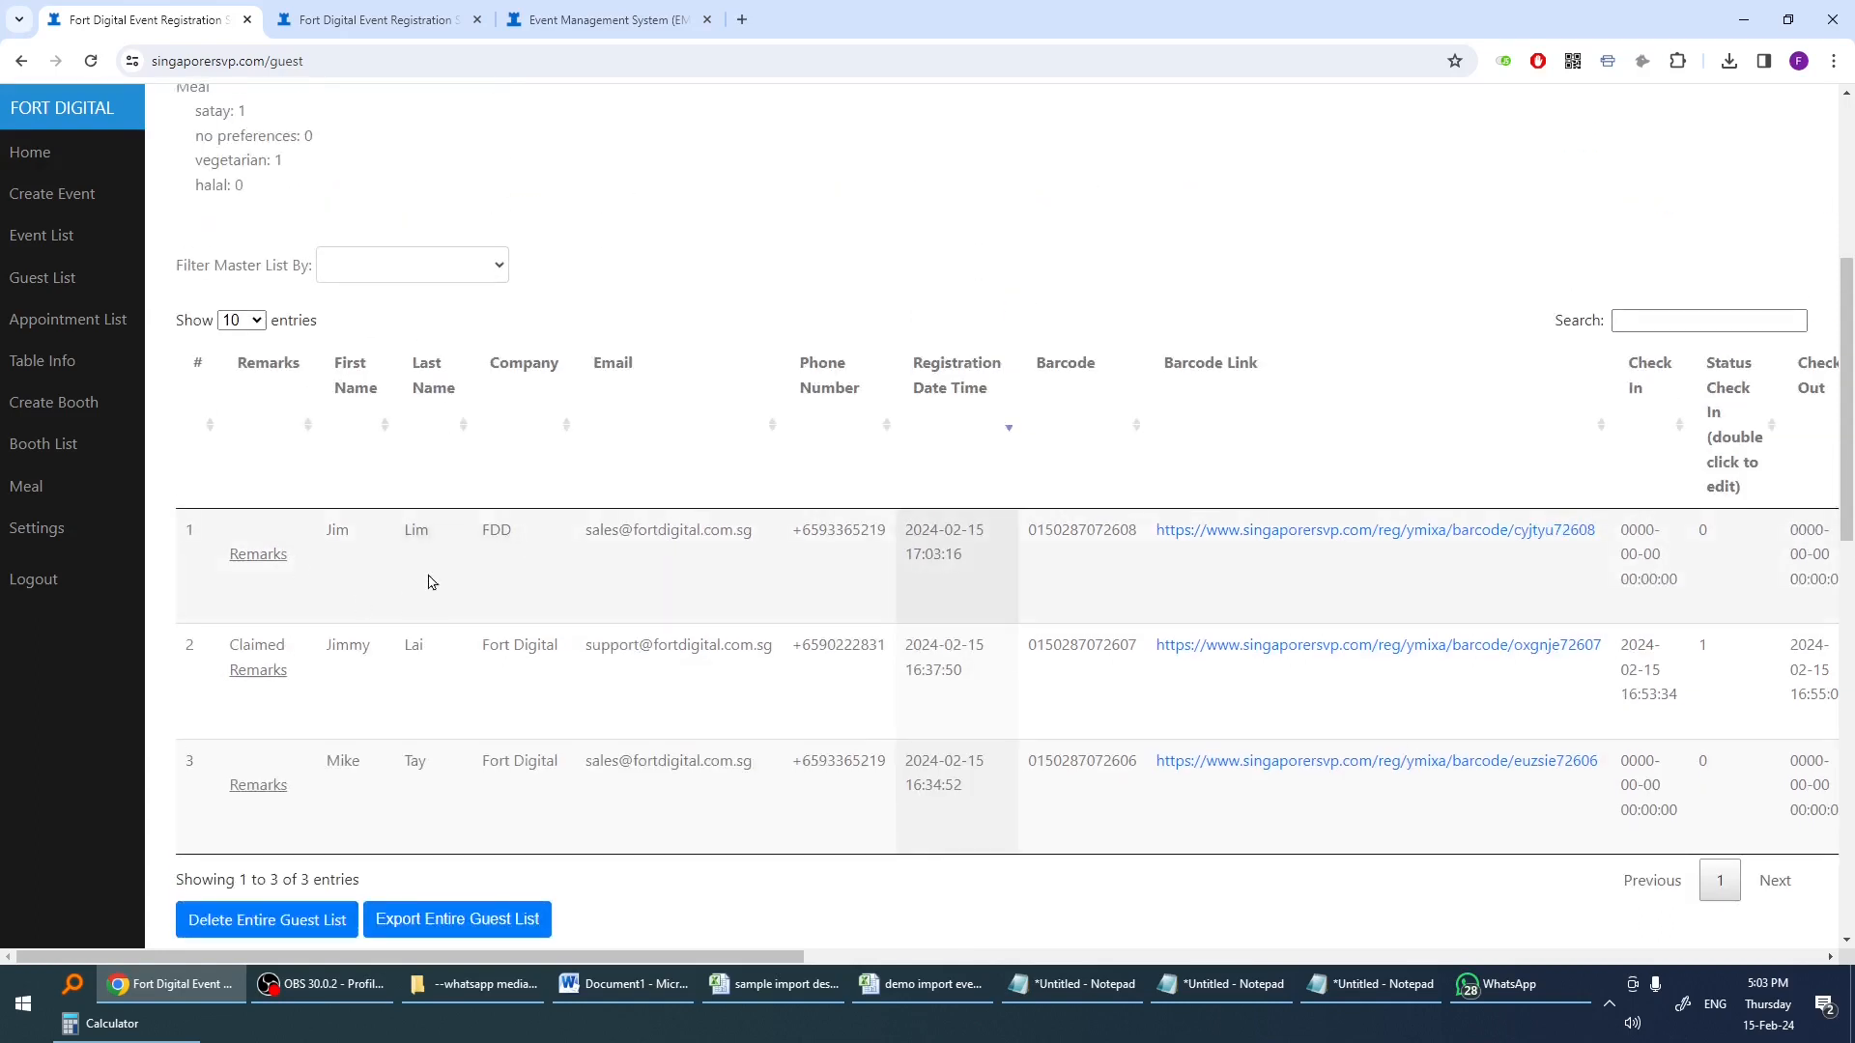
left_click_drag(335, 955, 1413, 971)
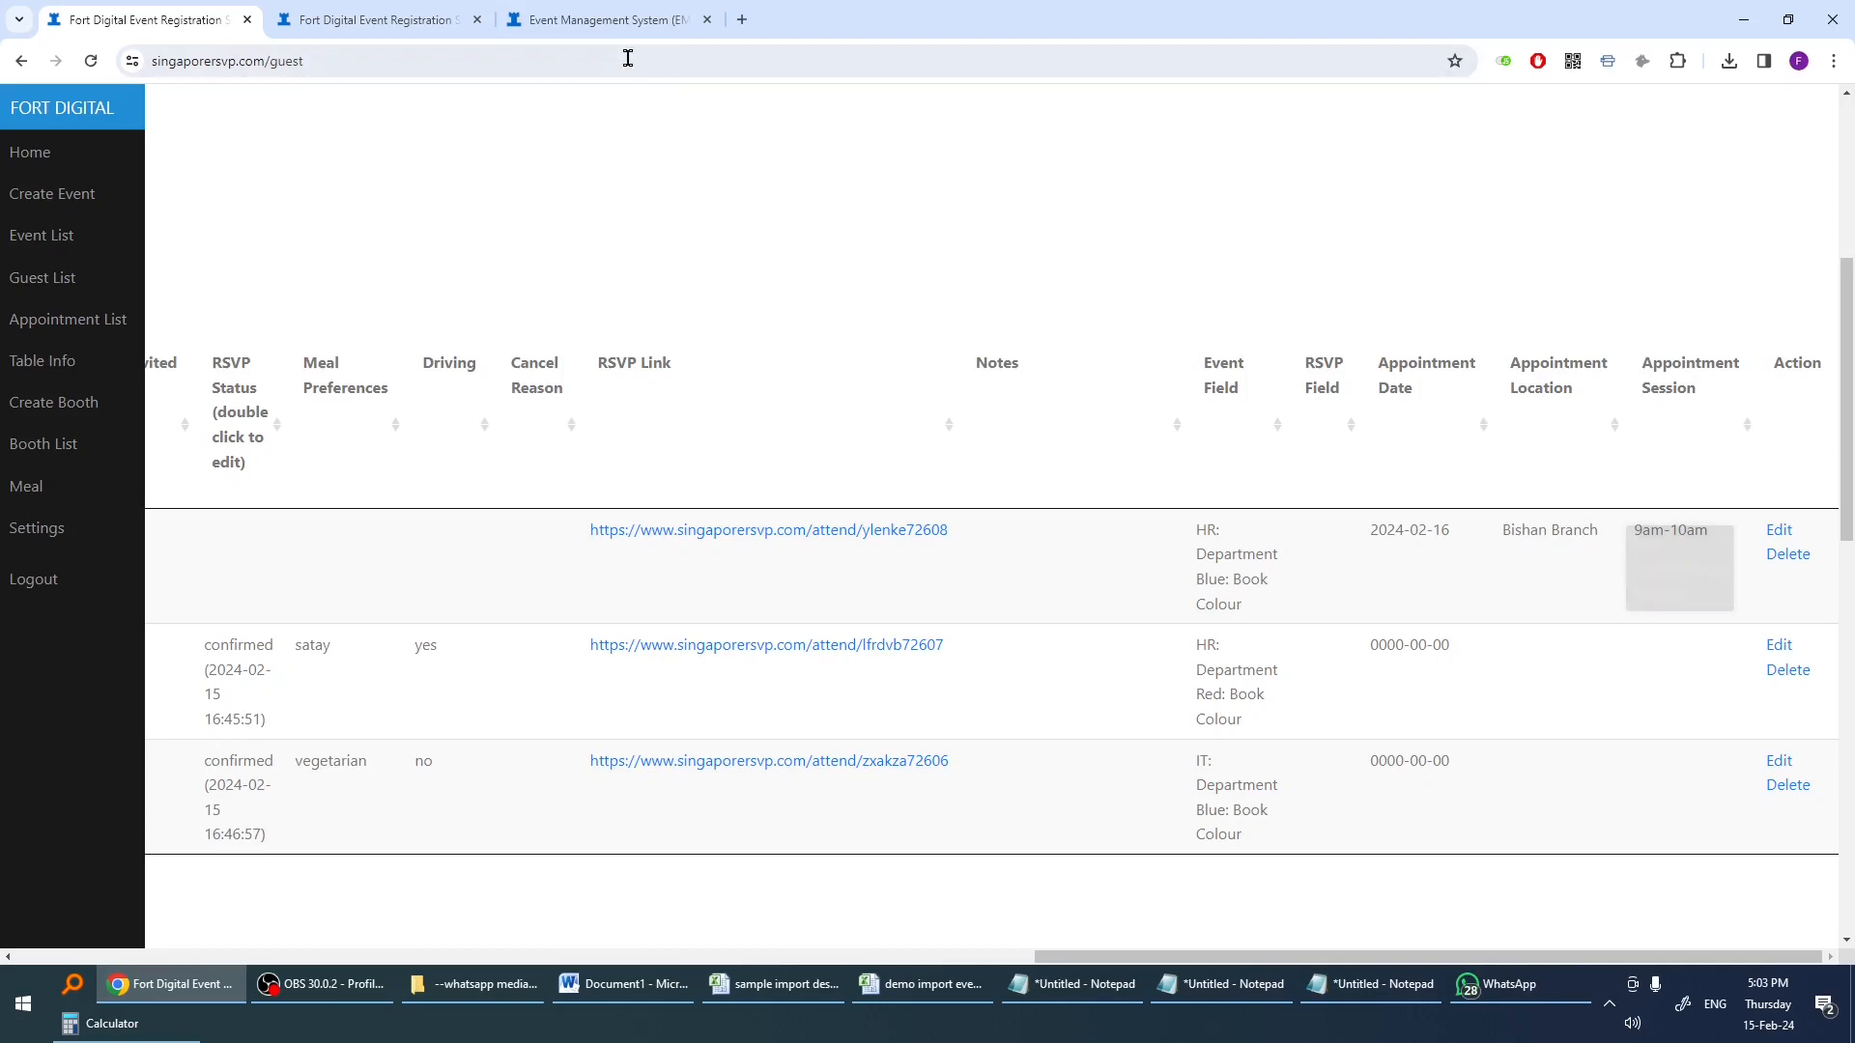
left_click(608, 19)
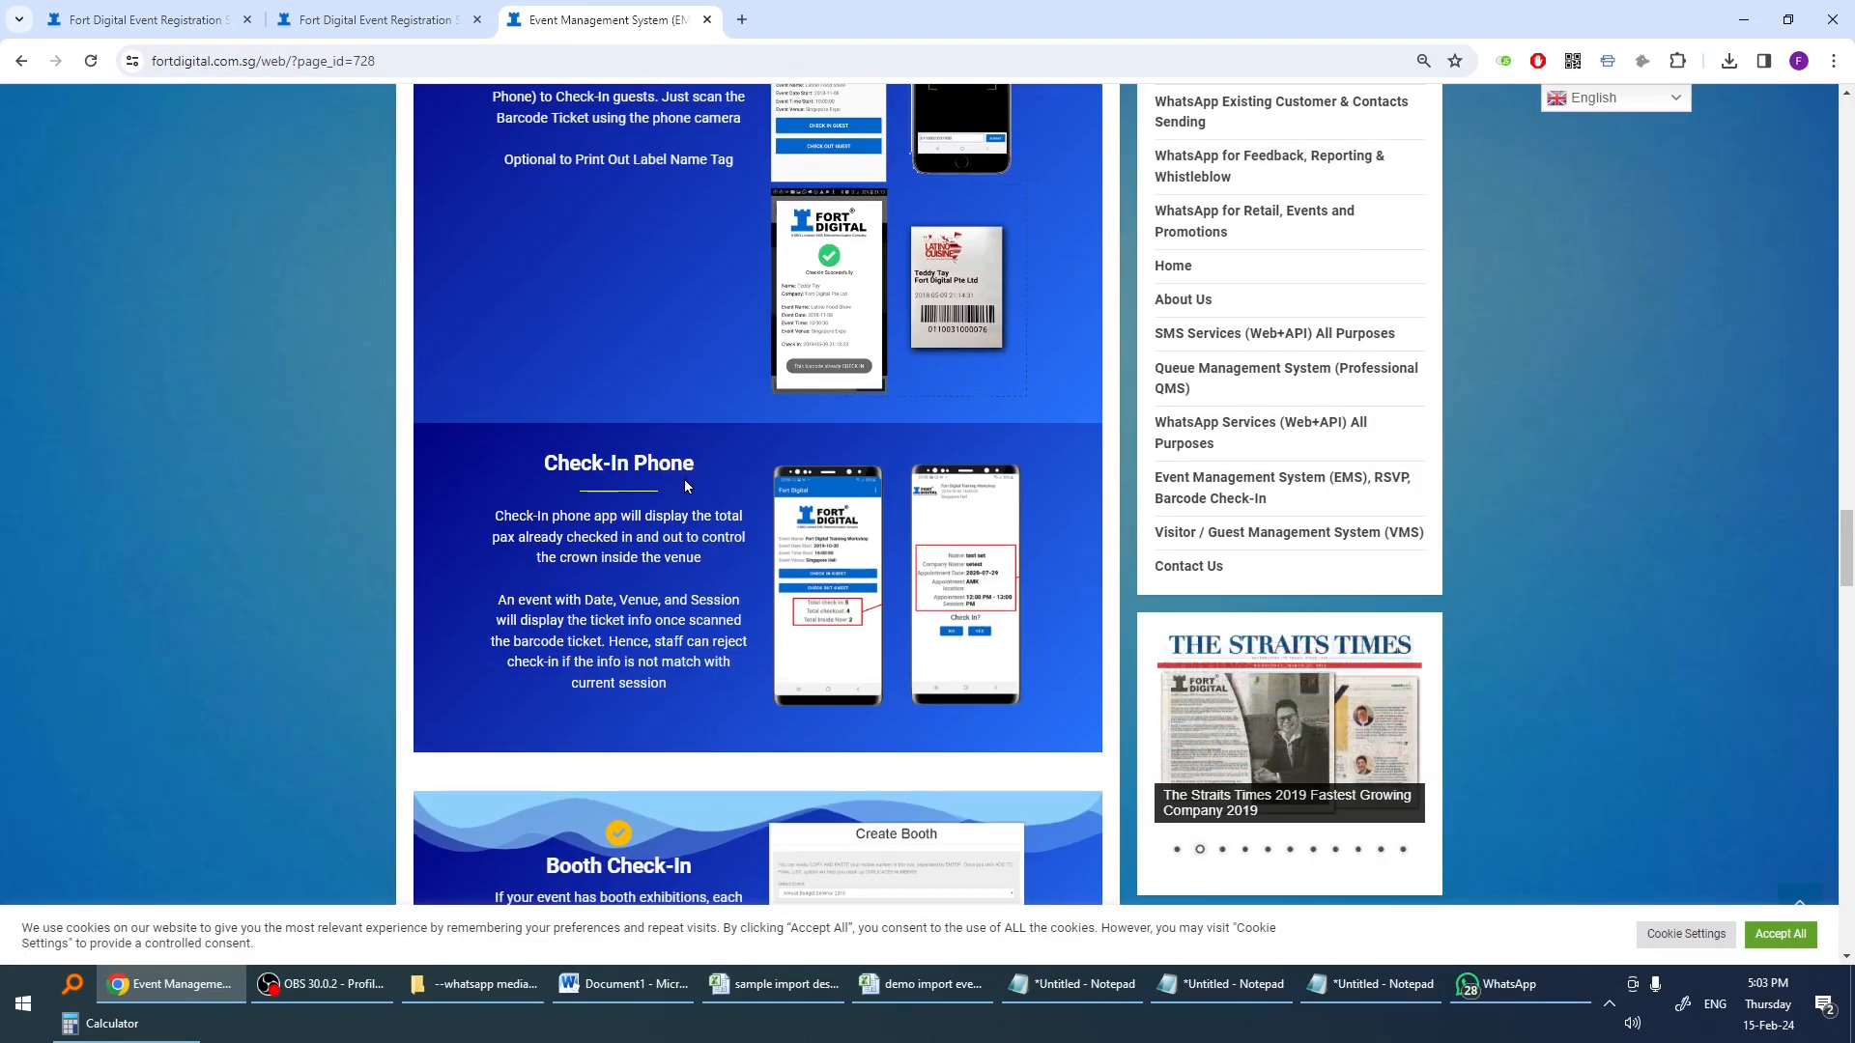
Enlarge the check-in phone app screenshots, then go back to EMS and open the Appointment List.
scroll(686, 476, "down", 1)
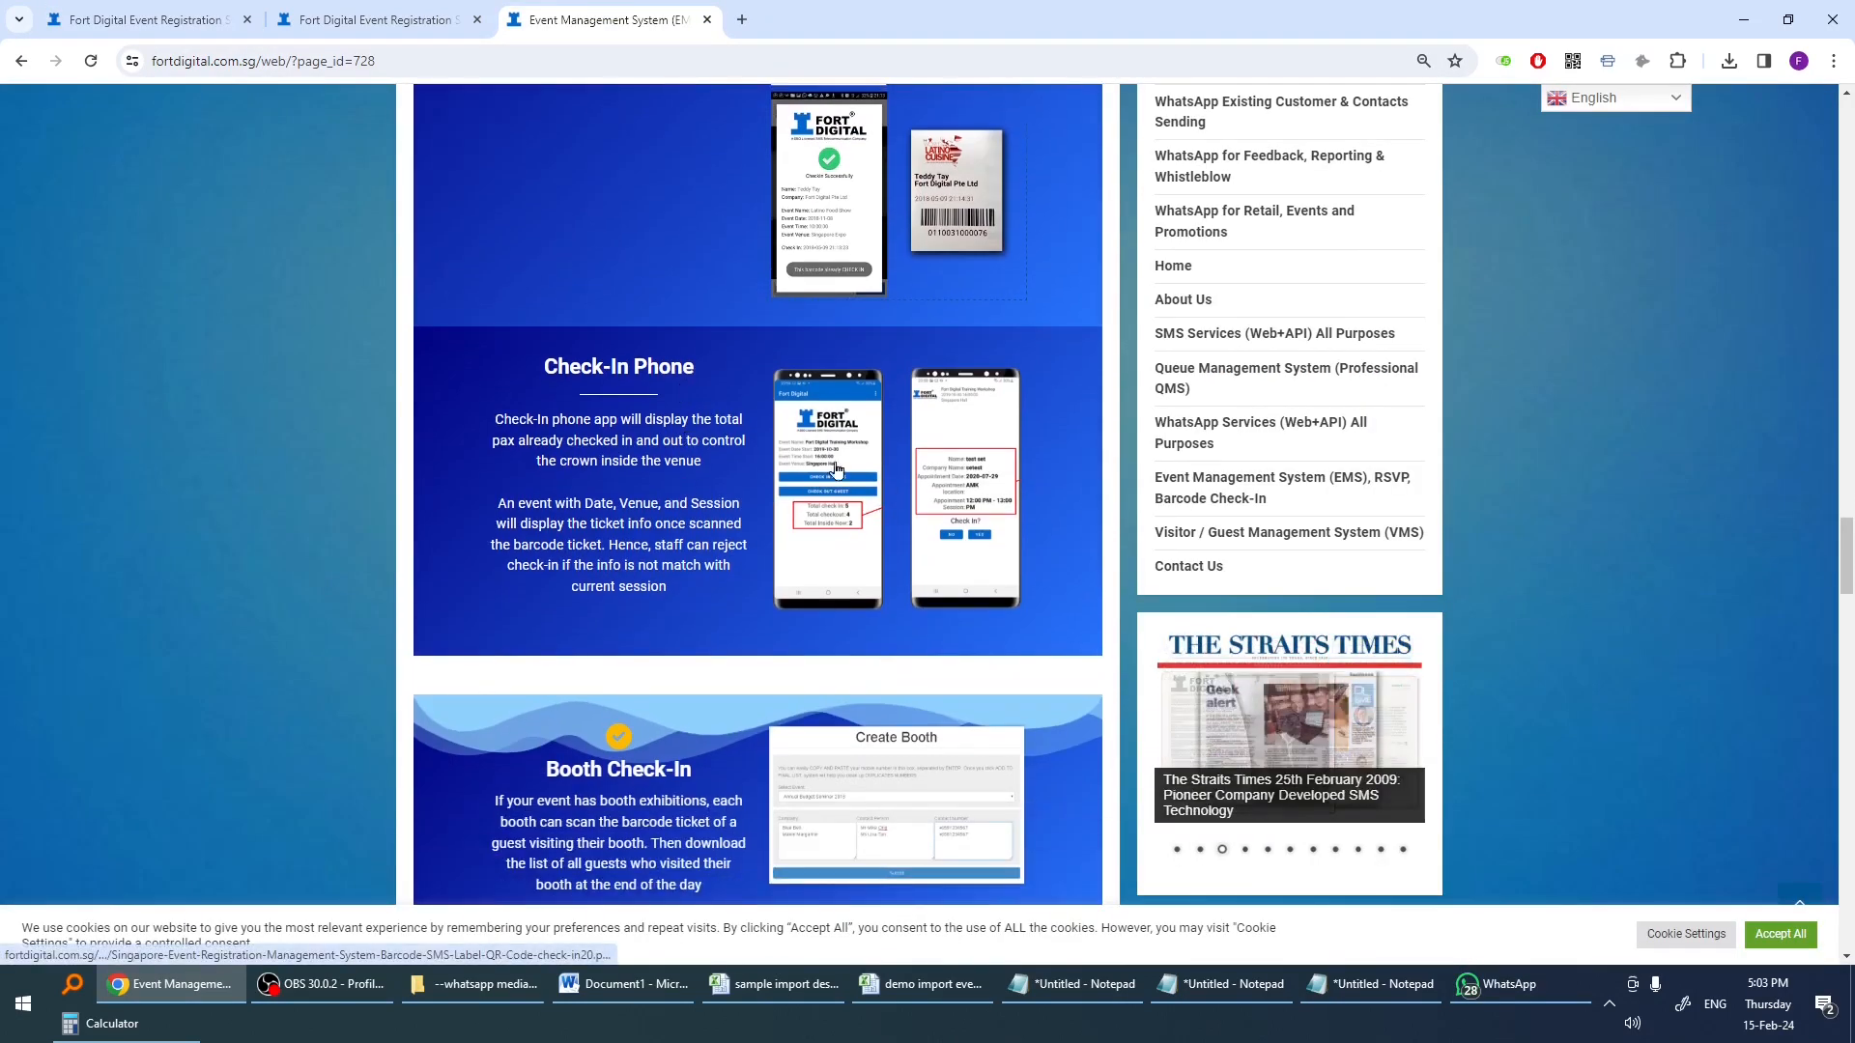
left_click(1008, 488)
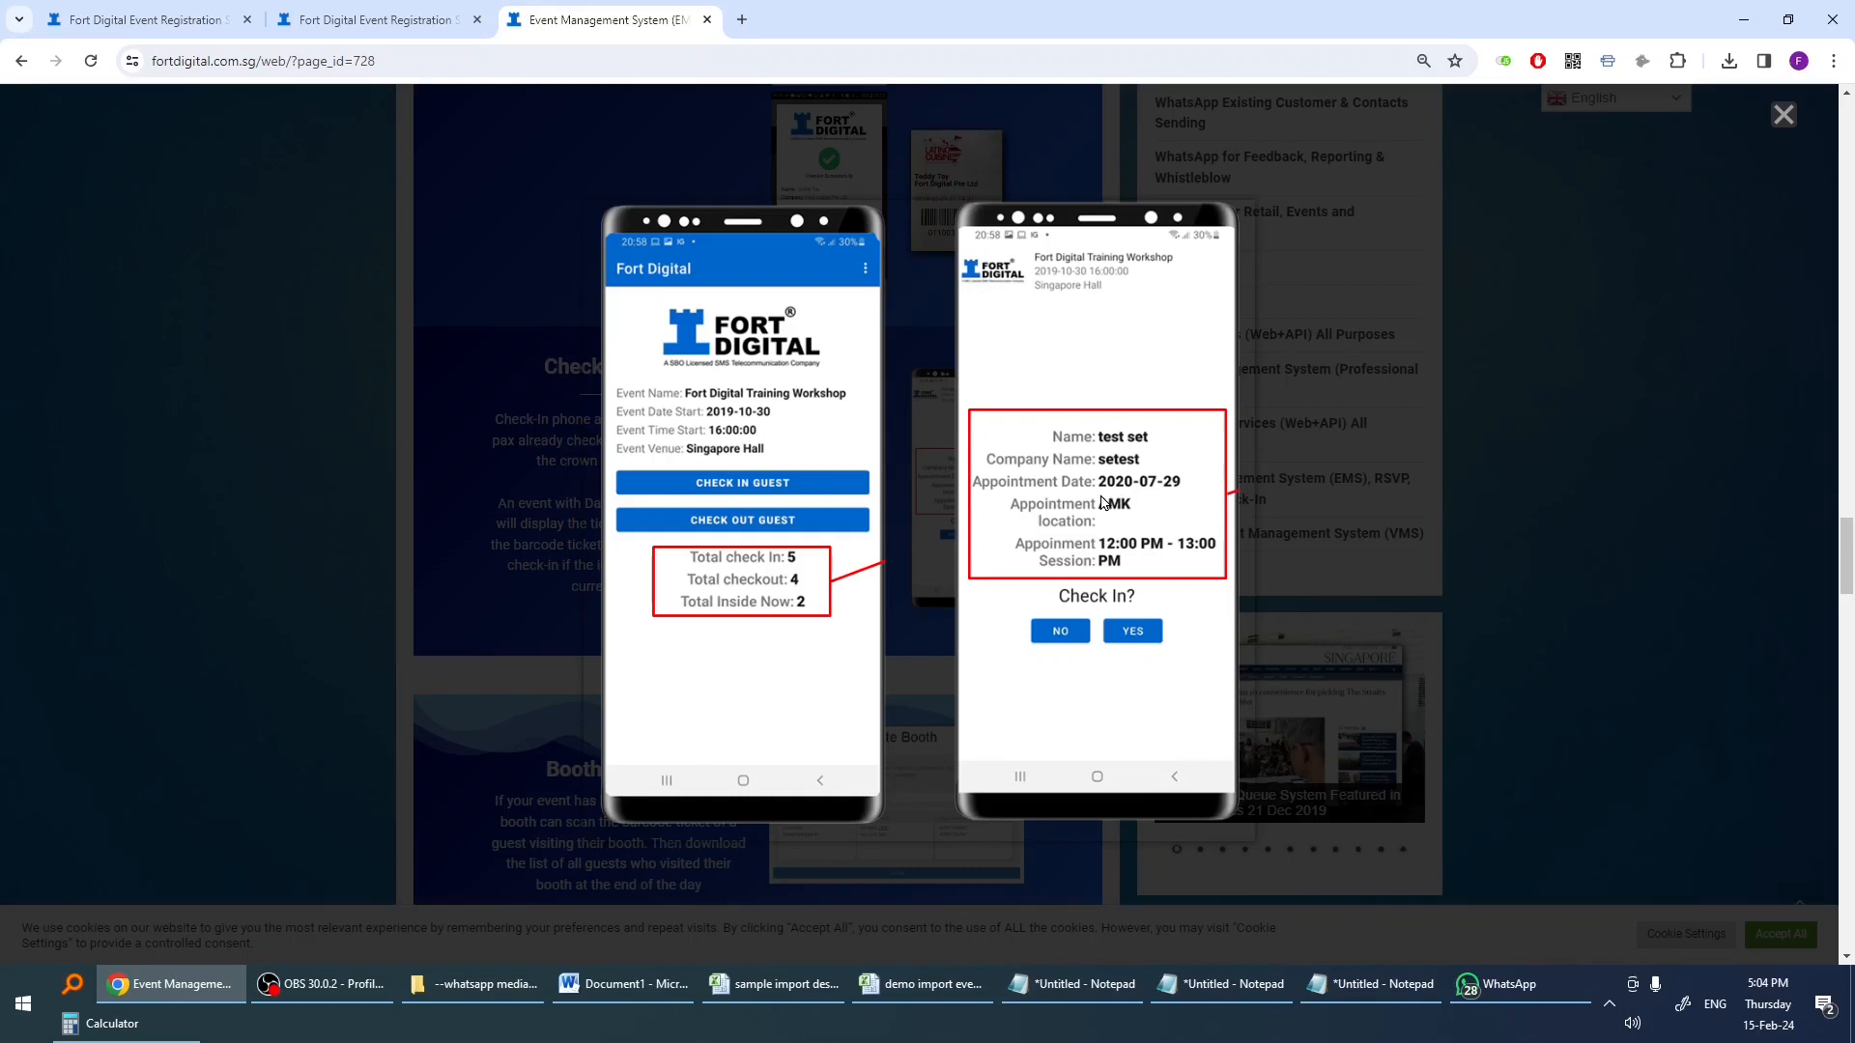
left_click(145, 19)
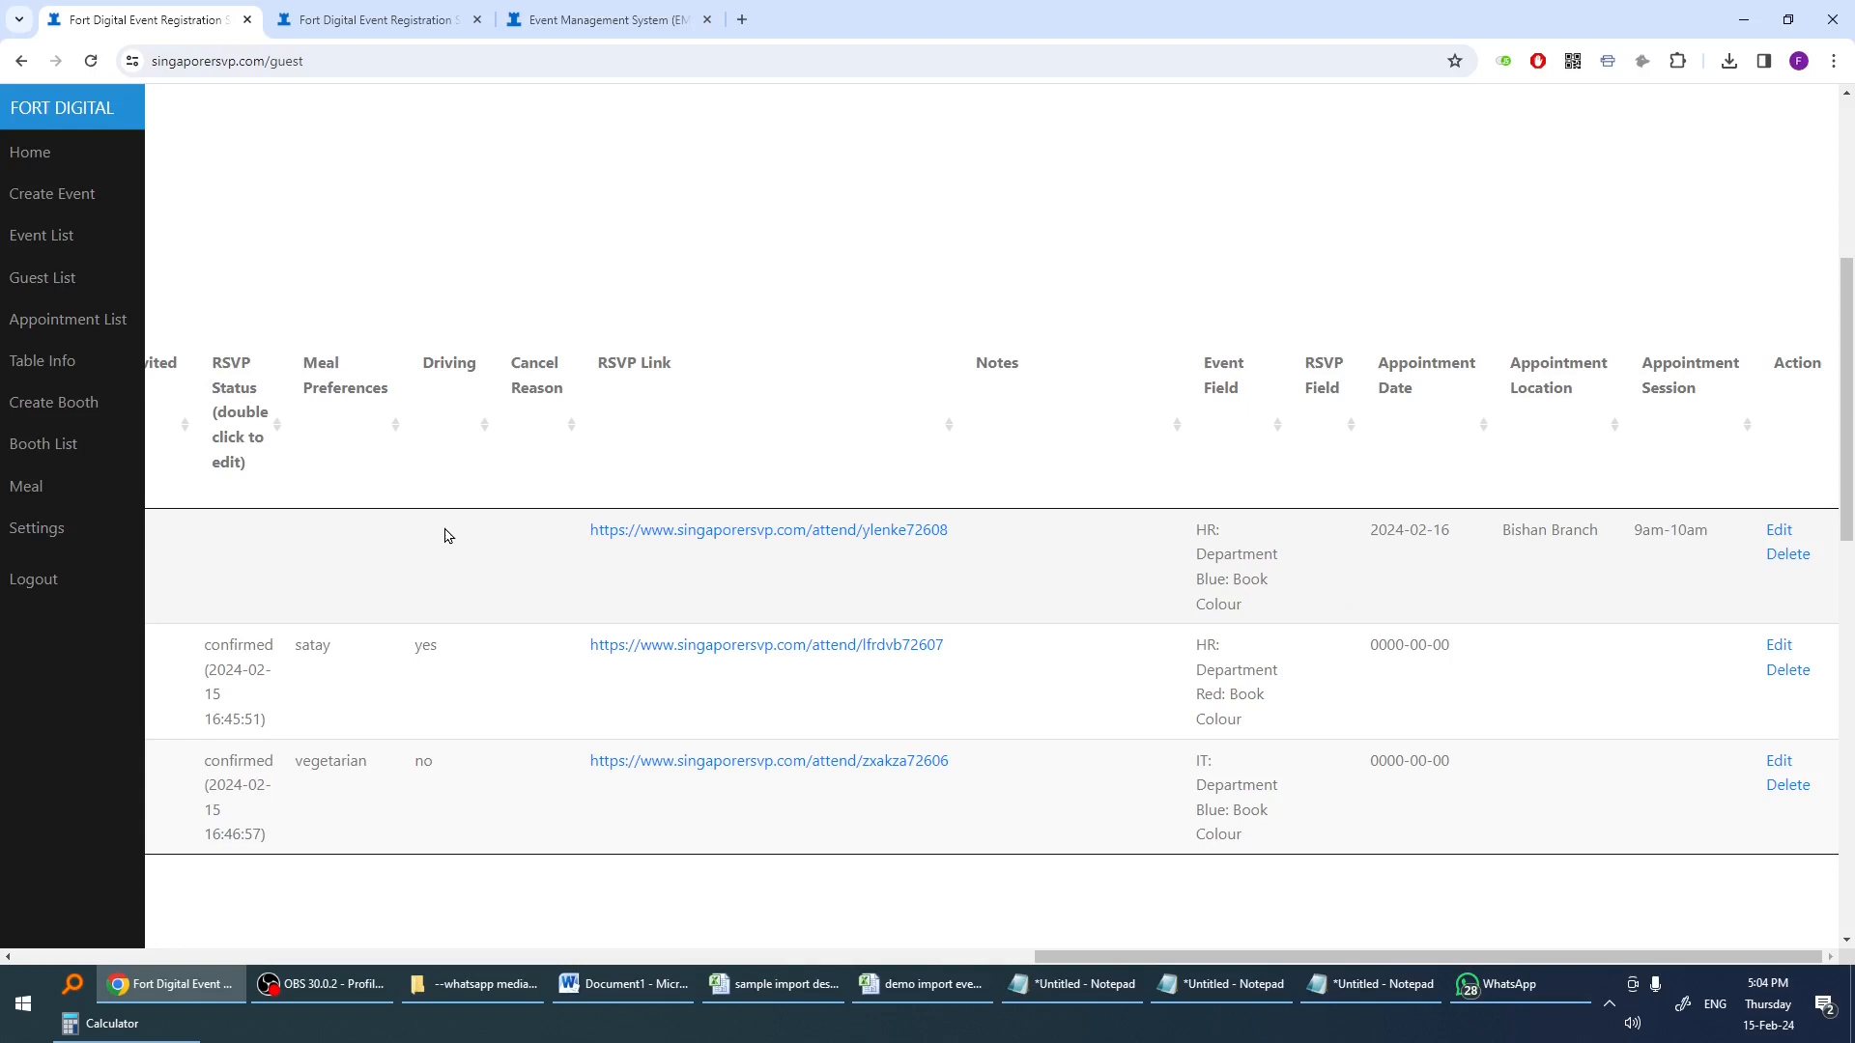
left_click(81, 318)
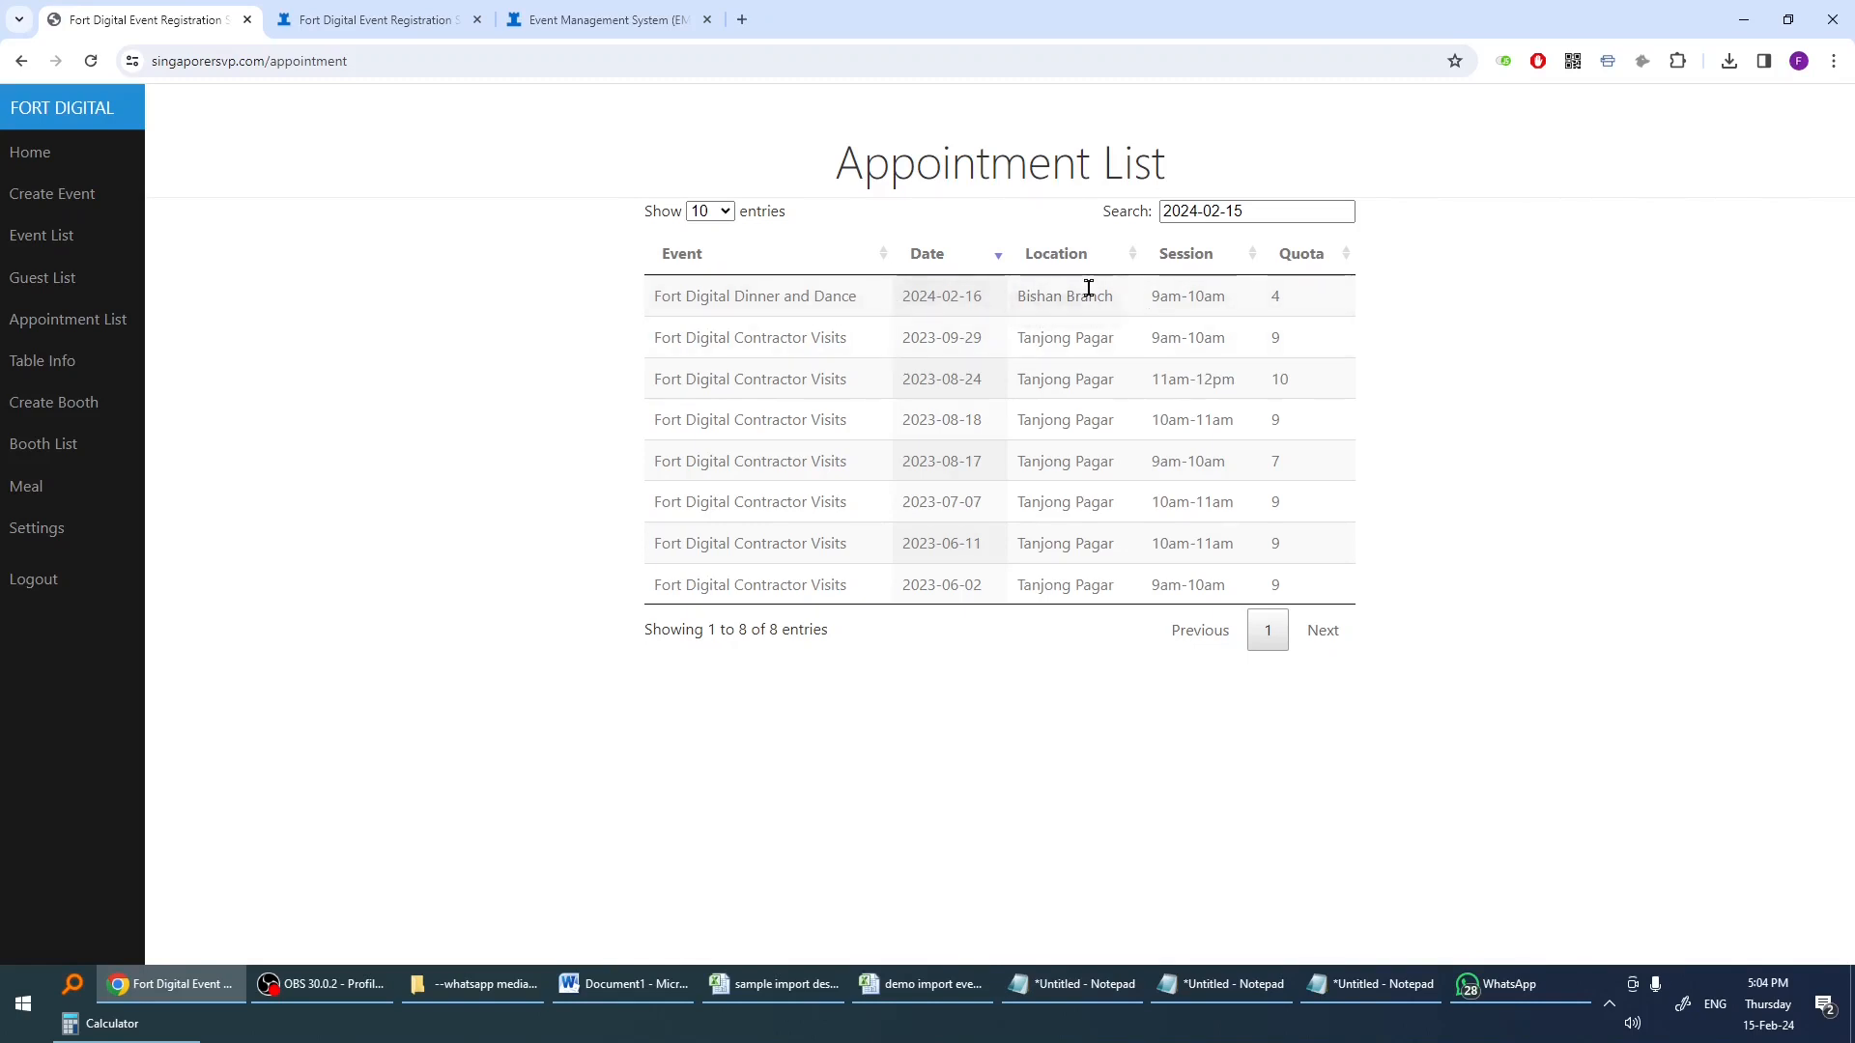
Check that the Bishan Branch 9am-10am session quota reads 4, leave it unchanged, and return to Guest List.
left_click(1275, 300)
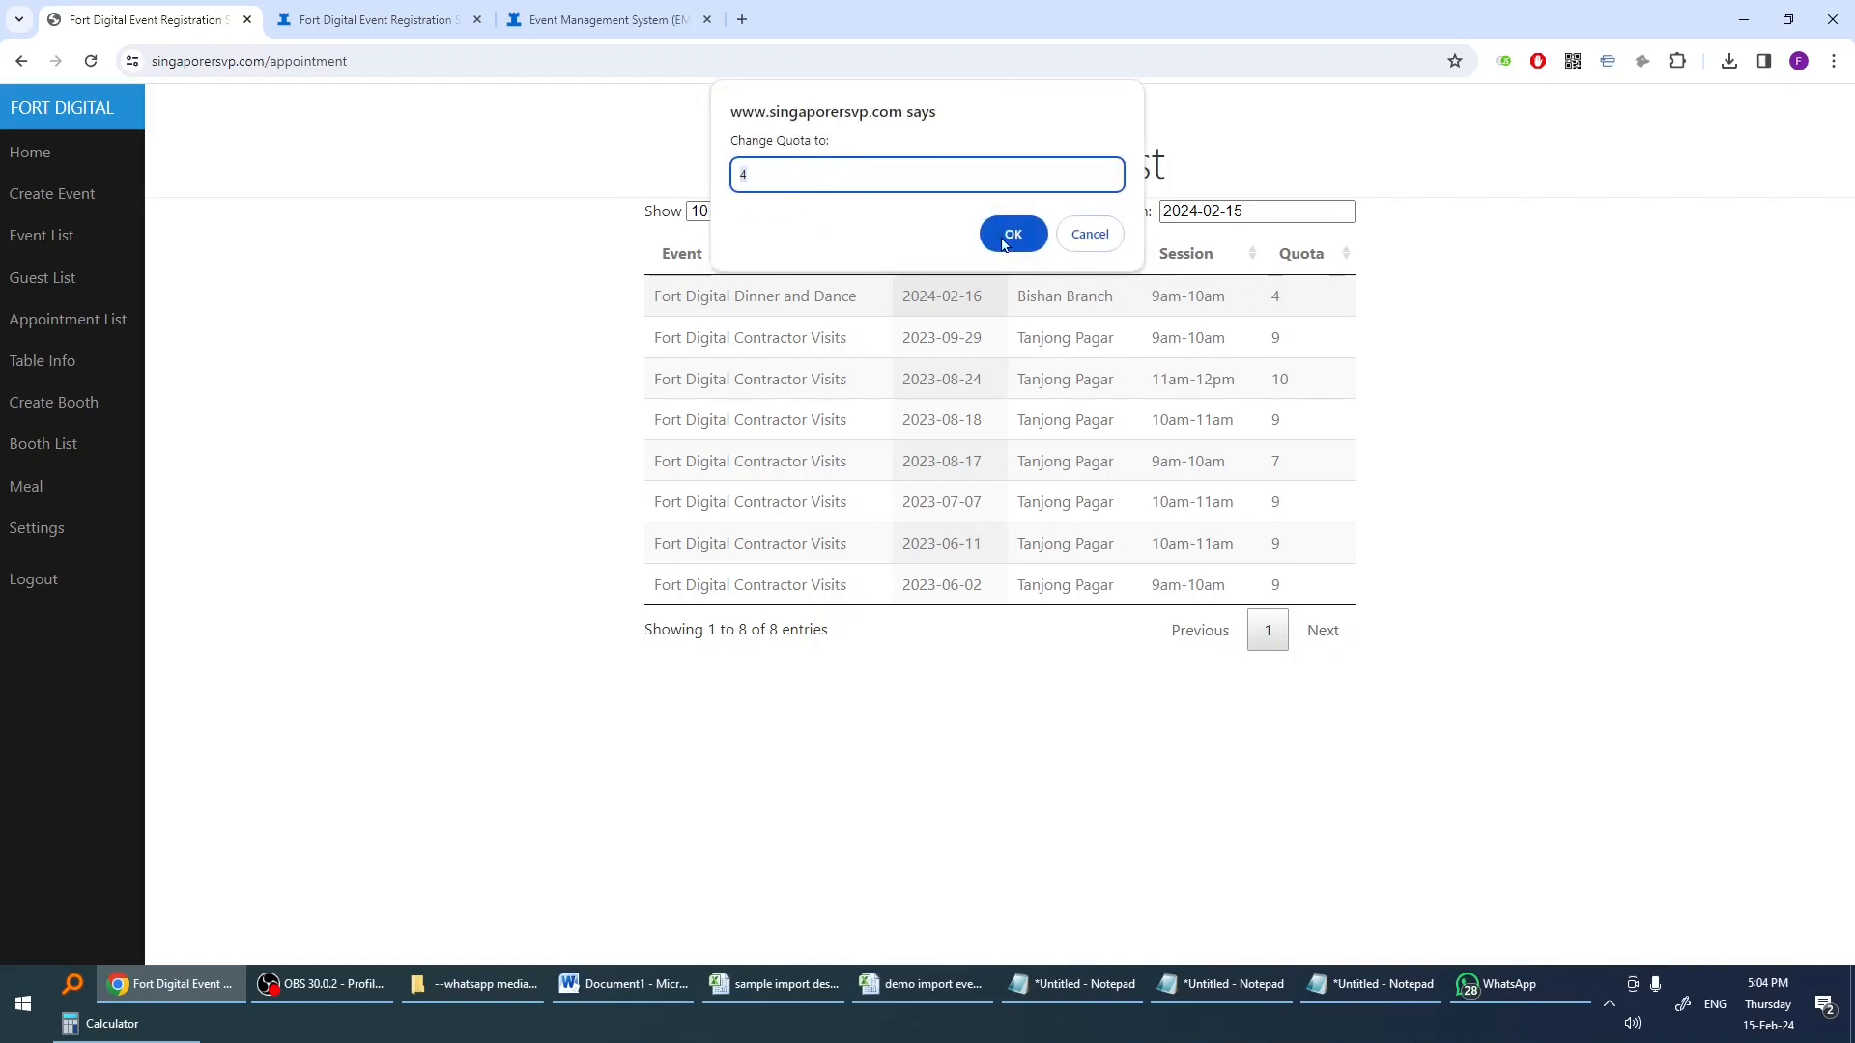
left_click(1107, 231)
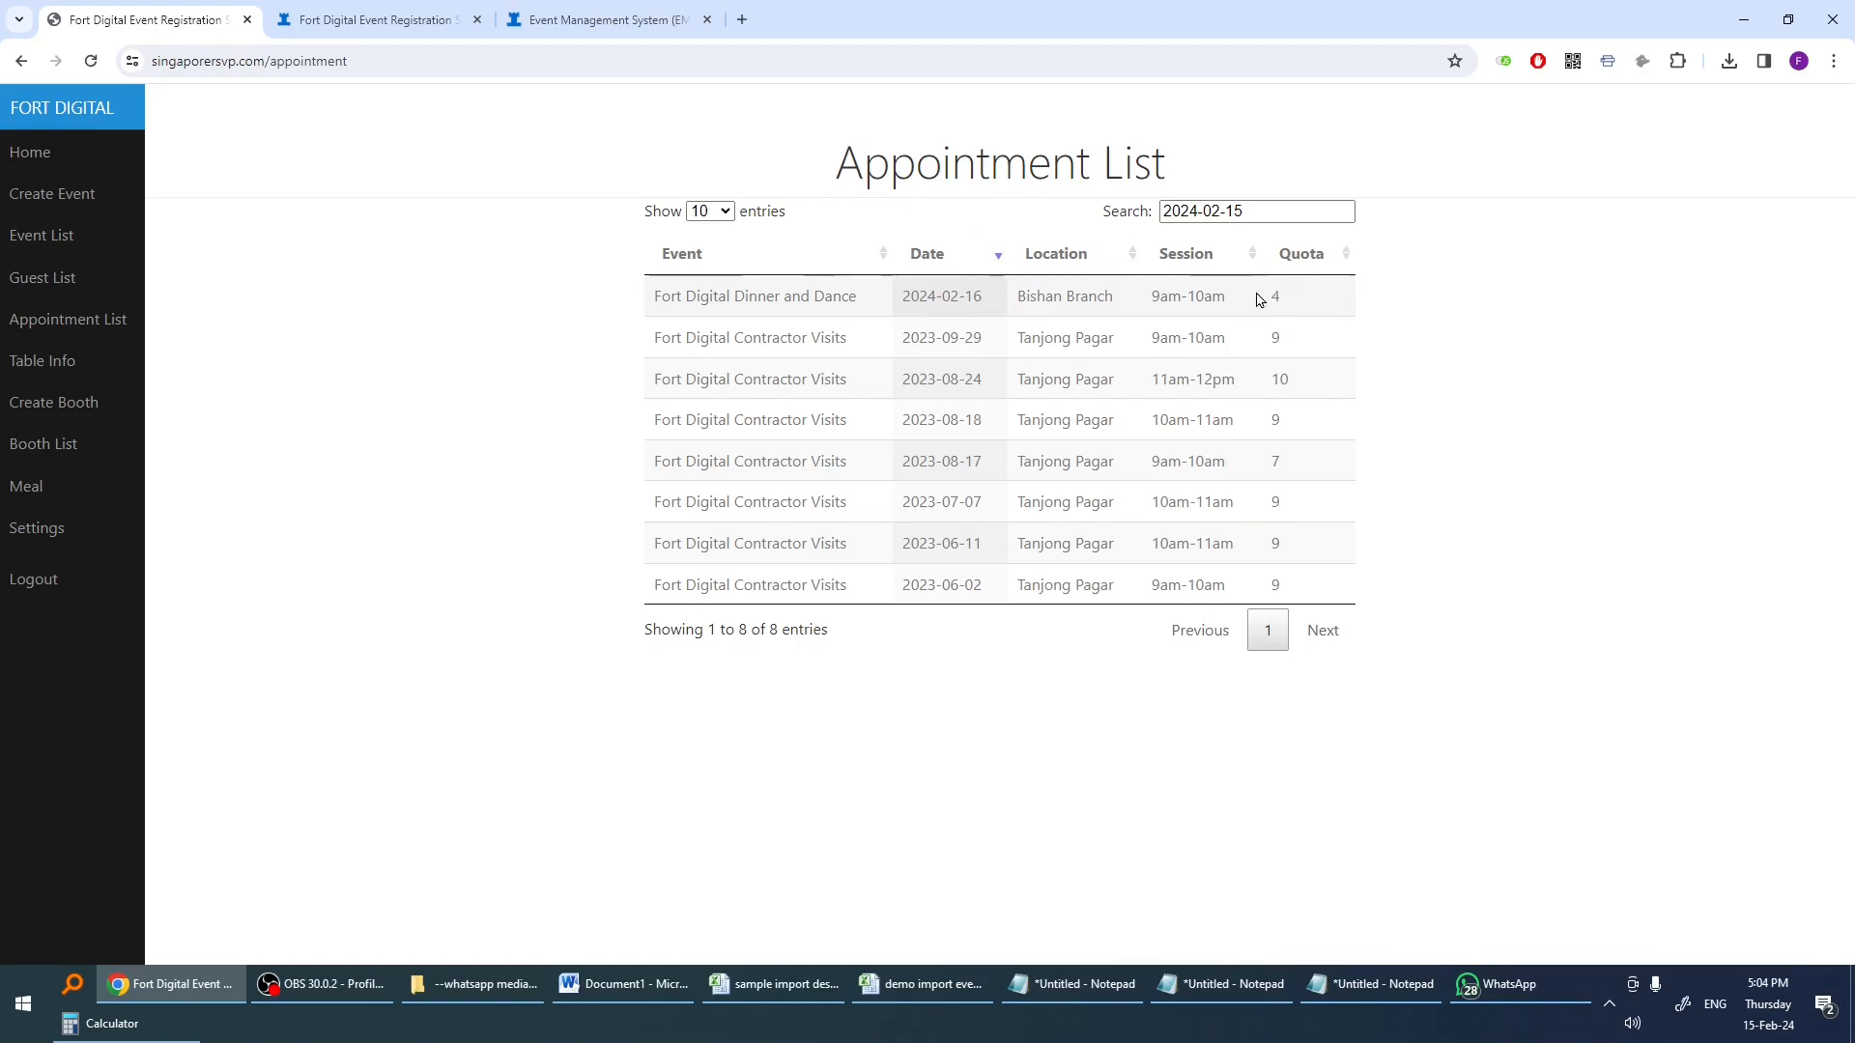
left_click(43, 278)
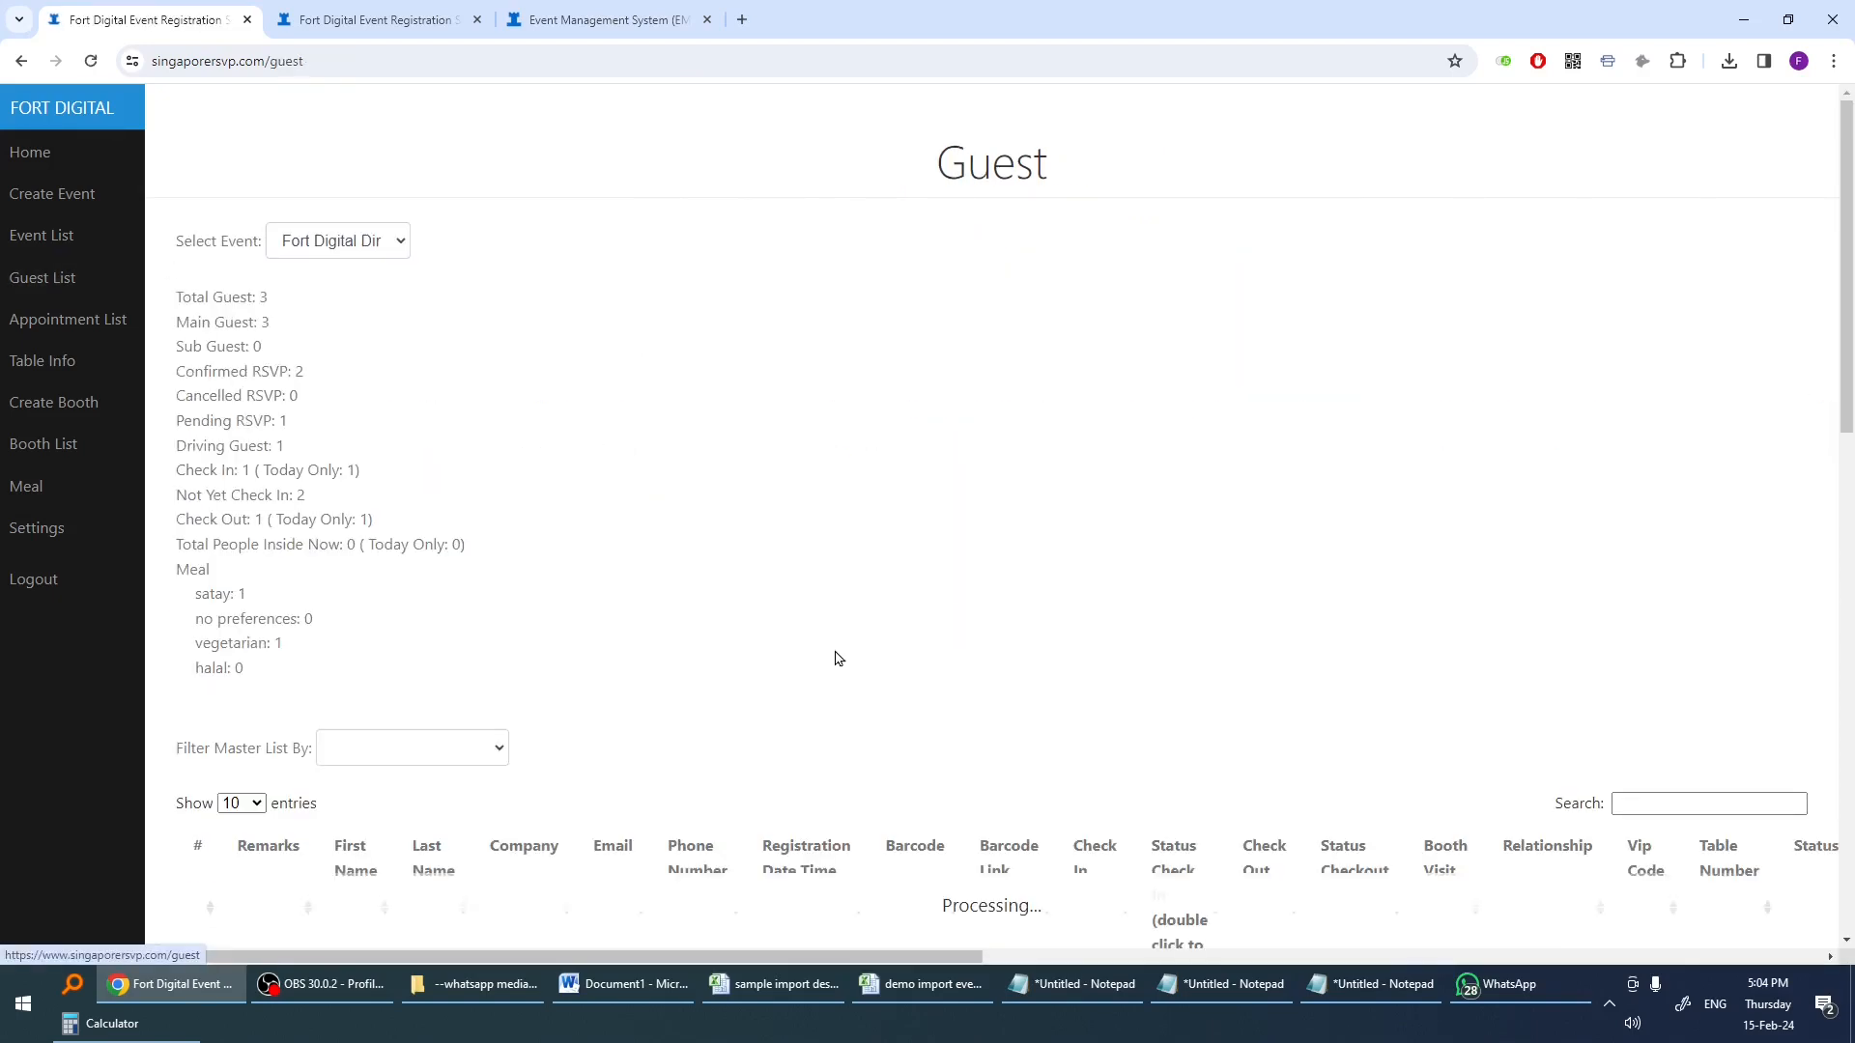
Start a new registration from the confirmation page and set its date to 2024-02-17.
left_click(460, 12)
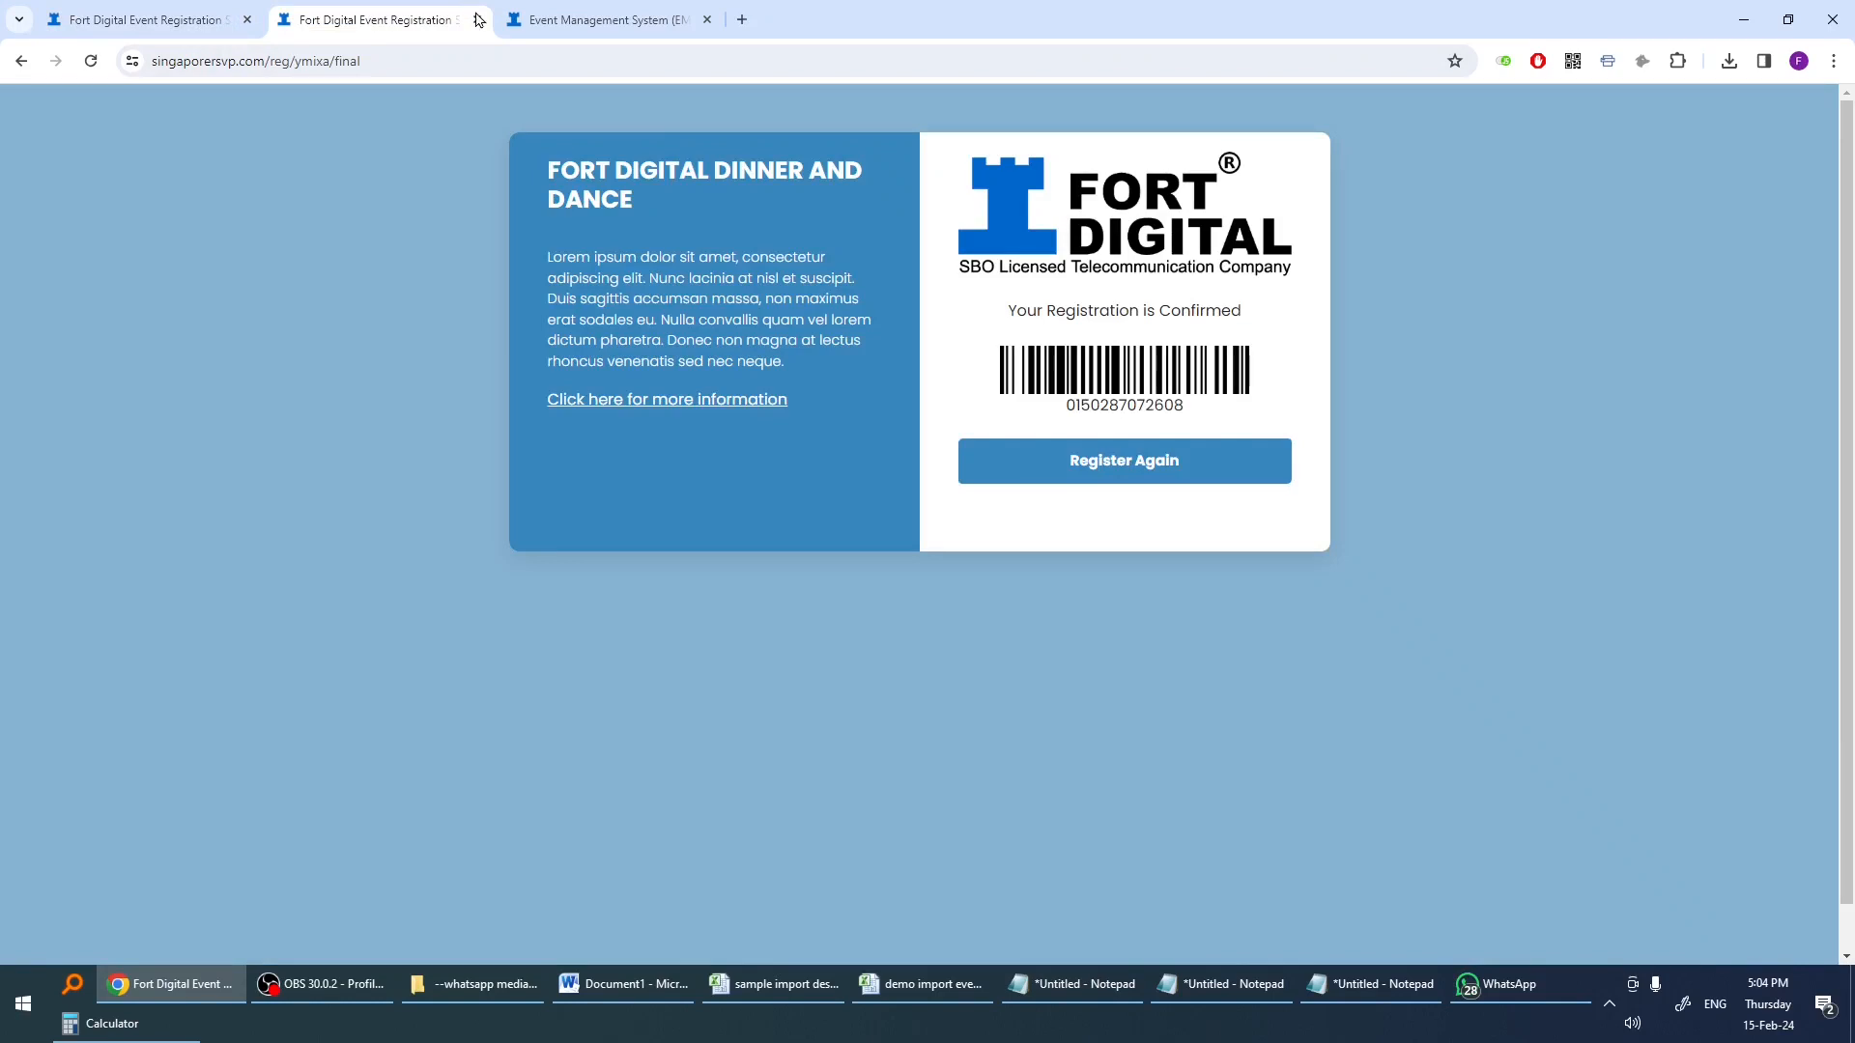
left_click(1060, 476)
left_click(1036, 382)
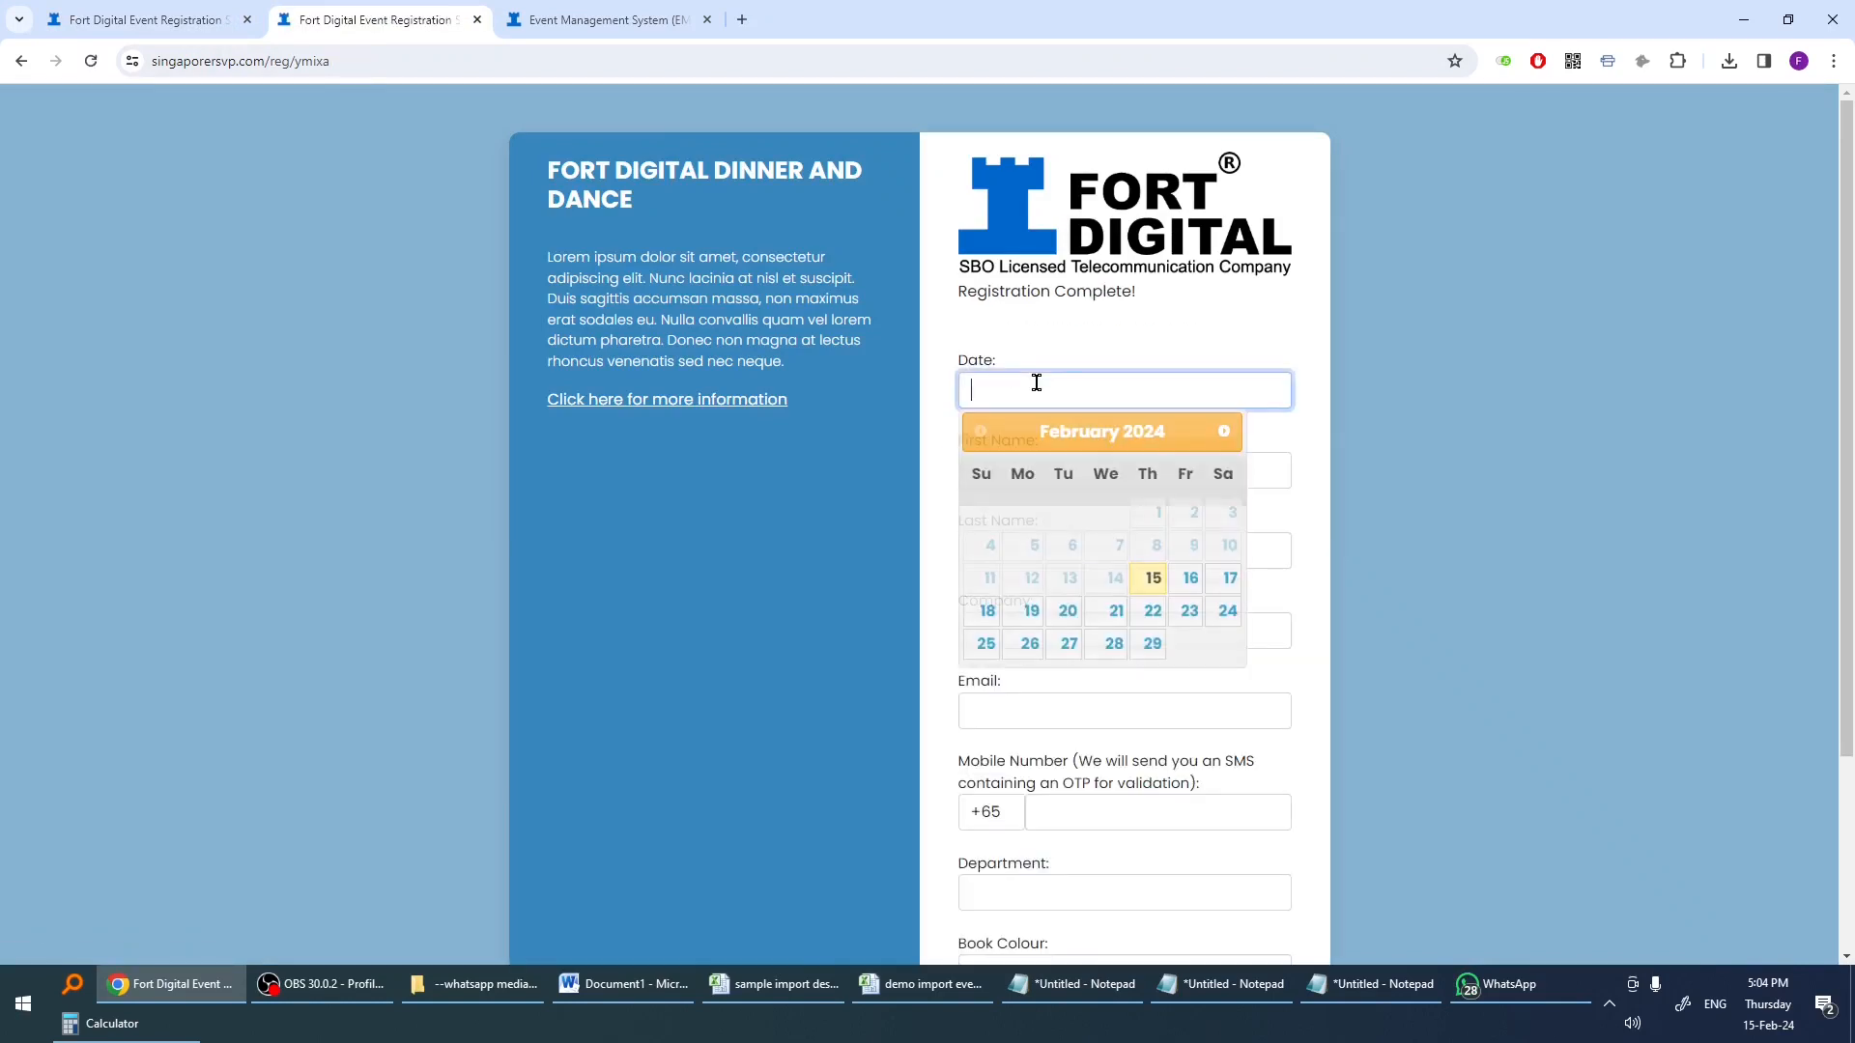
left_click(1439, 535)
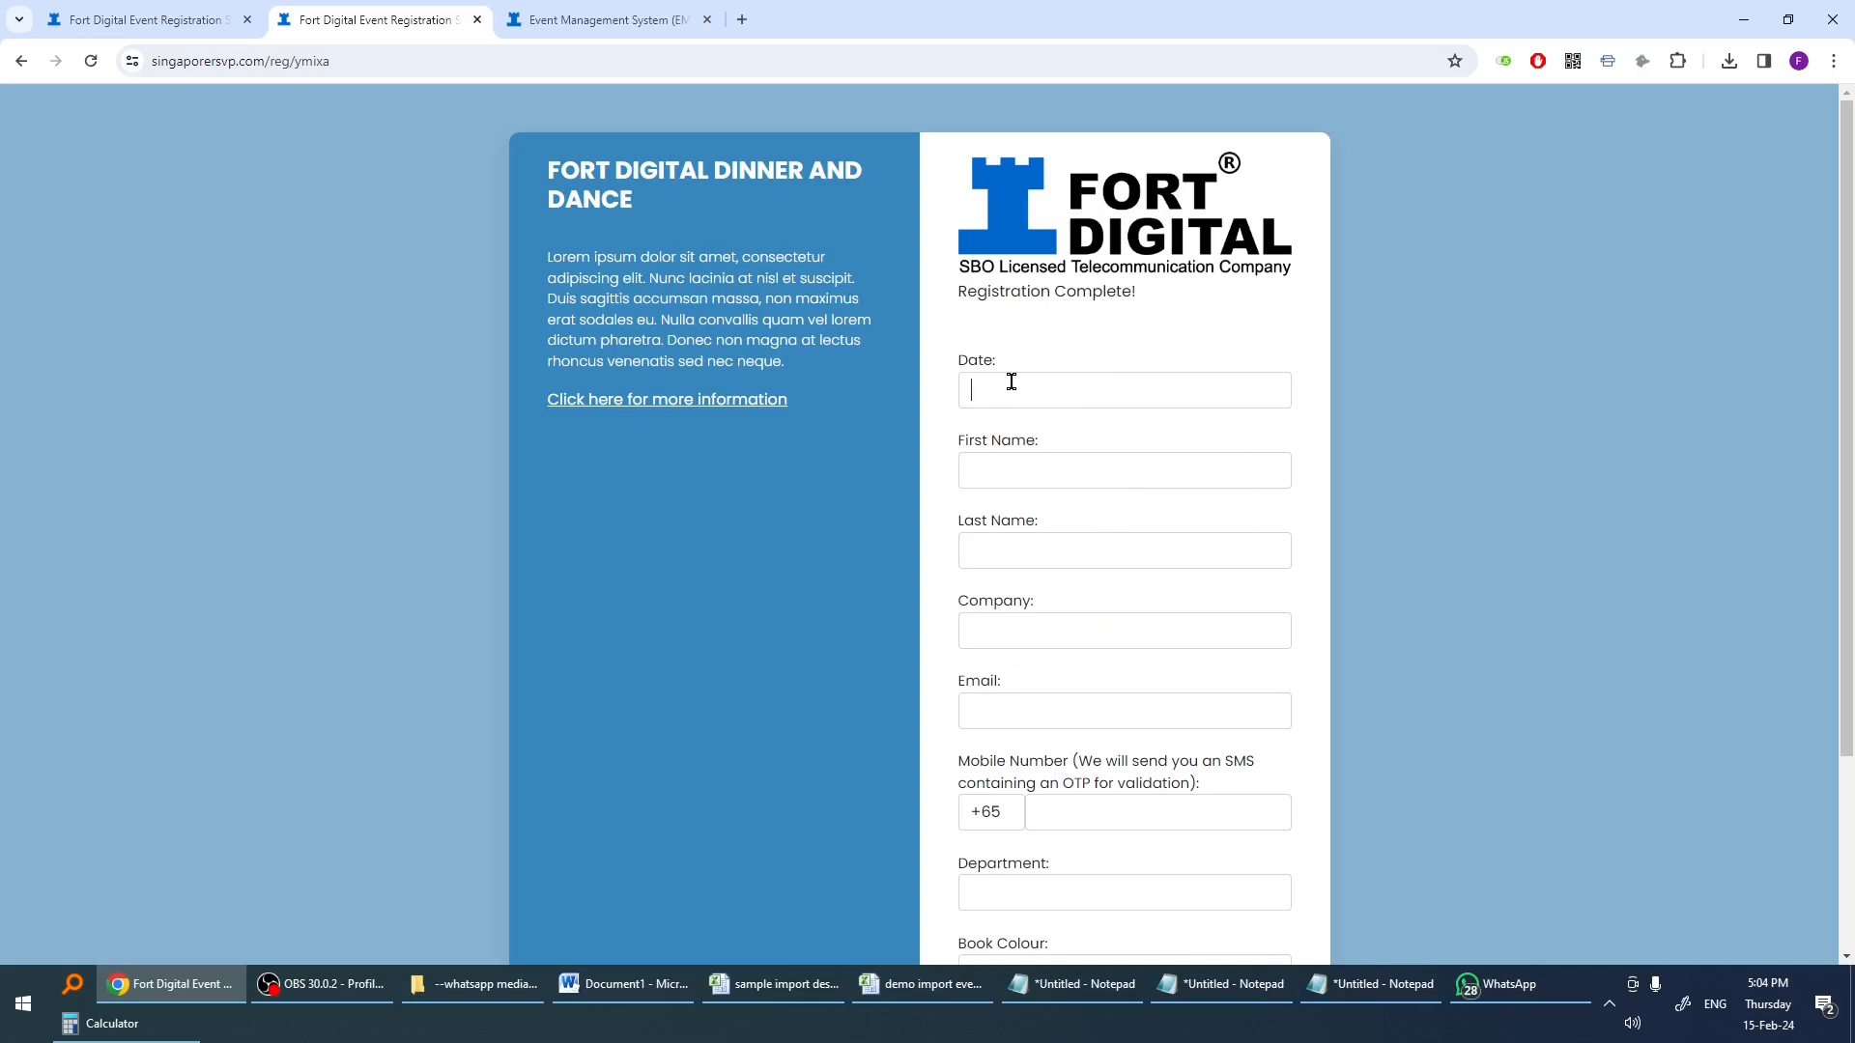
left_click(1213, 577)
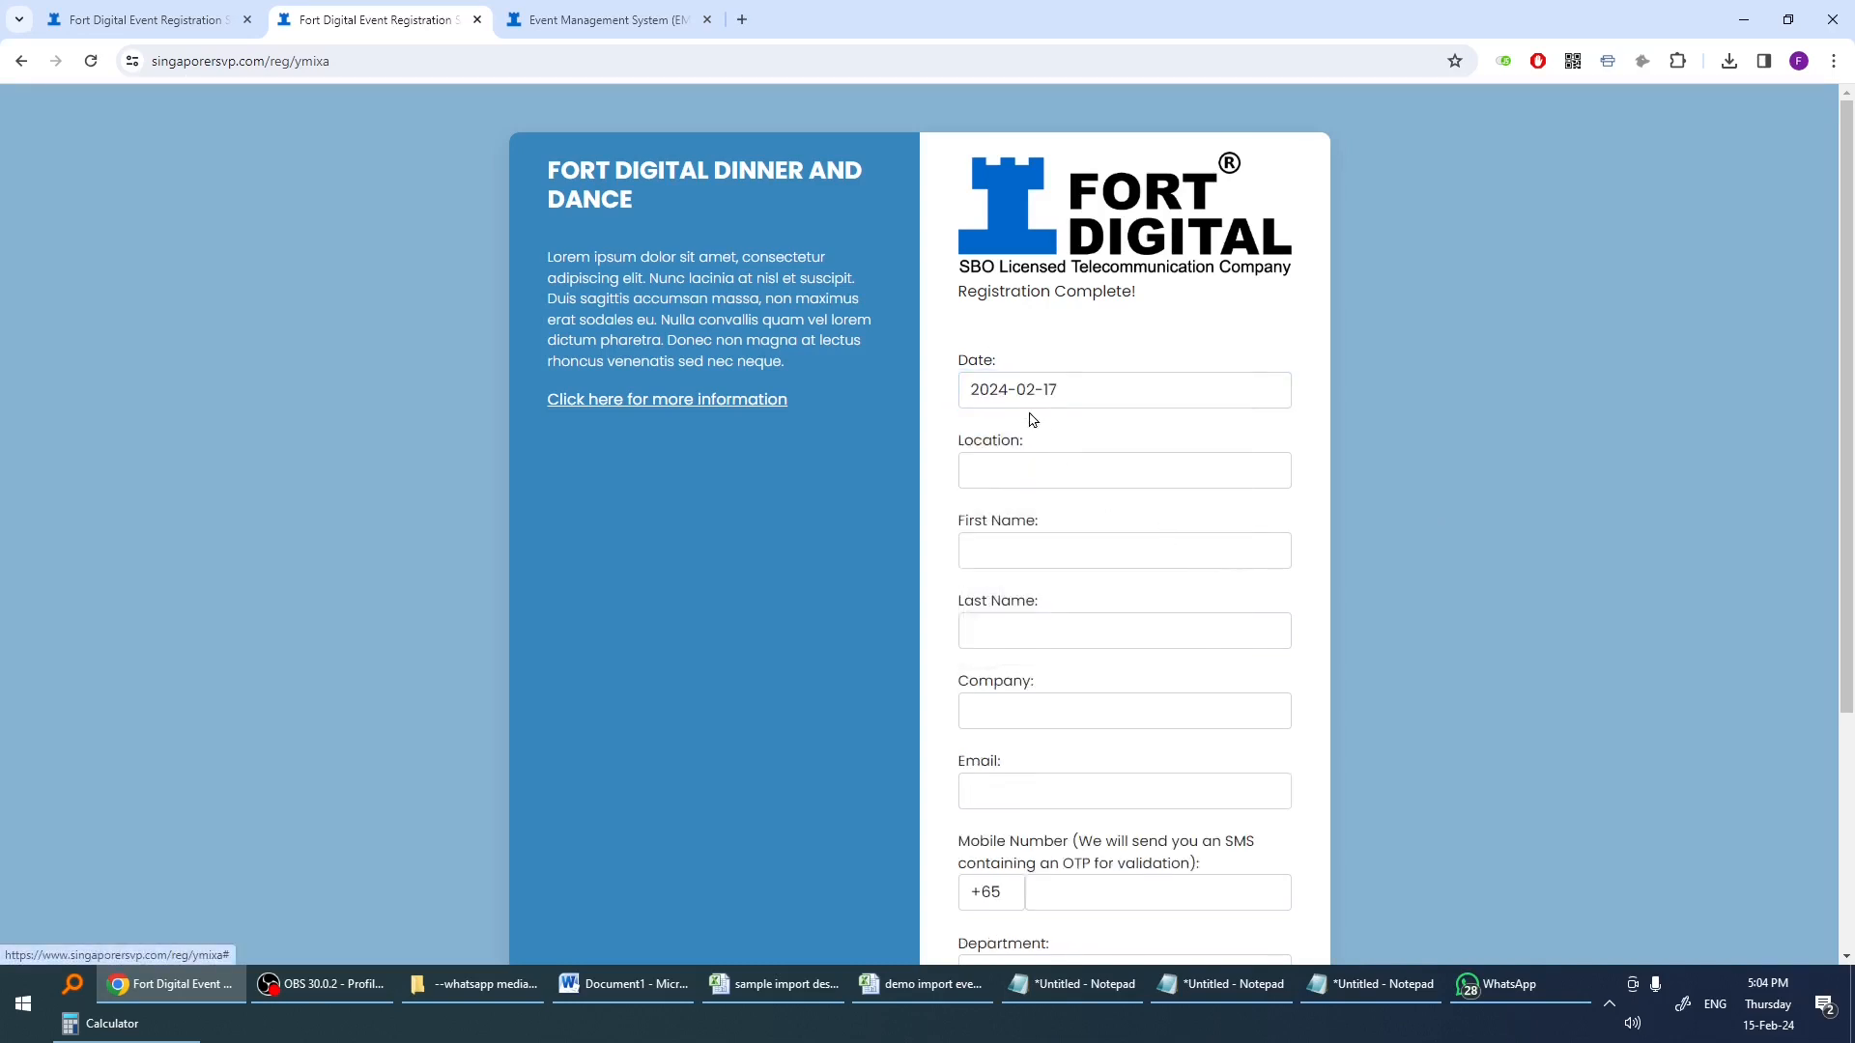
Choose Tanjong Pagar Branch as location, then change it to Bishan Branch.
left_click(1011, 473)
left_click(1055, 542)
left_click(1042, 572)
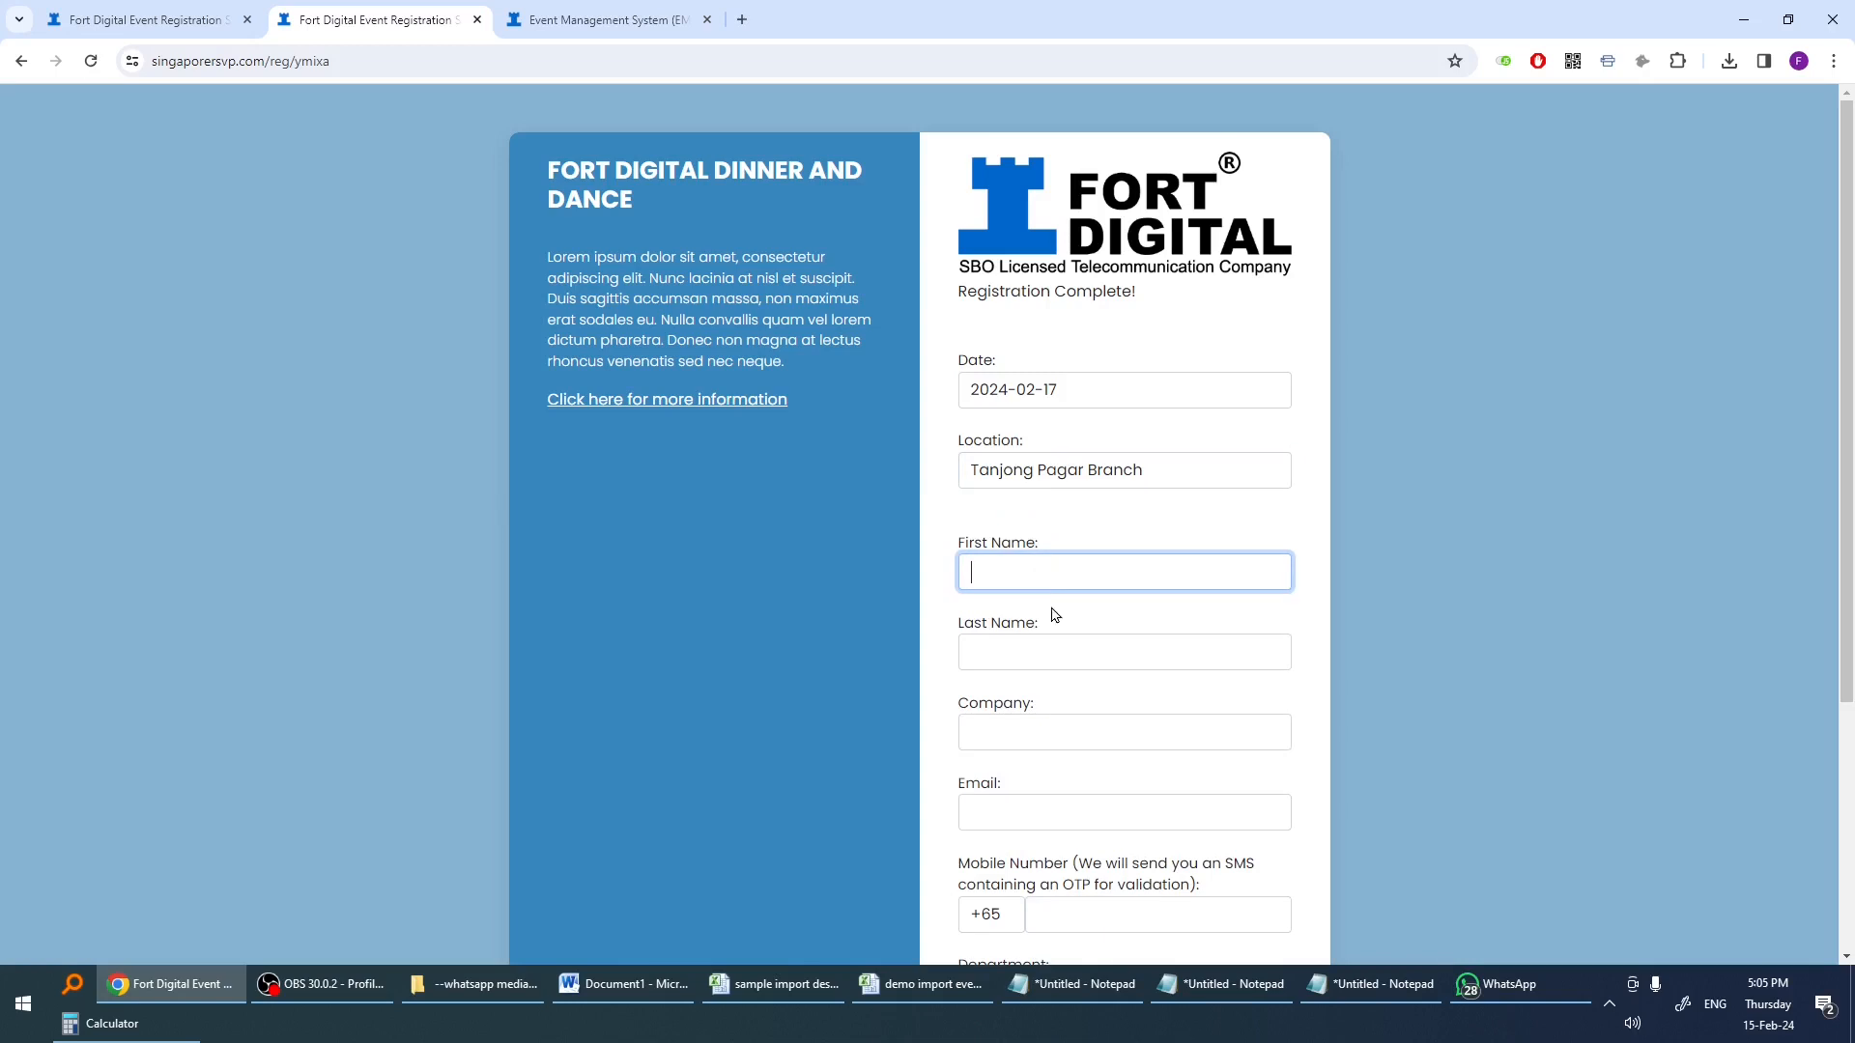
left_click(1094, 464)
left_click(1058, 521)
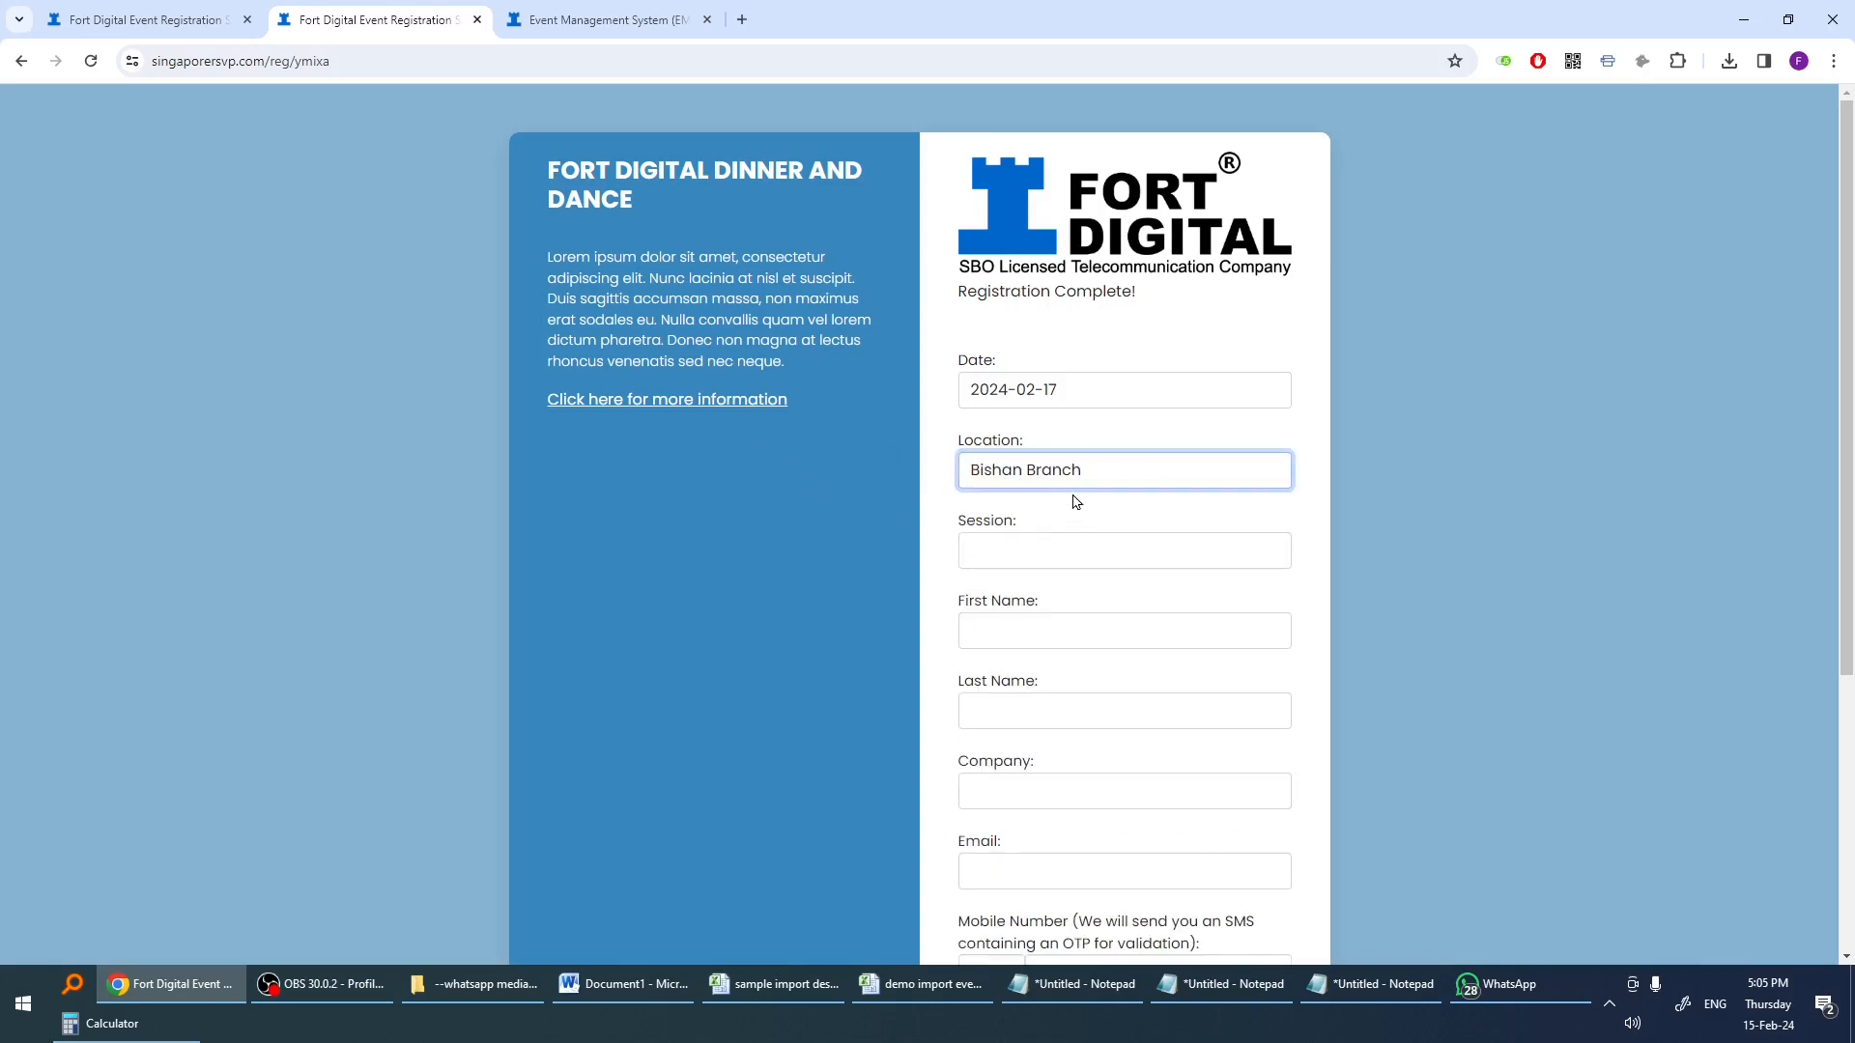
key("ctrl+1")
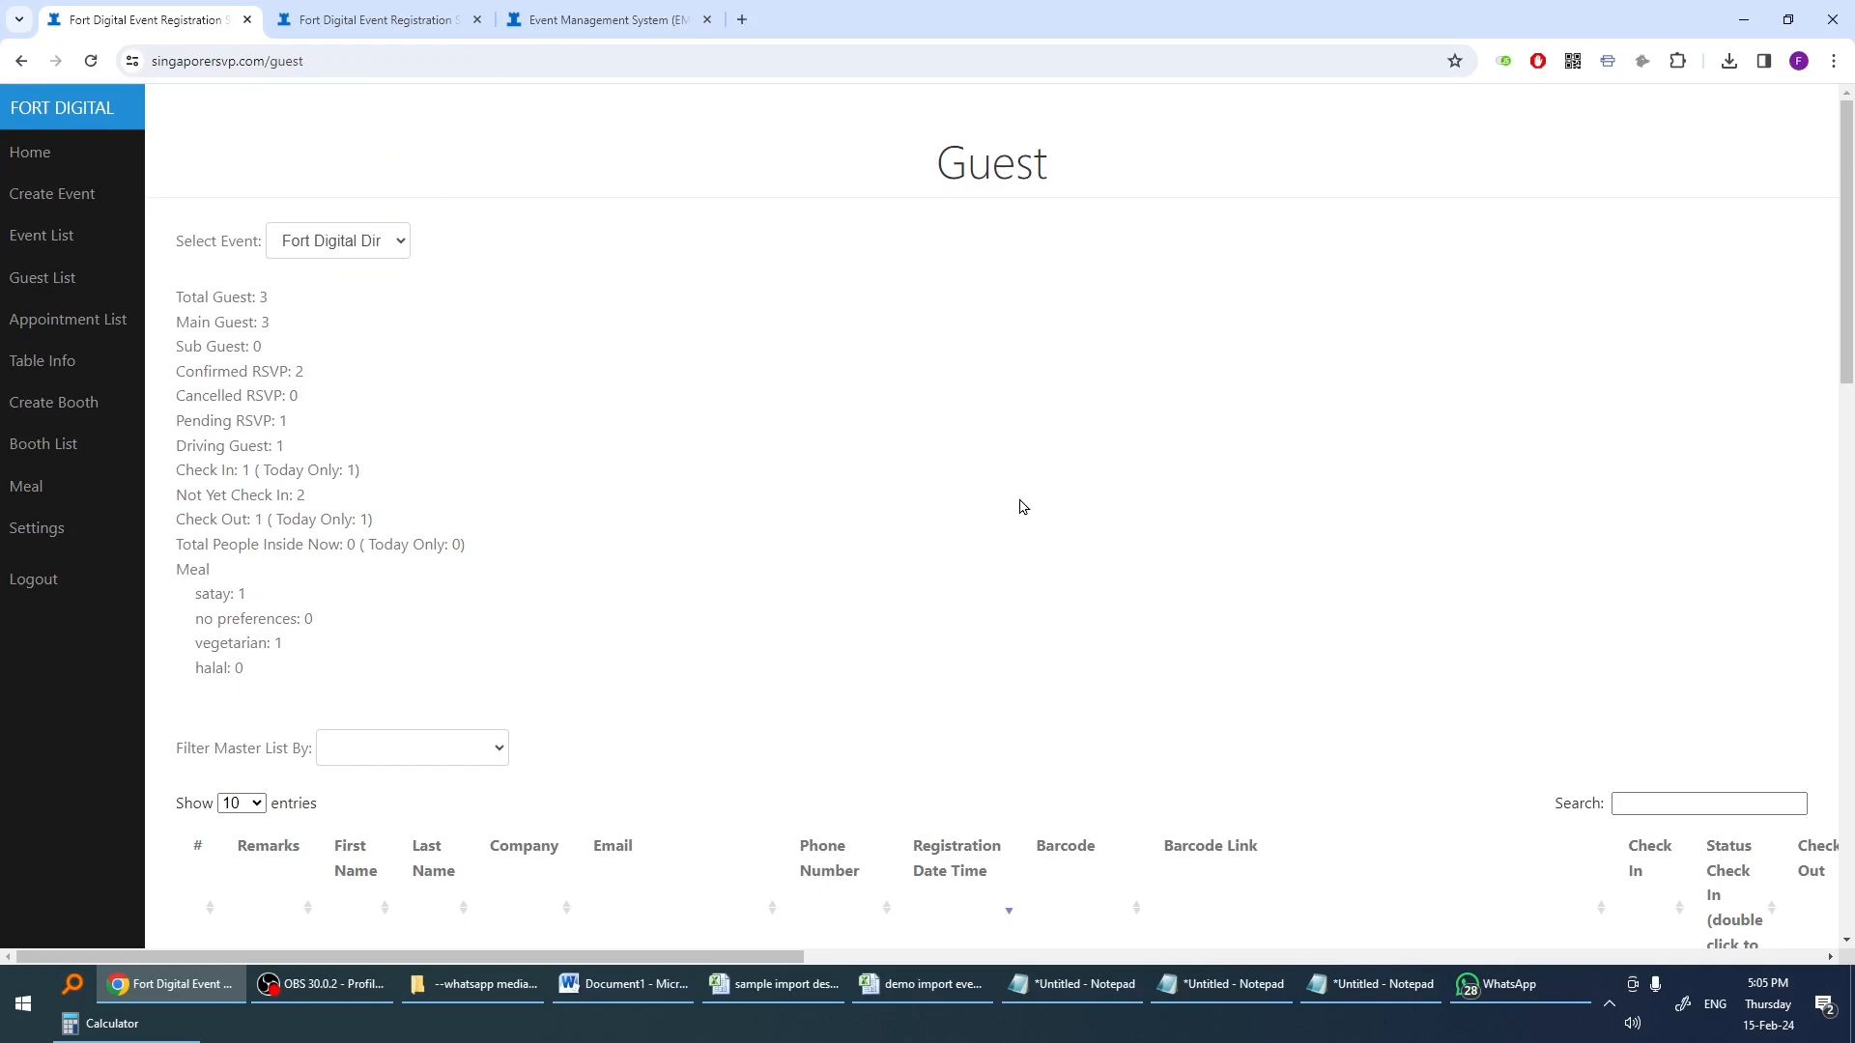
Go via Create Event to the Event List with Dinner and Dance and Contractor Visits.
left_click(79, 201)
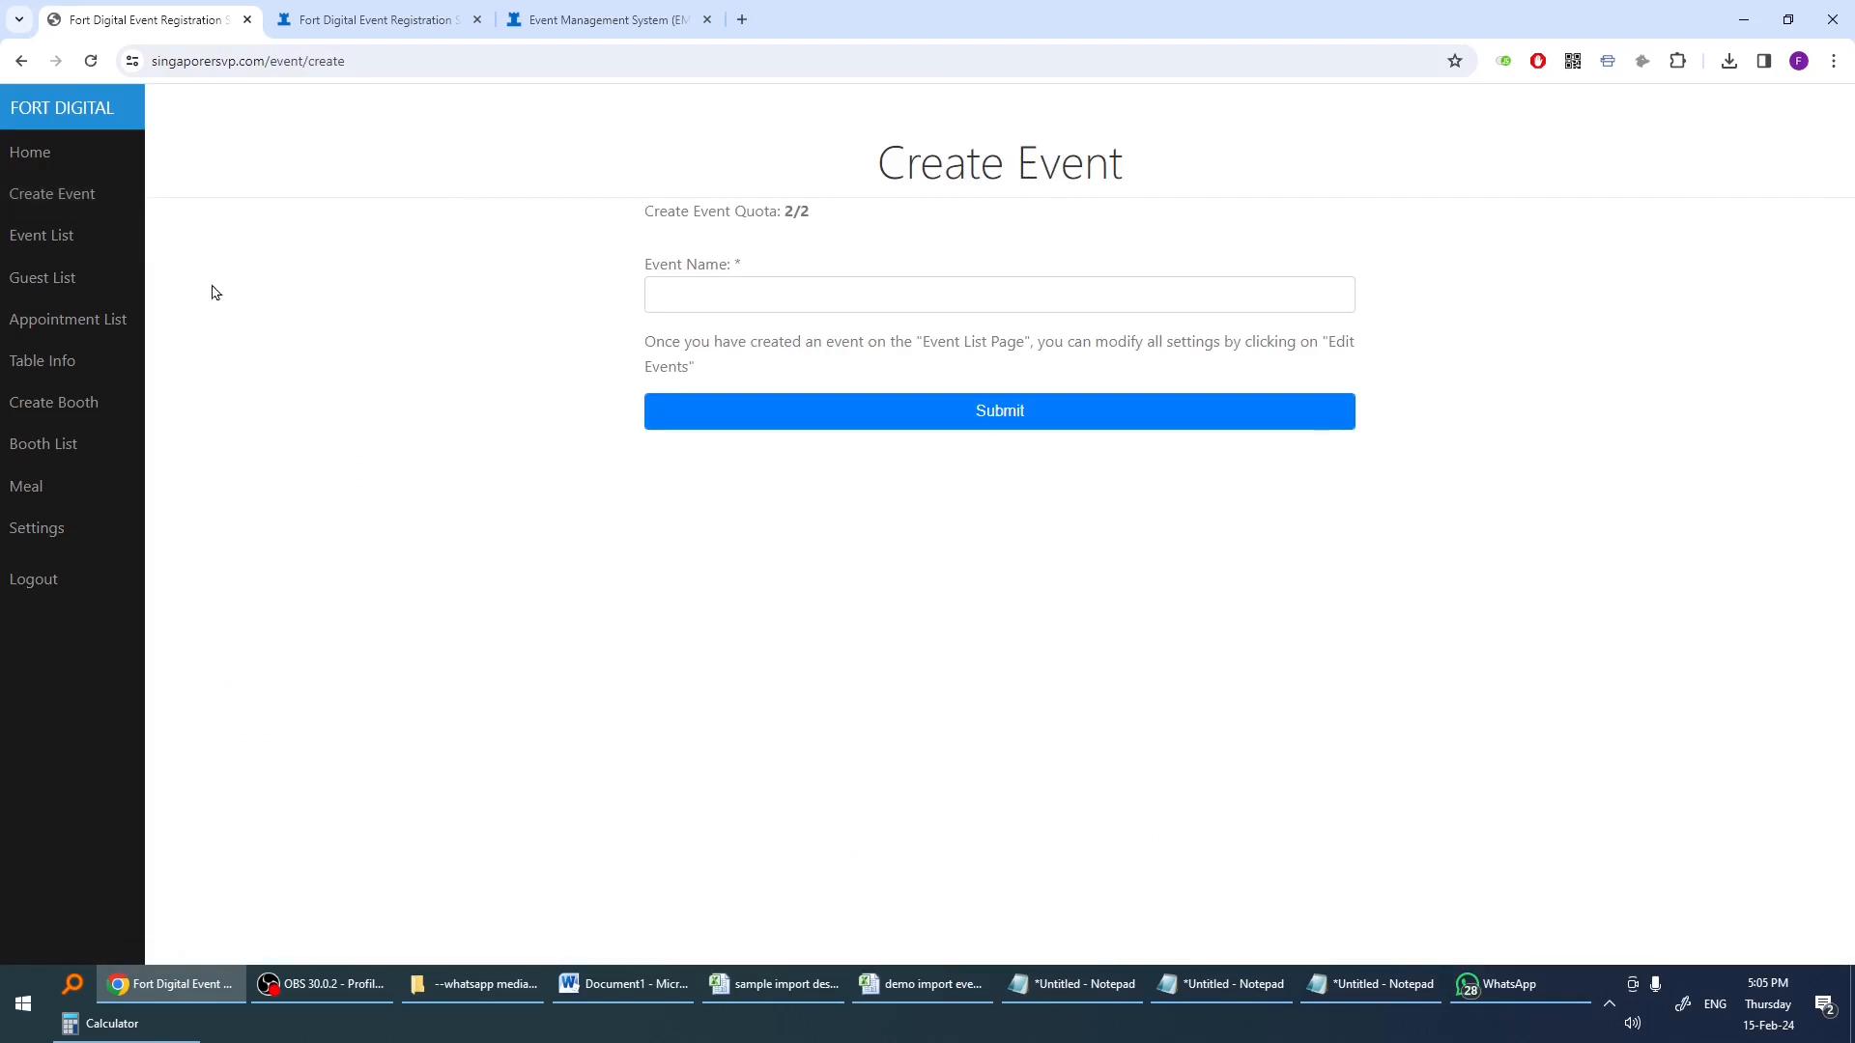
left_click(100, 246)
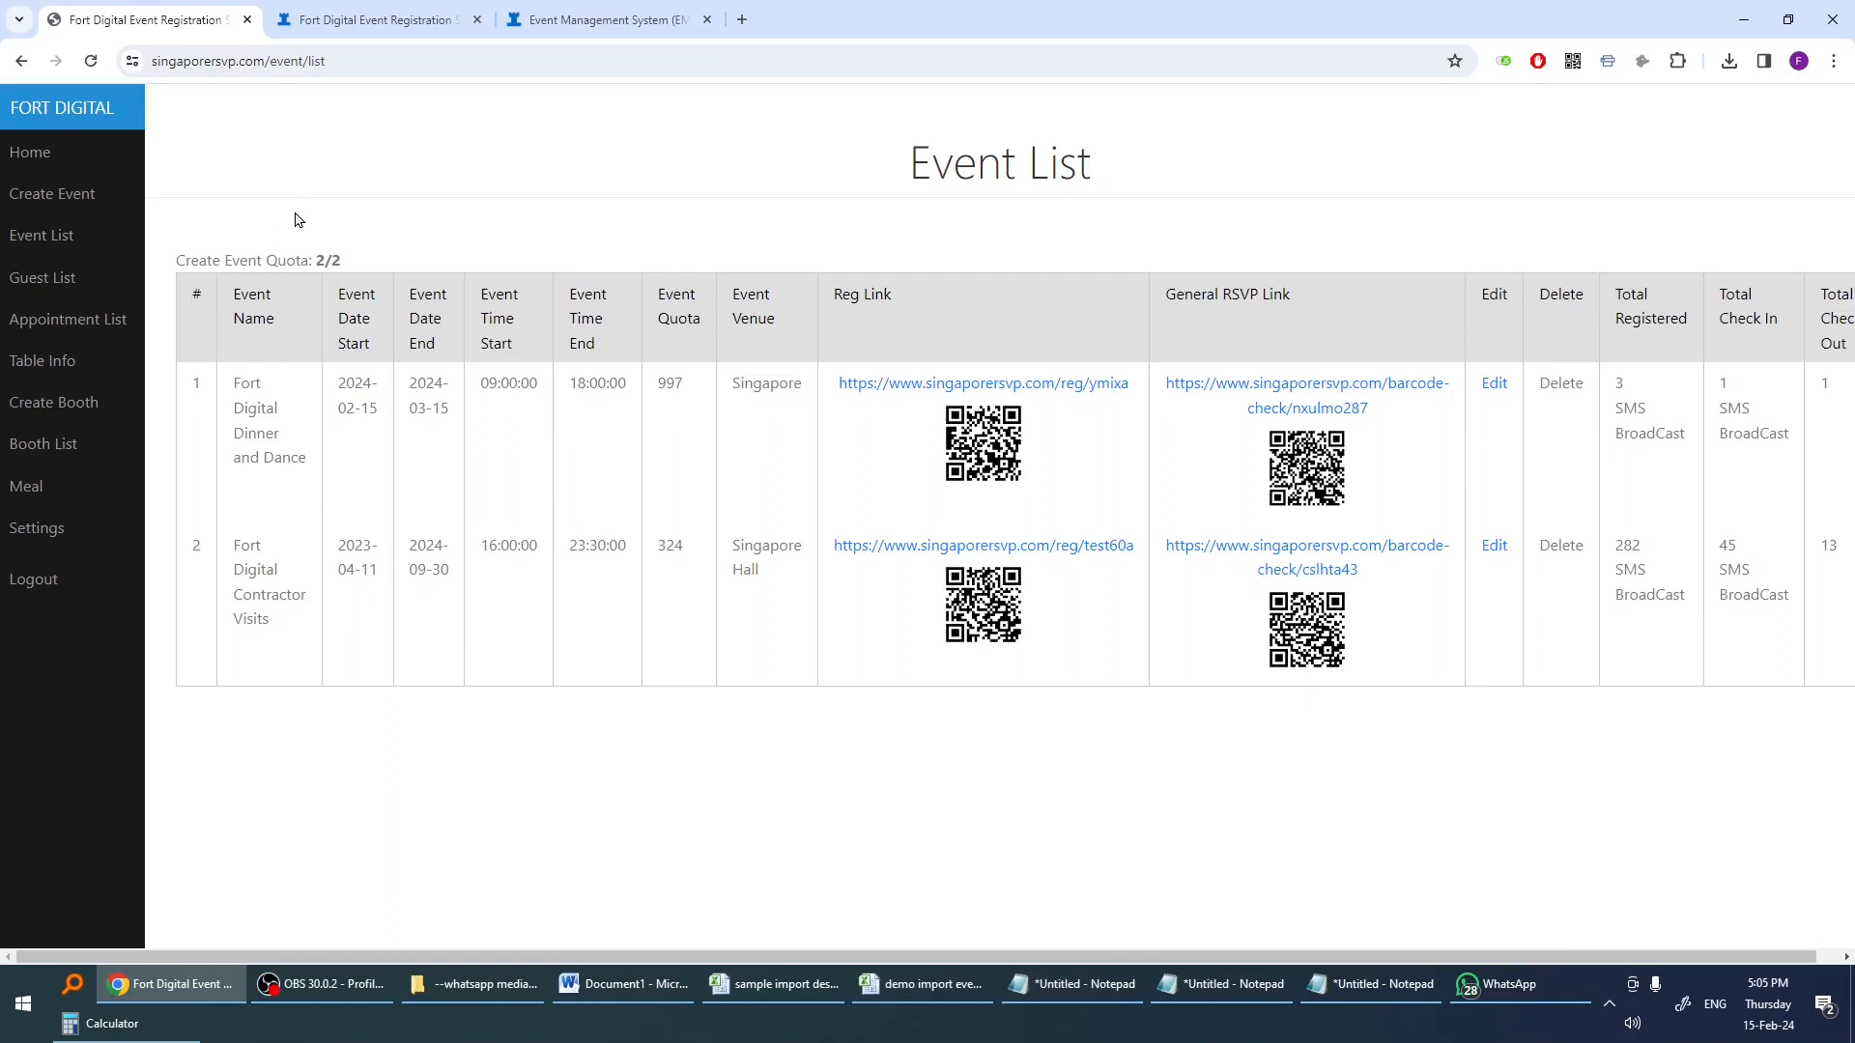
On the Fort Digital site, scroll to the top and bring up Main Products & Services > Event Management (EMS) & Related Systems.
left_click(599, 19)
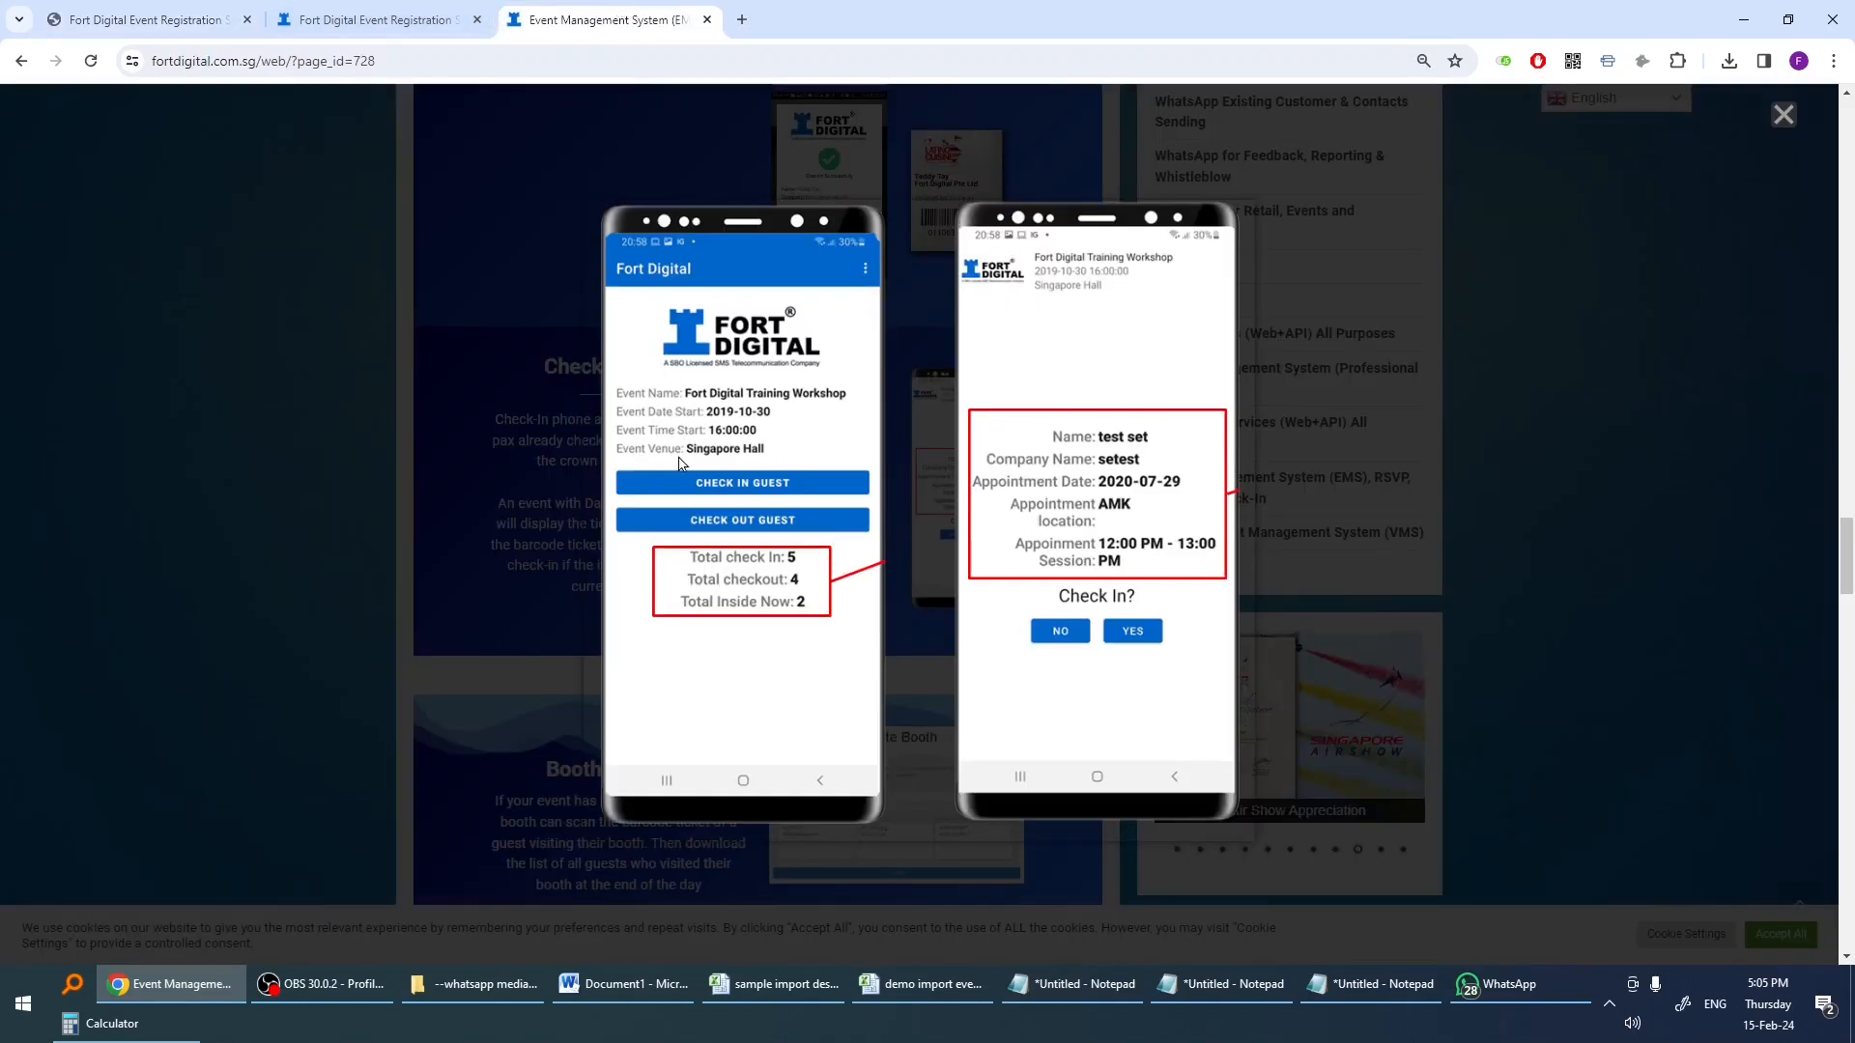
scroll(516, 442, "up", 20)
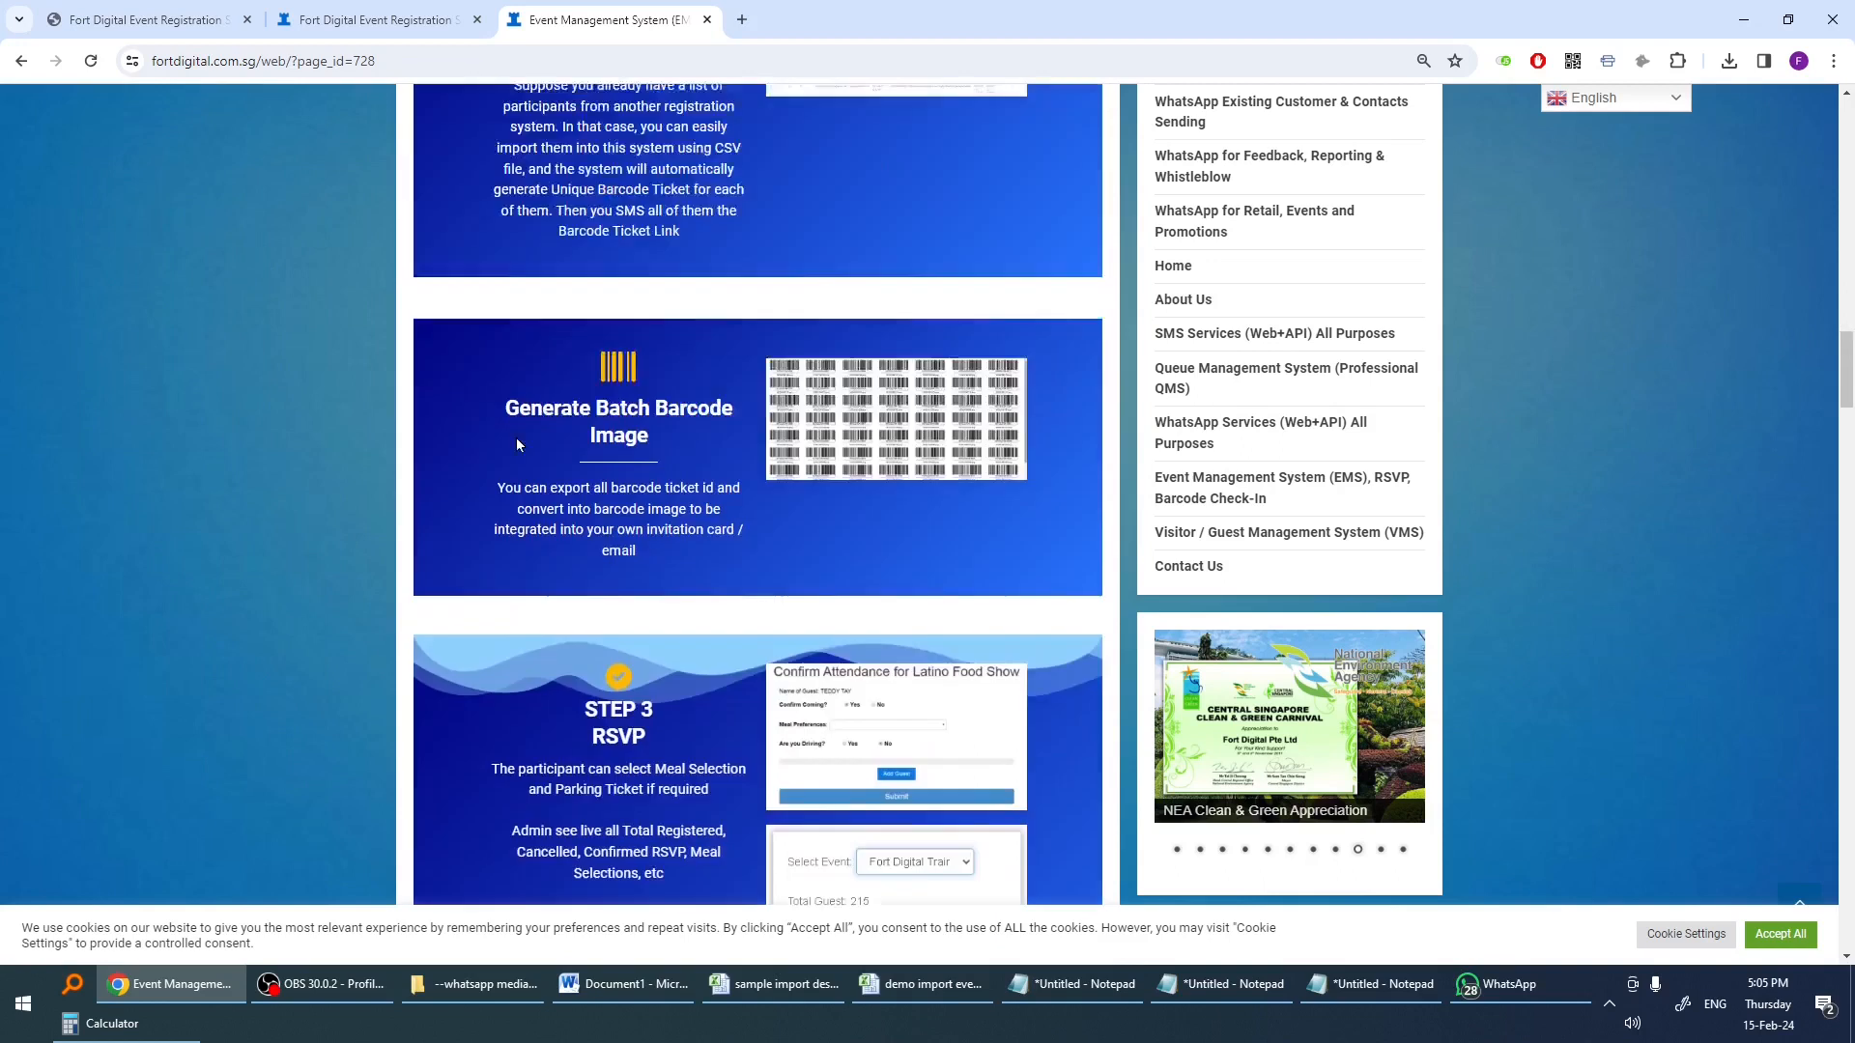
scroll(516, 443, "up", 10)
mouse_move(604, 353)
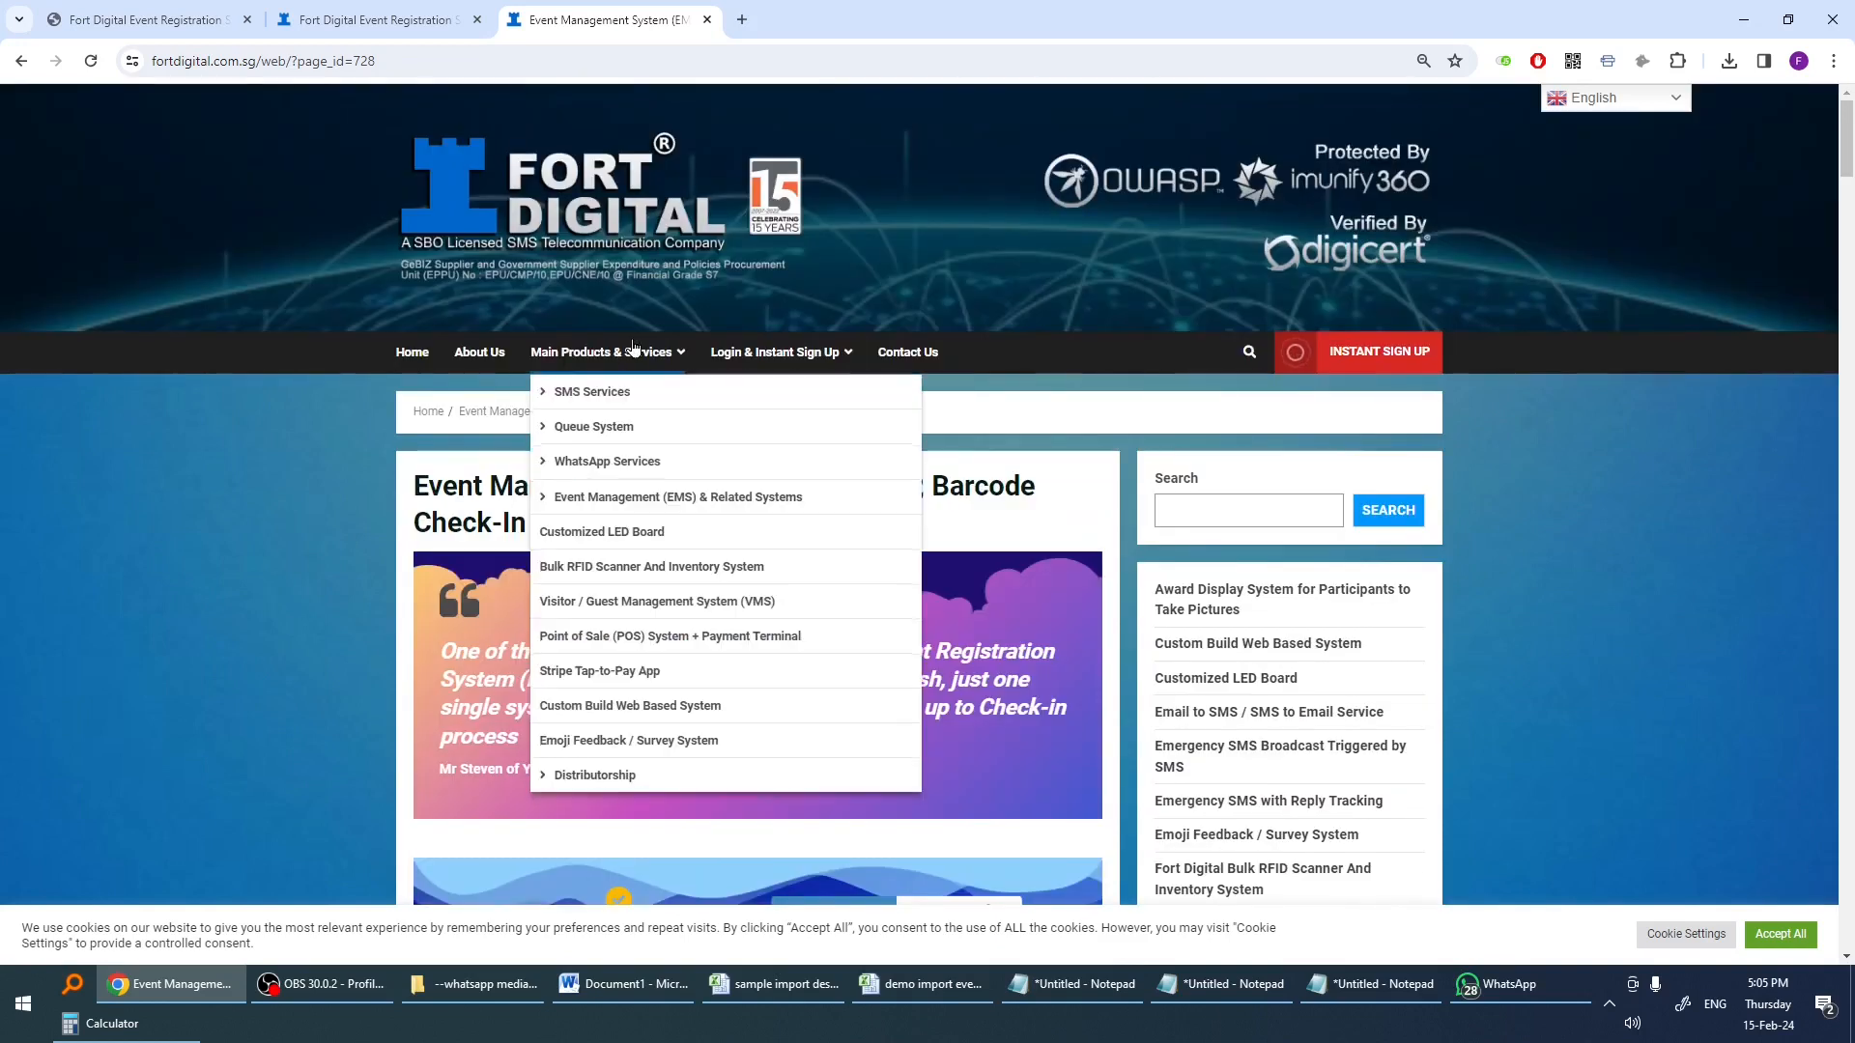
mouse_move(674, 503)
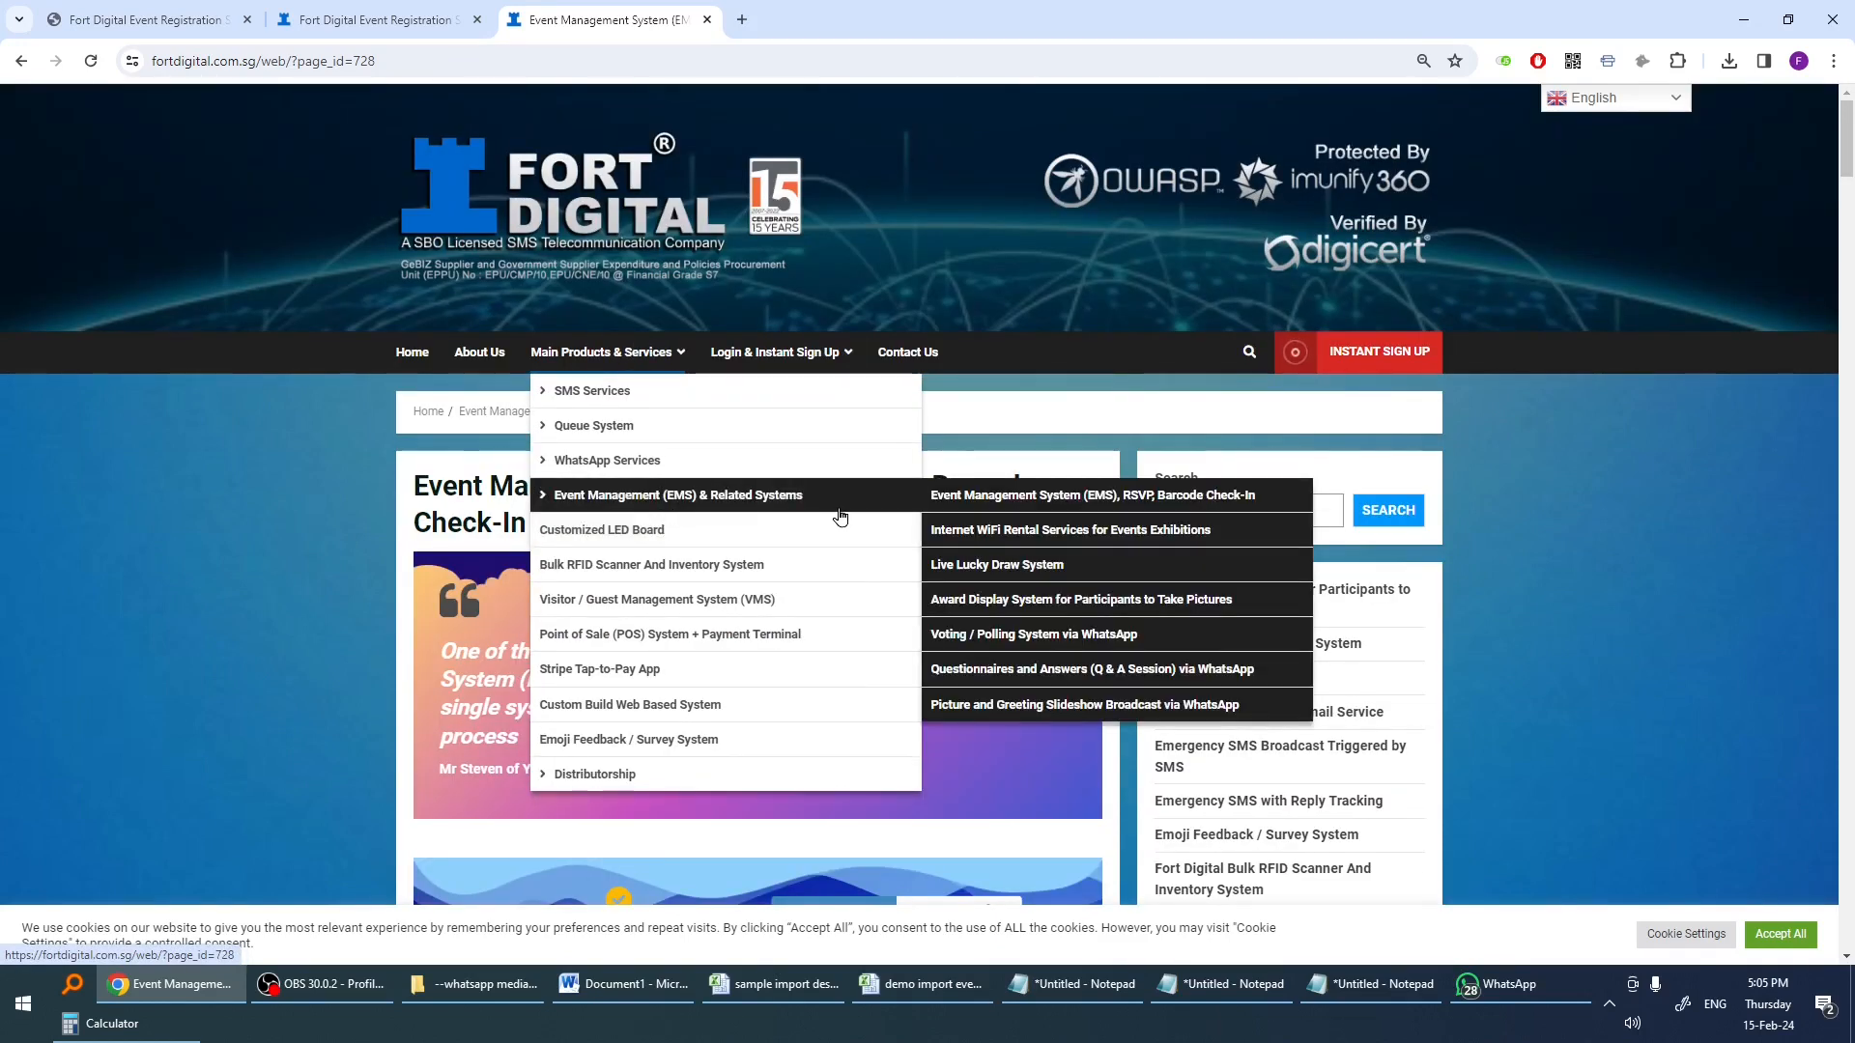